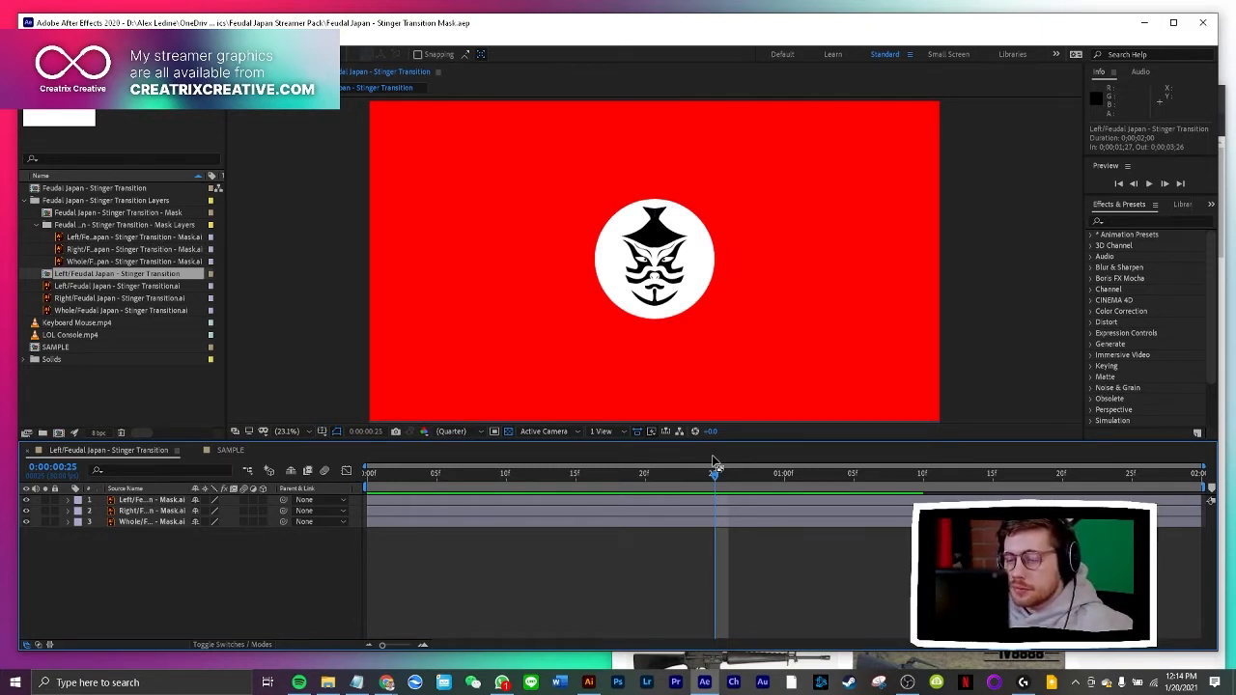
Scrub through the Feudal Japan stinger transition composition to review its animation between the first frame and about one second
{"action": "left_click_drag", "start_coordinate": [717, 473], "coordinate": [657, 466]}
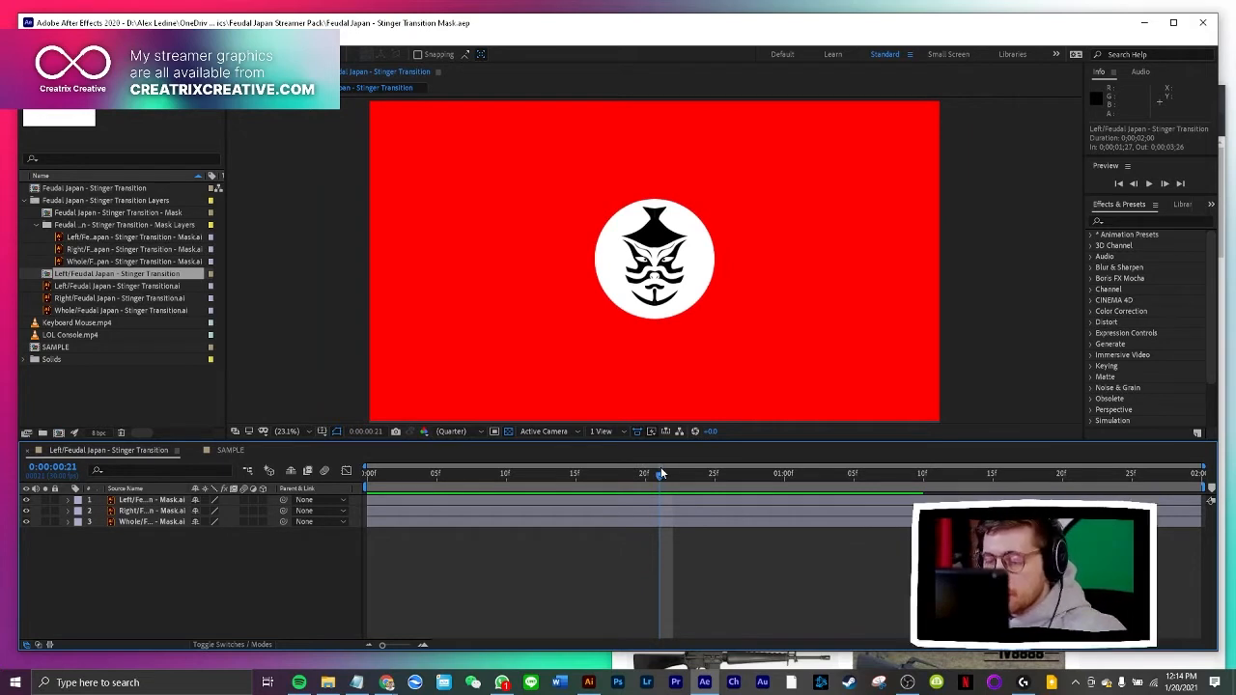
{"action": "left_click_drag", "start_coordinate": [642, 475], "coordinate": [359, 480]}
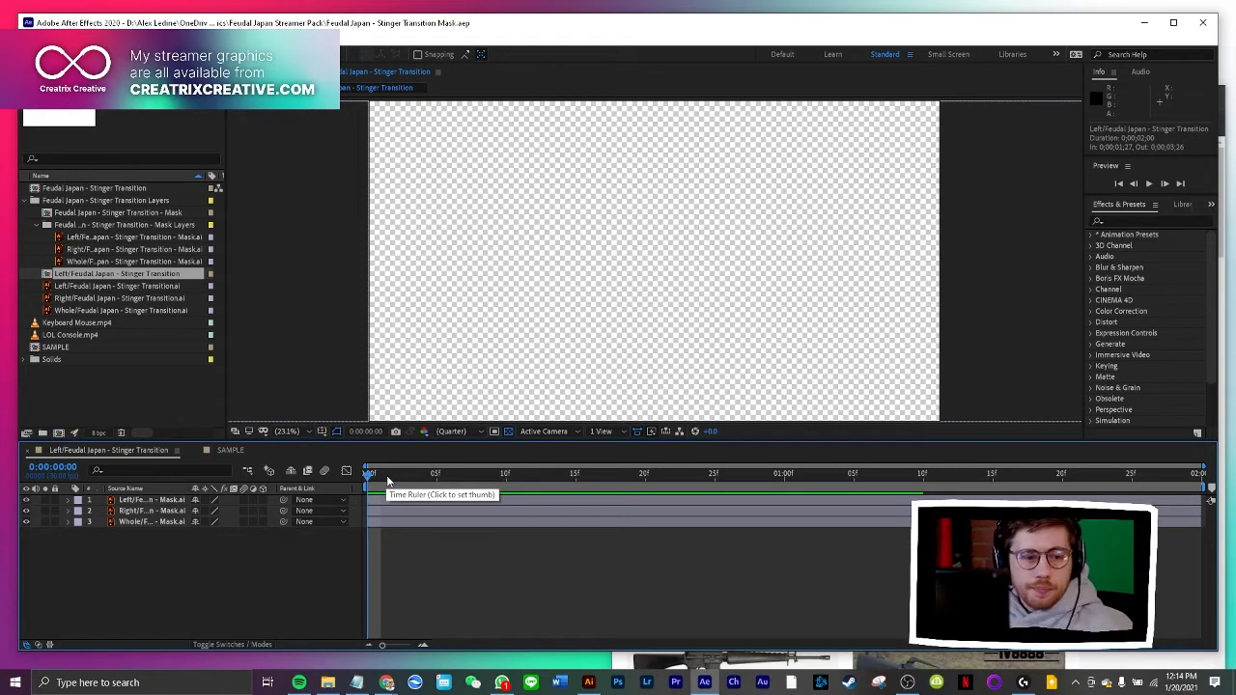
{"action": "left_click", "coordinate": [390, 474]}
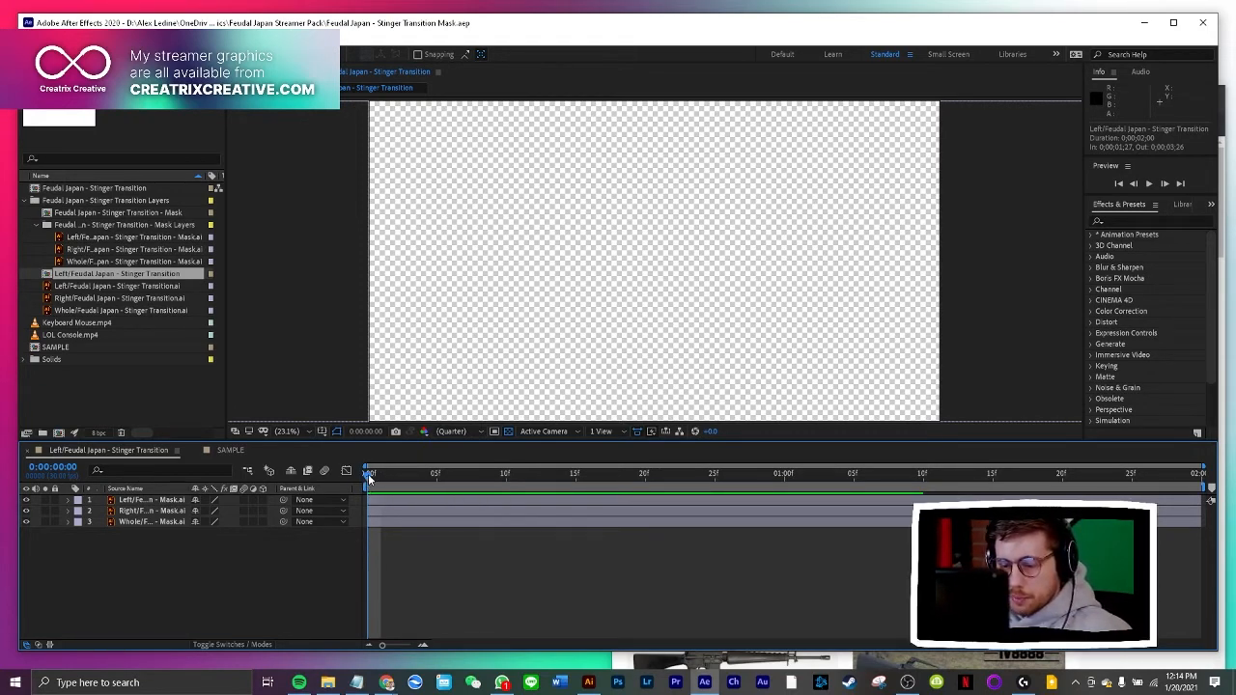
{"action": "left_click_drag", "start_coordinate": [389, 475], "coordinate": [770, 488]}
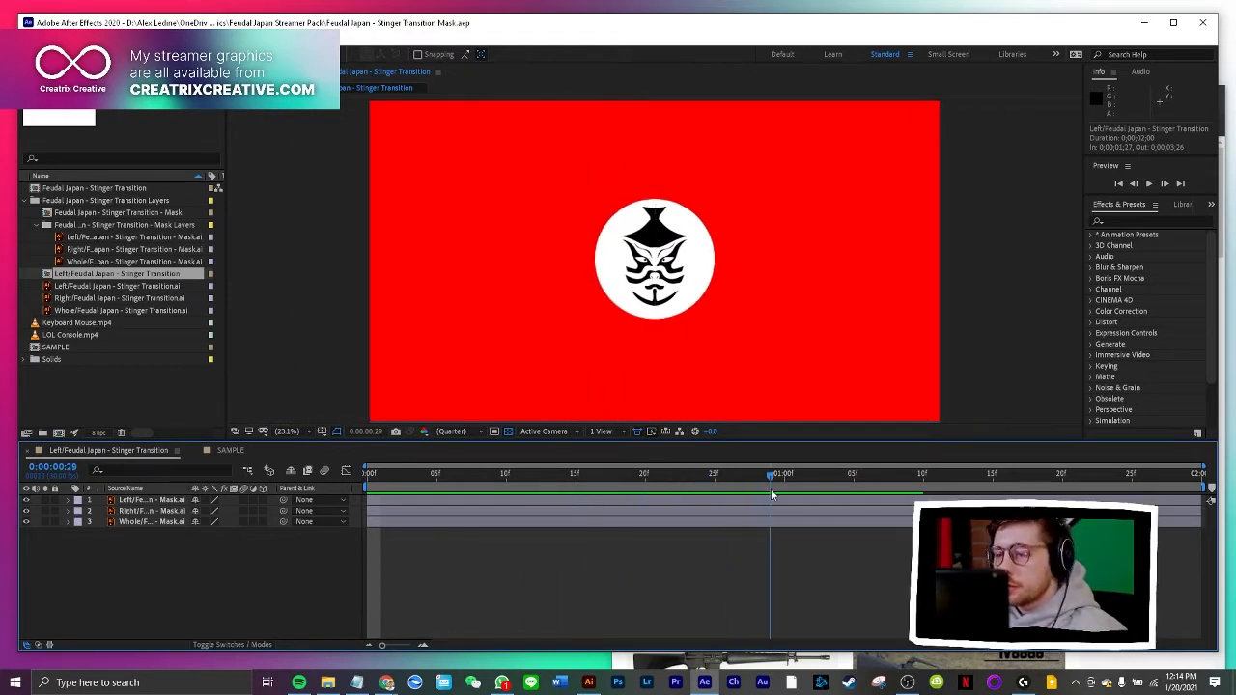
{"action": "left_click_drag", "start_coordinate": [852, 487], "coordinate": [366, 485]}
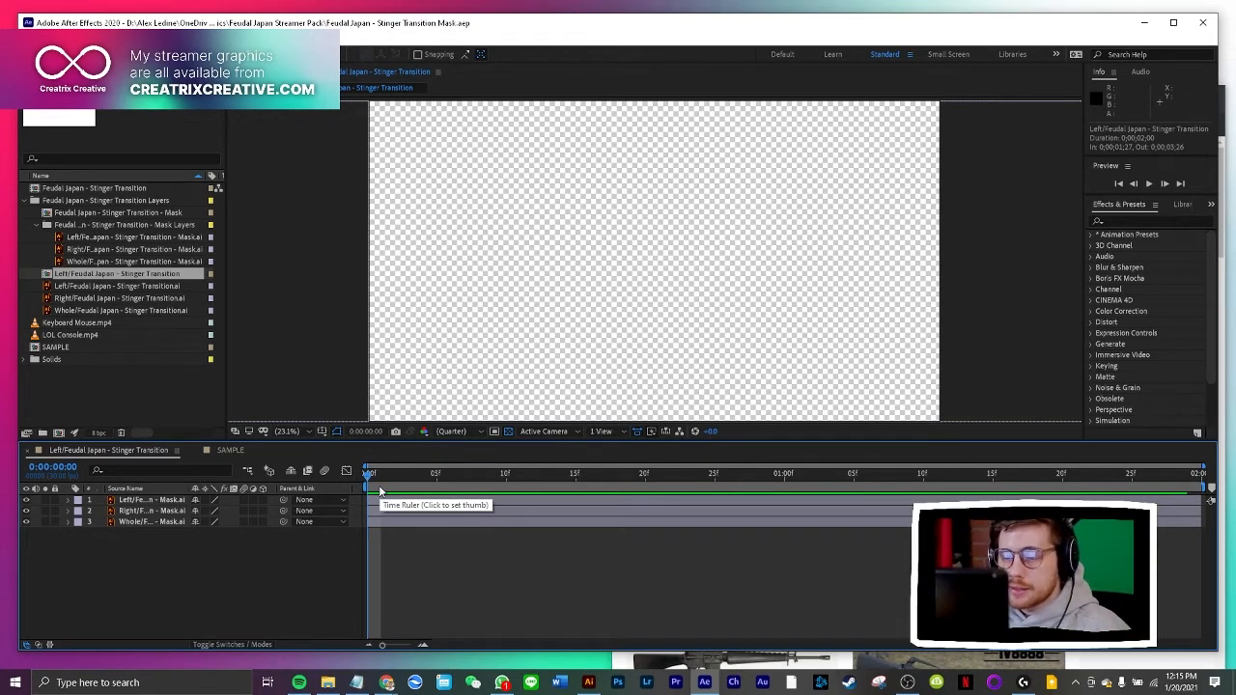
{"action": "left_click_drag", "start_coordinate": [378, 490], "coordinate": [497, 473]}
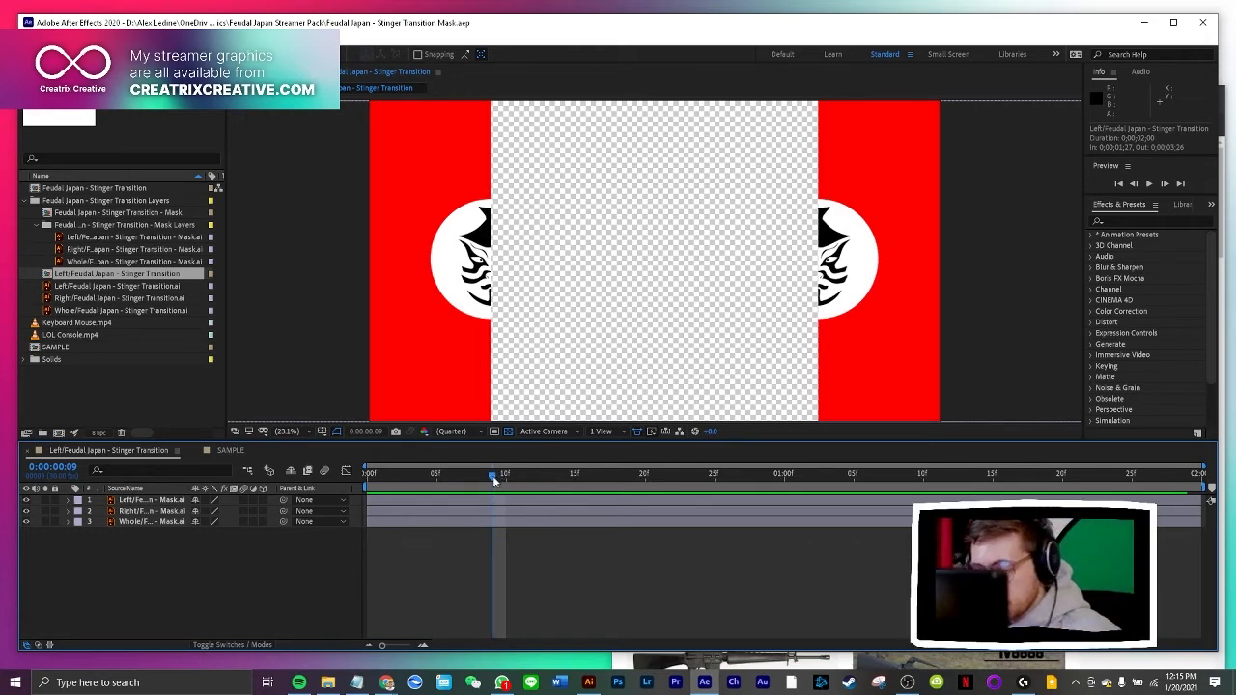
{"action": "left_click_drag", "start_coordinate": [493, 475], "coordinate": [294, 477]}
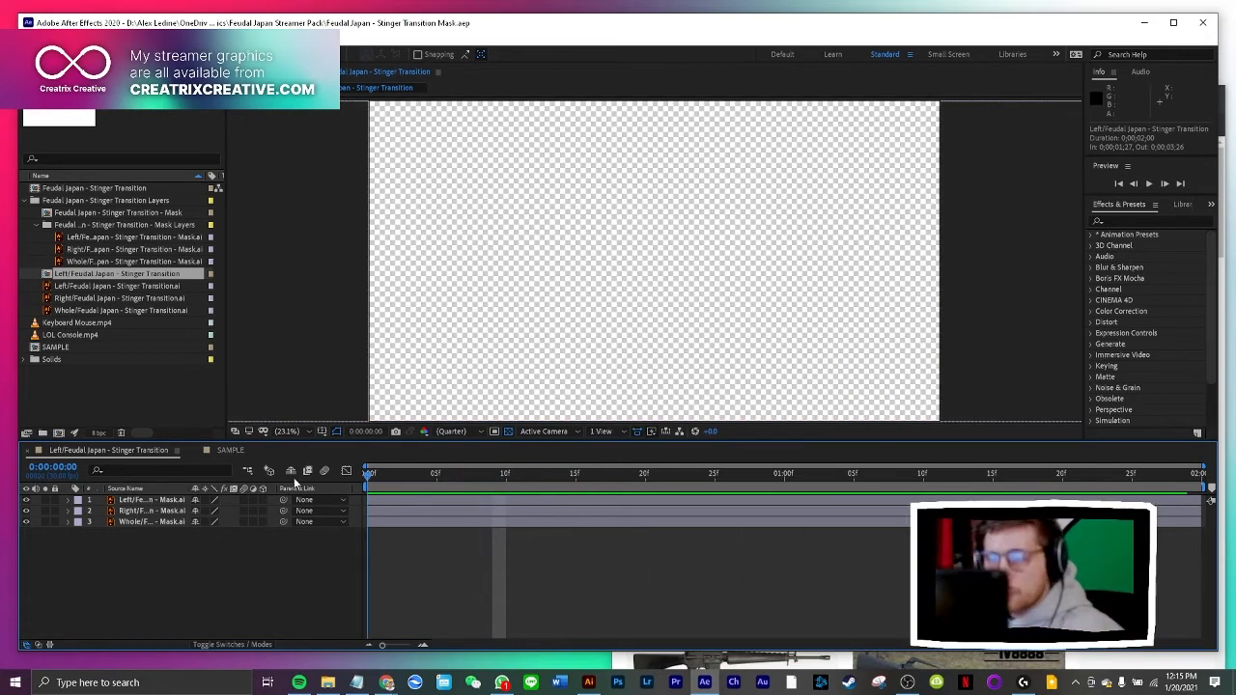
Switch to Illustrator and check the blank artboard, then bring up the Chrome window with the m16a1 image results and maximize it
{"action": "left_click", "coordinate": [590, 682]}
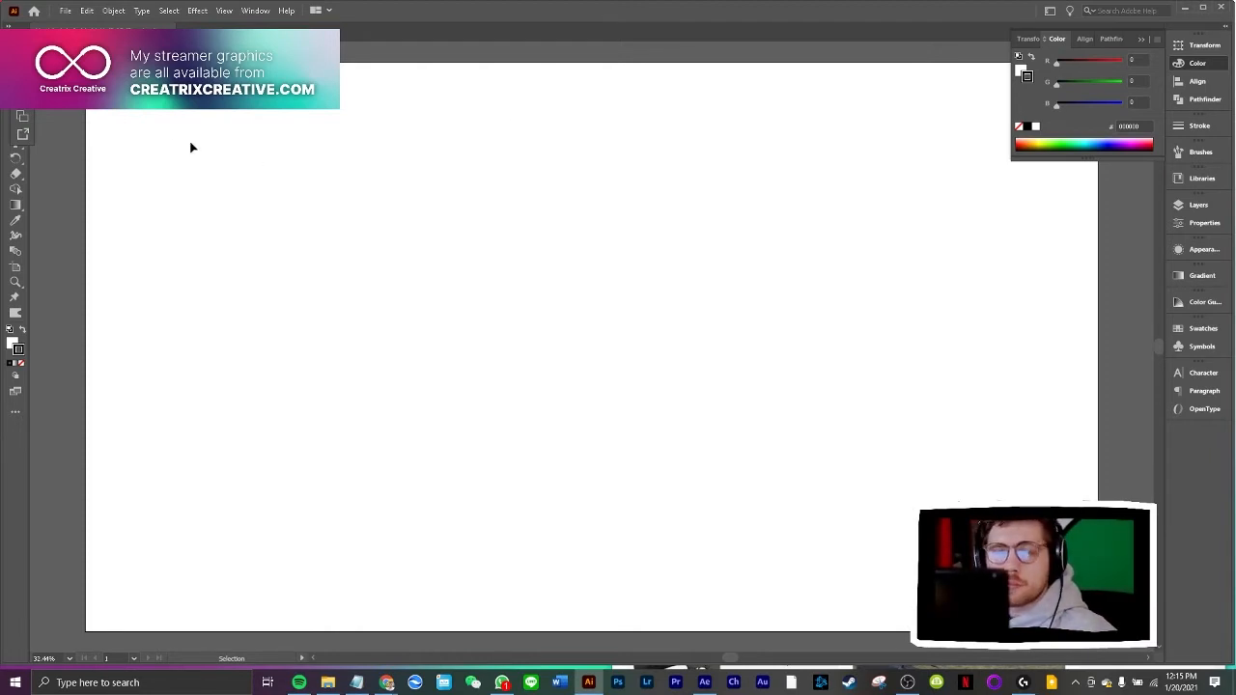
{"action": "mouse_move", "coordinate": [386, 682]}
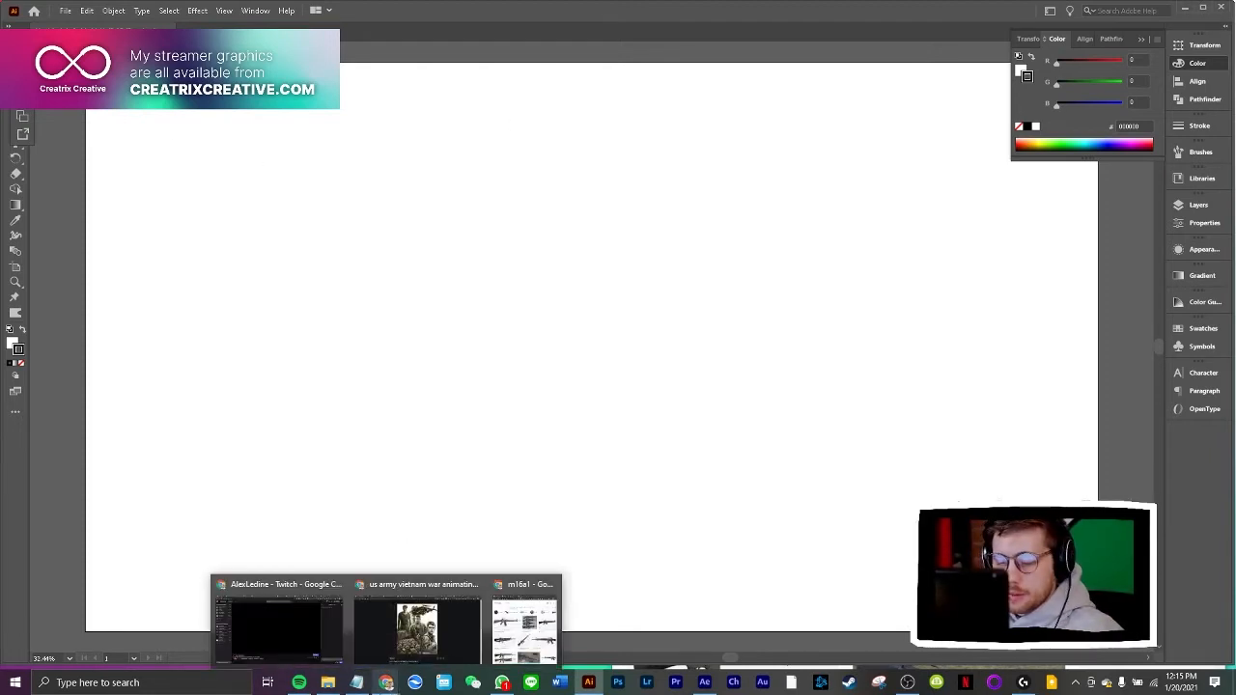
{"action": "left_click", "coordinate": [525, 628]}
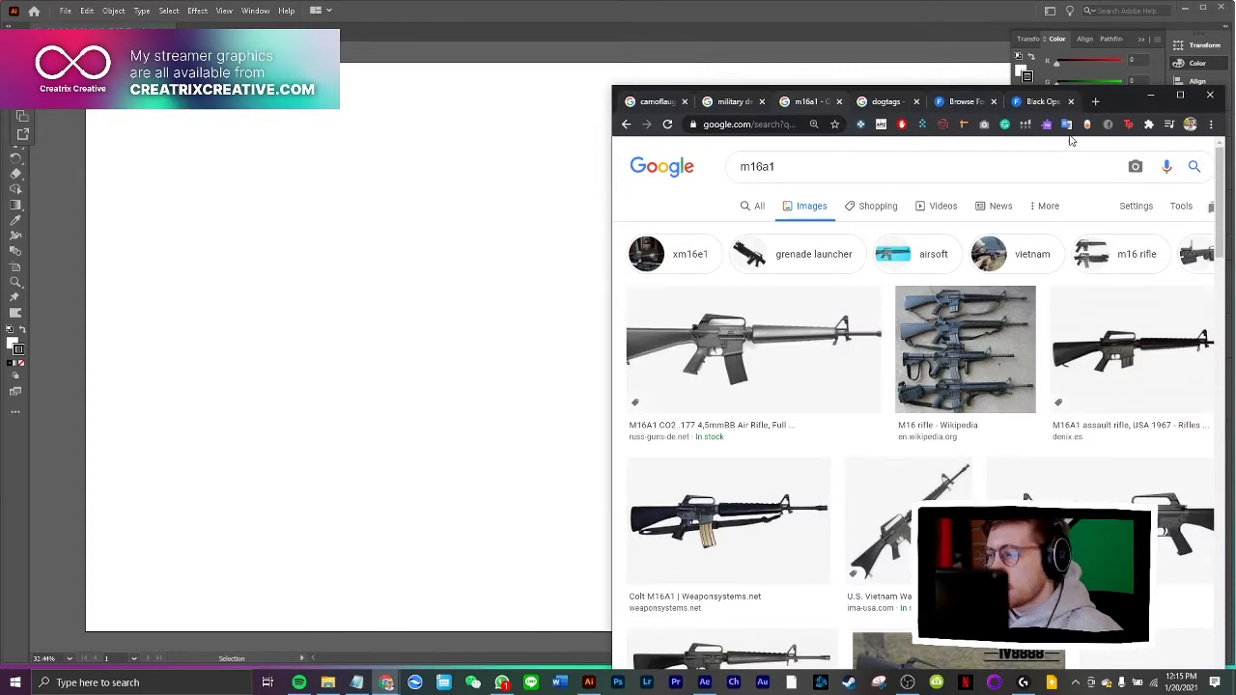
{"action": "left_click_drag", "start_coordinate": [1118, 103], "coordinate": [699, 3]}
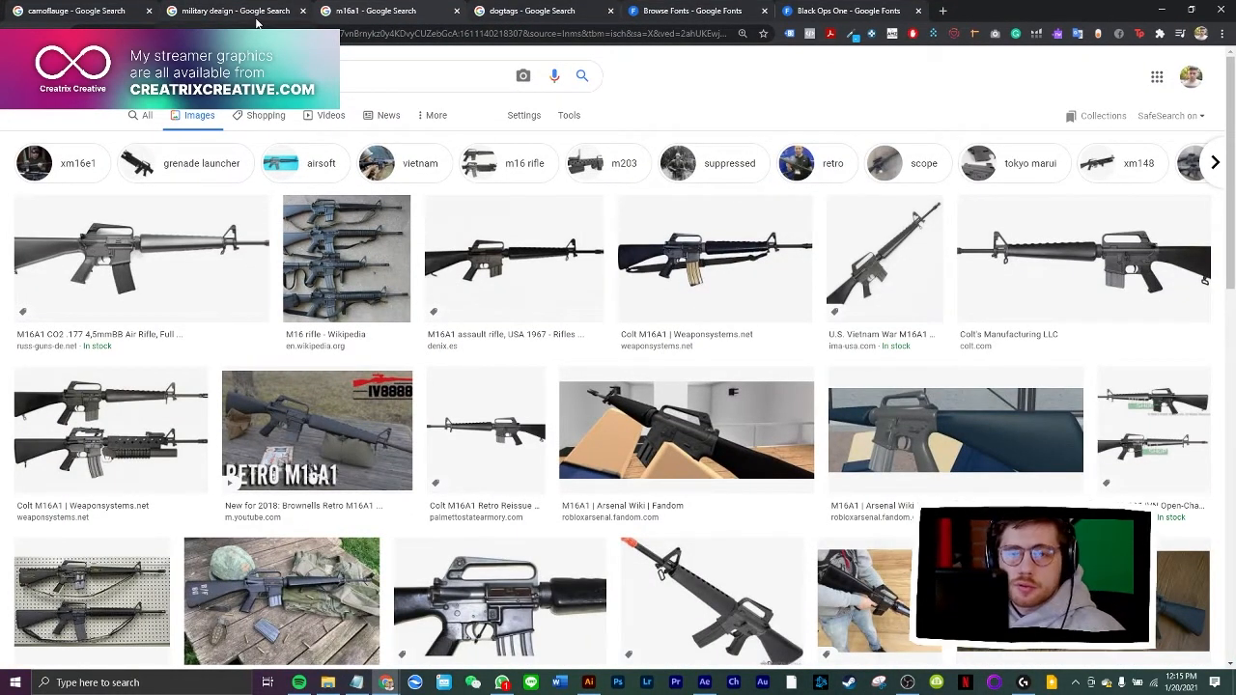
Search Google Images for "urban camo" in a new browser tab
{"action": "left_click", "coordinate": [942, 10]}
{"action": "type", "text": "u"}
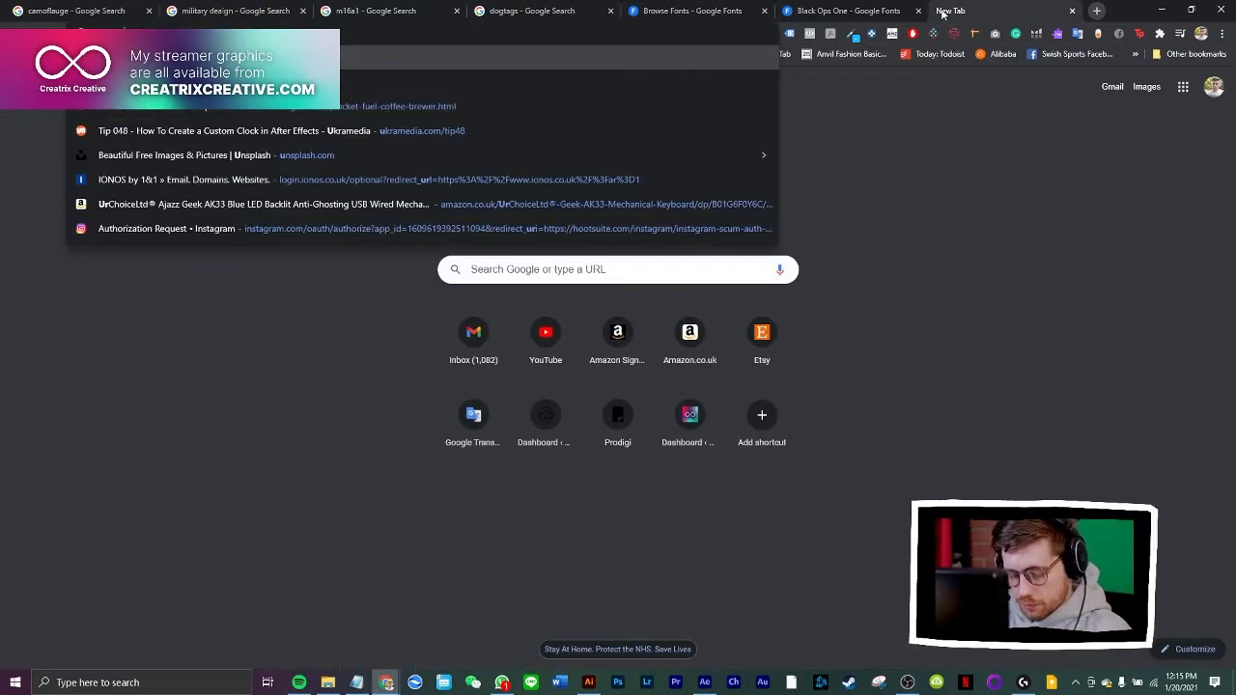
{"action": "type", "text": "rban camo"}
{"action": "key", "text": "Return"}
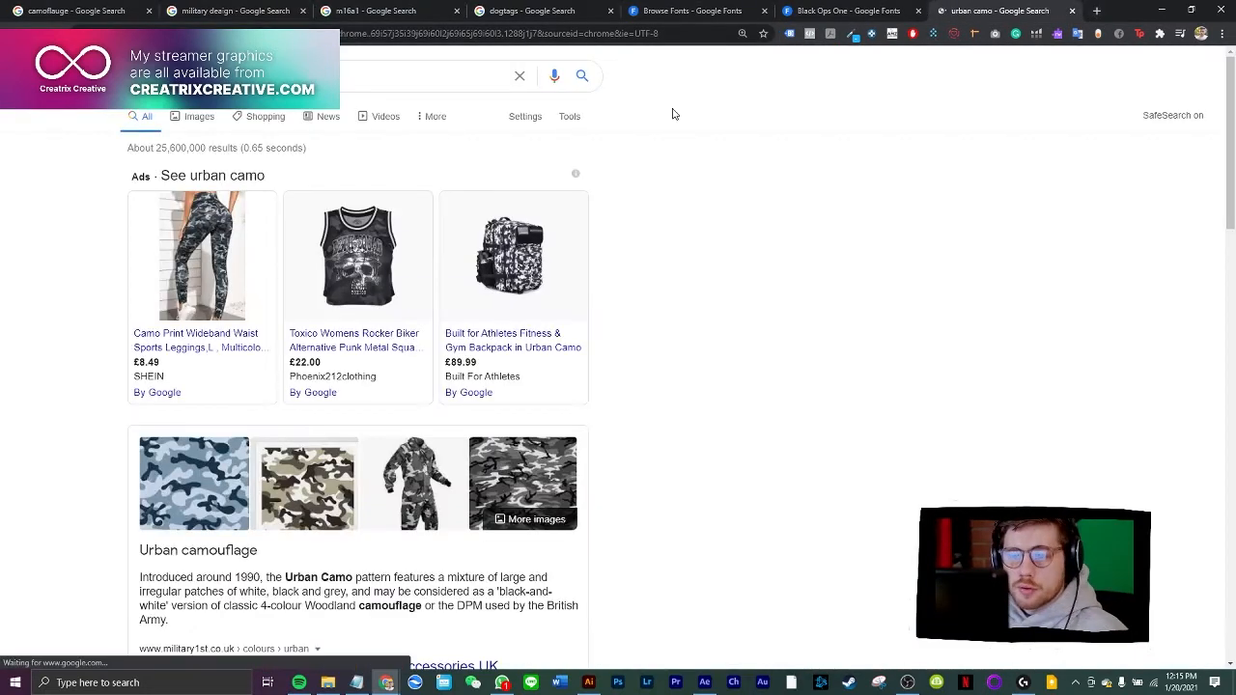
{"action": "left_click", "coordinate": [198, 117]}
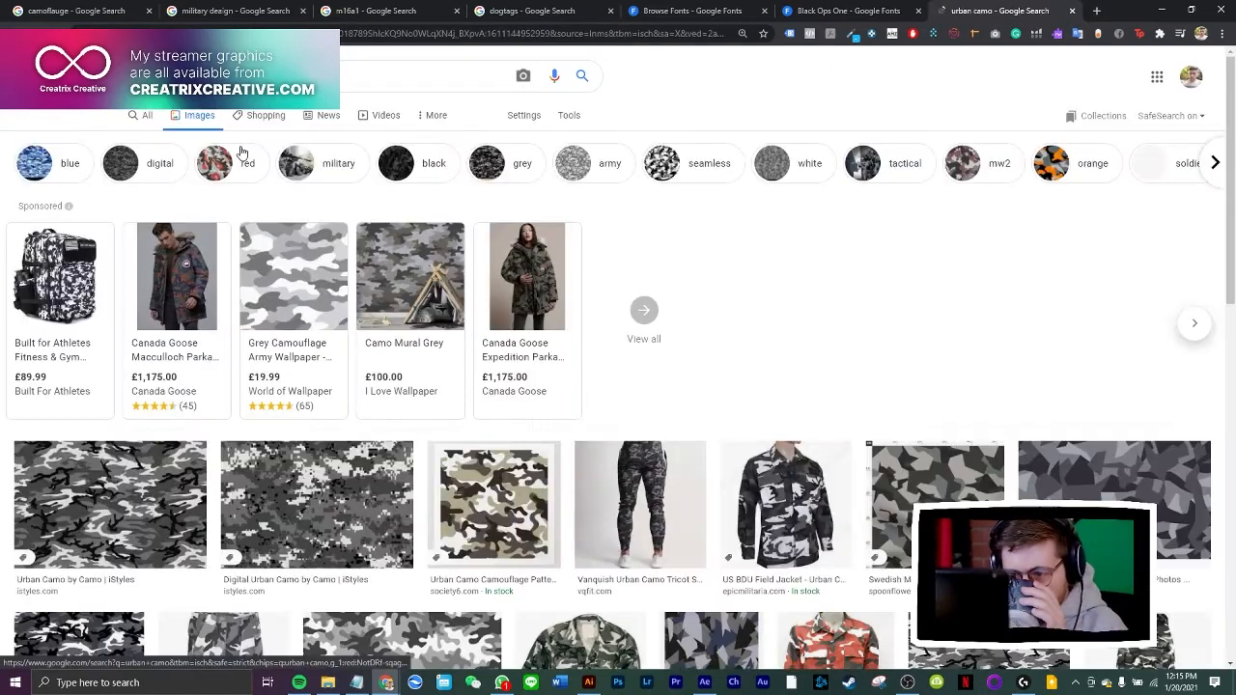
Look through the urban camo results and copy the preview image of DIY Urban Camo Wrap Kit 01
{"action": "scroll", "coordinate": [671, 384], "scroll_direction": "down", "scroll_amount": 2}
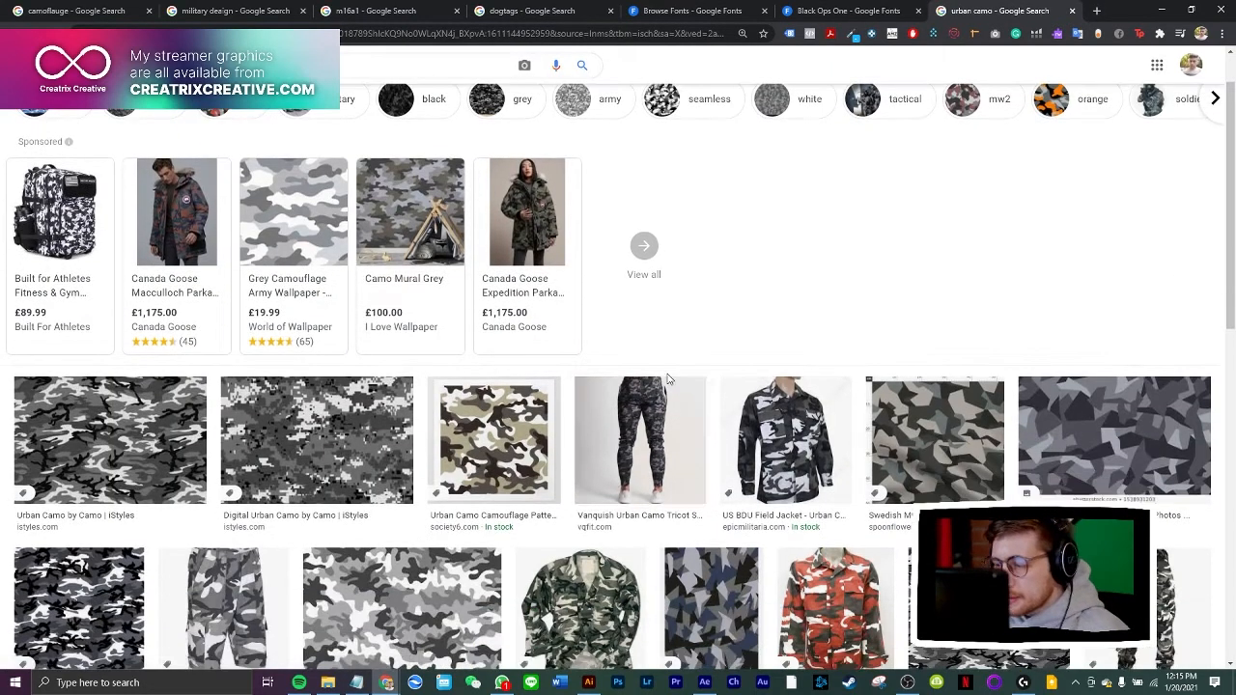
{"action": "left_click", "coordinate": [820, 359]}
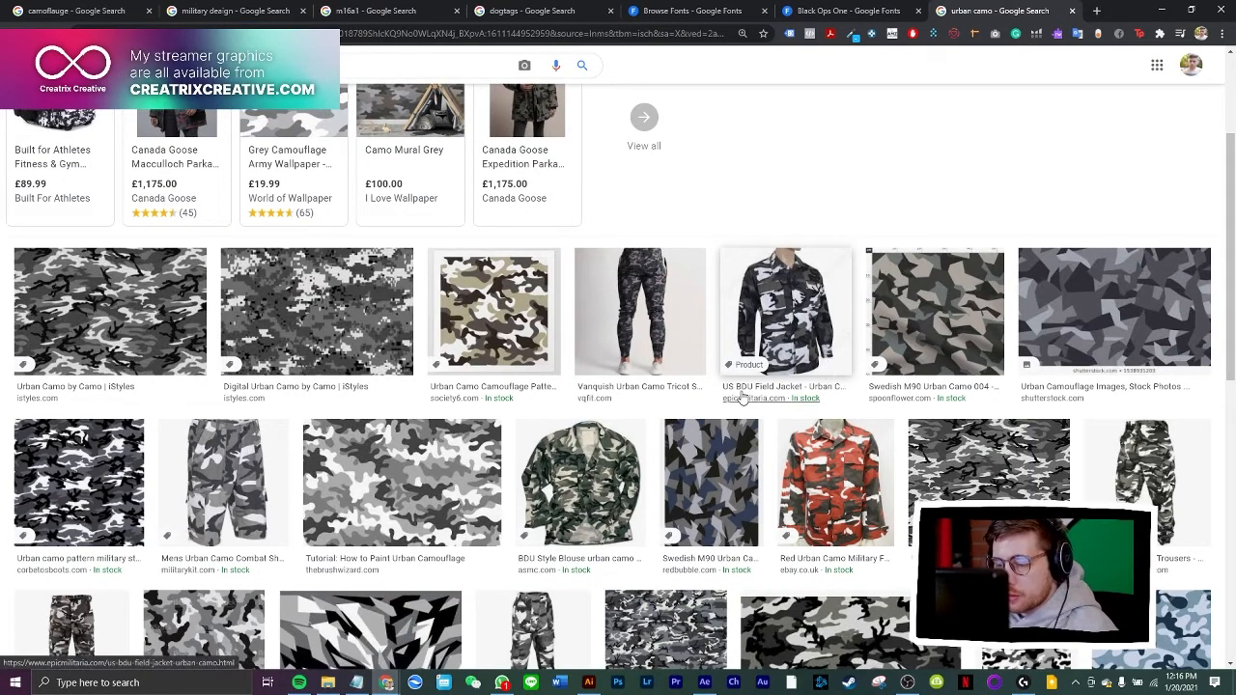
{"action": "scroll", "coordinate": [743, 391], "scroll_direction": "down", "scroll_amount": 4}
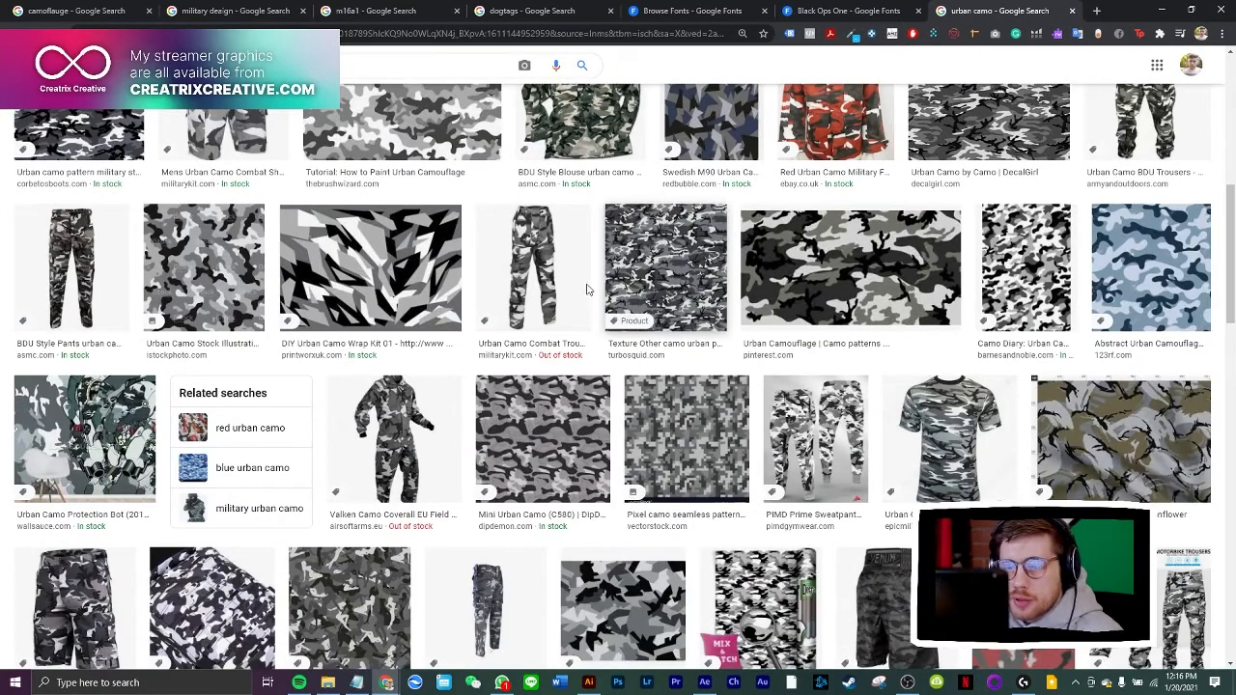
{"action": "scroll", "coordinate": [589, 316], "scroll_direction": "down", "scroll_amount": 5}
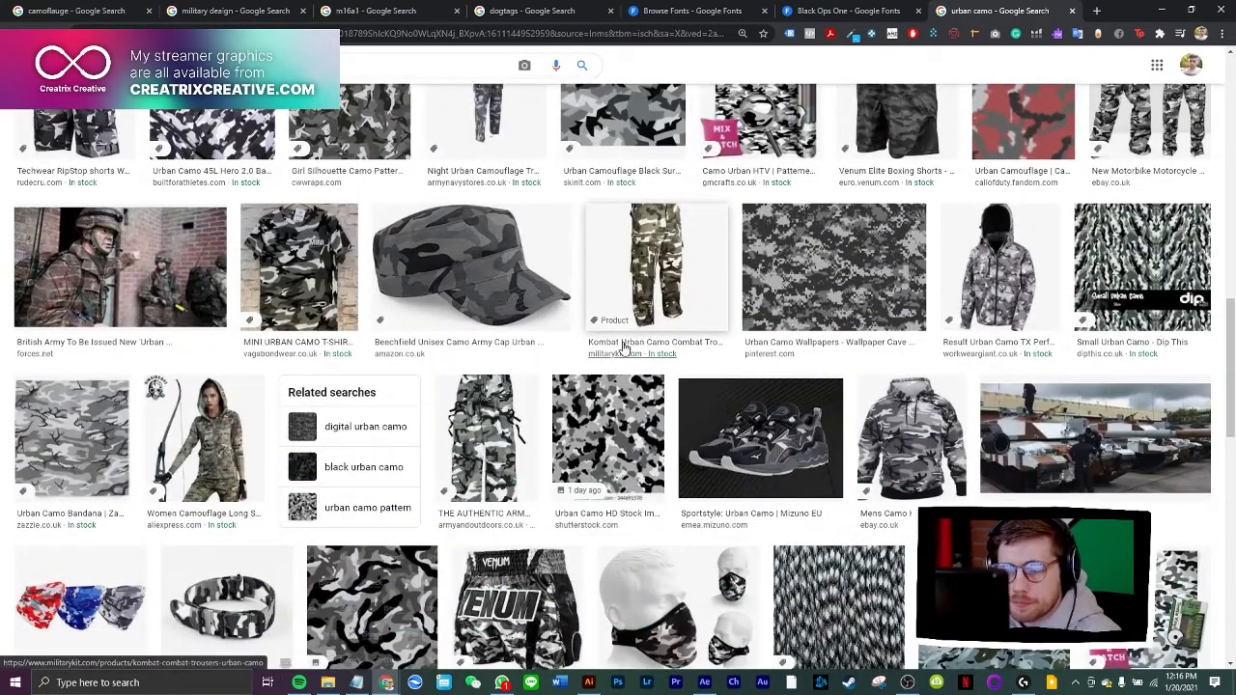
{"action": "scroll", "coordinate": [623, 407], "scroll_direction": "down", "scroll_amount": 5}
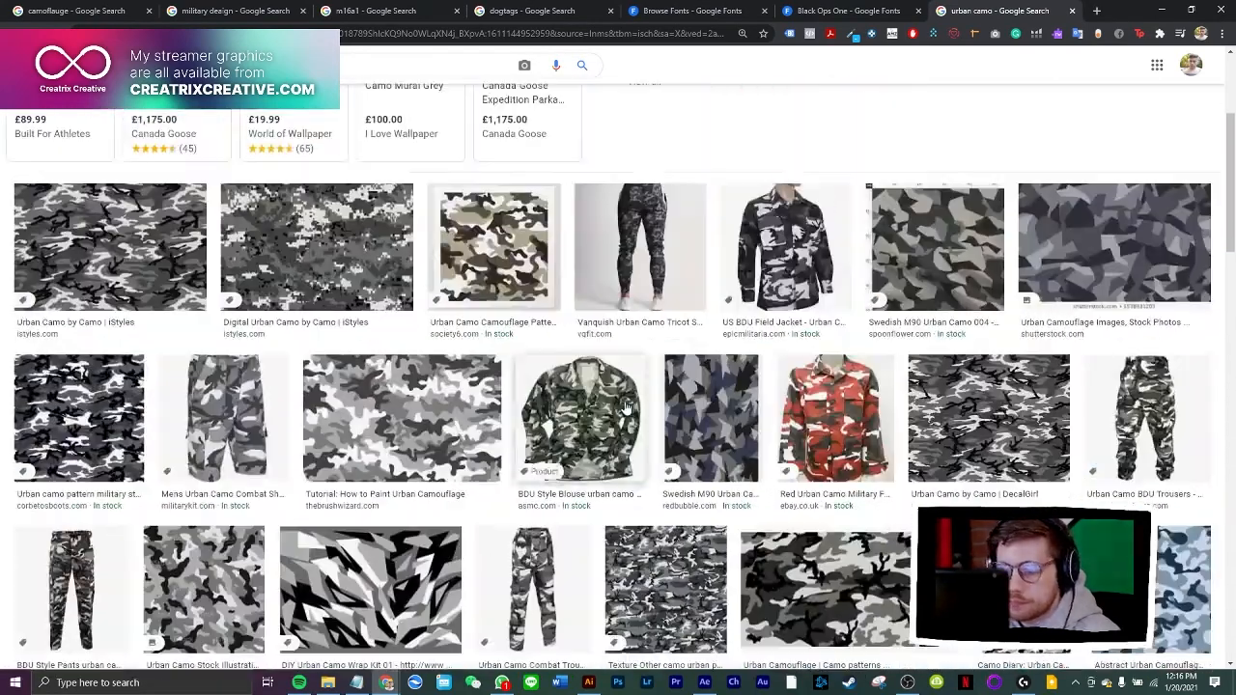
{"action": "scroll", "coordinate": [617, 406], "scroll_direction": "down", "scroll_amount": 2}
{"action": "left_click", "coordinate": [367, 382]}
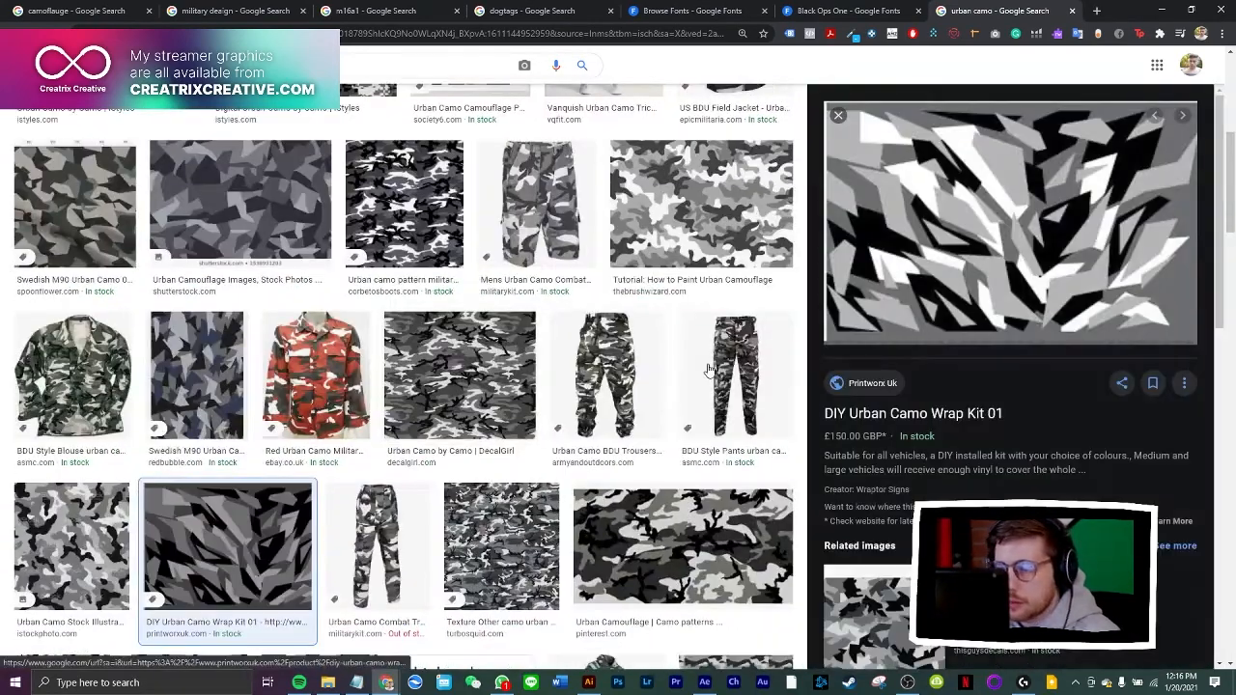
{"action": "right_click", "coordinate": [935, 236]}
{"action": "left_click", "coordinate": [994, 388]}
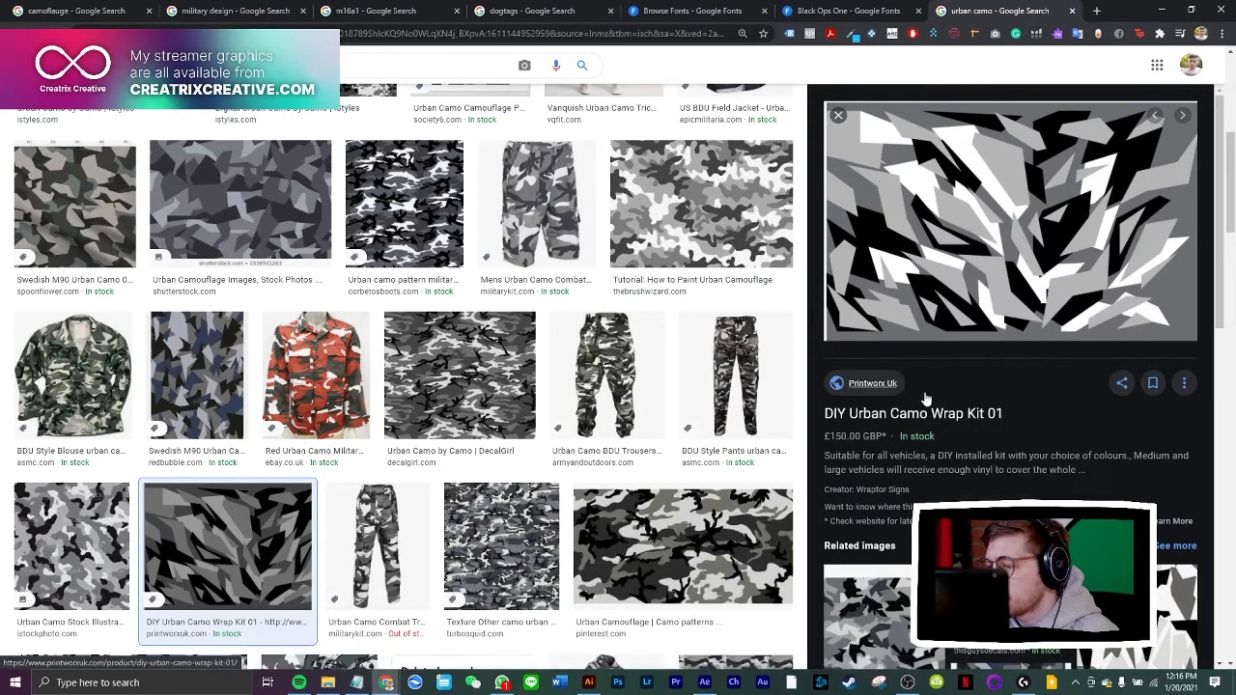
Paste the copied camo image into the Illustrator document, enlarge it and place it over the artboard's upper-left corner
{"action": "left_click", "coordinate": [588, 682]}
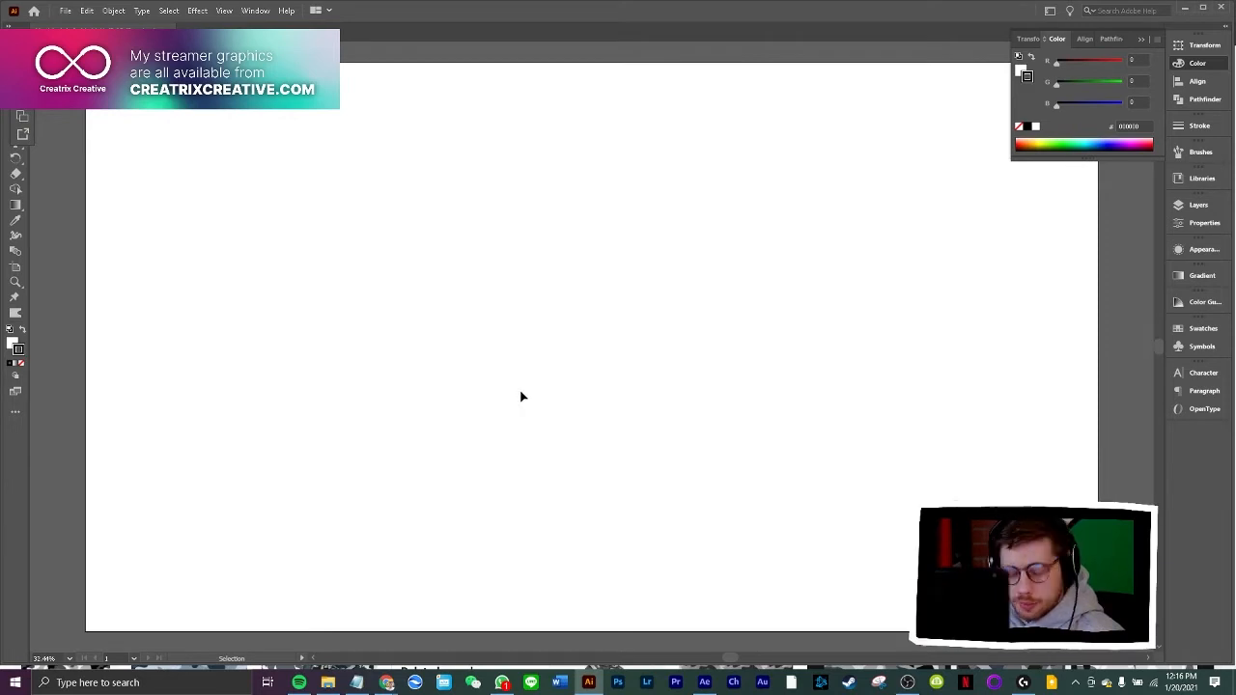
{"action": "key", "text": "ctrl+v"}
{"action": "left_click_drag", "start_coordinate": [518, 360], "coordinate": [647, 405]}
{"action": "left_click_drag", "start_coordinate": [517, 312], "coordinate": [441, 268]}
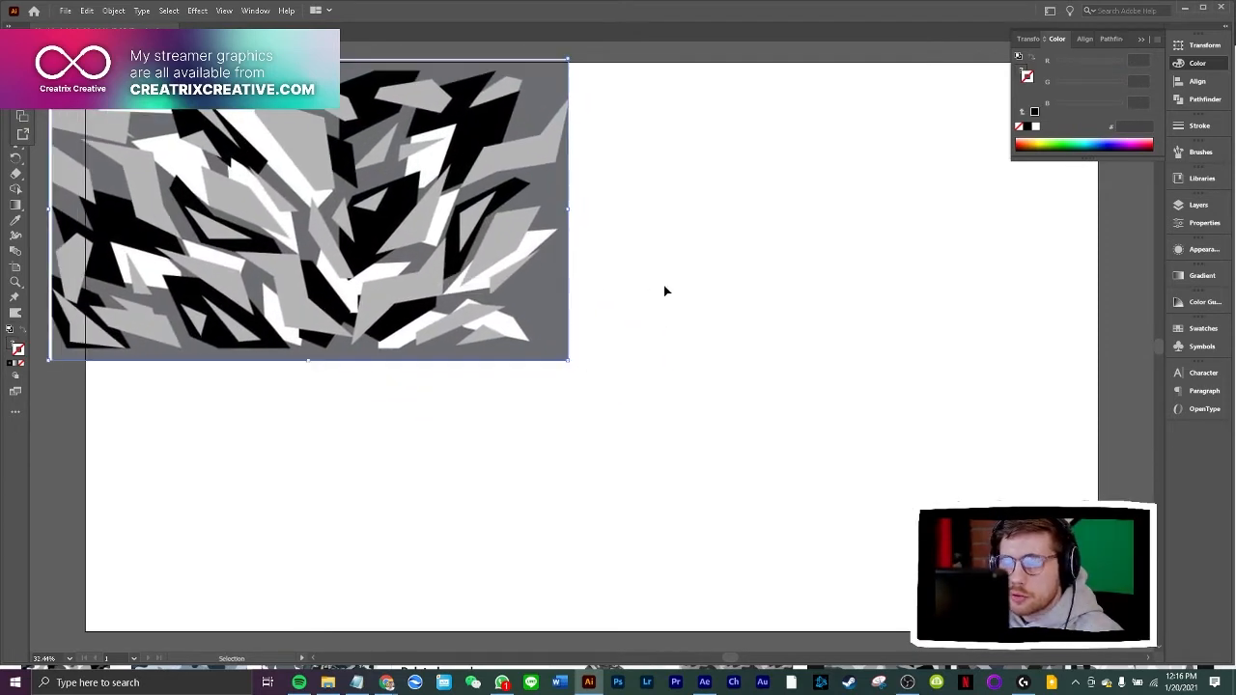
{"action": "left_click", "coordinate": [667, 286]}
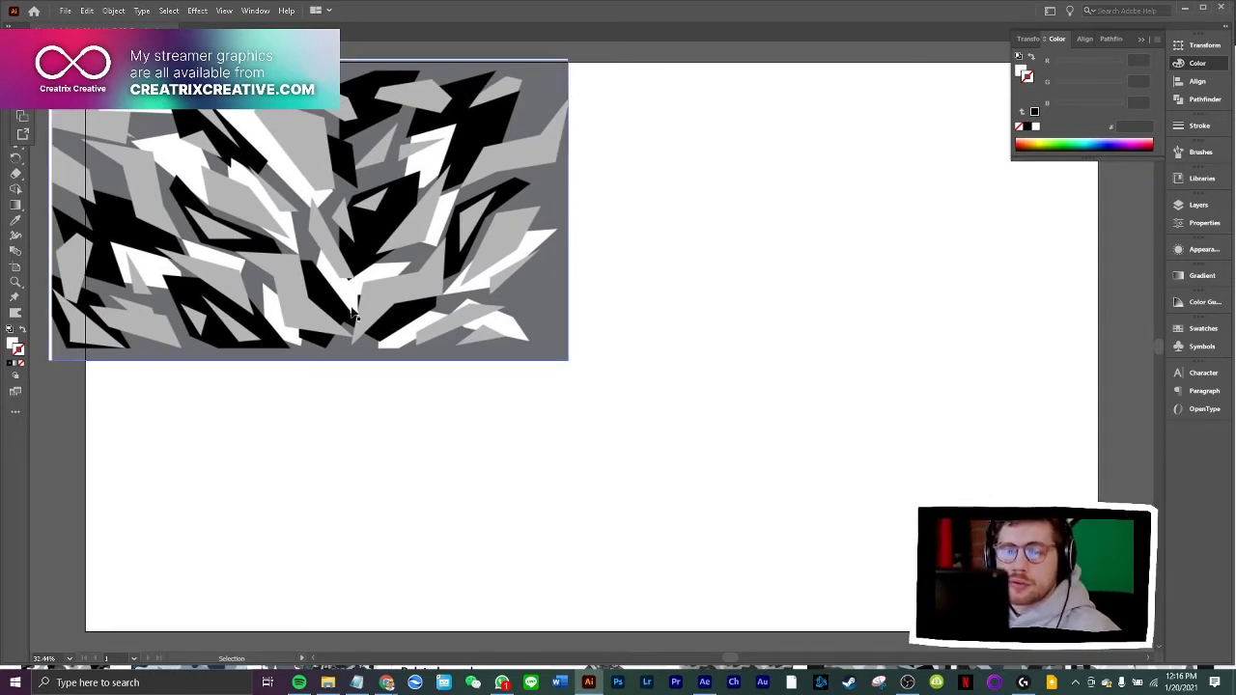
{"action": "left_click_drag", "start_coordinate": [267, 279], "coordinate": [271, 262]}
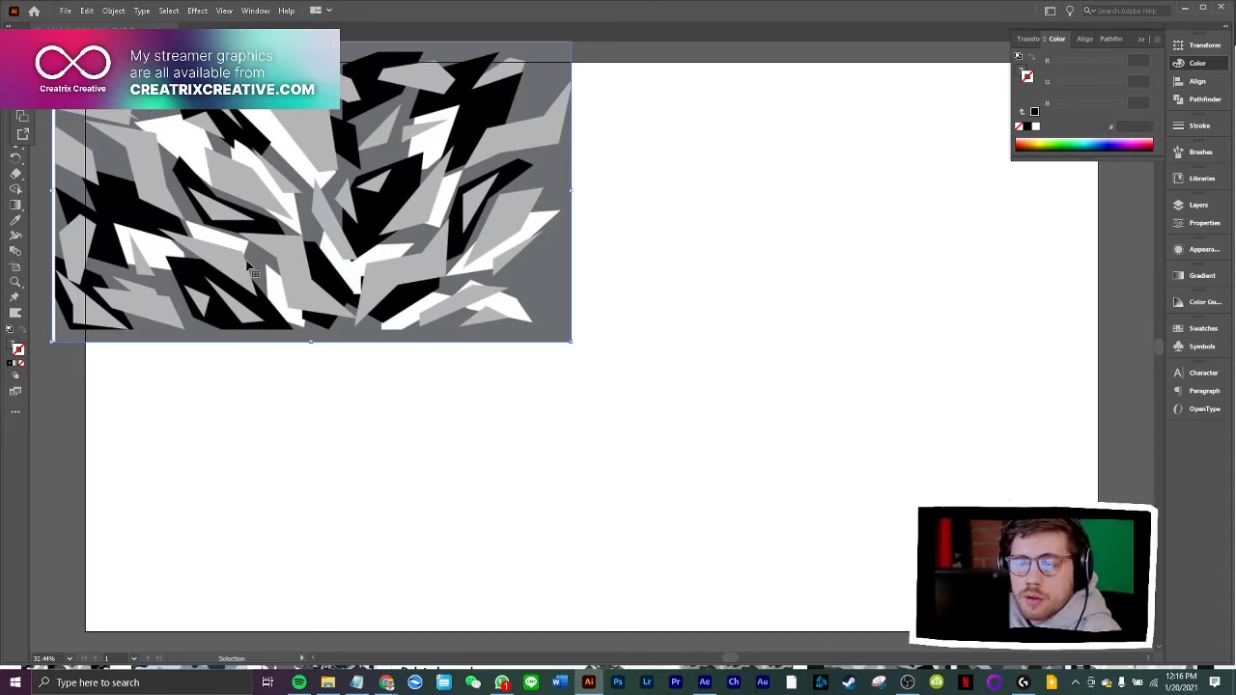
{"action": "left_click_drag", "start_coordinate": [308, 219], "coordinate": [309, 223]}
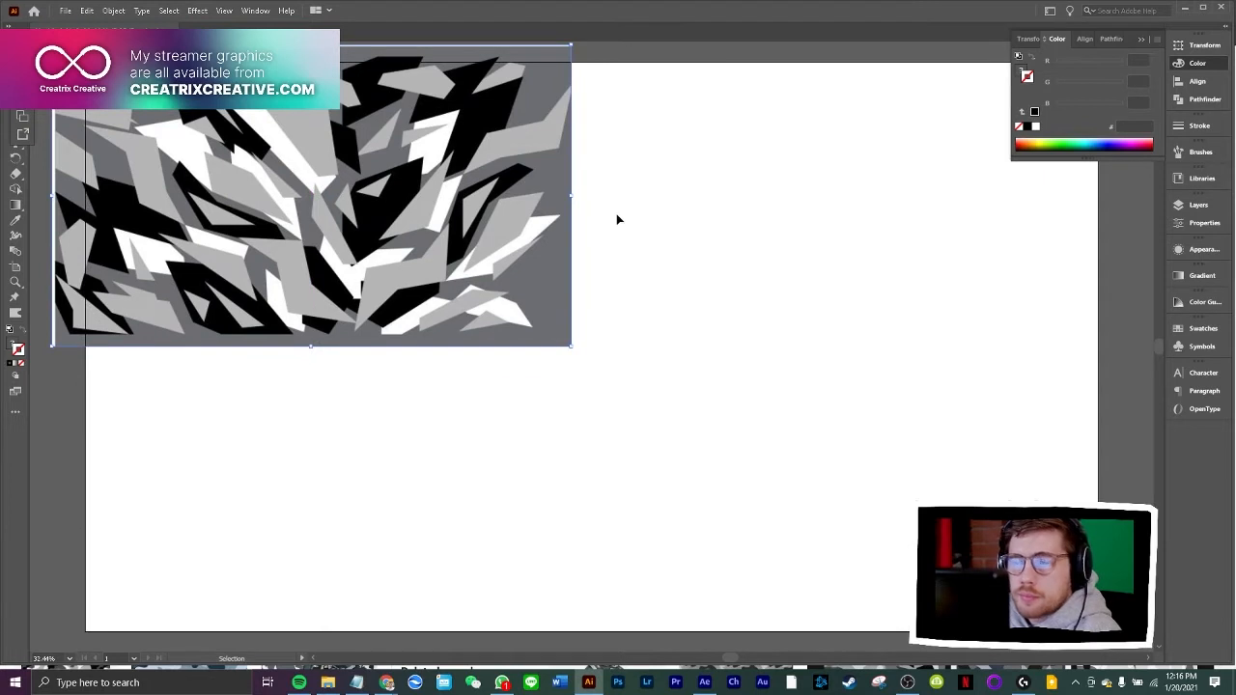
{"action": "left_click", "coordinate": [655, 208]}
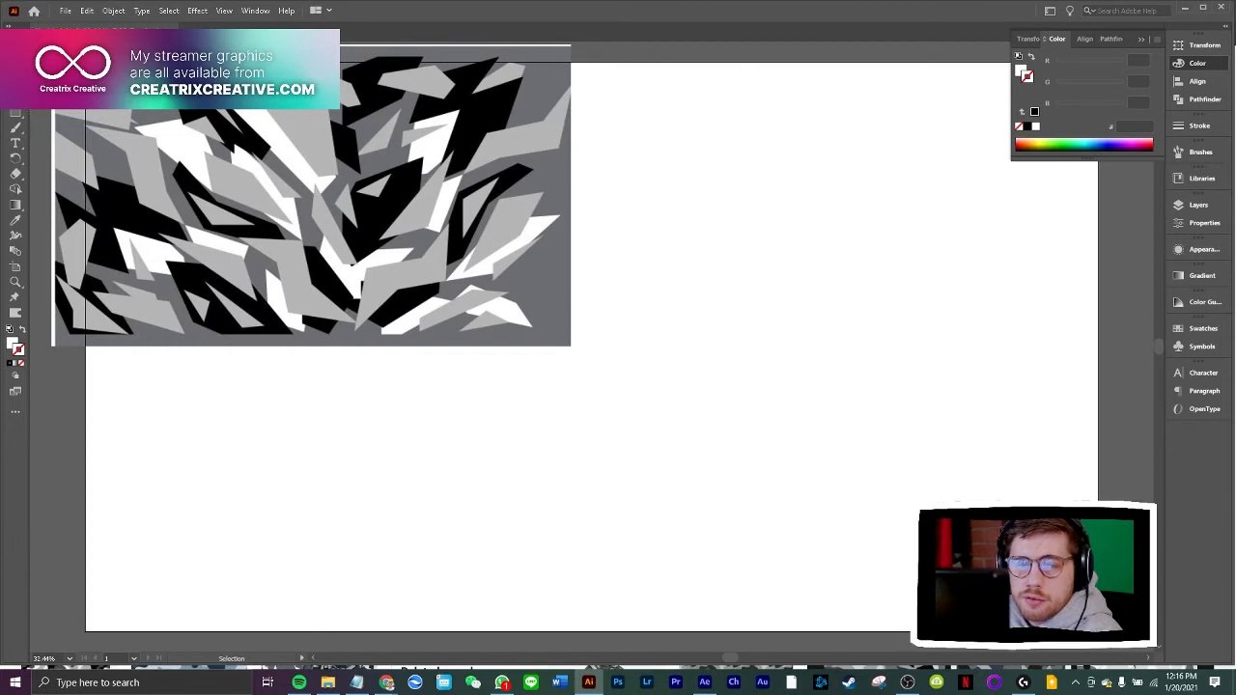
Return to the urban camo image results in Chrome and preview the society6 Urban Camo Camouflage Pattern image
{"action": "left_click", "coordinate": [16, 127]}
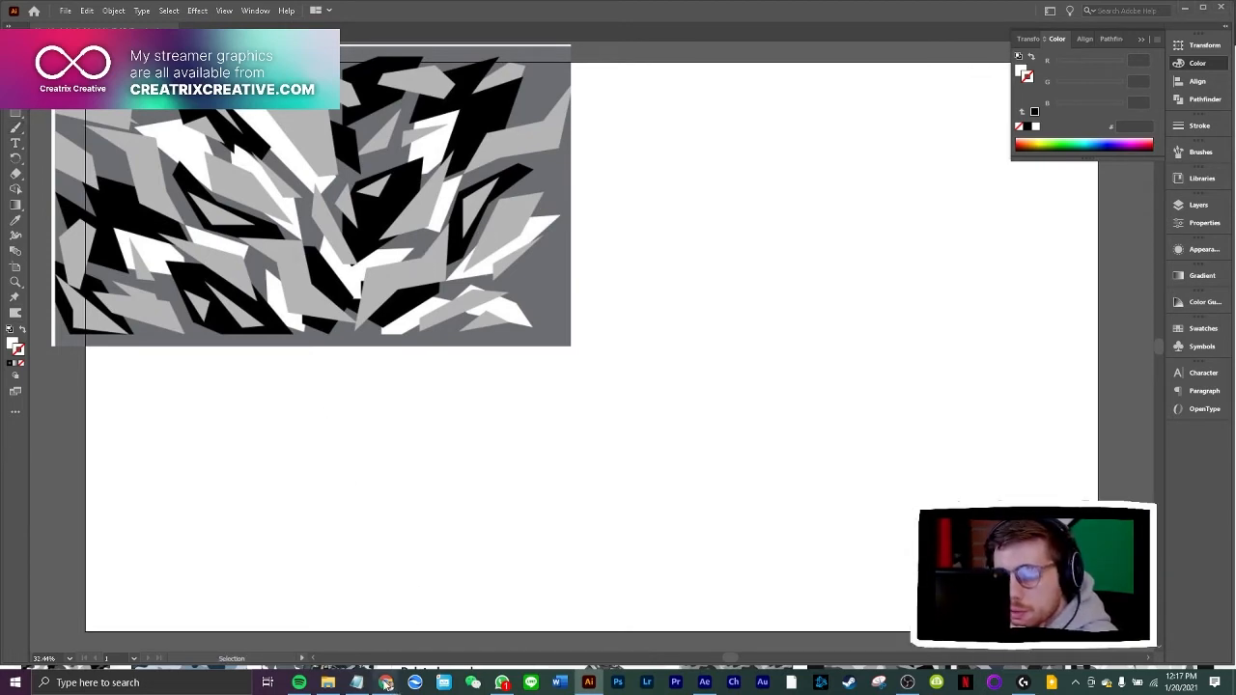
{"action": "mouse_move", "coordinate": [387, 682]}
{"action": "left_click", "coordinate": [510, 646]}
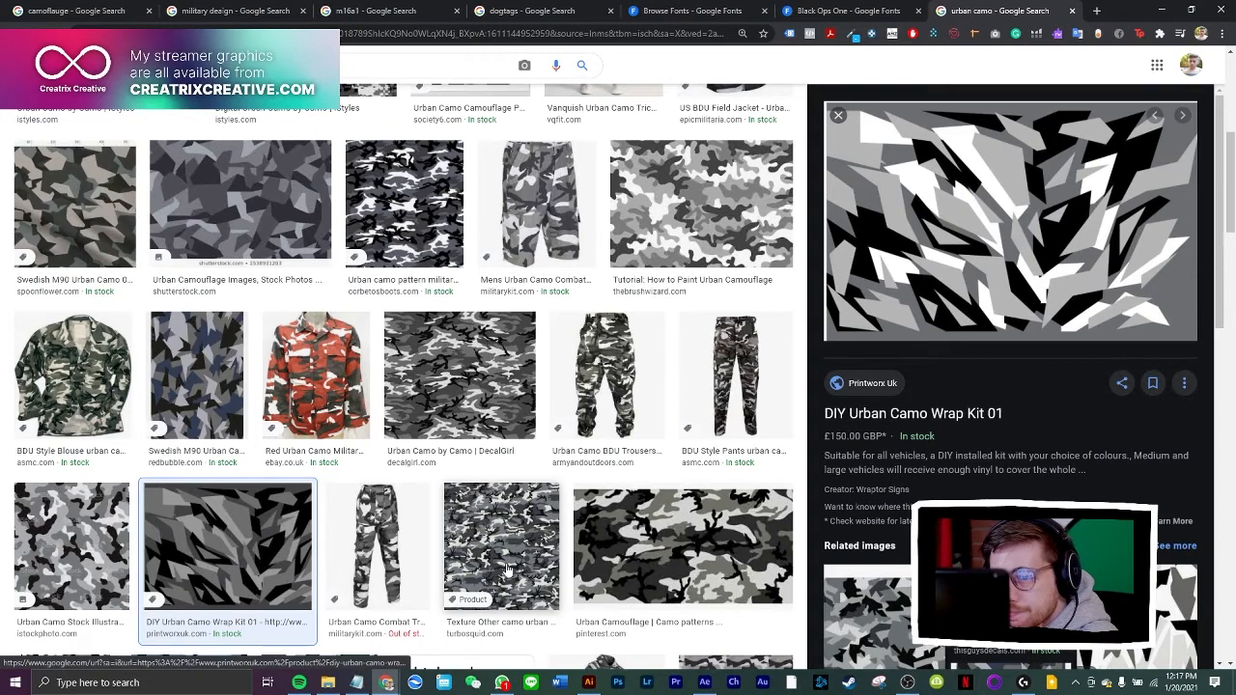
{"action": "scroll", "coordinate": [580, 527], "scroll_direction": "up", "scroll_amount": 3}
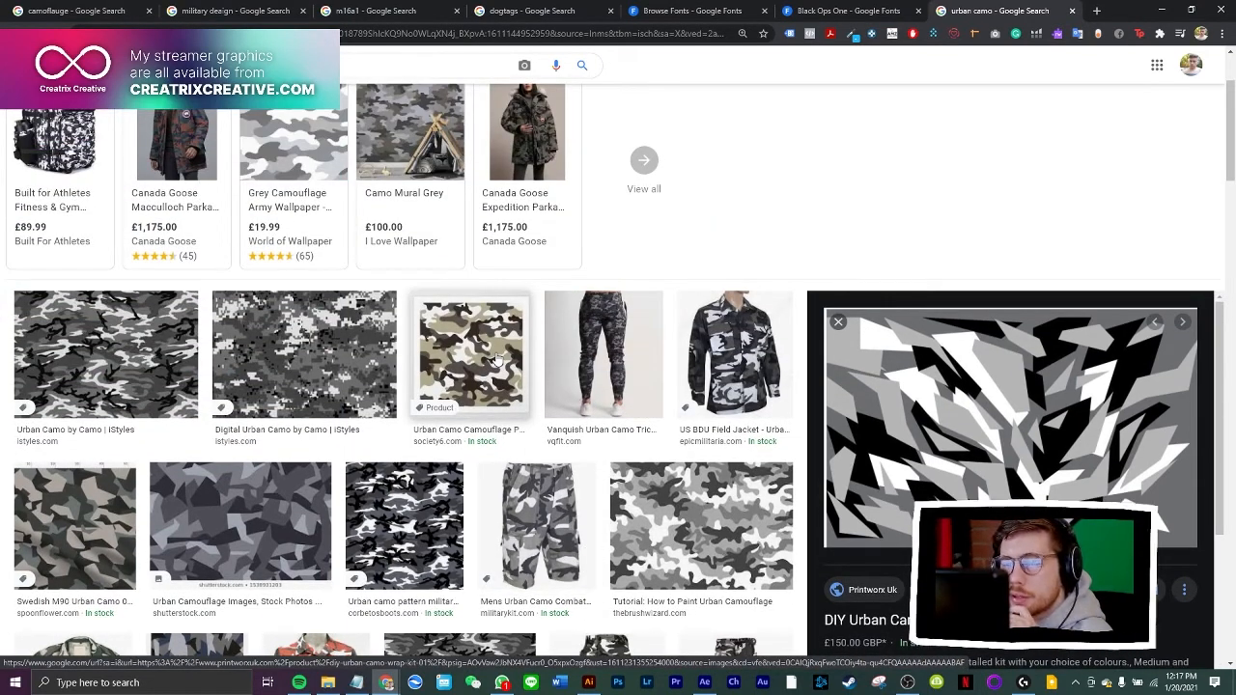
{"action": "left_click", "coordinate": [485, 381]}
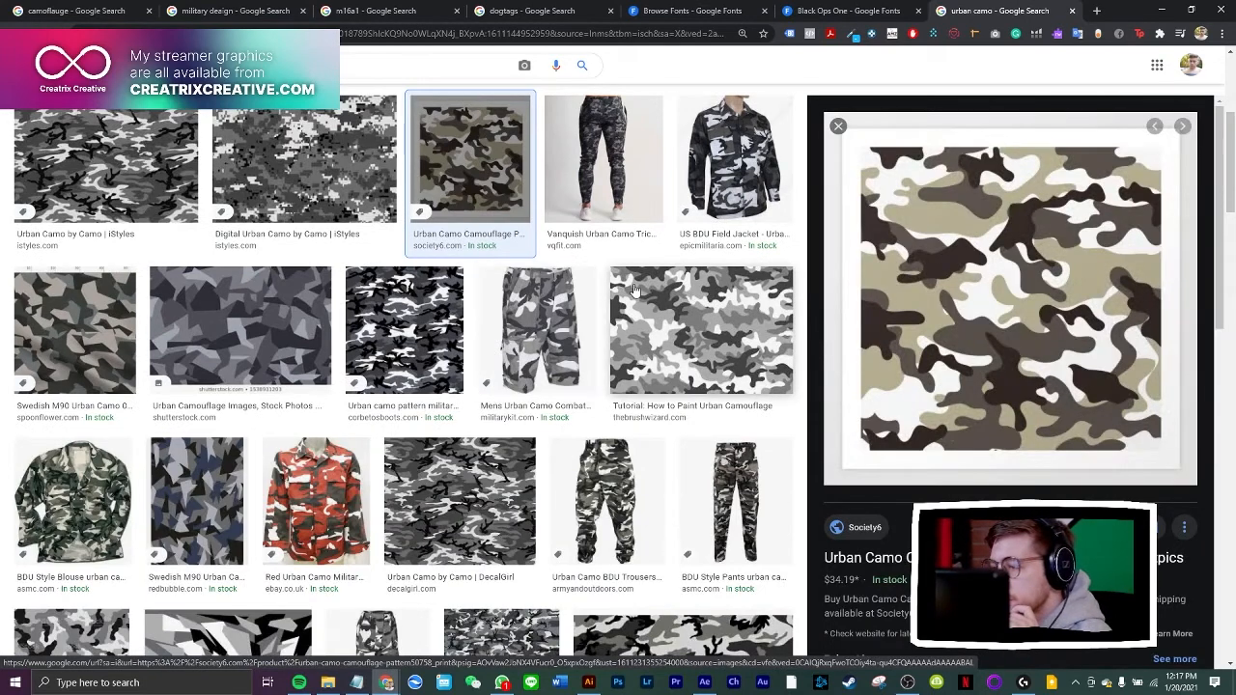
{"action": "scroll", "coordinate": [623, 298], "scroll_direction": "up", "scroll_amount": 4}
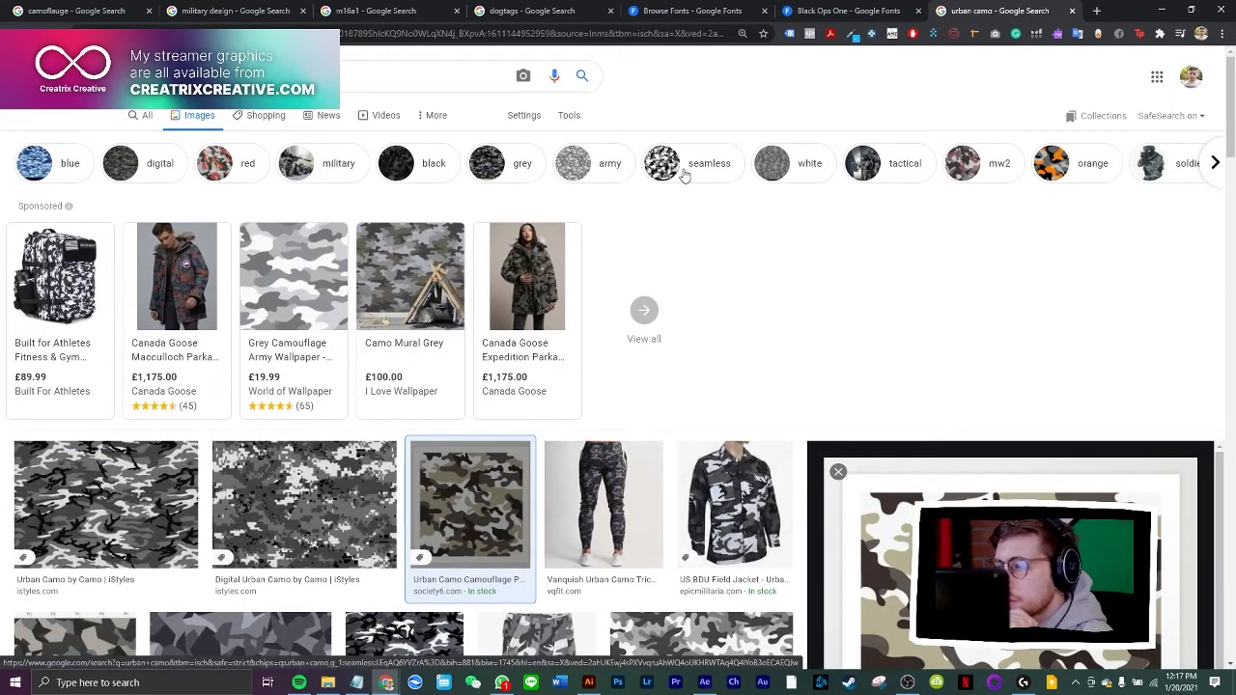
Filter the urban camo results by orange and copy the preview image of Orange Camouflage Cotton Fabric
{"action": "left_click", "coordinate": [1049, 166]}
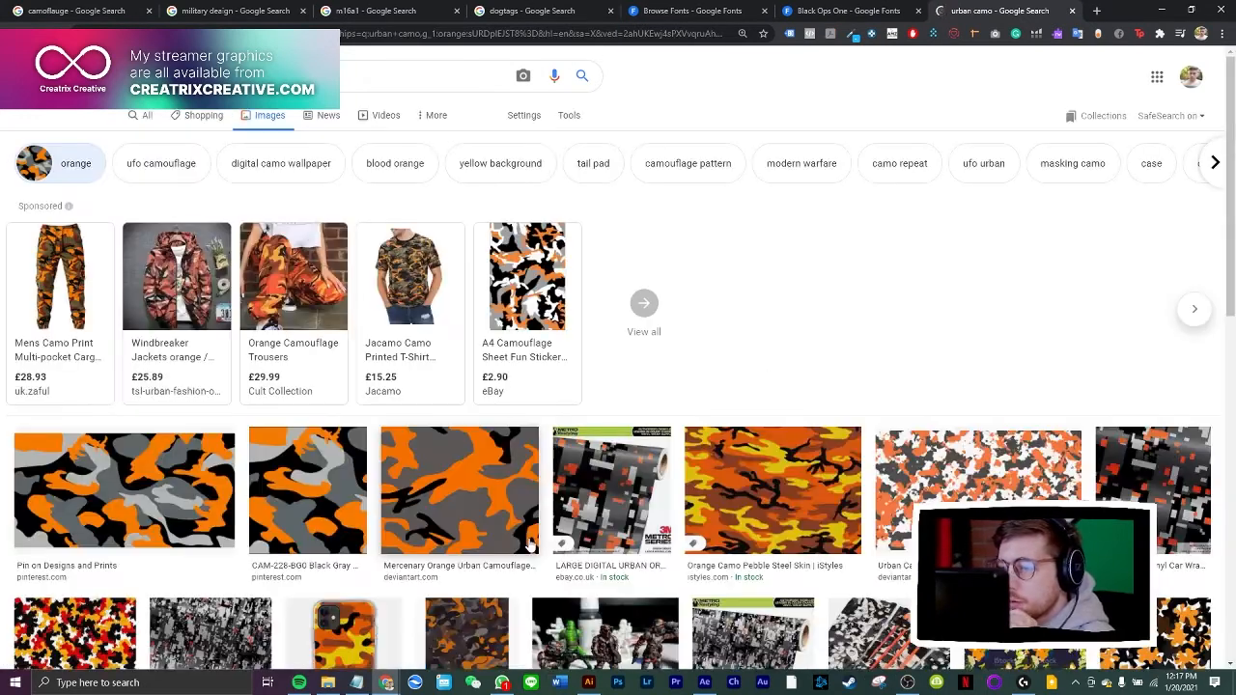
{"action": "scroll", "coordinate": [528, 546], "scroll_direction": "down", "scroll_amount": 2}
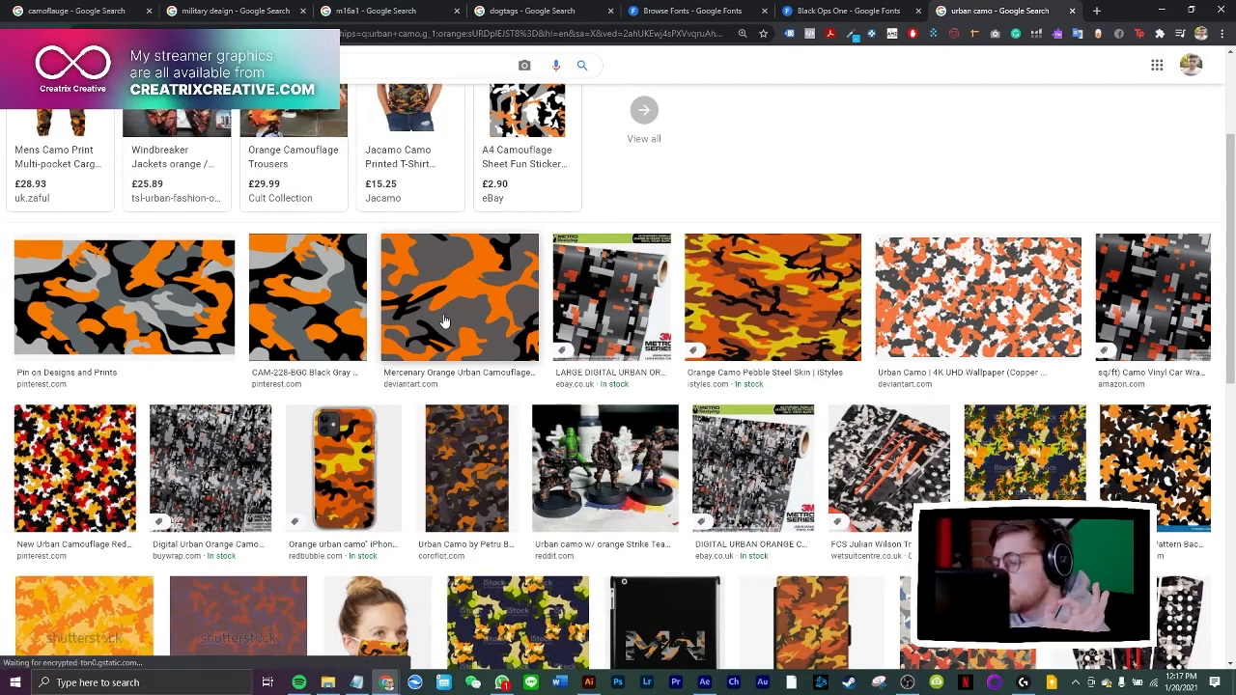
{"action": "scroll", "coordinate": [444, 321], "scroll_direction": "down", "scroll_amount": 3}
{"action": "scroll", "coordinate": [586, 360], "scroll_direction": "down", "scroll_amount": 3}
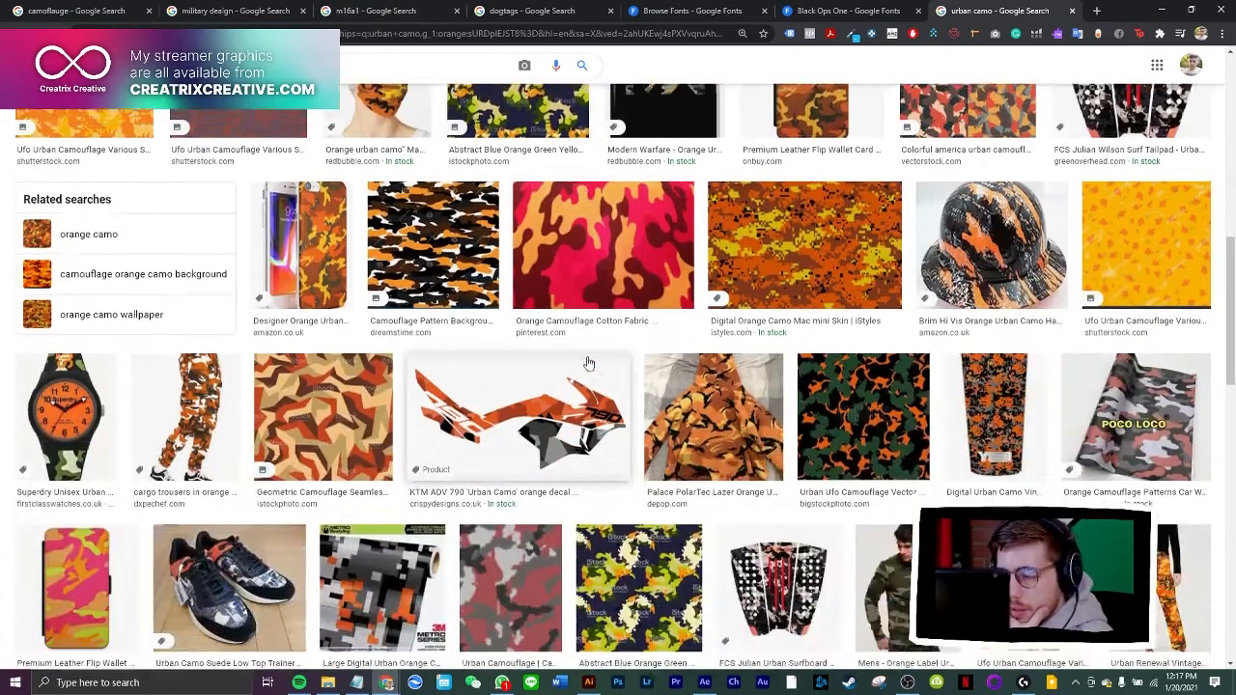
{"action": "left_click", "coordinate": [605, 259]}
{"action": "right_click", "coordinate": [989, 307]}
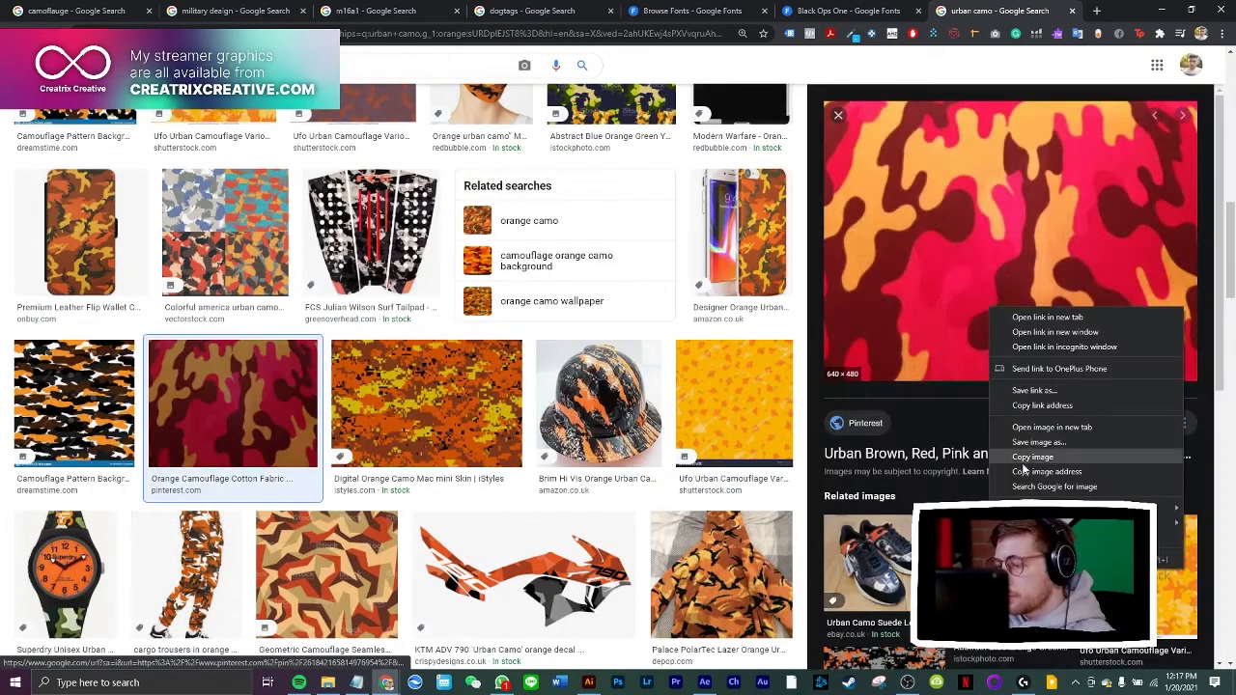
{"action": "left_click", "coordinate": [1029, 454]}
Switch to Illustrator, paste the copied orange camo image, enlarge it and place it beside the grey camo image
{"action": "left_click", "coordinate": [588, 683]}
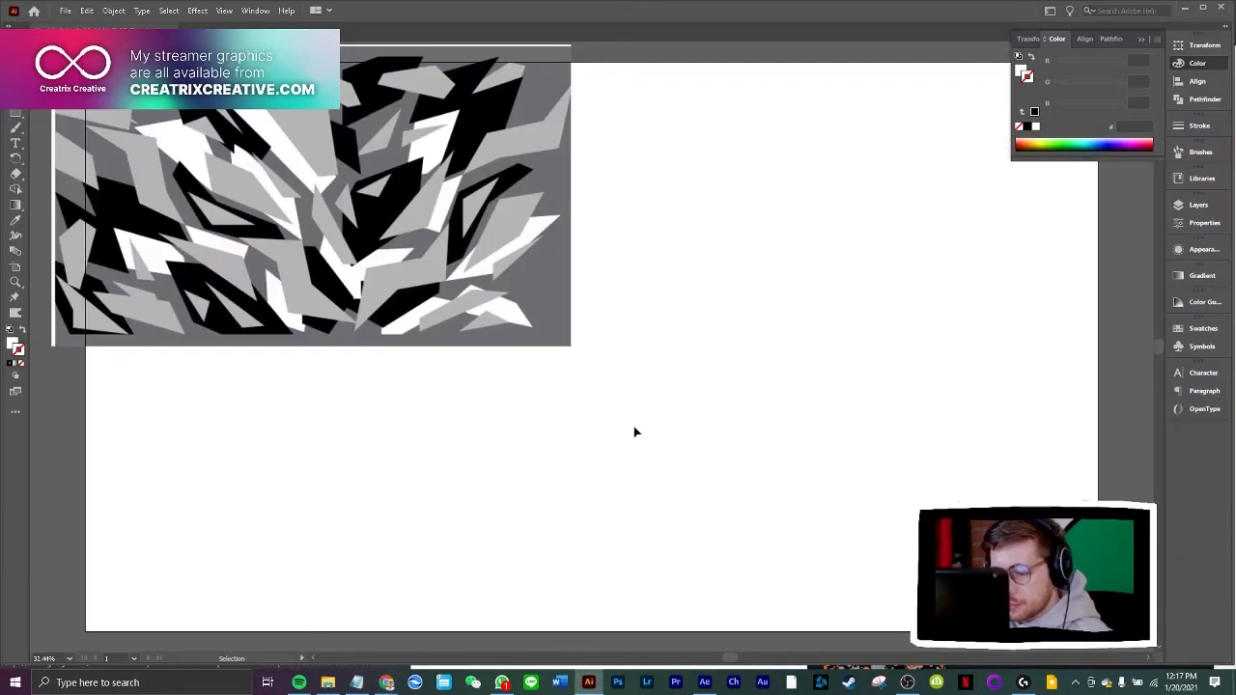
{"action": "key", "text": "ctrl+v"}
{"action": "left_click_drag", "start_coordinate": [596, 382], "coordinate": [734, 219]}
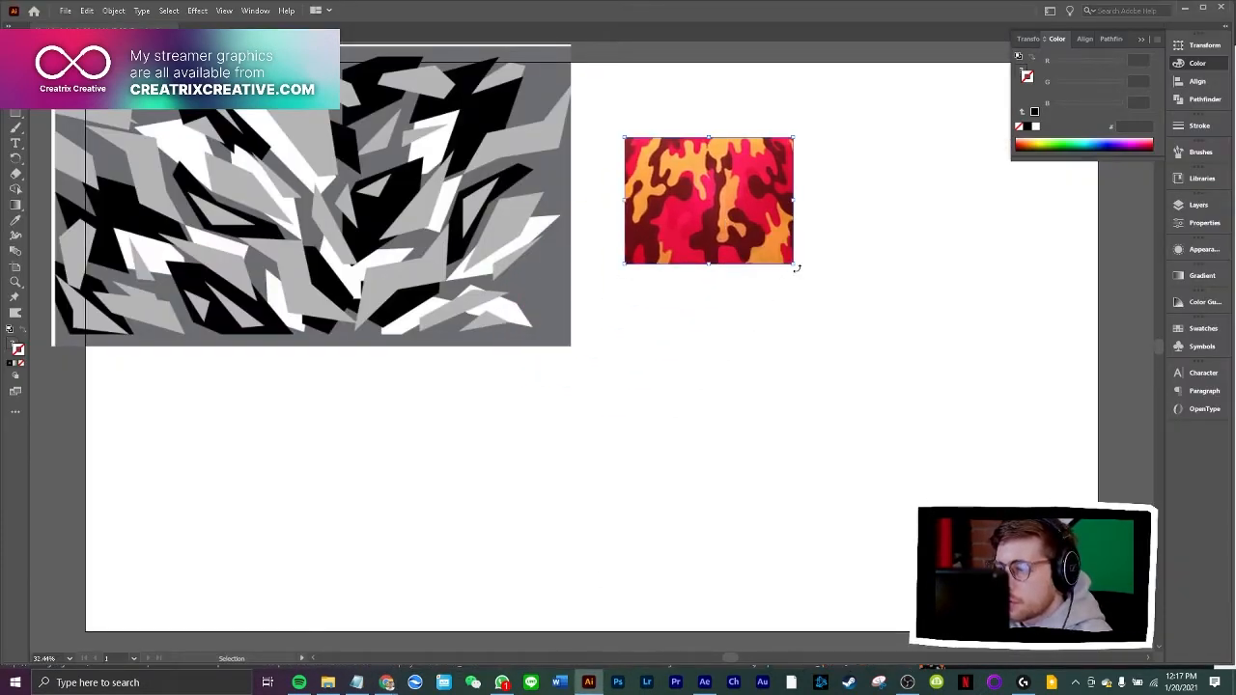
{"action": "left_click_drag", "start_coordinate": [796, 266], "coordinate": [1027, 437]}
{"action": "left_click_drag", "start_coordinate": [878, 340], "coordinate": [833, 282]}
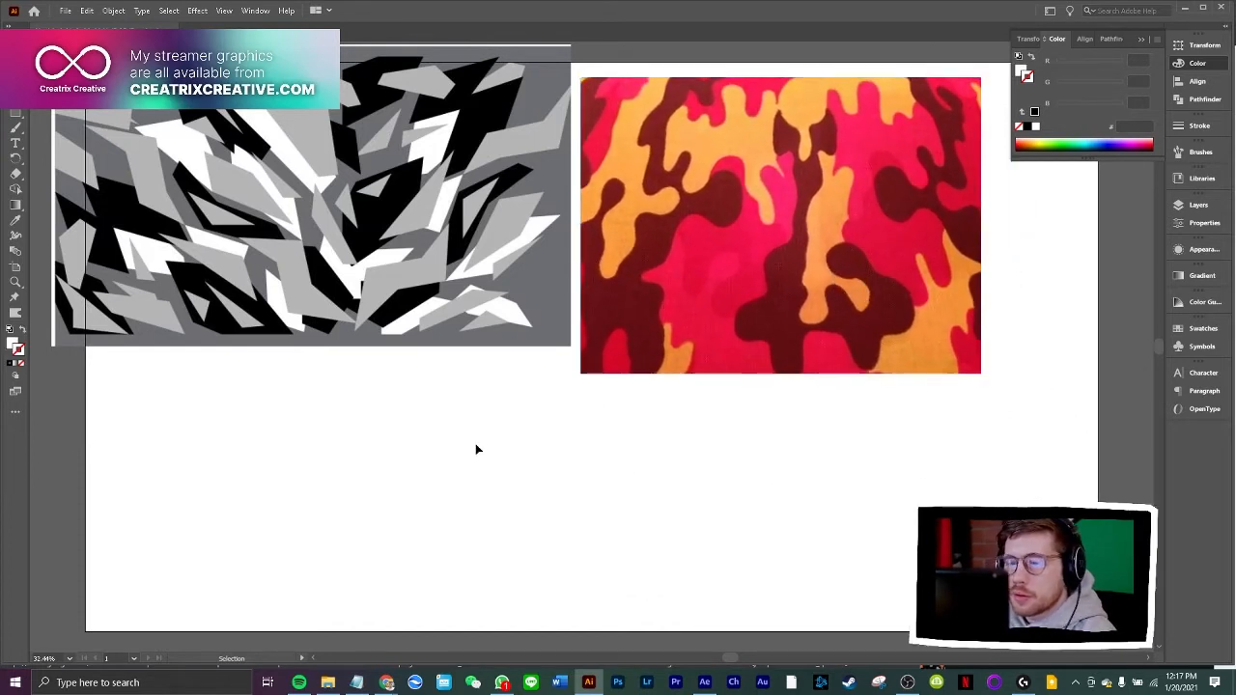
Draw a rectangle covering the whole artboard and fill it with the dark grey sampled from the grey camo image
{"action": "left_click", "coordinate": [16, 114]}
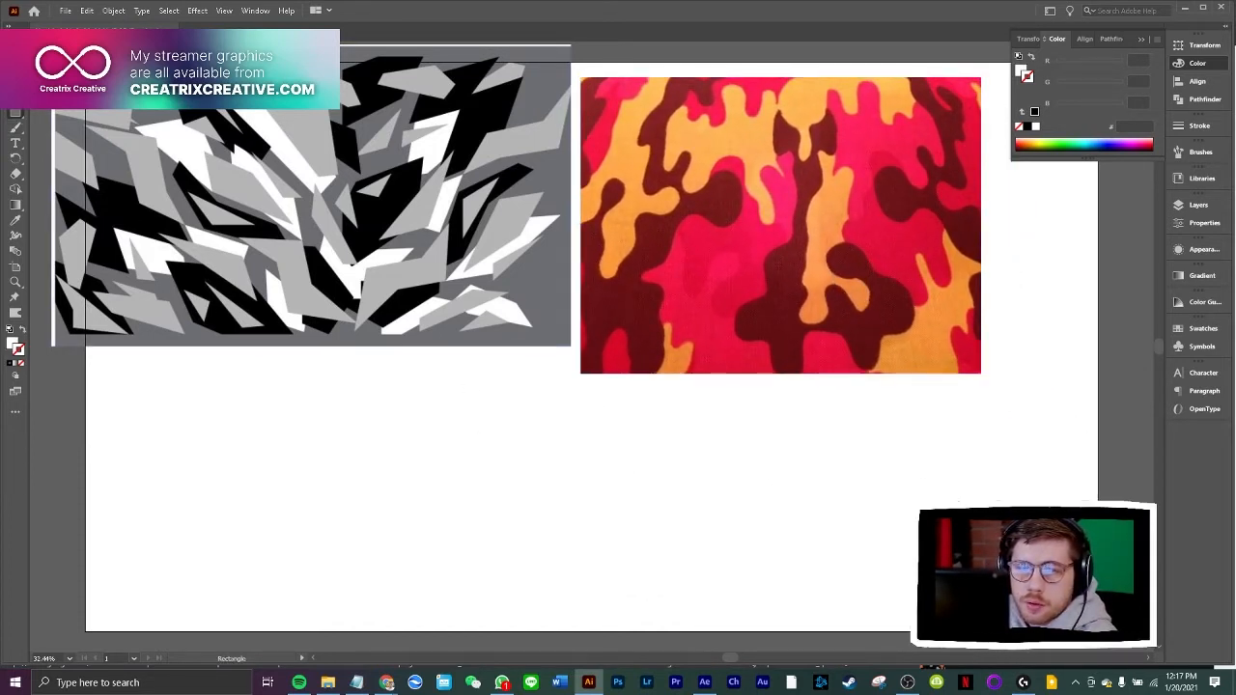
{"action": "left_click_drag", "start_coordinate": [85, 60], "coordinate": [1098, 631]}
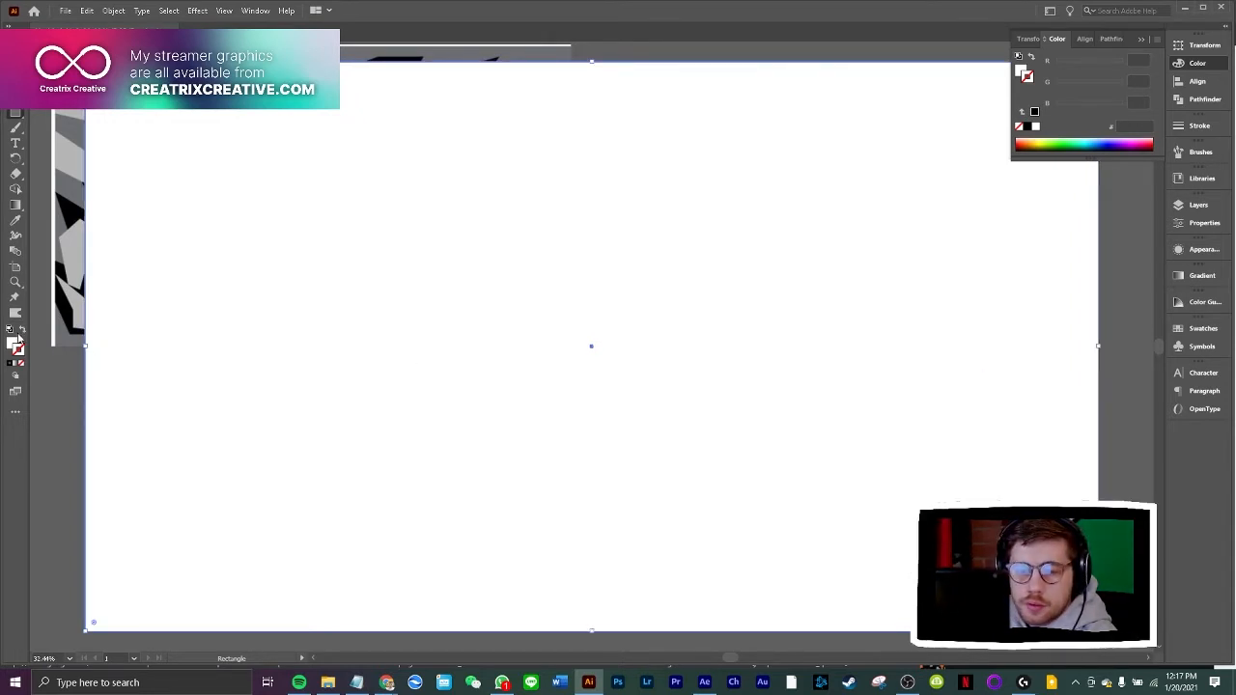
{"action": "left_click", "coordinate": [16, 221]}
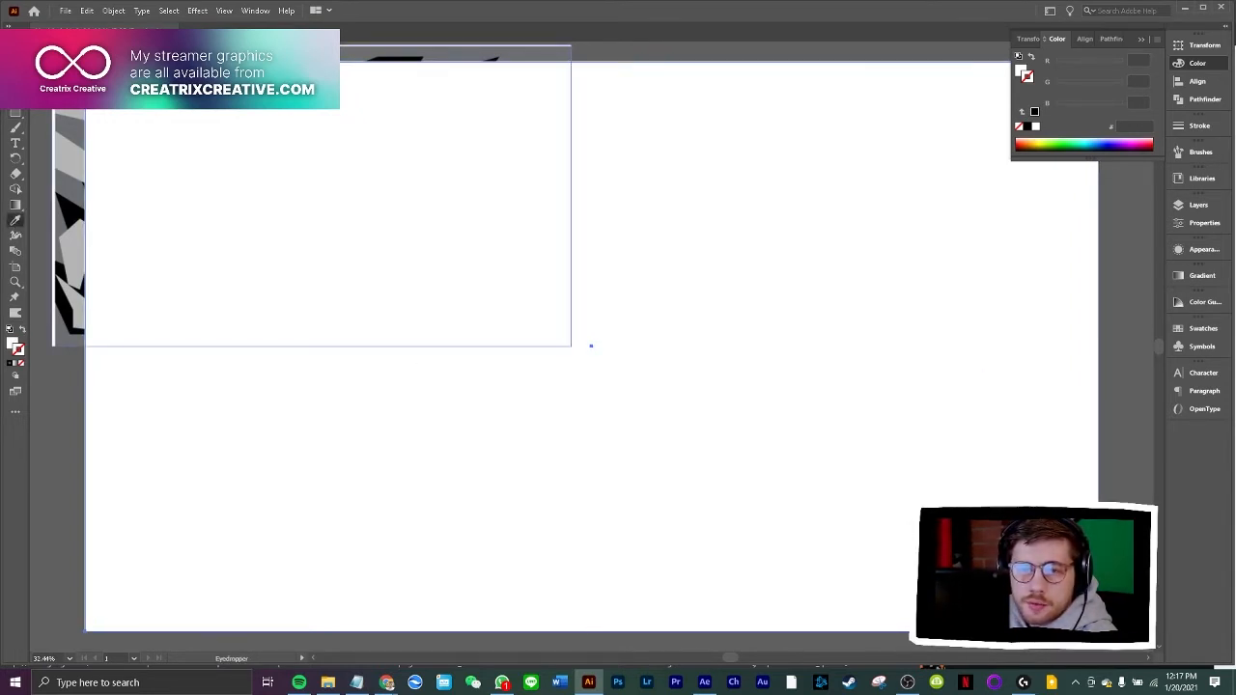
{"action": "left_click", "coordinate": [71, 190]}
Send the dark grey rectangle to the back, behind both camo images
{"action": "key", "text": "v"}
{"action": "right_click", "coordinate": [305, 237]}
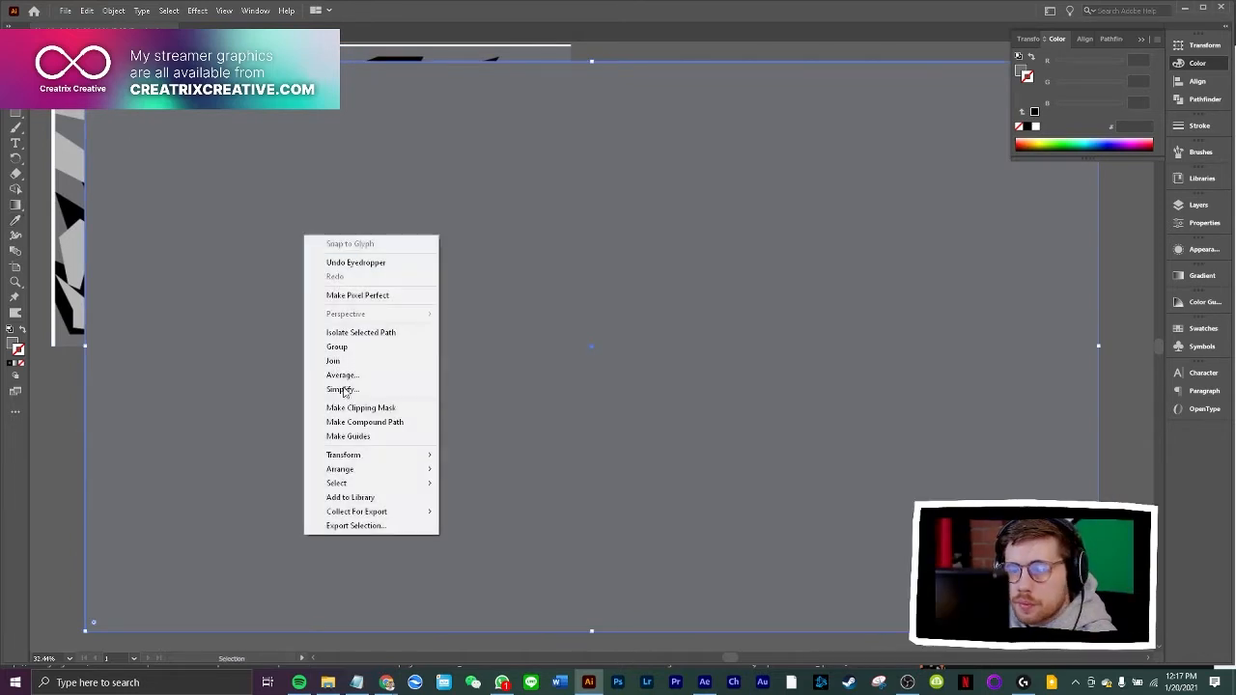
{"action": "mouse_move", "coordinate": [357, 471]}
{"action": "left_click", "coordinate": [488, 513]}
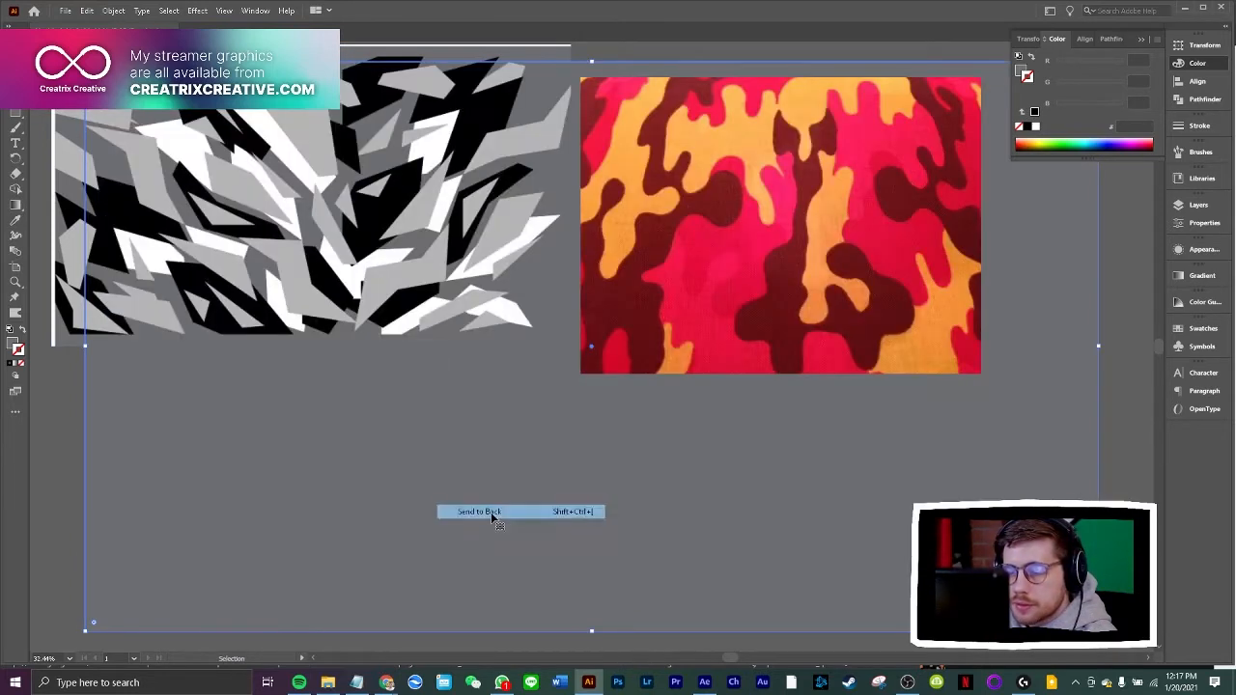
{"action": "left_click", "coordinate": [44, 119]}
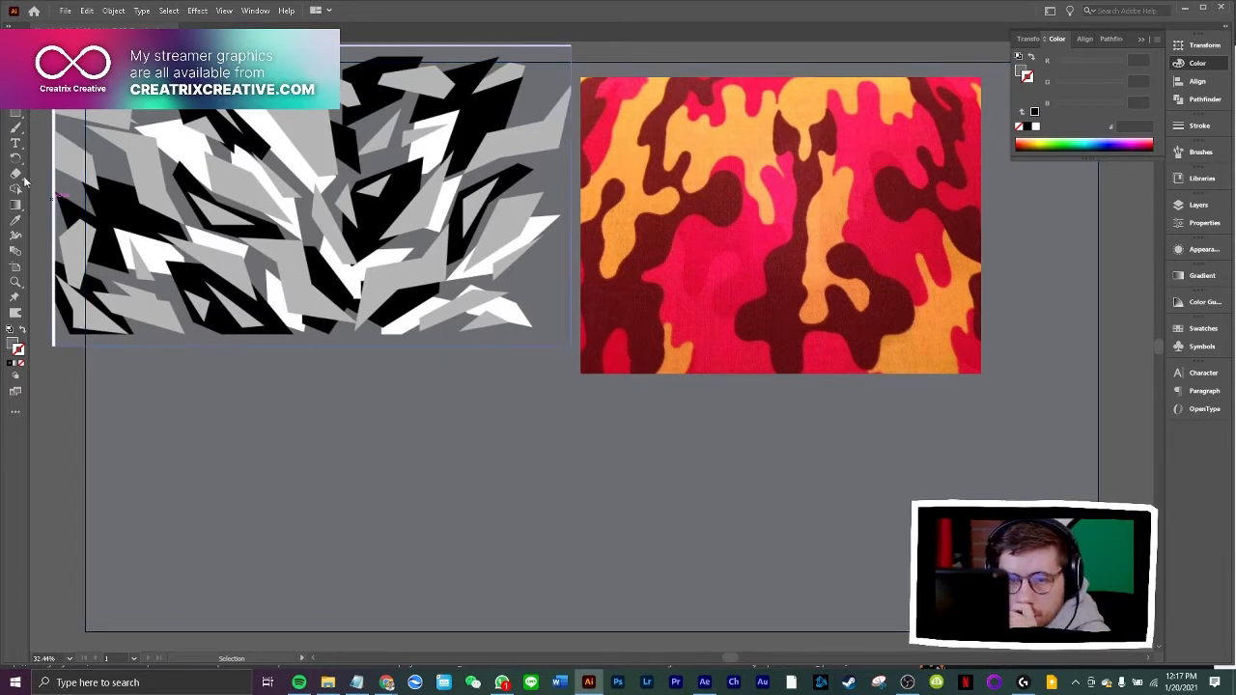
Paint a curved black outline with the Paintbrush around the light grey shape at the grey camo image's lower centre
{"action": "left_click", "coordinate": [15, 127]}
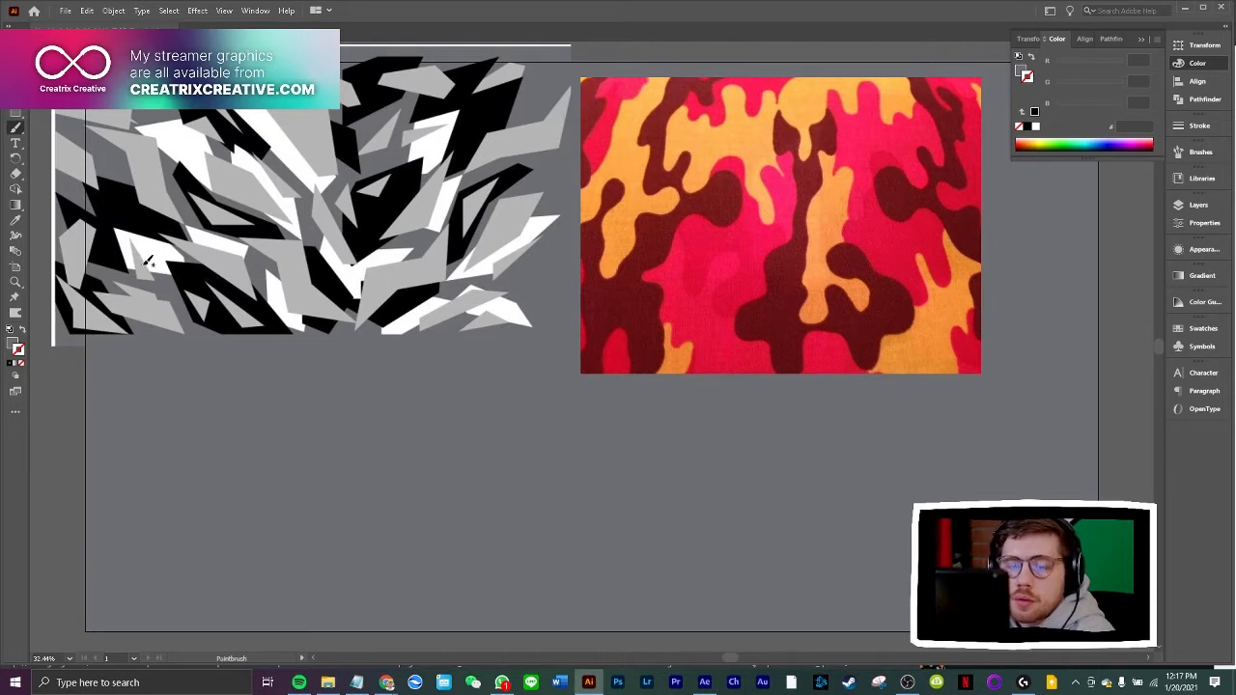
{"action": "left_click", "coordinate": [15, 220]}
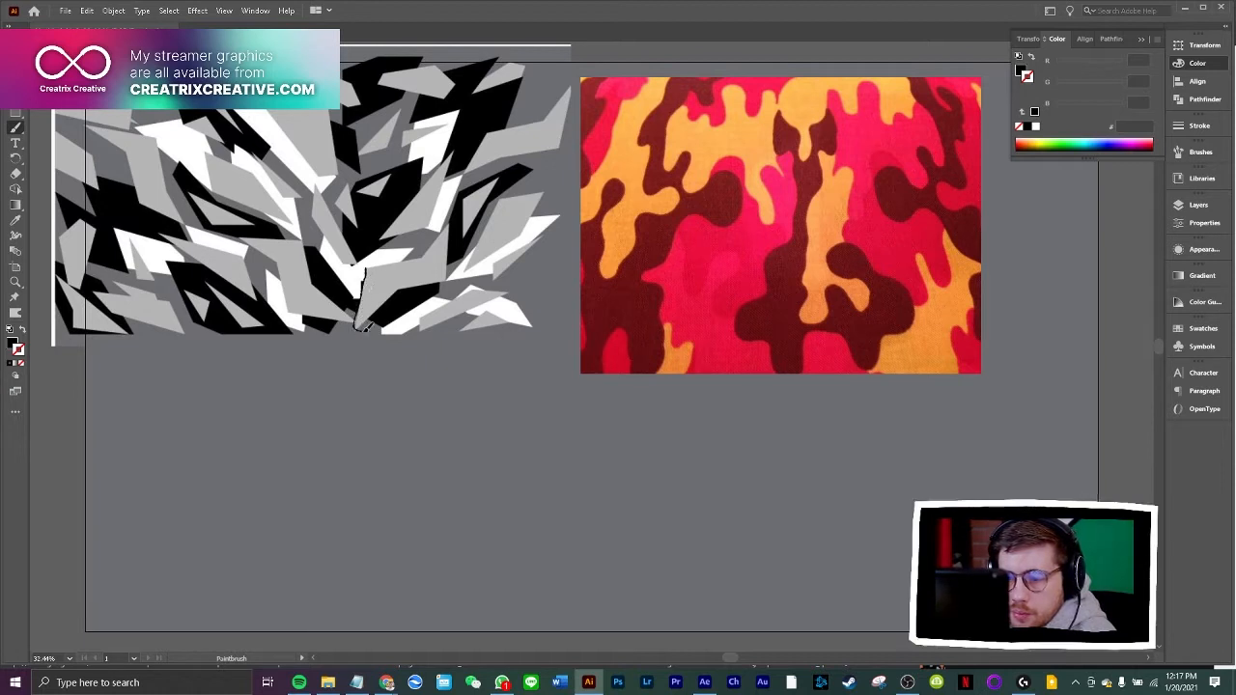
{"action": "mouse_move", "coordinate": [376, 324]}
{"action": "left_mouse_down"}
{"action": "mouse_move", "coordinate": [448, 291]}
{"action": "mouse_move", "coordinate": [456, 243]}
{"action": "left_mouse_up"}
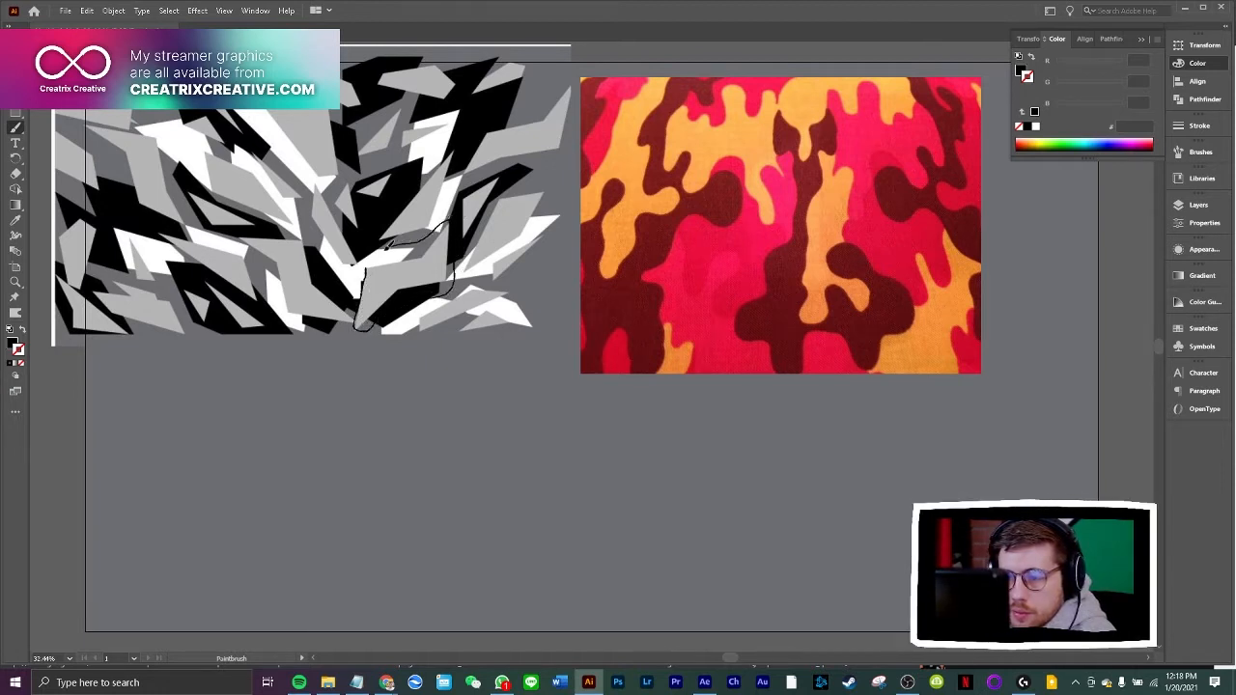
{"action": "left_click_drag", "start_coordinate": [372, 258], "coordinate": [370, 259]}
{"action": "key", "text": "v"}
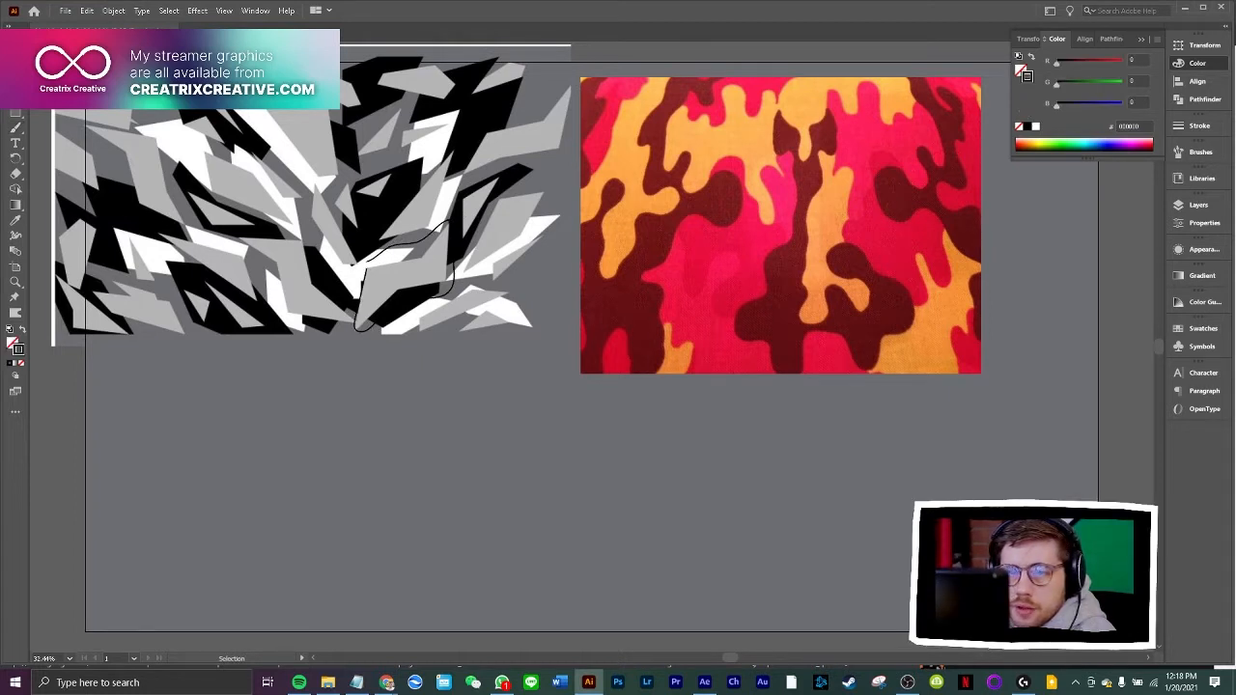
Join the ends of the painted outline and turn its sharp upper-left corner into a smooth curve with the Curvature tool
{"action": "right_click", "coordinate": [392, 247]}
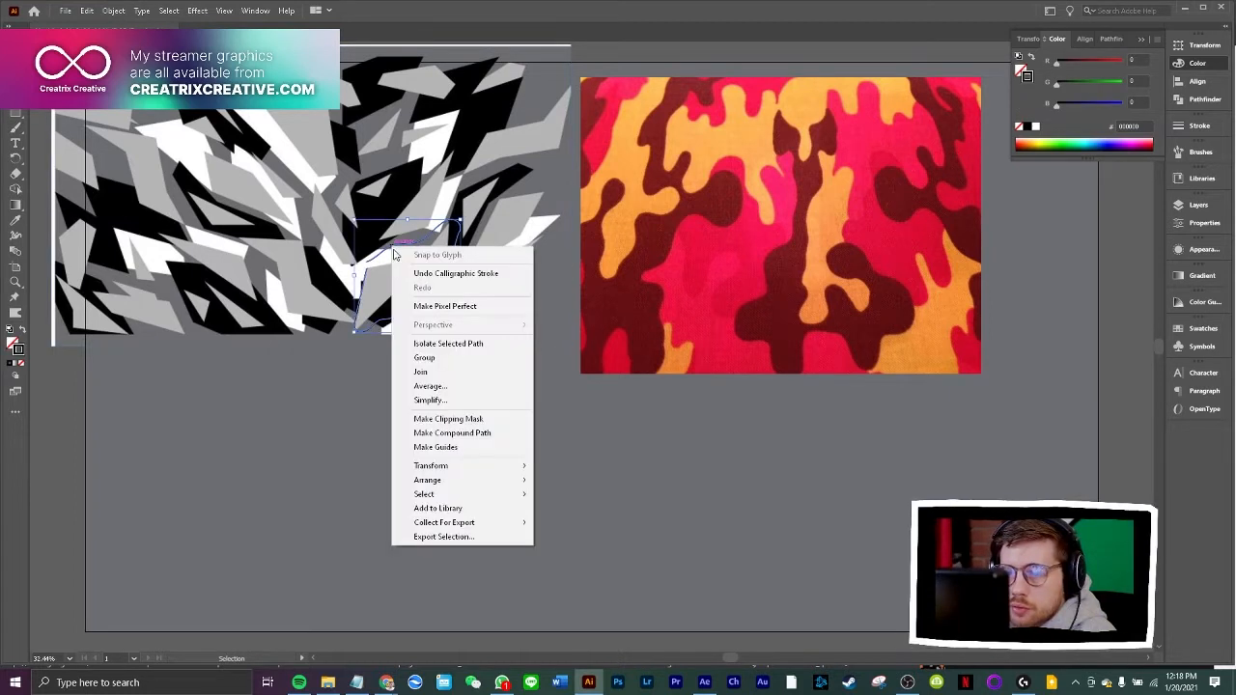
{"action": "left_click", "coordinate": [438, 373]}
{"action": "key", "text": "shift+grave"}
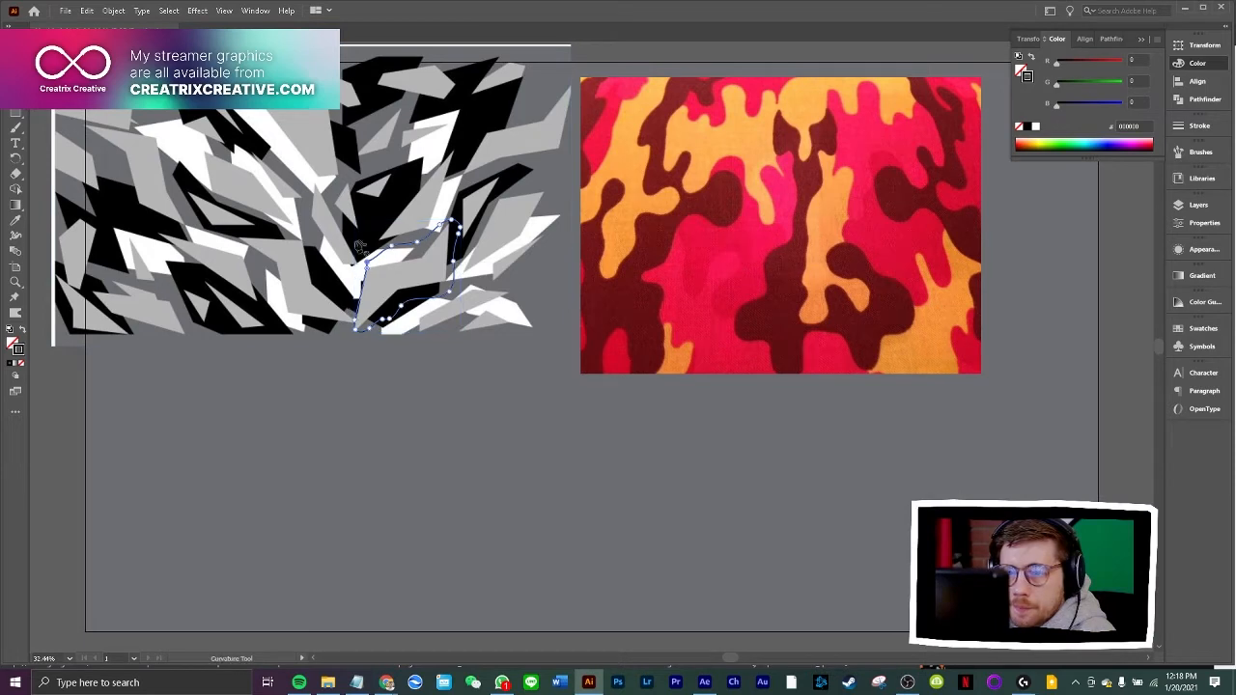
{"action": "key", "text": "ctrl+1"}
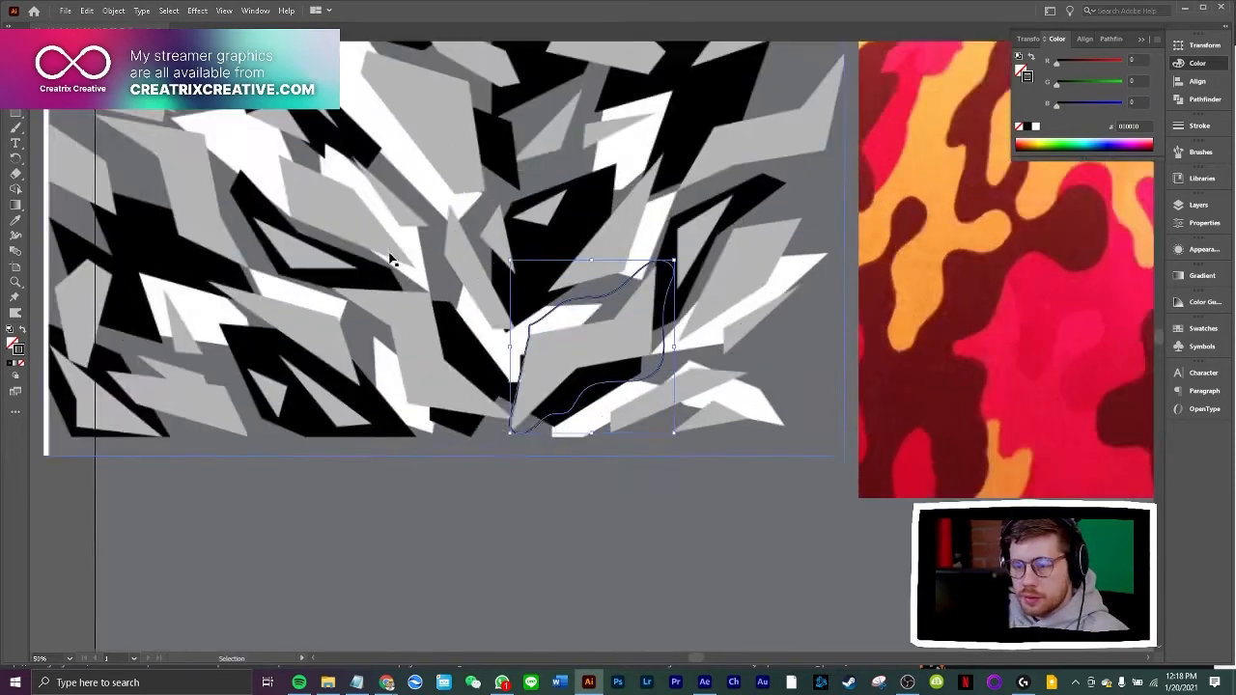
{"action": "key", "text": "ctrl+equal"}
{"action": "key", "text": "shift+grave"}
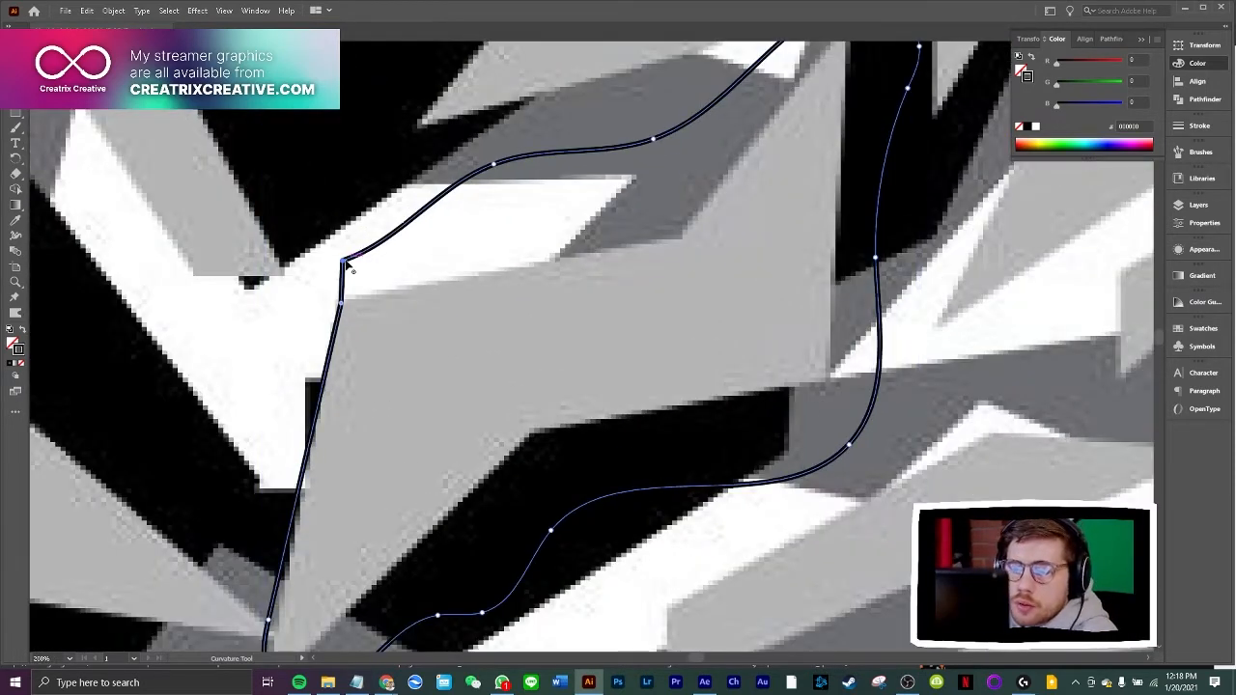
{"action": "double_click", "coordinate": [343, 261]}
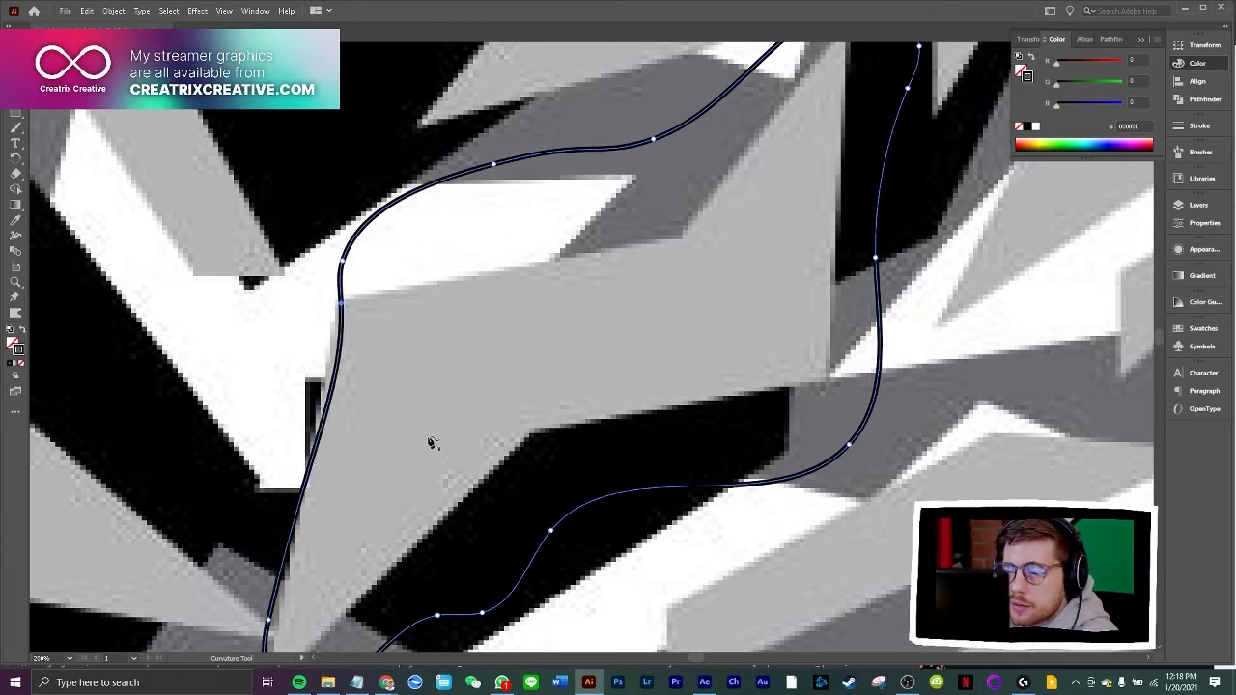
{"action": "key", "text": "v"}
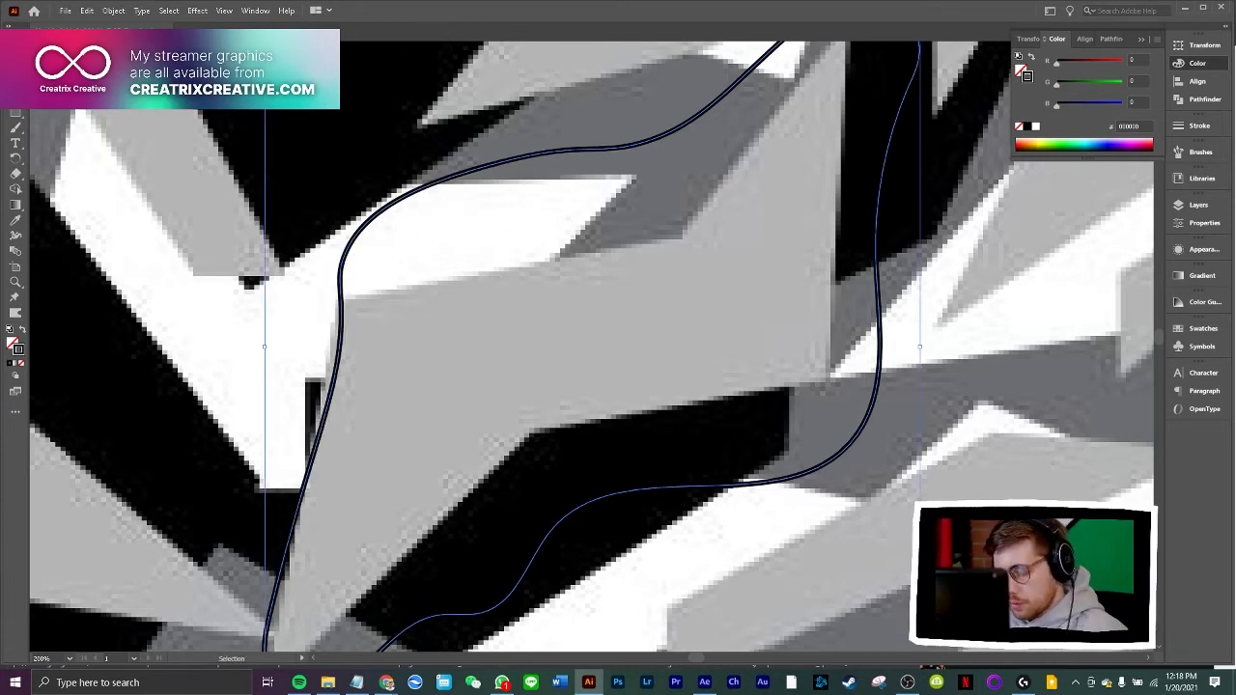
{"action": "key", "text": "ctrl+minus"}
{"action": "key", "text": "ctrl+minus"}
{"action": "key", "text": "ctrl+minus"}
{"action": "key", "text": "ctrl+minus"}
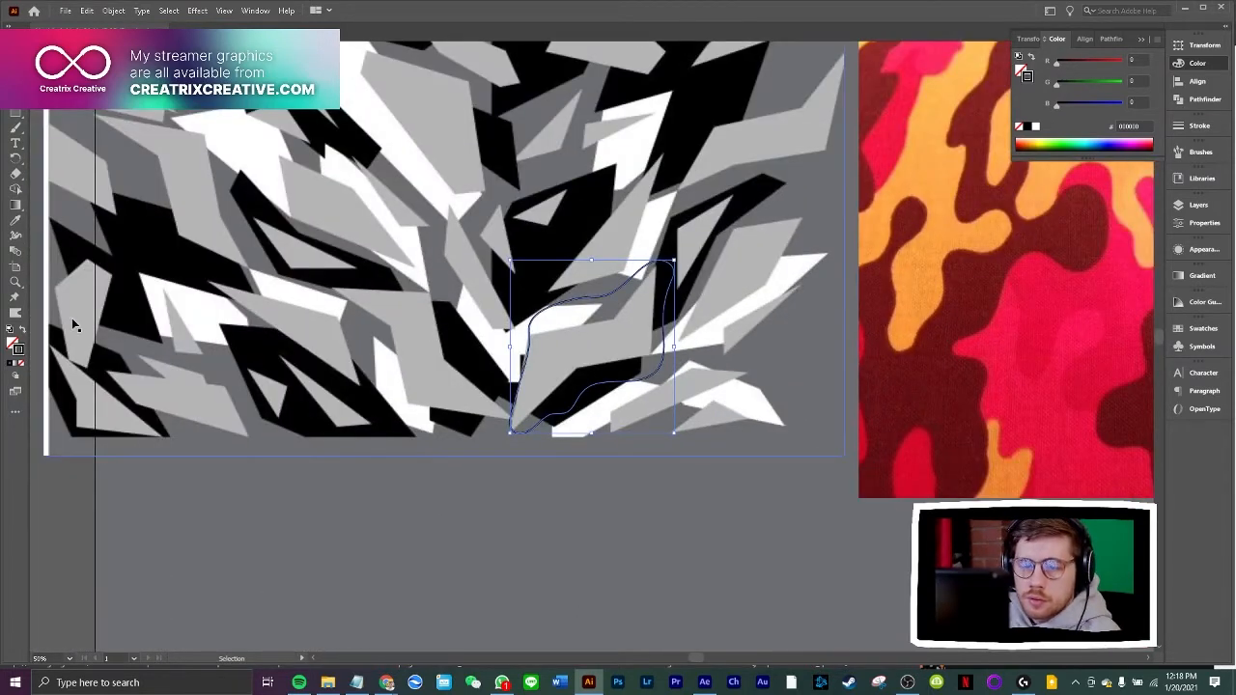
Swap the outline's fill and stroke to make it solid black and move the shape below the grey camo image
{"action": "left_click", "coordinate": [23, 330]}
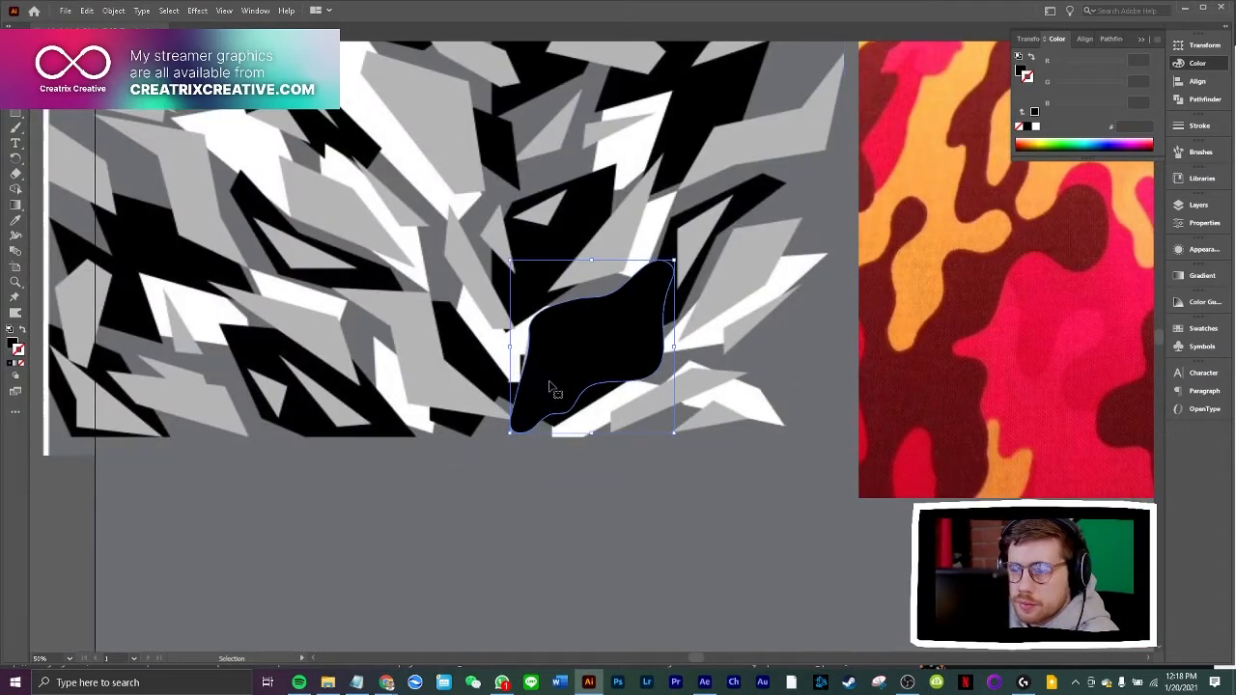
{"action": "left_click_drag", "start_coordinate": [551, 389], "coordinate": [560, 509]}
{"action": "scroll", "coordinate": [561, 503], "scroll_direction": "down", "scroll_amount": 1}
{"action": "left_click_drag", "start_coordinate": [578, 430], "coordinate": [476, 481]}
{"action": "left_click", "coordinate": [689, 472]}
{"action": "scroll", "coordinate": [698, 484], "scroll_direction": "down", "scroll_amount": 1}
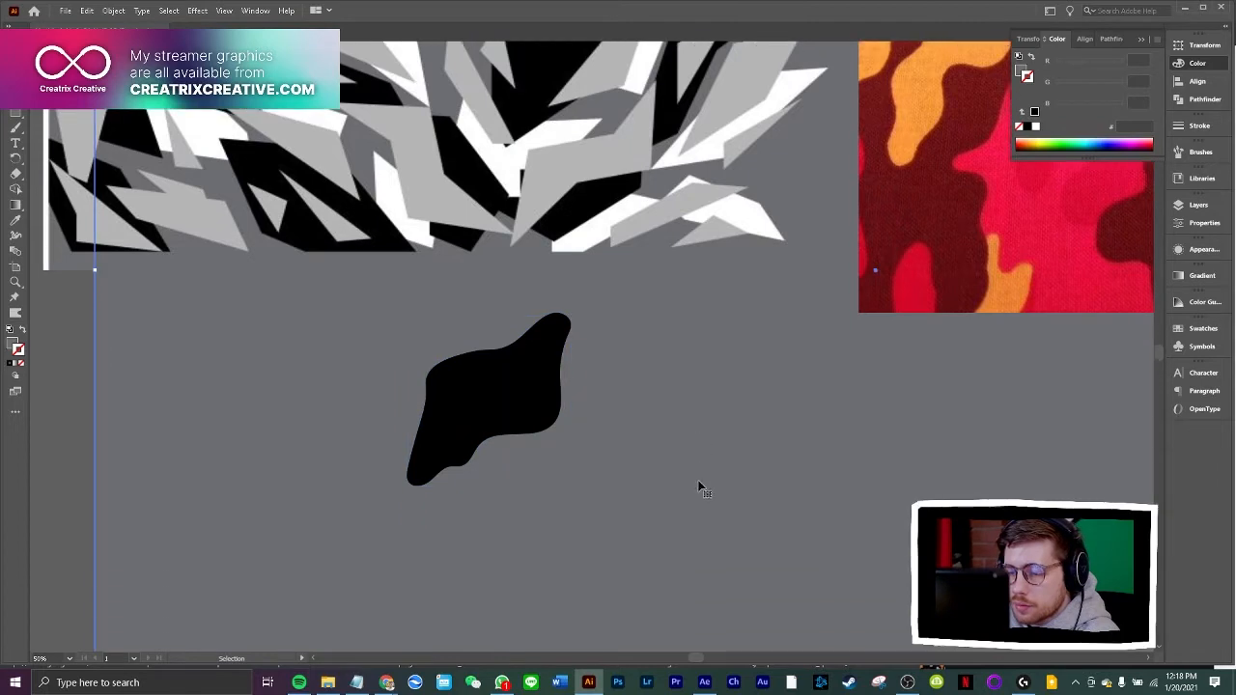
Trace the dark brown blotch at the red camo image's lower centre with straight Pen segments as an angular shape
{"action": "key", "text": "ctrl+minus"}
{"action": "key", "text": "ctrl+minus"}
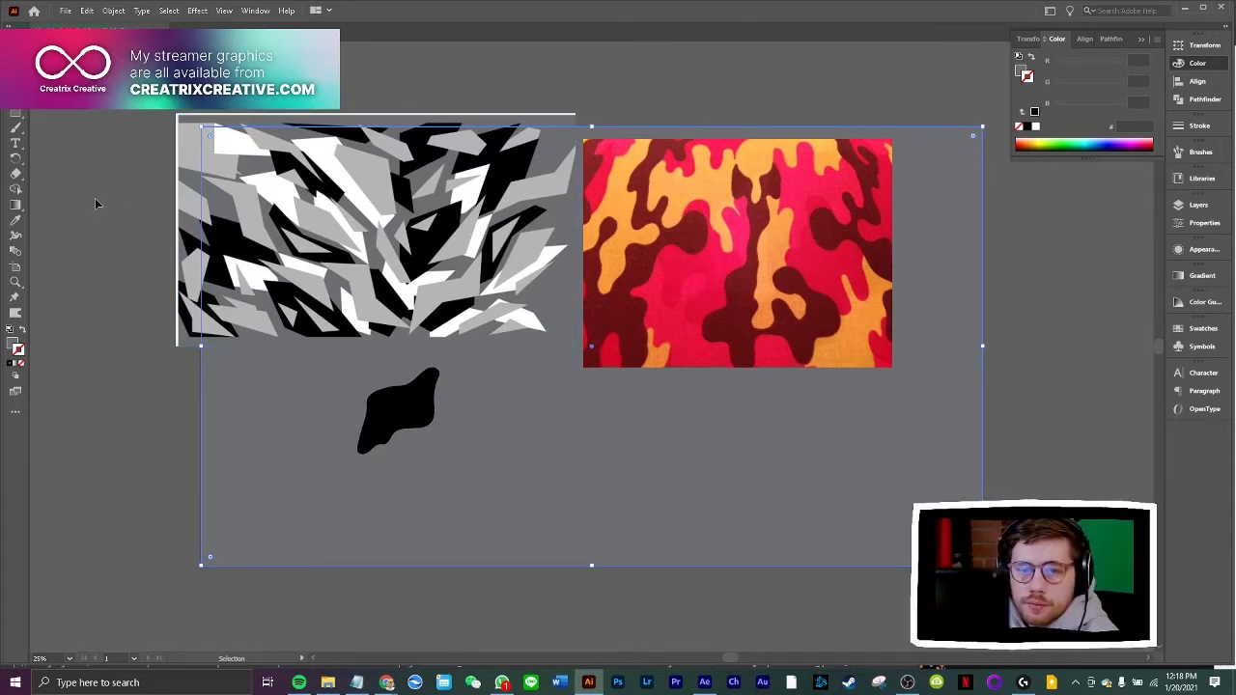
{"action": "key", "text": "p"}
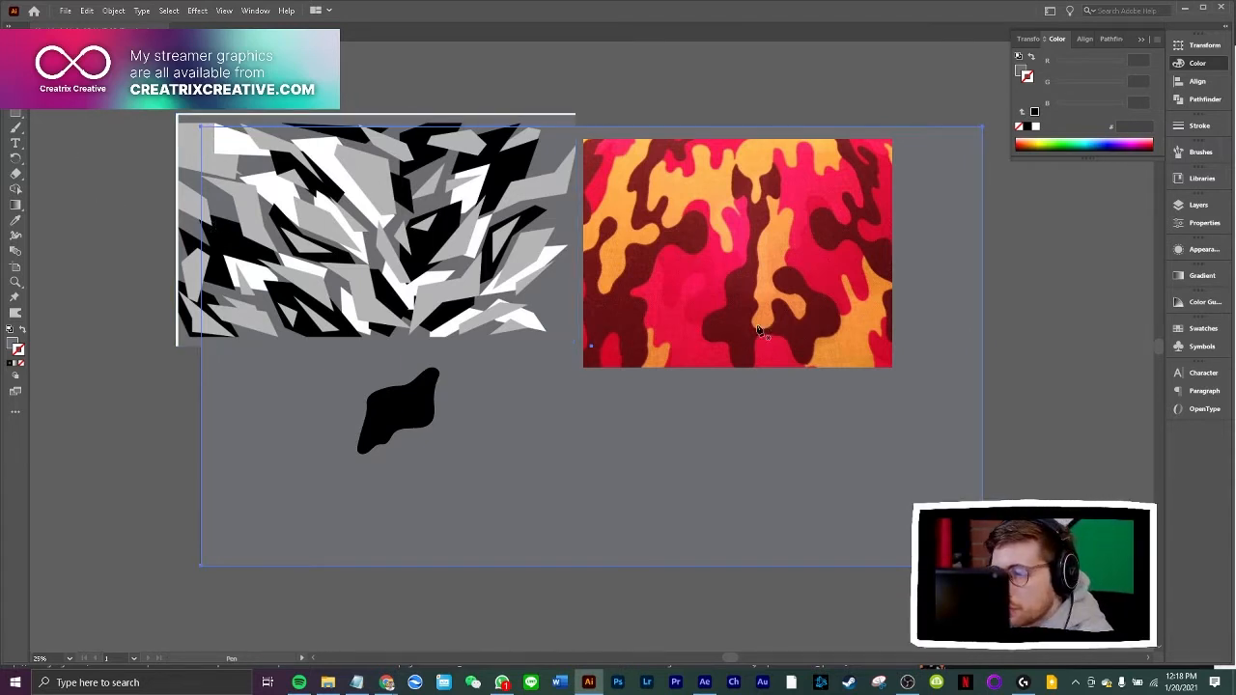
{"action": "left_click", "coordinate": [728, 305]}
{"action": "left_click", "coordinate": [702, 323]}
{"action": "left_click", "coordinate": [706, 340]}
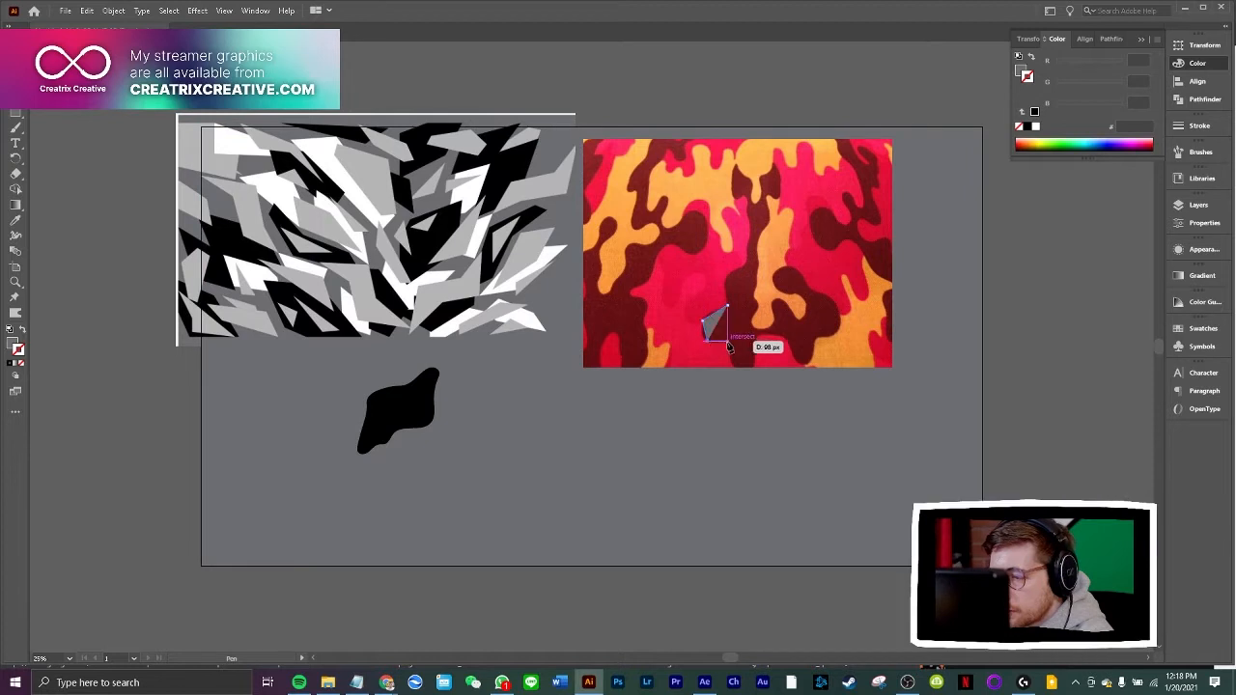
{"action": "left_click", "coordinate": [737, 366]}
{"action": "left_click", "coordinate": [758, 334]}
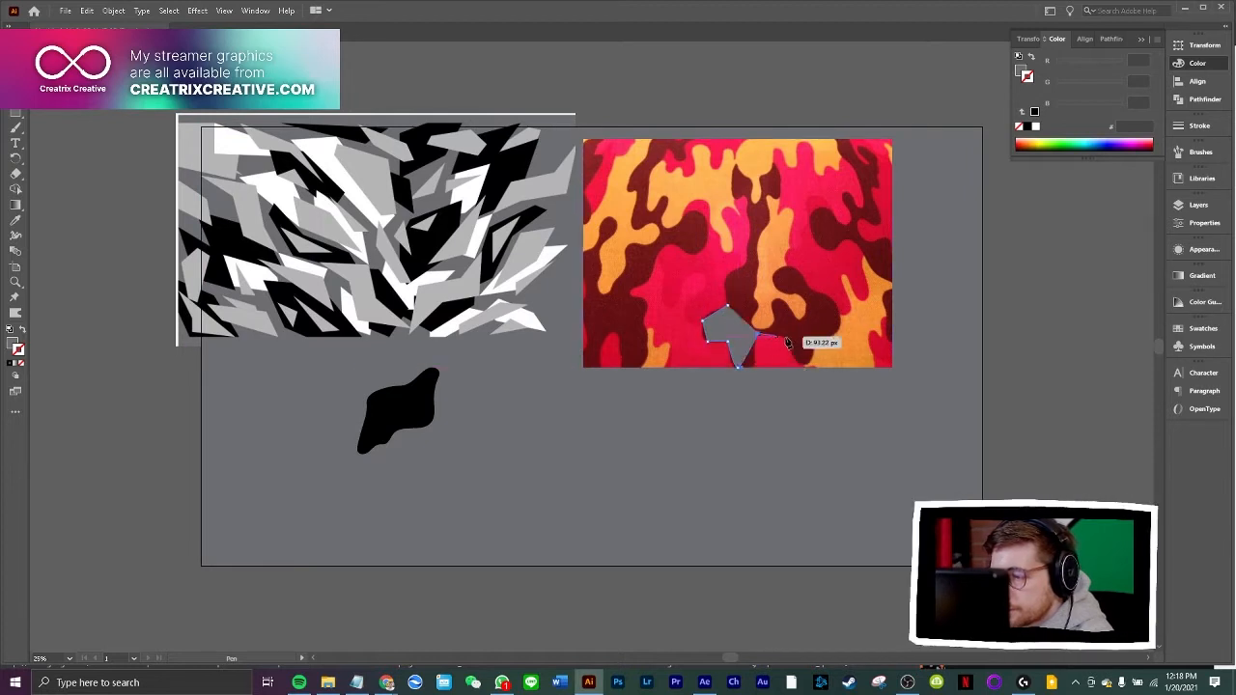
{"action": "left_click", "coordinate": [787, 336]}
{"action": "left_click", "coordinate": [803, 363]}
{"action": "left_click", "coordinate": [817, 340]}
{"action": "left_click", "coordinate": [842, 305]}
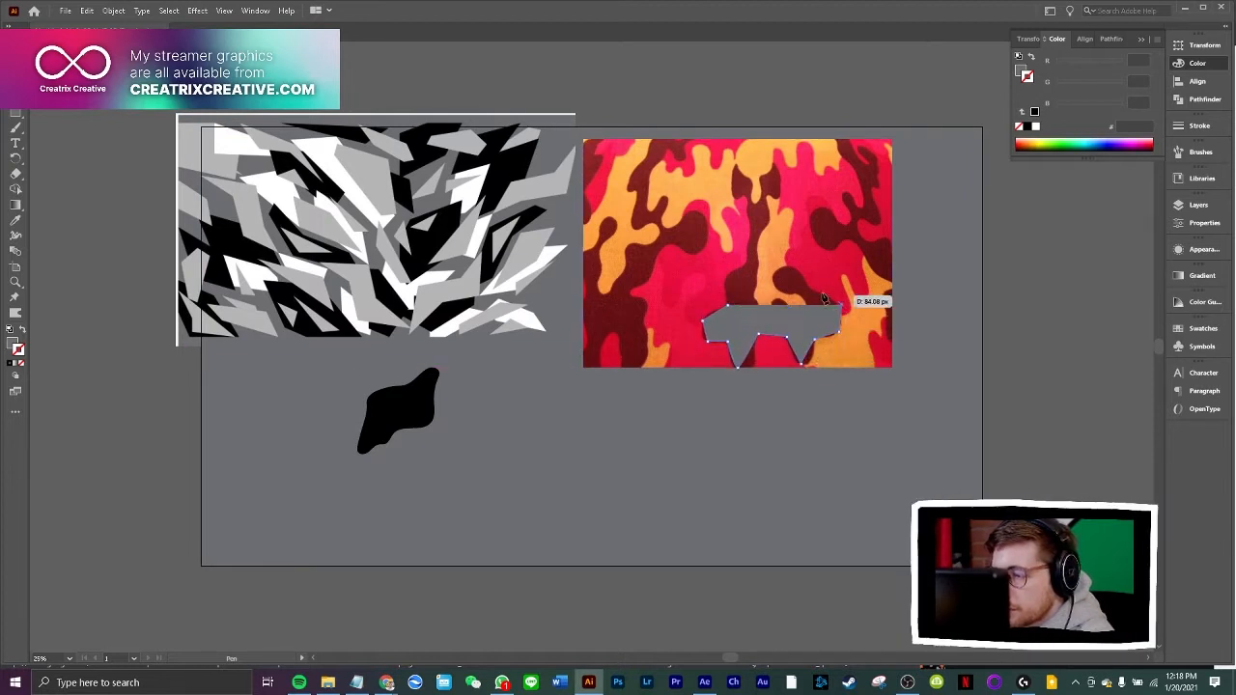
{"action": "left_click", "coordinate": [821, 288]}
{"action": "left_click", "coordinate": [792, 263]}
{"action": "left_click", "coordinate": [773, 270]}
{"action": "left_click", "coordinate": [786, 294]}
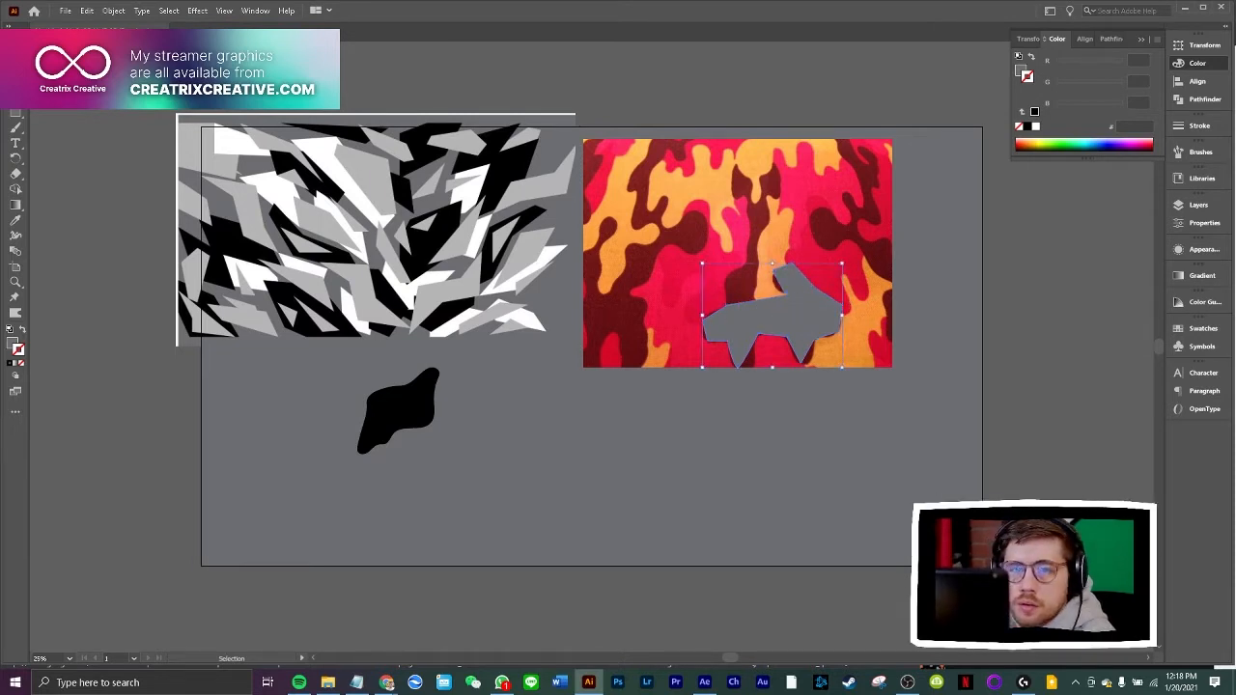
Fill the traced angular shape with light grey sampled from the grey camo image and place it beside the black shape
{"action": "key", "text": "v"}
{"action": "left_click_drag", "start_coordinate": [796, 330], "coordinate": [512, 473]}
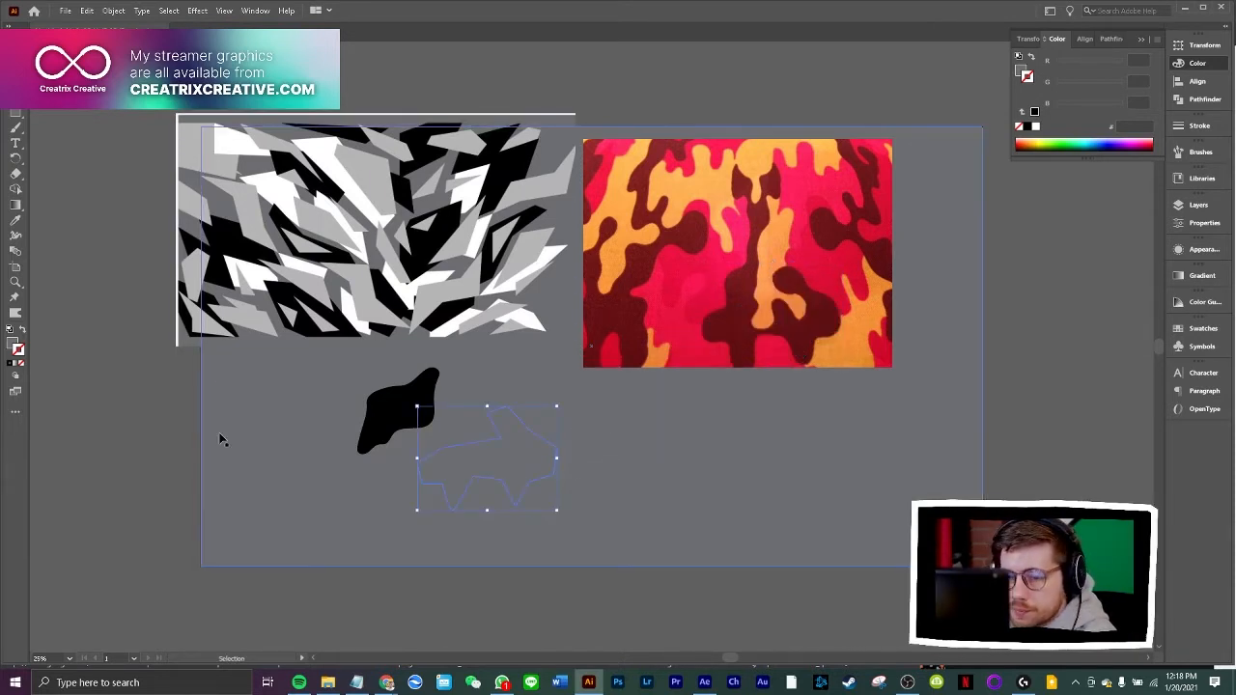
{"action": "left_click", "coordinate": [16, 220]}
{"action": "left_click", "coordinate": [250, 235]}
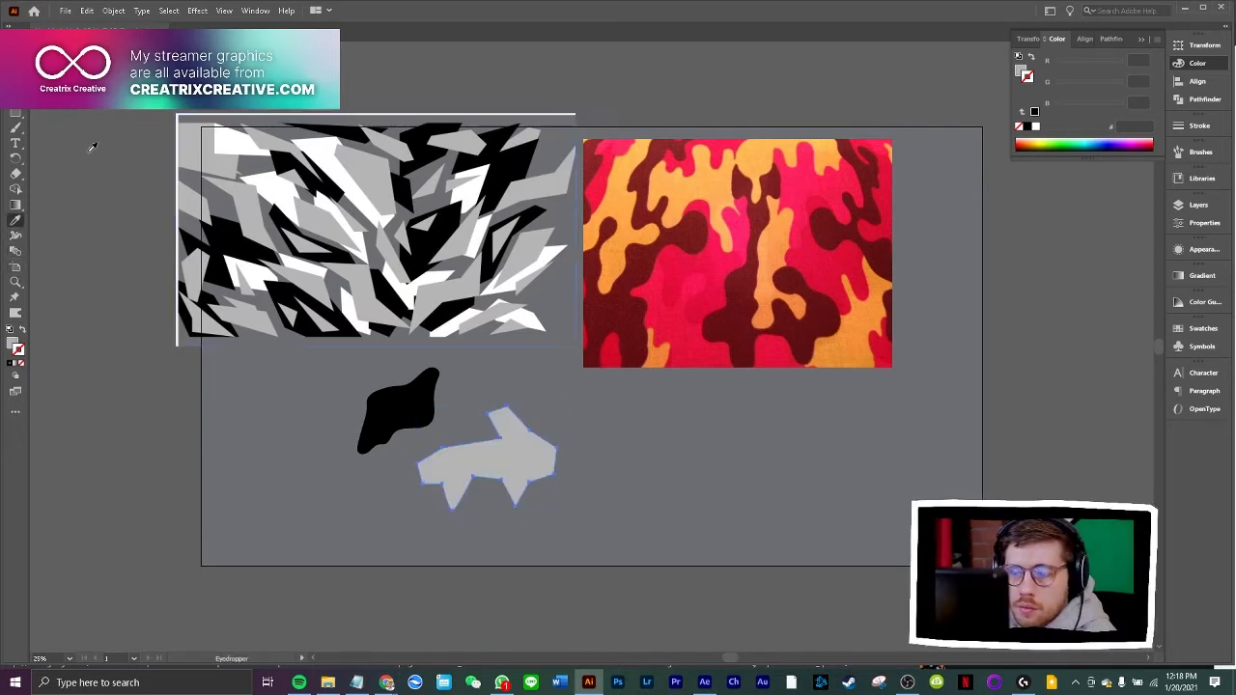
{"action": "key", "text": "v"}
{"action": "left_click_drag", "start_coordinate": [505, 448], "coordinate": [540, 407]}
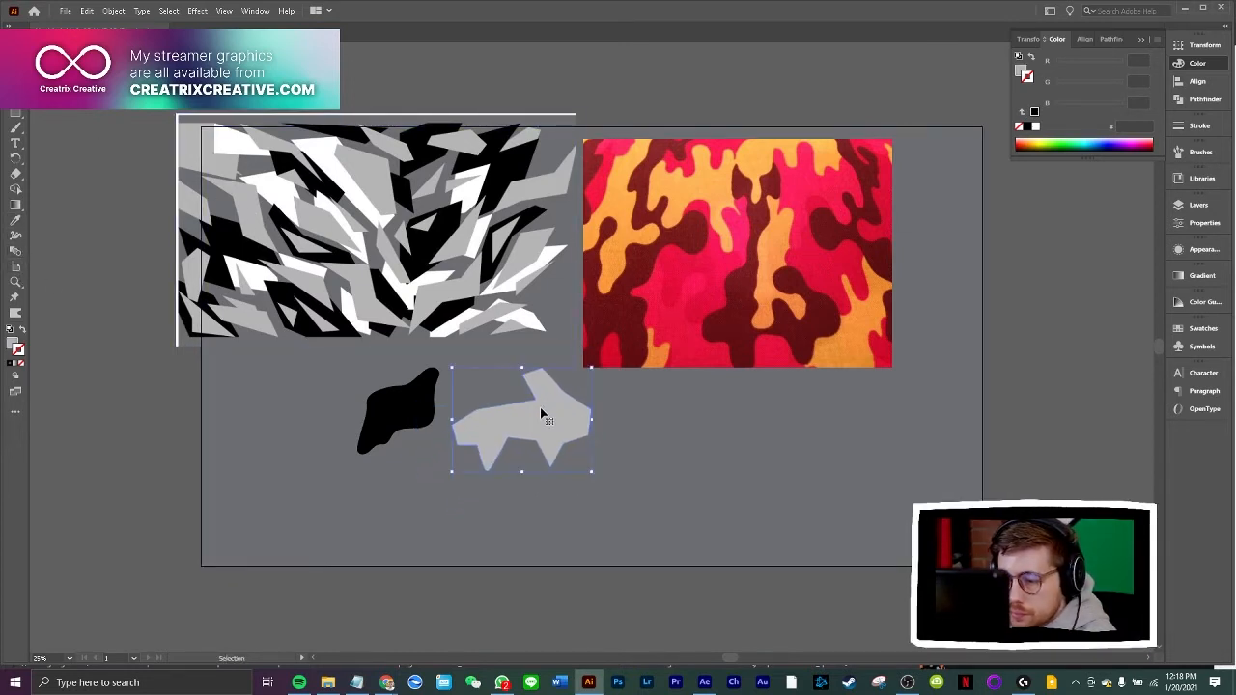
Delete the light grey angular shape and close the WhatsApp window
{"action": "key", "text": "Delete"}
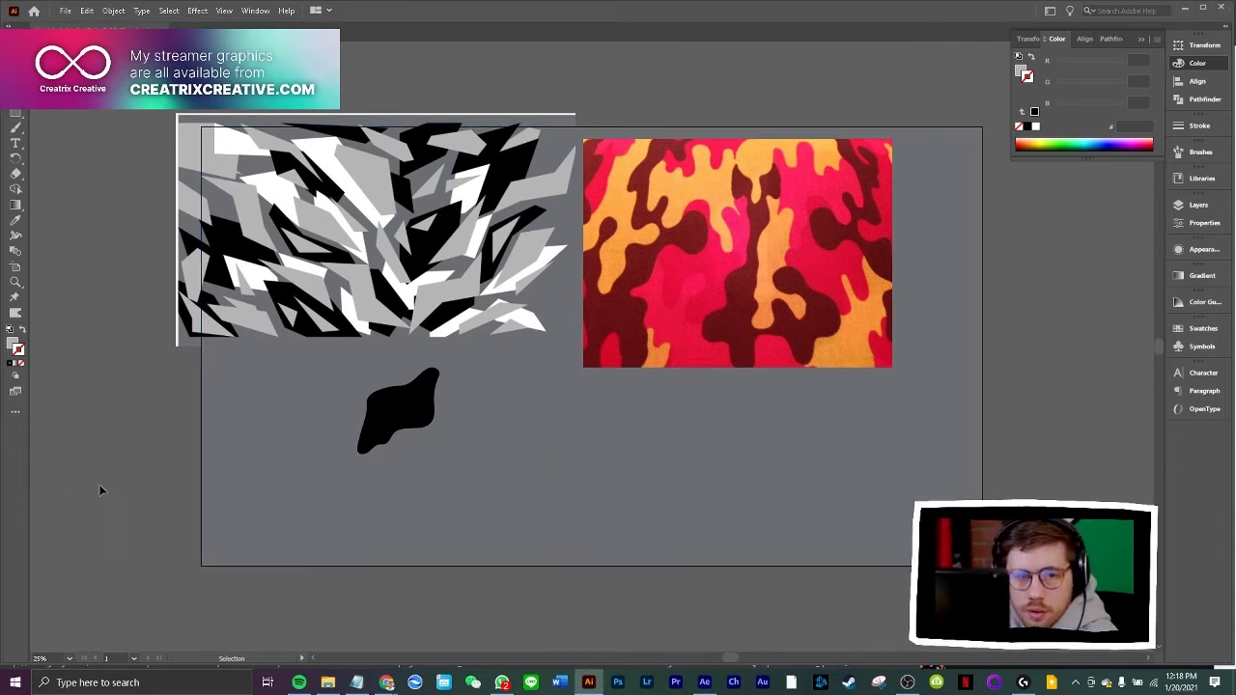
{"action": "mouse_move", "coordinate": [508, 686]}
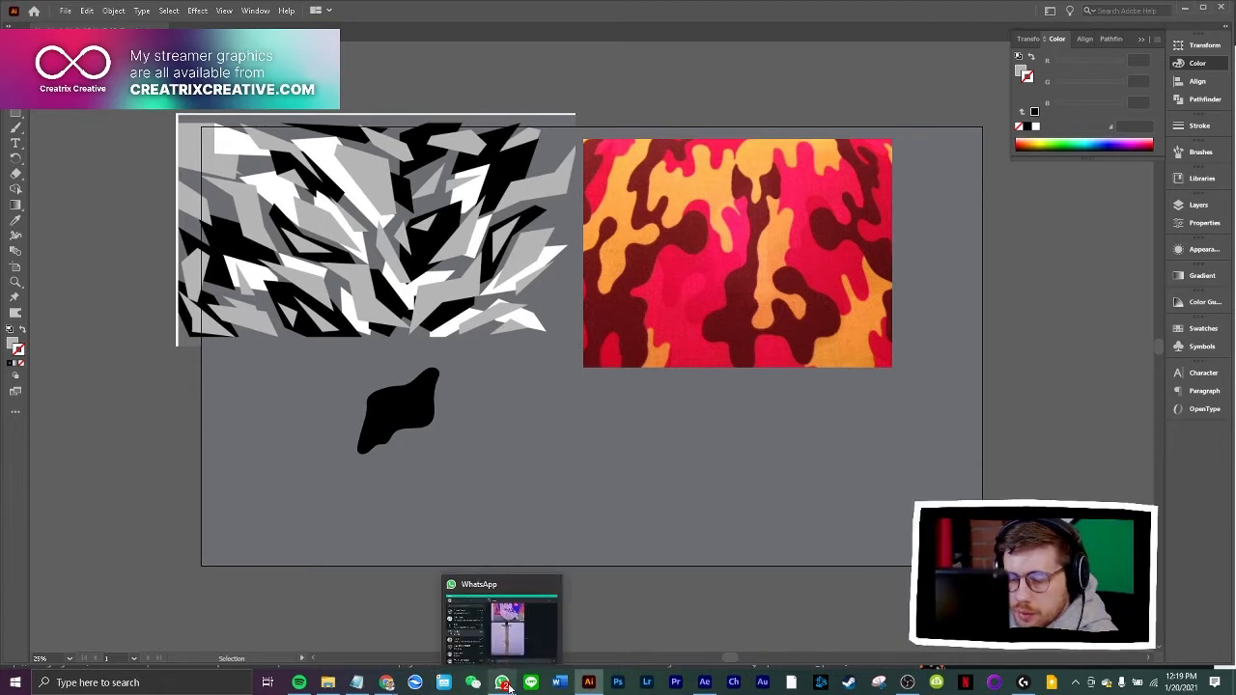
{"action": "left_click", "coordinate": [555, 585]}
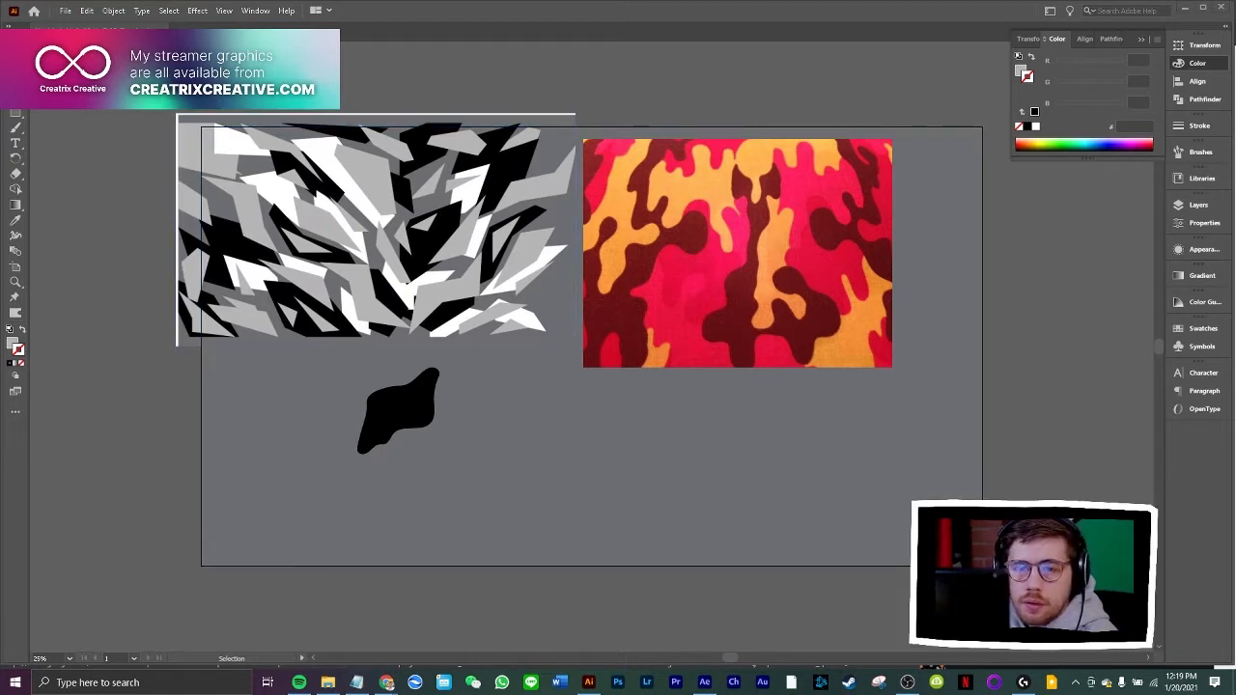
Draw a tall, narrow four-sided kite over the red camo image with the Pen tool and place it beside the curved black shape
{"action": "key", "text": "p"}
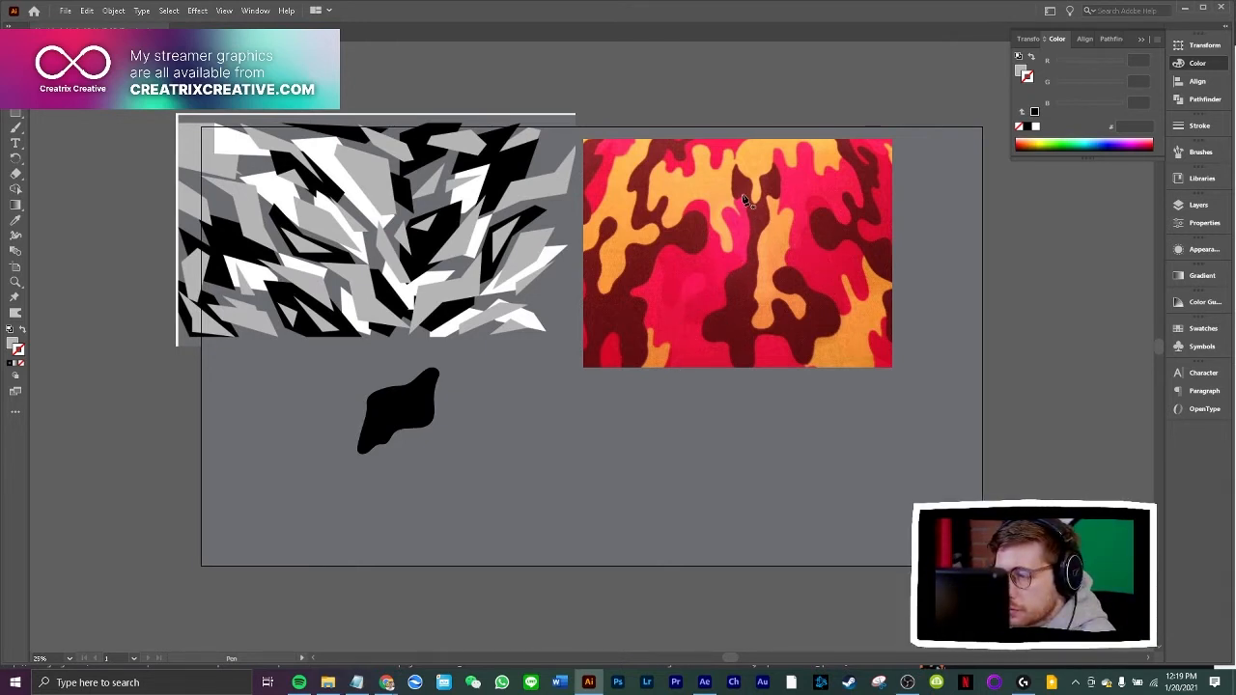
{"action": "left_click", "coordinate": [698, 333]}
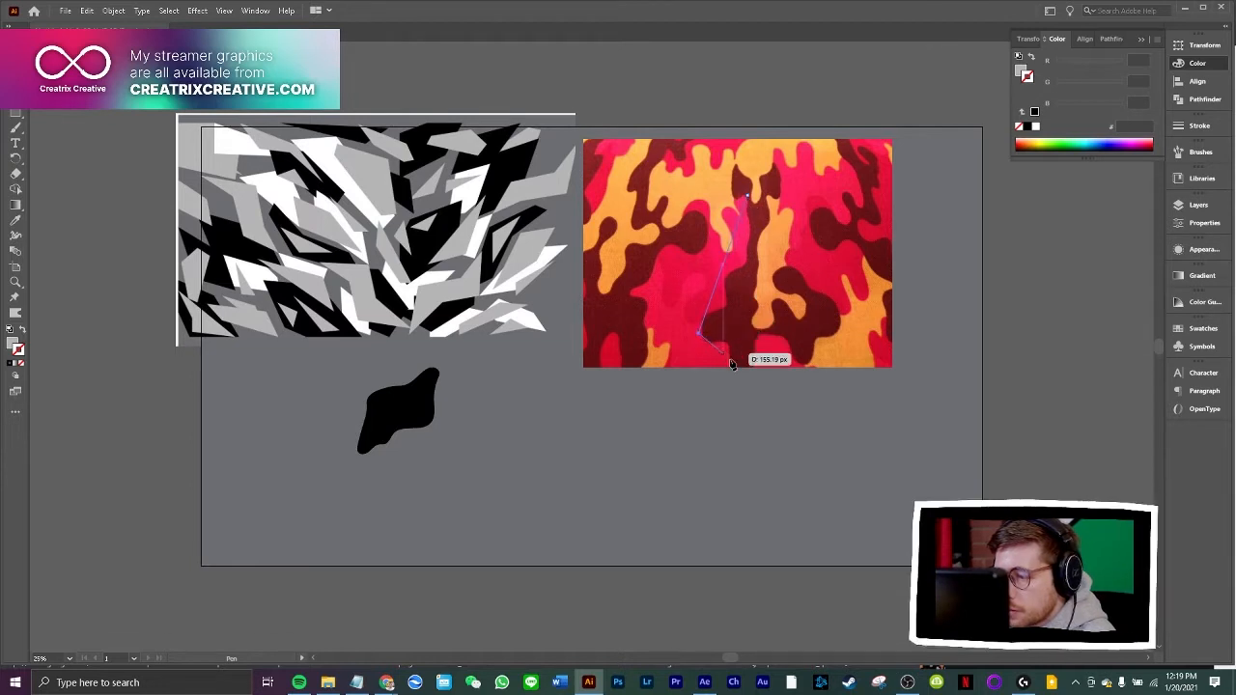
{"action": "left_click", "coordinate": [737, 370]}
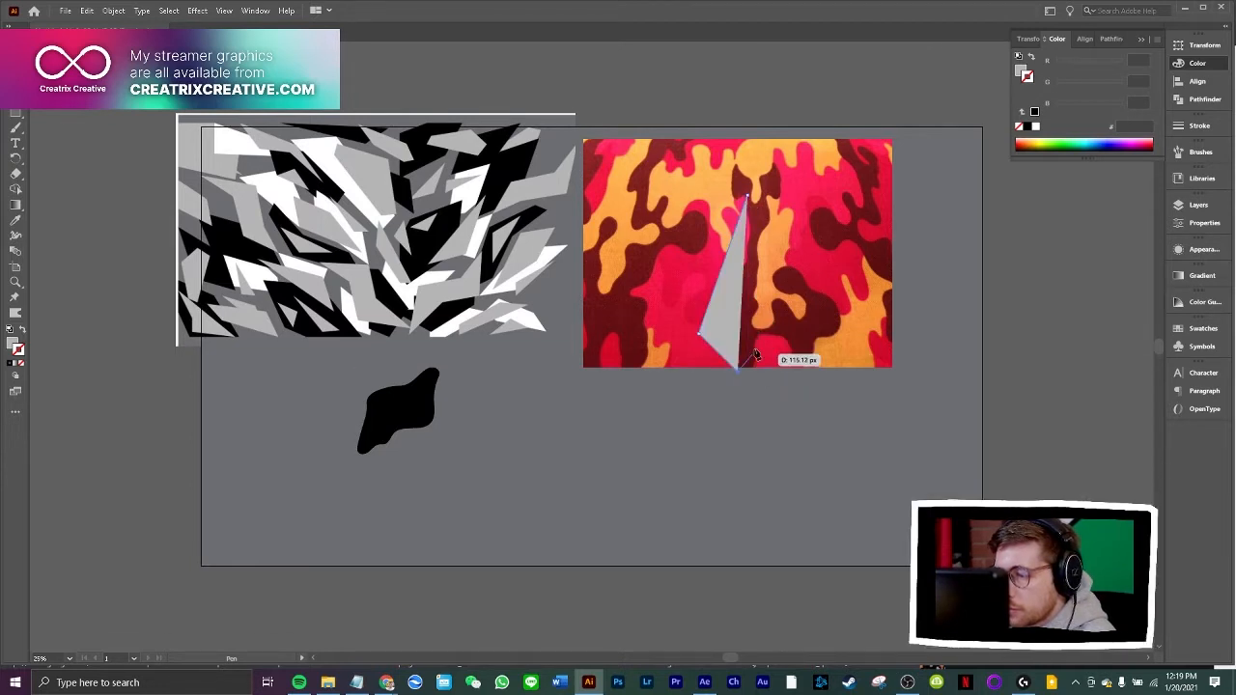
{"action": "left_click", "coordinate": [755, 332]}
{"action": "left_click", "coordinate": [747, 200]}
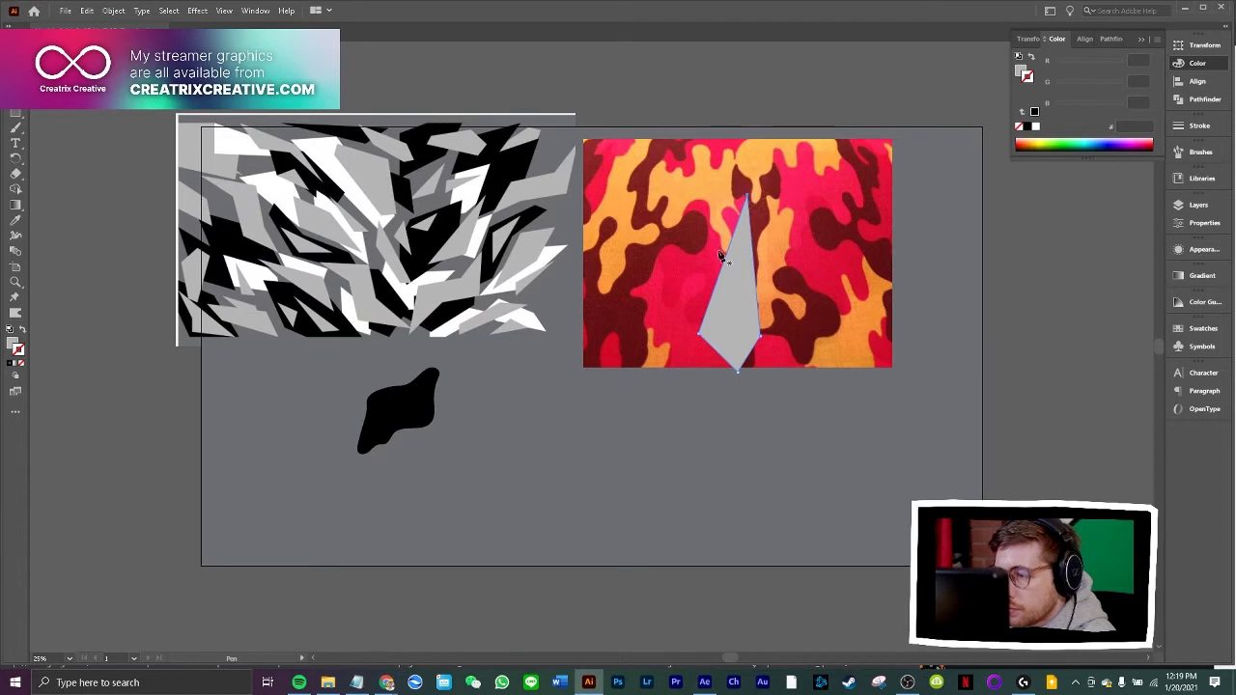
{"action": "key", "text": "v"}
{"action": "left_click_drag", "start_coordinate": [740, 294], "coordinate": [515, 452]}
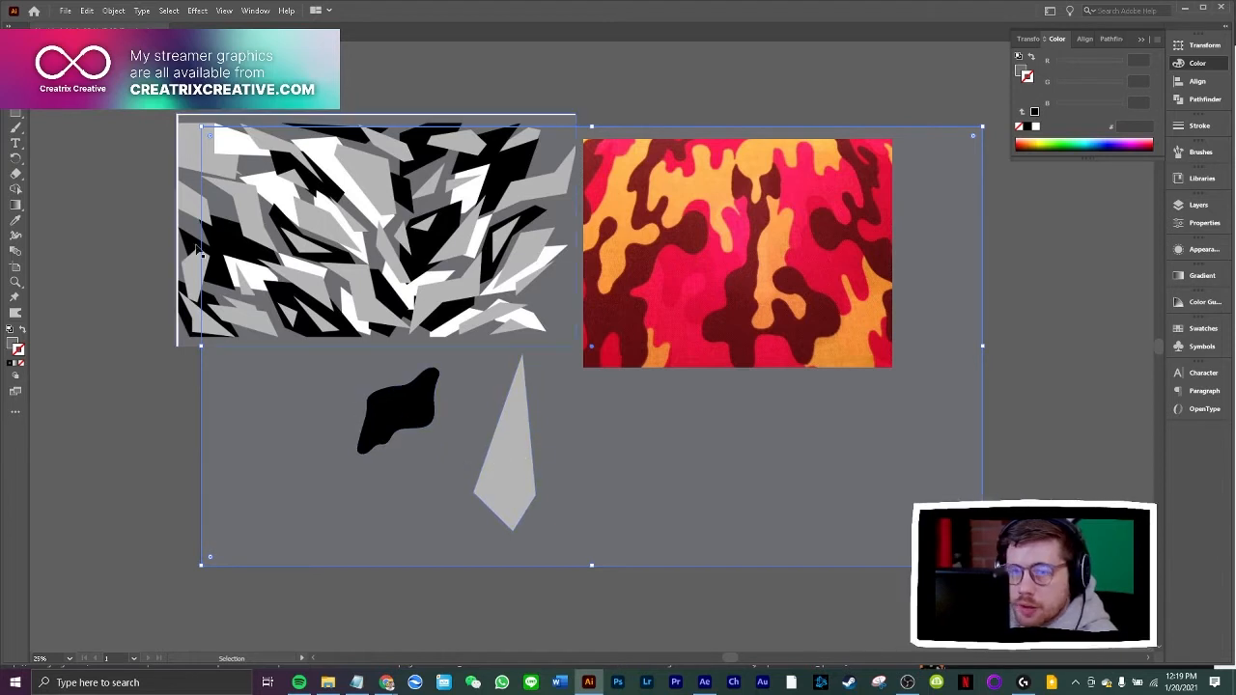
Trace the curved black shape with straight Pen segments as a closed, diamond-like polygon
{"action": "left_click", "coordinate": [15, 127]}
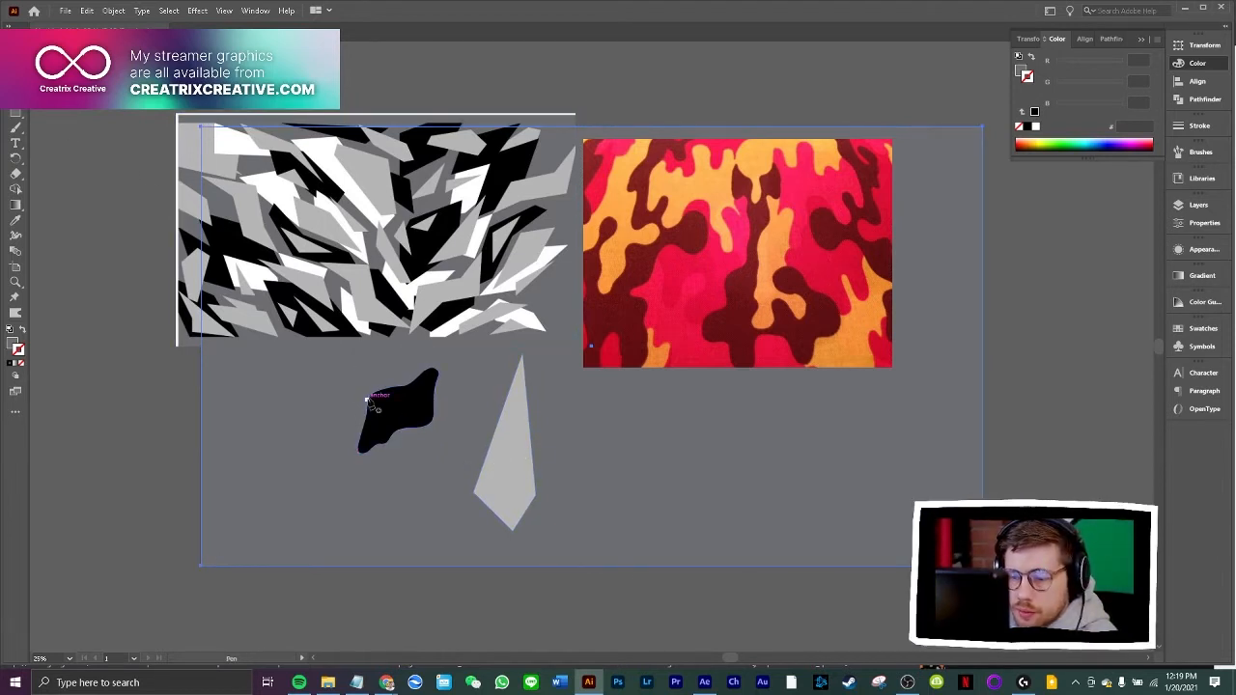
{"action": "left_click", "coordinate": [368, 399]}
{"action": "left_click", "coordinate": [394, 443]}
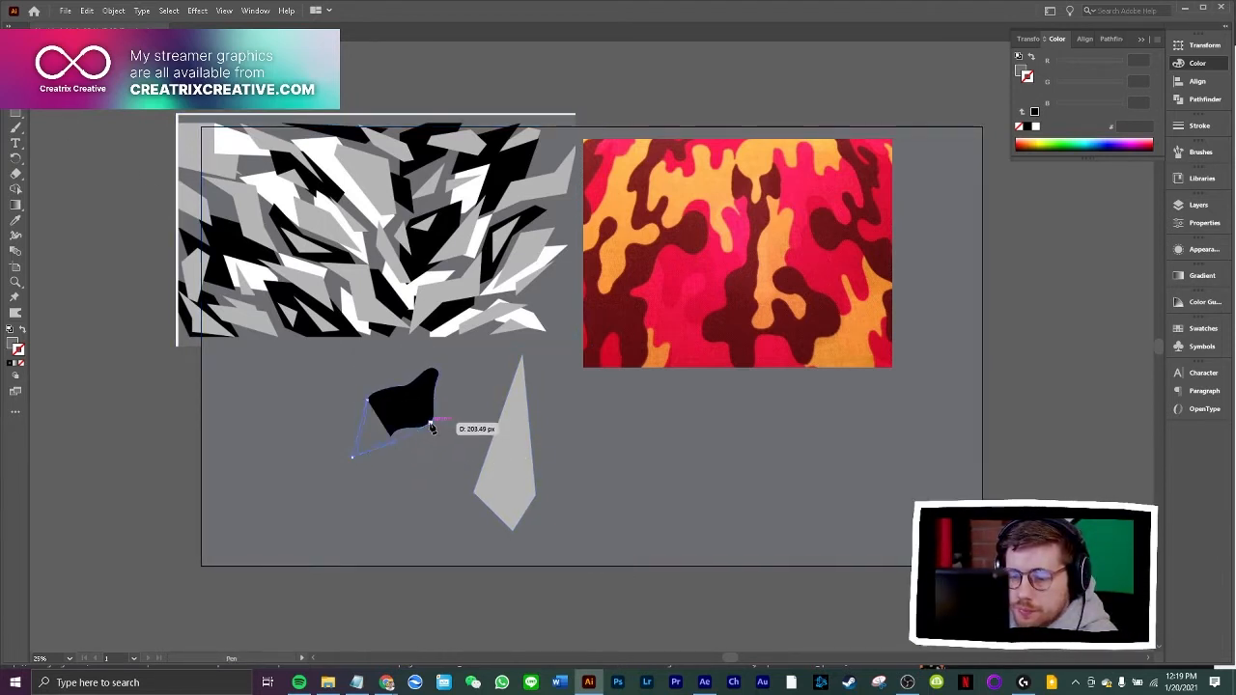
{"action": "left_click", "coordinate": [432, 423]}
{"action": "left_click", "coordinate": [437, 367]}
{"action": "left_click", "coordinate": [367, 400]}
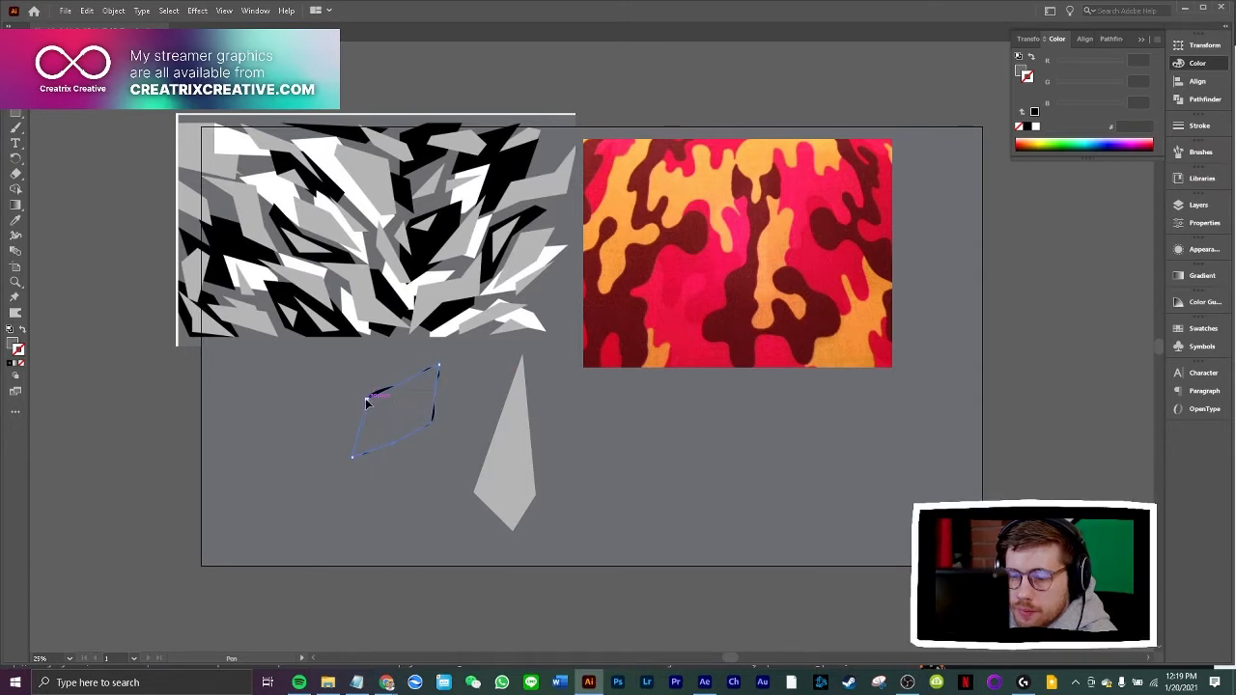
Move the traced polygon to the other side of the grey kite and delete the curved black original
{"action": "key", "text": "v"}
{"action": "left_click", "coordinate": [173, 360]}
{"action": "left_click_drag", "start_coordinate": [384, 405], "coordinate": [605, 447]}
{"action": "key", "text": "Delete"}
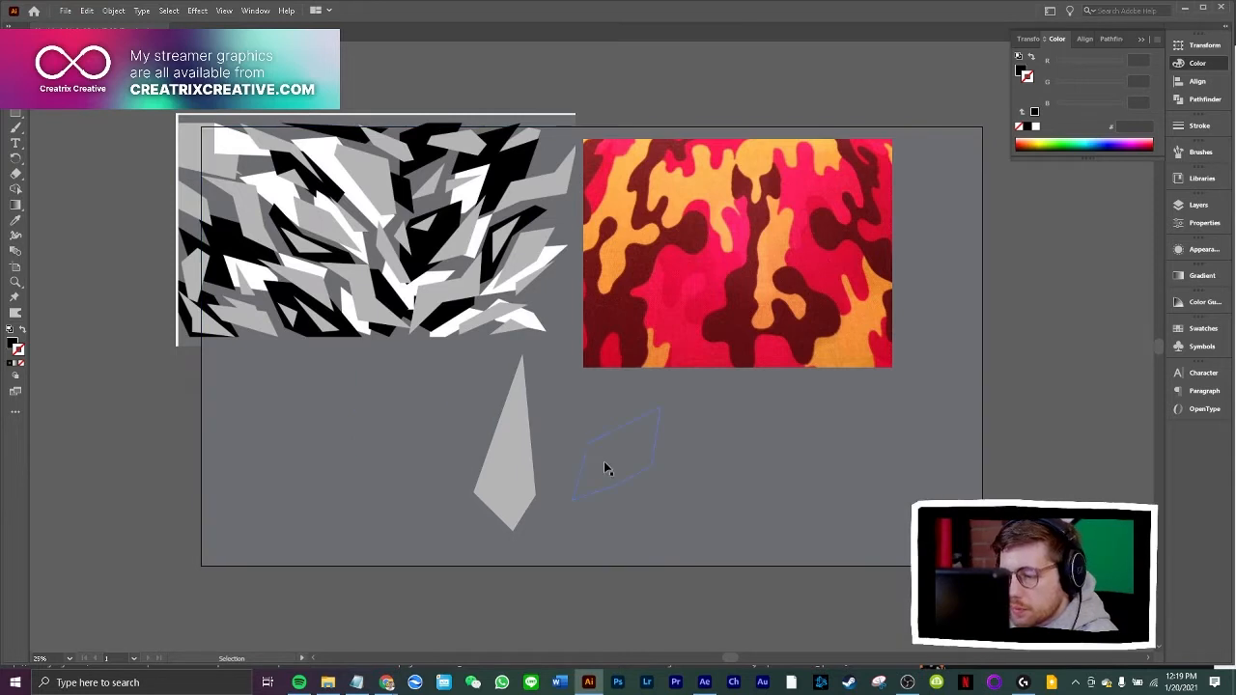
Fill the polygon with black sampled from the grey camo image and line it up with the grey kite below that image
{"action": "left_click", "coordinate": [604, 462]}
{"action": "left_click", "coordinate": [15, 220]}
{"action": "left_click", "coordinate": [229, 262]}
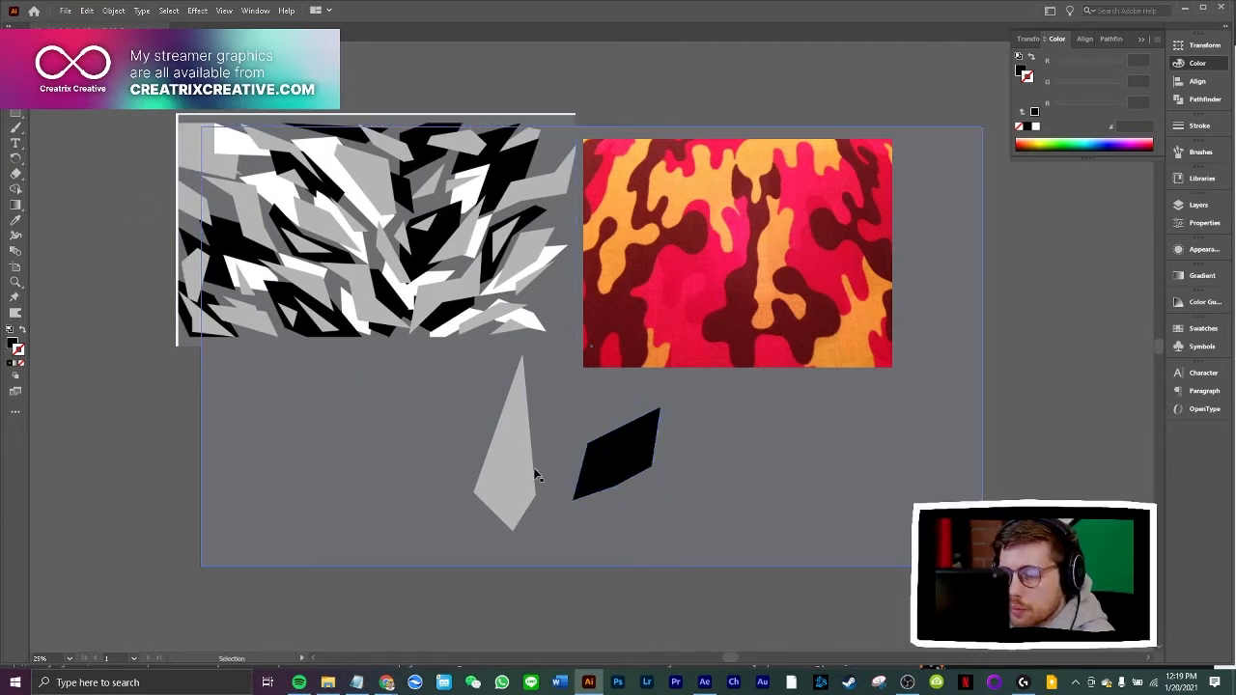
{"action": "left_click_drag", "start_coordinate": [506, 439], "coordinate": [365, 439]}
{"action": "left_click_drag", "start_coordinate": [577, 461], "coordinate": [409, 455]}
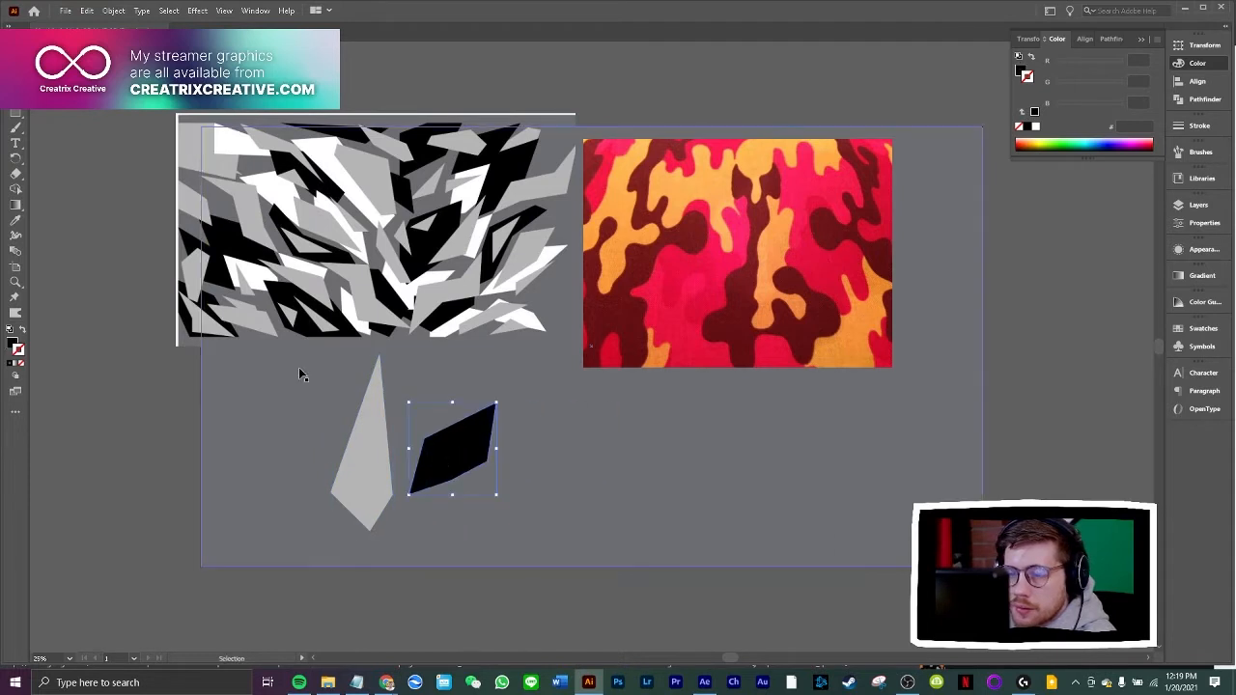
{"action": "left_click", "coordinate": [65, 247]}
Draw a closed four-sided shape over the red camo image's lower centre with the Pen tool, removing the extra anchor near its top corner
{"action": "key", "text": "p"}
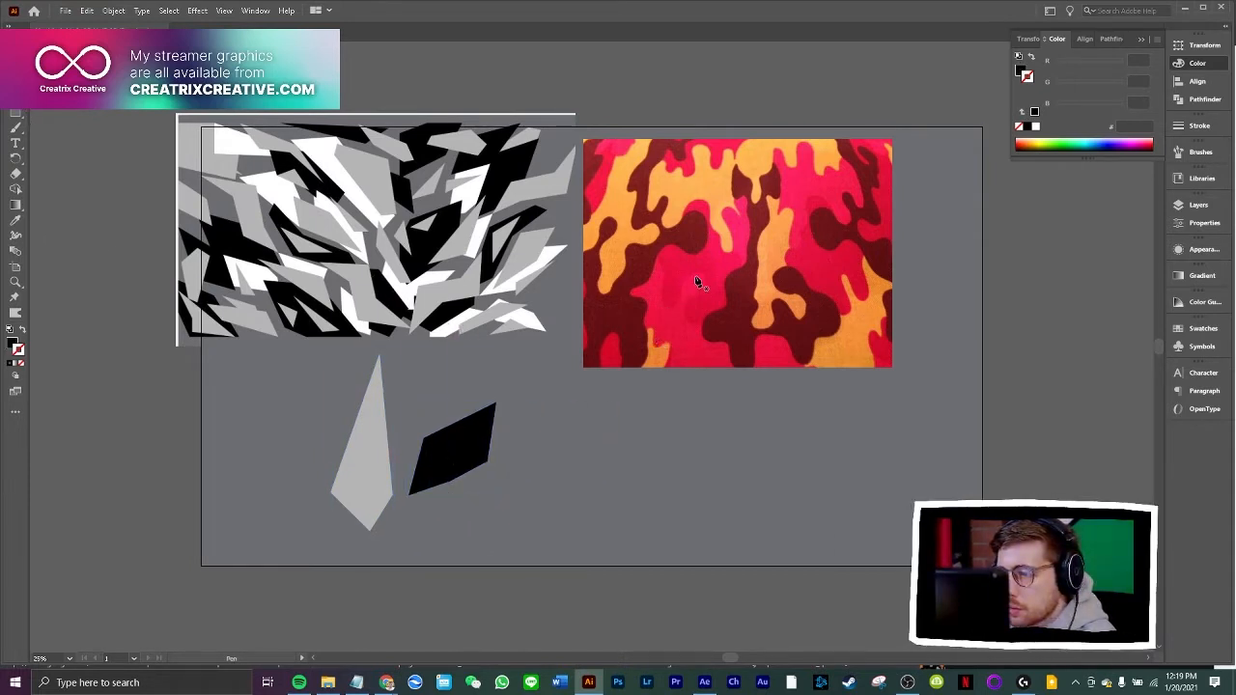
{"action": "left_click", "coordinate": [784, 262]}
{"action": "left_click", "coordinate": [742, 354]}
{"action": "left_click", "coordinate": [809, 365]}
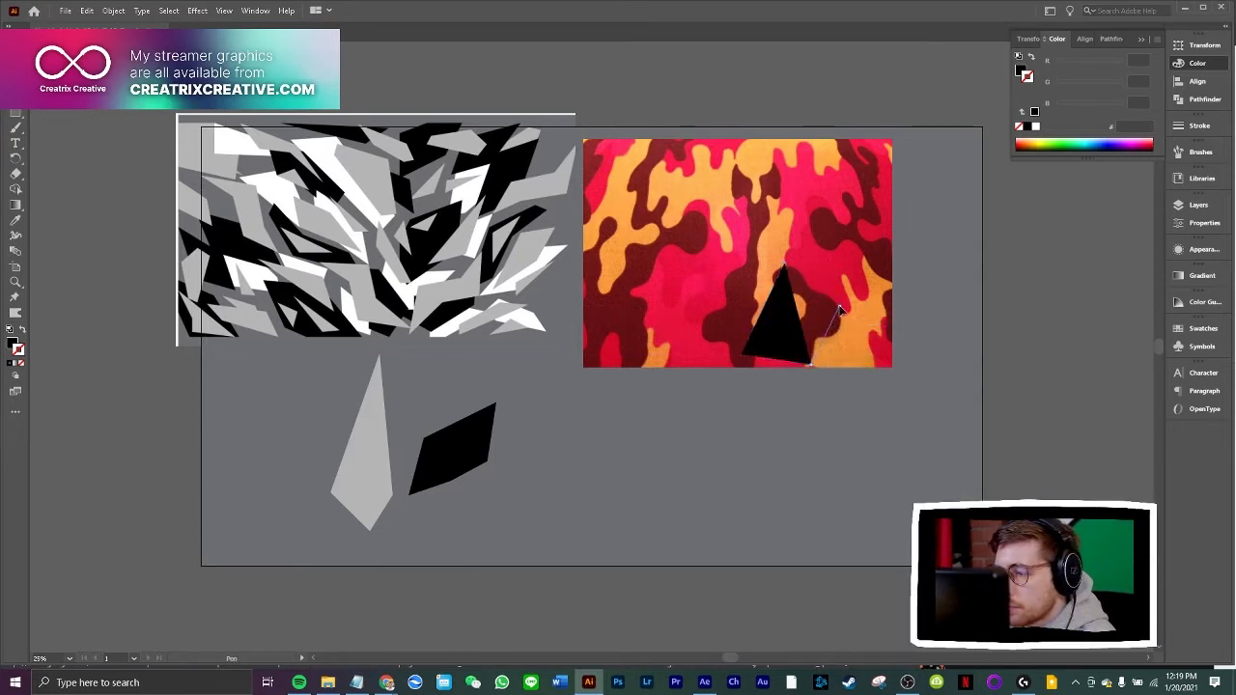
{"action": "left_click", "coordinate": [838, 307]}
{"action": "left_click", "coordinate": [784, 264]}
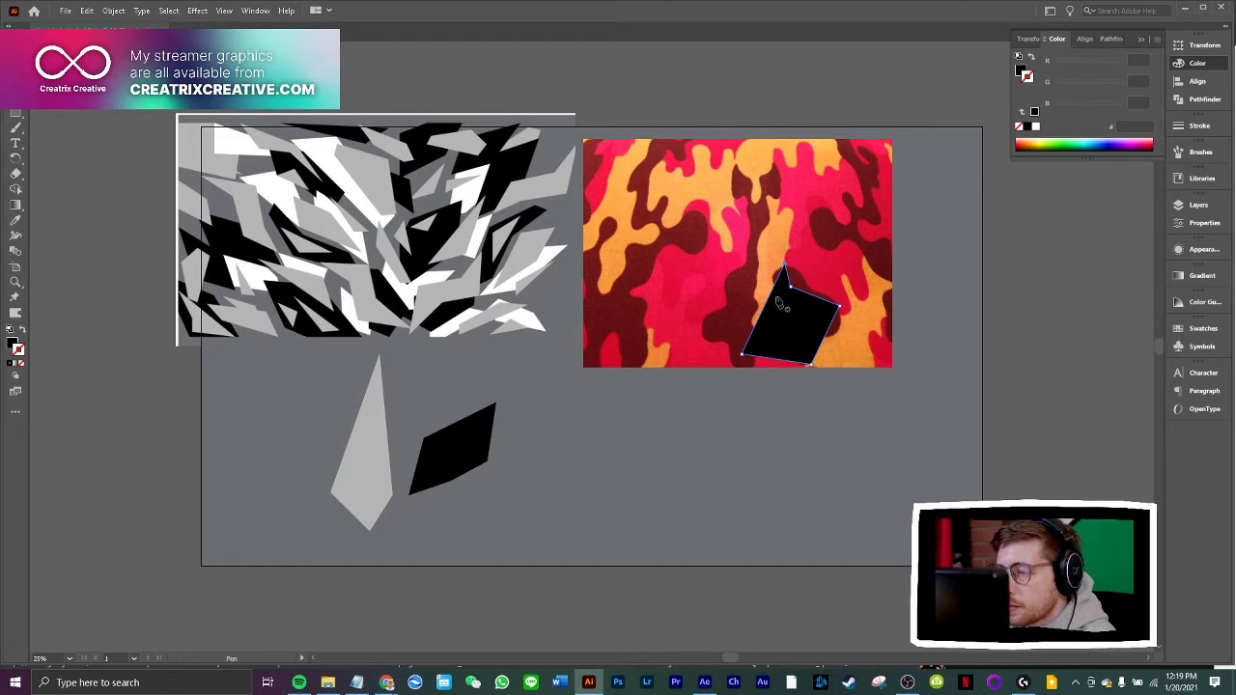
{"action": "key", "text": "a"}
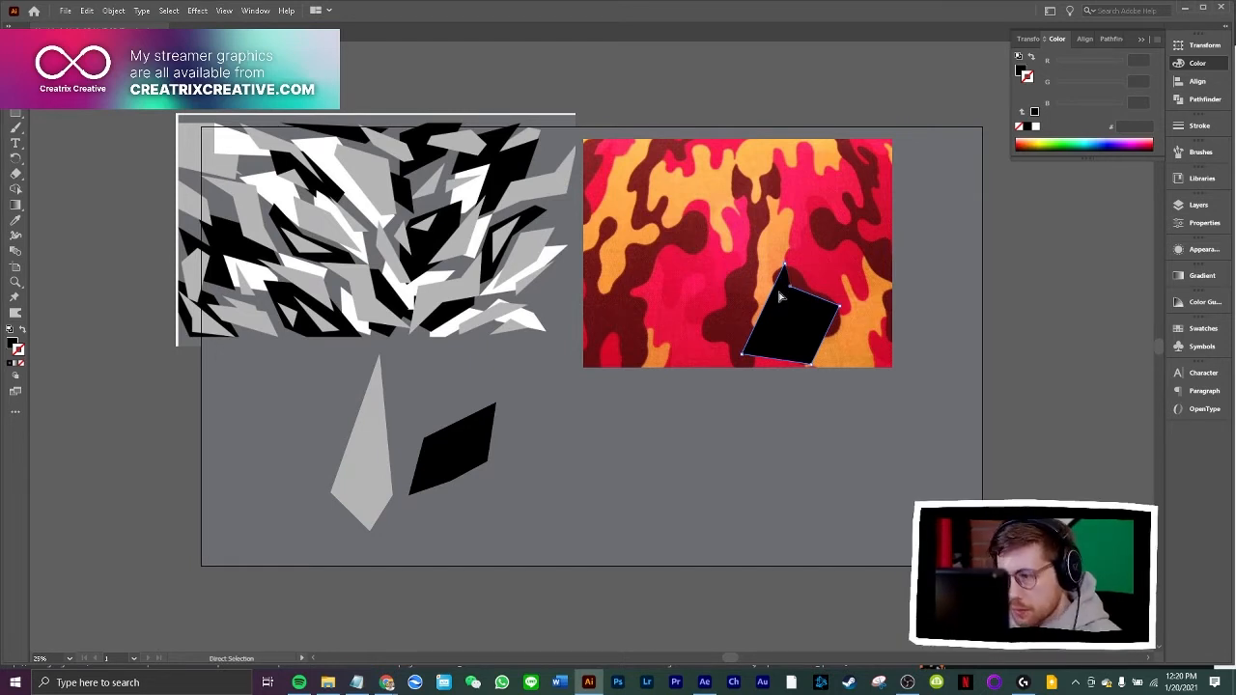
{"action": "key", "text": "p"}
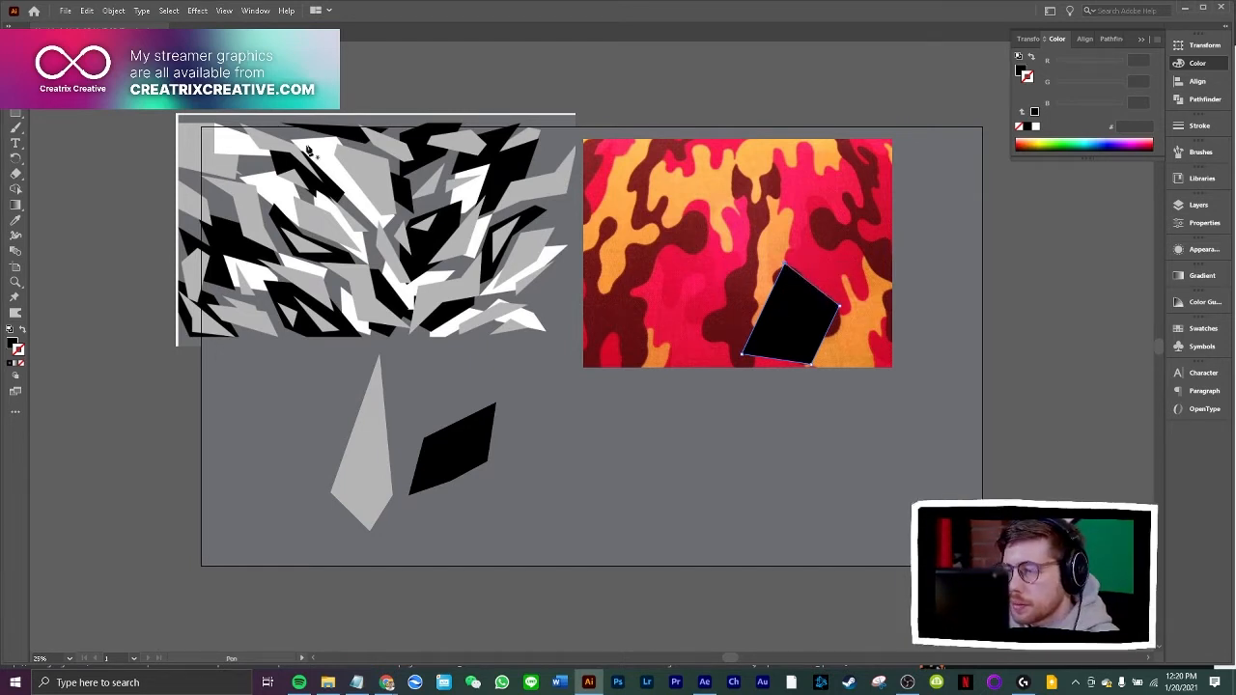
Place the new four-sided shape beside the black polygon and fill it with white sampled from the grey camo image
{"action": "key", "text": "v"}
{"action": "left_click_drag", "start_coordinate": [792, 309], "coordinate": [579, 449]}
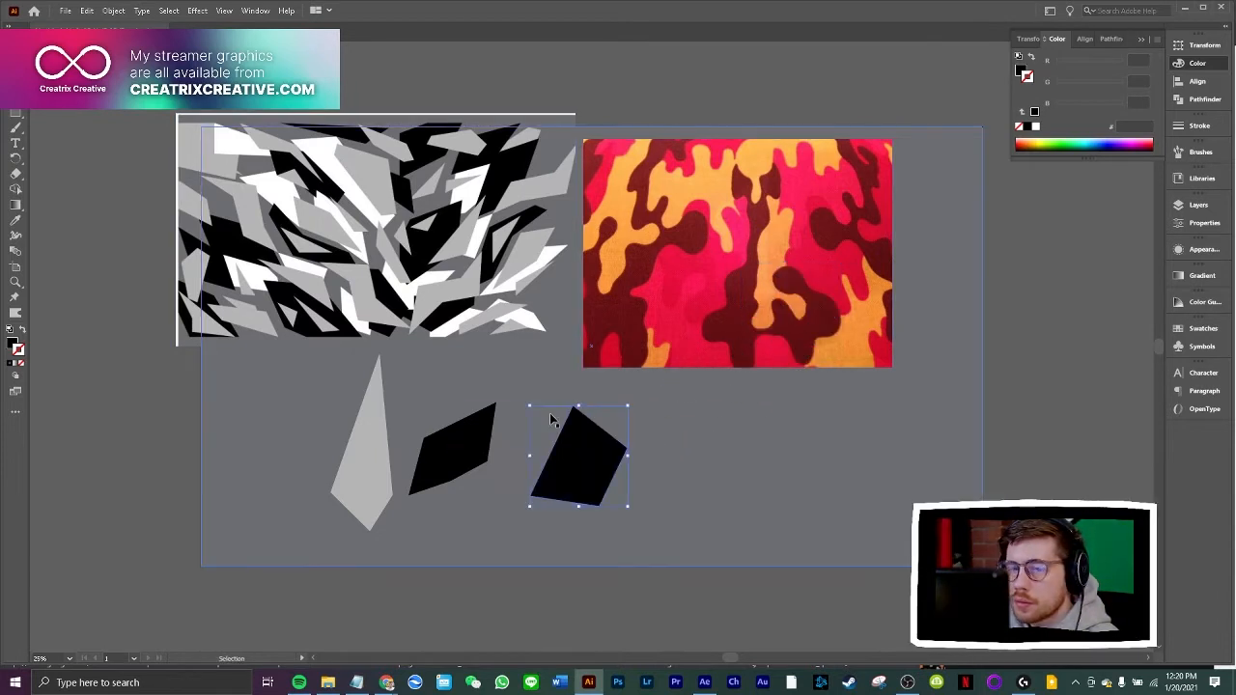
{"action": "left_click", "coordinate": [14, 221]}
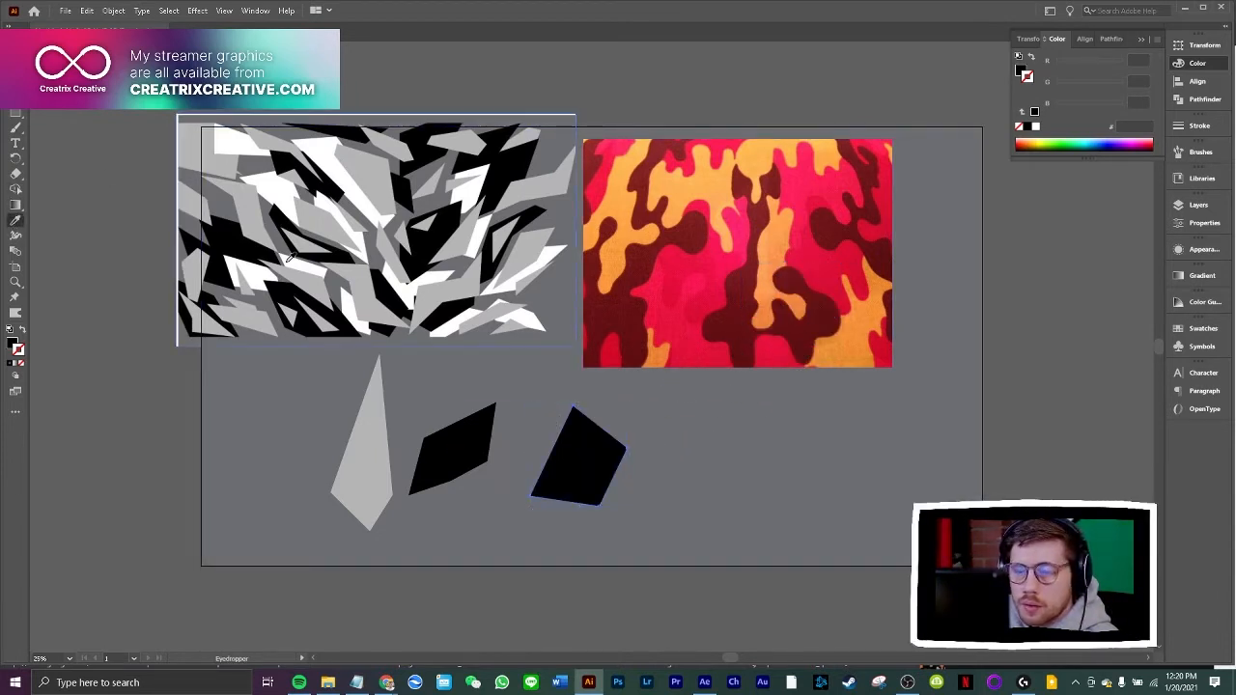
{"action": "left_click", "coordinate": [293, 259]}
{"action": "key", "text": "v"}
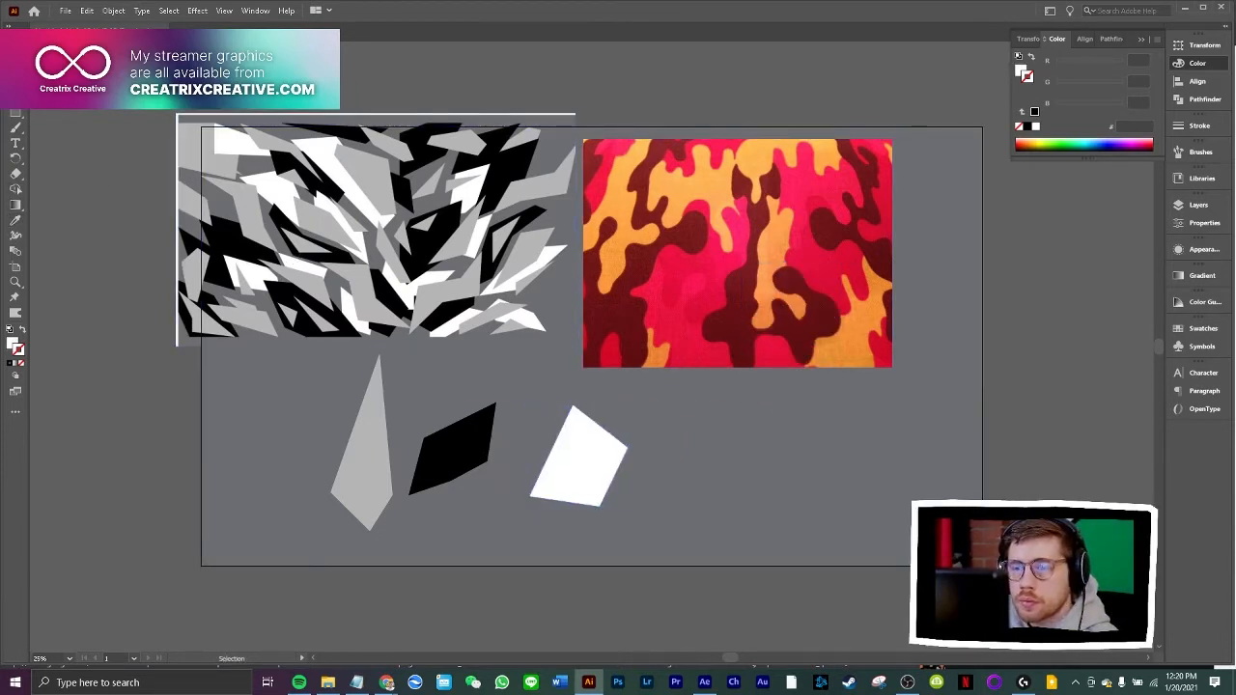
{"action": "left_click", "coordinate": [430, 323]}
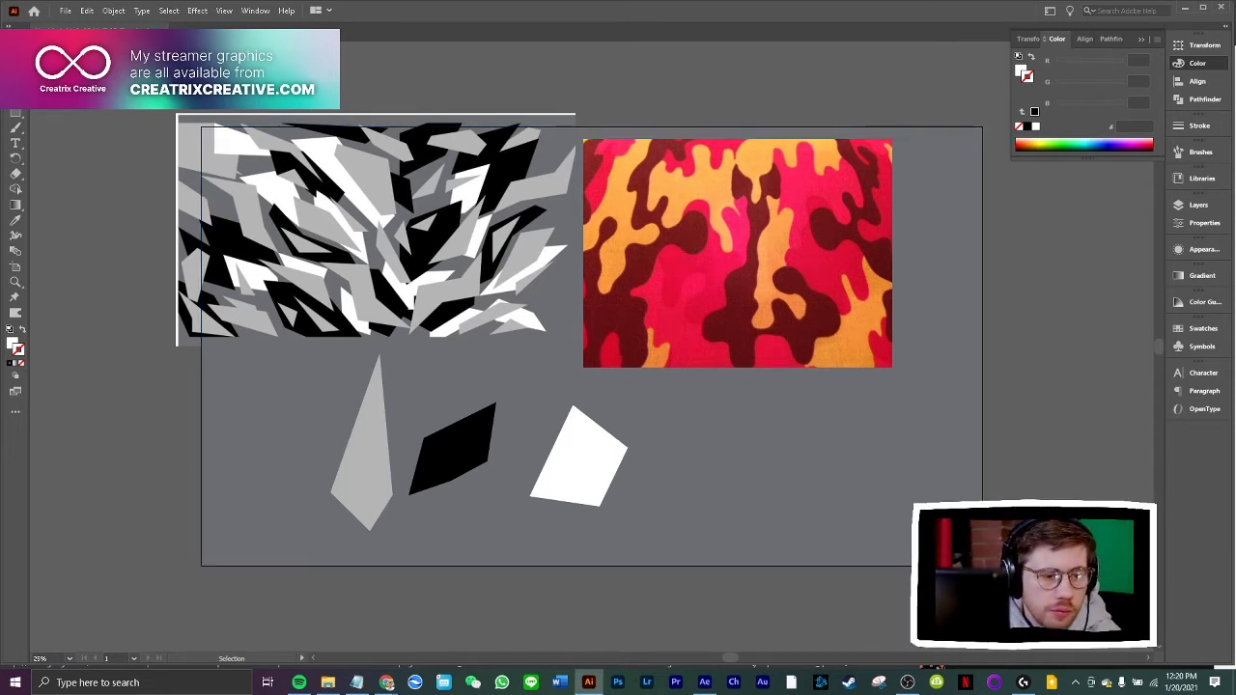
Spread out the grey and black shapes and move both camo reference images outward to free space on the artboard
{"action": "left_click_drag", "start_coordinate": [711, 292], "coordinate": [752, 264]}
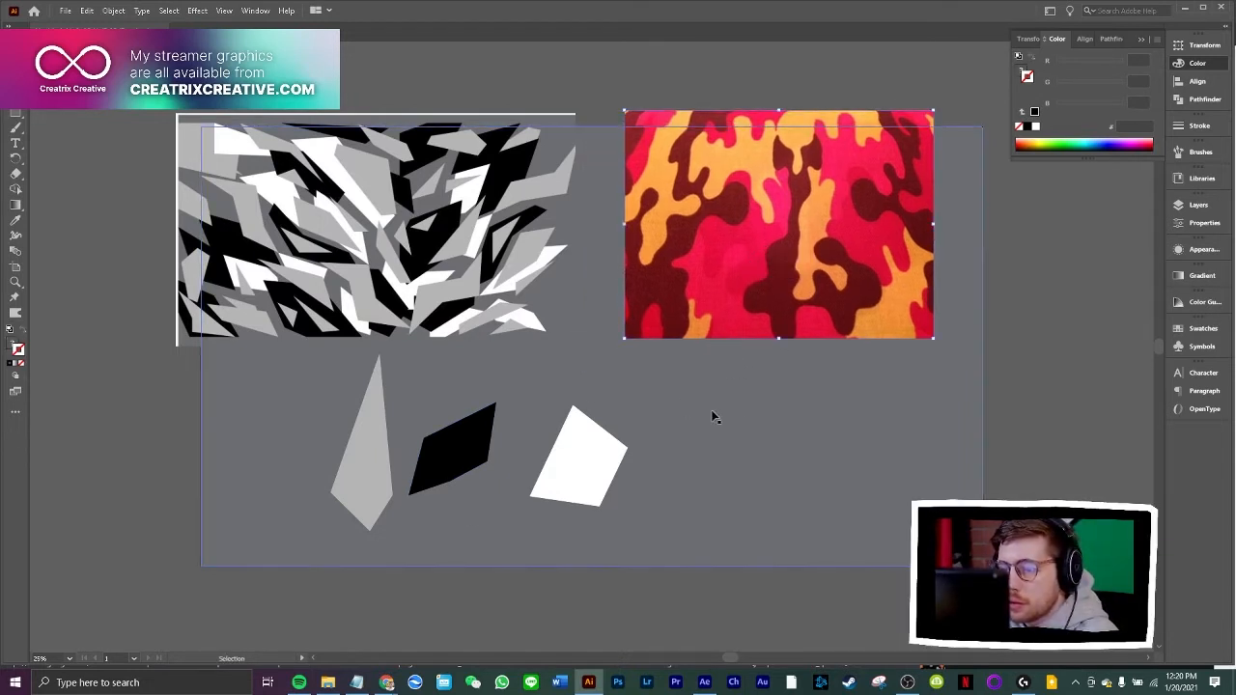
{"action": "left_click_drag", "start_coordinate": [437, 445], "coordinate": [348, 439]}
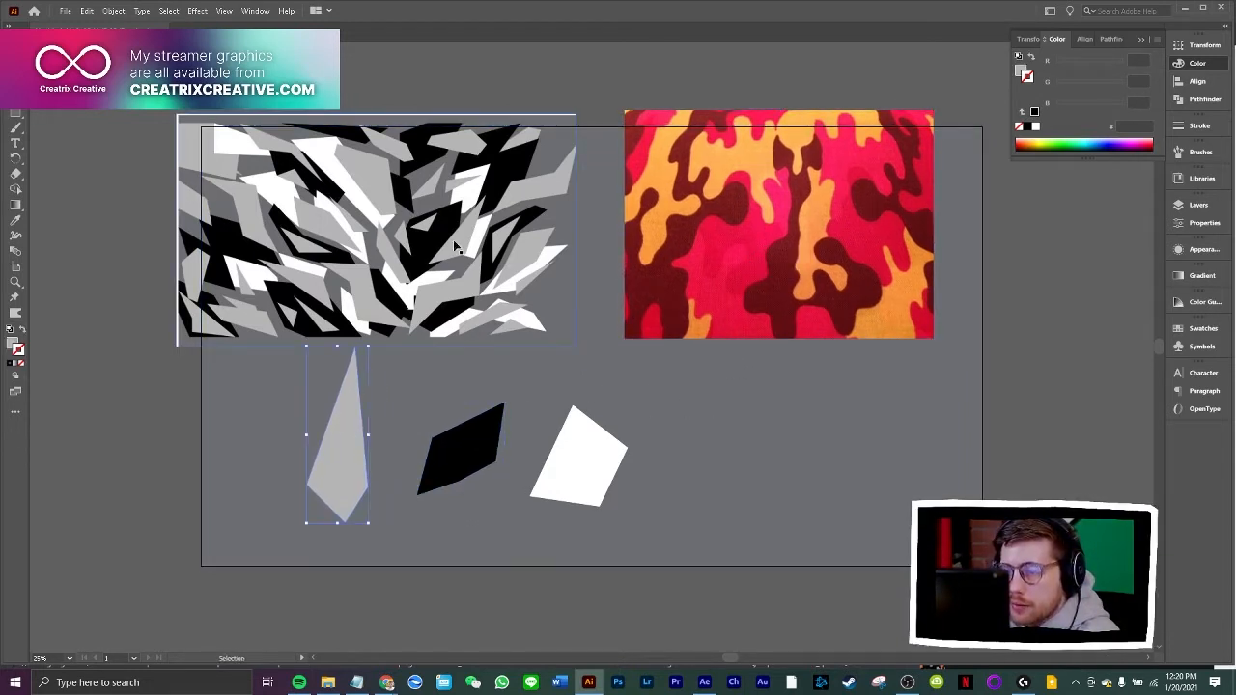
{"action": "left_click_drag", "start_coordinate": [455, 242], "coordinate": [359, 154]}
{"action": "left_click", "coordinate": [92, 344]}
Draw a small light grey triangle over the red camo image with the Pen tool and place it above the black polygon
{"action": "left_click", "coordinate": [15, 97]}
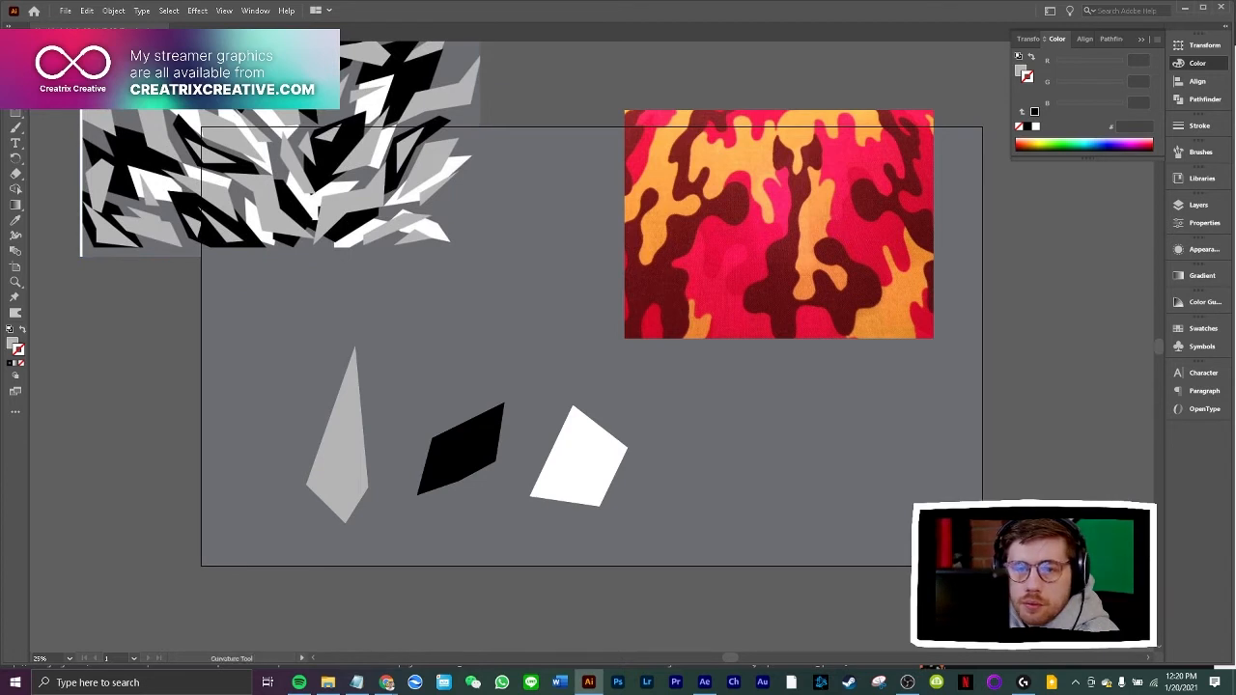
{"action": "left_click", "coordinate": [715, 225]}
{"action": "left_click", "coordinate": [748, 262]}
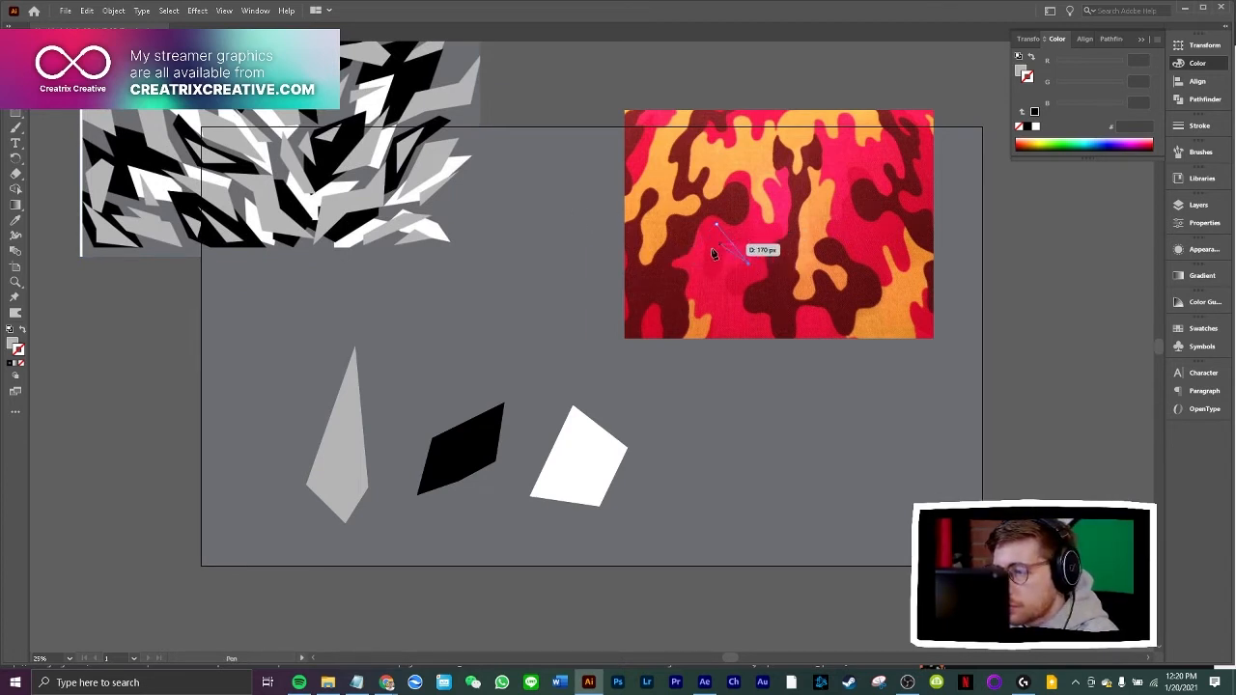
{"action": "left_click", "coordinate": [692, 272]}
{"action": "left_click", "coordinate": [717, 225]}
{"action": "key", "text": "v"}
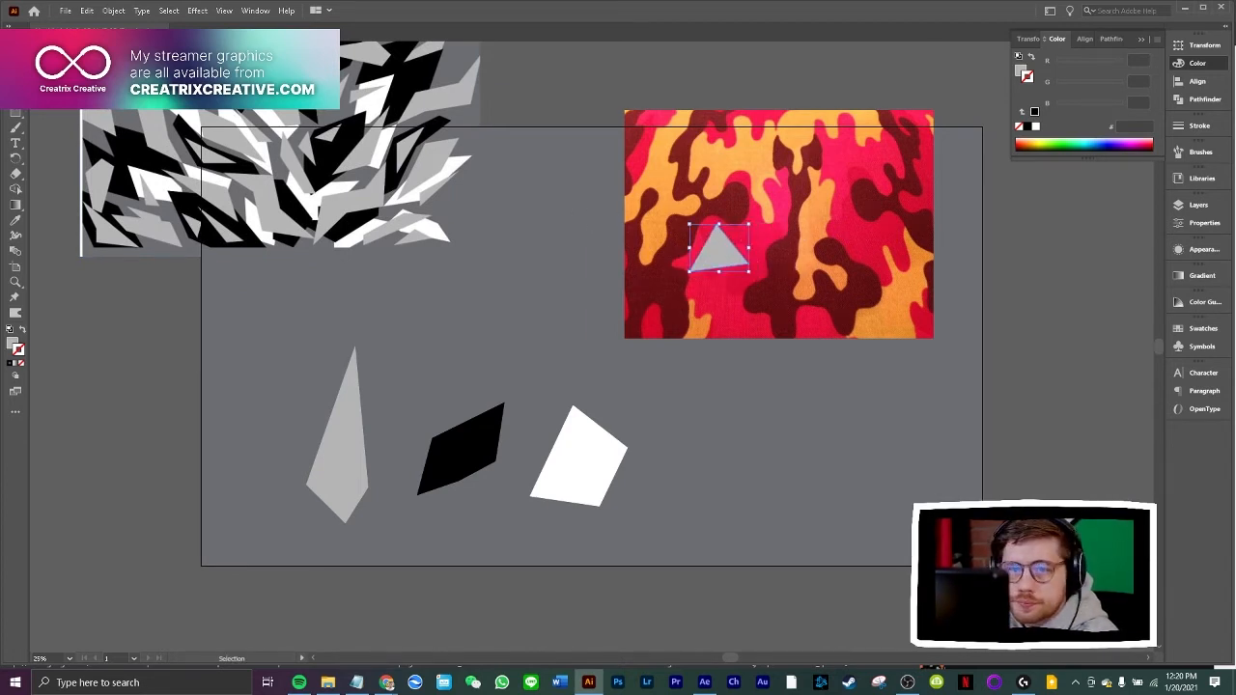
{"action": "left_click_drag", "start_coordinate": [701, 256], "coordinate": [429, 340]}
{"action": "left_click", "coordinate": [476, 341]}
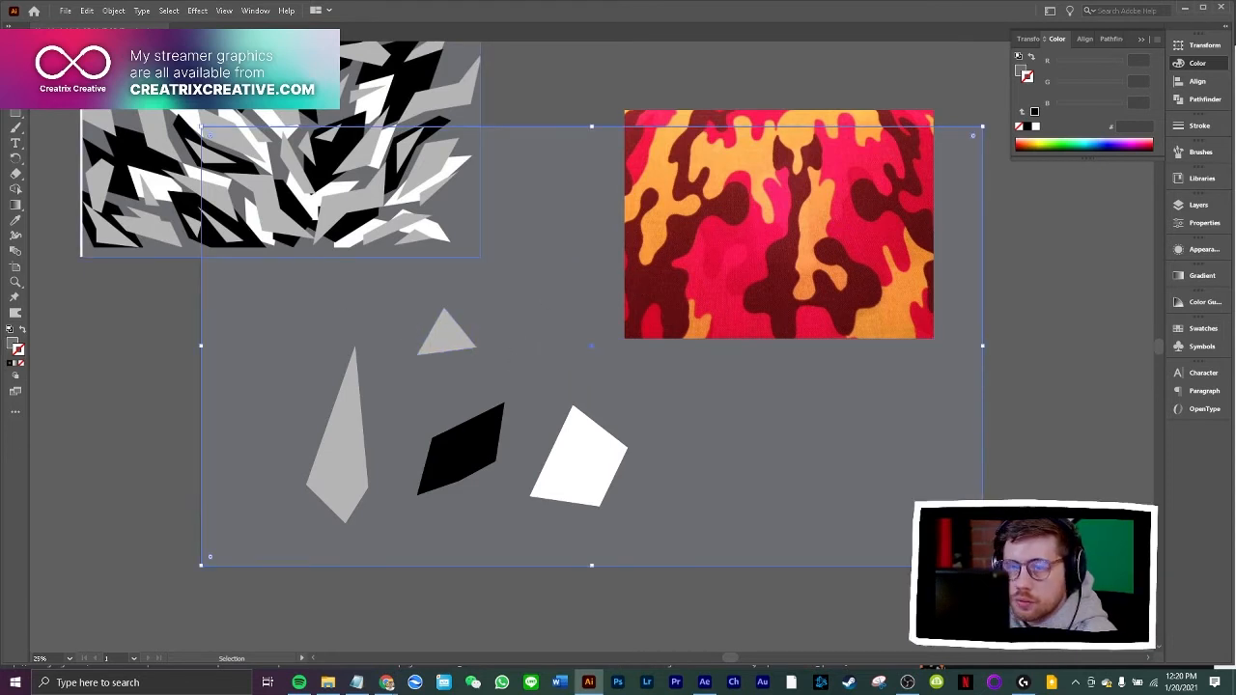
Draw a long, pointed four-sided shard running diagonally down over the red camo image with the Pen tool
{"action": "key", "text": "p"}
{"action": "left_click", "coordinate": [758, 200]}
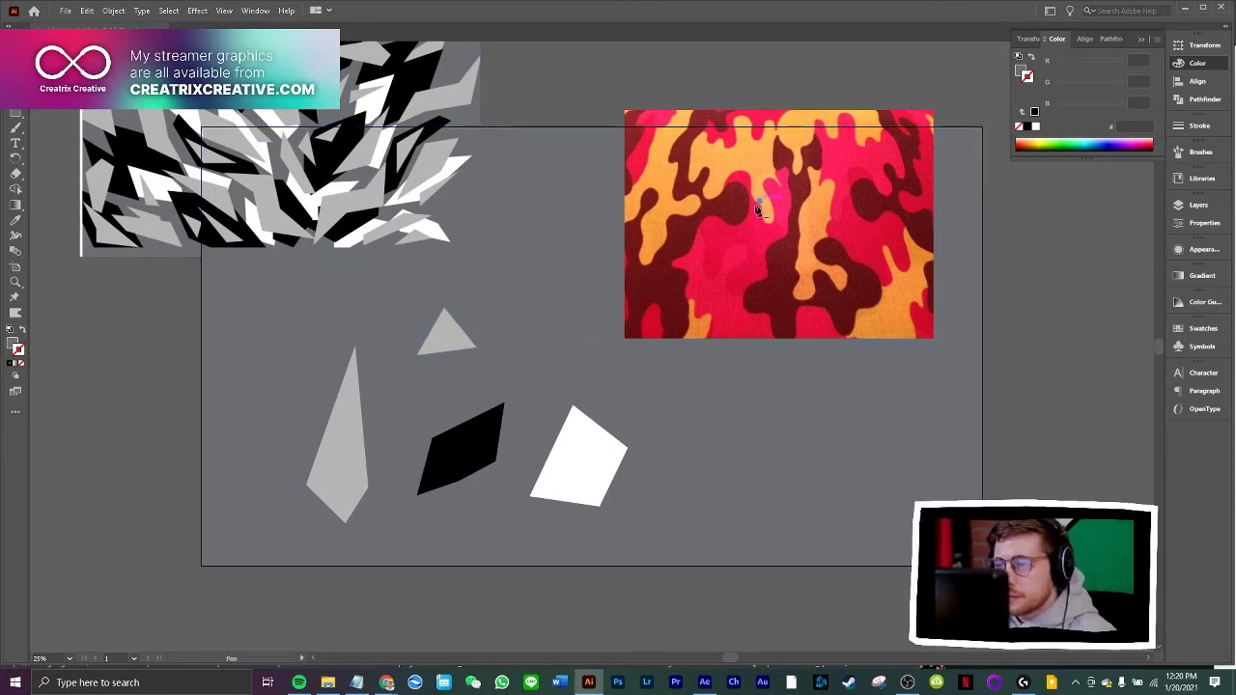
{"action": "left_click", "coordinate": [782, 307]}
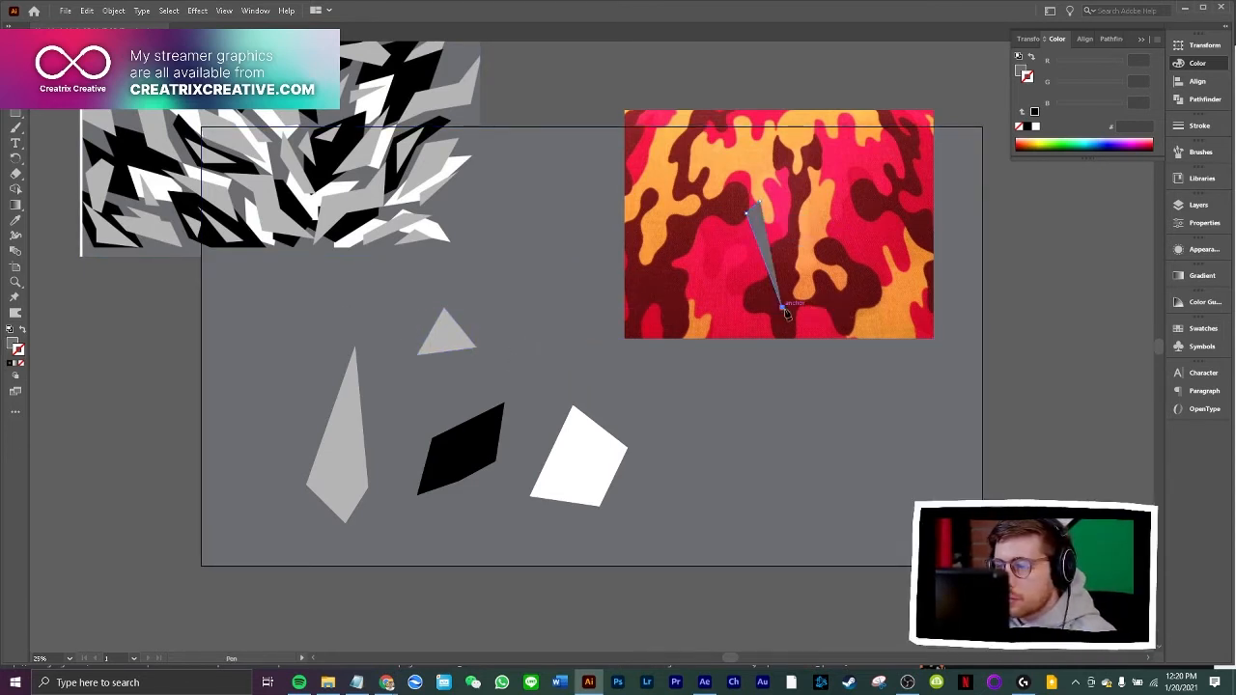
{"action": "left_click", "coordinate": [867, 331]}
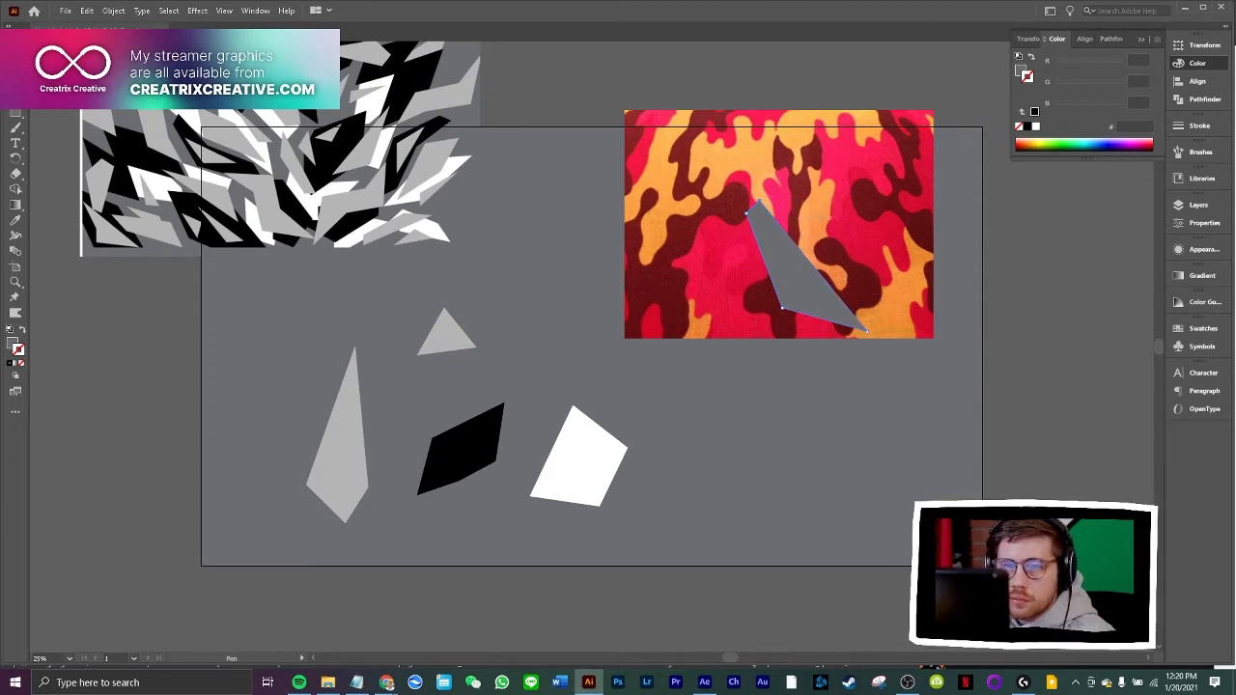
Move the shard above the white shape and fill it with black sampled from the grey camo image
{"action": "key", "text": "v"}
{"action": "left_click_drag", "start_coordinate": [783, 279], "coordinate": [576, 358]}
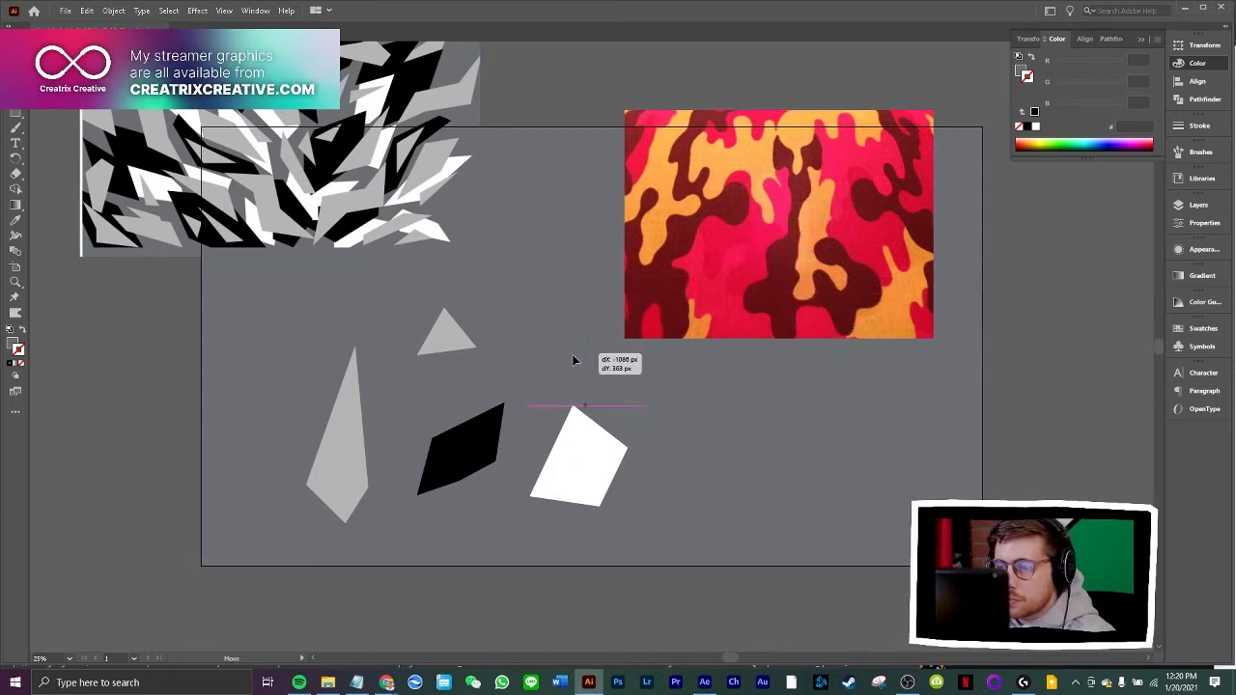
{"action": "left_click", "coordinate": [129, 184]}
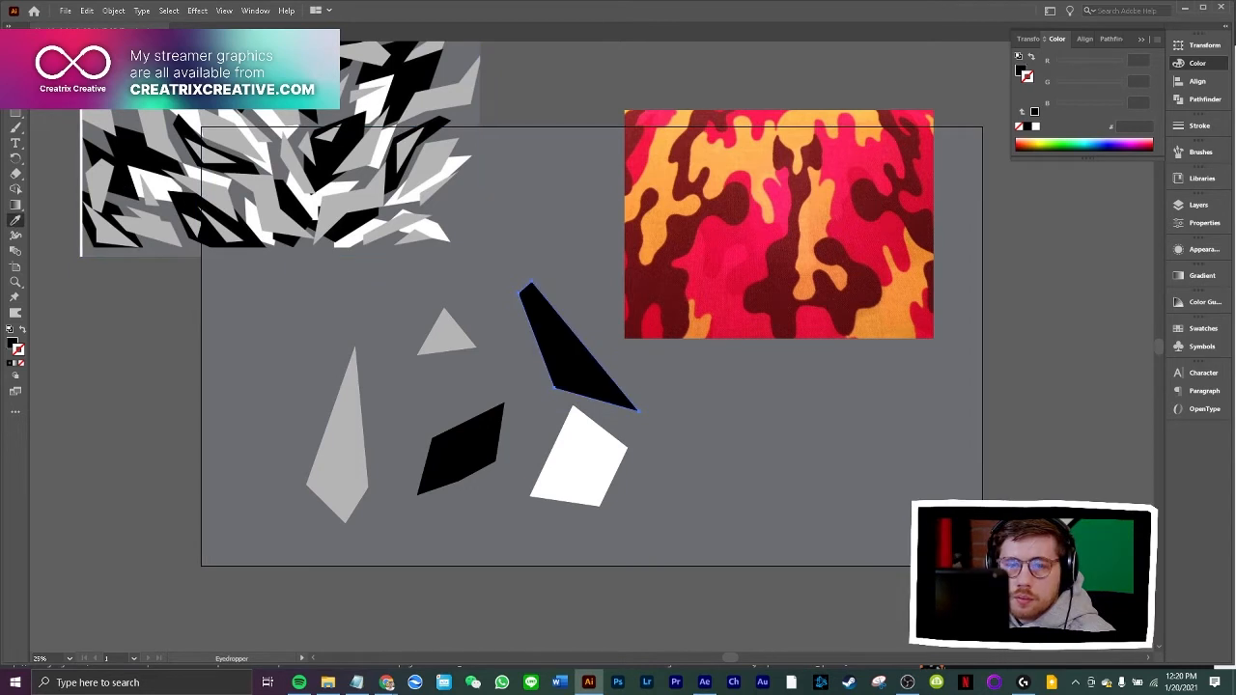
{"action": "key", "text": "v"}
{"action": "key", "text": "ctrl+shift+a"}
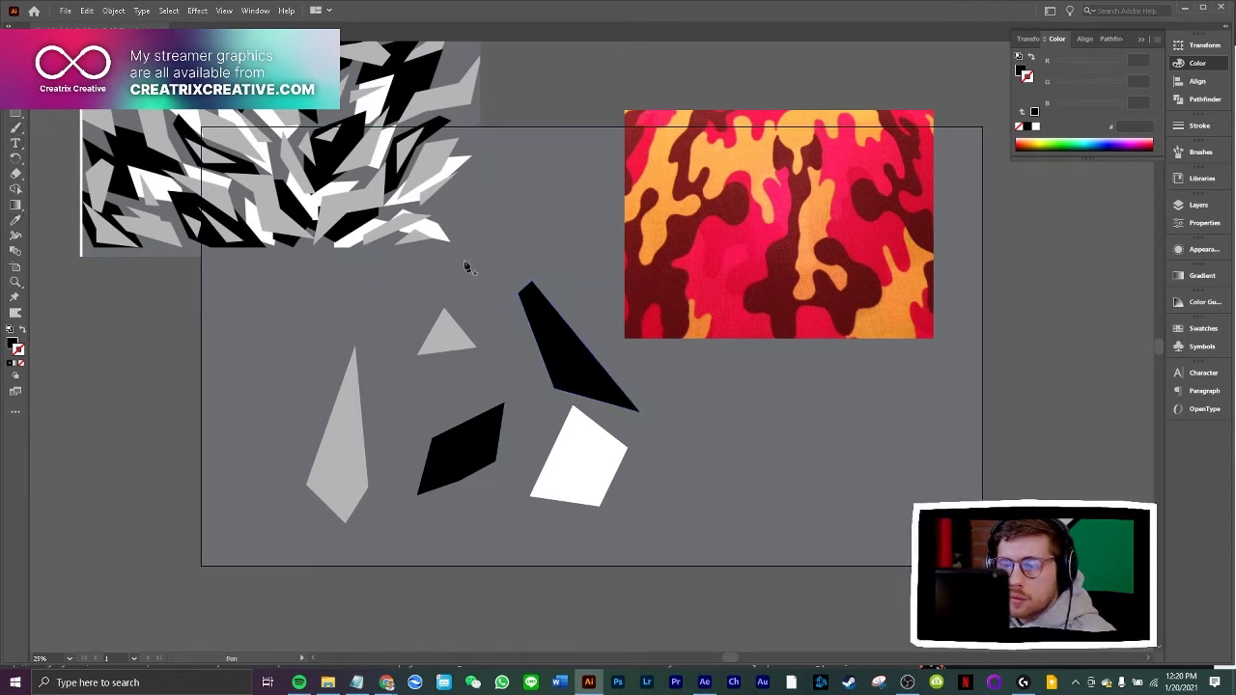
Draw a large four-sided black polygon overlapping the lower edge of the red camo image with the Pen tool
{"action": "left_click", "coordinate": [734, 254]}
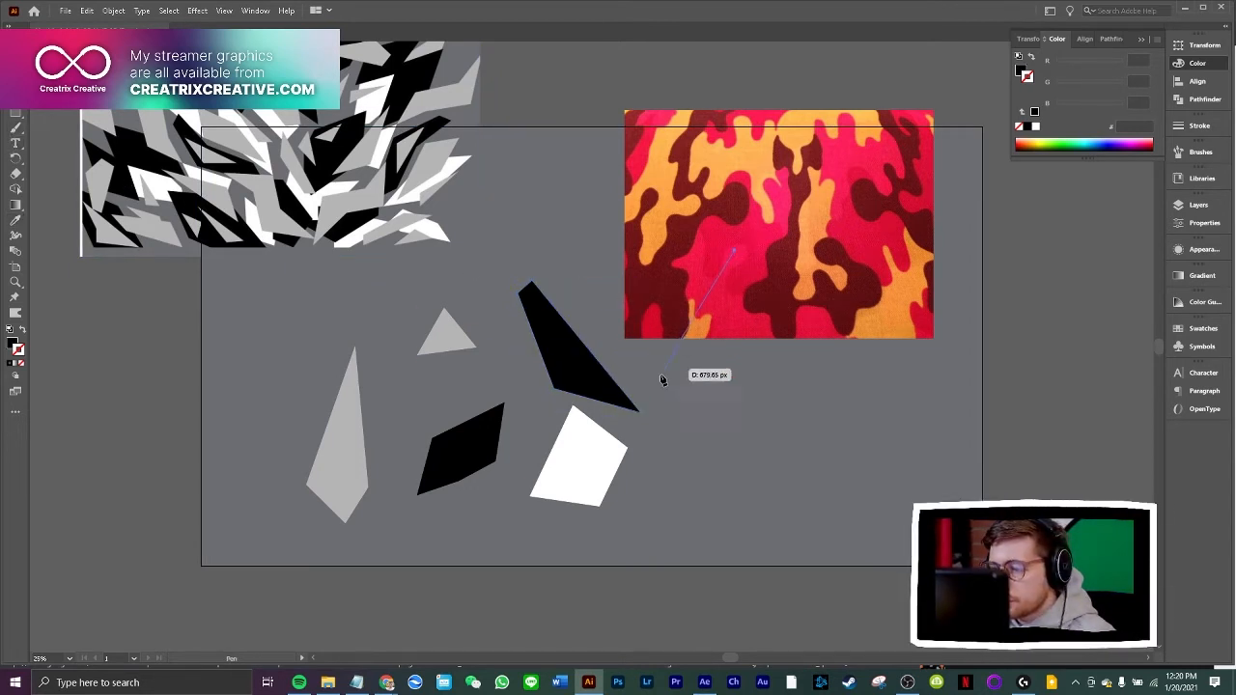
{"action": "left_click", "coordinate": [660, 381]}
{"action": "left_click", "coordinate": [813, 475]}
{"action": "left_click", "coordinate": [809, 396]}
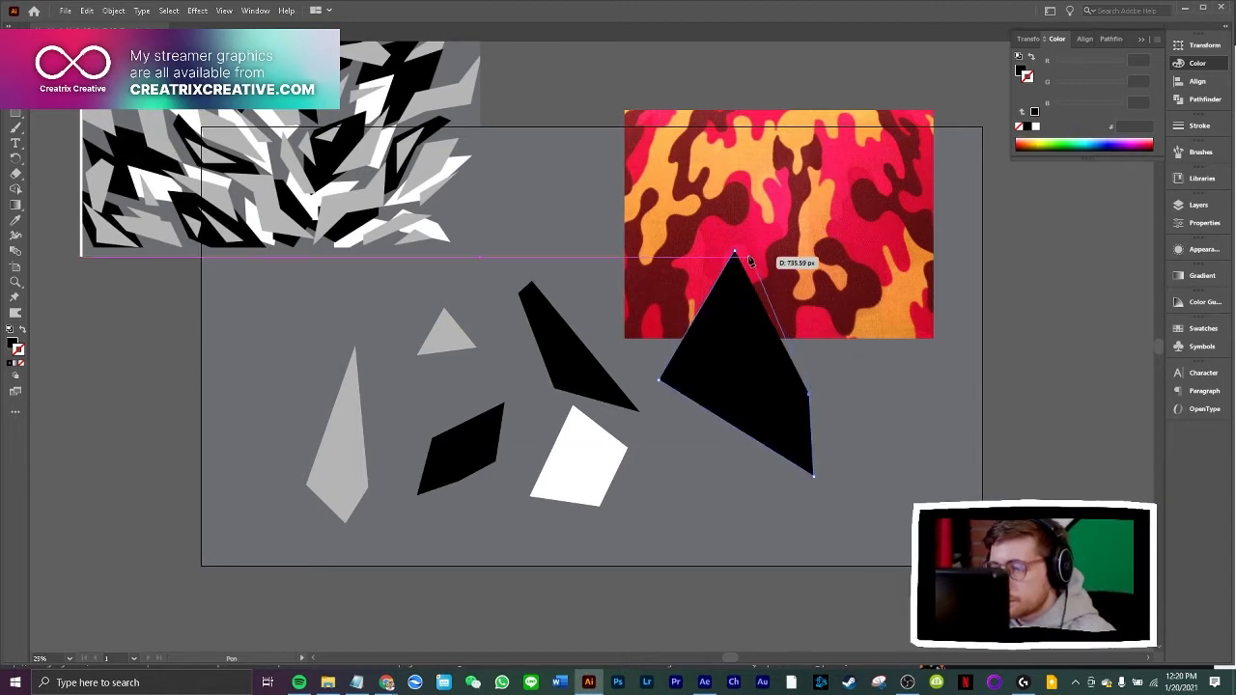
{"action": "left_click", "coordinate": [733, 254]}
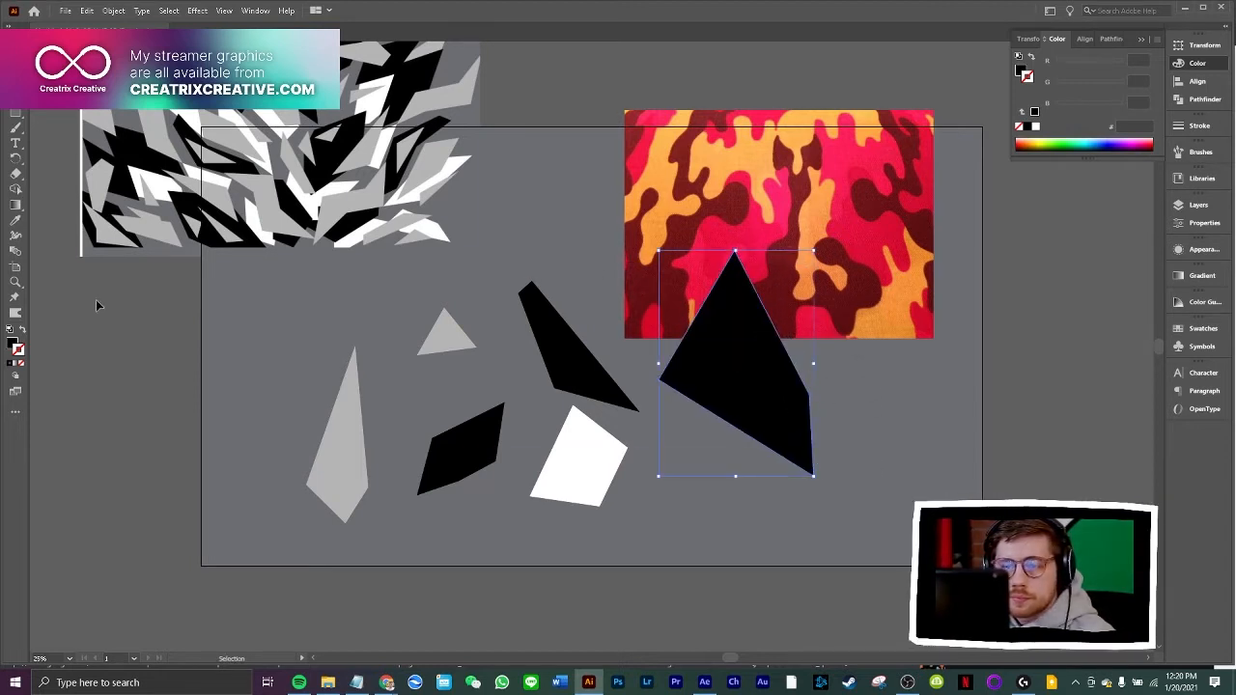
Move the large polygon up above the black shard and fill it with light grey sampled from the grey camo image
{"action": "left_click_drag", "start_coordinate": [714, 342], "coordinate": [618, 242]}
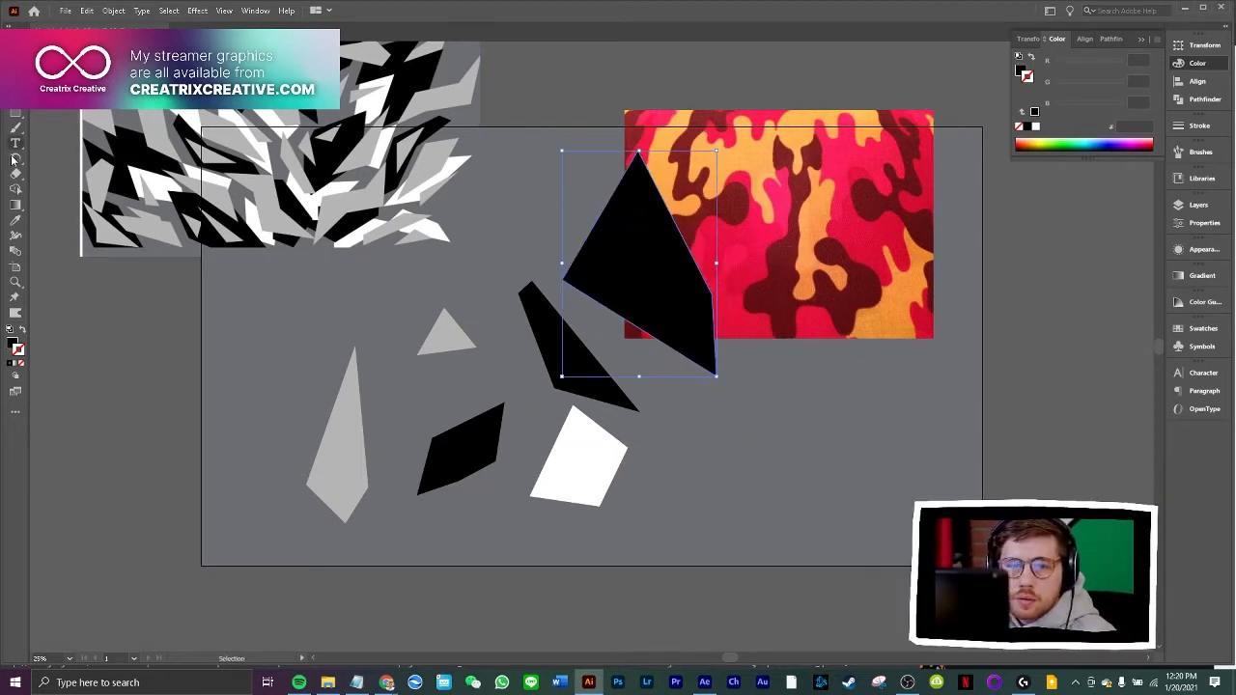
{"action": "left_click", "coordinate": [15, 220]}
{"action": "left_click", "coordinate": [46, 115]}
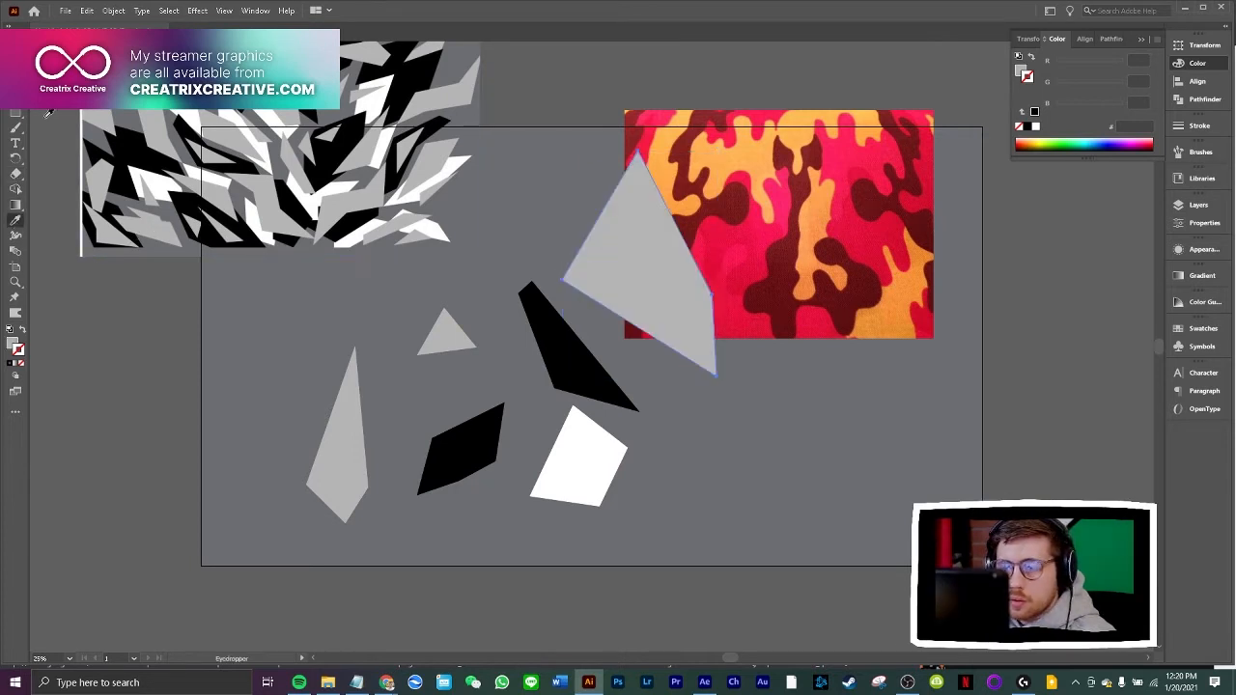
{"action": "key", "text": "v"}
{"action": "left_click", "coordinate": [87, 266]}
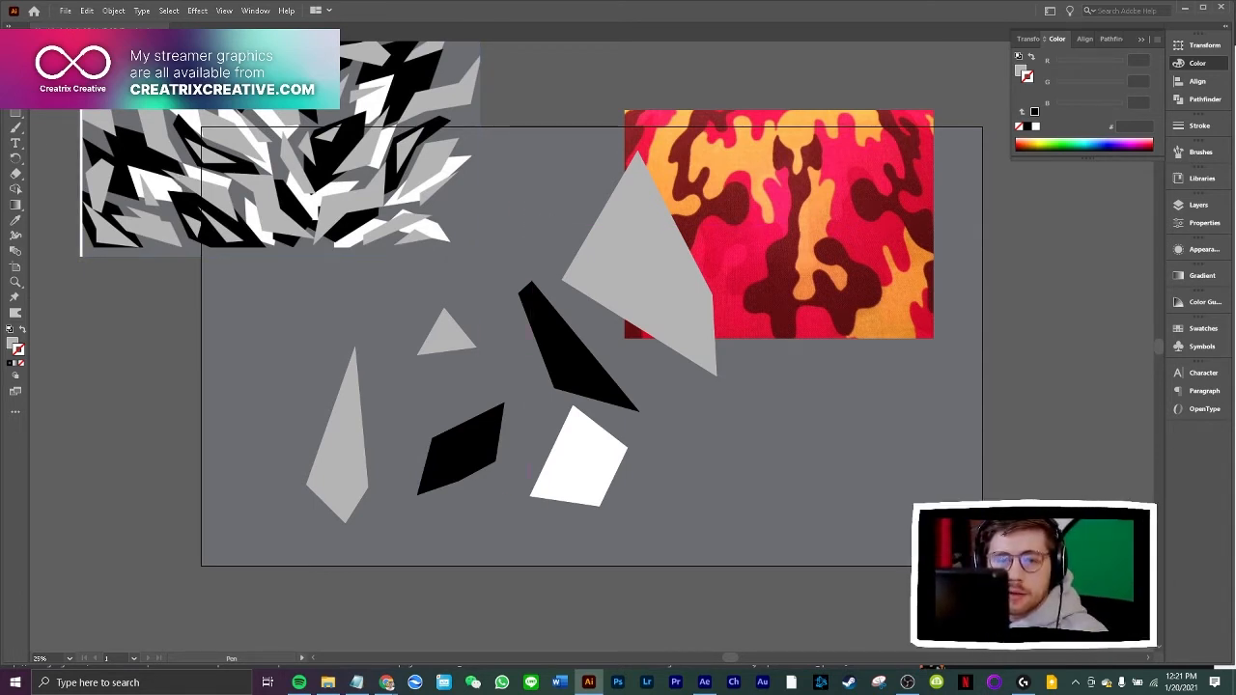
Draw a narrow, upright four-sided light grey shard over the red camo image with the Pen tool
{"action": "left_click", "coordinate": [819, 171]}
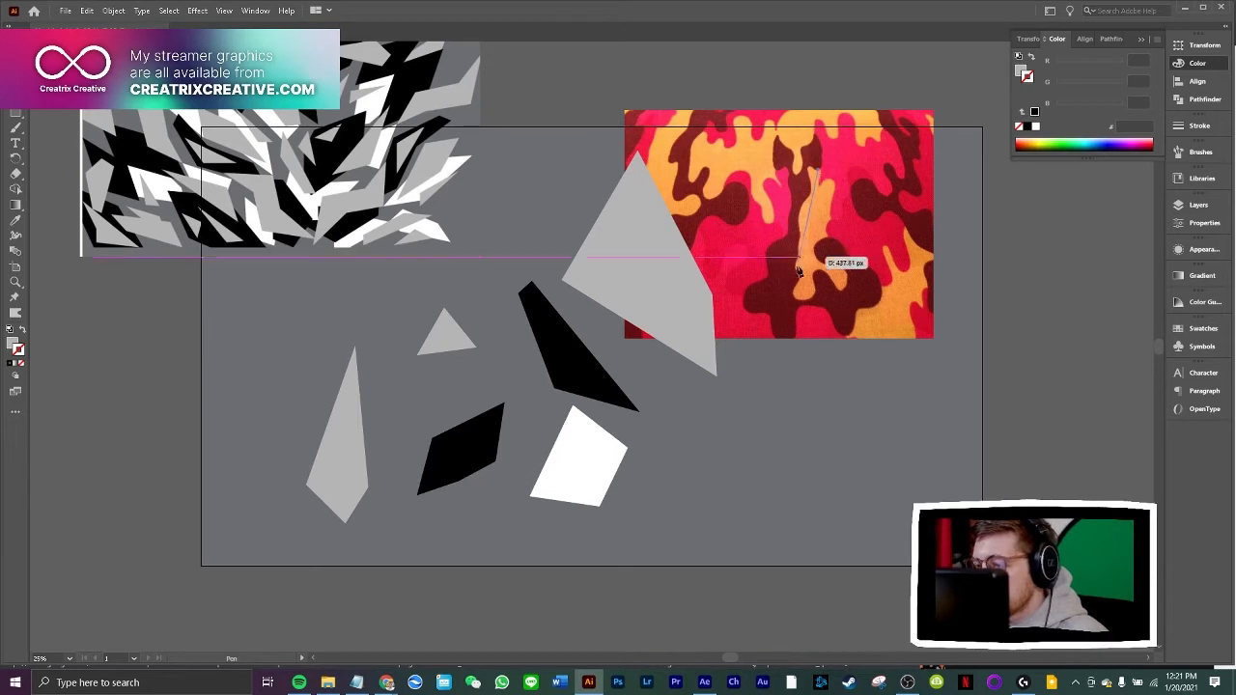
{"action": "left_click", "coordinate": [794, 297]}
{"action": "left_click", "coordinate": [850, 286]}
{"action": "left_click_drag", "start_coordinate": [818, 172], "coordinate": [824, 179]}
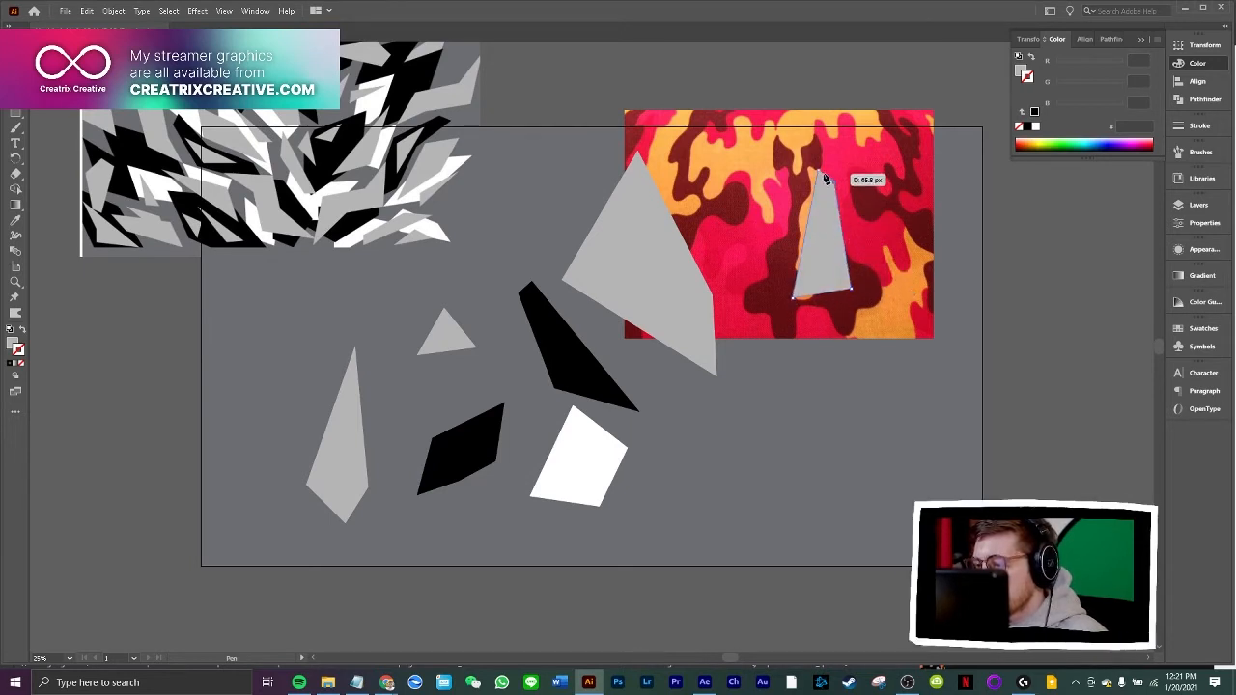
Draw a large slanted five-sided light grey polygon below the red camo image's lower right corner with the Pen tool
{"action": "left_click", "coordinate": [860, 329]}
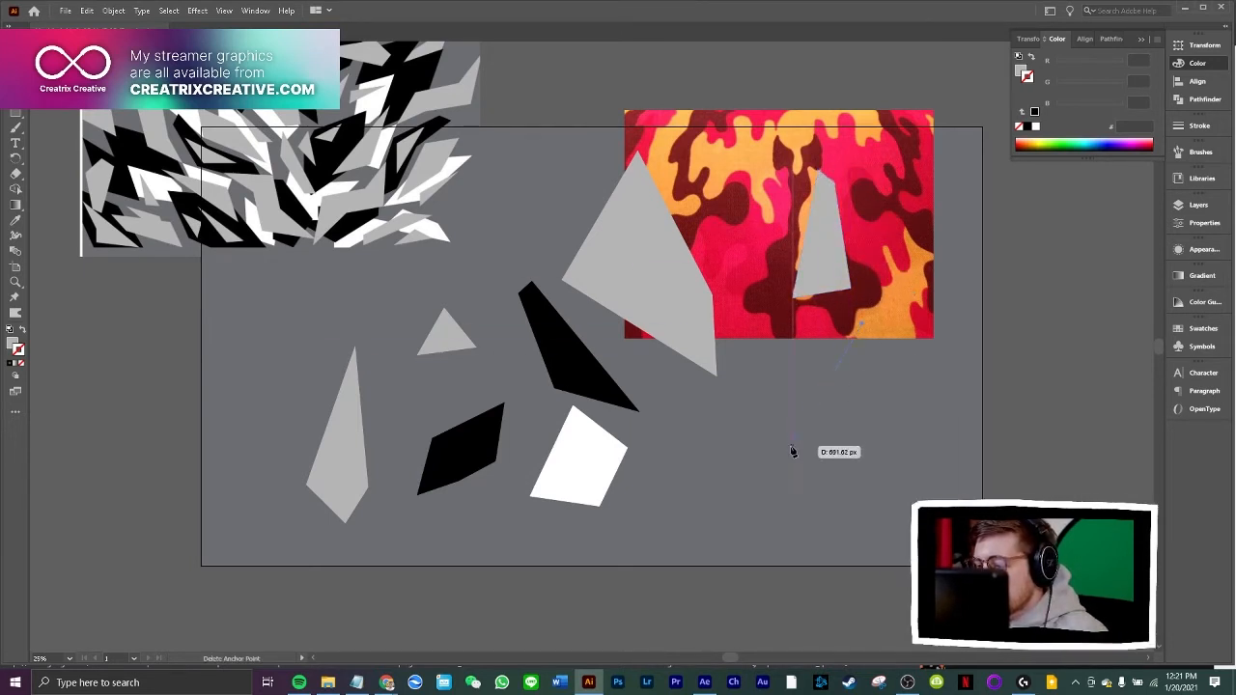
{"action": "left_click", "coordinate": [793, 446]}
{"action": "left_click", "coordinate": [893, 458]}
{"action": "left_click", "coordinate": [922, 386]}
{"action": "left_click", "coordinate": [948, 300]}
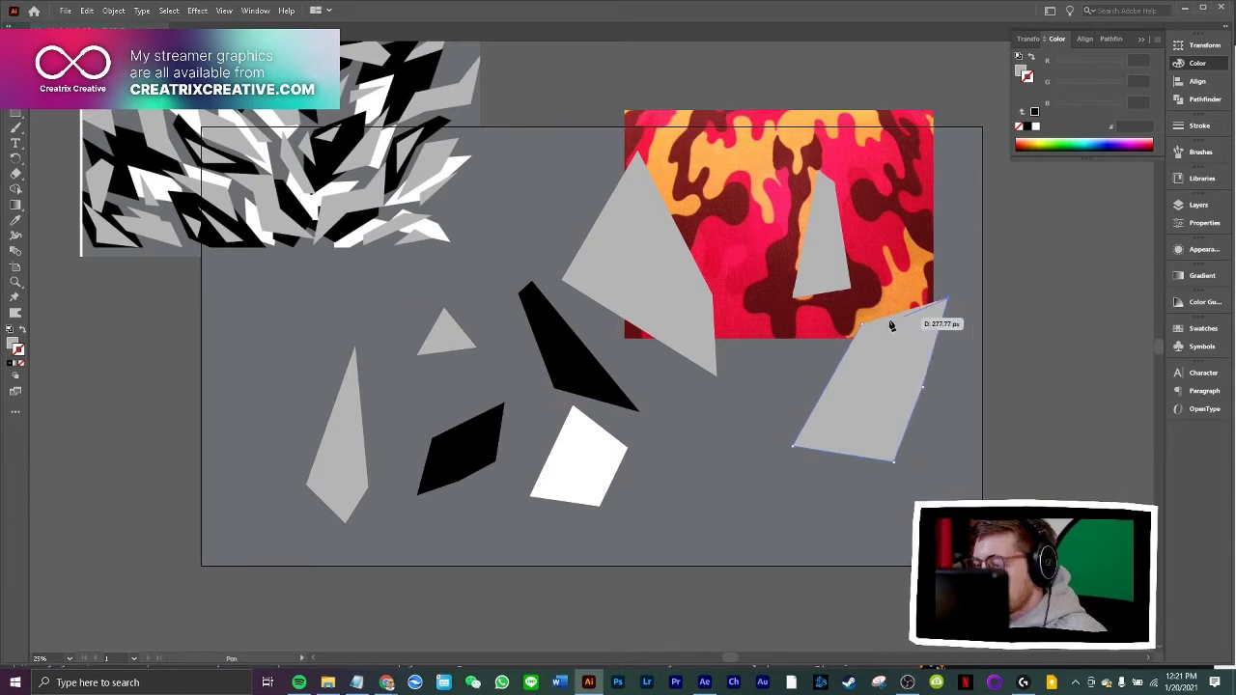
{"action": "left_click", "coordinate": [860, 329]}
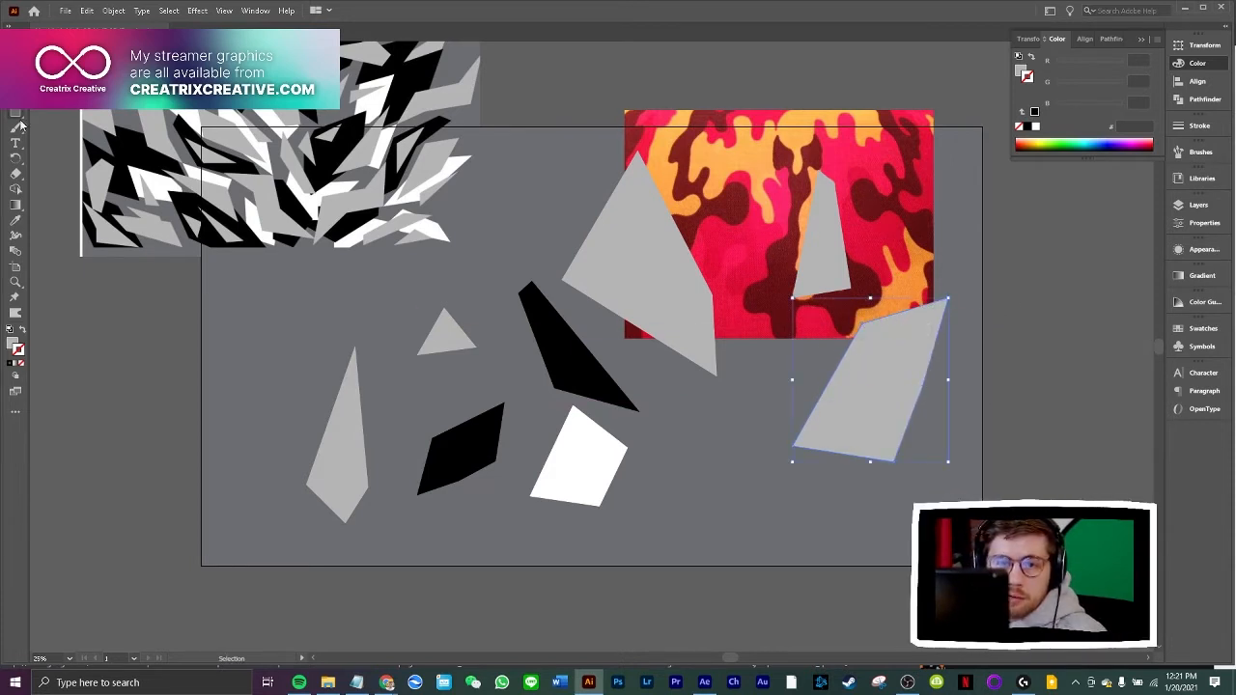
Fill the large slanted polygon with white from the grey camo image and the narrow shard with black from the existing black shard
{"action": "key", "text": "i"}
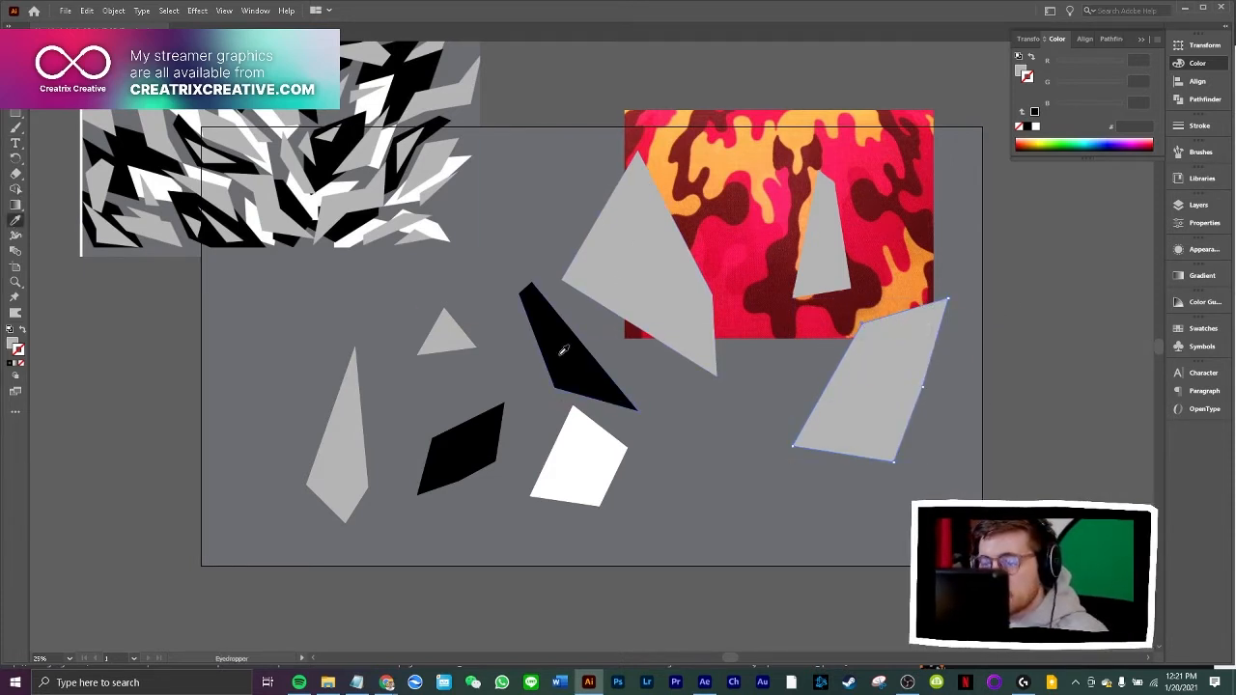
{"action": "left_click", "coordinate": [260, 217]}
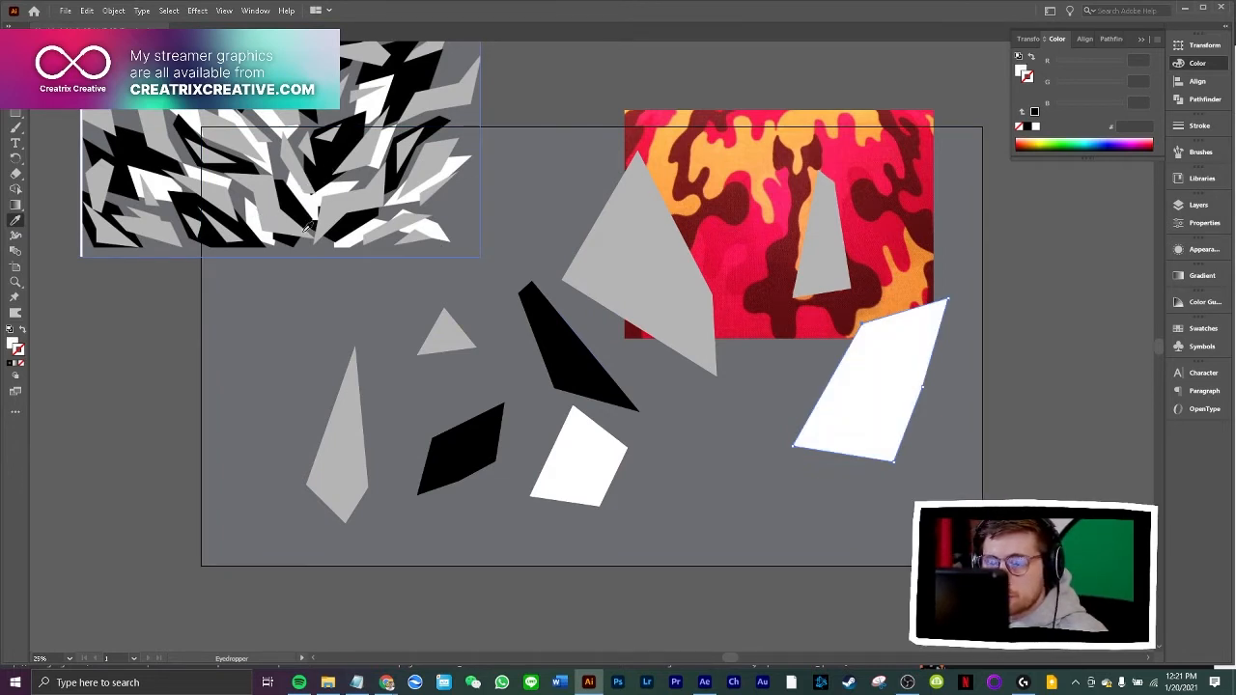
{"action": "key", "text": "v"}
{"action": "left_click", "coordinate": [784, 268]}
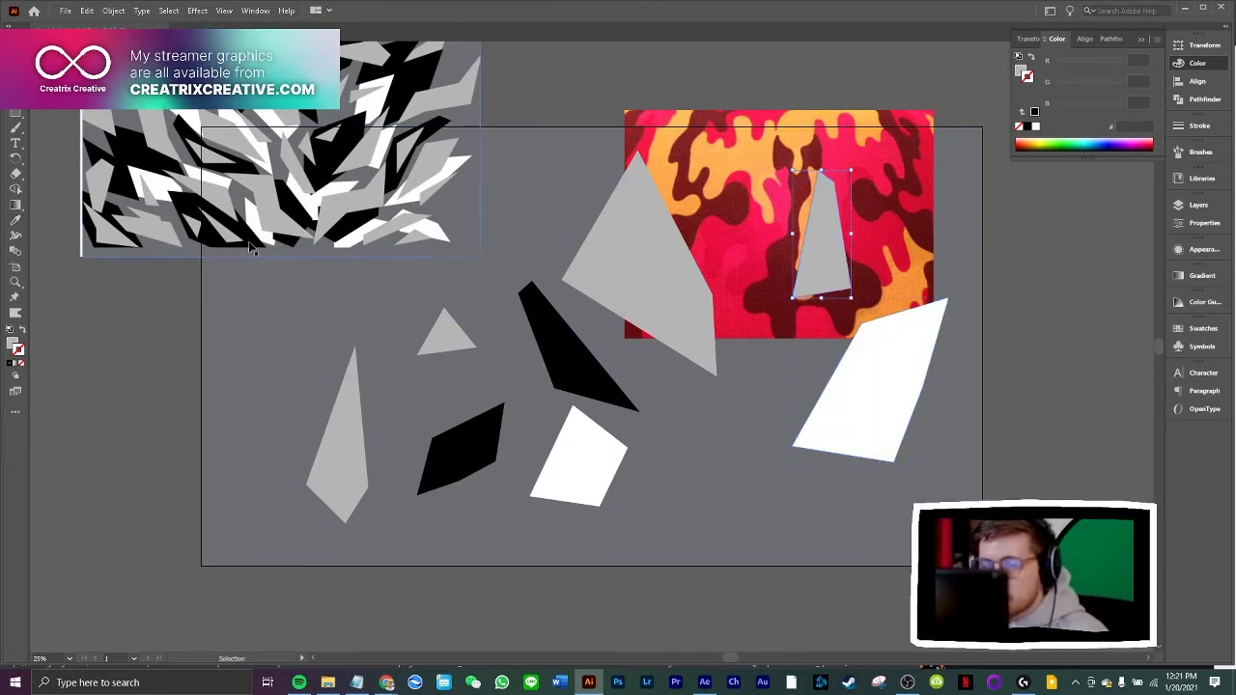
{"action": "left_click", "coordinate": [15, 220]}
{"action": "left_click", "coordinate": [539, 348]}
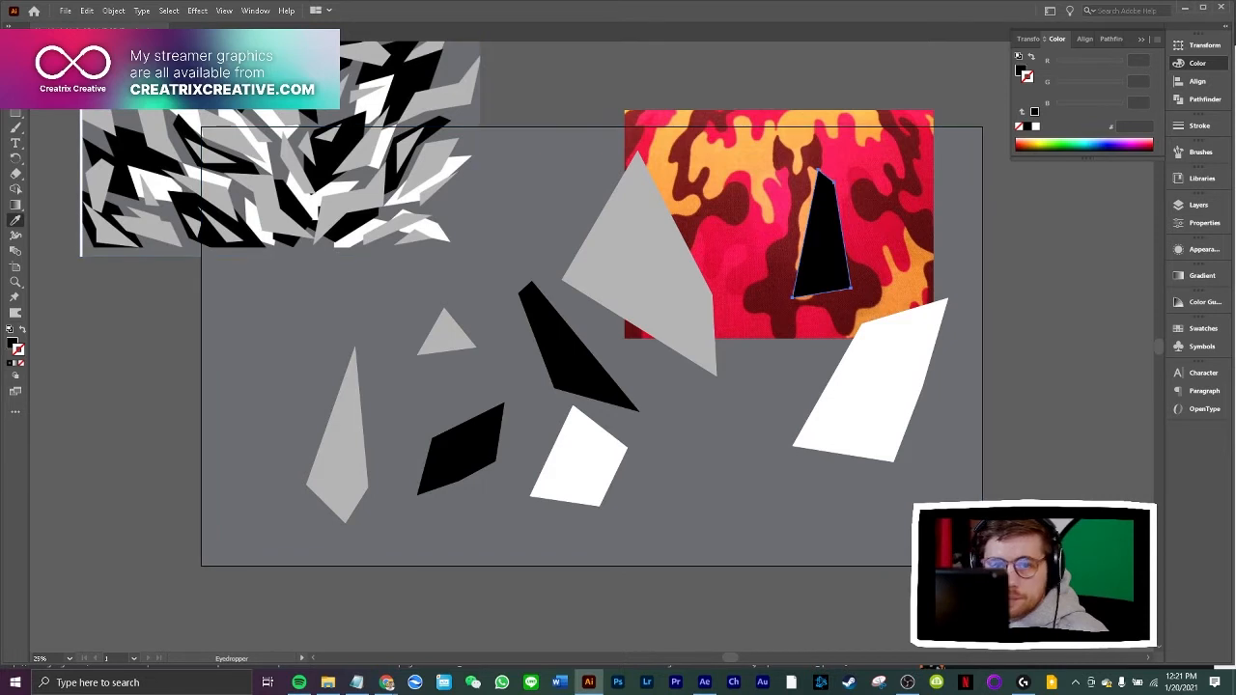
Move the grey camo image off the artboard, shift the grey shapes and black shard left, and move the red camo image up and left
{"action": "left_click_drag", "start_coordinate": [479, 255], "coordinate": [132, 155]}
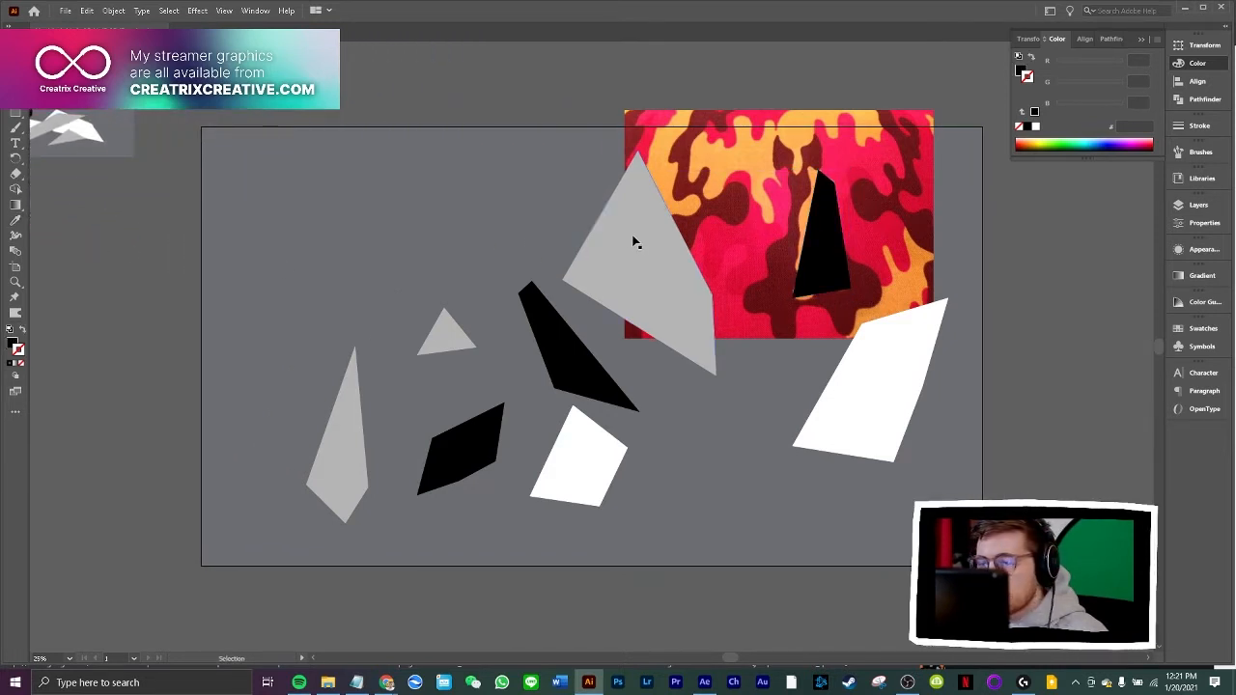
{"action": "left_click_drag", "start_coordinate": [634, 240], "coordinate": [310, 224]}
{"action": "left_click_drag", "start_coordinate": [454, 332], "coordinate": [441, 359]}
{"action": "left_click_drag", "start_coordinate": [344, 383], "coordinate": [312, 370]}
{"action": "left_click_drag", "start_coordinate": [389, 256], "coordinate": [339, 247]}
{"action": "left_click_drag", "start_coordinate": [565, 332], "coordinate": [410, 237]}
{"action": "left_click_drag", "start_coordinate": [740, 263], "coordinate": [621, 194]}
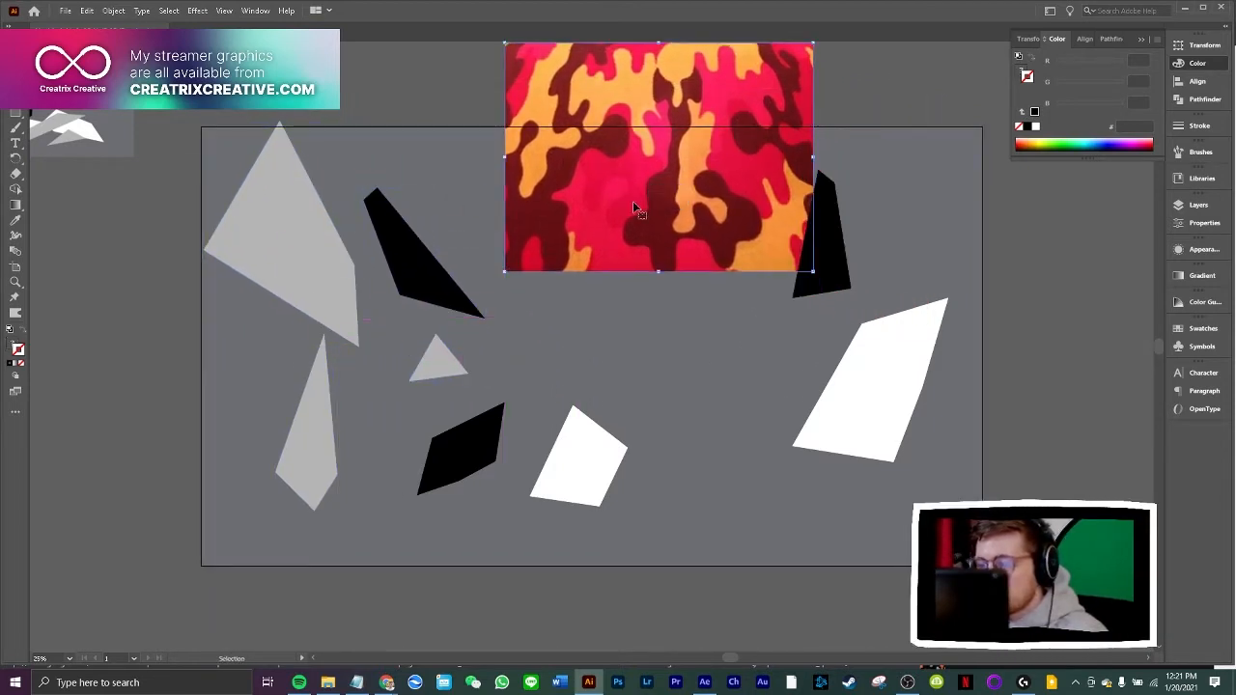
Draw a five-sided black polygon at the red camo image's lower edge and place it between the two white shapes
{"action": "left_click", "coordinate": [576, 214]}
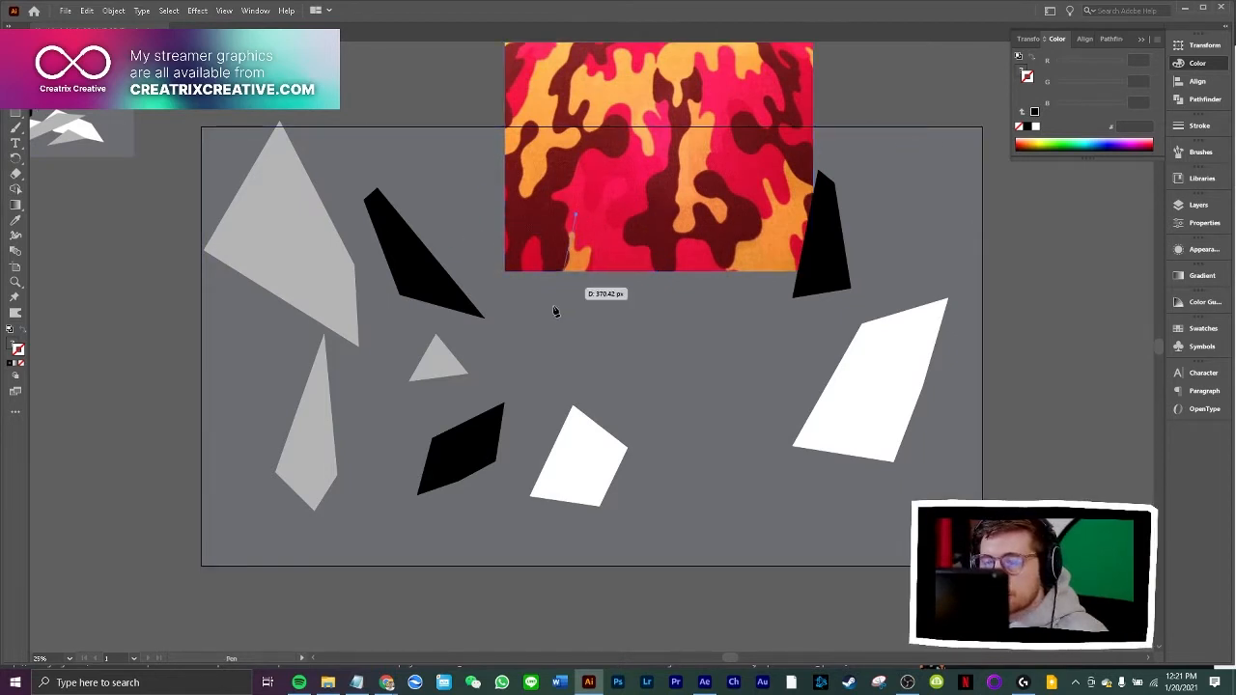
{"action": "left_click", "coordinate": [541, 339]}
{"action": "left_click", "coordinate": [587, 367]}
{"action": "left_click", "coordinate": [605, 342]}
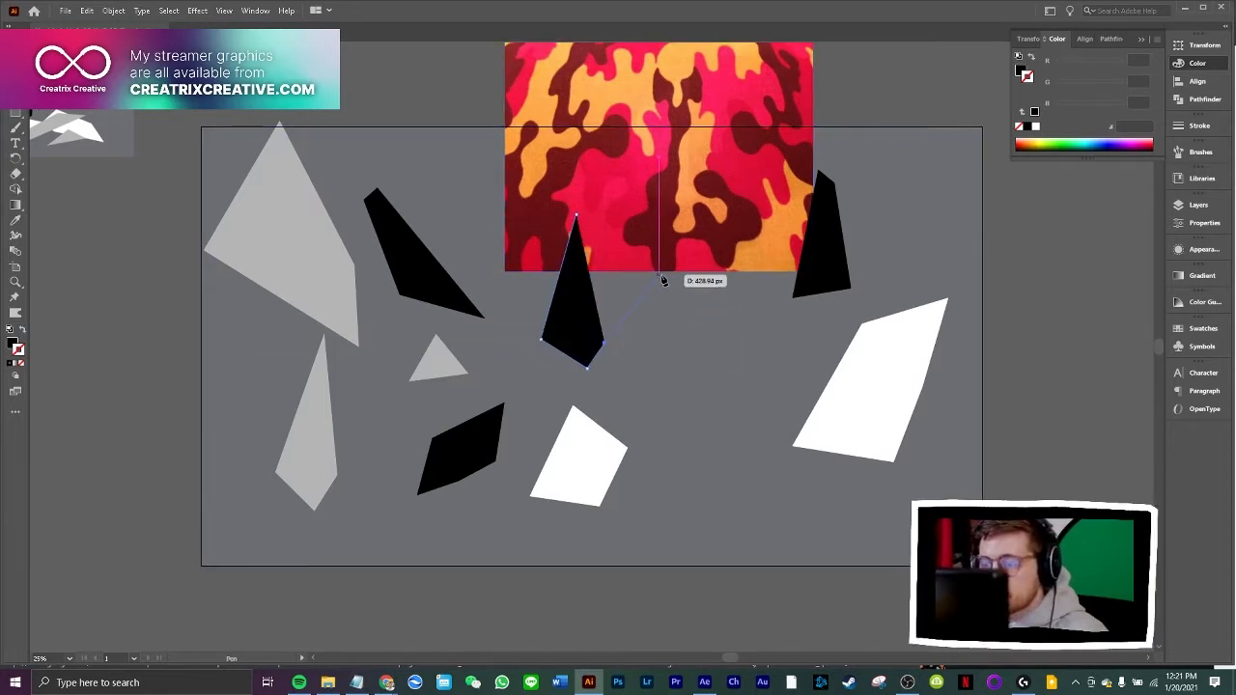
{"action": "left_click", "coordinate": [709, 203]}
{"action": "left_click", "coordinate": [576, 215]}
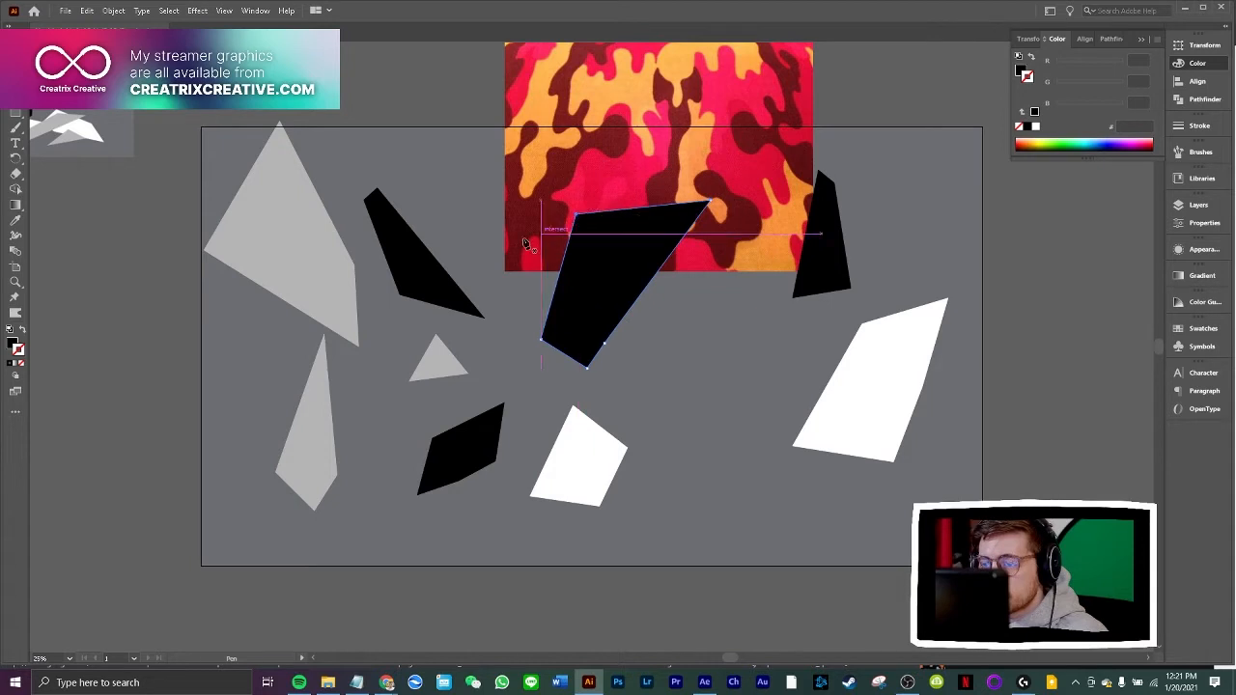
{"action": "left_click_drag", "start_coordinate": [597, 298], "coordinate": [711, 448]}
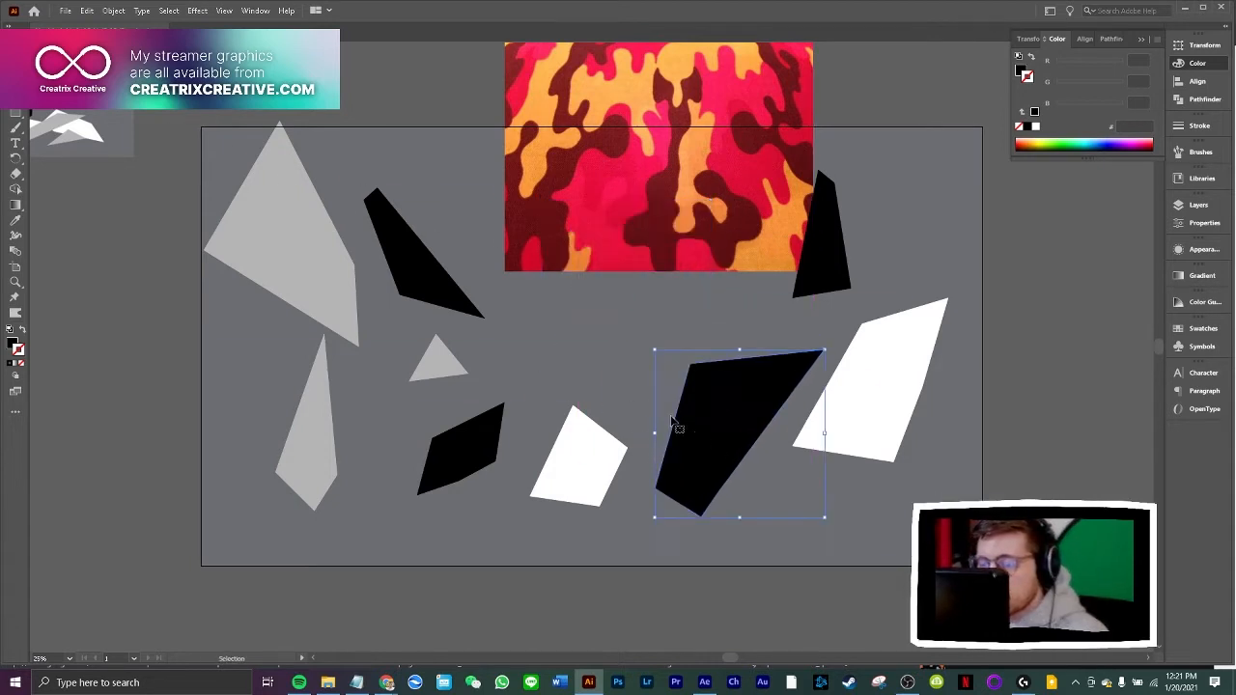
Draw a small bent five-sided black shape between the red camo image and the small white shape
{"action": "left_click", "coordinate": [21, 112]}
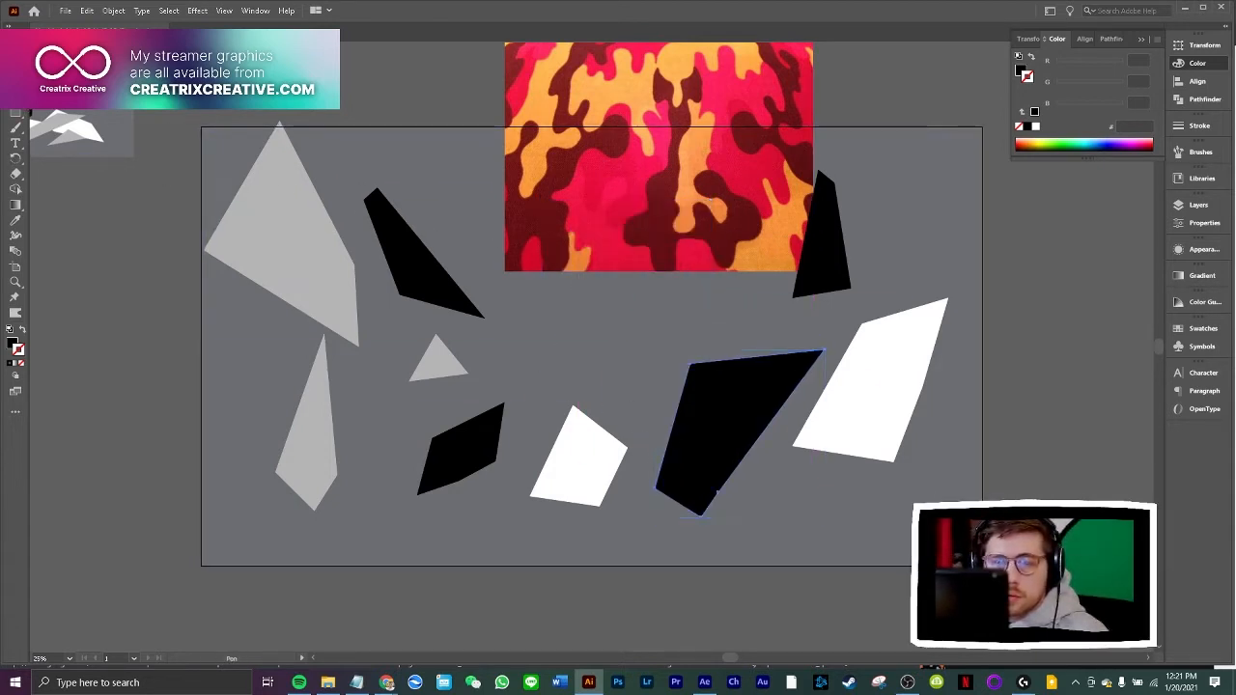
{"action": "left_click", "coordinate": [579, 311]}
{"action": "left_click", "coordinate": [611, 364]}
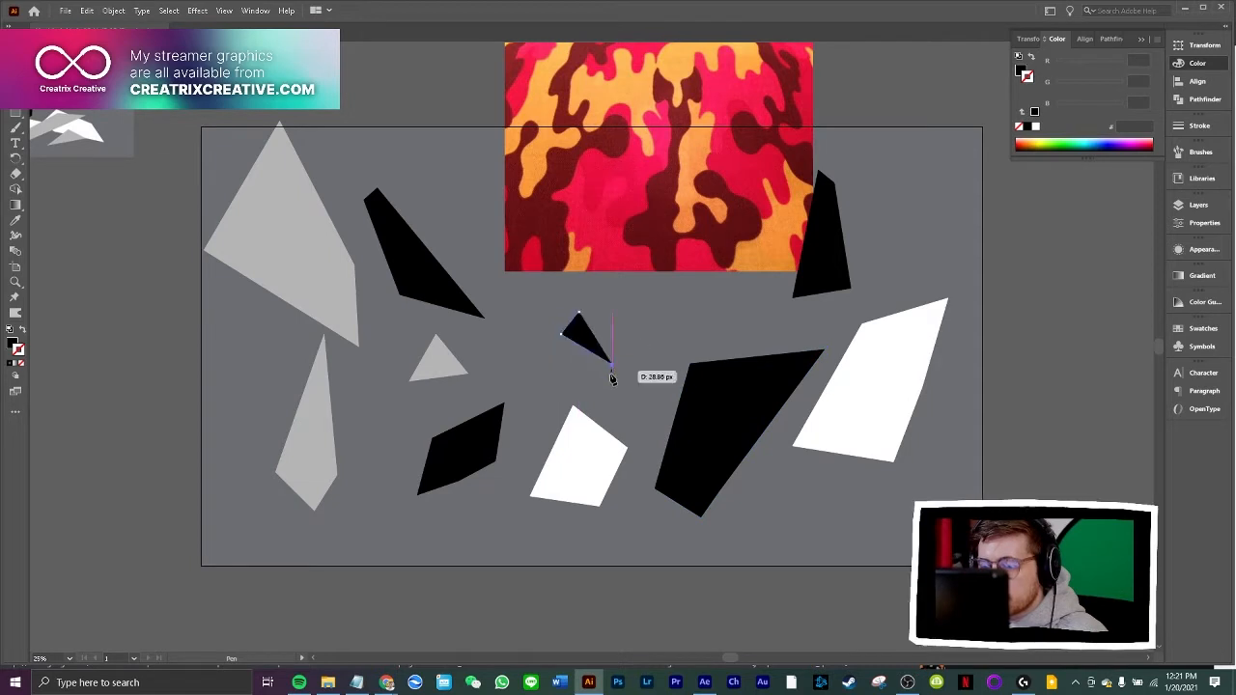
{"action": "left_click", "coordinate": [609, 384]}
{"action": "left_click", "coordinate": [633, 362]}
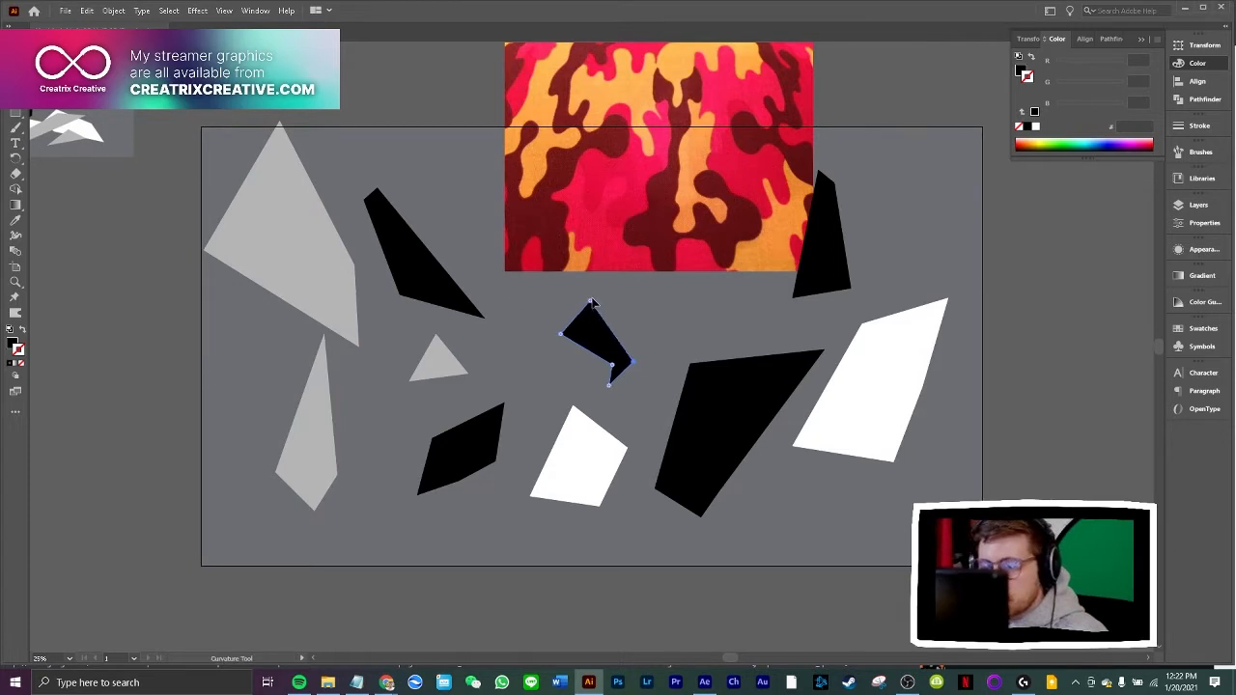
Adjust the small bent shape's anchor points with the Curvature tool to make it narrower, and place it above the long black shard
{"action": "mouse_move", "coordinate": [563, 336]}
{"action": "left_mouse_down"}
{"action": "mouse_move", "coordinate": [592, 324]}
{"action": "mouse_move", "coordinate": [571, 328]}
{"action": "left_mouse_up"}
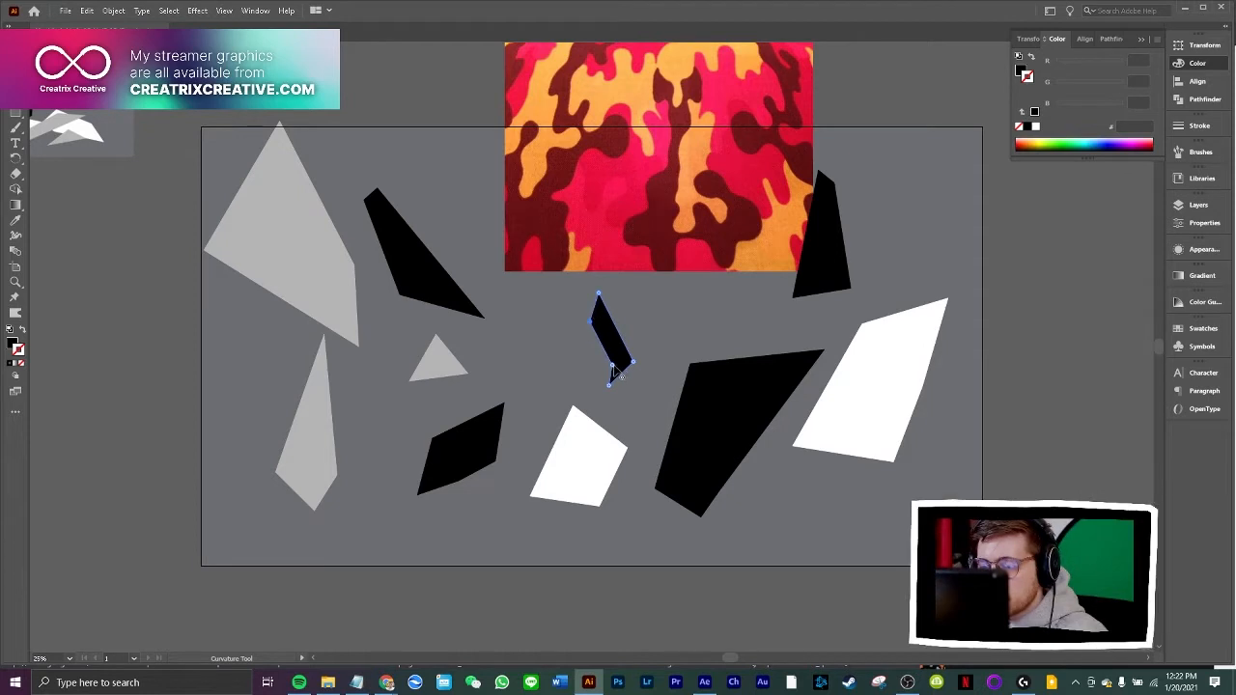
{"action": "mouse_move", "coordinate": [612, 365]}
{"action": "left_mouse_down"}
{"action": "mouse_move", "coordinate": [595, 367]}
{"action": "mouse_move", "coordinate": [602, 356]}
{"action": "left_mouse_up"}
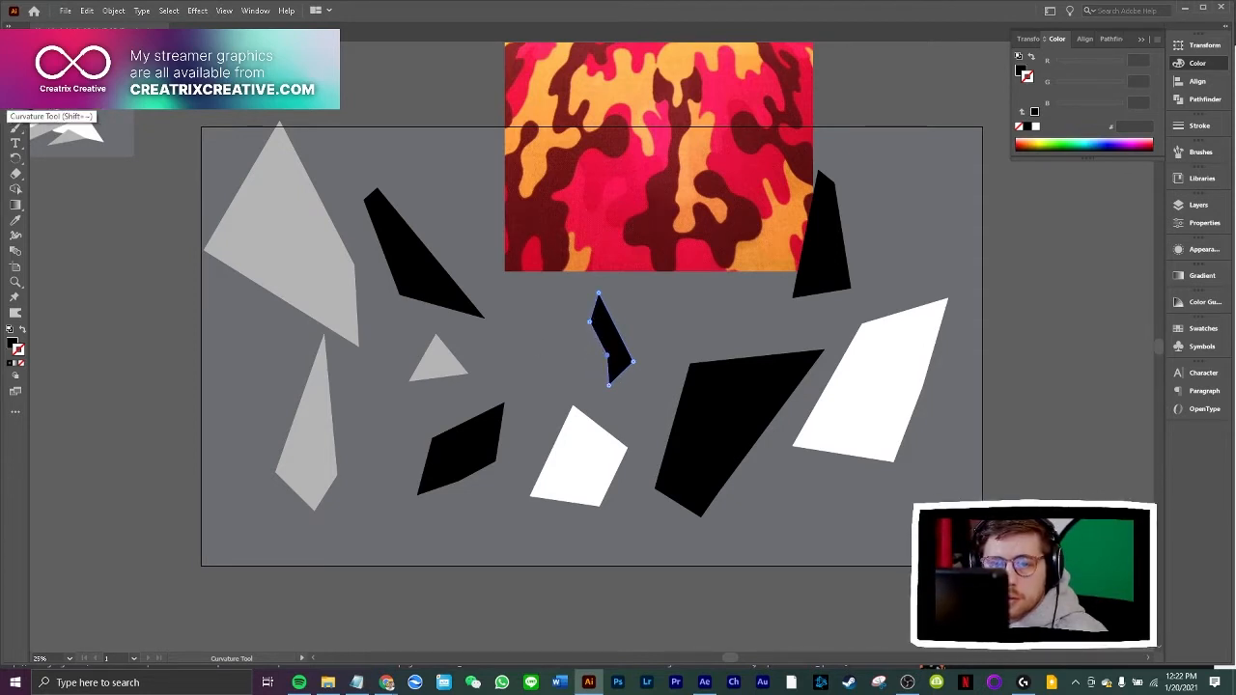
{"action": "left_click_drag", "start_coordinate": [607, 356], "coordinate": [602, 358]}
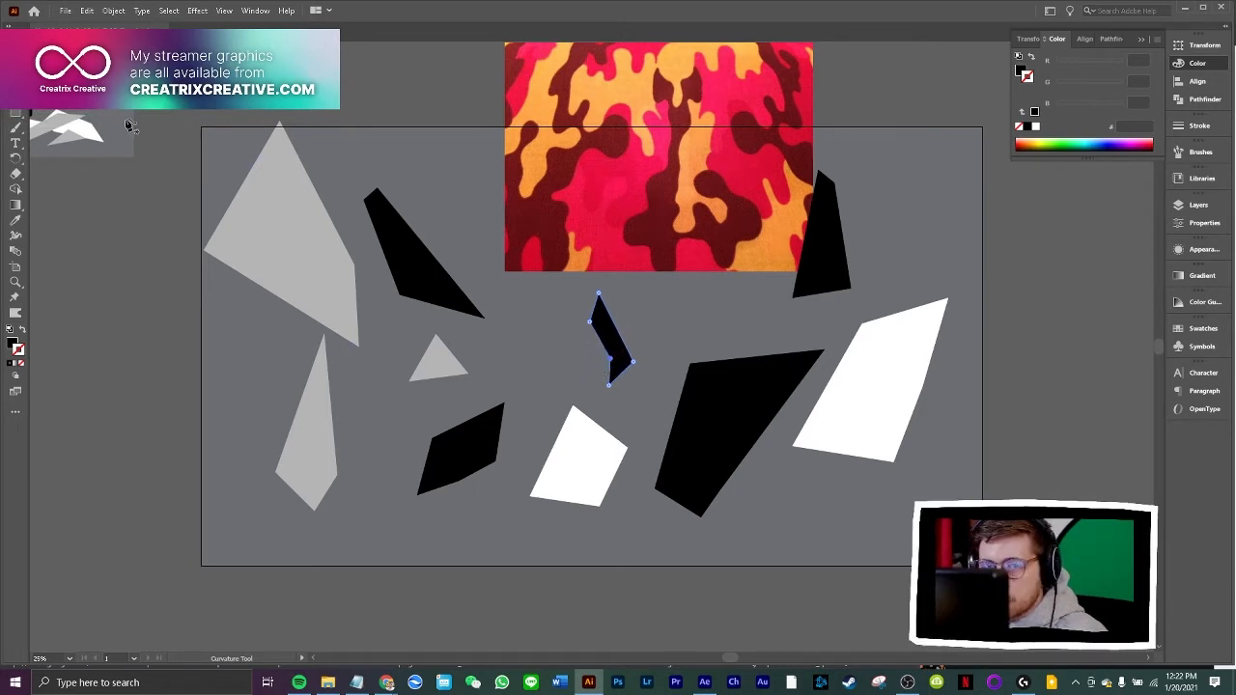
{"action": "key", "text": "v"}
{"action": "left_click_drag", "start_coordinate": [604, 339], "coordinate": [432, 186]}
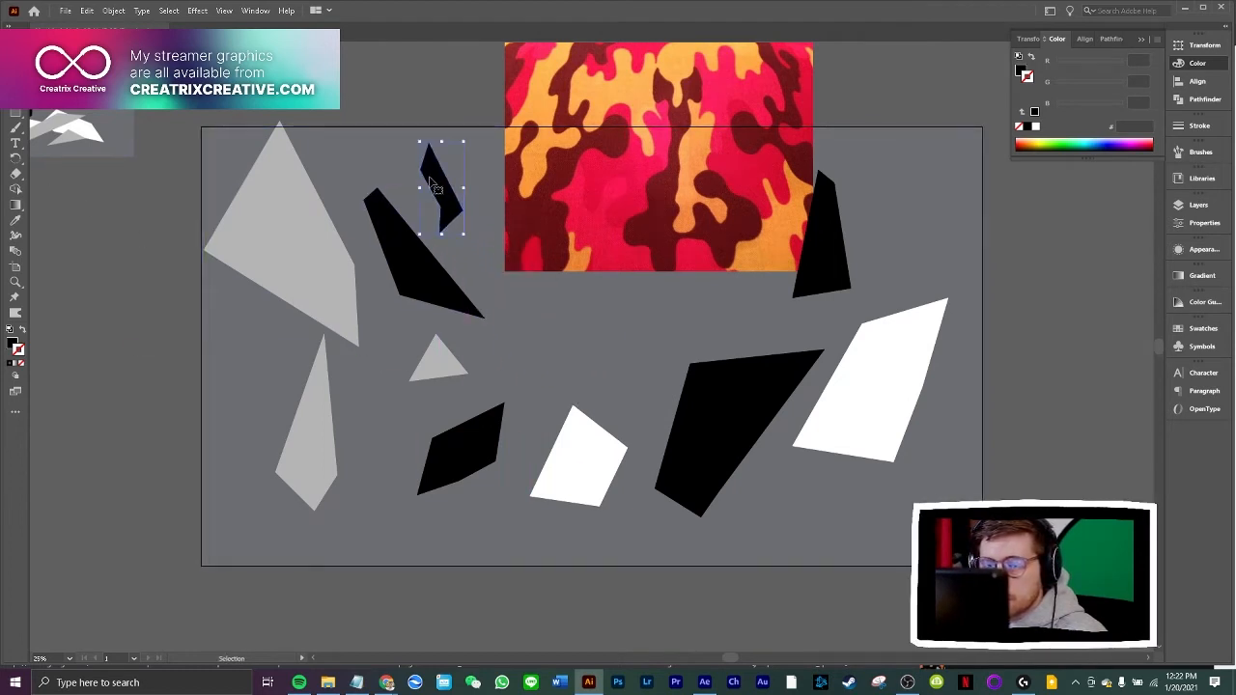
{"action": "left_click", "coordinate": [120, 227]}
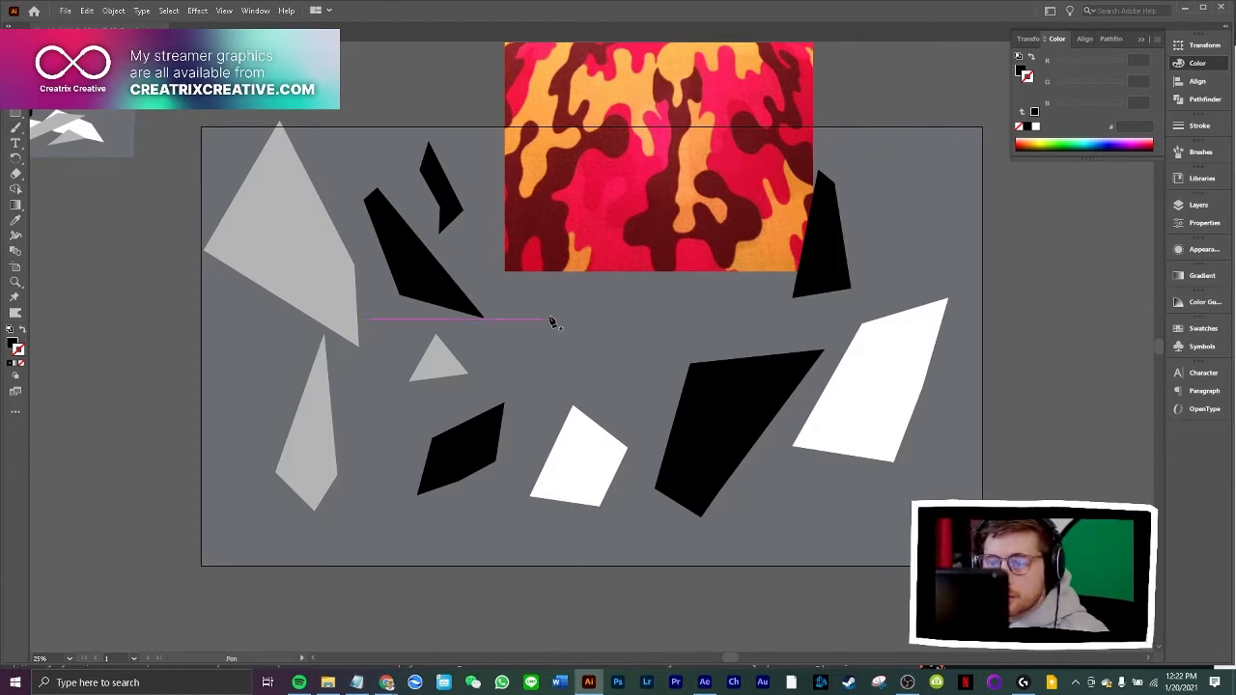
Draw a black triangle just above the small white shape with the Pen tool
{"action": "left_click", "coordinate": [596, 300]}
{"action": "left_click", "coordinate": [542, 422]}
{"action": "left_click", "coordinate": [634, 370]}
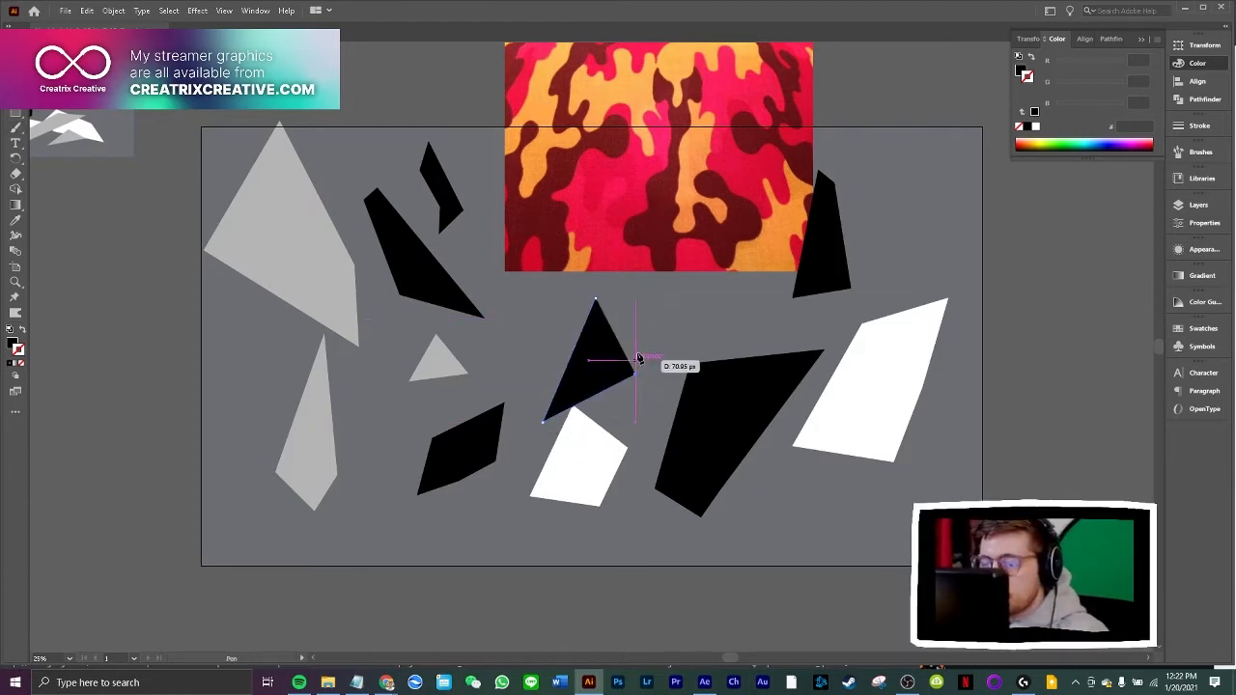
{"action": "key", "text": "v"}
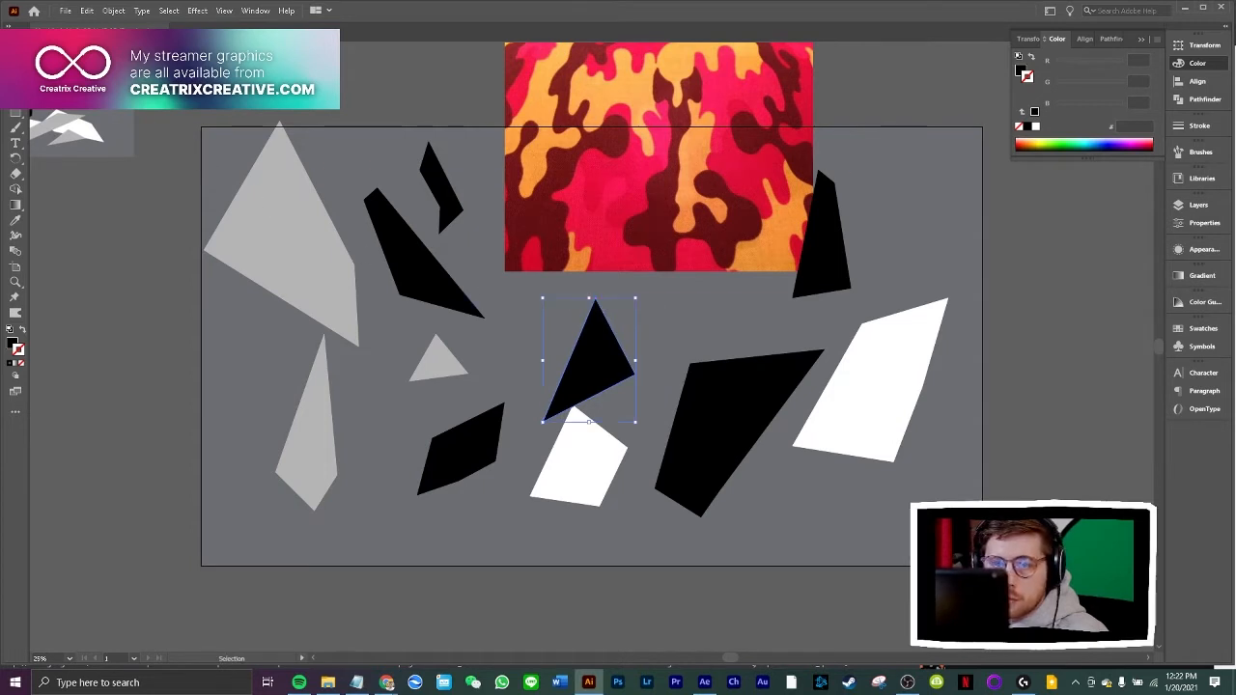
Move the black triangle up and left, the red camo image above the artboard, and the large grey polygon slightly inward
{"action": "left_click_drag", "start_coordinate": [611, 356], "coordinate": [574, 329]}
{"action": "left_click_drag", "start_coordinate": [665, 222], "coordinate": [665, 65]}
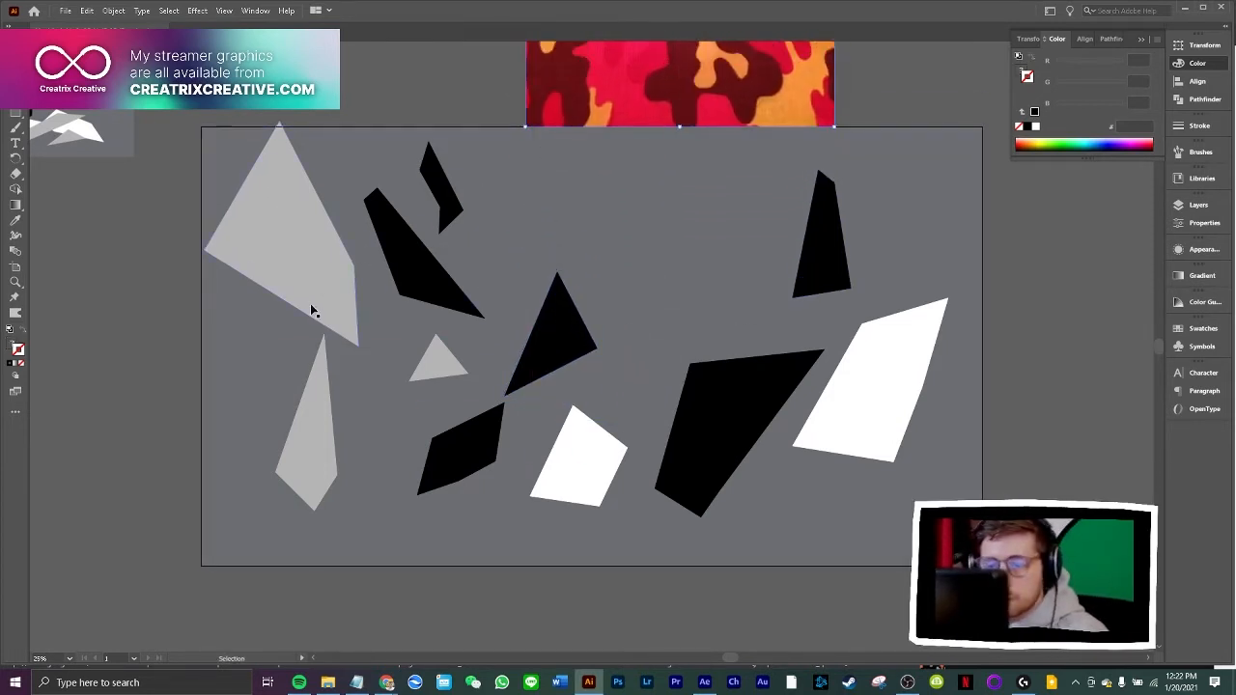
{"action": "left_click_drag", "start_coordinate": [276, 245], "coordinate": [297, 264]}
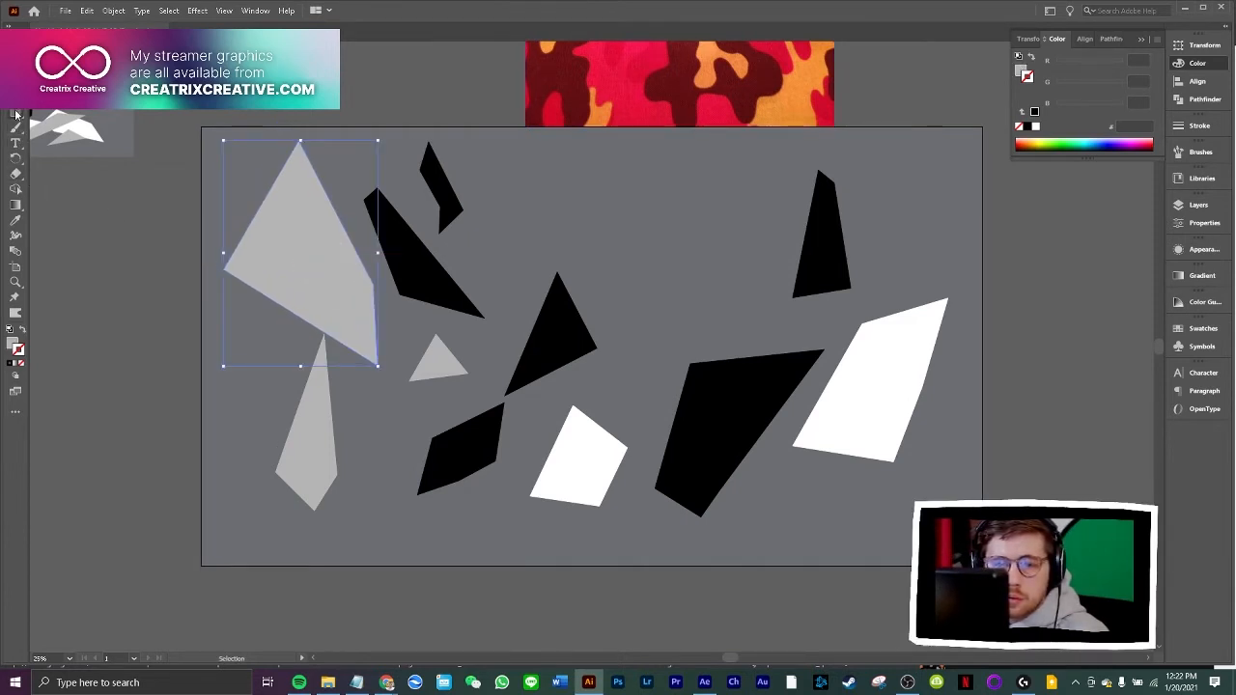
Draw a narrow four-sided light grey shard in the free space above and right of the black triangle
{"action": "left_click", "coordinate": [579, 189]}
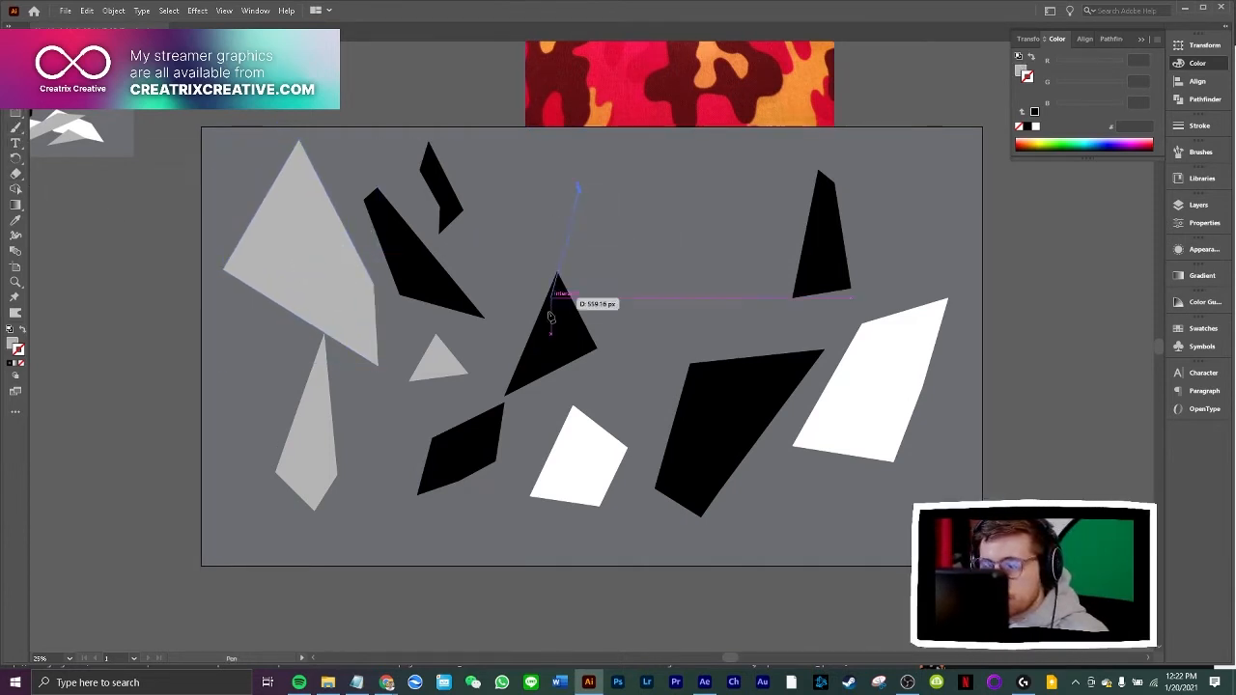
{"action": "left_click", "coordinate": [628, 349]}
{"action": "left_click", "coordinate": [649, 279]}
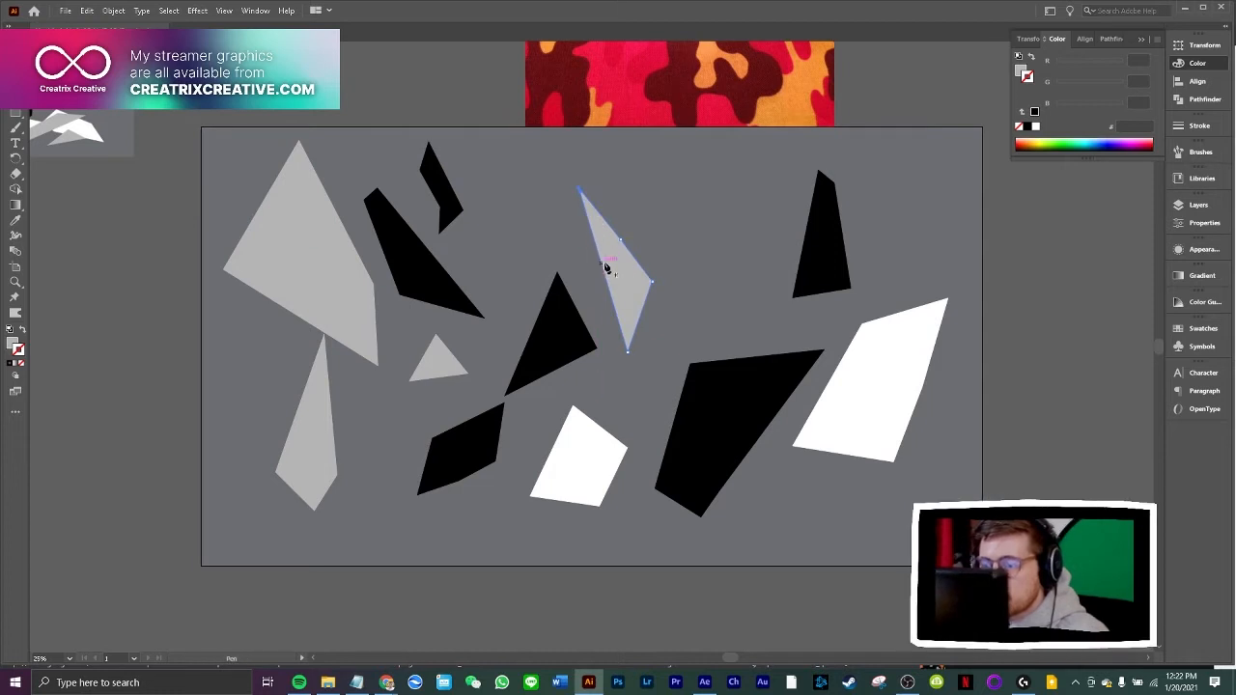
Reshape the narrow light grey shard with the Curvature tool, adding a point on its long inner edge and pulling its upper outer-edge point outward
{"action": "left_click", "coordinate": [603, 271]}
{"action": "left_click_drag", "start_coordinate": [619, 239], "coordinate": [626, 223]}
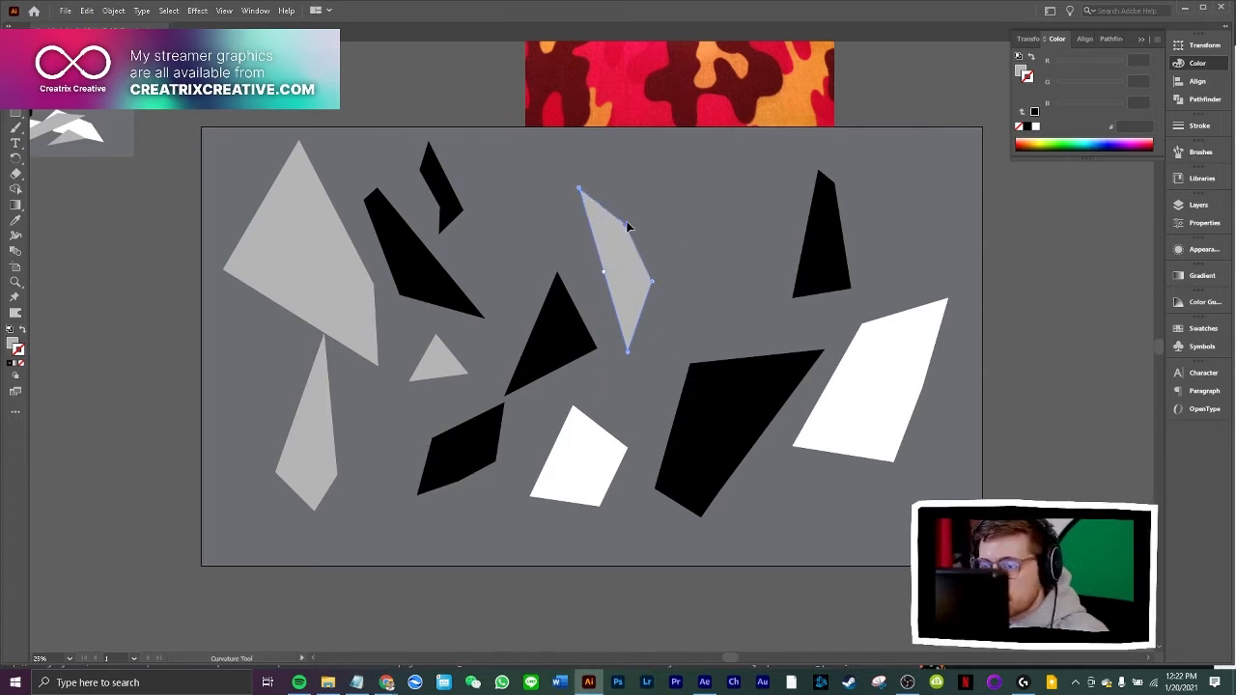
{"action": "key", "text": "v"}
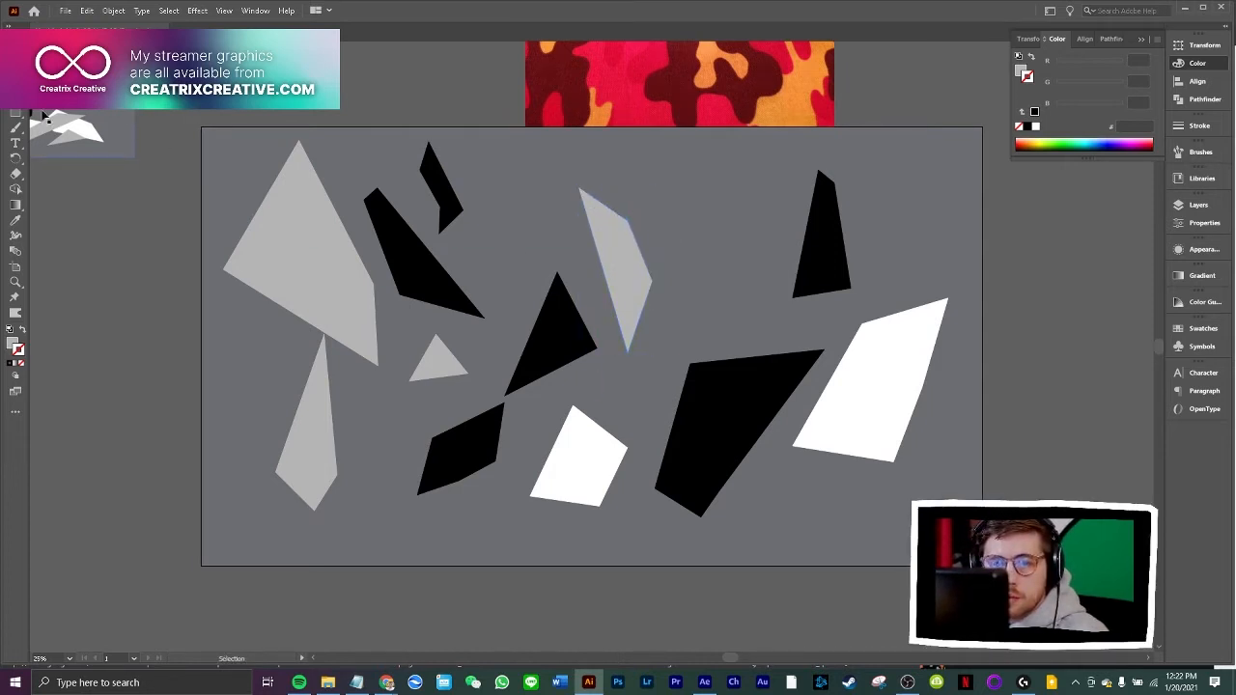
Draw a narrow light grey triangle with the Pen tool in the gap above the large black polygon
{"action": "key", "text": "p"}
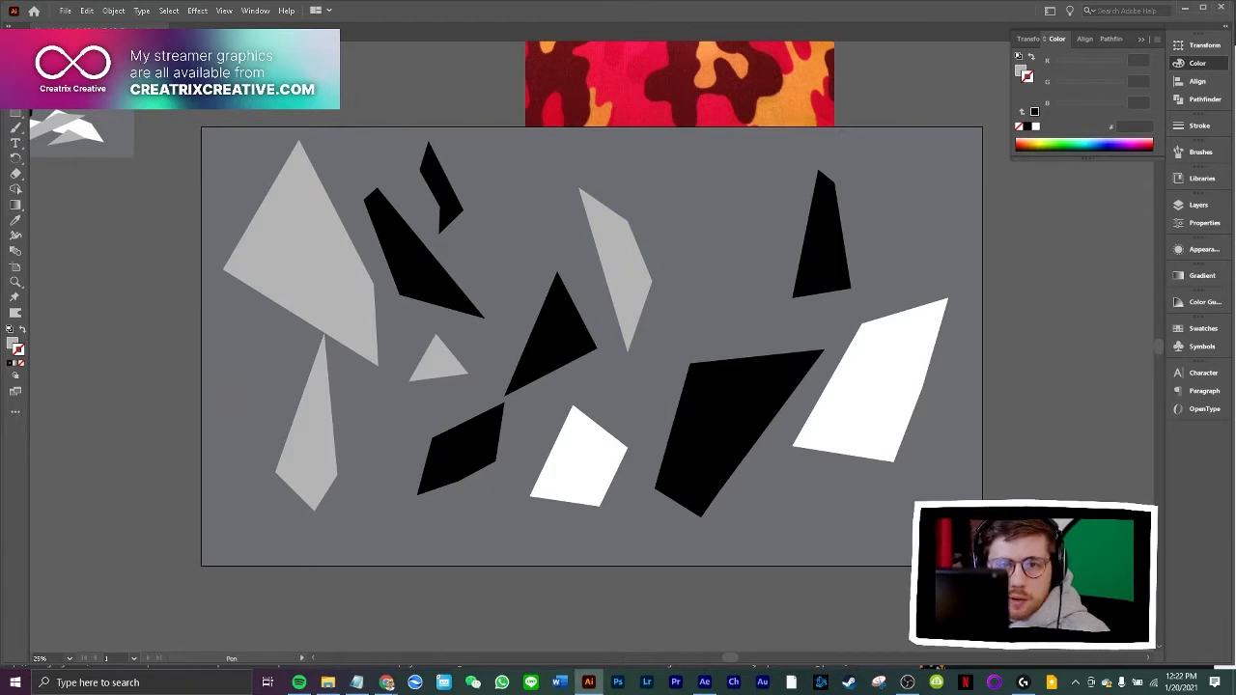
{"action": "key", "text": "v"}
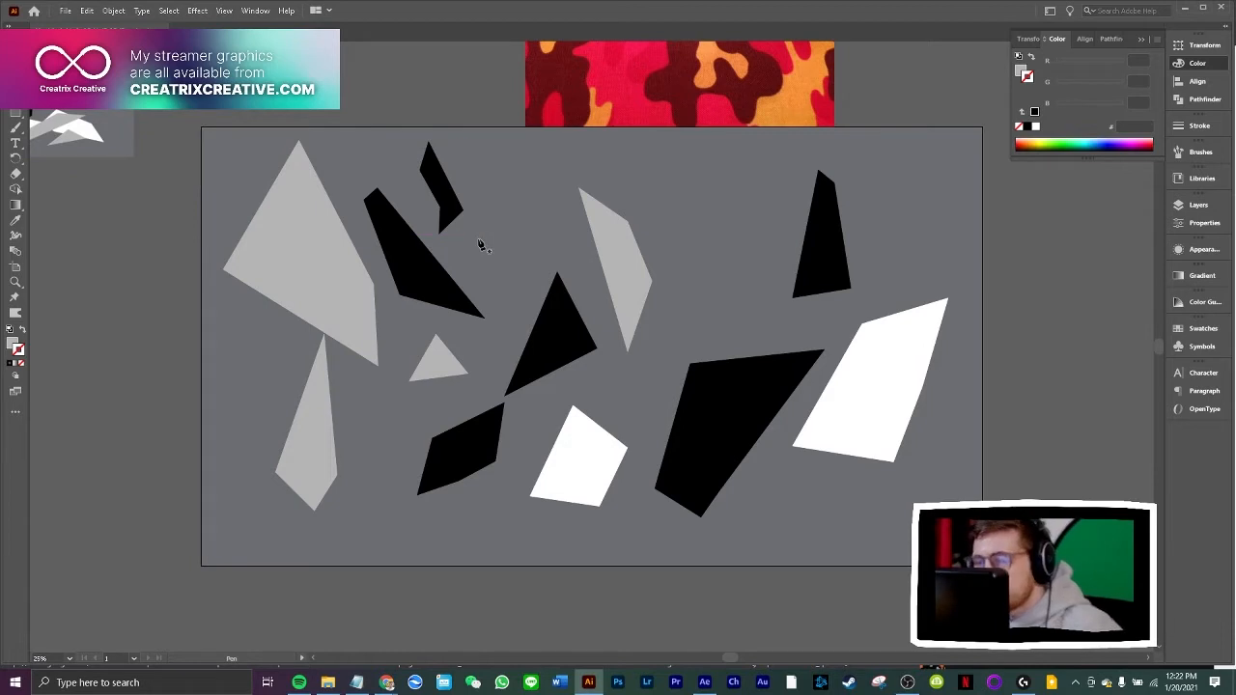
{"action": "left_click", "coordinate": [706, 192]}
{"action": "left_click", "coordinate": [688, 315]}
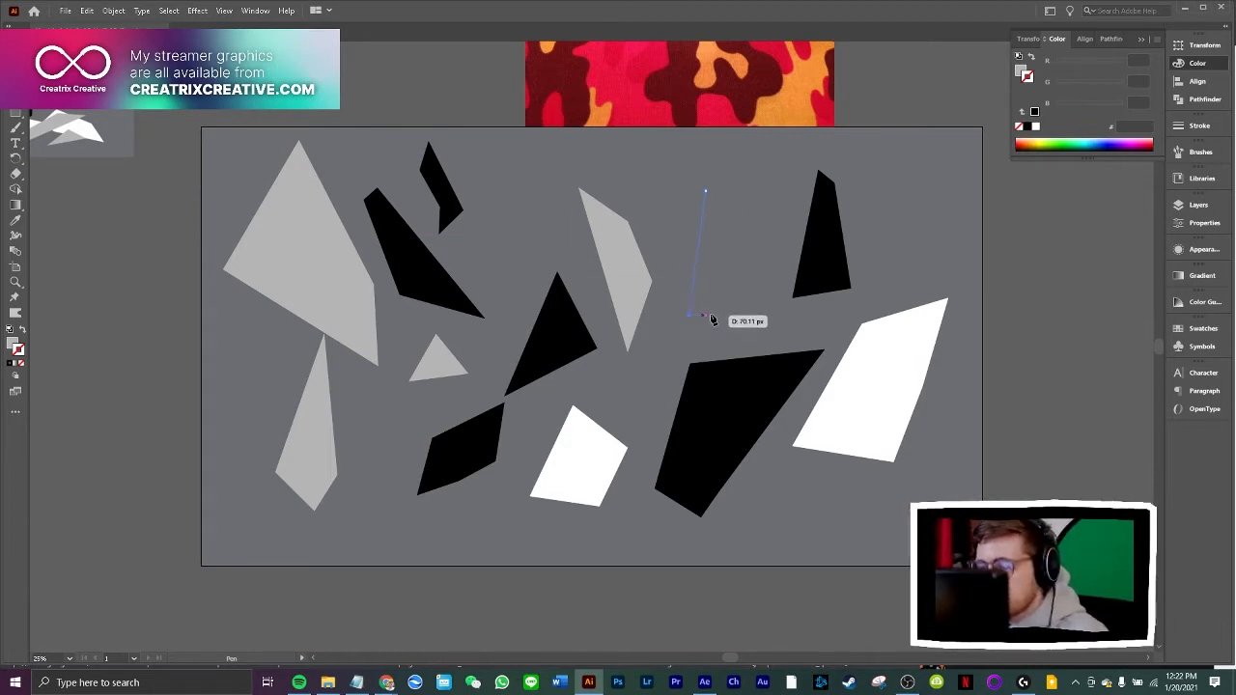
{"action": "left_click", "coordinate": [732, 311]}
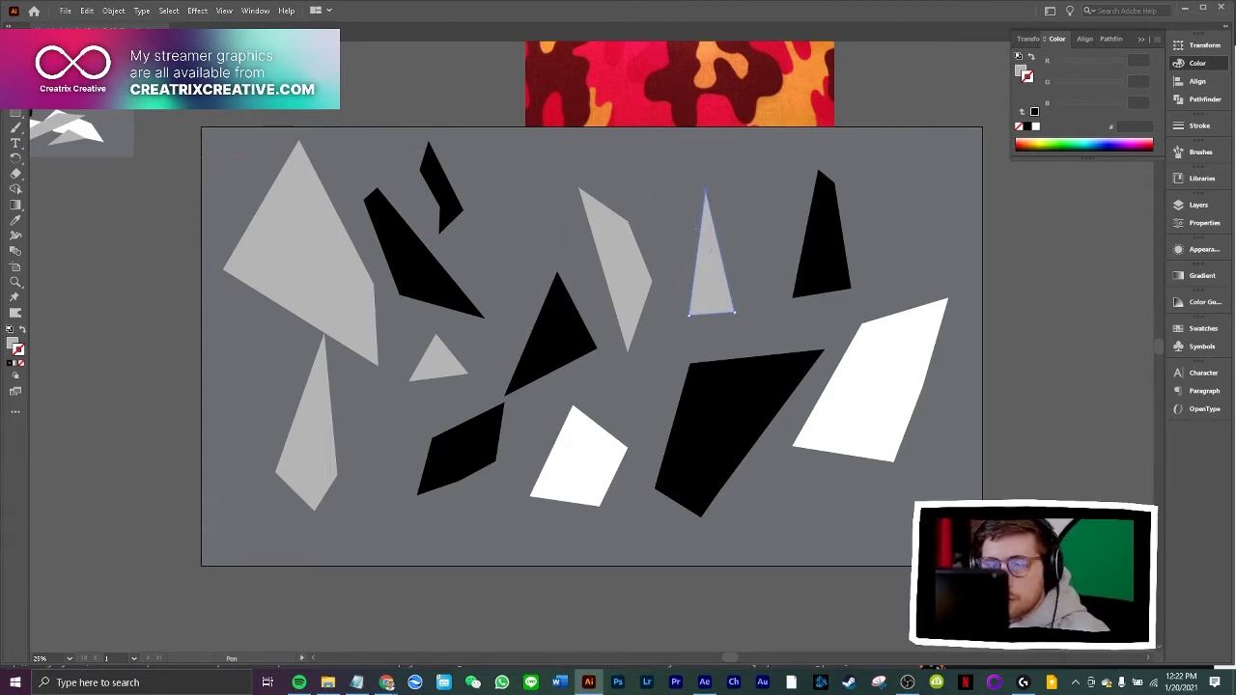
{"action": "key", "text": "v"}
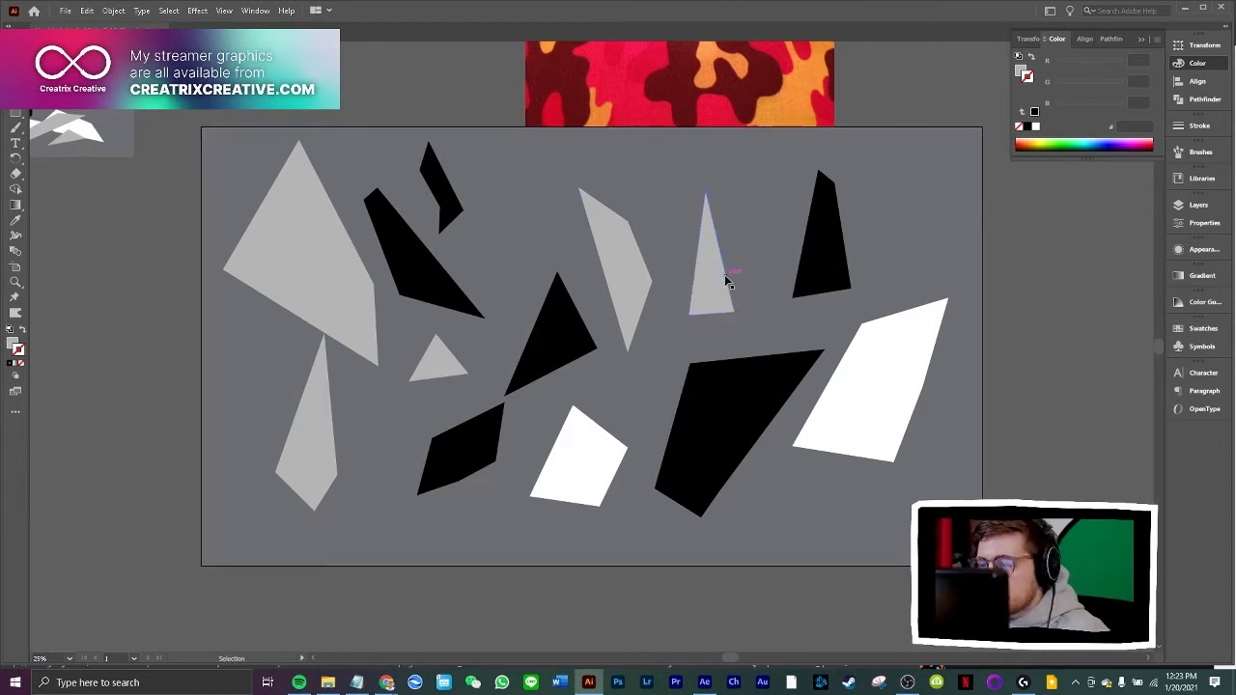
Rotate the narrow grey triangle clockwise to point up and right, place it over the upper-right black shard, and nudge that shard left
{"action": "left_click", "coordinate": [715, 207]}
{"action": "left_click_drag", "start_coordinate": [738, 185], "coordinate": [794, 216]}
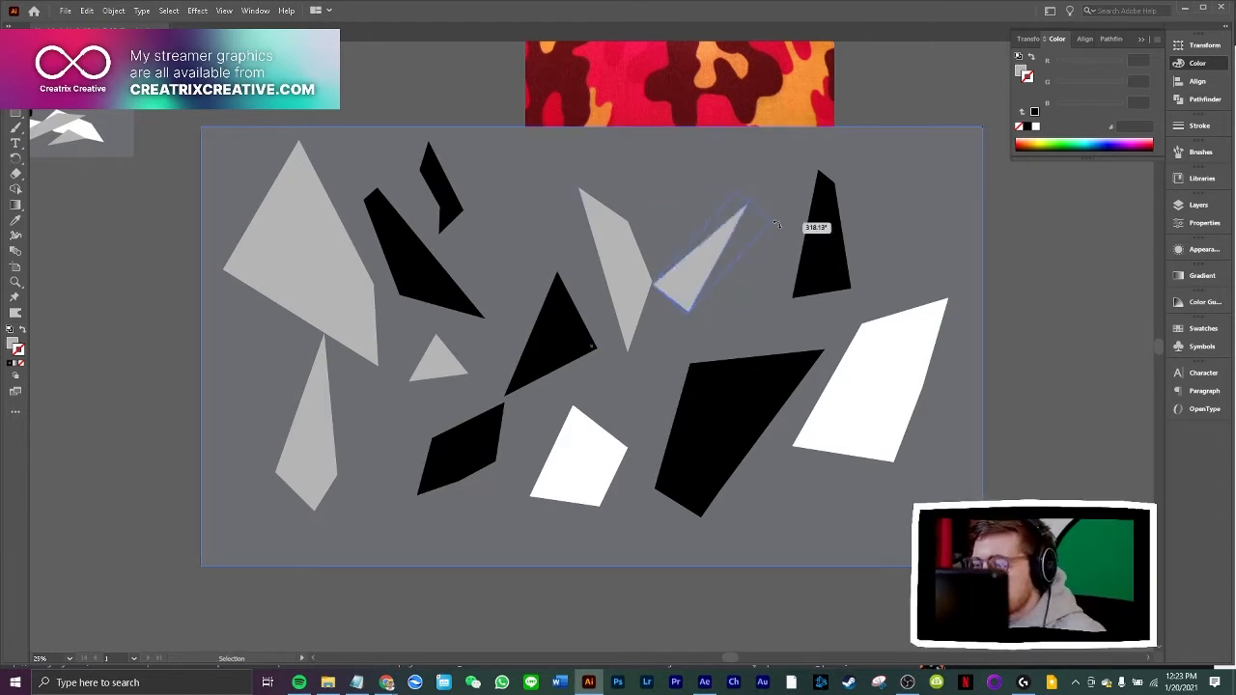
{"action": "left_click_drag", "start_coordinate": [704, 261], "coordinate": [814, 214]}
{"action": "left_click_drag", "start_coordinate": [864, 220], "coordinate": [847, 227]}
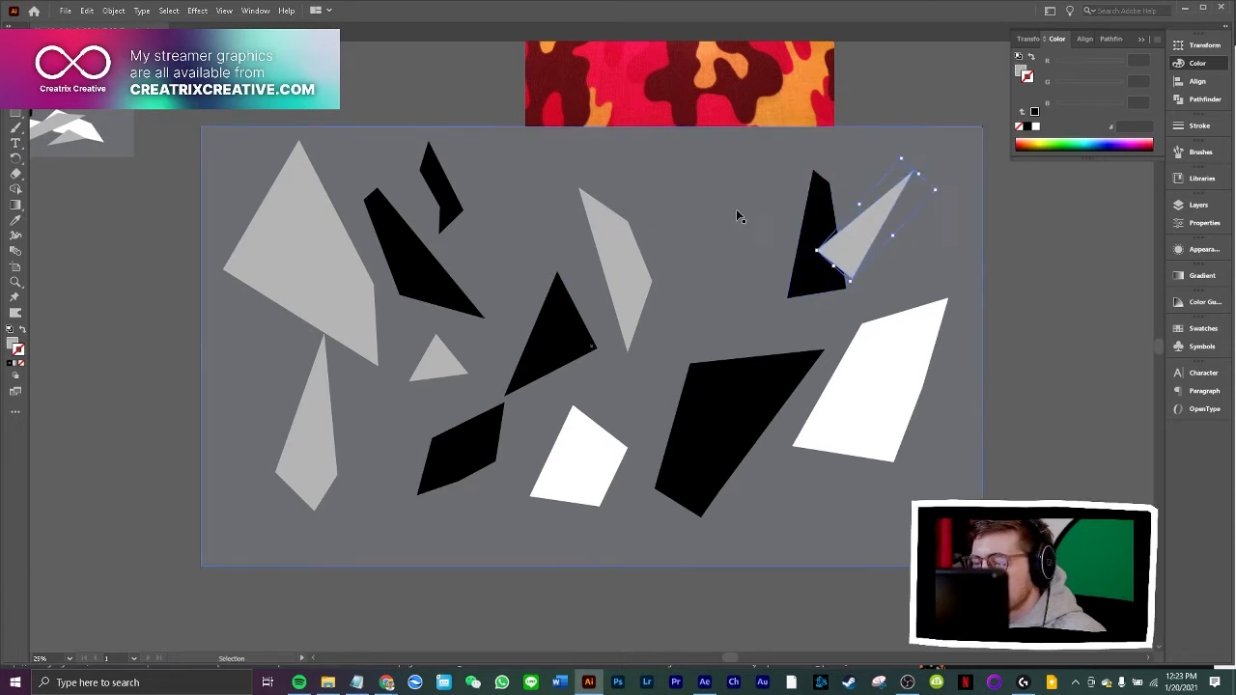
Select the dark grey background rectangle covering the artboard and lock it
{"action": "left_click", "coordinate": [732, 210]}
{"action": "key", "text": "p"}
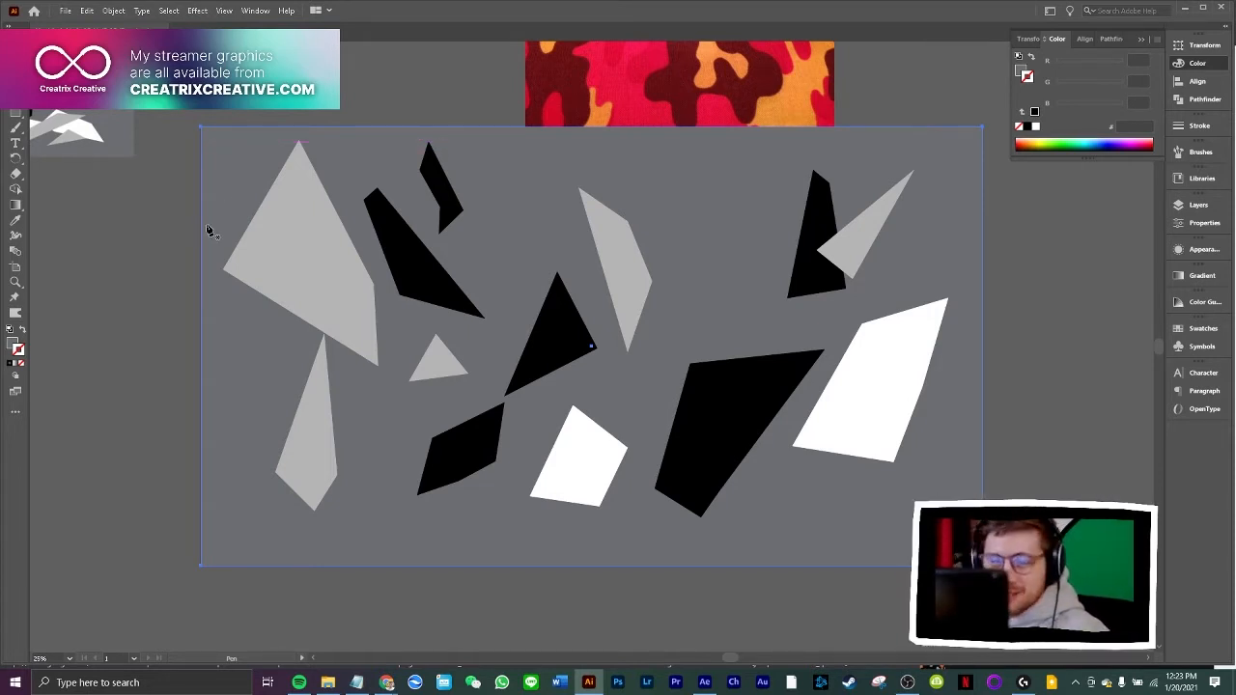
{"action": "key", "text": "ctrl+2"}
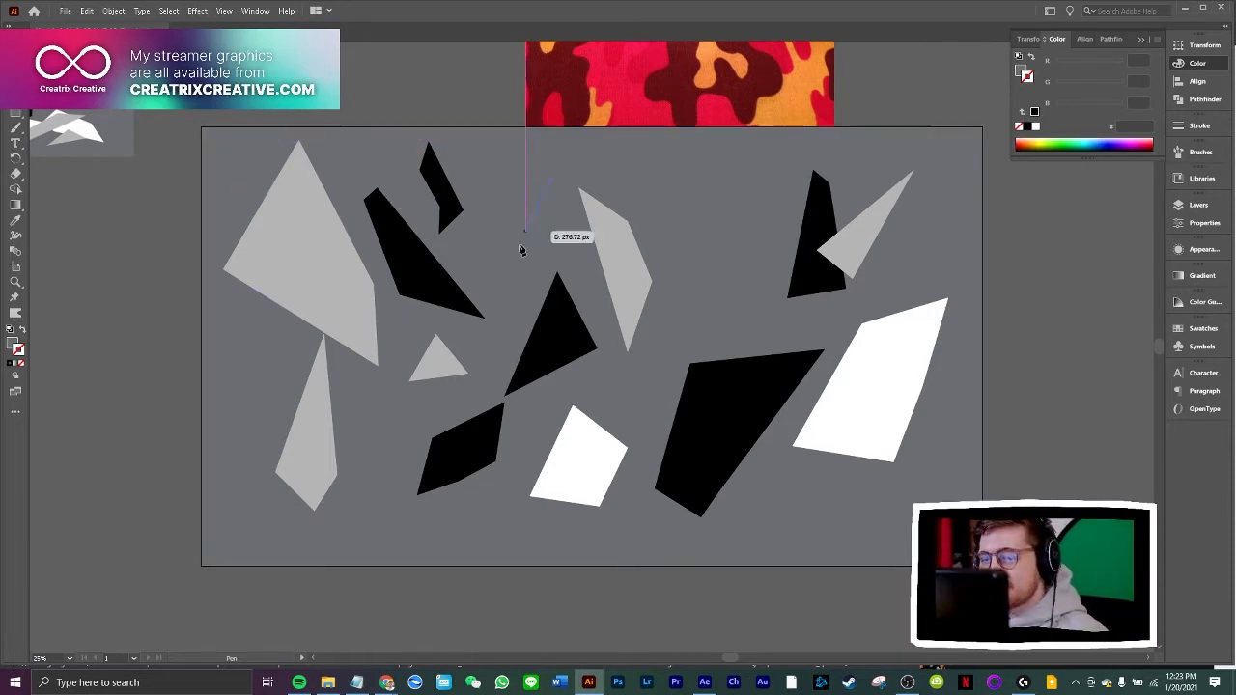
Draw a tall triangle partly over the central black triangle and fill it with white sampled from the small white shape
{"action": "left_click", "coordinate": [570, 355]}
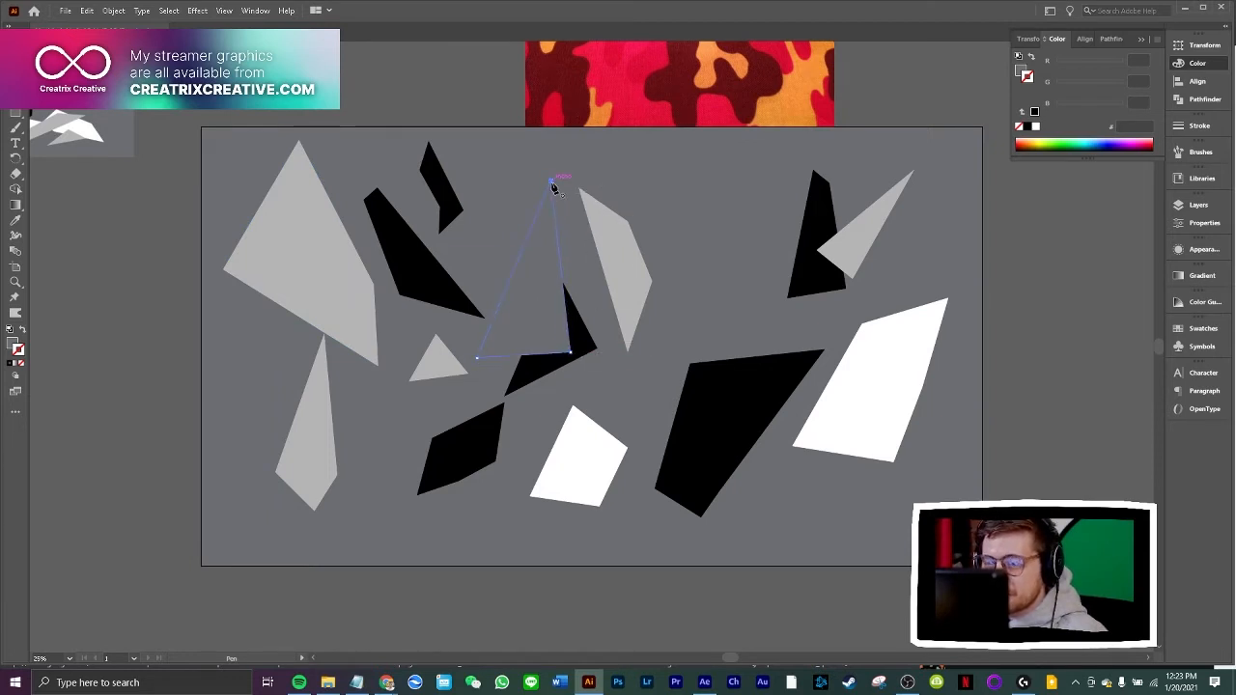
{"action": "key", "text": "v"}
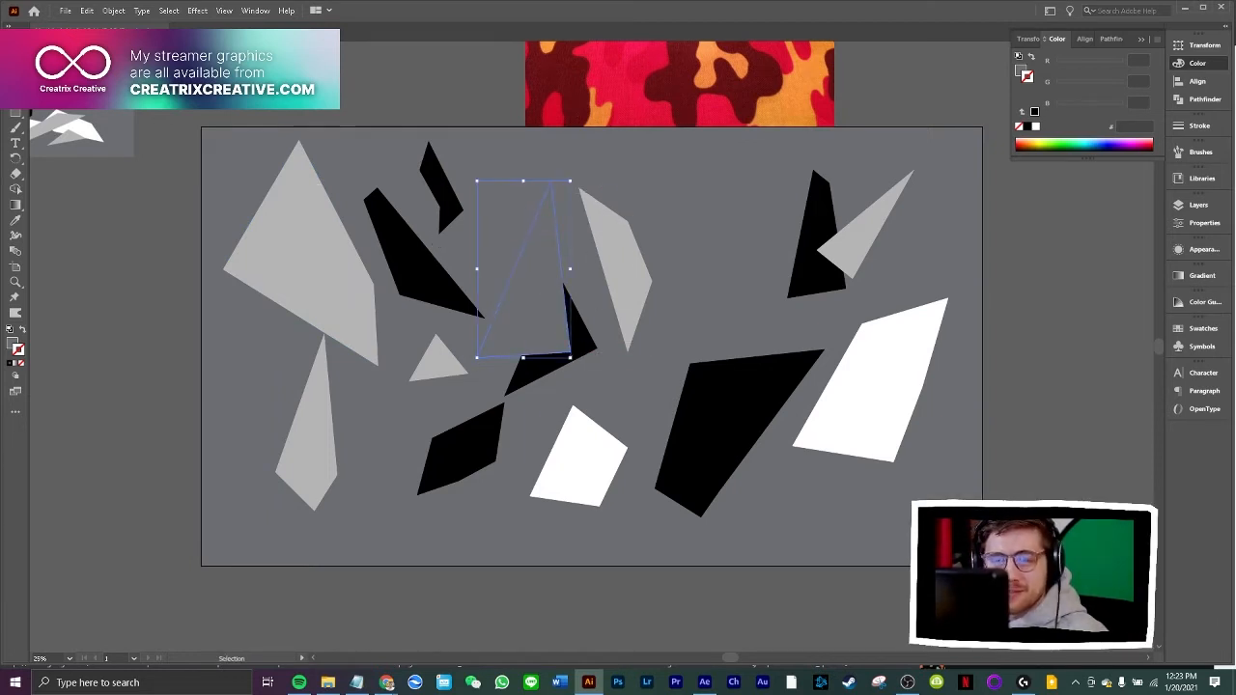
{"action": "left_click", "coordinate": [17, 219]}
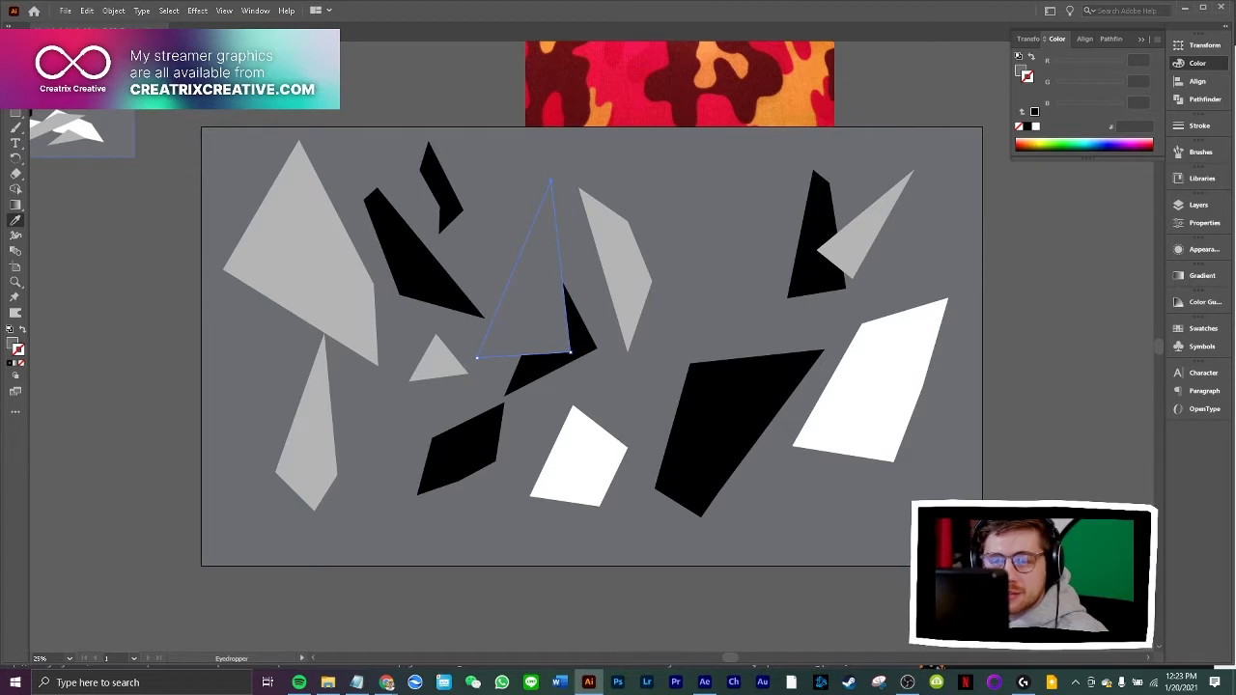
{"action": "left_click", "coordinate": [578, 457]}
Move the tall white triangle slightly up and left so it overlaps the tip of the long black shard
{"action": "key", "text": "v"}
{"action": "left_click_drag", "start_coordinate": [537, 287], "coordinate": [514, 263]}
{"action": "left_click", "coordinate": [121, 287]}
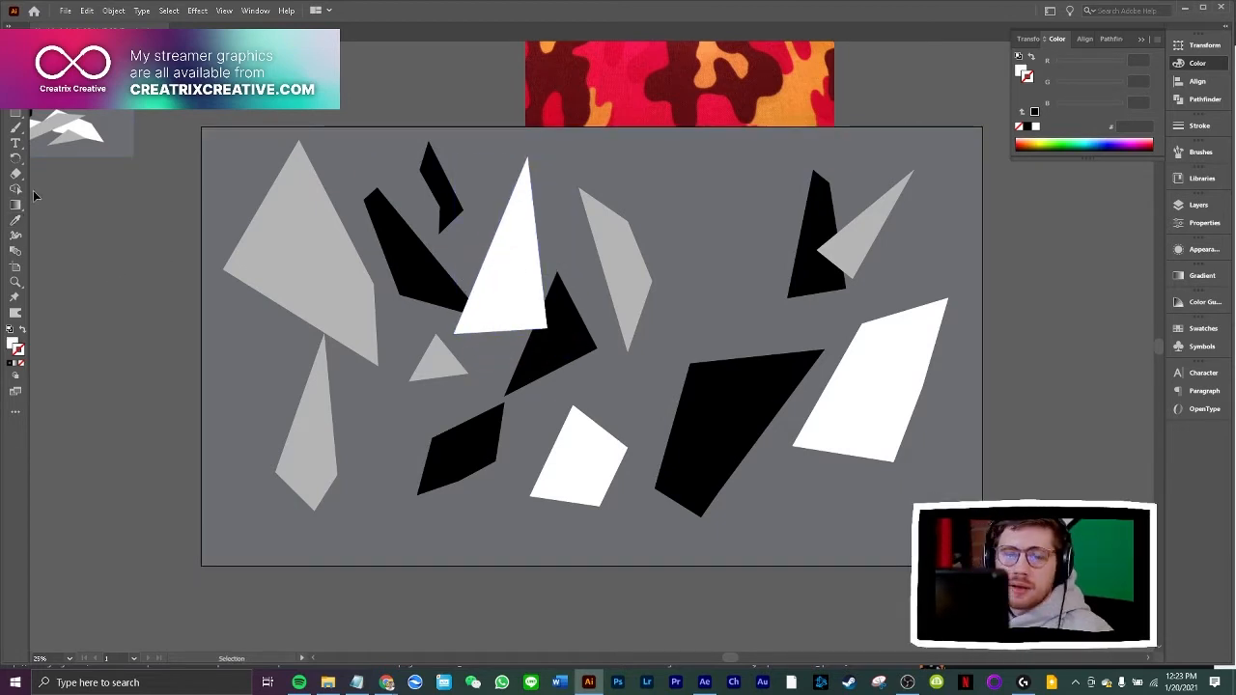
Draw a four-sided white shard over the lower grey shard and move it up and left to overlap the large grey polygon's lower edge
{"action": "key", "text": "p"}
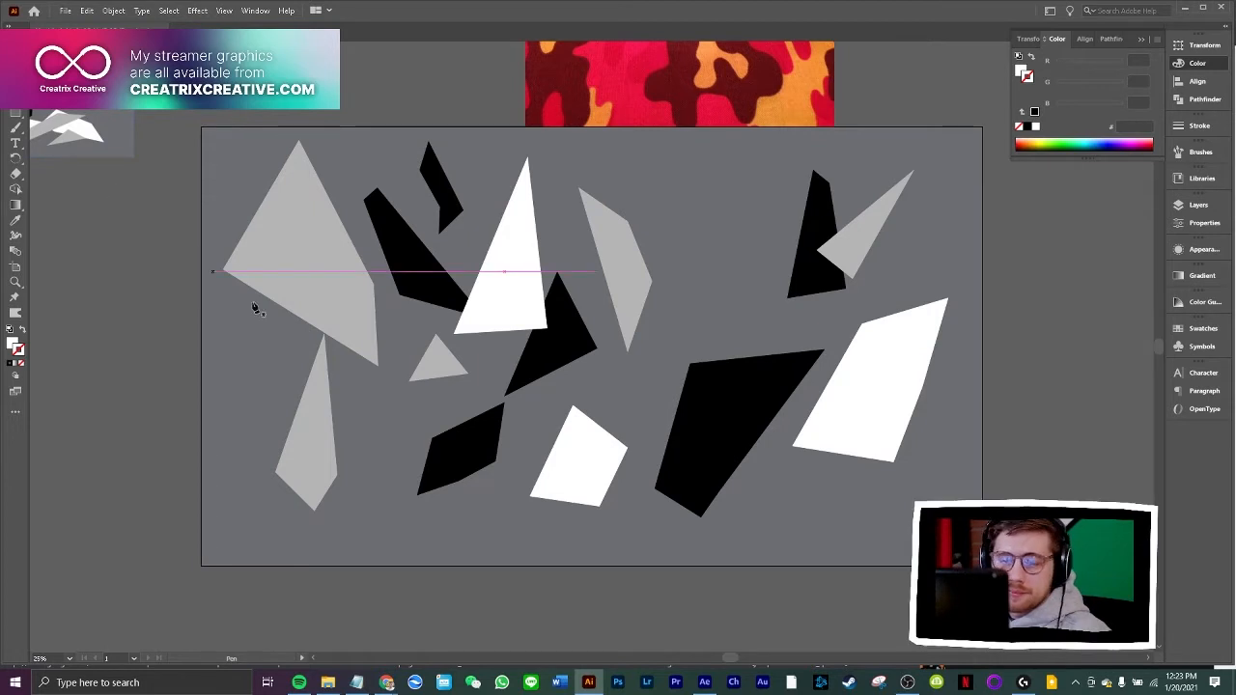
{"action": "left_click", "coordinate": [324, 342]}
{"action": "left_click", "coordinate": [361, 422]}
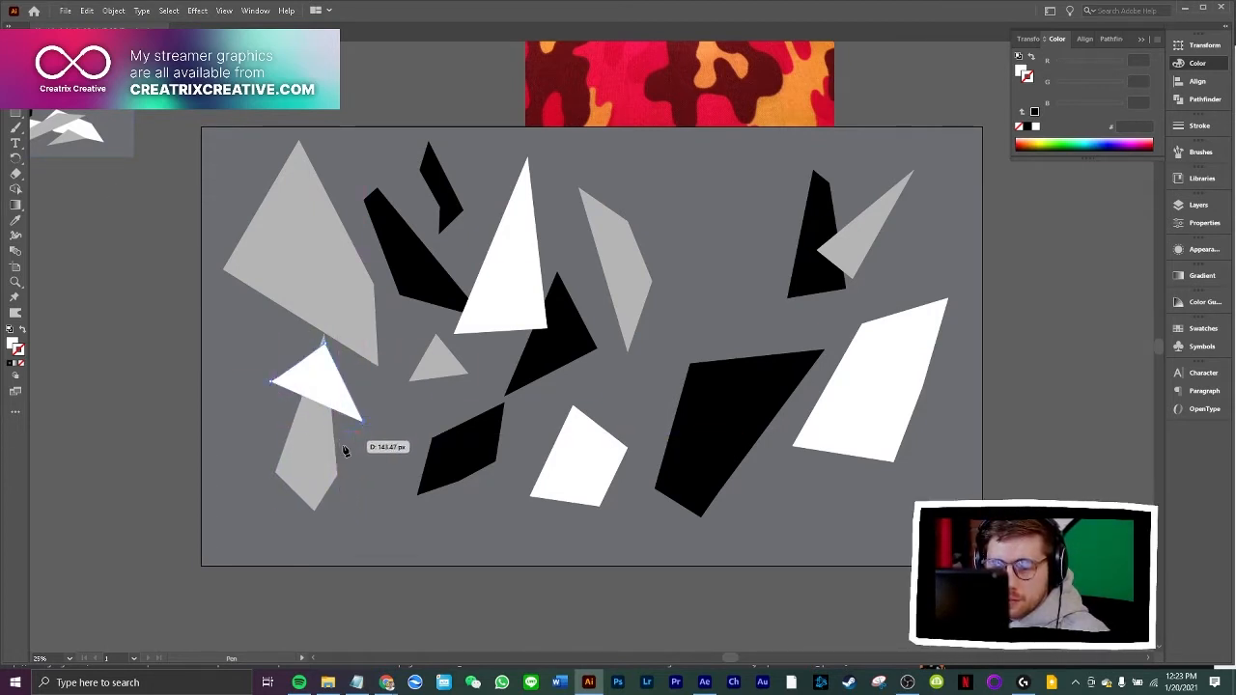
{"action": "left_click", "coordinate": [369, 480]}
{"action": "left_click", "coordinate": [273, 381]}
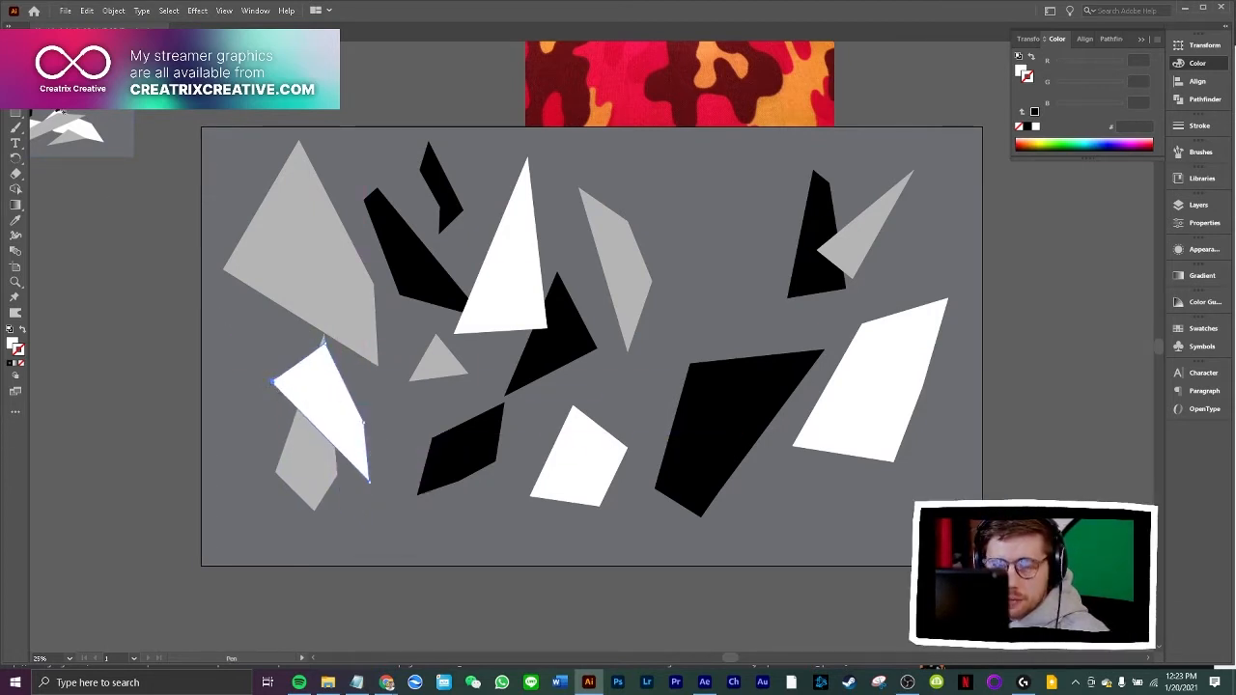
{"action": "key", "text": "v"}
{"action": "left_click_drag", "start_coordinate": [311, 408], "coordinate": [266, 353]}
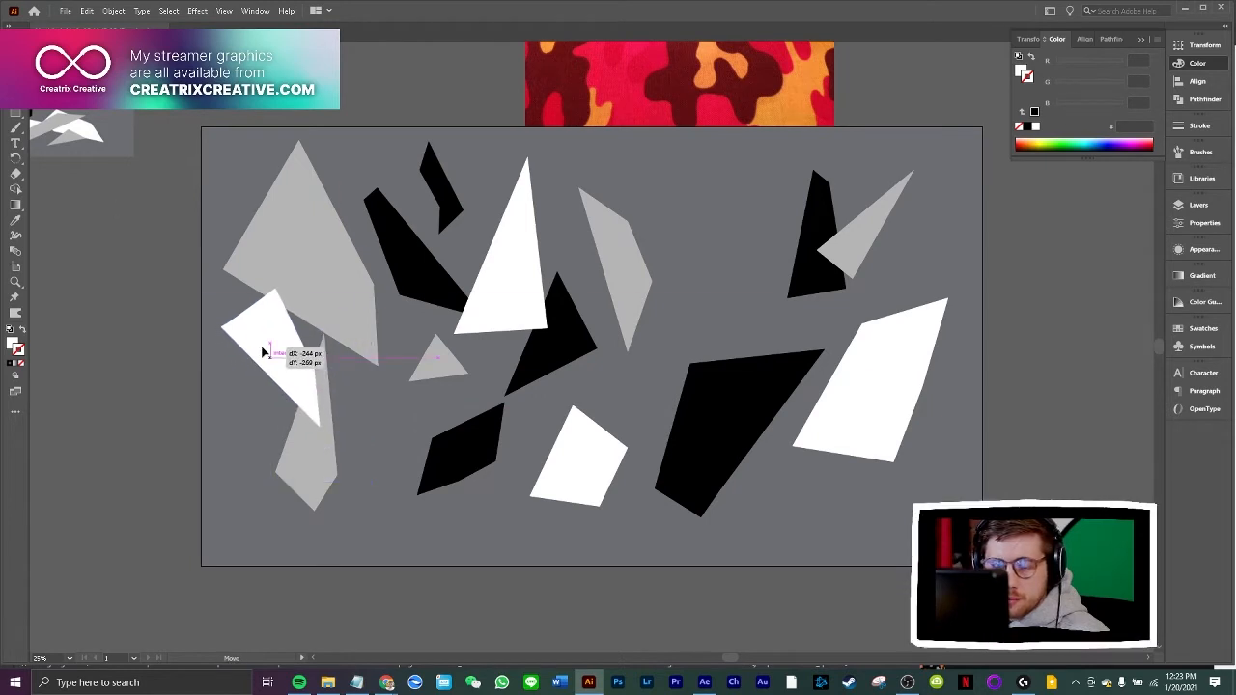
{"action": "left_click", "coordinate": [159, 345]}
Draw a tall, thin white triangle above the large black polygon and move it down and left to overlap that polygon's upper corner
{"action": "key", "text": "p"}
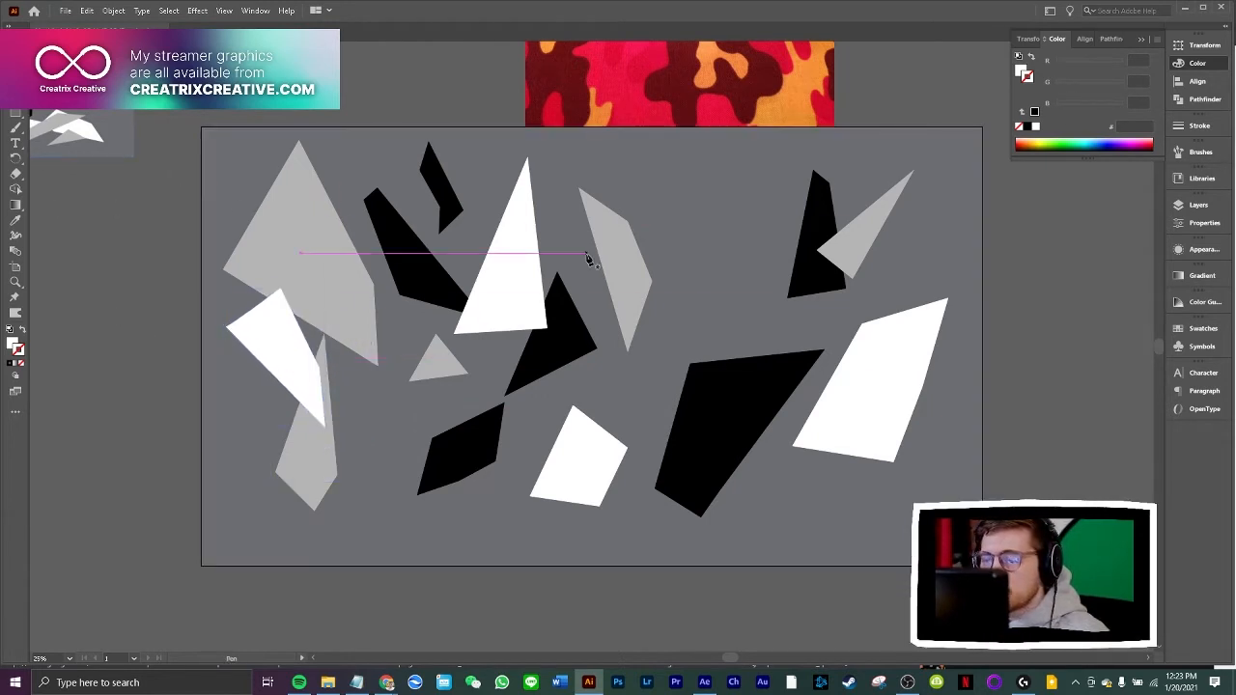
{"action": "left_click", "coordinate": [727, 154]}
{"action": "left_click", "coordinate": [707, 355]}
{"action": "left_click", "coordinate": [655, 369]}
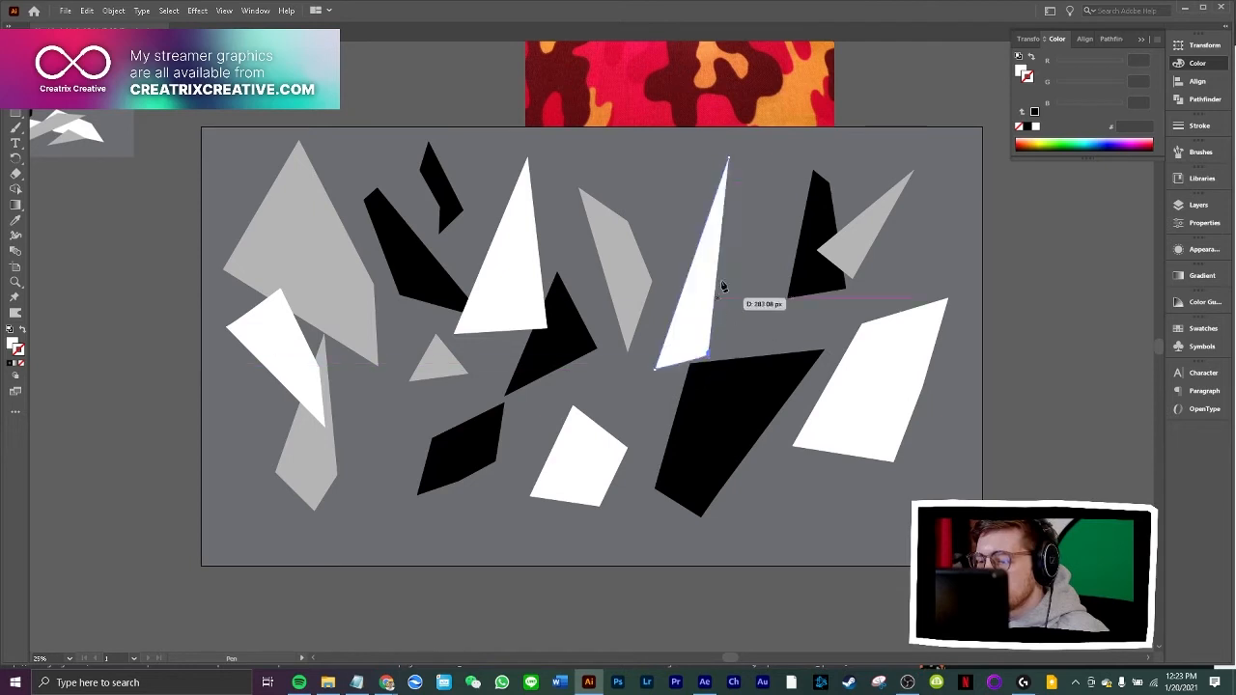
{"action": "left_click", "coordinate": [727, 154]}
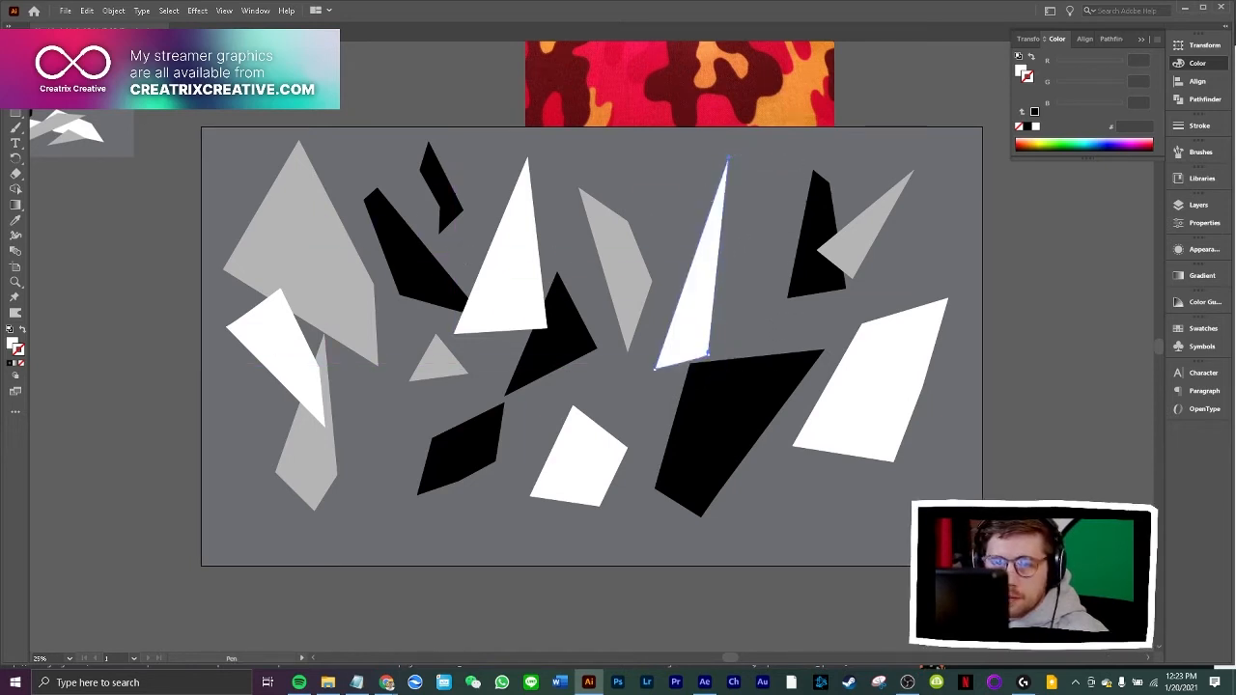
{"action": "key", "text": "v"}
{"action": "left_click_drag", "start_coordinate": [682, 344], "coordinate": [646, 403]}
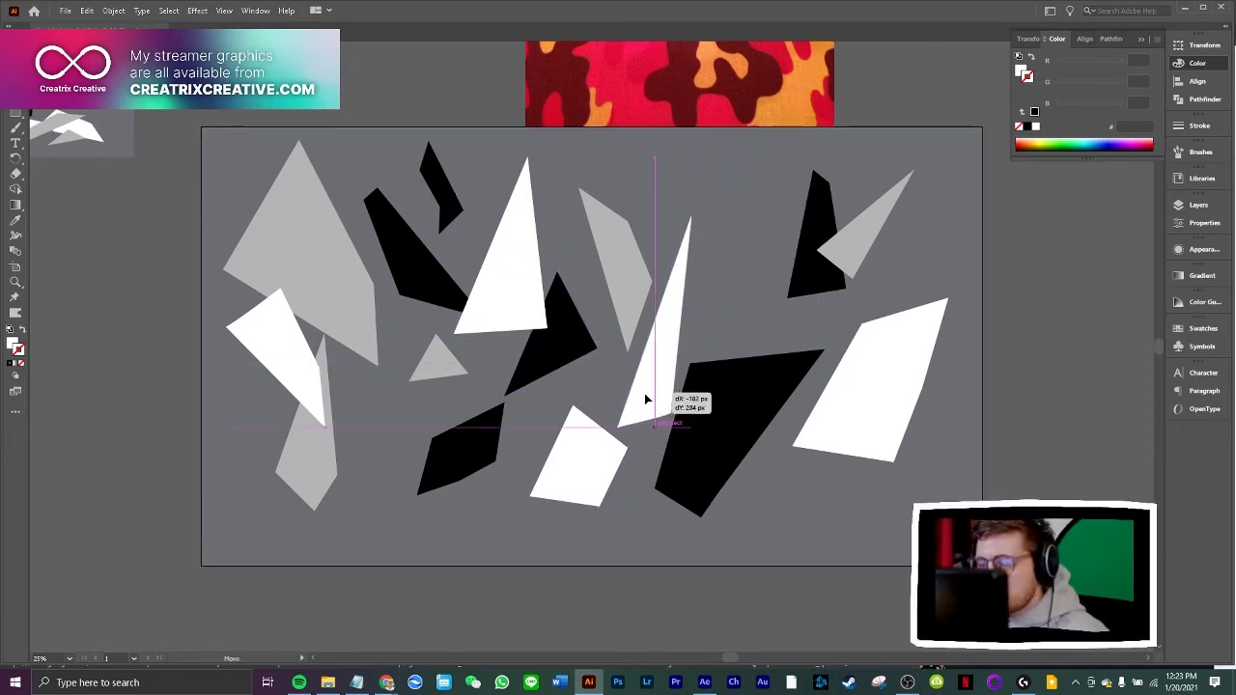
{"action": "left_click", "coordinate": [80, 261]}
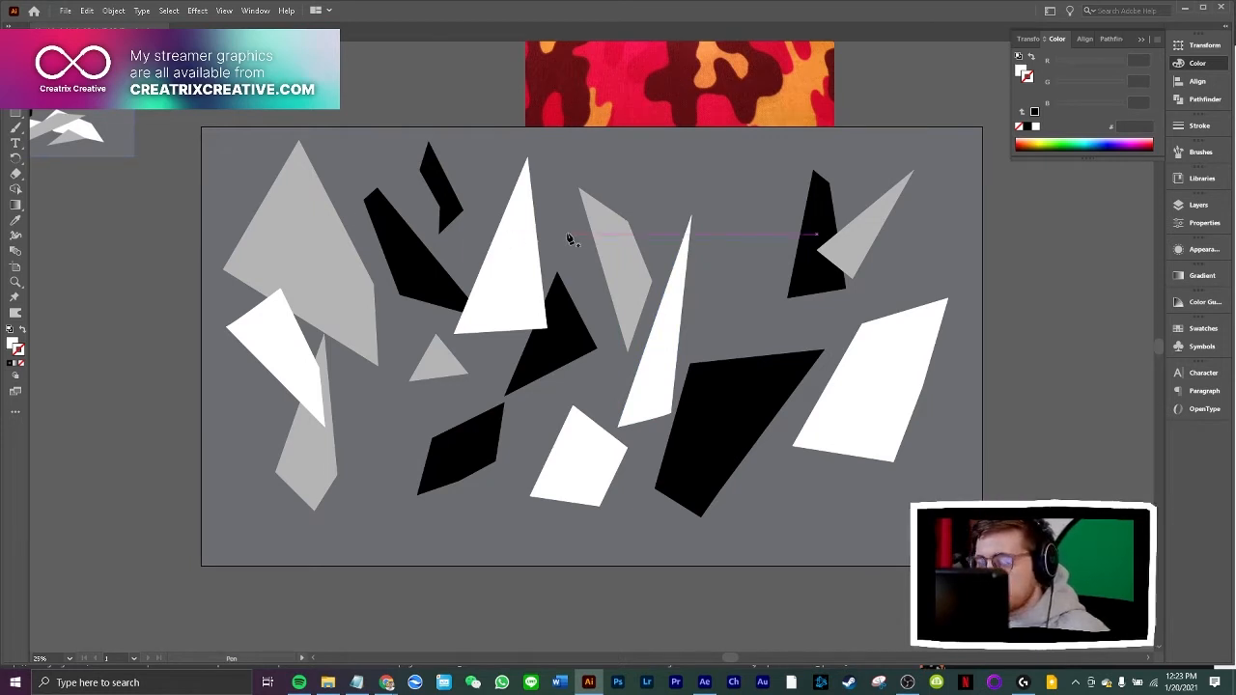
Draw a five-sided white shape with a notched upper end near the artboard's top edge and move it left across the tall white triangle
{"action": "left_click", "coordinate": [749, 156]}
{"action": "left_click", "coordinate": [596, 228]}
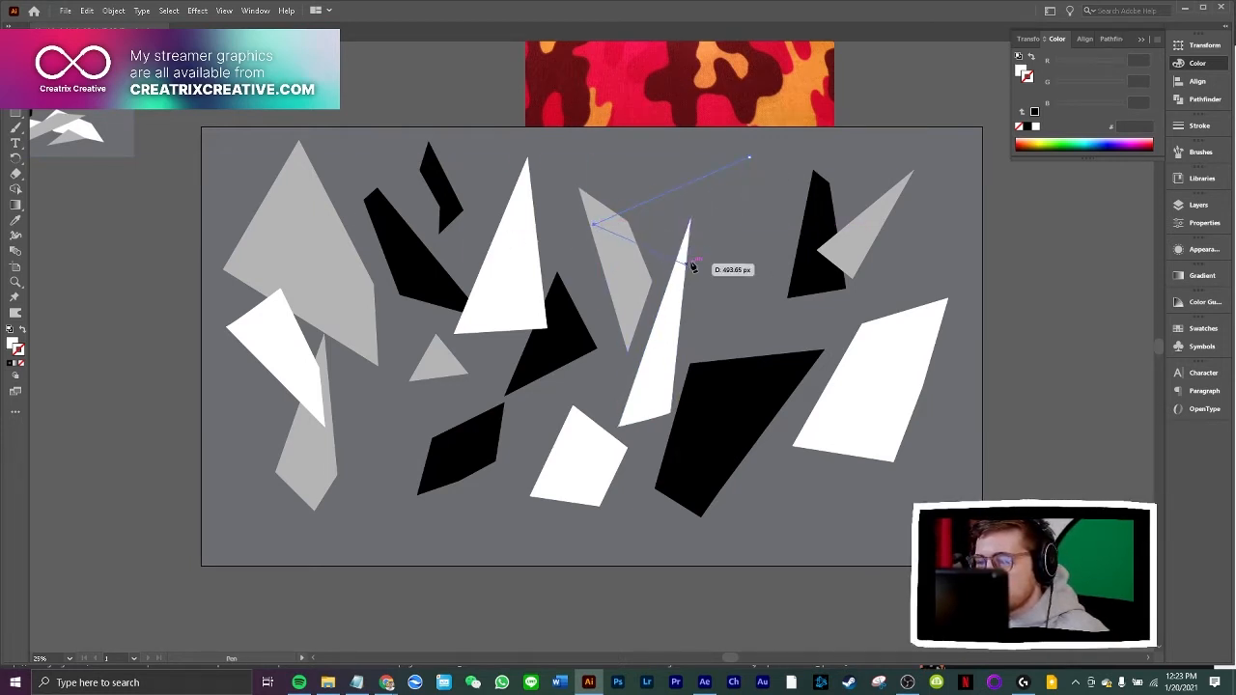
{"action": "left_click", "coordinate": [728, 231]}
{"action": "left_click", "coordinate": [779, 149]}
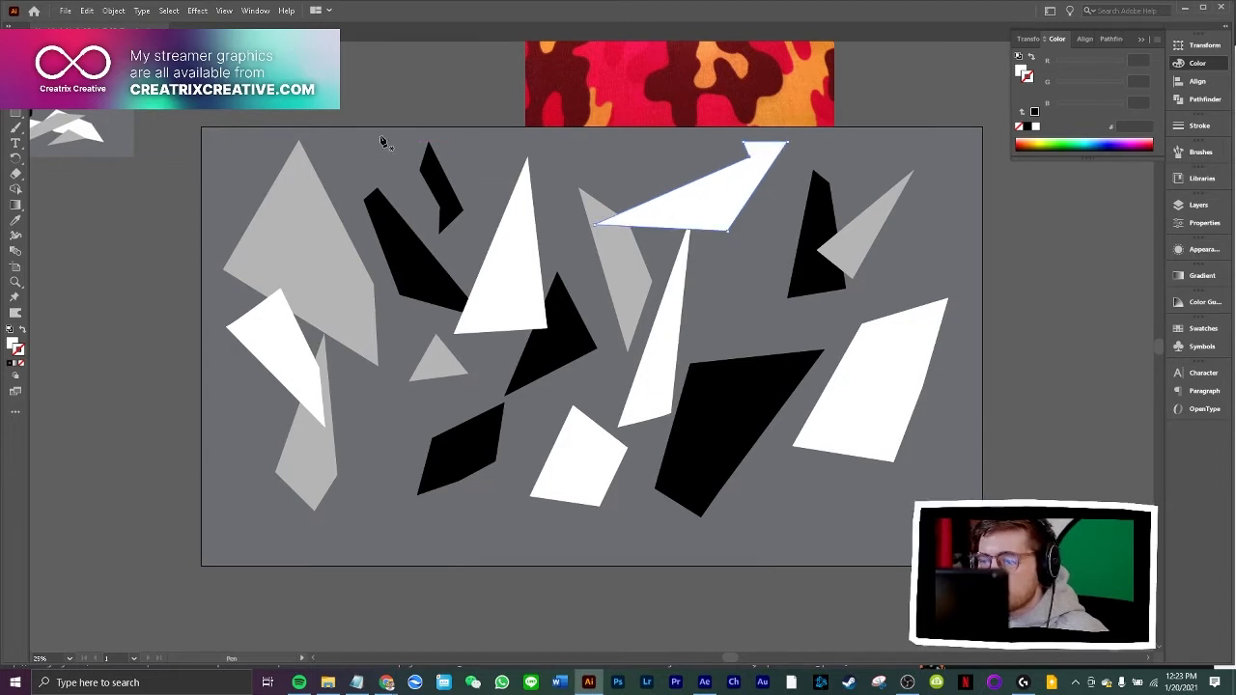
{"action": "left_click_drag", "start_coordinate": [666, 225], "coordinate": [517, 226]}
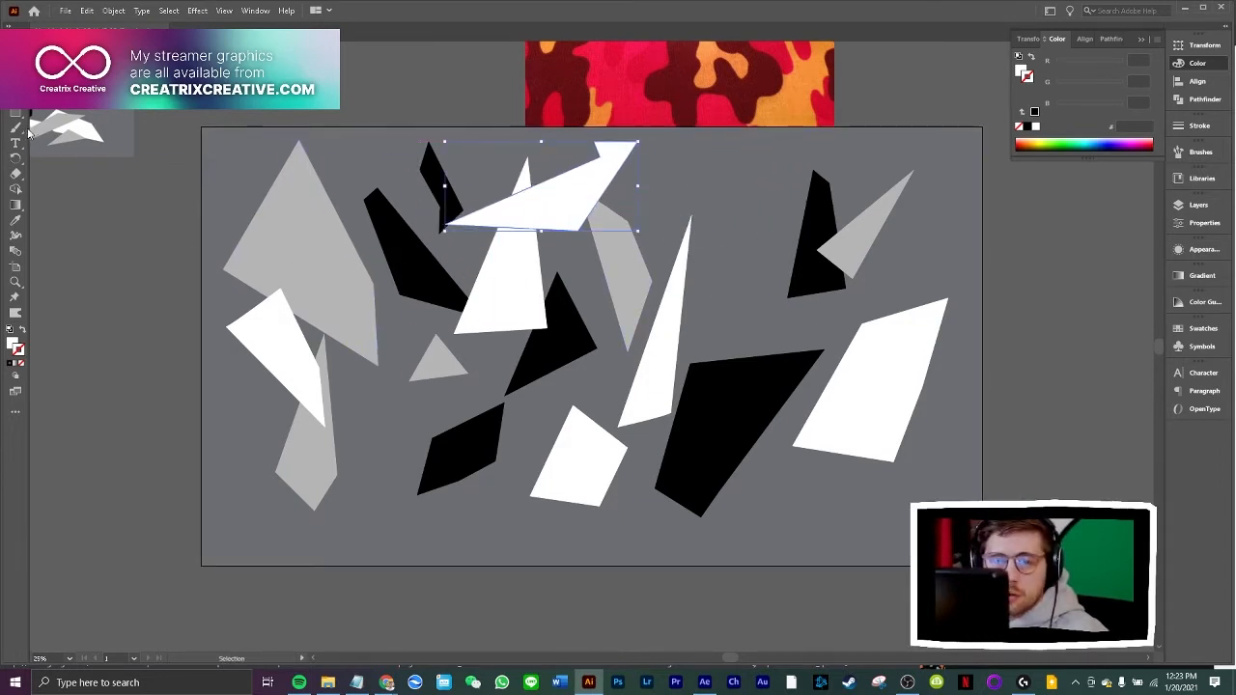
Fill the notched white shape with light grey sampled from the reference shapes beside the artboard
{"action": "left_click", "coordinate": [16, 221]}
{"action": "left_click", "coordinate": [66, 123]}
{"action": "key", "text": "v"}
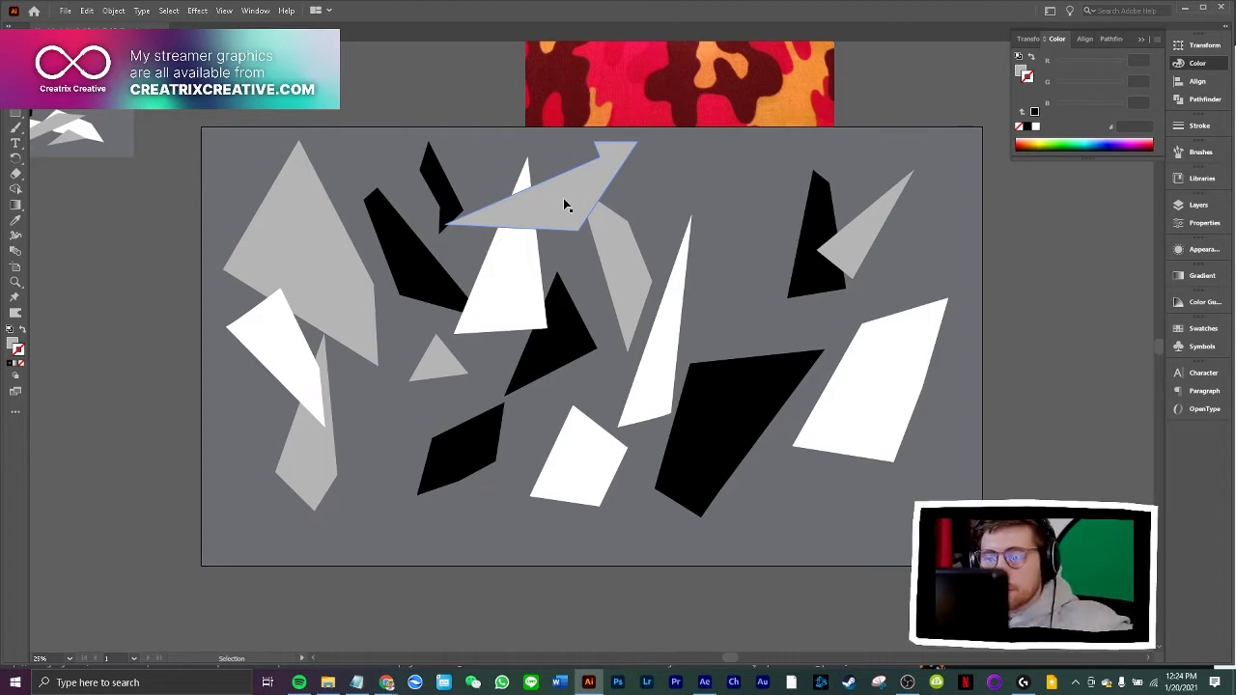
Spread out the overlapping shapes: lower black polygon and central black triangle down-left, tall white triangle left, and long black shard up-left
{"action": "left_click_drag", "start_coordinate": [490, 435], "coordinate": [448, 448]}
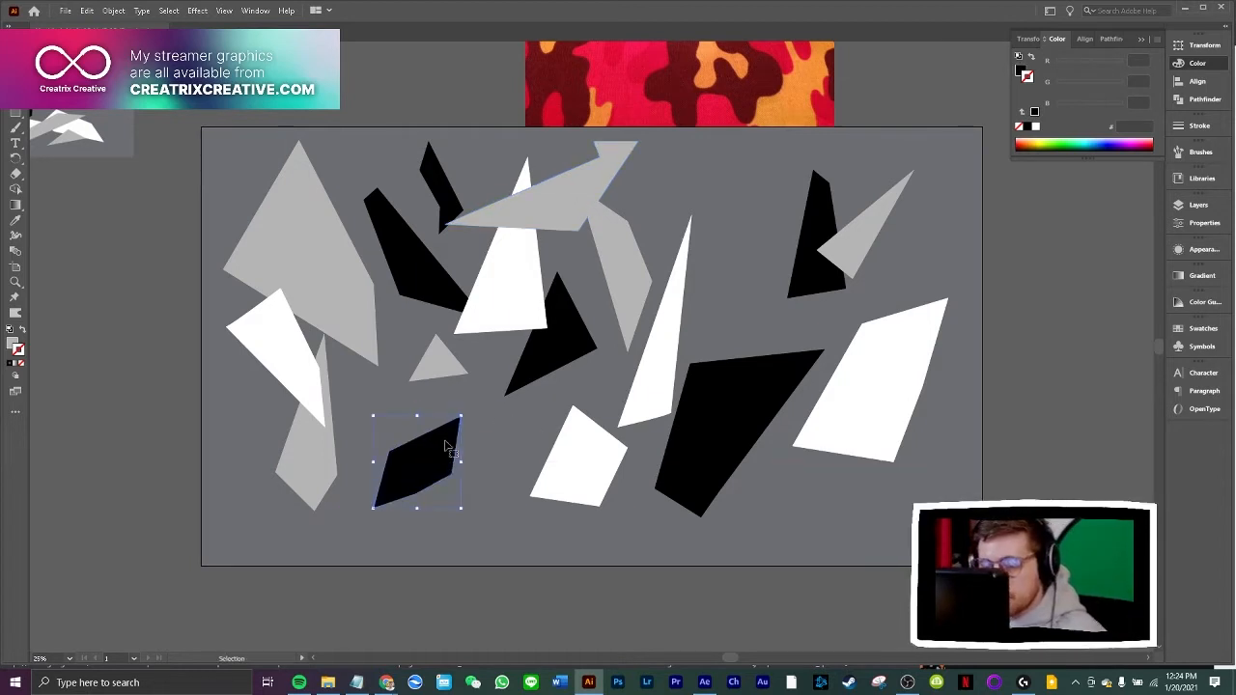
{"action": "left_click_drag", "start_coordinate": [556, 348], "coordinate": [523, 381]}
{"action": "left_click_drag", "start_coordinate": [523, 275], "coordinate": [502, 279]}
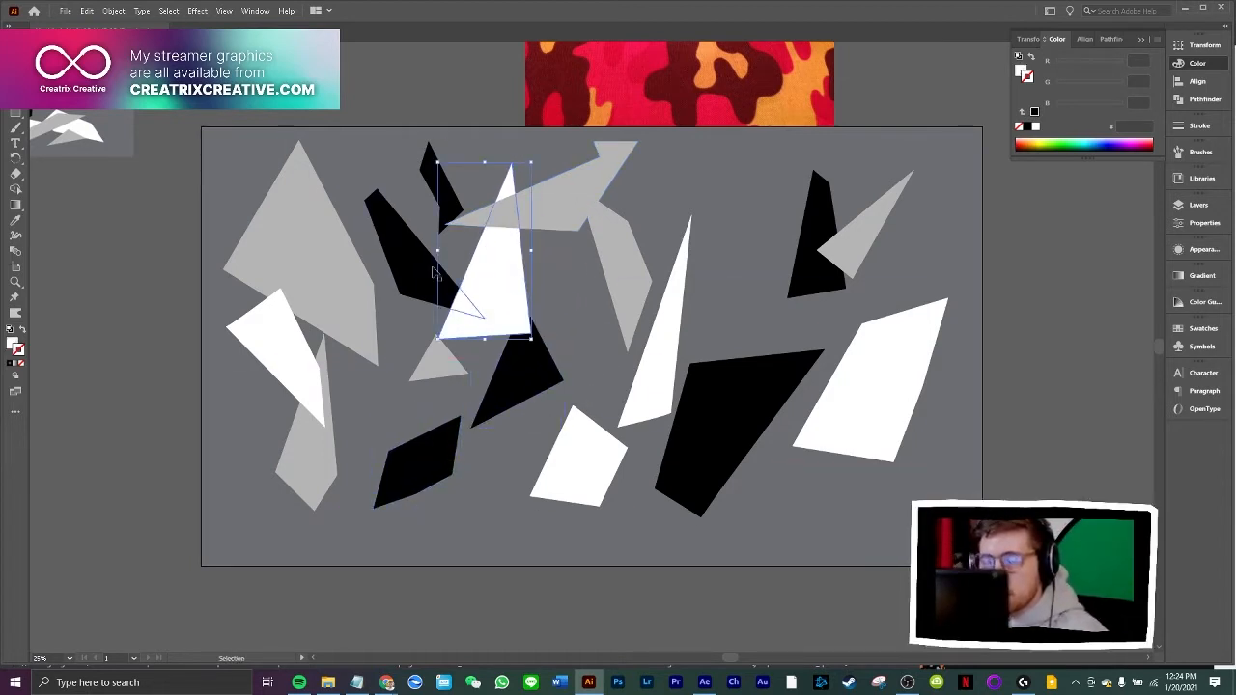
{"action": "left_click_drag", "start_coordinate": [428, 271], "coordinate": [400, 246]}
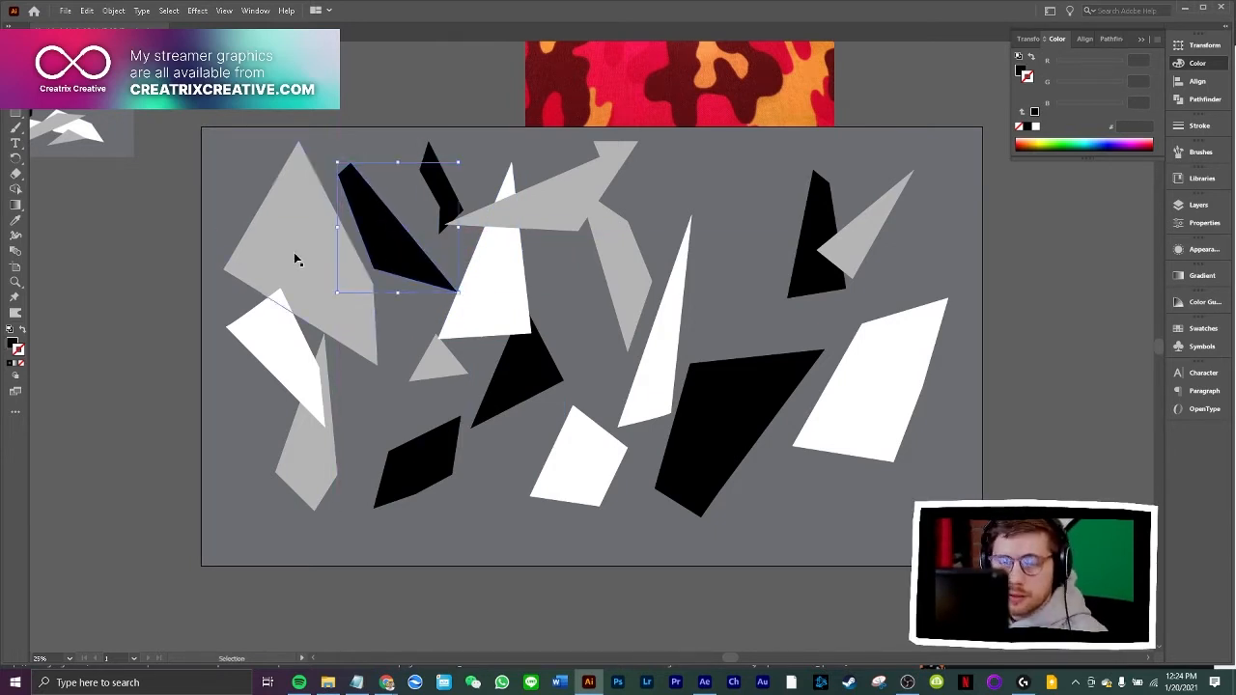
Draw a four-sided black shard tapering downward beside the thin white triangle and move it to the artboard's upper-right corner
{"action": "left_click", "coordinate": [701, 166]}
{"action": "left_click", "coordinate": [728, 288]}
{"action": "left_click", "coordinate": [756, 206]}
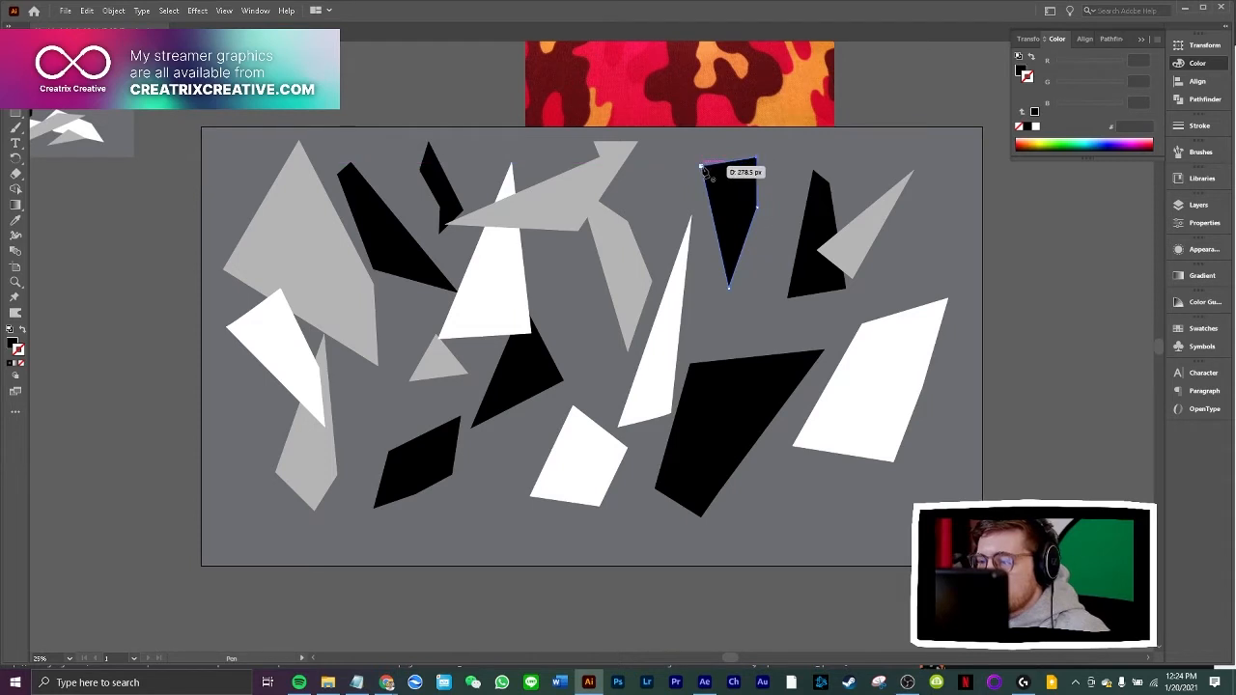
{"action": "key", "text": "v"}
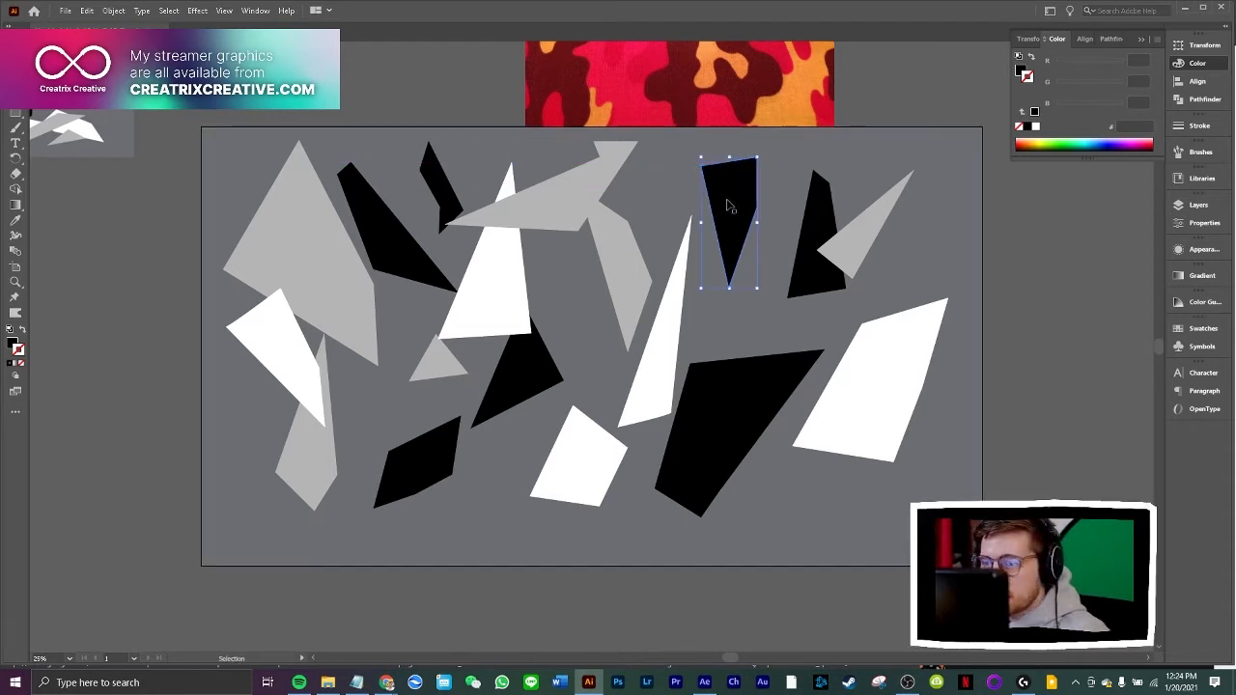
{"action": "left_click_drag", "start_coordinate": [726, 203], "coordinate": [937, 189]}
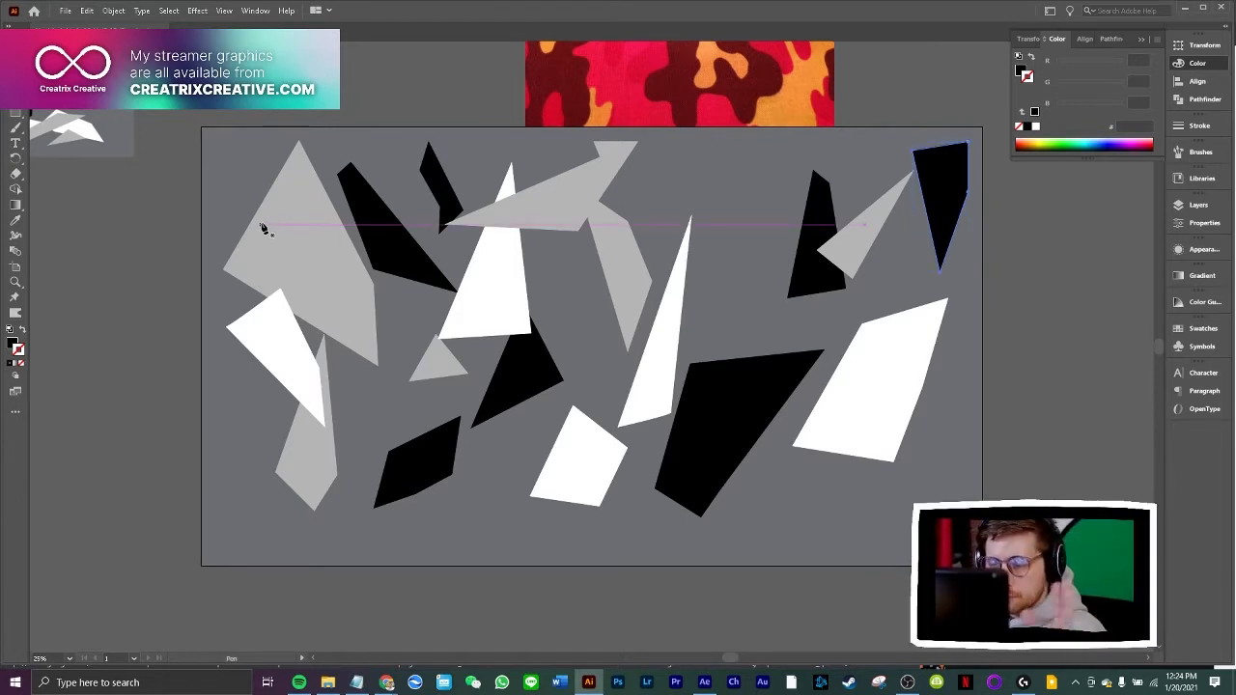
{"action": "key", "text": "v"}
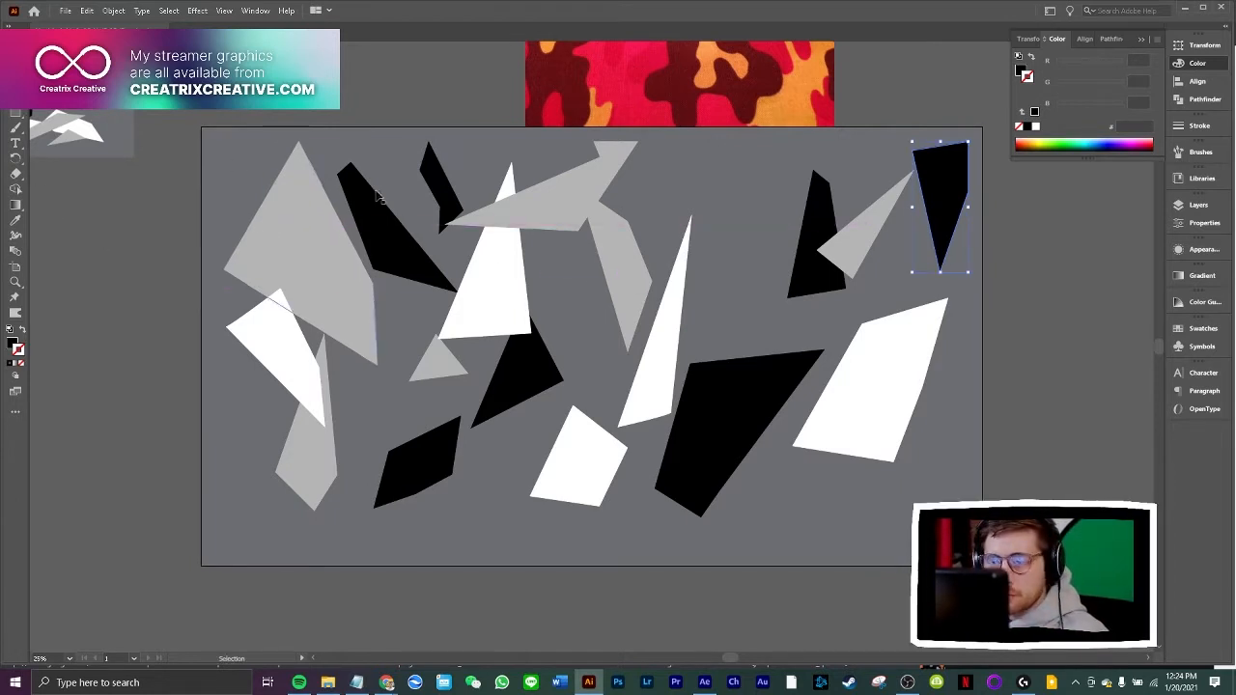
Move the narrow light grey shard down-left beside the thin white triangle and draw a five-sided light grey shape overlapping that triangle's tip
{"action": "left_click_drag", "start_coordinate": [625, 285], "coordinate": [592, 332]}
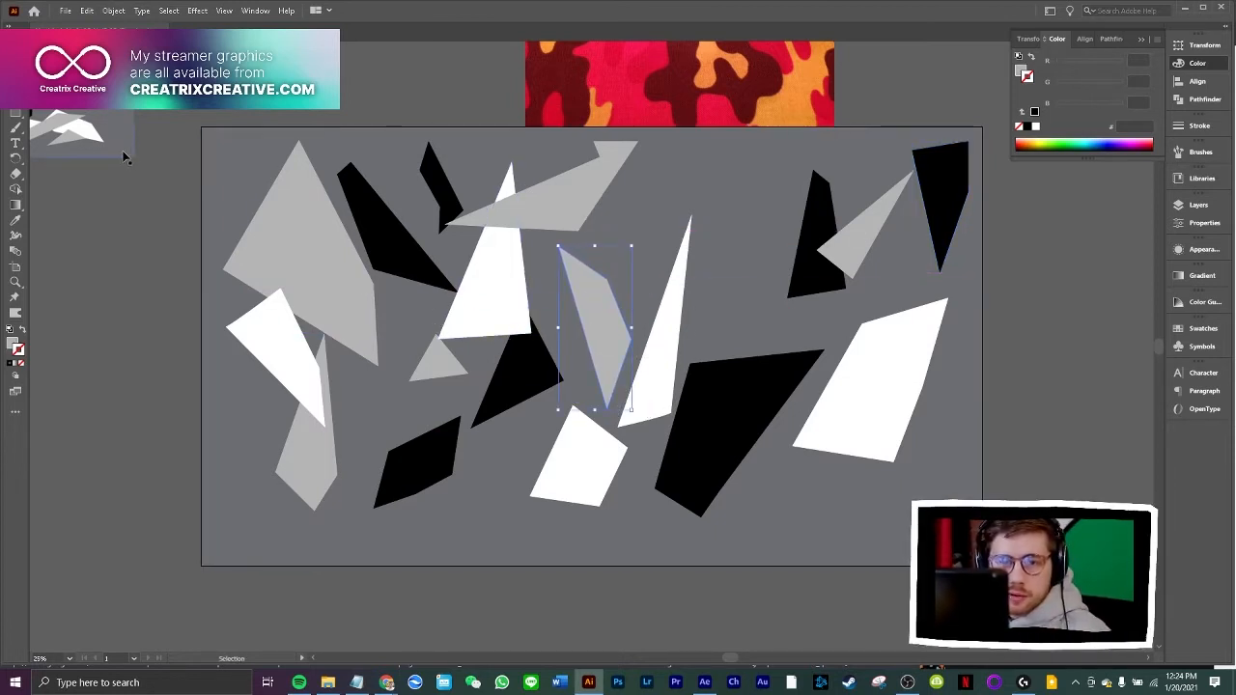
{"action": "key", "text": "p"}
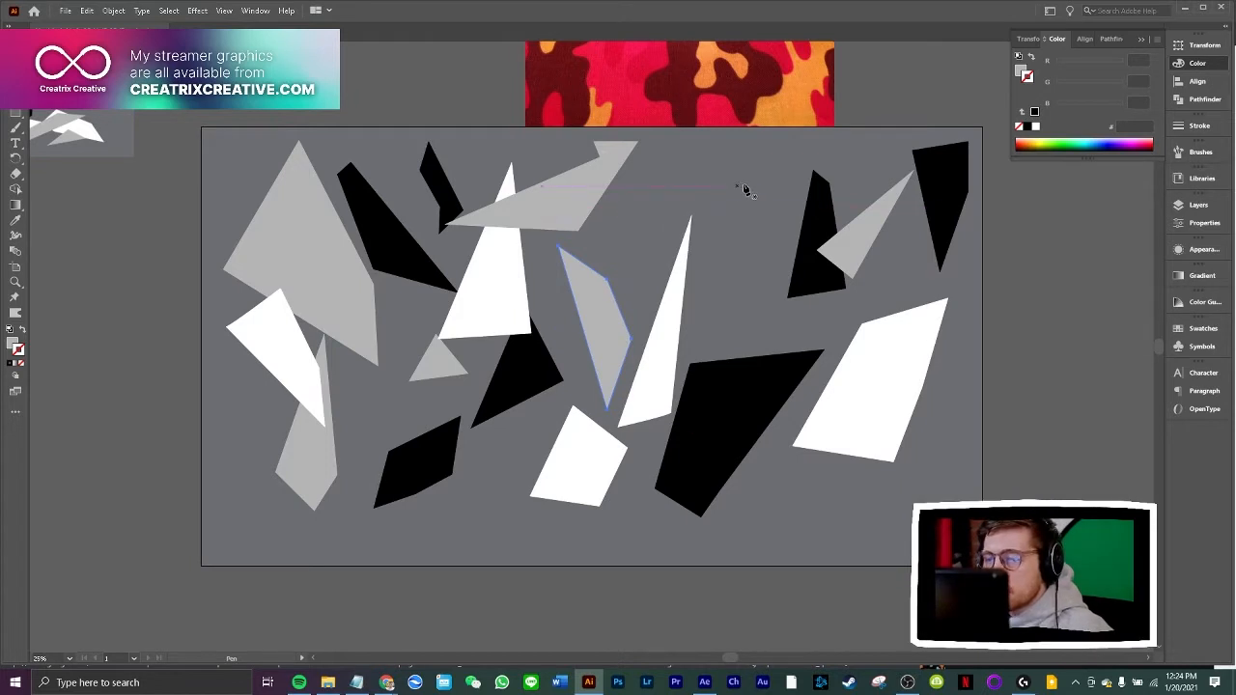
{"action": "left_click", "coordinate": [638, 192]}
{"action": "left_click", "coordinate": [638, 299]}
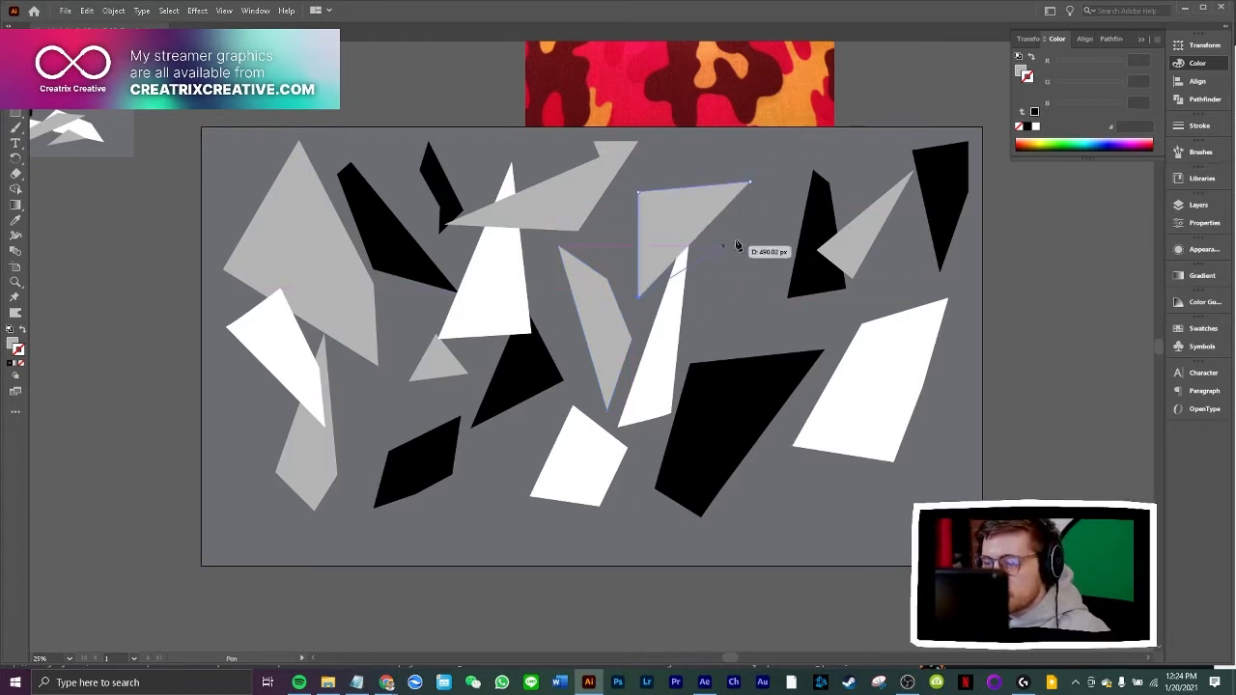
{"action": "left_click", "coordinate": [757, 224]}
{"action": "left_click", "coordinate": [782, 177]}
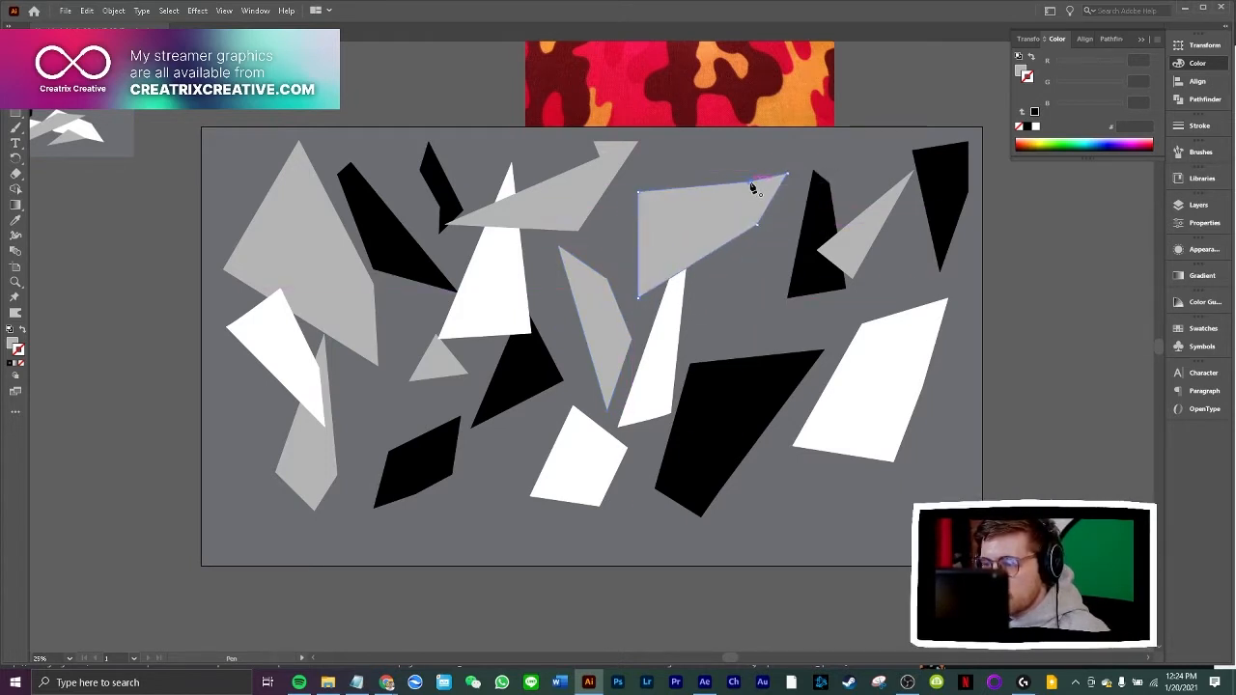
{"action": "key", "text": "v"}
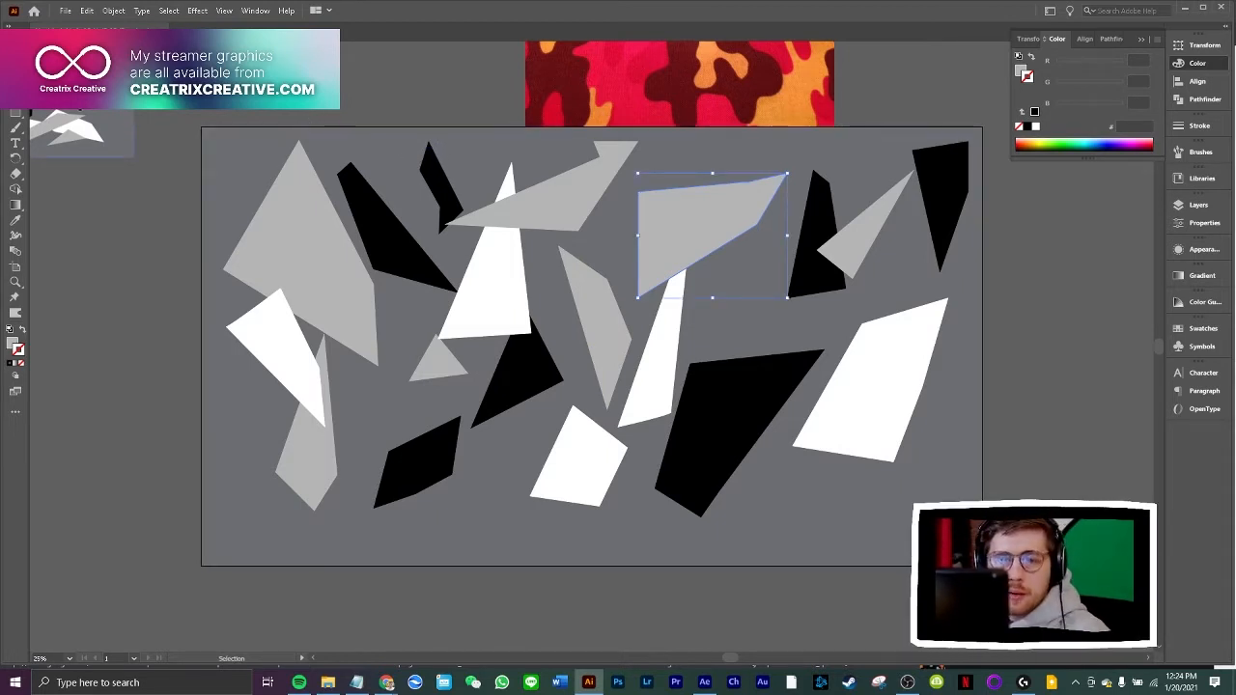
Draw a light grey triangle in the artboard's lower-left corner, overlapping the base of the grey shard there
{"action": "left_click", "coordinate": [232, 431]}
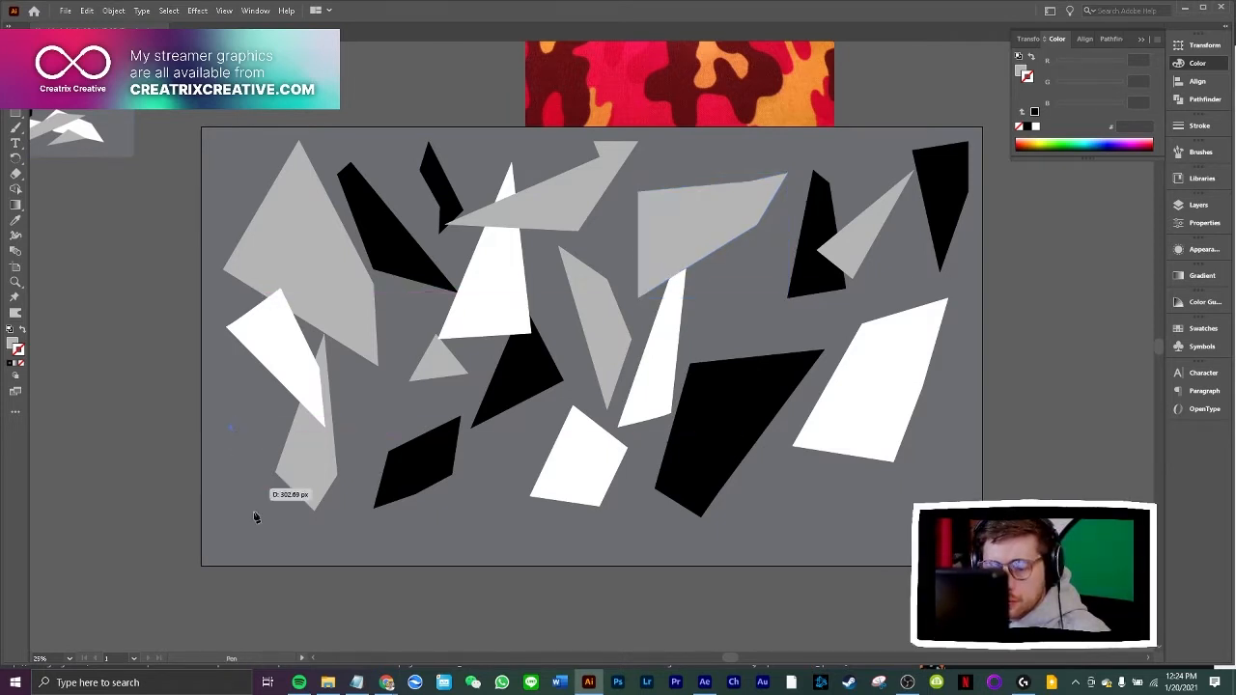
{"action": "left_click", "coordinate": [268, 550]}
{"action": "left_click", "coordinate": [388, 557]}
{"action": "left_click", "coordinate": [232, 431]}
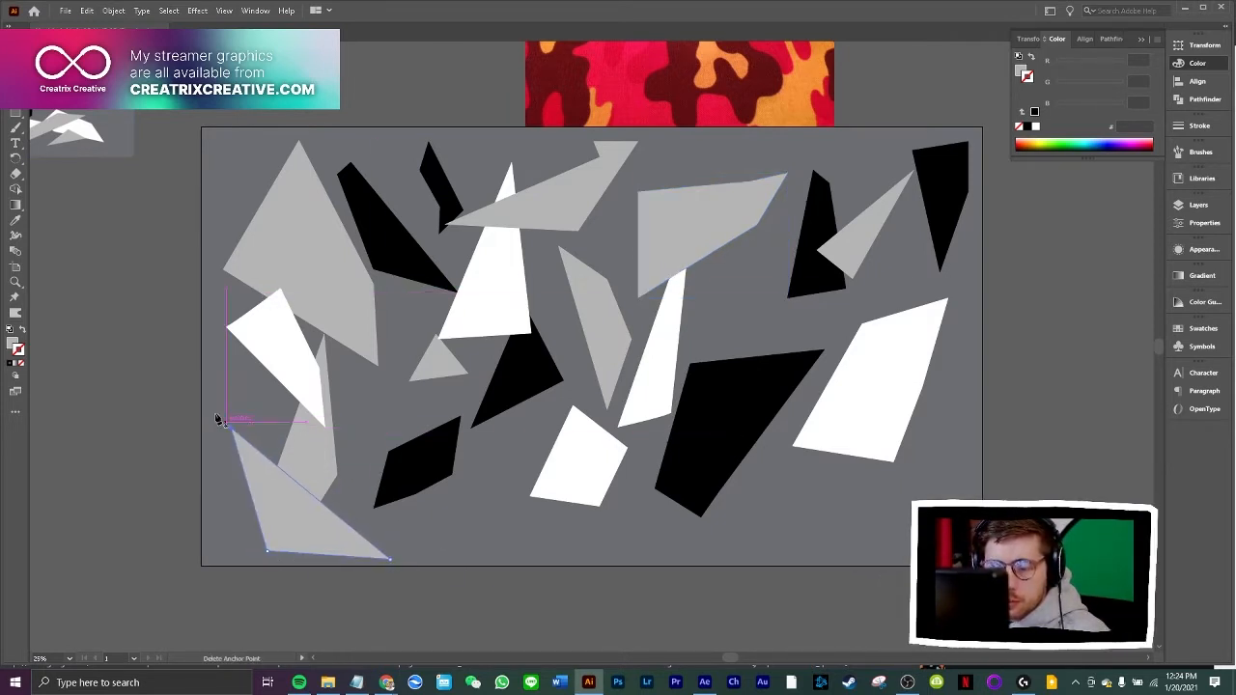
Move the new light grey triangle up-right and the lower black polygon down-left so the two overlap
{"action": "left_click_drag", "start_coordinate": [252, 489], "coordinate": [373, 445]}
{"action": "key", "text": "ctrl+z"}
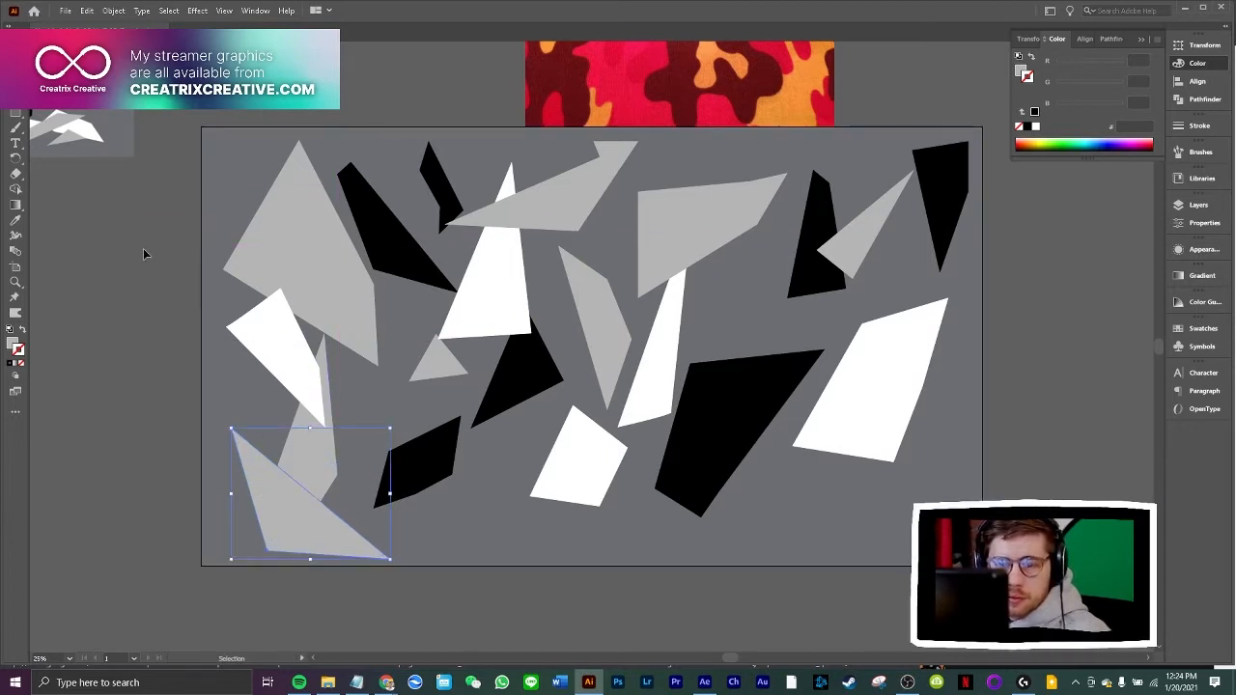
{"action": "left_click_drag", "start_coordinate": [294, 502], "coordinate": [345, 510]}
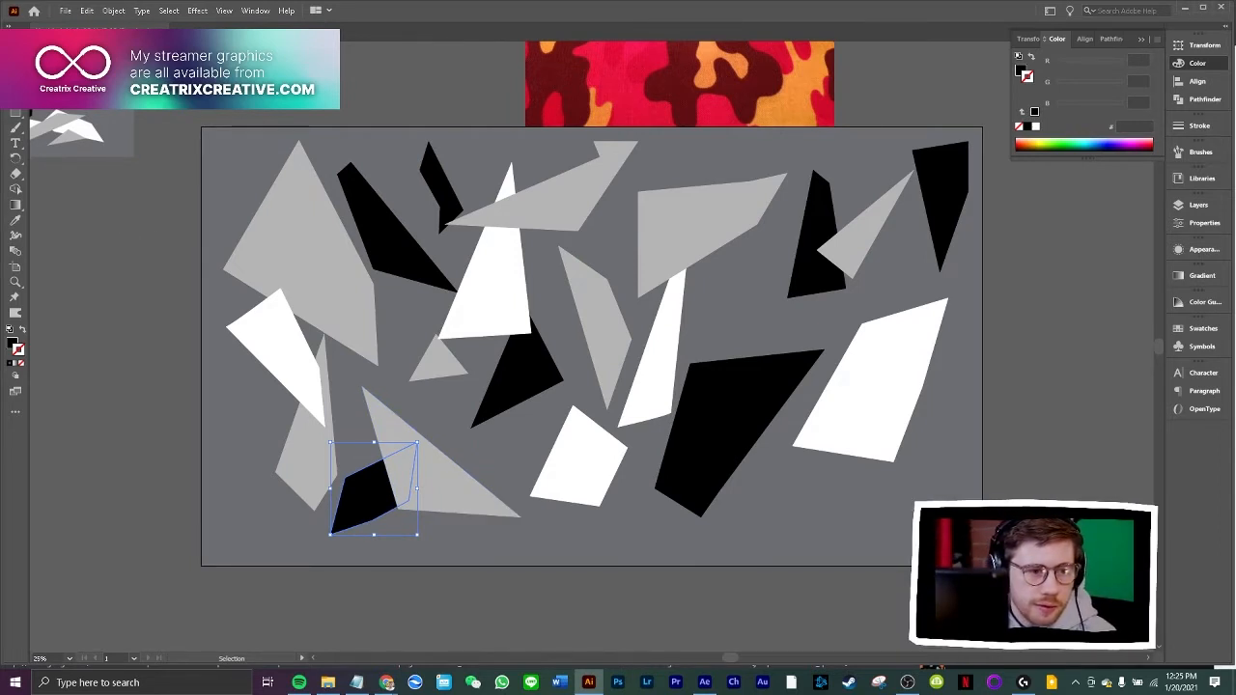
Draw a small four-sided black shard, narrow at its upper end, between the lower grey triangle and the white polygon
{"action": "key", "text": "p"}
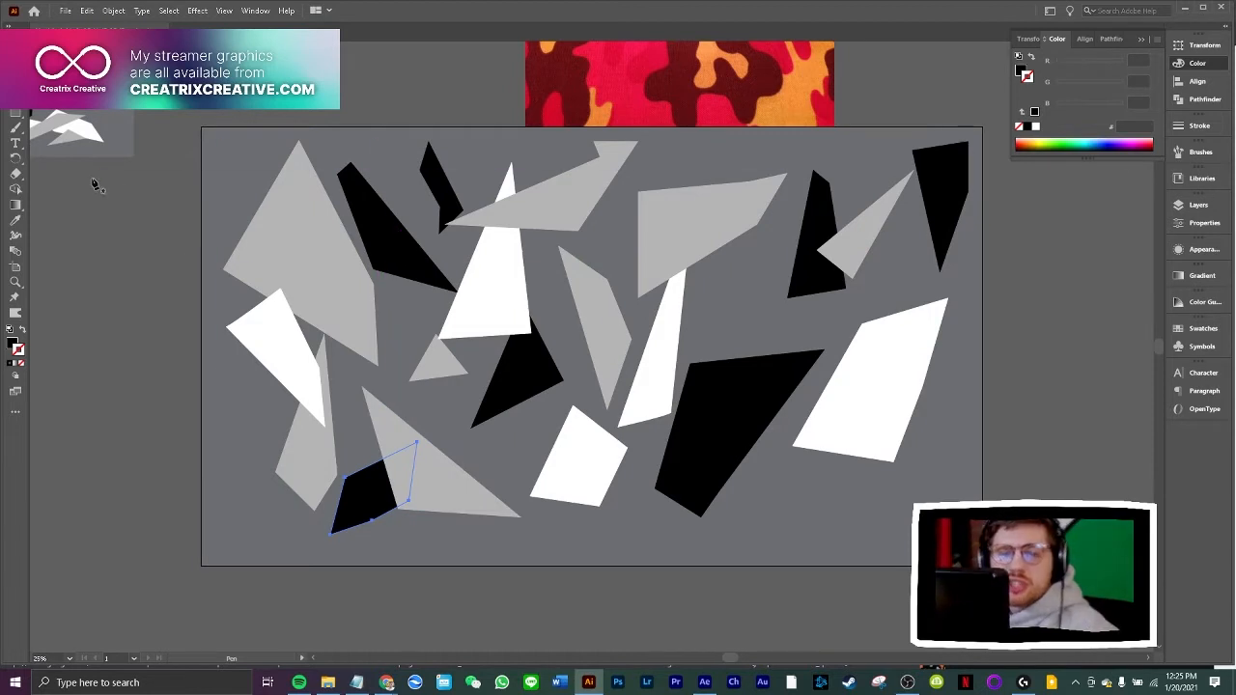
{"action": "left_click", "coordinate": [516, 433]}
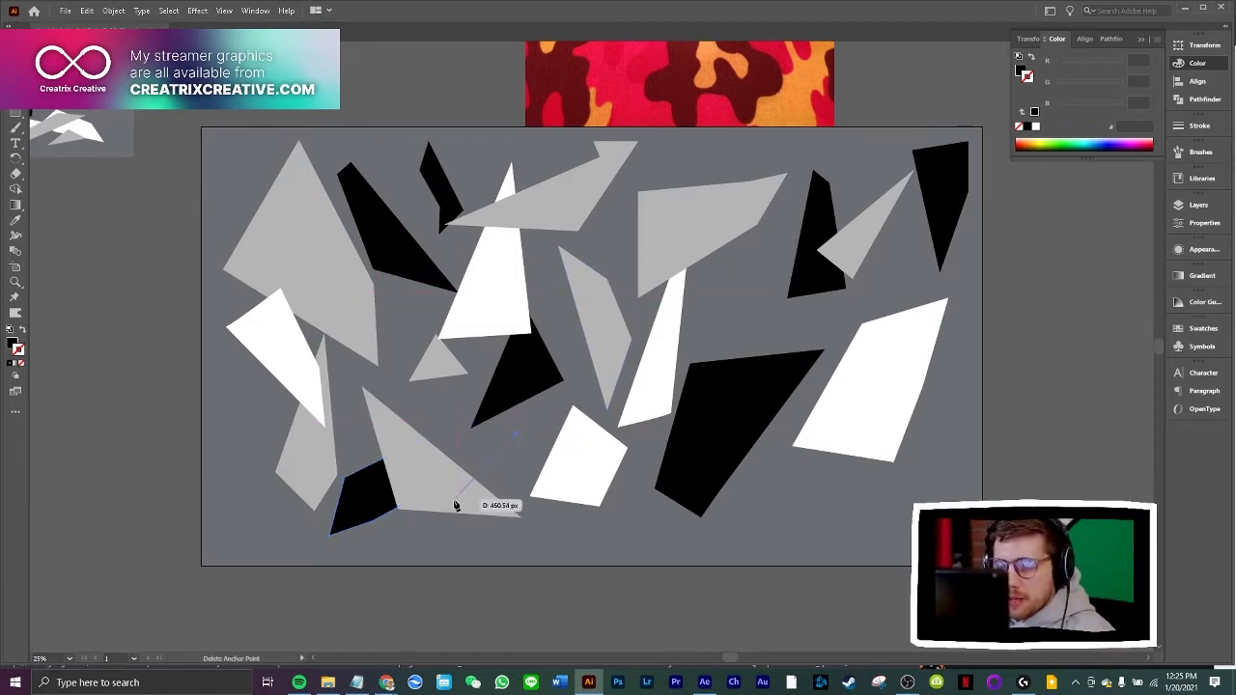
{"action": "left_click", "coordinate": [478, 534]}
{"action": "left_click", "coordinate": [530, 533]}
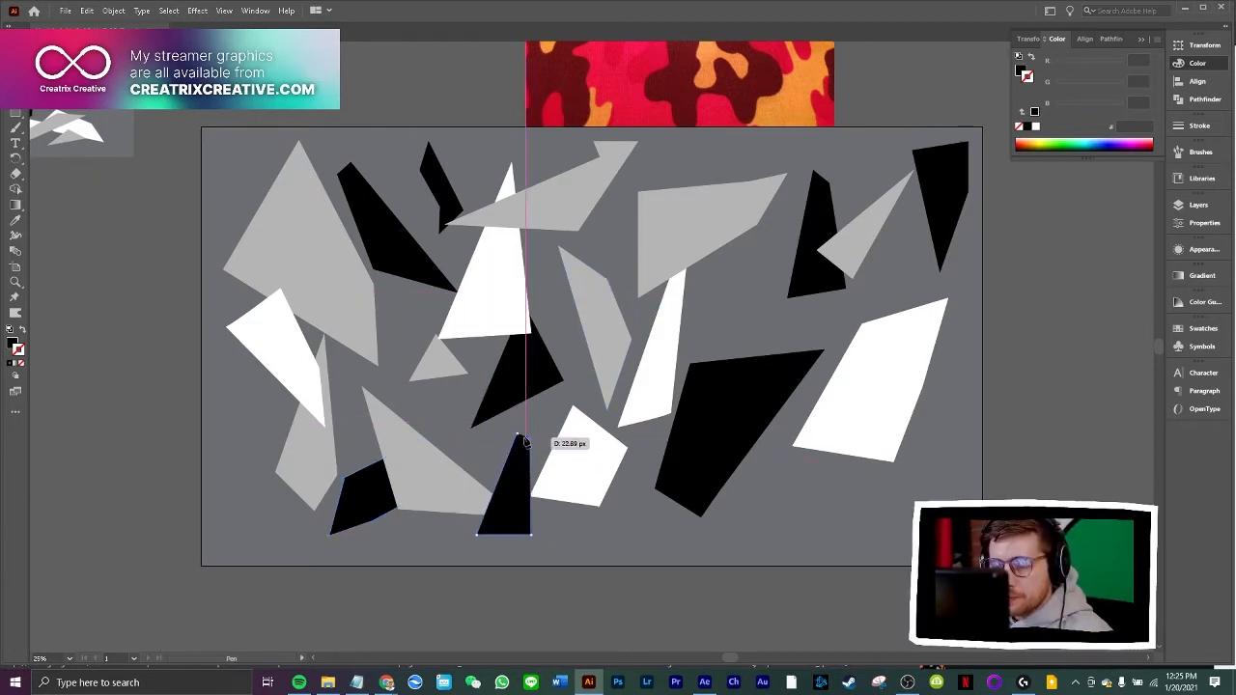
{"action": "left_click", "coordinate": [517, 434]}
Draw a tall four-sided black shard tapering upward across the large black polygon, reaching the grey shape above it
{"action": "left_click", "coordinate": [743, 271]}
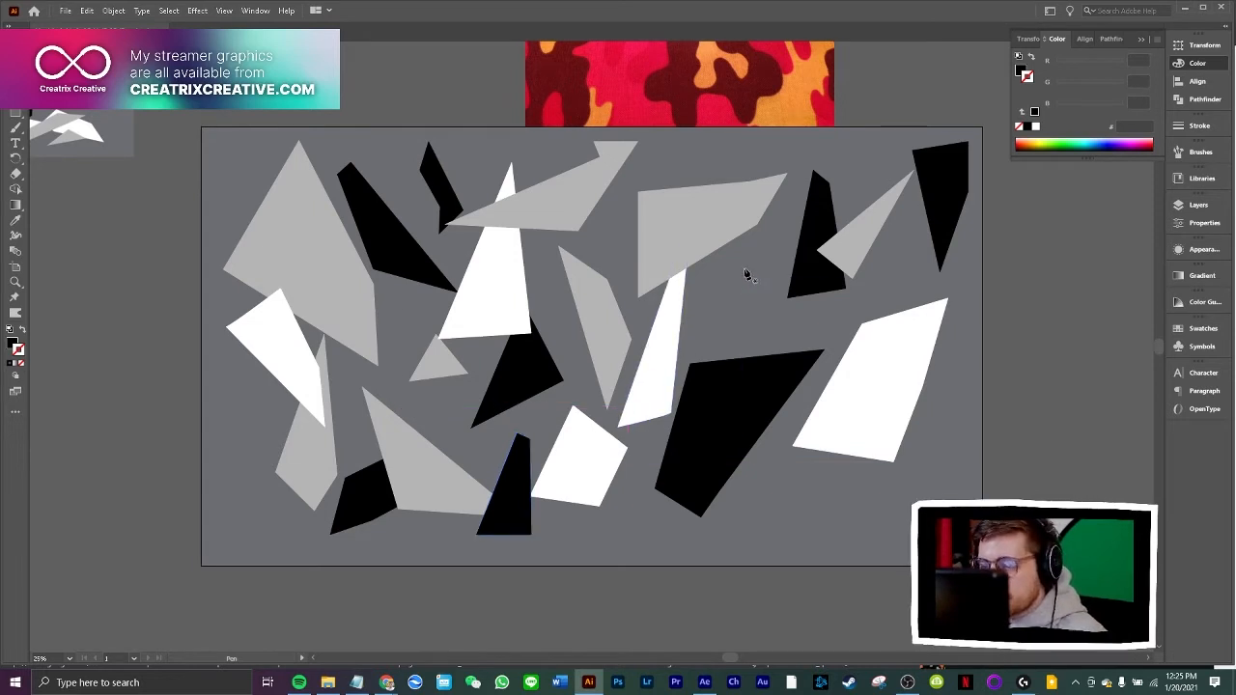
{"action": "left_click", "coordinate": [740, 518]}
{"action": "left_click", "coordinate": [832, 523]}
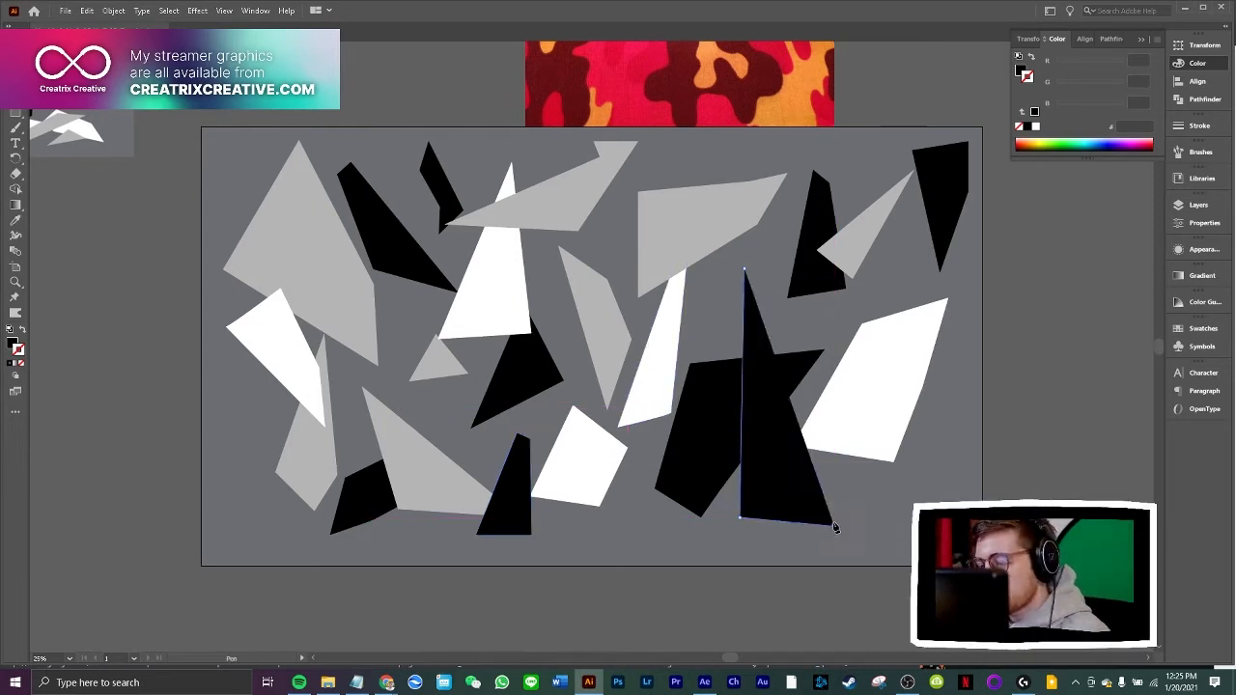
{"action": "left_click", "coordinate": [767, 228]}
{"action": "left_click", "coordinate": [744, 270]}
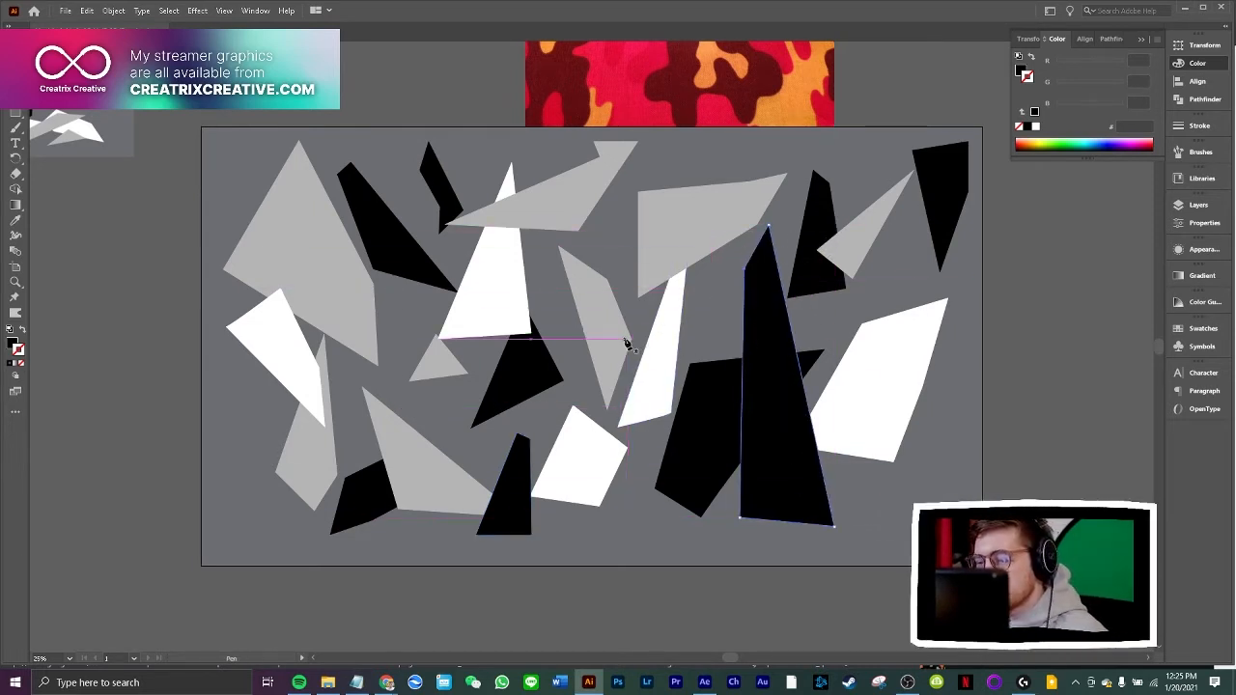
Fill the tall tapering shard with light grey sampled from the small grey triangle, and deselect it
{"action": "left_click", "coordinate": [15, 220]}
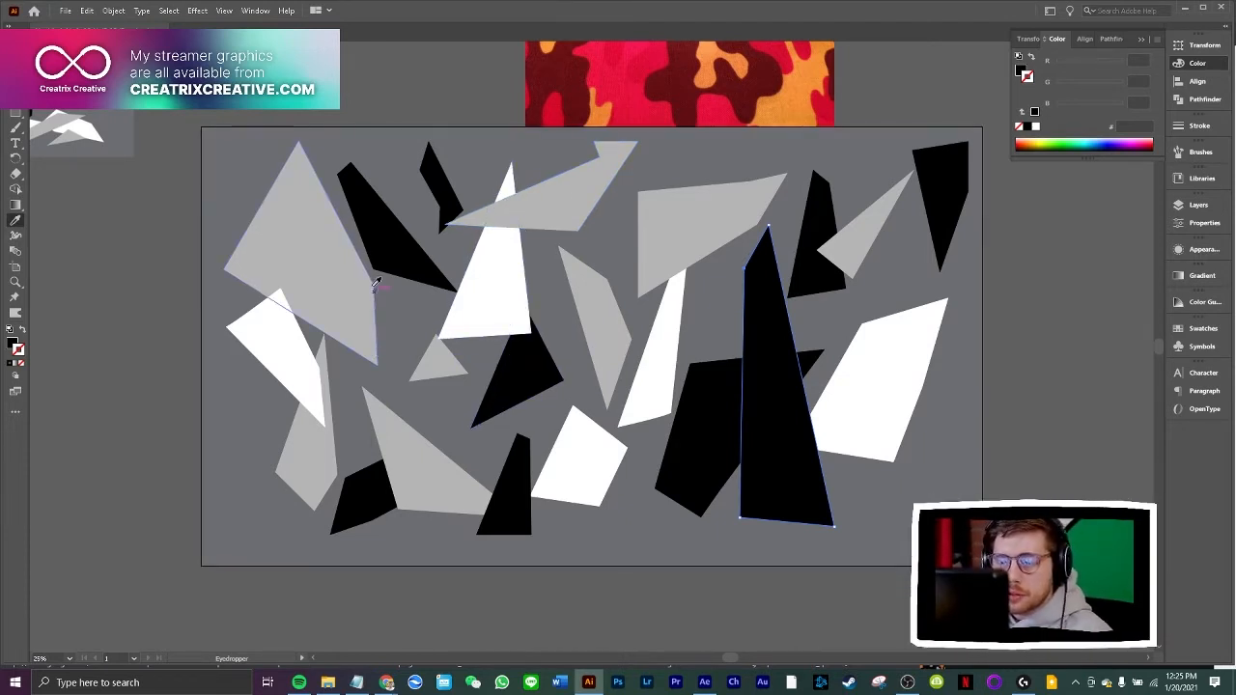
{"action": "left_click", "coordinate": [441, 356]}
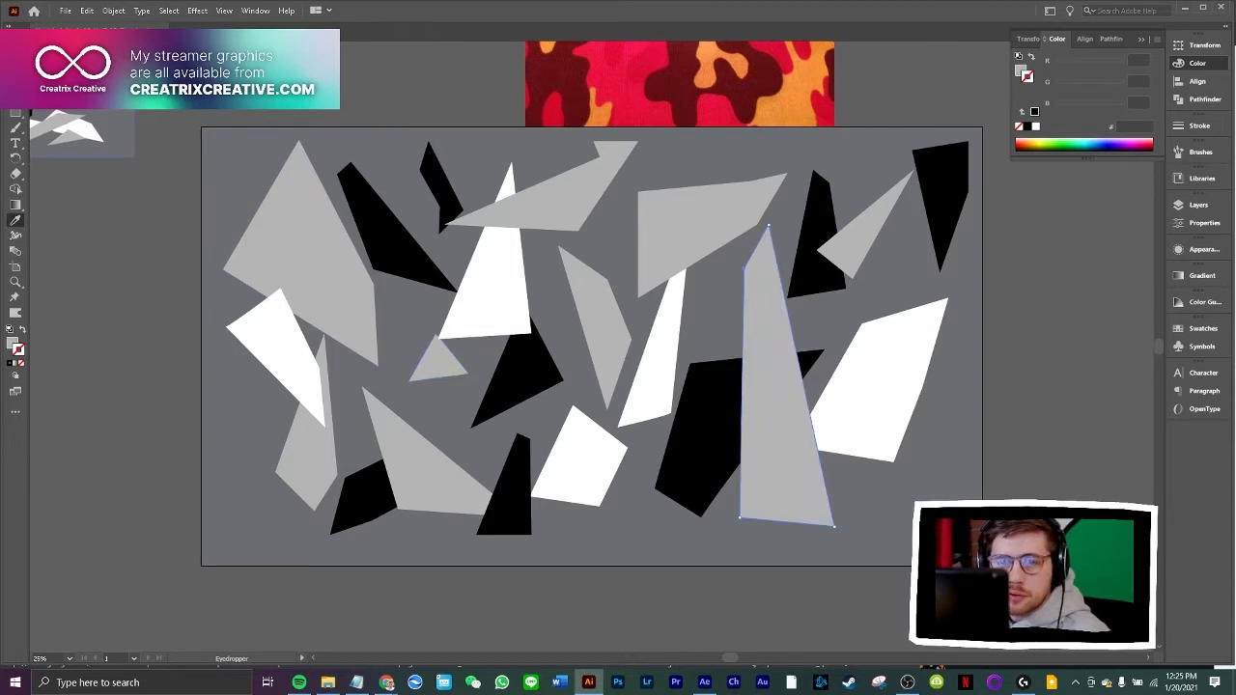
{"action": "key", "text": "v"}
{"action": "key", "text": "ctrl+shift+a"}
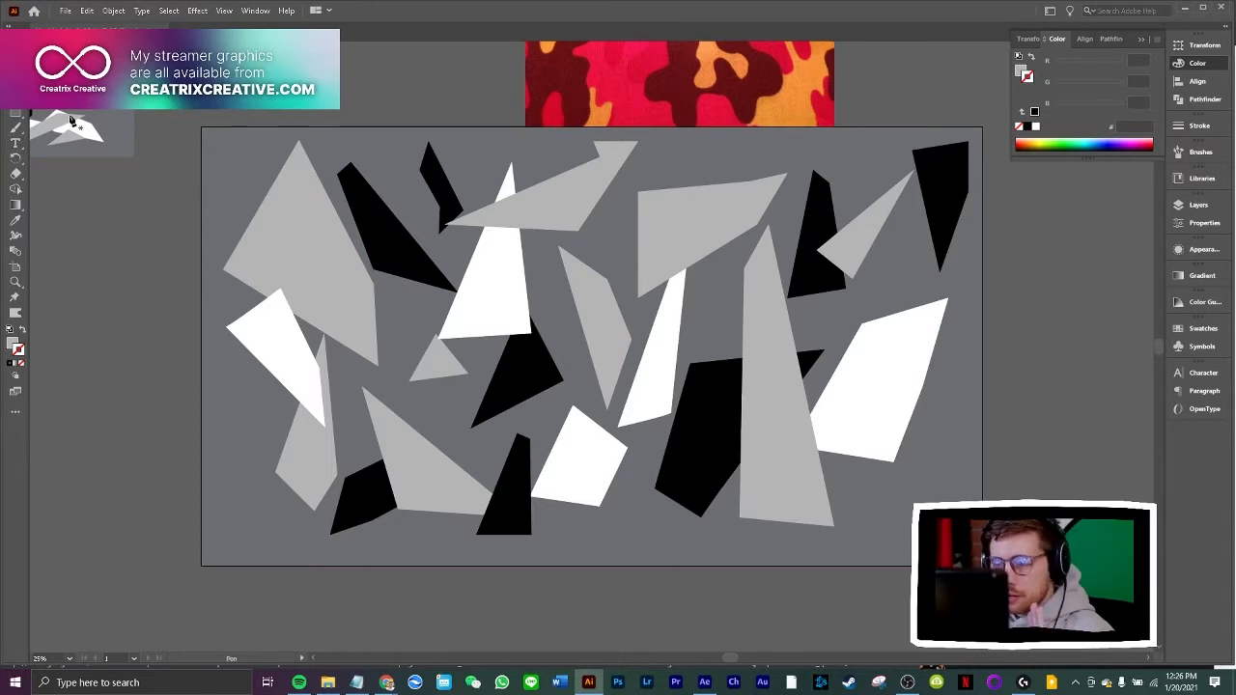
Draw a small four-sided light grey shard tapering upward over the central black shape
{"action": "left_click", "coordinate": [15, 82]}
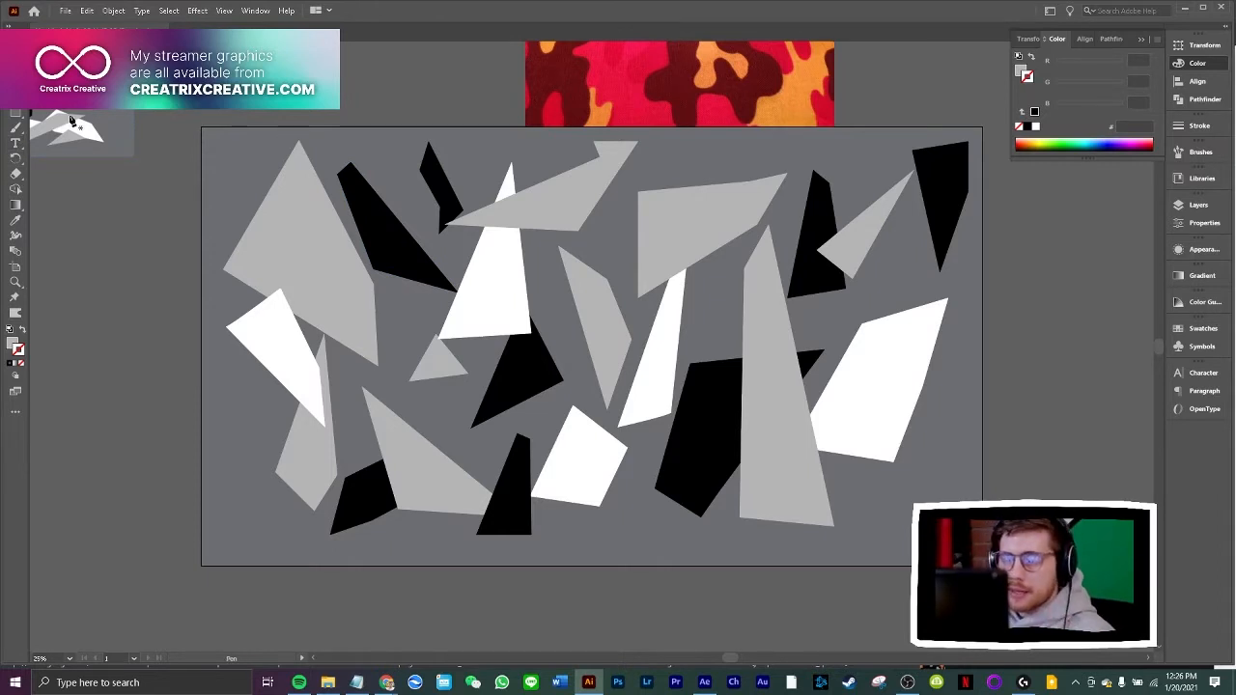
{"action": "left_click", "coordinate": [558, 319]}
{"action": "left_click", "coordinate": [516, 395]}
{"action": "left_click", "coordinate": [556, 407]}
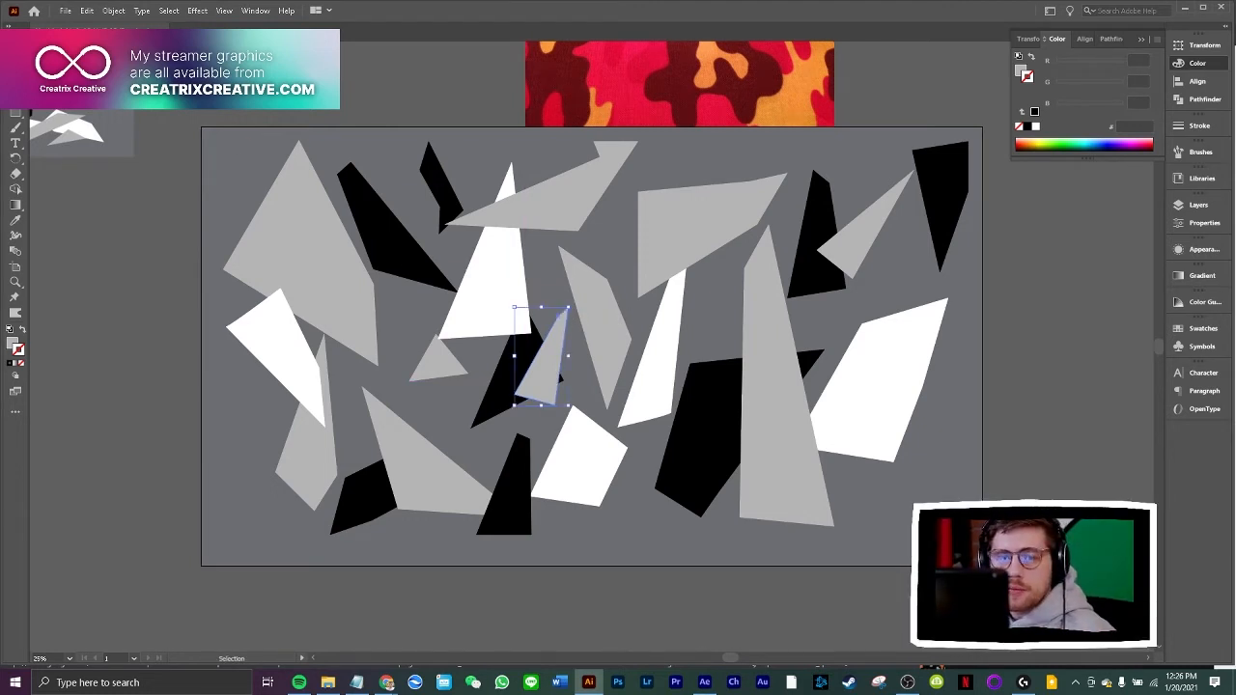
Draw a long, thin light grey shard beside the large grey polygon and move it up-left across the long black shard
{"action": "key", "text": "p"}
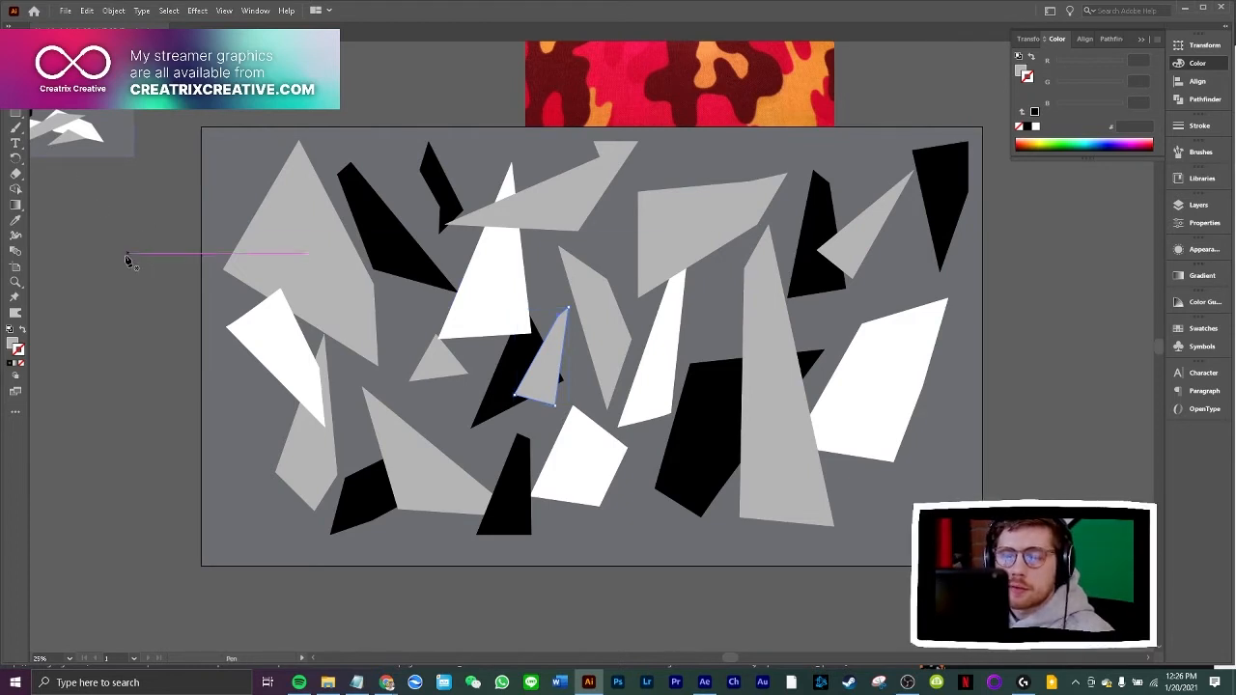
{"action": "left_click", "coordinate": [96, 256]}
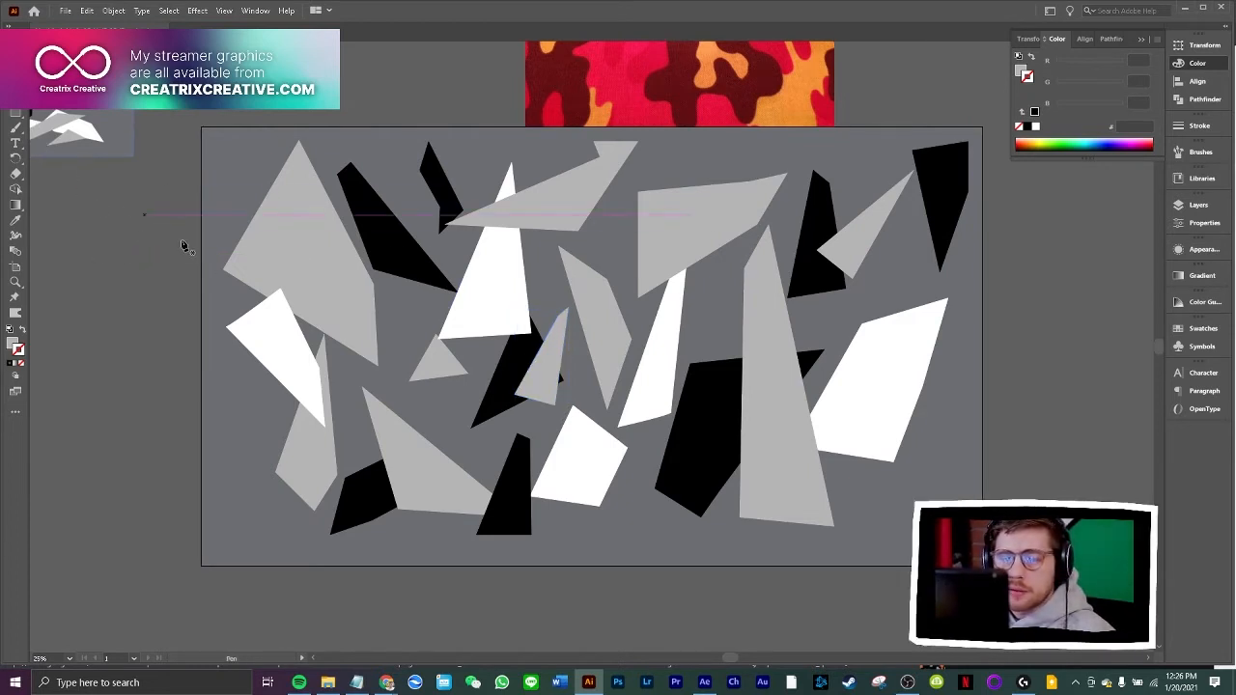
{"action": "left_click", "coordinate": [407, 182]}
{"action": "left_click", "coordinate": [378, 378]}
{"action": "left_click", "coordinate": [409, 361]}
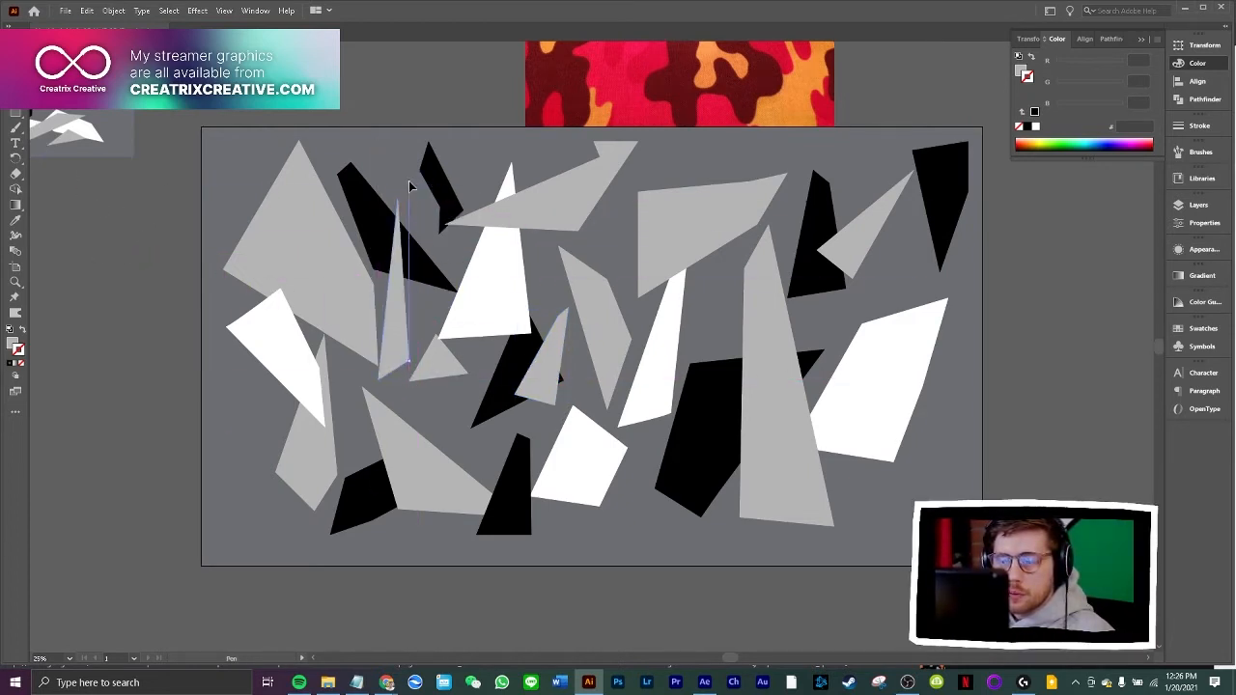
{"action": "left_click", "coordinate": [407, 182]}
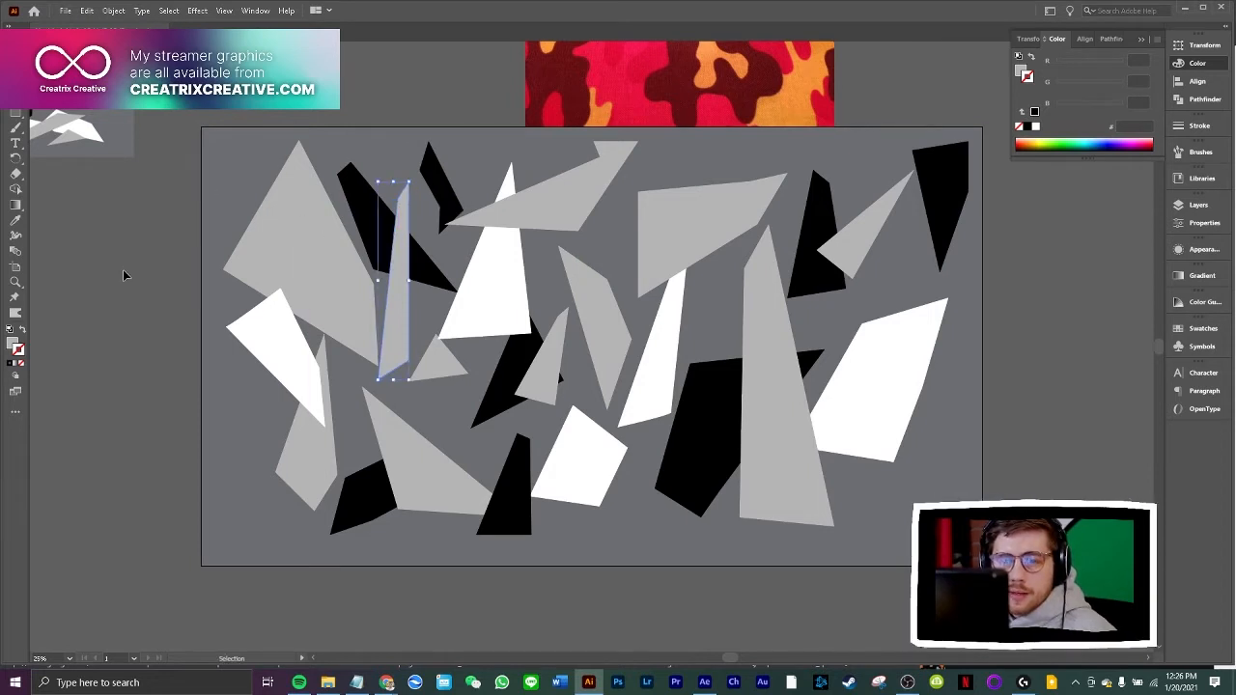
{"action": "left_click_drag", "start_coordinate": [402, 305], "coordinate": [376, 270]}
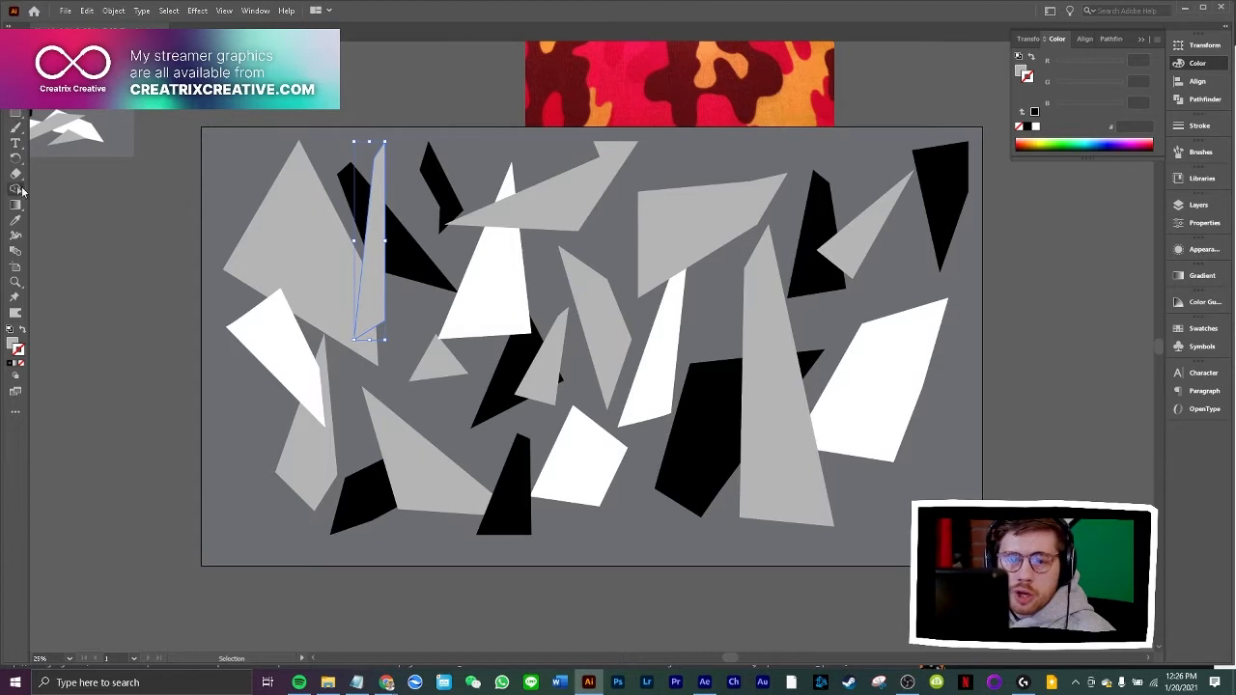
Fill the long thin shard with white sampled from the white polygon near the artboard's left edge, and deselect it
{"action": "left_click", "coordinate": [15, 221]}
{"action": "left_click", "coordinate": [280, 352]}
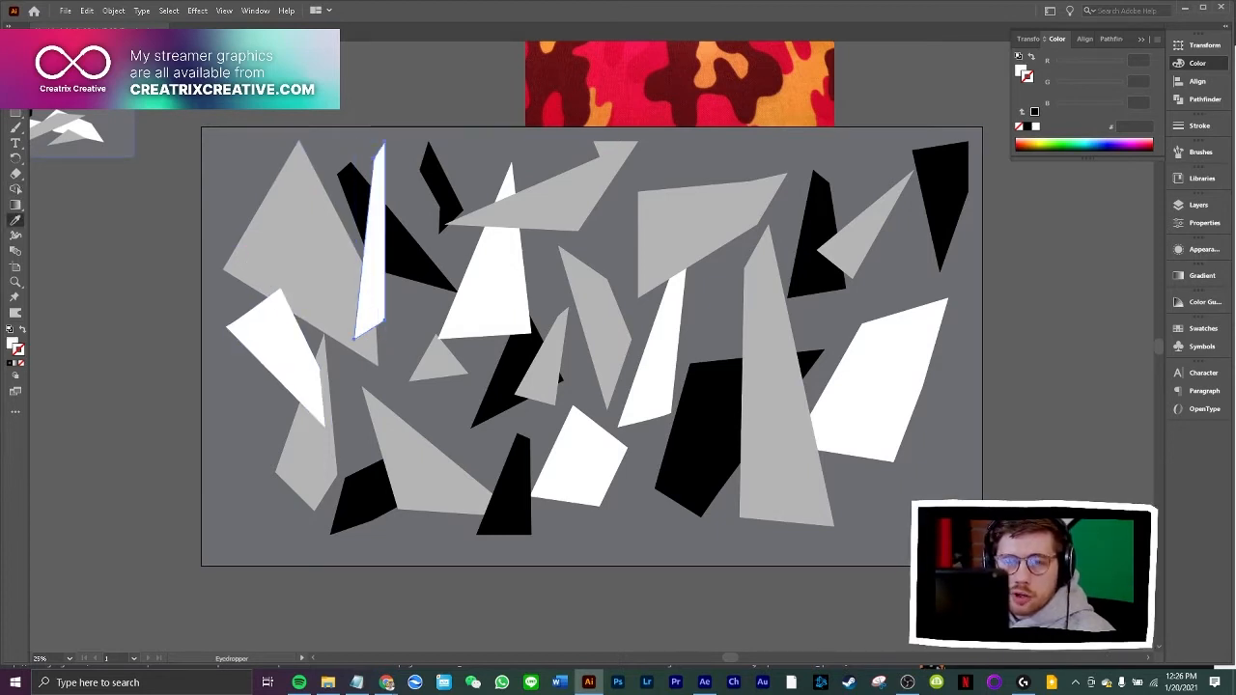
{"action": "key", "text": "v"}
{"action": "key", "text": "ctrl+shift+a"}
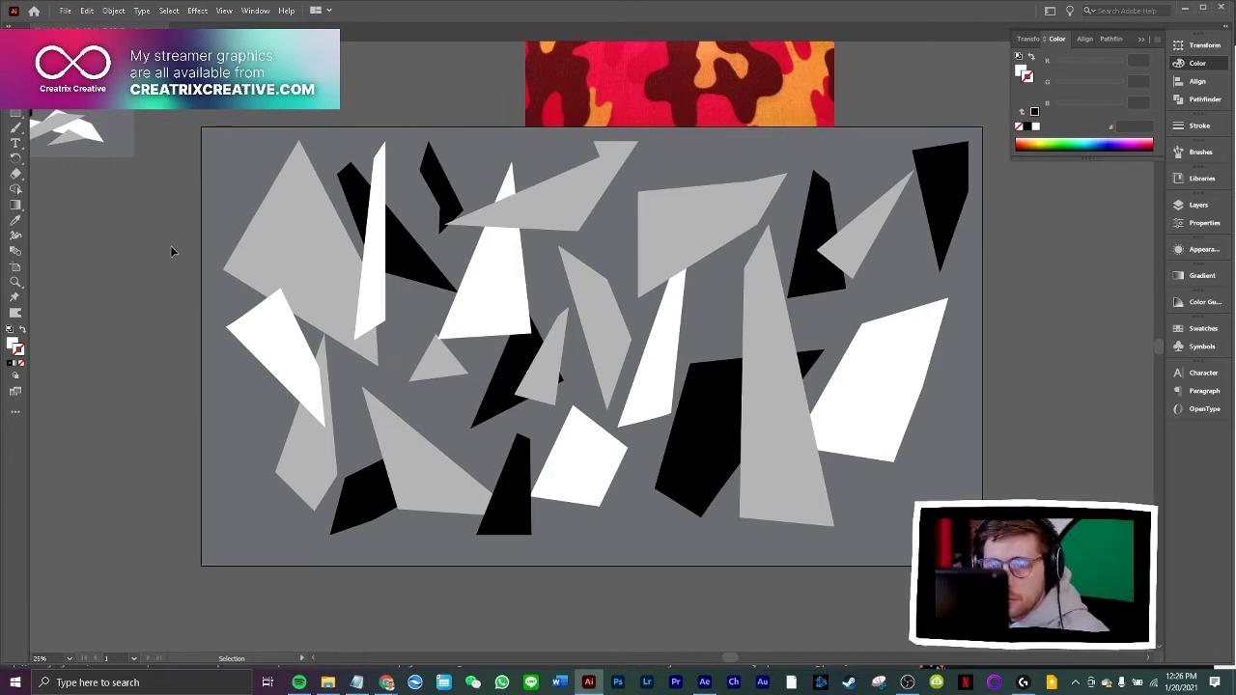
Draw a slanted white strip with an angular hooked upper end between the thin white shard and the tall white triangle
{"action": "key", "text": "p"}
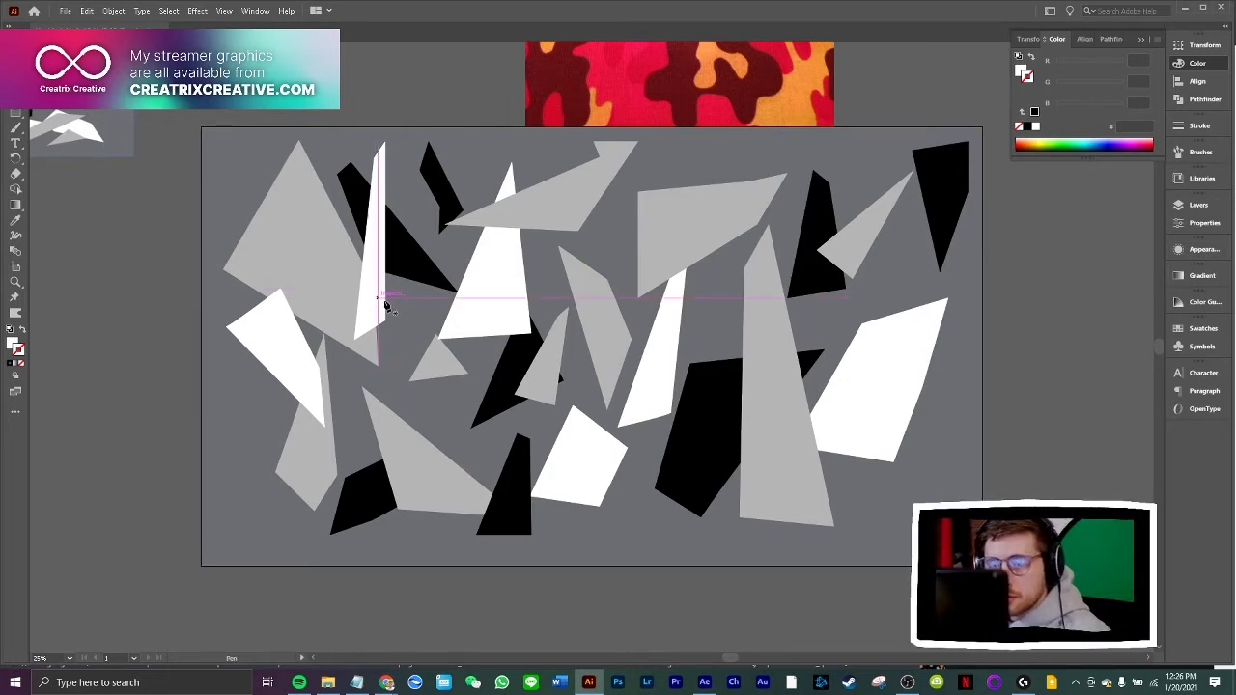
{"action": "left_click", "coordinate": [423, 235]}
{"action": "left_click", "coordinate": [376, 398]}
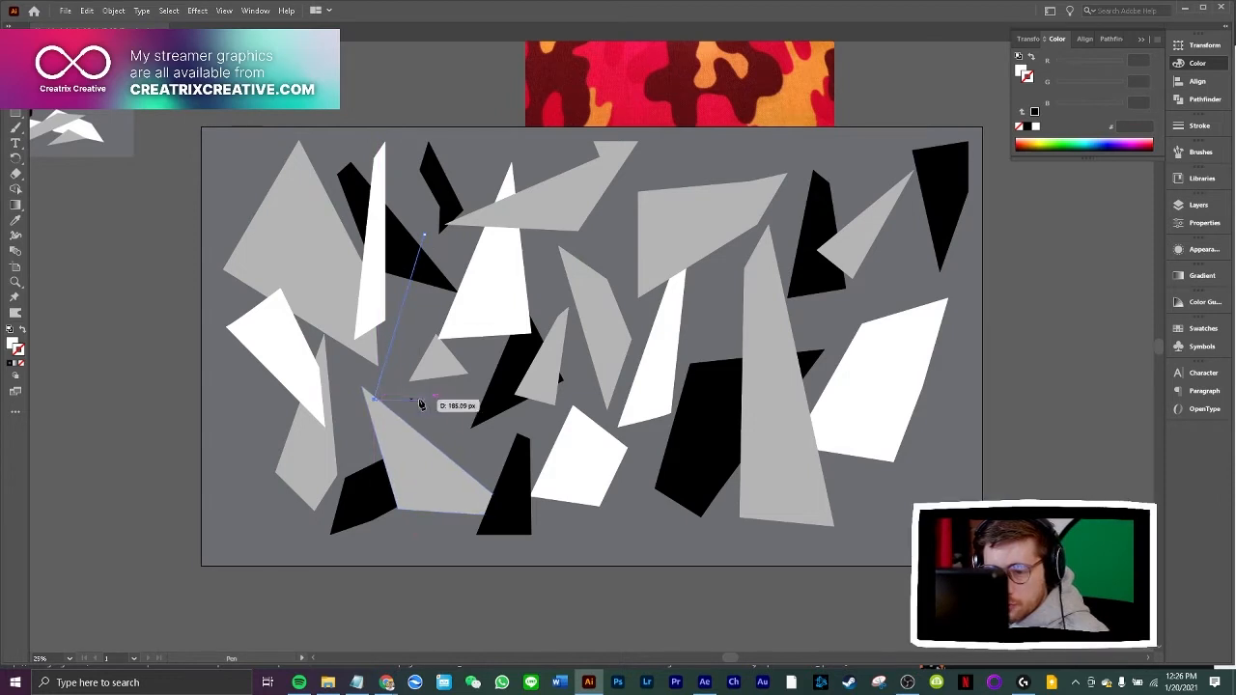
{"action": "left_click", "coordinate": [422, 397]}
{"action": "left_click", "coordinate": [461, 231]}
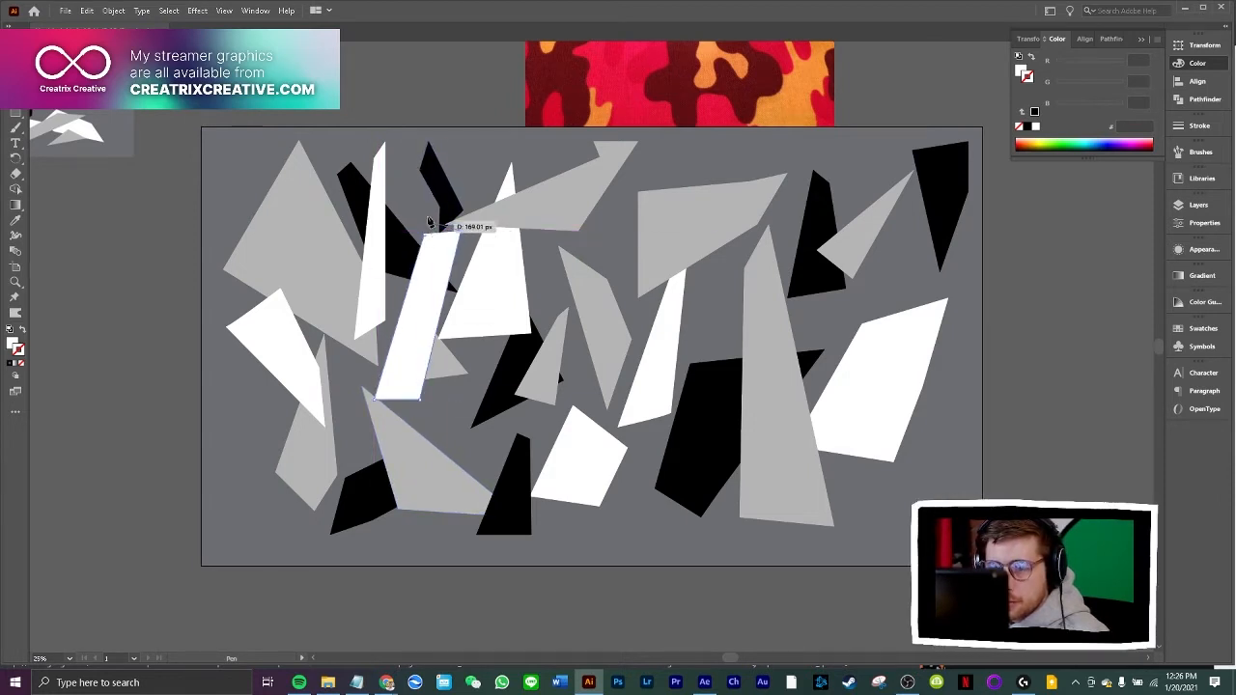
{"action": "left_click", "coordinate": [429, 207]}
{"action": "left_click", "coordinate": [424, 235]}
{"action": "left_click", "coordinate": [413, 224]}
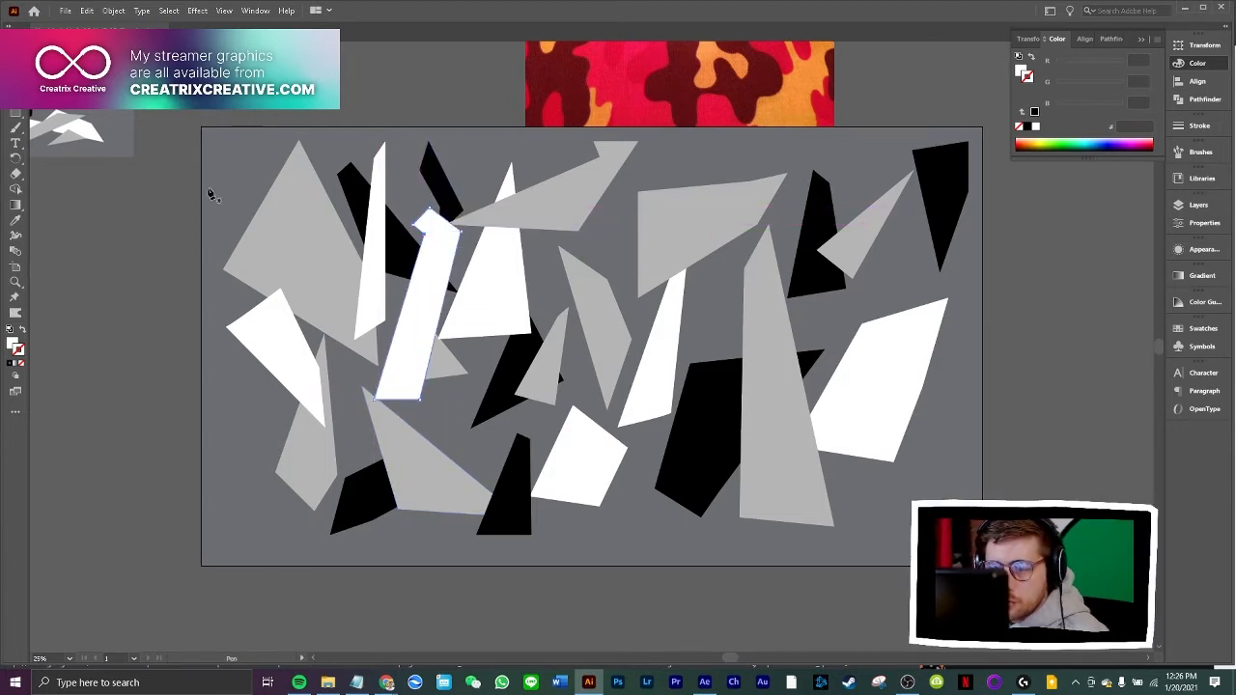
Reshape the white strip's hooked upper end by moving its left-side anchor points outward into a fuller angular outline
{"action": "key", "text": "v"}
{"action": "left_click", "coordinate": [371, 83]}
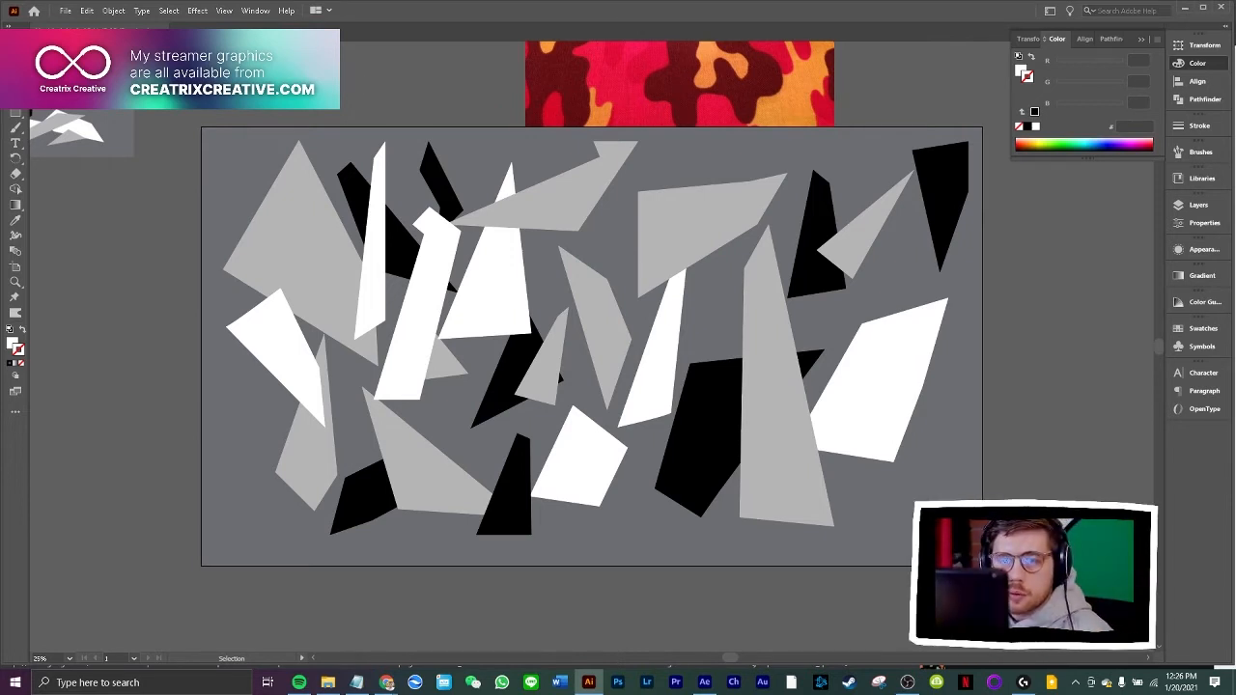
{"action": "left_click", "coordinate": [413, 242]}
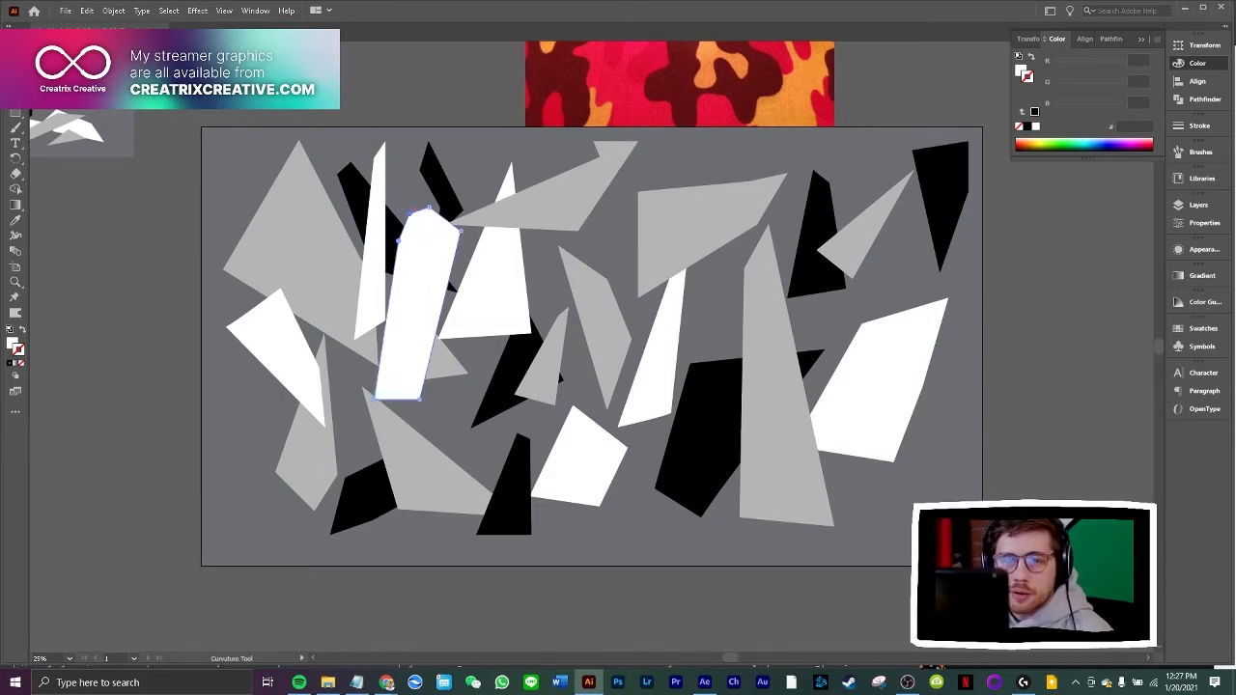
Draw a long slanted white shard with an angular hooked upper end over the large black polygon beside the tall grey triangle
{"action": "key", "text": "p"}
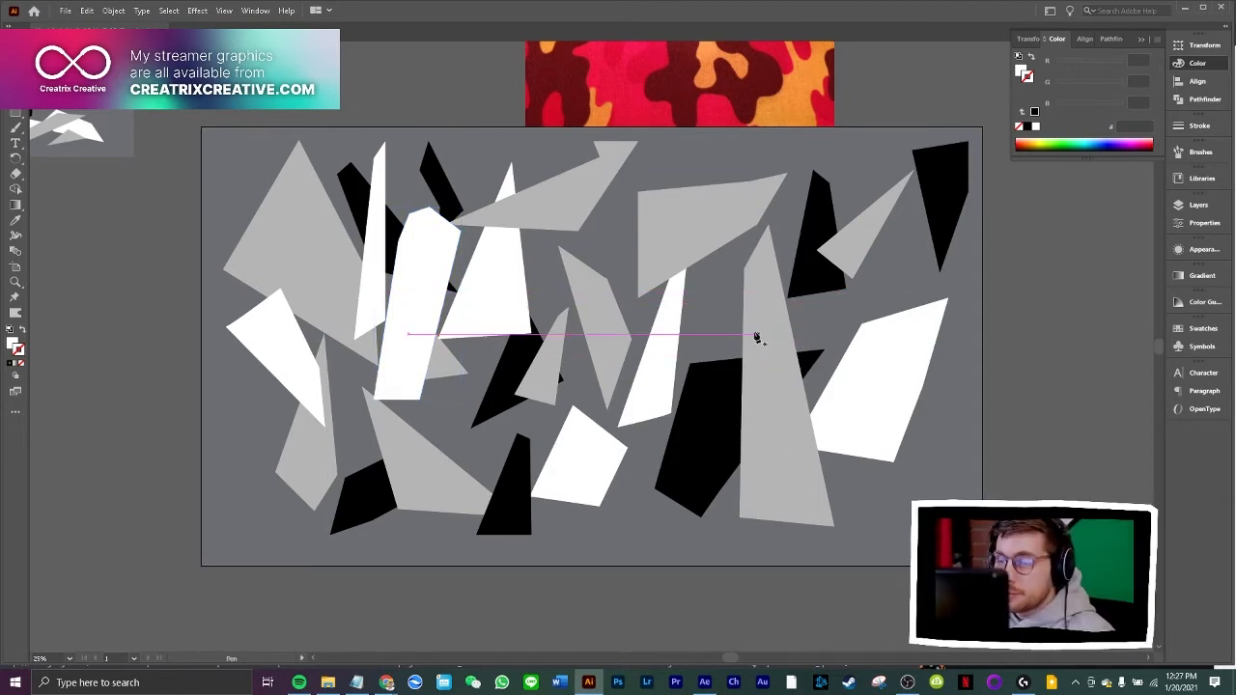
{"action": "left_click", "coordinate": [724, 292]}
{"action": "left_click", "coordinate": [643, 472]}
{"action": "left_click", "coordinate": [662, 528]}
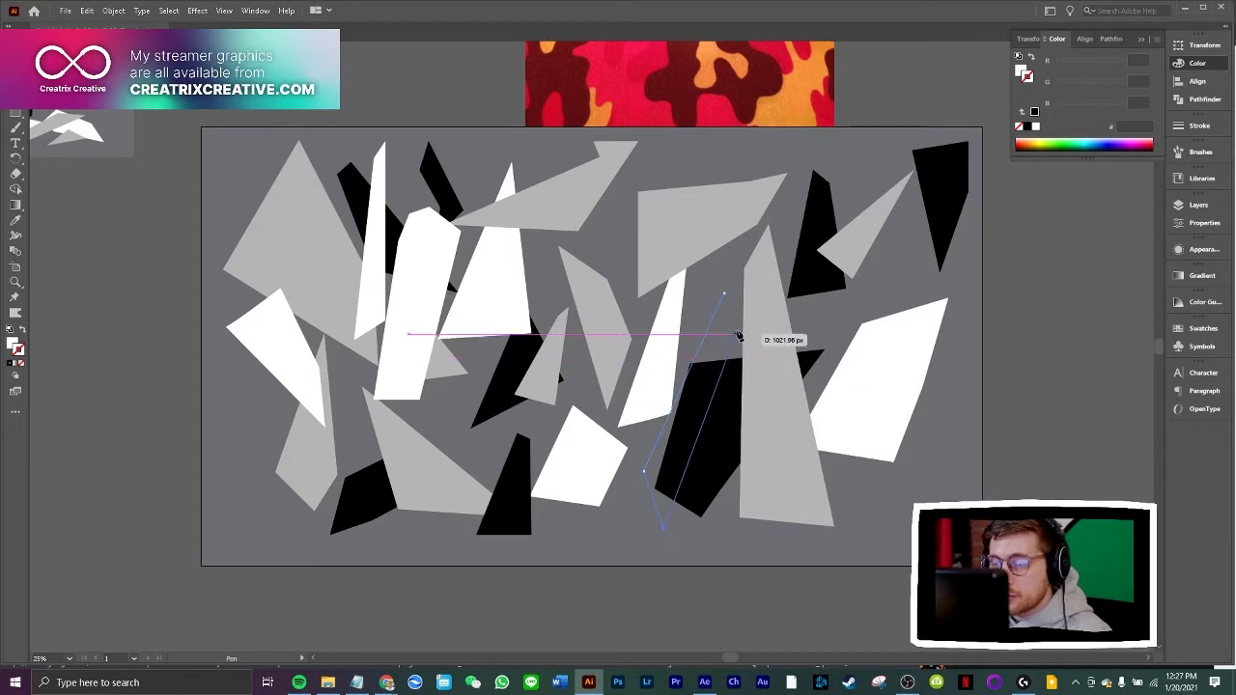
{"action": "left_click", "coordinate": [757, 267]}
{"action": "left_click", "coordinate": [722, 275]}
{"action": "left_click", "coordinate": [725, 294]}
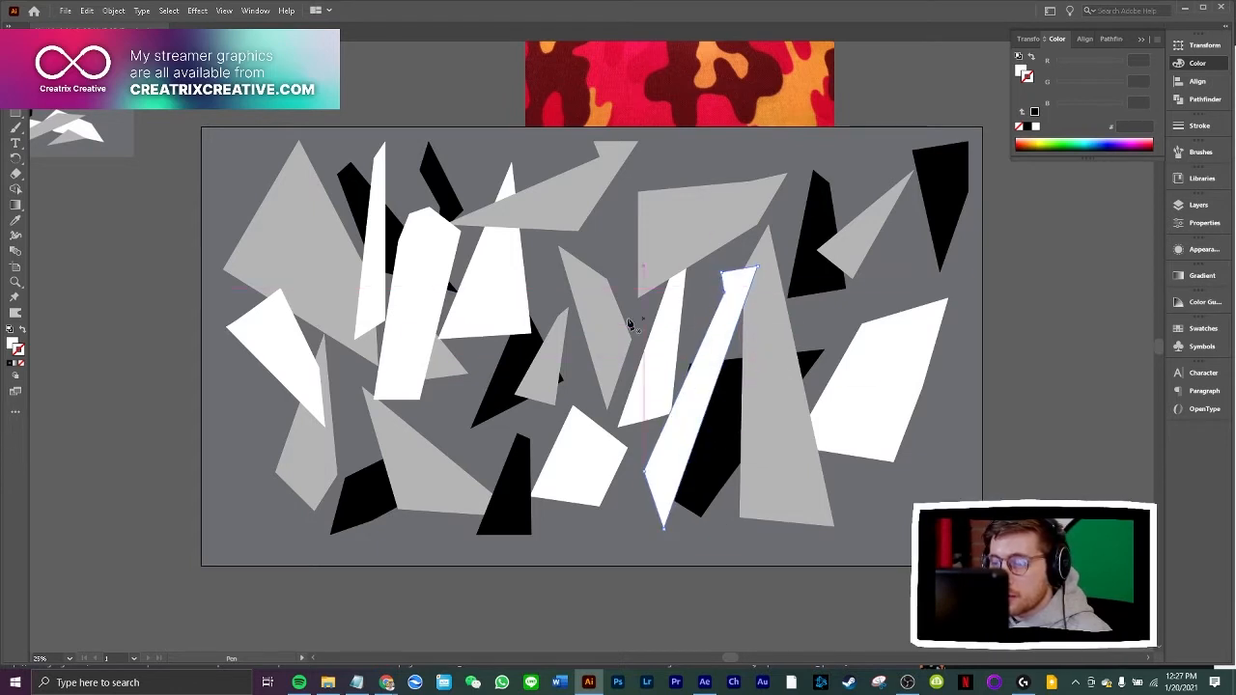
Move the new slanted shard slightly left and fill it with light grey sampled from the reference artwork beside the artboard
{"action": "key", "text": "v"}
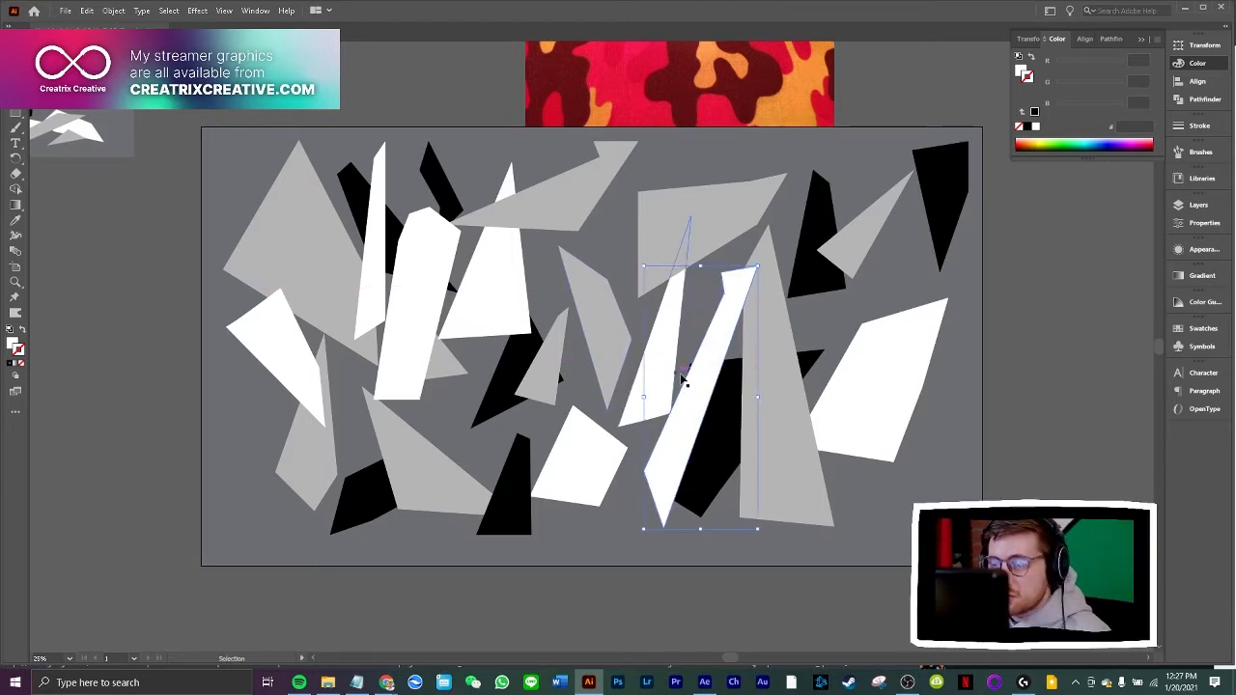
{"action": "left_click_drag", "start_coordinate": [693, 382], "coordinate": [681, 383]}
{"action": "left_click", "coordinate": [15, 221]}
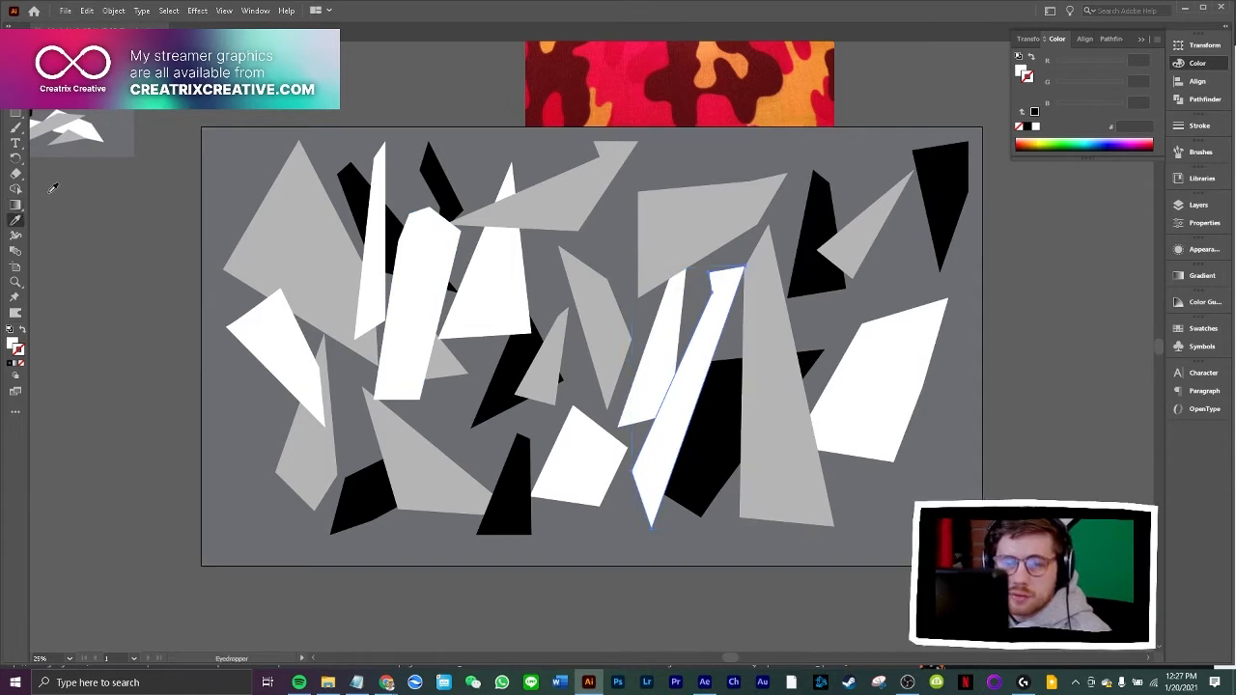
{"action": "left_click", "coordinate": [100, 128]}
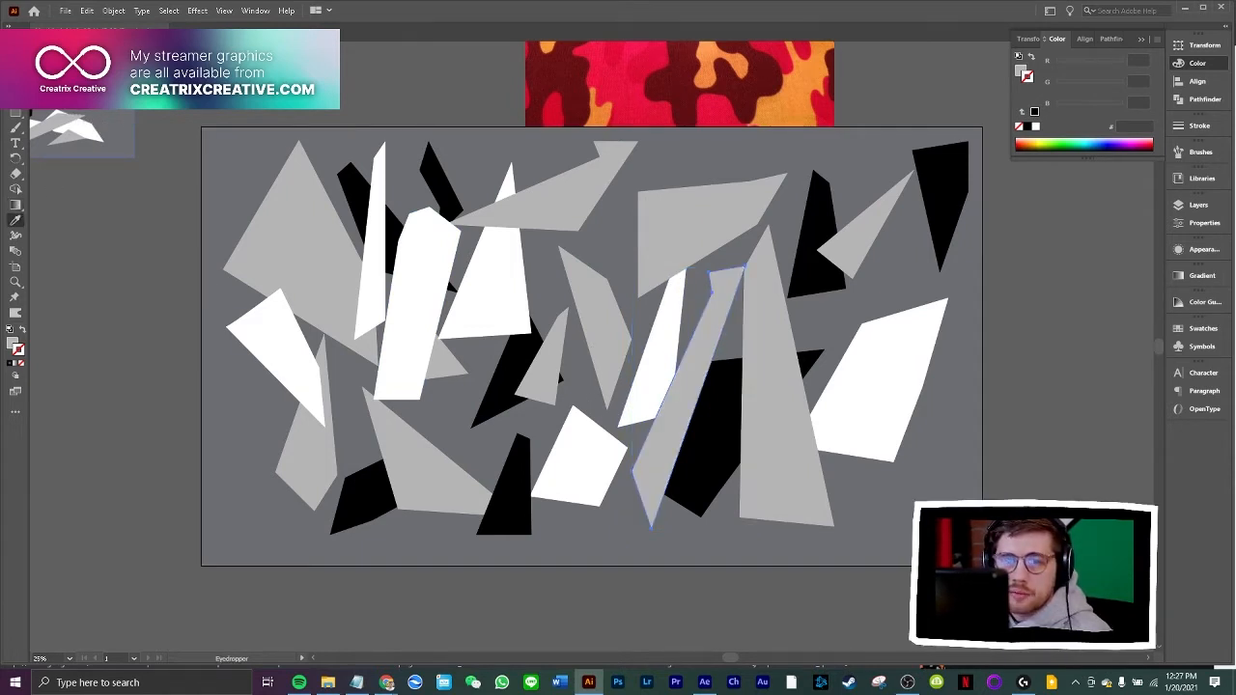
{"action": "key", "text": "v"}
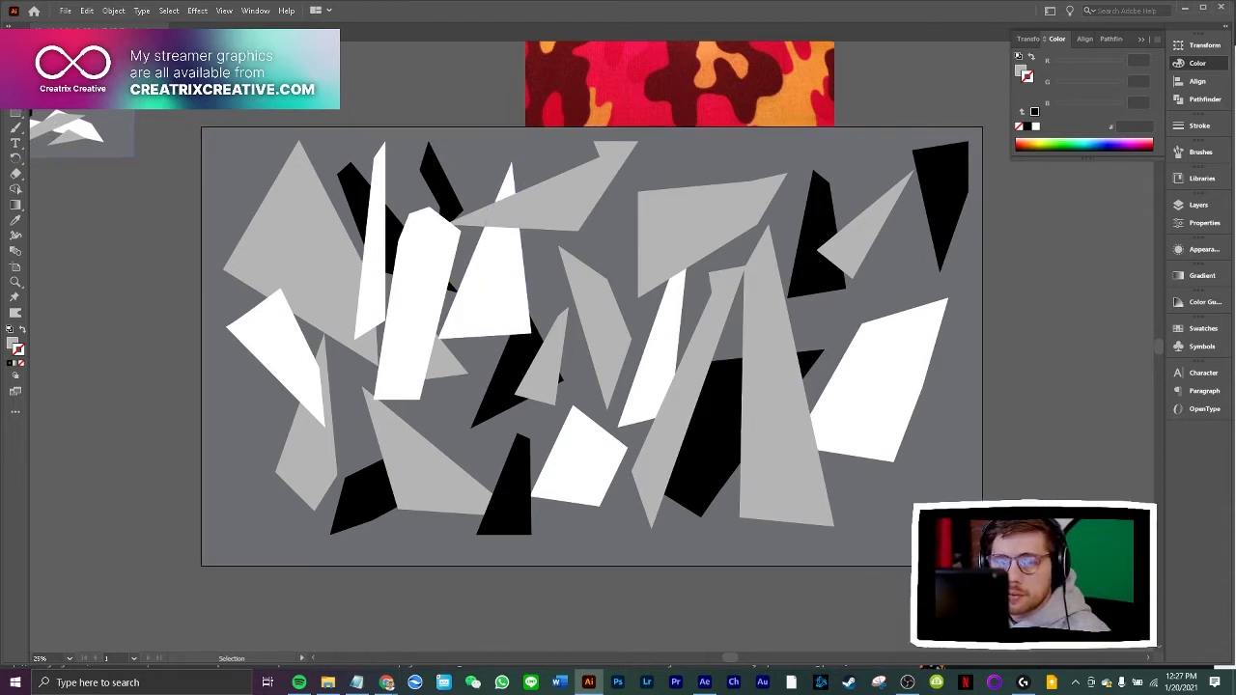
Draw a slanted four-sided light grey strip across the grey polygon at the artboard's upper centre
{"action": "left_click", "coordinate": [664, 157]}
{"action": "left_click", "coordinate": [576, 357]}
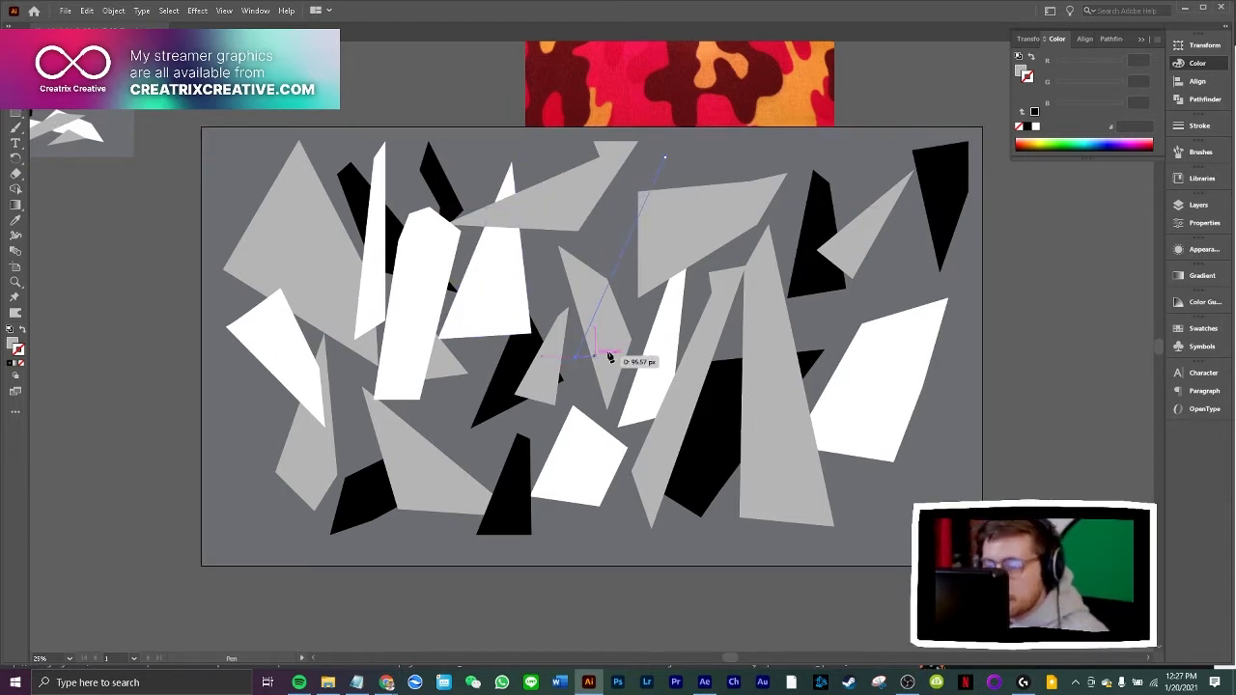
{"action": "left_click", "coordinate": [643, 317]}
{"action": "left_click", "coordinate": [711, 149]}
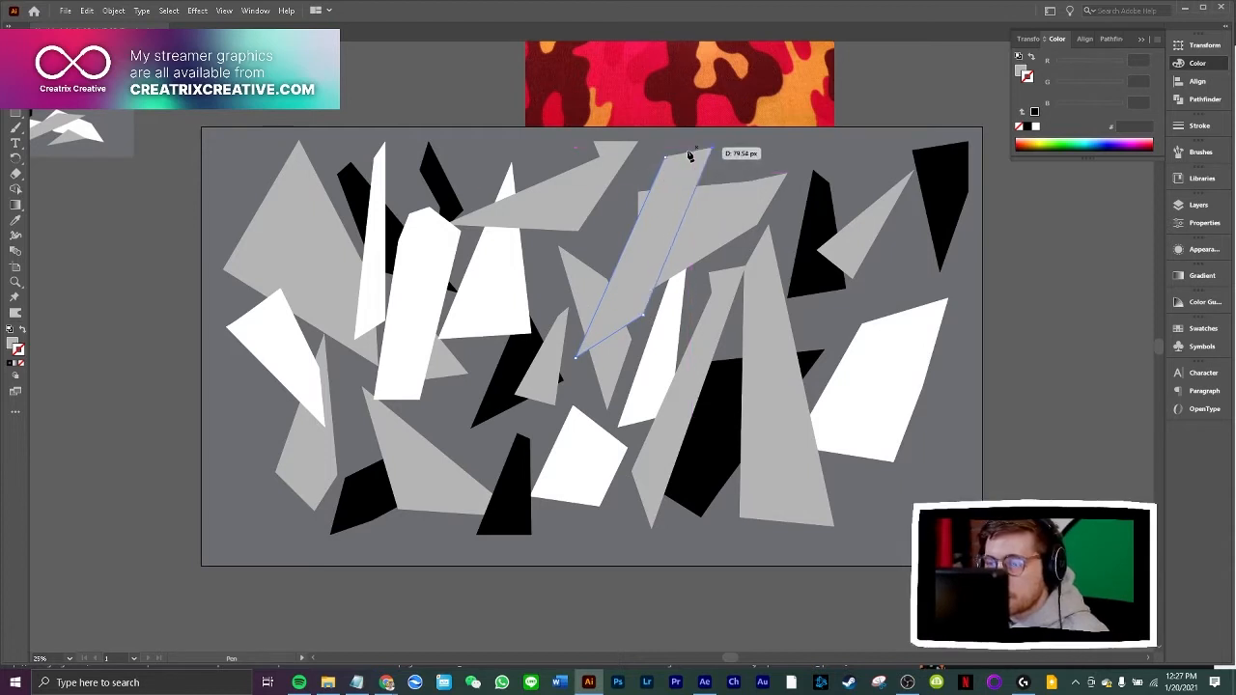
{"action": "left_click", "coordinate": [664, 157]}
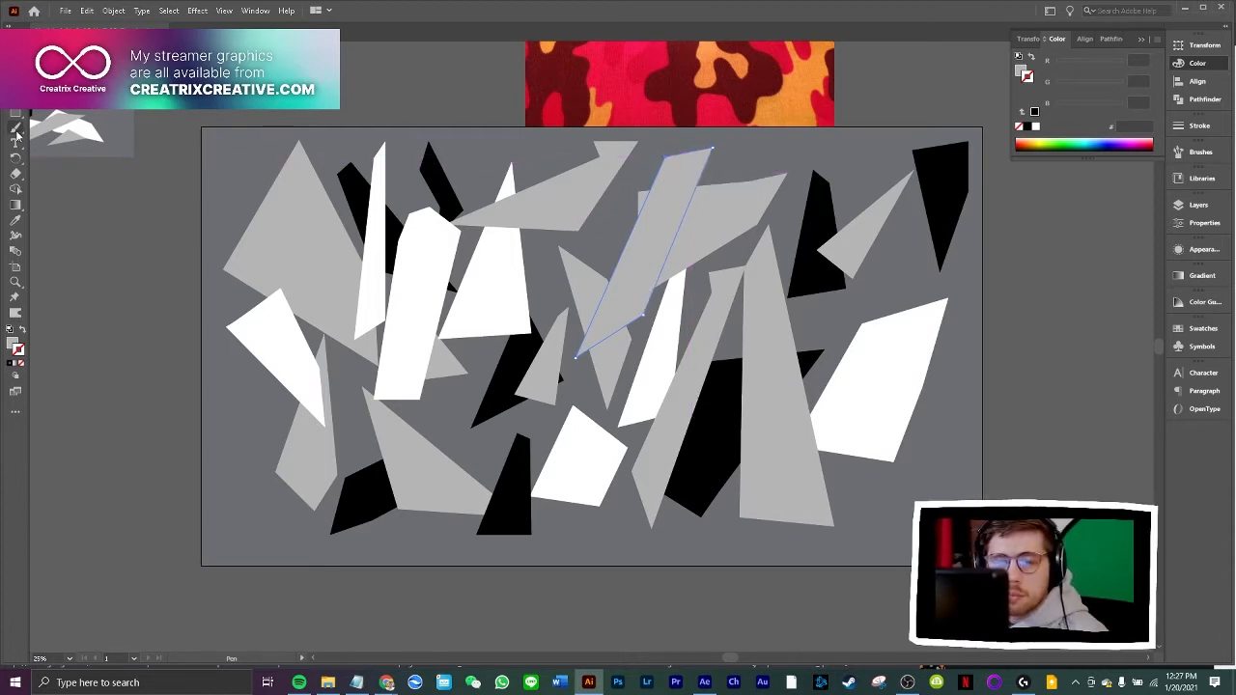
Fill the new four-sided strip with white sampled from the reference artwork and deselect it
{"action": "left_click", "coordinate": [16, 219]}
{"action": "left_click", "coordinate": [87, 125]}
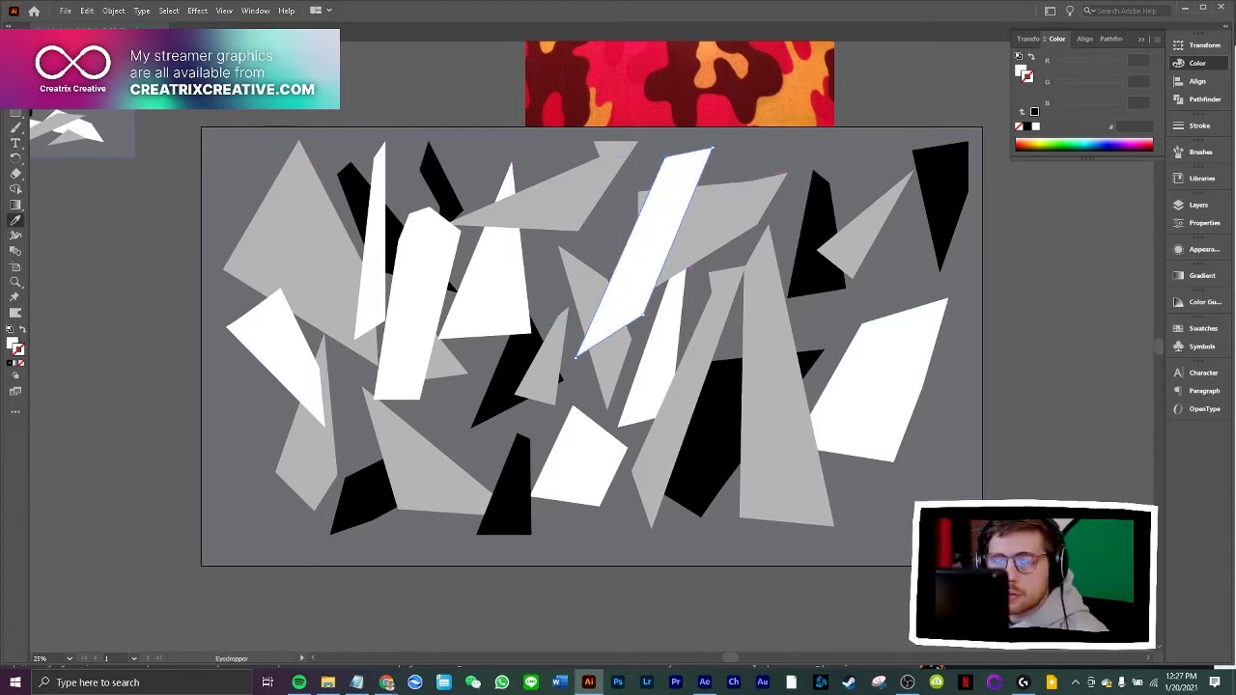
{"action": "key", "text": "v"}
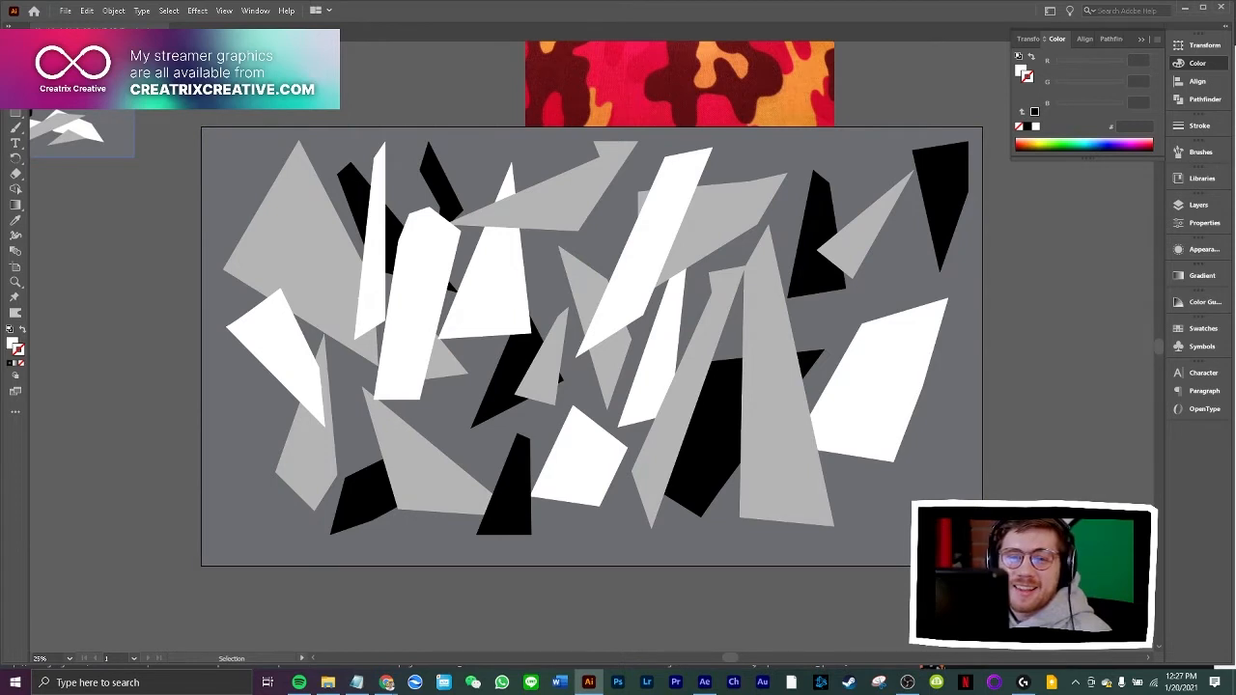
Draw a pointed four-sided white shard rising diagonally over the black and grey shards at the artboard's centre
{"action": "key", "text": "p"}
{"action": "left_click", "coordinate": [441, 422]}
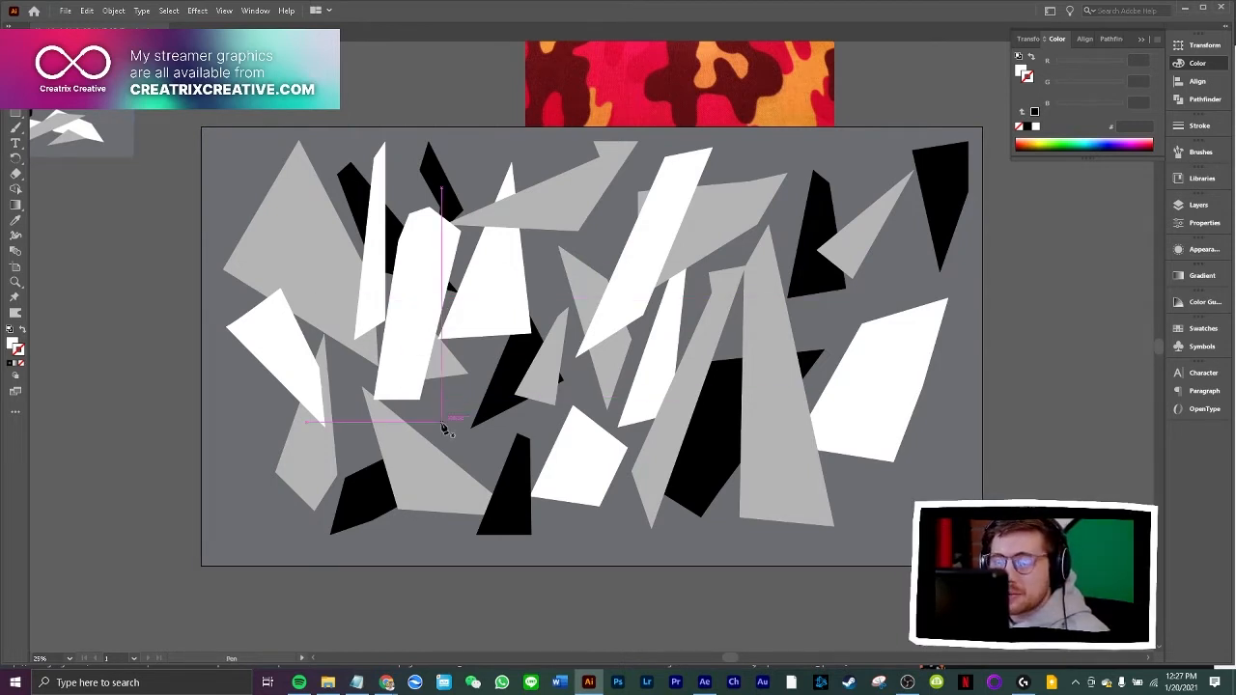
{"action": "left_click", "coordinate": [595, 237]}
{"action": "left_click", "coordinate": [536, 422]}
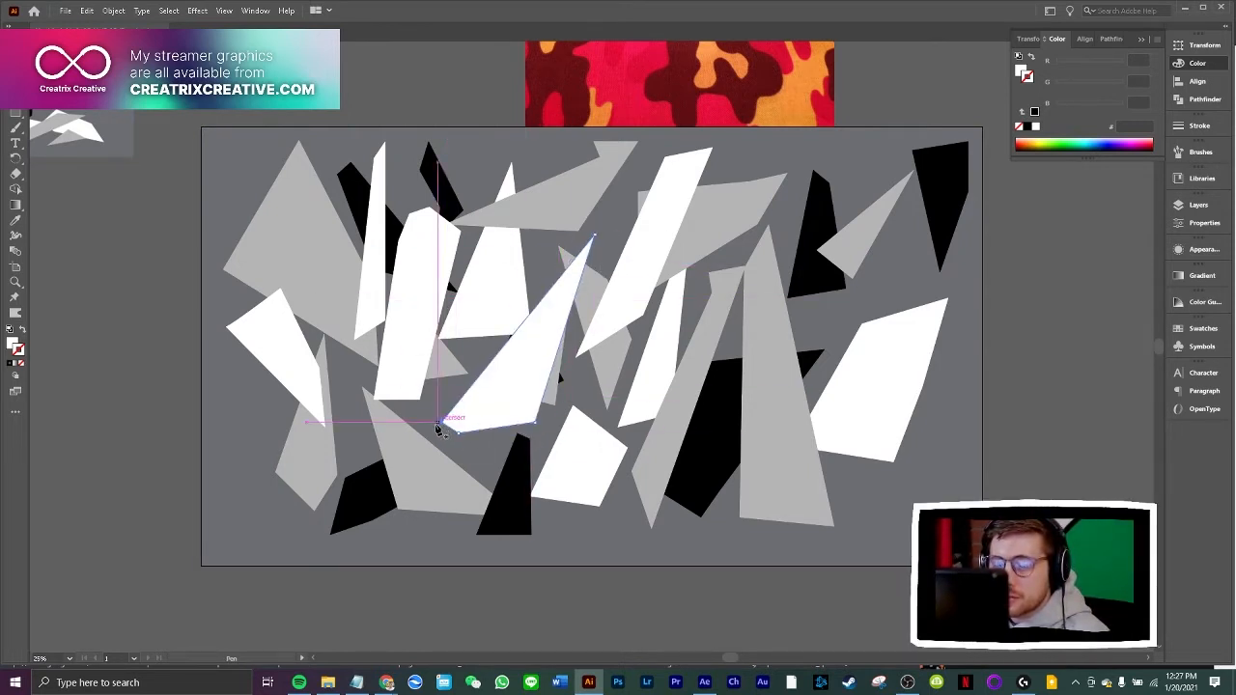
{"action": "left_click", "coordinate": [440, 424]}
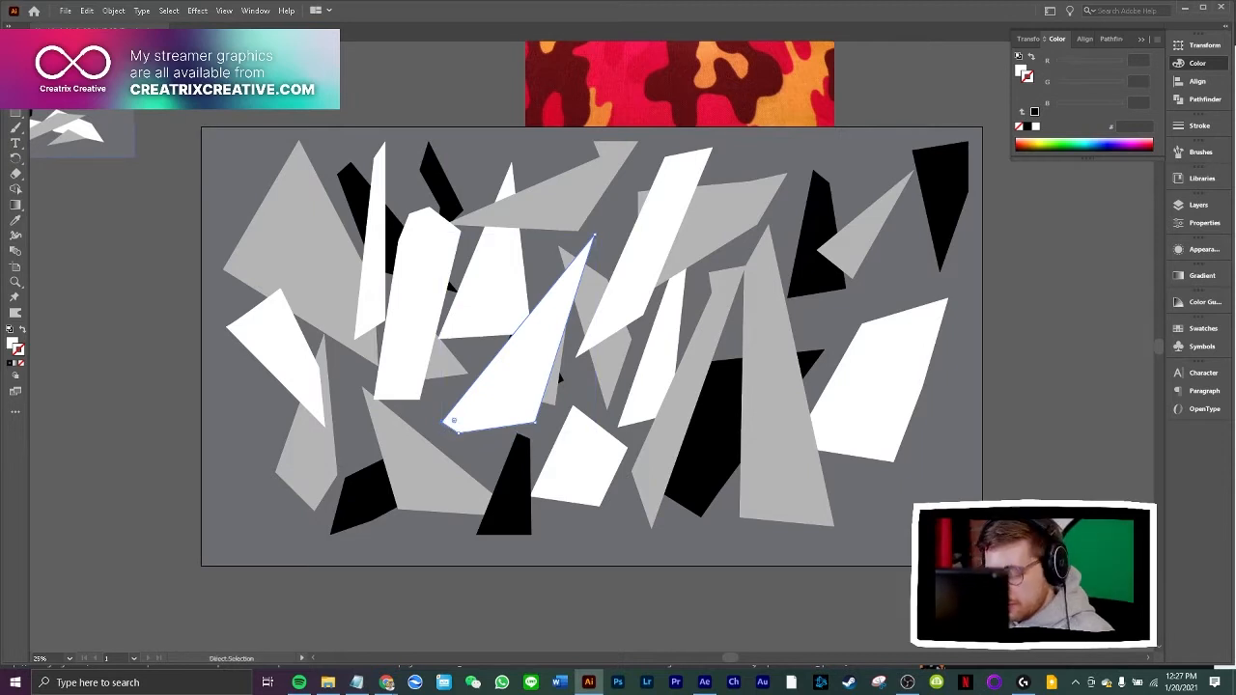
Send the new white shard and the tall white triangle behind the neighbouring black and grey shards, keeping both above the background
{"action": "key", "text": "ctrl+bracketleft"}
{"action": "key", "text": "ctrl+bracketleft"}
{"action": "key", "text": "ctrl+bracketleft"}
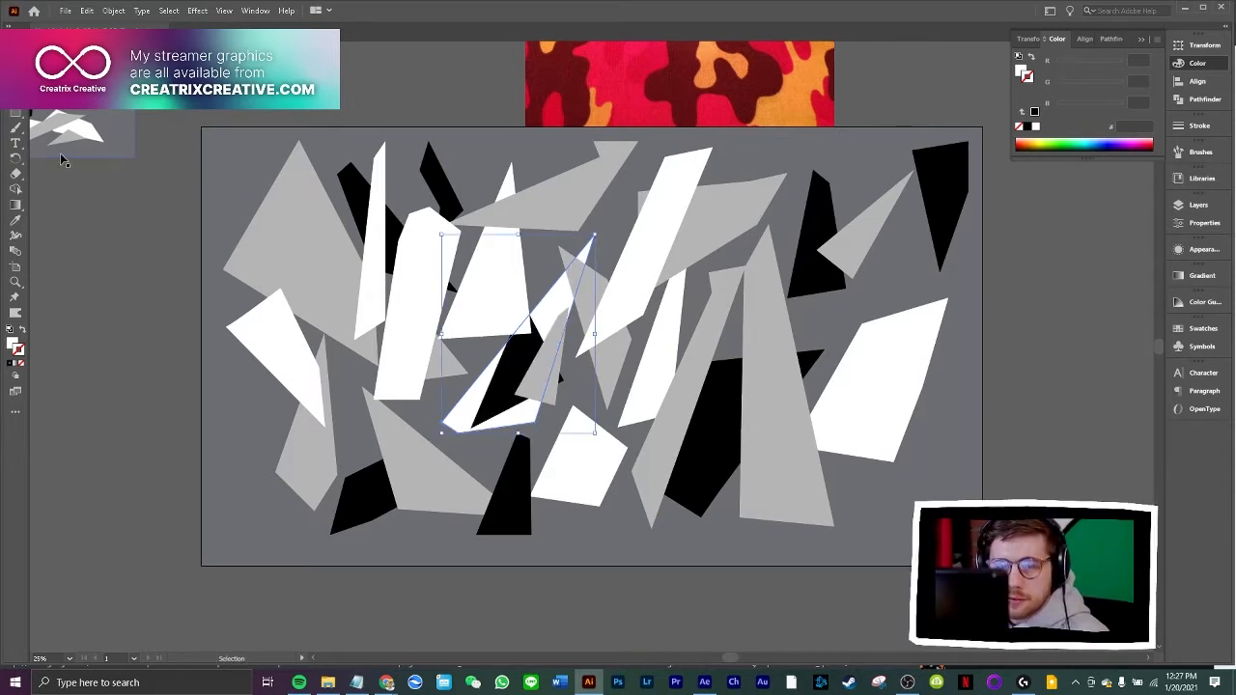
{"action": "left_click", "coordinate": [499, 281], "text": "ctrl"}
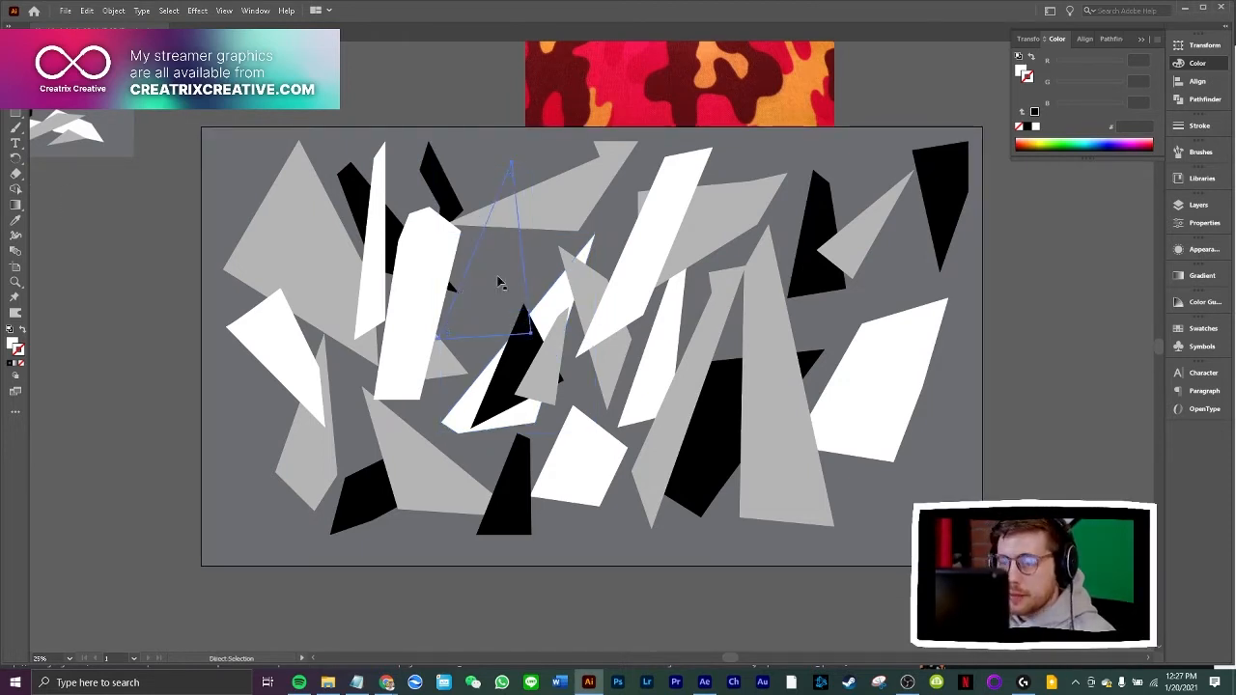
{"action": "key", "text": "v"}
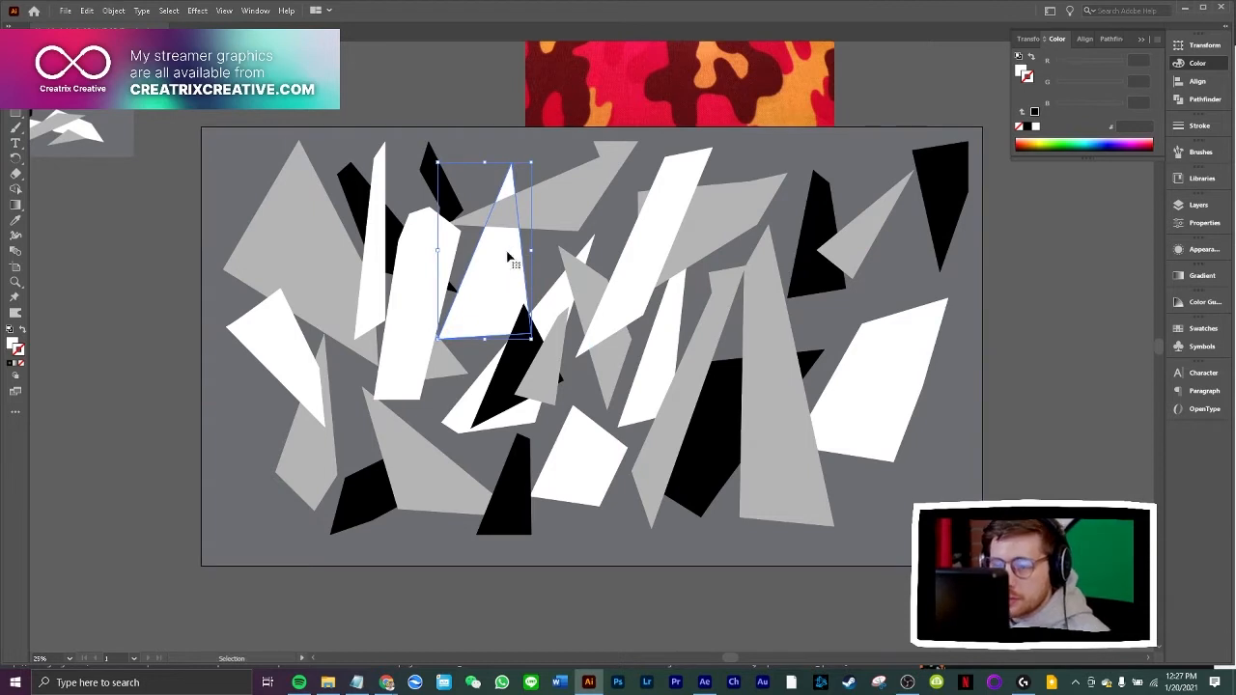
Arrange the large grey polygon at the artboard's upper left behind the other shapes but above the background
{"action": "left_click", "coordinate": [323, 259], "text": "ctrl"}
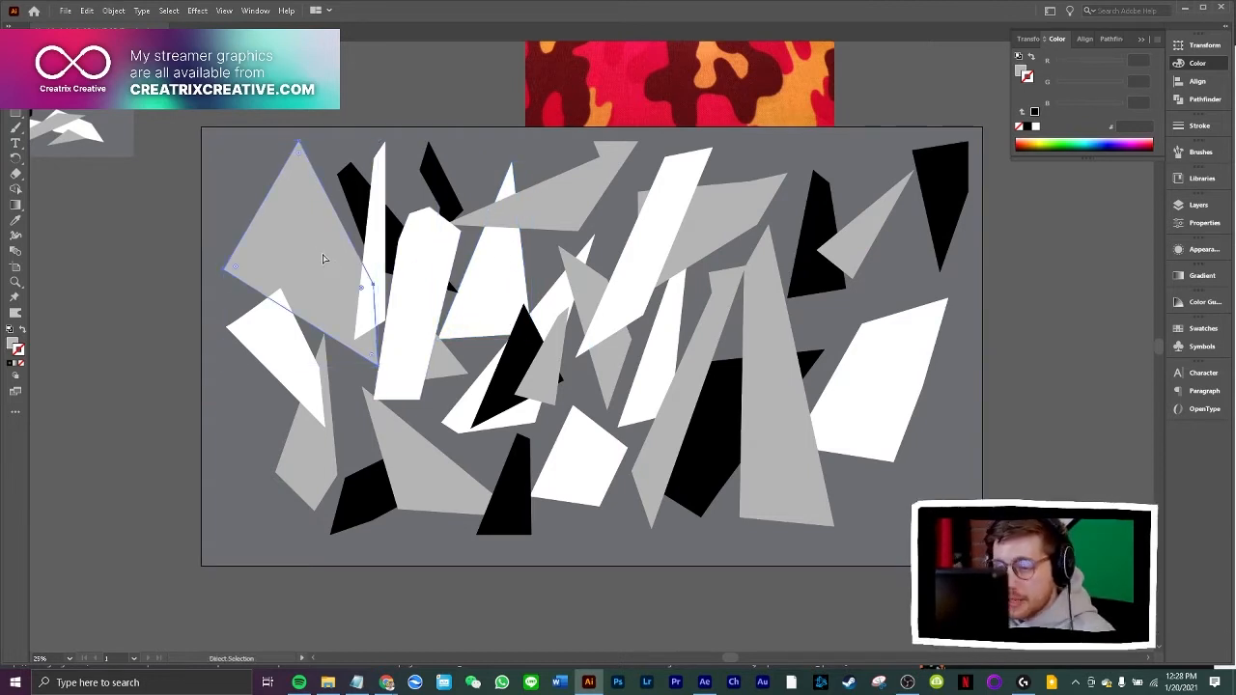
{"action": "key", "text": "ctrl+bracketleft"}
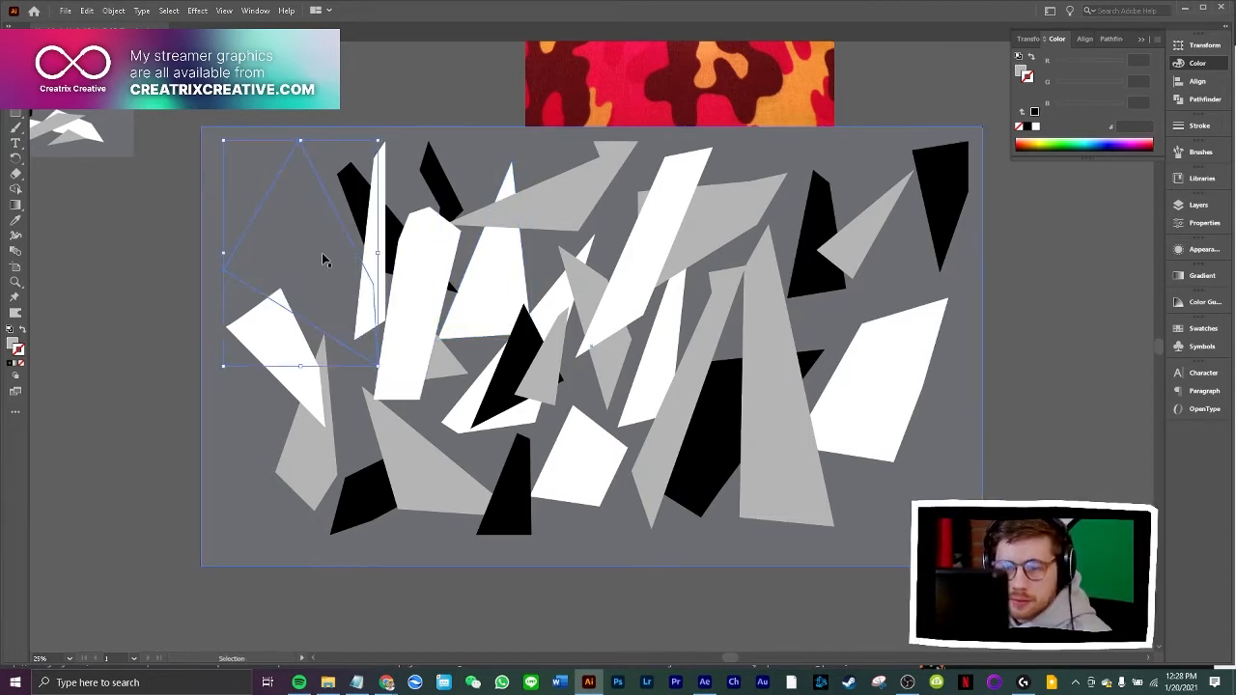
{"action": "key", "text": "ctrl+z"}
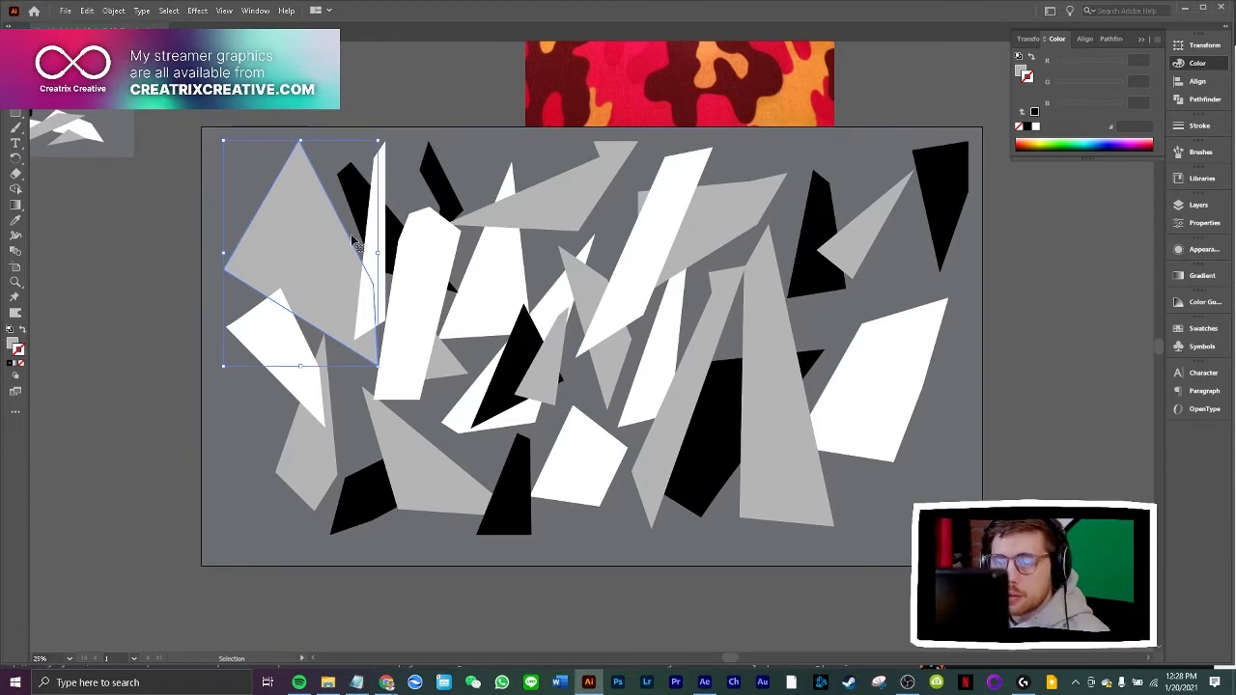
Shift the large grey polygon up-left, its neighbouring black shard left, the central black shard up-left, and the lower grey triangle slightly right
{"action": "left_click_drag", "start_coordinate": [353, 242], "coordinate": [318, 200]}
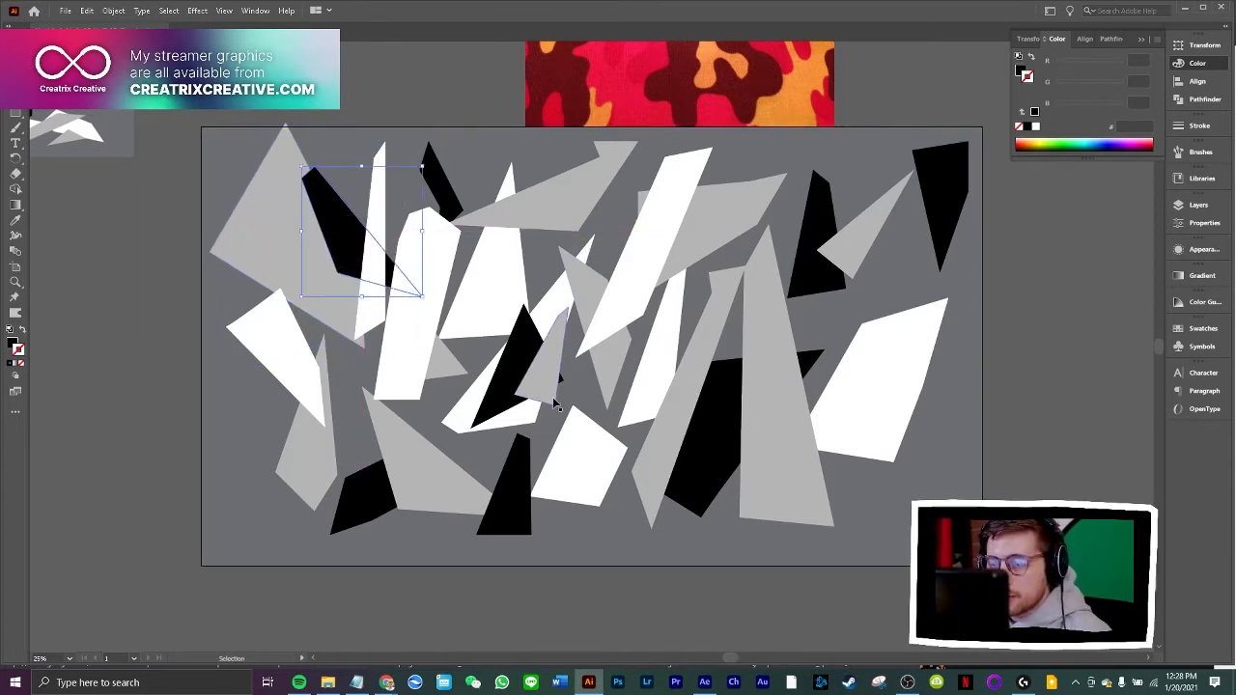
{"action": "left_click_drag", "start_coordinate": [557, 405], "coordinate": [401, 490]}
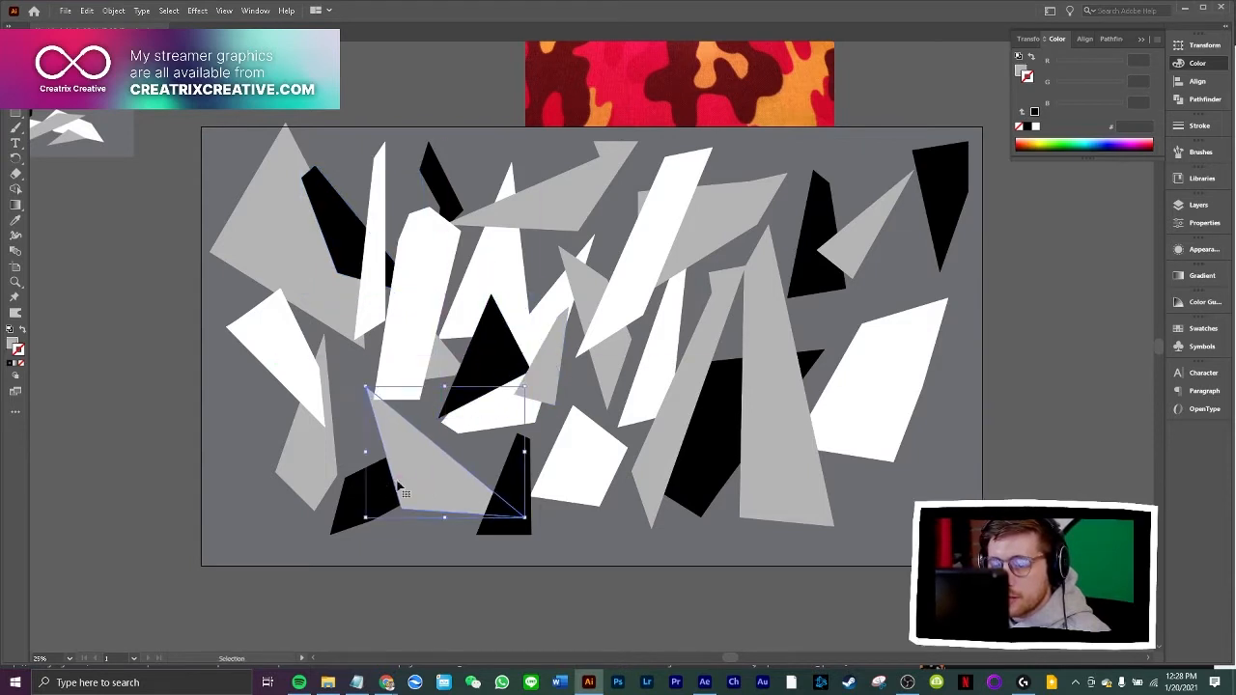
Bring the black polygon at the artboard's lower left in front of the adjoining grey triangle
{"action": "key", "text": "a"}
{"action": "left_click", "coordinate": [376, 494]}
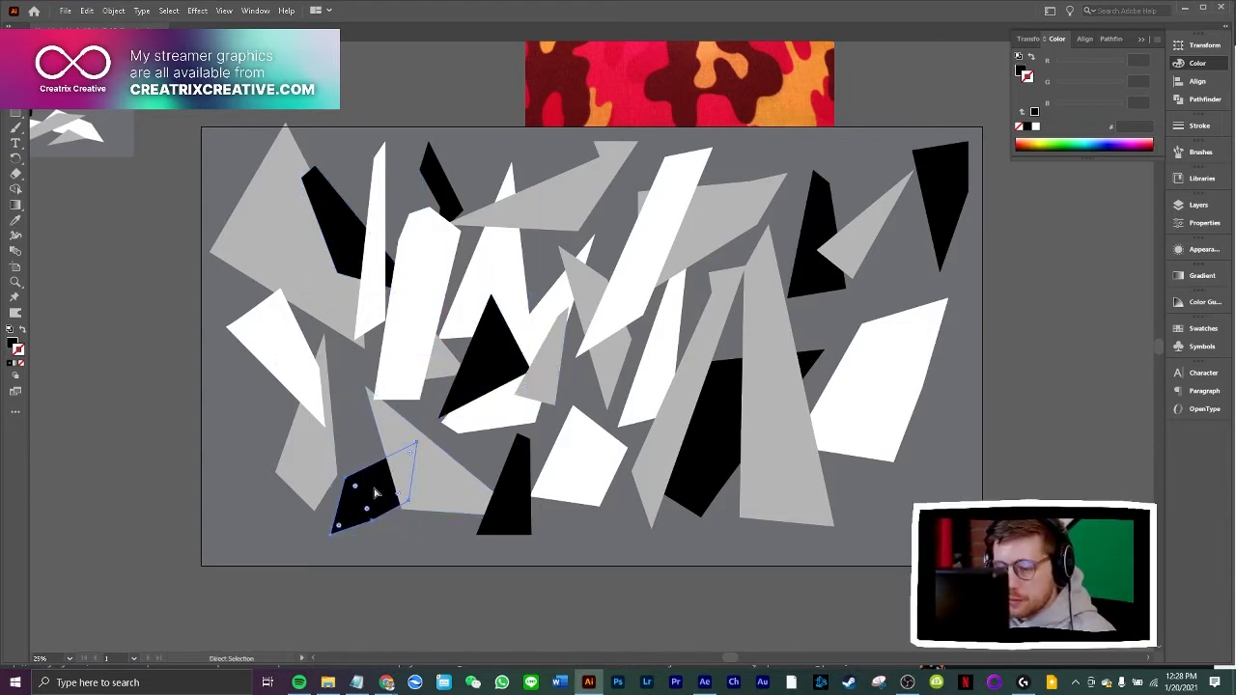
{"action": "key", "text": "ctrl+shift+]"}
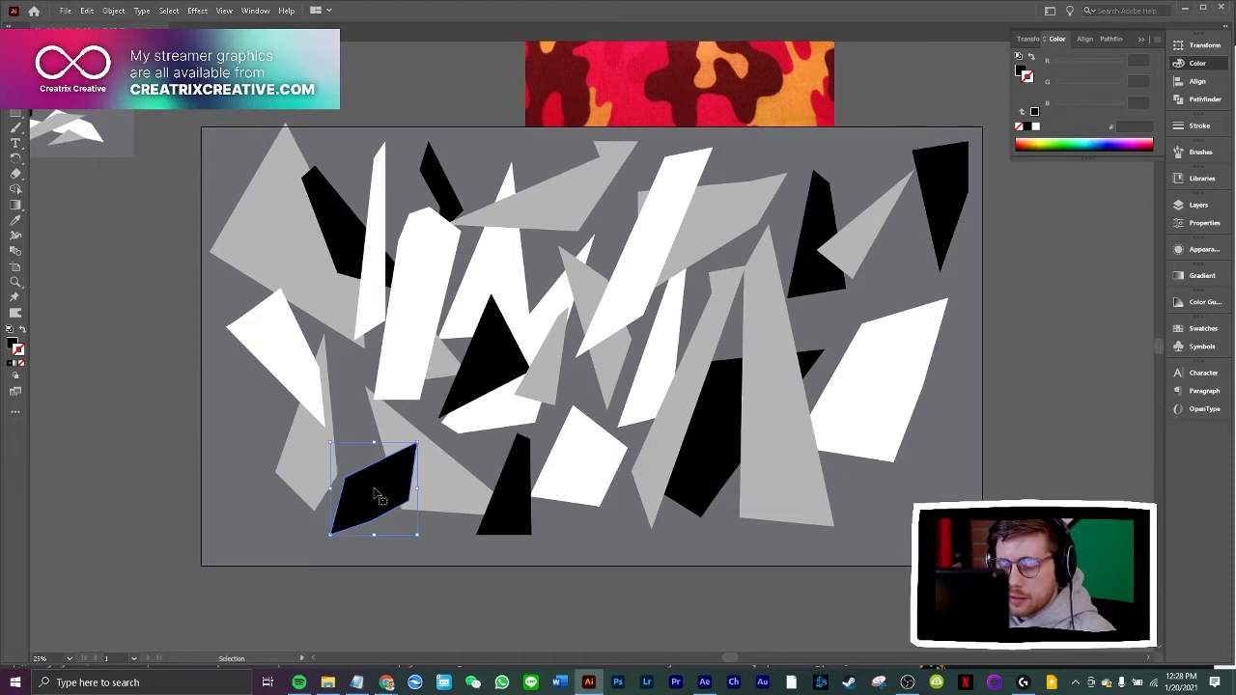
Place the tall grey triangle behind the large black and white polygons but above the background, and nudge it slightly right
{"action": "key", "text": "a"}
{"action": "left_click", "coordinate": [795, 423]}
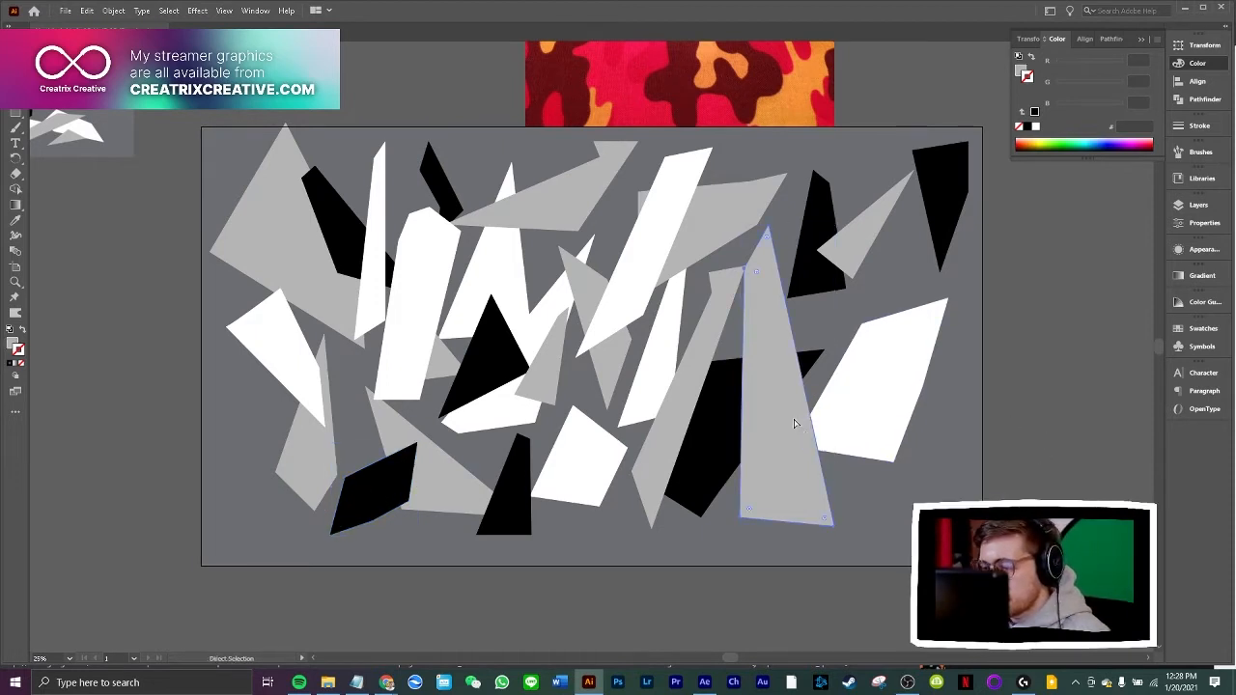
{"action": "key", "text": "ctrl+shift+["}
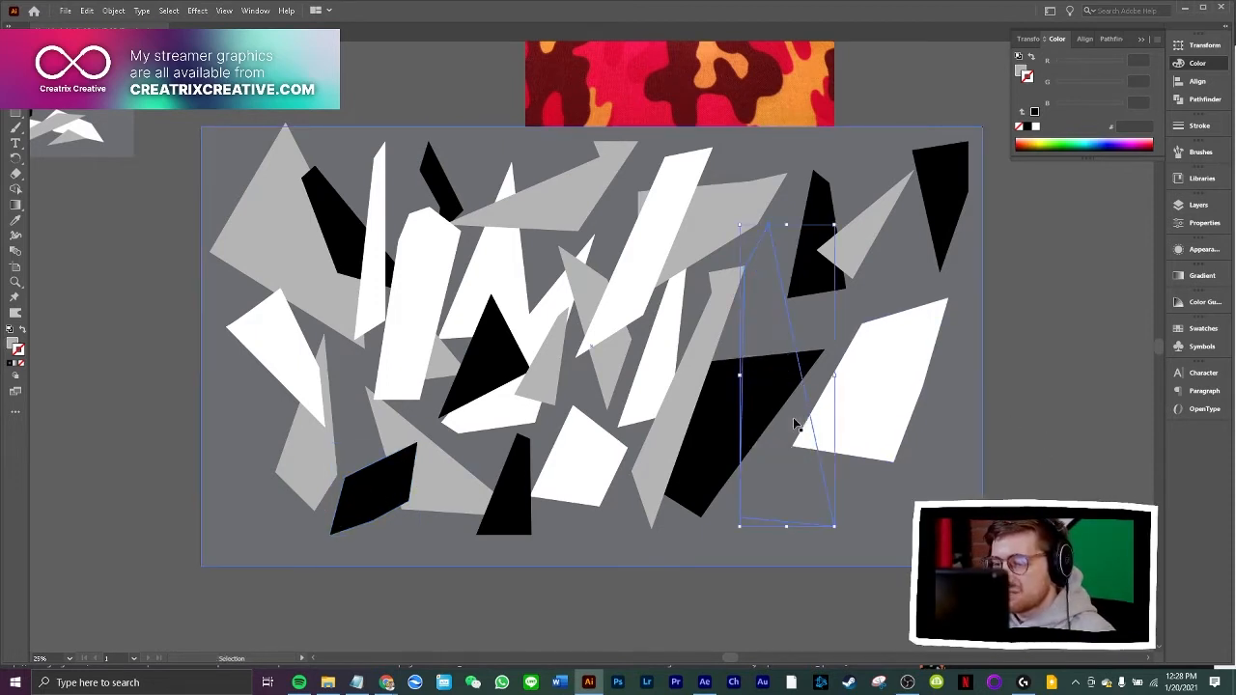
{"action": "key", "text": "ctrl+shift+]"}
{"action": "key", "text": "v"}
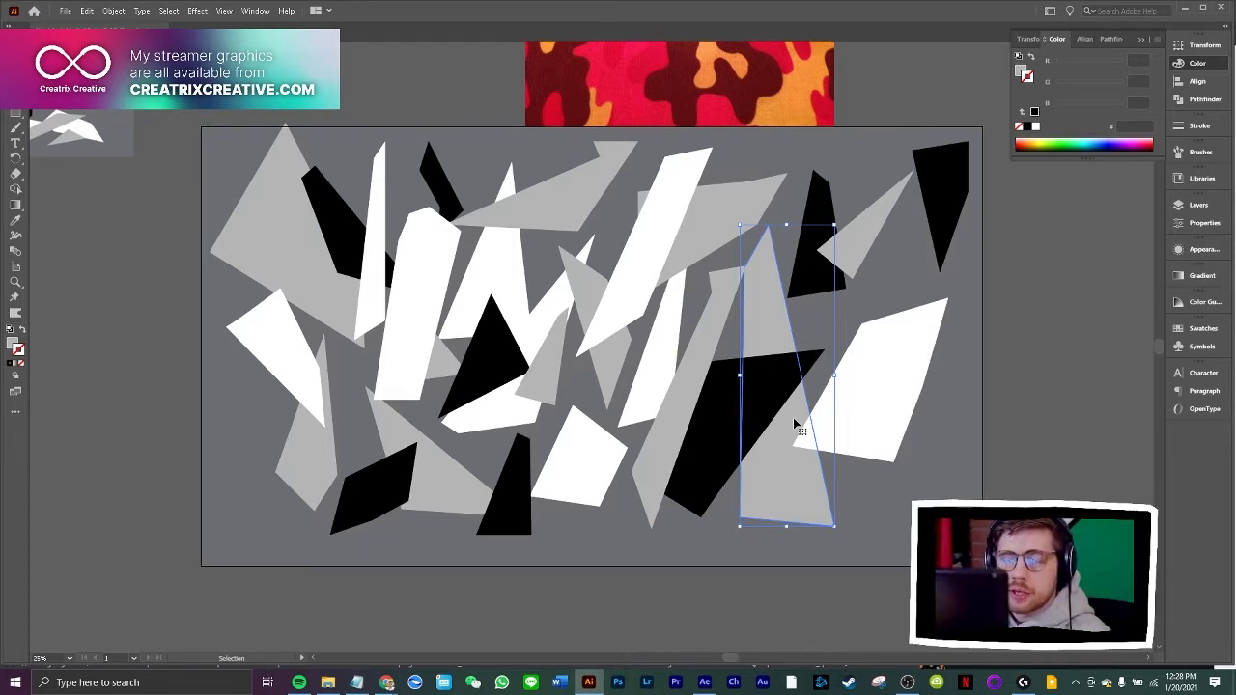
{"action": "left_click", "coordinate": [1048, 371]}
{"action": "left_click", "coordinate": [780, 321]}
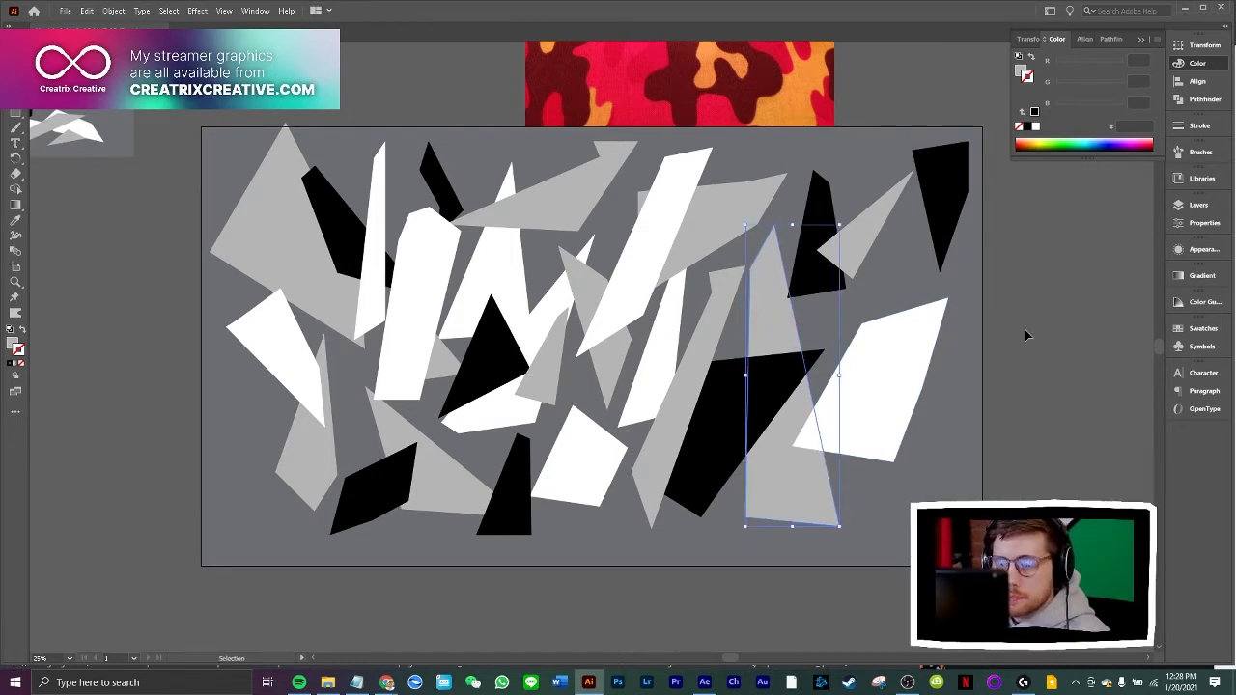
Send the angular white strip behind the neighbouring black and grey shards, keeping it above the background
{"action": "left_click", "coordinate": [430, 278]}
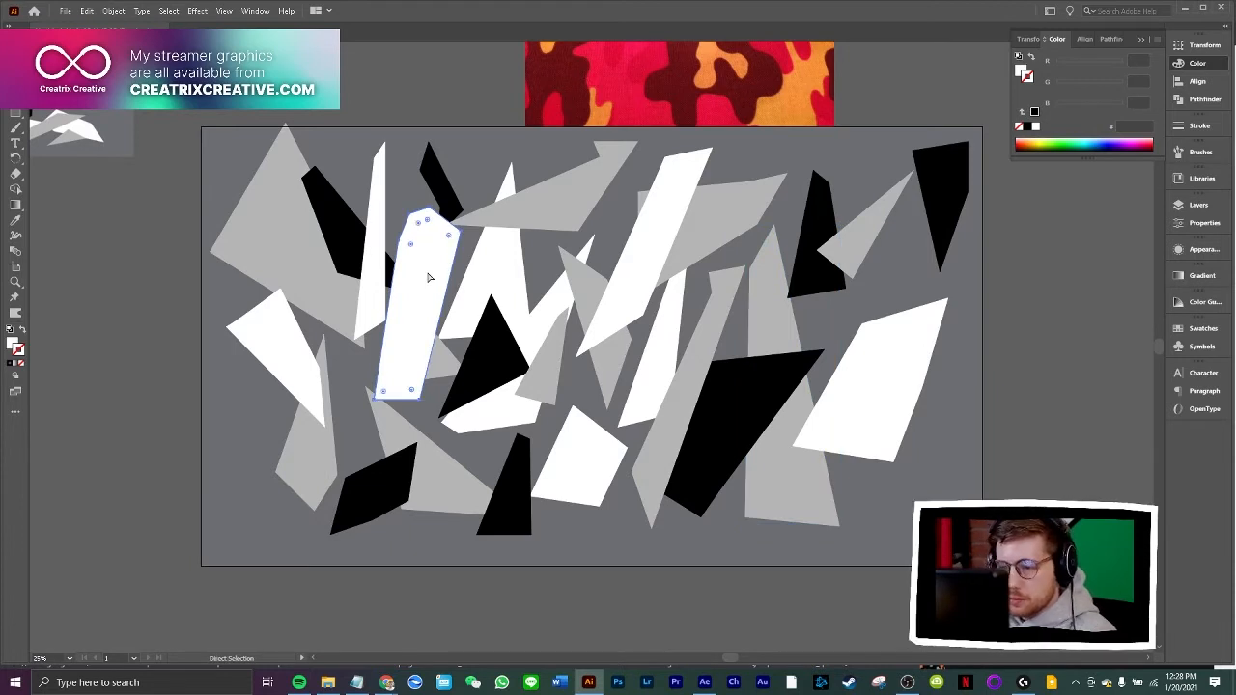
{"action": "key", "text": "ctrl+shift+["}
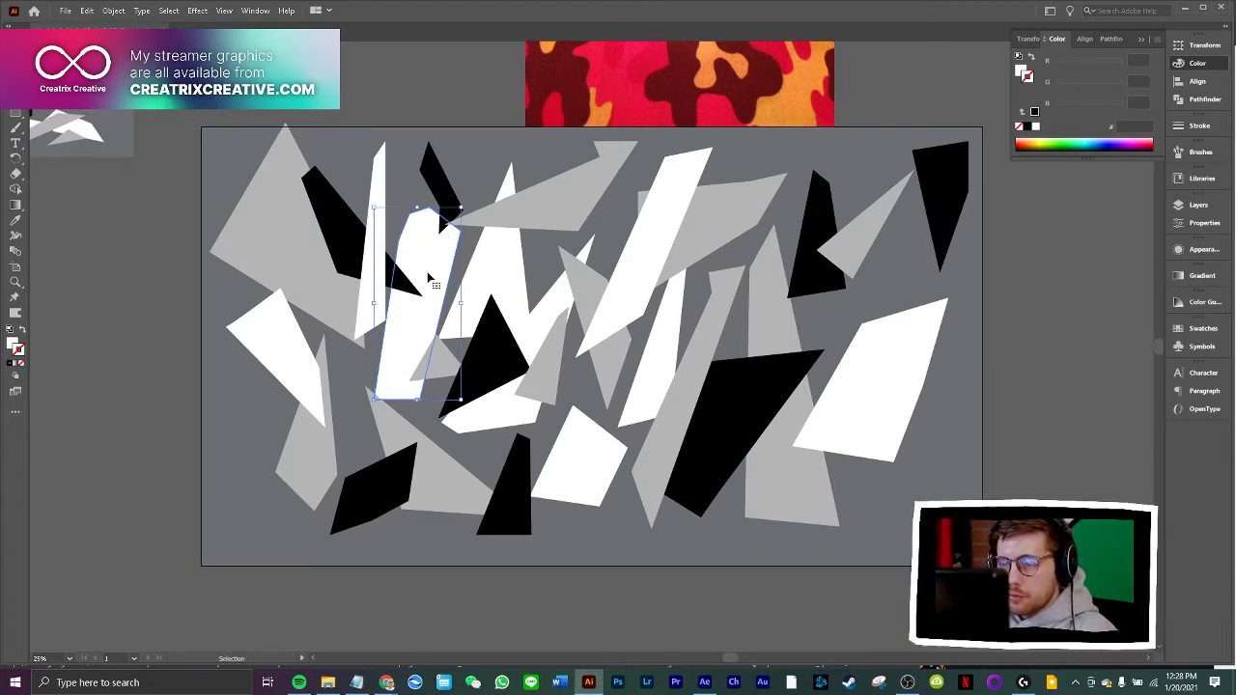
{"action": "left_click", "coordinate": [1032, 315]}
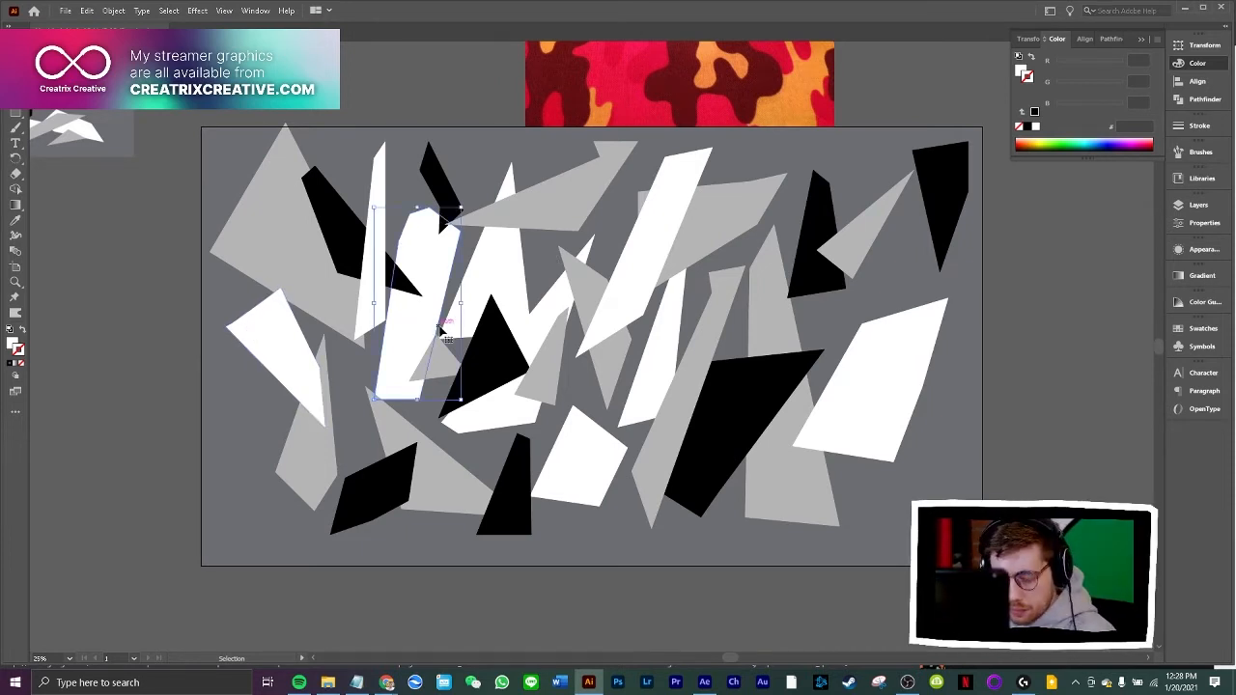
{"action": "key", "text": "a"}
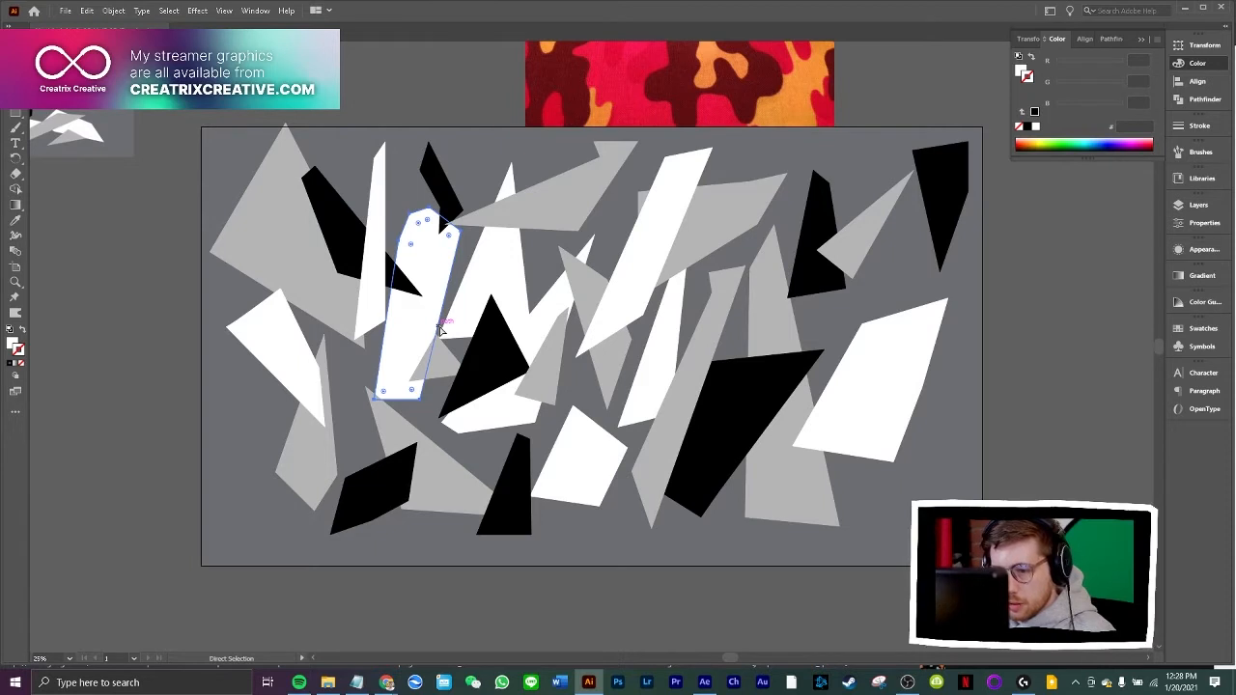
{"action": "key", "text": "ctrl+shift+bracketright"}
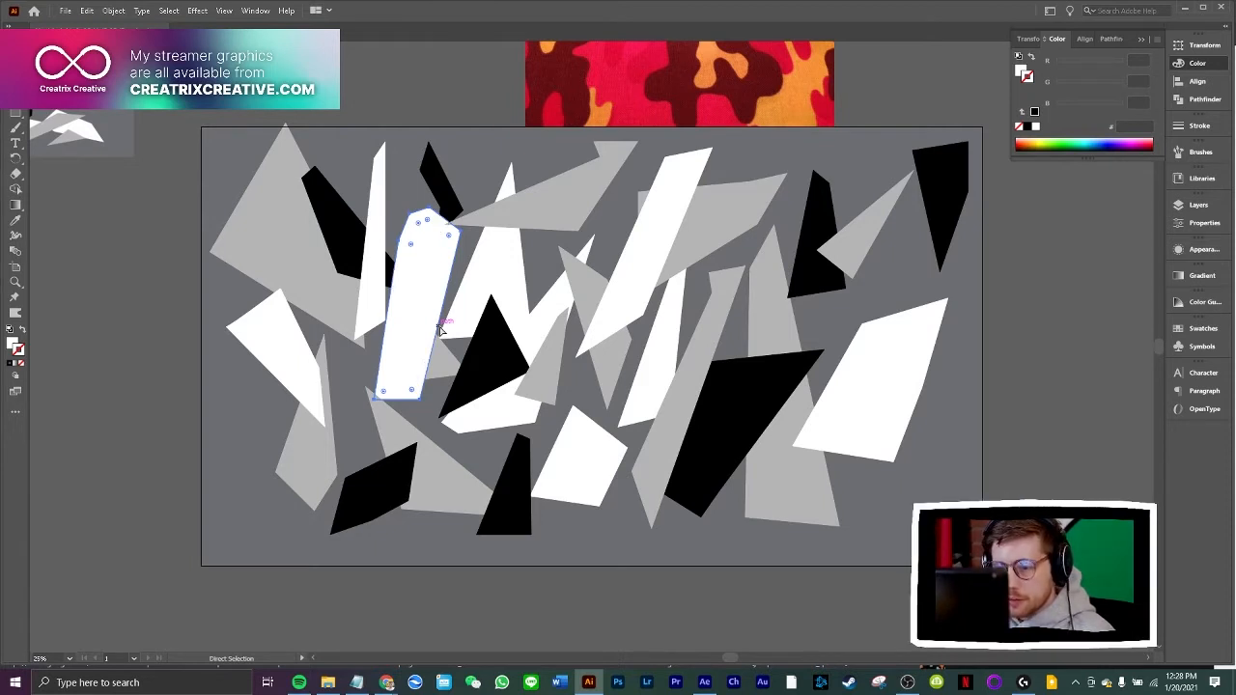
{"action": "key", "text": "v"}
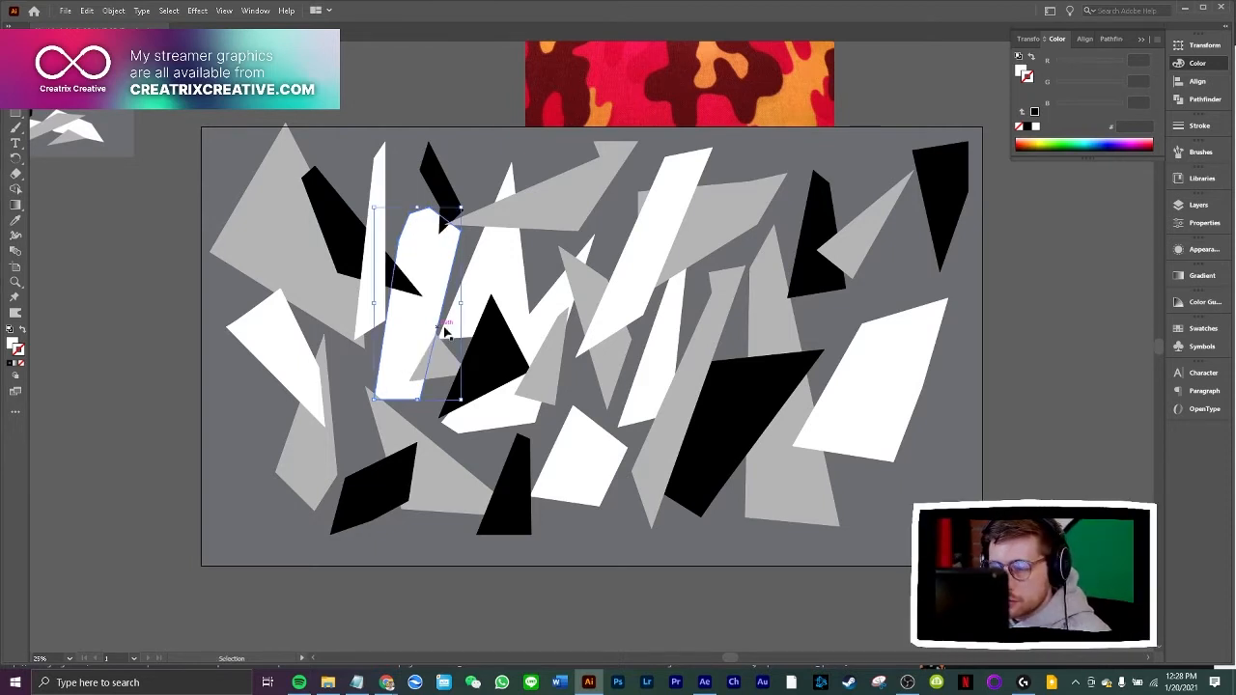
Draw a tall narrow spike over the white shape near the artboard's upper middle and match its fill to the existing black shards
{"action": "left_click", "coordinate": [1048, 298]}
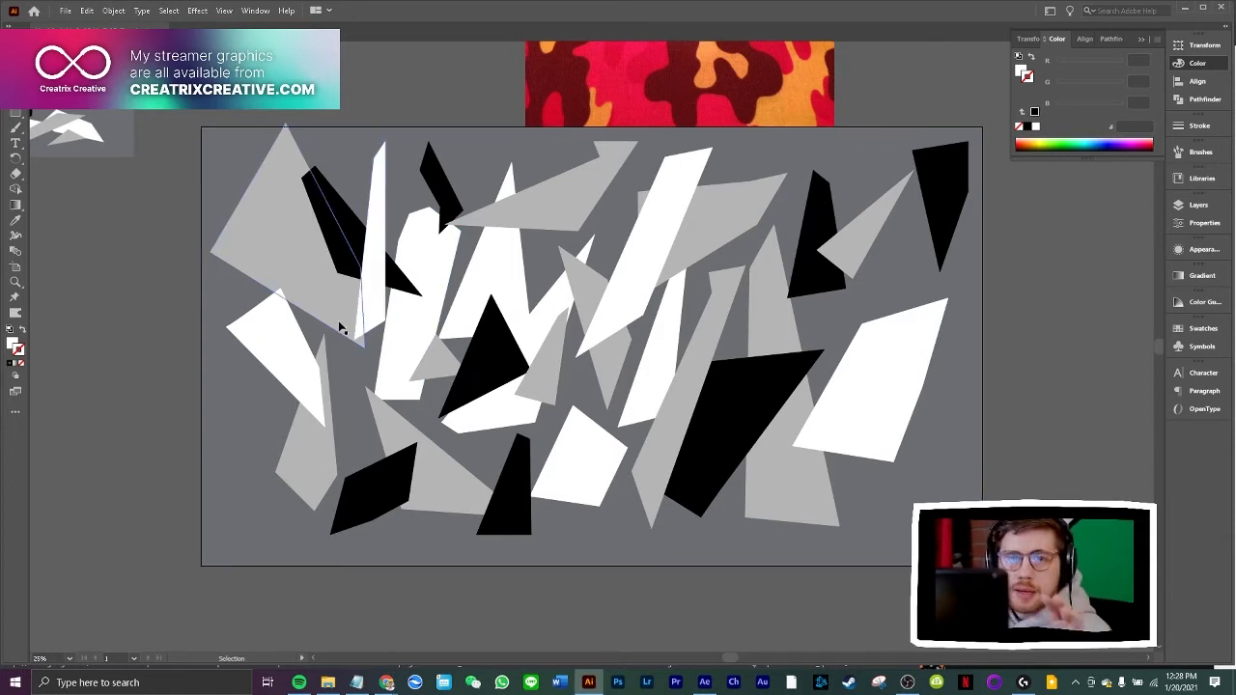
{"action": "key", "text": "p"}
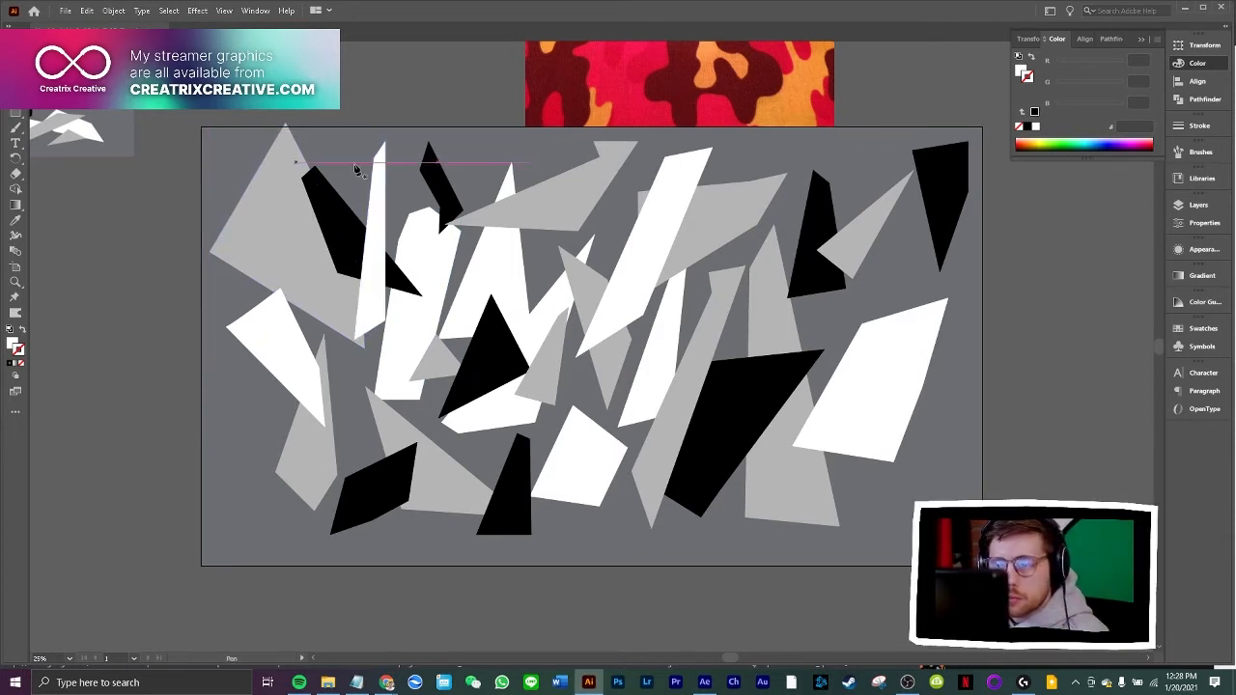
{"action": "left_click", "coordinate": [486, 141]}
{"action": "left_click", "coordinate": [477, 278]}
{"action": "left_click", "coordinate": [521, 272]}
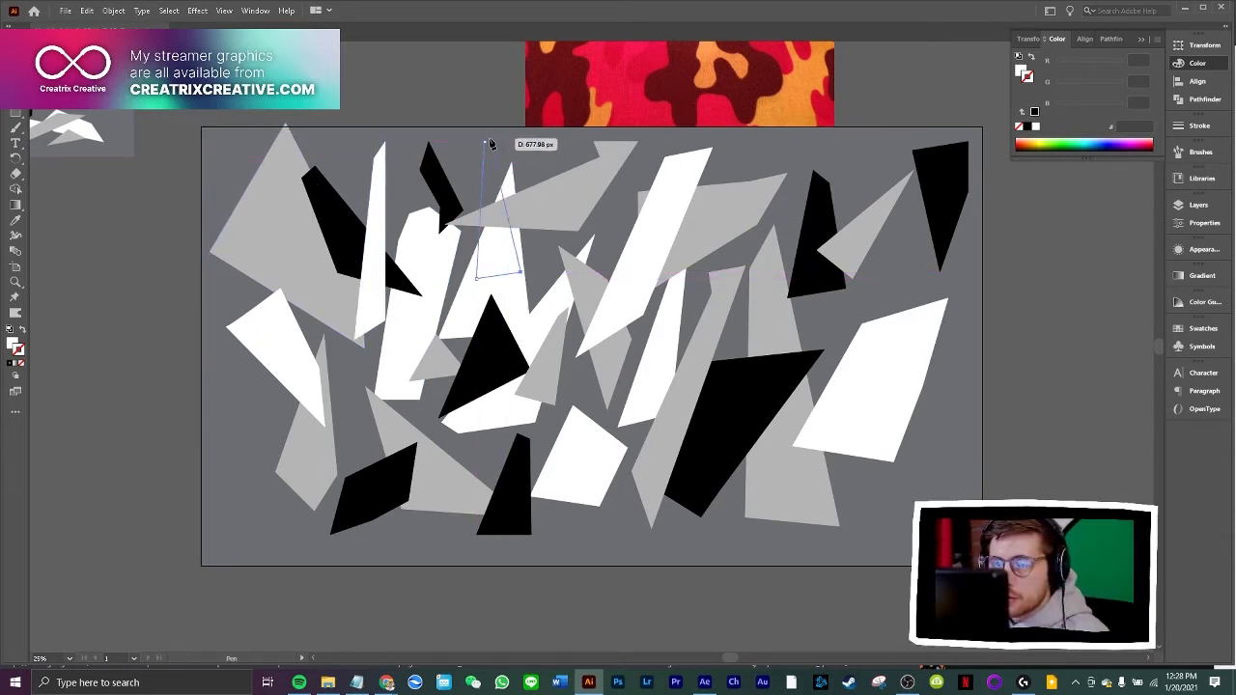
{"action": "left_click", "coordinate": [486, 142]}
{"action": "key", "text": "v"}
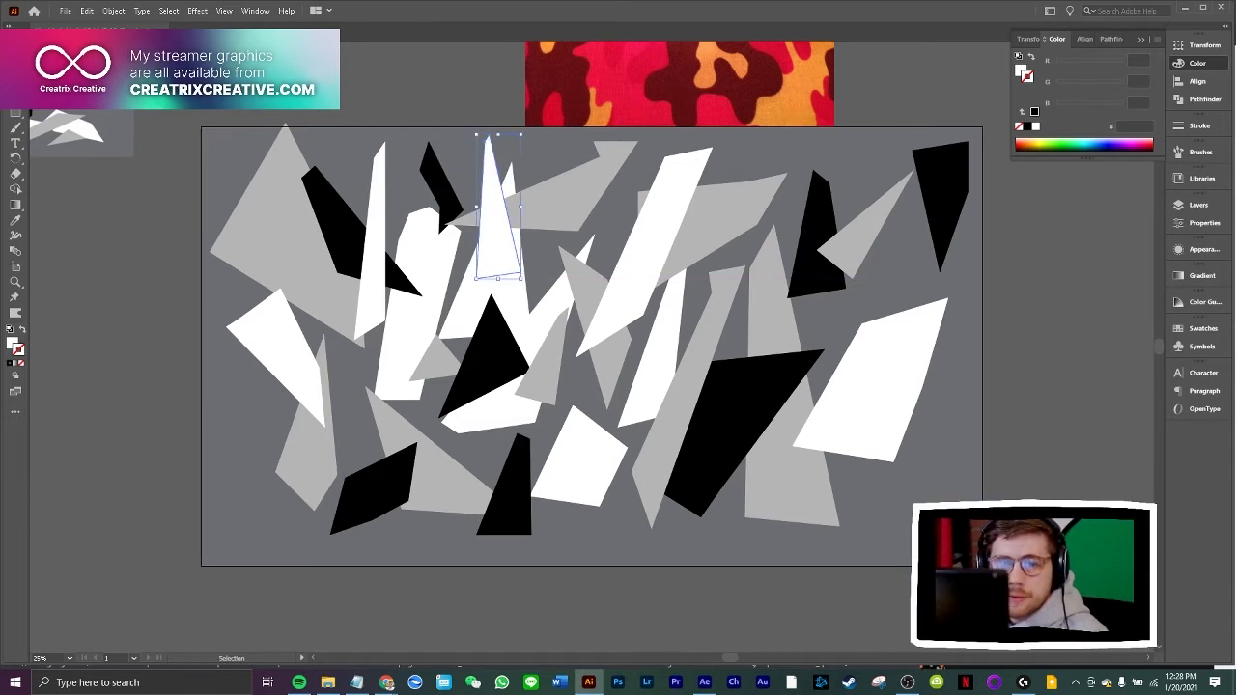
{"action": "left_click", "coordinate": [340, 210]}
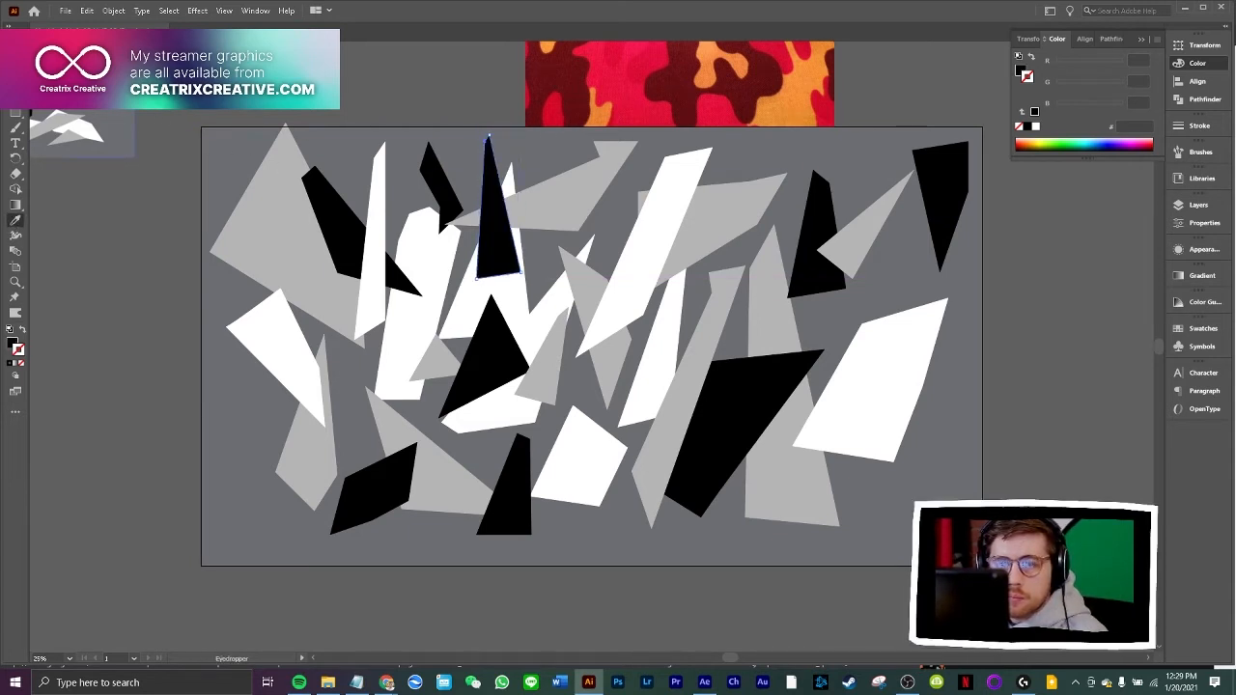
Move the new black spike down-left into the gap between the white shards, below the large grey polygon
{"action": "key", "text": "v"}
{"action": "left_click", "coordinate": [359, 170]}
{"action": "left_click_drag", "start_coordinate": [499, 245], "coordinate": [350, 426]}
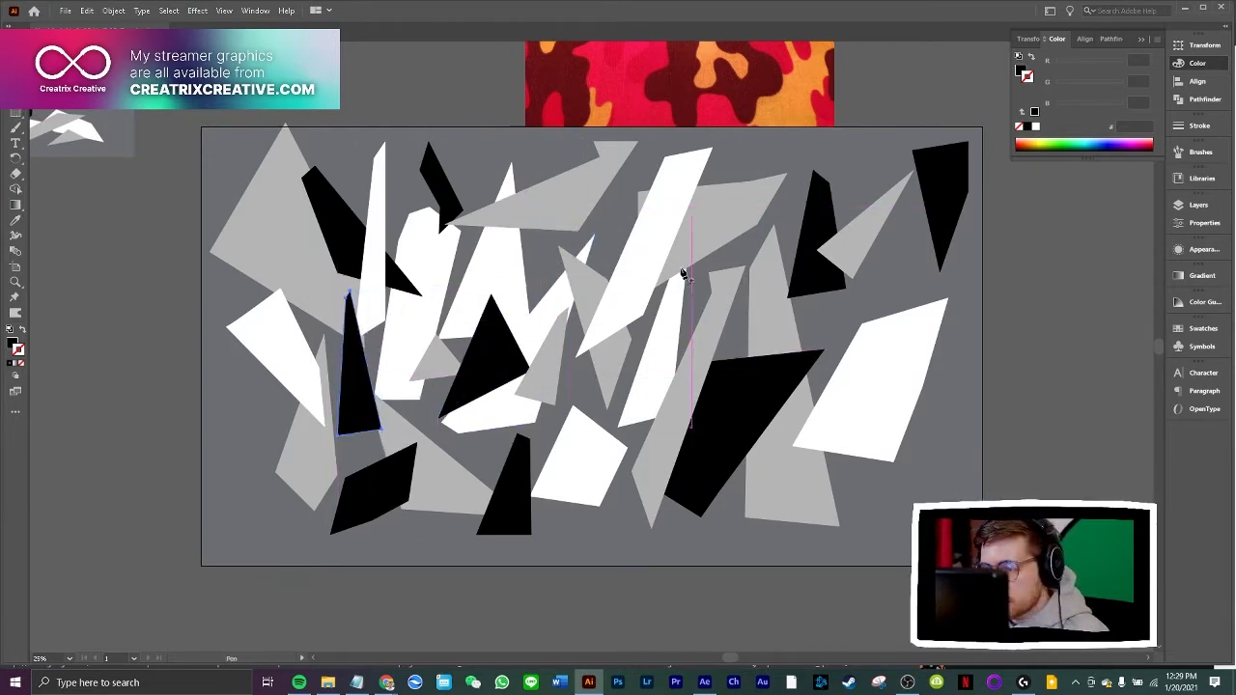
Draw a four-point black shard tapering downward over the edge of the long diagonal white strip in the upper middle
{"action": "left_click", "coordinate": [599, 195]}
{"action": "left_click", "coordinate": [620, 340]}
{"action": "left_click", "coordinate": [648, 225]}
{"action": "left_click", "coordinate": [618, 188]}
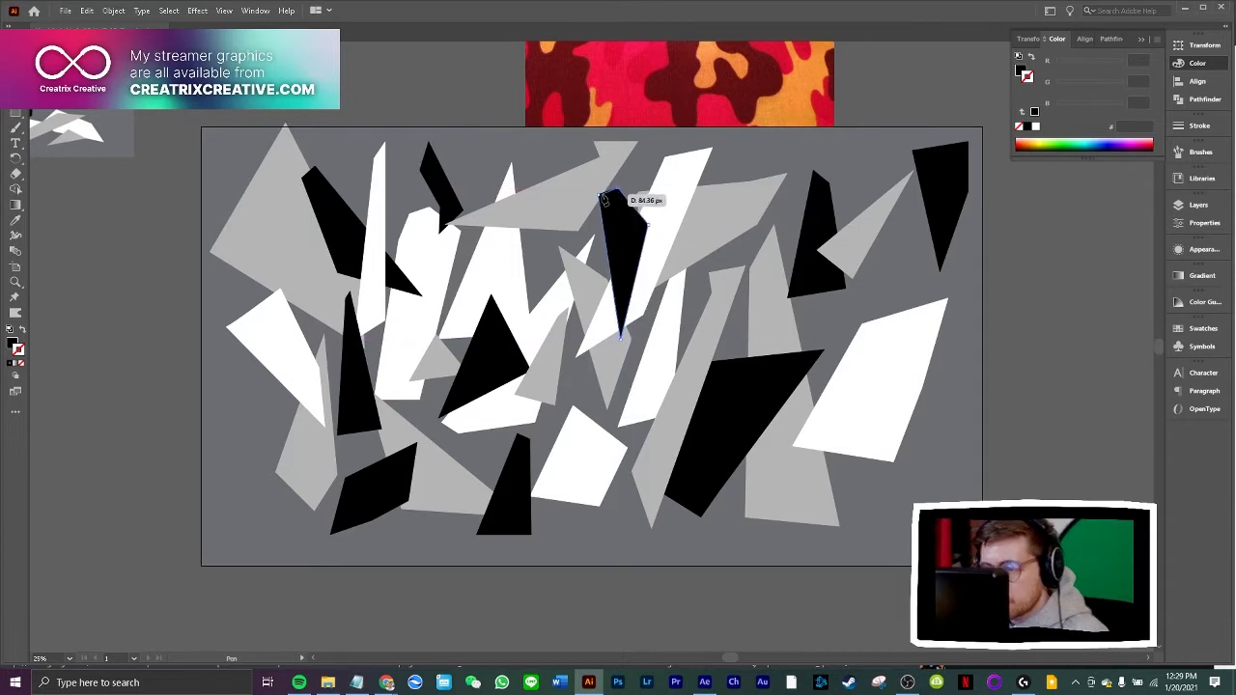
{"action": "left_click", "coordinate": [600, 195]}
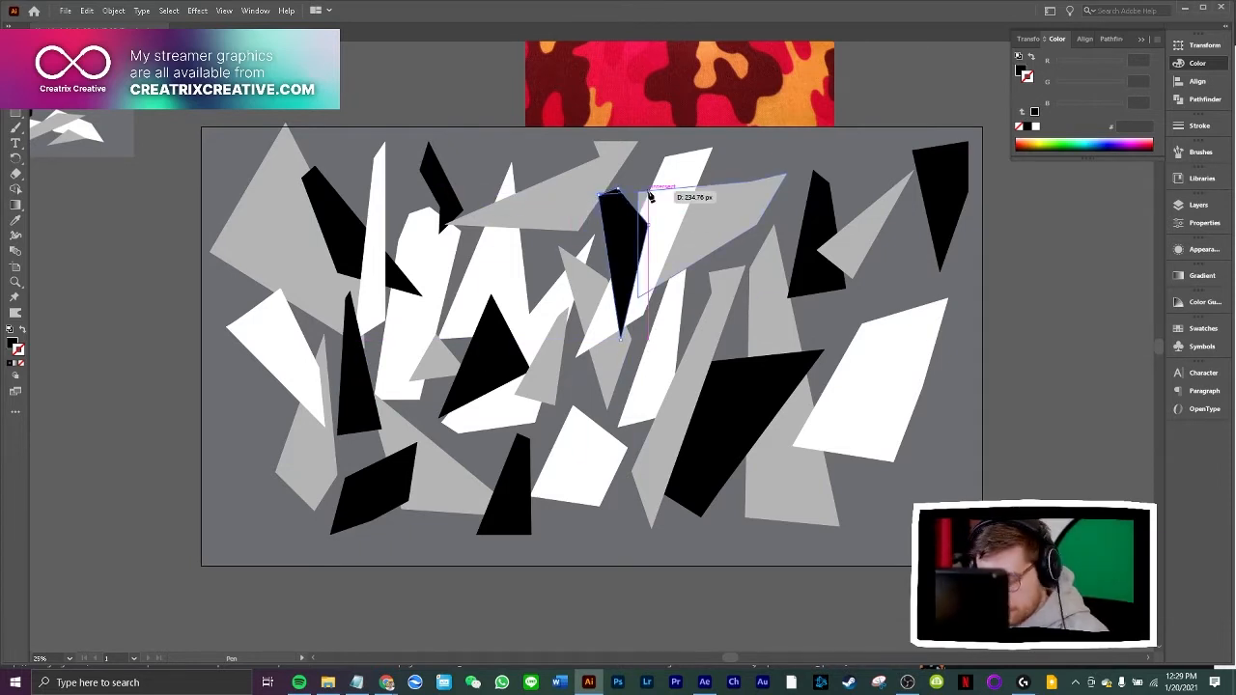
{"action": "left_click", "coordinate": [631, 222], "text": "ctrl"}
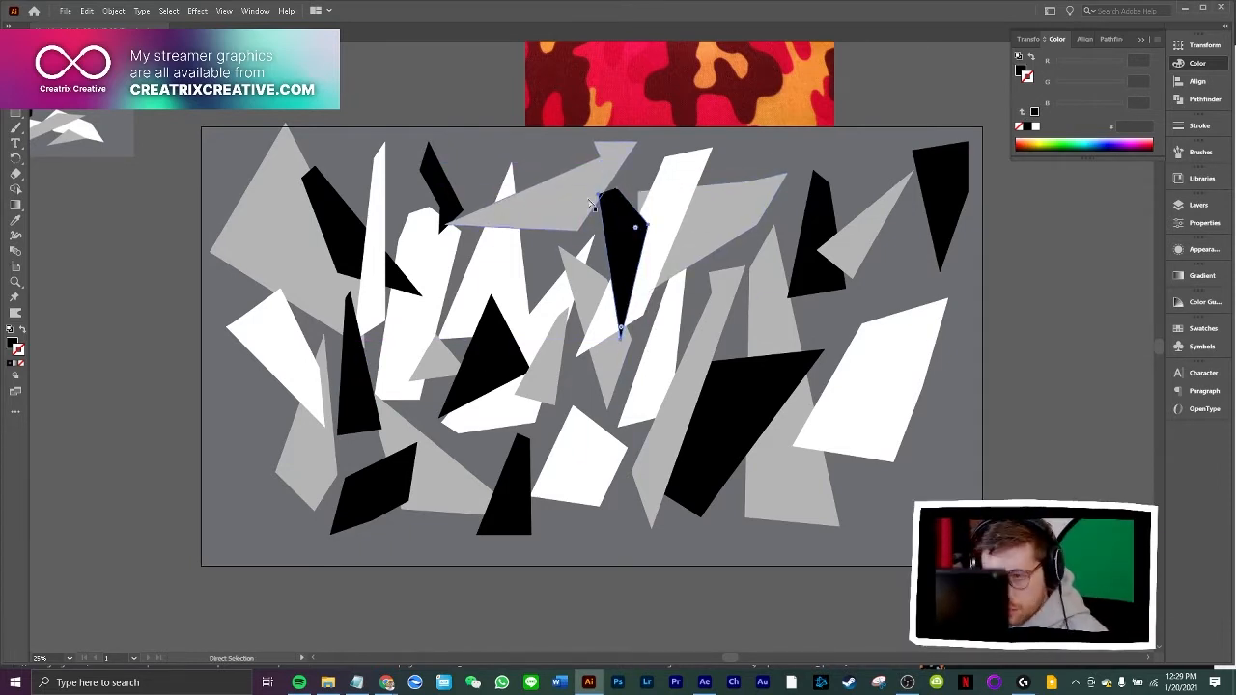
{"action": "key", "text": "v"}
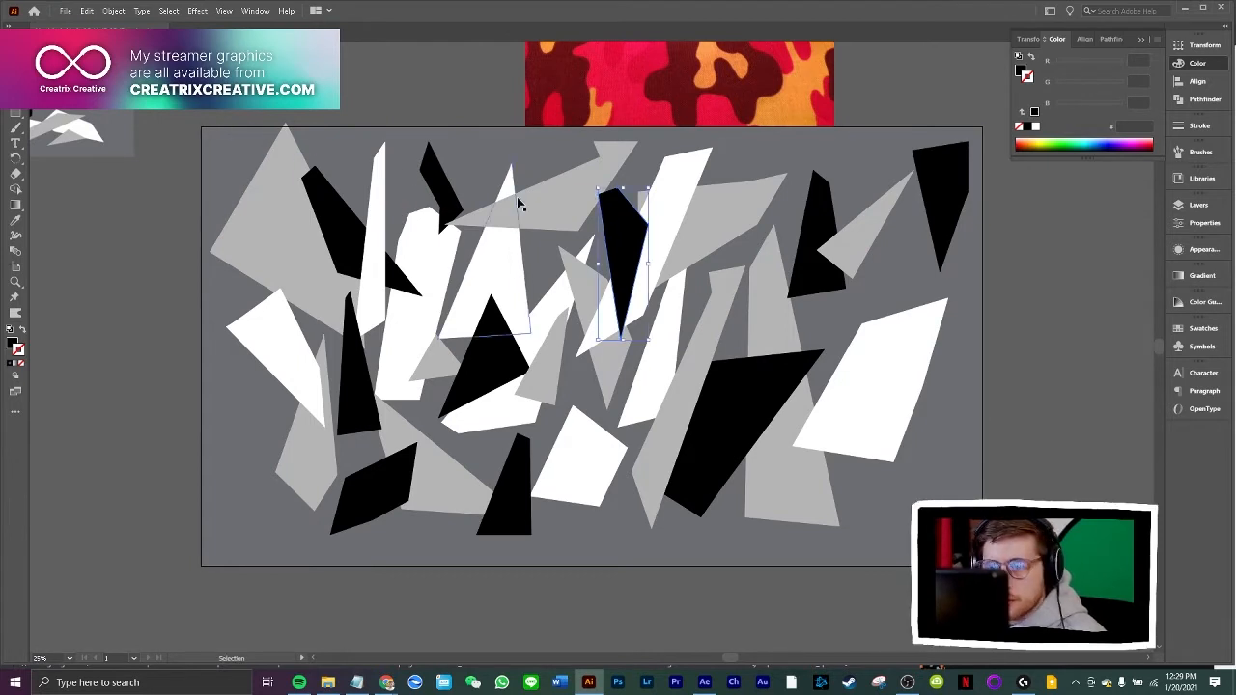
{"action": "right_click", "coordinate": [619, 215]}
{"action": "left_click", "coordinate": [626, 339]}
{"action": "left_click", "coordinate": [108, 203]}
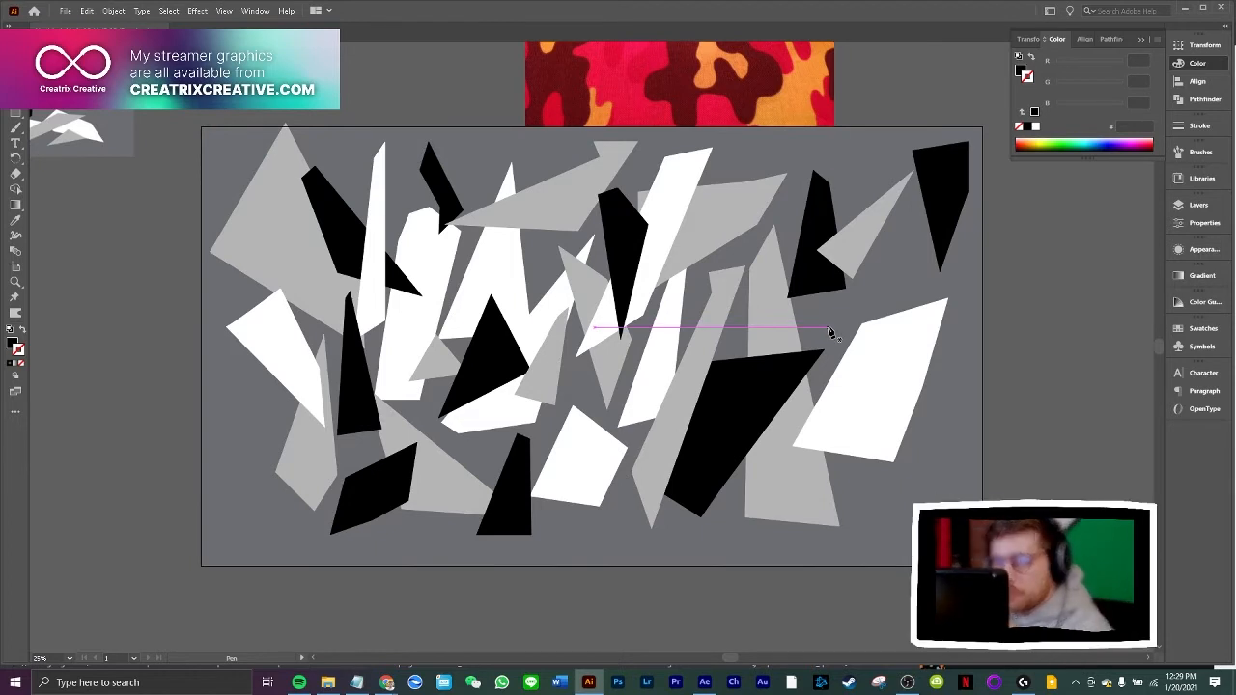
Draw a black angular shard overlapping the lower right edge of the large white polygon near the artboard's right side
{"action": "left_click", "coordinate": [911, 391]}
{"action": "left_click", "coordinate": [871, 512]}
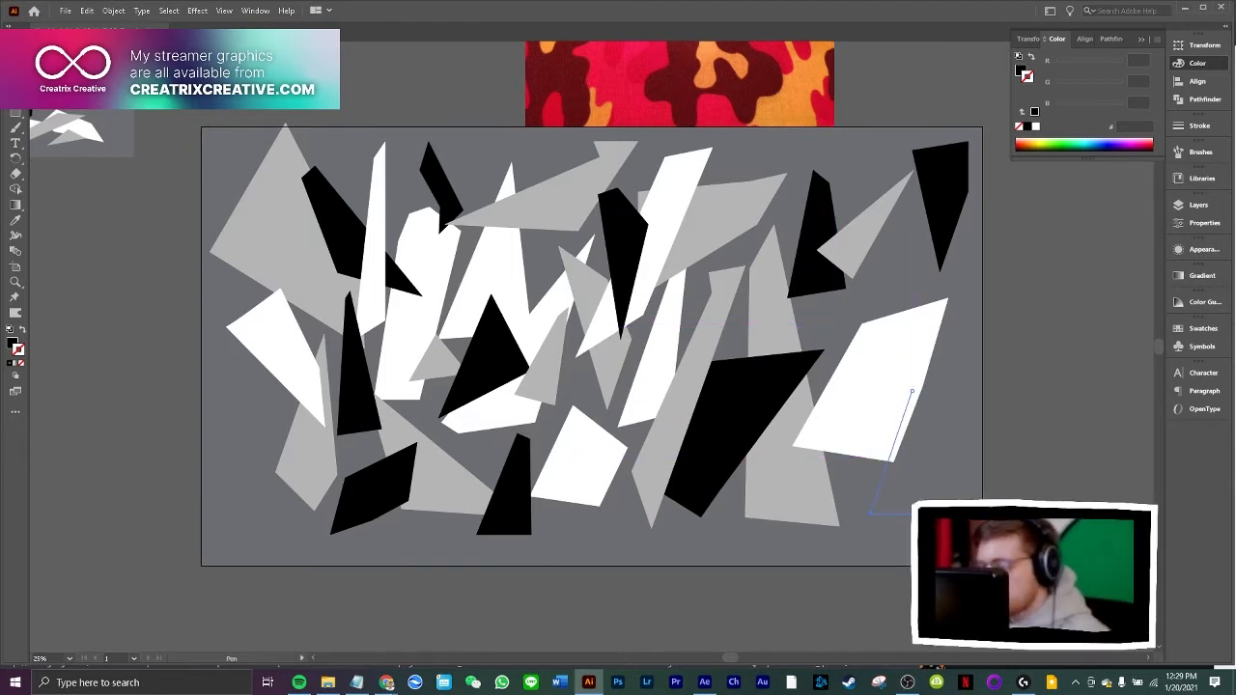
{"action": "left_click", "coordinate": [962, 340]}
{"action": "left_click", "coordinate": [911, 391]}
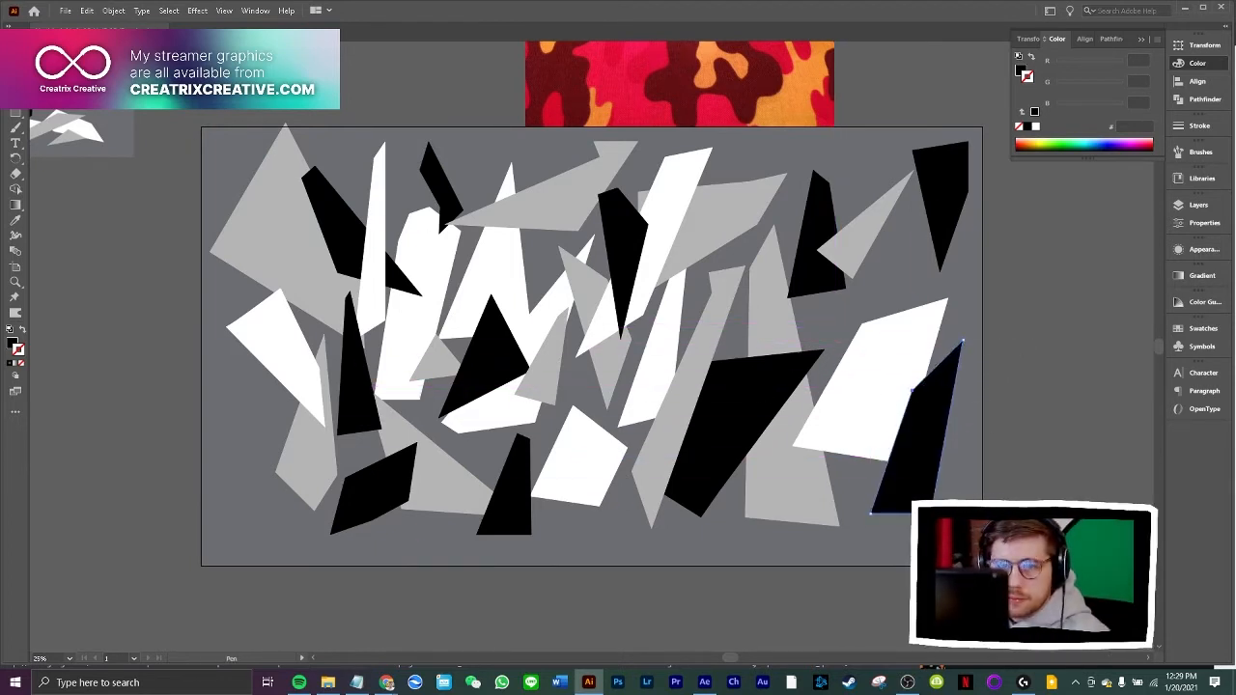
{"action": "left_click", "coordinate": [106, 281]}
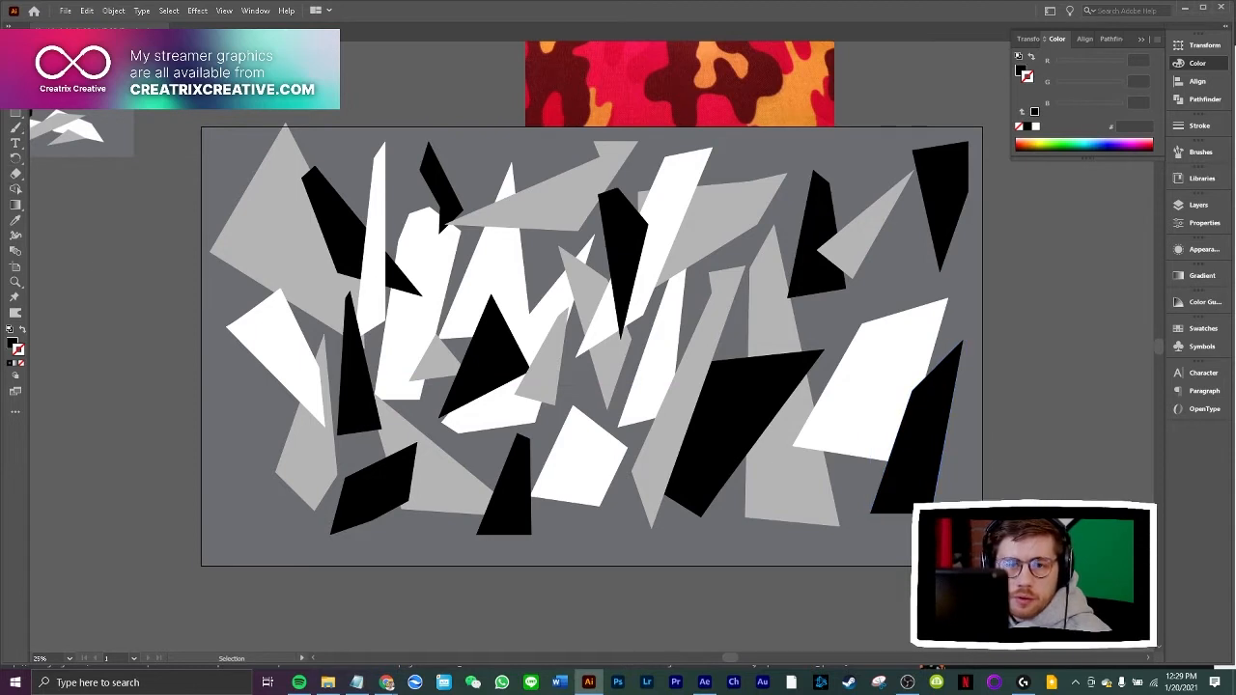
Draw a black downward-pointing triangle in the artboard's lower left corner, overlapping the edge of the grey shard
{"action": "key", "text": "p"}
{"action": "left_click", "coordinate": [233, 431]}
{"action": "left_click", "coordinate": [265, 531]}
{"action": "left_click", "coordinate": [295, 450]}
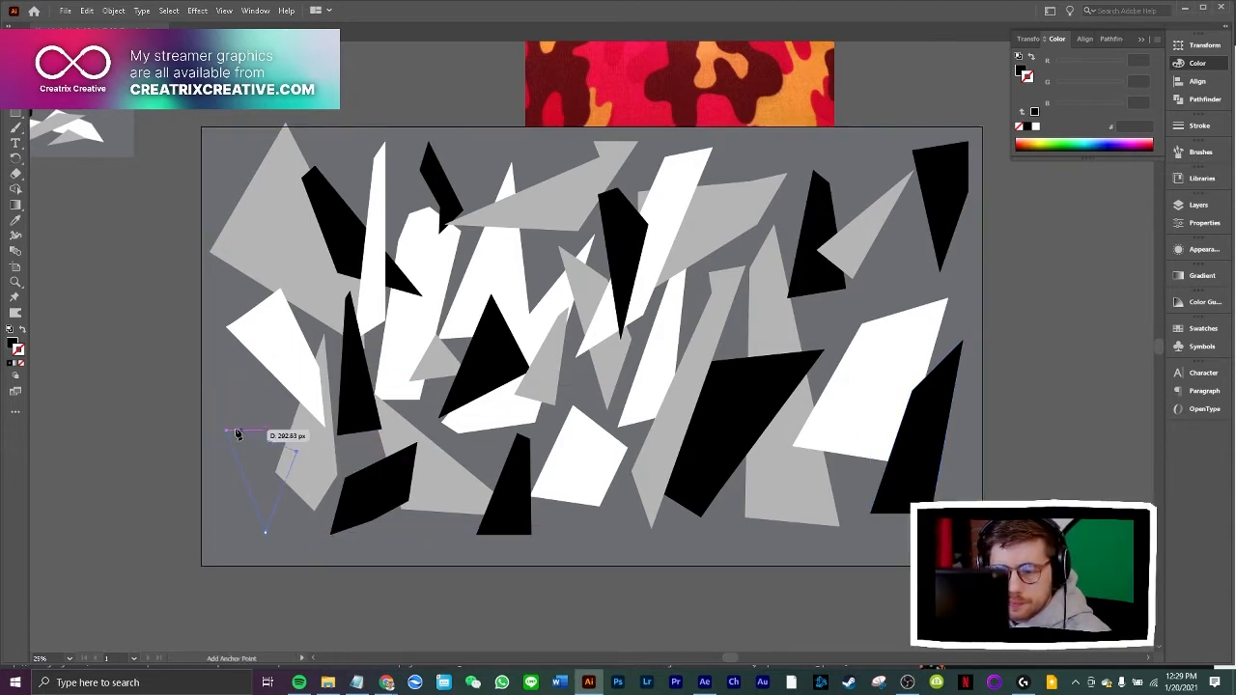
{"action": "left_click", "coordinate": [236, 431]}
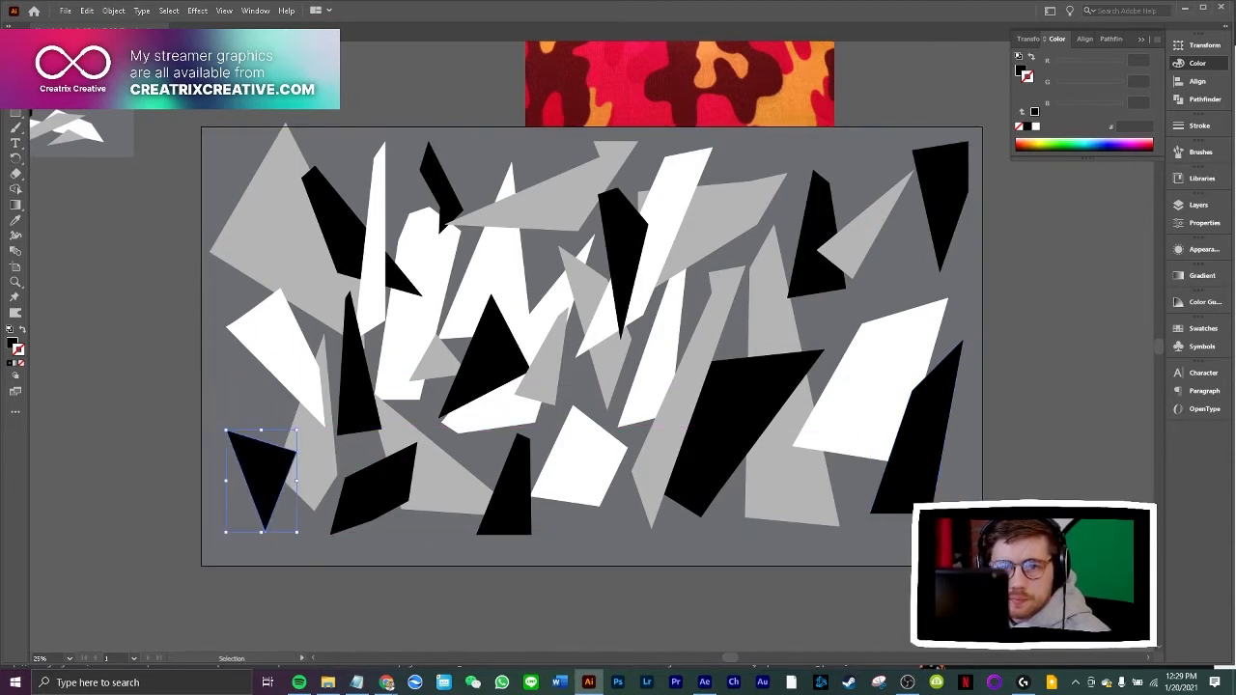
{"action": "left_click", "coordinate": [36, 117]}
{"action": "left_click", "coordinate": [16, 81]}
Draw a tall thin black shard across the large grey polygon and the white polygon on the artboard's left side
{"action": "left_click", "coordinate": [301, 253]}
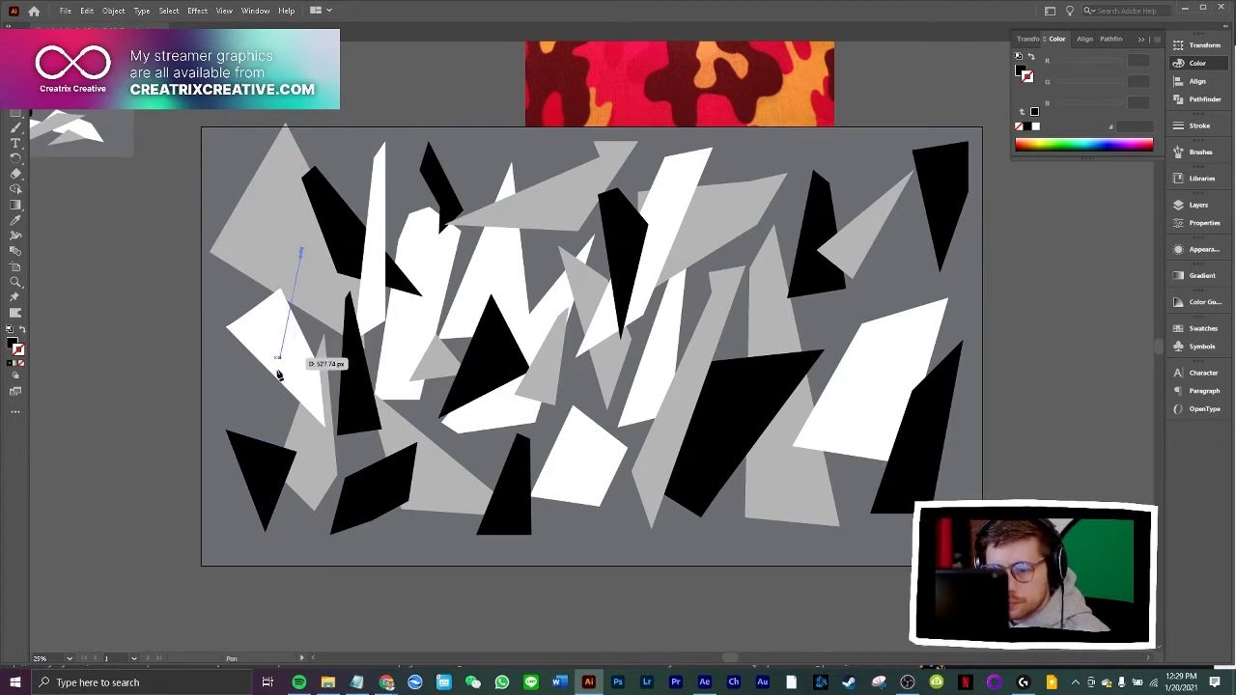
{"action": "left_click", "coordinate": [266, 410]}
{"action": "left_click", "coordinate": [302, 421]}
{"action": "left_click", "coordinate": [306, 222]}
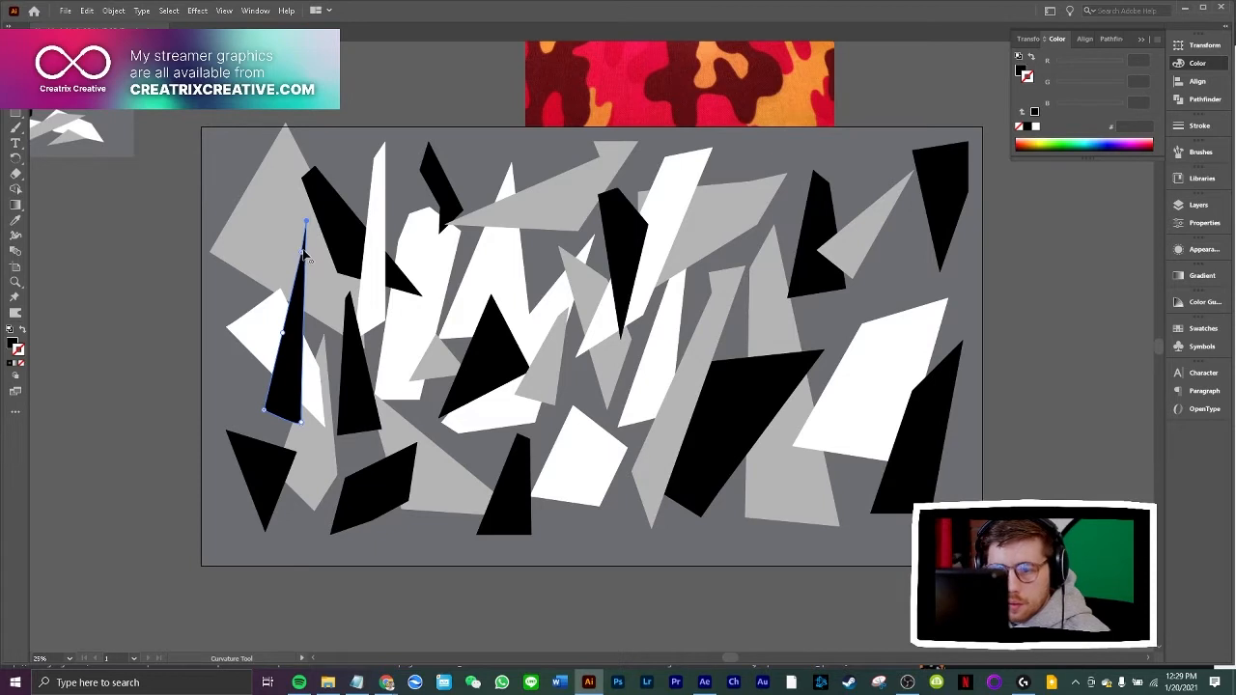
Reshape the thin black shard with the Curvature tool by pulling the upper point of its left edge outward
{"action": "left_click_drag", "start_coordinate": [303, 253], "coordinate": [277, 246]}
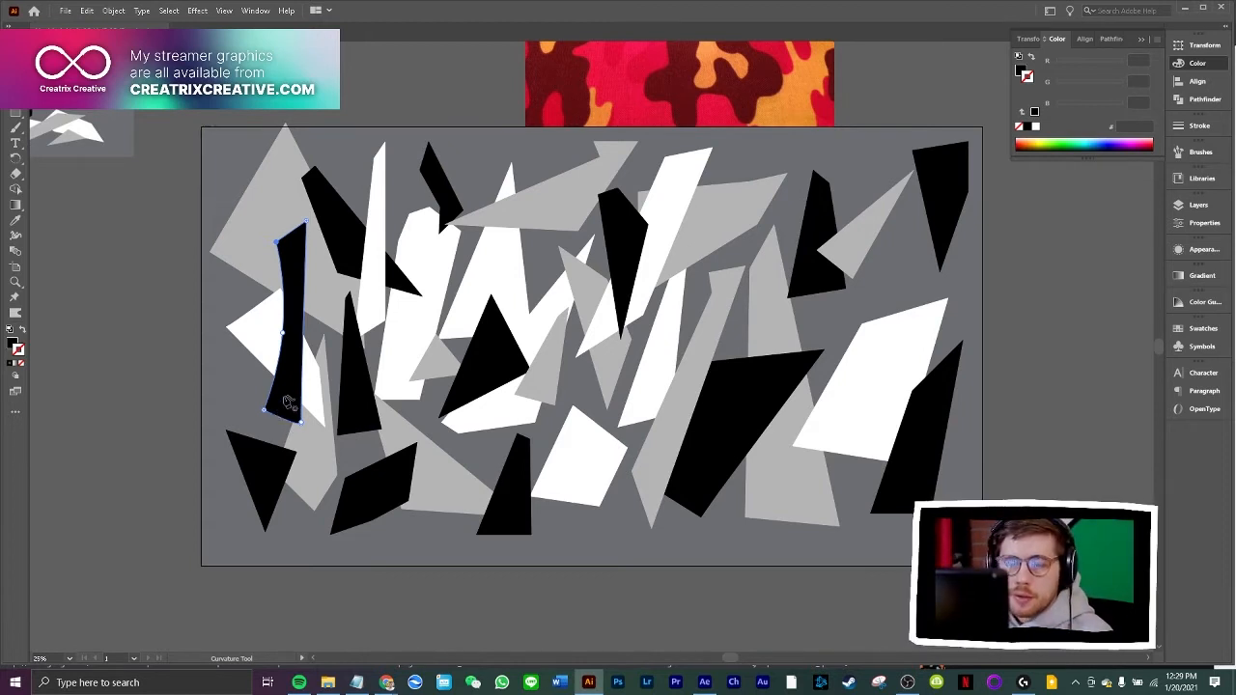
{"action": "key", "text": "ctrl+equal"}
{"action": "key", "text": "ctrl+equal"}
{"action": "key", "text": "ctrl+equal"}
{"action": "key", "text": "ctrl+equal"}
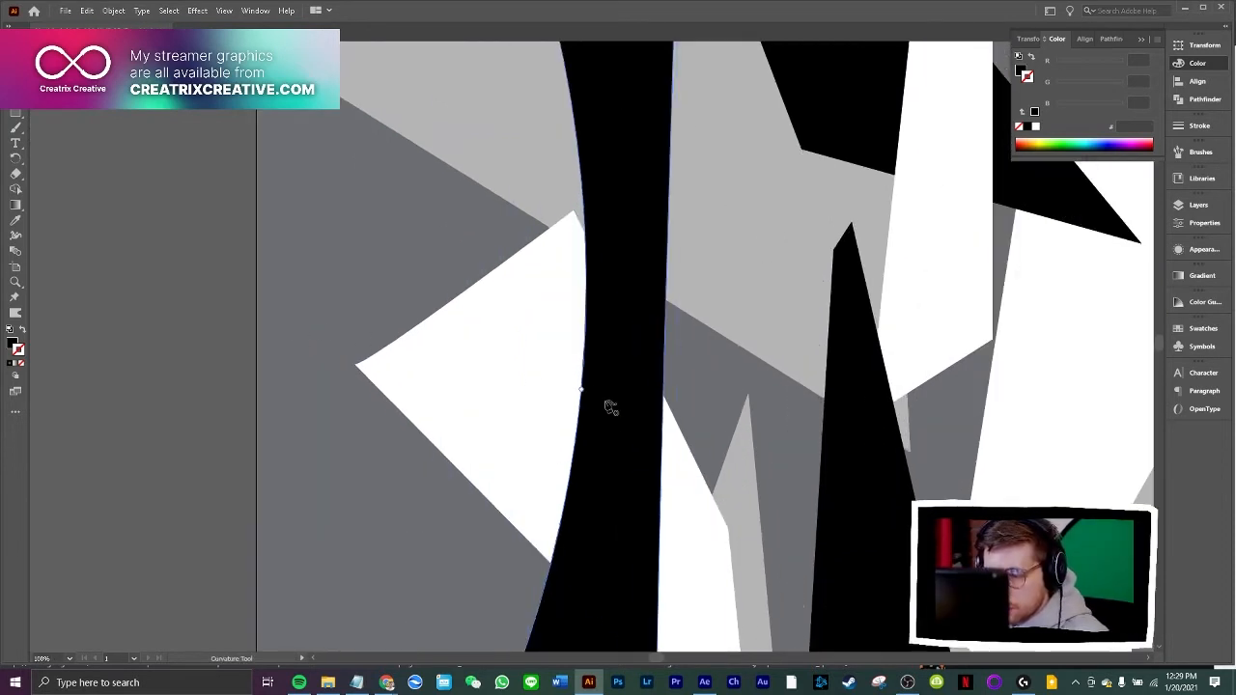
{"action": "scroll", "coordinate": [602, 405], "scroll_direction": "down", "scroll_amount": 2}
{"action": "scroll", "coordinate": [536, 516], "scroll_direction": "down", "scroll_amount": 2}
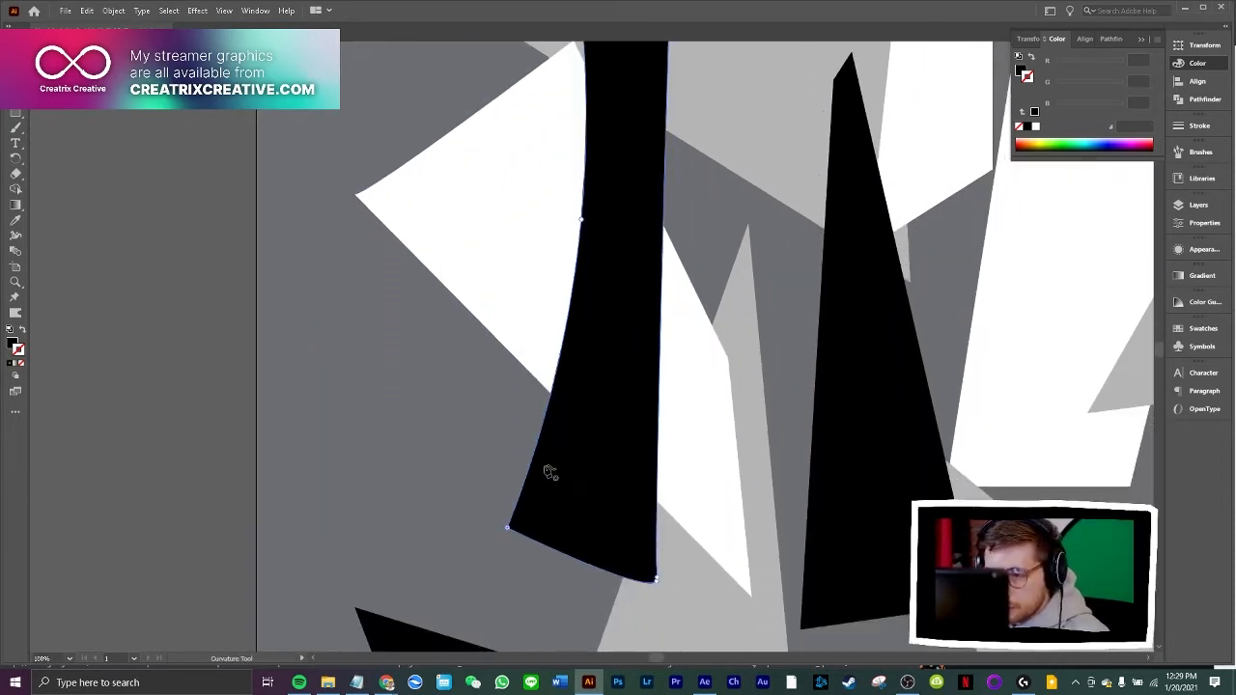
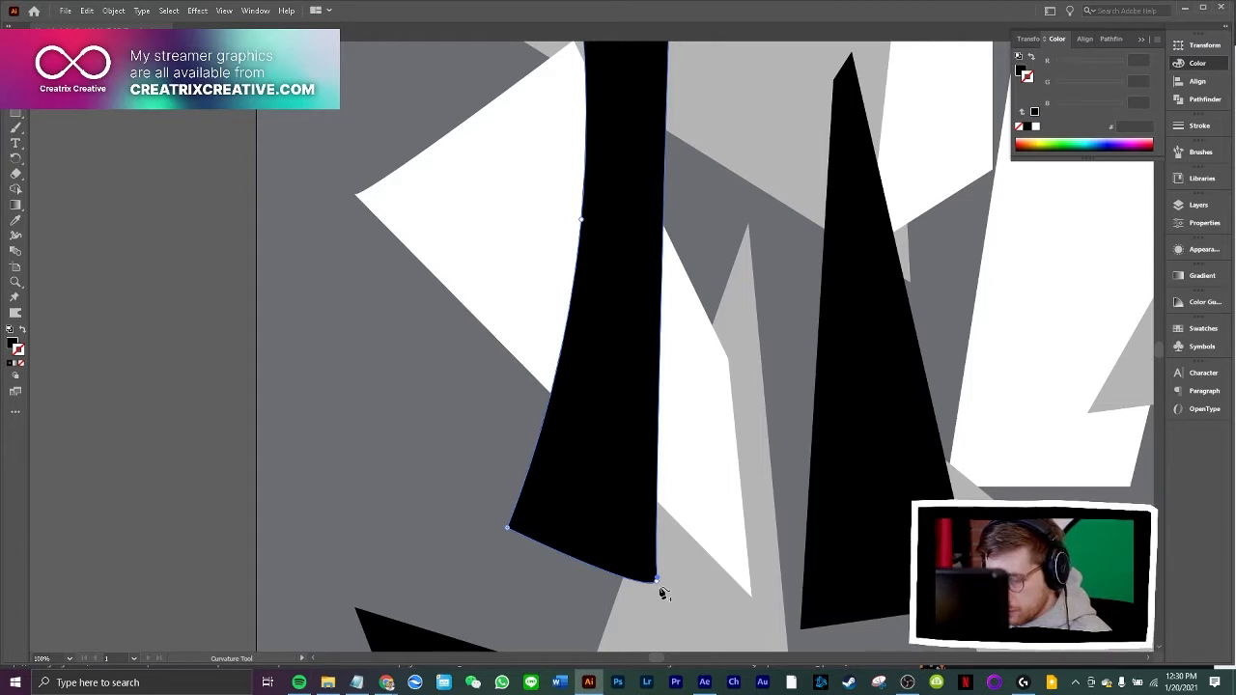
Convert the tall black shard's lower right point and the middle point of its left edge to sharp corners
{"action": "double_click", "coordinate": [657, 582]}
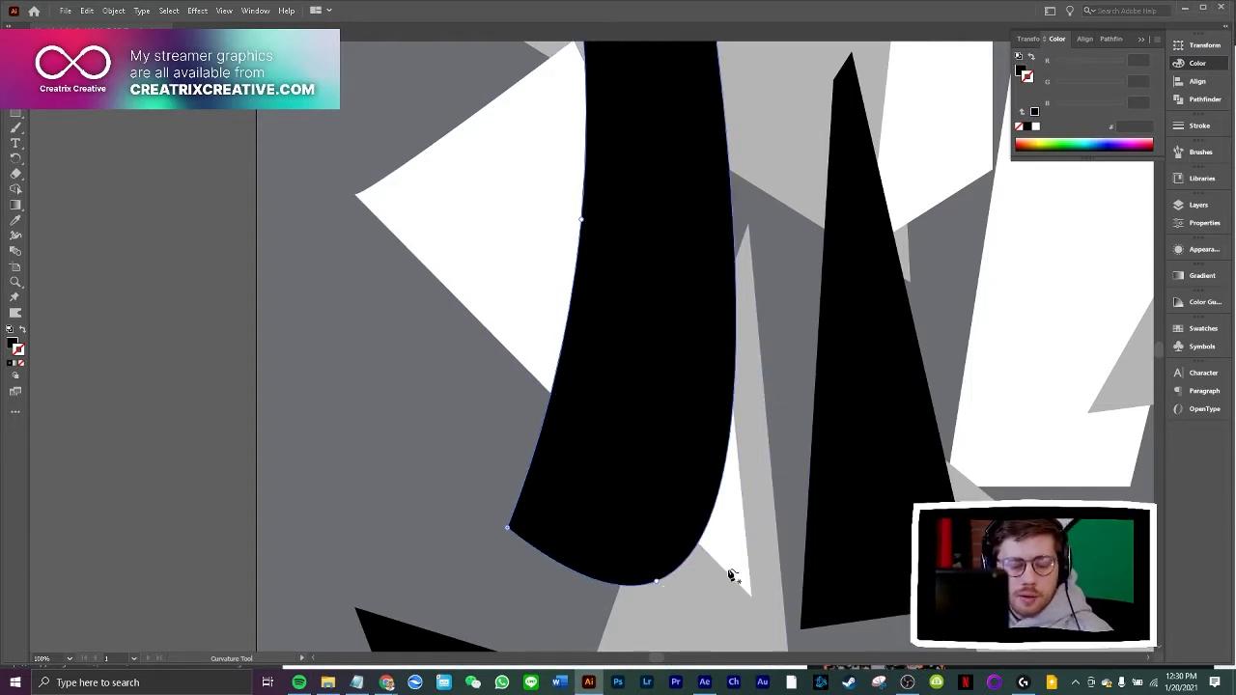
{"action": "double_click", "coordinate": [657, 581]}
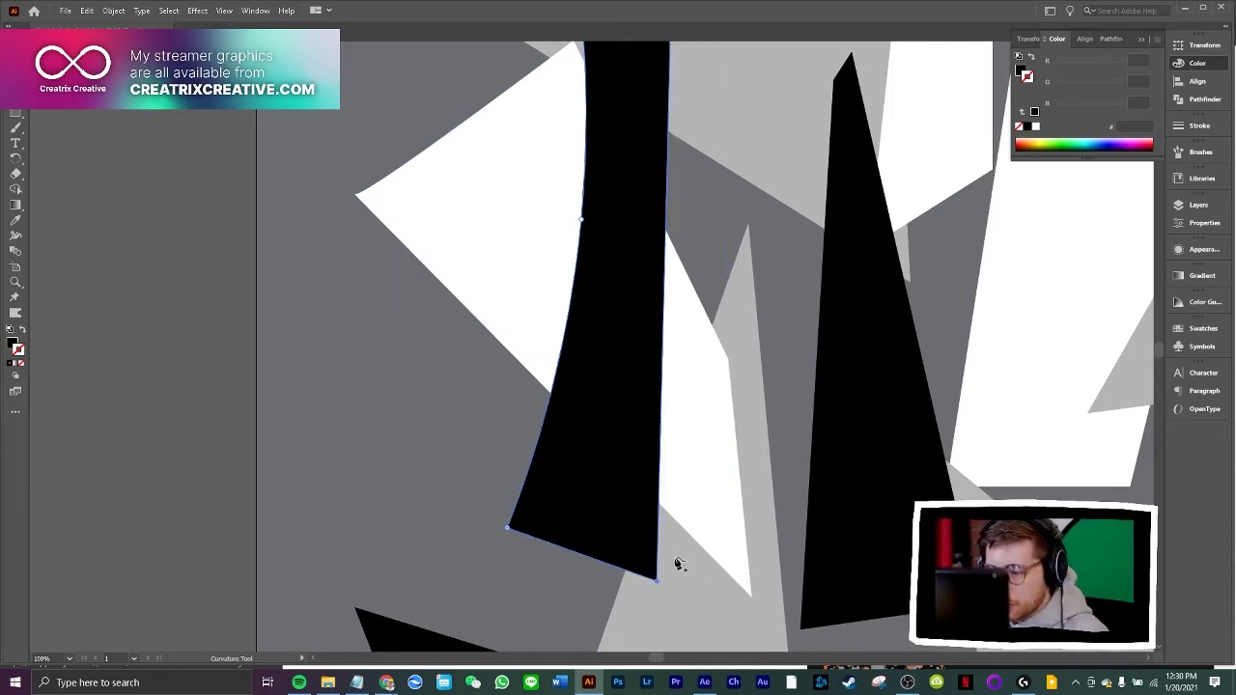
{"action": "scroll", "coordinate": [671, 470], "scroll_direction": "up", "scroll_amount": 5}
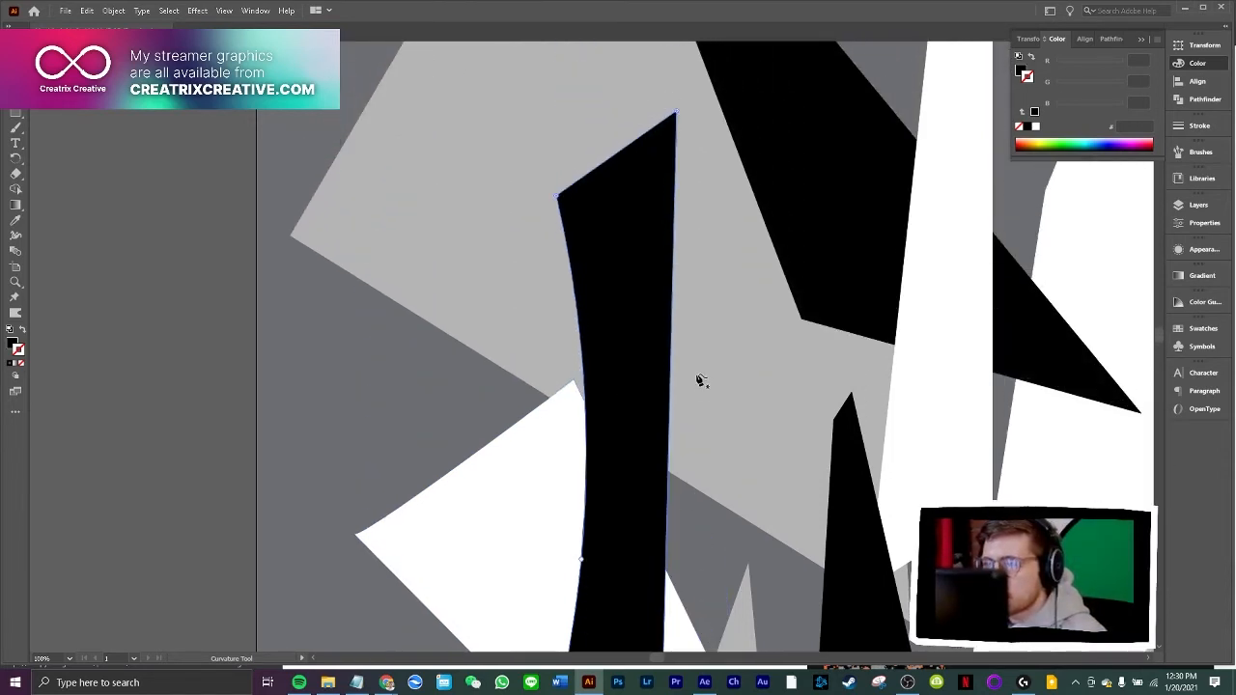
{"action": "scroll", "coordinate": [690, 370], "scroll_direction": "down", "scroll_amount": 3}
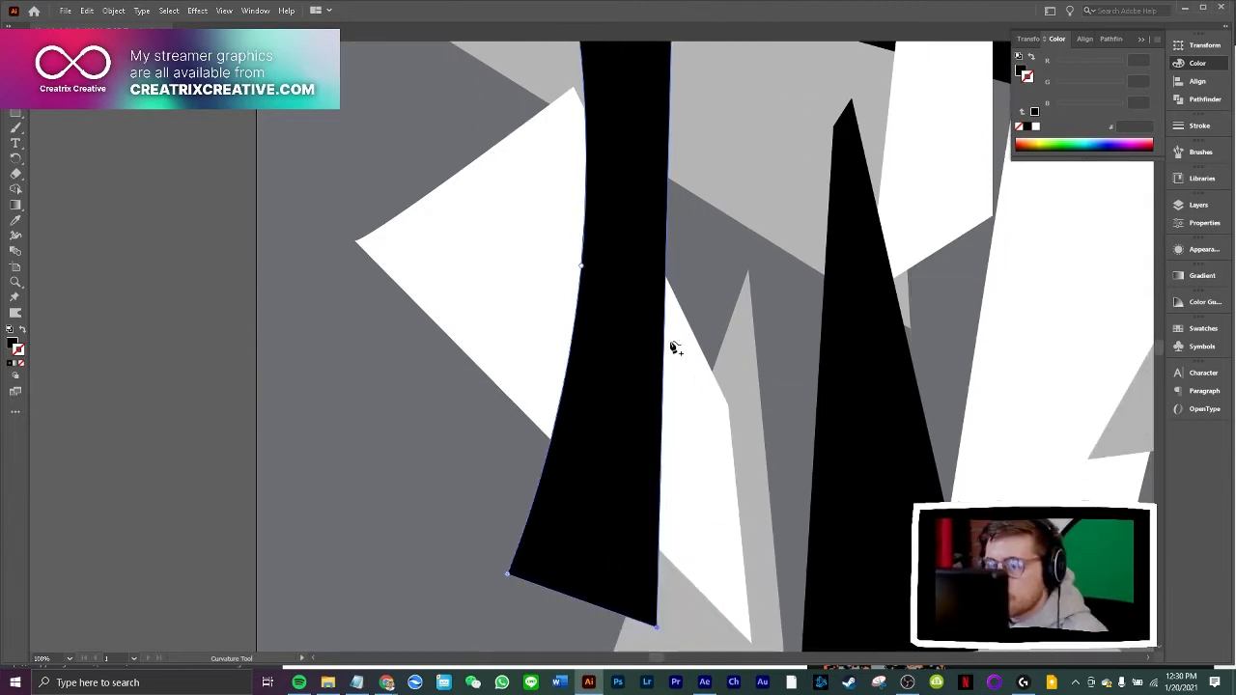
{"action": "double_click", "coordinate": [582, 269]}
Pull the middle corner of the tall black shard's left edge outward and send the shard behind the white polygon
{"action": "scroll", "coordinate": [710, 320], "scroll_direction": "up", "scroll_amount": 5}
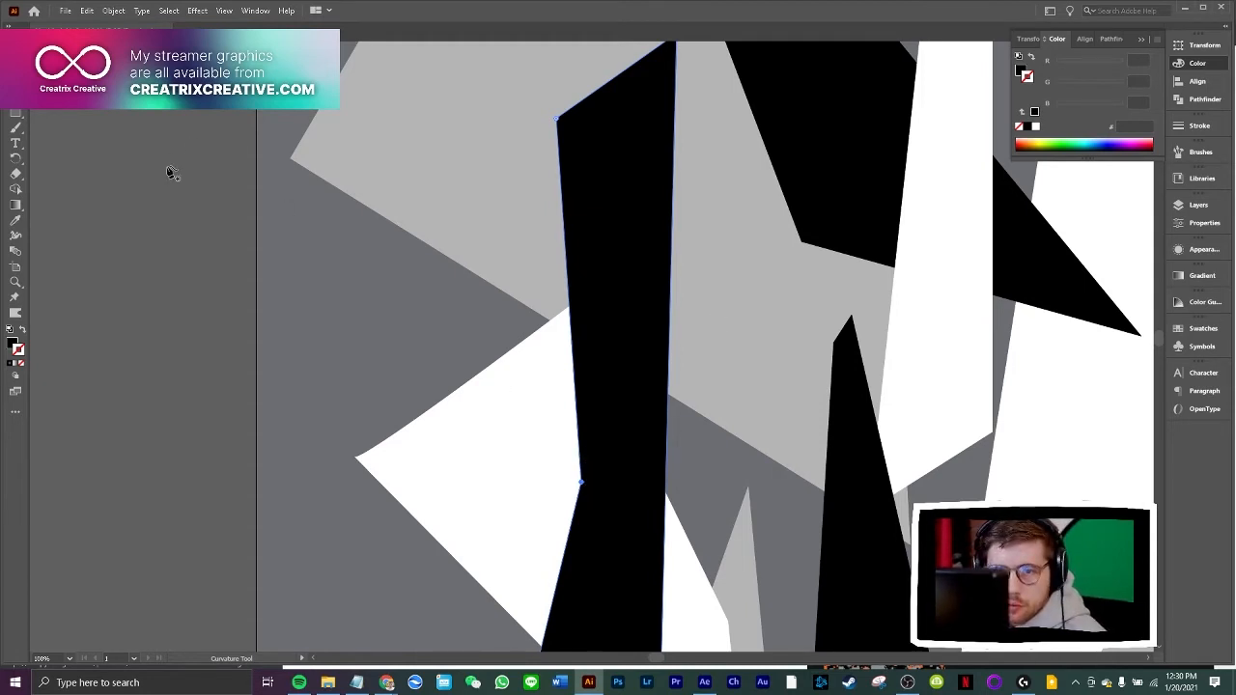
{"action": "left_click_drag", "start_coordinate": [579, 481], "coordinate": [424, 436]}
{"action": "key", "text": "ctrl+minus"}
{"action": "key", "text": "ctrl+minus"}
{"action": "key", "text": "ctrl+minus"}
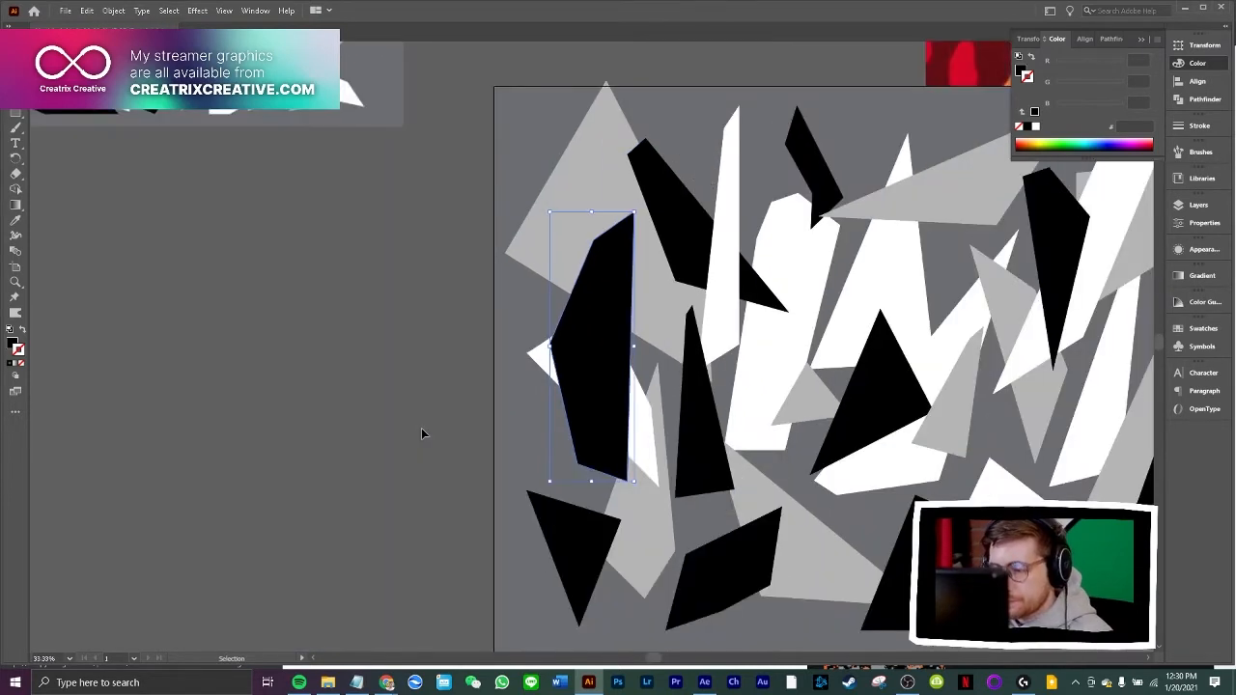
{"action": "left_click_drag", "start_coordinate": [686, 662], "coordinate": [734, 662]}
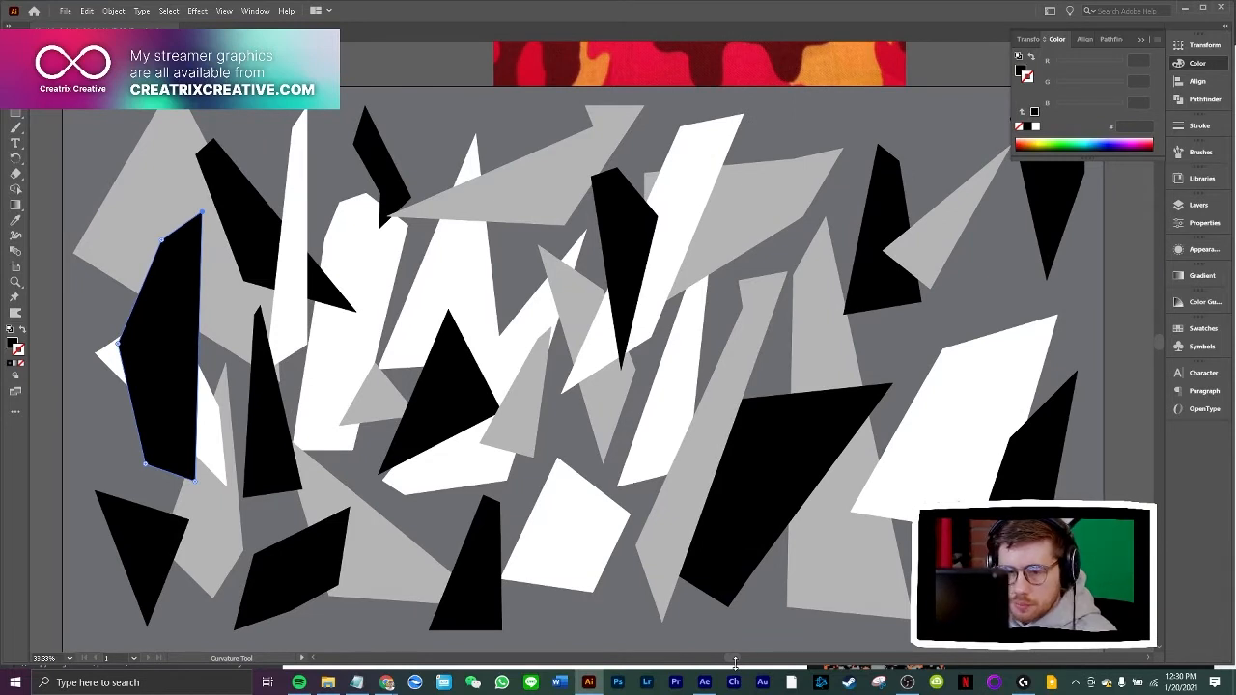
{"action": "key", "text": "ctrl+bracketleft"}
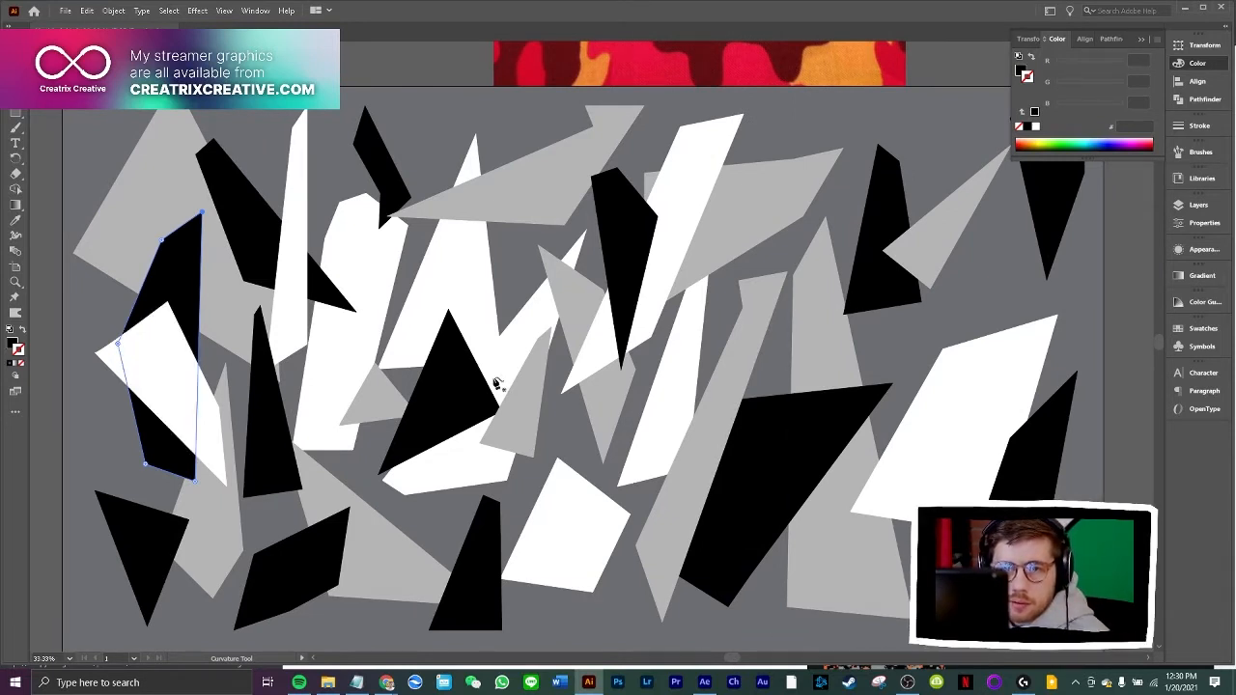
Draw a narrow black triangle over the small grey shards at the artboard's centre, just above the lower white polygon
{"action": "left_click", "coordinate": [15, 51]}
{"action": "left_click", "coordinate": [253, 155]}
{"action": "scroll", "coordinate": [690, 251], "scroll_direction": "down", "scroll_amount": 3}
{"action": "scroll", "coordinate": [795, 302], "scroll_direction": "up", "scroll_amount": 2}
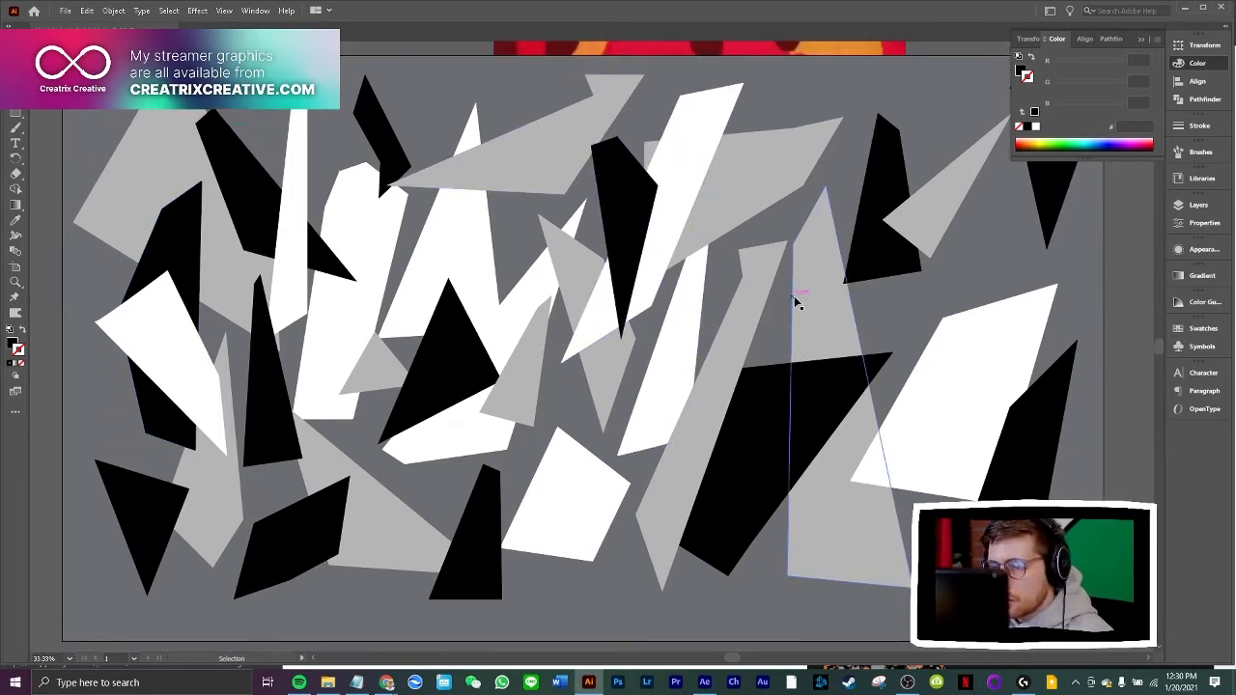
{"action": "left_click", "coordinate": [15, 126]}
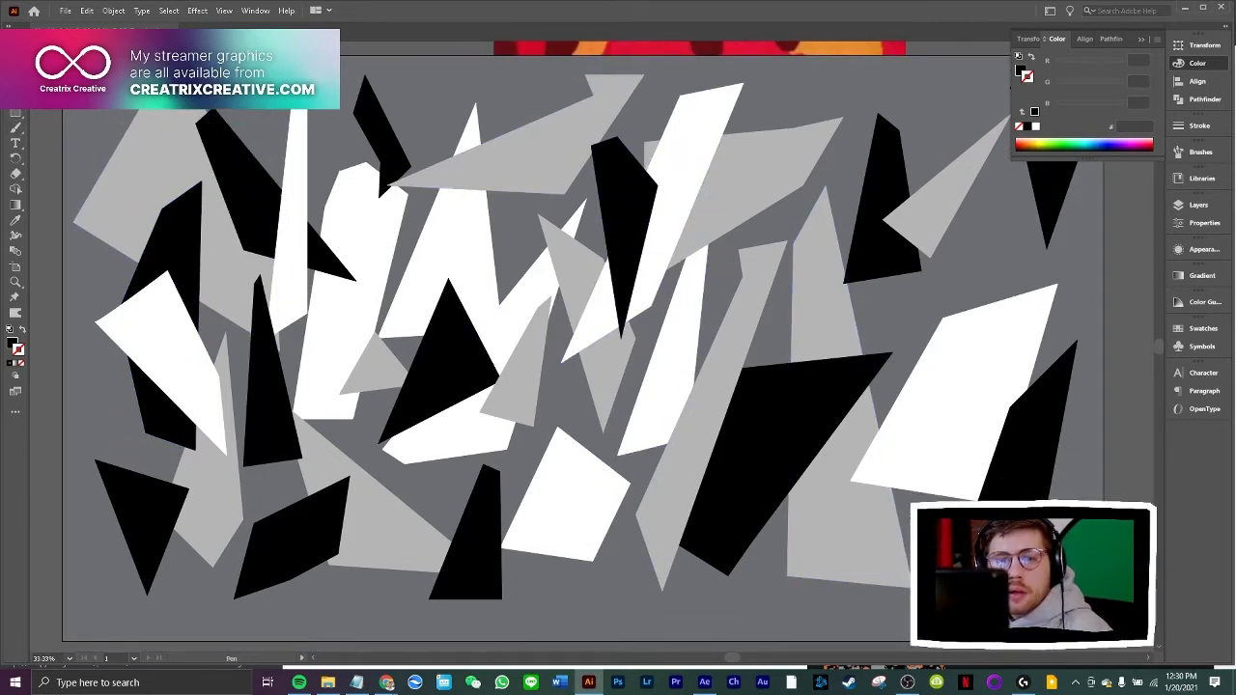
{"action": "left_click", "coordinate": [570, 298]}
{"action": "left_click", "coordinate": [535, 442]}
{"action": "left_click", "coordinate": [614, 394]}
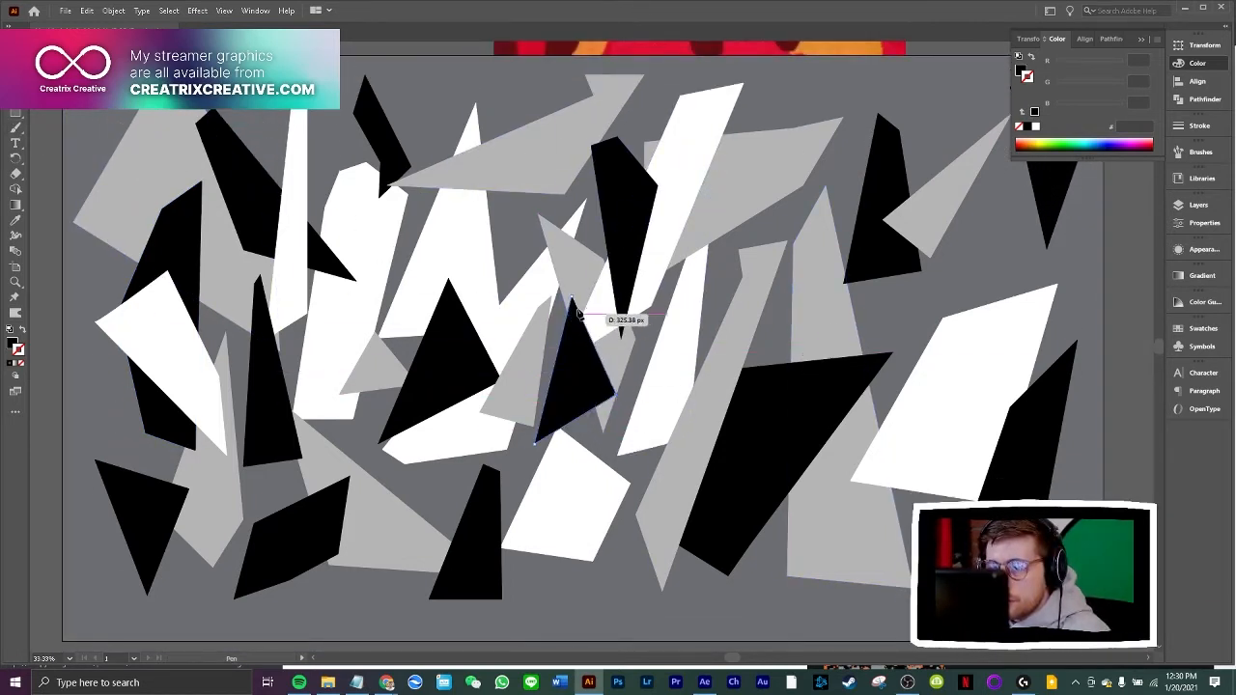
{"action": "left_click", "coordinate": [570, 298]}
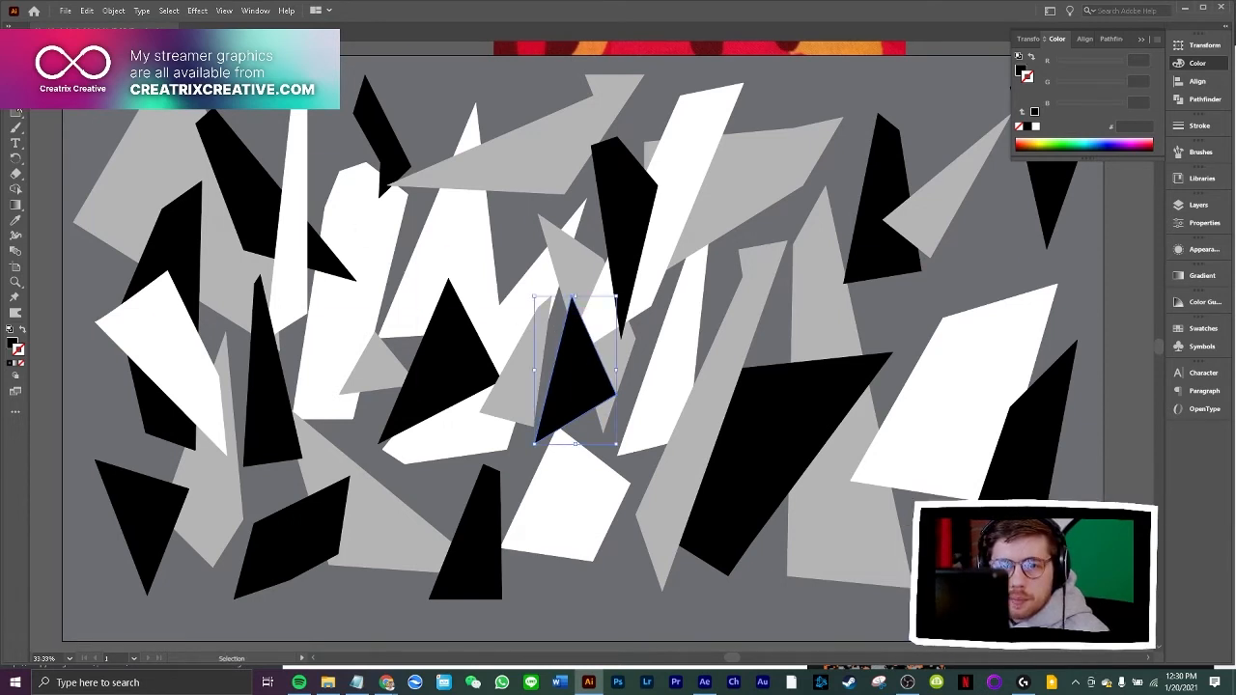
Draw a tall four-sided black shard right of the artboard's centre and send it behind the long diagonal grey shard
{"action": "left_click", "coordinate": [731, 241]}
{"action": "left_click", "coordinate": [654, 435]}
{"action": "left_click", "coordinate": [784, 442]}
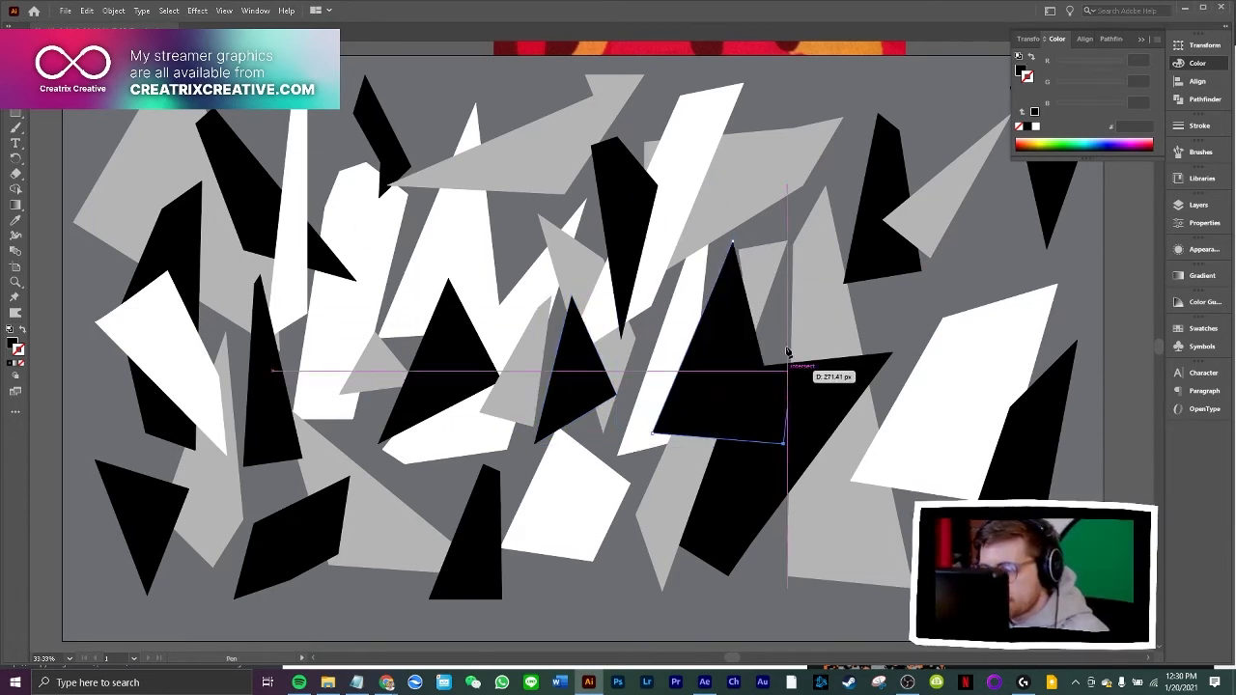
{"action": "left_click", "coordinate": [786, 221]}
{"action": "left_click", "coordinate": [731, 242]}
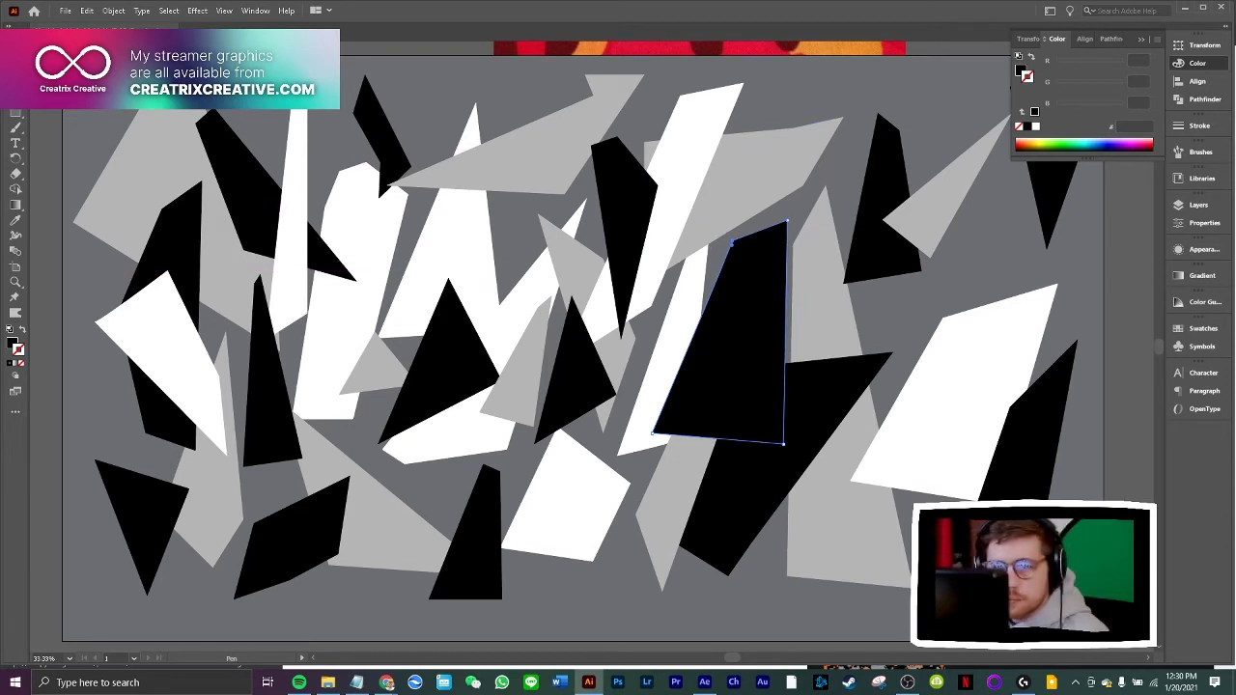
{"action": "key", "text": "v"}
{"action": "key", "text": "ctrl+bracketleft"}
{"action": "key", "text": "ctrl+bracketleft"}
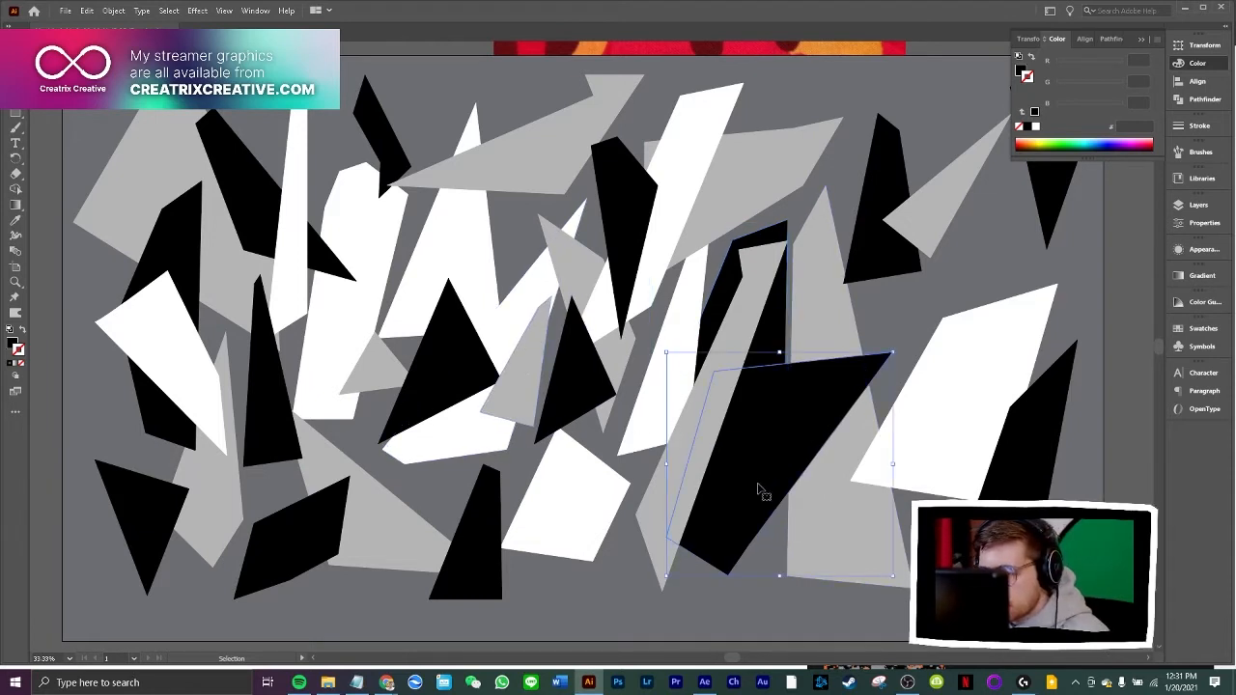
Shrink the large black polygon right of centre and move it down over the base of the tall grey triangle
{"action": "left_click_drag", "start_coordinate": [762, 492], "coordinate": [823, 513]}
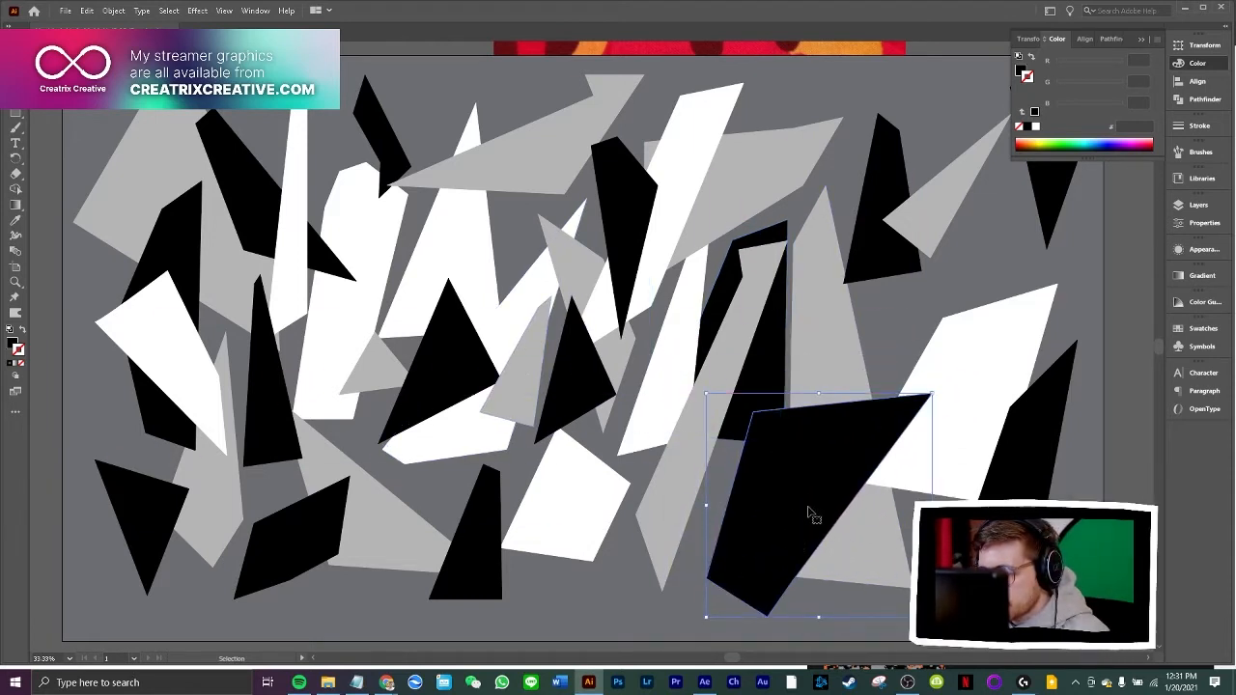
{"action": "left_click_drag", "start_coordinate": [809, 512], "coordinate": [855, 490]}
{"action": "left_click_drag", "start_coordinate": [752, 371], "coordinate": [783, 406]}
{"action": "left_click_drag", "start_coordinate": [839, 507], "coordinate": [776, 543]}
{"action": "left_click_drag", "start_coordinate": [721, 438], "coordinate": [754, 478]}
{"action": "left_click_drag", "start_coordinate": [789, 528], "coordinate": [755, 508]}
{"action": "left_click", "coordinate": [1101, 418]}
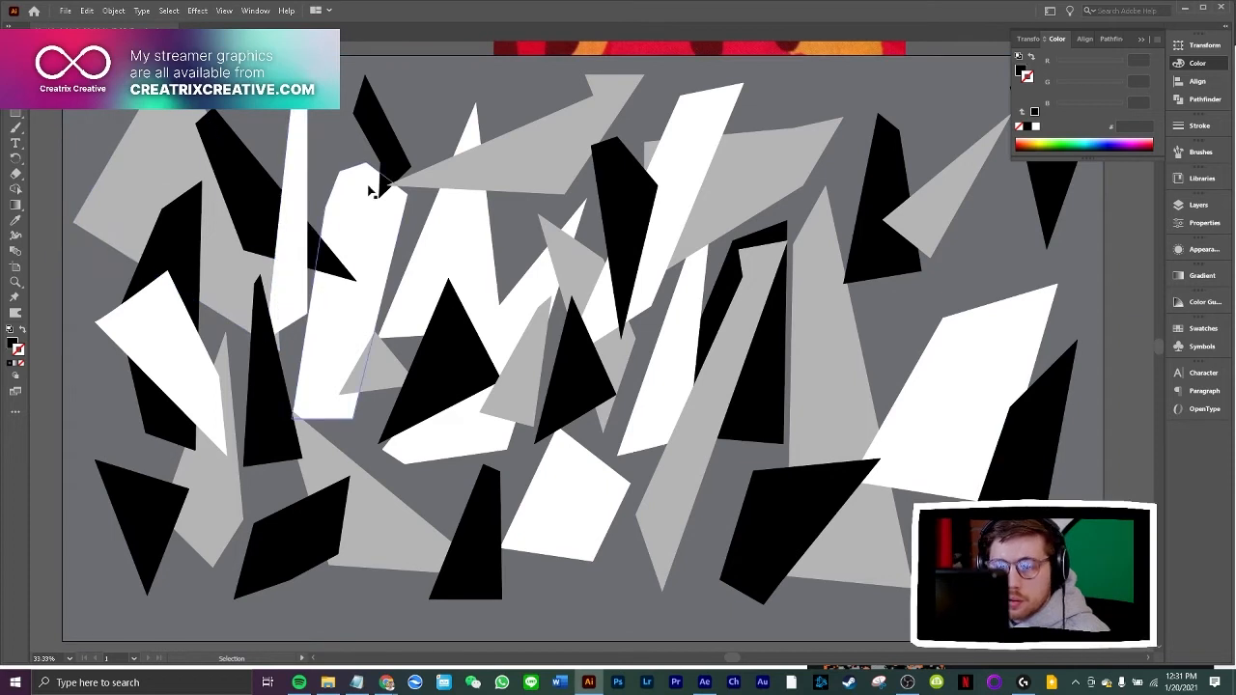
Duplicate the small notched black shard near the upper edge, then enlarge, rotate and place the copy across the white and grey shapes right of centre
{"action": "left_click", "coordinate": [386, 153]}
{"action": "key", "text": "ctrl+c"}
{"action": "key", "text": "ctrl+v"}
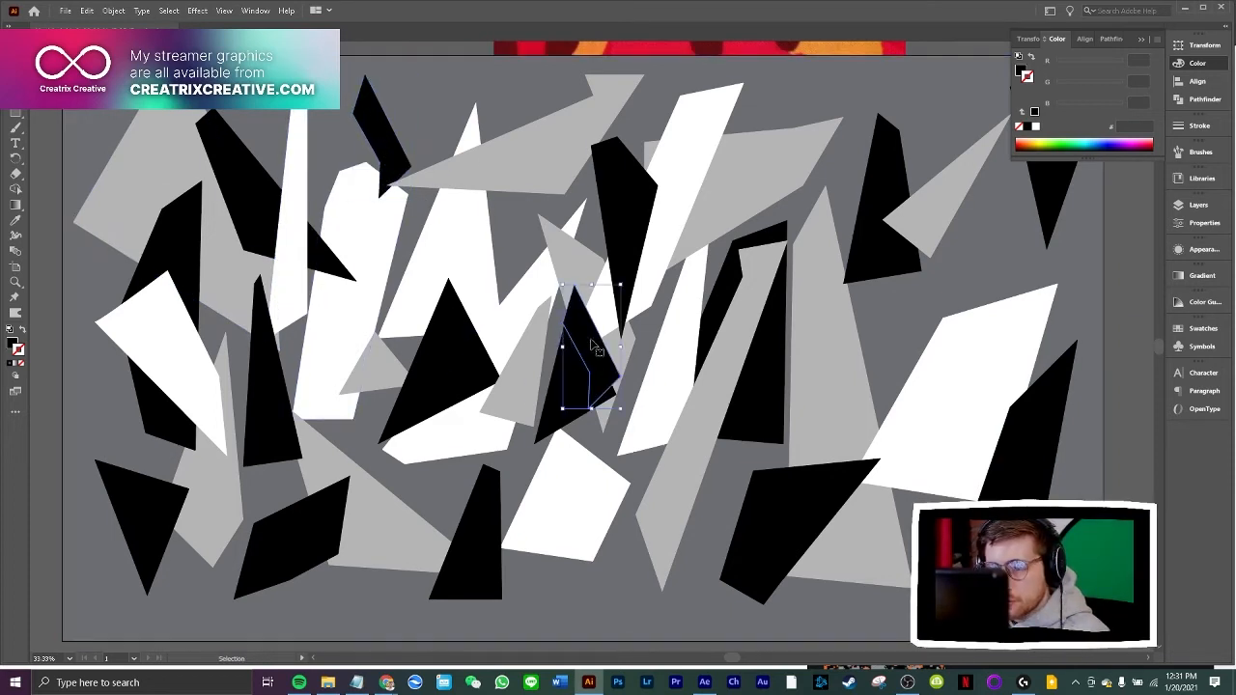
{"action": "left_click_drag", "start_coordinate": [593, 345], "coordinate": [749, 220]}
{"action": "left_click_drag", "start_coordinate": [782, 155], "coordinate": [769, 360]}
{"action": "left_click_drag", "start_coordinate": [783, 249], "coordinate": [806, 137]}
Duplicate the black shard near the artboard's lower edge and place the copy upside down over the grey shard near the upper edge
{"action": "left_click", "coordinate": [495, 522]}
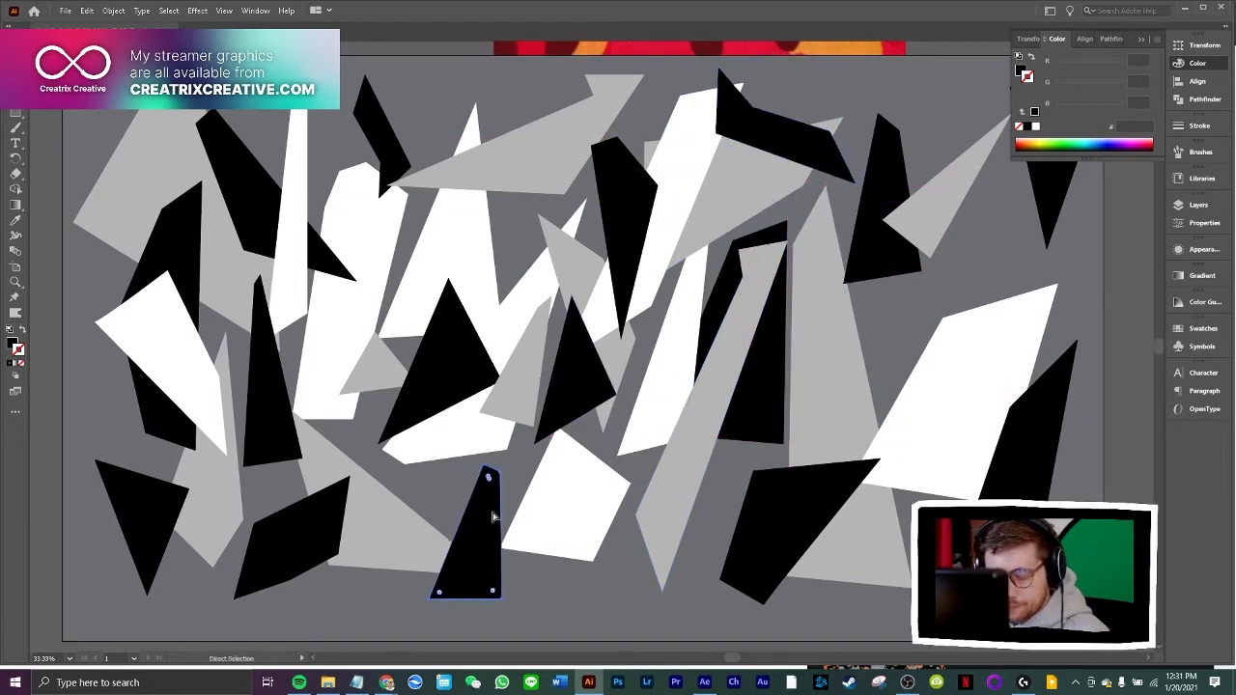
{"action": "key", "text": "ctrl+c"}
{"action": "key", "text": "ctrl+v"}
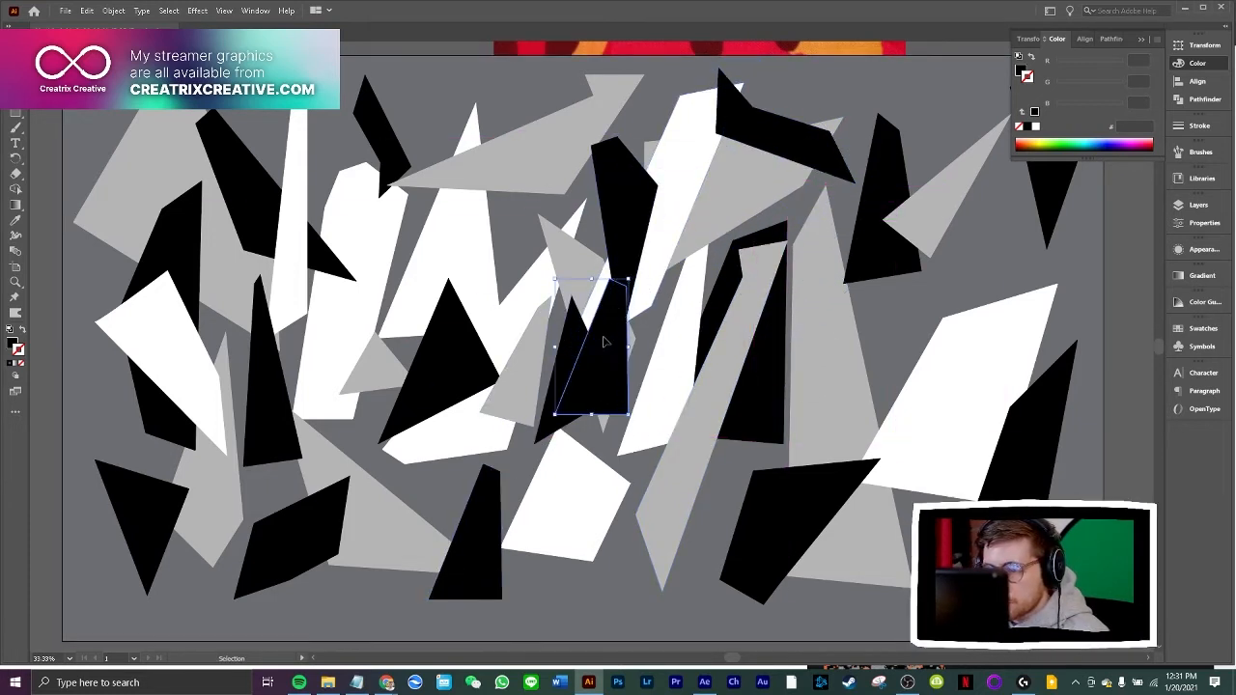
{"action": "left_click_drag", "start_coordinate": [626, 290], "coordinate": [444, 313]}
Duplicate the small grey triangle beside the lower centre white polygon's right corner and recolour the copy black with the Eyedropper
{"action": "left_click_drag", "start_coordinate": [378, 376], "coordinate": [649, 523]}
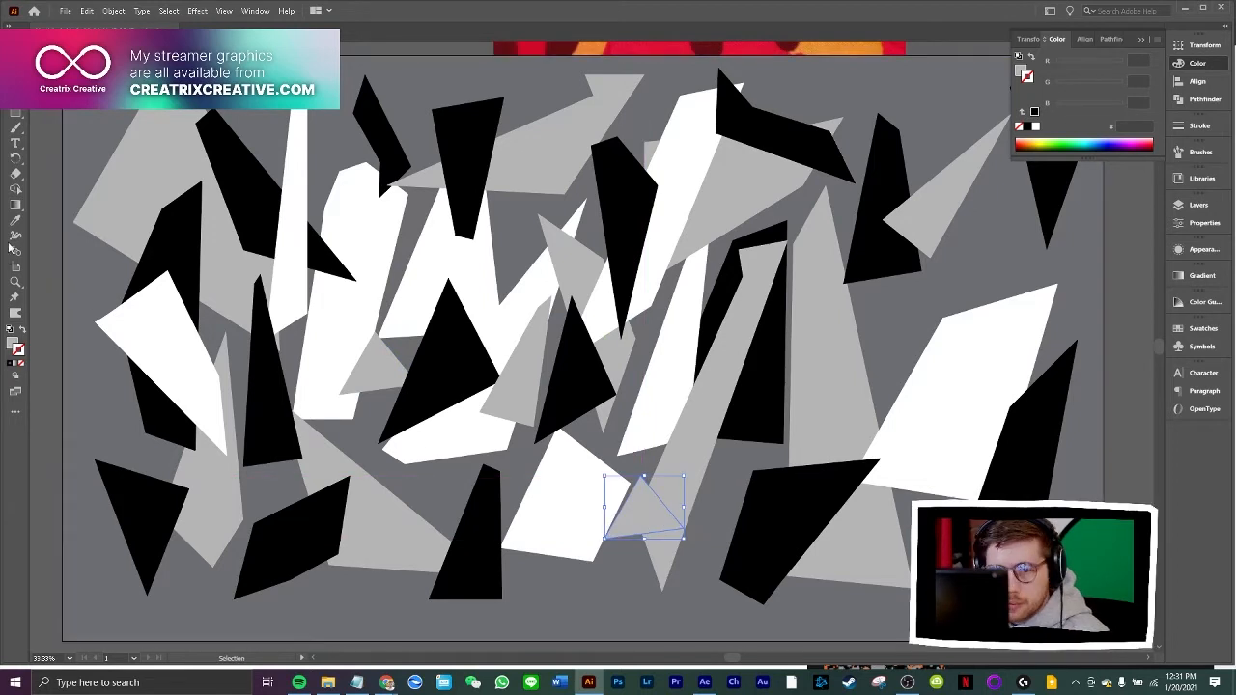
{"action": "left_click", "coordinate": [263, 357]}
{"action": "left_click", "coordinate": [15, 51]}
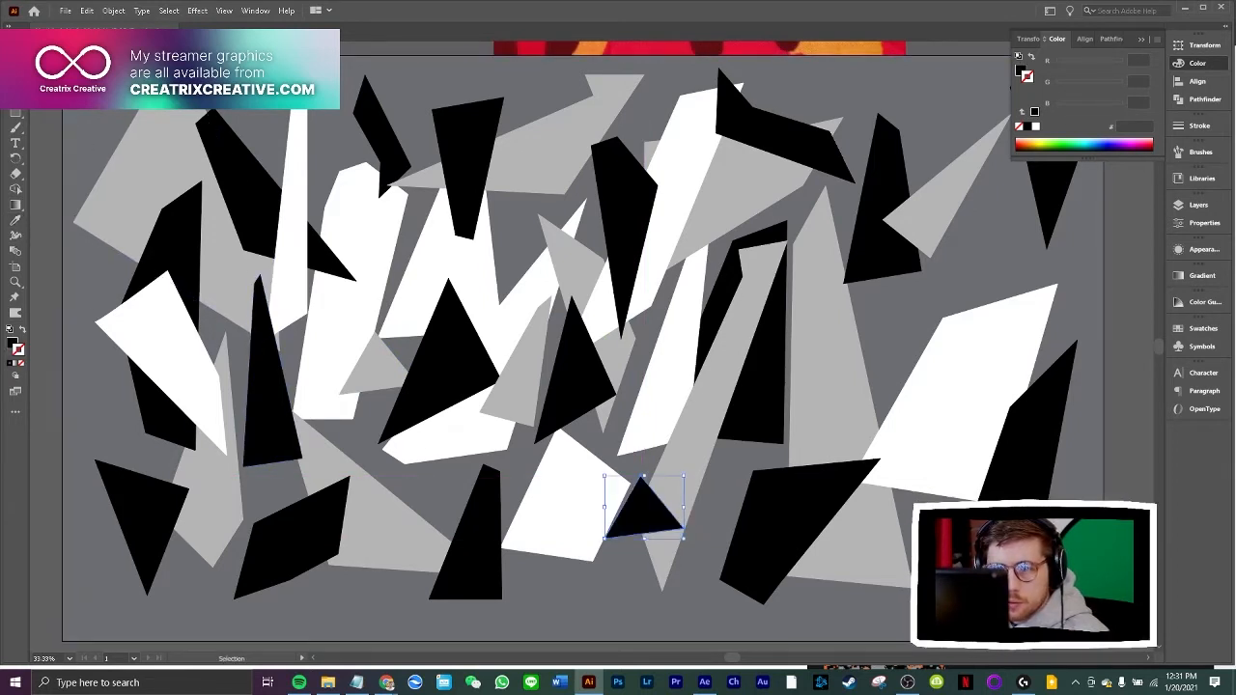
{"action": "left_click", "coordinate": [48, 133]}
{"action": "scroll", "coordinate": [130, 214], "scroll_direction": "up", "scroll_amount": 1}
{"action": "key", "text": "a"}
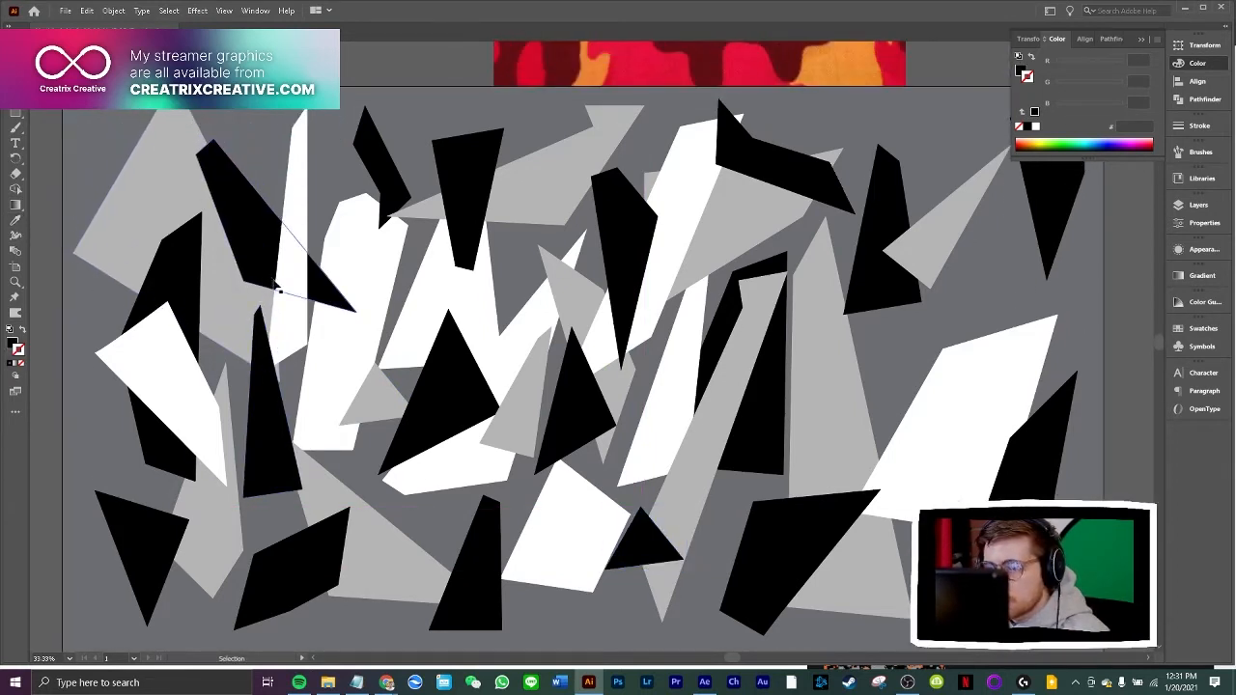
{"action": "key", "text": "ctrl+minus"}
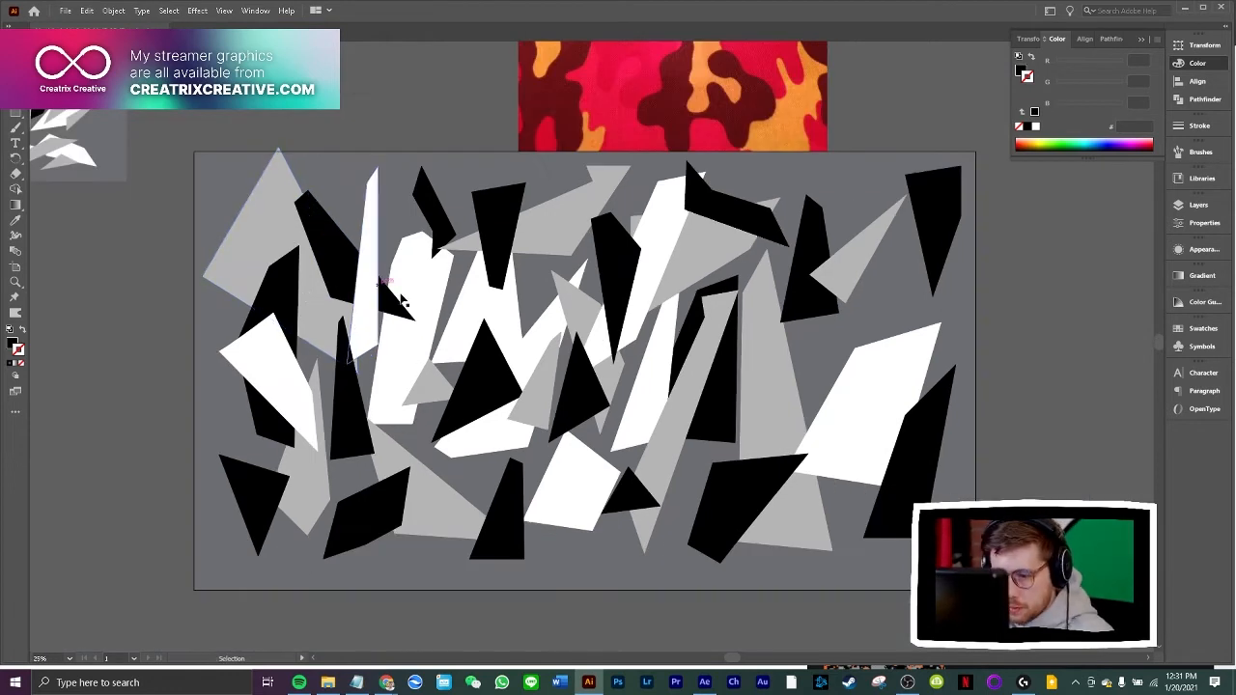
{"action": "key", "text": "ctrl+a"}
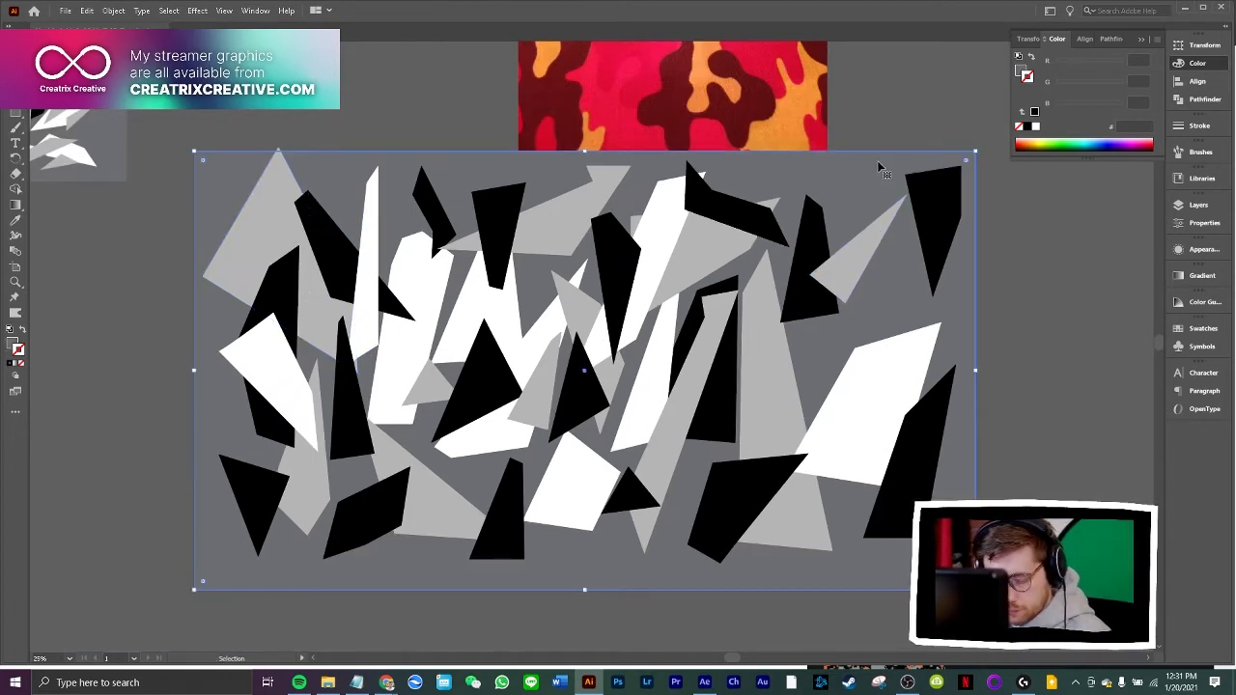
{"action": "left_click", "coordinate": [1040, 295]}
{"action": "mouse_move", "coordinate": [503, 326]}
{"action": "left_mouse_down"}
{"action": "mouse_move", "coordinate": [457, 319]}
{"action": "mouse_move", "coordinate": [492, 329]}
{"action": "left_mouse_up"}
{"action": "left_click", "coordinate": [16, 221]}
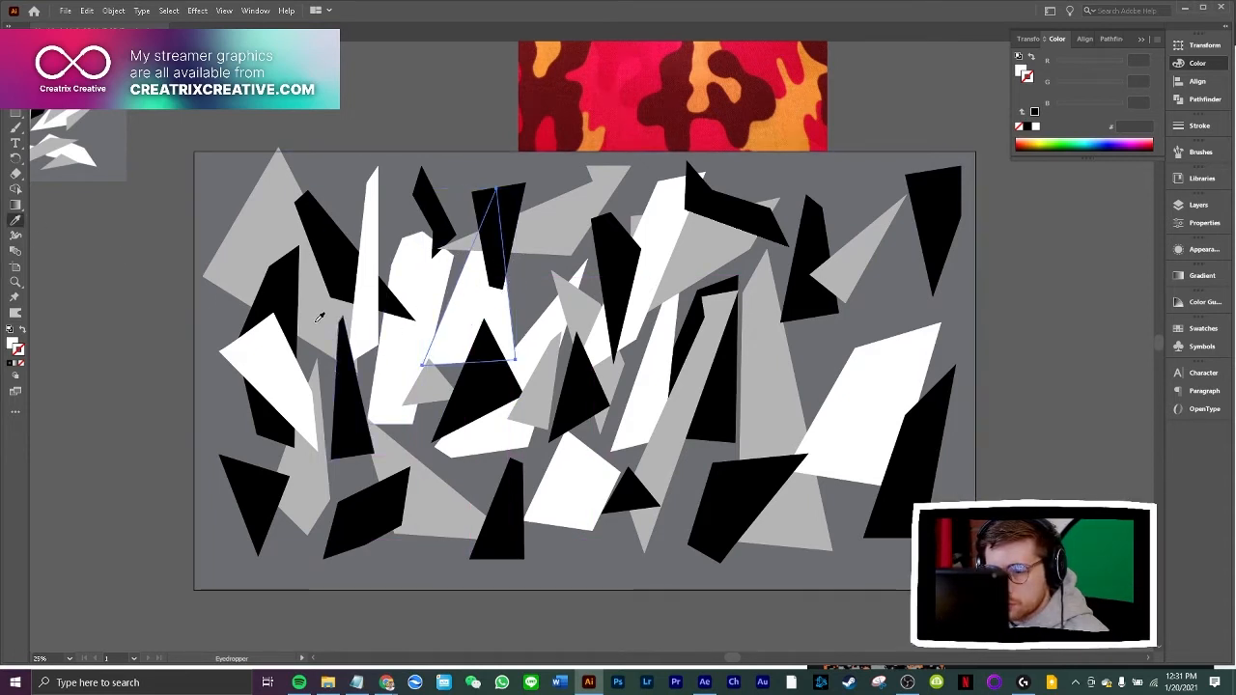
{"action": "left_click", "coordinate": [16, 50]}
{"action": "left_click", "coordinate": [170, 138]}
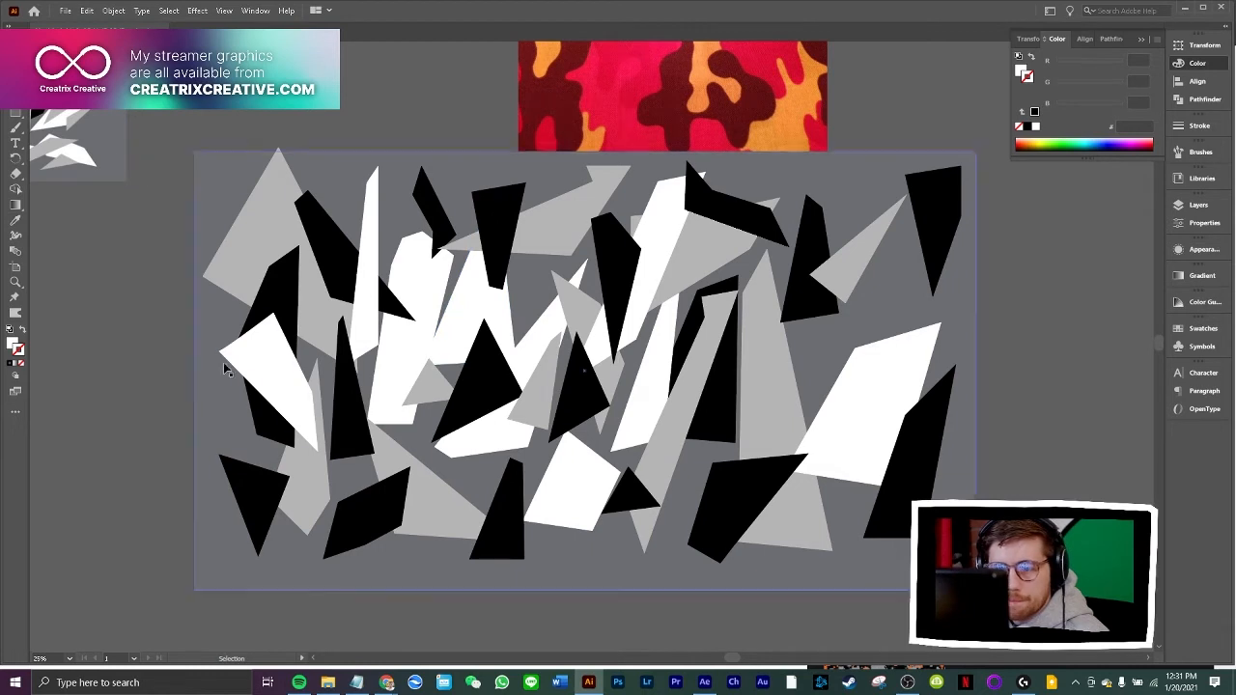
Duplicate the large grey polygon, black shard and two white polygons from the artboard's left side and place the copies right of centre
{"action": "left_click", "coordinate": [415, 301], "text": "shift"}
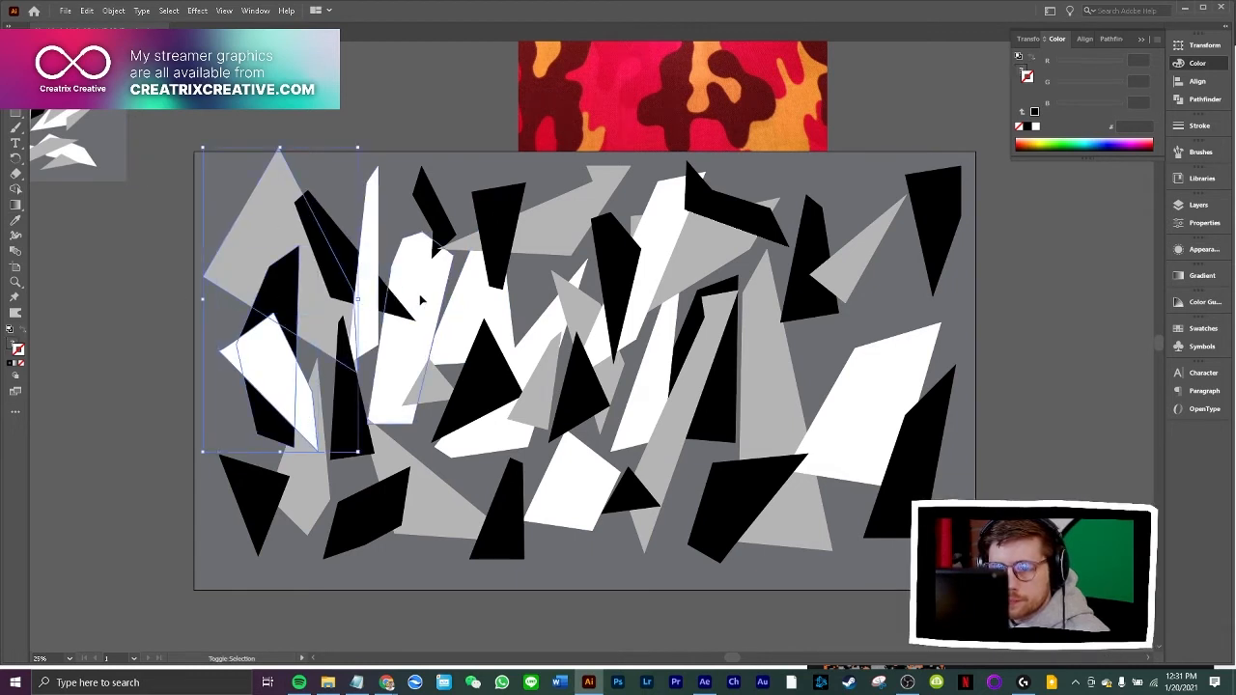
{"action": "key", "text": "ctrl+v"}
{"action": "key", "text": "ctrl+z"}
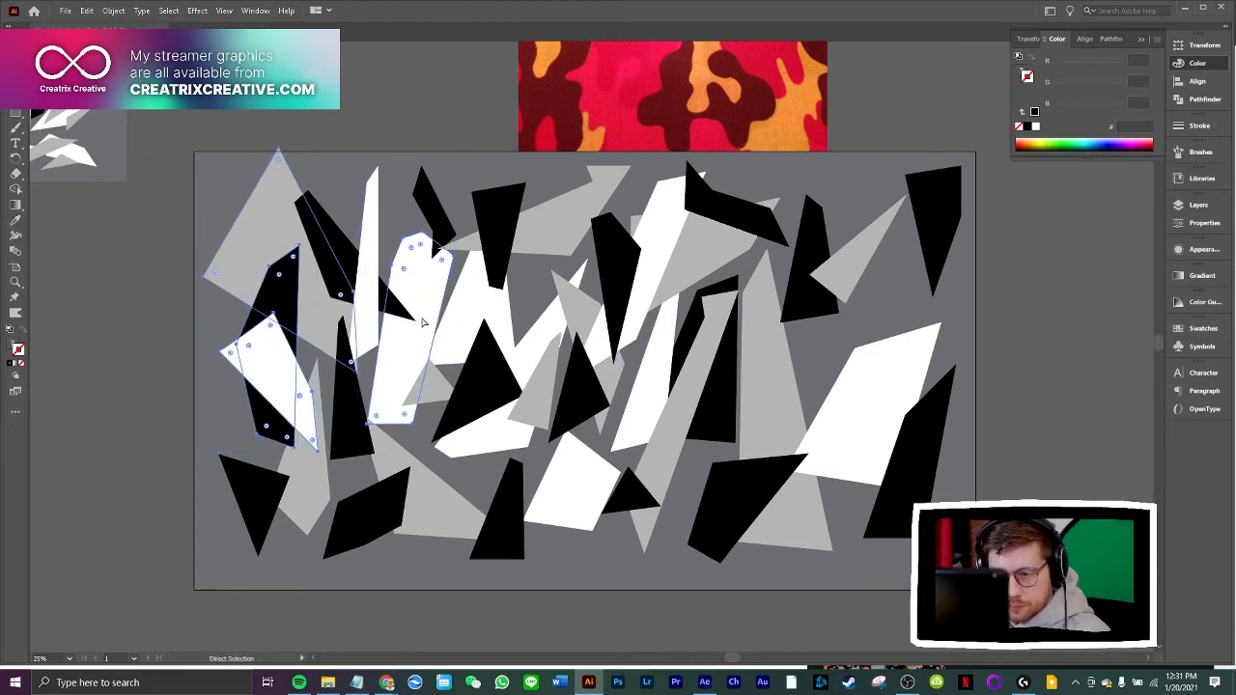
{"action": "key", "text": "ctrl+c"}
{"action": "key", "text": "ctrl+v"}
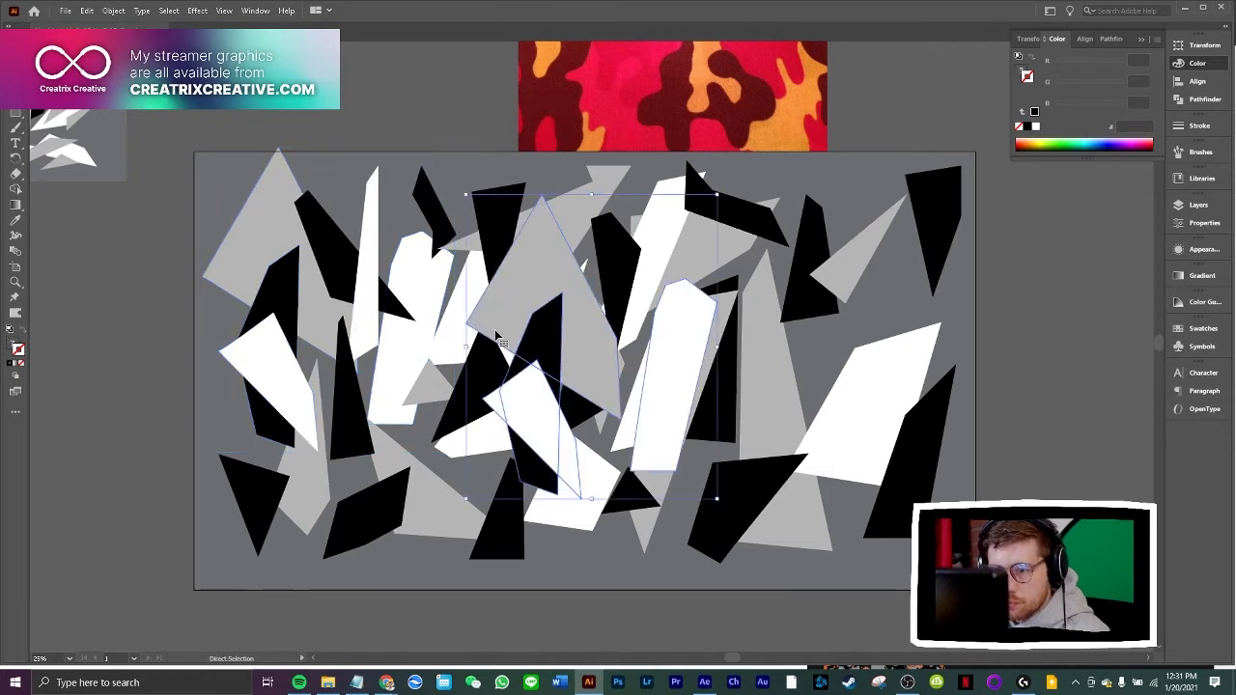
{"action": "left_click_drag", "start_coordinate": [591, 351], "coordinate": [750, 397]}
Move the copied tall white polygon to the artboard's upper centre and send it behind the surrounding black and grey shapes
{"action": "left_click", "coordinate": [880, 356]}
{"action": "key", "text": "a"}
{"action": "left_click_drag", "start_coordinate": [880, 360], "coordinate": [570, 240]}
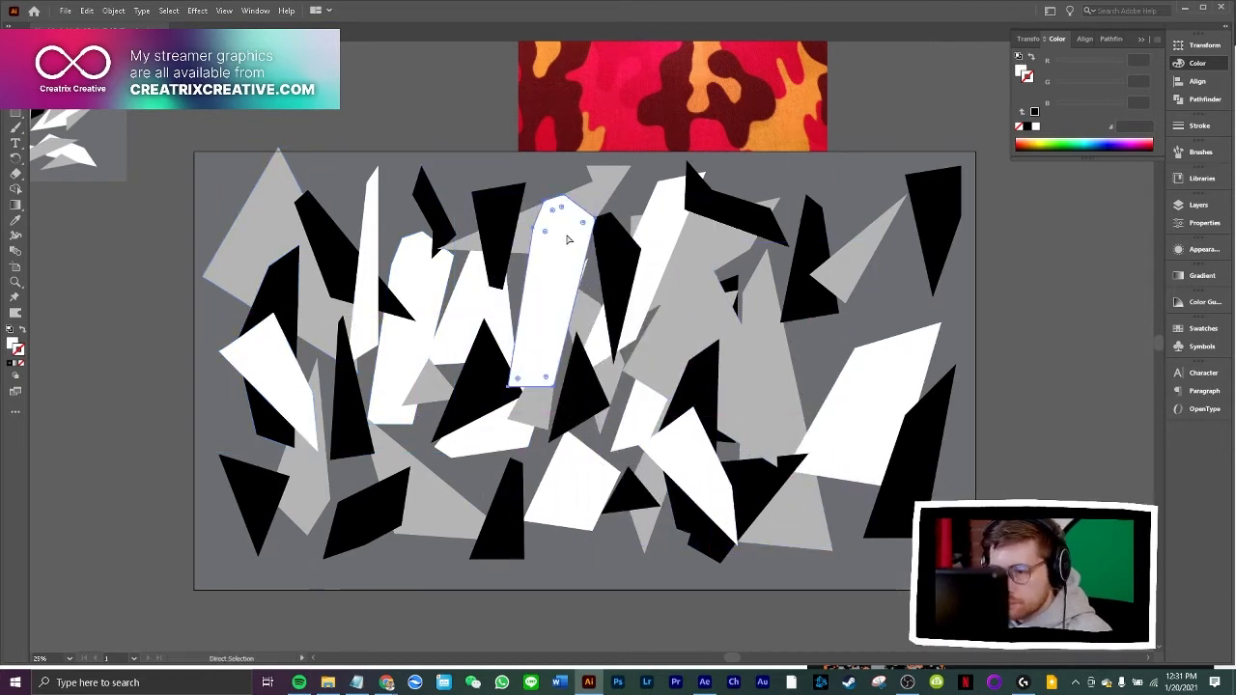
{"action": "key", "text": "ctrl+["}
{"action": "key", "text": "ctrl+["}
{"action": "key", "text": "ctrl+["}
{"action": "key", "text": "ctrl+["}
{"action": "key", "text": "v"}
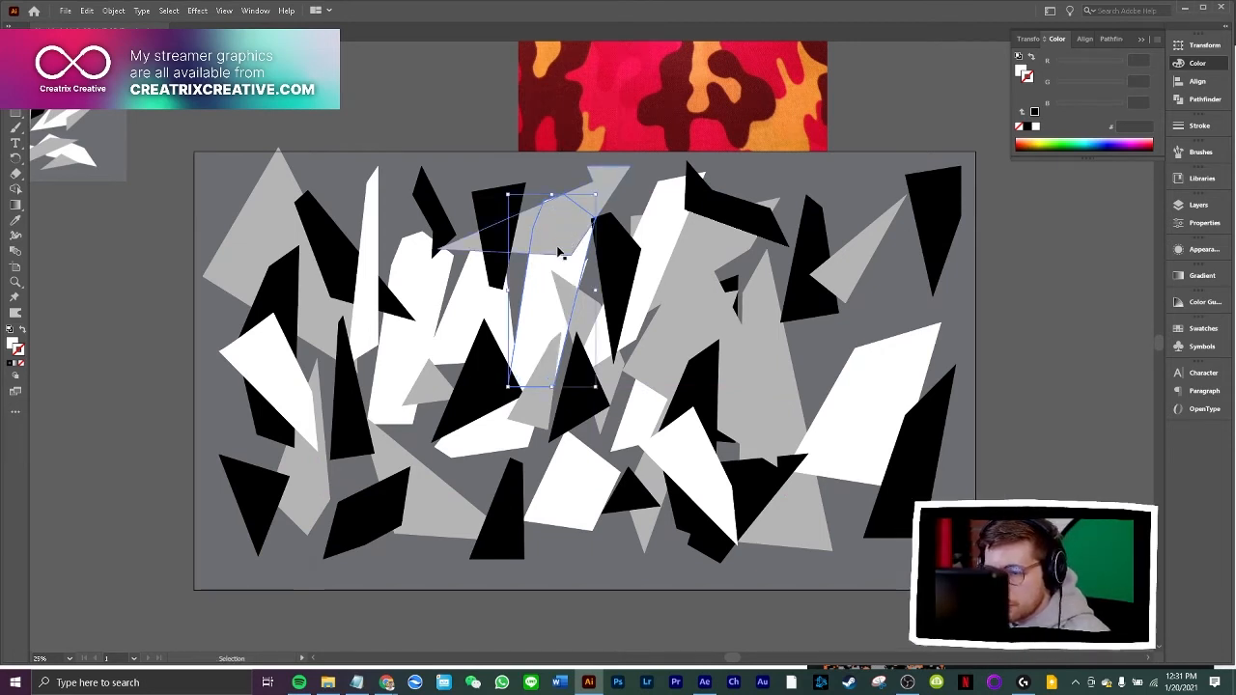
Move the upper centre white polygon, the upper left grey polygon and its neighbouring black shard outward past the artboard's edges
{"action": "left_click_drag", "start_coordinate": [558, 251], "coordinate": [566, 183]}
{"action": "left_click_drag", "start_coordinate": [289, 207], "coordinate": [243, 169]}
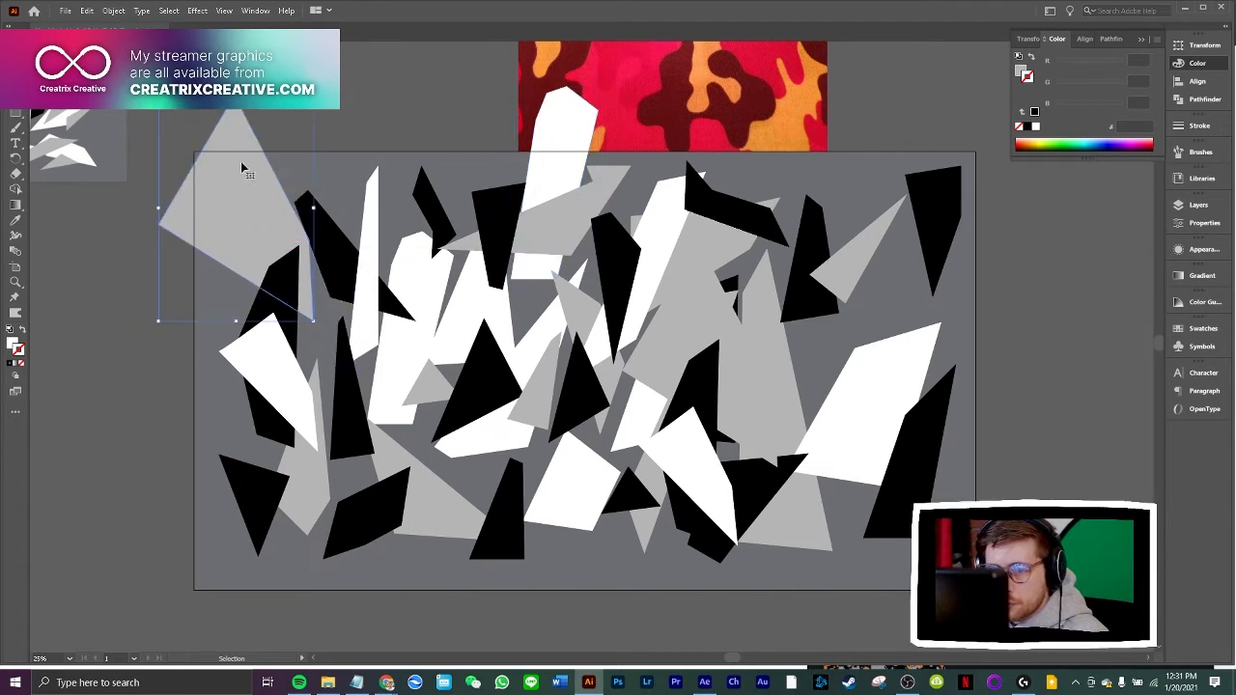
{"action": "left_click_drag", "start_coordinate": [333, 246], "coordinate": [312, 181]}
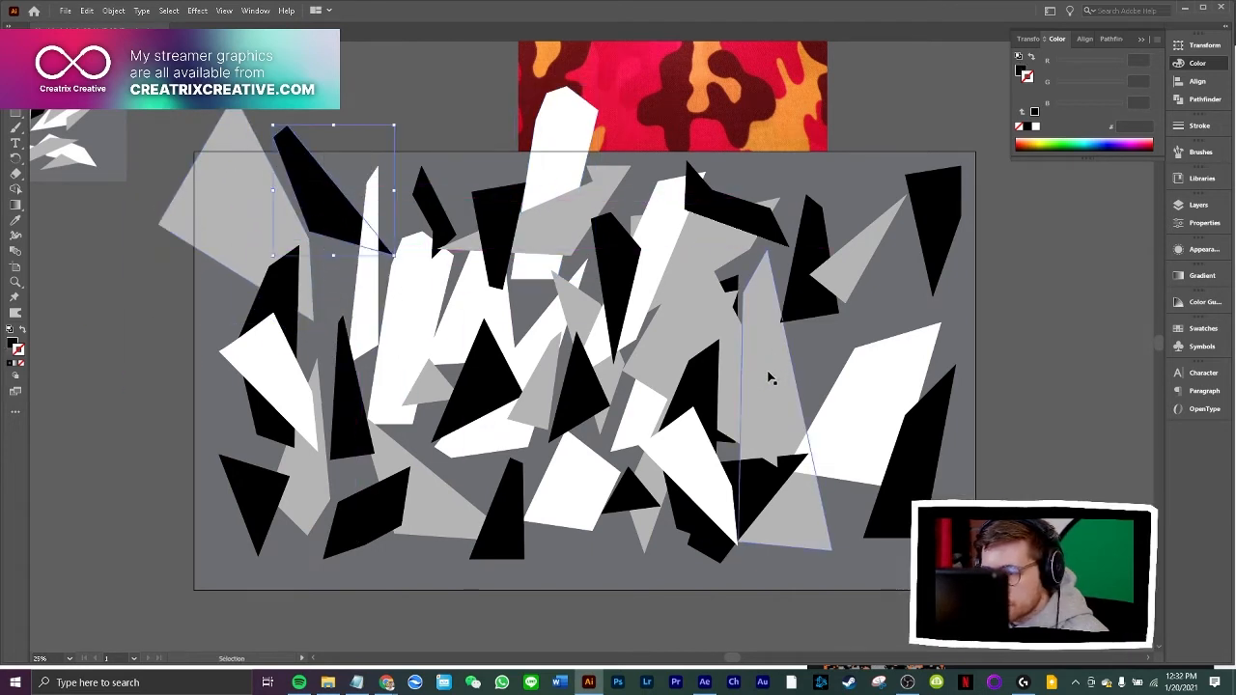
Move the copied large grey polygon over the artboard's upper right corner and shift the nearby black downward-pointing shard inward
{"action": "left_click_drag", "start_coordinate": [771, 378], "coordinate": [886, 310]}
{"action": "left_click_drag", "start_coordinate": [950, 205], "coordinate": [972, 169]}
{"action": "left_click_drag", "start_coordinate": [893, 254], "coordinate": [914, 263]}
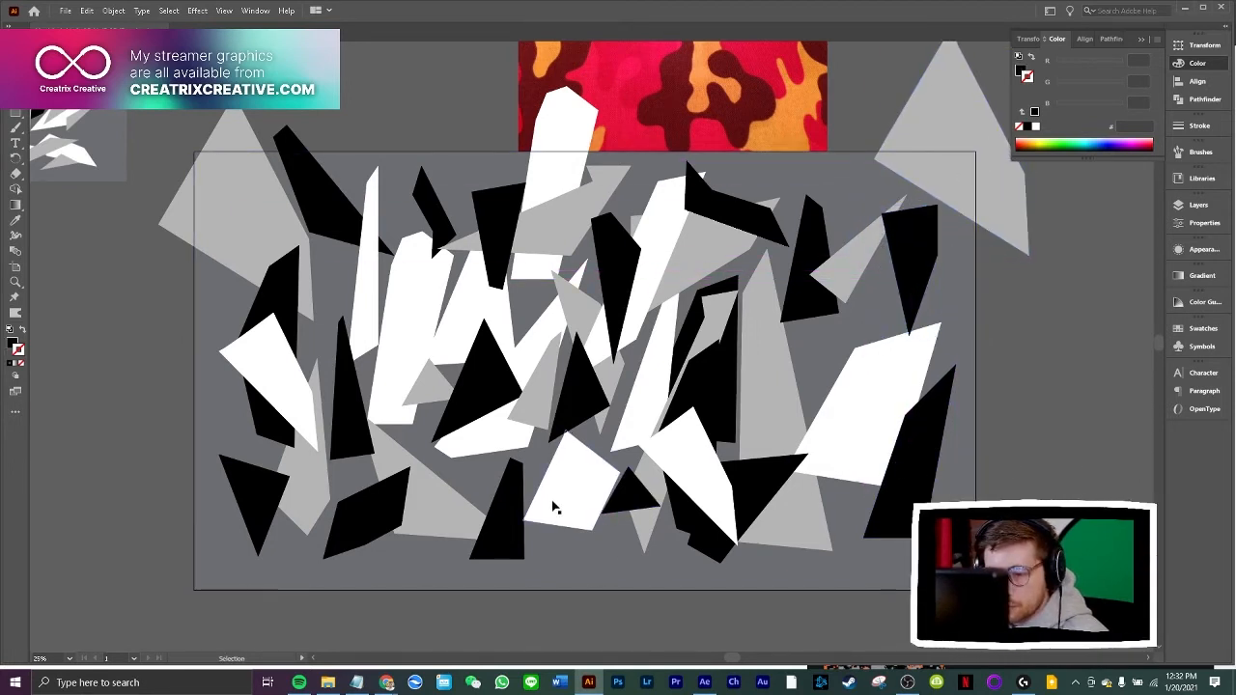
Duplicate the lower centre white pentagon, two grey triangles and two tall white shapes left of centre, and place the copies over the artboard's right side
{"action": "left_click", "coordinate": [406, 529]}
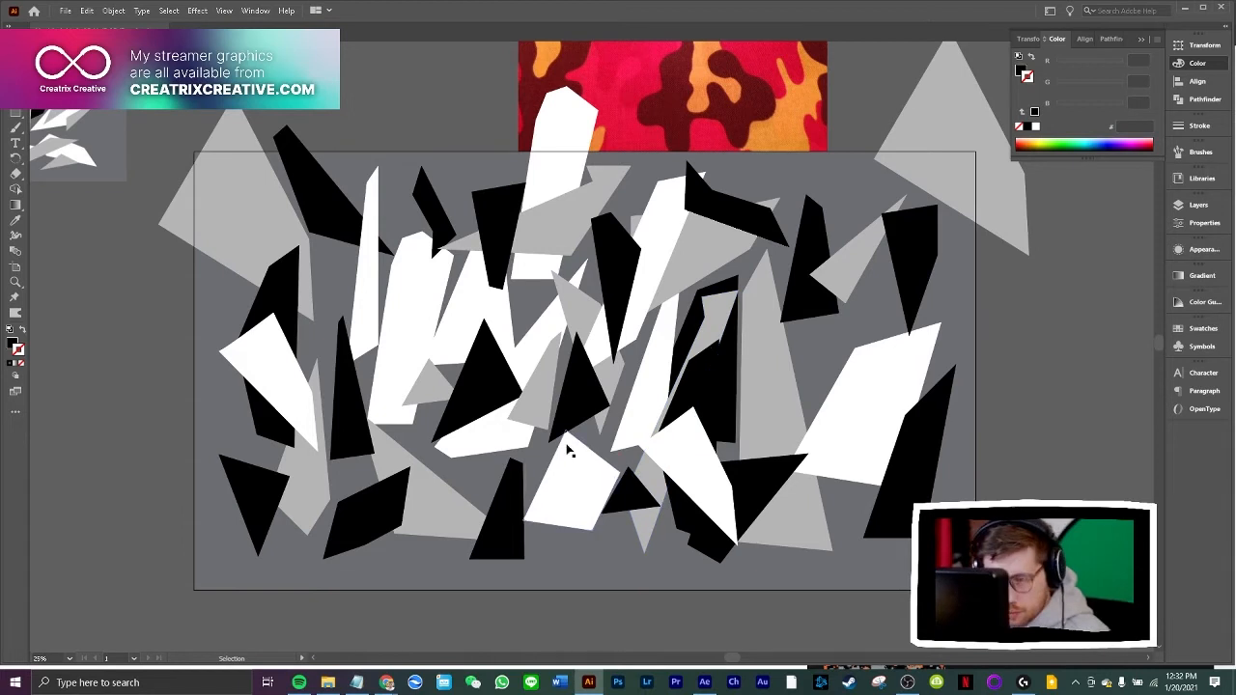
{"action": "left_click", "coordinate": [571, 514]}
{"action": "left_click", "coordinate": [431, 496], "text": "shift"}
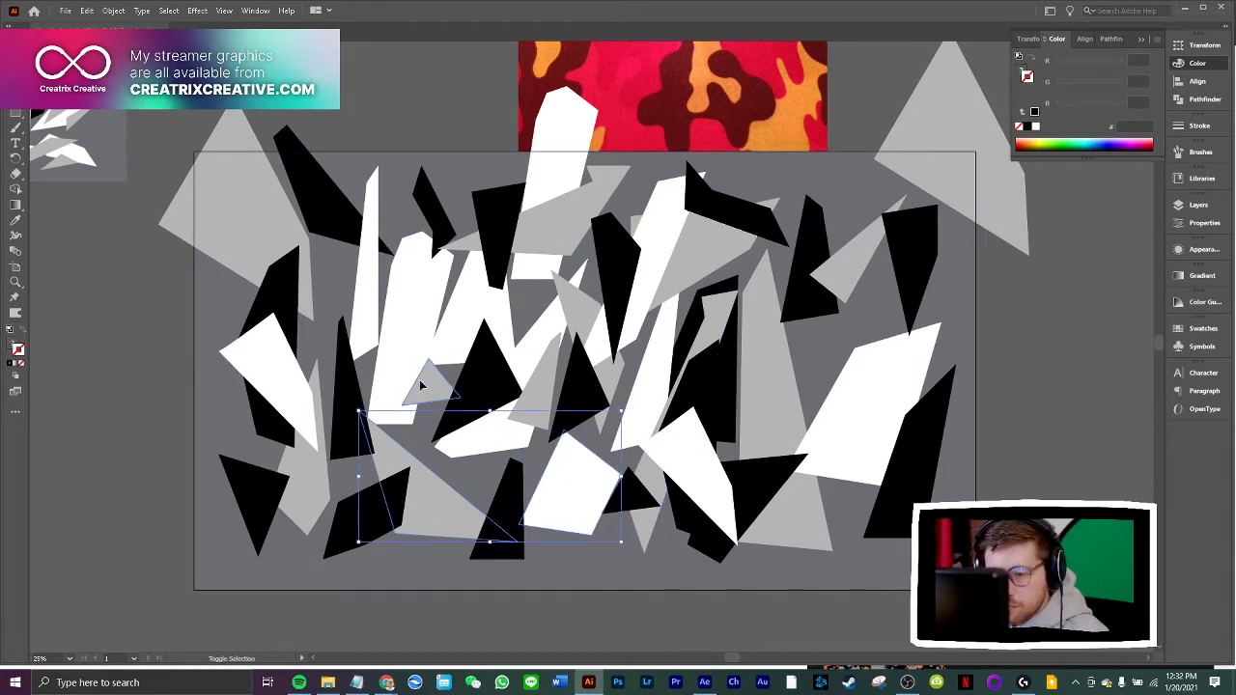
{"action": "left_click", "coordinate": [420, 386], "text": "shift"}
{"action": "left_click", "coordinate": [417, 340], "text": "shift"}
{"action": "left_click", "coordinate": [477, 323], "text": "shift"}
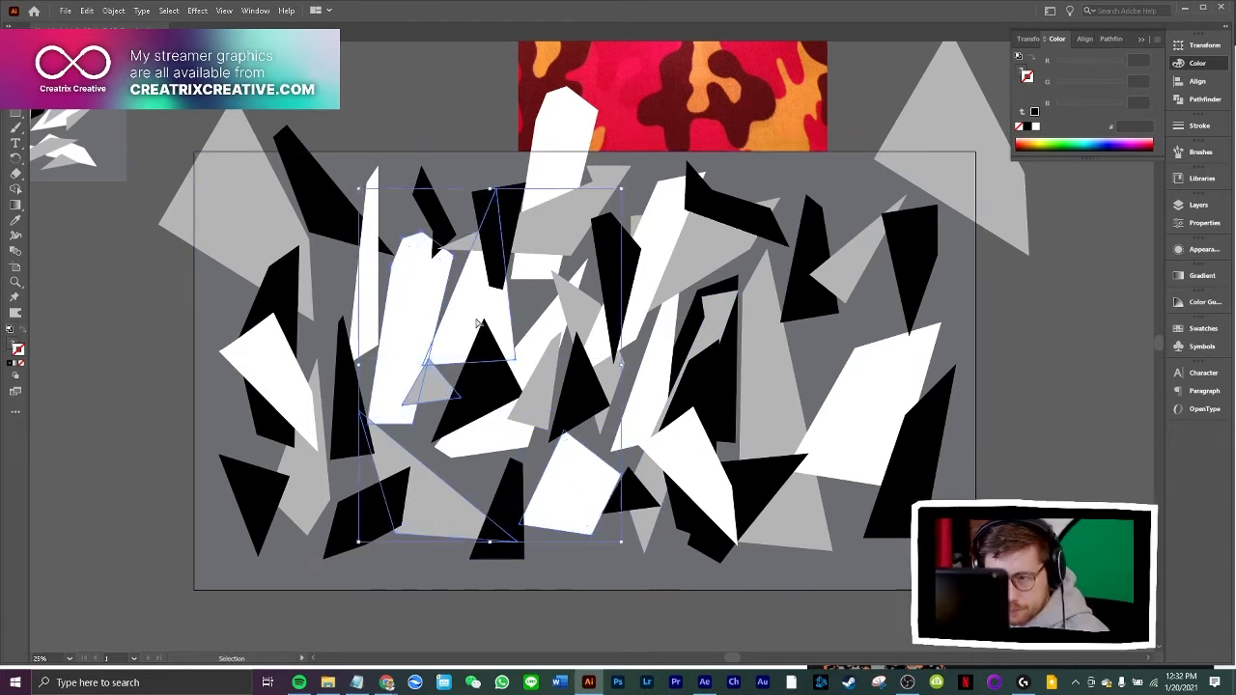
{"action": "left_click_drag", "start_coordinate": [477, 322], "coordinate": [836, 197]}
Recolour the copied tall white polygon black and scale it to about half size across the artboard's upper right edge
{"action": "left_click", "coordinate": [1147, 321]}
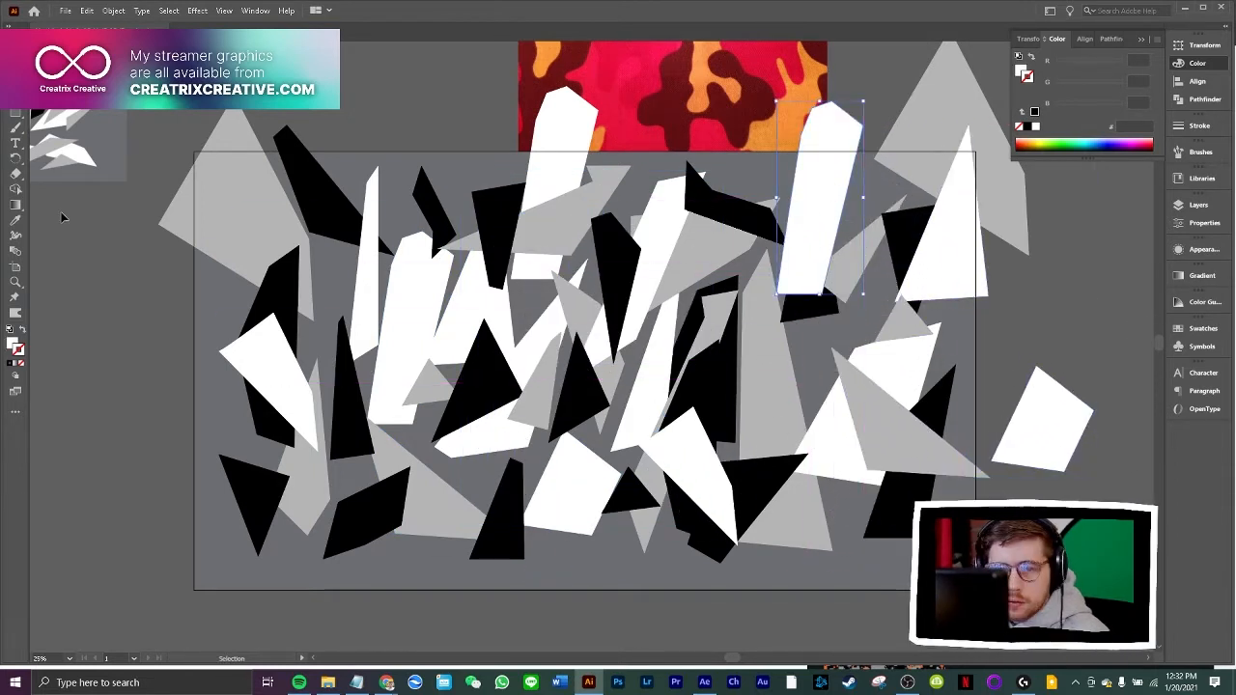
{"action": "left_click", "coordinate": [290, 150]}
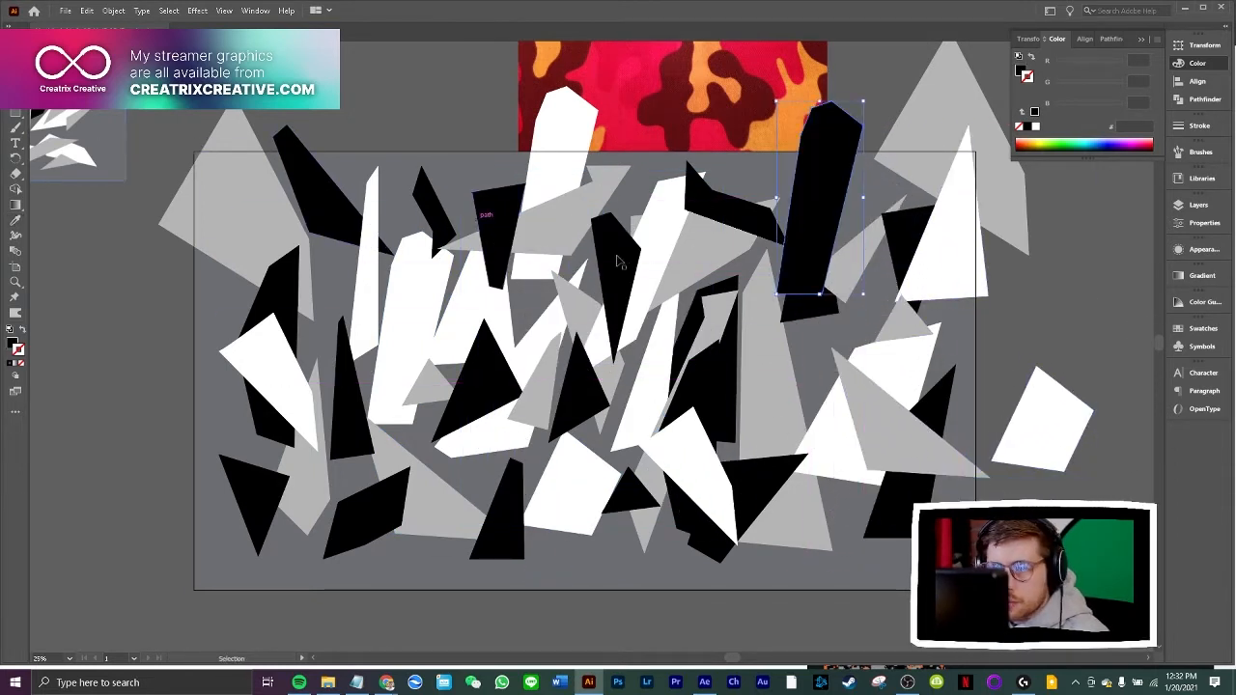
{"action": "left_click_drag", "start_coordinate": [863, 295], "coordinate": [799, 188]}
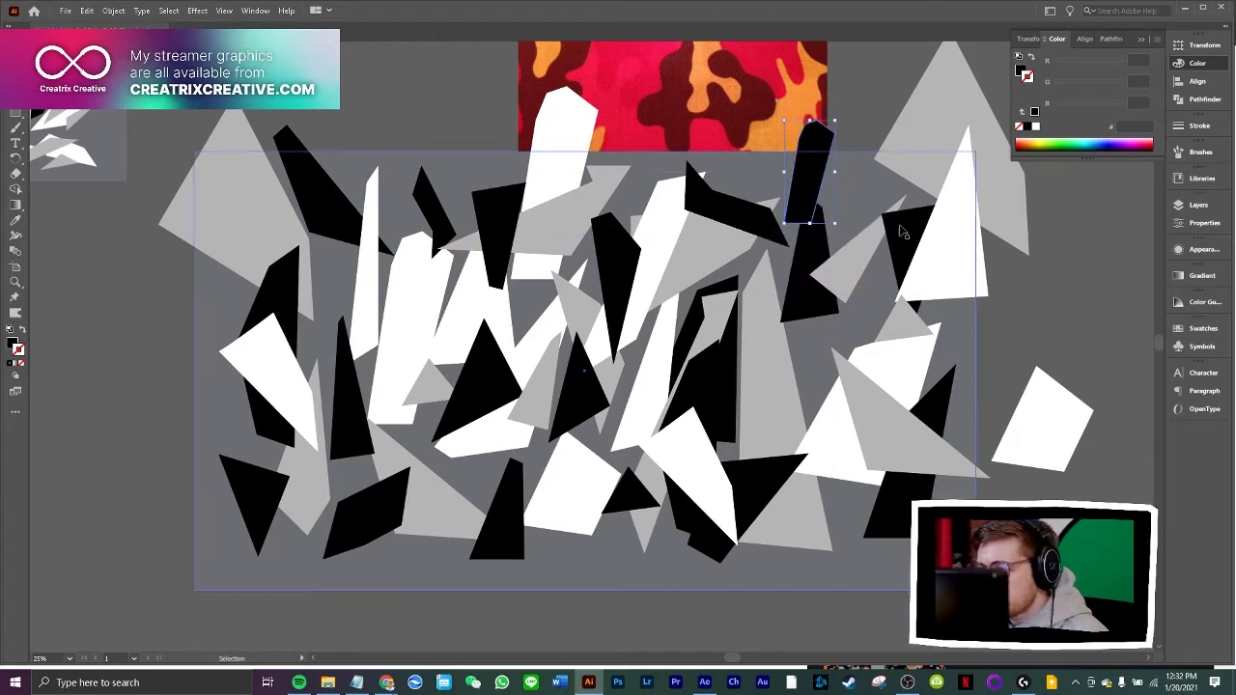
Move the upper right grey polygon inward and the copied white triangle across the artboard's bottom edge, left of centre
{"action": "left_click_drag", "start_coordinate": [925, 178], "coordinate": [879, 176]}
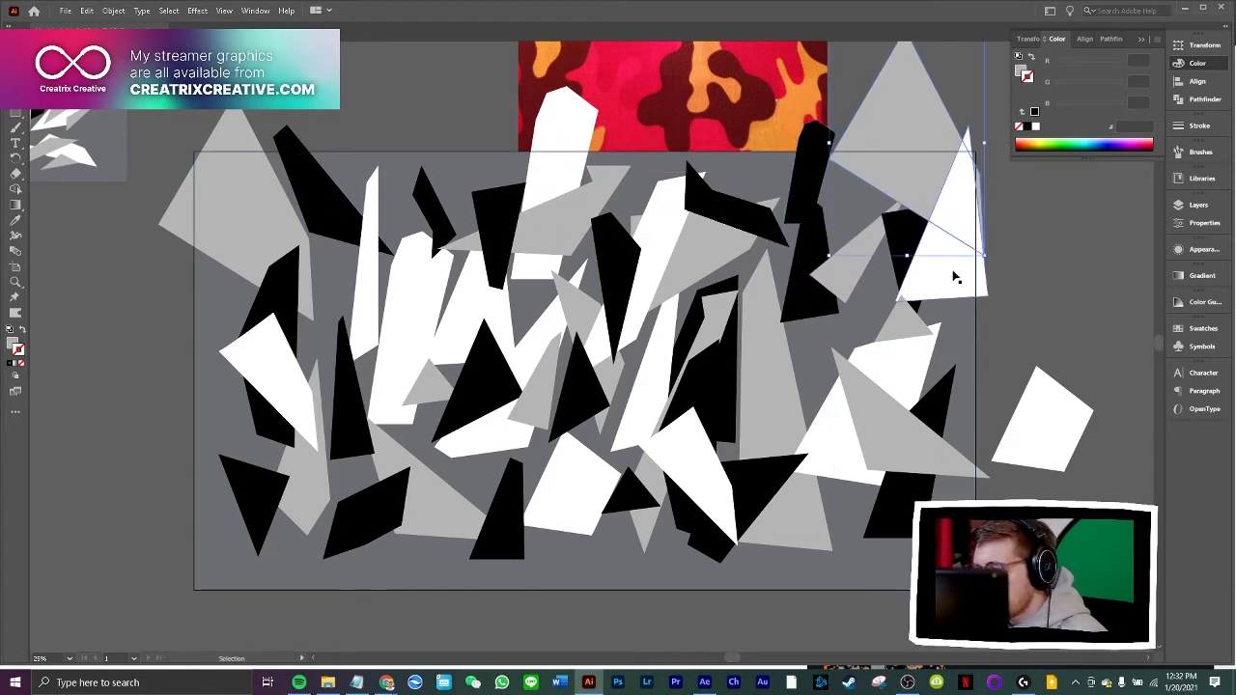
{"action": "left_click_drag", "start_coordinate": [954, 278], "coordinate": [948, 289]}
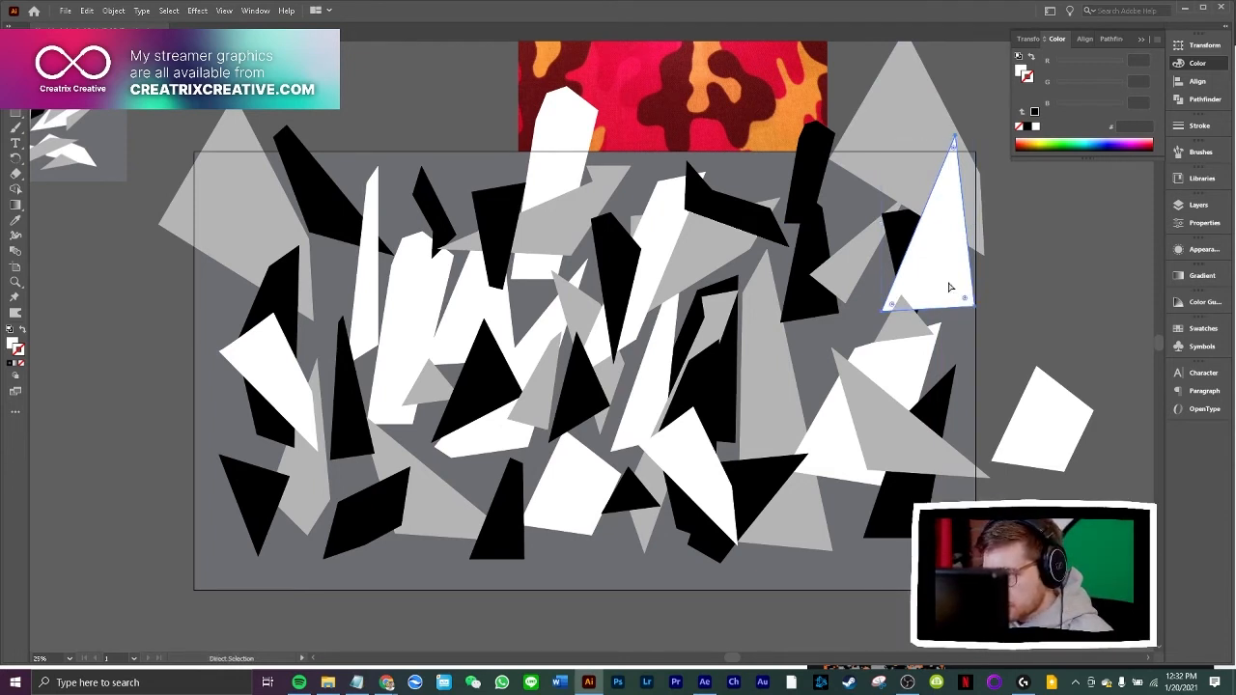
{"action": "left_click_drag", "start_coordinate": [949, 288], "coordinate": [422, 640]}
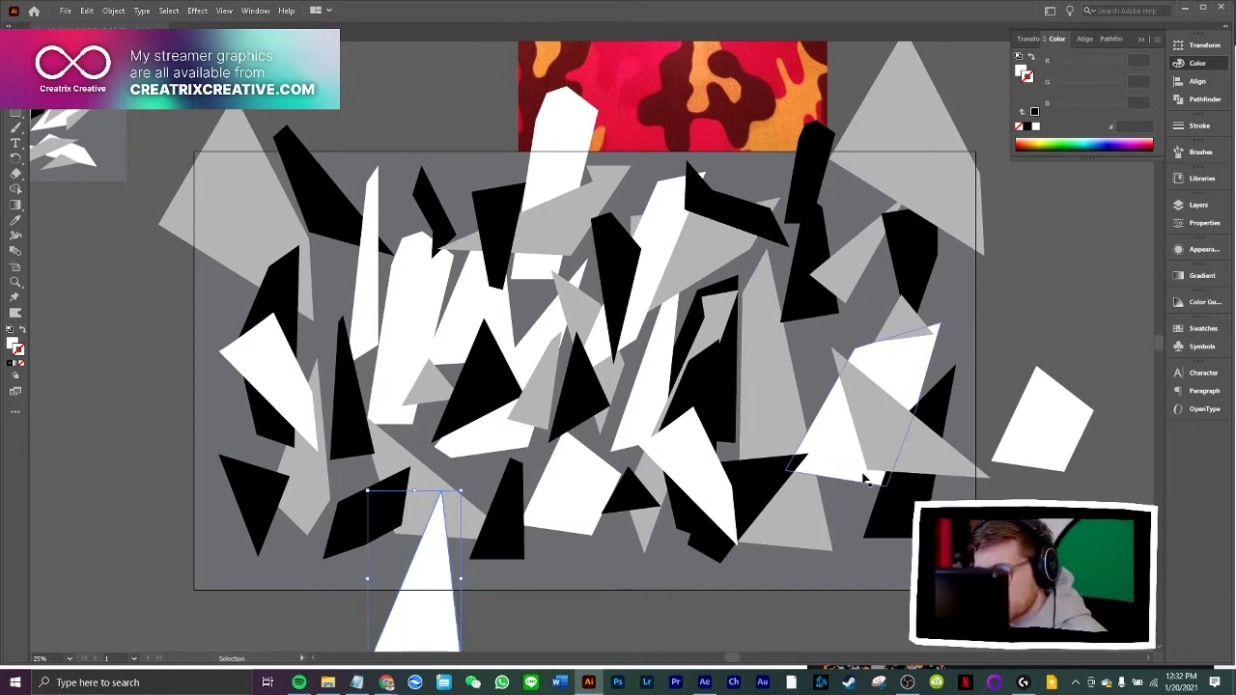
Move the upper right grey polygon outward, the copied white pentagon onto the artboard's right edge and the small grey triangle copy further left
{"action": "left_click_drag", "start_coordinate": [905, 136], "coordinate": [940, 127]}
{"action": "left_click_drag", "start_coordinate": [1042, 414], "coordinate": [994, 284]}
{"action": "left_click_drag", "start_coordinate": [918, 325], "coordinate": [827, 335]}
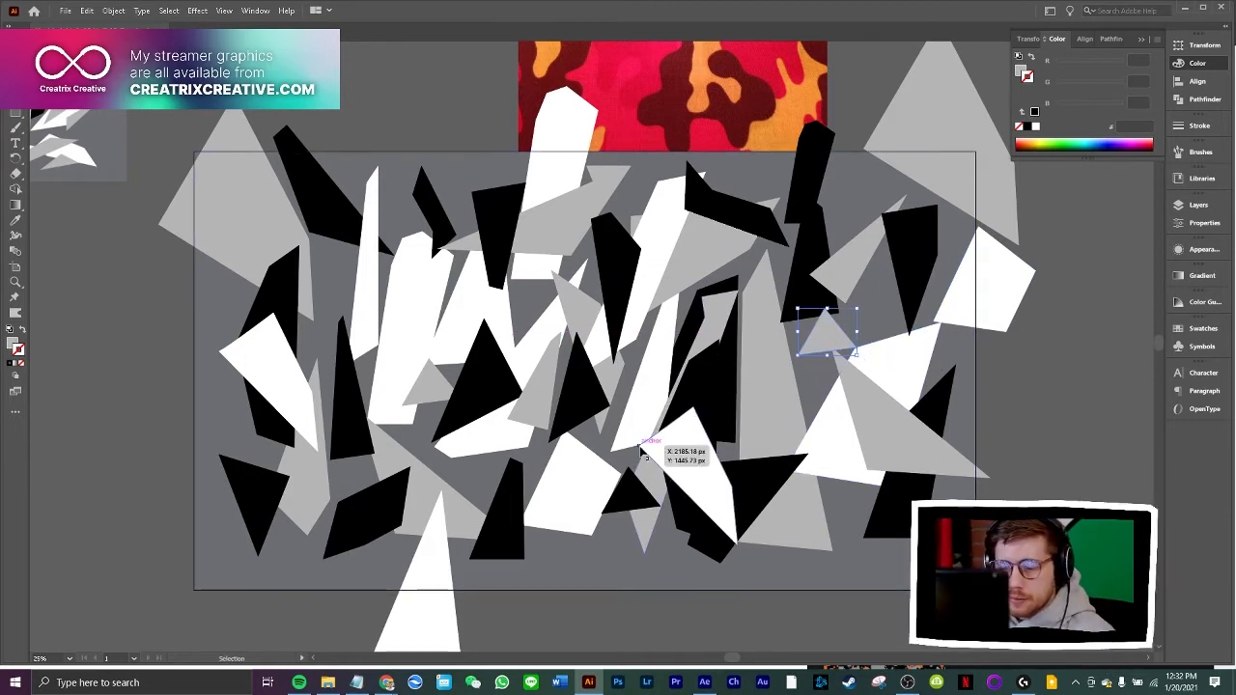
Move a black polygon from right of centre onto the artboard's left edge with its straight side outward, and the tall white polygon to the lower left corner
{"action": "left_click_drag", "start_coordinate": [642, 454], "coordinate": [215, 298]}
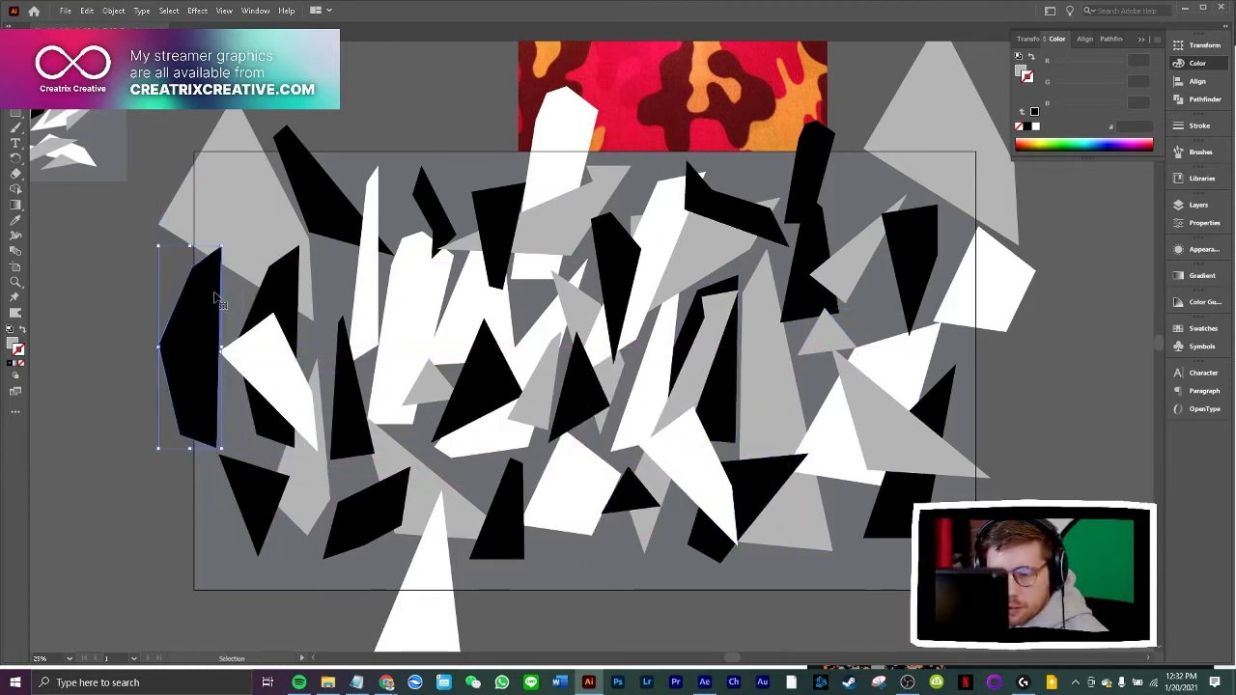
{"action": "mouse_move", "coordinate": [224, 239]}
{"action": "left_mouse_down"}
{"action": "mouse_move", "coordinate": [234, 344]}
{"action": "mouse_move", "coordinate": [180, 414]}
{"action": "mouse_move", "coordinate": [237, 244]}
{"action": "left_mouse_up"}
{"action": "left_click_drag", "start_coordinate": [426, 309], "coordinate": [250, 546]}
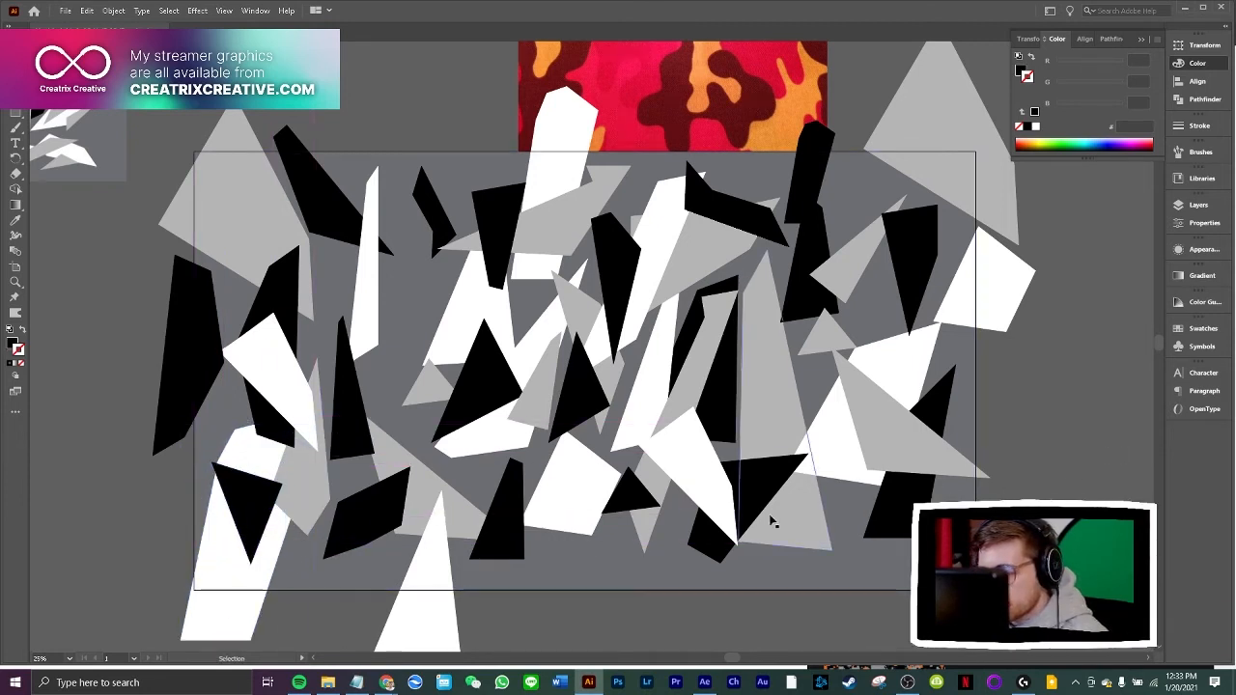
Shift the black, white and grey shapes around the artboard's lower centre slightly down towards its bottom edge
{"action": "left_click_drag", "start_coordinate": [720, 538], "coordinate": [706, 581]}
{"action": "left_click_drag", "start_coordinate": [557, 519], "coordinate": [563, 551]}
{"action": "left_click_drag", "start_coordinate": [610, 386], "coordinate": [624, 462]}
{"action": "left_click_drag", "start_coordinate": [548, 422], "coordinate": [530, 472]}
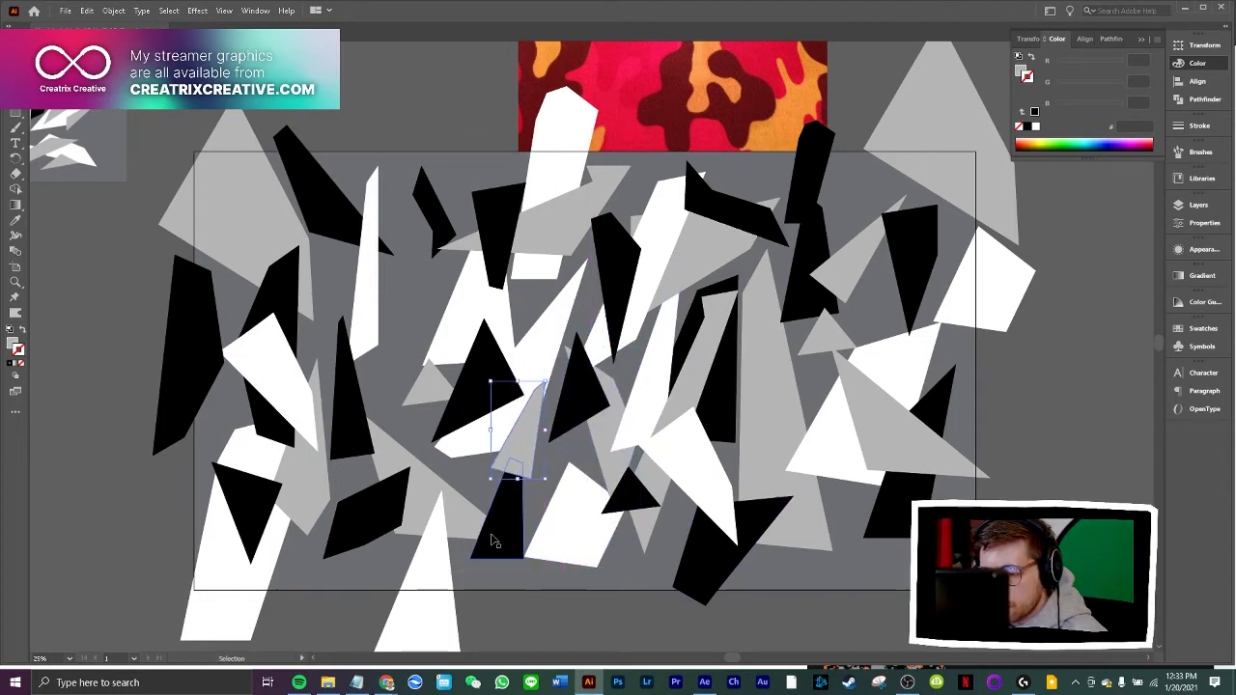
{"action": "left_click_drag", "start_coordinate": [500, 539], "coordinate": [495, 561]}
Raise the black shard right of the upper centre over the artboard's top edge and reposition the large grey polygon beneath it
{"action": "left_click_drag", "start_coordinate": [698, 252], "coordinate": [720, 271]}
{"action": "left_click_drag", "start_coordinate": [727, 194], "coordinate": [722, 173]}
{"action": "left_click_drag", "start_coordinate": [707, 266], "coordinate": [724, 238]}
Try a black fill on the grey polygon right of the upper centre, sampled from a neighbouring shard
{"action": "left_click", "coordinate": [15, 220]}
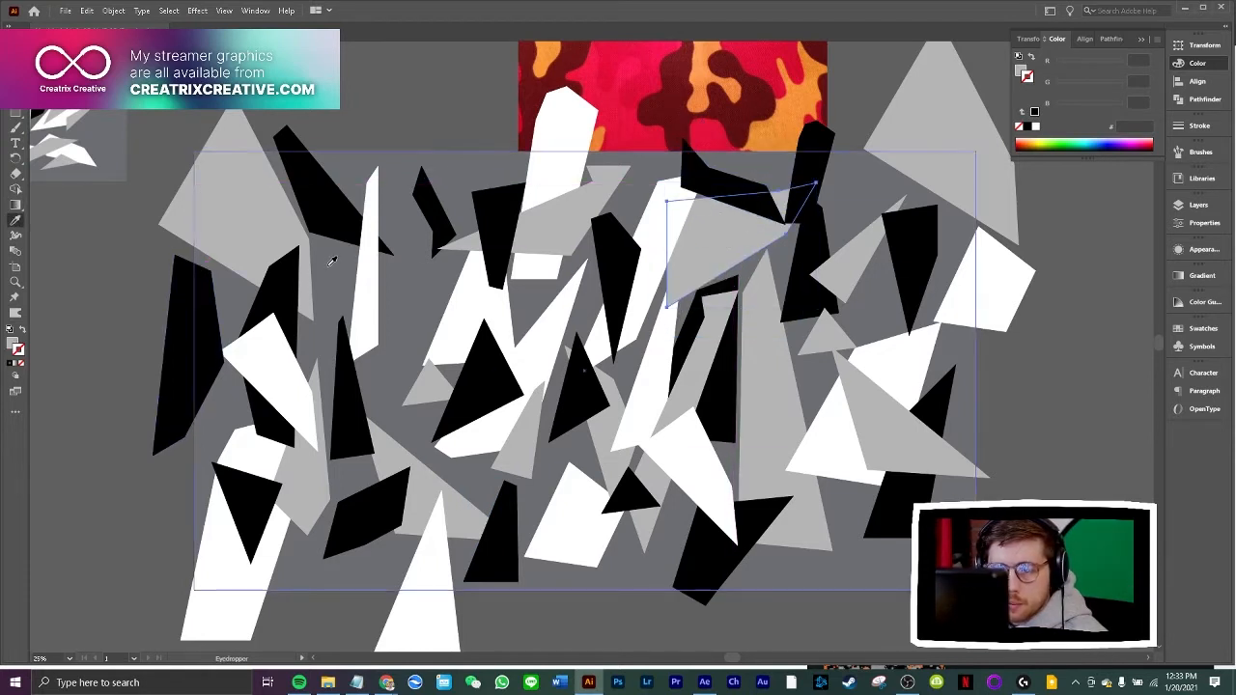
{"action": "left_click", "coordinate": [366, 275]}
{"action": "left_click", "coordinate": [349, 218]}
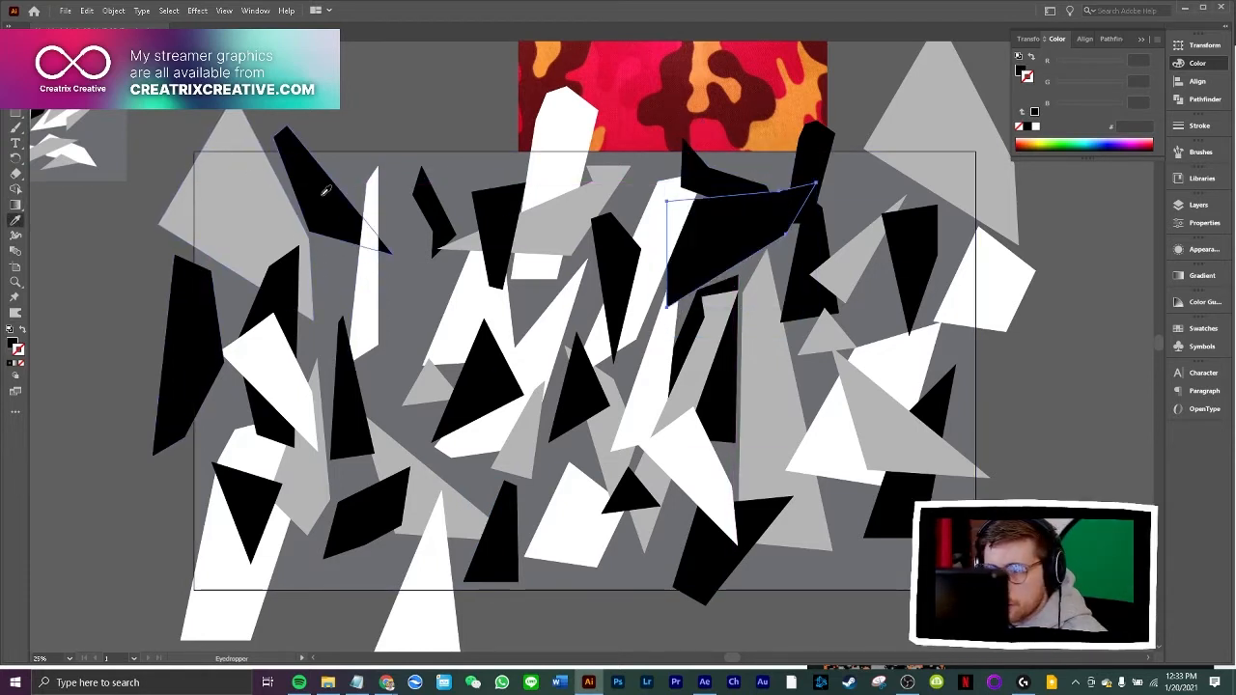
{"action": "left_click", "coordinate": [778, 382]}
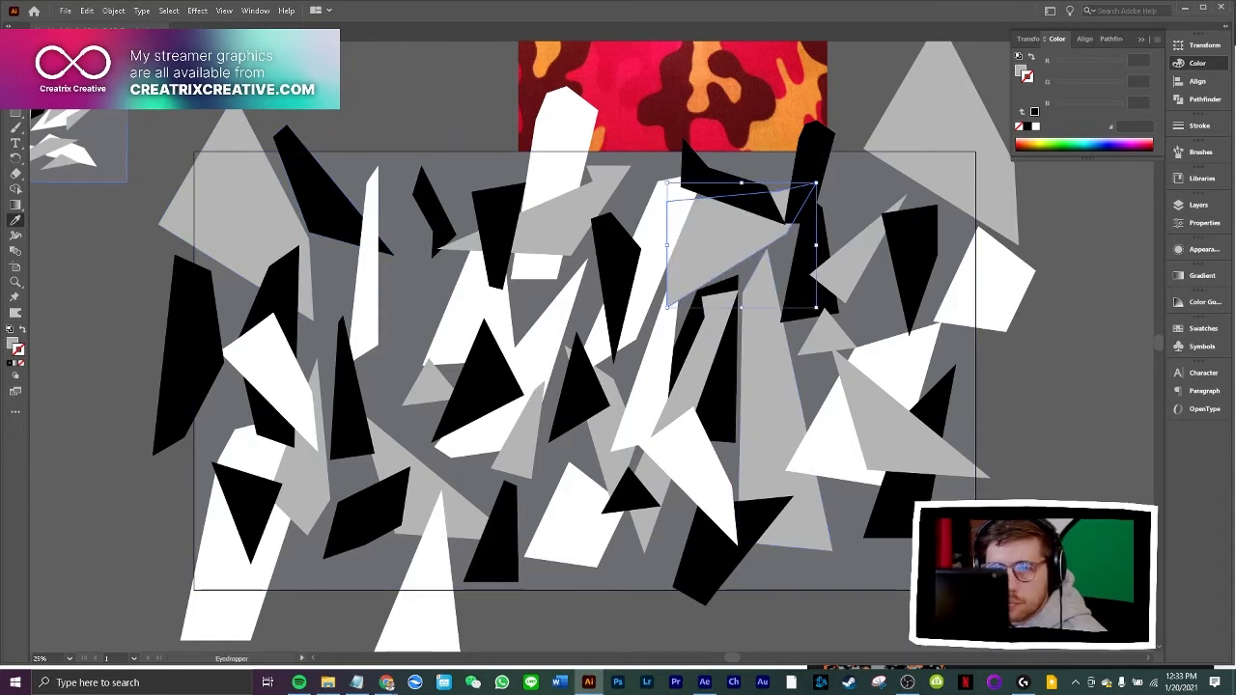
Nudge the grey polygon right of the upper centre up and left, and send it behind the adjoining white and black shapes
{"action": "key", "text": "v"}
{"action": "left_click", "coordinate": [731, 215]}
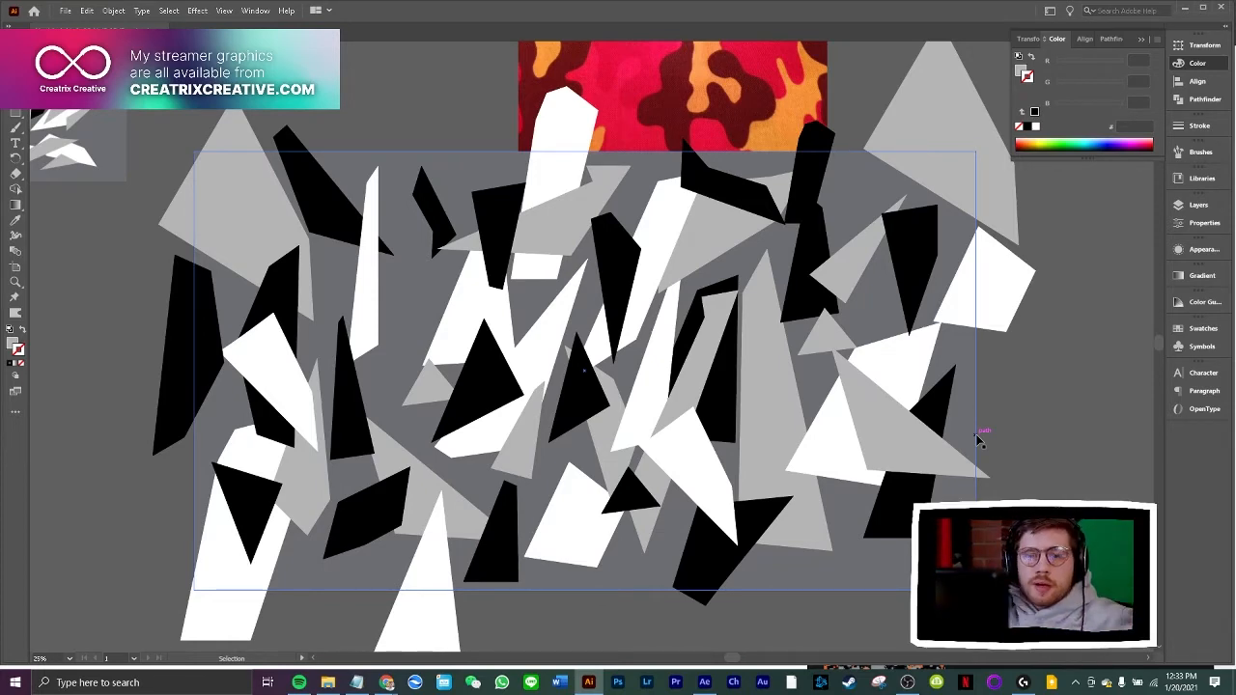
Switch to After Effects, examine the Feudal Japan stinger transition around frame 20, and return to Illustrator
{"action": "left_click", "coordinate": [704, 683]}
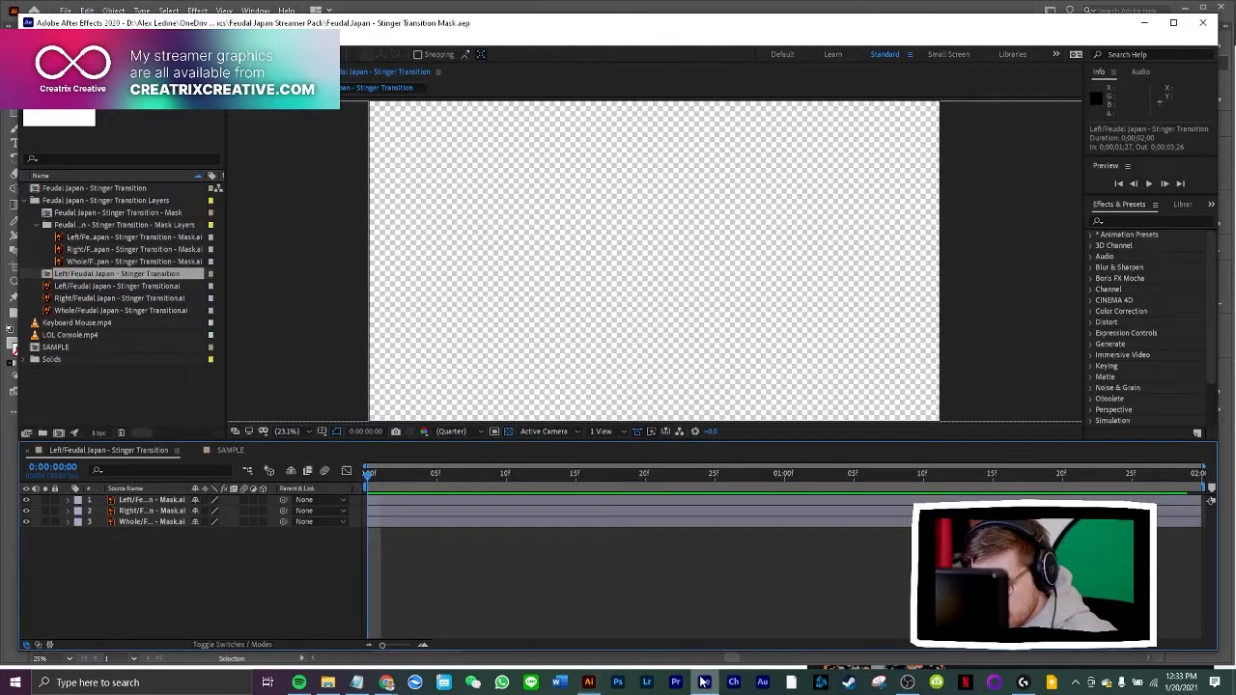
{"action": "left_click_drag", "start_coordinate": [370, 480], "coordinate": [650, 487]}
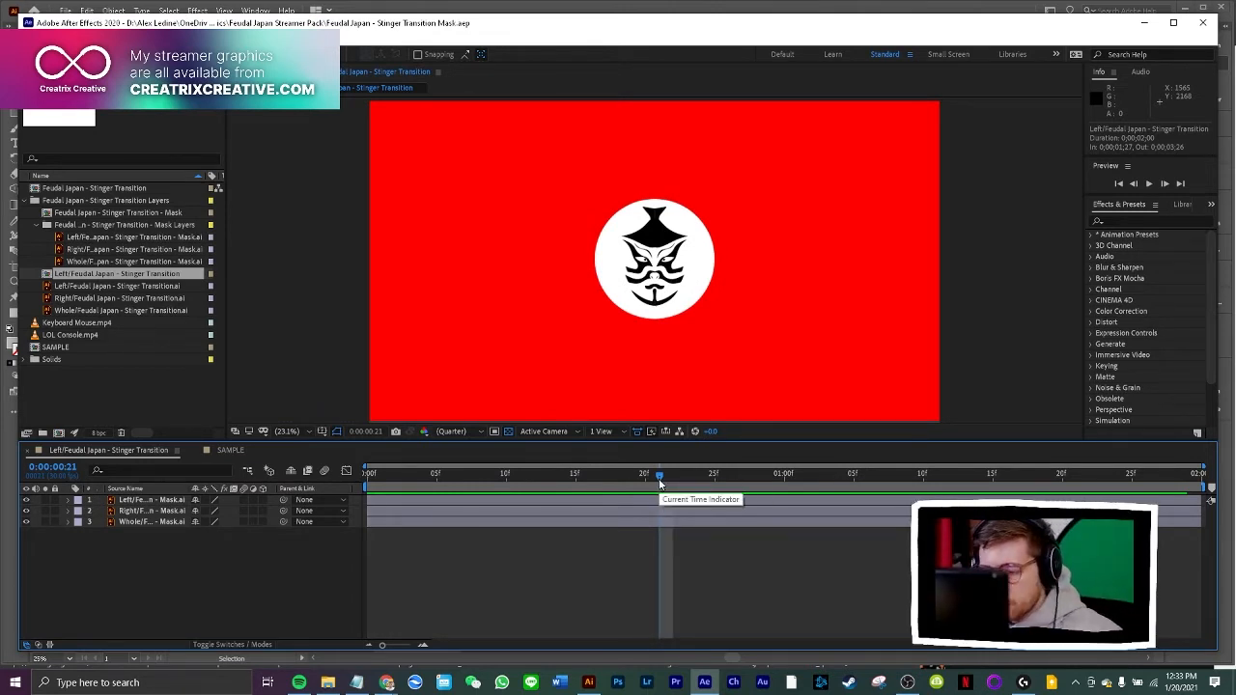
{"action": "mouse_move", "coordinate": [660, 483]}
{"action": "left_mouse_down"}
{"action": "mouse_move", "coordinate": [626, 474]}
{"action": "mouse_move", "coordinate": [648, 477]}
{"action": "left_mouse_up"}
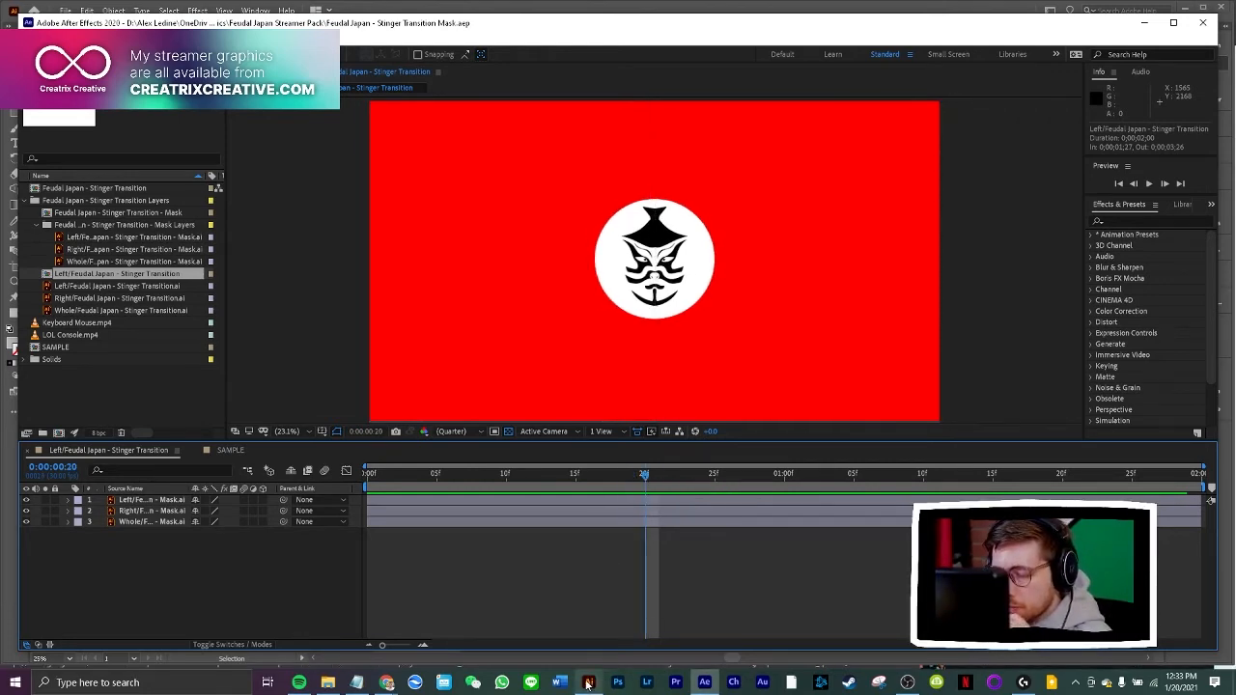
{"action": "left_click", "coordinate": [587, 683]}
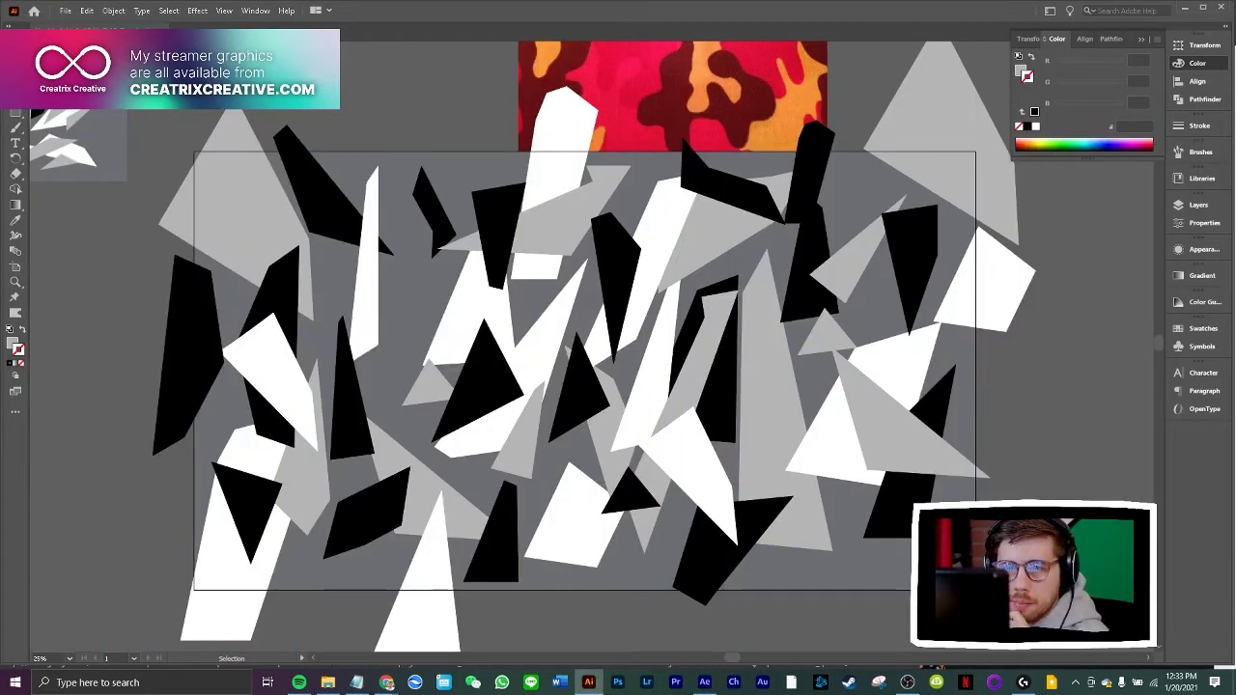
Start saving the document under a new name, entering Creatrix Creative Camo Background as an Adobe Illustrator file
{"action": "left_click", "coordinate": [66, 11]}
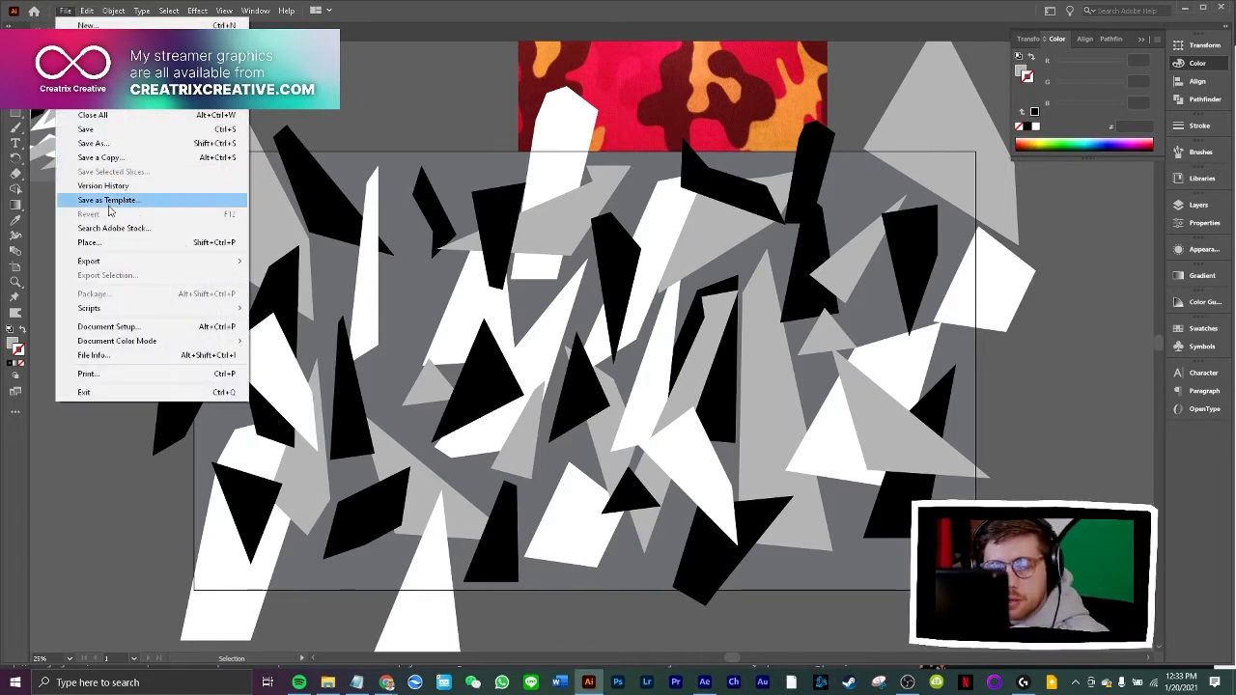
{"action": "left_click", "coordinate": [95, 143]}
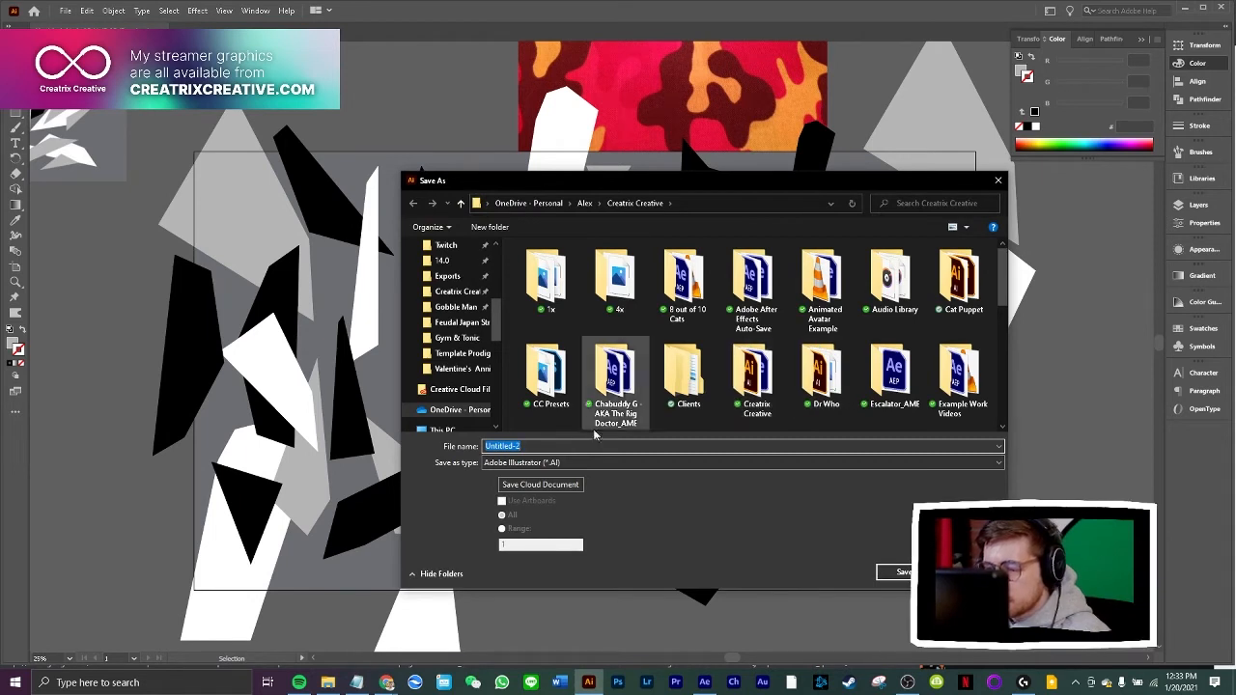
{"action": "type", "text": "Crea"}
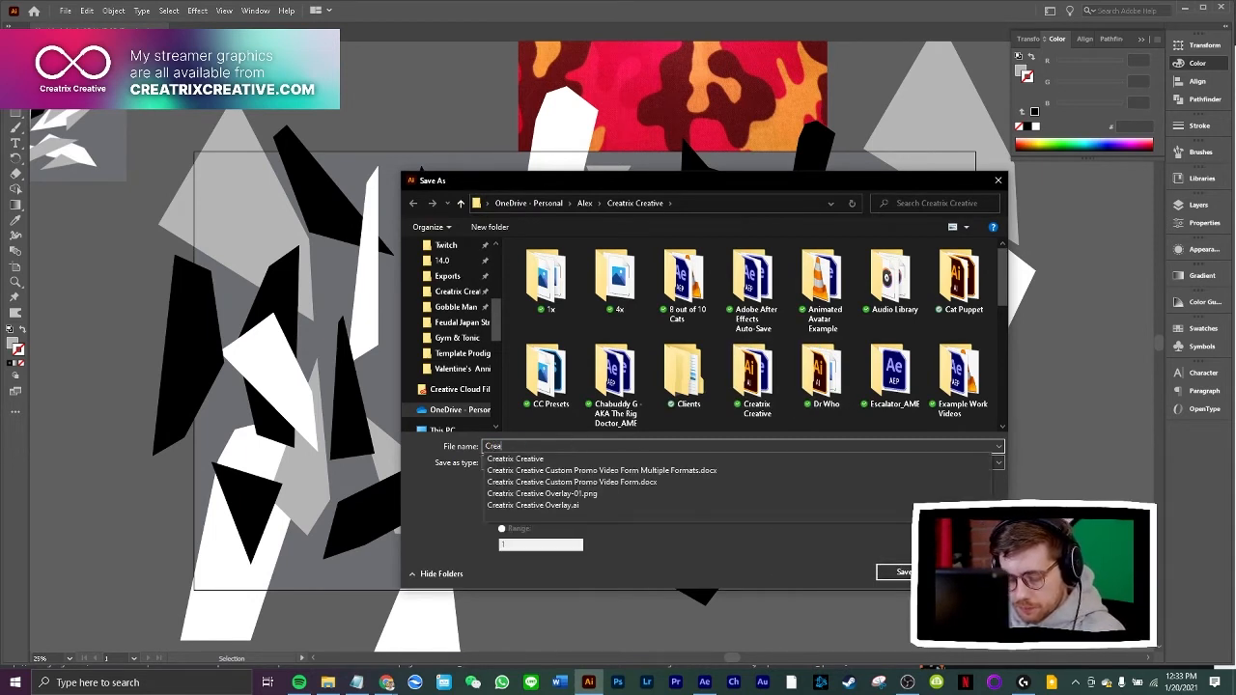
{"action": "type", "text": "trix Creati"}
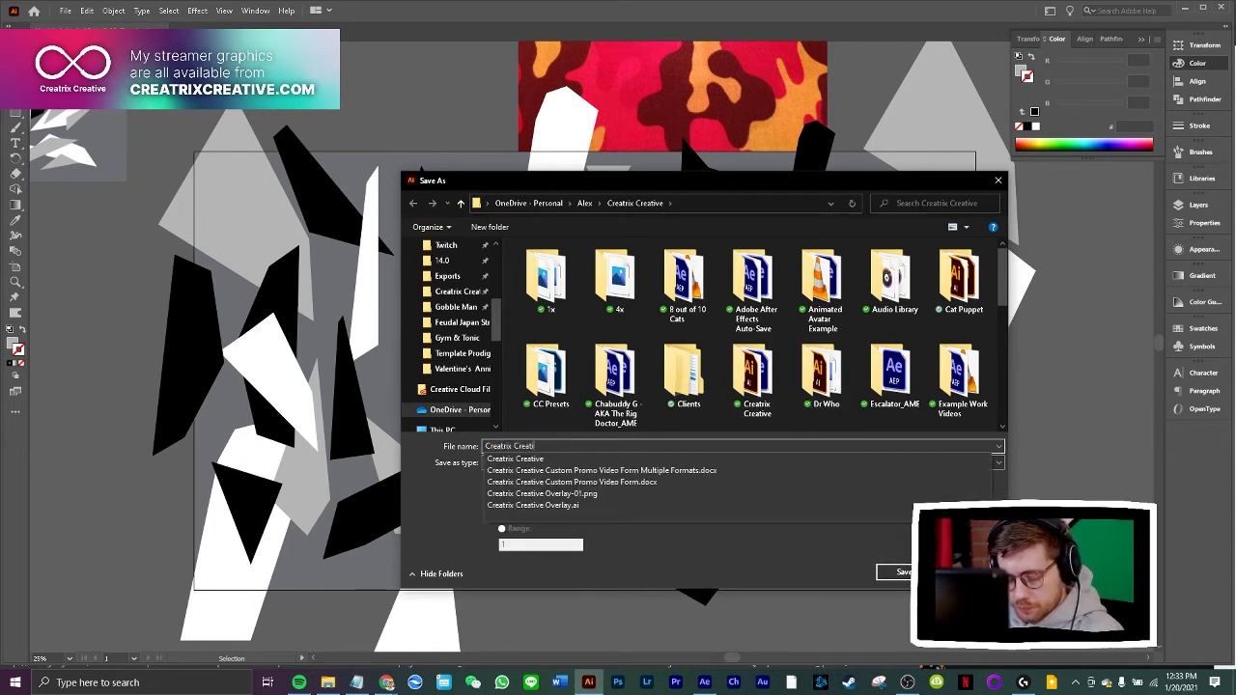
{"action": "type", "text": "ve Camo Background"}
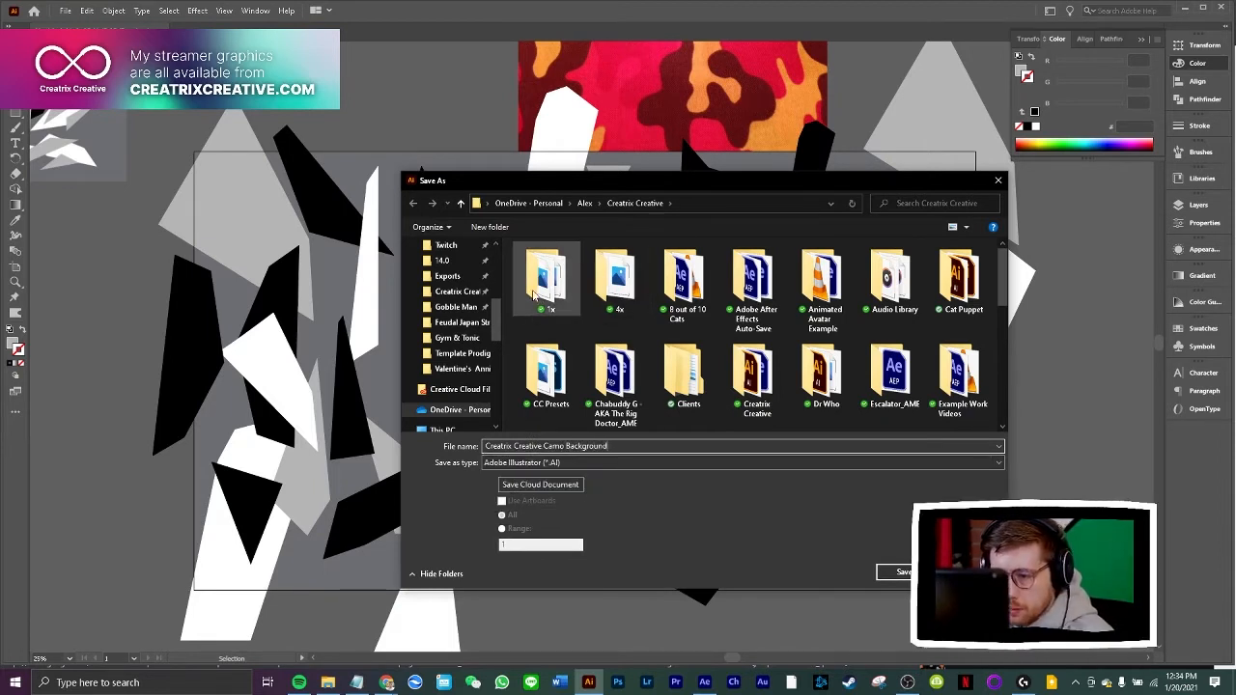
Browse to the Streamer Graphics folder inside Creatrix Creative and create a new folder named Camo there
{"action": "left_click", "coordinate": [462, 323]}
{"action": "left_click", "coordinate": [626, 203]}
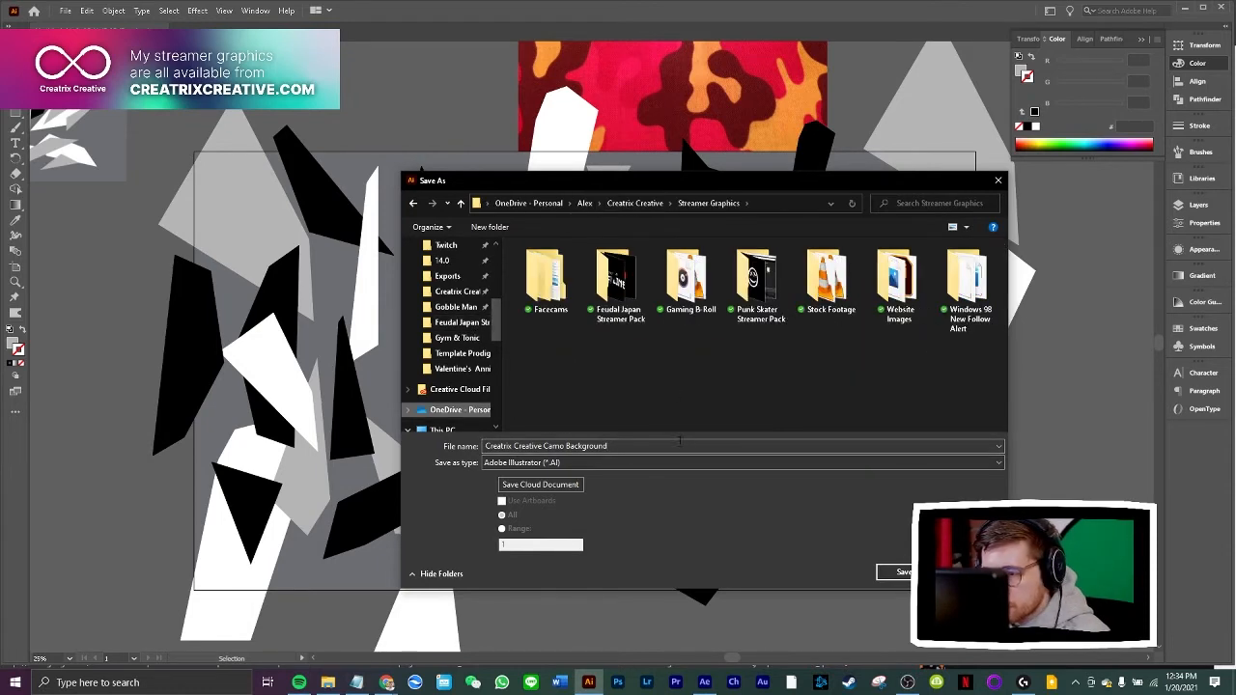
{"action": "right_click", "coordinate": [635, 393]}
{"action": "mouse_move", "coordinate": [704, 570]}
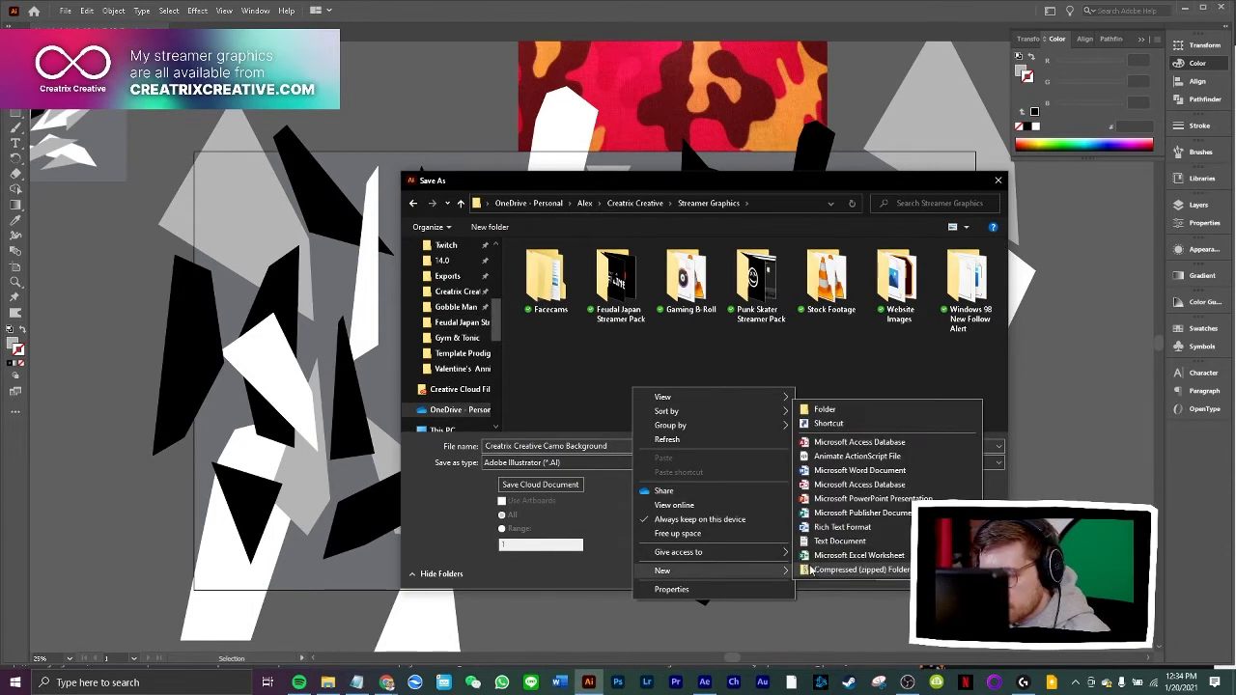
{"action": "left_click", "coordinate": [843, 410]}
{"action": "type", "text": "Camo"}
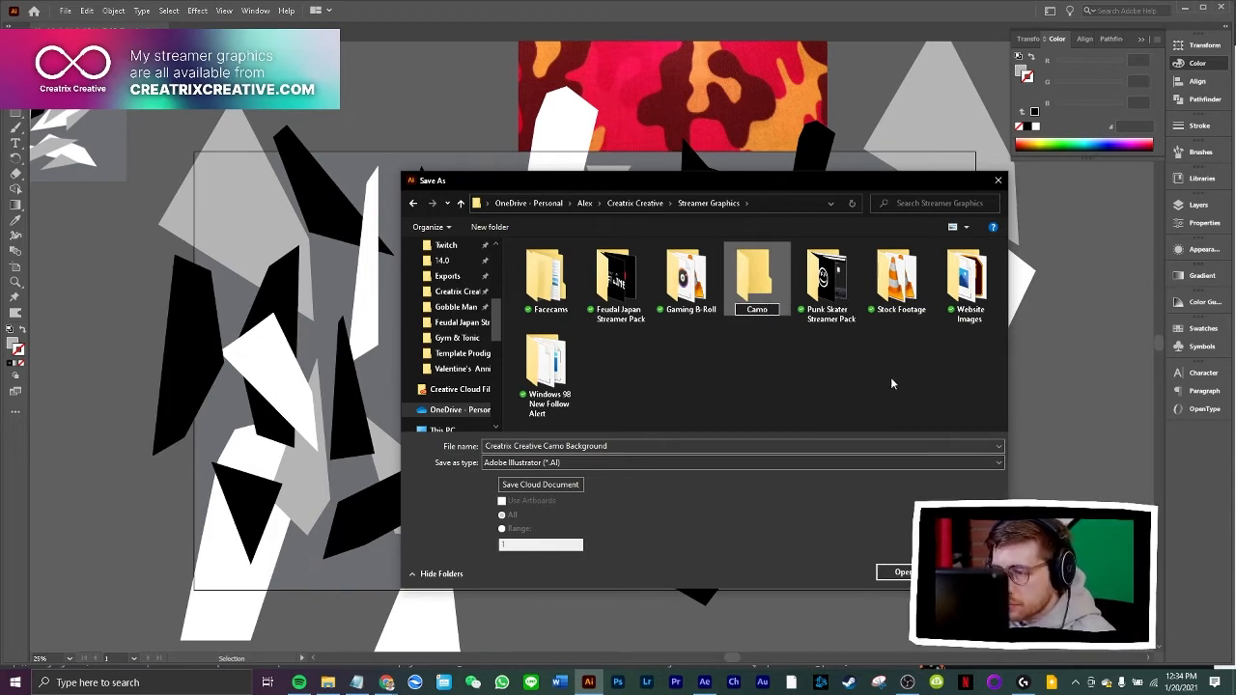
{"action": "key", "text": "Return"}
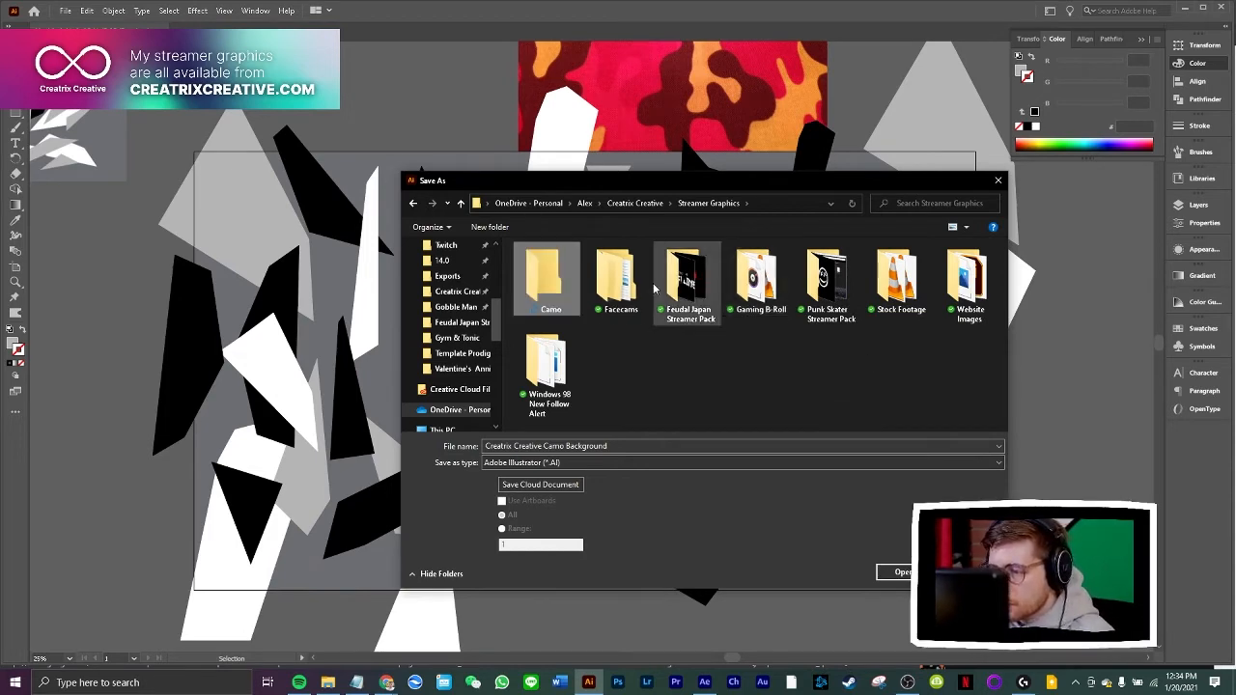
Save the file in the Camo folder, keeping the default Illustrator 2020 options
{"action": "double_click", "coordinate": [542, 280]}
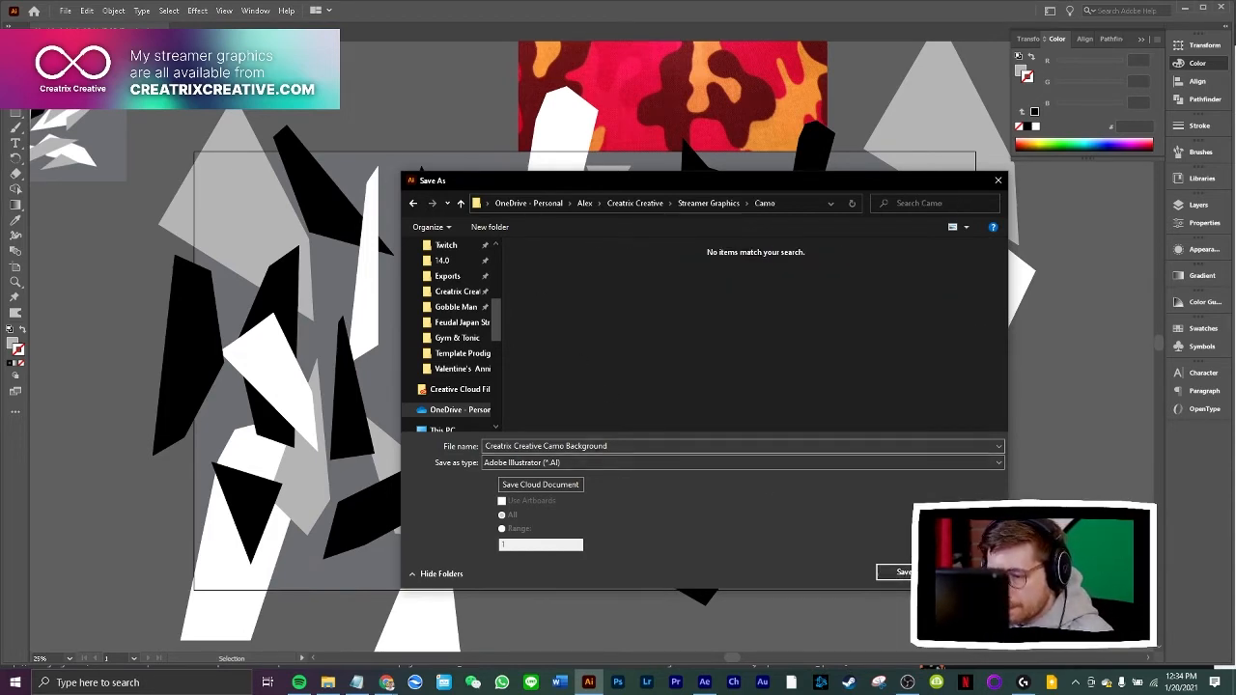
{"action": "left_click", "coordinate": [896, 572]}
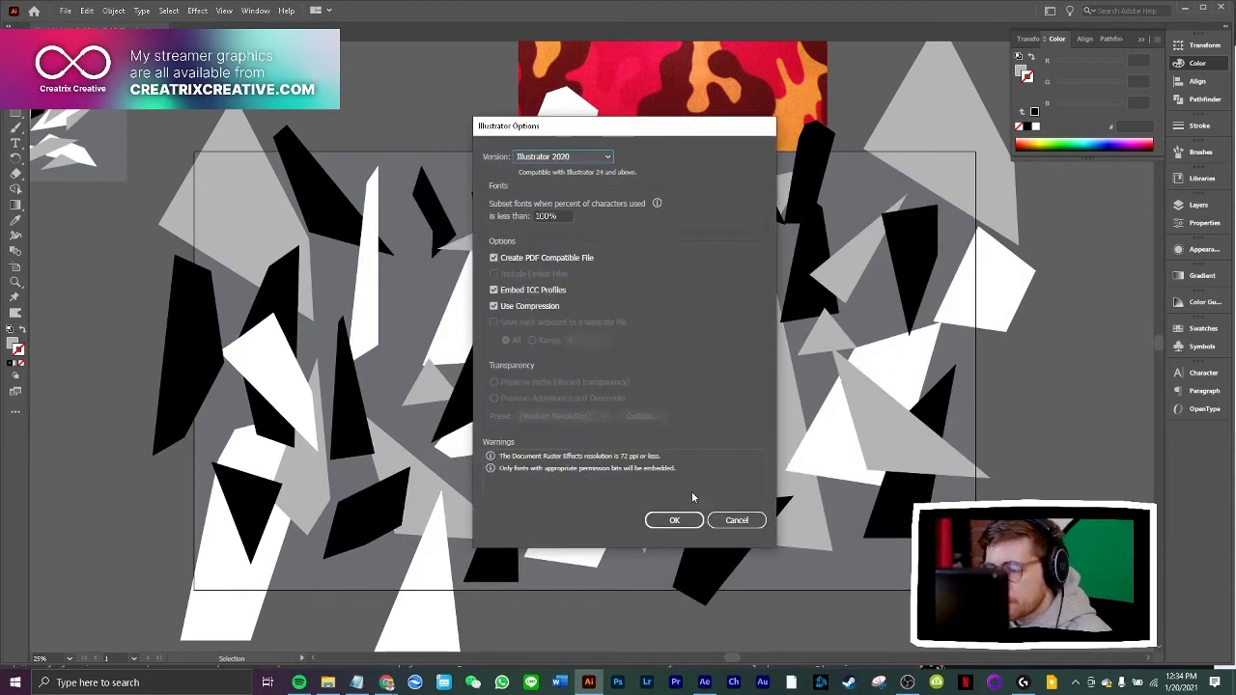
{"action": "left_click", "coordinate": [649, 519]}
Delete the camo reference images around the artboard, leaving only the grey, black and white shapes on their background
{"action": "key", "text": "ctrl+a"}
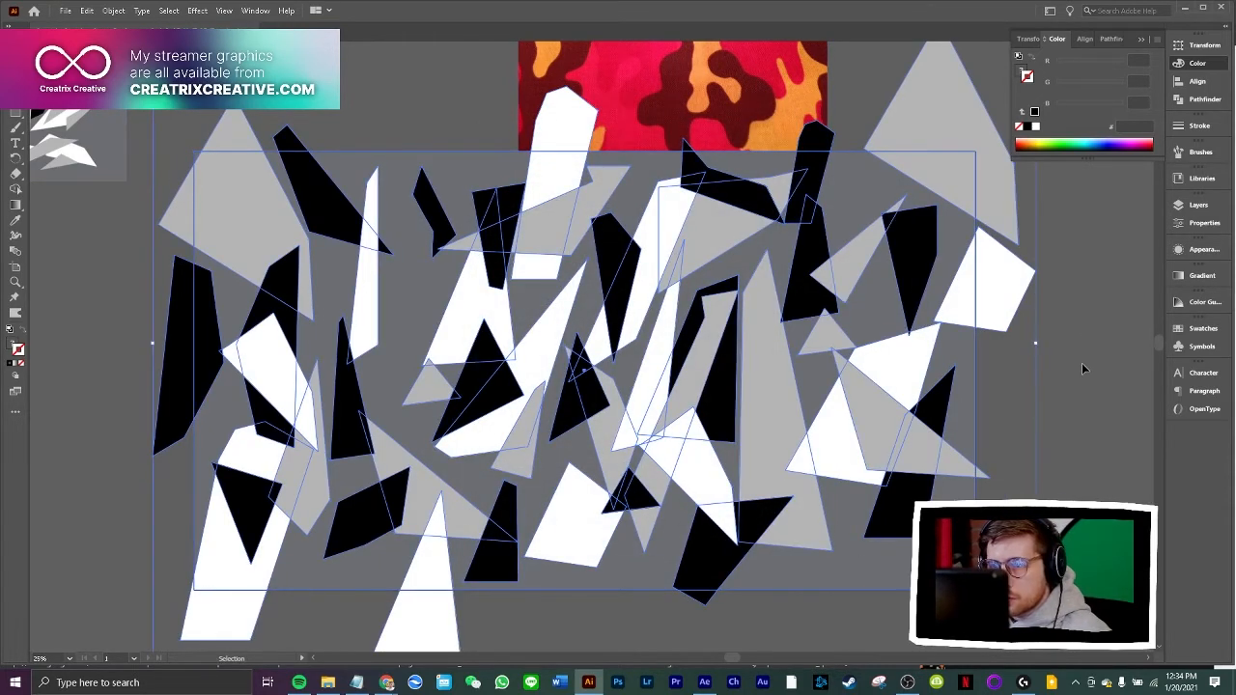
{"action": "scroll", "coordinate": [1074, 368], "scroll_direction": "up", "scroll_amount": 10}
{"action": "scroll", "coordinate": [1075, 369], "scroll_direction": "down", "scroll_amount": 9}
{"action": "scroll", "coordinate": [1077, 368], "scroll_direction": "down", "scroll_amount": 3}
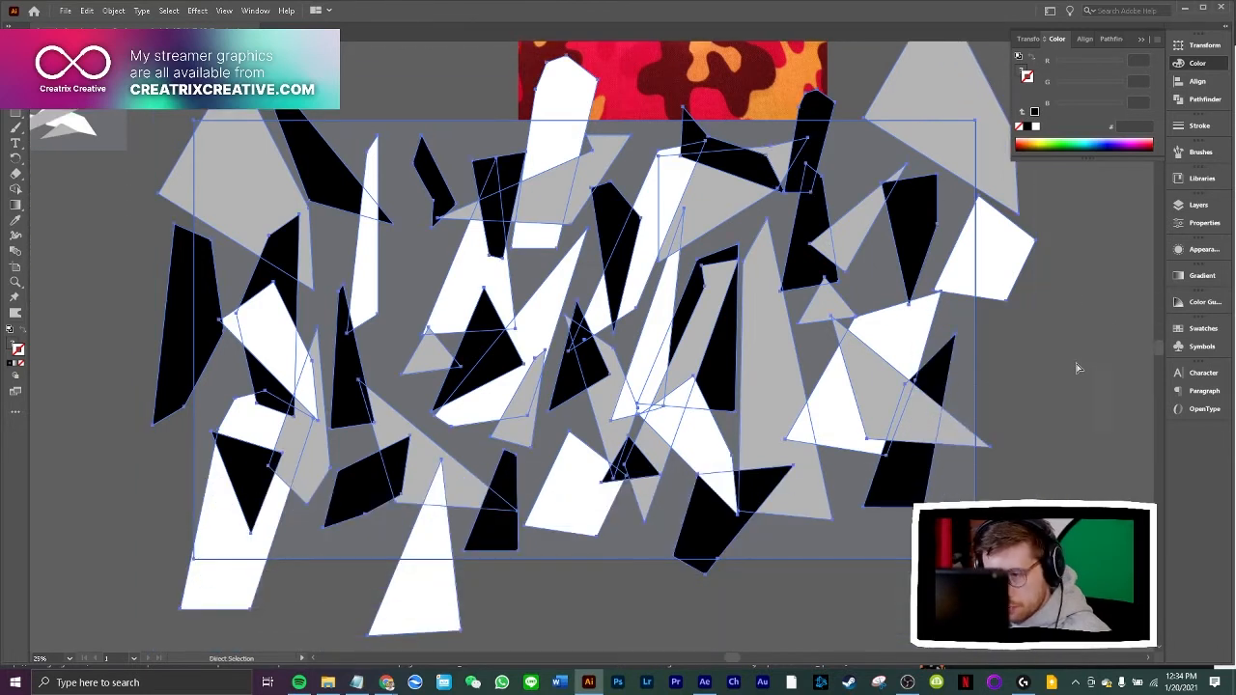
{"action": "left_click", "coordinate": [1197, 205]}
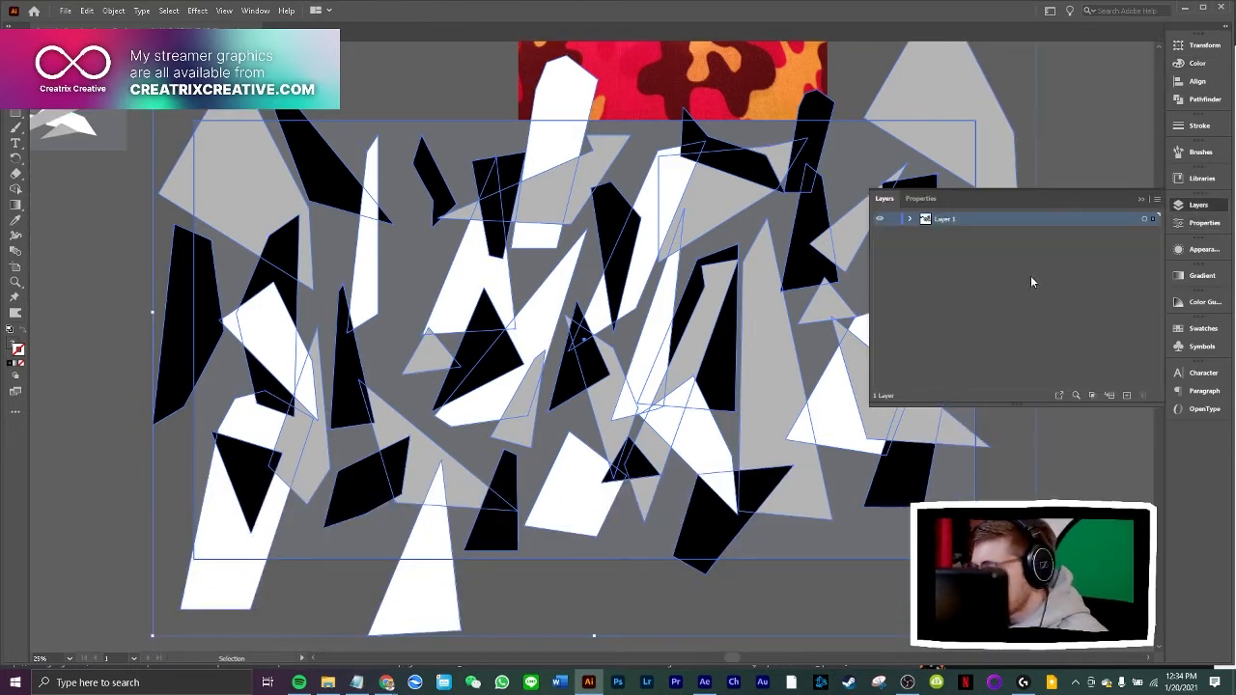
{"action": "left_click", "coordinate": [647, 85]}
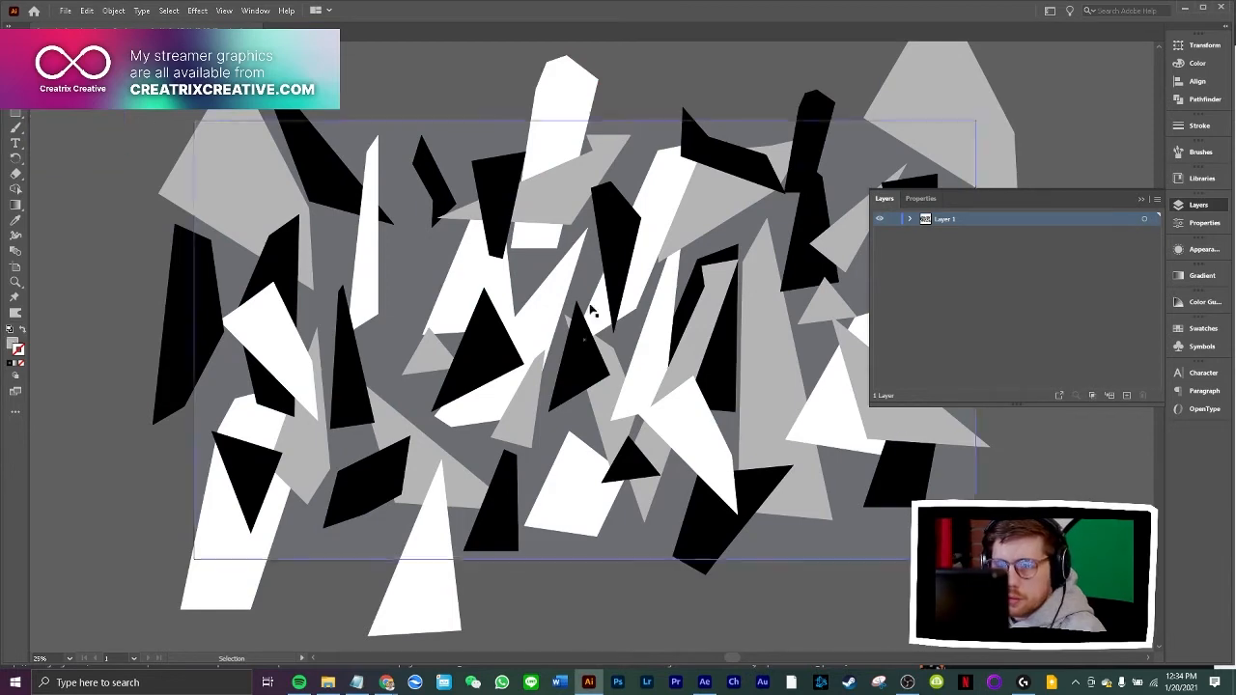
{"action": "left_click", "coordinate": [1140, 199]}
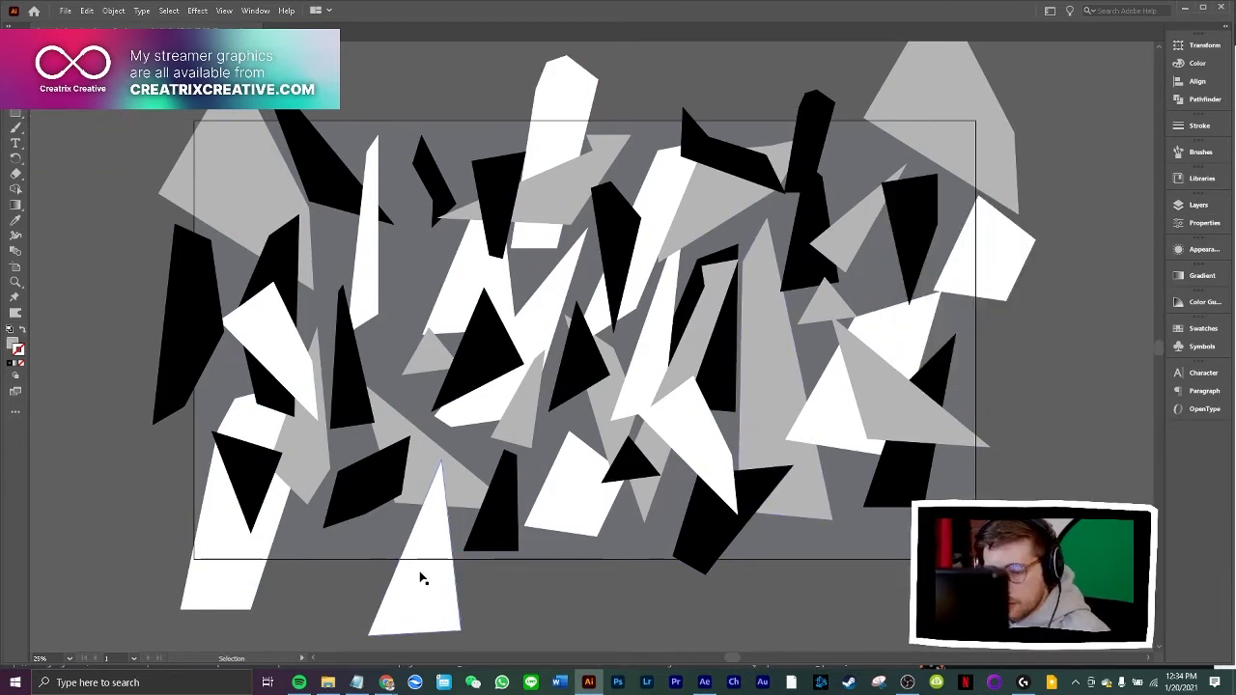
Switch to Chrome and search Google Images for "balaclava" in a new tab
{"action": "mouse_move", "coordinate": [387, 682]}
{"action": "left_click", "coordinate": [507, 637]}
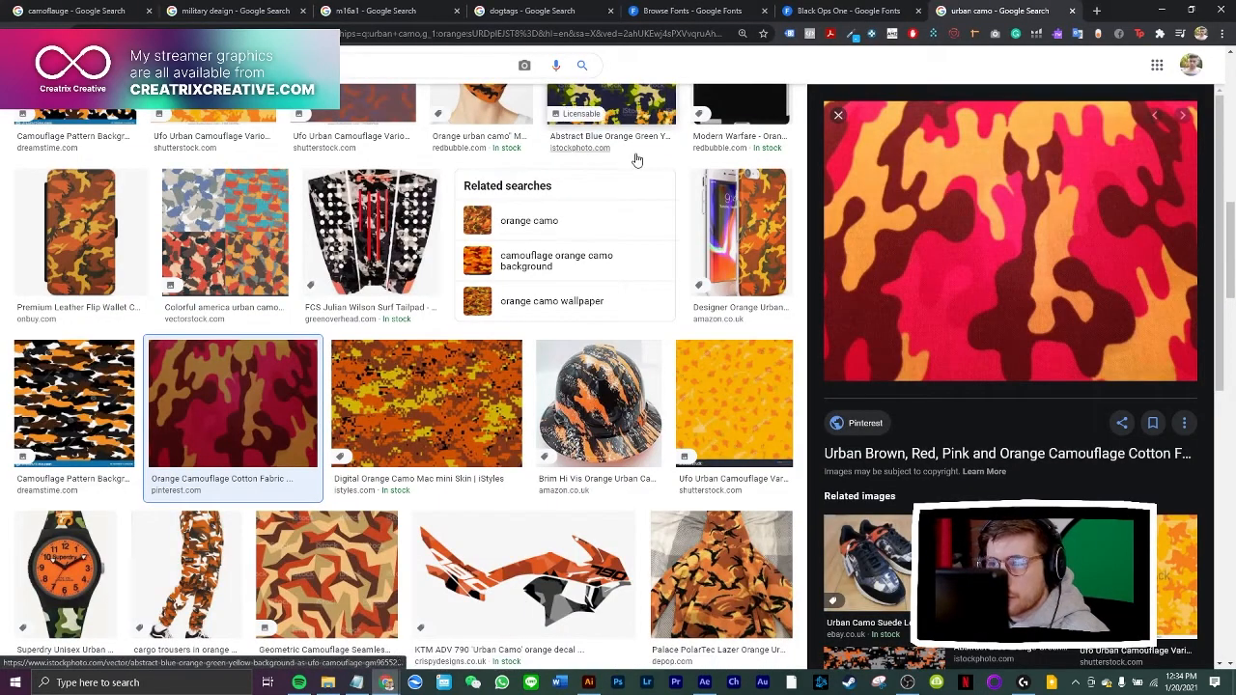
{"action": "left_click", "coordinate": [1098, 12]}
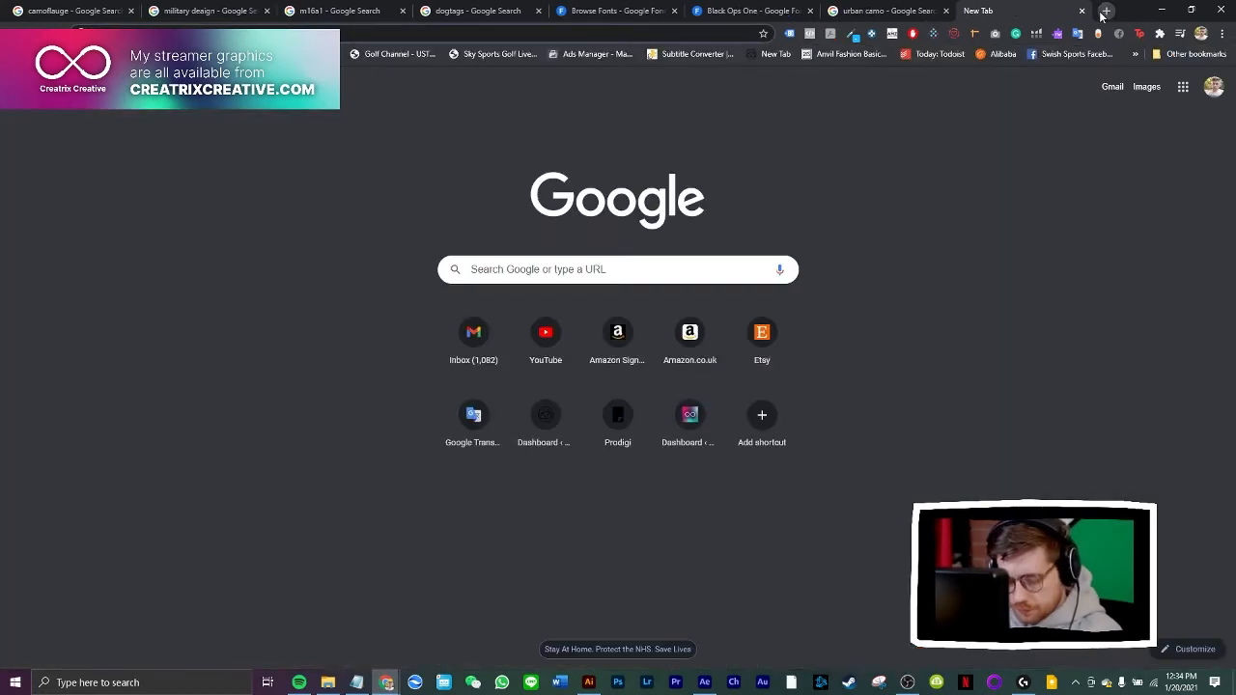
{"action": "type", "text": "balaclava"}
{"action": "key", "text": "Return"}
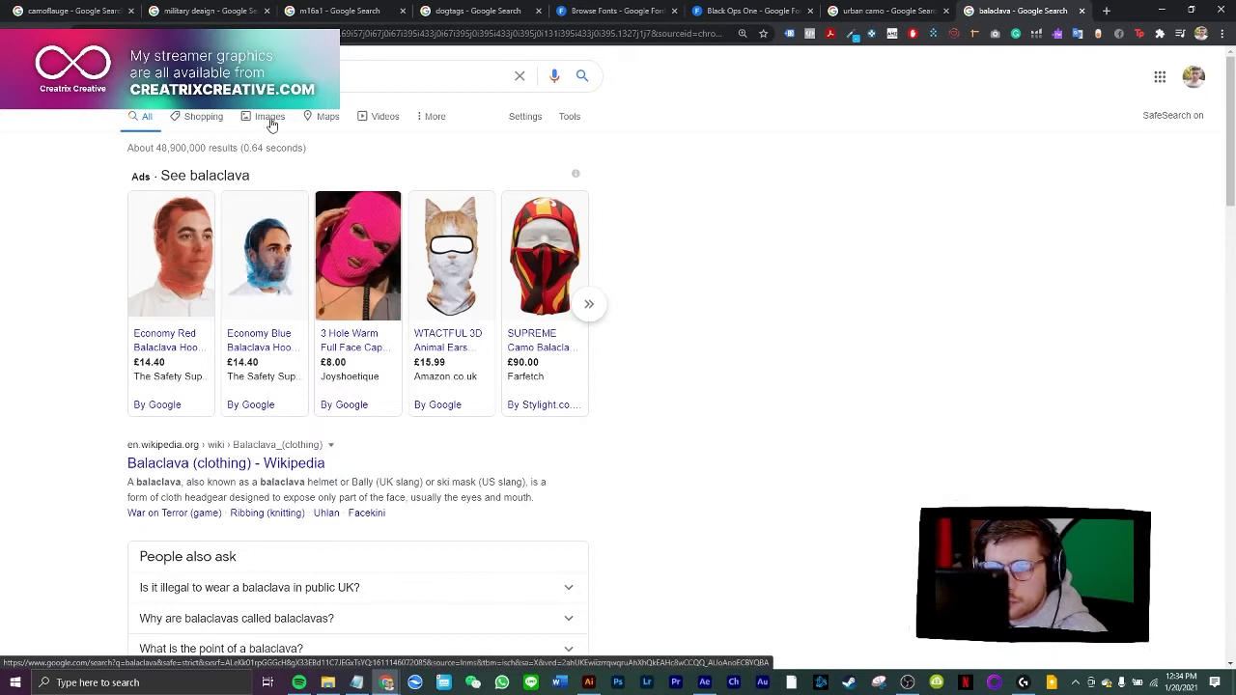
{"action": "left_click", "coordinate": [270, 124]}
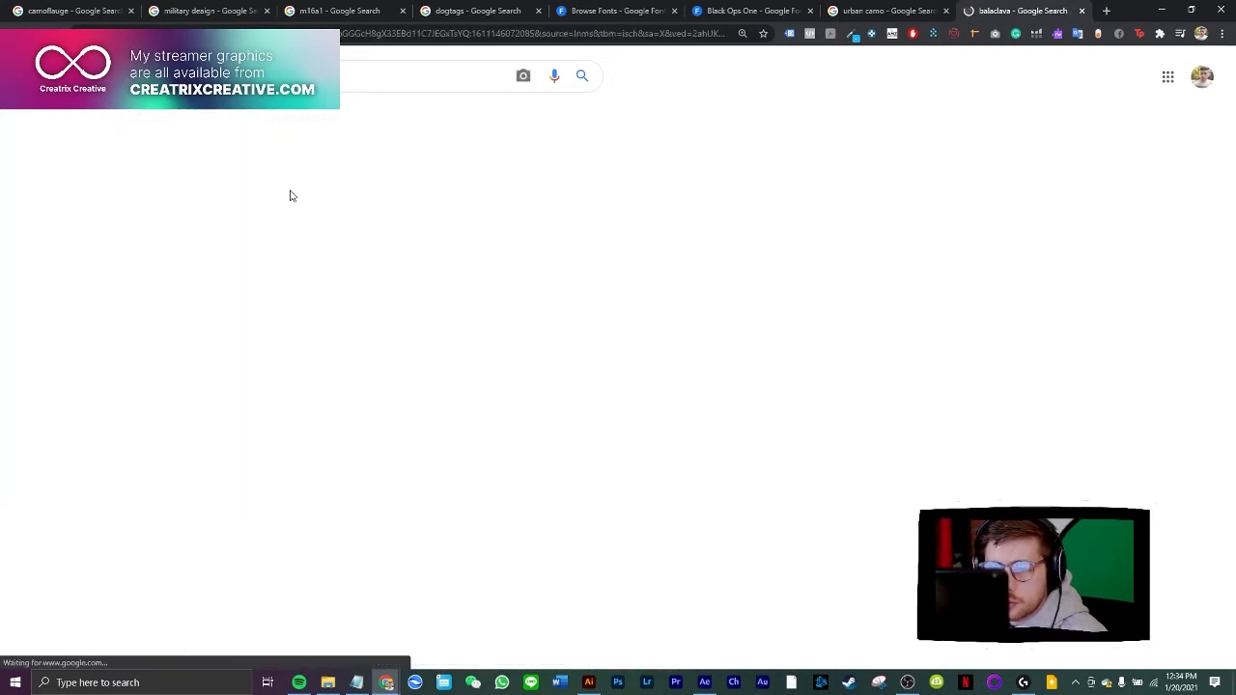
Examine the pink Half Rambut Mask listing on Etsy, then return to the balaclava image results
{"action": "left_click", "coordinate": [543, 288]}
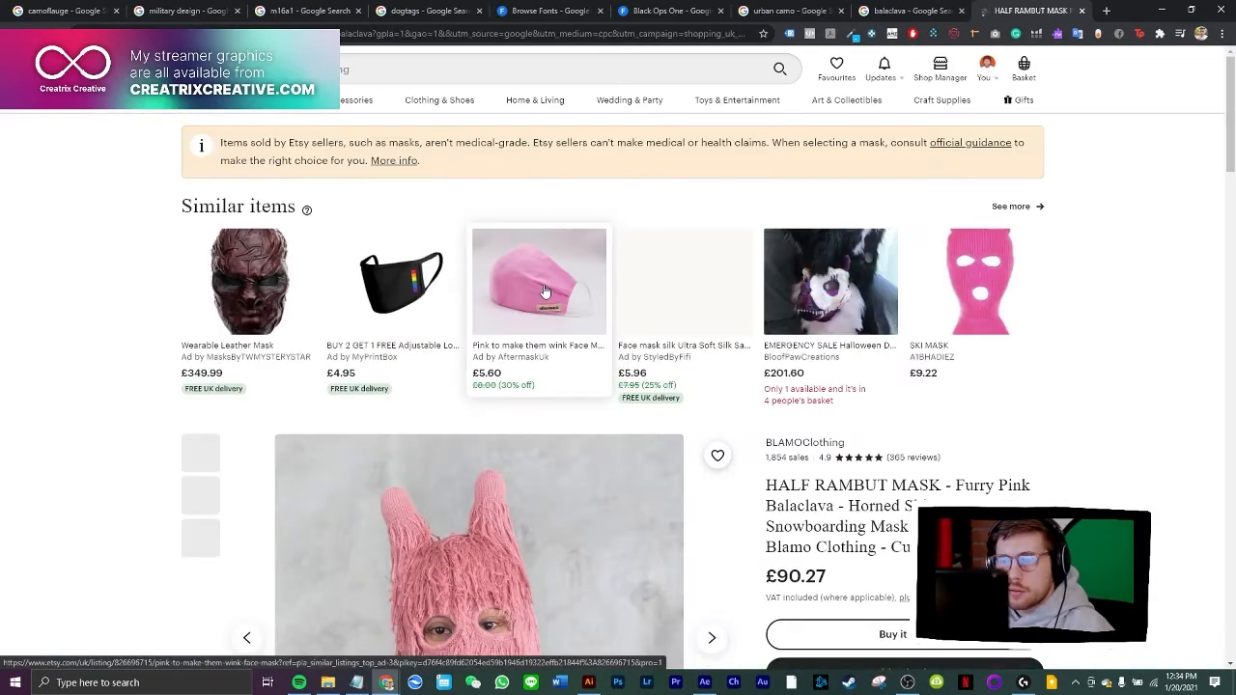
{"action": "scroll", "coordinate": [546, 291], "scroll_direction": "down", "scroll_amount": 4}
{"action": "scroll", "coordinate": [546, 293], "scroll_direction": "up", "scroll_amount": 1}
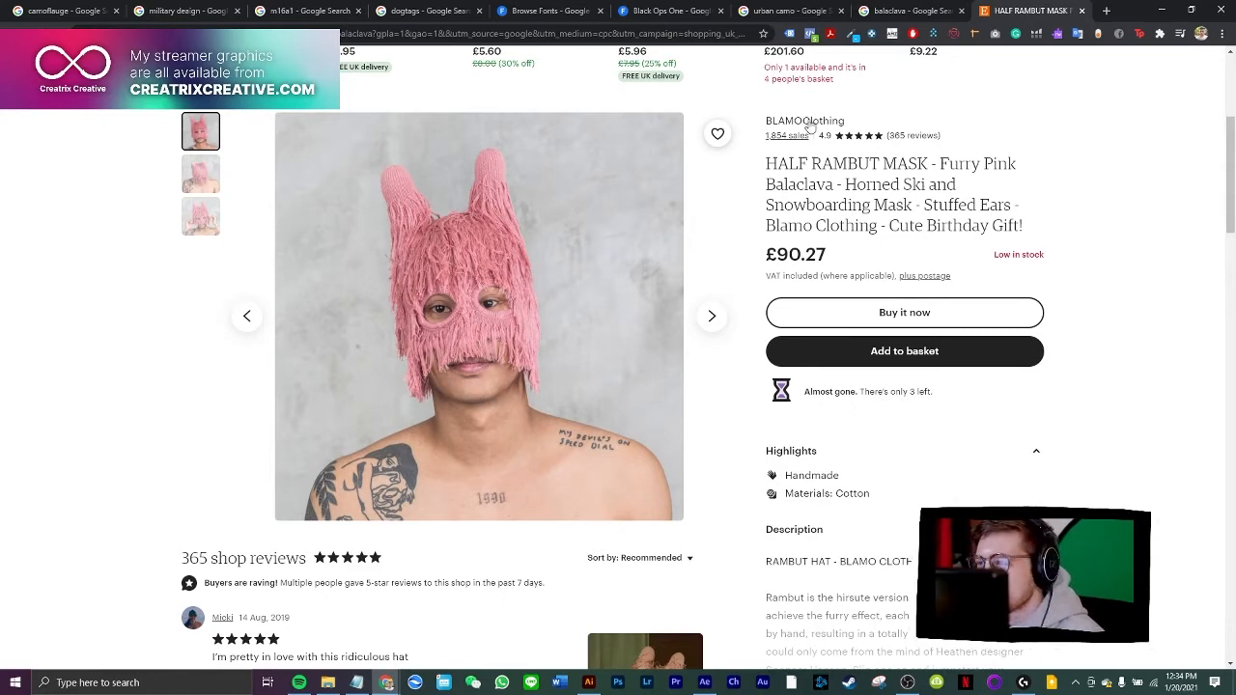
{"action": "left_click", "coordinate": [908, 11]}
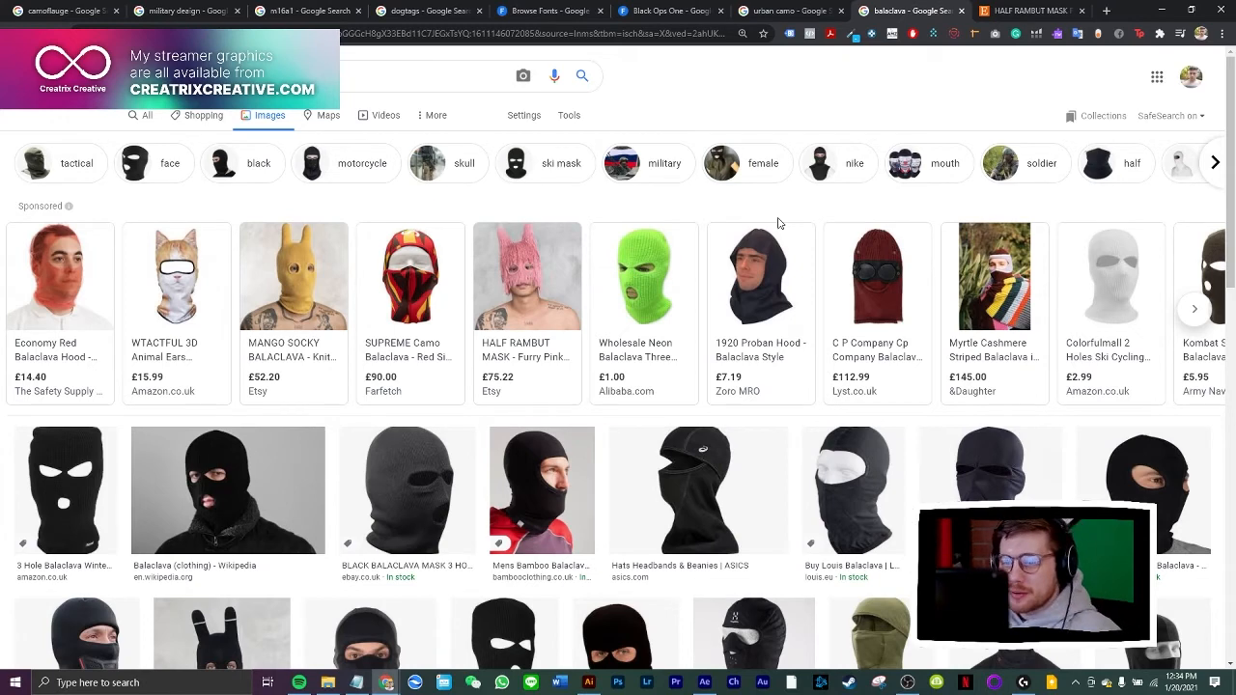
Copy the black three-hole balaclava picture from Amazon in the image results and paste it into the Illustrator document
{"action": "mouse_move", "coordinate": [554, 311]}
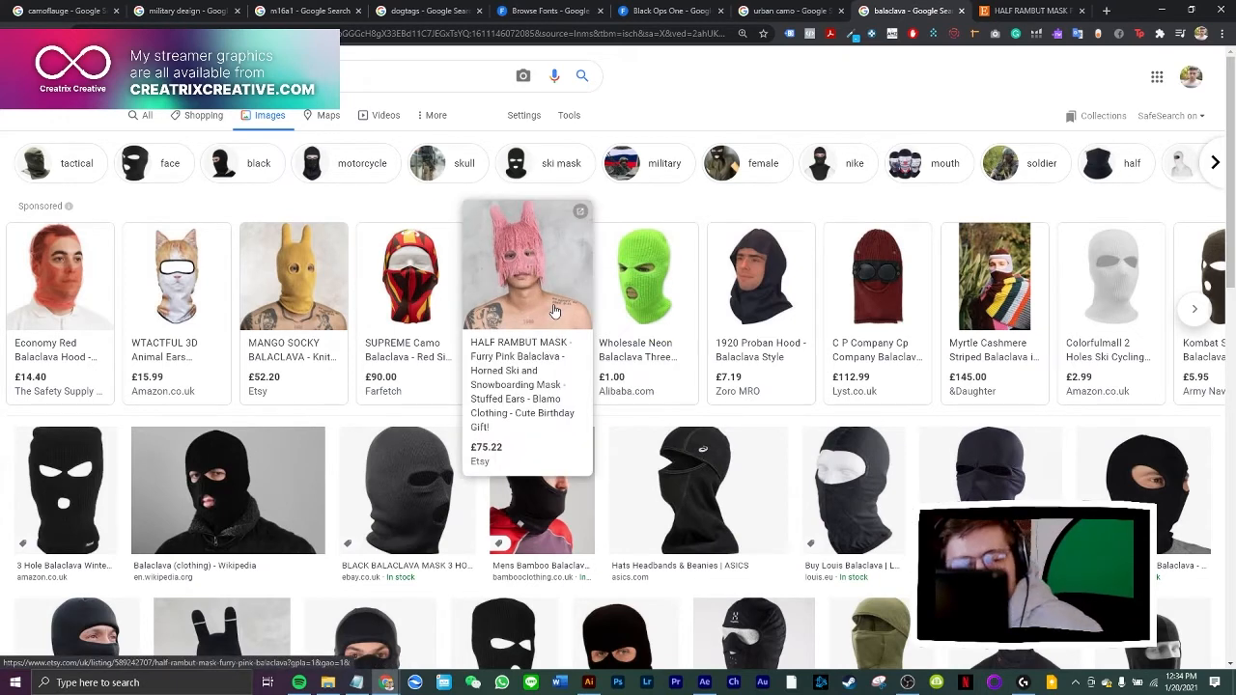
{"action": "left_click", "coordinate": [94, 503]}
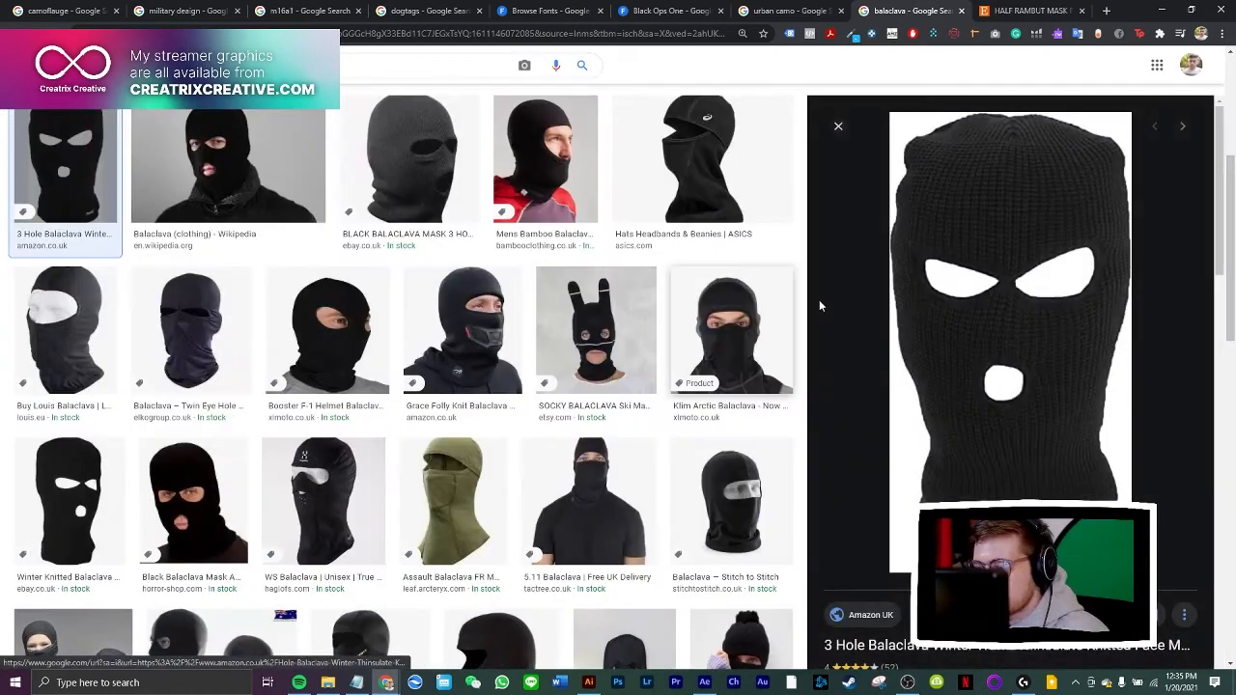
{"action": "right_click", "coordinate": [989, 418]}
{"action": "left_click", "coordinate": [1043, 299]}
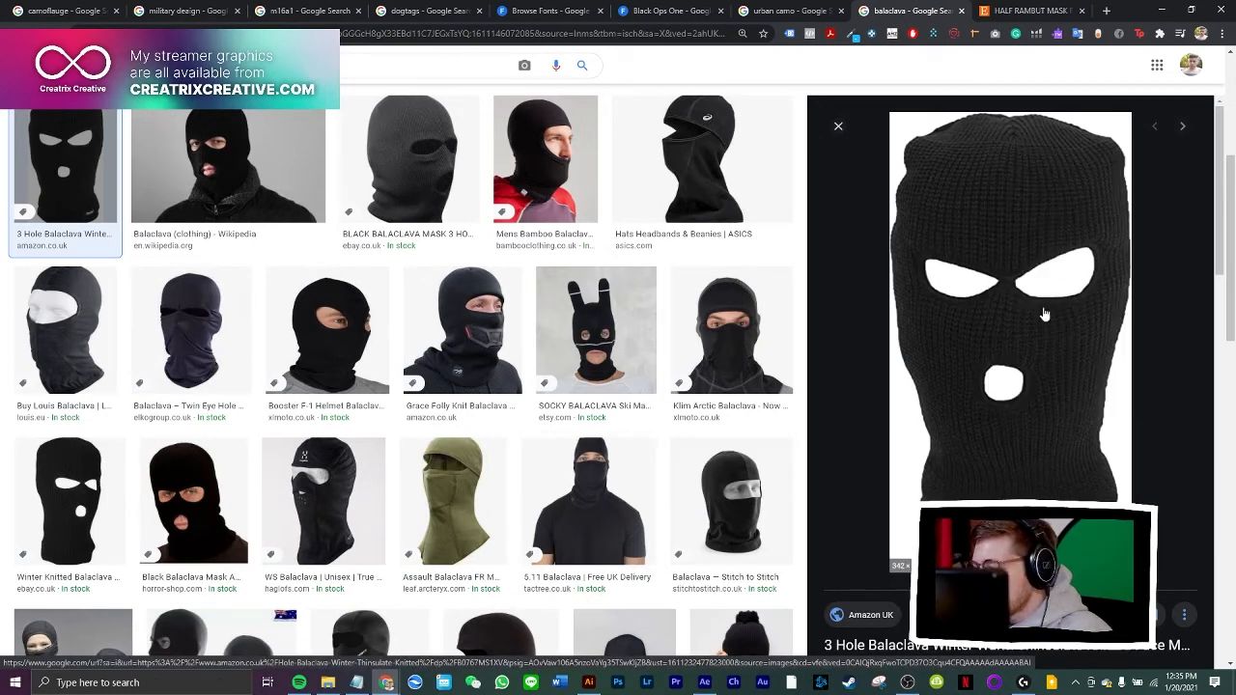
{"action": "left_click", "coordinate": [590, 682]}
{"action": "key", "text": "ctrl+v"}
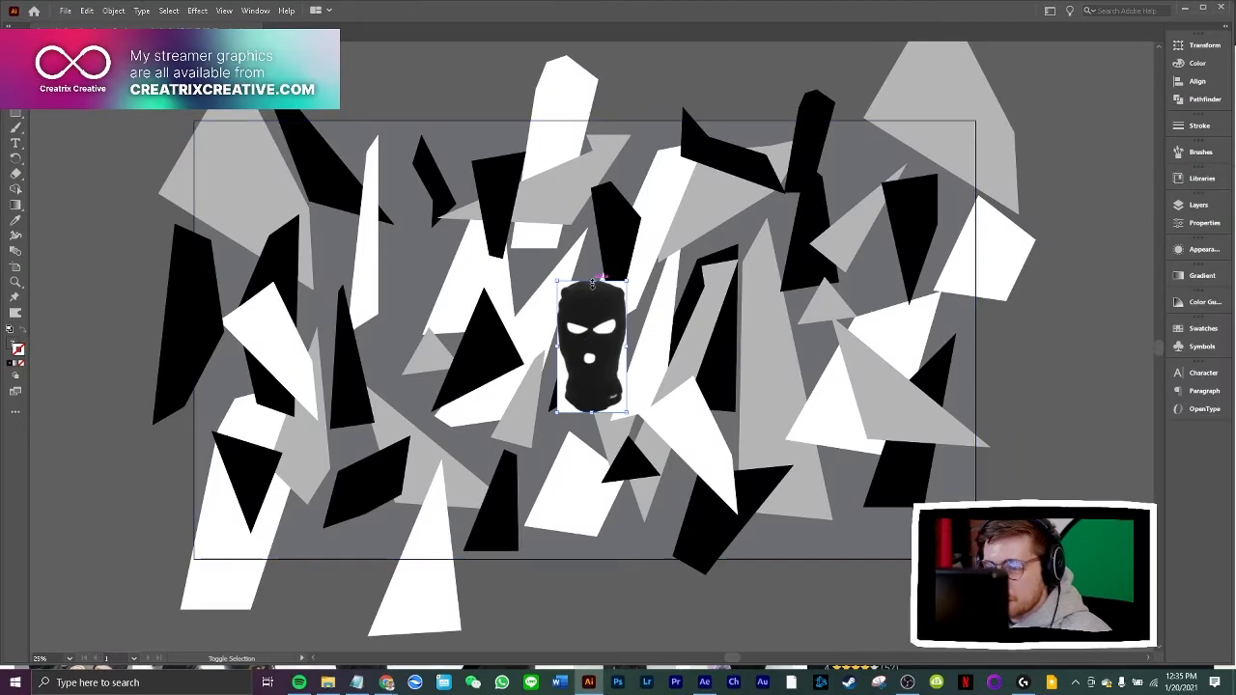
Enlarge the pasted balaclava picture and position it near the middle of the artboard
{"action": "left_click_drag", "start_coordinate": [591, 283], "coordinate": [594, 201]}
{"action": "left_click_drag", "start_coordinate": [599, 308], "coordinate": [581, 349]}
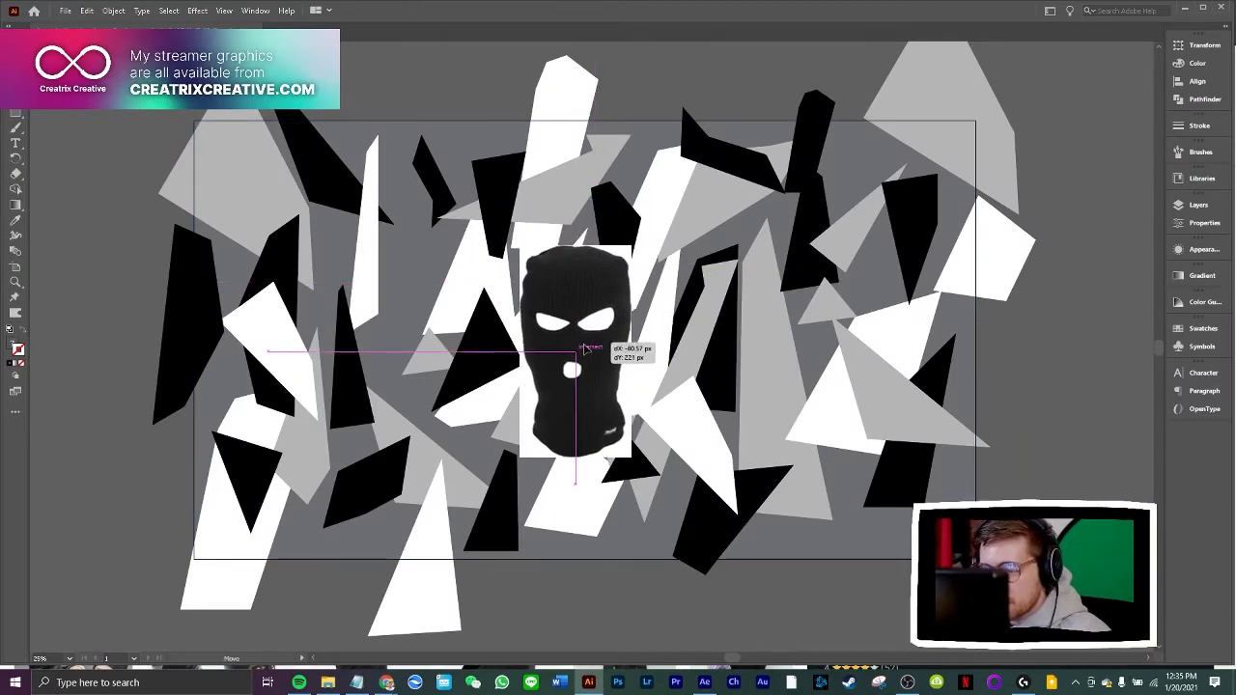
{"action": "left_click", "coordinate": [1076, 374]}
Trace the outer silhouette of the balaclava picture freehand with the Paintbrush tool, going all the way around to the start
{"action": "key", "text": "ctrl+plus"}
{"action": "key", "text": "ctrl+plus"}
{"action": "key", "text": "ctrl+plus"}
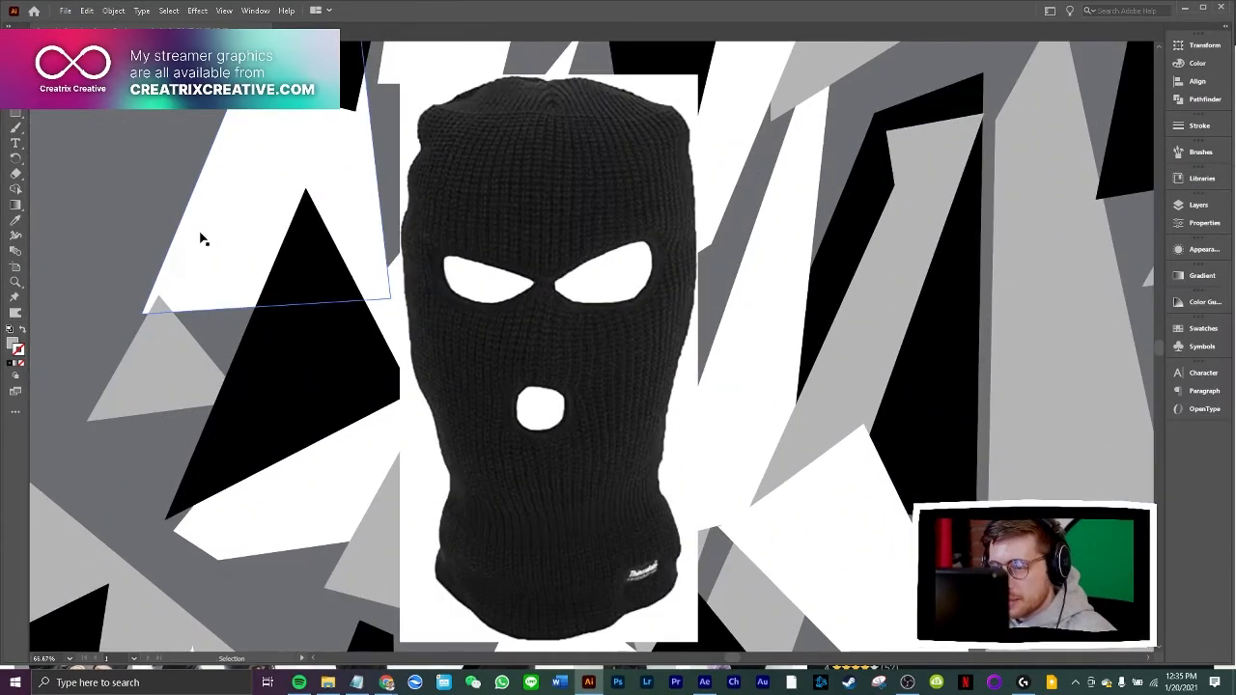
{"action": "key", "text": "ctrl+minus"}
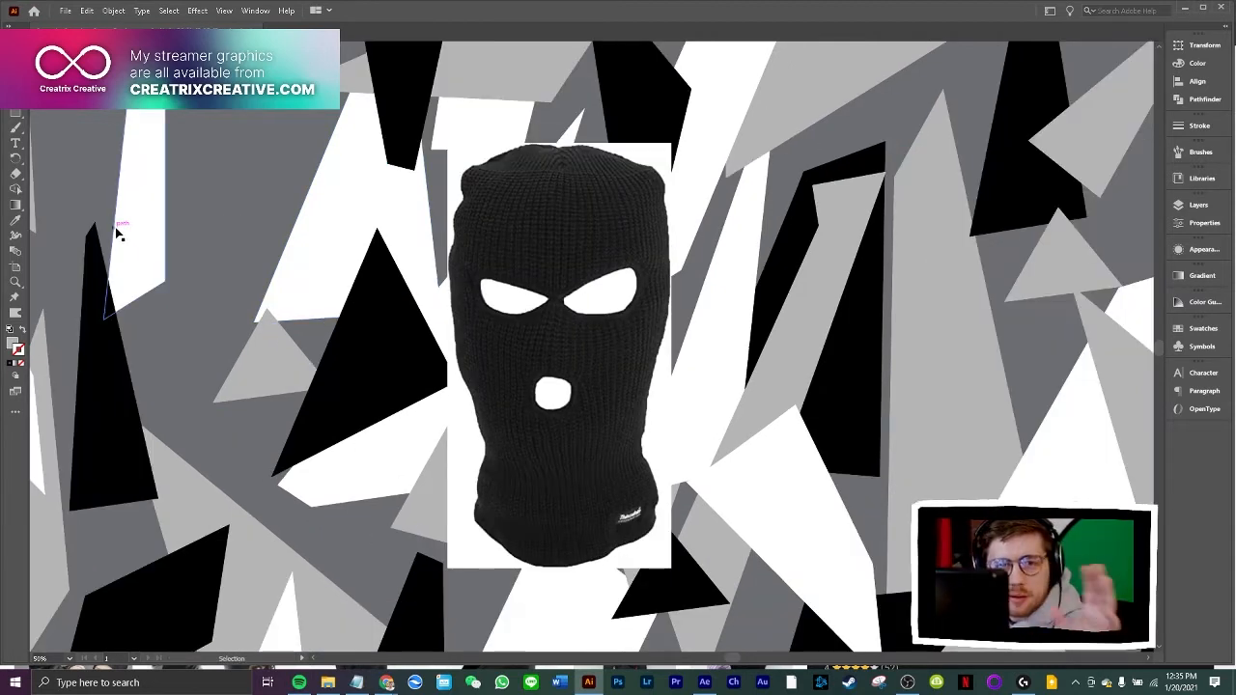
{"action": "left_click", "coordinate": [16, 126]}
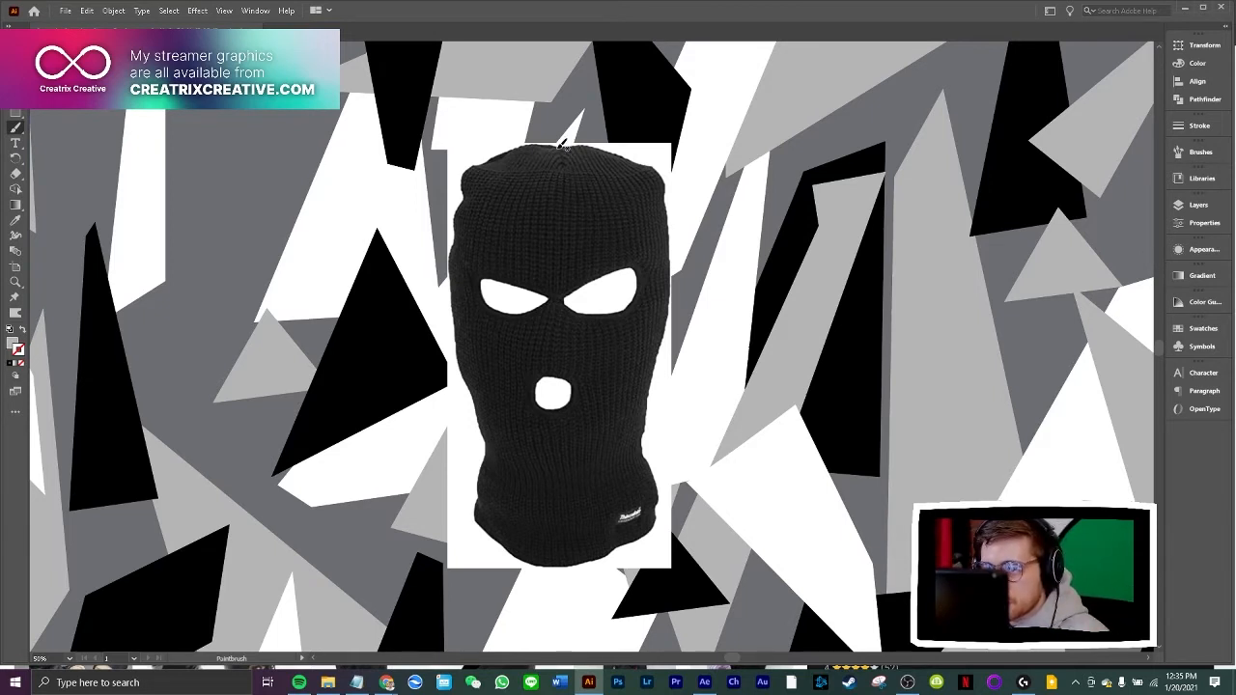
{"action": "left_click_drag", "start_coordinate": [489, 154], "coordinate": [463, 200]}
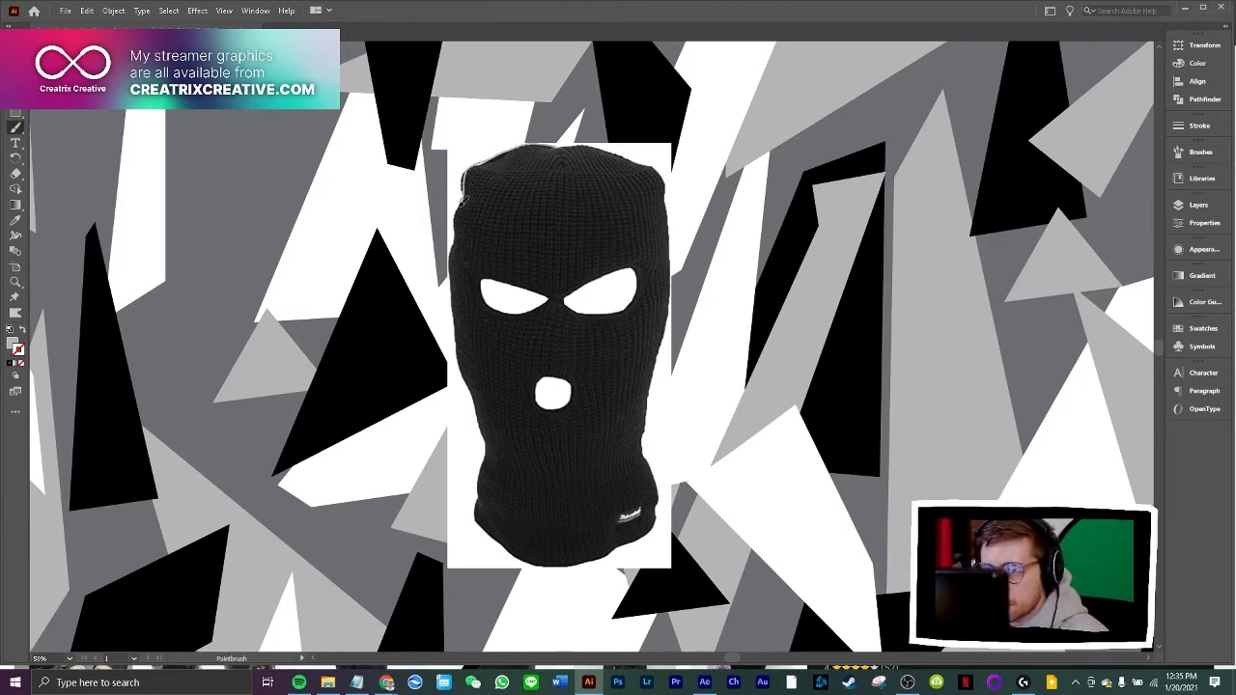
{"action": "mouse_move", "coordinate": [451, 270]}
{"action": "left_mouse_down"}
{"action": "mouse_move", "coordinate": [485, 451]}
{"action": "mouse_move", "coordinate": [479, 518]}
{"action": "mouse_move", "coordinate": [501, 538]}
{"action": "left_mouse_up"}
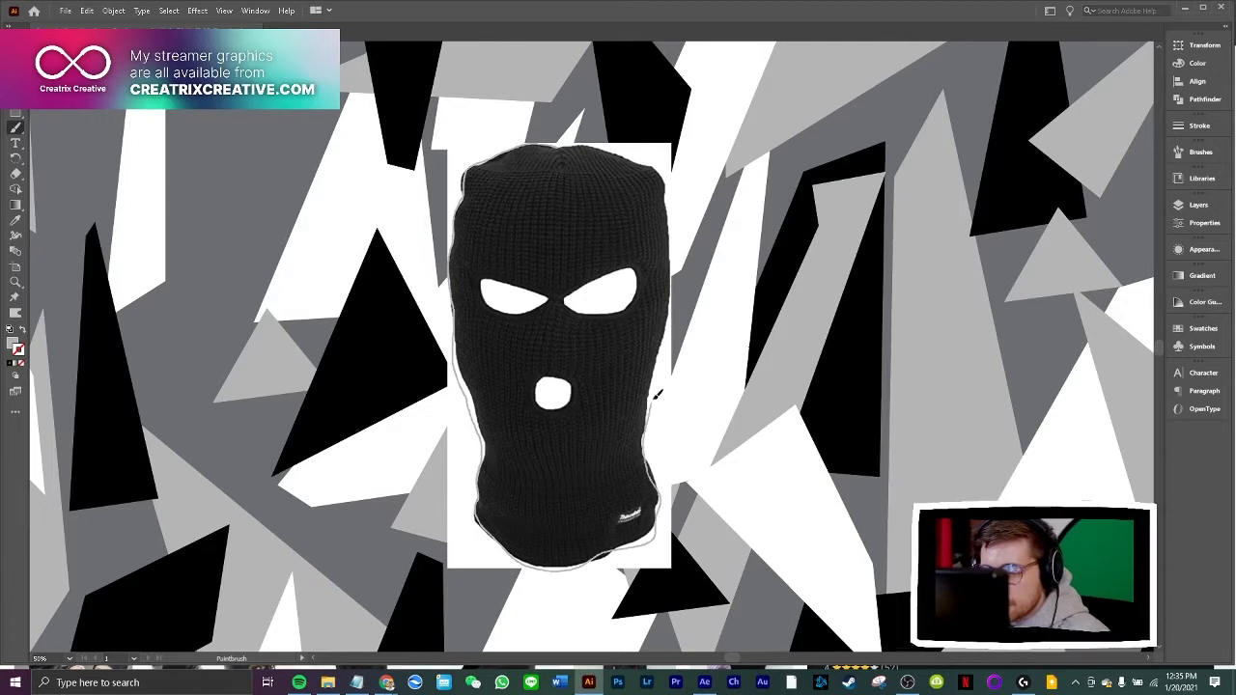
{"action": "mouse_move", "coordinate": [674, 328]}
{"action": "left_mouse_down"}
{"action": "mouse_move", "coordinate": [677, 198]}
{"action": "mouse_move", "coordinate": [658, 164]}
{"action": "mouse_move", "coordinate": [590, 141]}
{"action": "mouse_move", "coordinate": [564, 145]}
{"action": "mouse_move", "coordinate": [564, 170]}
{"action": "mouse_move", "coordinate": [495, 159]}
{"action": "left_mouse_up"}
{"action": "key", "text": "v"}
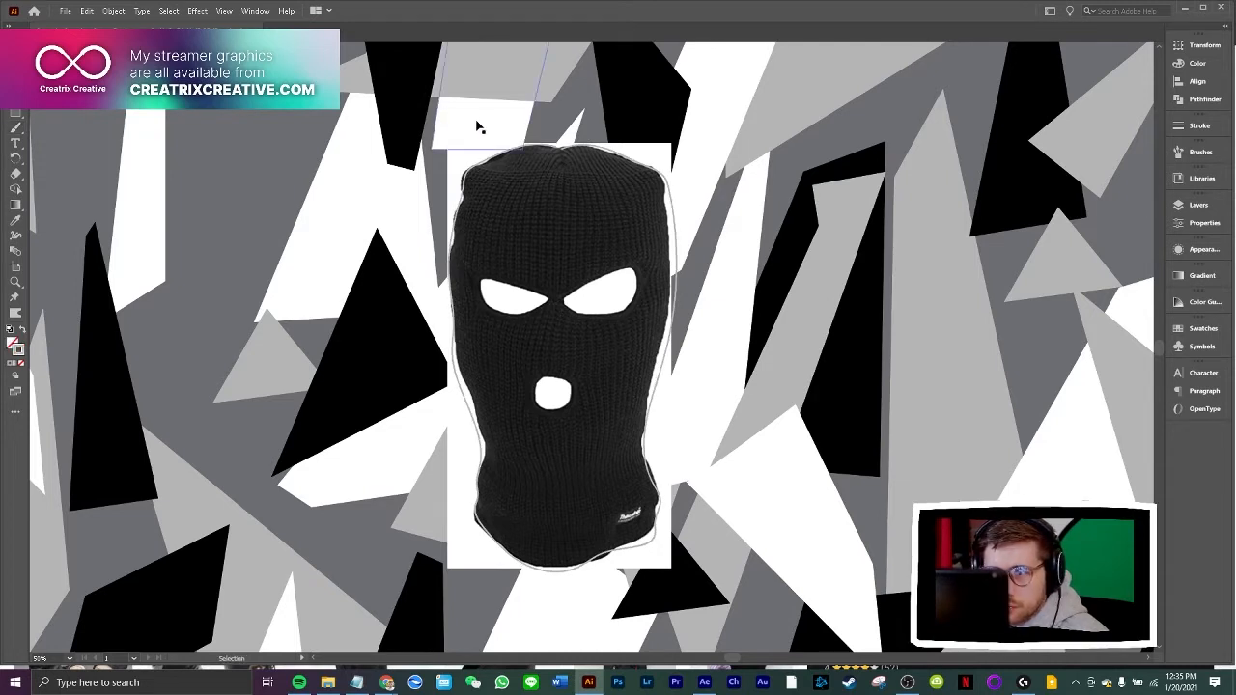
Join the open ends of the traced balaclava outline into one closed path
{"action": "left_click", "coordinate": [540, 151]}
{"action": "right_click", "coordinate": [603, 156]}
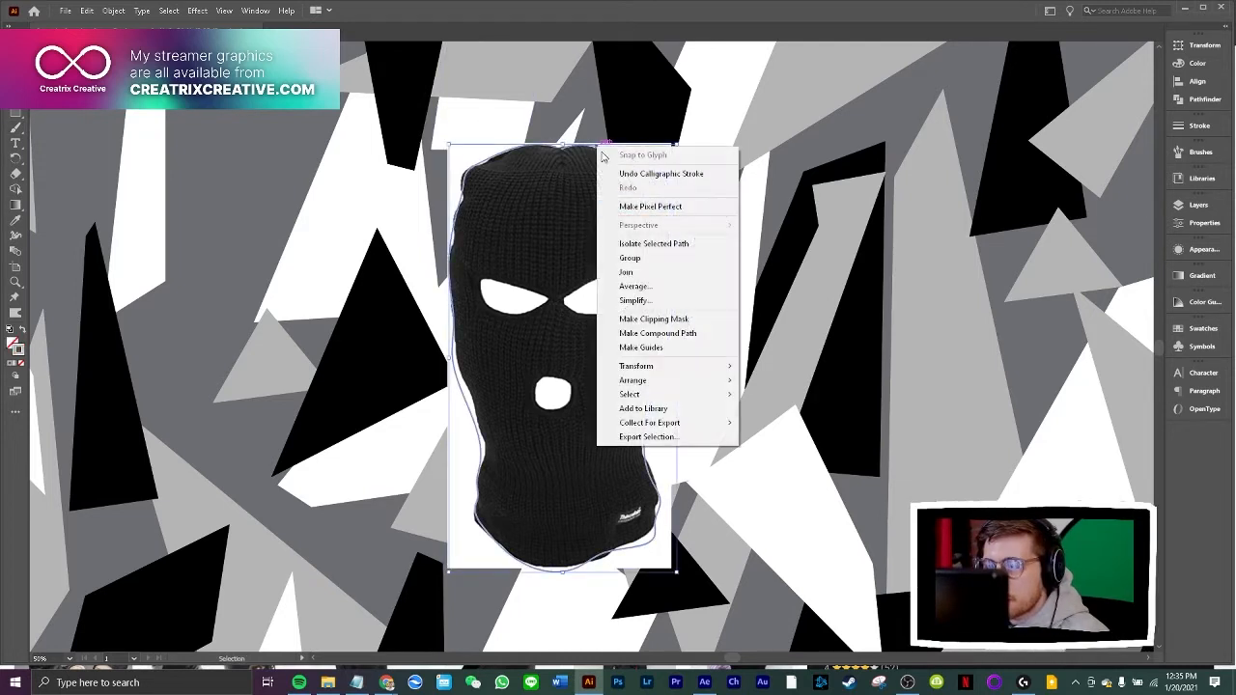
{"action": "left_click", "coordinate": [628, 272]}
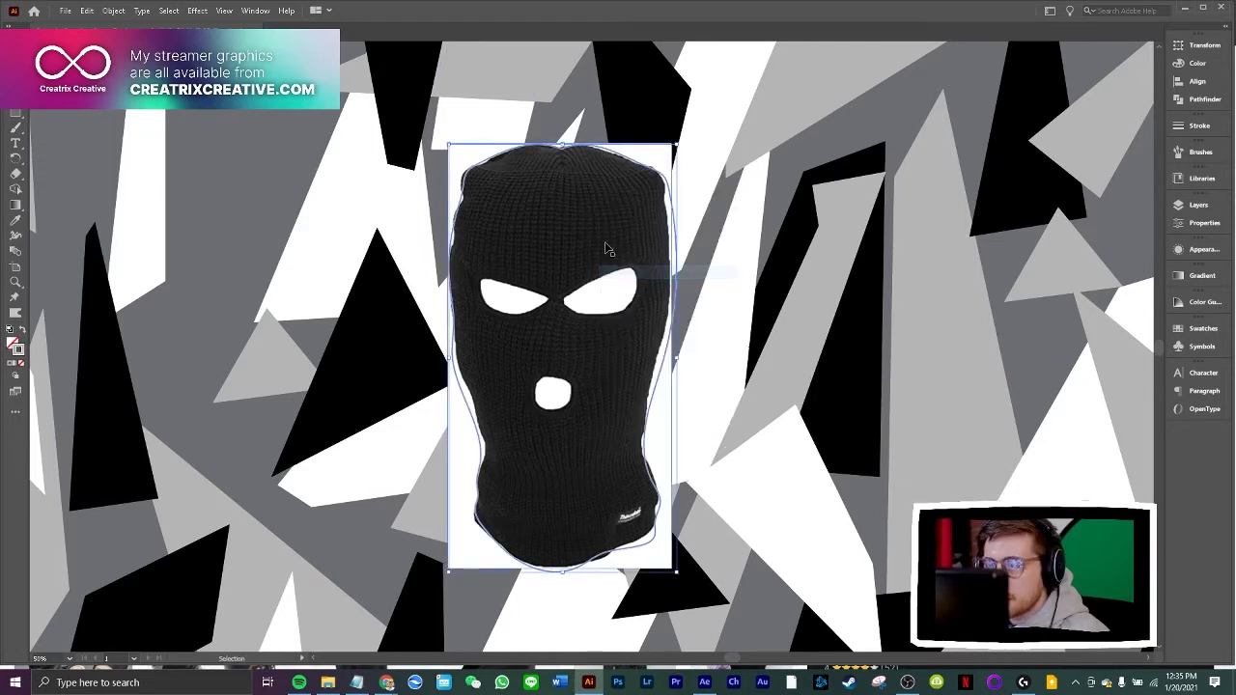
{"action": "left_click", "coordinate": [78, 158]}
{"action": "right_click", "coordinate": [375, 233]}
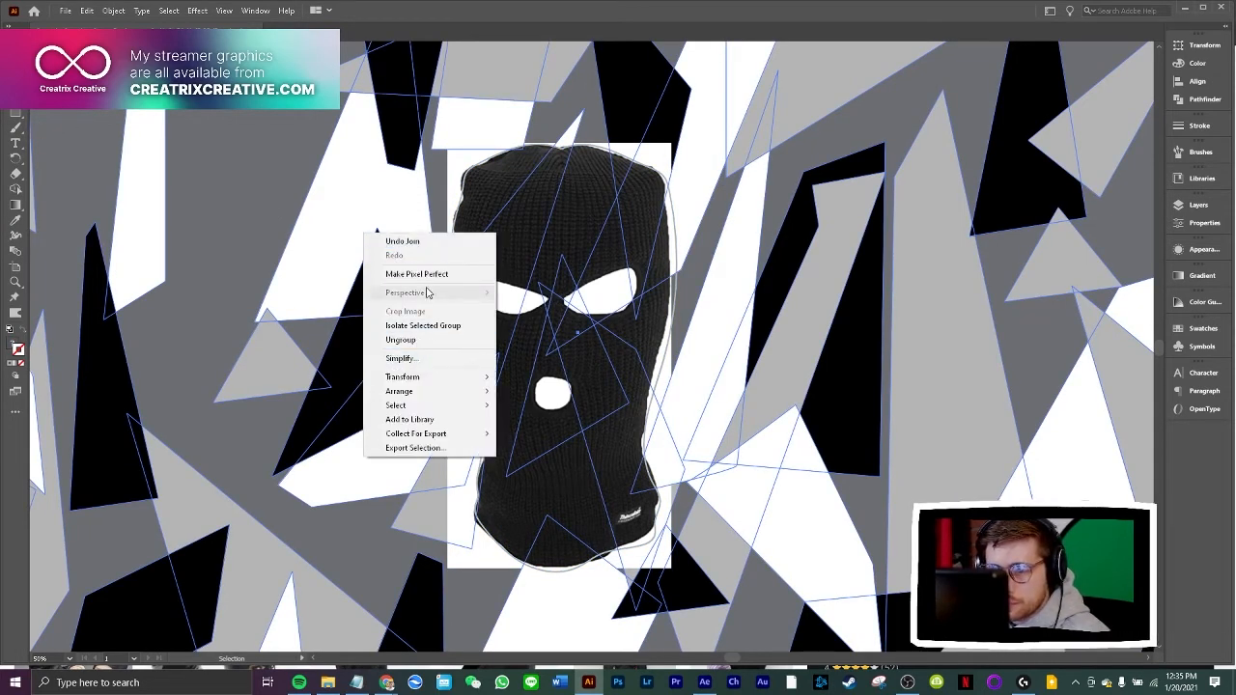
{"action": "left_click", "coordinate": [267, 219]}
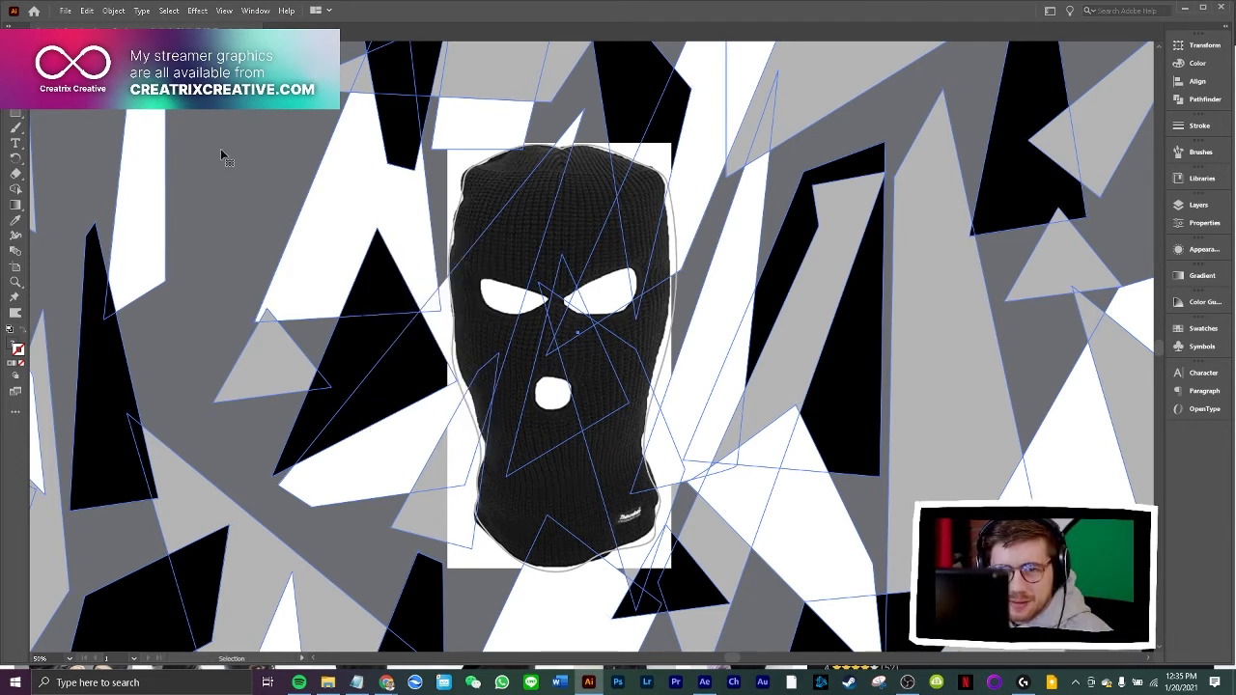
{"action": "right_click", "coordinate": [257, 159]}
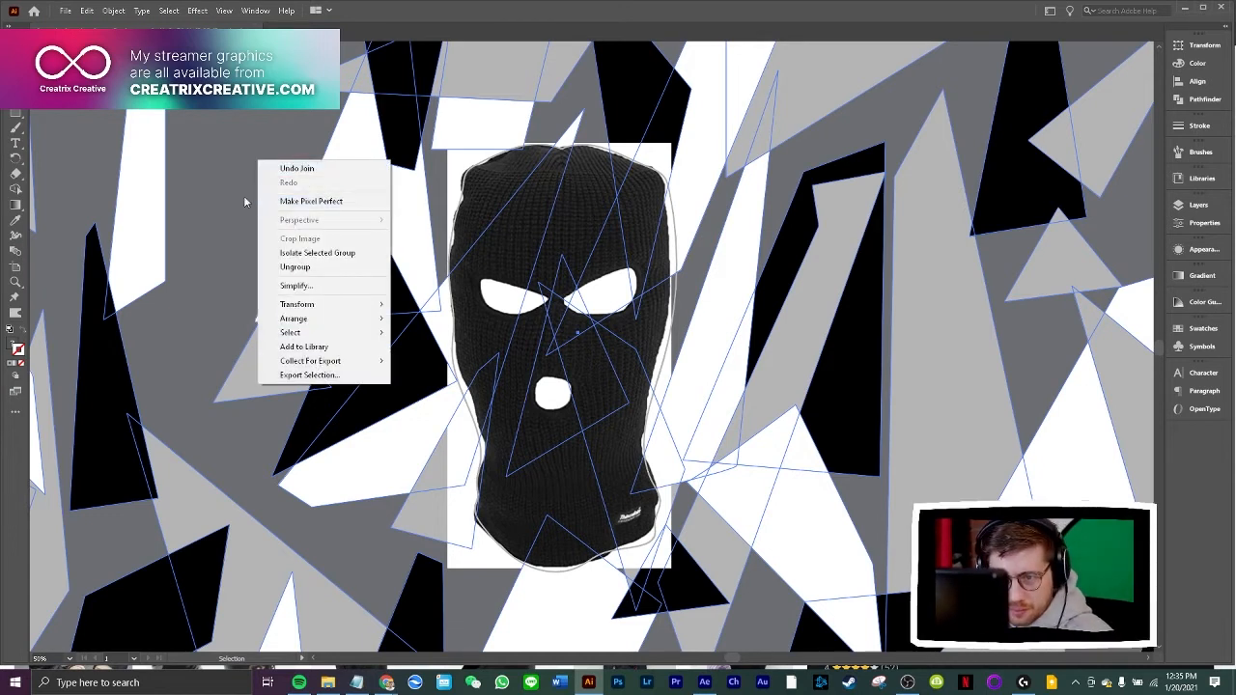
{"action": "left_click", "coordinate": [235, 198]}
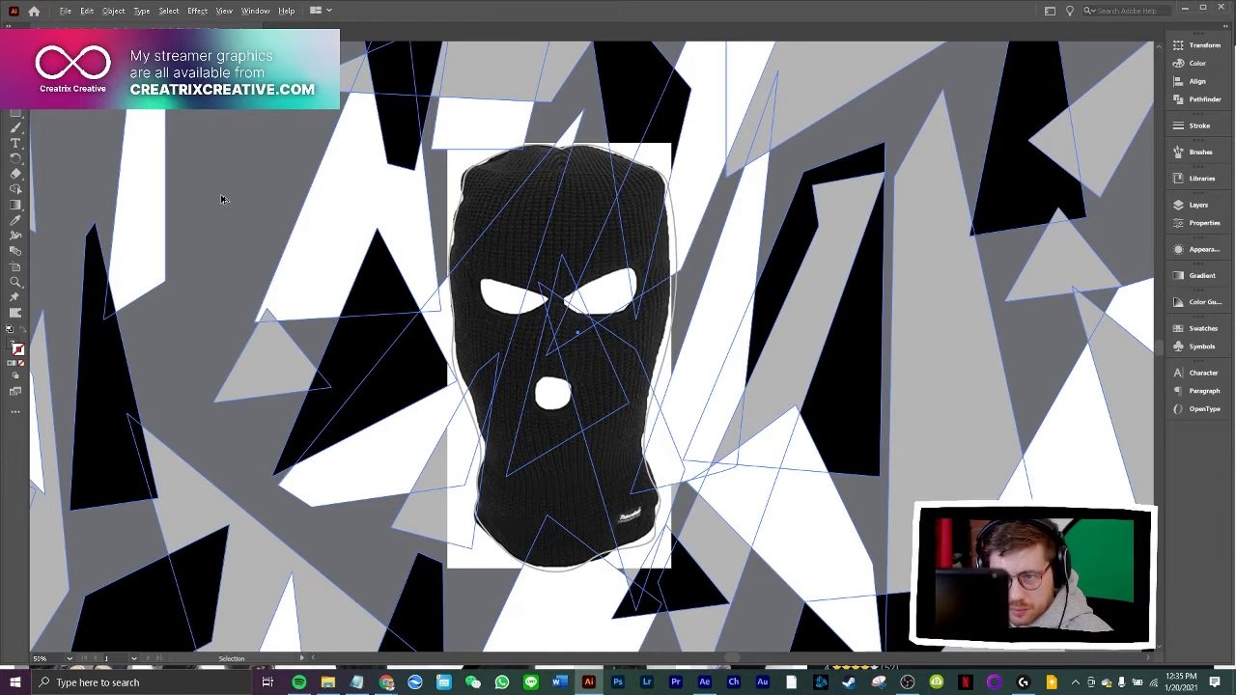
{"action": "left_click", "coordinate": [225, 198]}
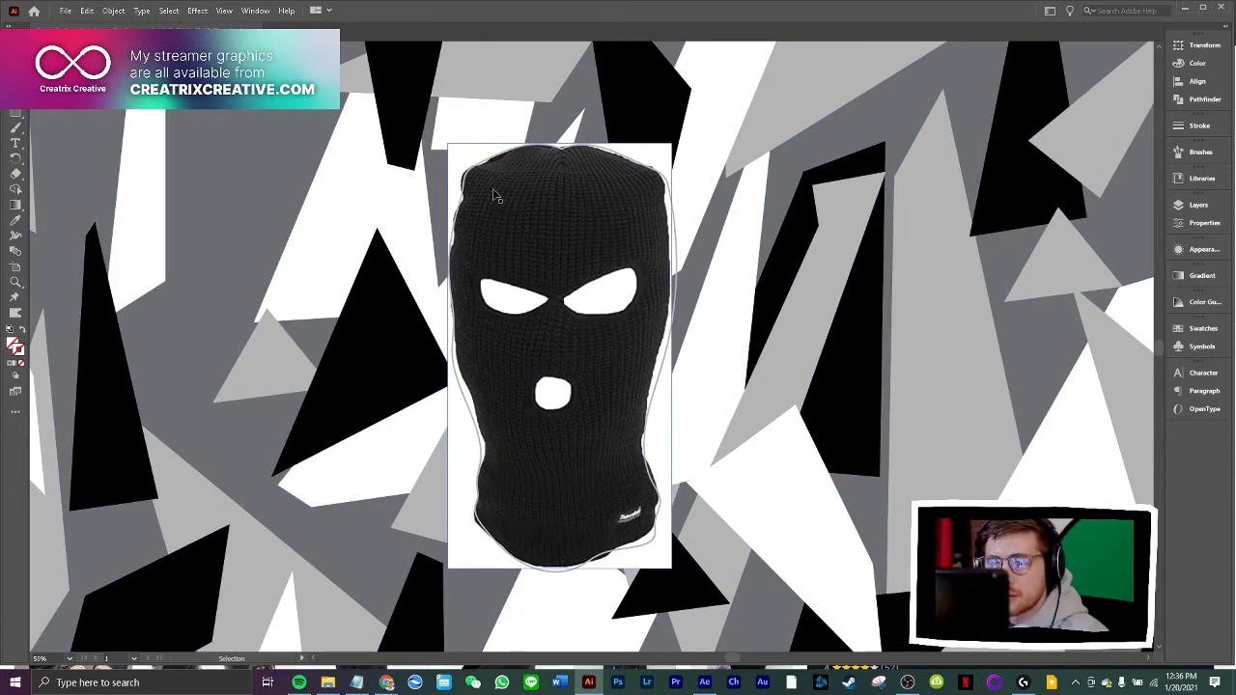
Fill the traced balaclava outline with black sampled from one of the black camo shapes using the Eyedropper
{"action": "left_click", "coordinate": [473, 168]}
{"action": "key", "text": "i"}
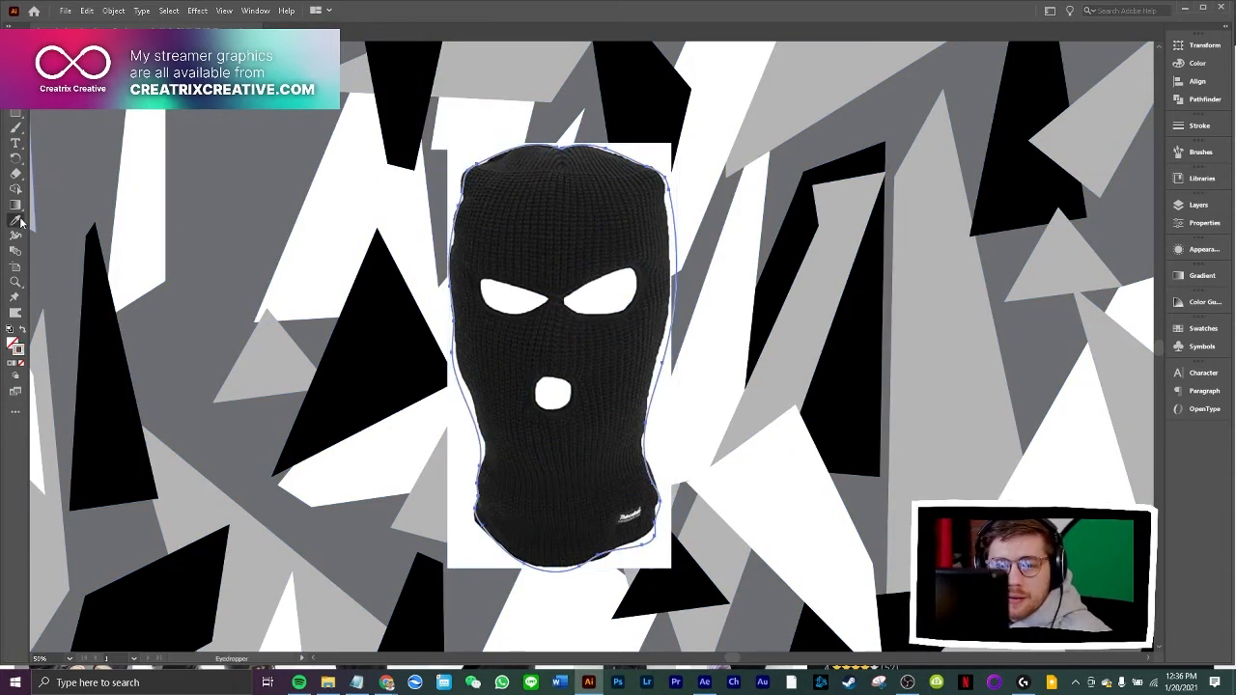
{"action": "left_click", "coordinate": [100, 305]}
{"action": "key", "text": "v"}
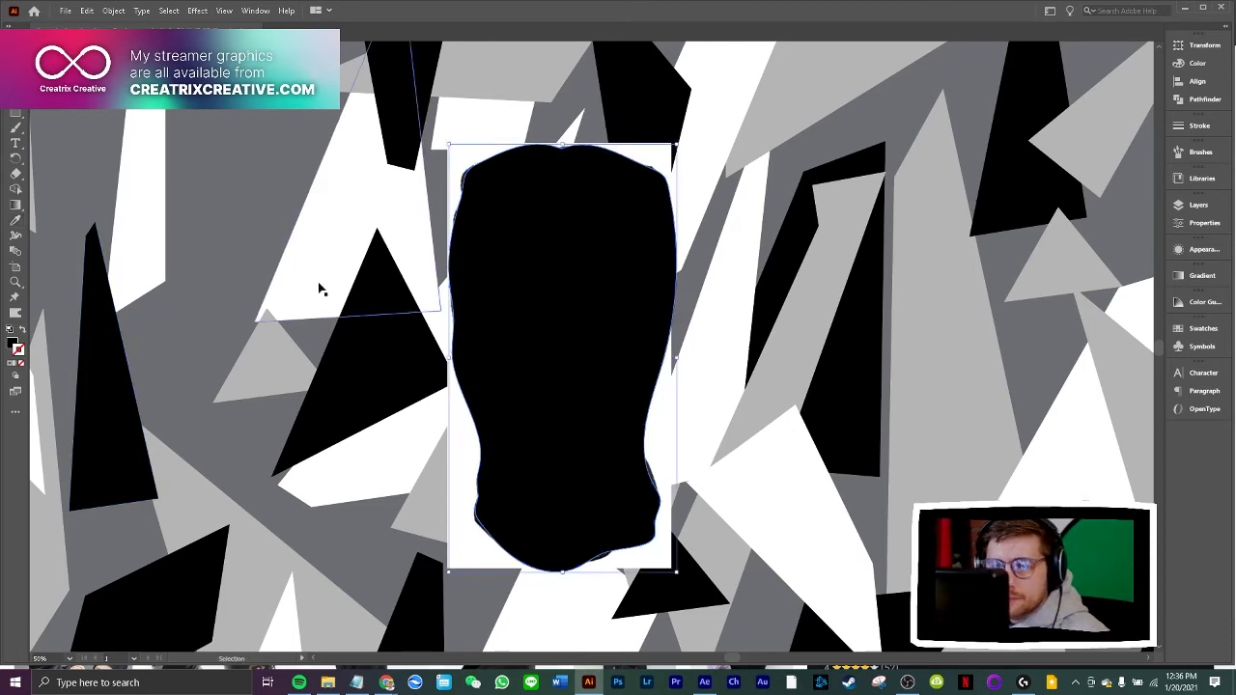
Swap the balaclava outline's fill and stroke, giving it a black stroke and no fill
{"action": "left_click", "coordinate": [320, 285]}
{"action": "left_click", "coordinate": [514, 223], "text": "shift"}
{"action": "left_click", "coordinate": [515, 228]}
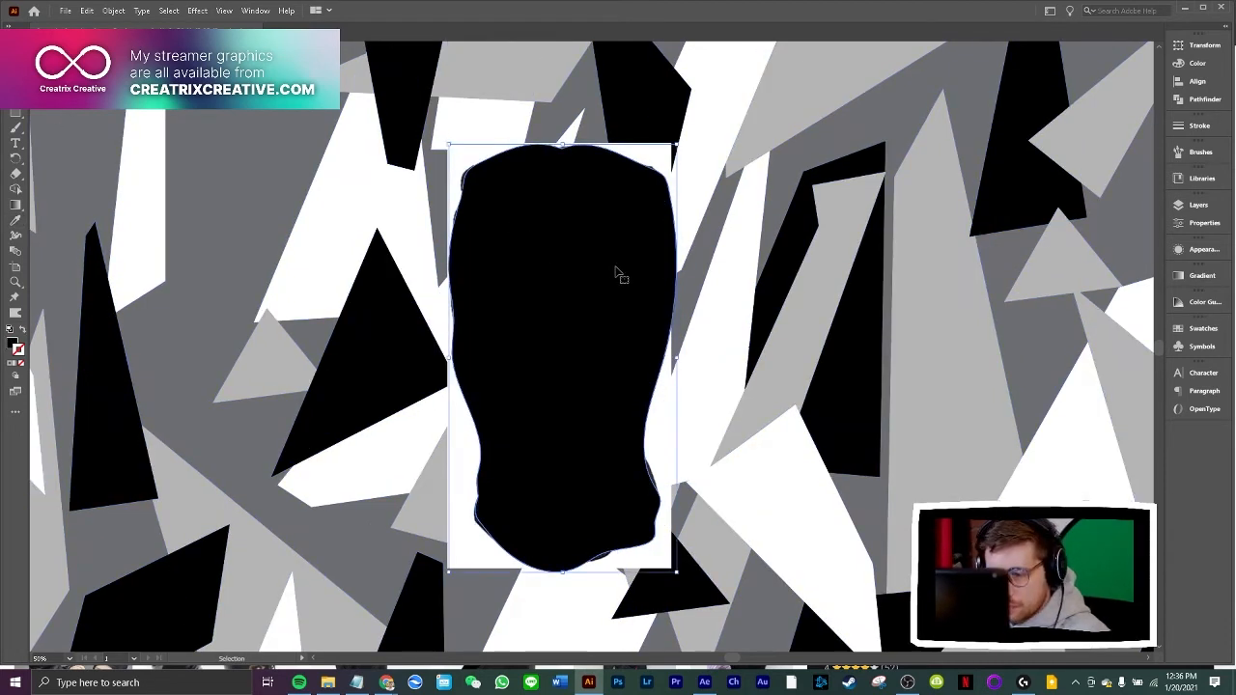
{"action": "left_click", "coordinate": [1197, 205]}
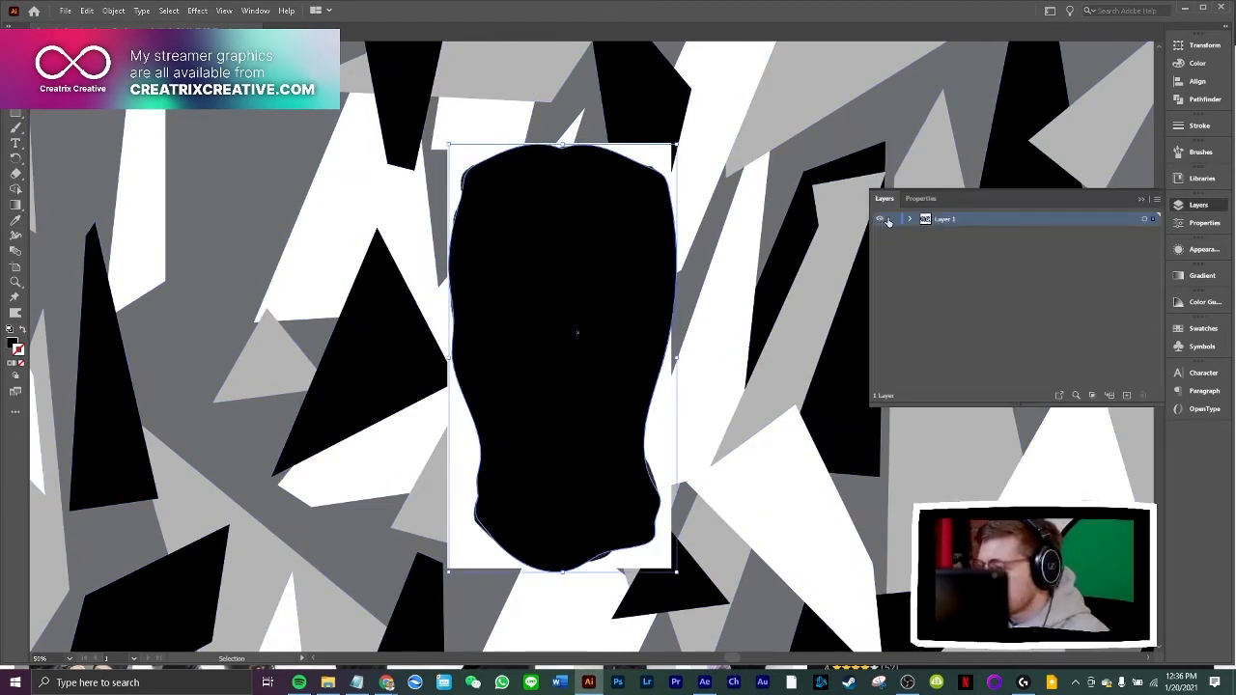
{"action": "left_click", "coordinate": [25, 330]}
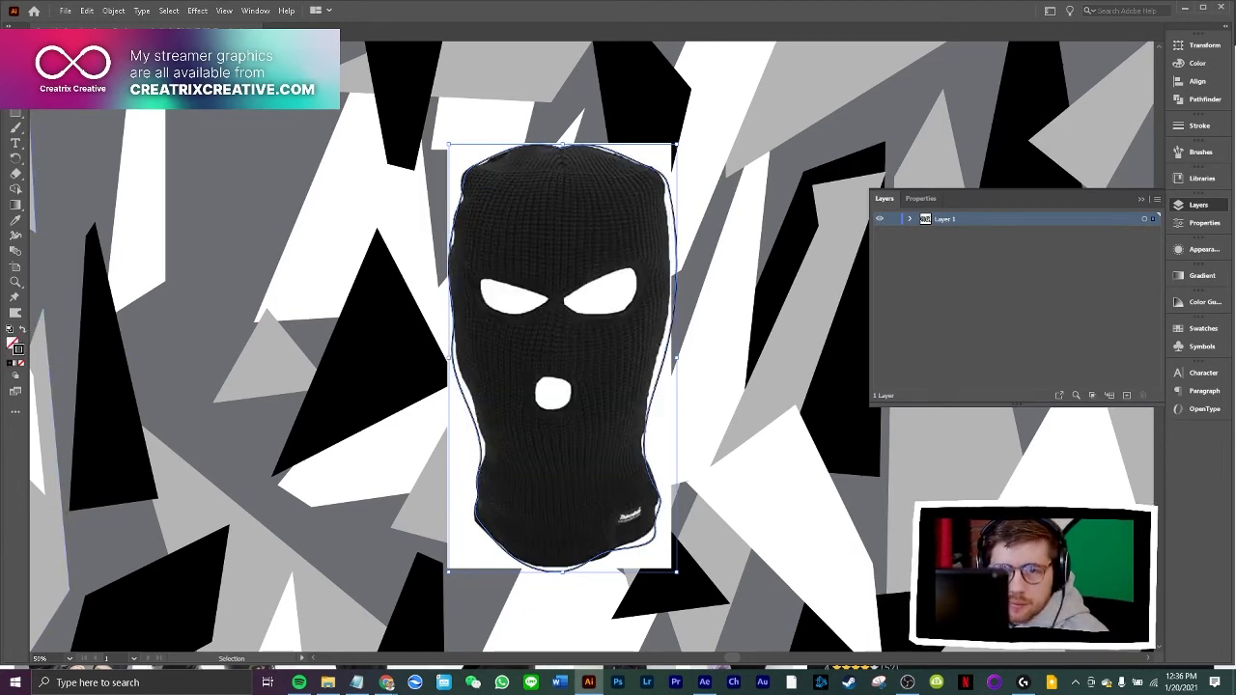
Trace the balaclava's two eye holes and mouth hole freehand with the Paintbrush tool
{"action": "key", "text": "b"}
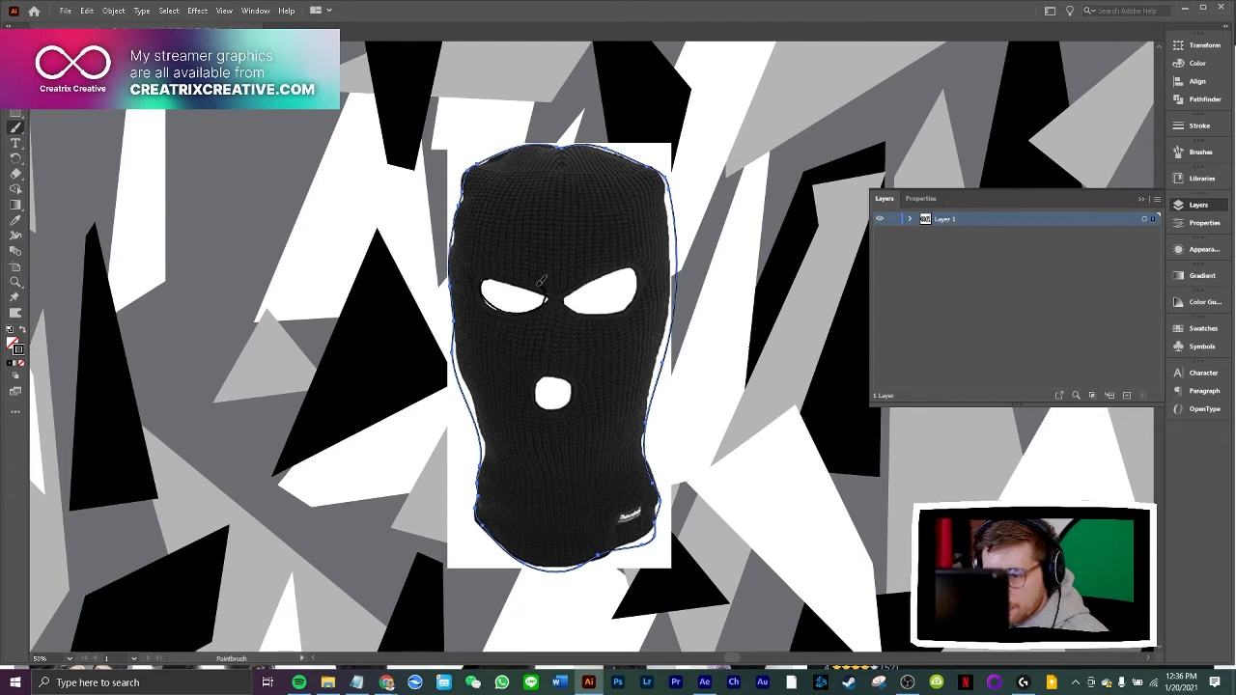
{"action": "key", "text": "ctrl+shift+a"}
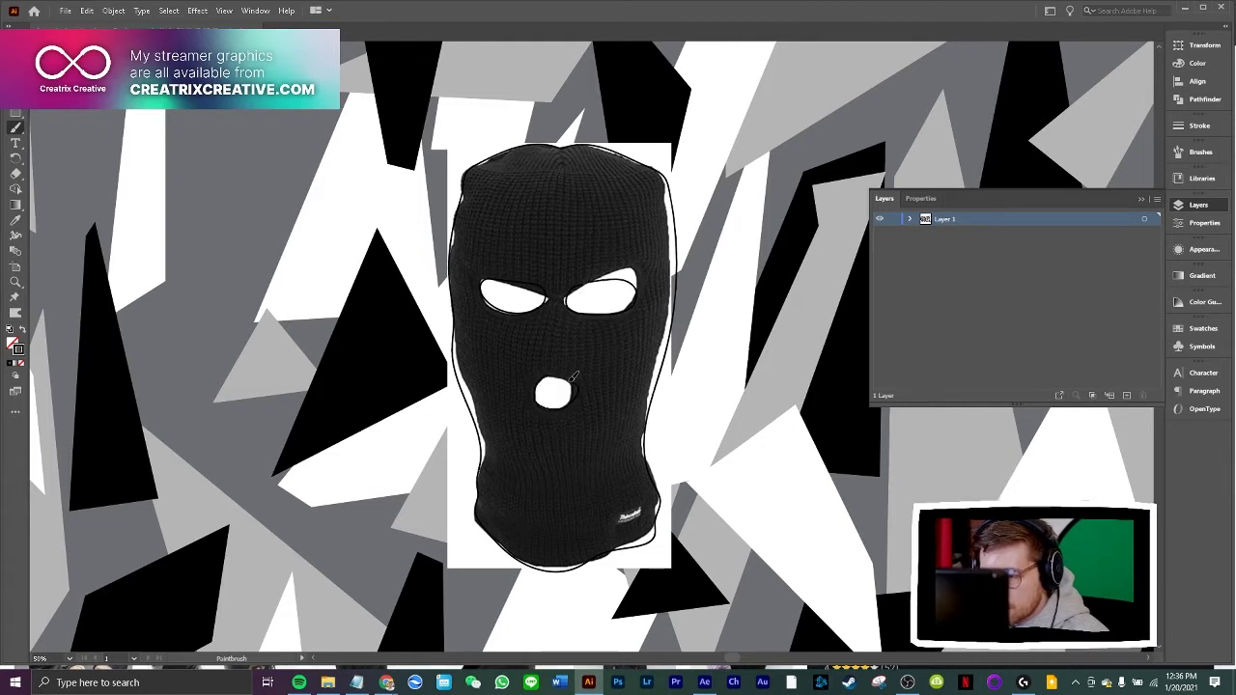
Delete the balaclava reference image from Layer 1, keeping the traced paths
{"action": "left_click", "coordinate": [909, 219]}
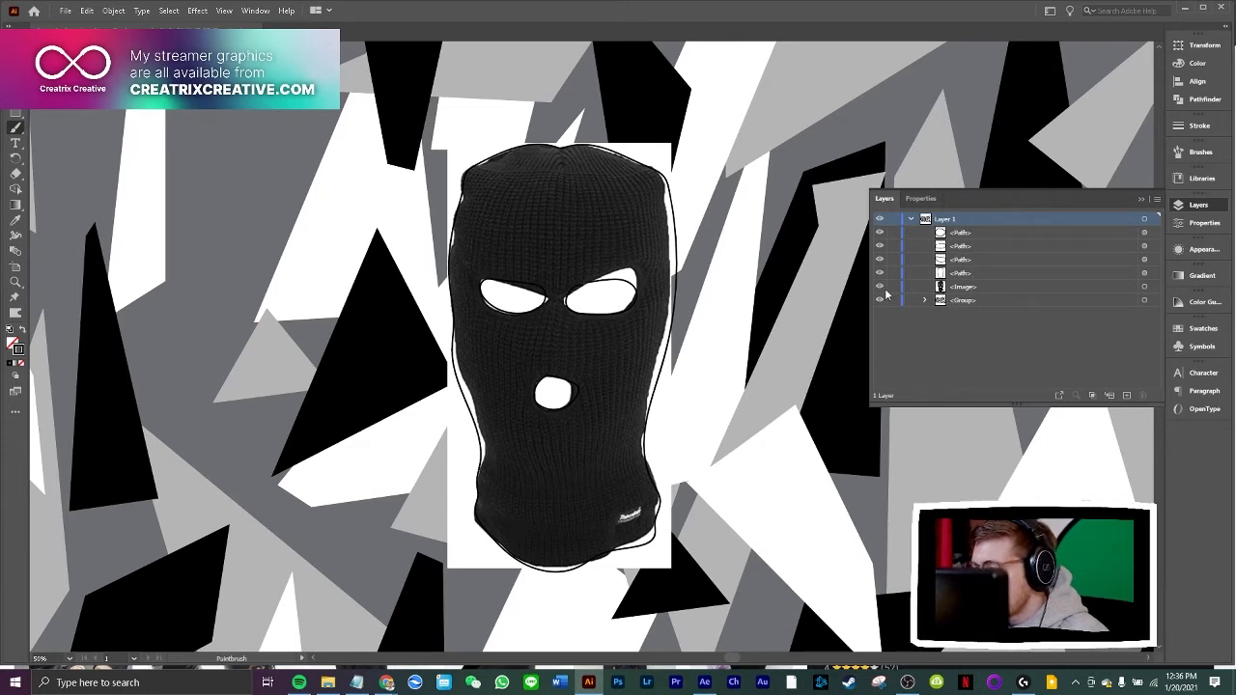
{"action": "left_click", "coordinate": [992, 289]}
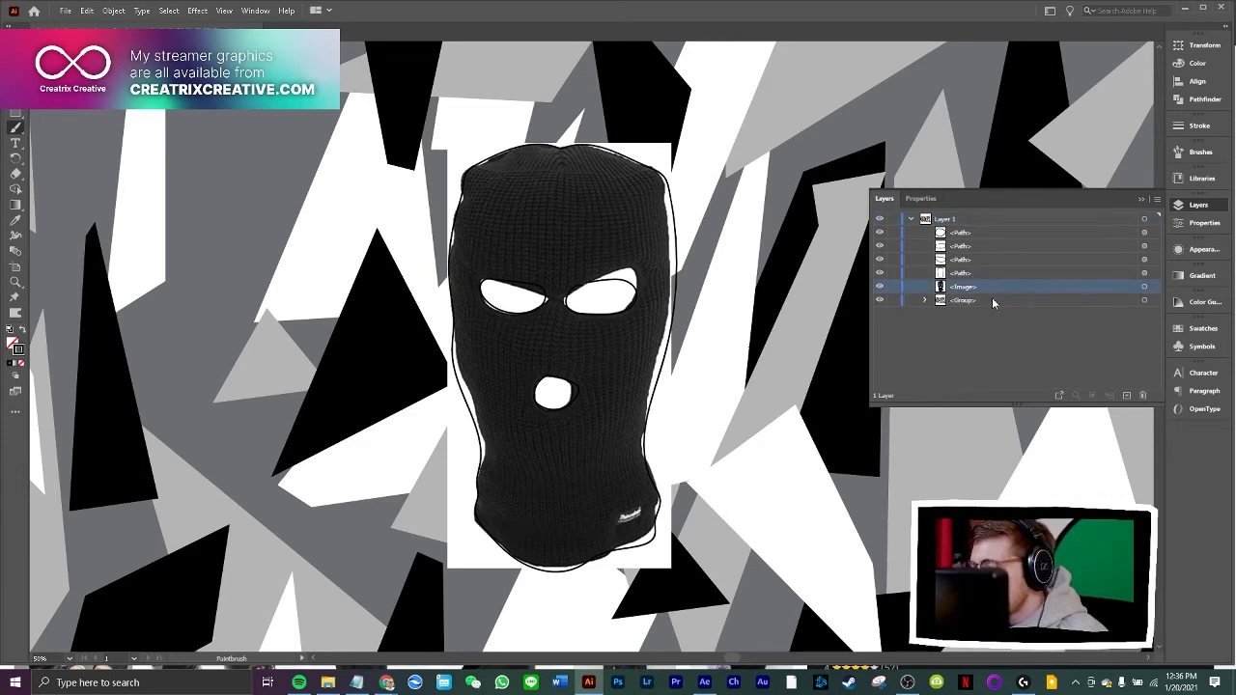
{"action": "left_click", "coordinate": [1143, 396]}
Try to join the ends of the balaclava's outer outline again
{"action": "key", "text": "v"}
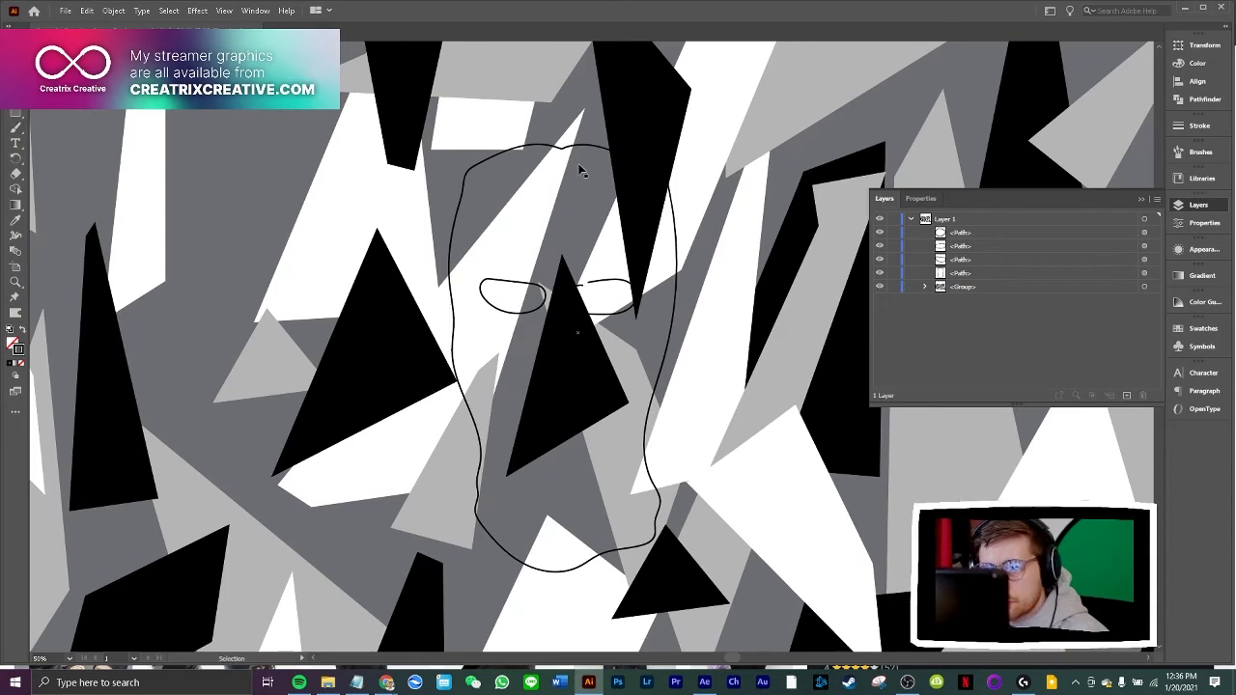
{"action": "left_click", "coordinate": [571, 149]}
{"action": "right_click", "coordinate": [578, 208]}
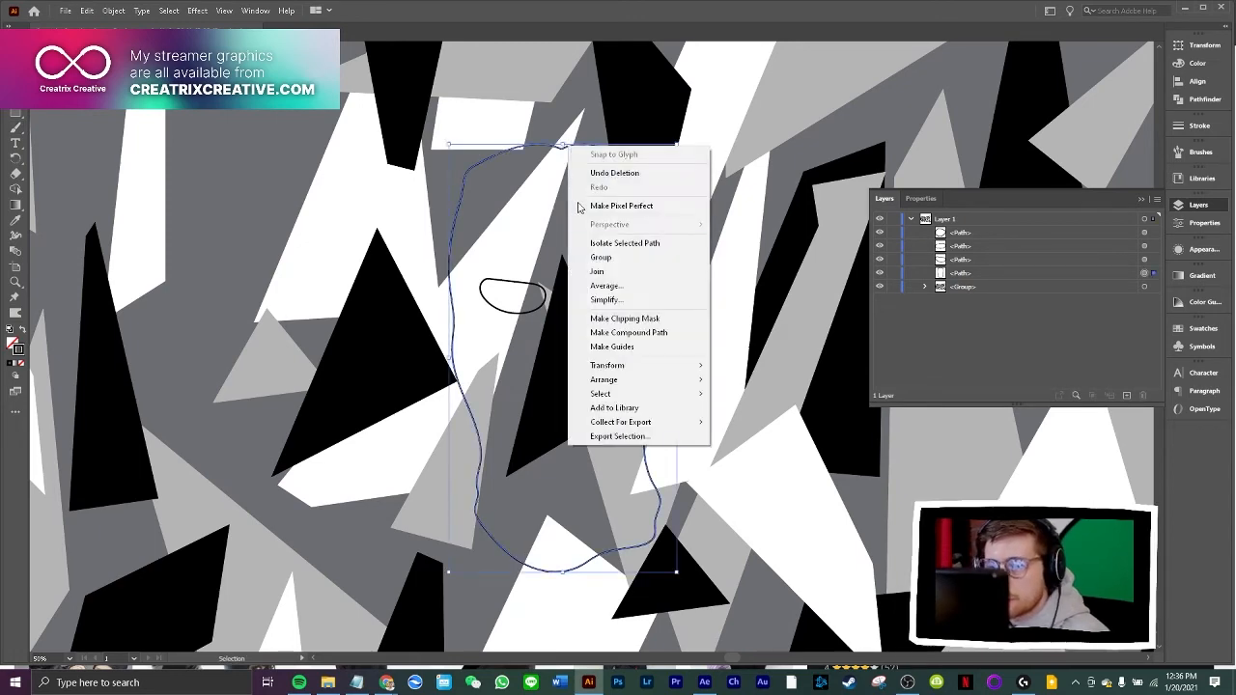
{"action": "left_click", "coordinate": [600, 273]}
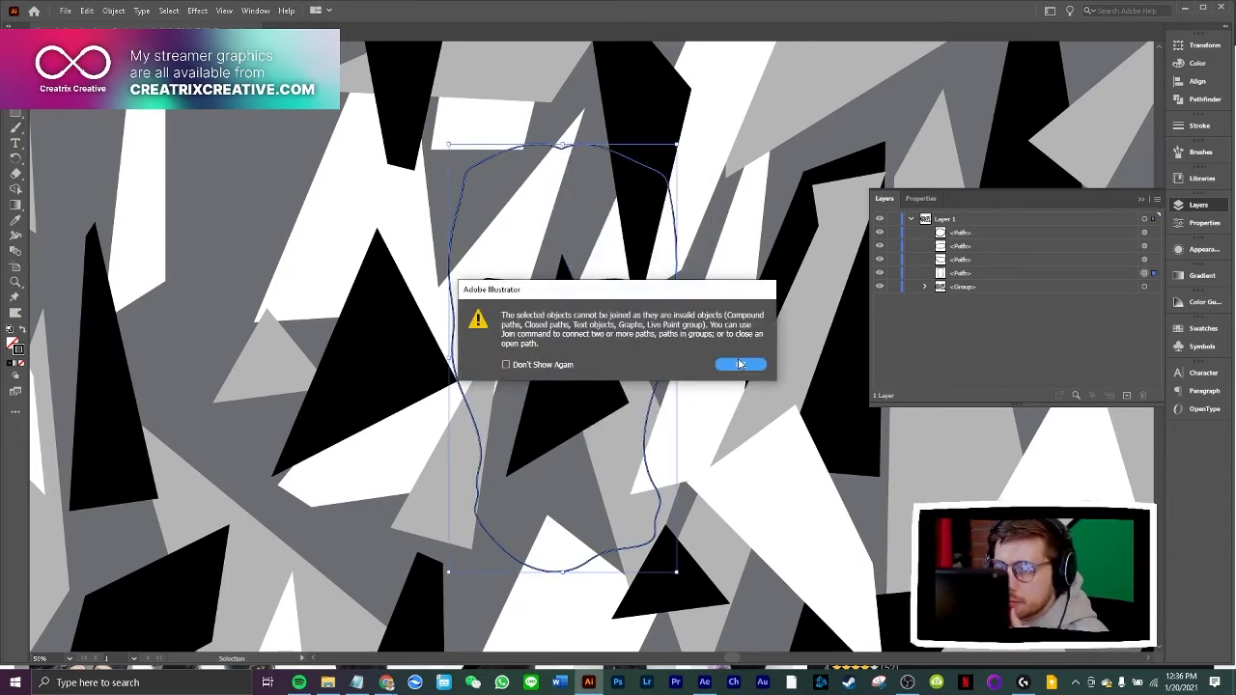
{"action": "left_click", "coordinate": [739, 364]}
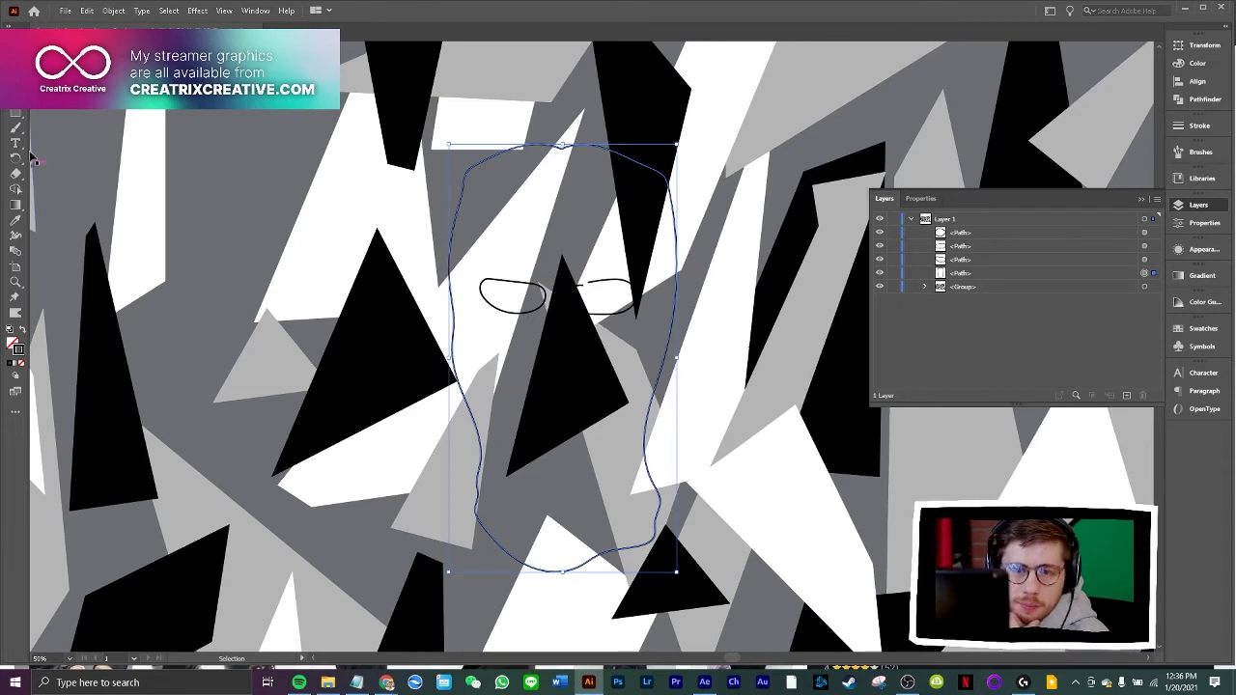
Flatten the notch at the top centre of the balaclava outline by raising its anchor point slightly with the Curvature tool
{"action": "left_click", "coordinate": [16, 98]}
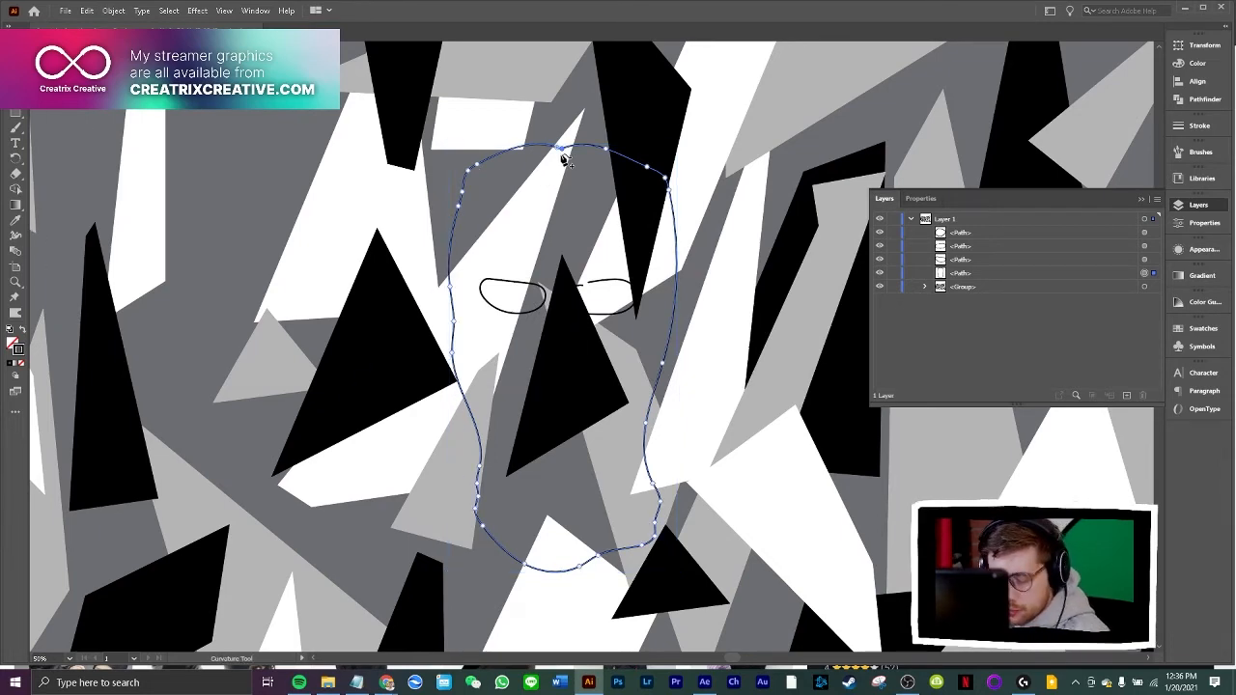
{"action": "key", "text": "ctrl+plus"}
{"action": "key", "text": "ctrl+plus"}
{"action": "key", "text": "ctrl+plus"}
{"action": "key", "text": "ctrl+plus"}
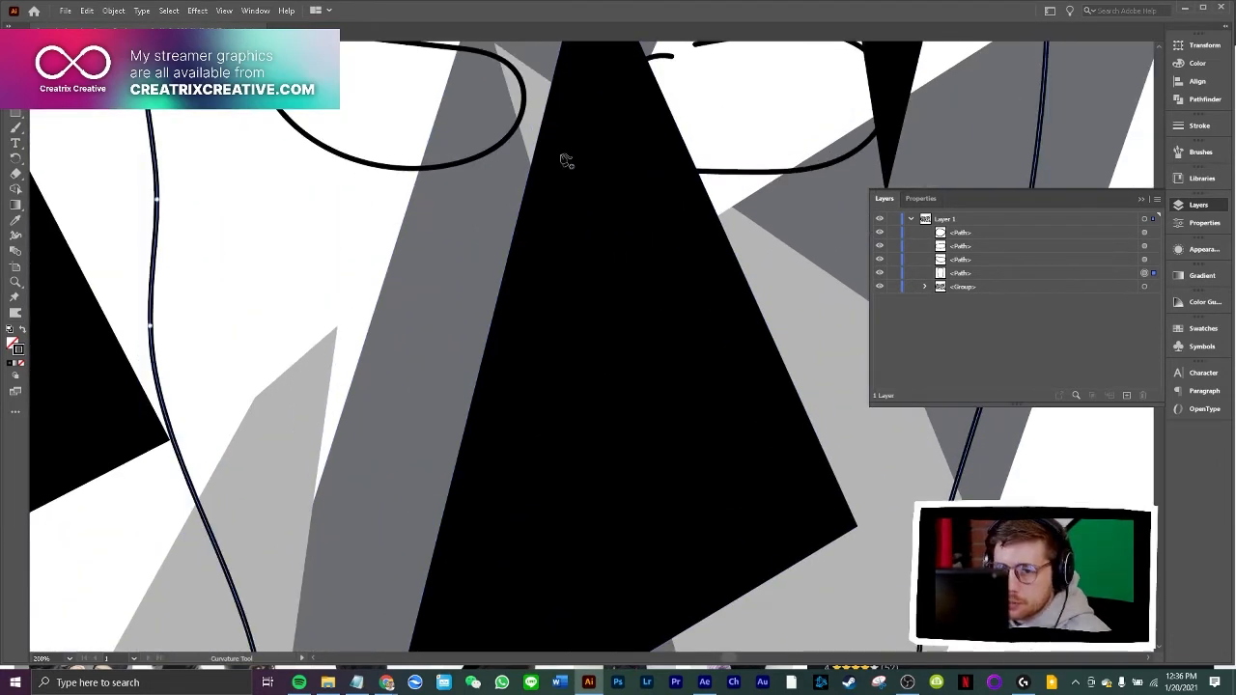
{"action": "scroll", "coordinate": [565, 153], "scroll_direction": "up", "scroll_amount": 2}
{"action": "scroll", "coordinate": [566, 152], "scroll_direction": "up", "scroll_amount": 10}
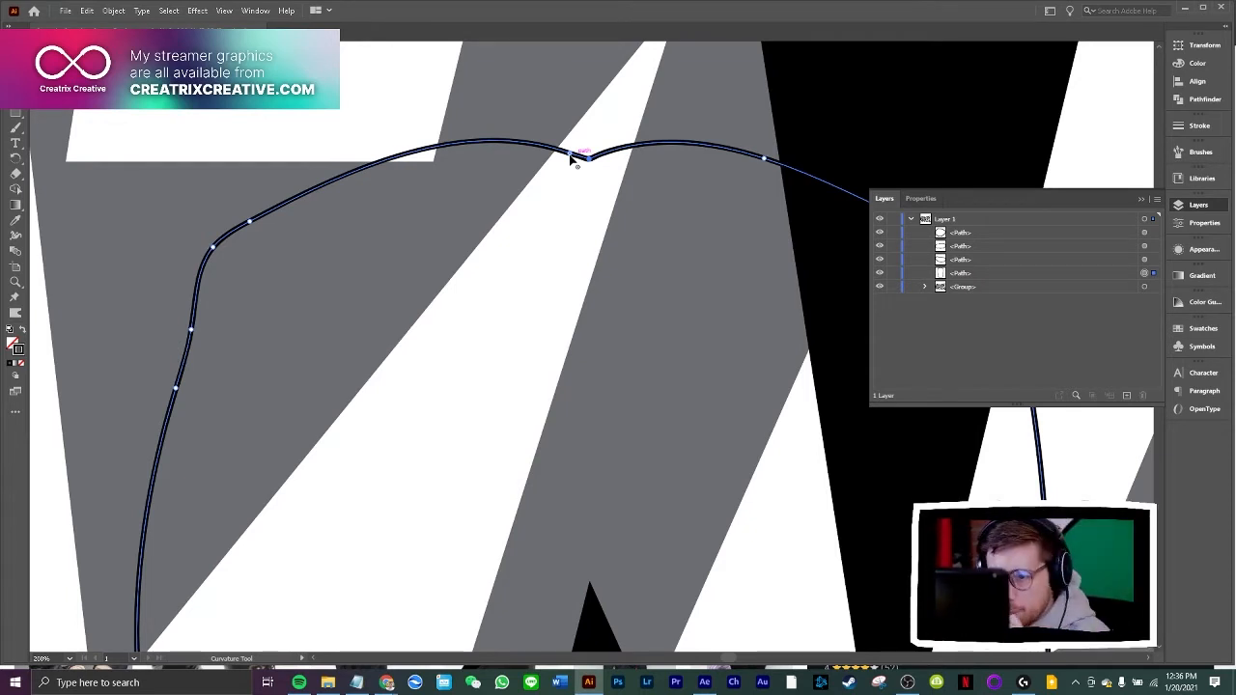
{"action": "left_click", "coordinate": [570, 155]}
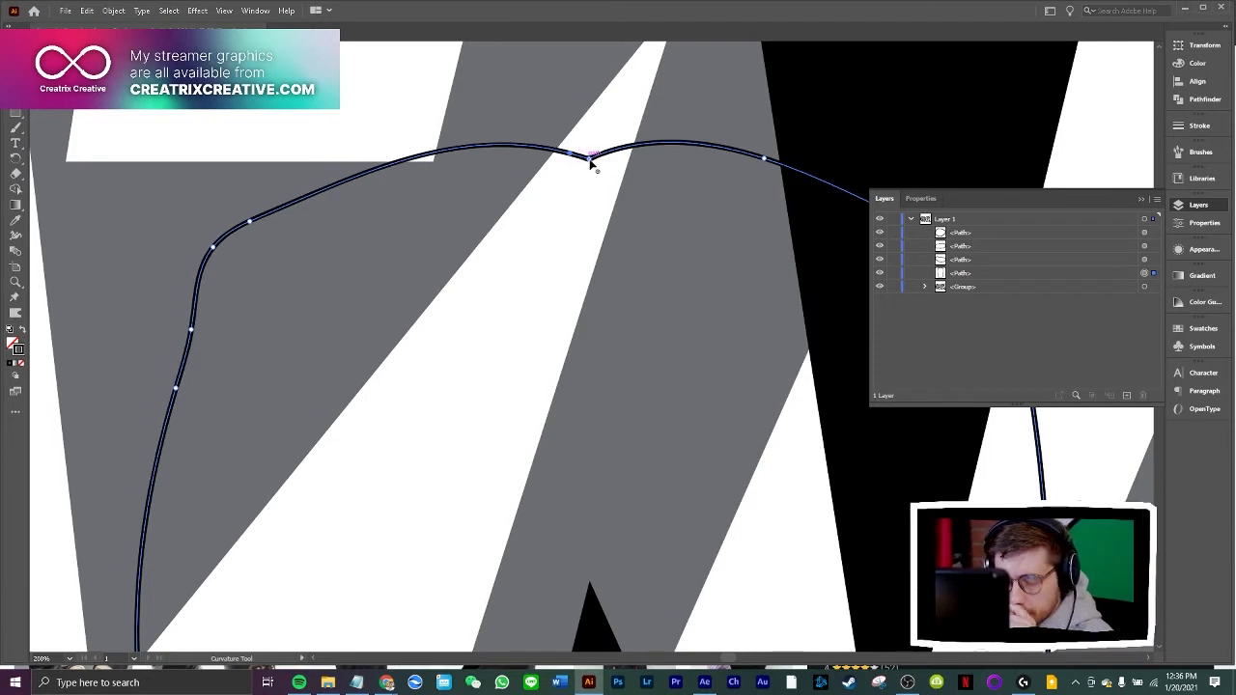
{"action": "left_click", "coordinate": [590, 160]}
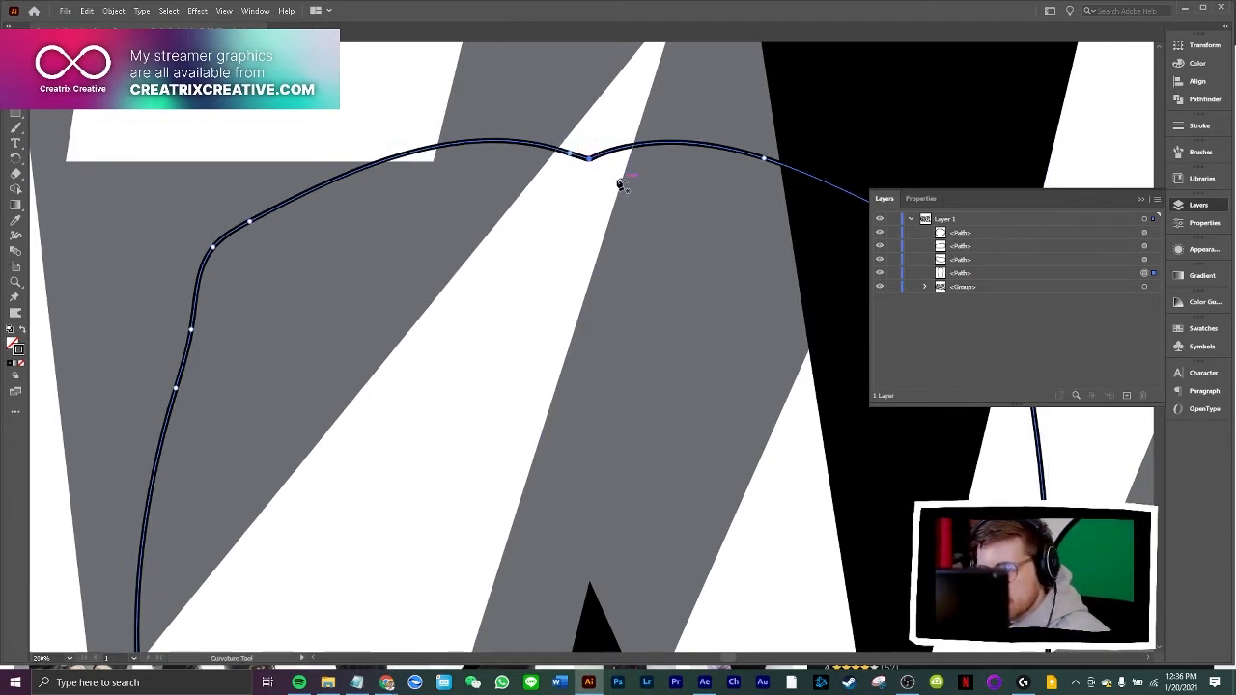
{"action": "left_click_drag", "start_coordinate": [590, 159], "coordinate": [589, 155]}
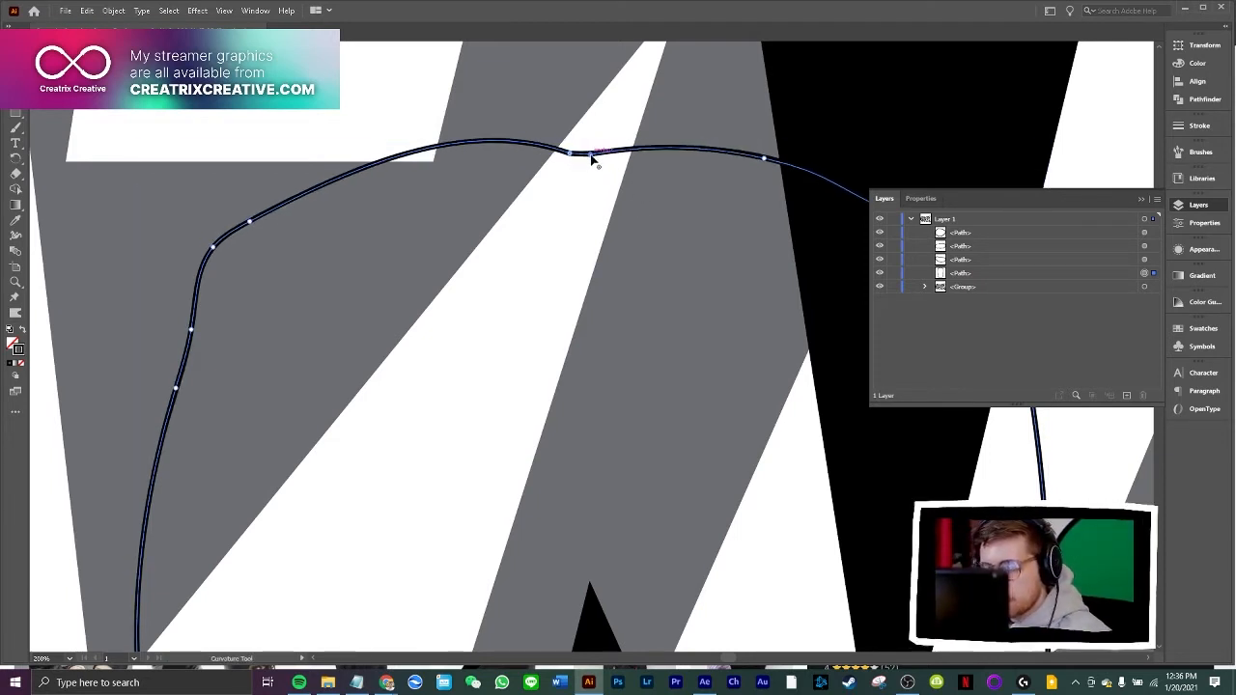
Join the open ends of the left eye hole into one closed path
{"action": "scroll", "coordinate": [437, 298], "scroll_direction": "down", "scroll_amount": 2}
{"action": "scroll", "coordinate": [437, 298], "scroll_direction": "down", "scroll_amount": 5}
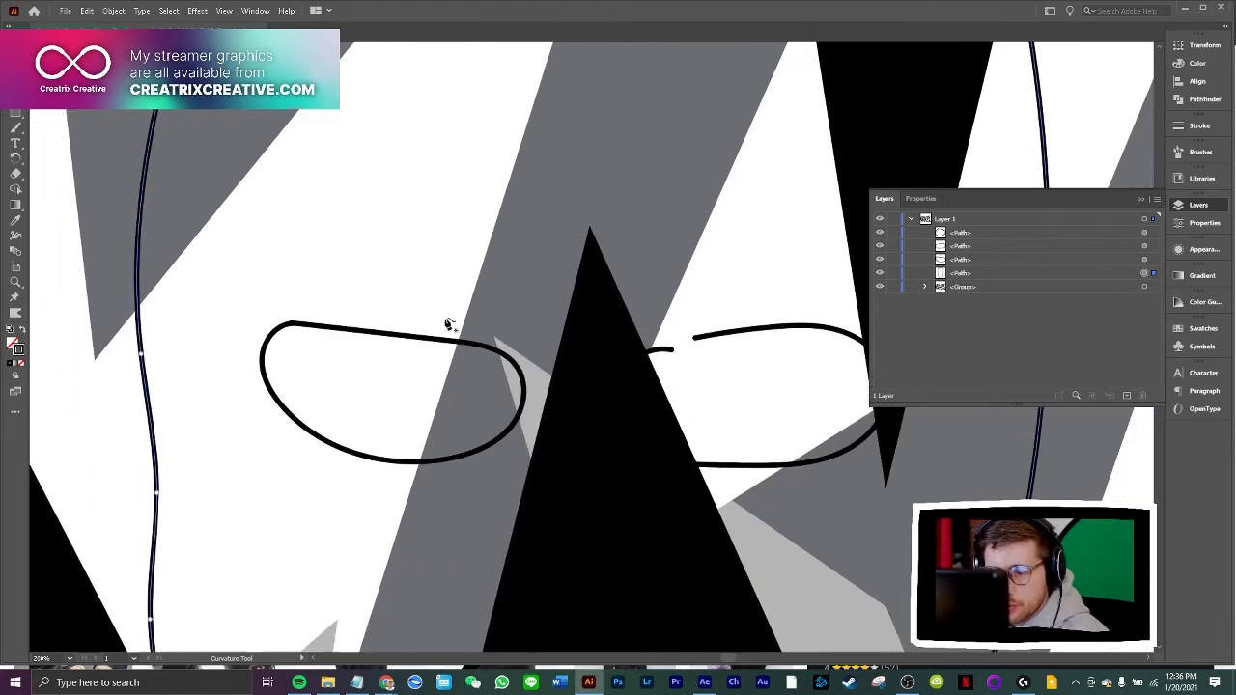
{"action": "left_click", "coordinate": [497, 323]}
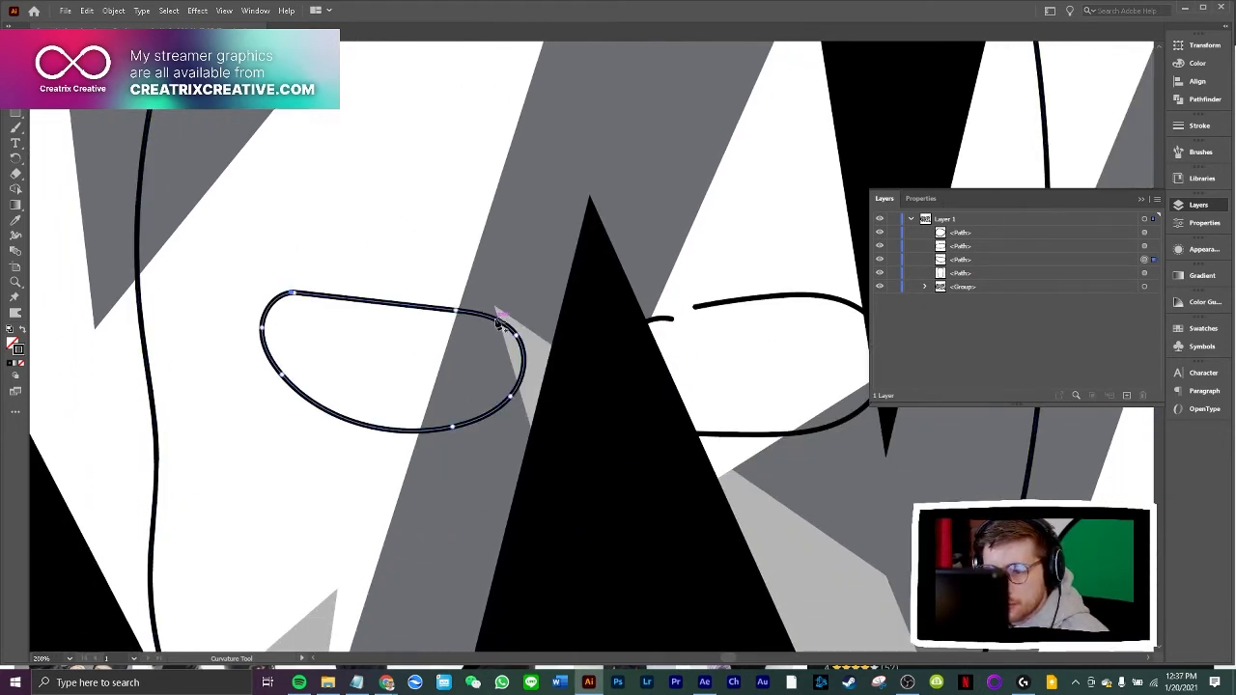
{"action": "right_click", "coordinate": [497, 324]}
{"action": "left_click", "coordinate": [526, 441]}
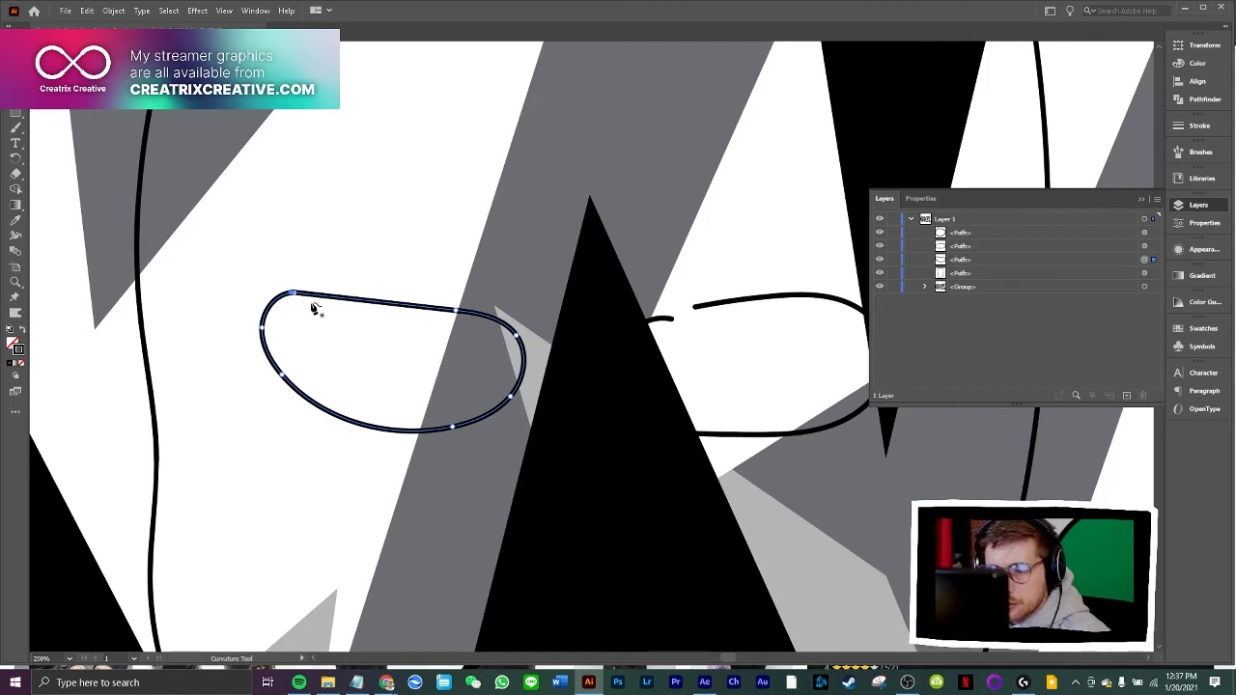
Delete the extra anchor point at the left eye's upper-left corner and convert the remaining corner point to a smooth curve
{"action": "key", "text": "v"}
{"action": "key", "text": "ctrl+equal"}
{"action": "key", "text": "ctrl+equal"}
{"action": "key", "text": "ctrl+equal"}
{"action": "key", "text": "ctrl+equal"}
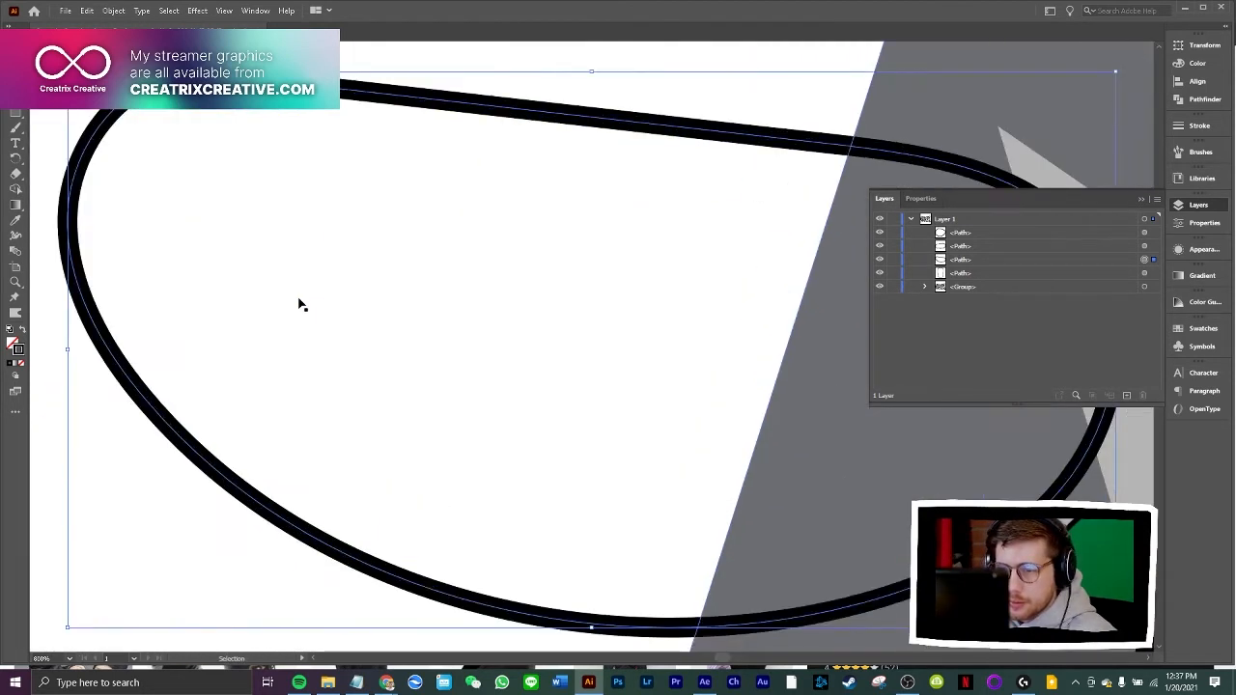
{"action": "key", "text": "shift+grave"}
{"action": "scroll", "coordinate": [275, 270], "scroll_direction": "up", "scroll_amount": 3}
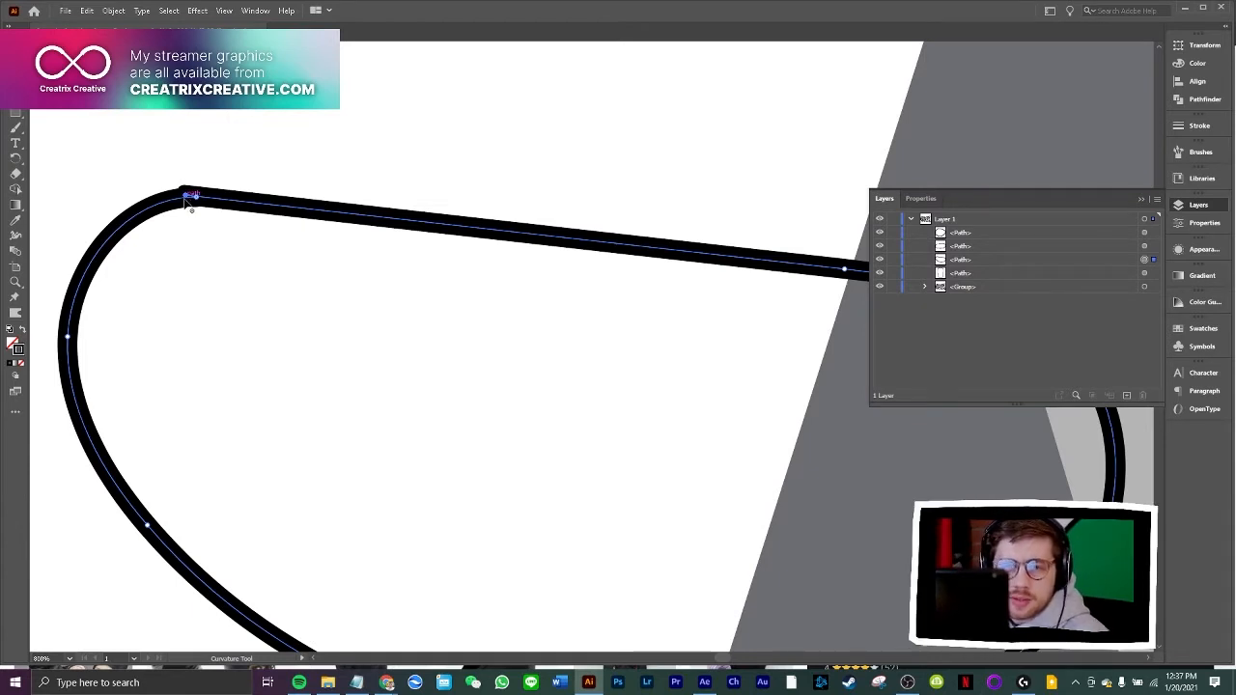
{"action": "key", "text": "Delete"}
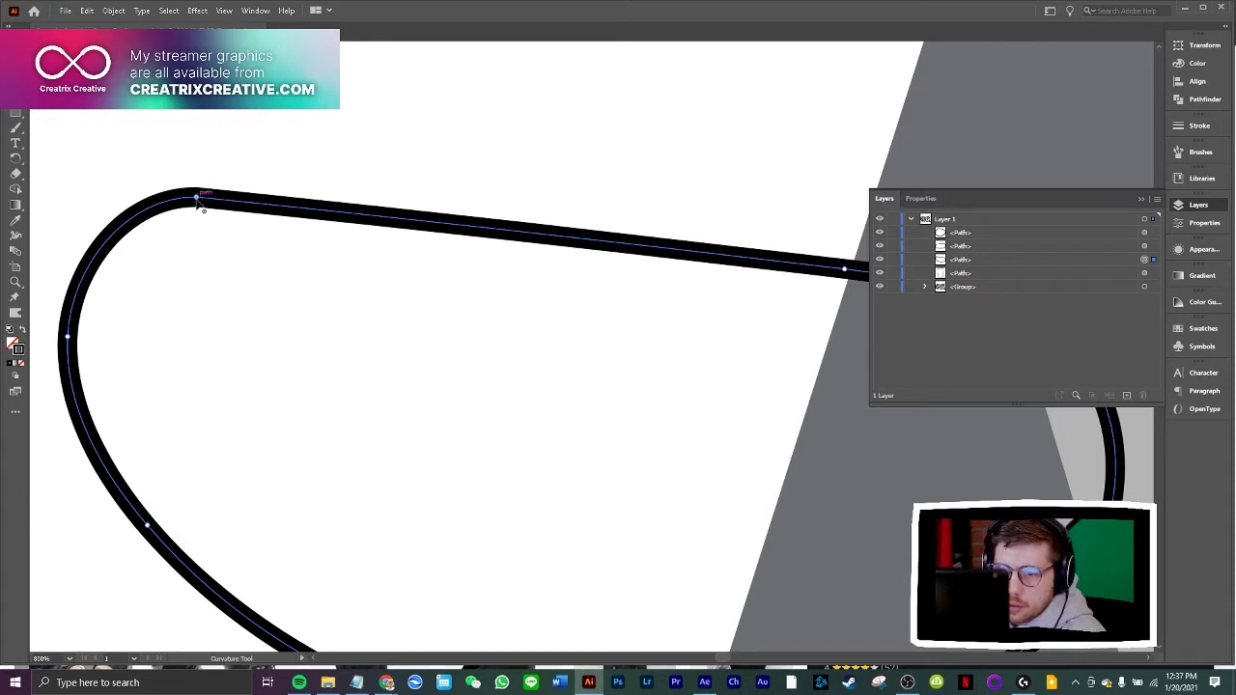
{"action": "double_click", "coordinate": [198, 197]}
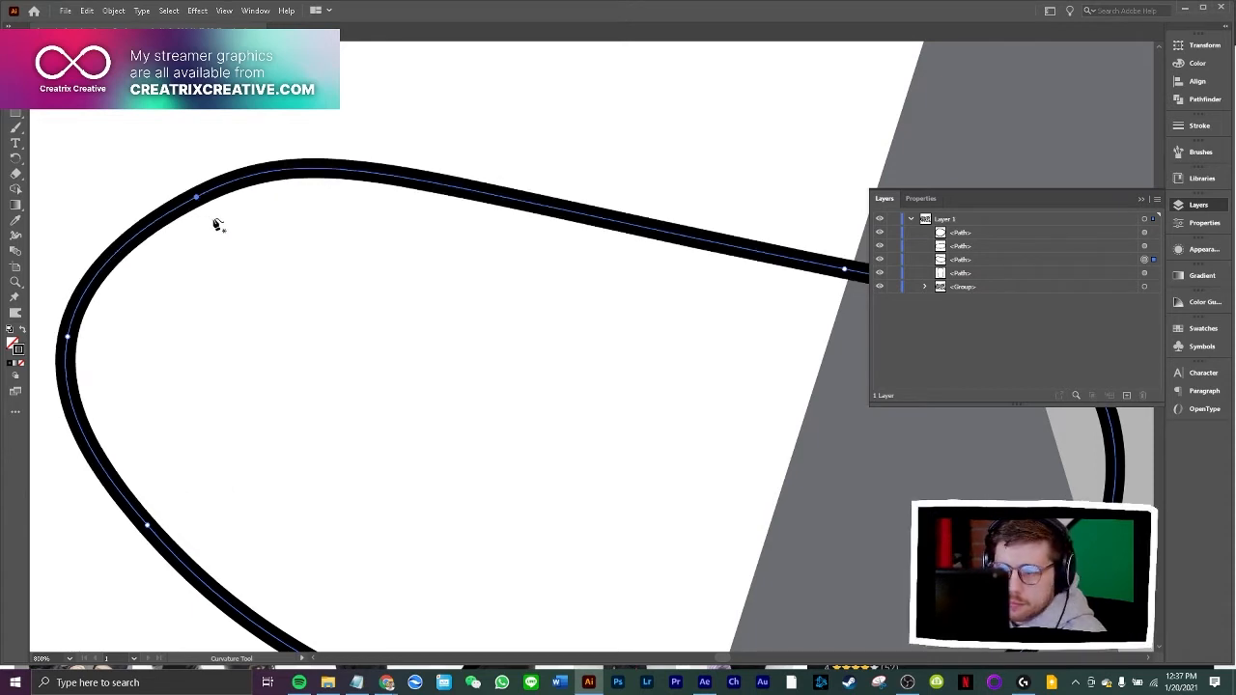
Join the open ends of the right eye hole into one closed path
{"action": "key", "text": "v"}
{"action": "key", "text": "ctrl+minus"}
{"action": "key", "text": "ctrl+minus"}
{"action": "key", "text": "ctrl+minus"}
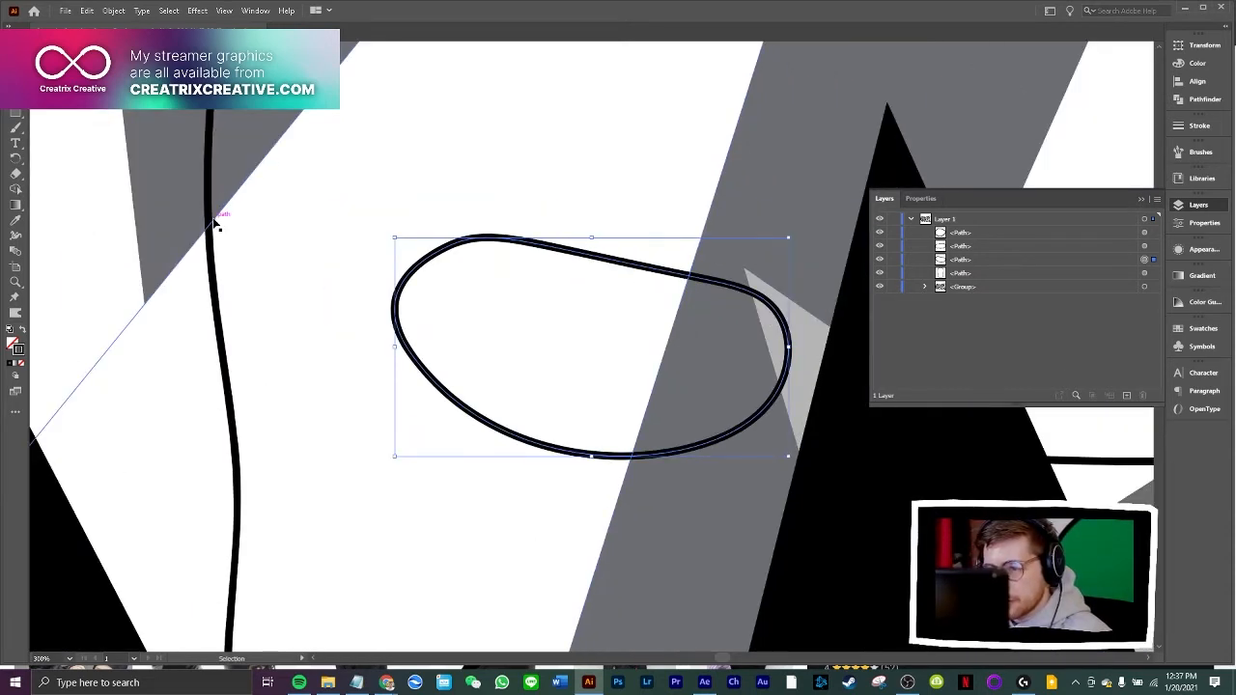
{"action": "key", "text": "shift+grave"}
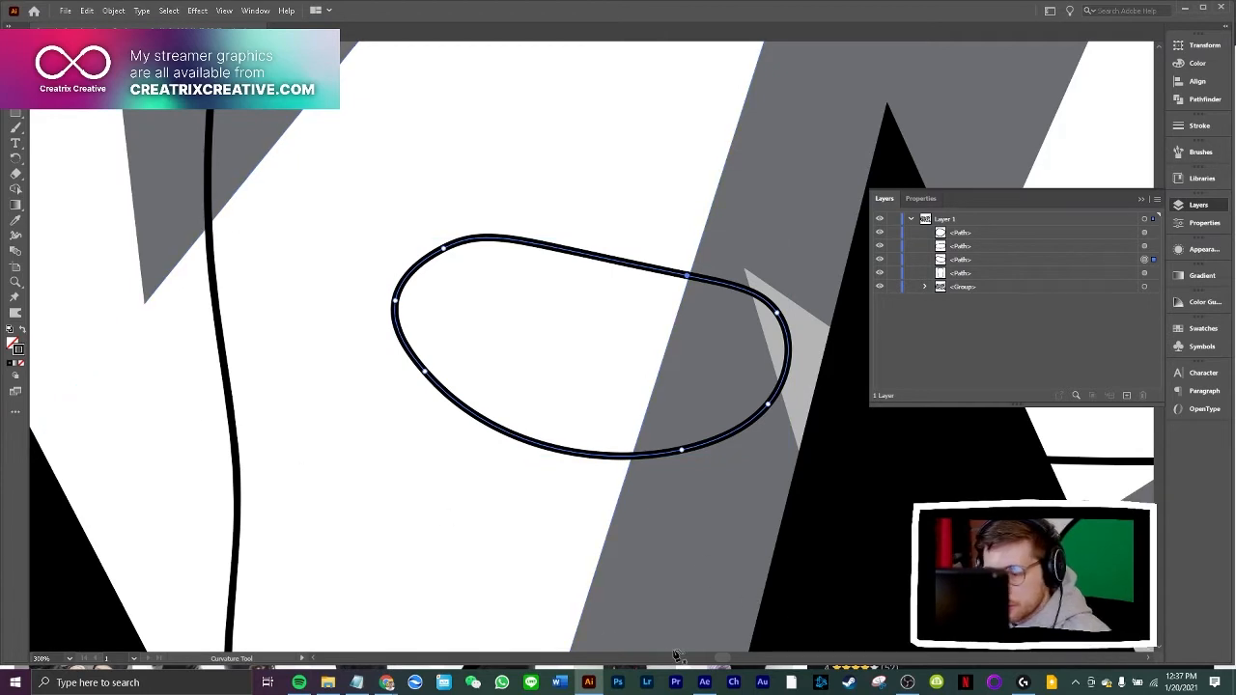
{"action": "left_click_drag", "start_coordinate": [722, 657], "coordinate": [741, 660]}
{"action": "left_click", "coordinate": [361, 267]}
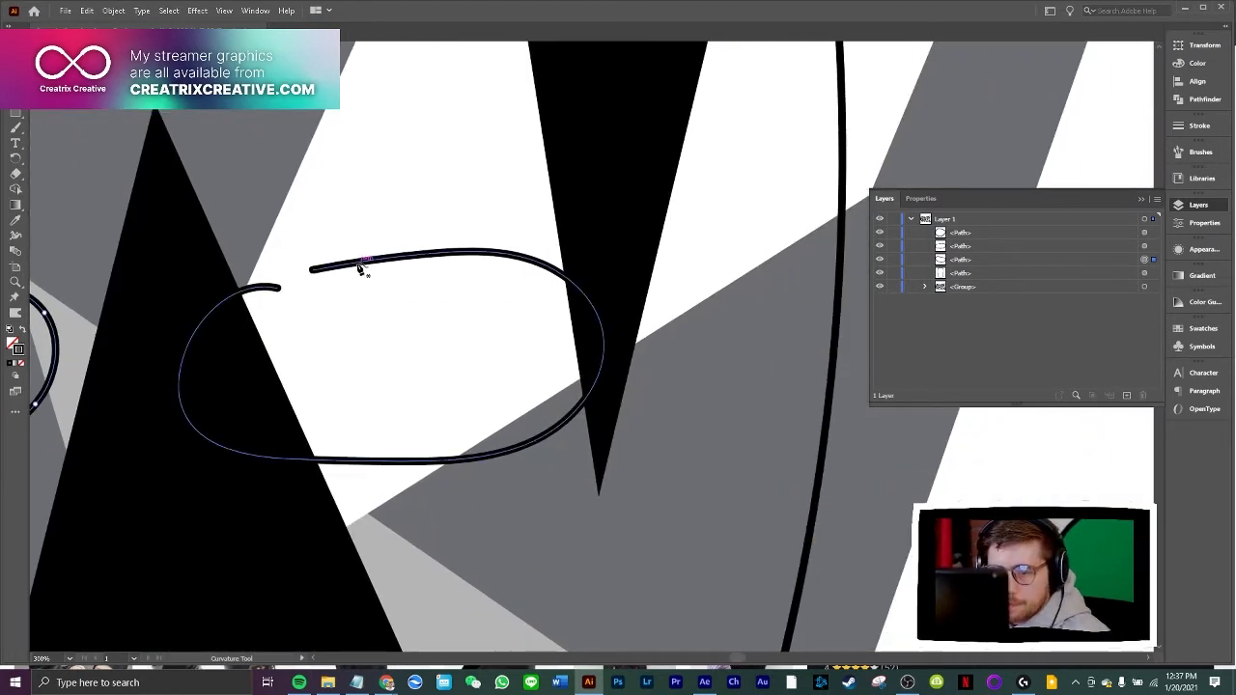
{"action": "right_click", "coordinate": [361, 266]}
{"action": "left_click", "coordinate": [413, 394]}
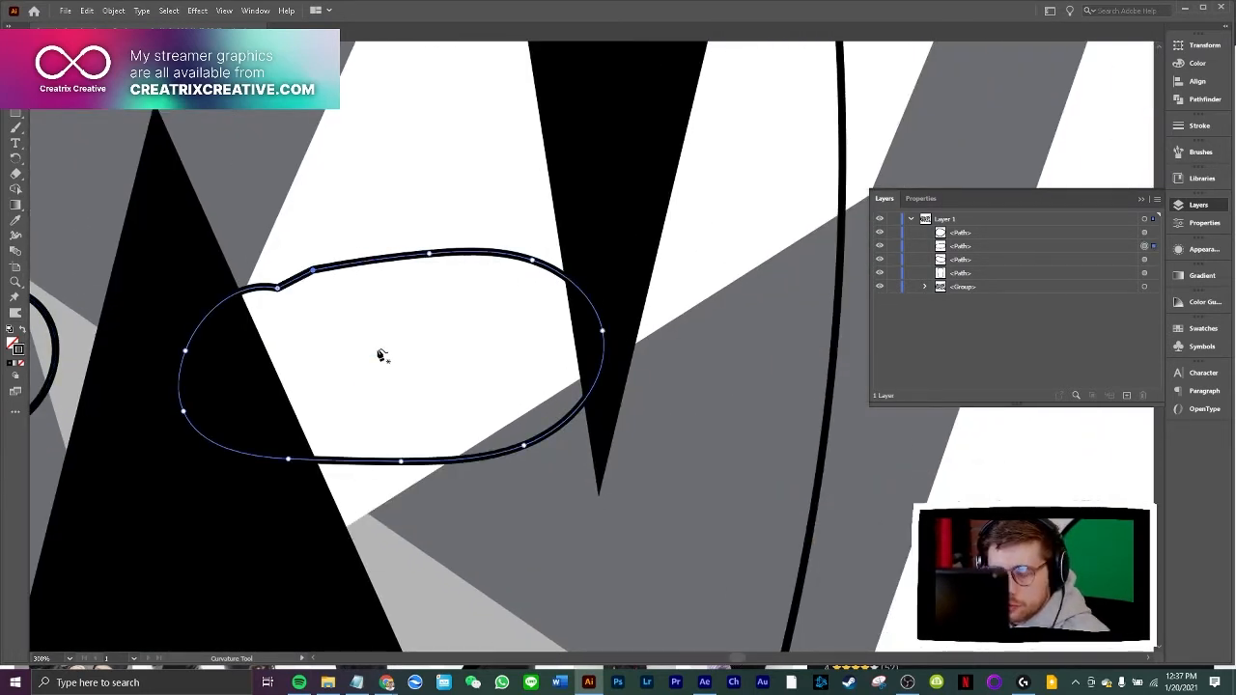
Smooth the kink on the right eye's upper edge by converting its corner anchor to a curve and moving it slightly up and left
{"action": "key", "text": "v"}
{"action": "scroll", "coordinate": [377, 353], "scroll_direction": "up", "scroll_amount": 3}
{"action": "key", "text": "shift+grave"}
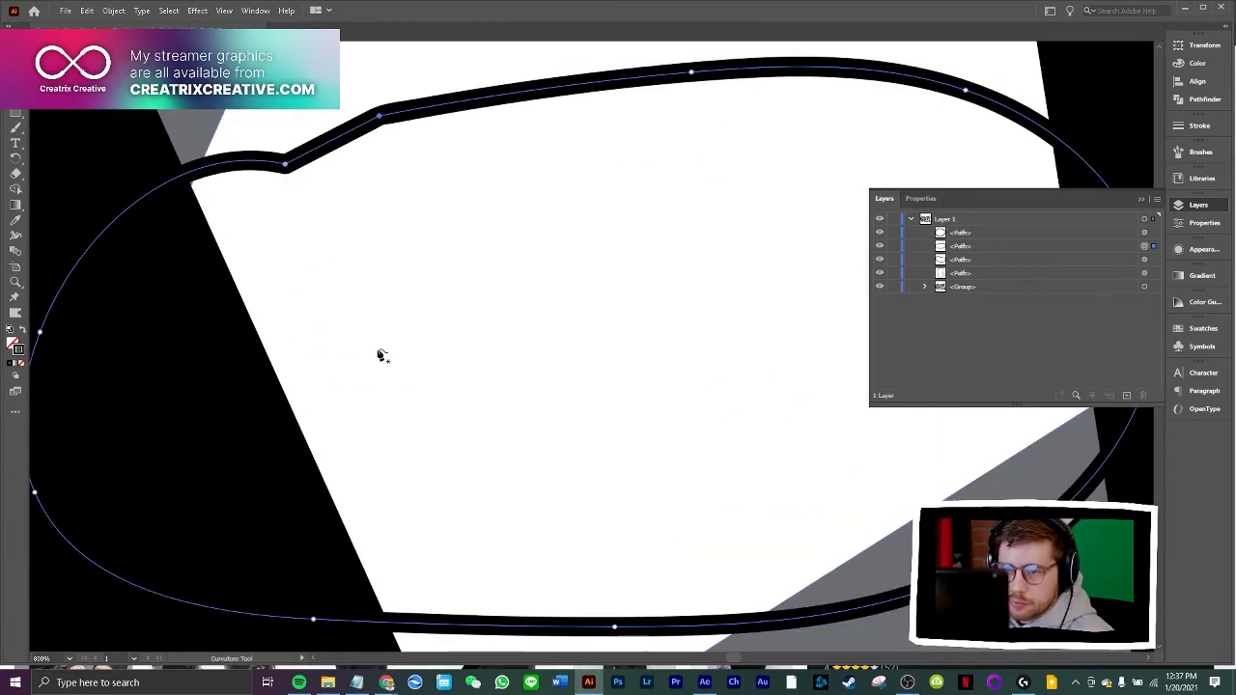
{"action": "scroll", "coordinate": [377, 351], "scroll_direction": "up", "scroll_amount": 4}
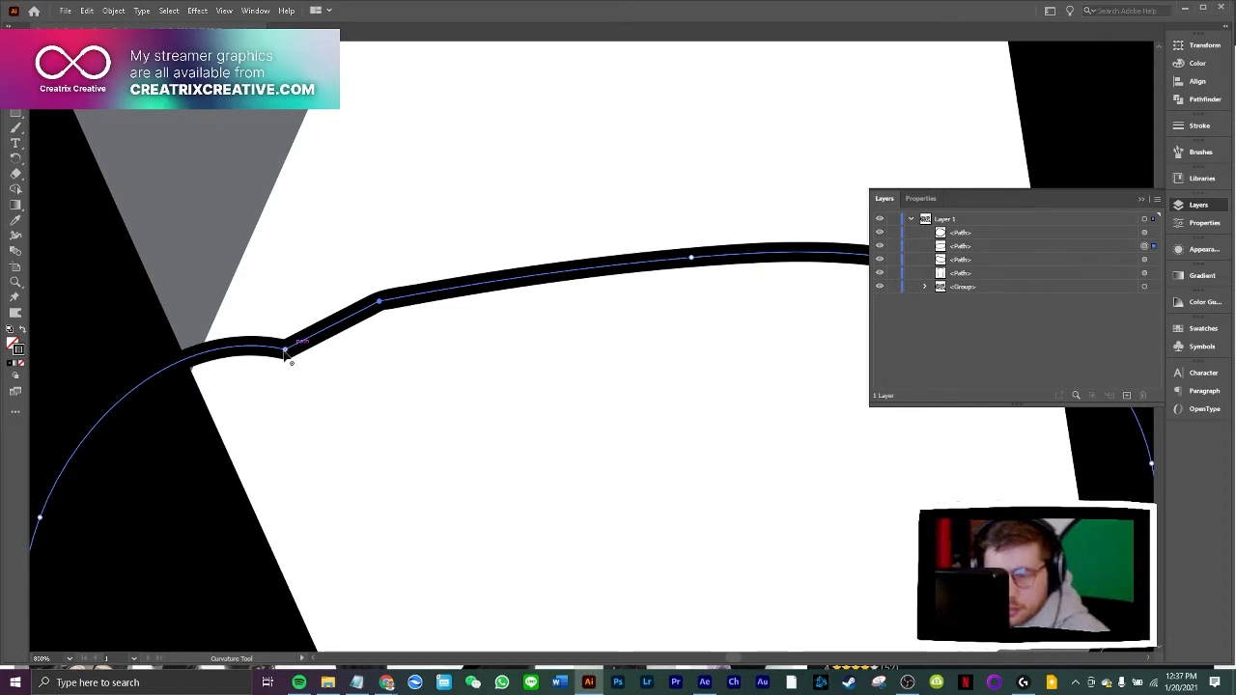
{"action": "double_click", "coordinate": [287, 352]}
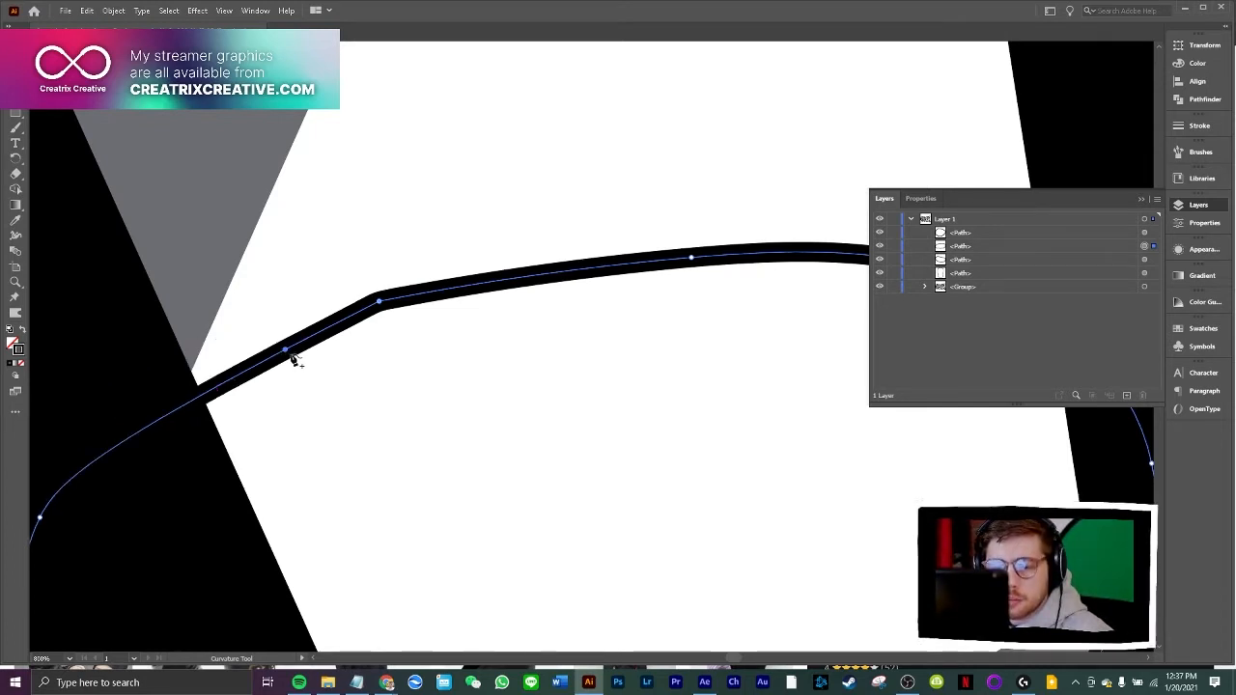
{"action": "left_click_drag", "start_coordinate": [288, 355], "coordinate": [281, 335]}
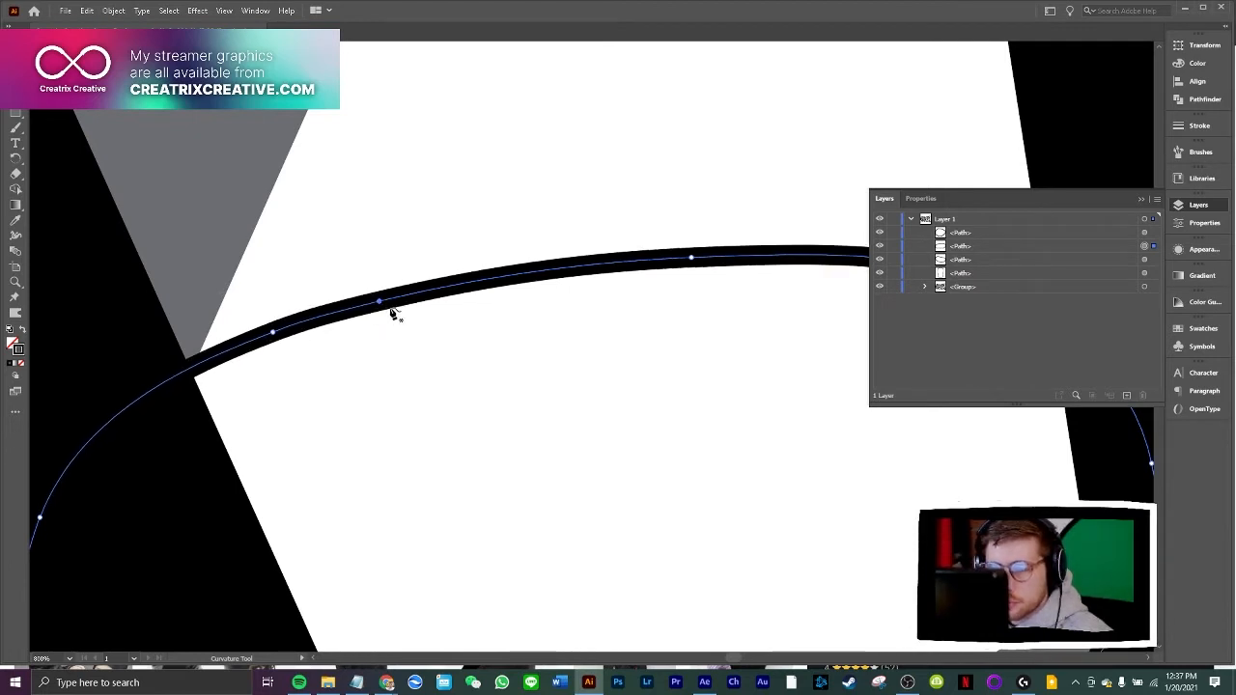
{"action": "left_click_drag", "start_coordinate": [273, 332], "coordinate": [267, 325]}
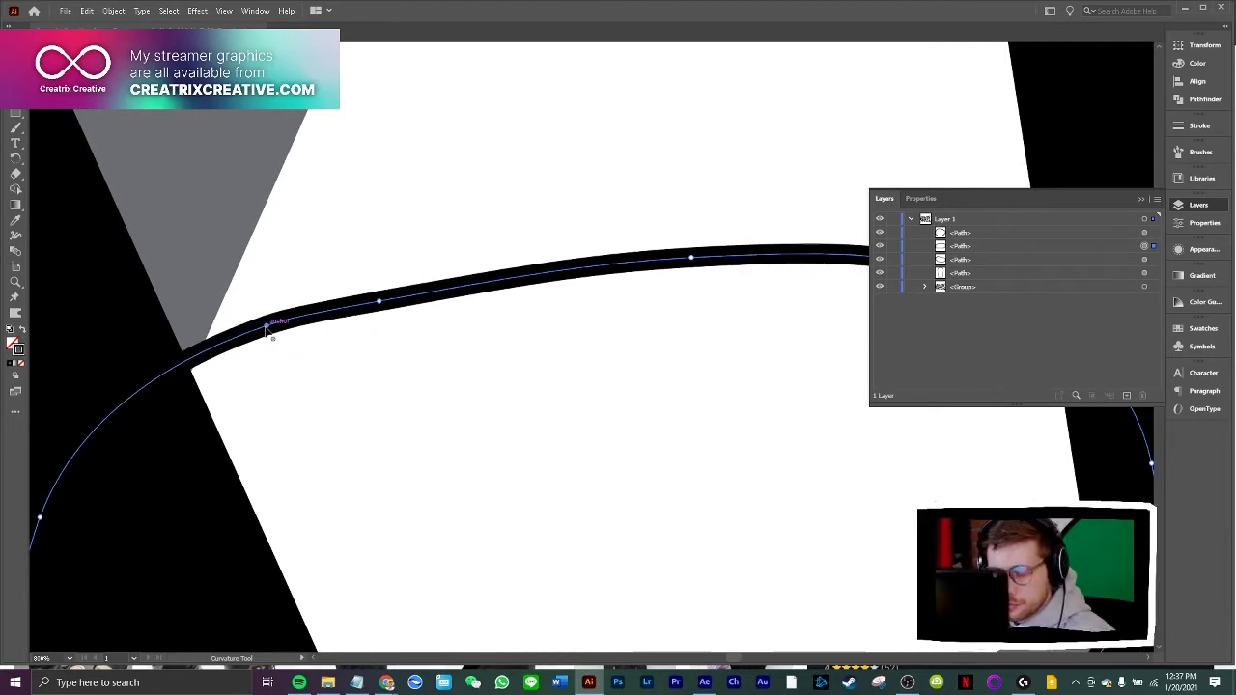
Join the open ends of the mouth hole into one closed path
{"action": "key", "text": "ctrl+minus"}
{"action": "key", "text": "ctrl+minus"}
{"action": "key", "text": "ctrl+minus"}
{"action": "key", "text": "ctrl+minus"}
{"action": "scroll", "coordinate": [307, 330], "scroll_direction": "down", "scroll_amount": 2}
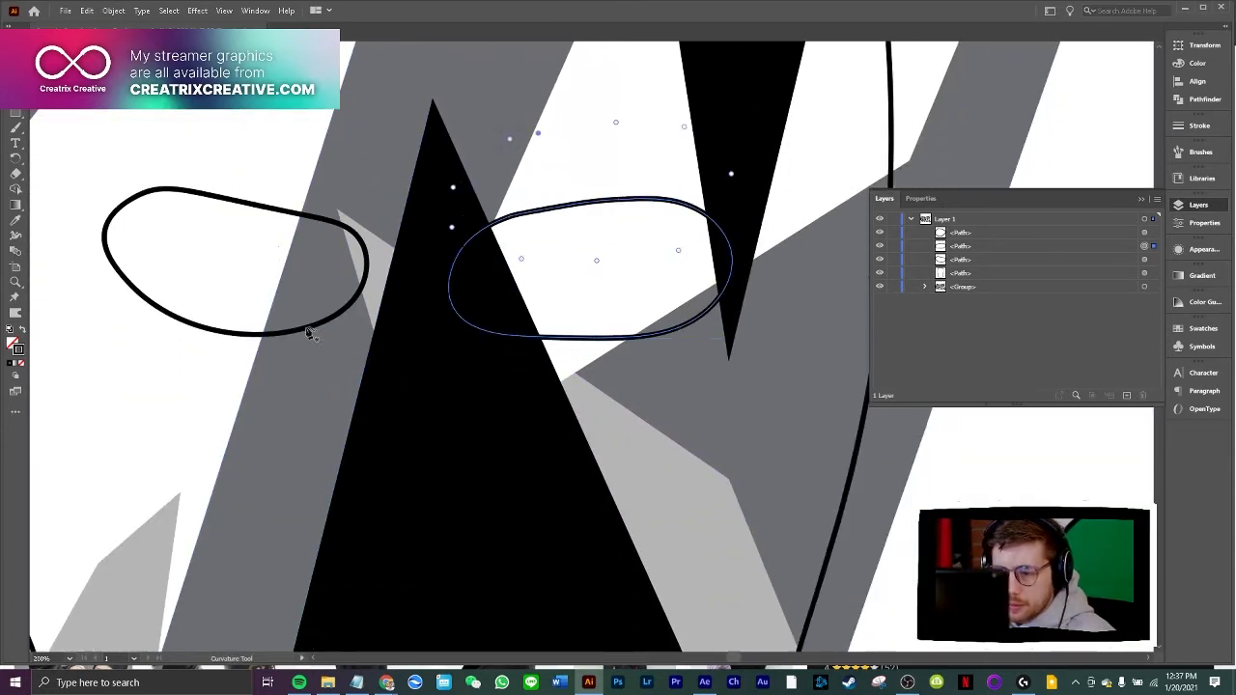
{"action": "scroll", "coordinate": [307, 330], "scroll_direction": "down", "scroll_amount": 5}
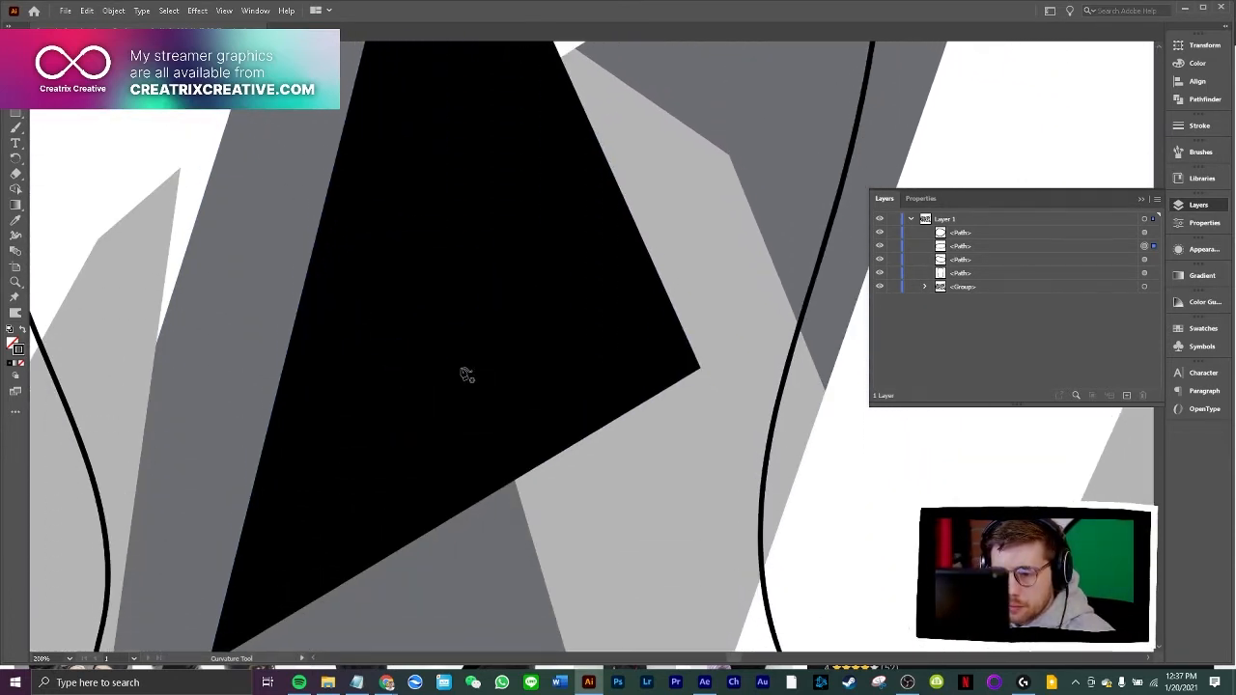
{"action": "left_click", "coordinate": [431, 393]}
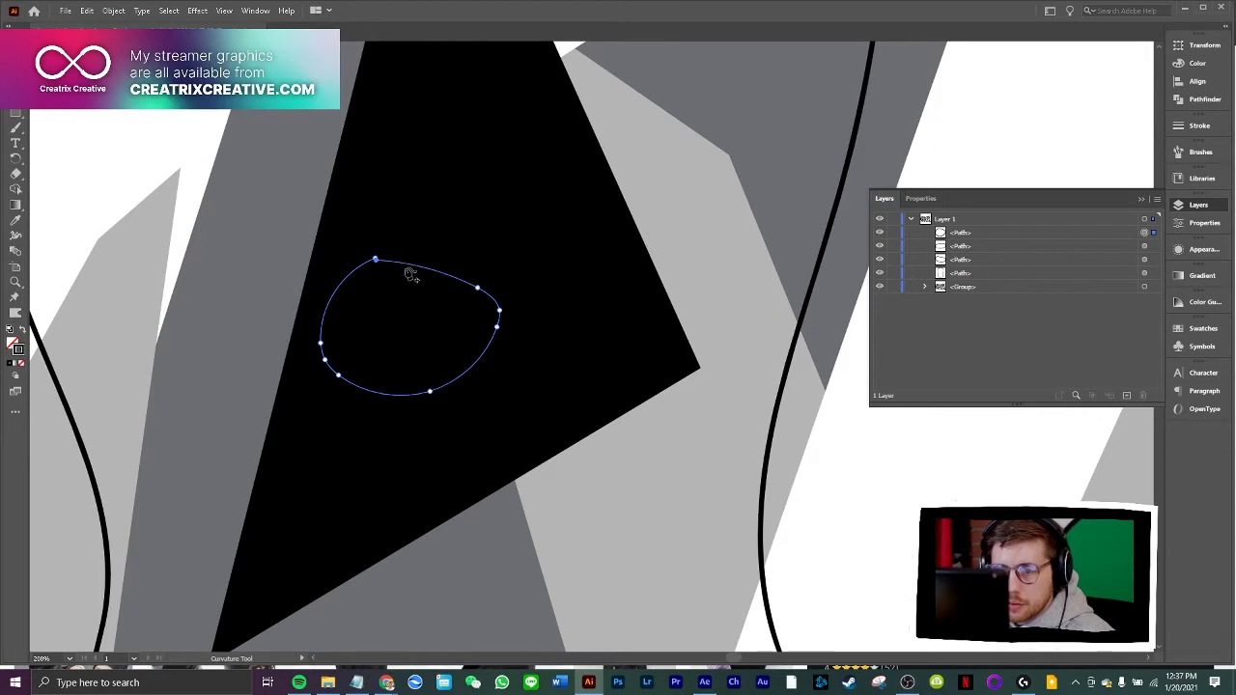
{"action": "key", "text": "ctrl+plus"}
{"action": "key", "text": "ctrl+plus"}
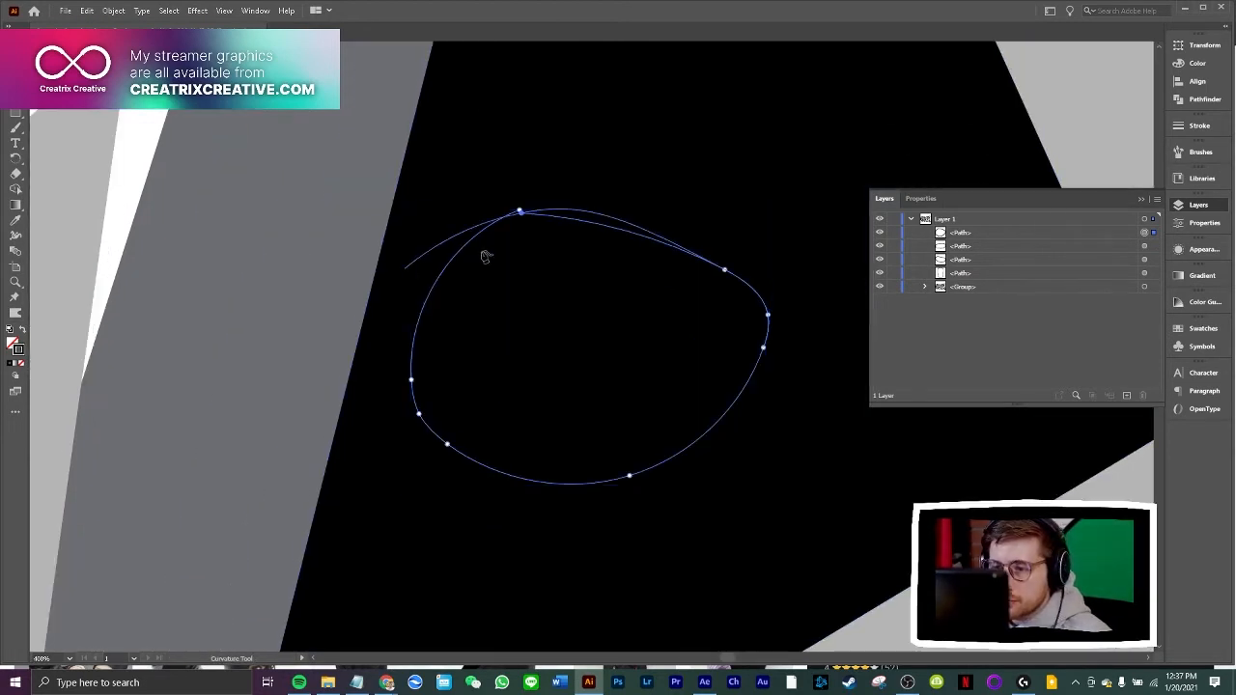
{"action": "right_click", "coordinate": [529, 211]}
{"action": "left_click", "coordinate": [565, 340]}
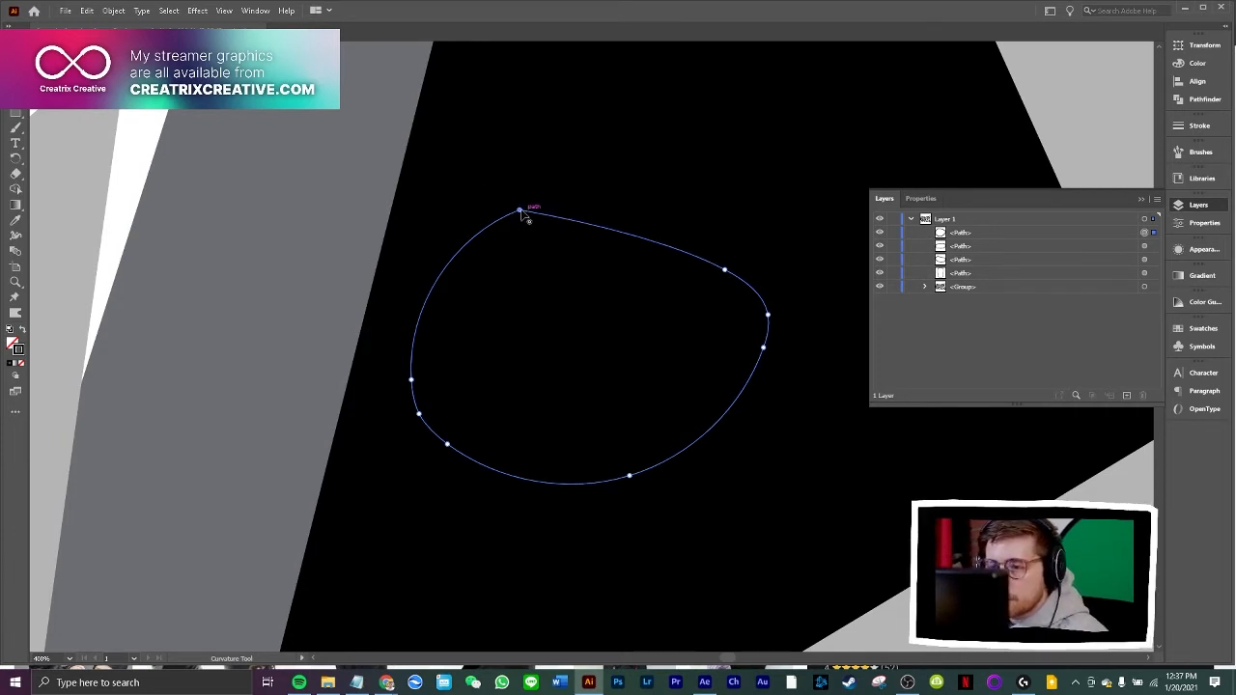
Select both eye holes and the mouth hole and give them a white FFFFFF fill with no stroke
{"action": "key", "text": "v"}
{"action": "key", "text": "ctrl+minus"}
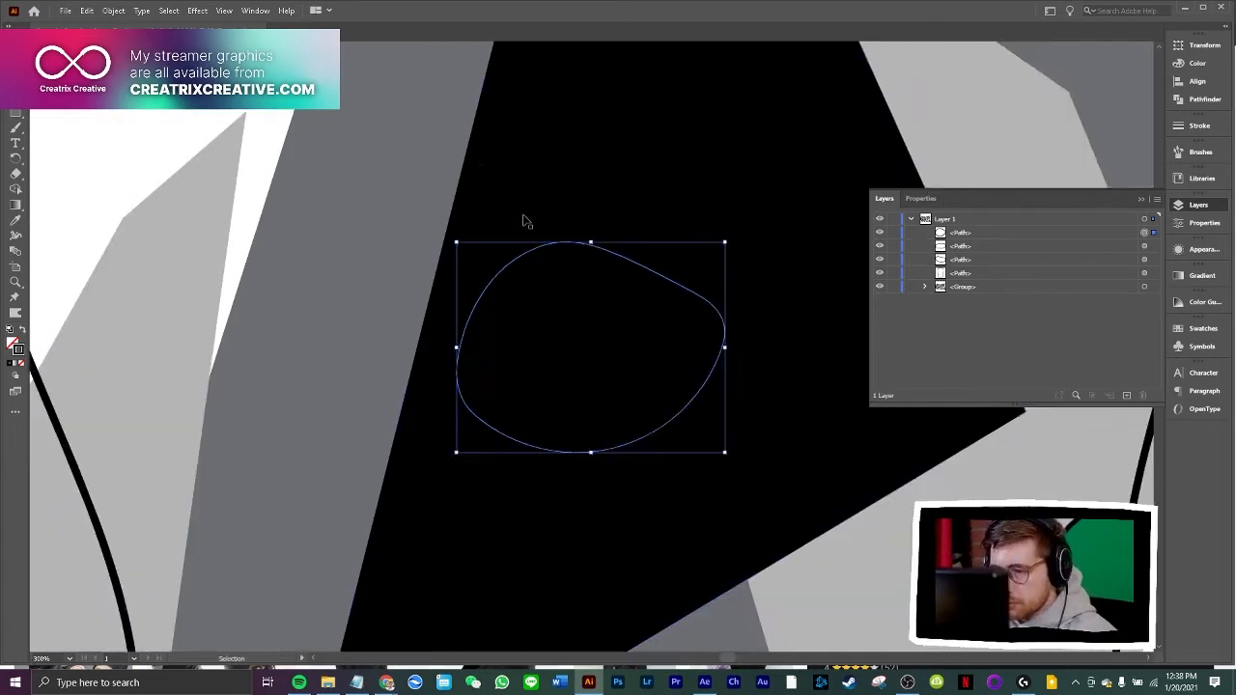
{"action": "key", "text": "ctrl+minus"}
{"action": "key", "text": "ctrl+minus"}
{"action": "key", "text": "ctrl+minus"}
{"action": "key", "text": "ctrl+minus"}
{"action": "key", "text": "ctrl+minus"}
{"action": "key", "text": "ctrl+minus"}
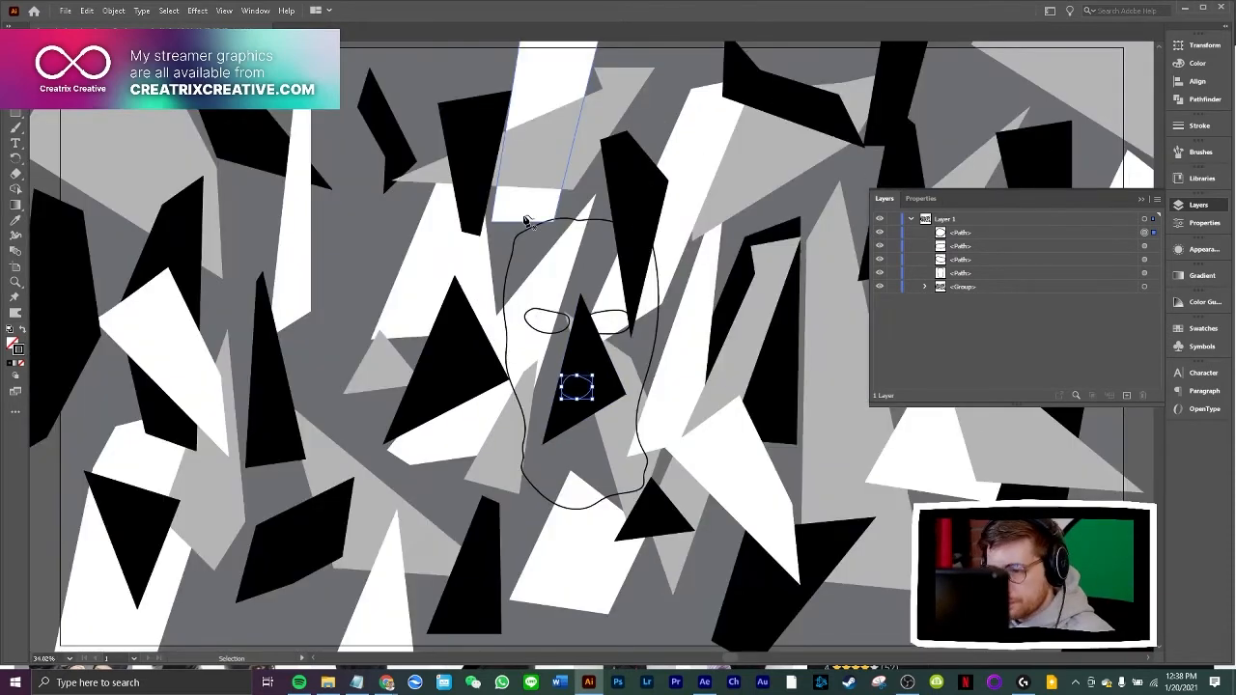
{"action": "key", "text": "shift+grave"}
{"action": "key", "text": "ctrl+plus"}
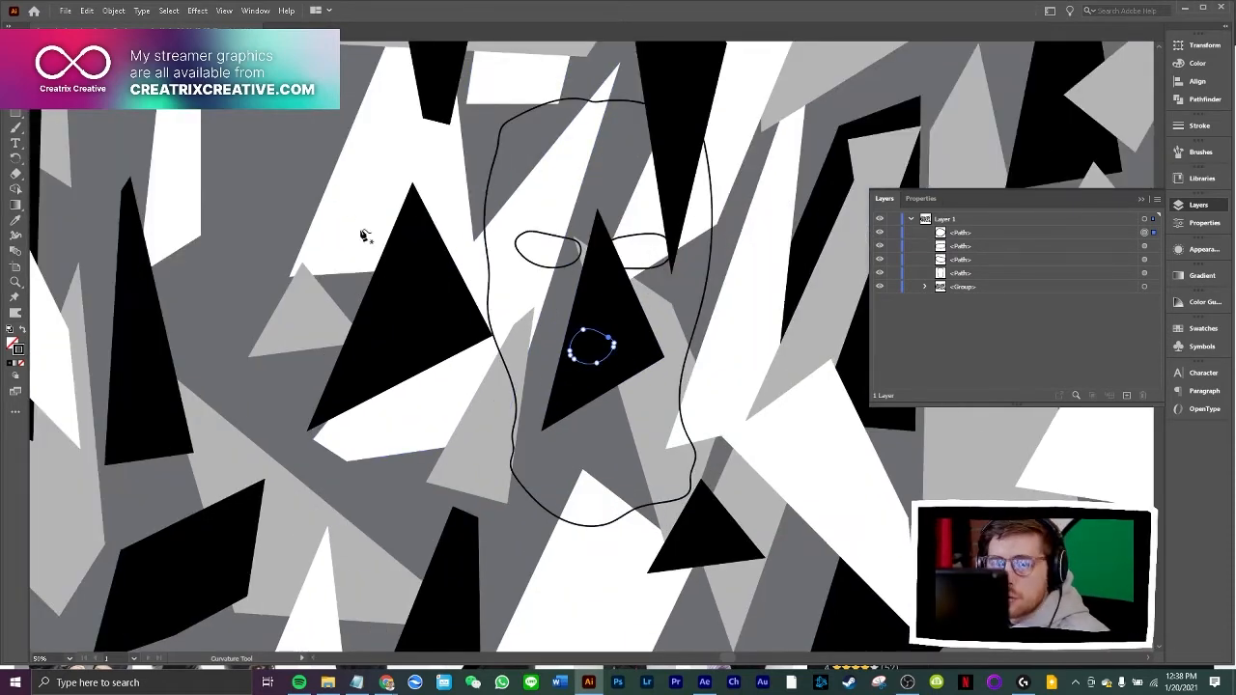
{"action": "key", "text": "v"}
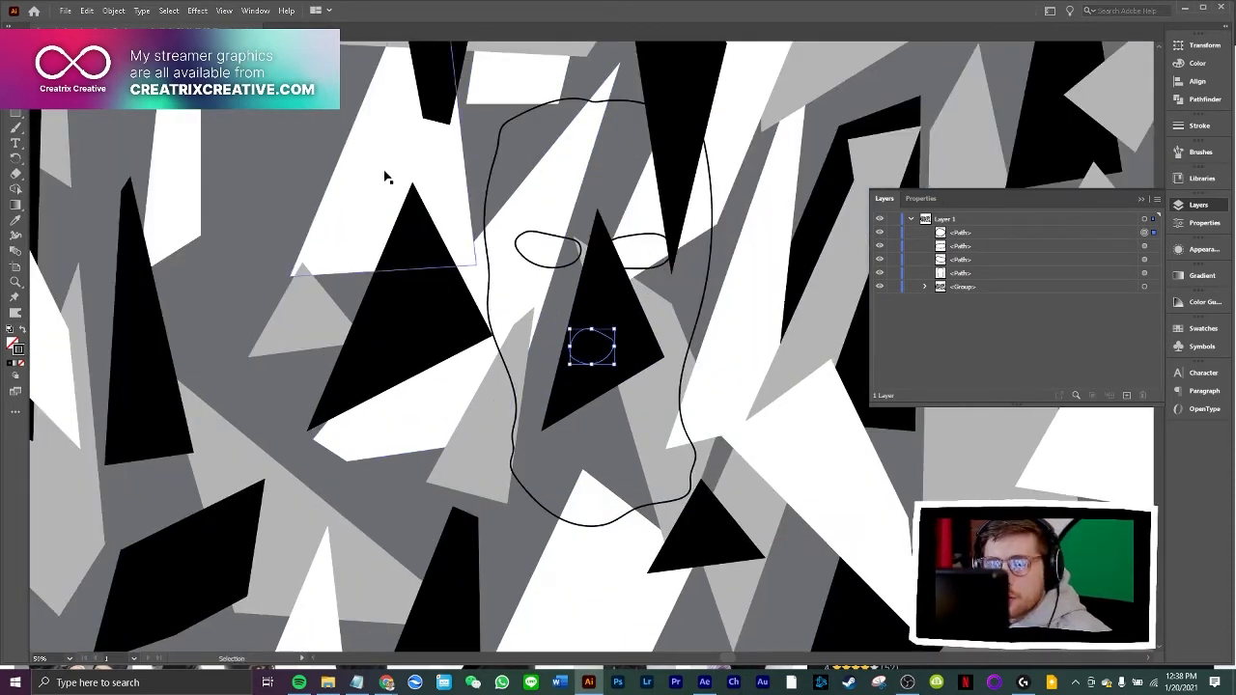
{"action": "left_click", "coordinate": [551, 239], "text": "shift"}
{"action": "left_click", "coordinate": [649, 245], "text": "shift"}
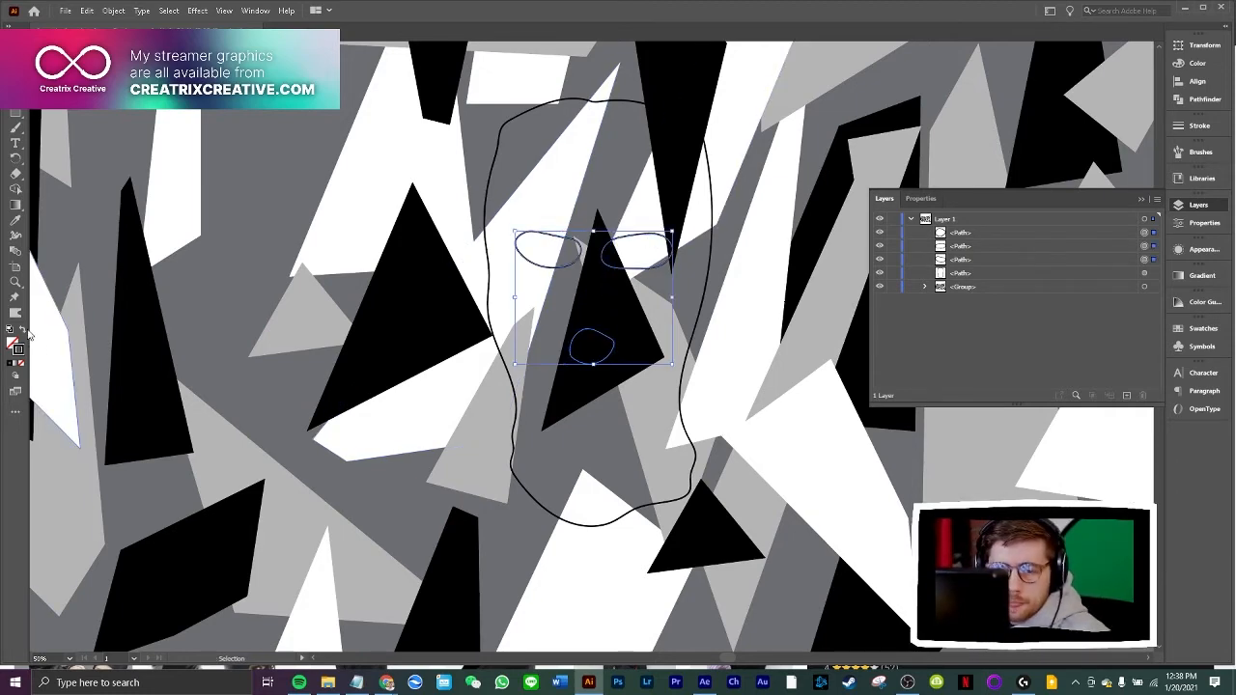
{"action": "left_click", "coordinate": [17, 344]}
{"action": "double_click", "coordinate": [17, 344]}
{"action": "left_click", "coordinate": [748, 211]}
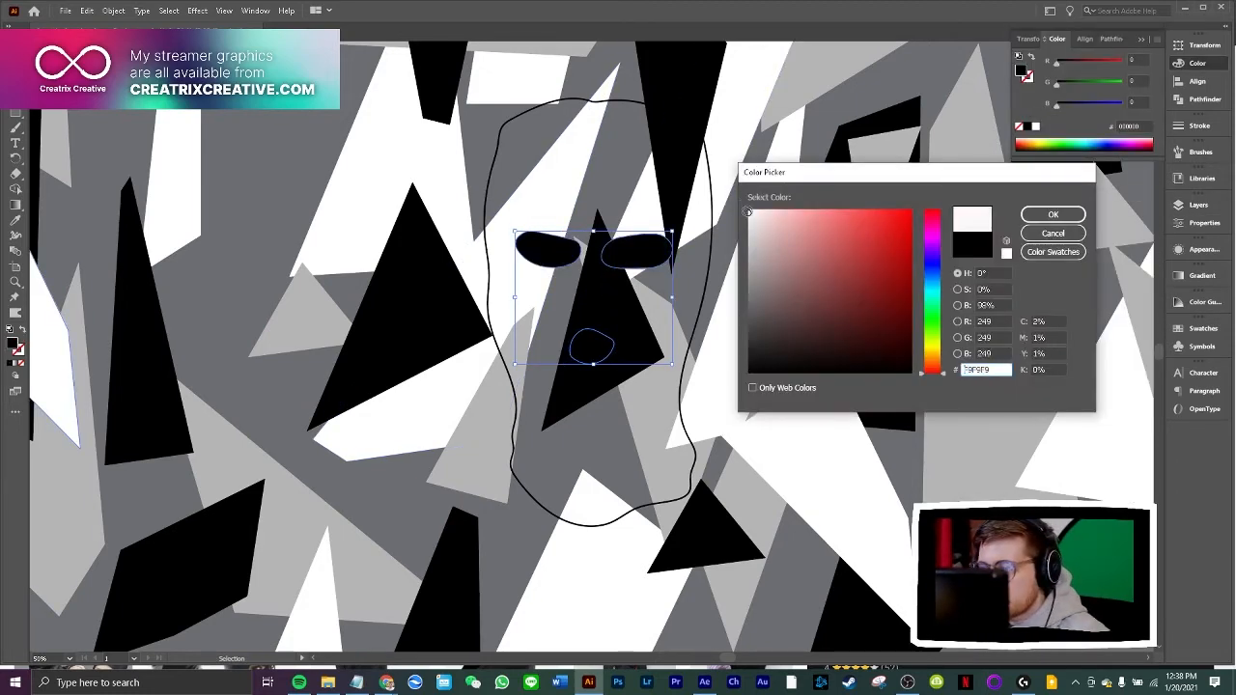
{"action": "left_click", "coordinate": [1053, 214]}
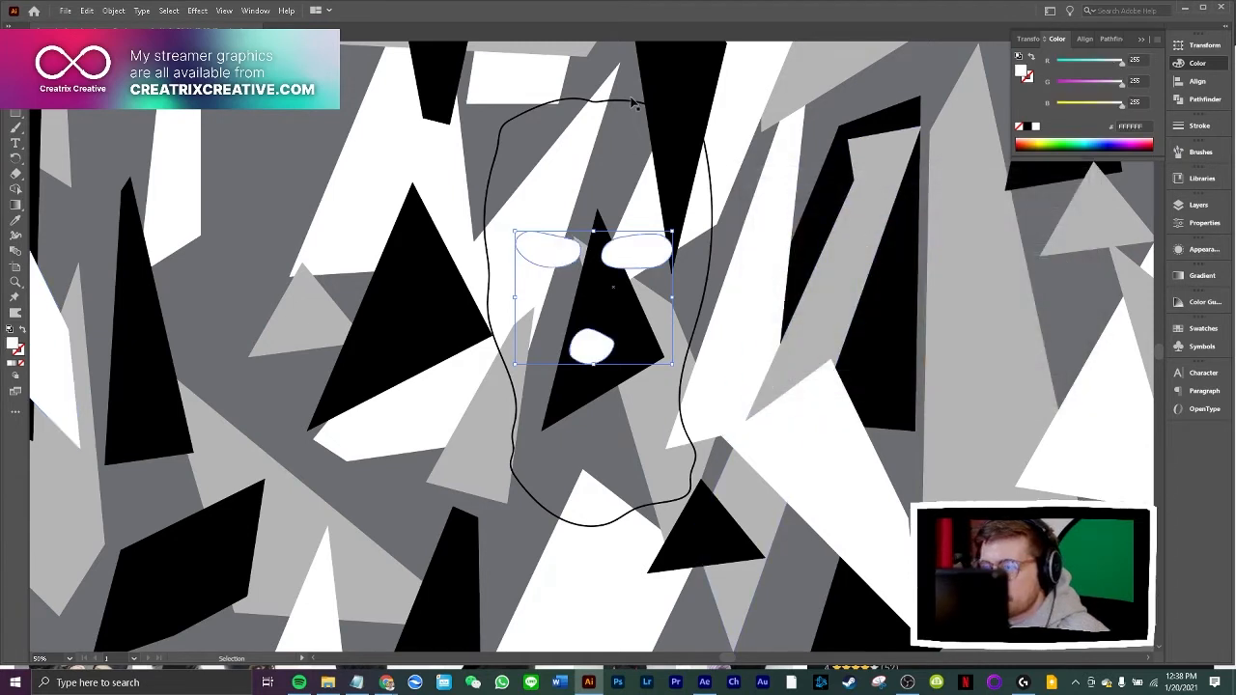
Swap the balaclava outline's fill and stroke so the head shape has a black fill and no stroke, and deselect it
{"action": "left_click", "coordinate": [624, 110]}
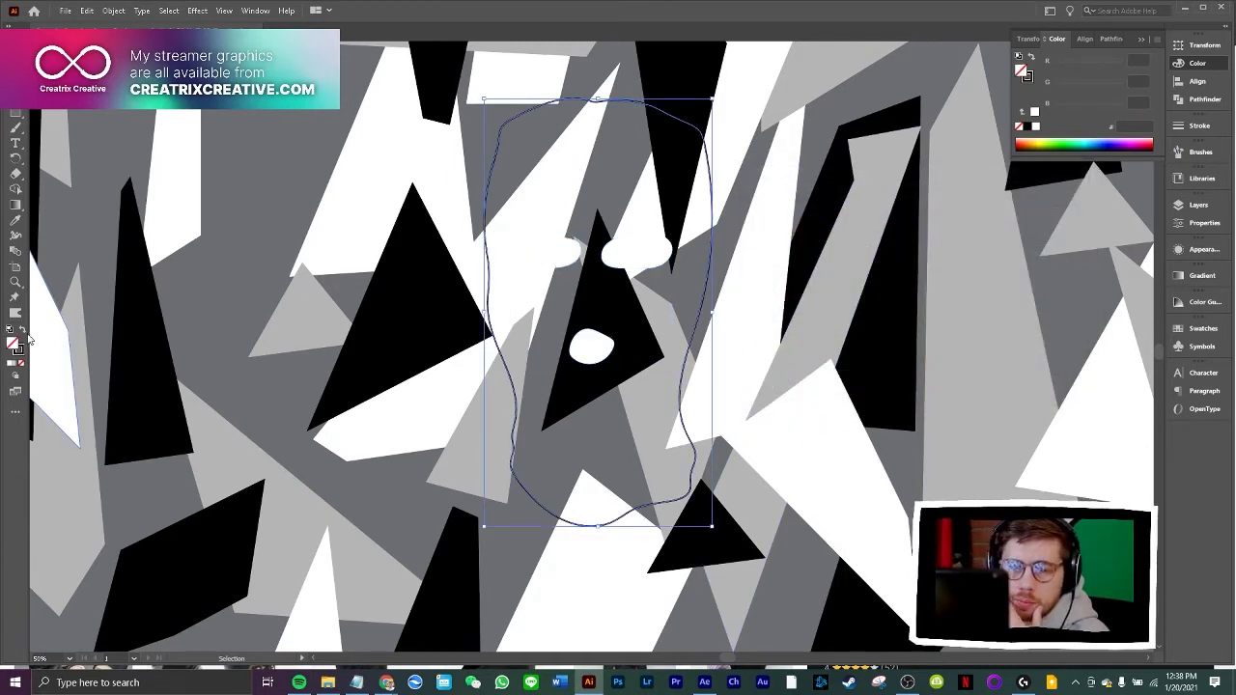
{"action": "left_click", "coordinate": [23, 331]}
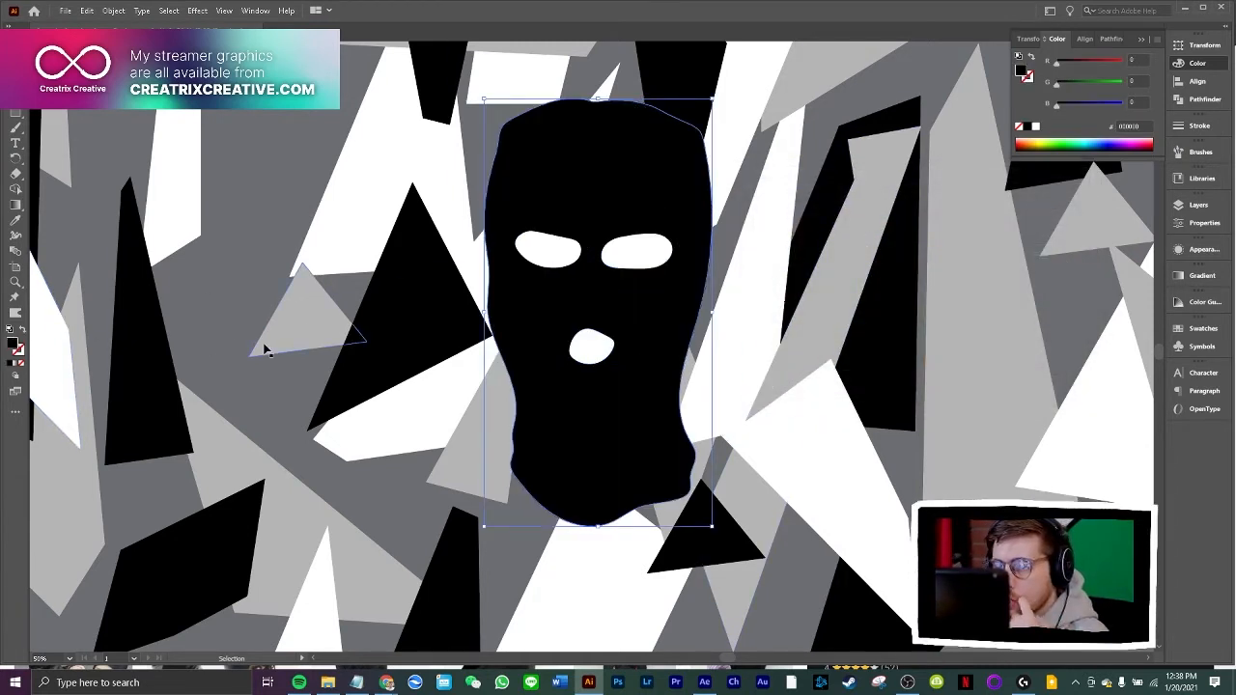
{"action": "key", "text": "ctrl+minus"}
{"action": "key", "text": "ctrl+minus"}
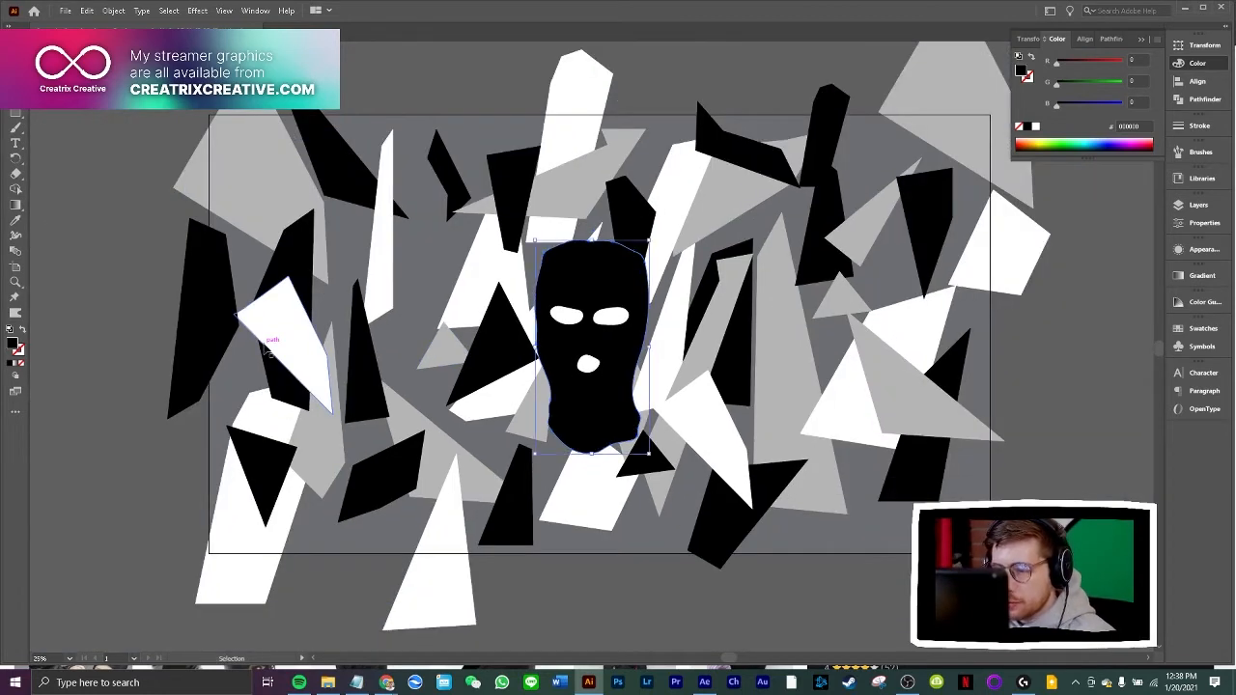
{"action": "left_click", "coordinate": [1098, 359]}
Group the head shape with its eye and mouth shapes and move the group slightly to the right
{"action": "key", "text": "a"}
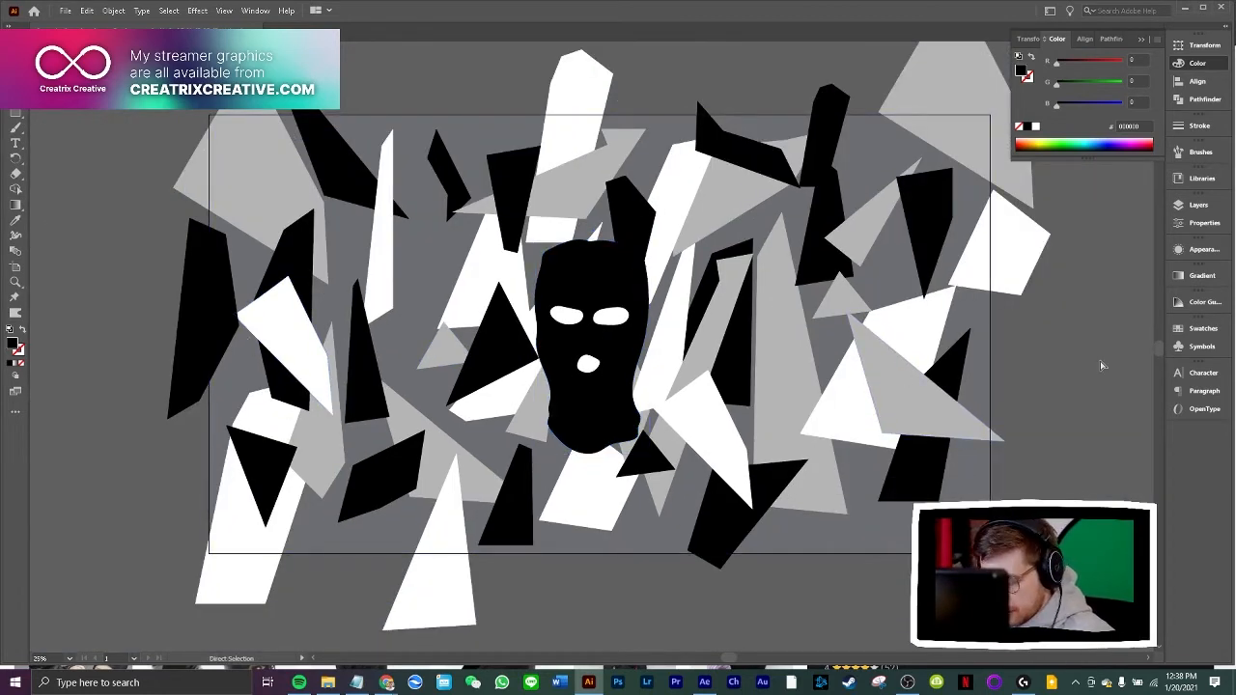
{"action": "key", "text": "ctrl+plus"}
{"action": "key", "text": "ctrl+plus"}
{"action": "key", "text": "ctrl+plus"}
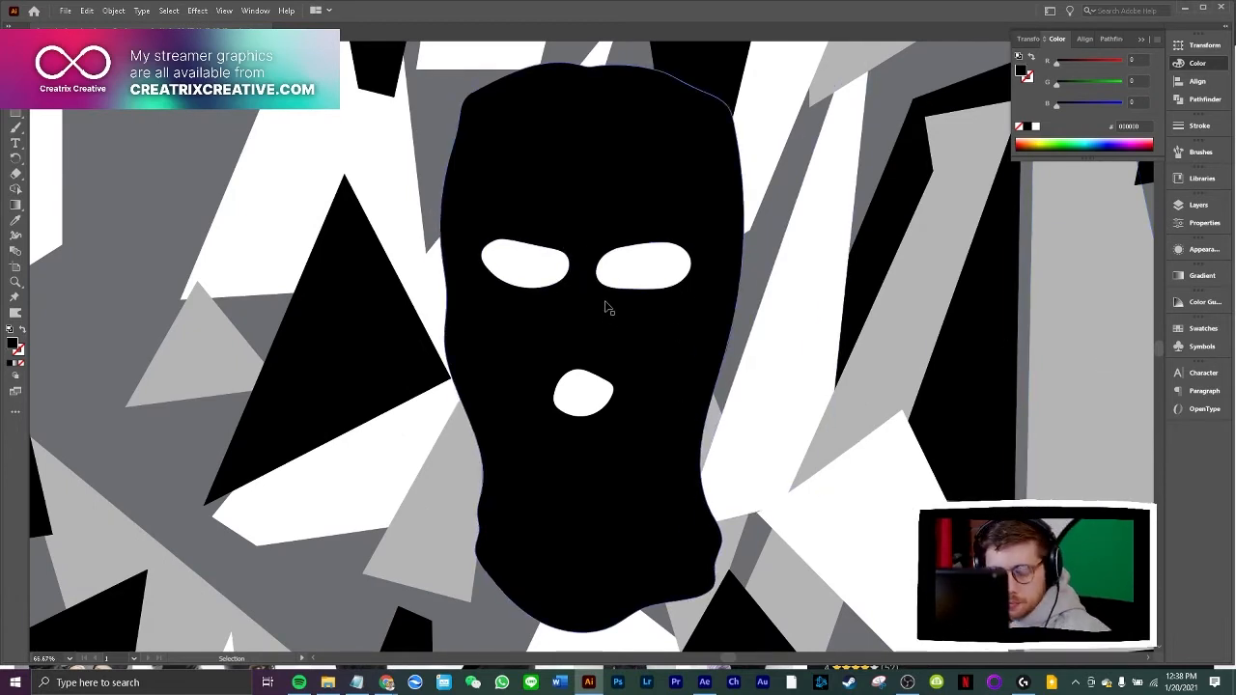
{"action": "left_click", "coordinate": [554, 274]}
{"action": "left_click", "coordinate": [620, 274], "text": "shift"}
{"action": "left_click", "coordinate": [594, 386], "text": "shift"}
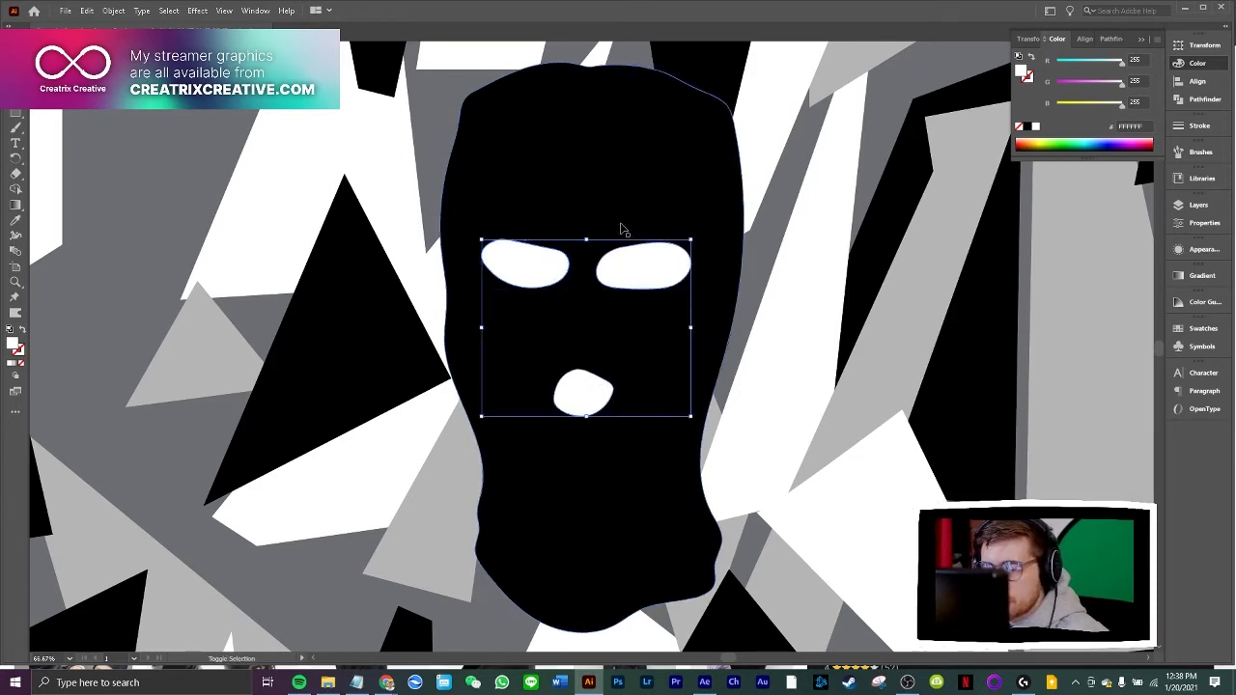
{"action": "left_click", "coordinate": [623, 211], "text": "shift"}
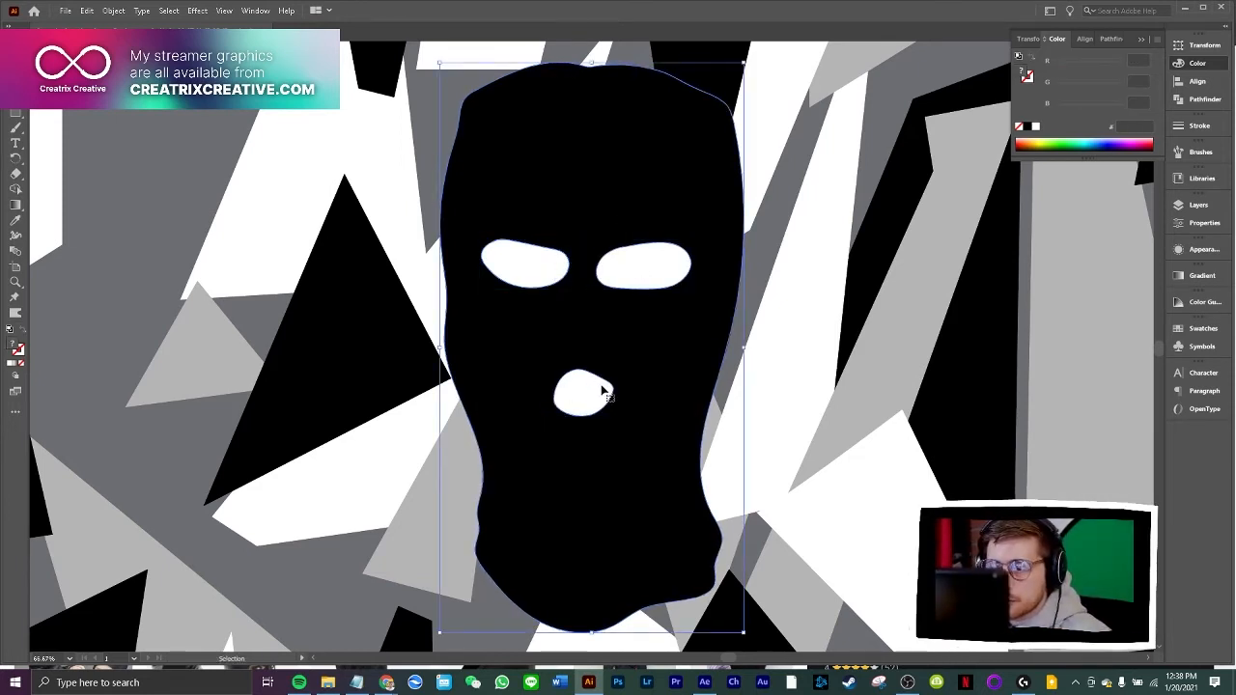
{"action": "left_click_drag", "start_coordinate": [648, 358], "coordinate": [670, 338]}
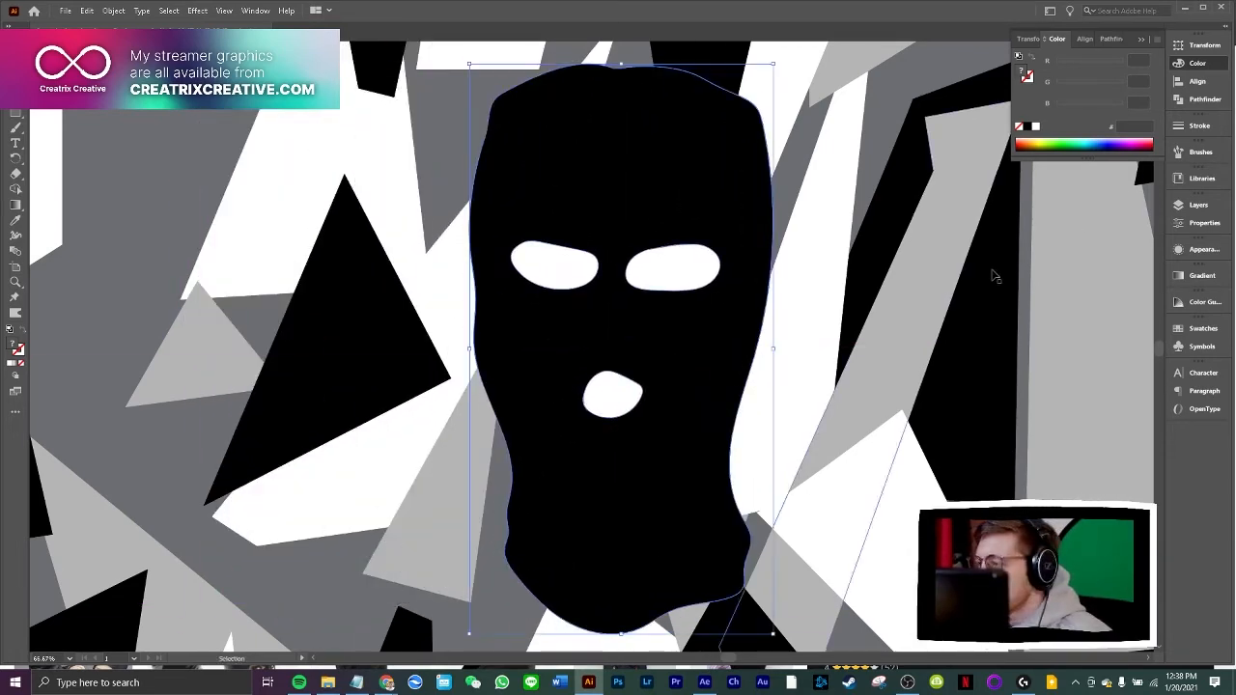
Try to cut the eye and mouth shapes out of the grouped balaclava with Minus Front, and undo the cut
{"action": "left_click", "coordinate": [1180, 101]}
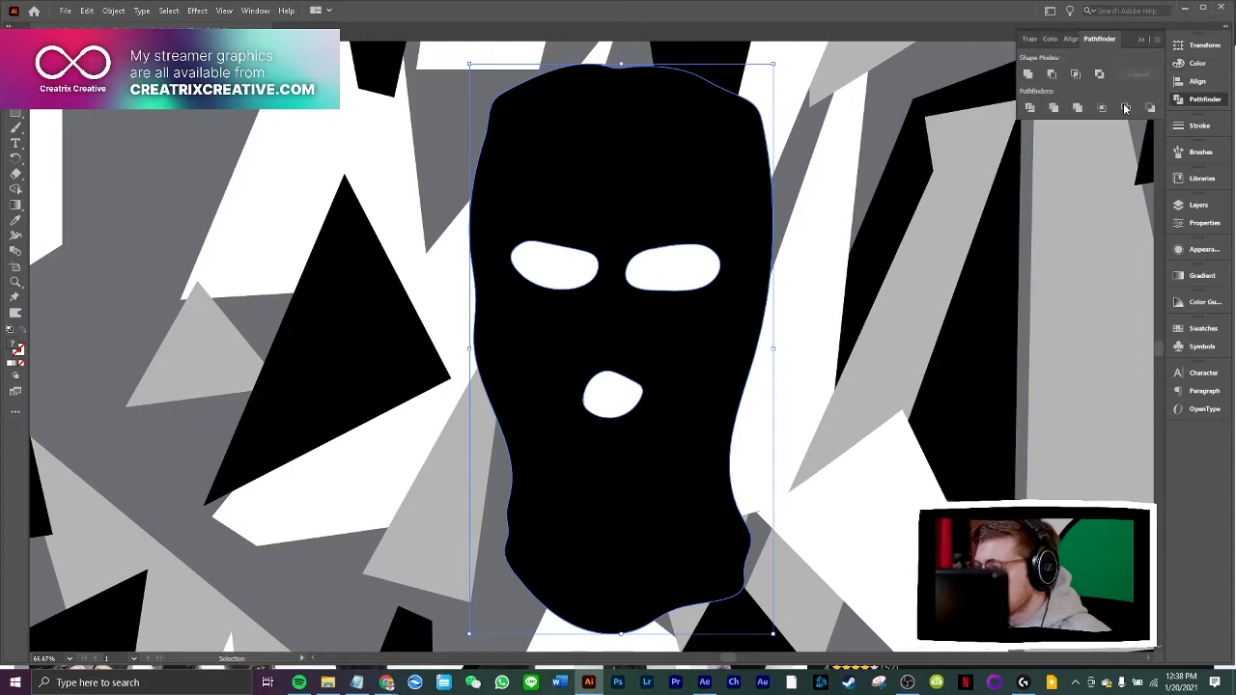
{"action": "left_click", "coordinate": [1052, 77]}
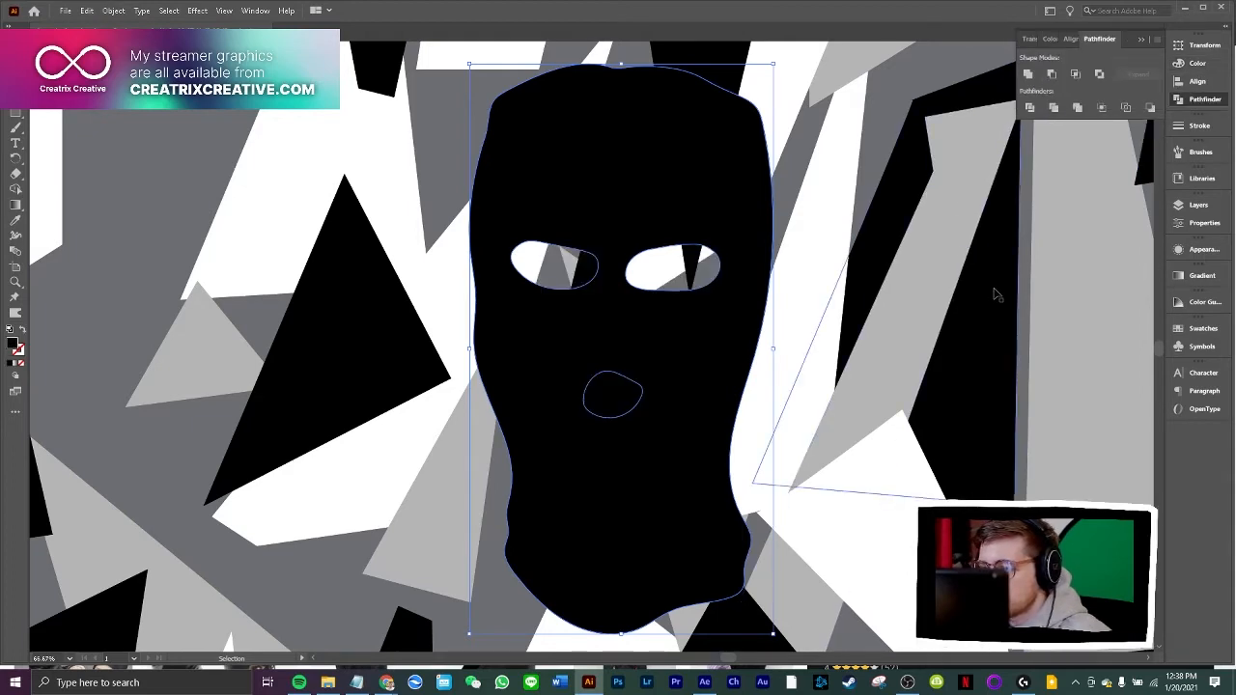
{"action": "left_click", "coordinate": [983, 433]}
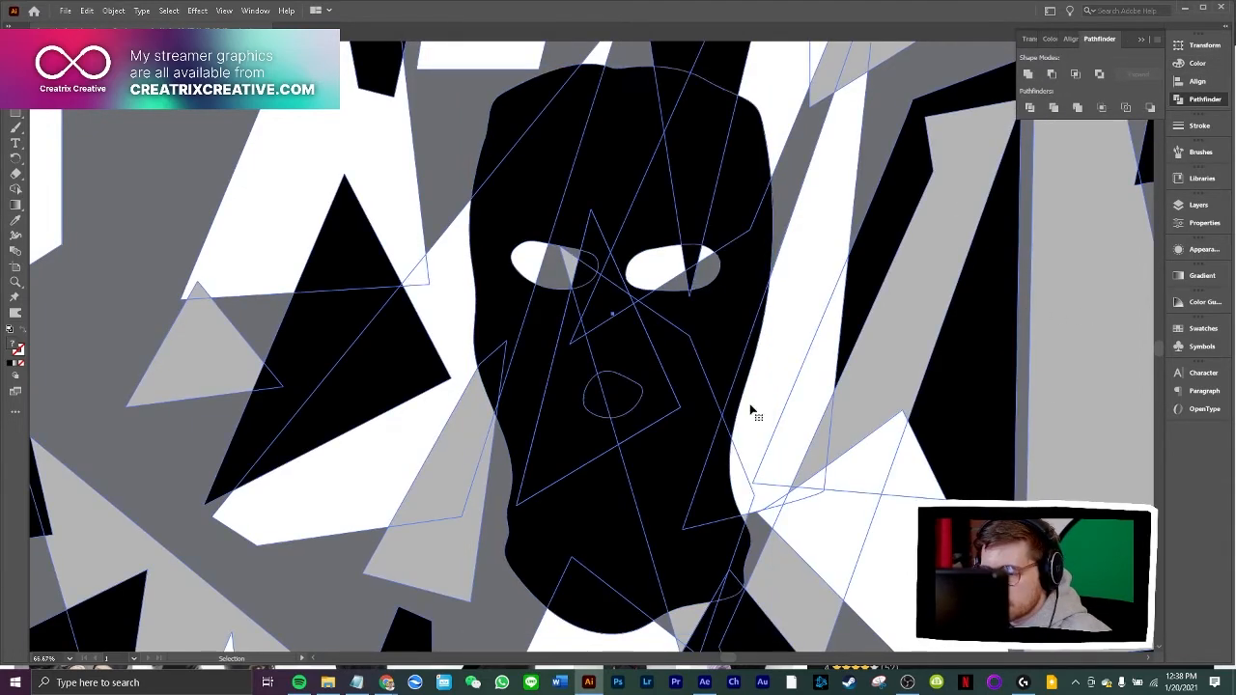
{"action": "left_click_drag", "start_coordinate": [1074, 387], "coordinate": [1078, 388]}
{"action": "key", "text": "ctrl+z"}
{"action": "key", "text": "ctrl+z"}
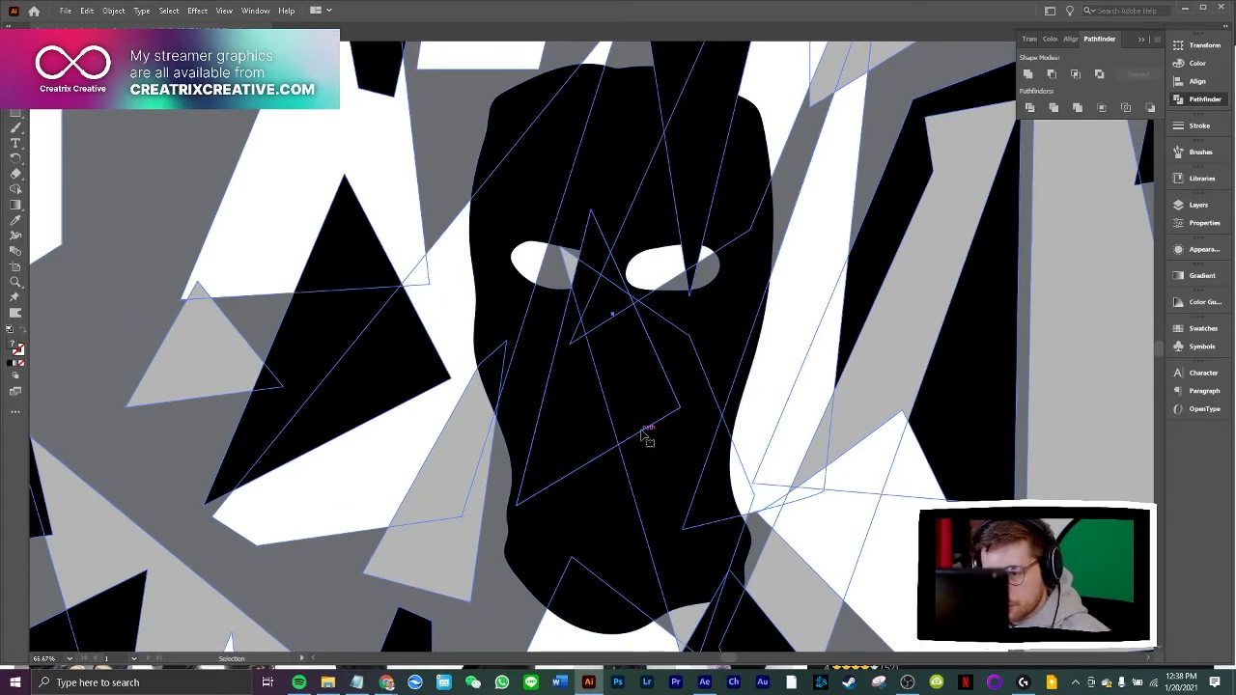
{"action": "left_click", "coordinate": [1076, 421]}
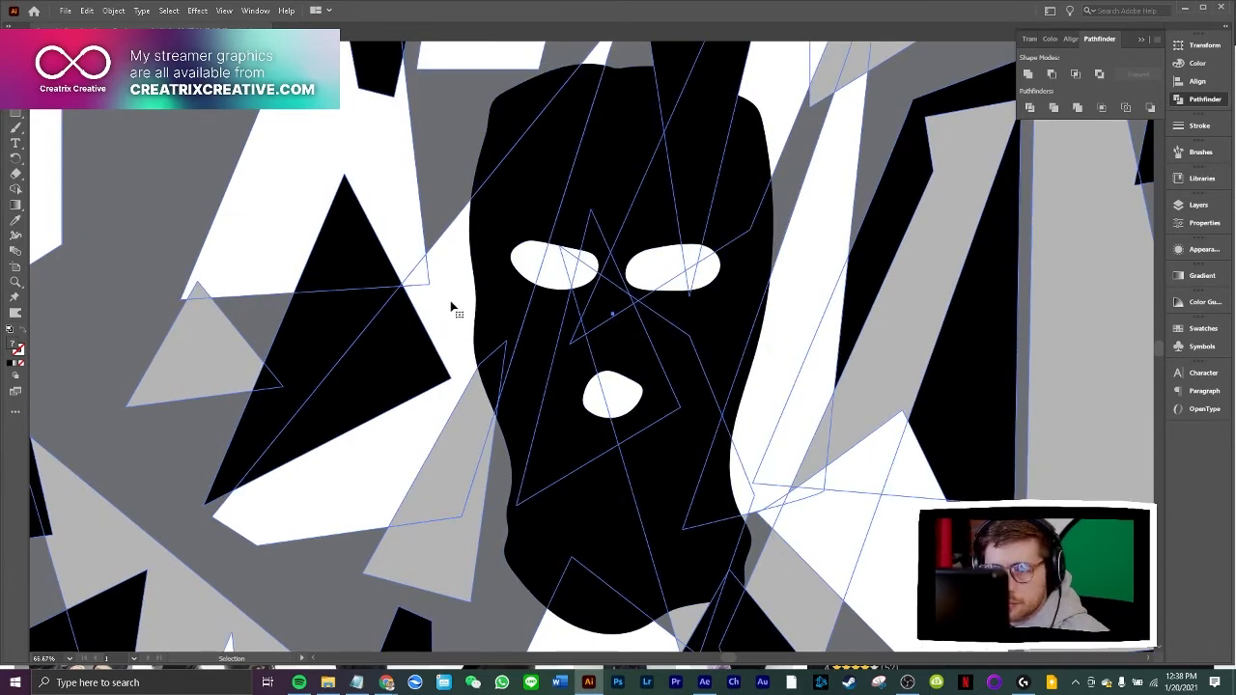
Move the balaclava group off the artboard onto the empty canvas left of the camouflage
{"action": "left_click", "coordinate": [498, 326]}
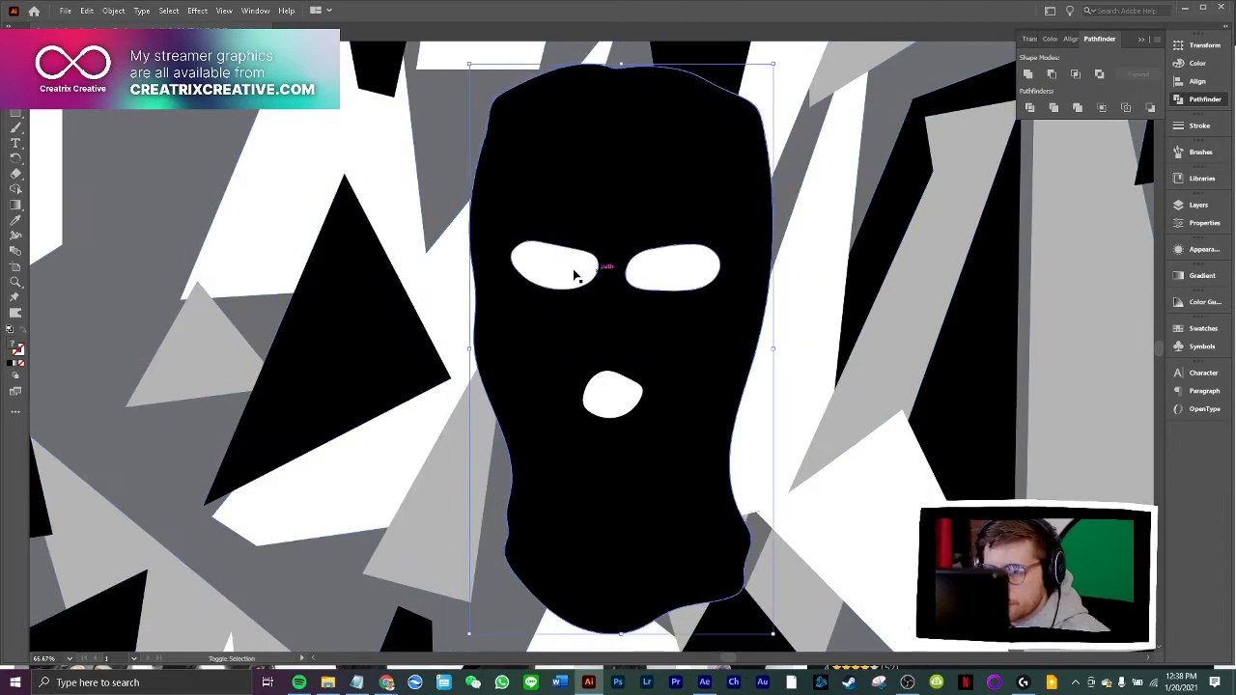
{"action": "scroll", "coordinate": [623, 386], "scroll_direction": "down", "scroll_amount": 4}
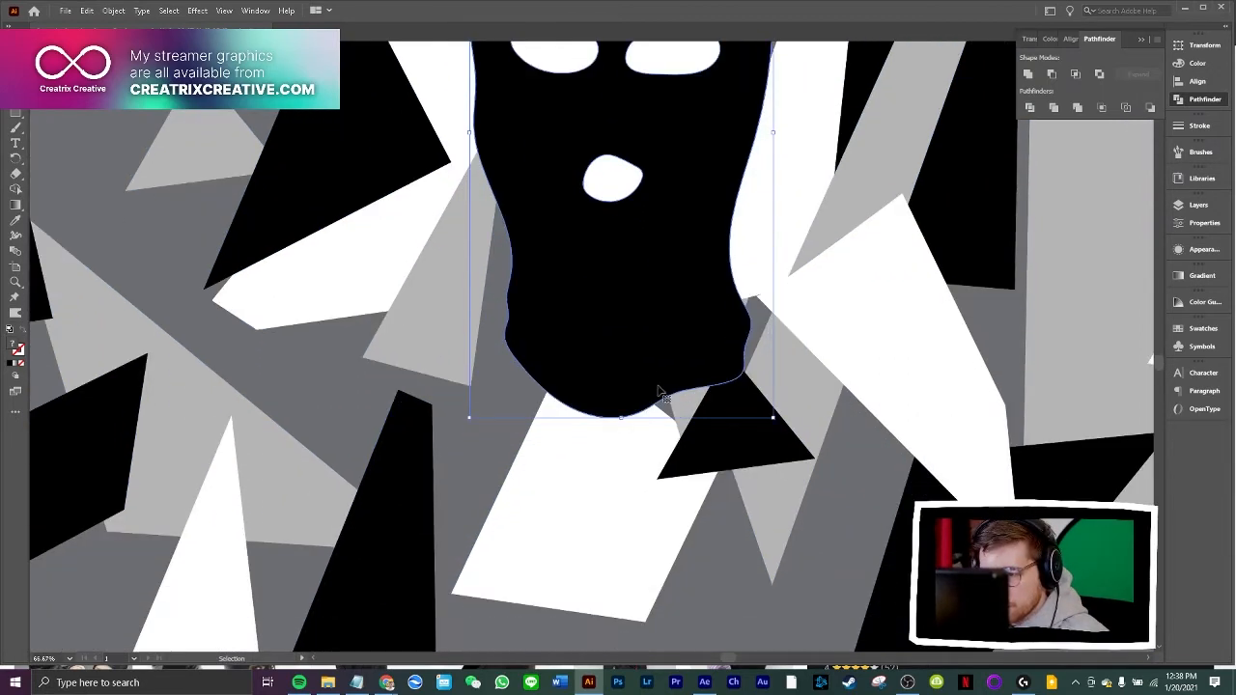
{"action": "key", "text": "ctrl+0"}
{"action": "key", "text": "v"}
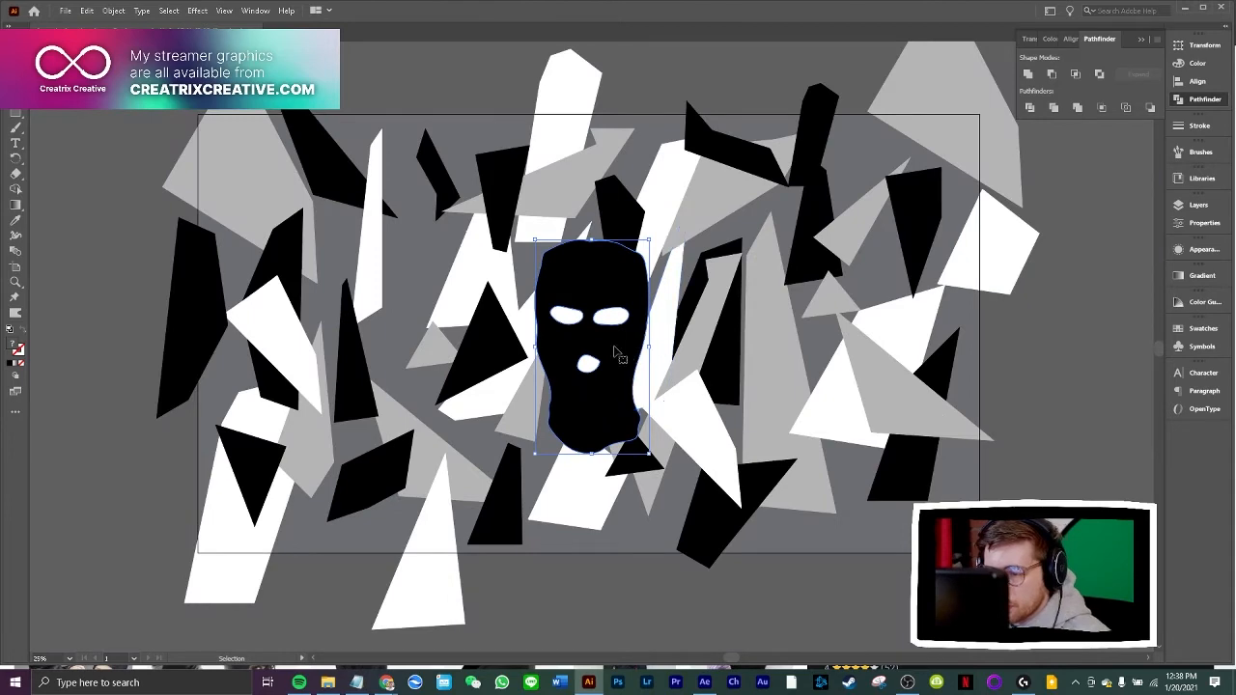
{"action": "left_click_drag", "start_coordinate": [615, 351], "coordinate": [93, 473]}
Isolate the balaclava group and cut both eye shapes out of the head with Minus Front
{"action": "key", "text": "ctrl+equal"}
{"action": "key", "text": "ctrl+equal"}
{"action": "key", "text": "ctrl+equal"}
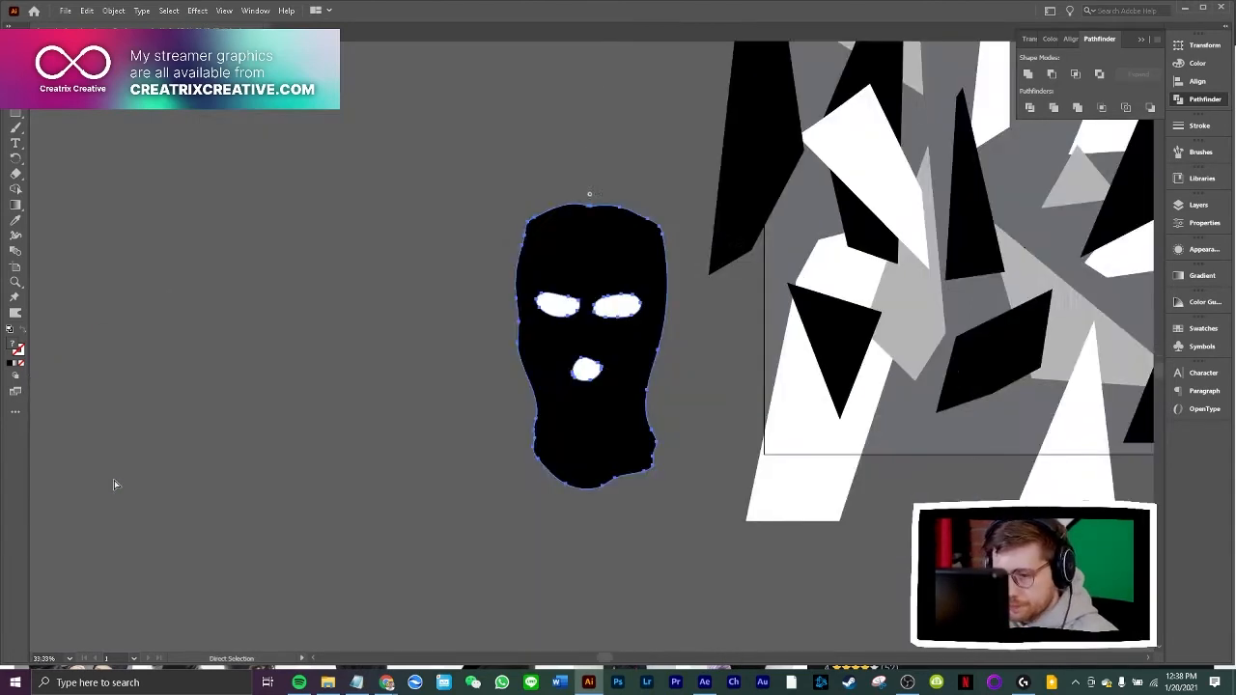
{"action": "key", "text": "v"}
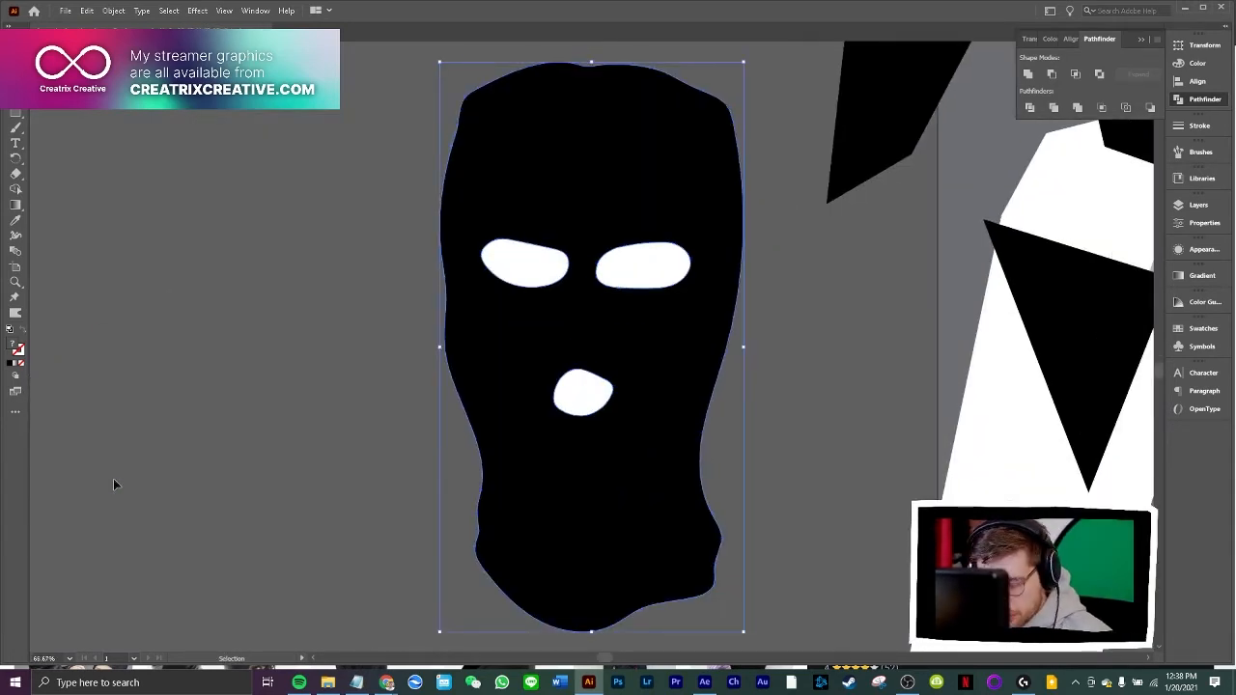
{"action": "key", "text": "a"}
{"action": "key", "text": "ctrl+minus"}
{"action": "key", "text": "ctrl+minus"}
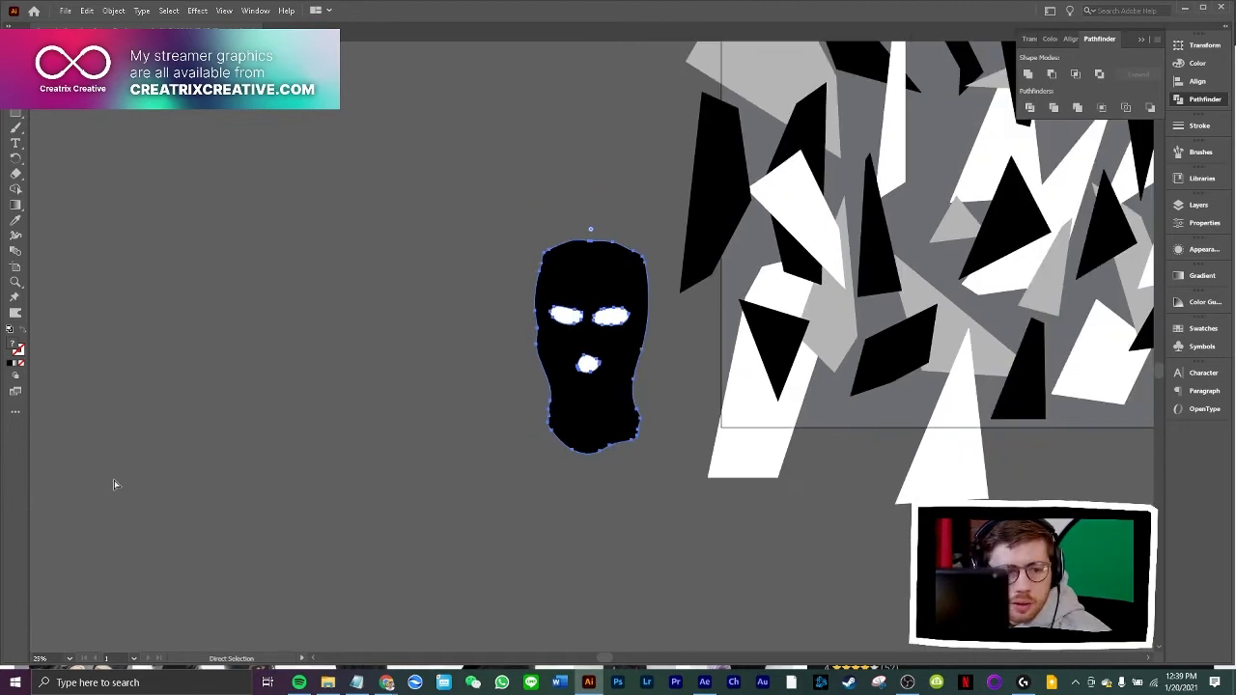
{"action": "key", "text": "ctrl+minus"}
{"action": "key", "text": "ctrl+equal"}
{"action": "key", "text": "ctrl+equal"}
{"action": "key", "text": "ctrl+equal"}
{"action": "key", "text": "ctrl+equal"}
{"action": "key", "text": "v"}
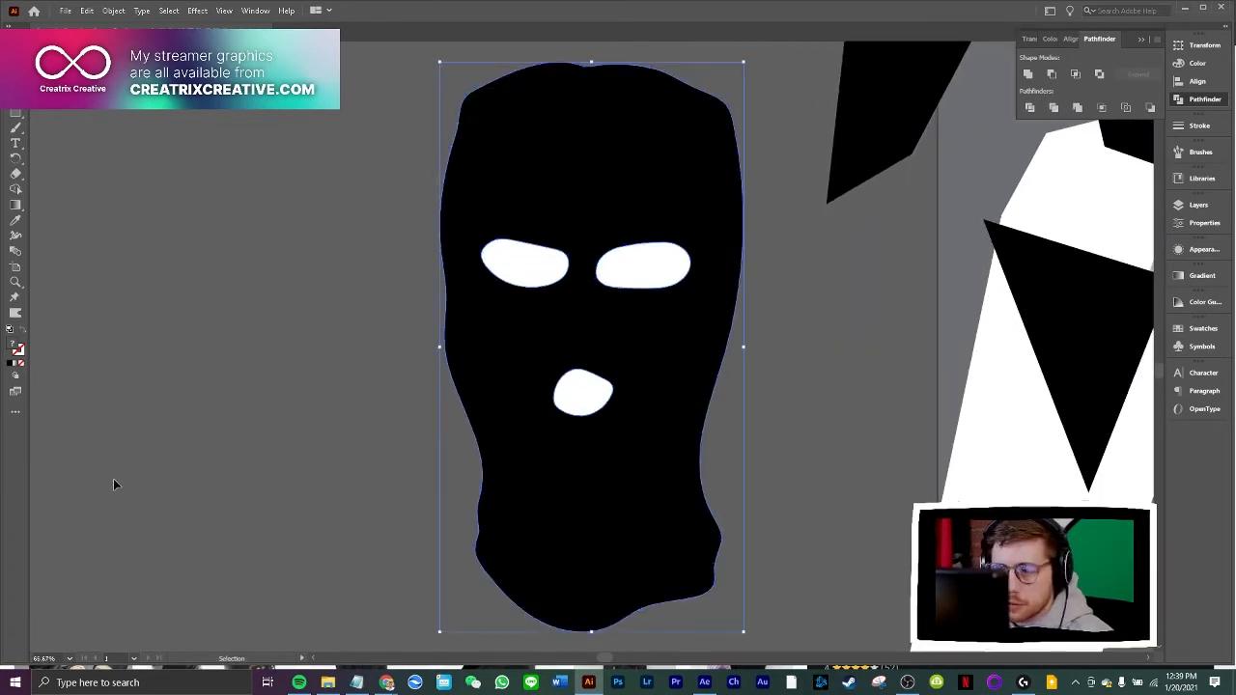
{"action": "double_click", "coordinate": [519, 267]}
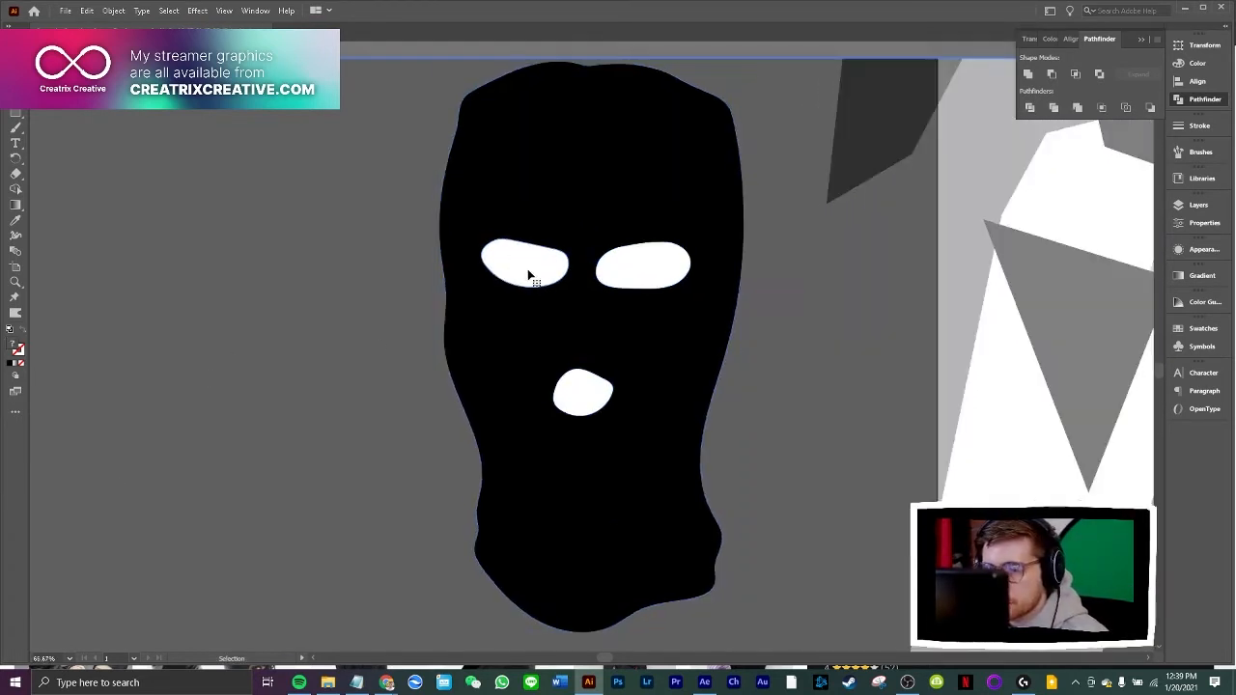
{"action": "left_click", "coordinate": [527, 270]}
{"action": "left_click", "coordinate": [643, 275], "text": "shift"}
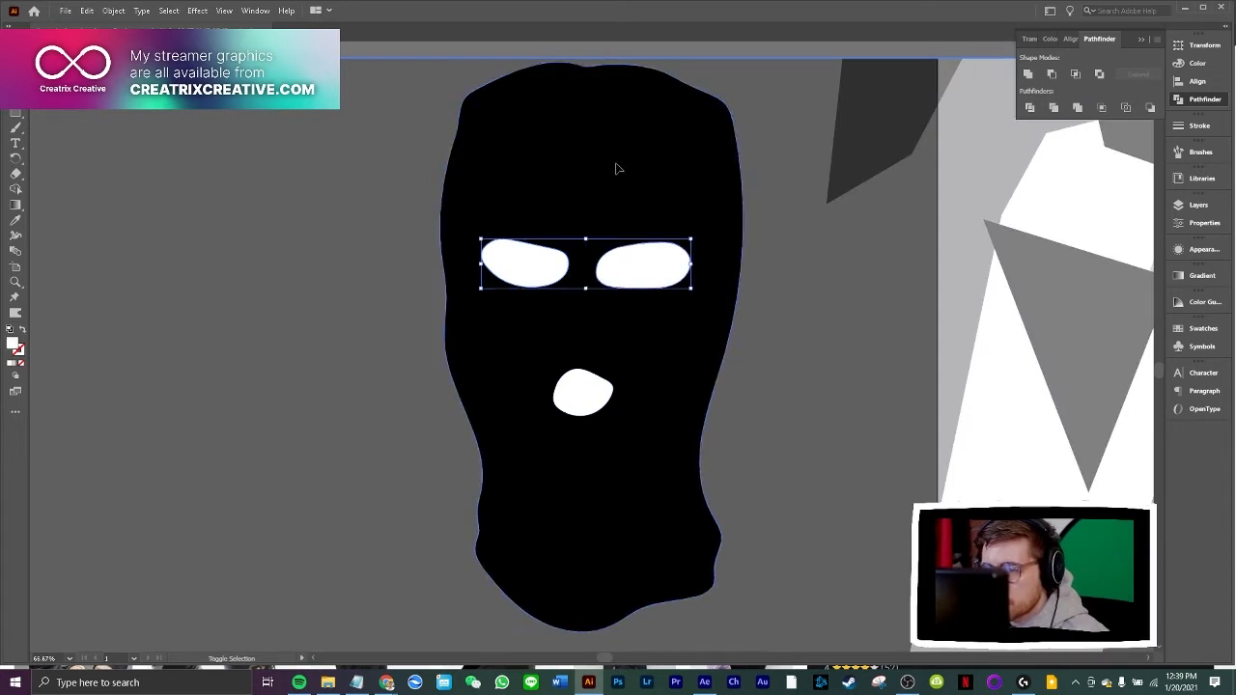
{"action": "left_click", "coordinate": [725, 204], "text": "shift"}
{"action": "left_click", "coordinate": [1051, 75]}
{"action": "left_click", "coordinate": [844, 234]}
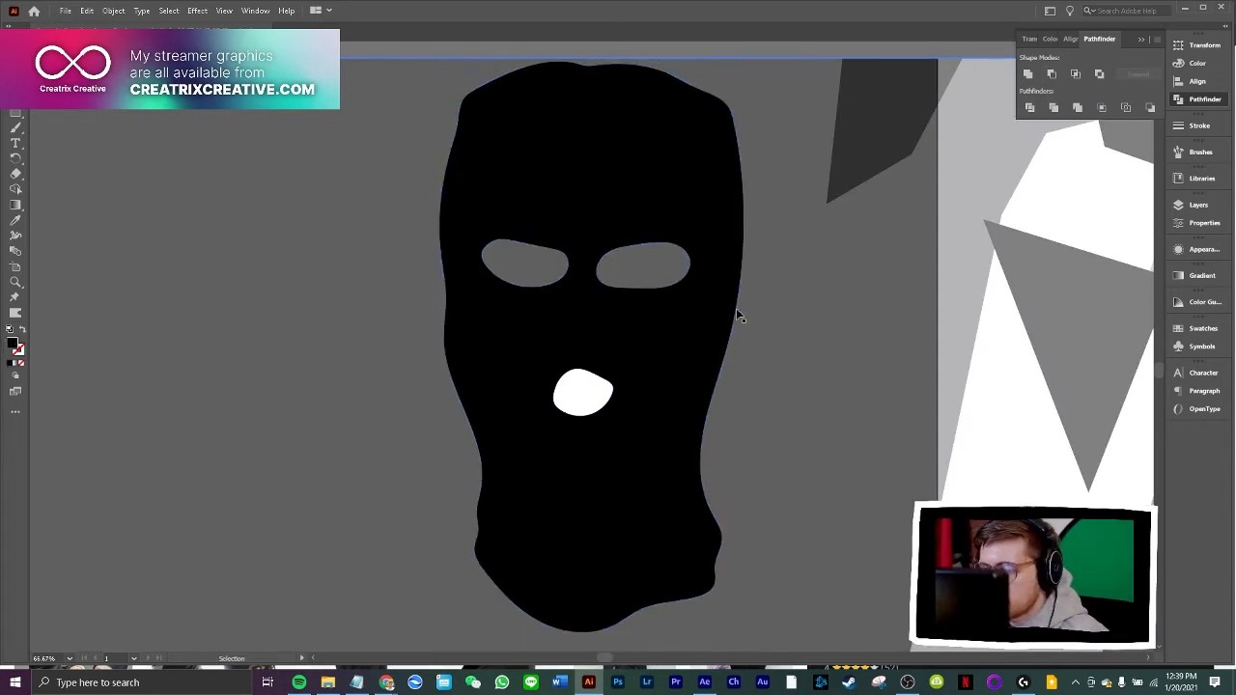
Cut the mouth shape out of the head with Minus Front and deselect the result
{"action": "left_click", "coordinate": [582, 393]}
{"action": "left_click", "coordinate": [719, 319], "text": "shift"}
{"action": "left_click", "coordinate": [1052, 74]}
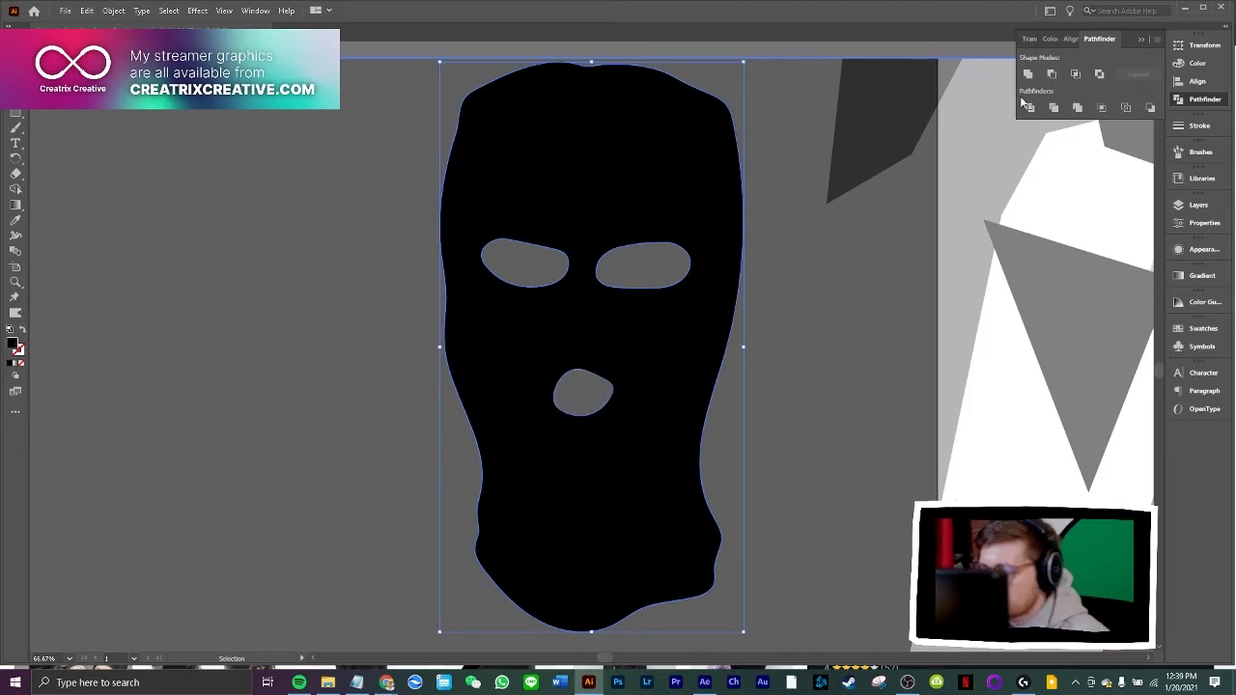
{"action": "left_click", "coordinate": [814, 335]}
Shift the balaclava slightly down and left beside the artboard and exit isolation mode
{"action": "key", "text": "ctrl+minus"}
{"action": "key", "text": "ctrl+minus"}
{"action": "key", "text": "ctrl+minus"}
{"action": "key", "text": "ctrl+minus"}
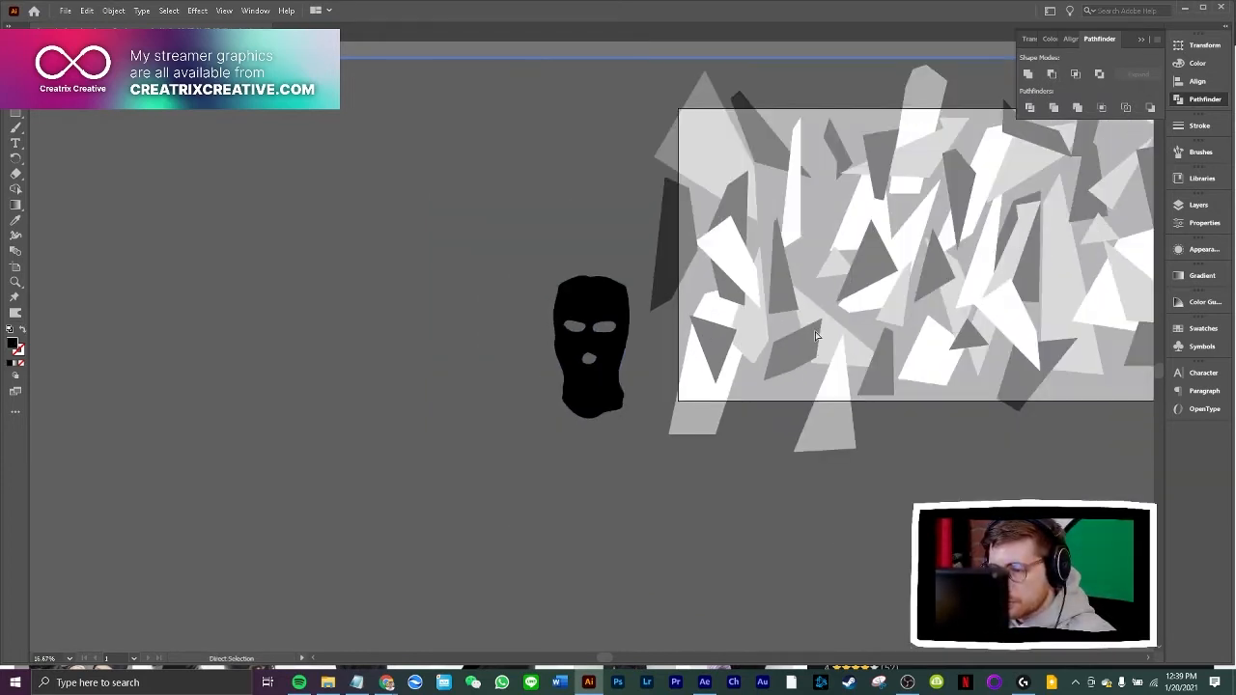
{"action": "scroll", "coordinate": [770, 579], "scroll_direction": "up", "scroll_amount": 1}
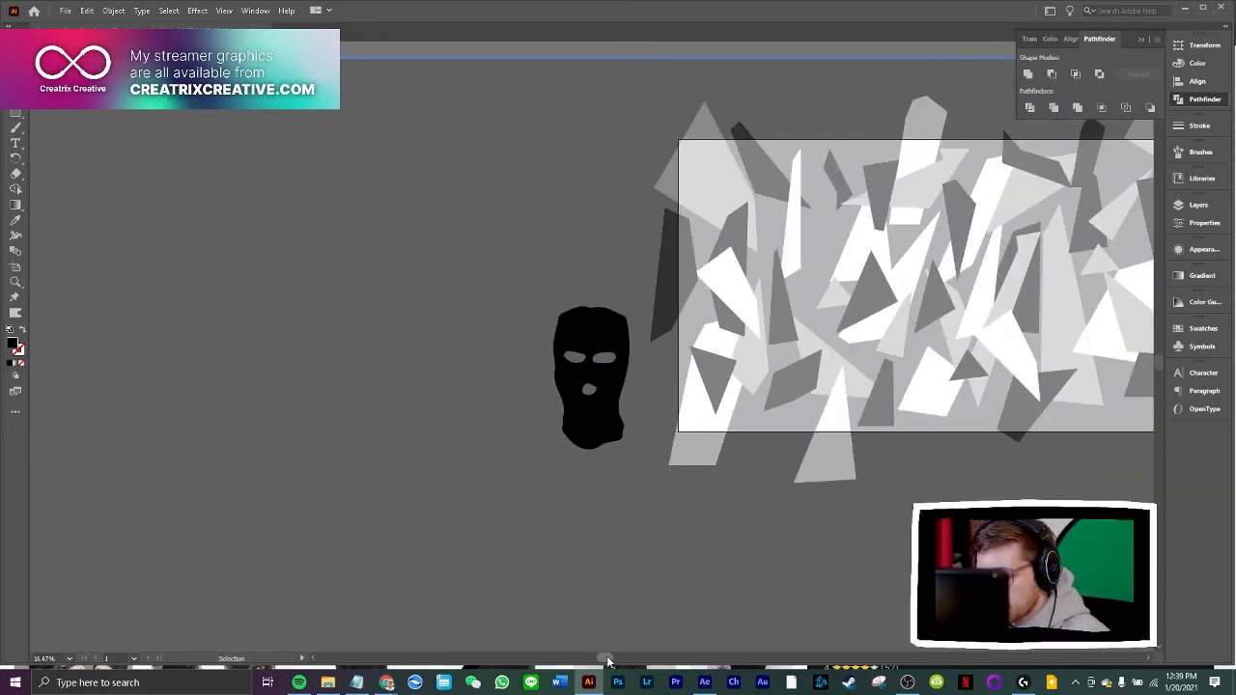
{"action": "scroll", "coordinate": [463, 435], "scroll_direction": "right", "scroll_amount": 10}
{"action": "mouse_move", "coordinate": [256, 429]}
{"action": "left_mouse_down"}
{"action": "mouse_move", "coordinate": [630, 349]}
{"action": "mouse_move", "coordinate": [455, 353]}
{"action": "mouse_move", "coordinate": [240, 382]}
{"action": "mouse_move", "coordinate": [266, 413]}
{"action": "mouse_move", "coordinate": [255, 467]}
{"action": "mouse_move", "coordinate": [261, 411]}
{"action": "left_mouse_up"}
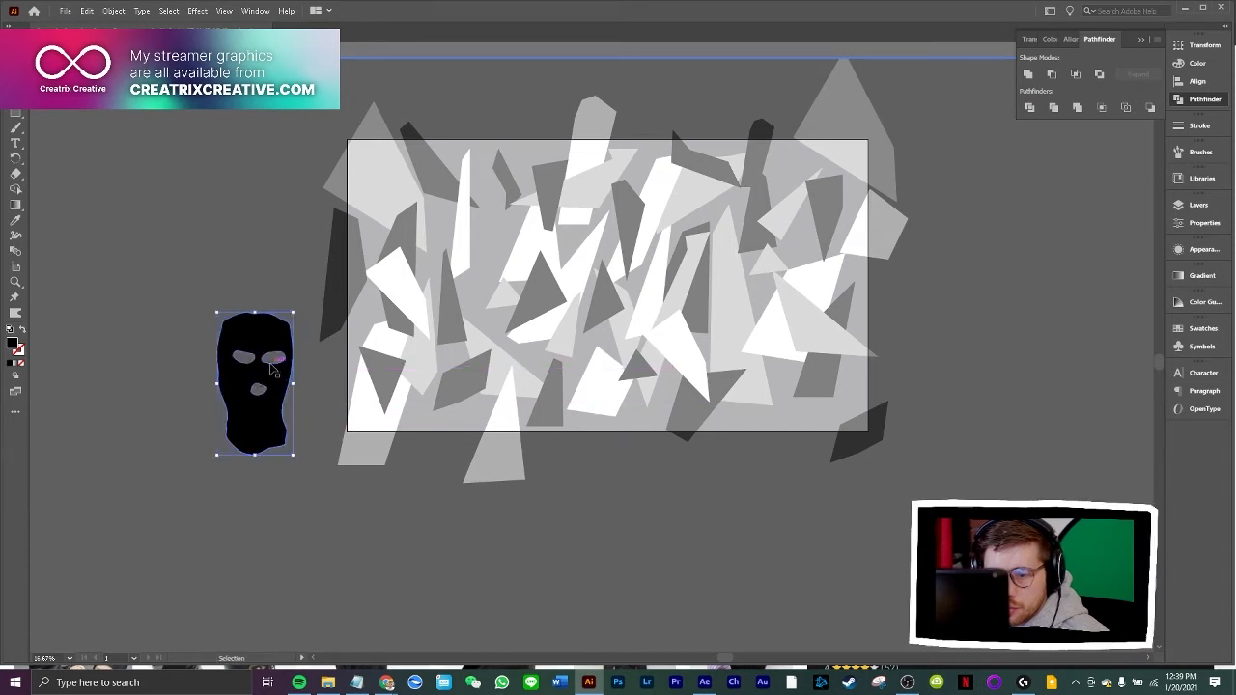
{"action": "key", "text": "Escape"}
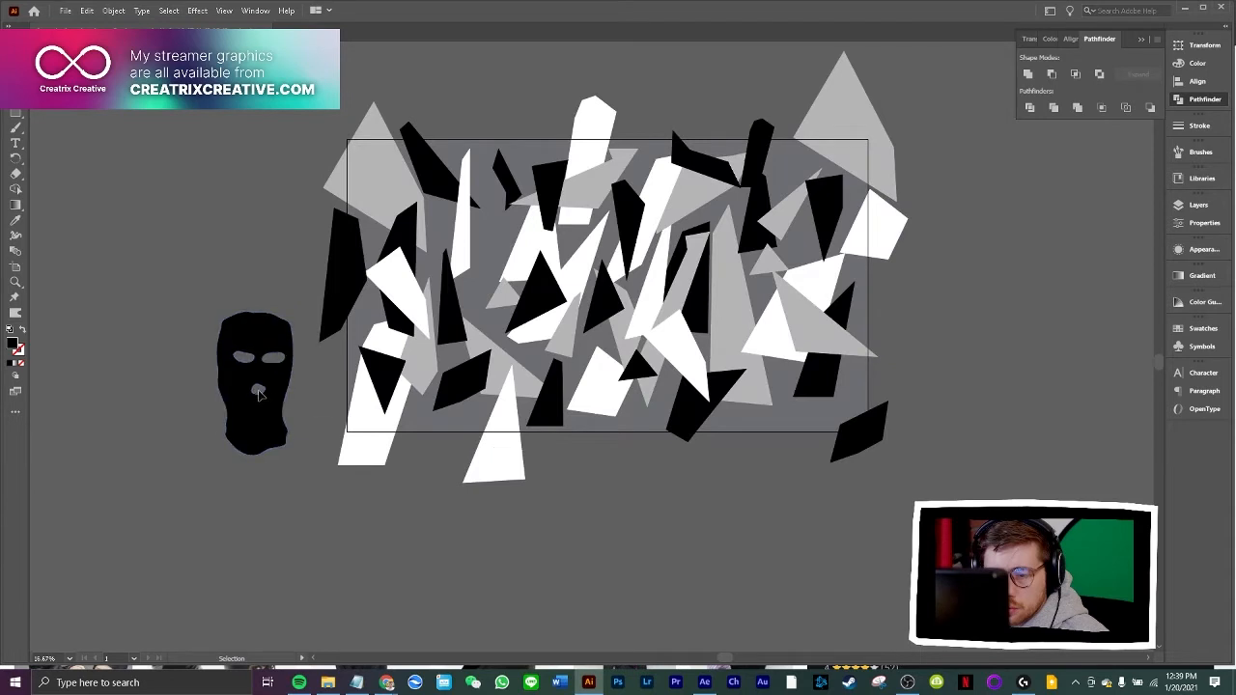
{"action": "left_click_drag", "start_coordinate": [258, 394], "coordinate": [490, 355]}
{"action": "key", "text": "ctrl+z"}
{"action": "key", "text": "ctrl+z"}
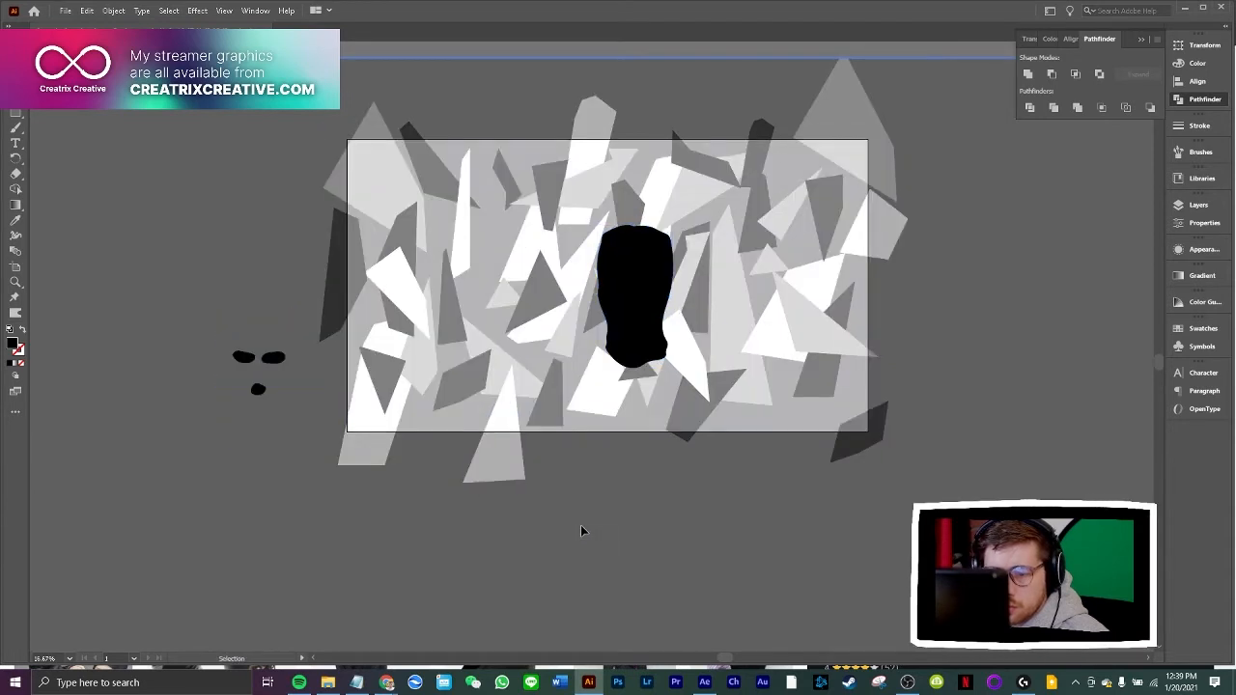
{"action": "key", "text": "ctrl+z"}
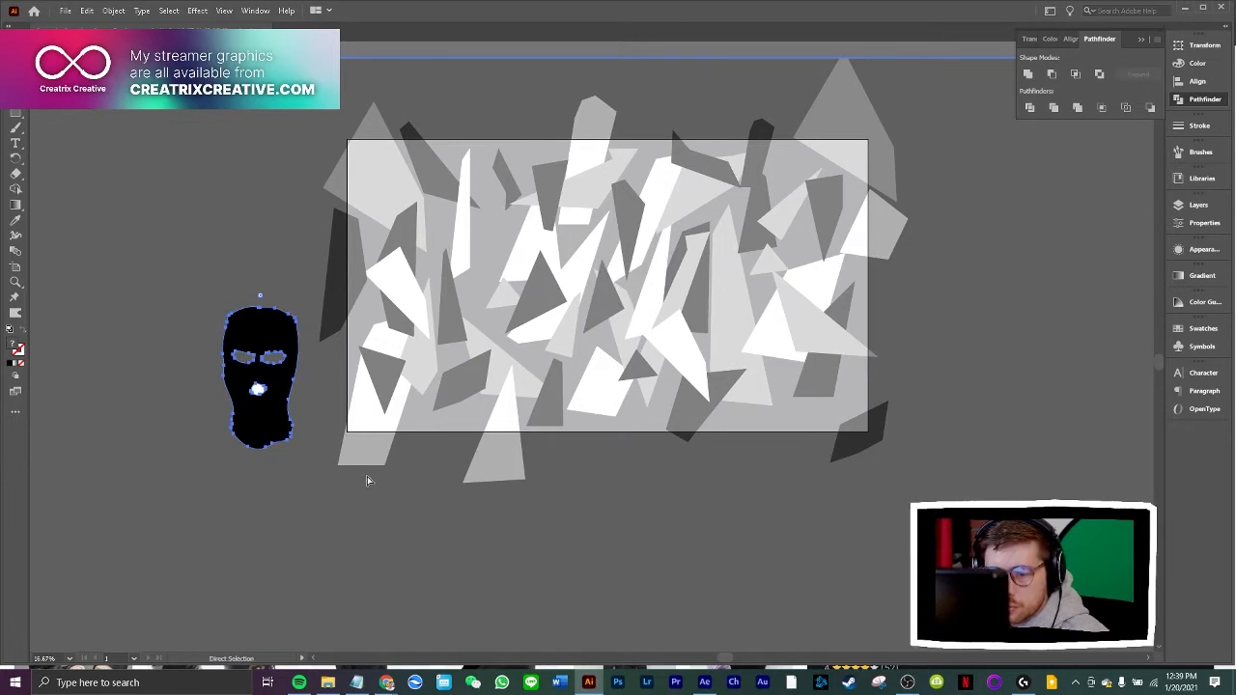
Select the cut-out balaclava, exit isolation mode and move it onto the middle of the camouflage artboard
{"action": "key", "text": "v"}
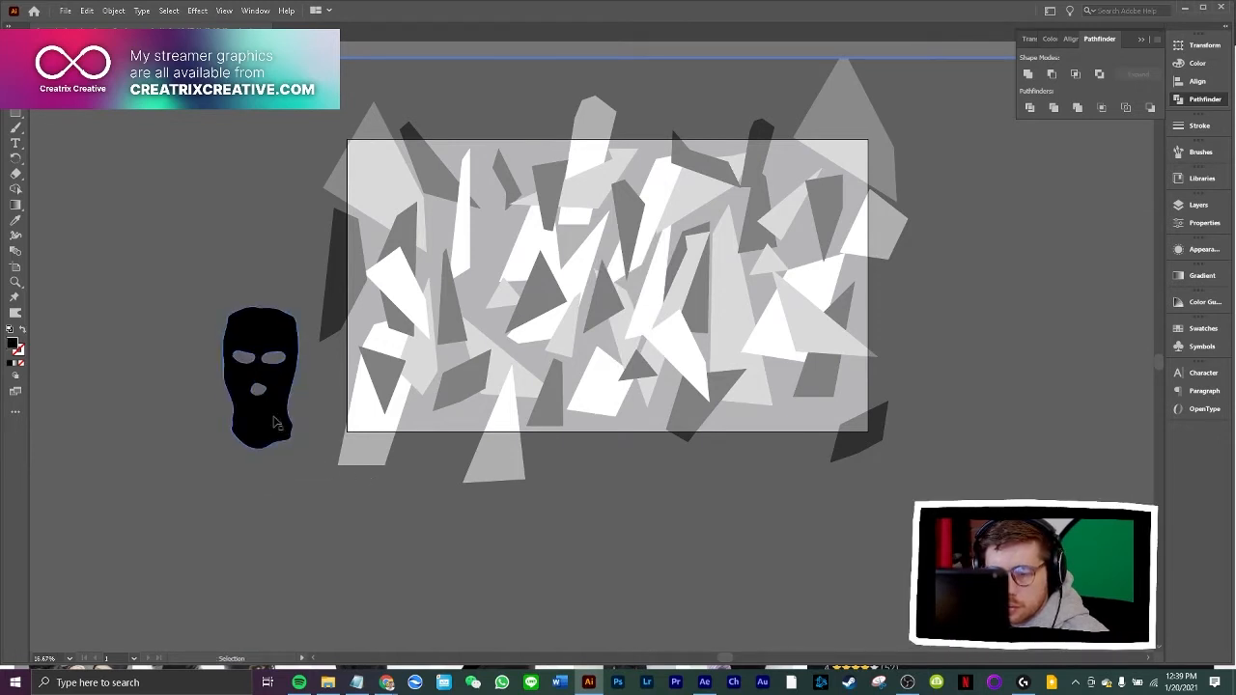
{"action": "left_click_drag", "start_coordinate": [248, 416], "coordinate": [273, 415]}
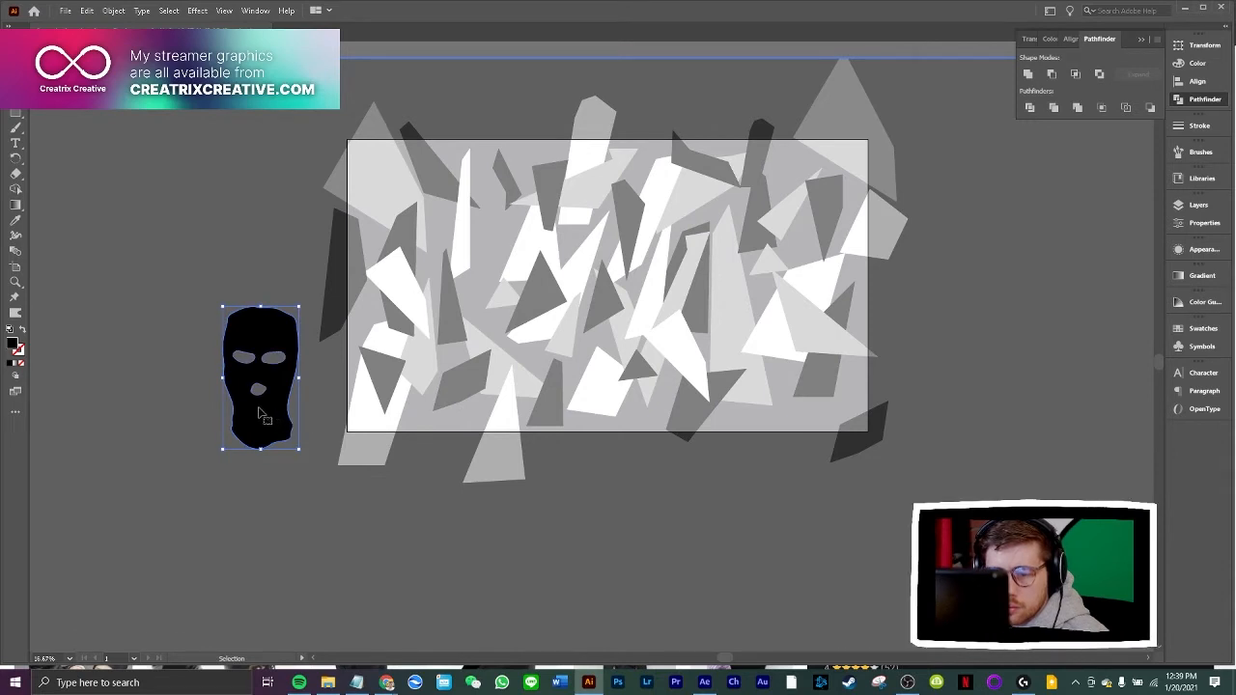
{"action": "left_click", "coordinate": [175, 371]}
{"action": "left_click_drag", "start_coordinate": [266, 440], "coordinate": [625, 354]}
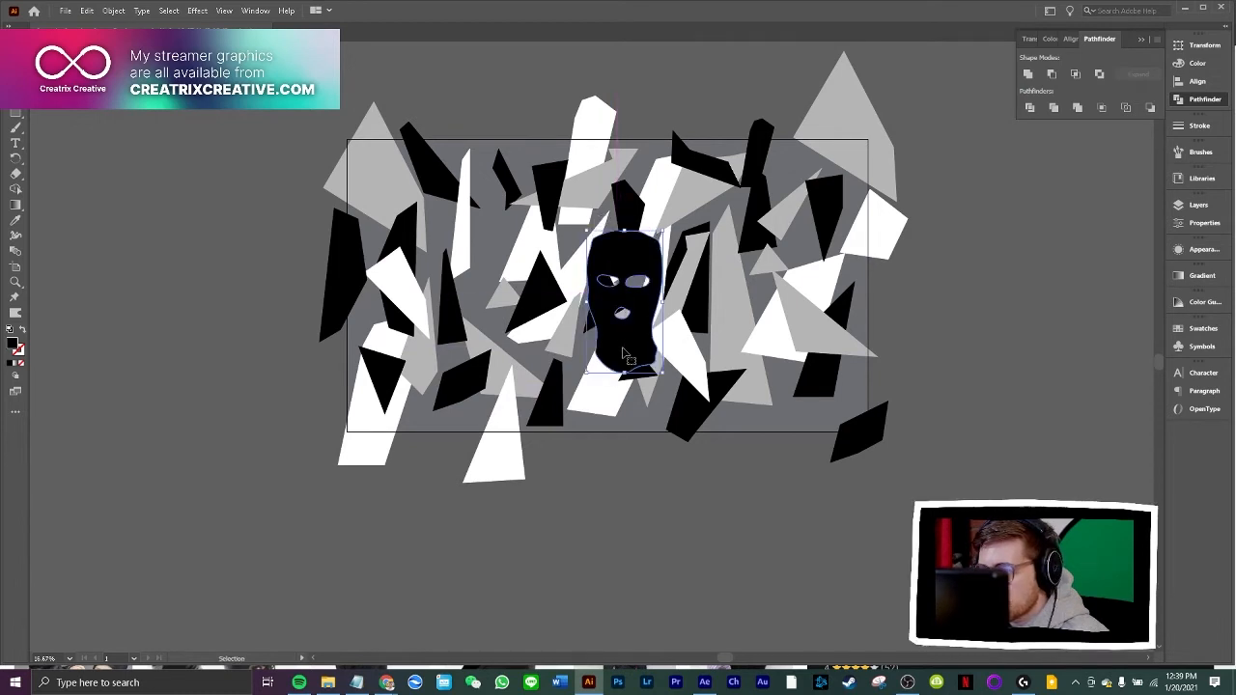
Check the balaclava's place in the layer stack, shift it slightly left and up on the camouflage, and deselect it
{"action": "left_click", "coordinate": [1196, 205]}
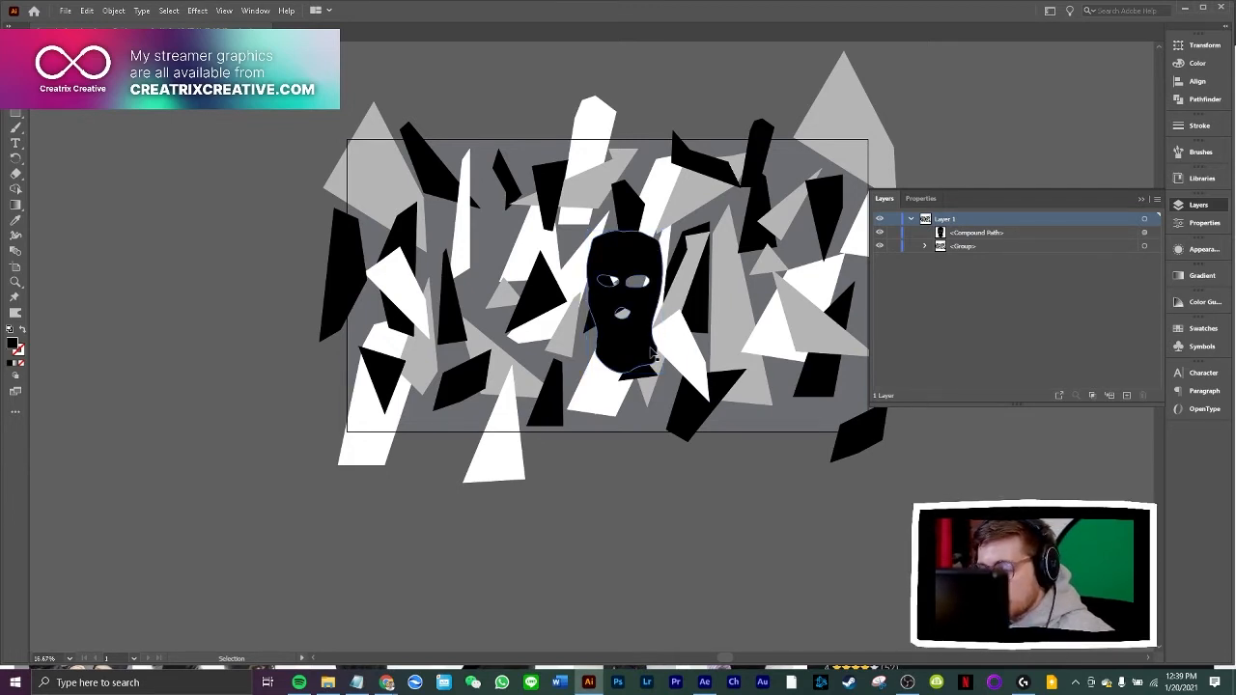
{"action": "left_click_drag", "start_coordinate": [640, 353], "coordinate": [631, 353]}
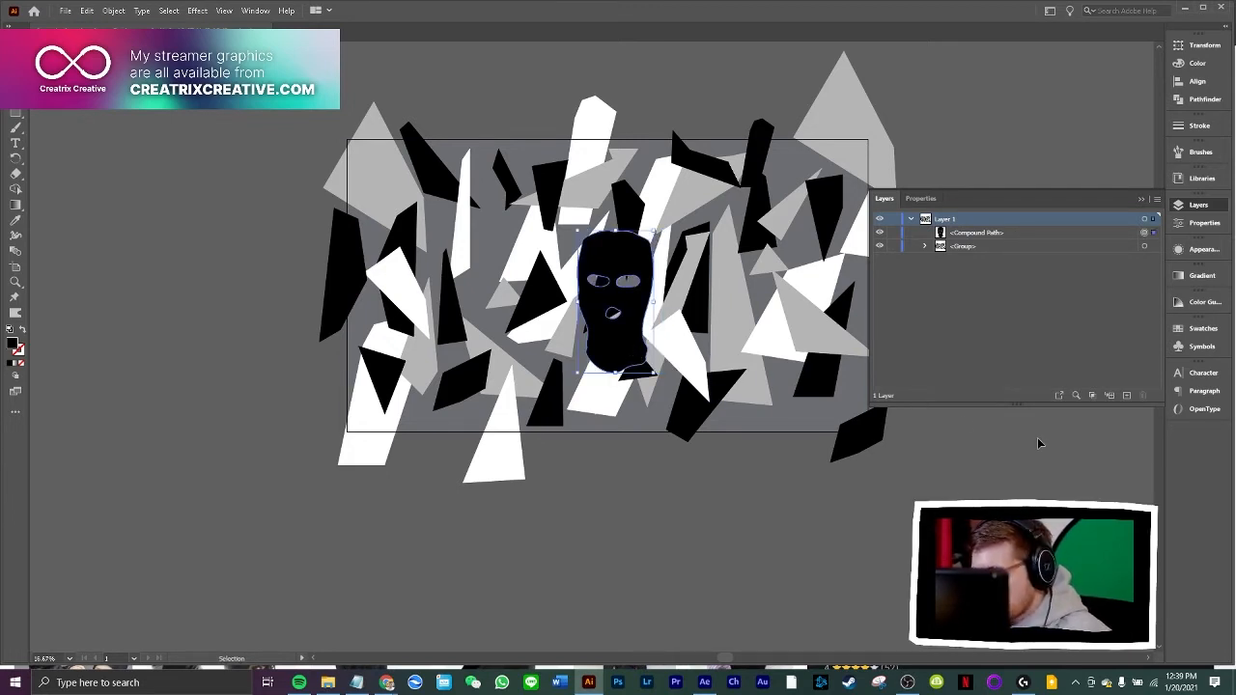
{"action": "key", "text": "ctrl+equal"}
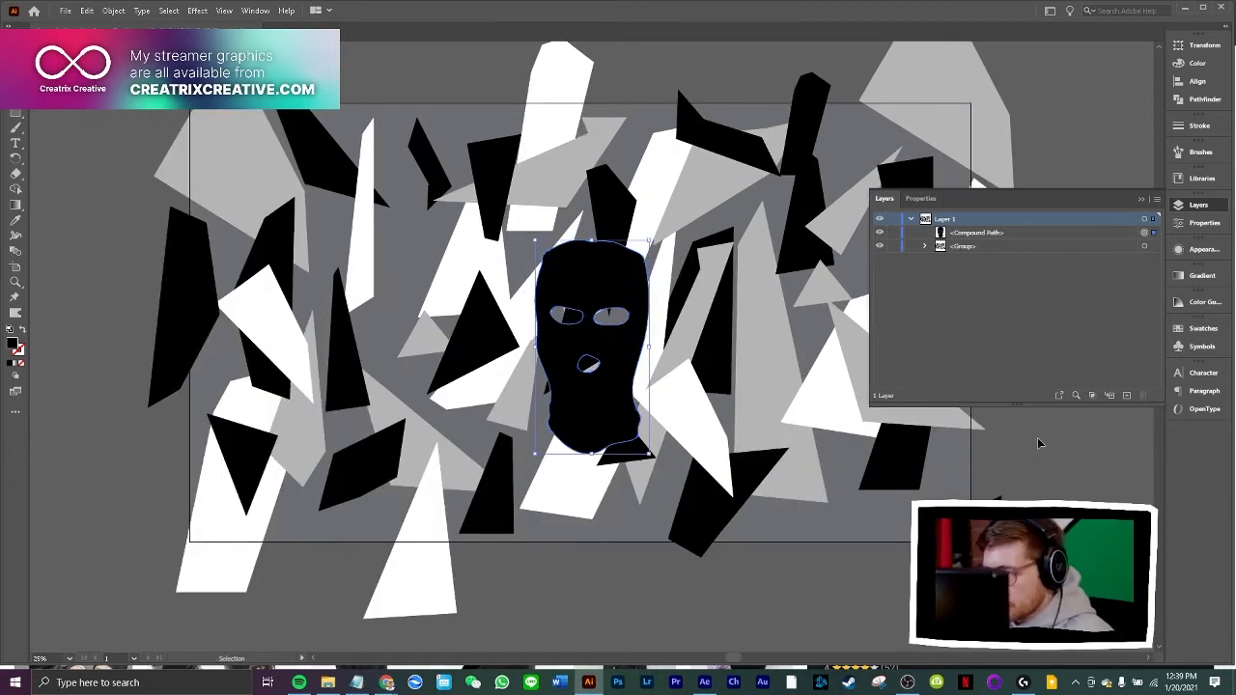
{"action": "left_click", "coordinate": [1141, 198]}
{"action": "left_click_drag", "start_coordinate": [607, 415], "coordinate": [592, 406]}
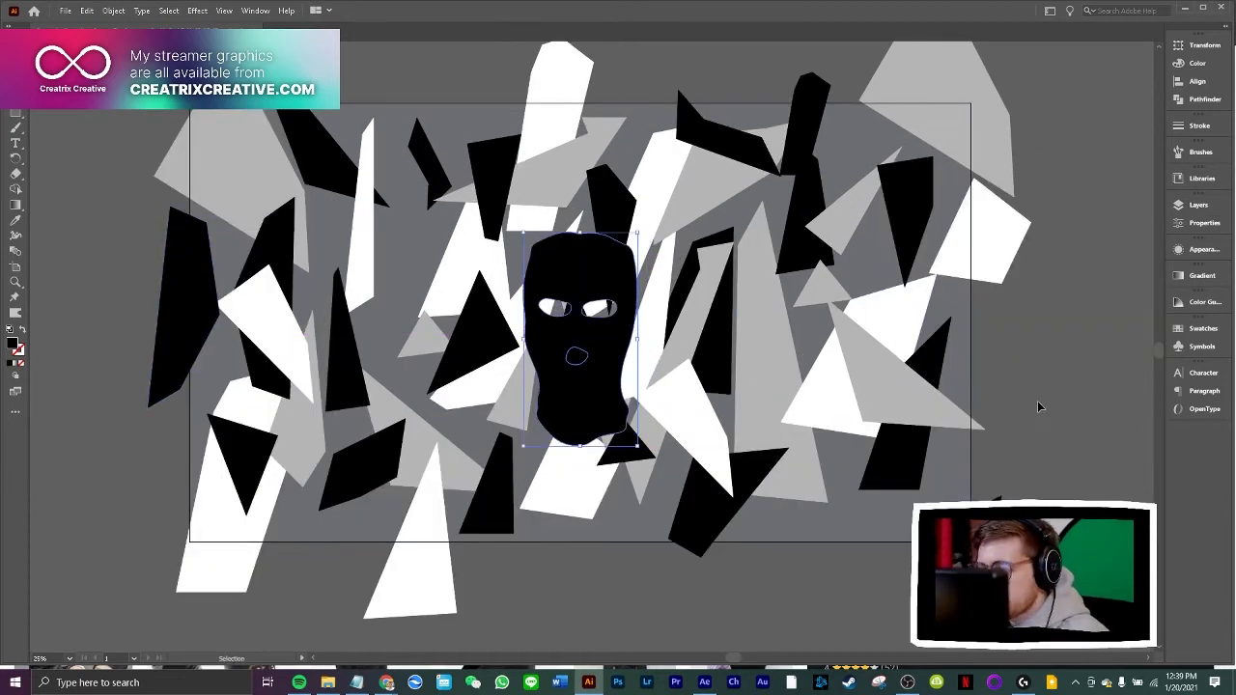
{"action": "left_click", "coordinate": [1040, 406]}
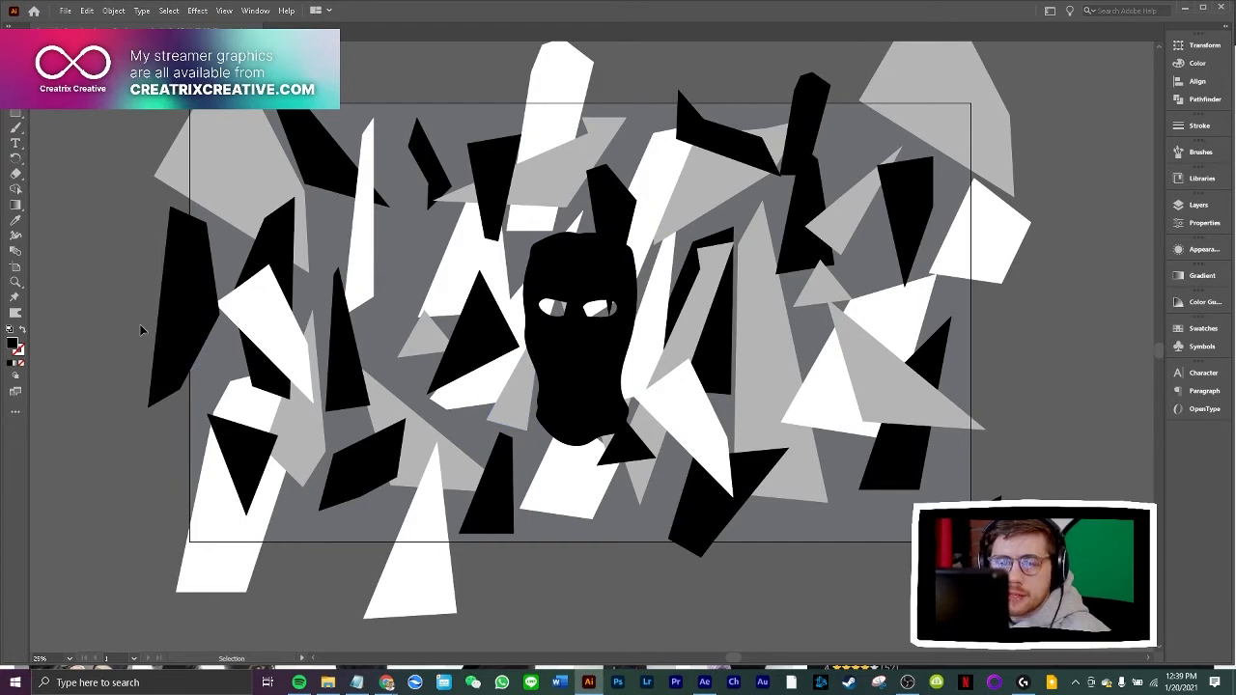
Draw a closed straight-sided polygon with the Pen tool around the whole balaclava, leaving an uneven margin on all sides
{"action": "left_click", "coordinate": [15, 83]}
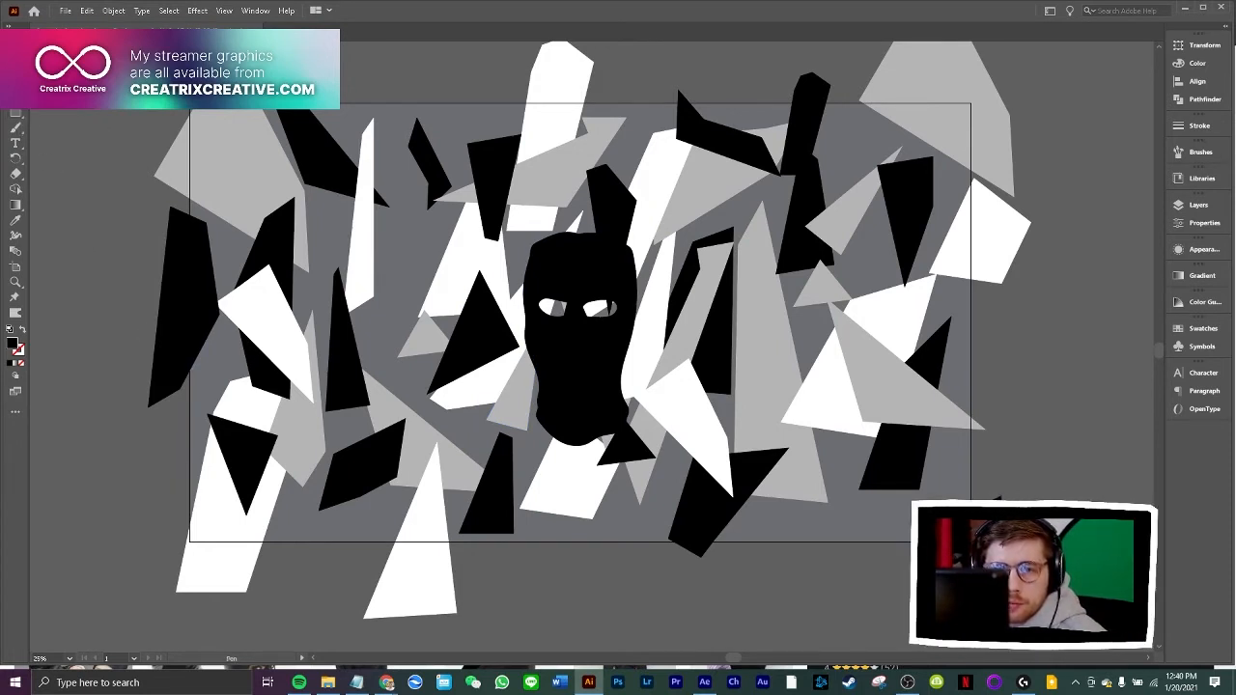
{"action": "left_click", "coordinate": [547, 197]}
{"action": "left_click", "coordinate": [507, 284]}
{"action": "left_click", "coordinate": [506, 407]}
{"action": "left_click", "coordinate": [537, 479]}
{"action": "left_click", "coordinate": [605, 474]}
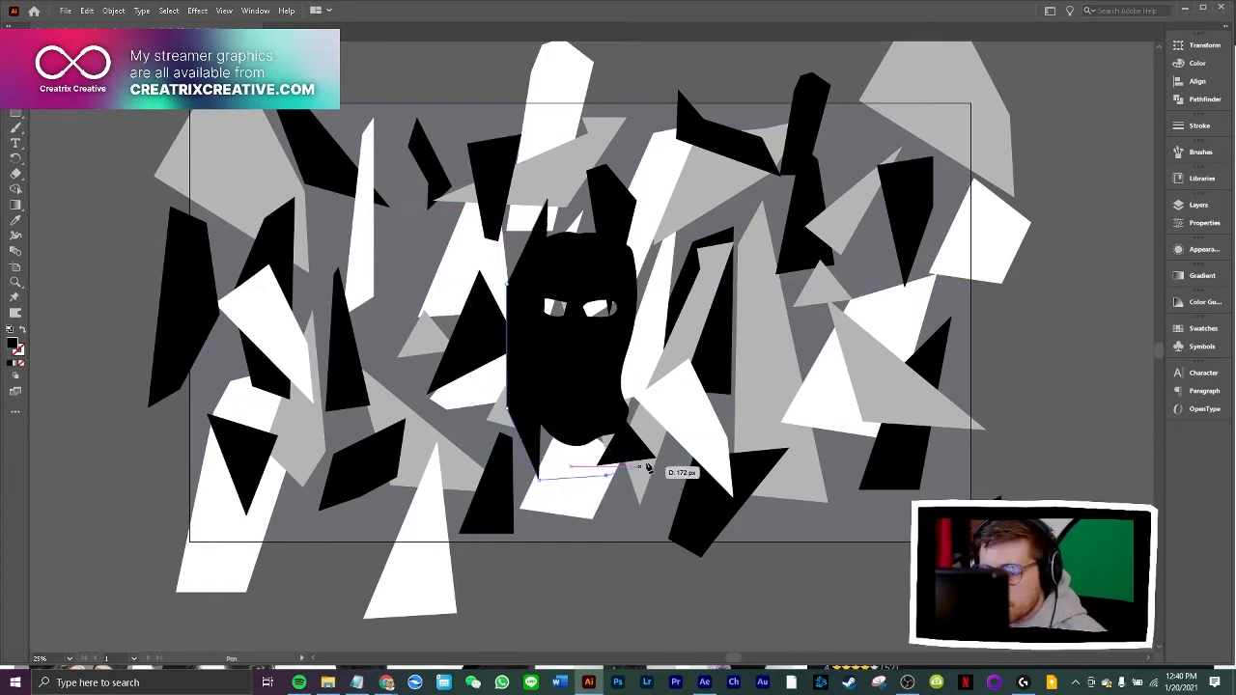
{"action": "left_click", "coordinate": [652, 456]}
{"action": "left_click", "coordinate": [662, 335]}
{"action": "left_click", "coordinate": [675, 202]}
{"action": "left_click", "coordinate": [548, 197]}
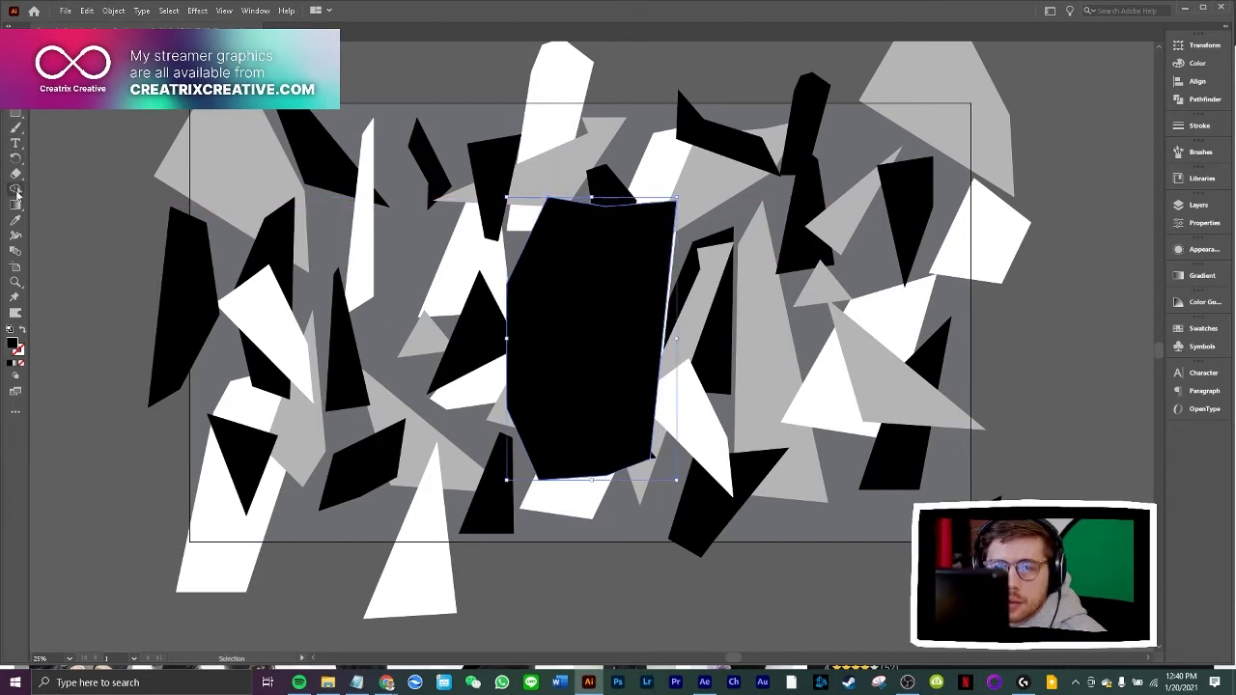
Fill the polygon with white sampled from a camouflage shape and arrange it directly behind the balaclava as a backing
{"action": "left_click", "coordinate": [15, 220]}
{"action": "left_click", "coordinate": [552, 60]}
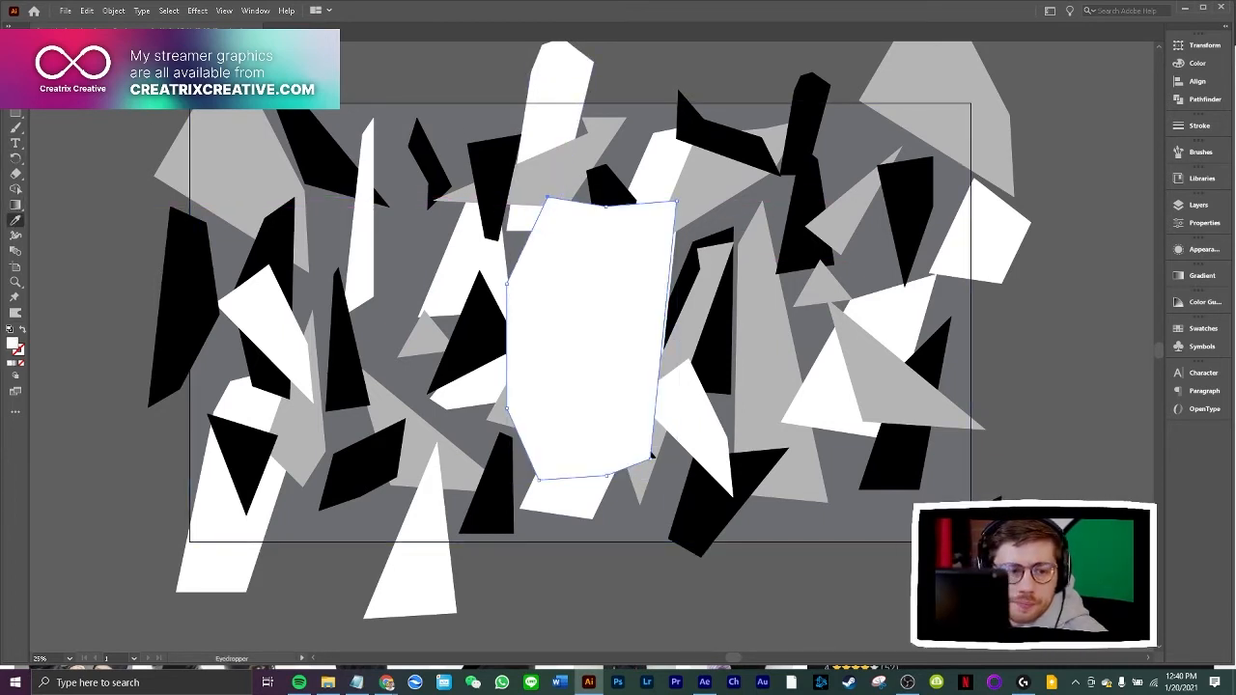
{"action": "key", "text": "v"}
{"action": "key", "text": "ctrl+["}
{"action": "key", "text": "ctrl+["}
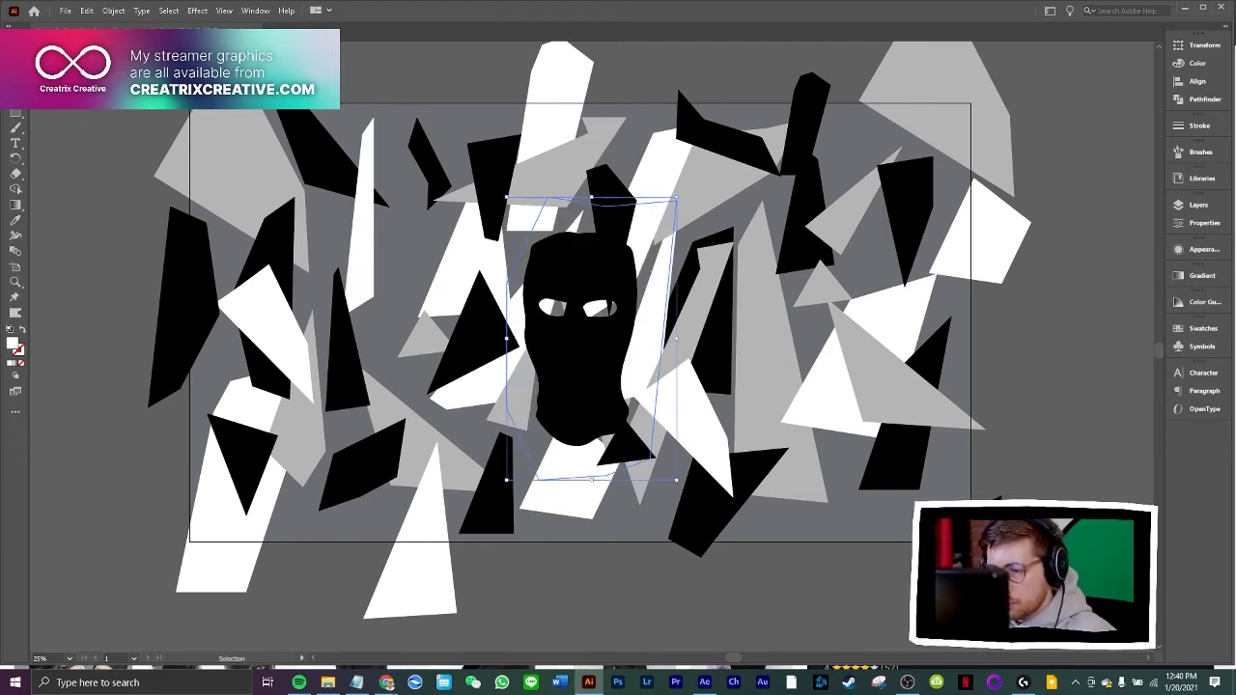
{"action": "key", "text": "ctrl+]"}
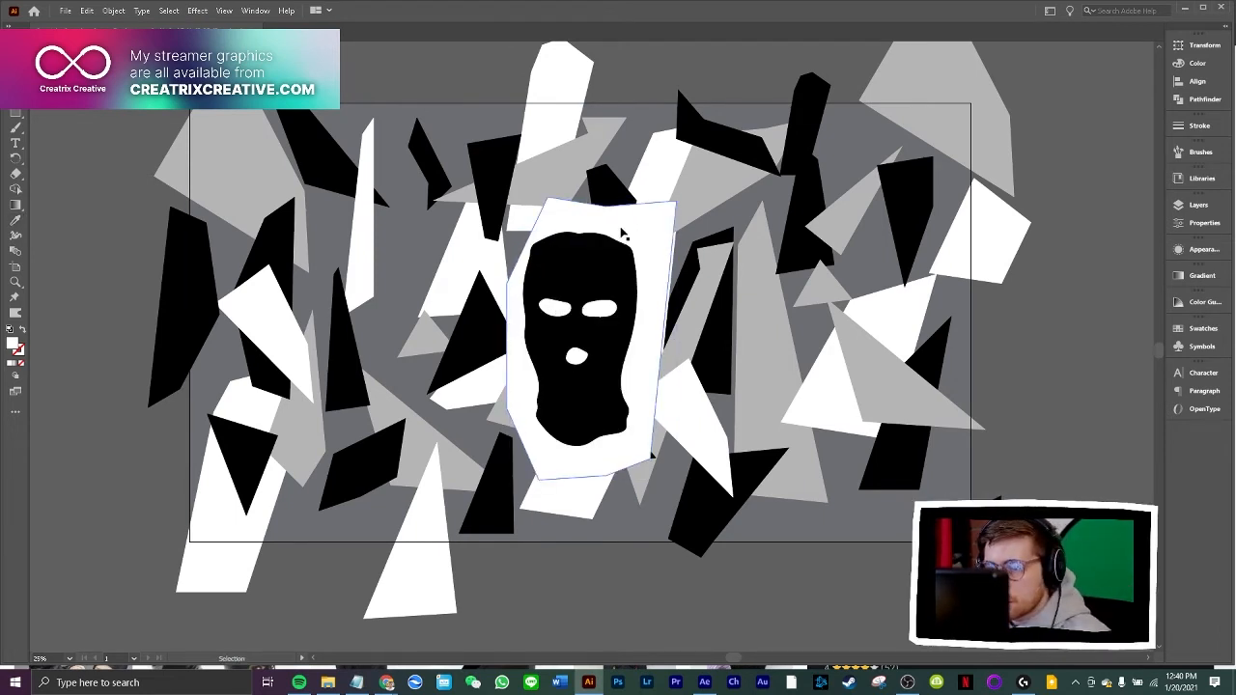
Shift the white backing and balaclava slightly left so the head sits within the backing, and deselect them
{"action": "mouse_move", "coordinate": [620, 240]}
{"action": "left_mouse_down"}
{"action": "mouse_move", "coordinate": [585, 255]}
{"action": "mouse_move", "coordinate": [616, 230]}
{"action": "left_mouse_up"}
{"action": "left_click", "coordinate": [1078, 369]}
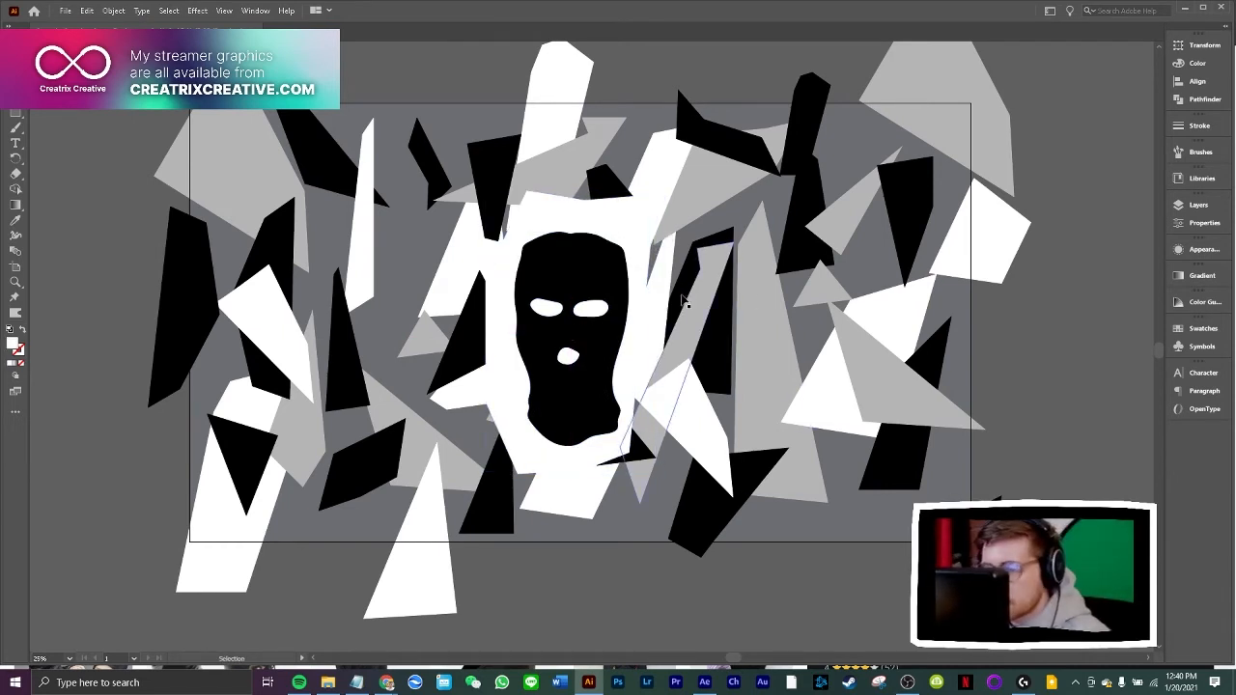
{"action": "left_click", "coordinate": [611, 216]}
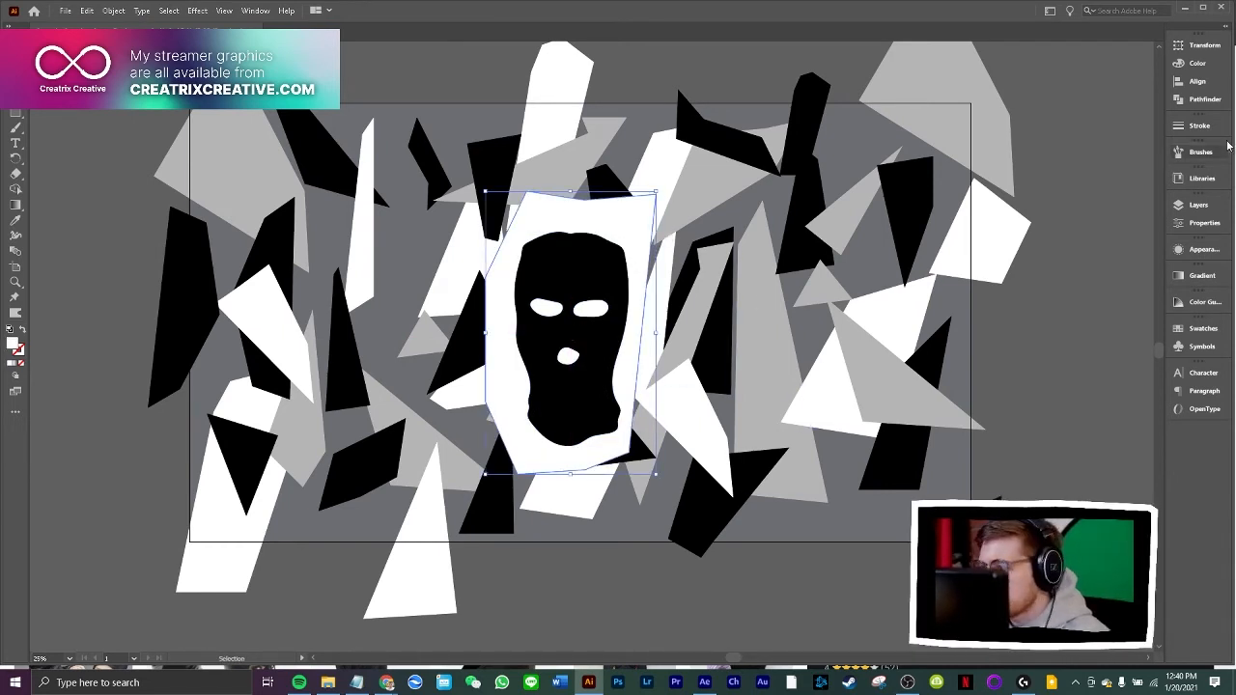
{"action": "left_click", "coordinate": [1031, 328]}
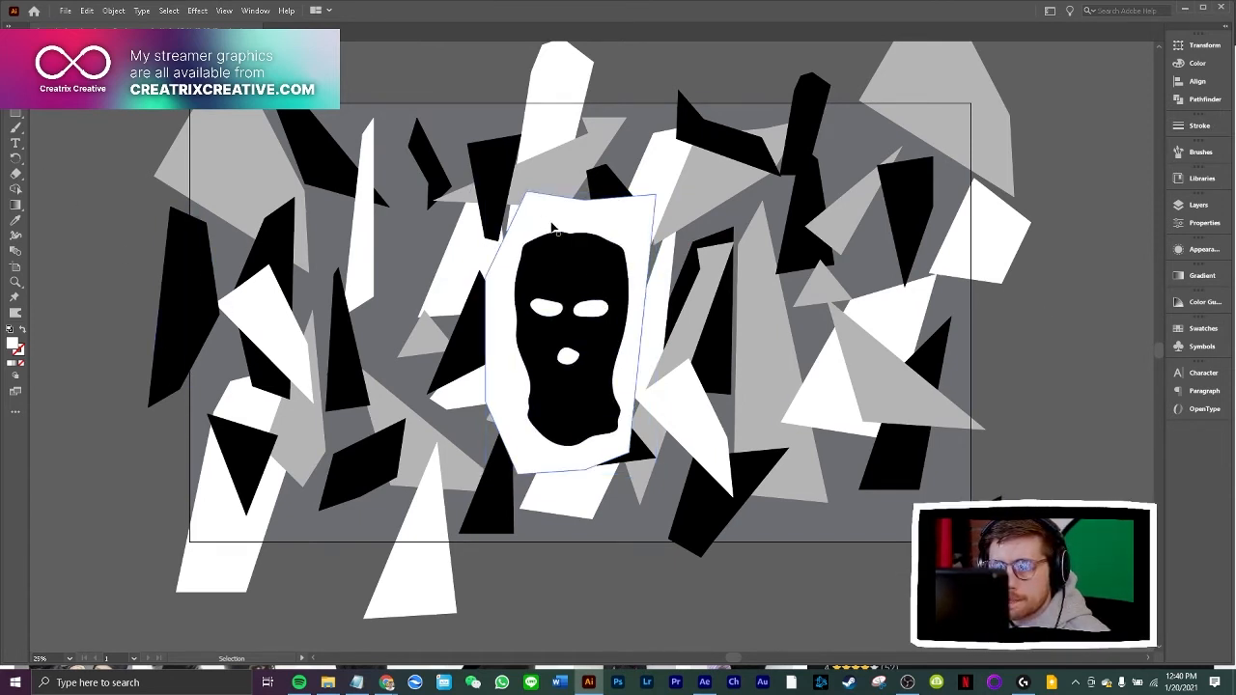
Draw a rectangle covering the entire artboard and fill it with black
{"action": "left_click", "coordinate": [548, 227]}
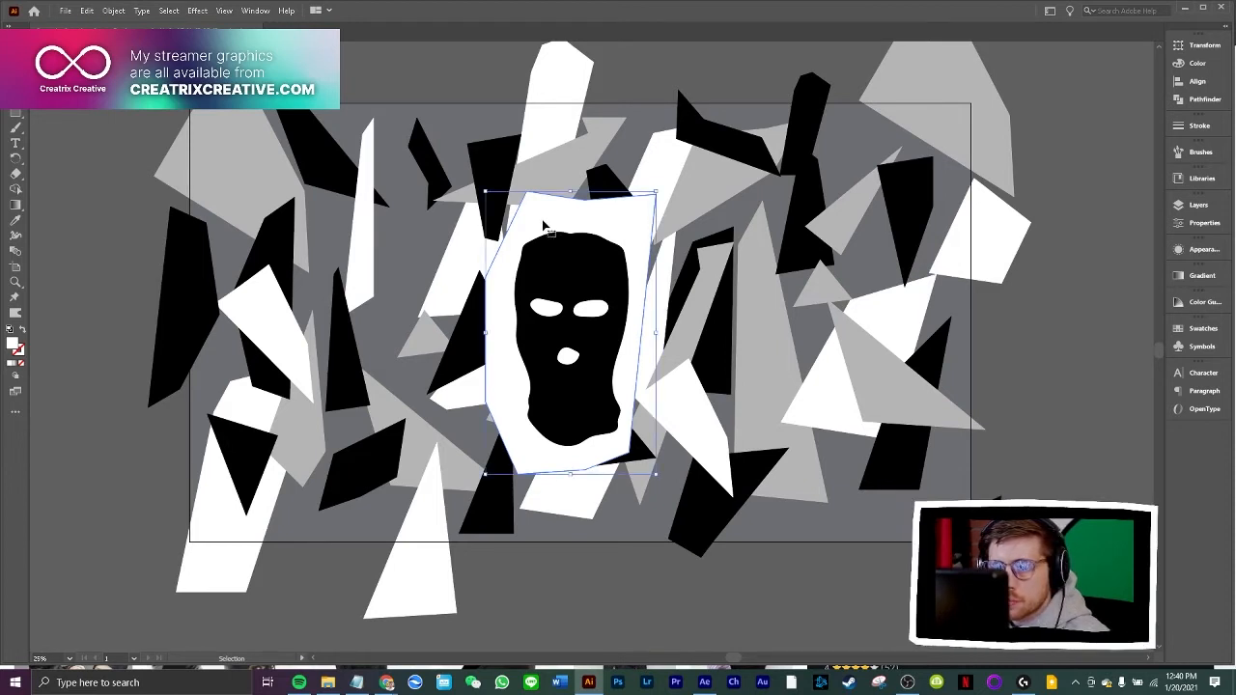
{"action": "key", "text": "m"}
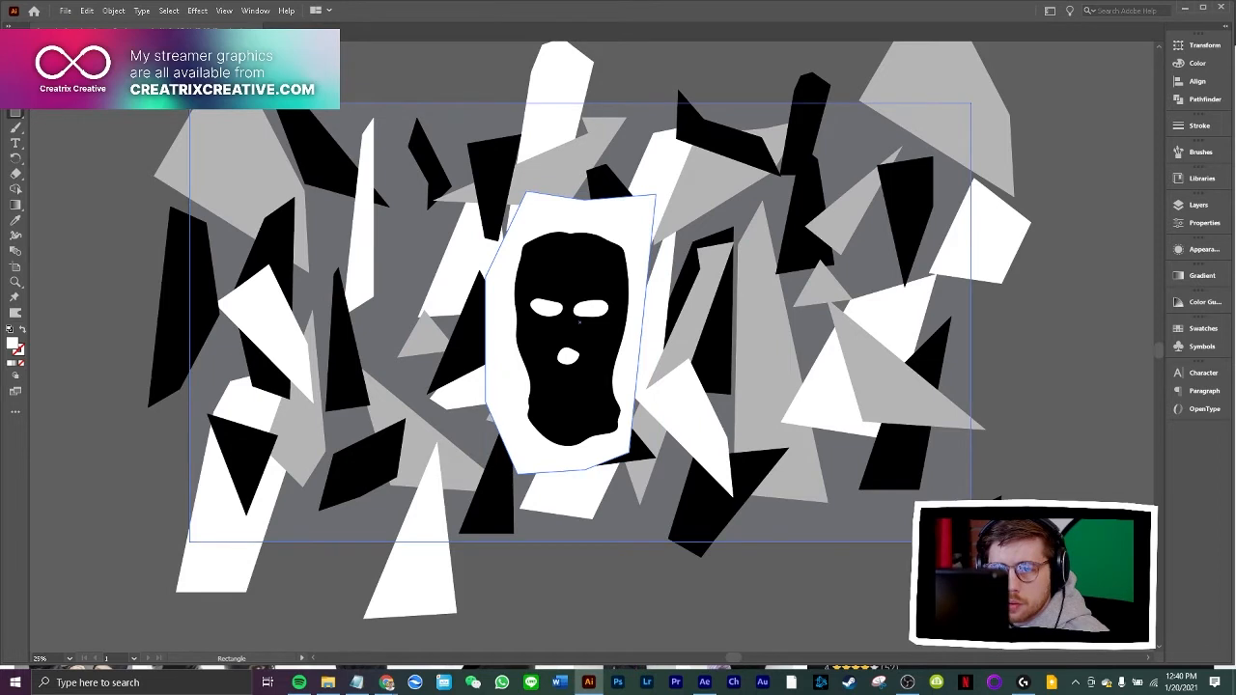
{"action": "left_click_drag", "start_coordinate": [190, 102], "coordinate": [970, 541]}
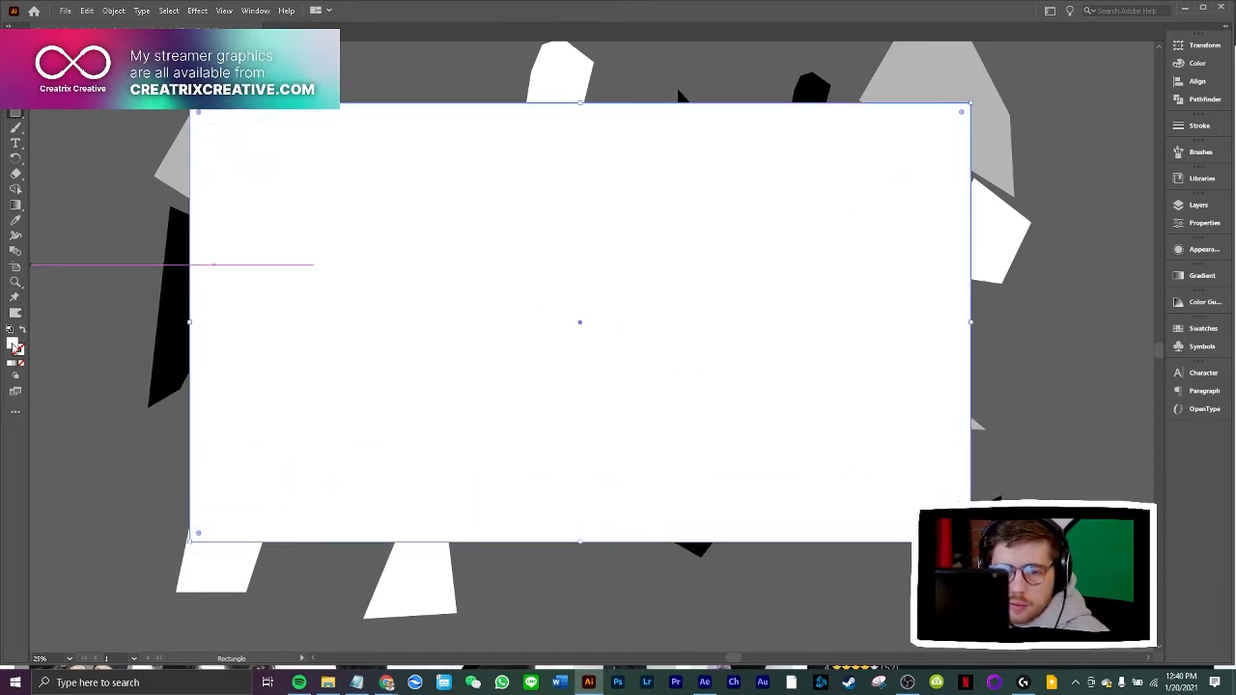
{"action": "double_click", "coordinate": [12, 343]}
{"action": "left_click_drag", "start_coordinate": [801, 301], "coordinate": [734, 395]}
{"action": "left_click", "coordinate": [1053, 214]}
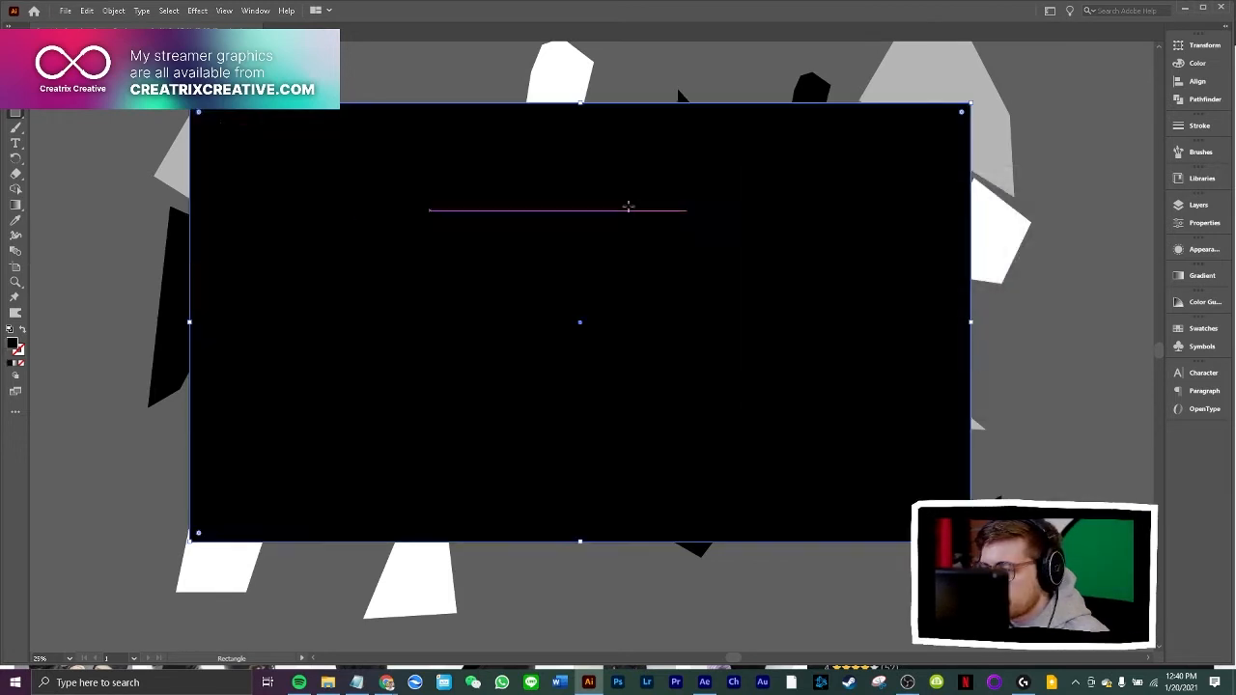
Set the black rectangle's opacity to 20%, place it behind the white backing and balaclava, and deselect it
{"action": "left_click", "coordinate": [1197, 249]}
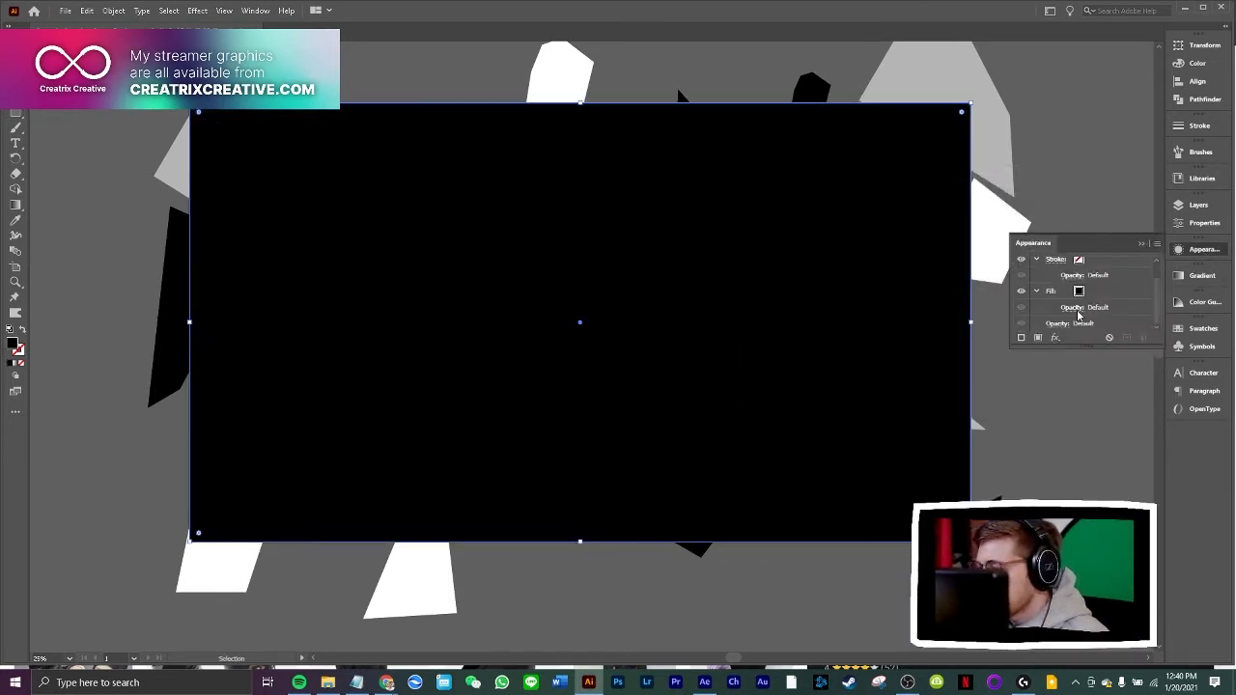
{"action": "left_click", "coordinate": [1057, 324]}
{"action": "type", "text": "100"}
{"action": "key", "text": "Return"}
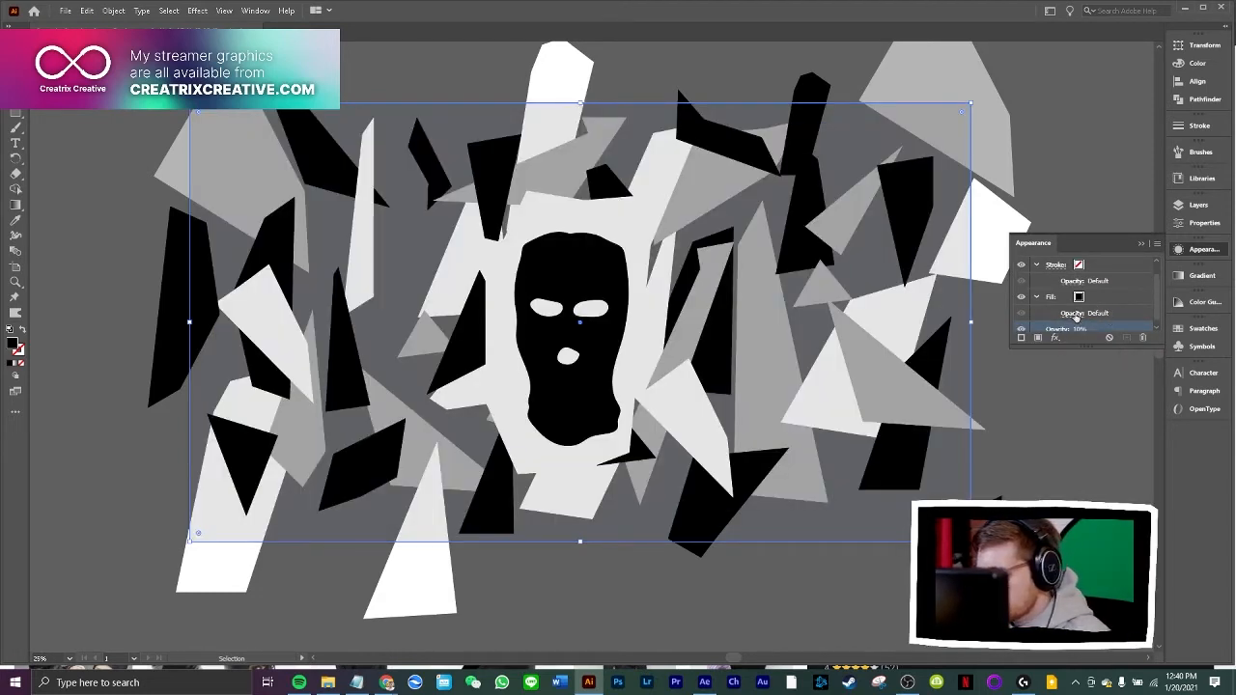
{"action": "left_click", "coordinate": [1058, 330]}
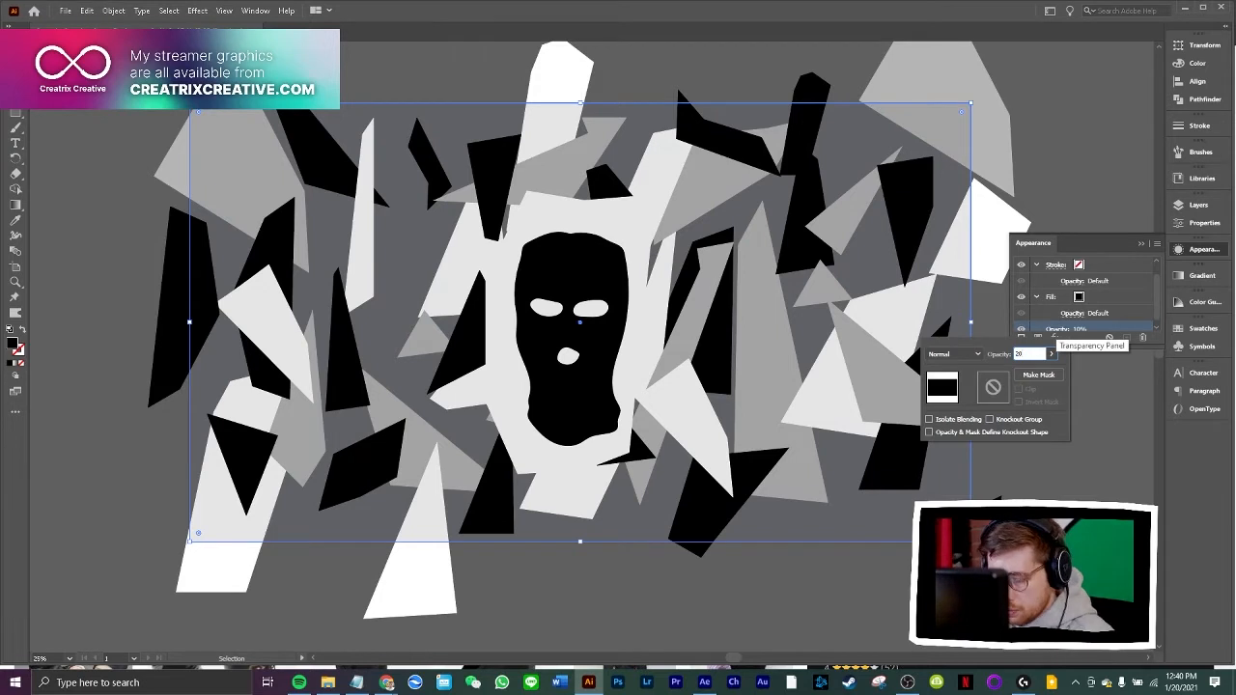
{"action": "type", "text": "20"}
{"action": "key", "text": "Return"}
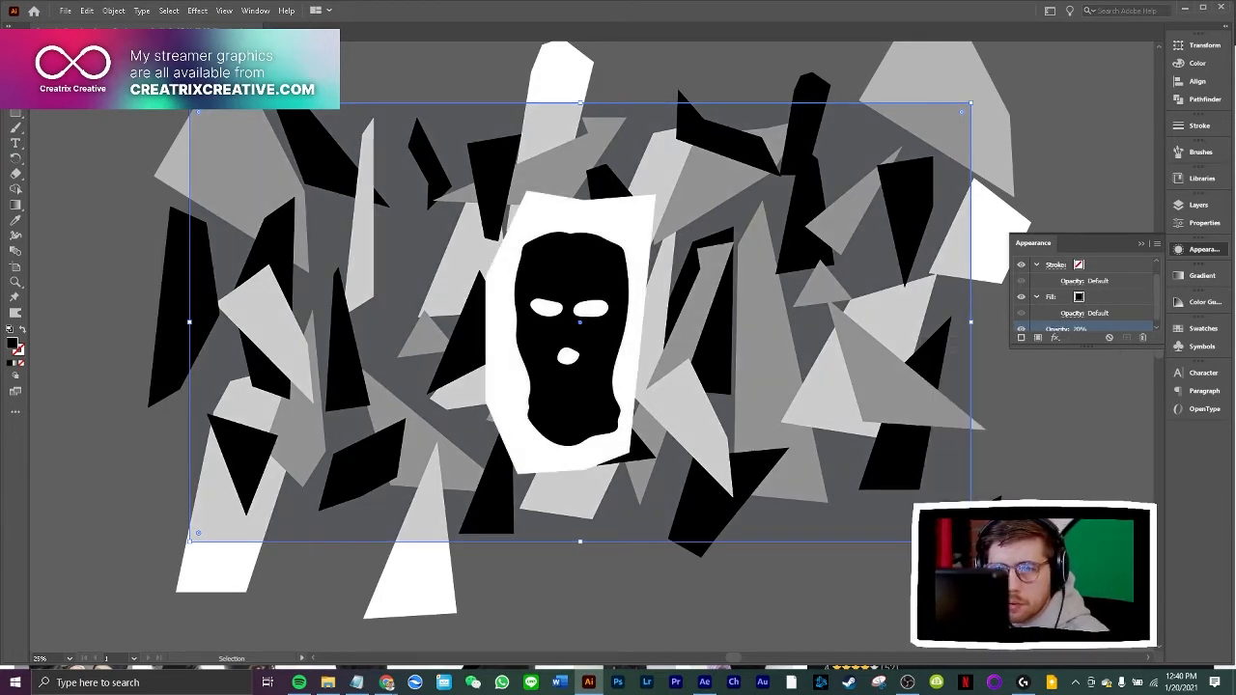
{"action": "left_click", "coordinate": [147, 92]}
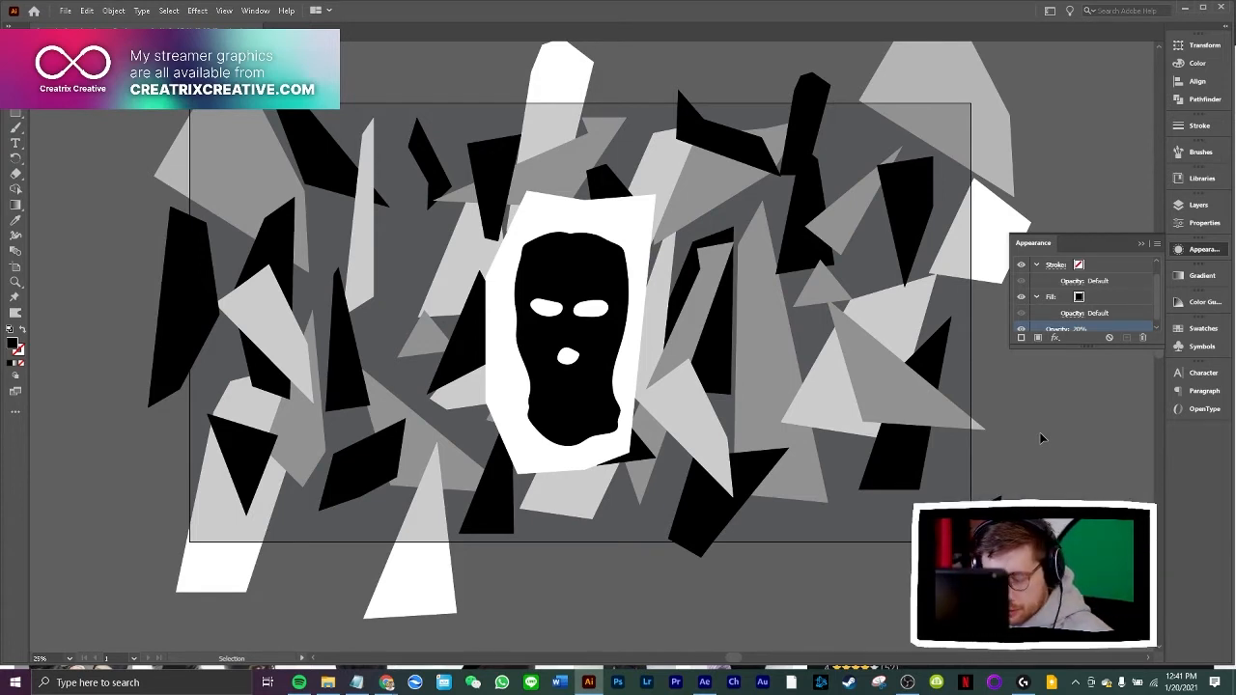
Reshape the white backing with the Curvature tool, raising its top middle point and repositioning both bottom corner points
{"action": "left_click", "coordinate": [642, 217]}
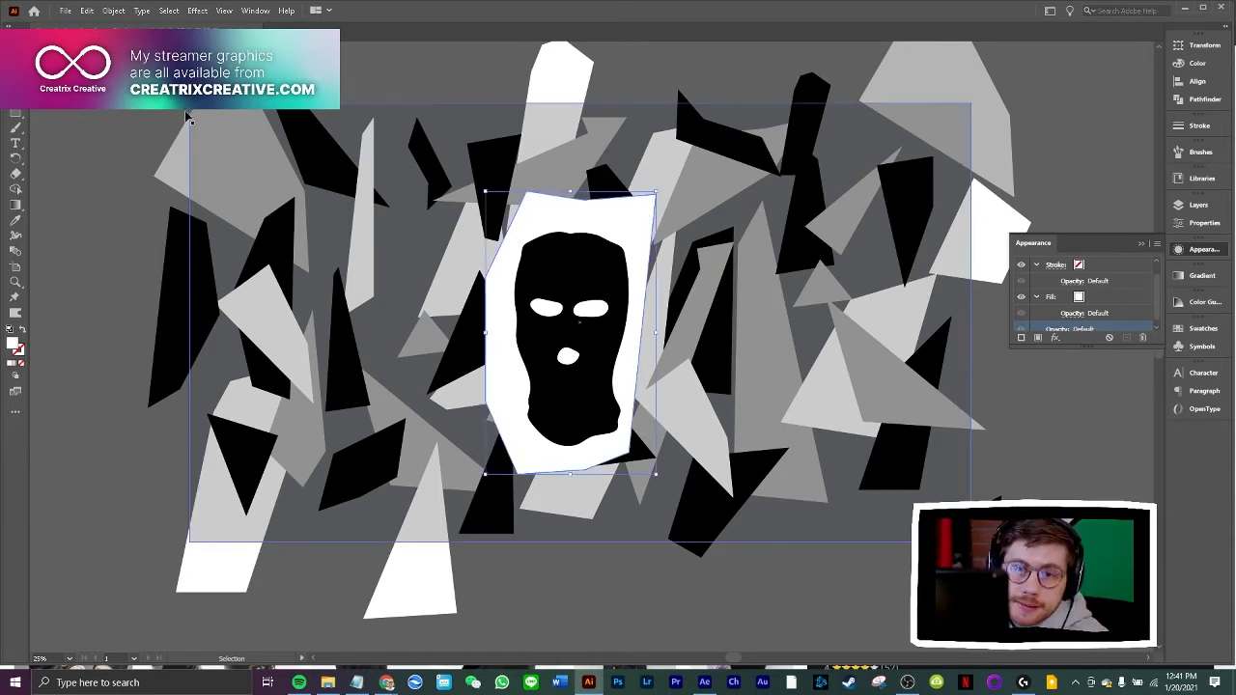
{"action": "key", "text": "shift+grave"}
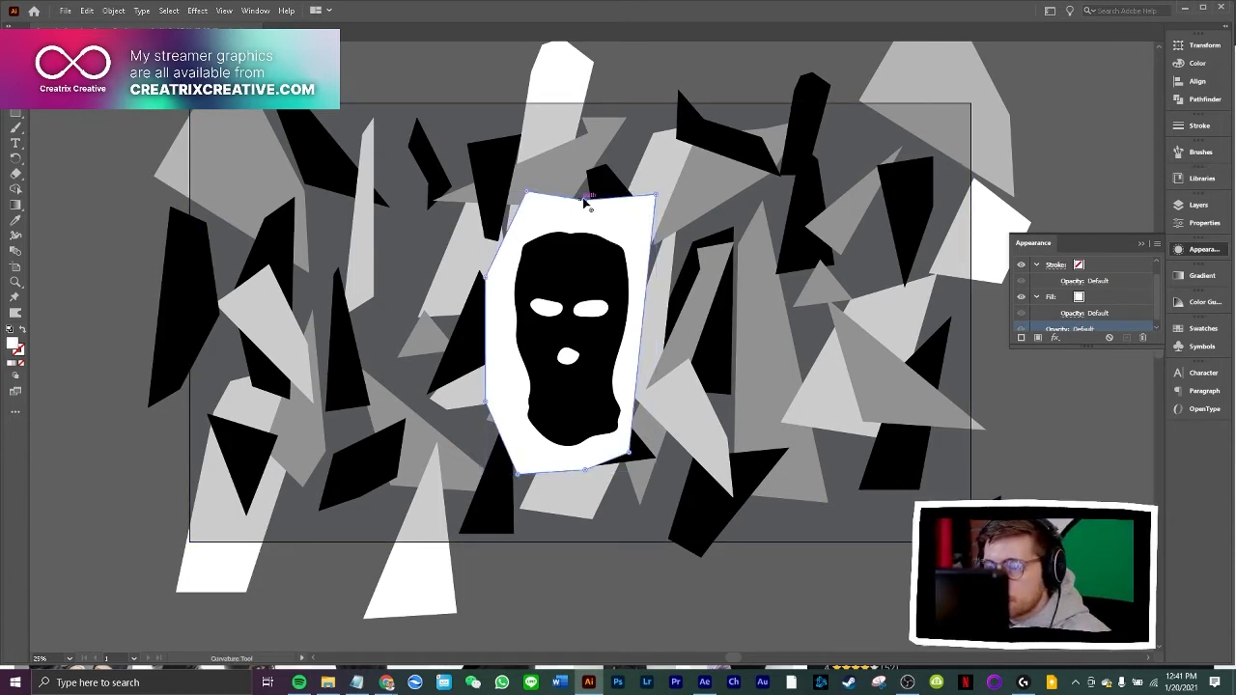
{"action": "left_click_drag", "start_coordinate": [630, 454], "coordinate": [655, 466]}
{"action": "left_click_drag", "start_coordinate": [518, 473], "coordinate": [520, 460]}
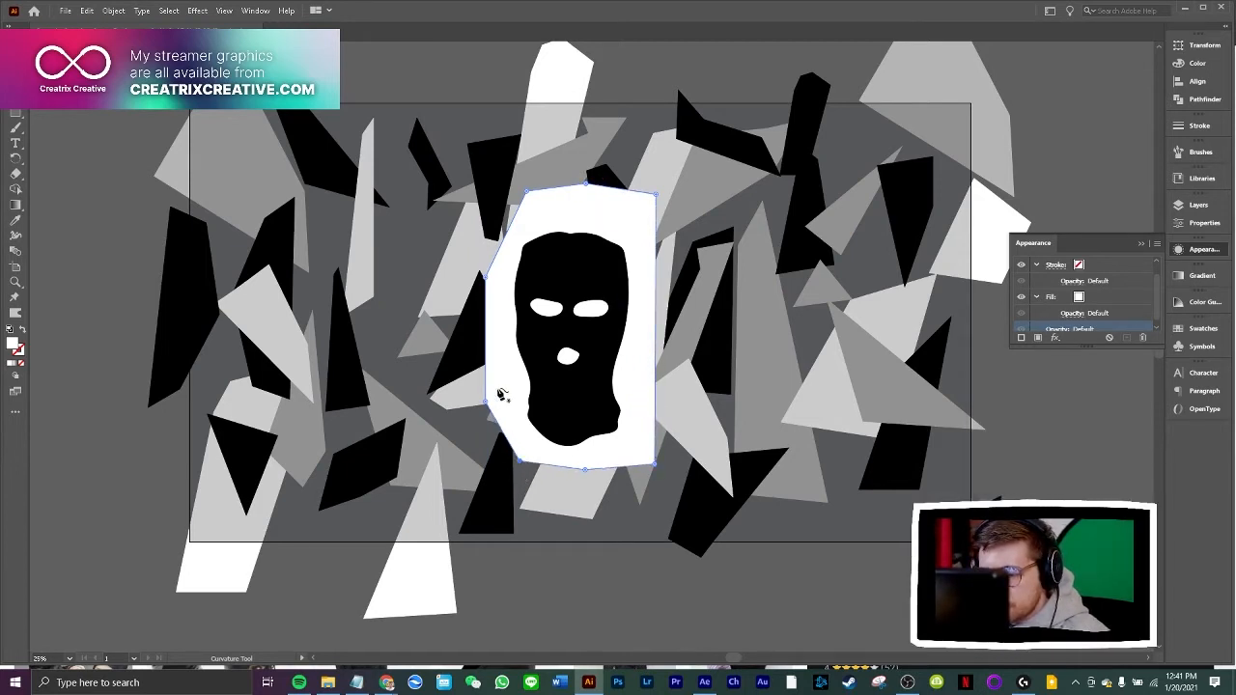
Widen the white backing by pulling its upper and lower left corner points outward, keeping the edges straight
{"action": "left_click", "coordinate": [488, 274]}
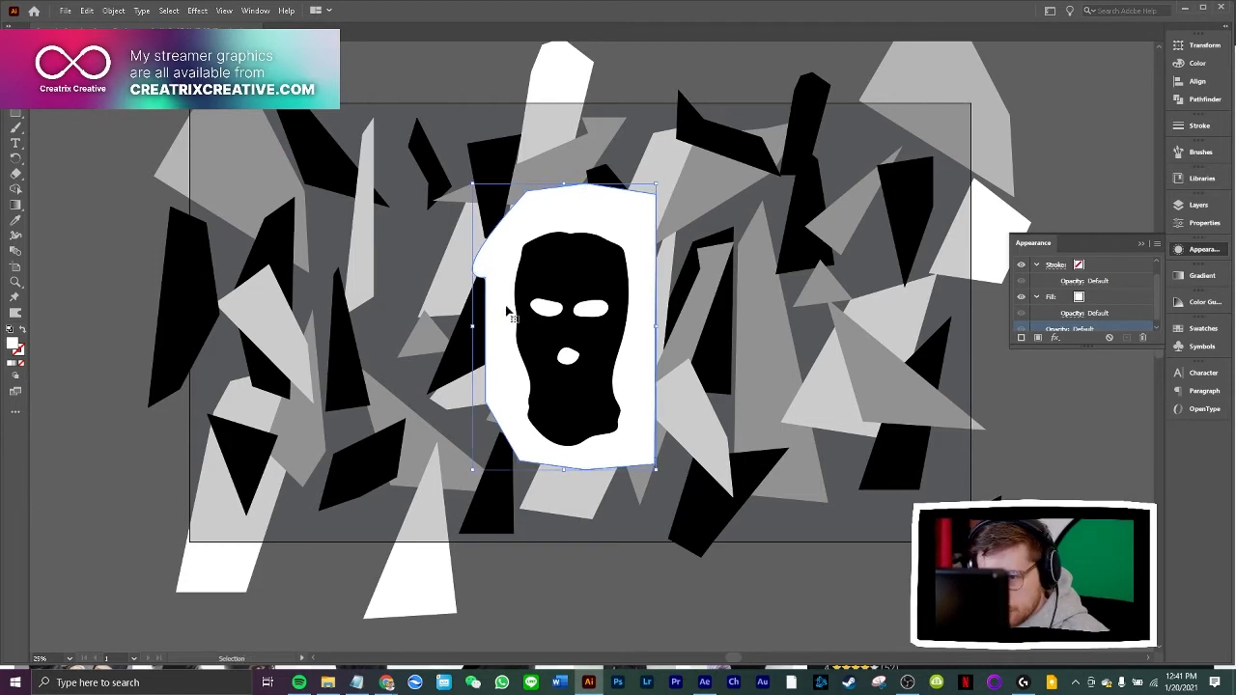
{"action": "key", "text": "ctrl+z"}
{"action": "left_click_drag", "start_coordinate": [485, 277], "coordinate": [454, 273]}
{"action": "left_click_drag", "start_coordinate": [486, 399], "coordinate": [464, 415]}
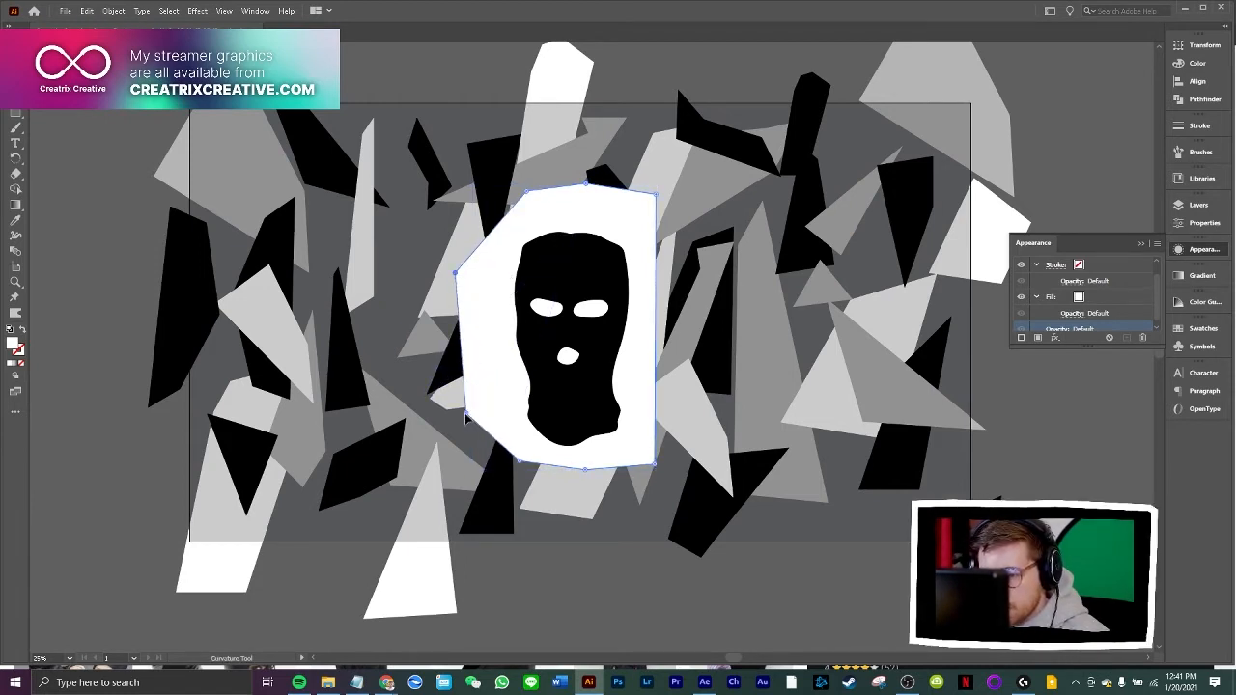
Pull the backing's bottom points downward and add a sharp outward corner point midway along its right edge
{"action": "left_click_drag", "start_coordinate": [517, 462], "coordinate": [610, 480]}
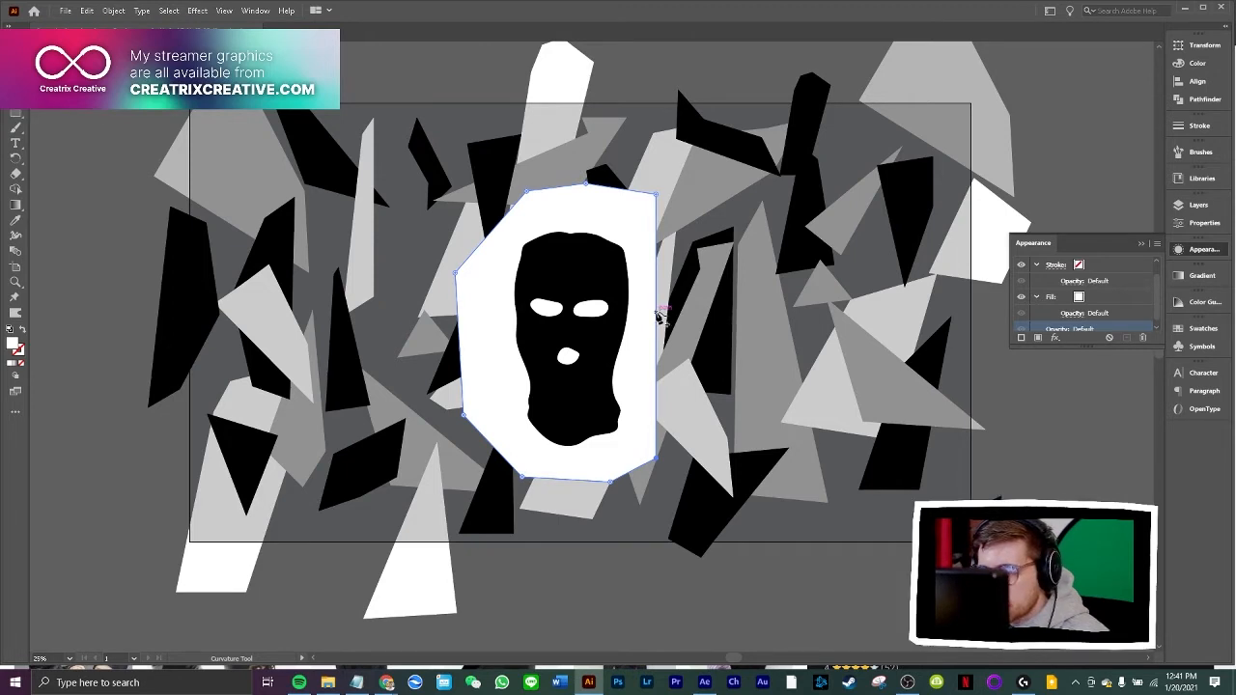
{"action": "left_click_drag", "start_coordinate": [657, 319], "coordinate": [718, 311]}
{"action": "double_click", "coordinate": [718, 311]}
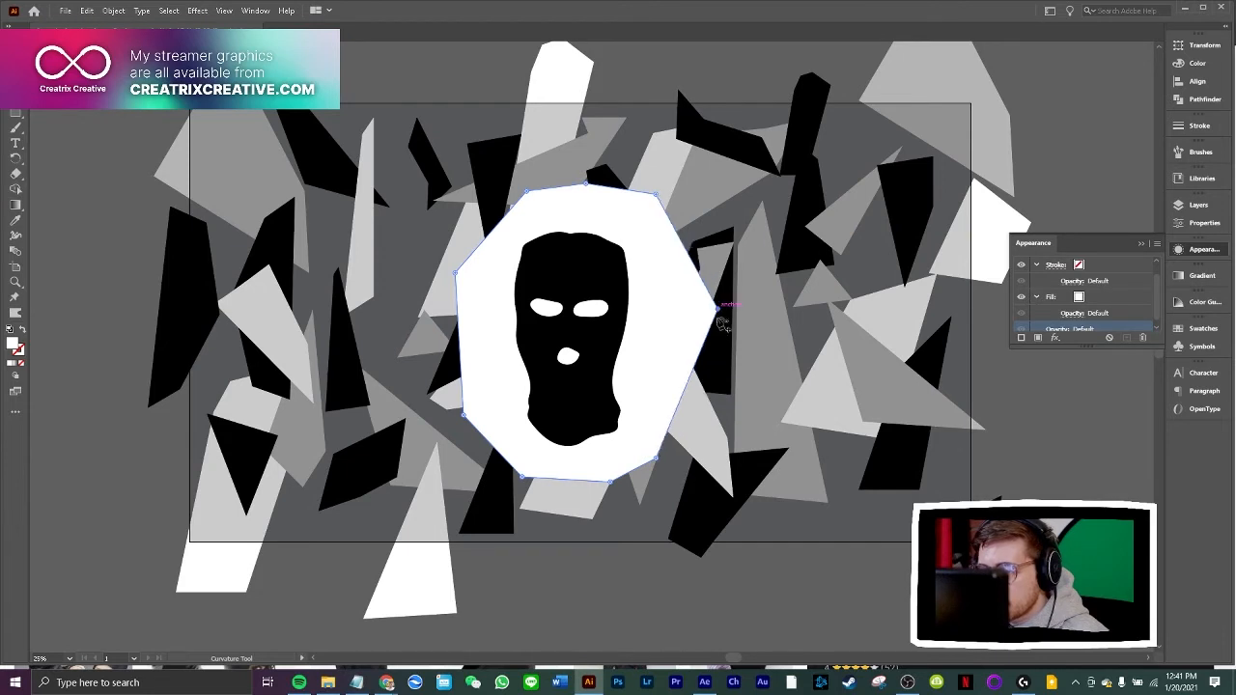
Add a sharp corner point on the white backing's upper right edge, pull it outward, and move the middle right point downward
{"action": "left_click_drag", "start_coordinate": [689, 257], "coordinate": [703, 242]}
{"action": "double_click", "coordinate": [703, 242]}
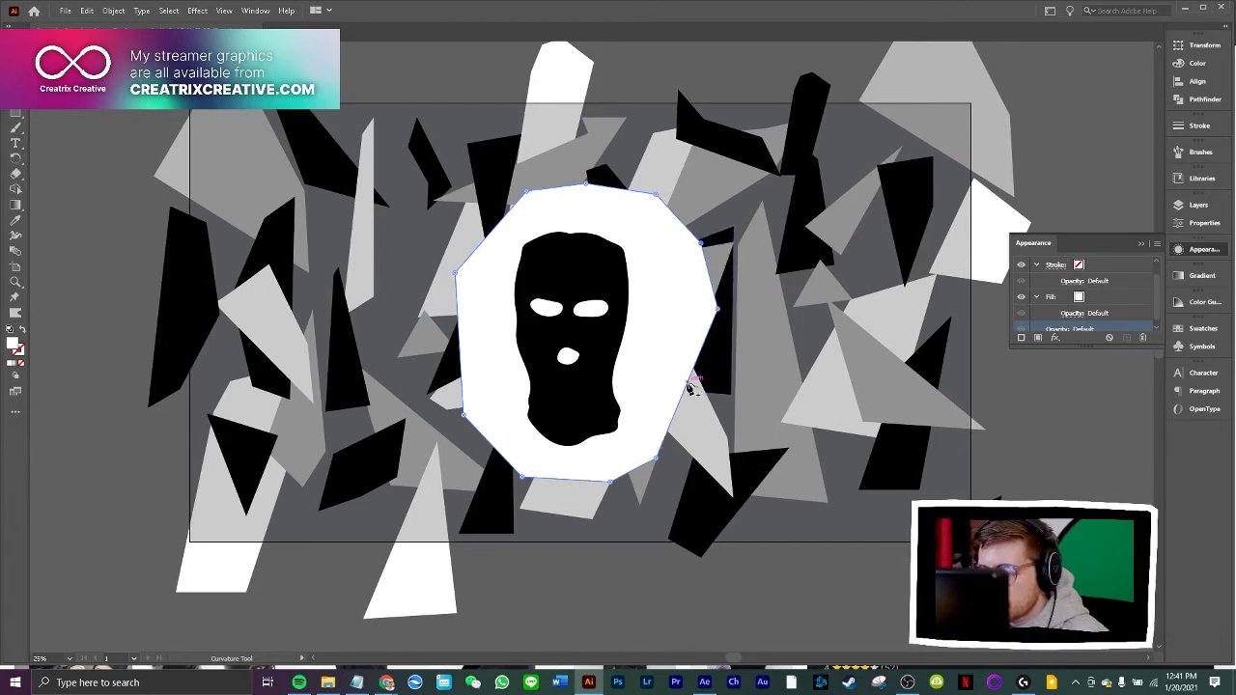
{"action": "left_click_drag", "start_coordinate": [718, 309], "coordinate": [717, 391]}
{"action": "left_click_drag", "start_coordinate": [701, 243], "coordinate": [708, 246]}
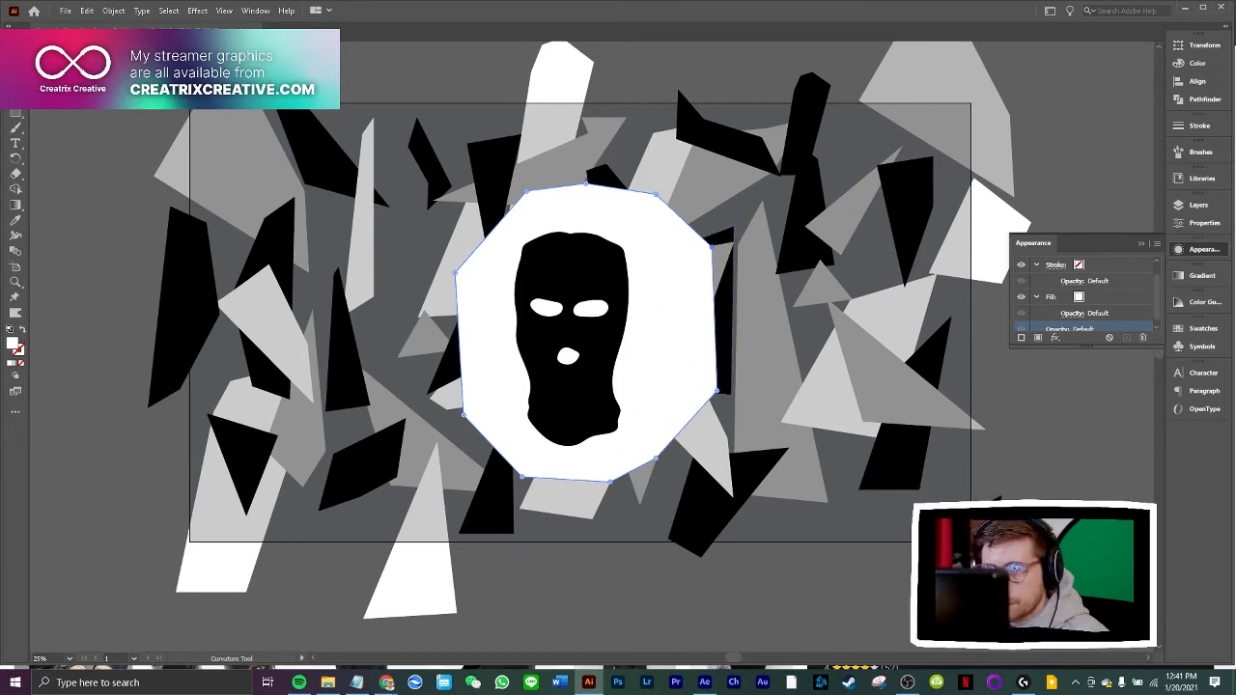
Center the white backing horizontally and vertically on the artboard
{"action": "key", "text": "v"}
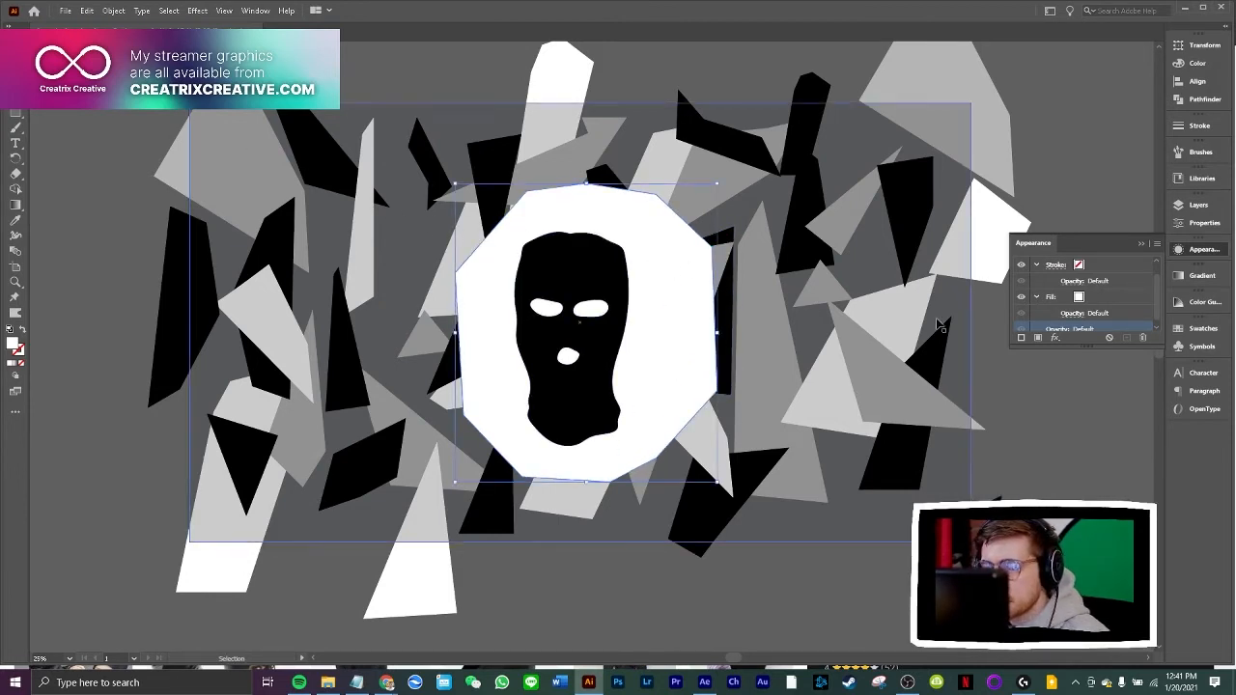
{"action": "left_click", "coordinate": [1199, 81]}
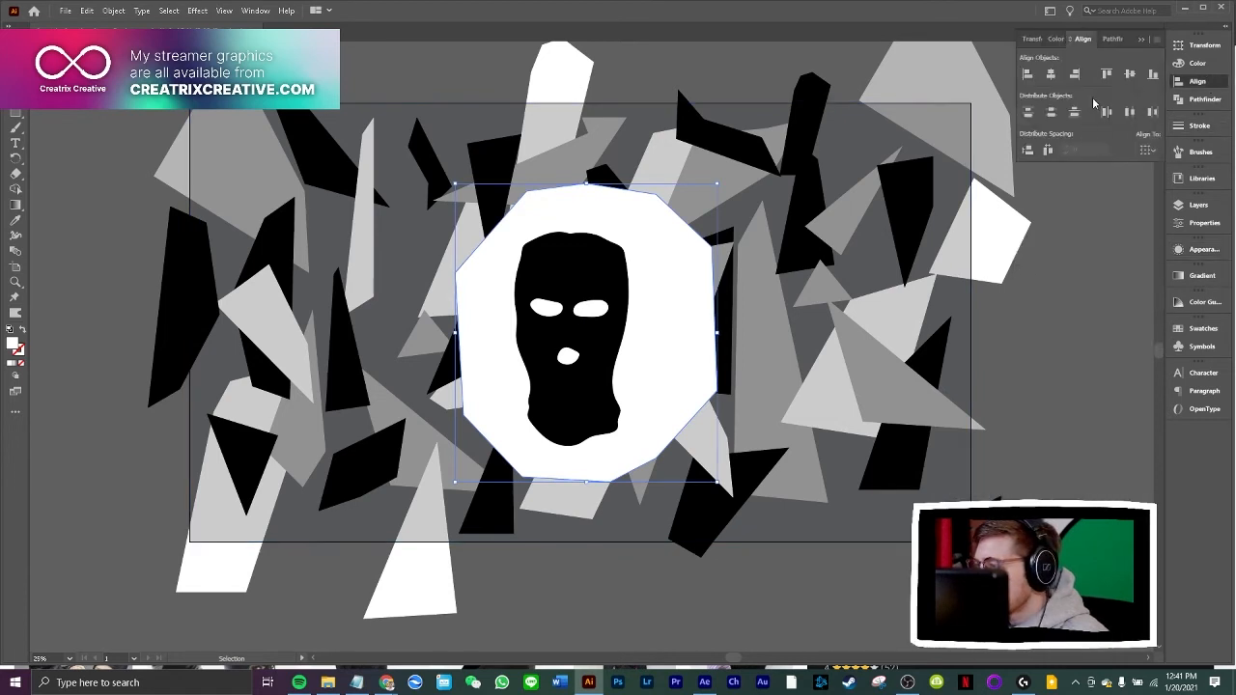
{"action": "left_click", "coordinate": [1149, 151]}
{"action": "left_click", "coordinate": [1169, 195]}
{"action": "left_click", "coordinate": [1044, 111]}
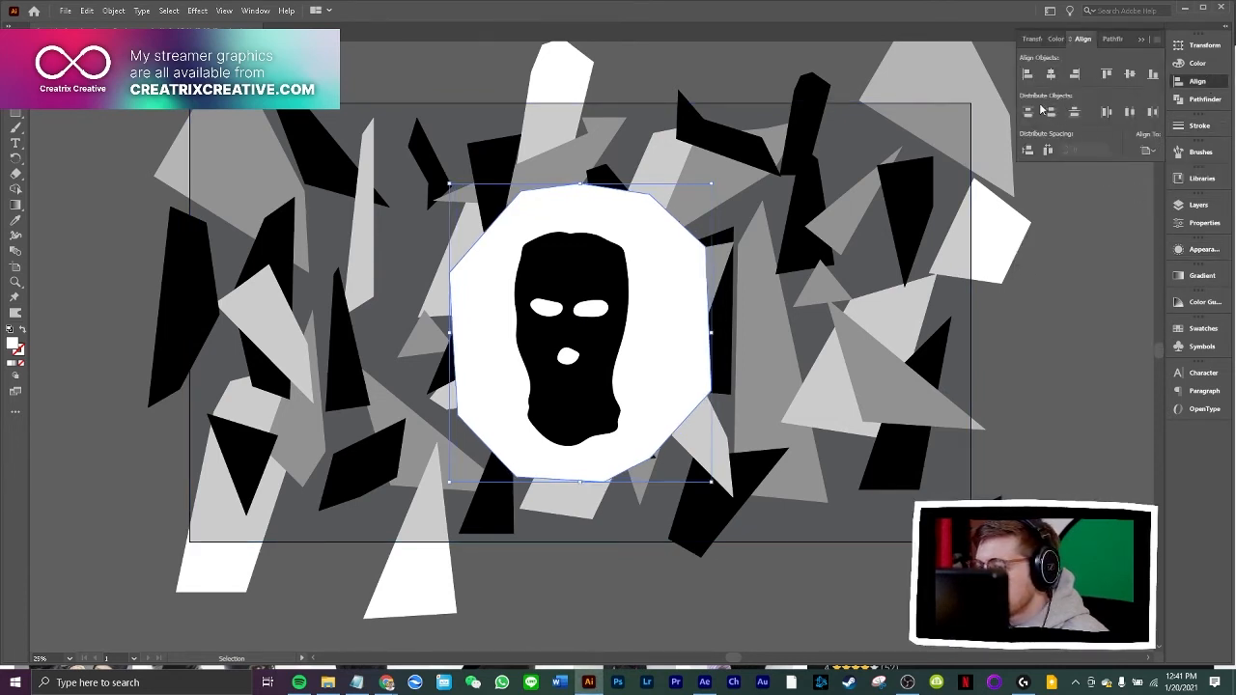
{"action": "left_click", "coordinate": [1129, 74]}
Center the black balaclava horizontally and vertically on the artboard and deselect it
{"action": "left_click", "coordinate": [637, 276]}
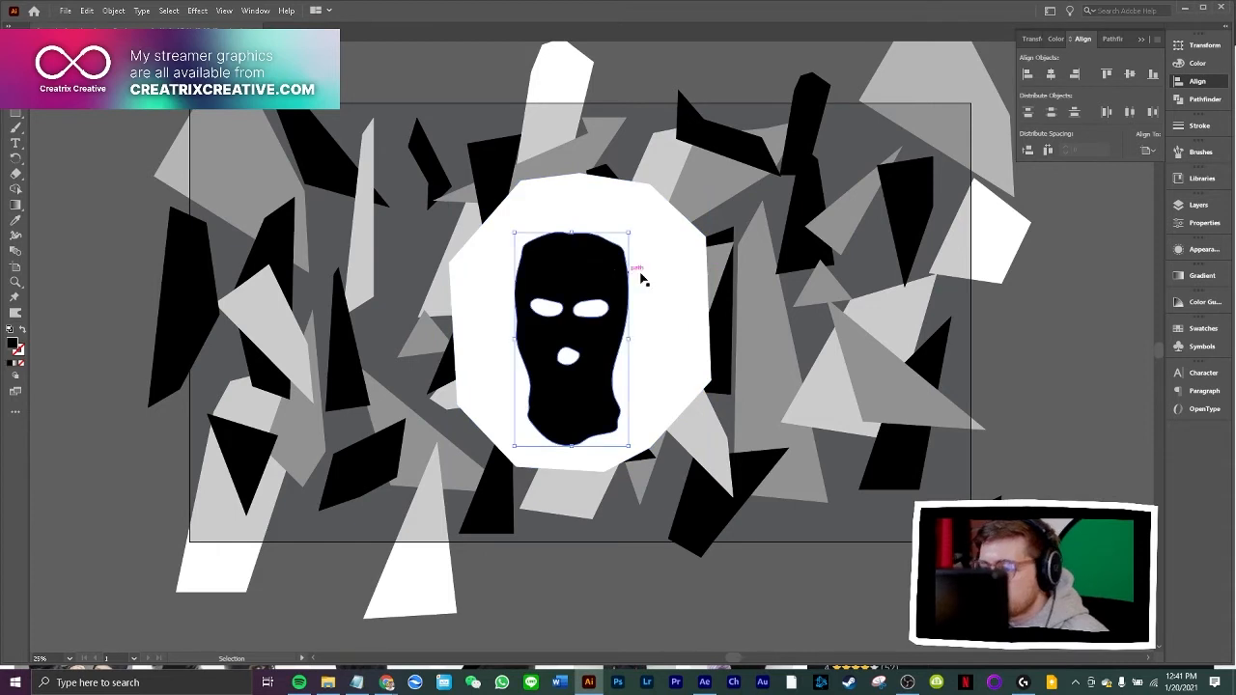
{"action": "left_click", "coordinate": [1051, 73]}
{"action": "left_click", "coordinate": [1130, 74]}
{"action": "left_click", "coordinate": [1078, 325]}
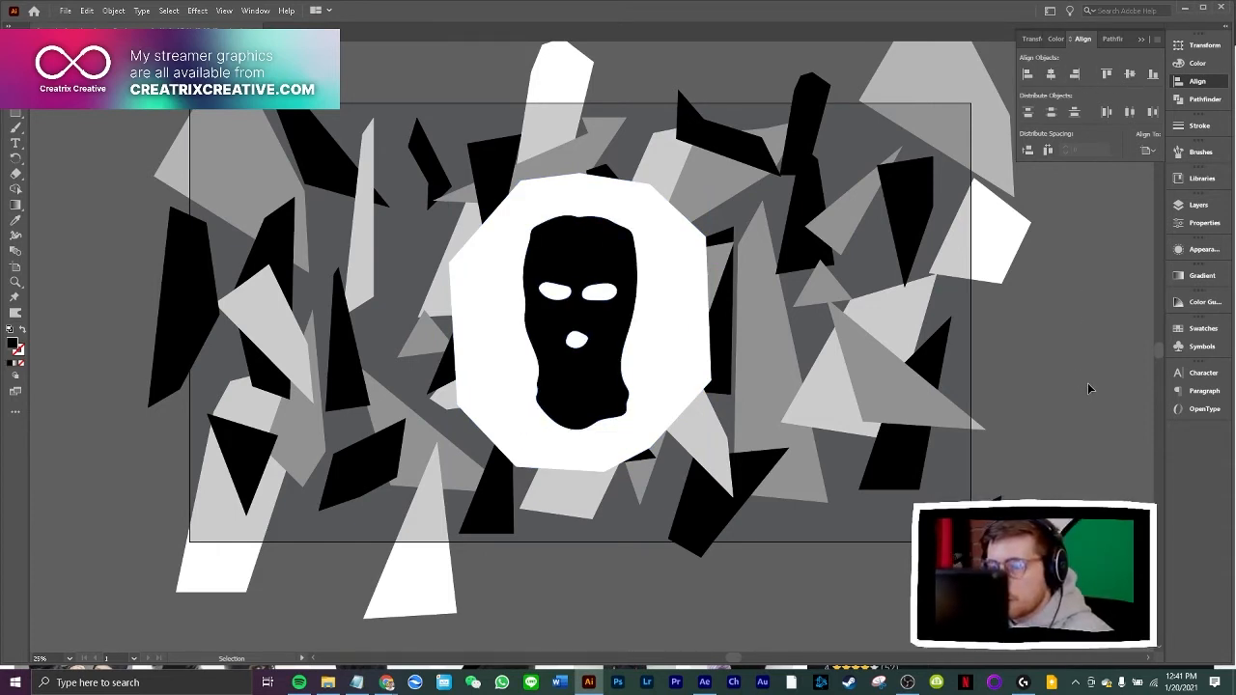
Draw a closed straight-edged shape with the Pen tool around the white backing, slightly larger than its outline
{"action": "left_click", "coordinate": [684, 287]}
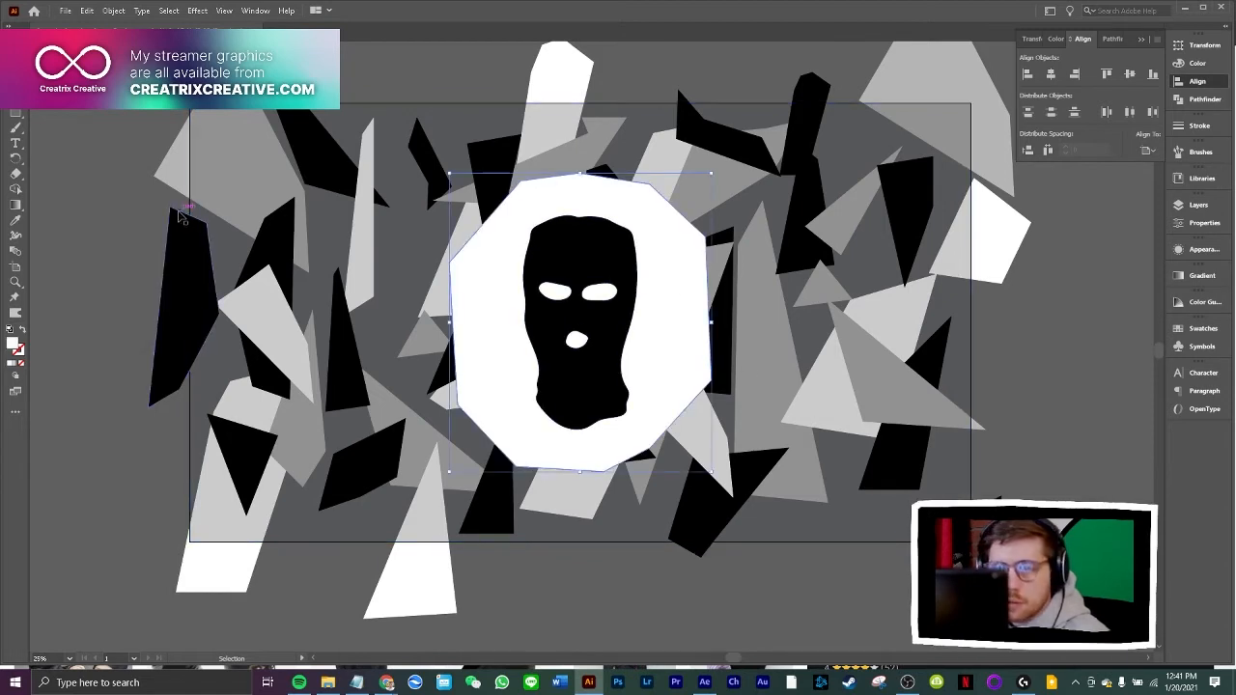
{"action": "left_click", "coordinate": [145, 92]}
{"action": "key", "text": "p"}
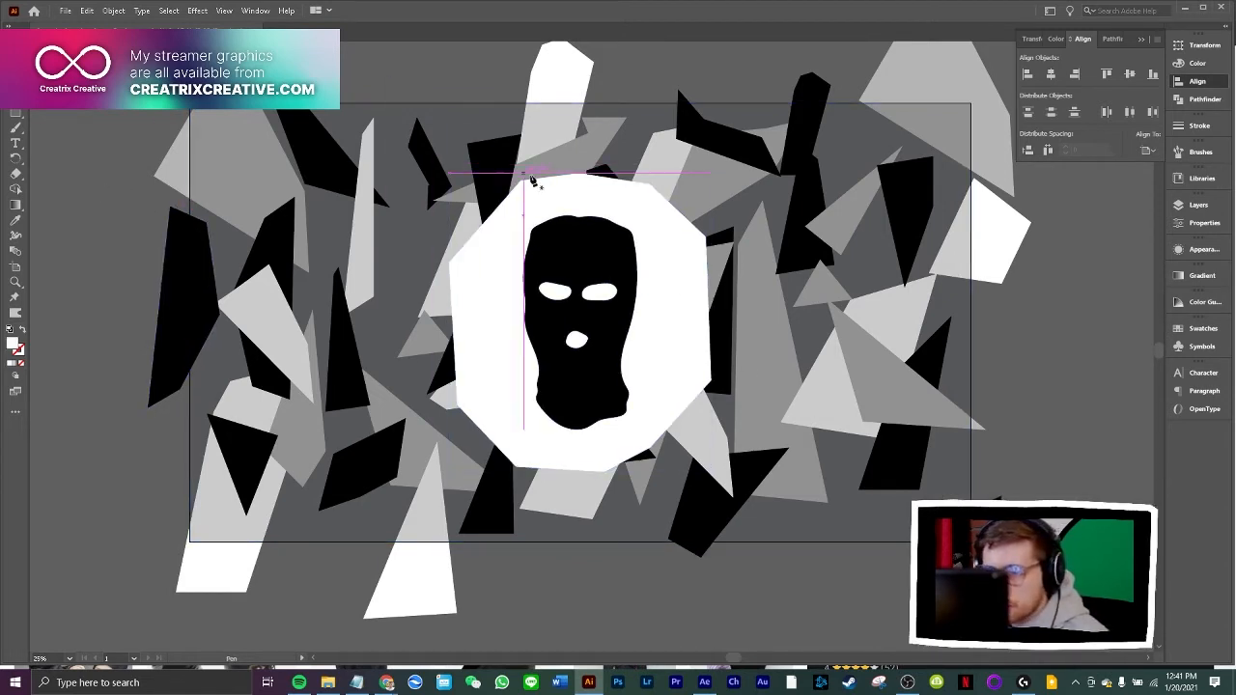
{"action": "left_click", "coordinate": [574, 164]}
{"action": "left_click", "coordinate": [514, 172]}
{"action": "left_click", "coordinate": [467, 216]}
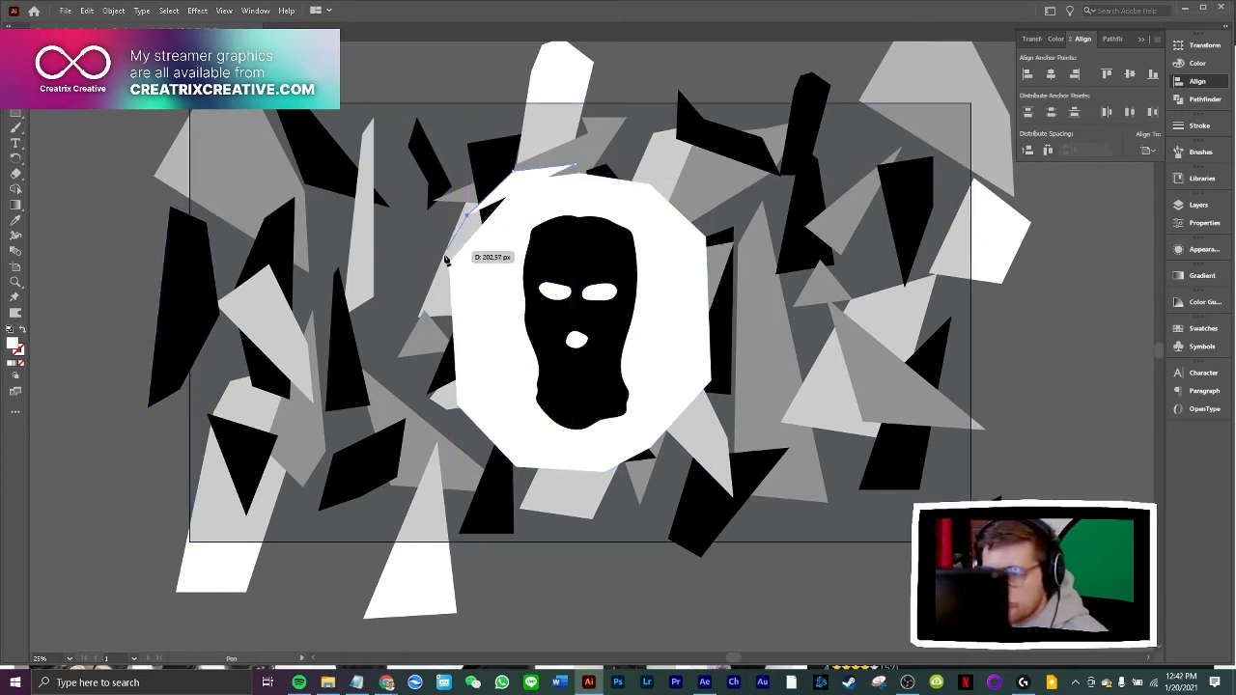
{"action": "left_click", "coordinate": [444, 256]}
{"action": "left_click", "coordinate": [440, 298]}
{"action": "left_click", "coordinate": [445, 389]}
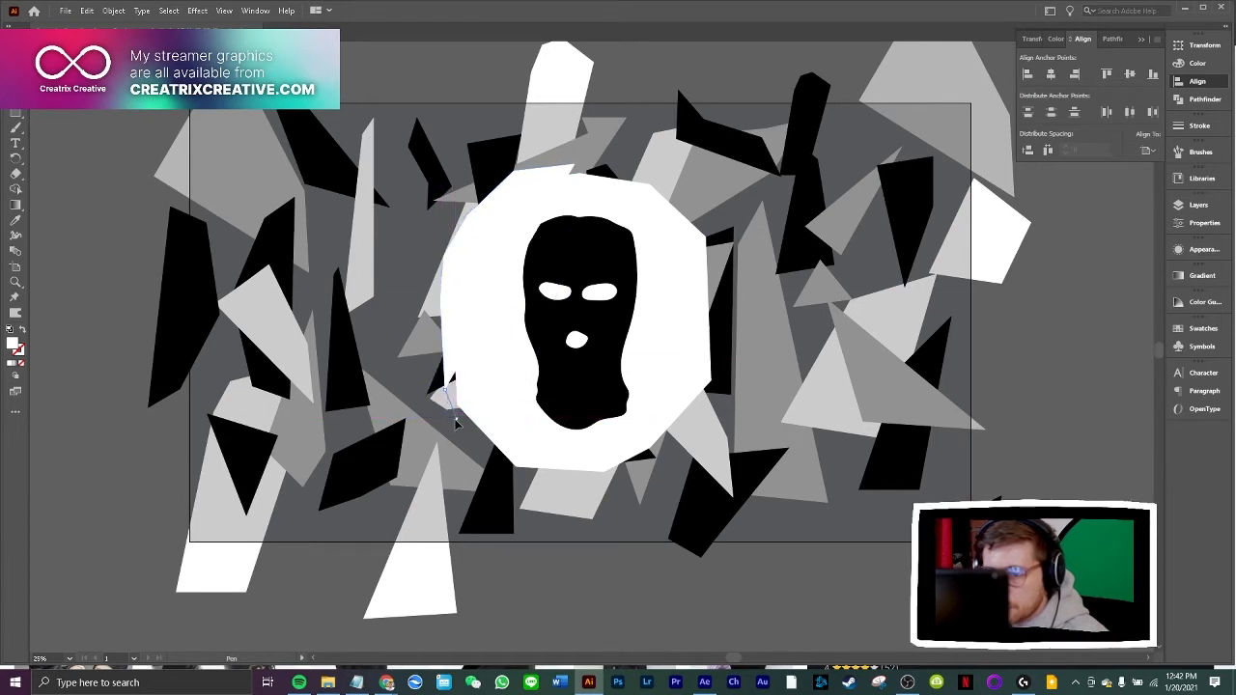
{"action": "left_click", "coordinate": [457, 418]}
{"action": "left_click", "coordinate": [479, 442]}
{"action": "left_click", "coordinate": [517, 482]}
{"action": "left_click", "coordinate": [622, 481]}
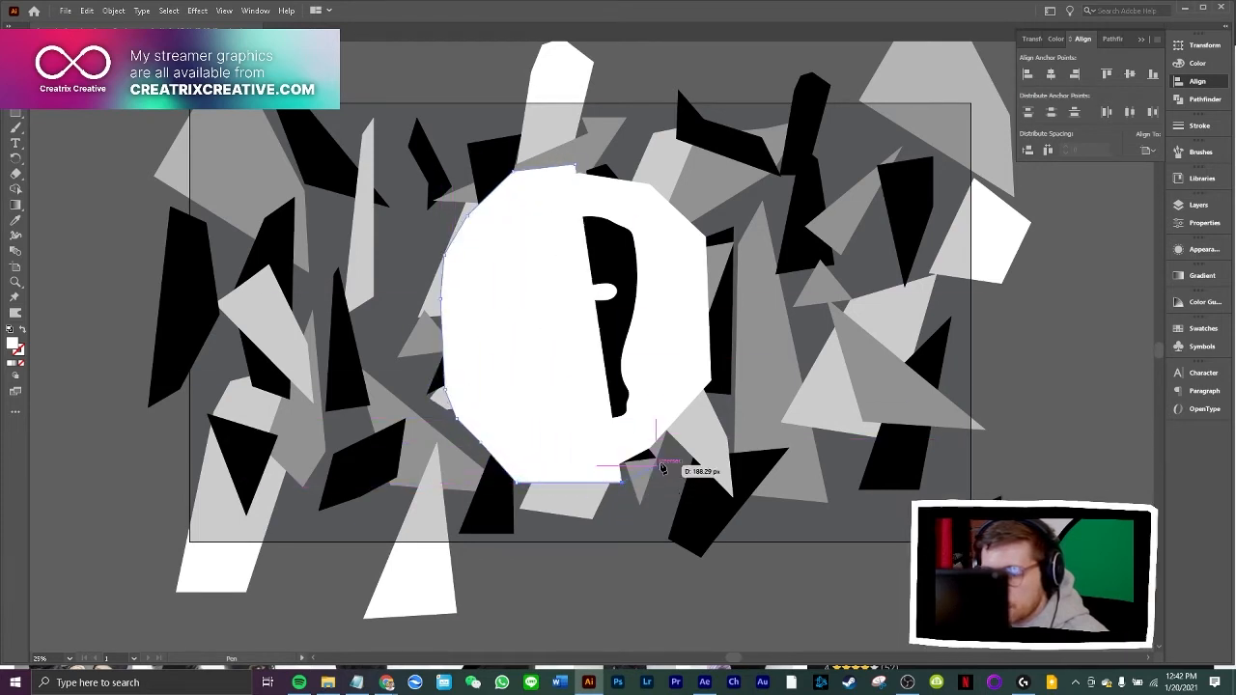
{"action": "left_click", "coordinate": [662, 455]}
{"action": "left_click", "coordinate": [715, 392]}
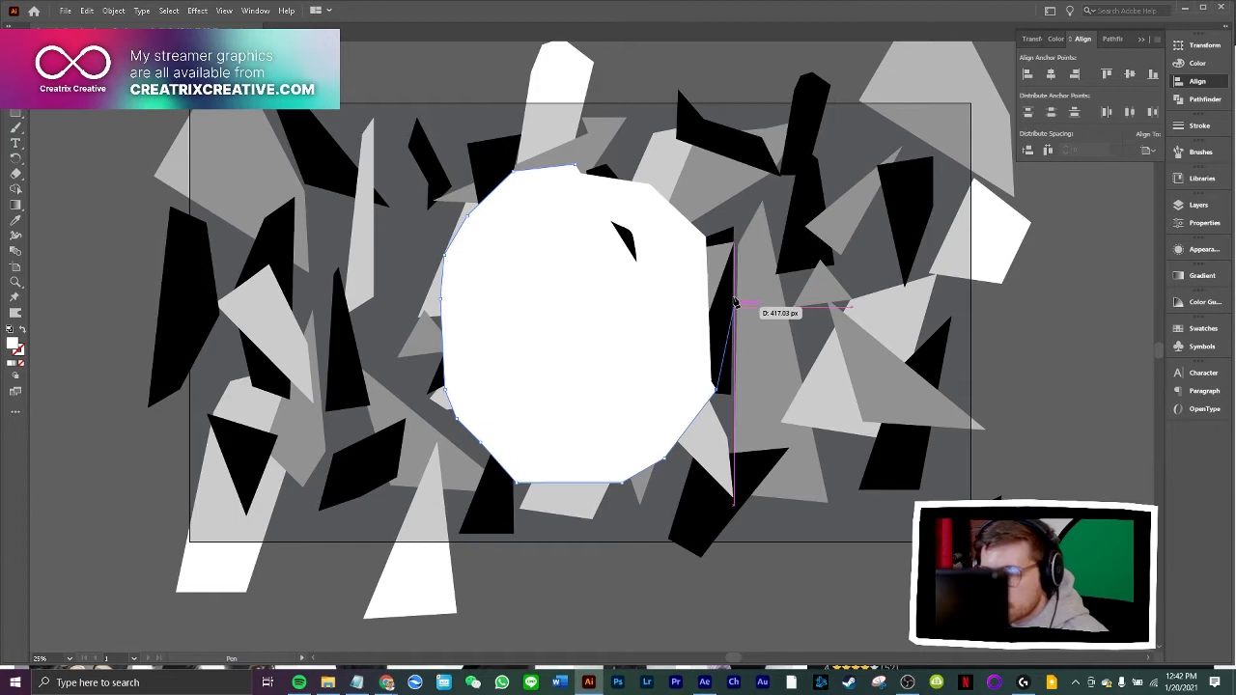
{"action": "left_click", "coordinate": [714, 231]}
{"action": "left_click", "coordinate": [654, 178]}
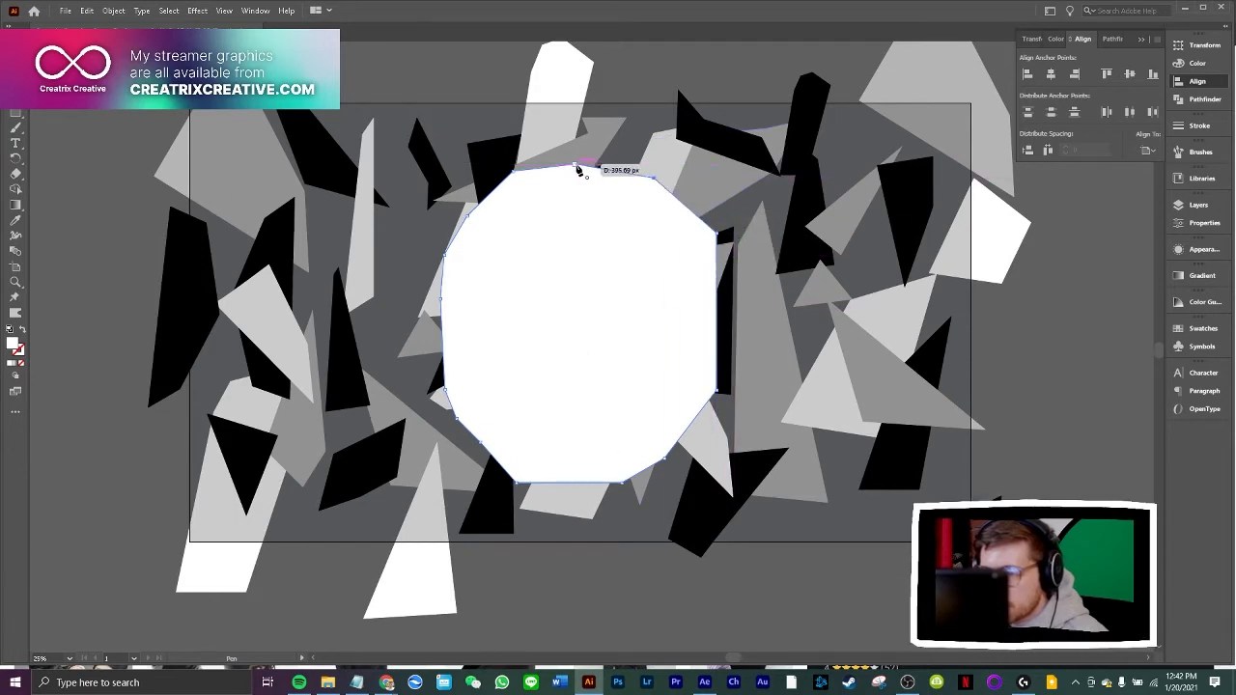
{"action": "left_click", "coordinate": [578, 169]}
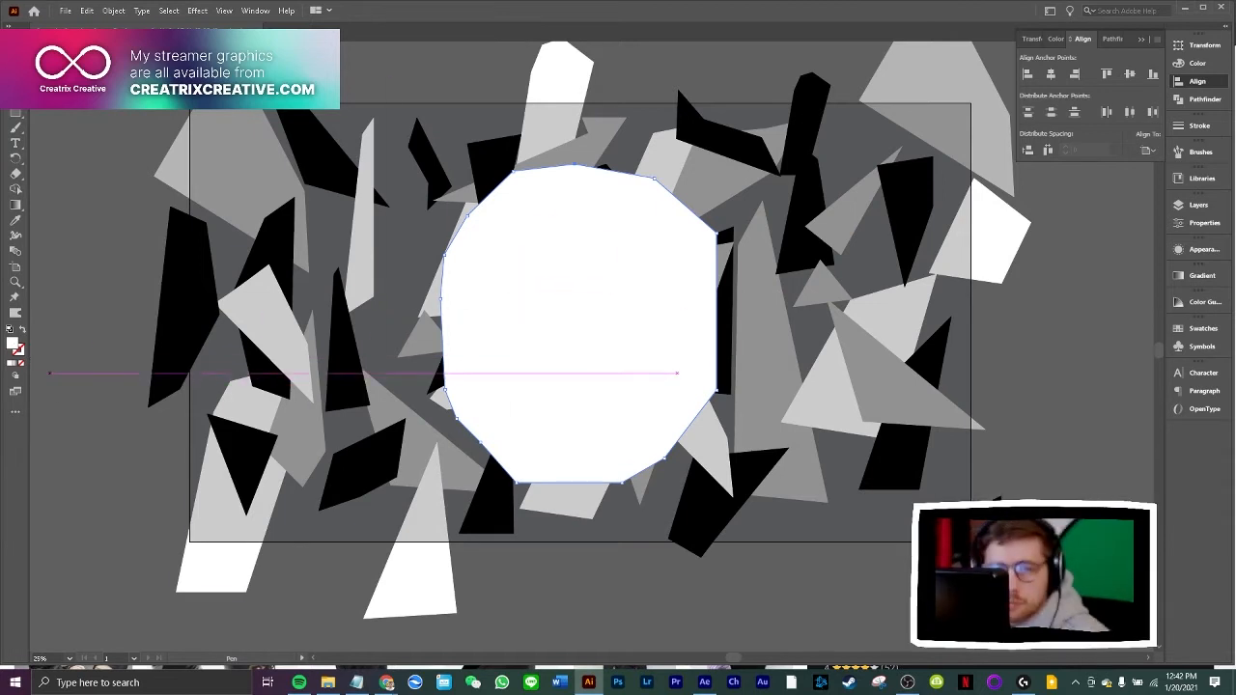
Fill the new angular outline shape with black, 000000
{"action": "key", "text": "v"}
{"action": "double_click", "coordinate": [14, 346]}
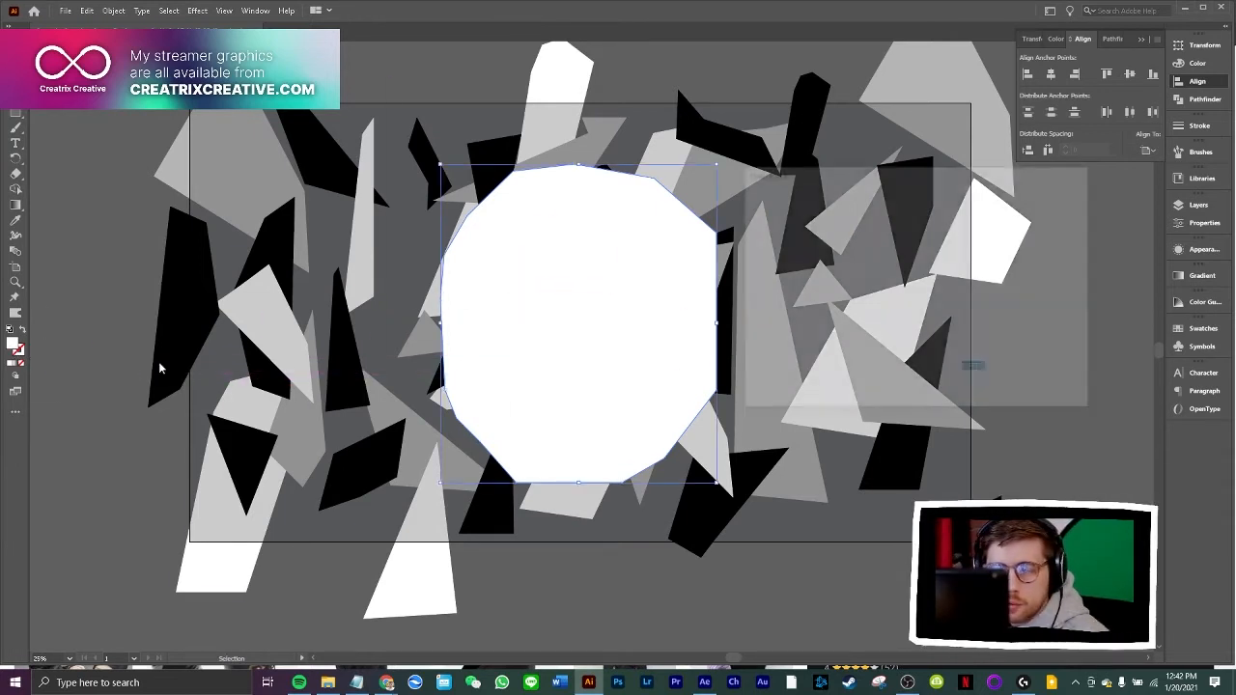
{"action": "left_click_drag", "start_coordinate": [773, 334], "coordinate": [740, 377]}
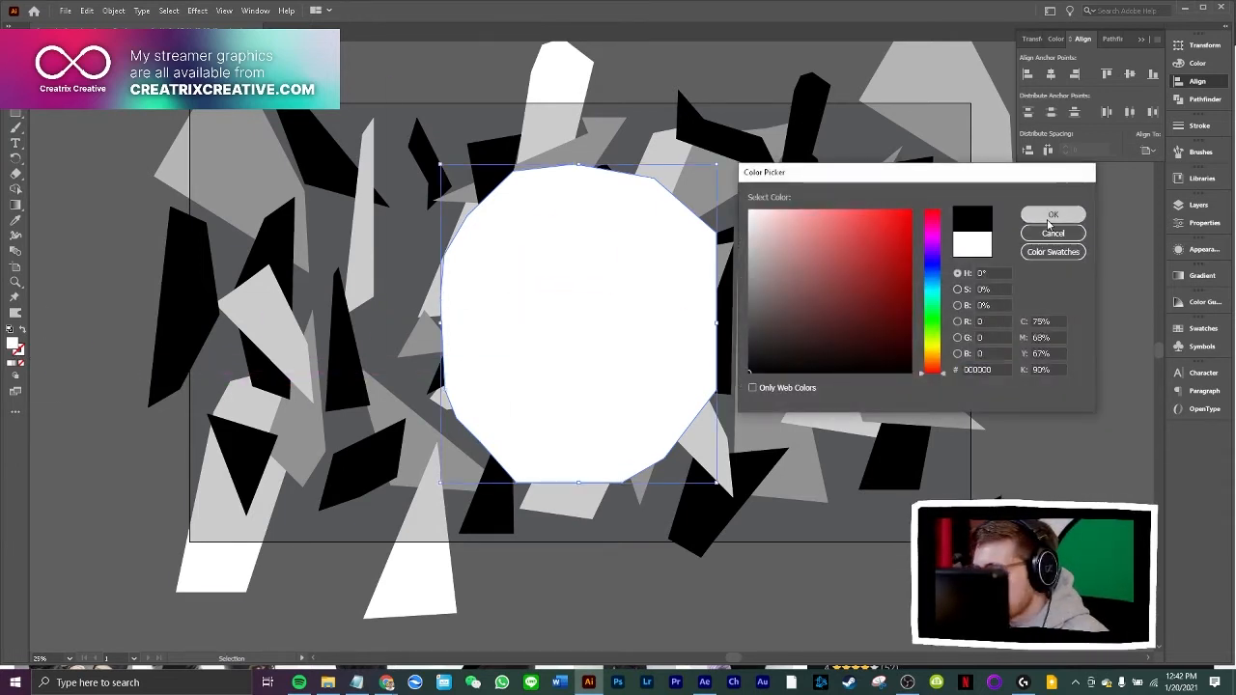
{"action": "left_click", "coordinate": [1052, 215]}
Send the black angular shape behind the white backing and balaclava as a border, and deselect it
{"action": "key", "text": "a"}
{"action": "key", "text": "ctrl+["}
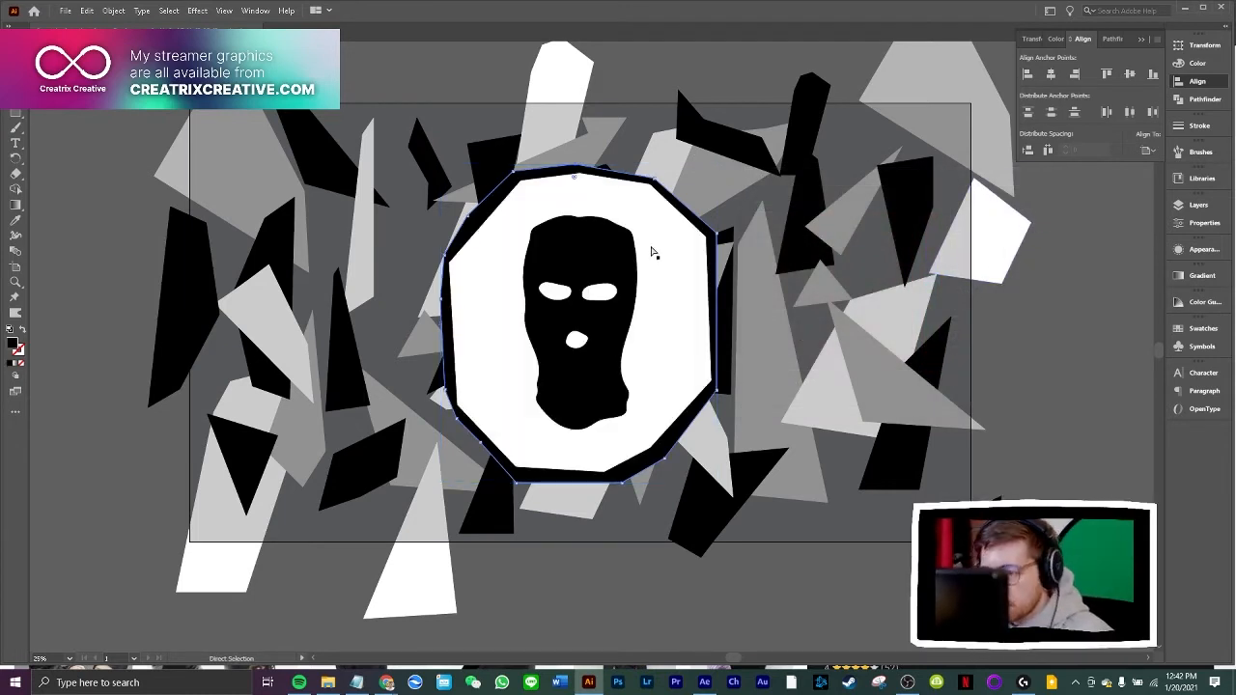
{"action": "key", "text": "v"}
{"action": "left_click", "coordinate": [1095, 352]}
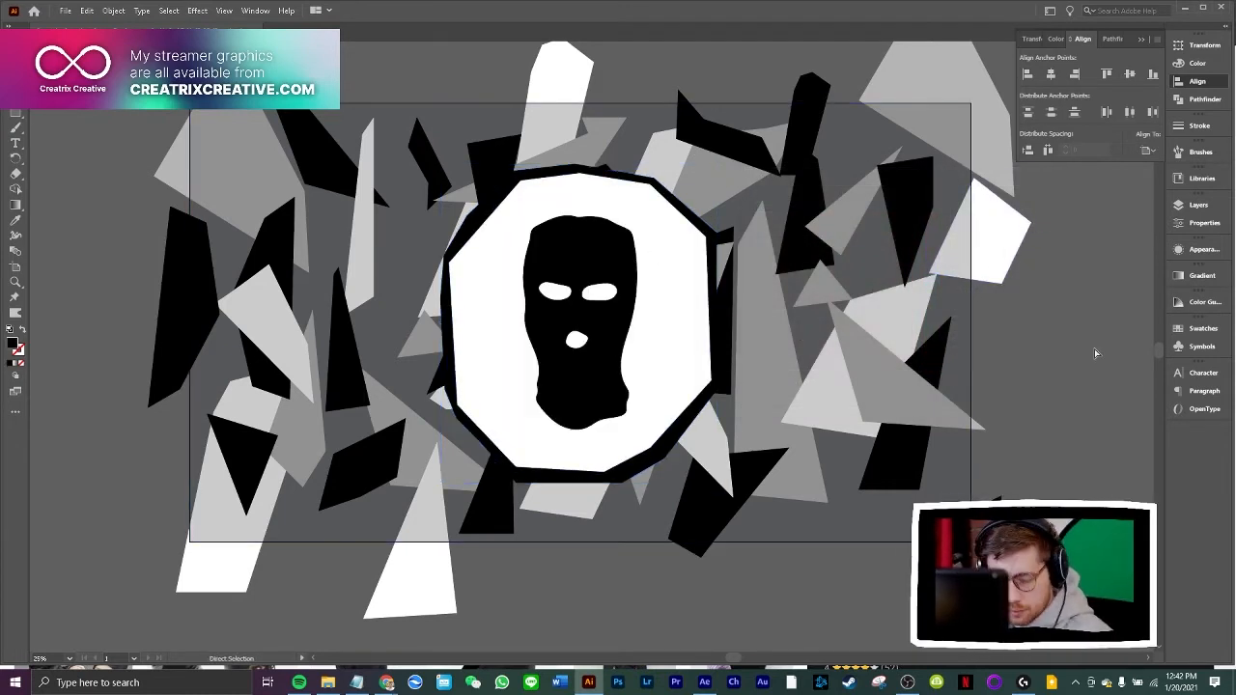
{"action": "key", "text": "v"}
{"action": "left_click", "coordinate": [1095, 354]}
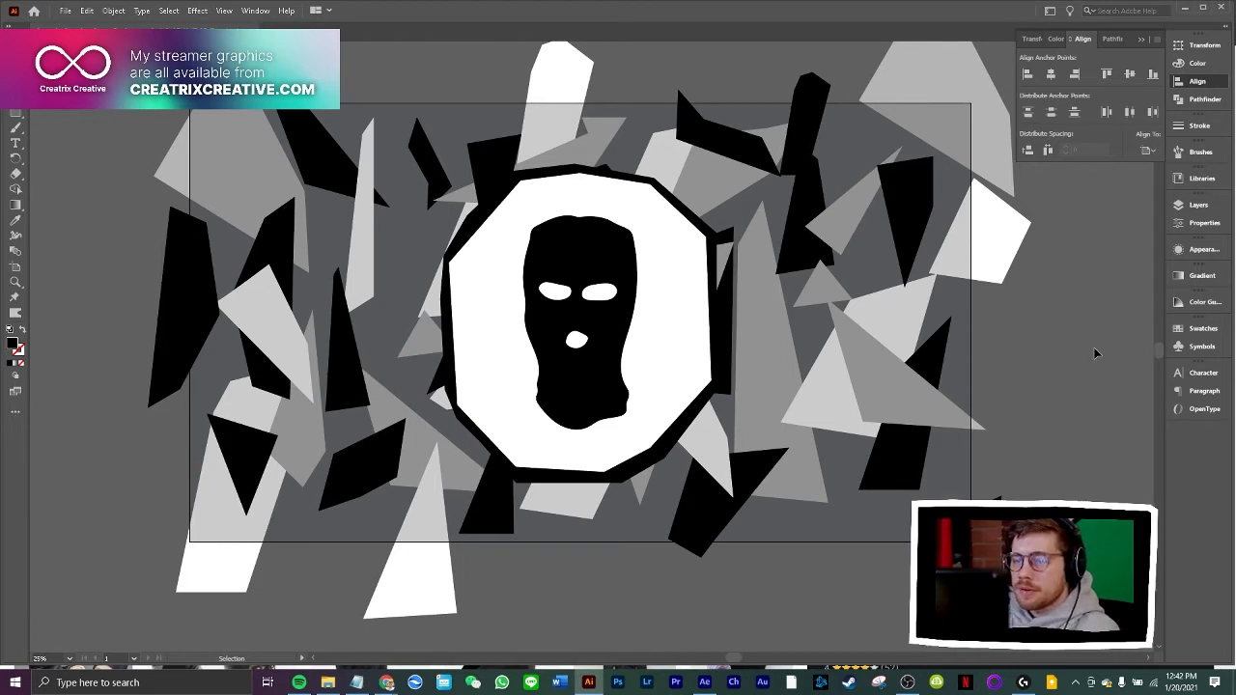
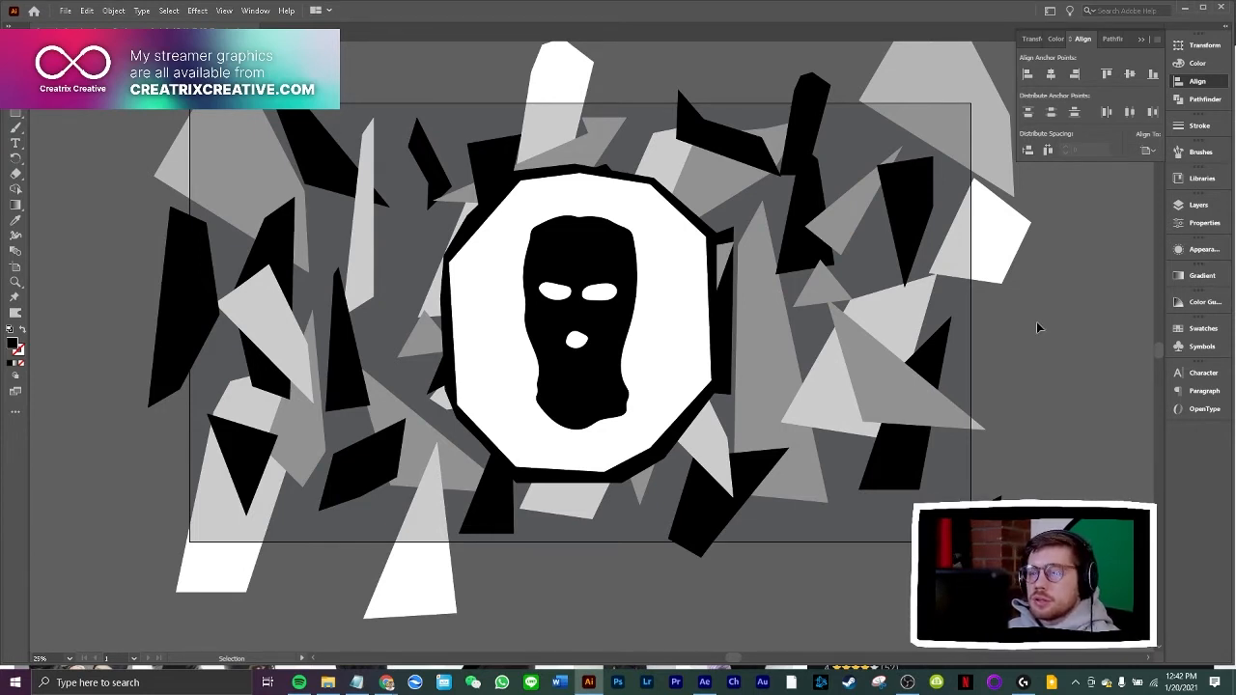
{"action": "left_click", "coordinate": [918, 383]}
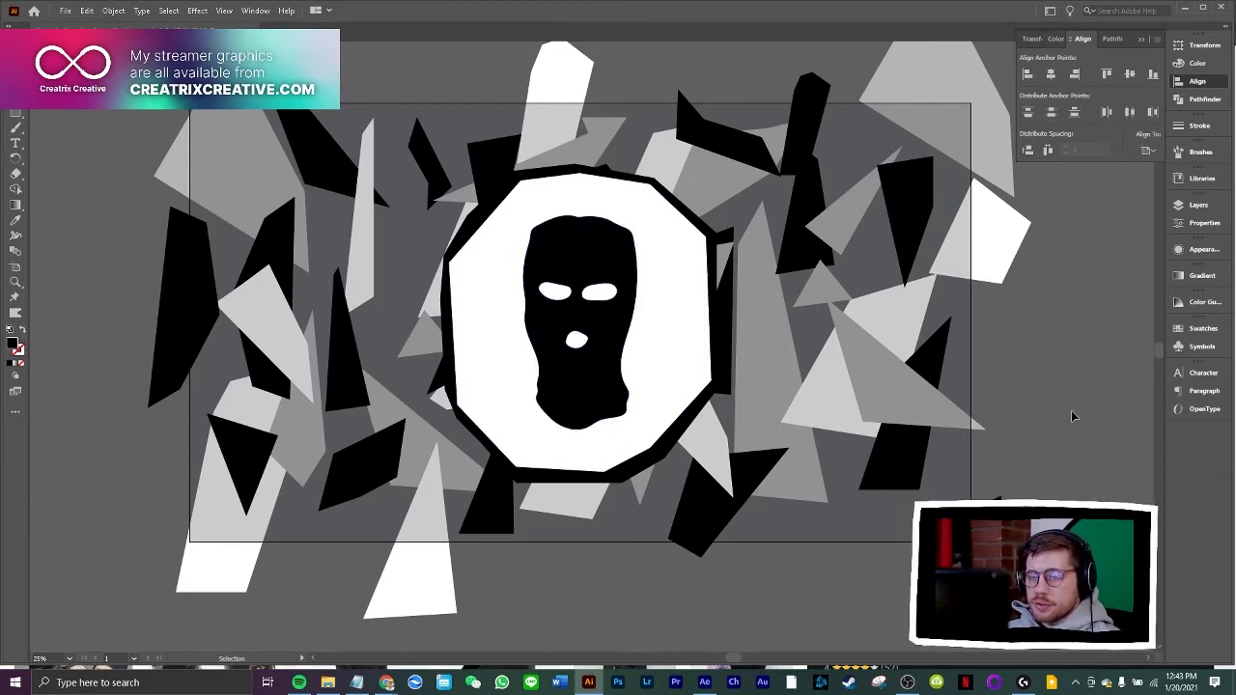
{"action": "left_click", "coordinate": [68, 16]}
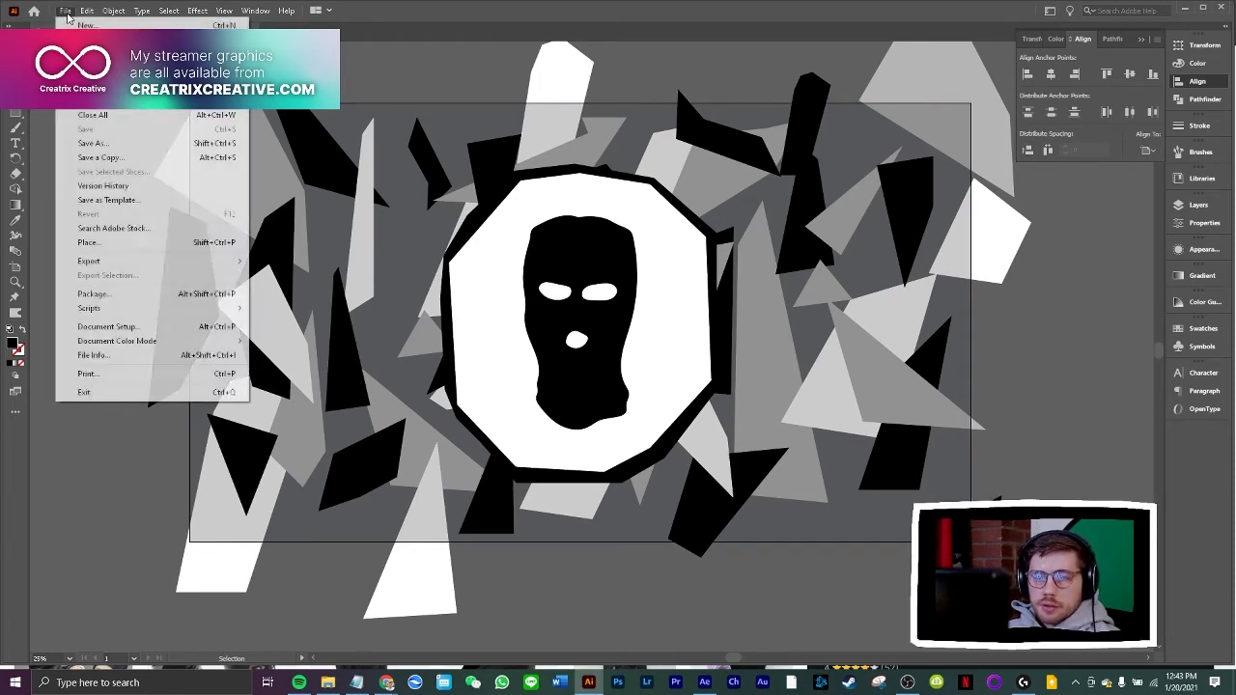
{"action": "mouse_move", "coordinate": [129, 264]}
{"action": "left_click", "coordinate": [299, 260]}
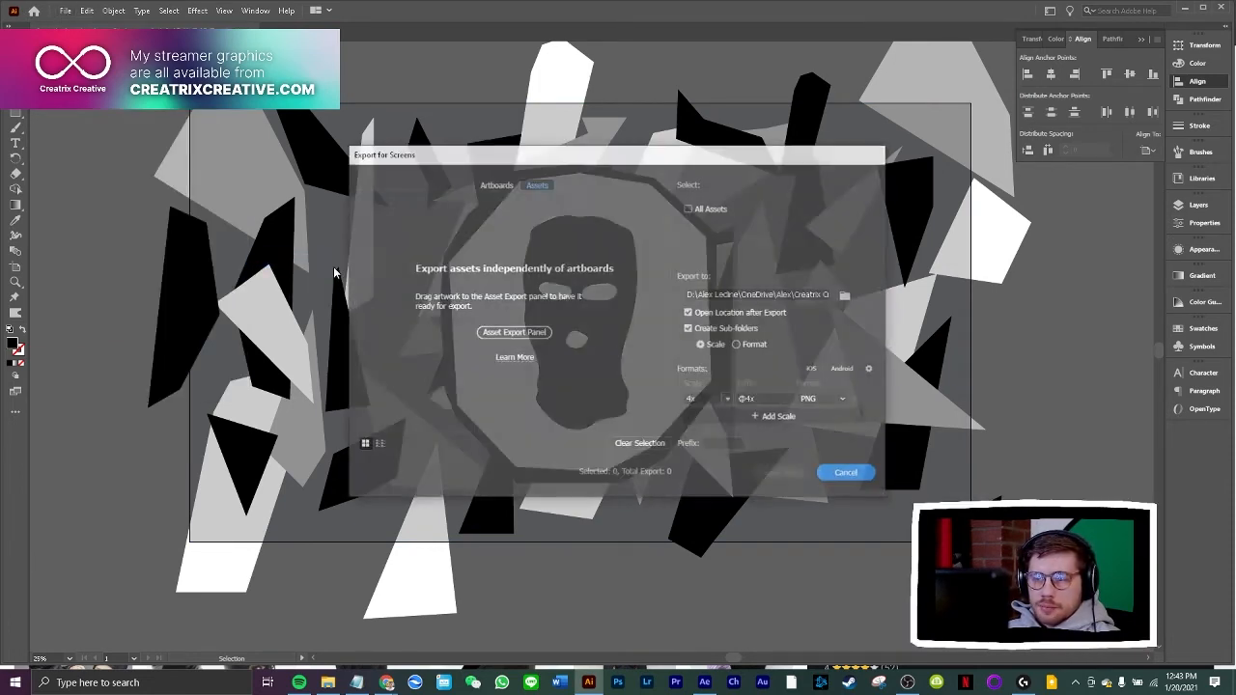
{"action": "left_click", "coordinate": [848, 473]}
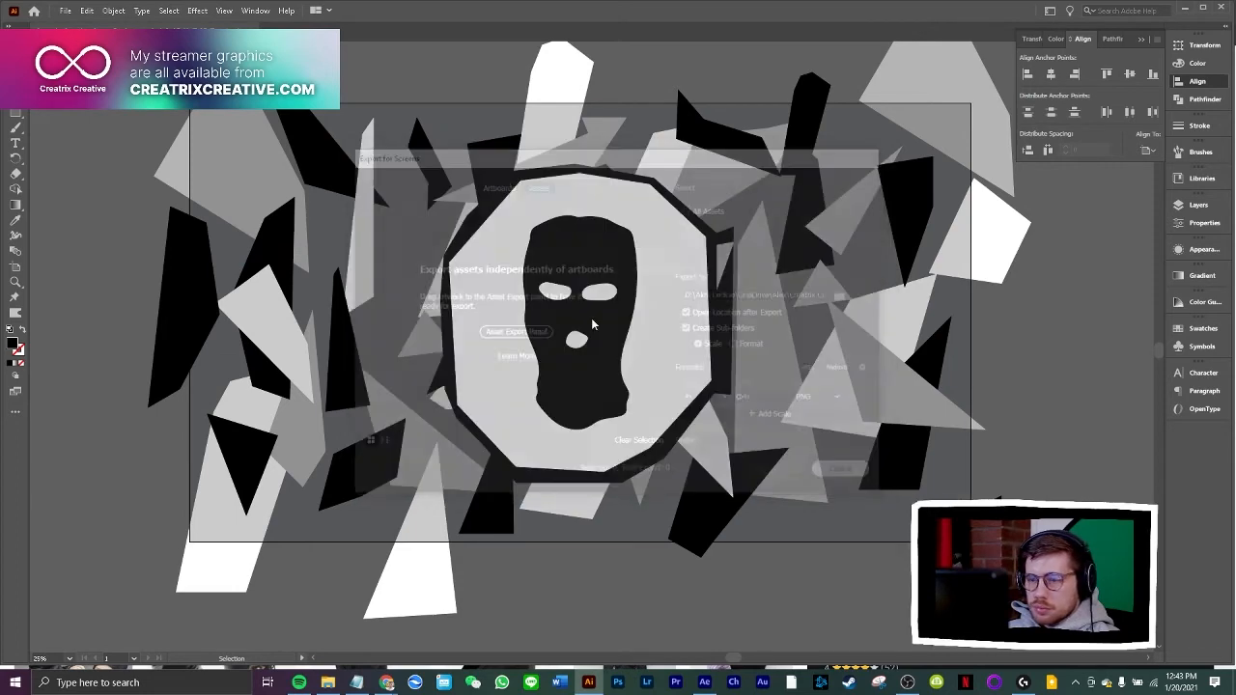
{"action": "left_click", "coordinate": [65, 10]}
{"action": "mouse_move", "coordinate": [119, 267]}
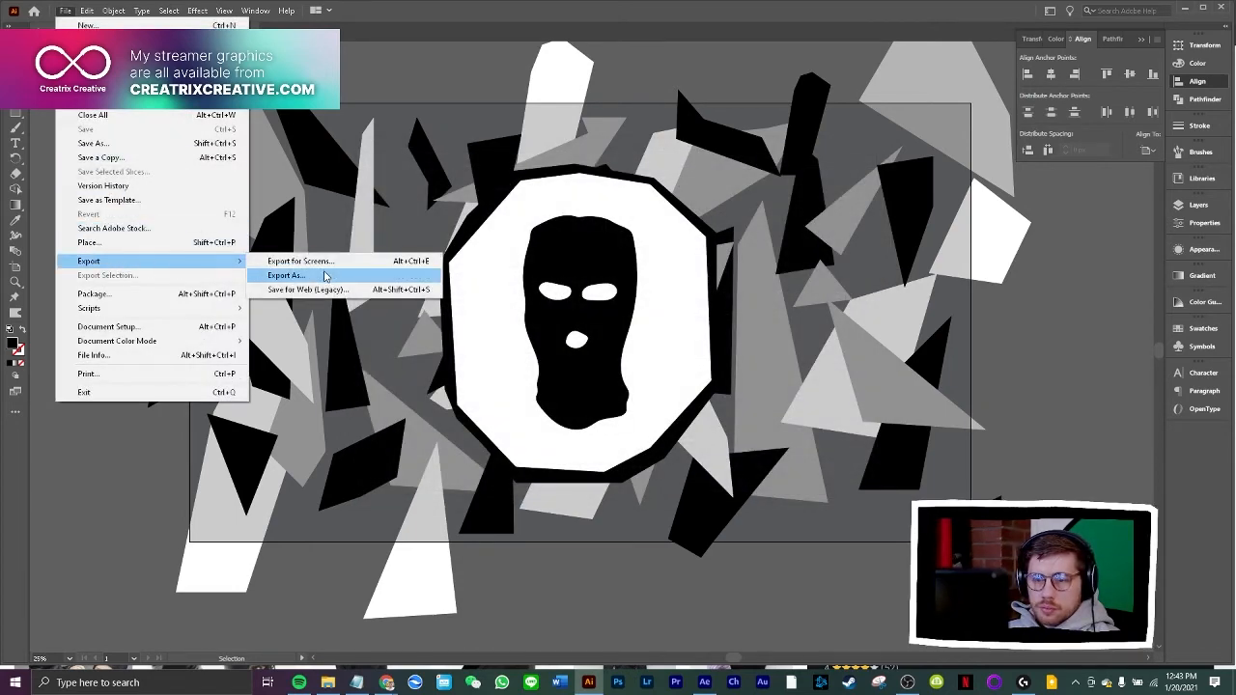
{"action": "left_click", "coordinate": [337, 277]}
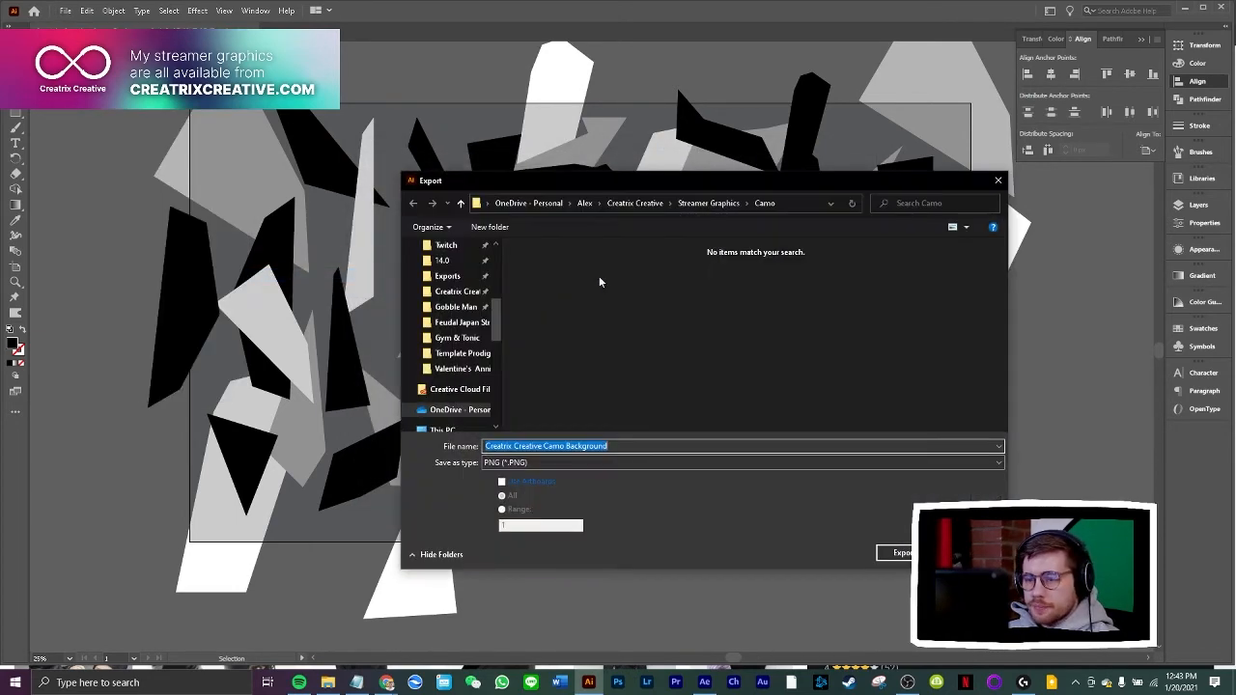
{"action": "left_click_drag", "start_coordinate": [790, 185], "coordinate": [745, 164]}
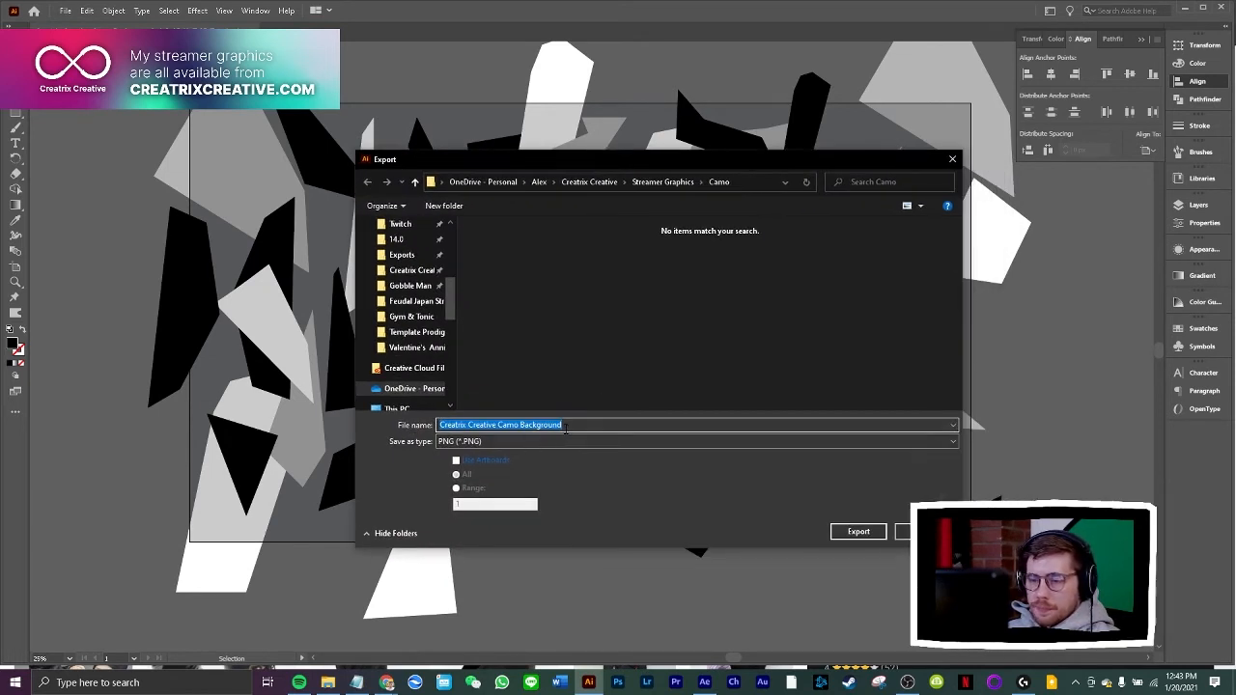
{"action": "left_click", "coordinate": [472, 464]}
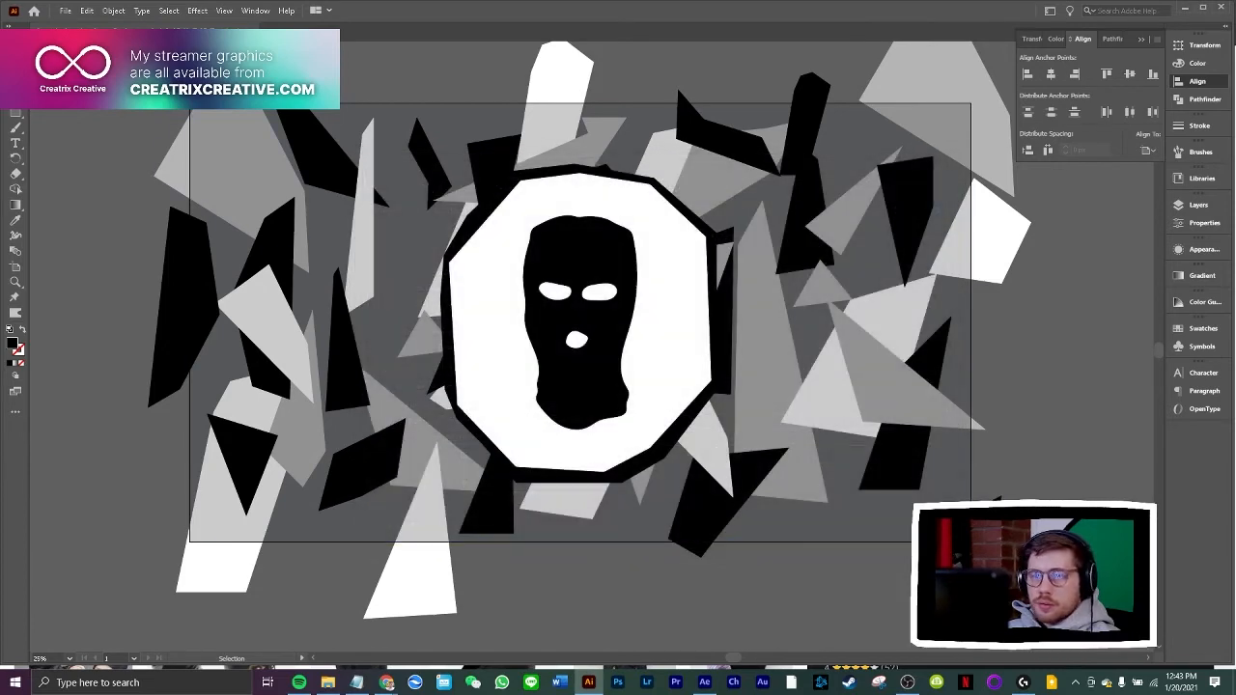
Check the dimensions of Artboard 1 in its artboard options without changing them
{"action": "left_click", "coordinate": [254, 11]}
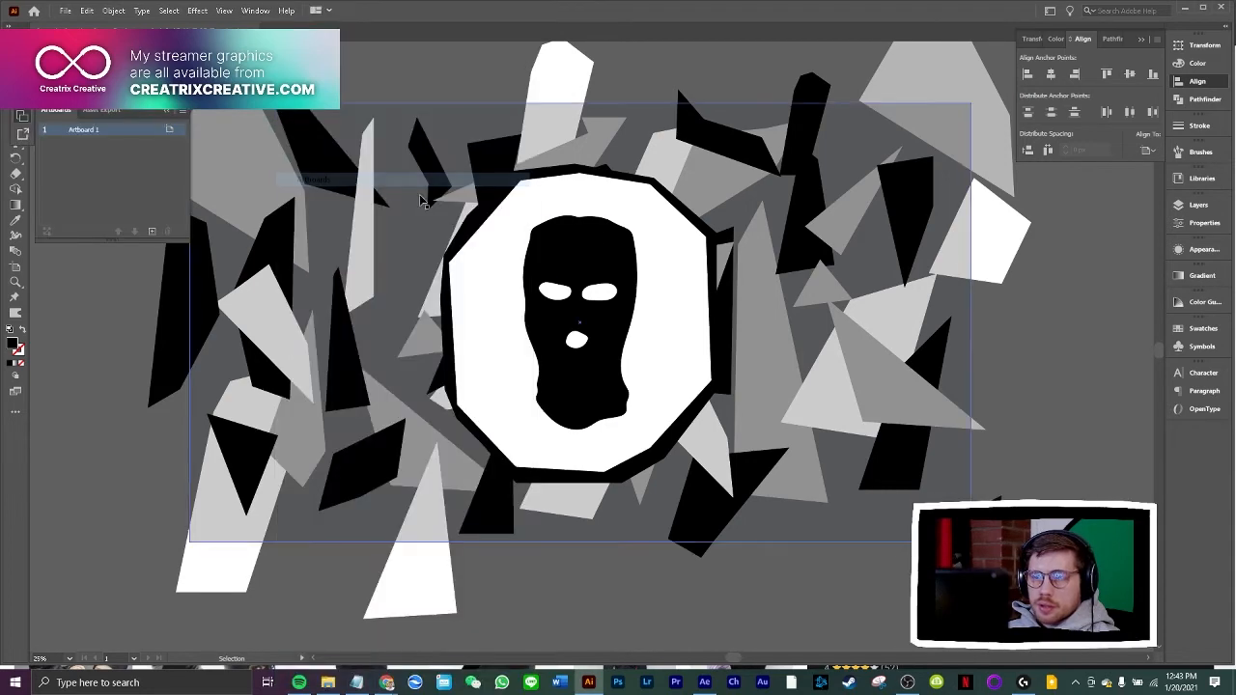
{"action": "left_click", "coordinate": [313, 179]}
{"action": "left_click", "coordinate": [170, 129]}
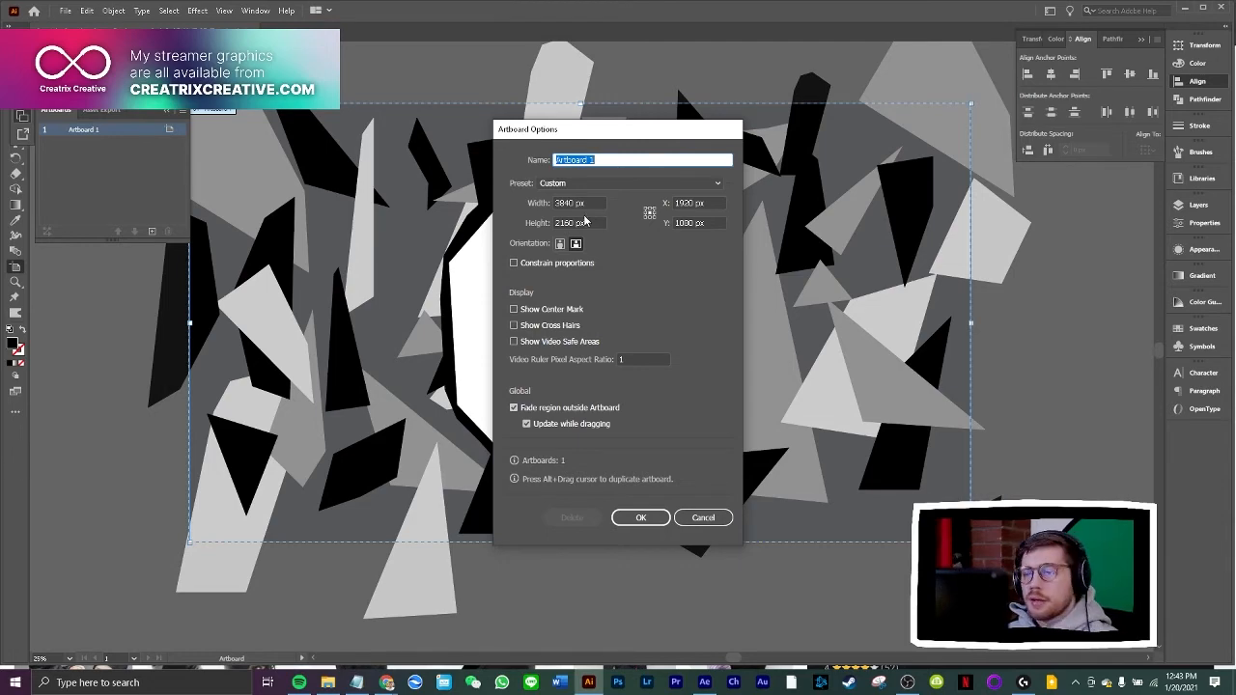
{"action": "left_click", "coordinate": [709, 522]}
Export the artwork as a PNG named Creatrix Creative Camo Background, using the artboards to crop it
{"action": "left_click", "coordinate": [65, 11]}
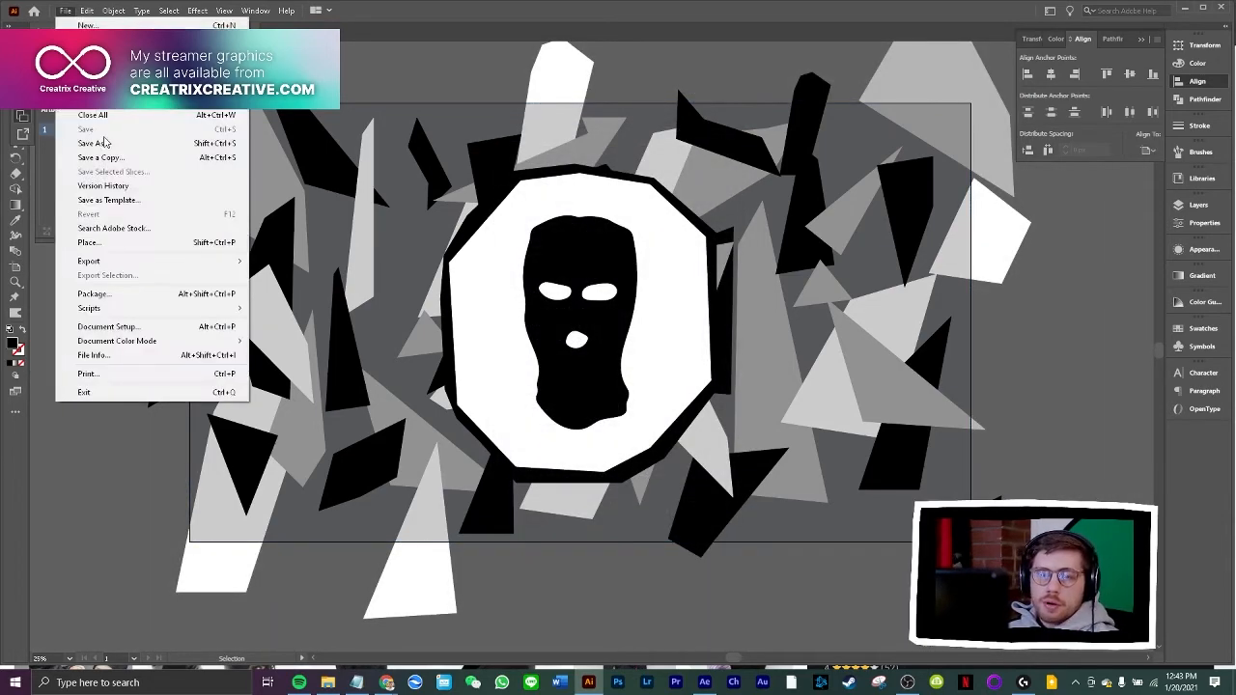
{"action": "mouse_move", "coordinate": [145, 261]}
{"action": "left_click", "coordinate": [296, 276]}
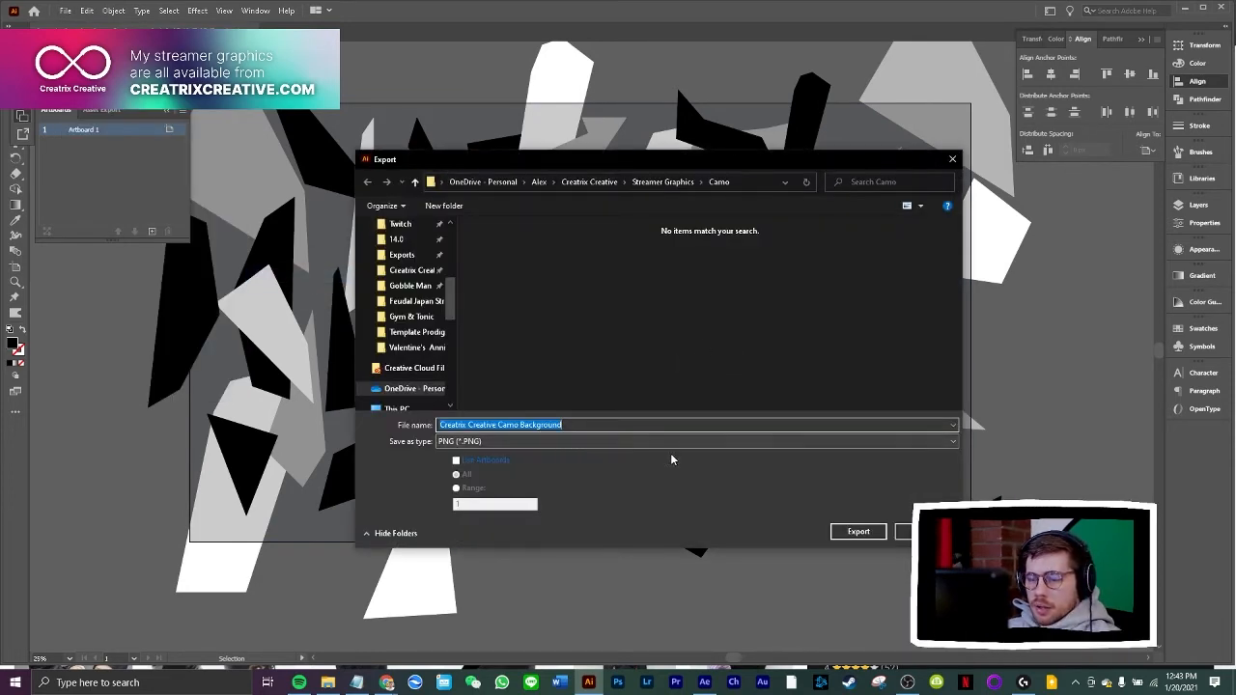
{"action": "left_click", "coordinate": [486, 462]}
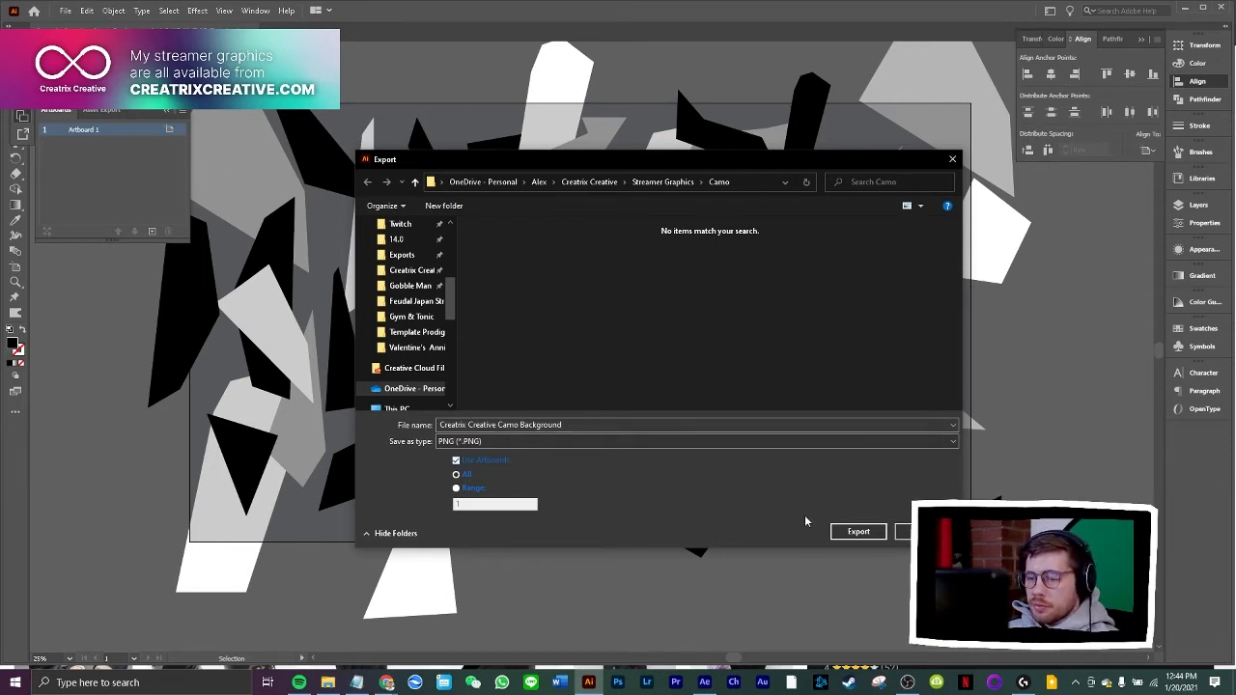
{"action": "left_click", "coordinate": [858, 531]}
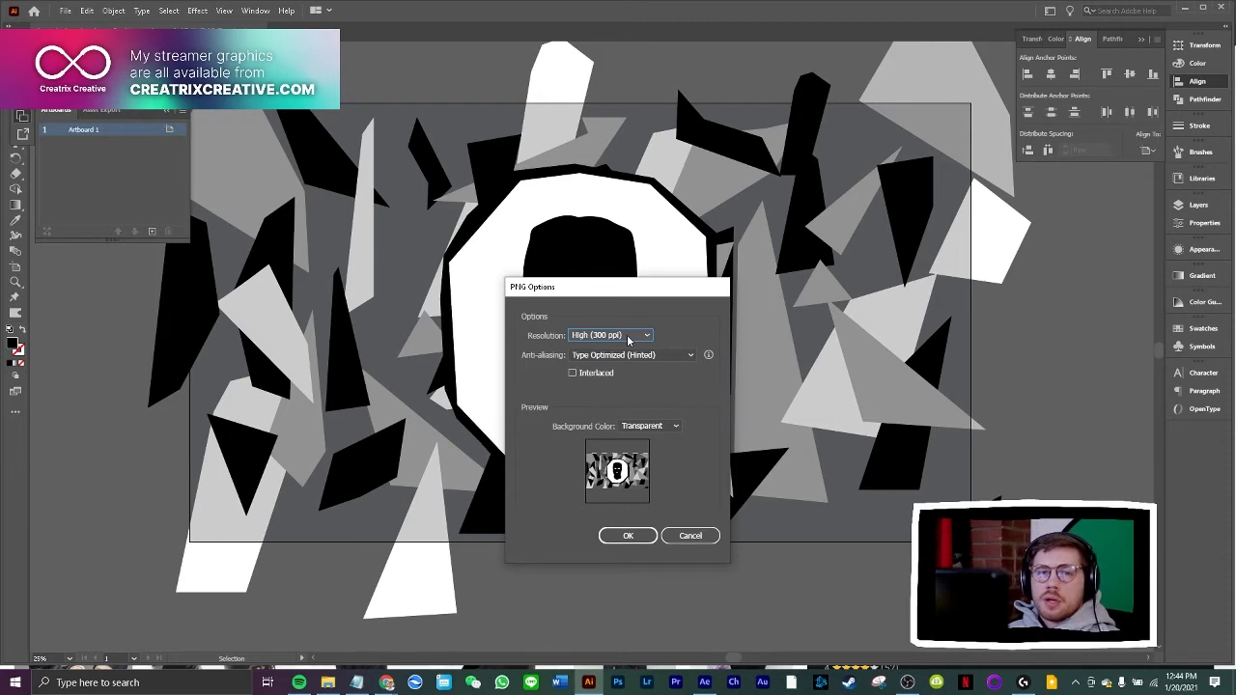
Set the PNG resolution to Screen (72 ppi) and complete the export
{"action": "left_click", "coordinate": [626, 334]}
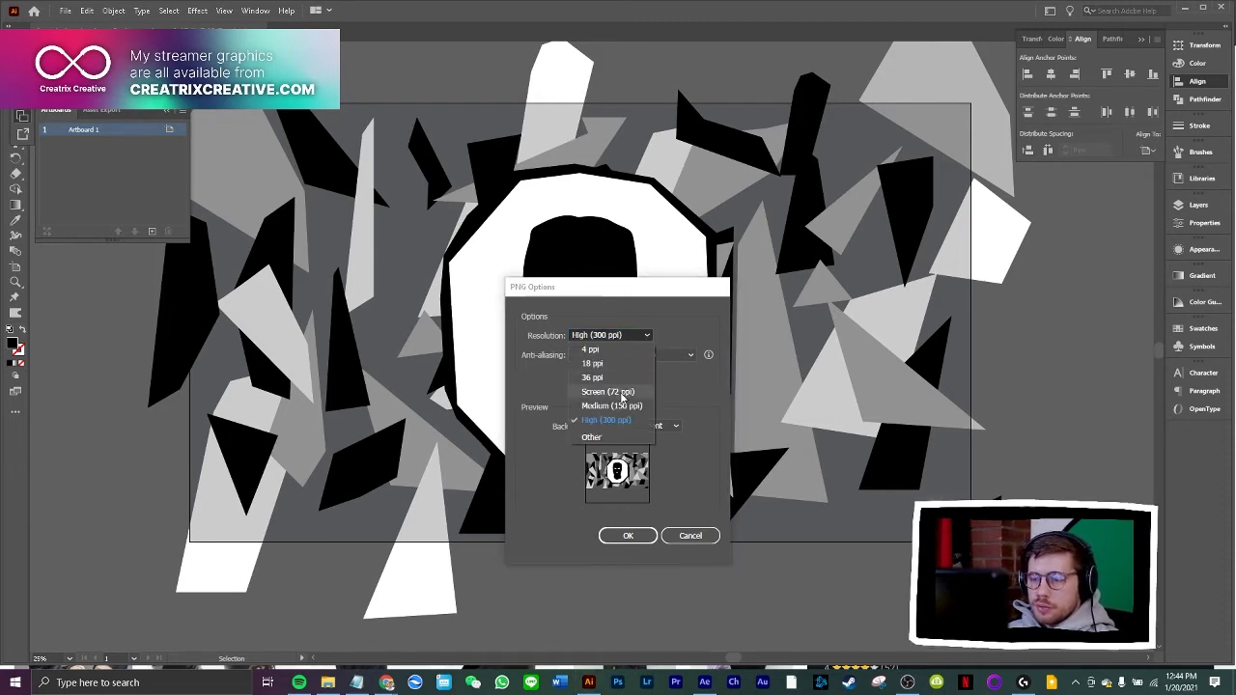
{"action": "left_click", "coordinate": [594, 349]}
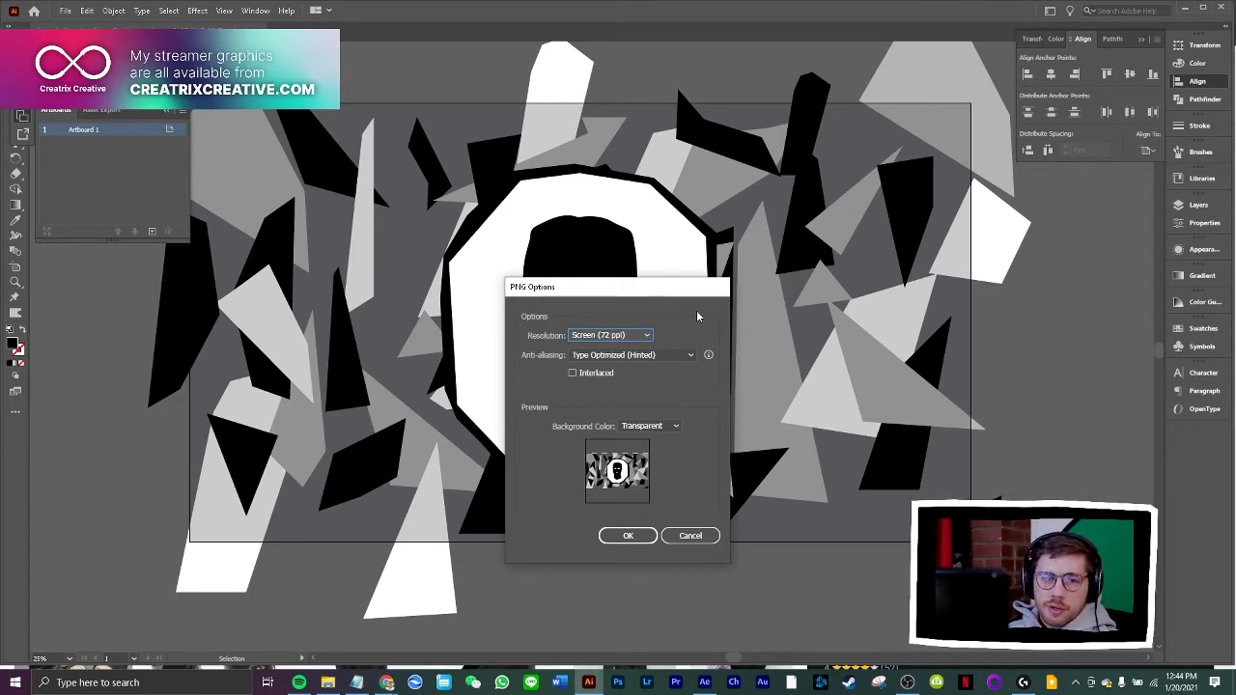
{"action": "left_click", "coordinate": [646, 335]}
{"action": "left_click", "coordinate": [630, 412]}
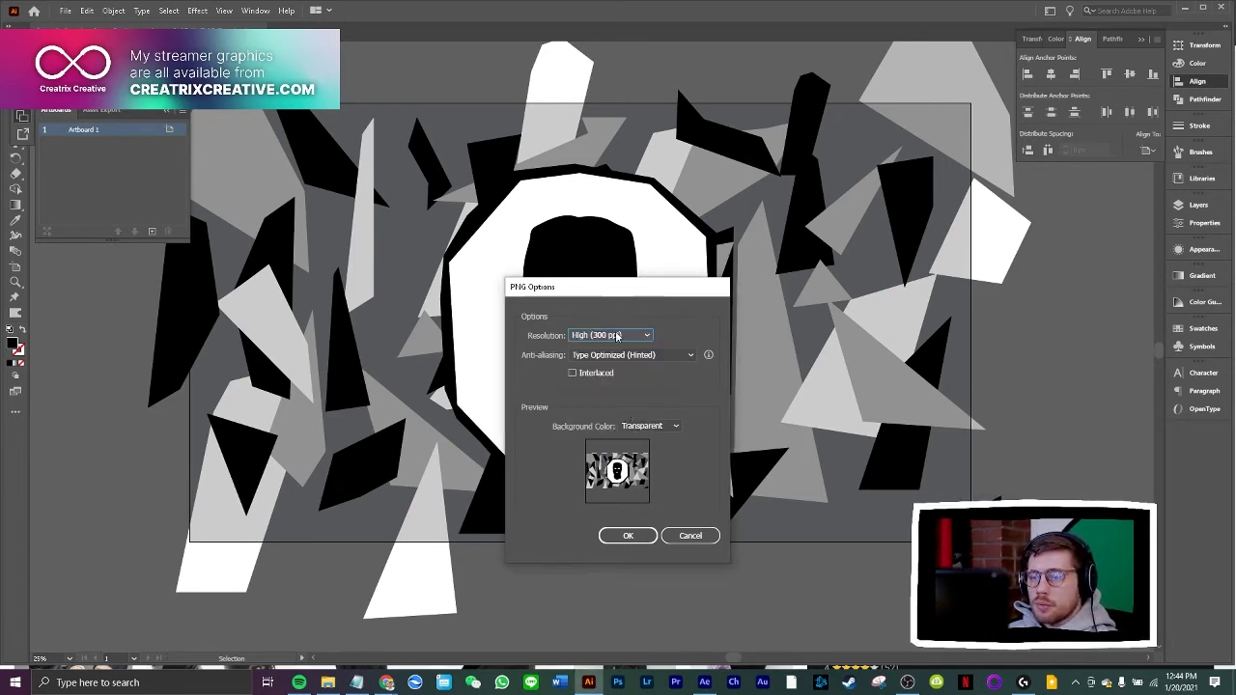
{"action": "left_click", "coordinate": [616, 335]}
{"action": "left_click", "coordinate": [620, 389]}
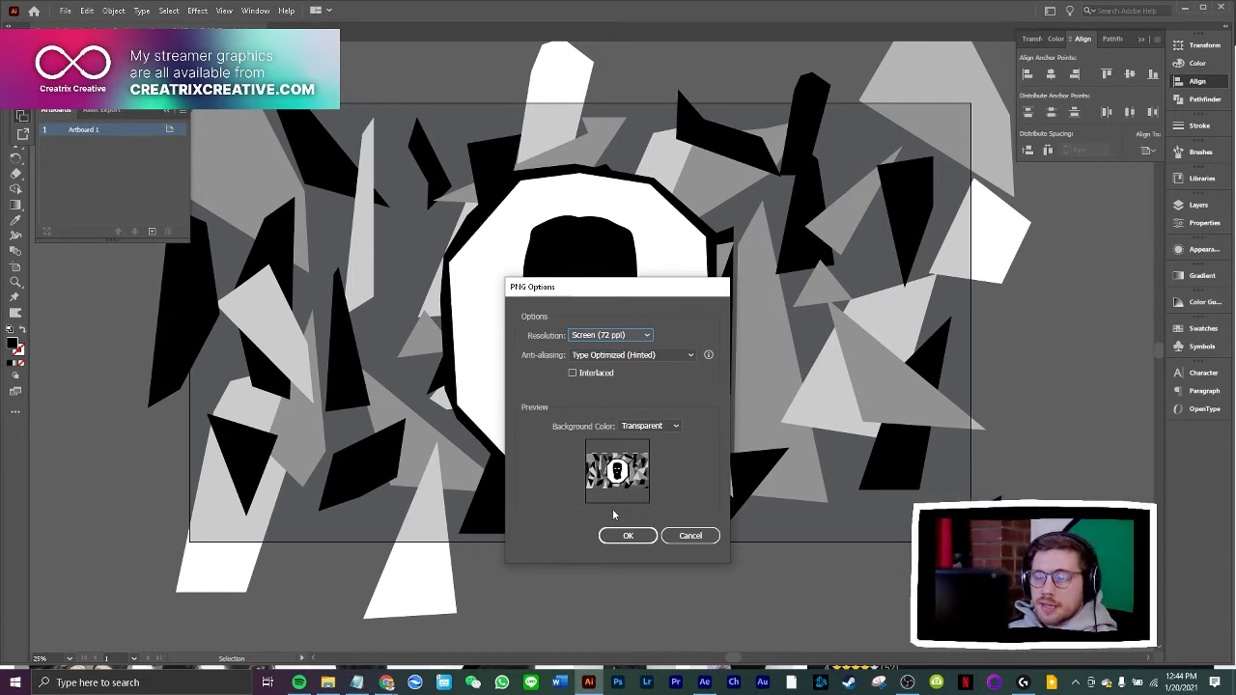
{"action": "left_click", "coordinate": [627, 535]}
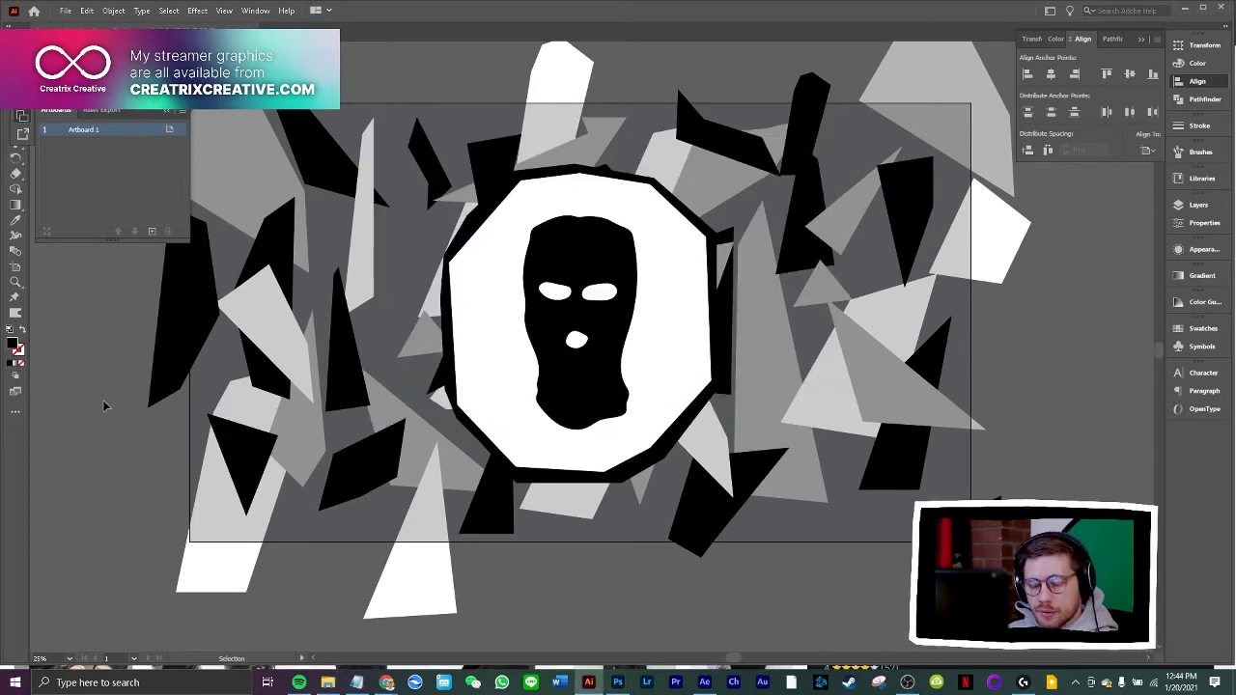
Switch to Chrome to view the pink horned balaclava product photo as a reference, and return to Illustrator
{"action": "key", "text": "a"}
{"action": "key", "text": "ctrl+a"}
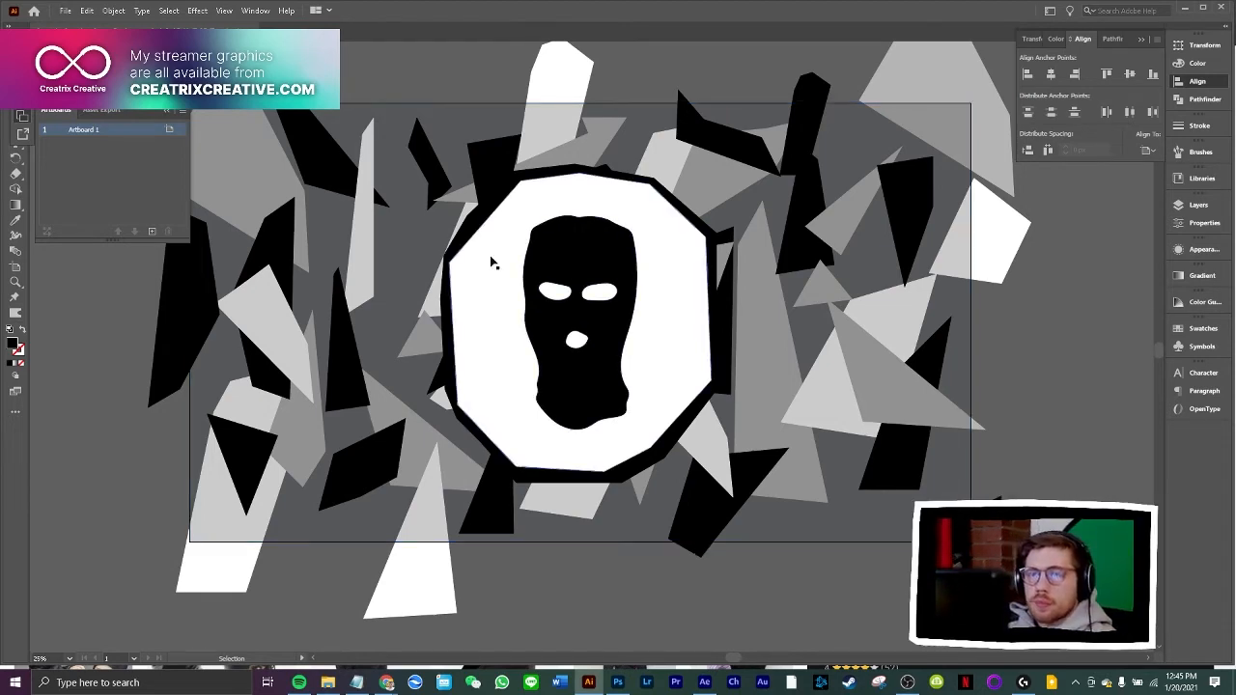
{"action": "left_click", "coordinate": [387, 682]}
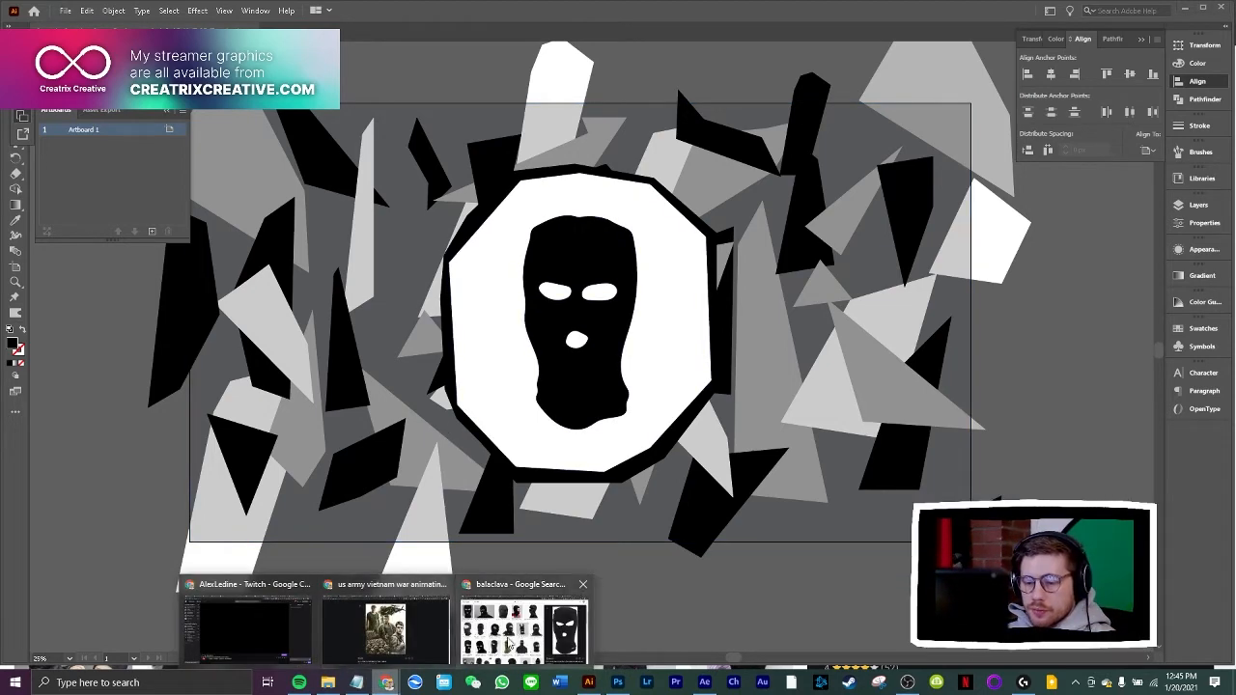
{"action": "left_click", "coordinate": [462, 642]}
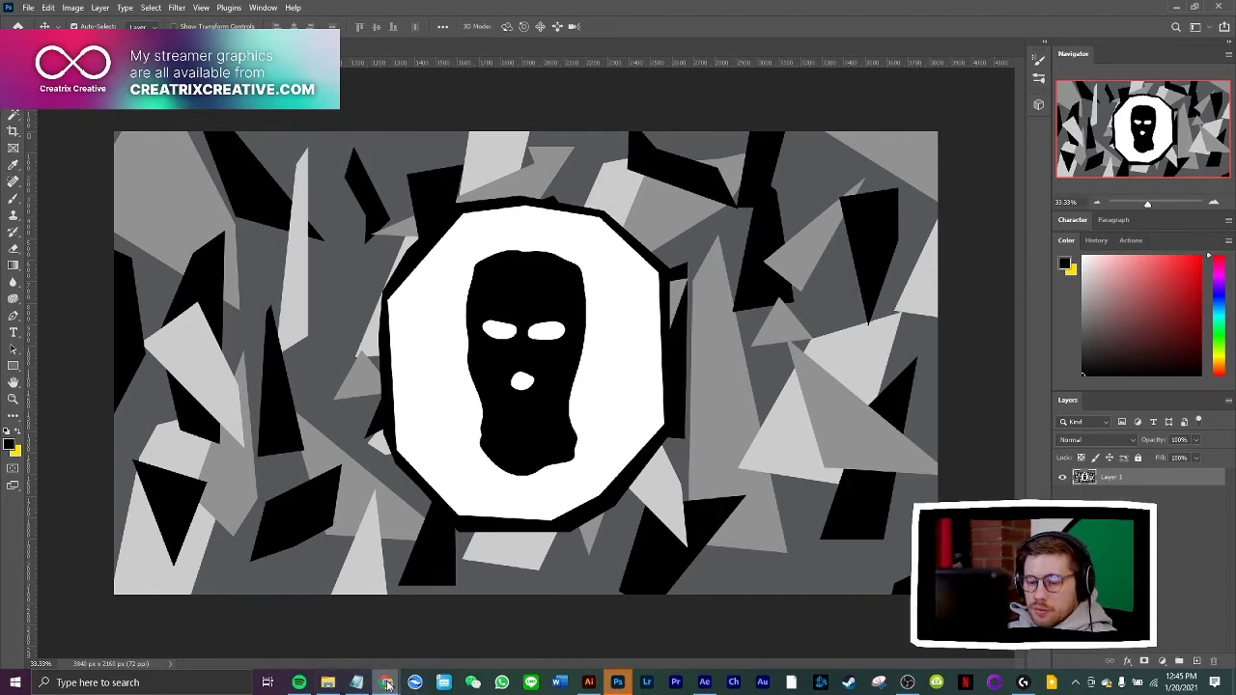
{"action": "mouse_move", "coordinate": [388, 683]}
{"action": "left_click", "coordinate": [495, 648]}
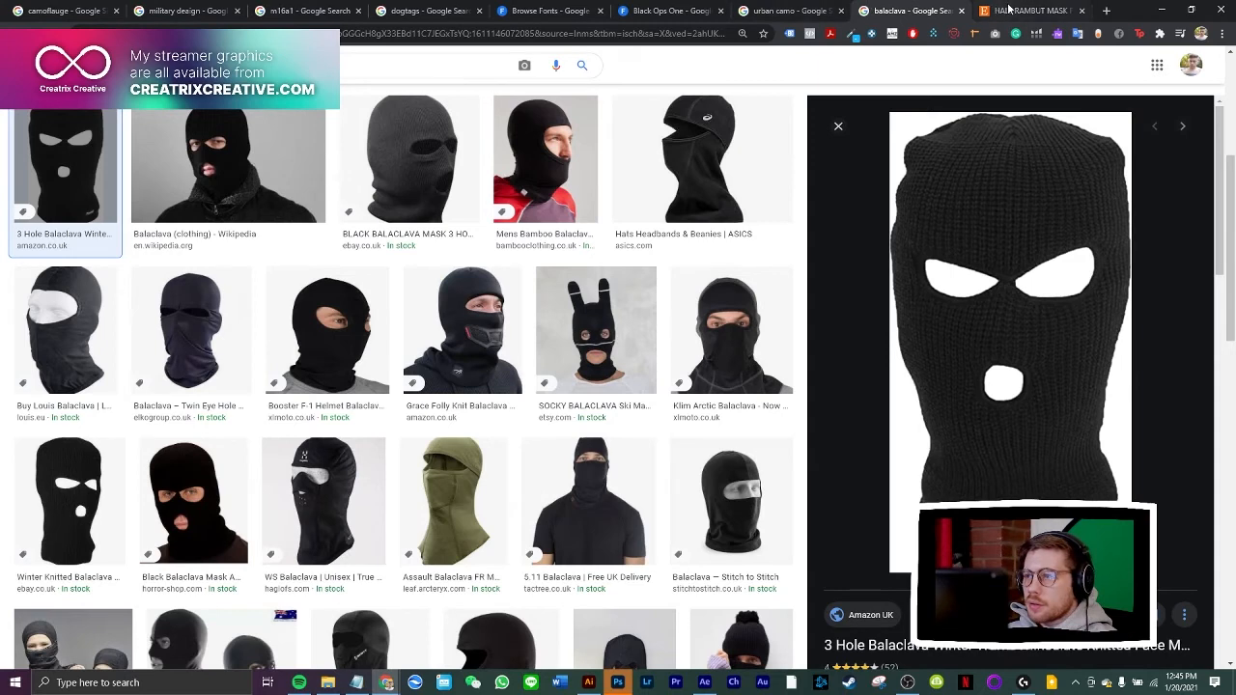
{"action": "left_click", "coordinate": [1010, 10]}
{"action": "right_click", "coordinate": [496, 315]}
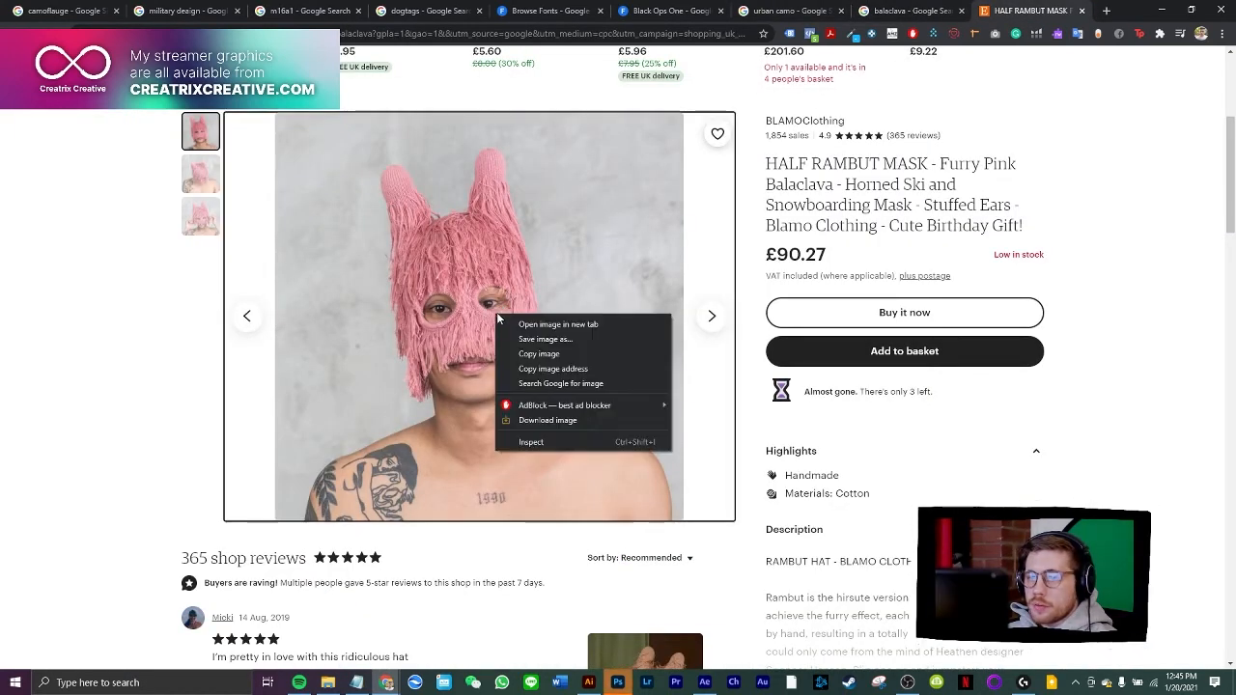
{"action": "left_click", "coordinate": [196, 327]}
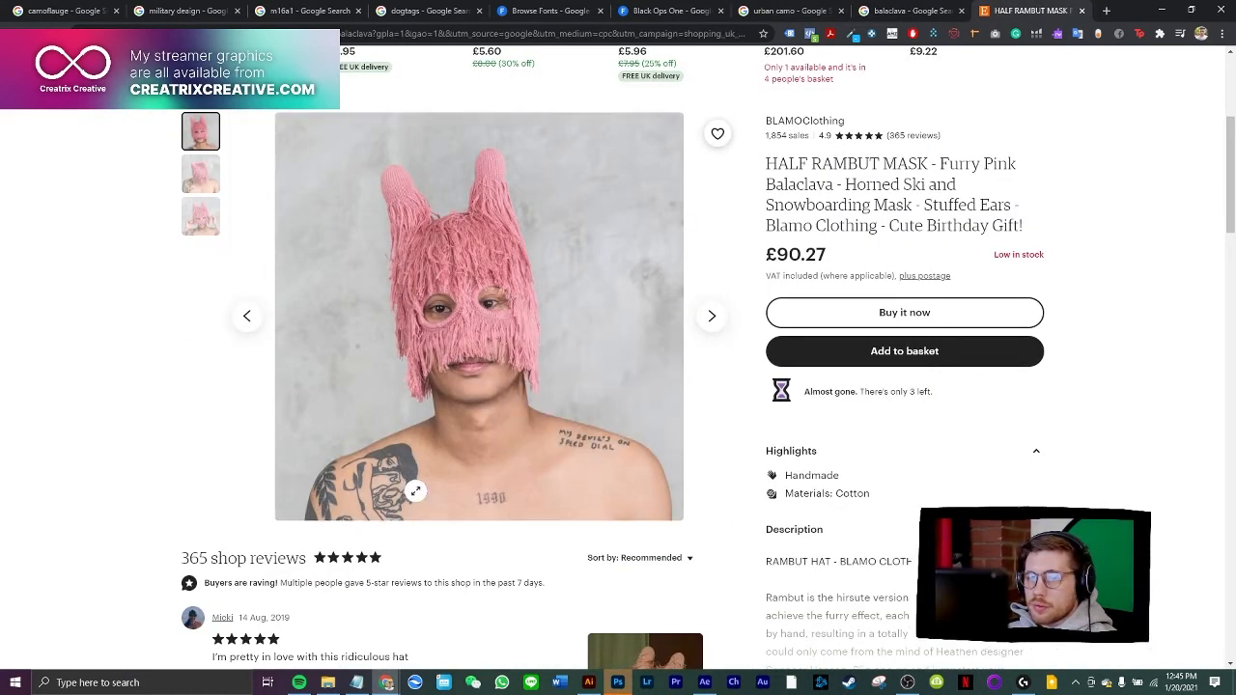
{"action": "left_click", "coordinate": [598, 688]}
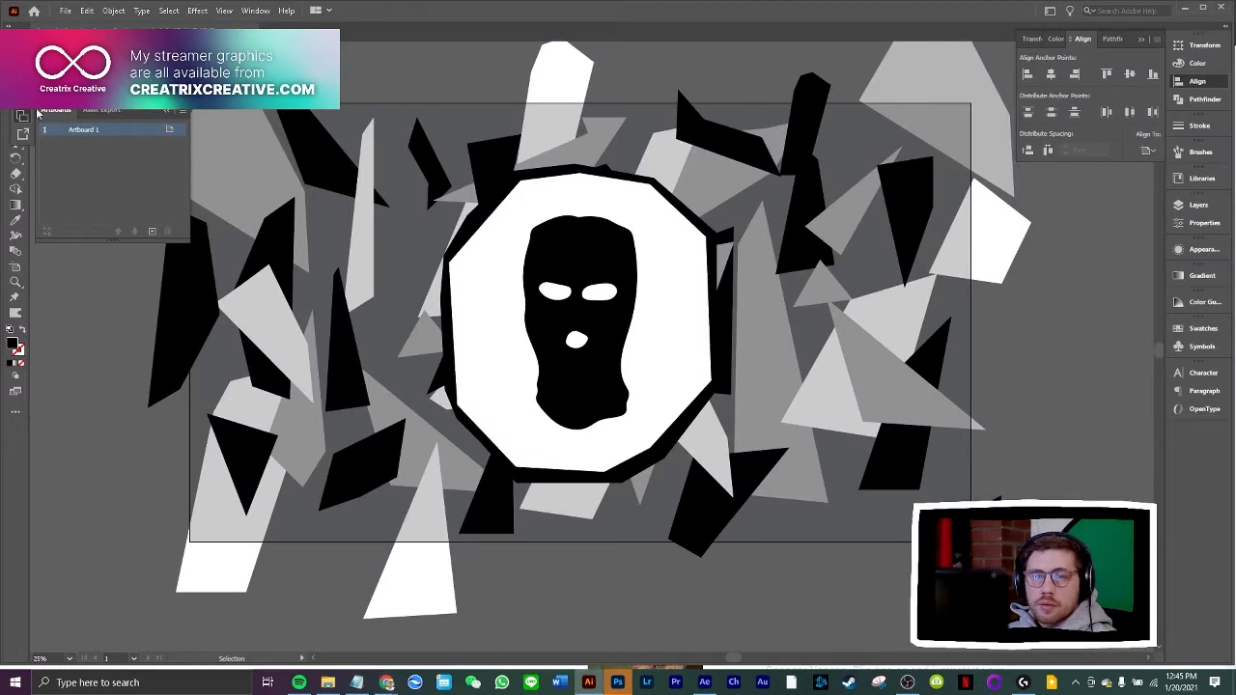
Rename the artwork's only layer as Urban
{"action": "left_click", "coordinate": [1197, 205]}
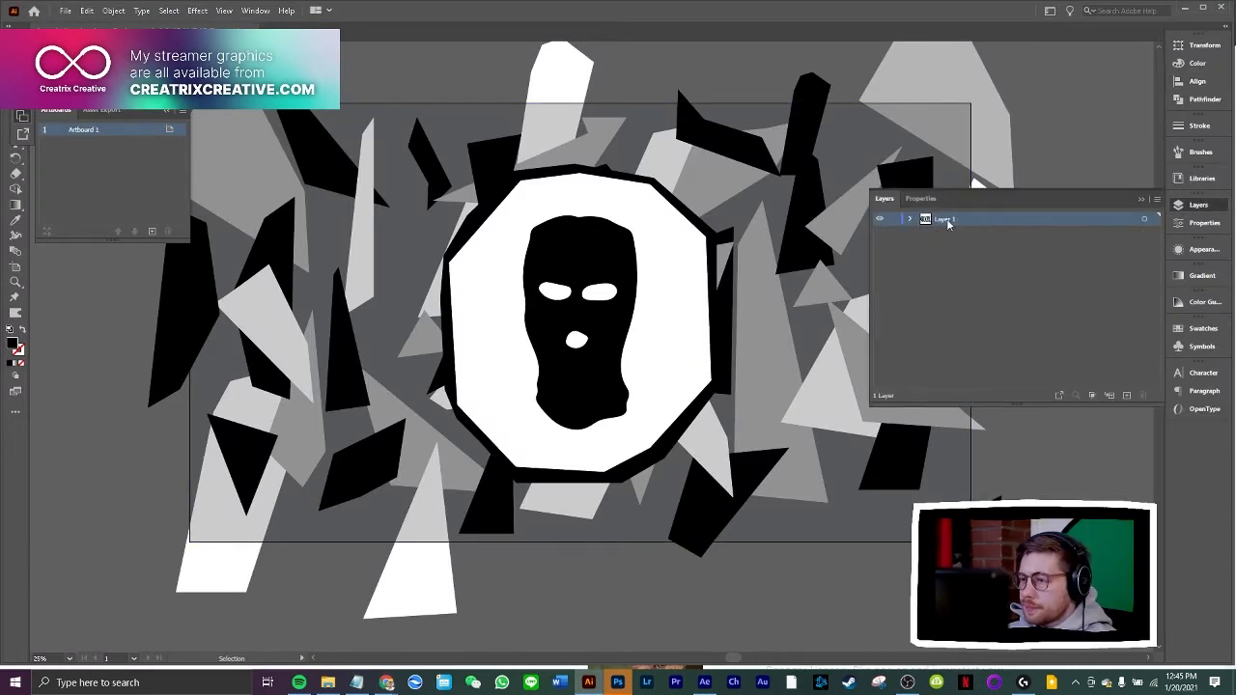
{"action": "double_click", "coordinate": [944, 219]}
{"action": "type", "text": "Urban"}
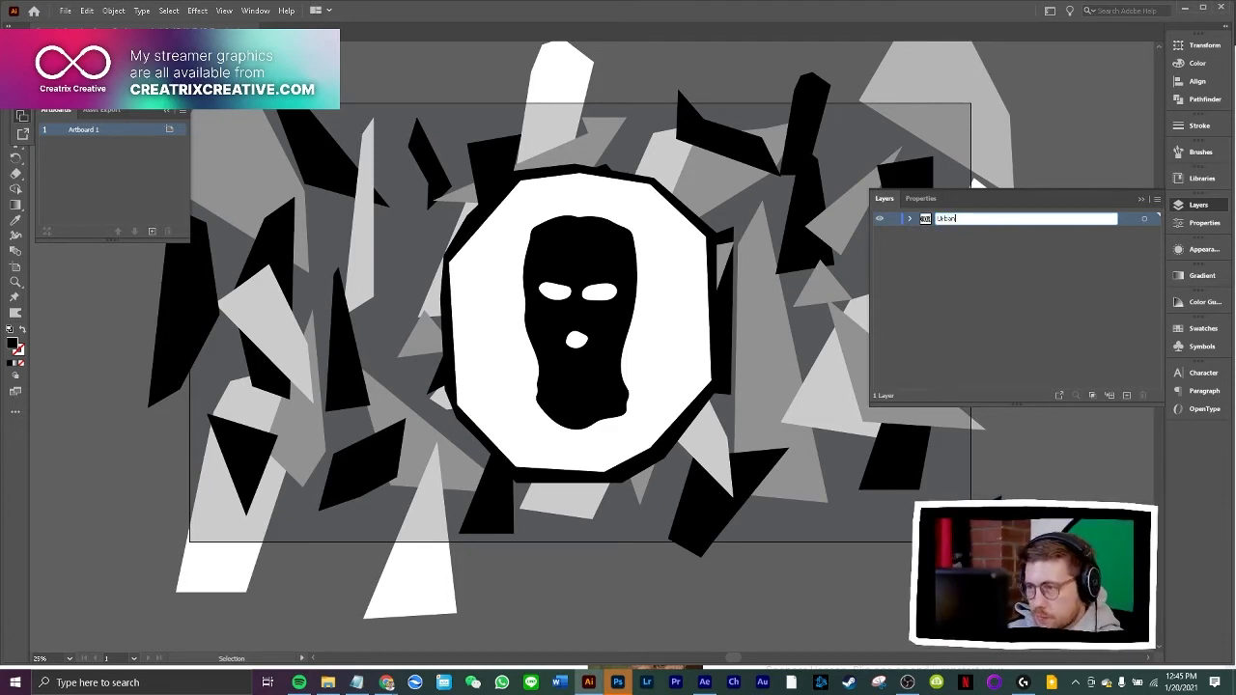
{"action": "key", "text": "Return"}
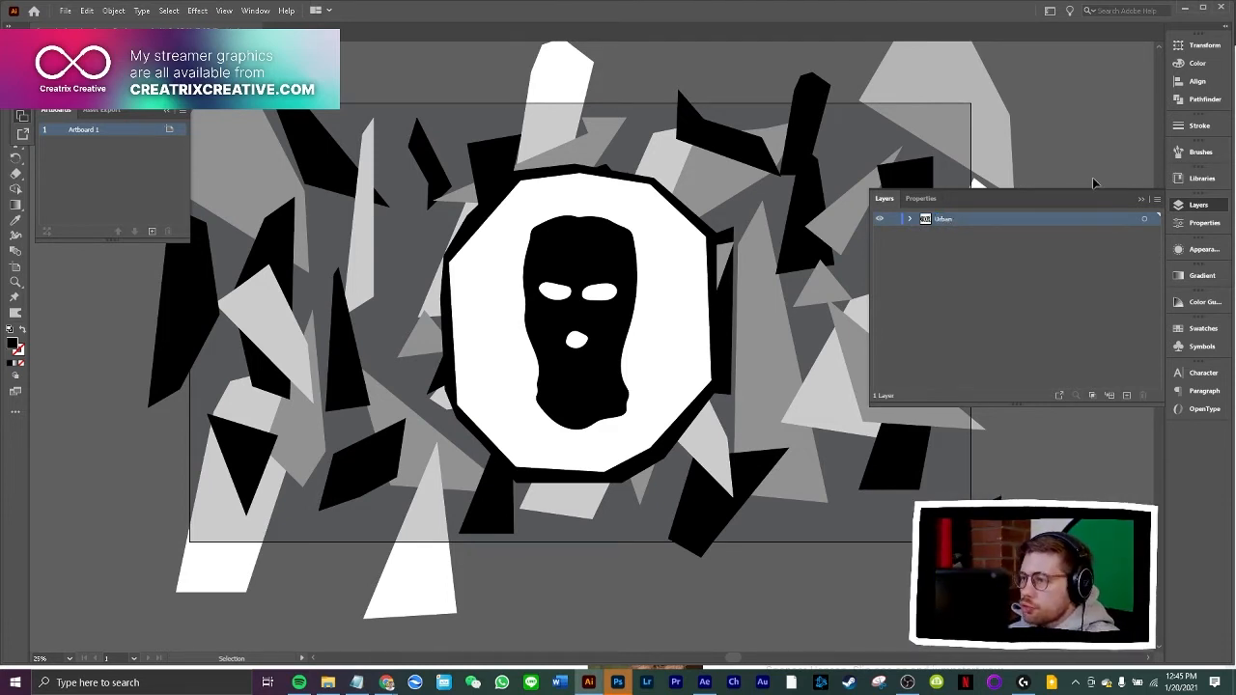
Duplicate the Urban layer as Pink Urban Rabbit and hide the original Urban layer
{"action": "left_click", "coordinate": [1155, 199]}
{"action": "left_click", "coordinate": [1026, 218]}
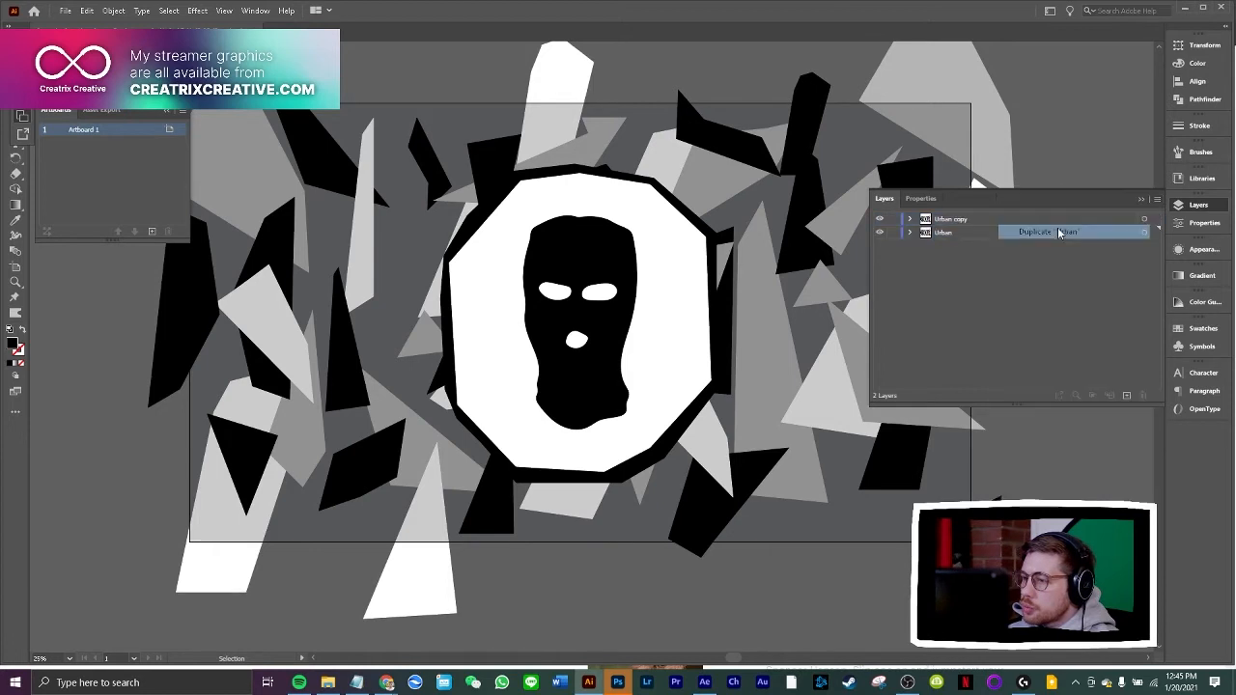
{"action": "double_click", "coordinate": [953, 219]}
{"action": "type", "text": "Pu"}
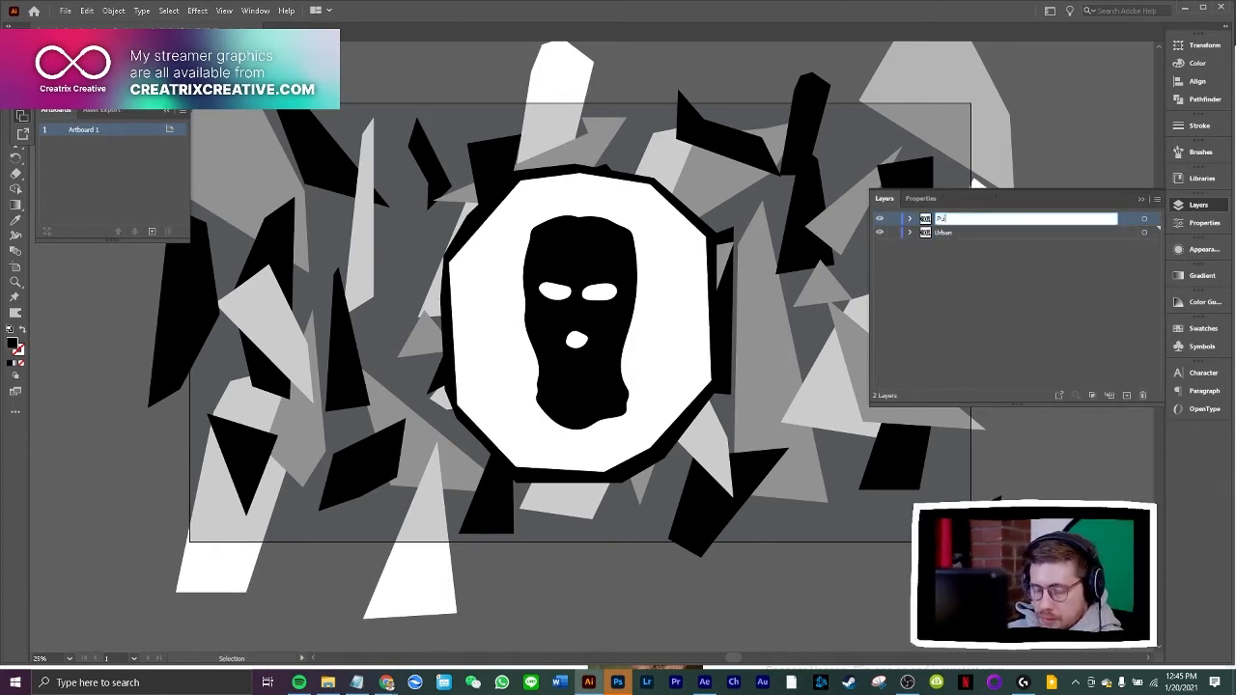
{"action": "type", "text": "nk Ur"}
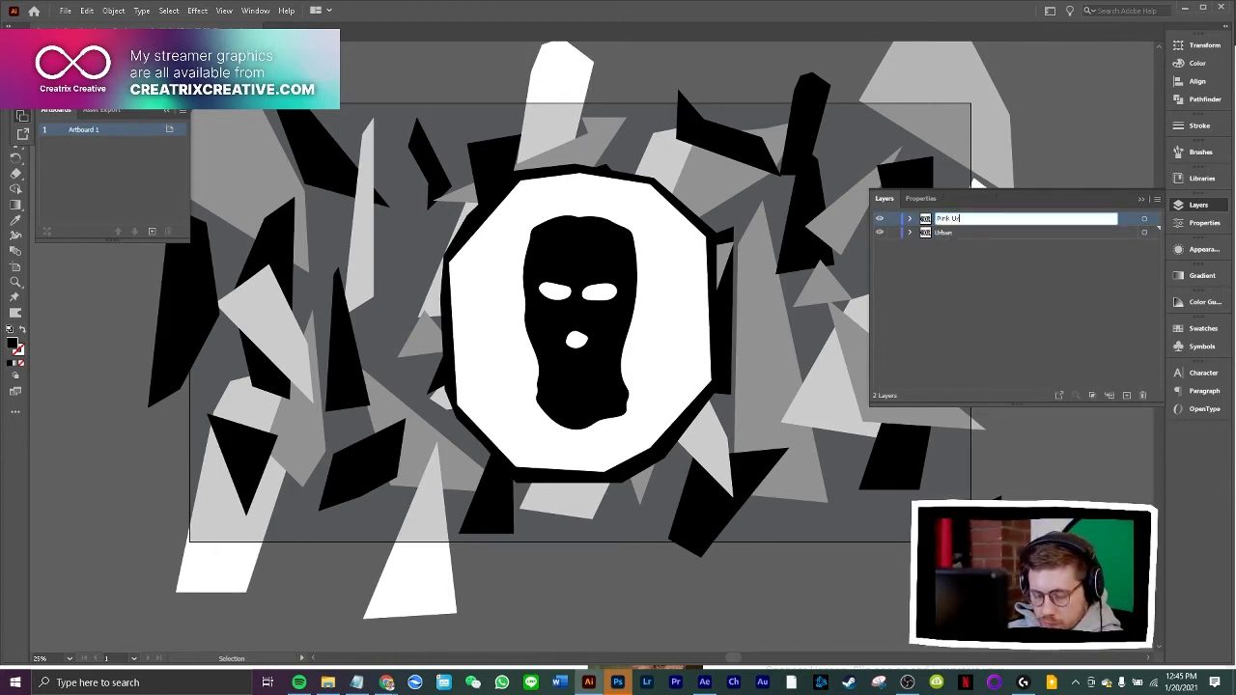
{"action": "type", "text": "ba"}
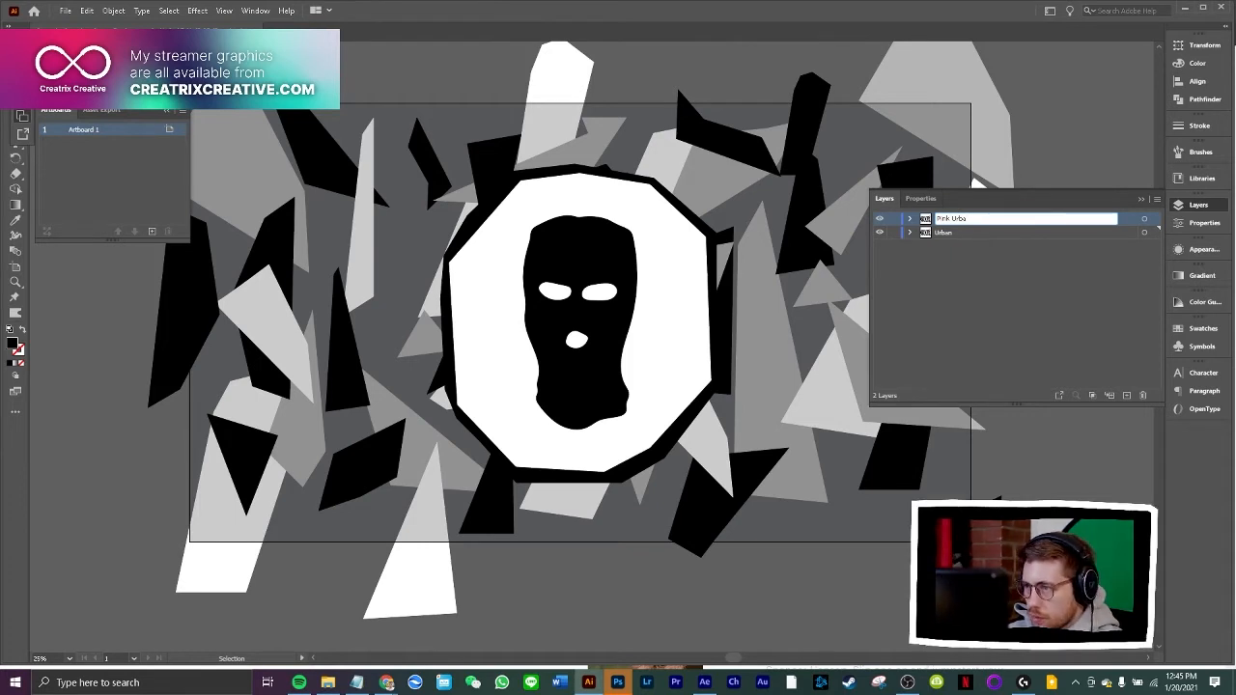
{"action": "type", "text": "nikn Rabbit"}
{"action": "key", "text": "Return"}
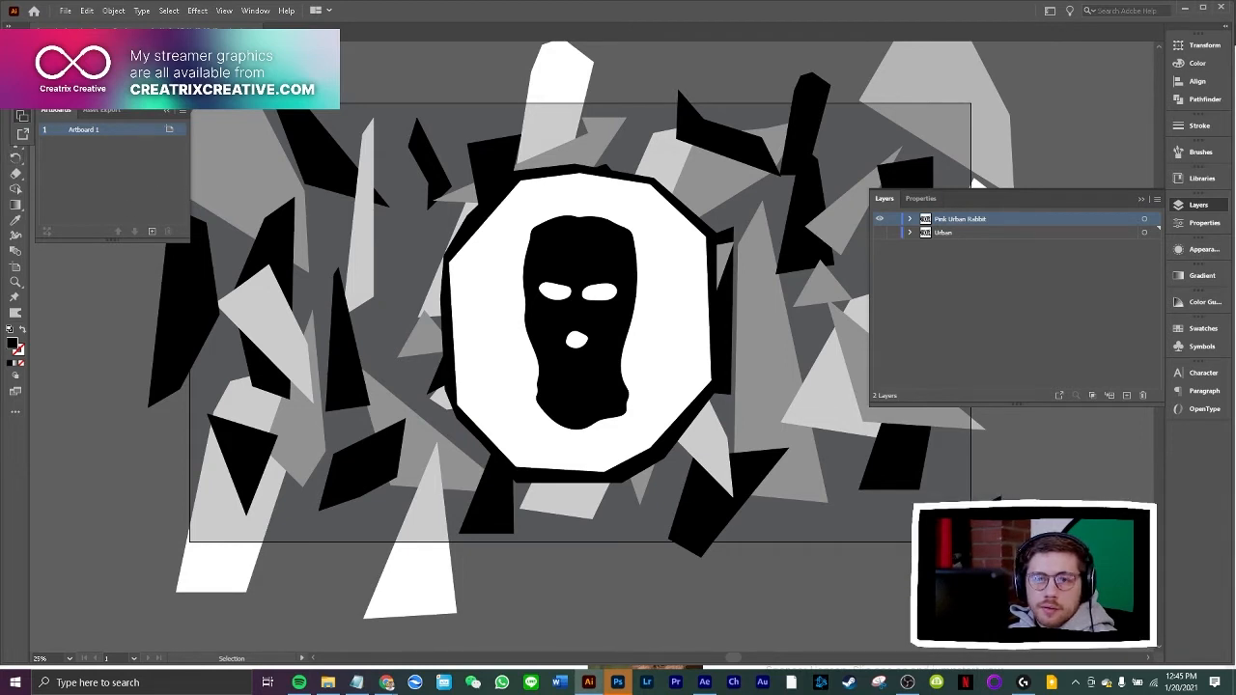
{"action": "left_click", "coordinate": [17, 98]}
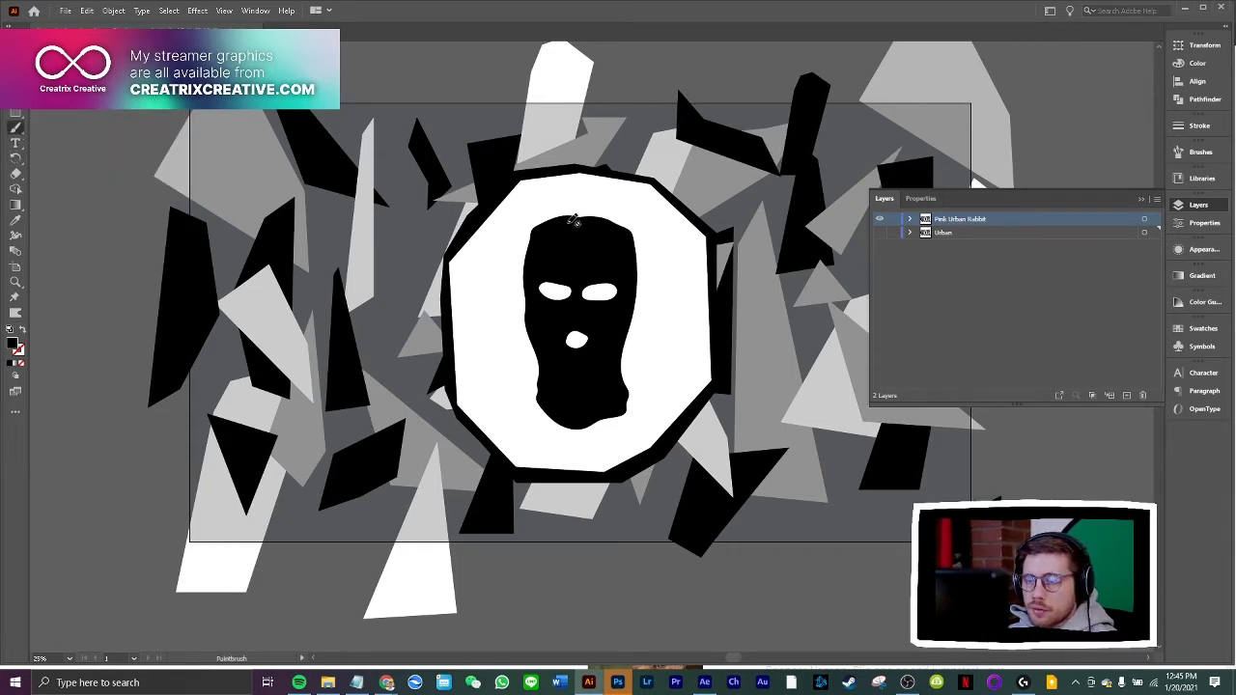
{"action": "key", "text": "v"}
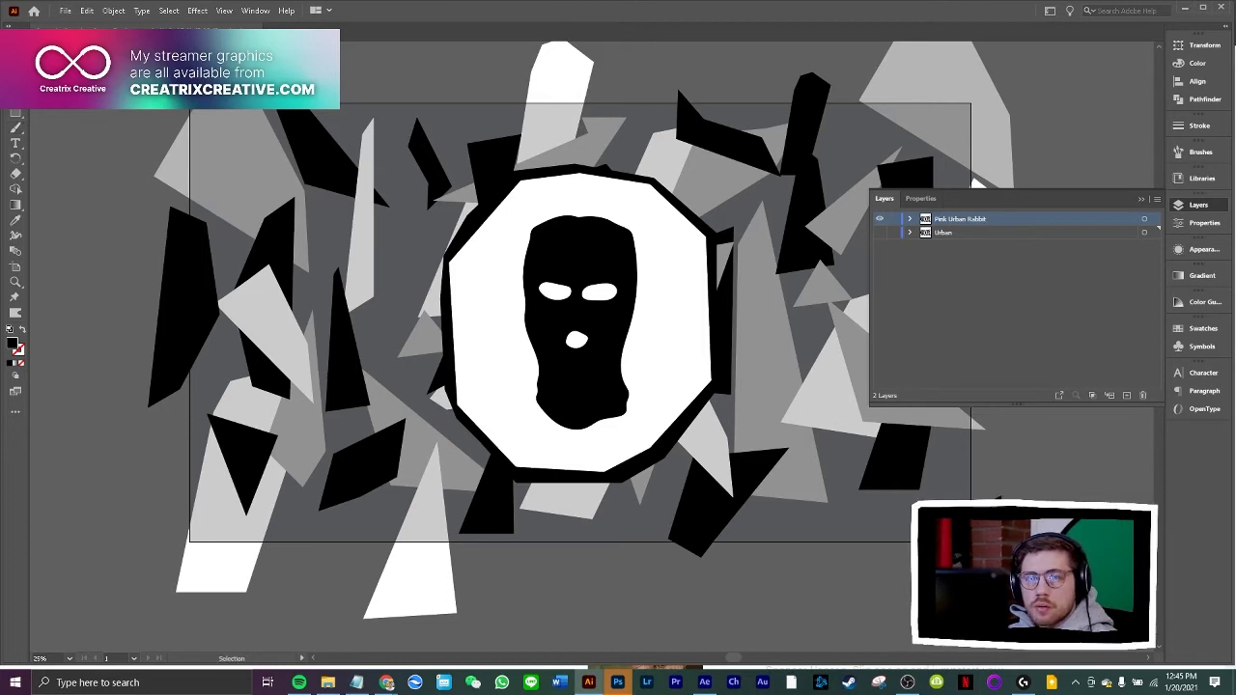
{"action": "double_click", "coordinate": [579, 238]}
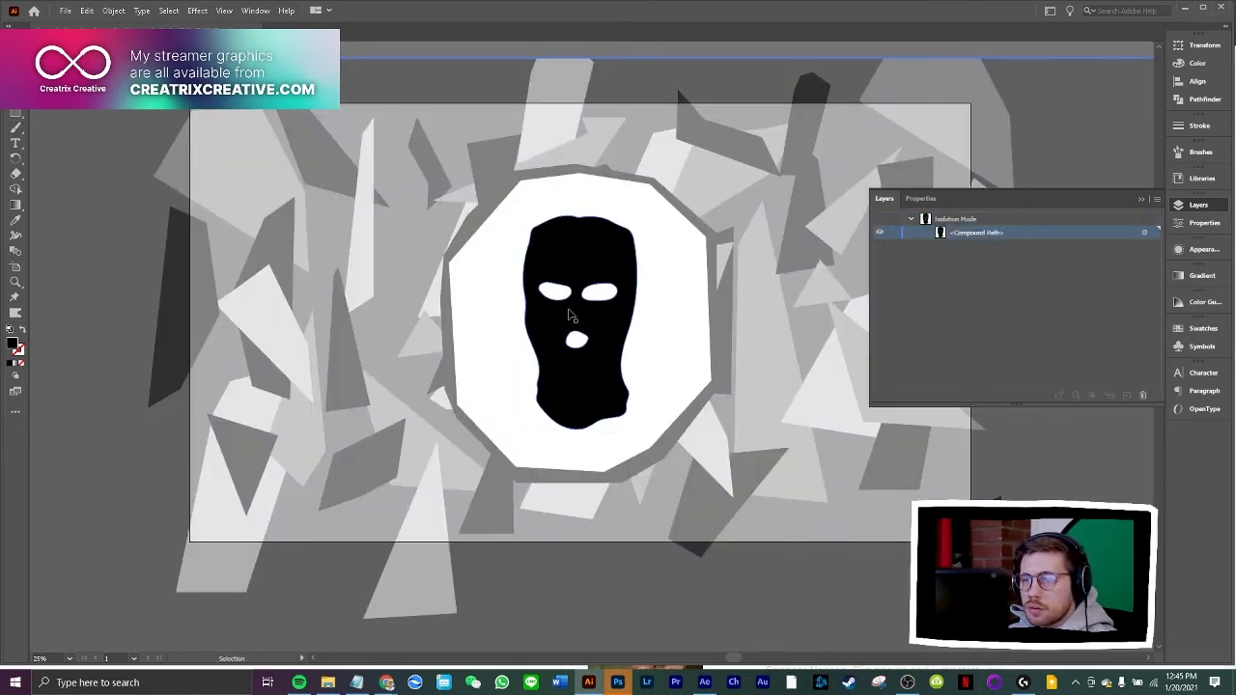
{"action": "left_click", "coordinate": [544, 241]}
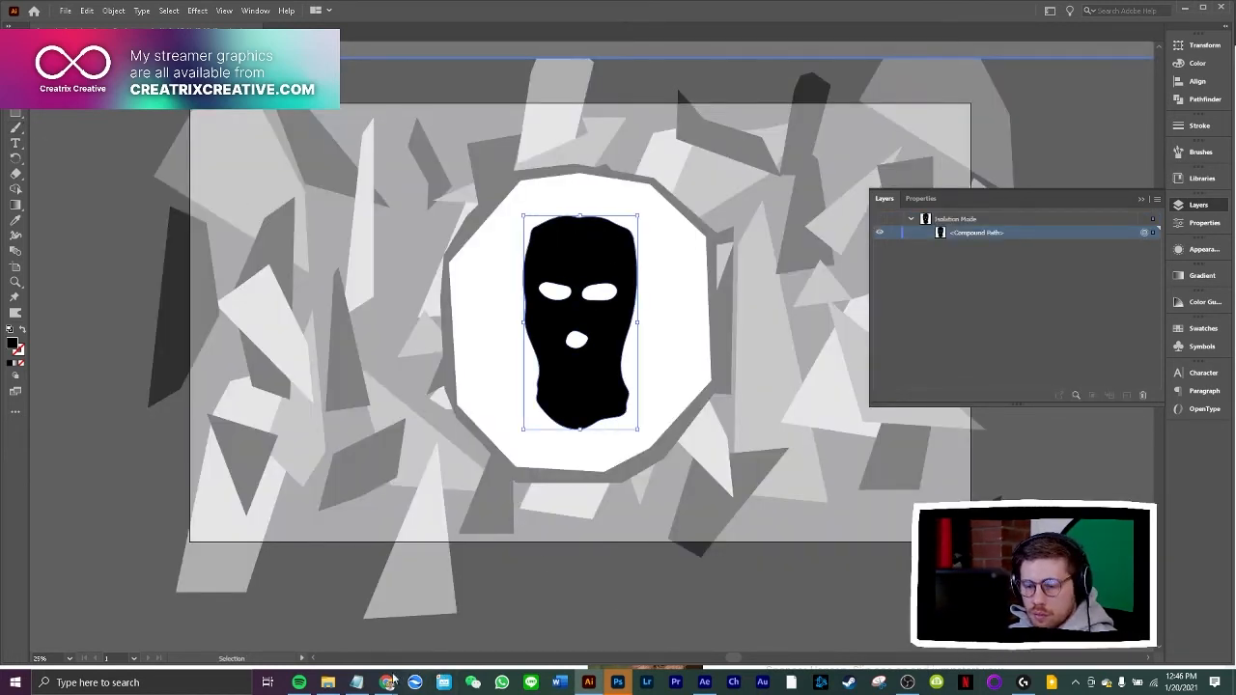
Switch to Chrome, copy the pink horned balaclava product photo, and return to Illustrator
{"action": "mouse_move", "coordinate": [393, 681]}
{"action": "left_click", "coordinate": [554, 622]}
{"action": "right_click", "coordinate": [536, 295]}
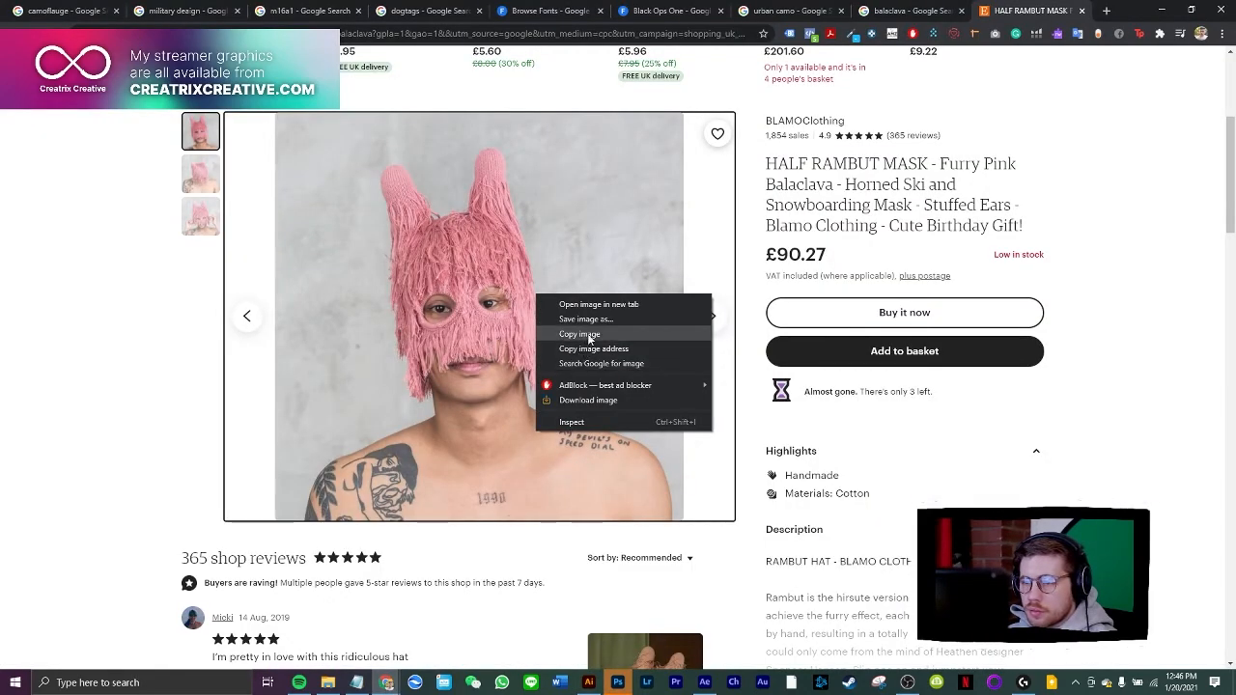
{"action": "left_click", "coordinate": [589, 334]}
{"action": "left_click", "coordinate": [588, 683]}
Exit the balaclava's isolation mode, paste the copied photo into the artwork, and place it to the left of the balaclava
{"action": "key", "text": "ctrl+v"}
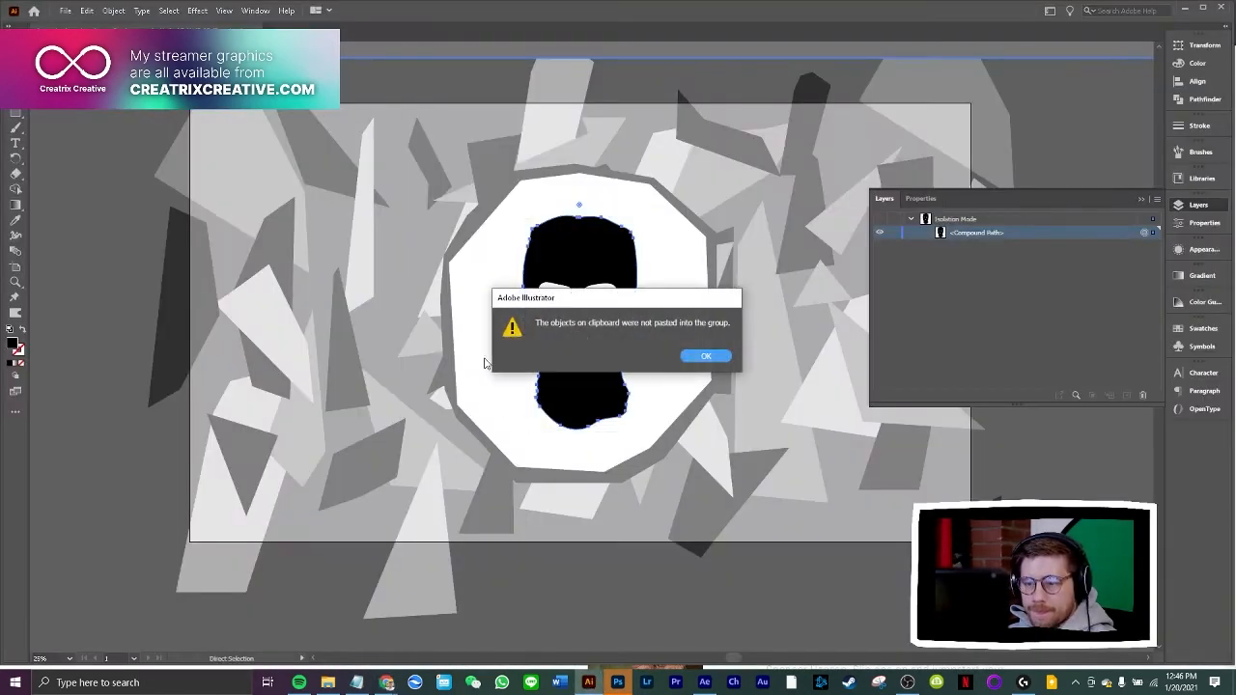
{"action": "left_click", "coordinate": [703, 358]}
{"action": "key", "text": "ctrl+v"}
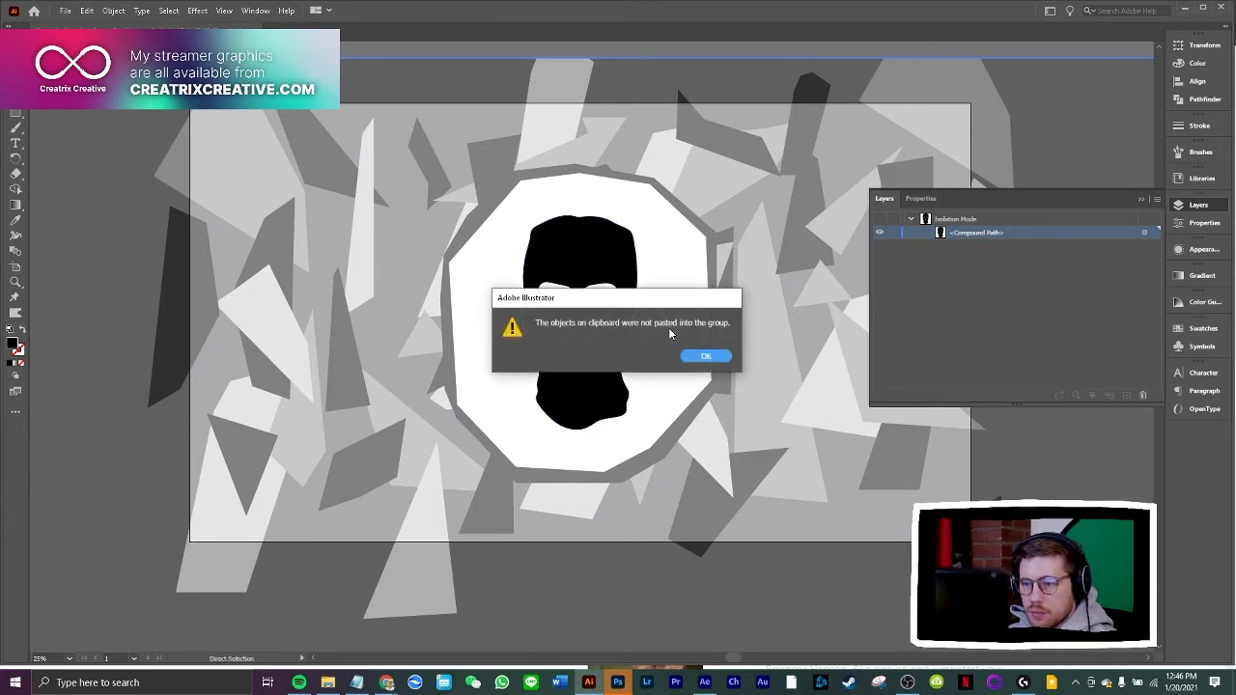
{"action": "left_click", "coordinate": [707, 357]}
{"action": "key", "text": "Escape"}
{"action": "key", "text": "ctrl+v"}
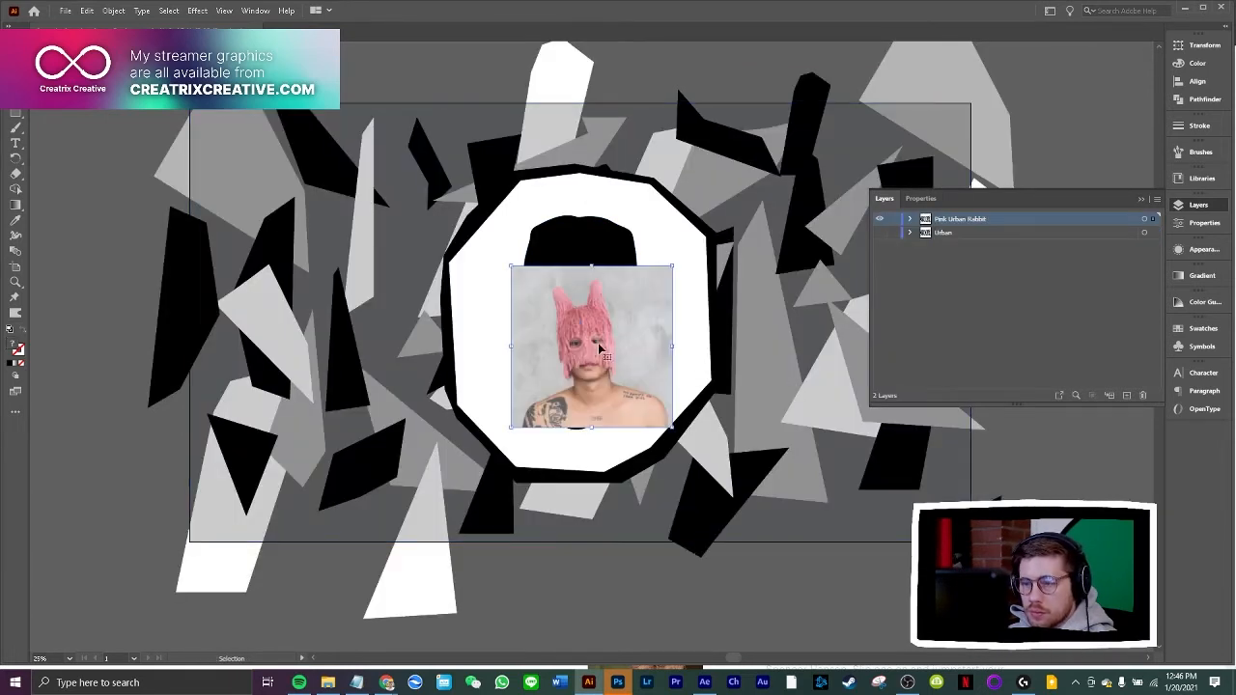
{"action": "left_click_drag", "start_coordinate": [598, 343], "coordinate": [389, 273]}
{"action": "double_click", "coordinate": [573, 259]}
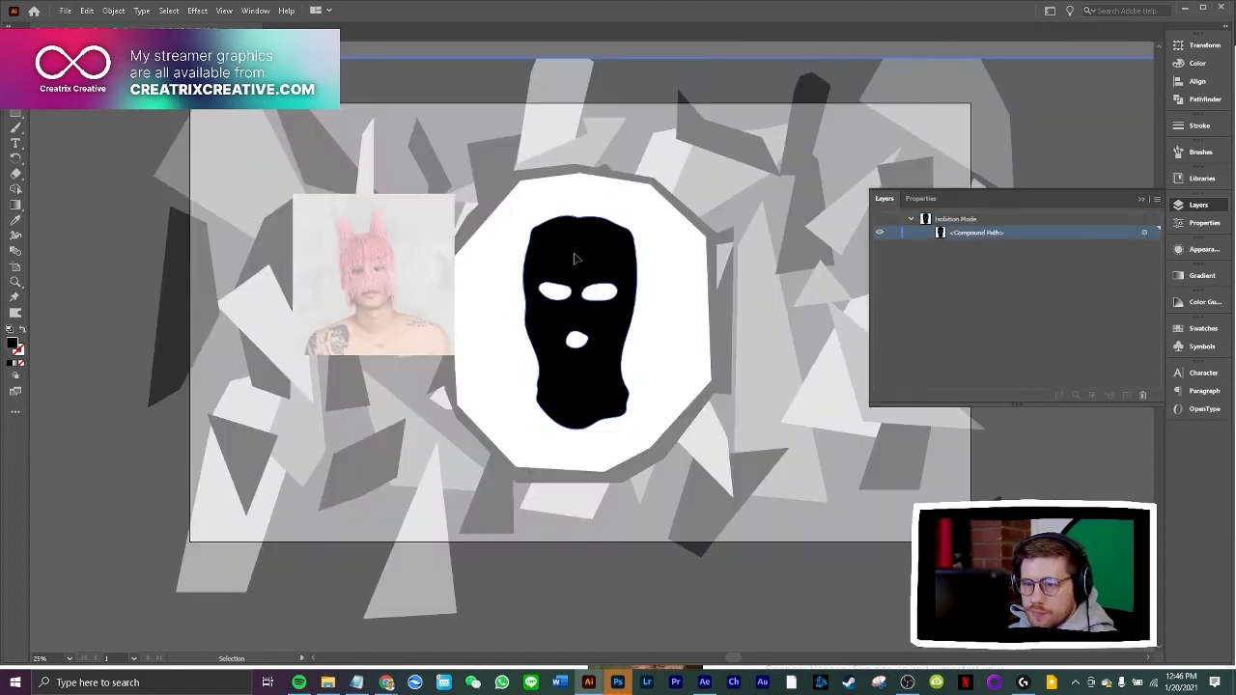
{"action": "key", "text": "a"}
{"action": "key", "text": "ctrl+equal"}
{"action": "key", "text": "ctrl+equal"}
{"action": "key", "text": "v"}
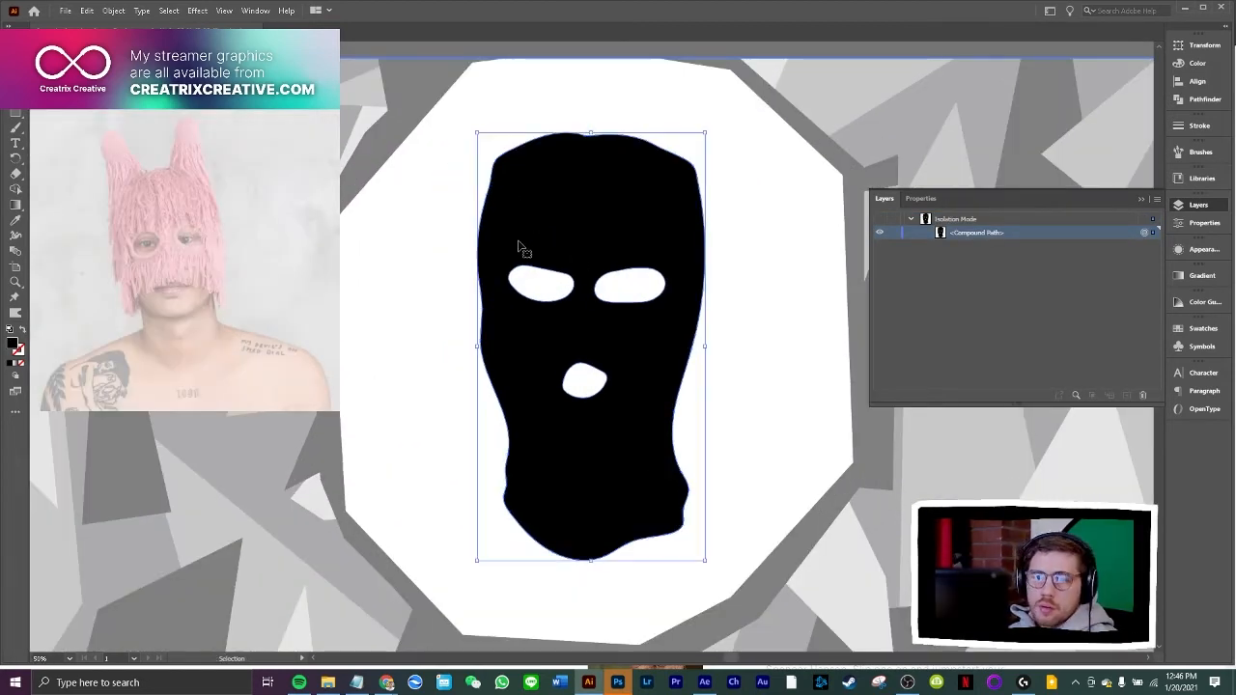
{"action": "left_click", "coordinate": [17, 128]}
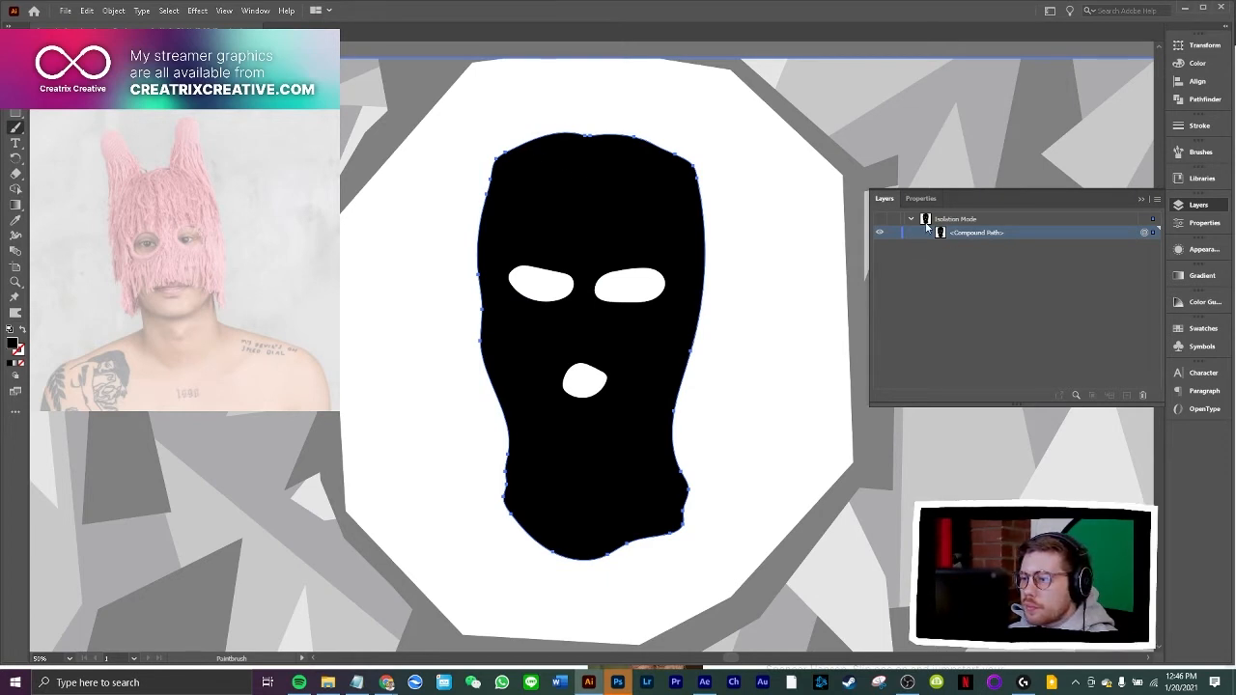
{"action": "right_click", "coordinate": [787, 241]}
{"action": "left_click", "coordinate": [840, 281]}
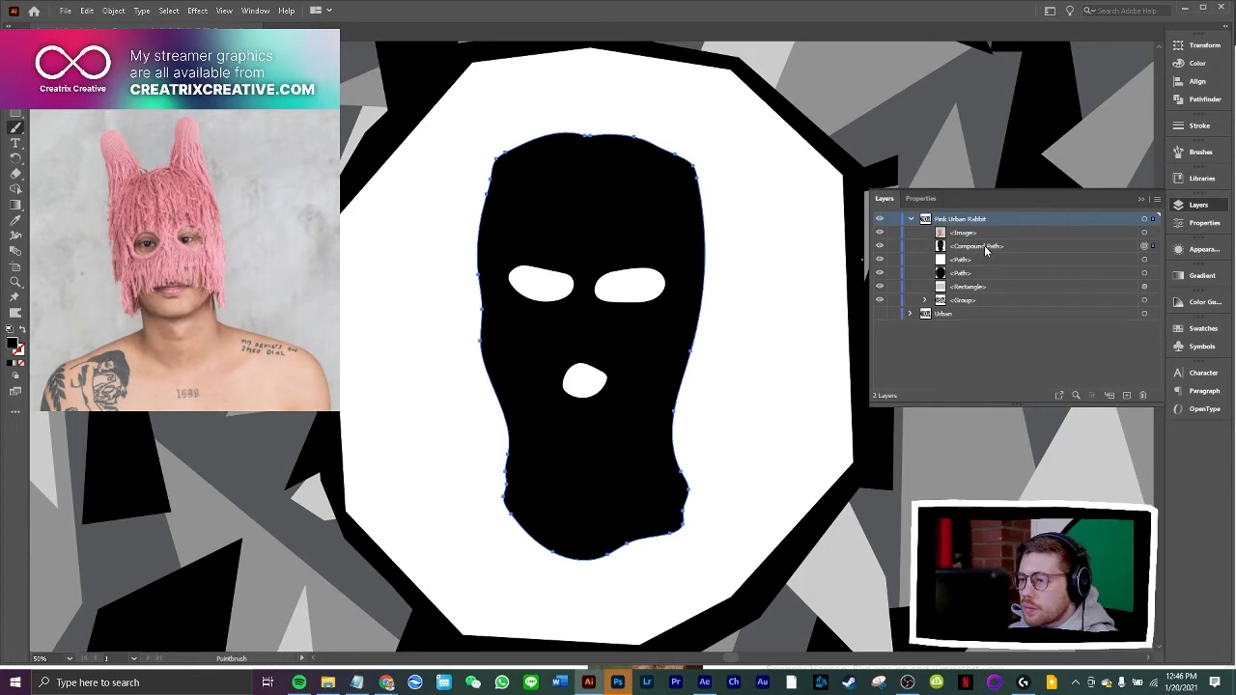
Trace the left horn in the reference photo with the Paintbrush, and move the outline onto the balaclava's upper-left corner
{"action": "left_click", "coordinate": [975, 246]}
{"action": "key", "text": "v"}
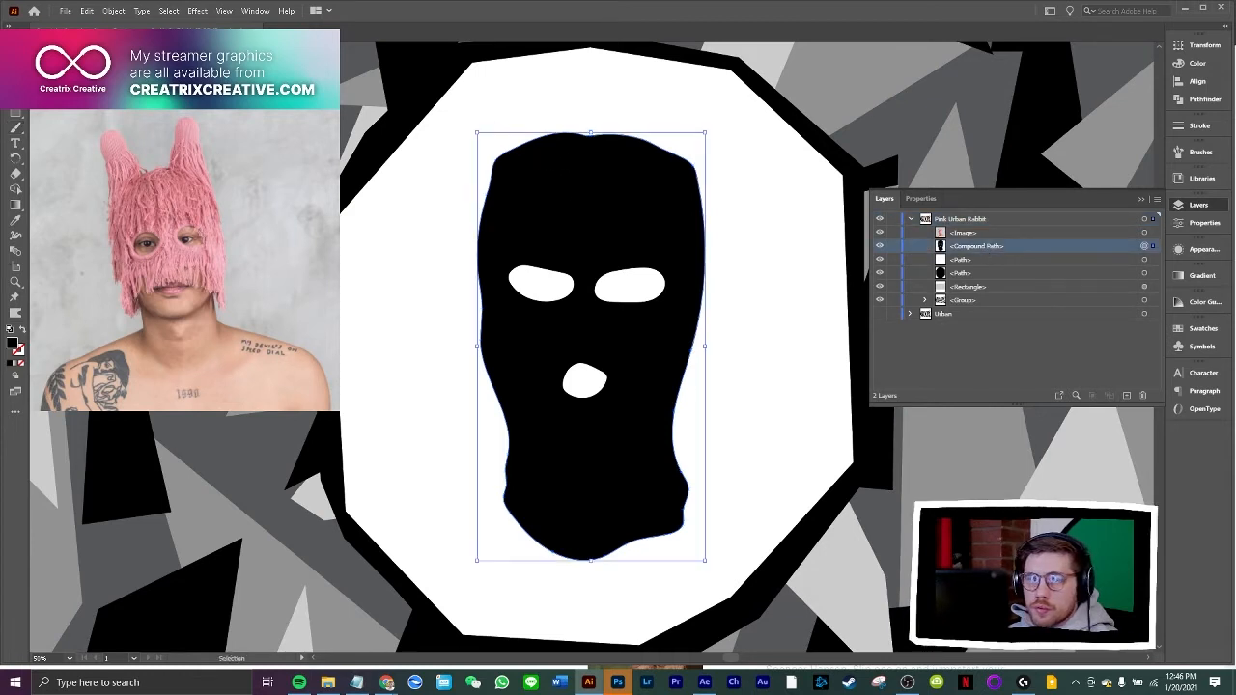
{"action": "left_click", "coordinate": [422, 199]}
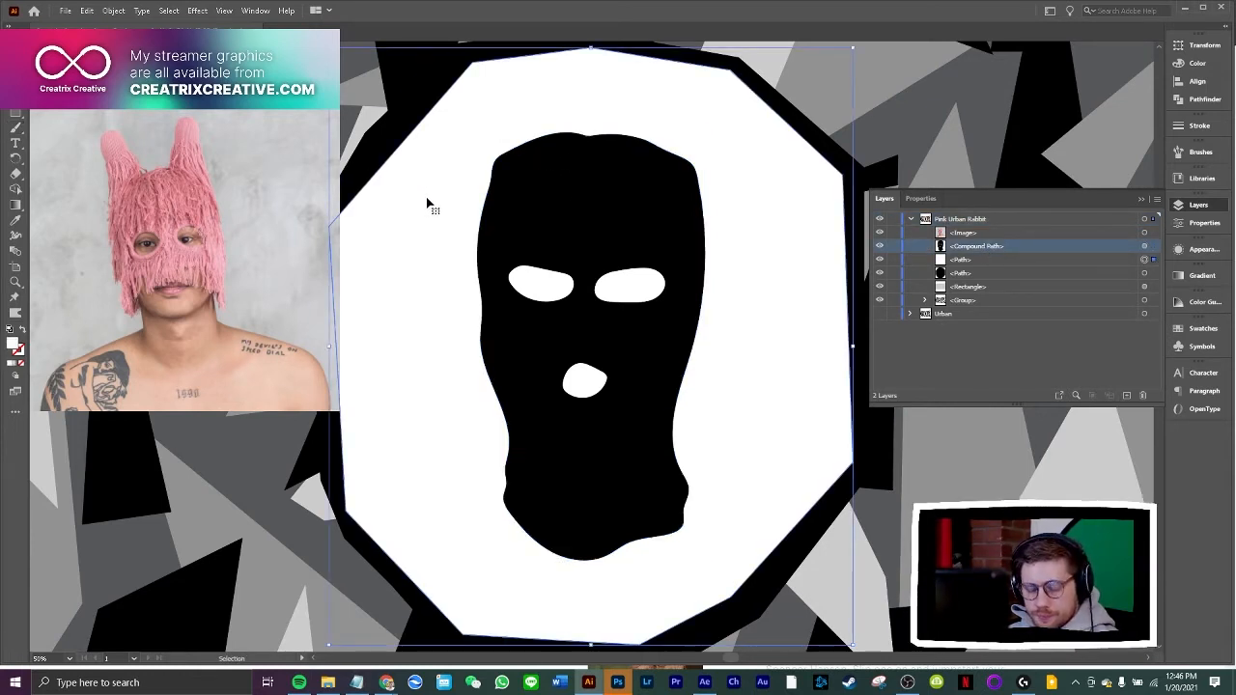
{"action": "key", "text": "b"}
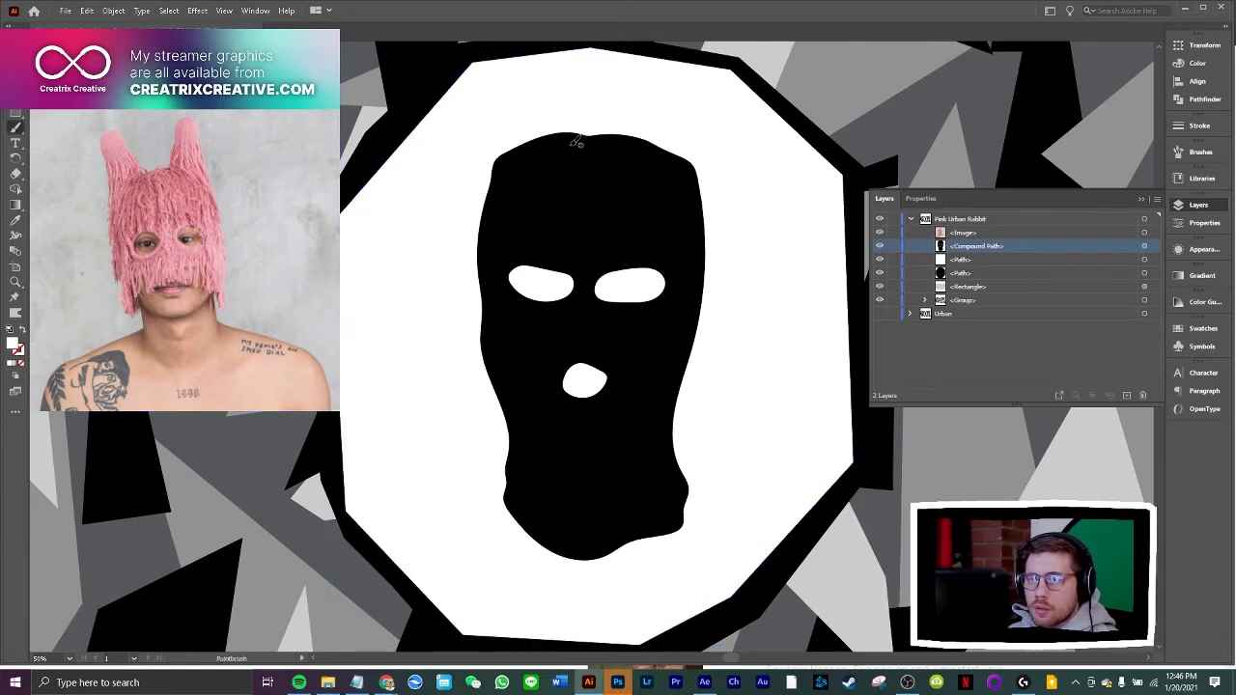
{"action": "mouse_move", "coordinate": [147, 172]}
{"action": "left_mouse_down"}
{"action": "mouse_move", "coordinate": [120, 127]}
{"action": "mouse_move", "coordinate": [103, 124]}
{"action": "mouse_move", "coordinate": [101, 226]}
{"action": "mouse_move", "coordinate": [155, 206]}
{"action": "left_mouse_up"}
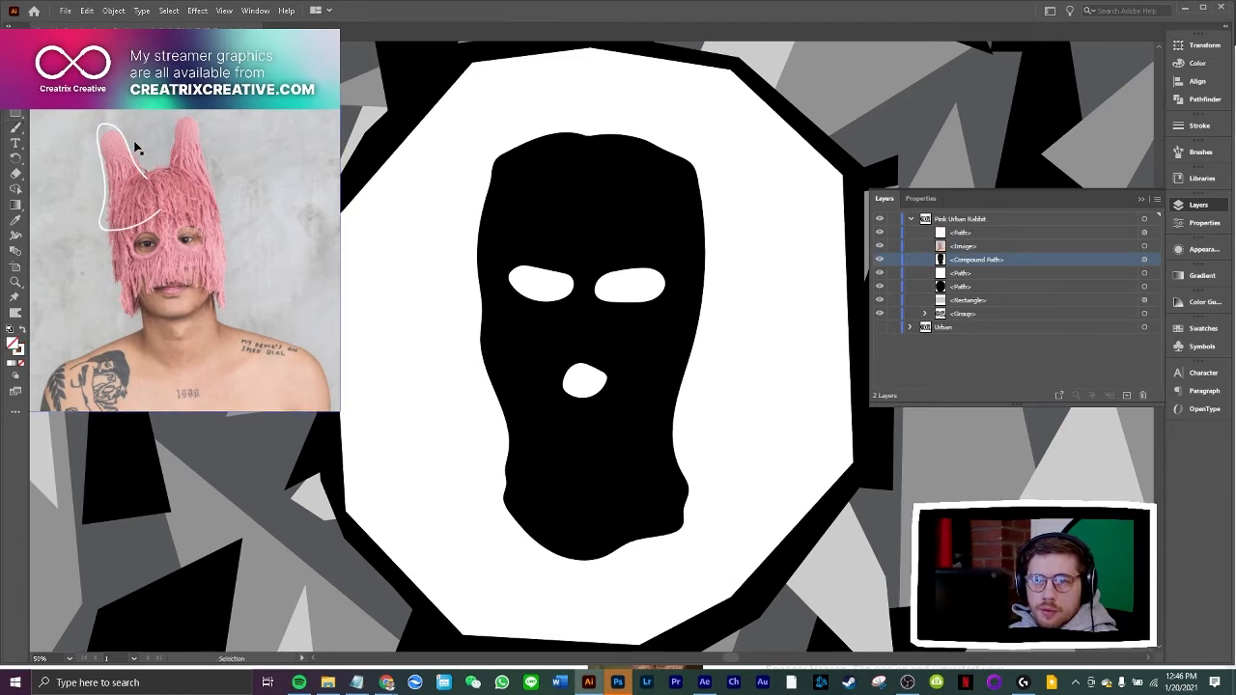
{"action": "left_click_drag", "start_coordinate": [132, 144], "coordinate": [517, 117]}
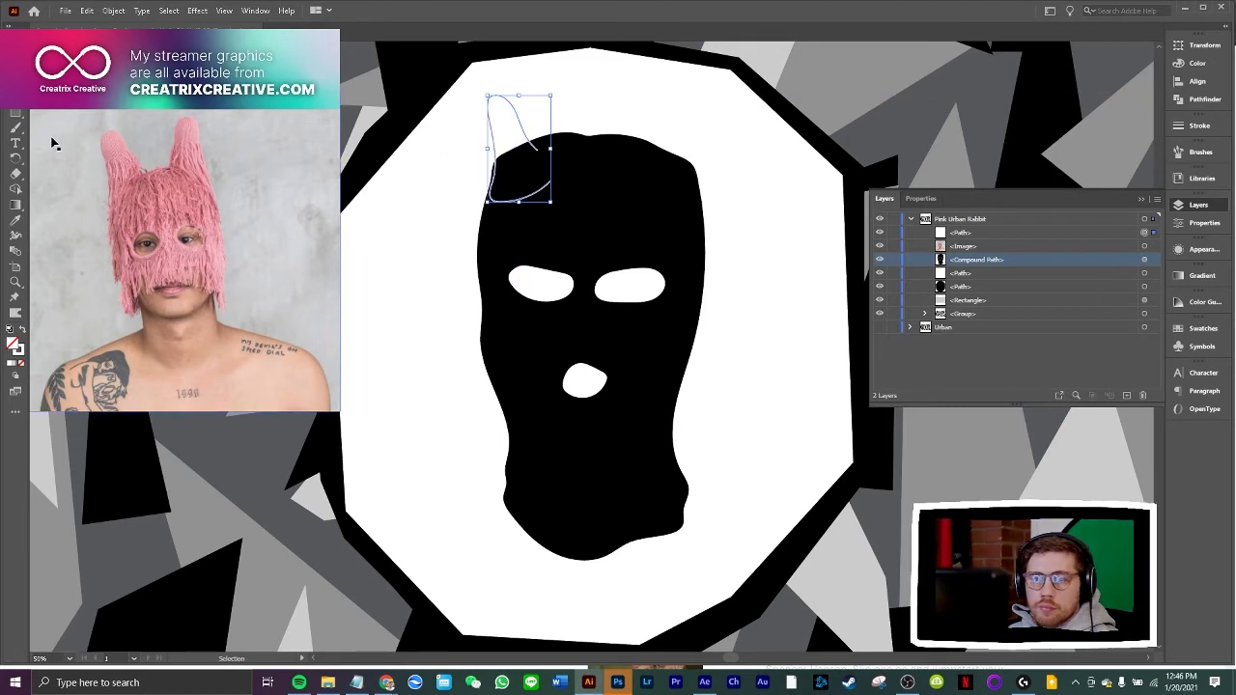
Copy the balaclava's black fill onto the ear outline with the Eyedropper
{"action": "left_click", "coordinate": [15, 221]}
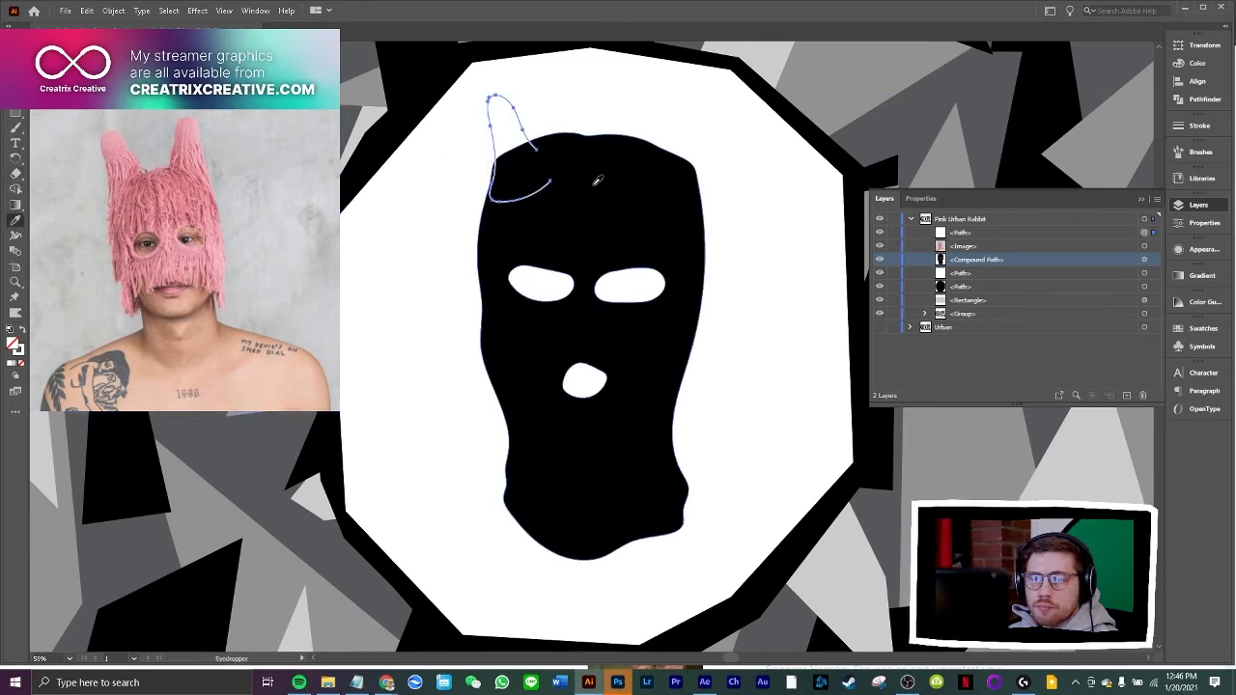
{"action": "left_click", "coordinate": [596, 180]}
{"action": "key", "text": "v"}
{"action": "left_click", "coordinate": [415, 280]}
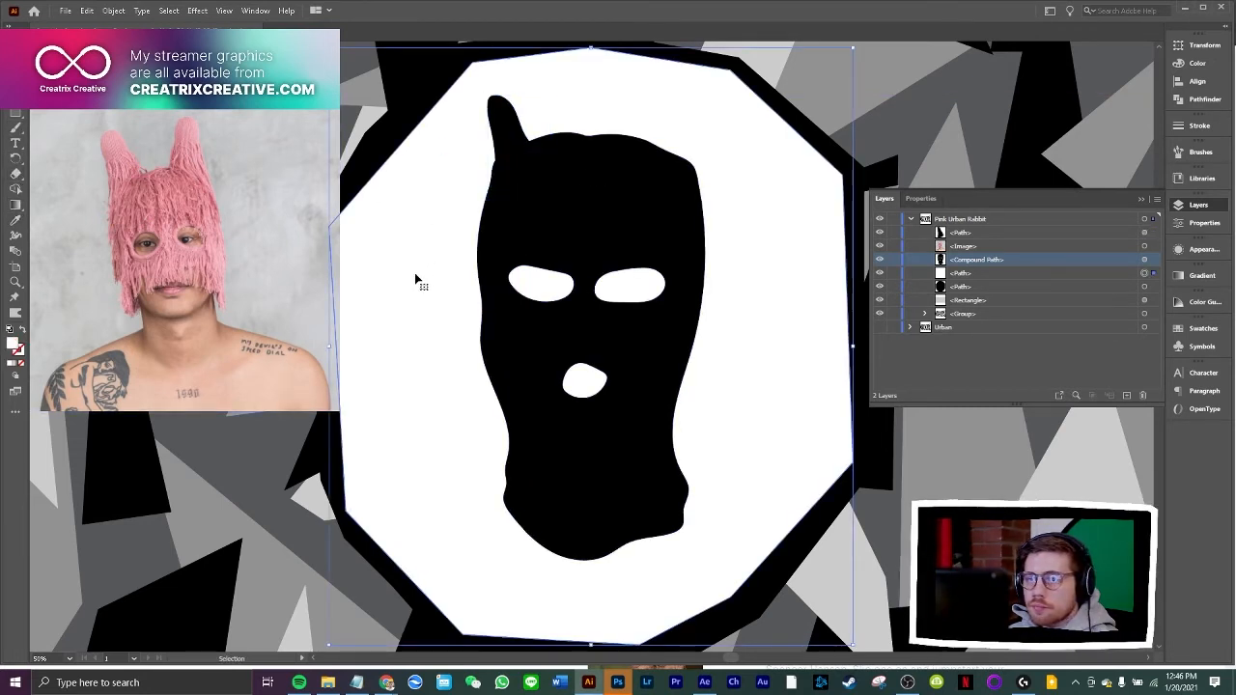
Scale the balaclava shape down proportionally within the white octagonal badge, keeping its lower edge in place
{"action": "left_click", "coordinate": [610, 207]}
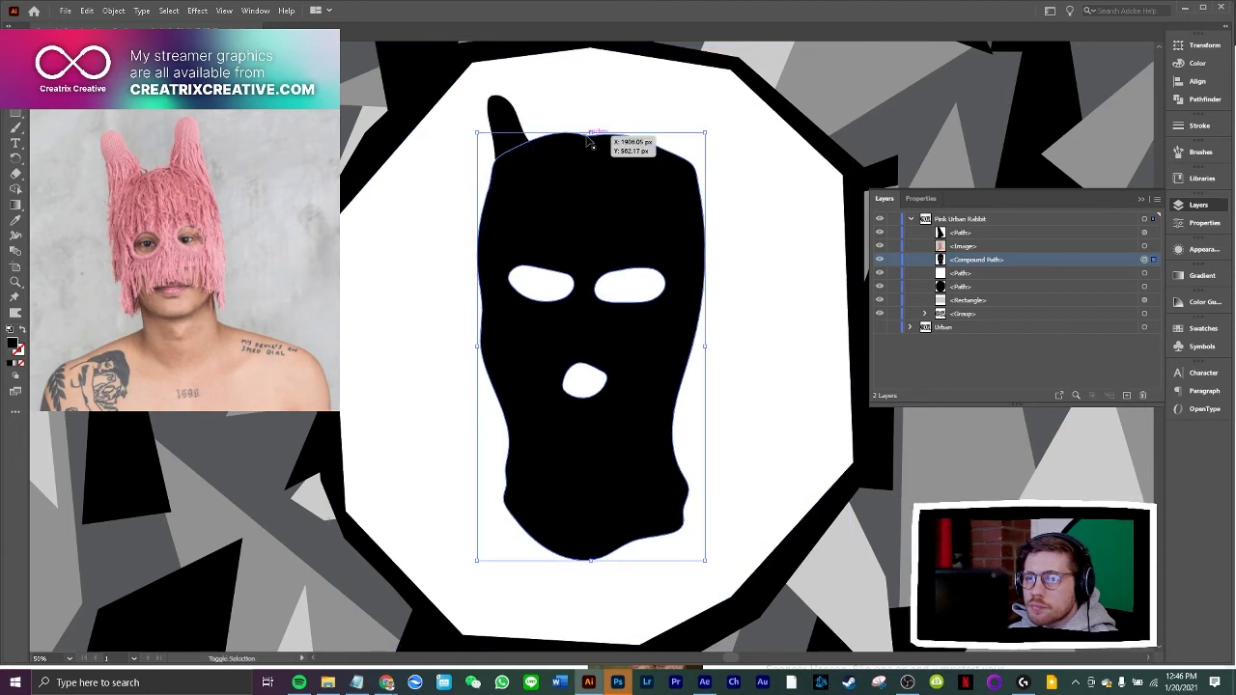
{"action": "left_click_drag", "start_coordinate": [590, 136], "coordinate": [611, 287]}
{"action": "left_click", "coordinate": [548, 198]}
{"action": "left_click", "coordinate": [434, 248]}
Shrink the black ear, tilt it slightly, and reposition it on the balaclava's upper-left corner
{"action": "left_click", "coordinate": [519, 129]}
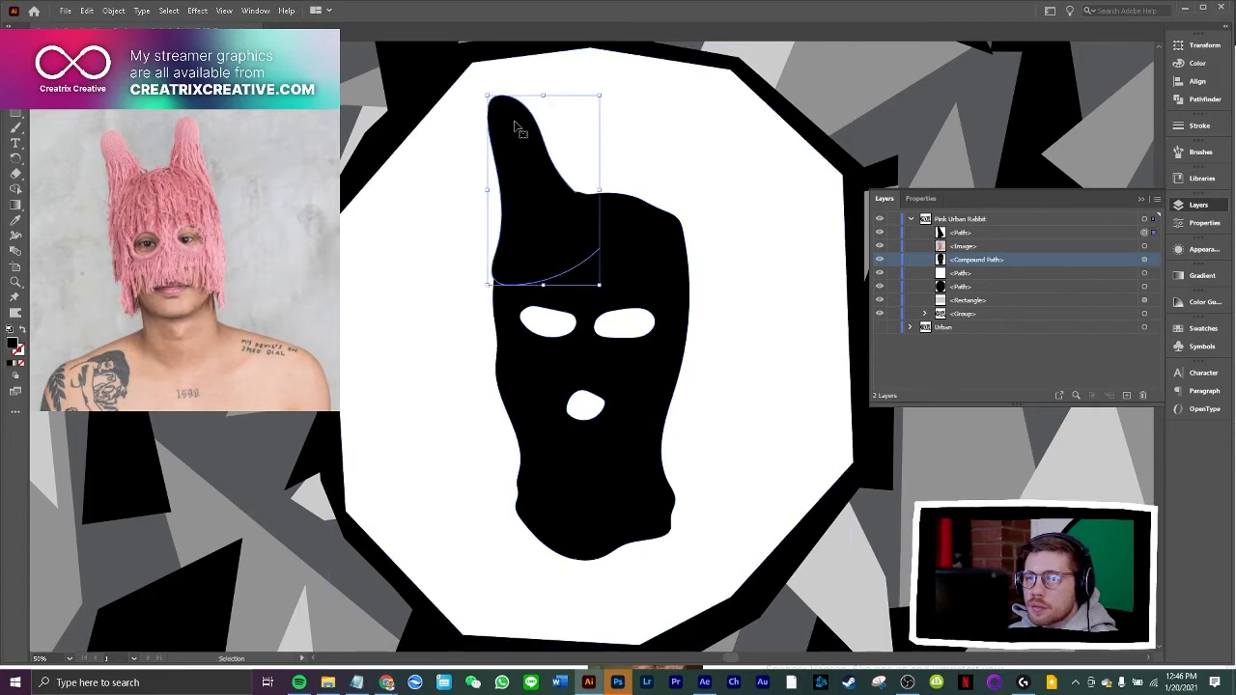
{"action": "left_click_drag", "start_coordinate": [599, 96], "coordinate": [571, 125]}
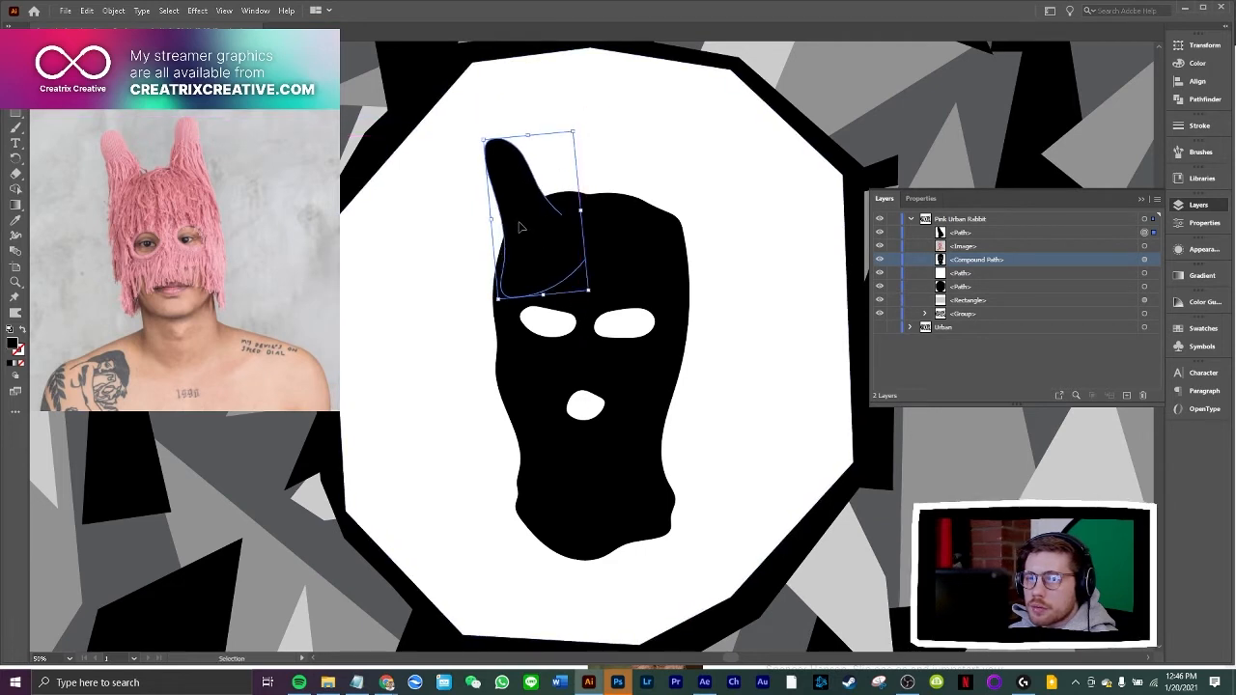
{"action": "left_click", "coordinate": [460, 267]}
Recolour the balaclava with a light pink sampled from the mask in the reference photo
{"action": "left_click", "coordinate": [620, 267]}
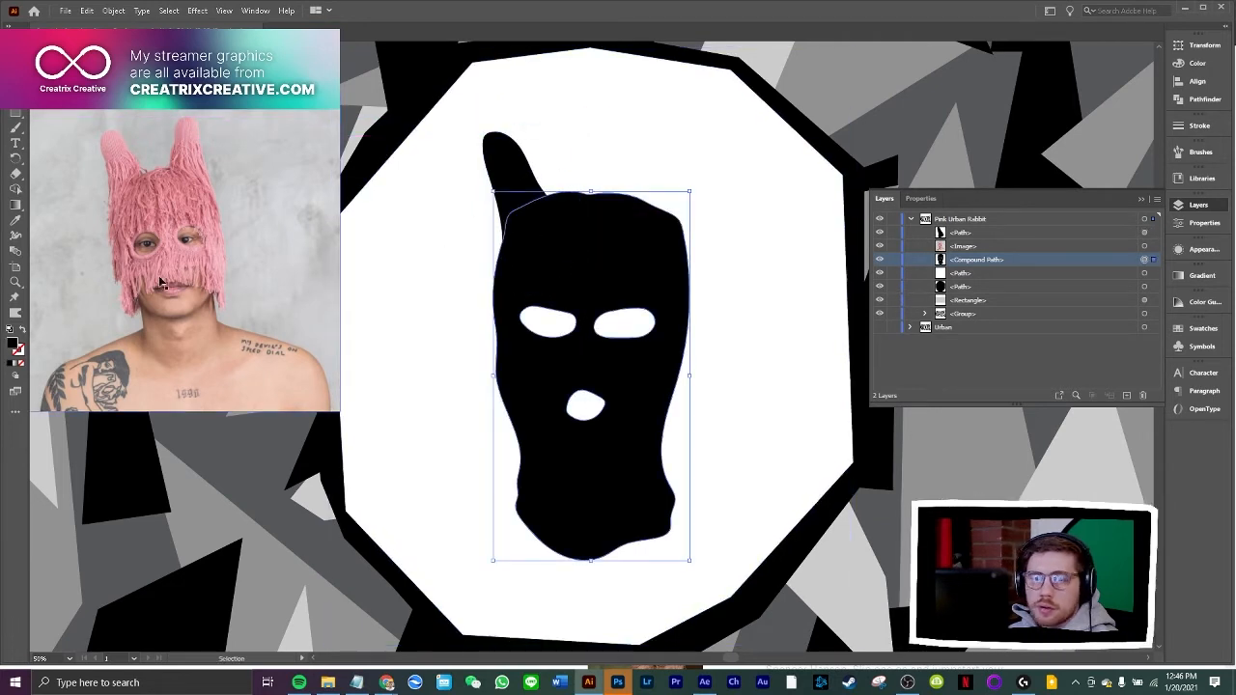
{"action": "left_click", "coordinate": [15, 220]}
{"action": "left_click", "coordinate": [182, 189]}
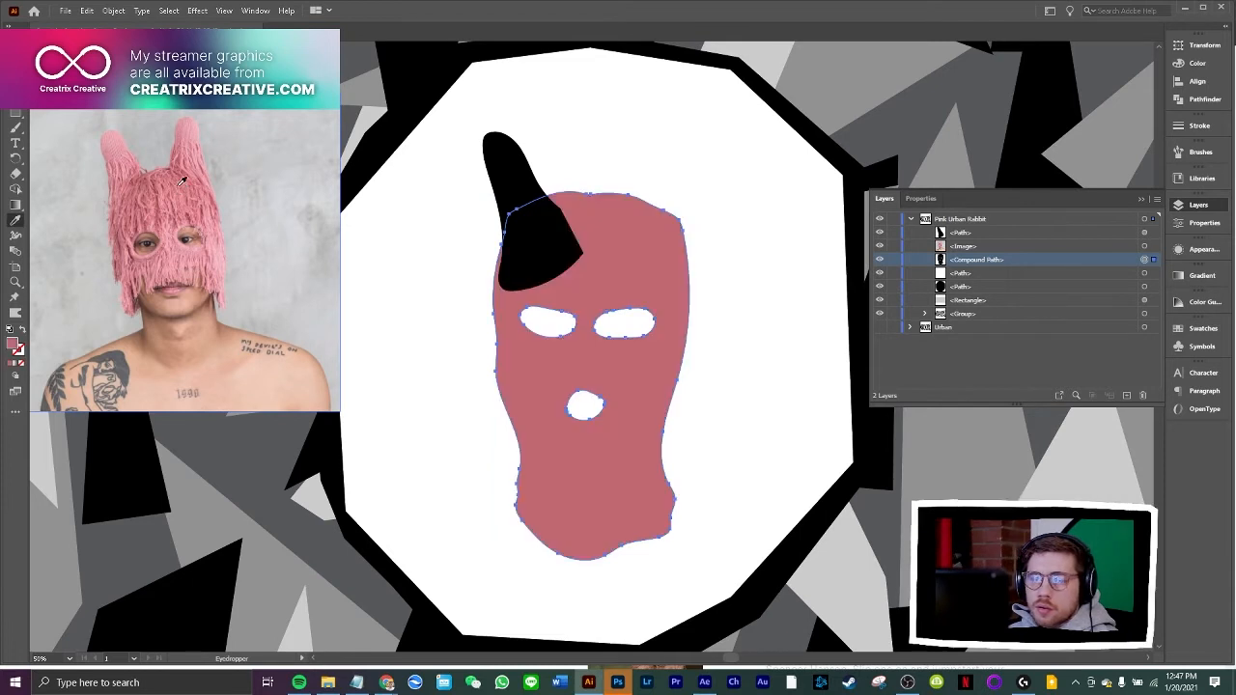
{"action": "left_click", "coordinate": [179, 176]}
{"action": "left_click", "coordinate": [193, 187]}
{"action": "left_click", "coordinate": [195, 191]}
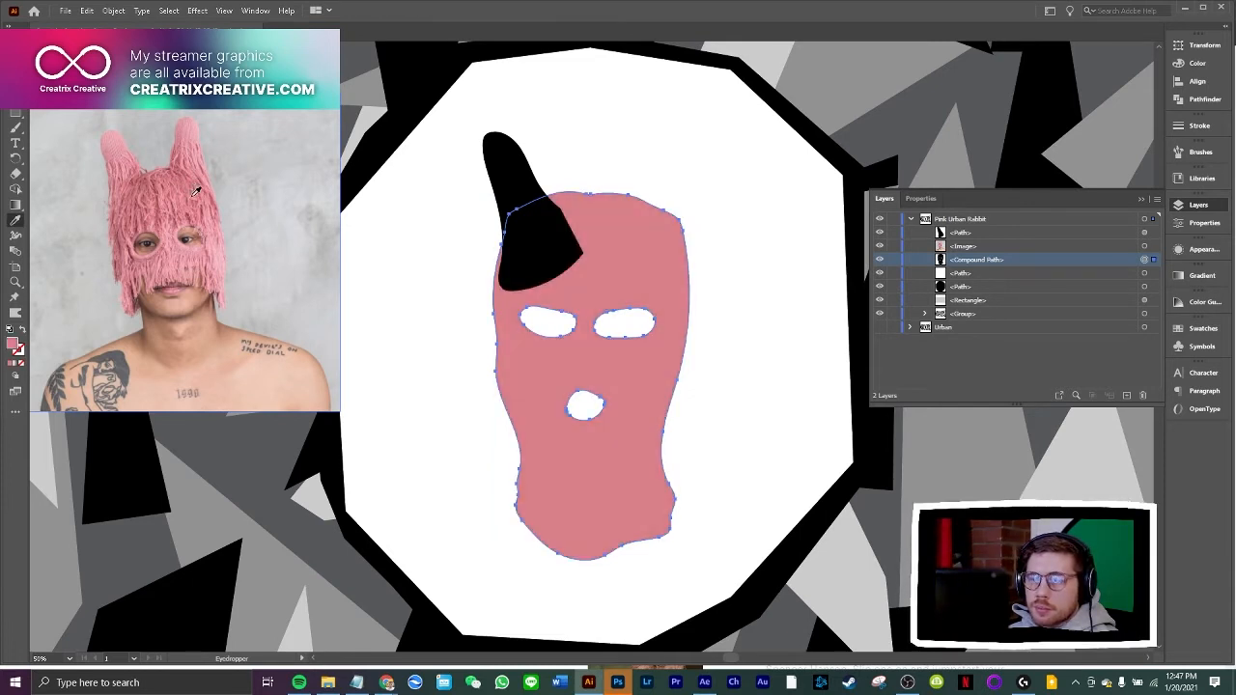
{"action": "left_click", "coordinate": [196, 192]}
{"action": "left_click", "coordinate": [193, 191]}
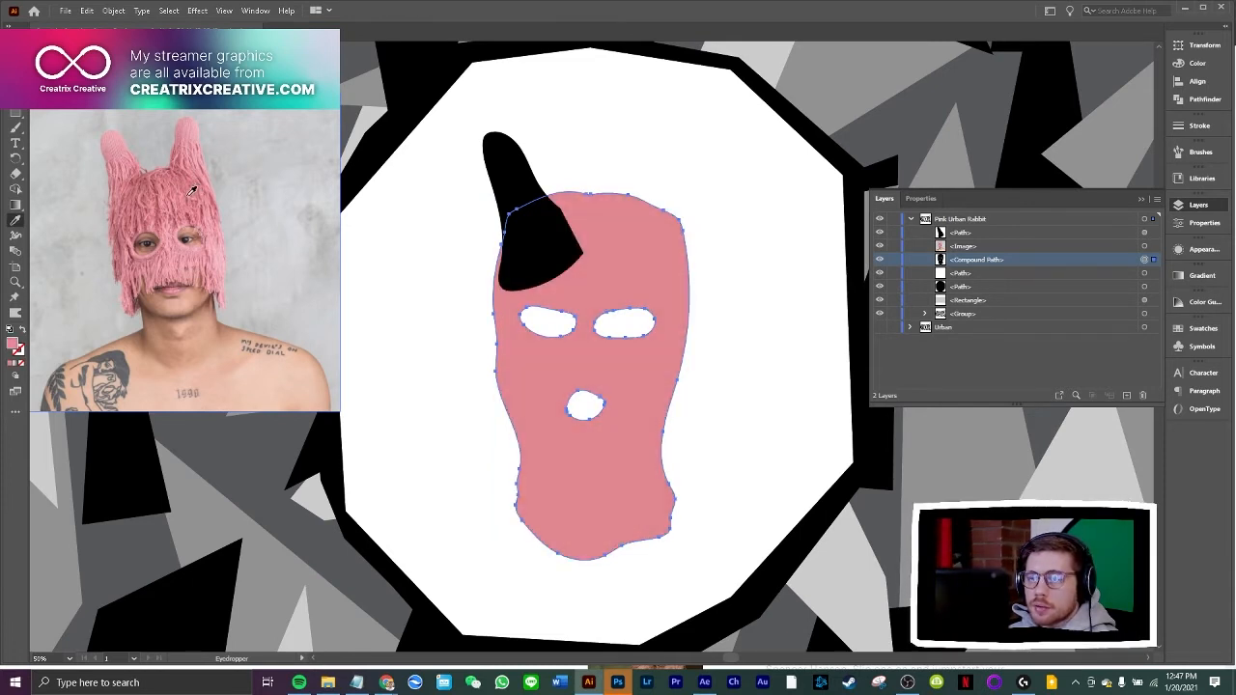
{"action": "key", "text": "v"}
{"action": "left_click", "coordinate": [476, 243]}
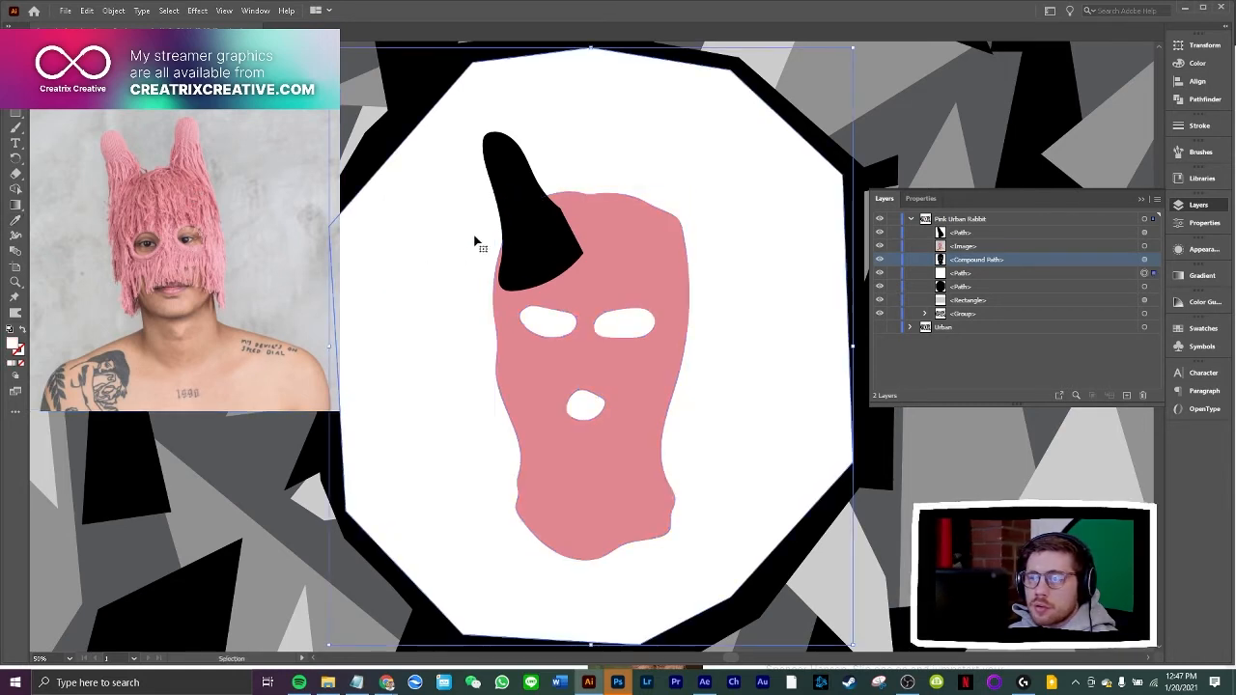
Match the ear's fill to the pink balaclava, and delete the rounded ear
{"action": "left_click", "coordinate": [515, 183]}
{"action": "left_click", "coordinate": [16, 221]}
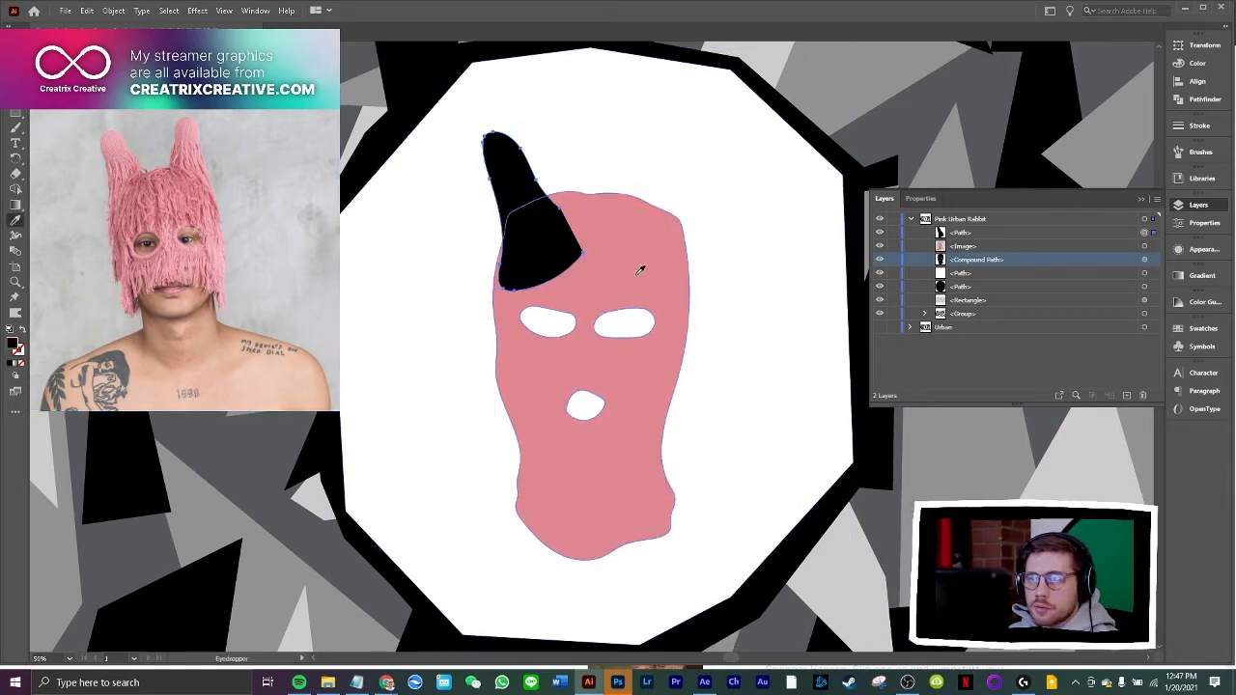
{"action": "left_click", "coordinate": [639, 271]}
{"action": "key", "text": "v"}
{"action": "left_click", "coordinate": [414, 308]}
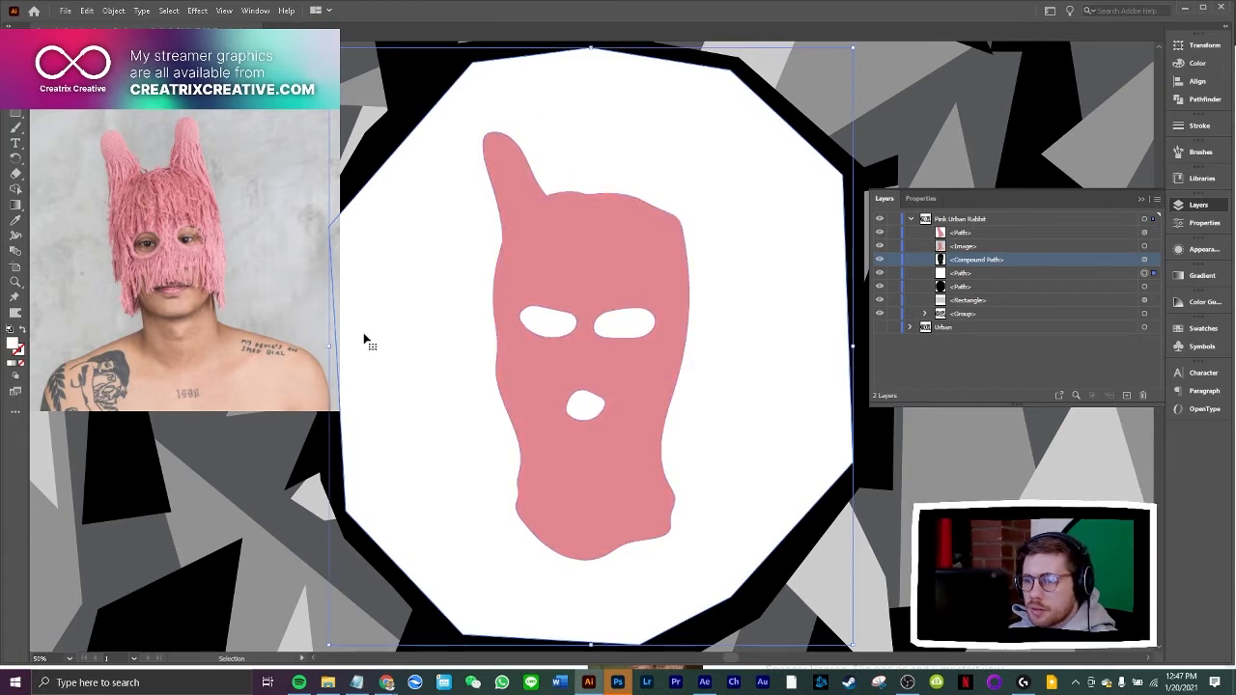
{"action": "left_click", "coordinate": [511, 182]}
{"action": "key", "text": "Delete"}
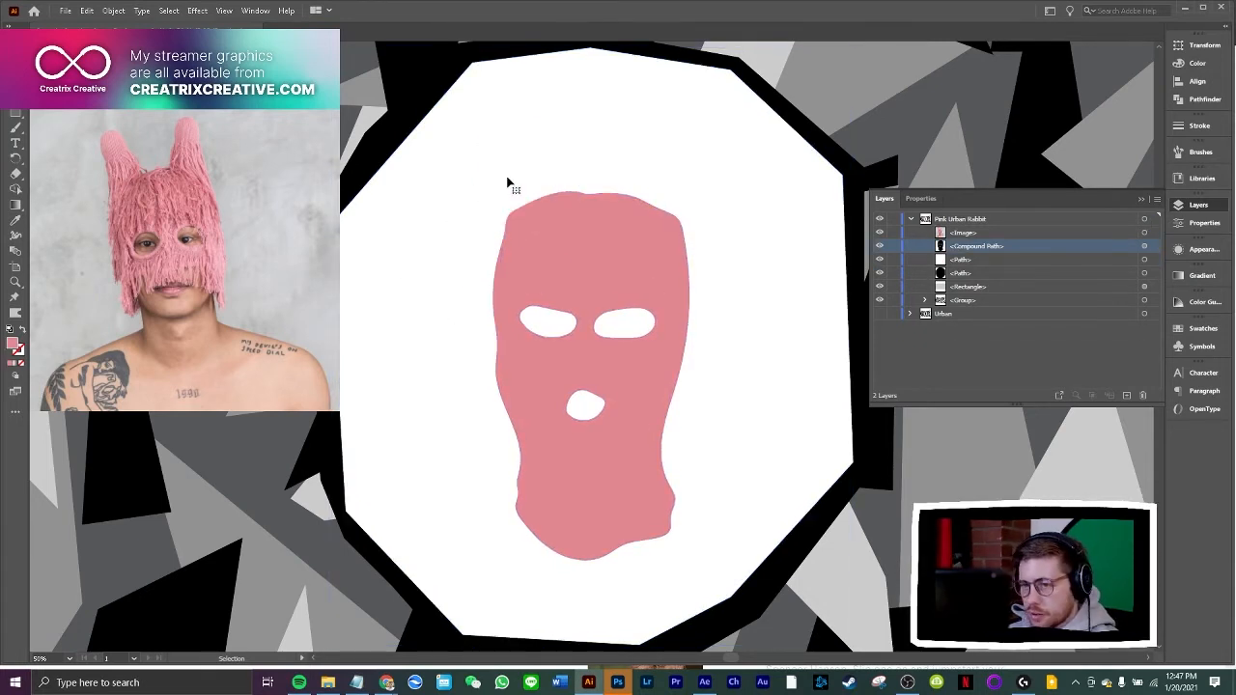
Draw a pointed ear outline with the Paintbrush, rising from the balaclava's upper-left corner
{"action": "left_click", "coordinate": [16, 128]}
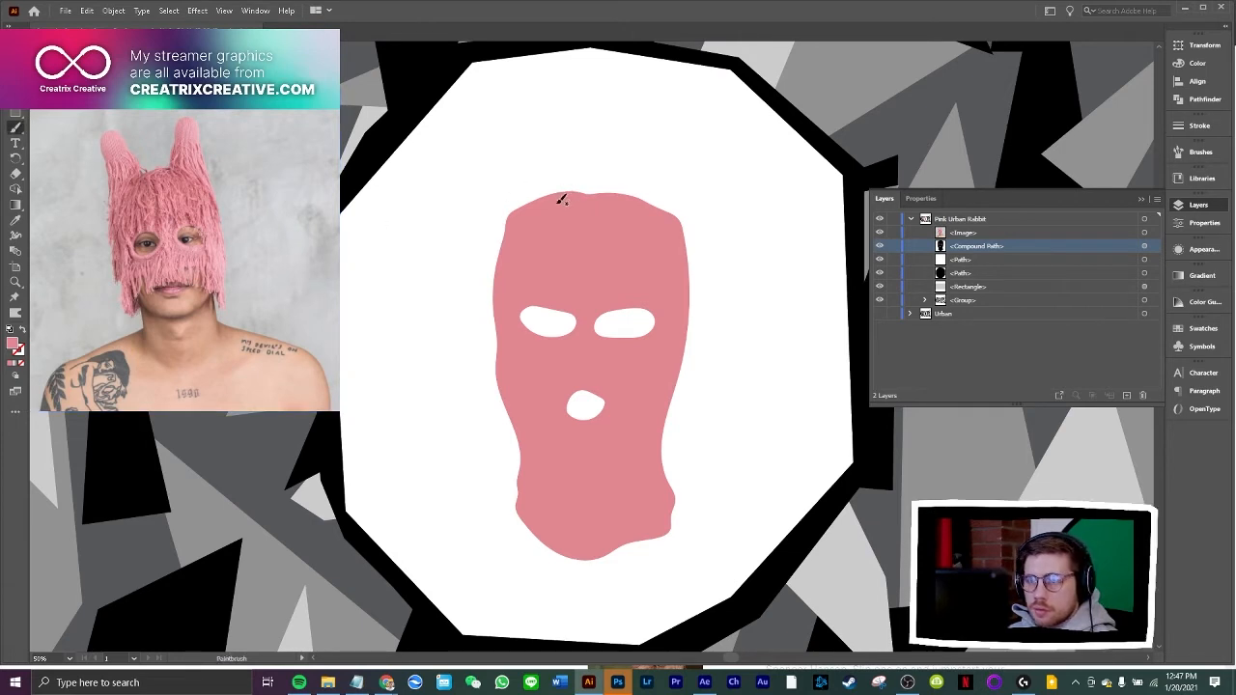
{"action": "mouse_move", "coordinate": [562, 199]}
{"action": "left_mouse_down"}
{"action": "mouse_move", "coordinate": [489, 166]}
{"action": "mouse_move", "coordinate": [492, 198]}
{"action": "left_mouse_up"}
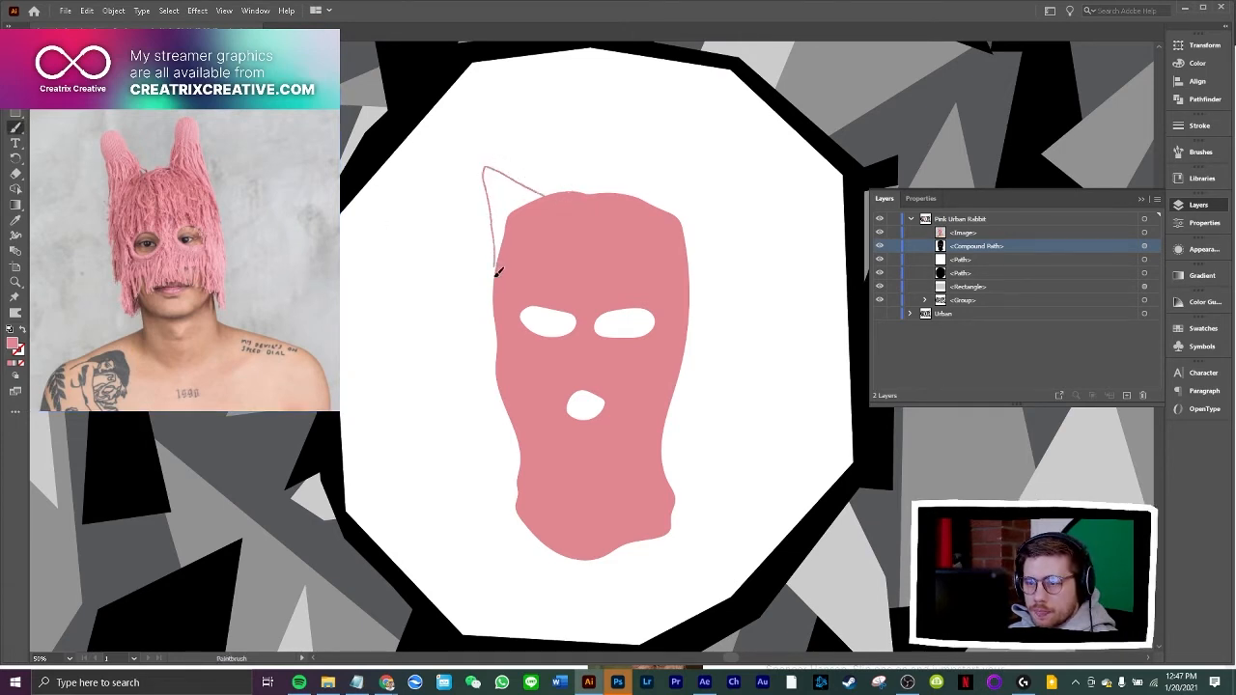
{"action": "left_click_drag", "start_coordinate": [496, 273], "coordinate": [497, 278]}
{"action": "key", "text": "v"}
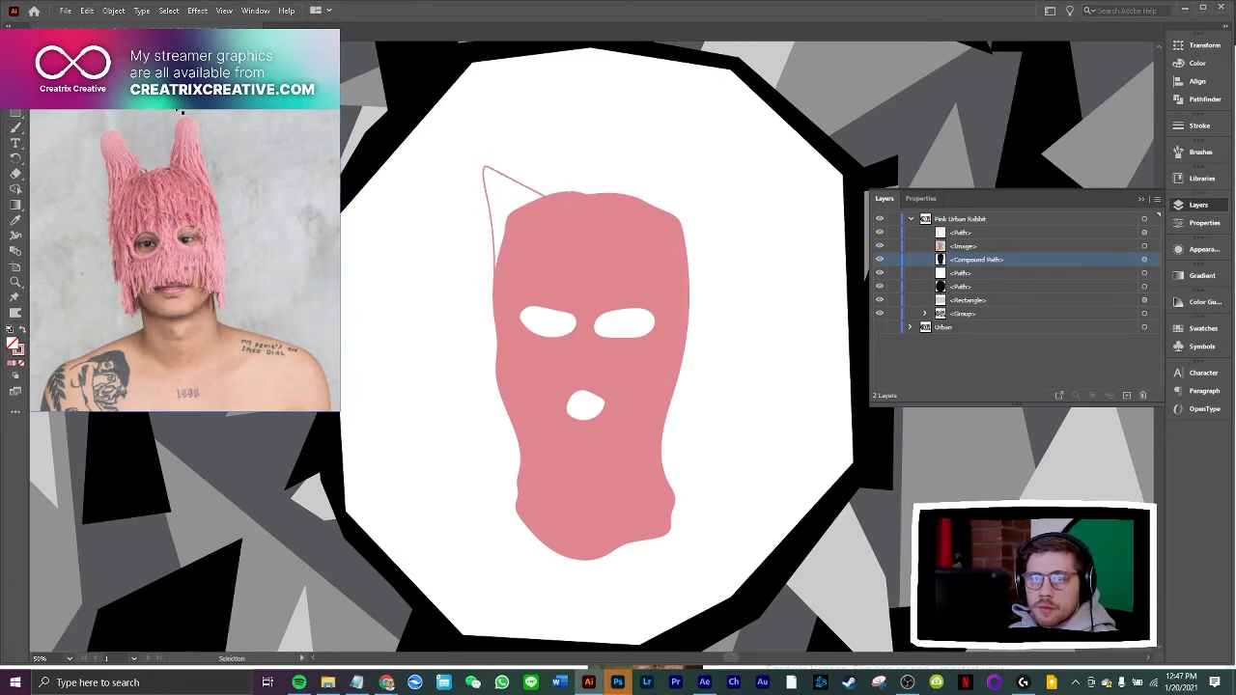
Swap the pointed ear's stroke and fill to make it solid pink, and move it slightly up and to the right
{"action": "left_click", "coordinate": [504, 179]}
{"action": "left_click", "coordinate": [23, 331]}
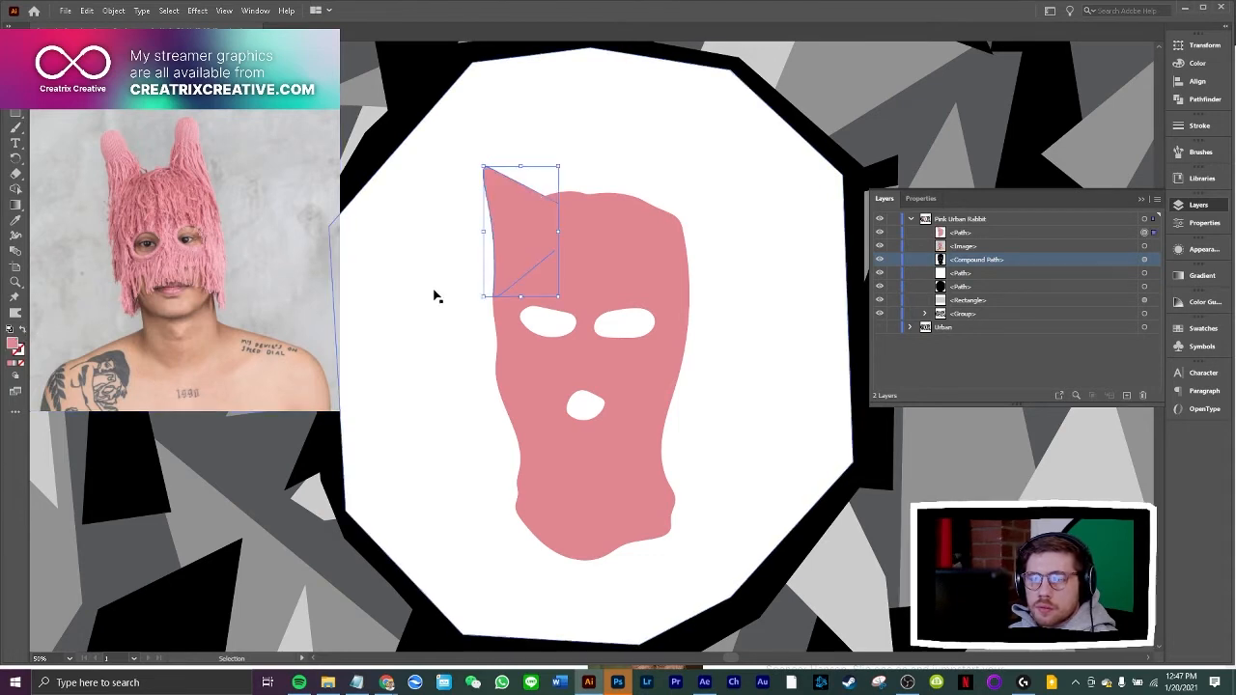
{"action": "left_click", "coordinate": [438, 296]}
{"action": "left_click_drag", "start_coordinate": [502, 184], "coordinate": [510, 177]}
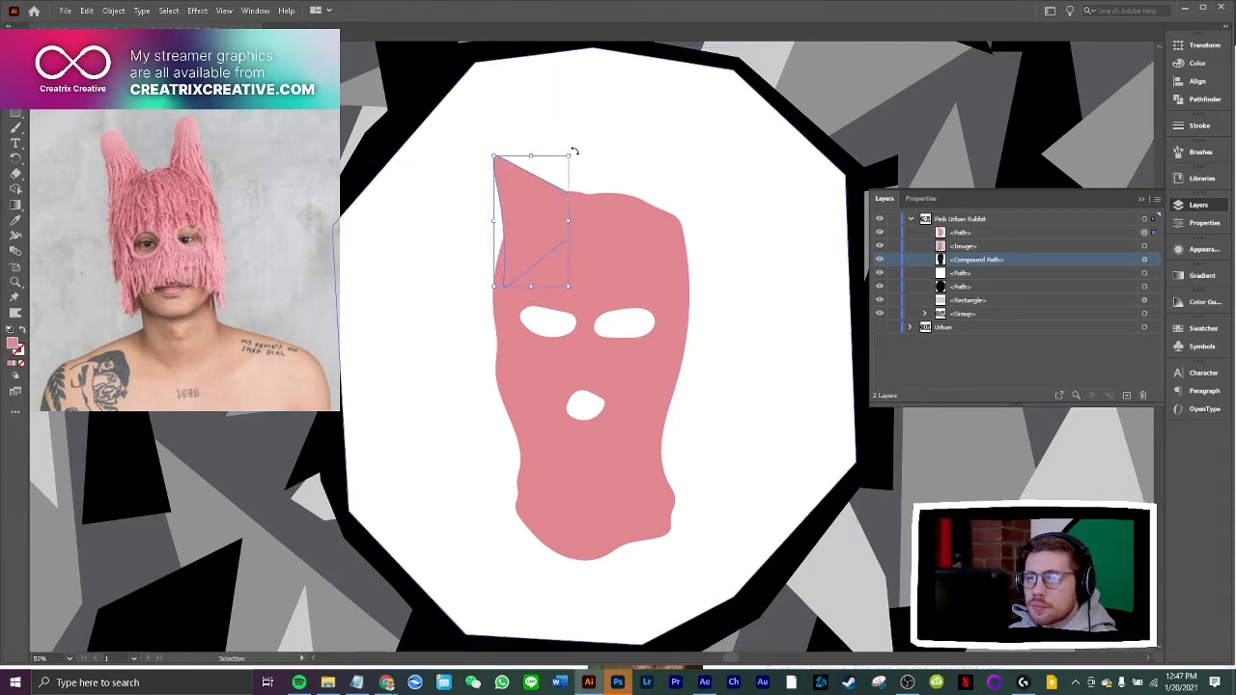
Rotate the pointed ear slightly clockwise and shift its lower-left anchor inward with the Curvature tool to meet the balaclava's edge
{"action": "left_click_drag", "start_coordinate": [573, 151], "coordinate": [583, 158]}
{"action": "key", "text": "shift+grave"}
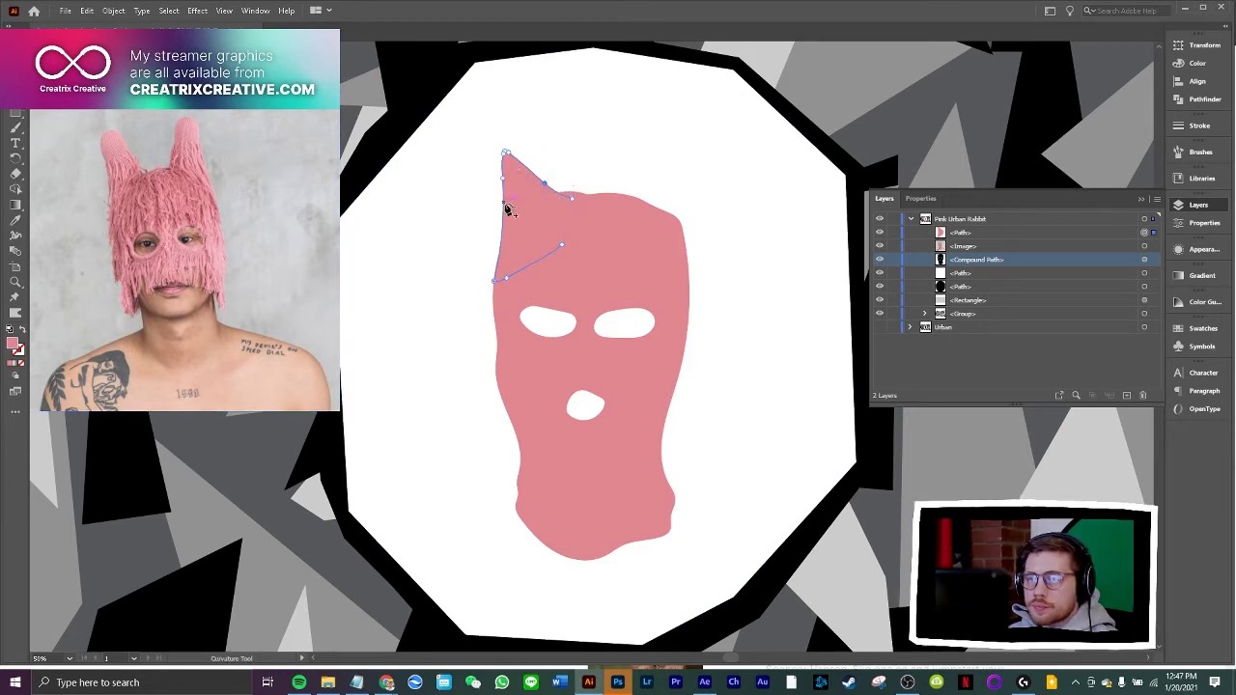
{"action": "left_click_drag", "start_coordinate": [494, 281], "coordinate": [499, 281]}
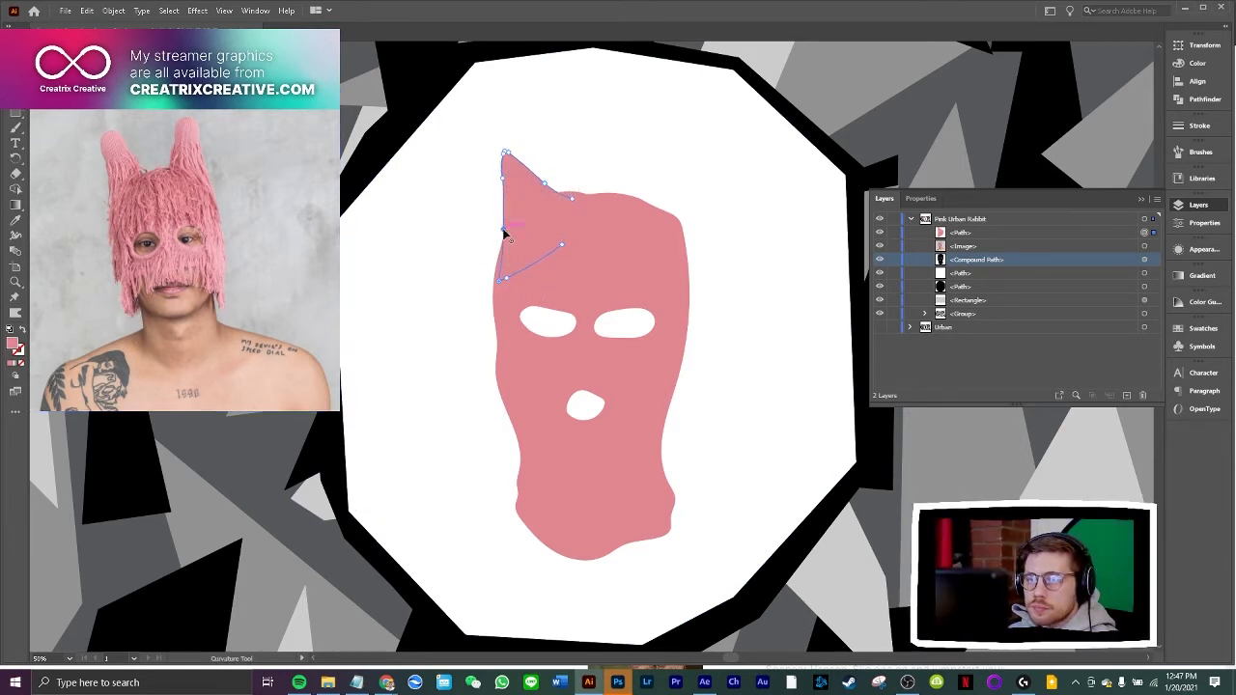
{"action": "key", "text": "v"}
{"action": "left_click", "coordinate": [436, 221]}
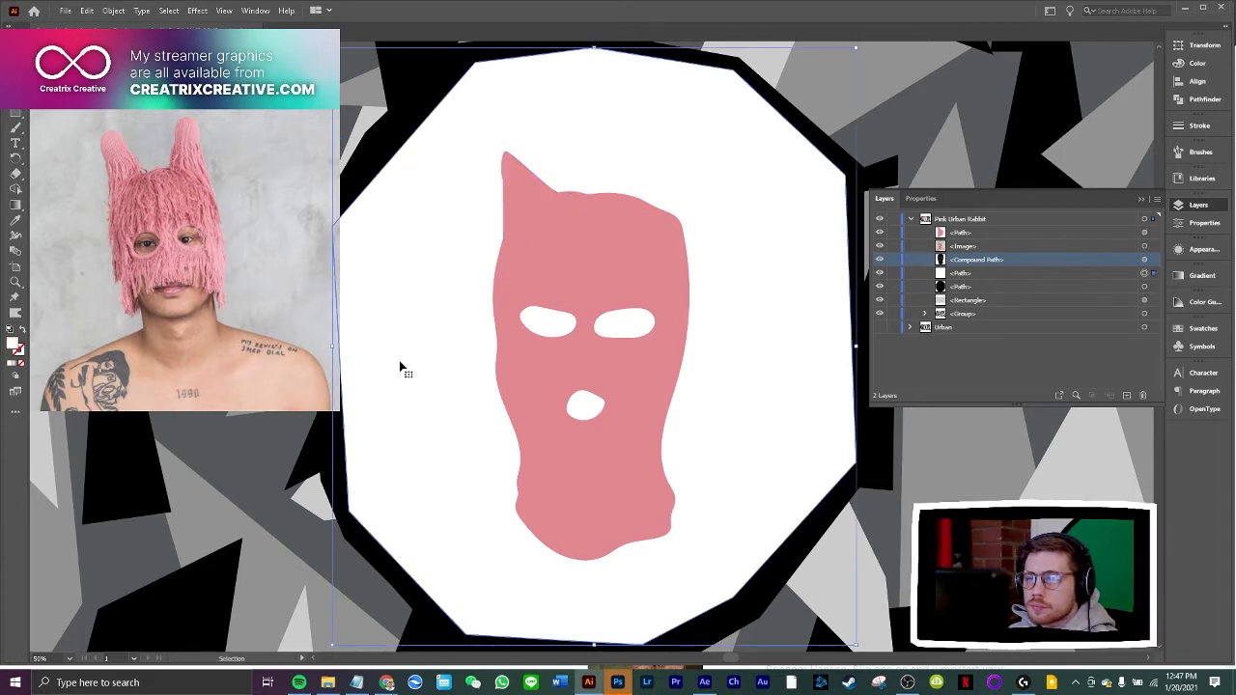
Switch to Chrome and search Google Images for "kitty mask", filtered to black
{"action": "left_click", "coordinate": [387, 683]}
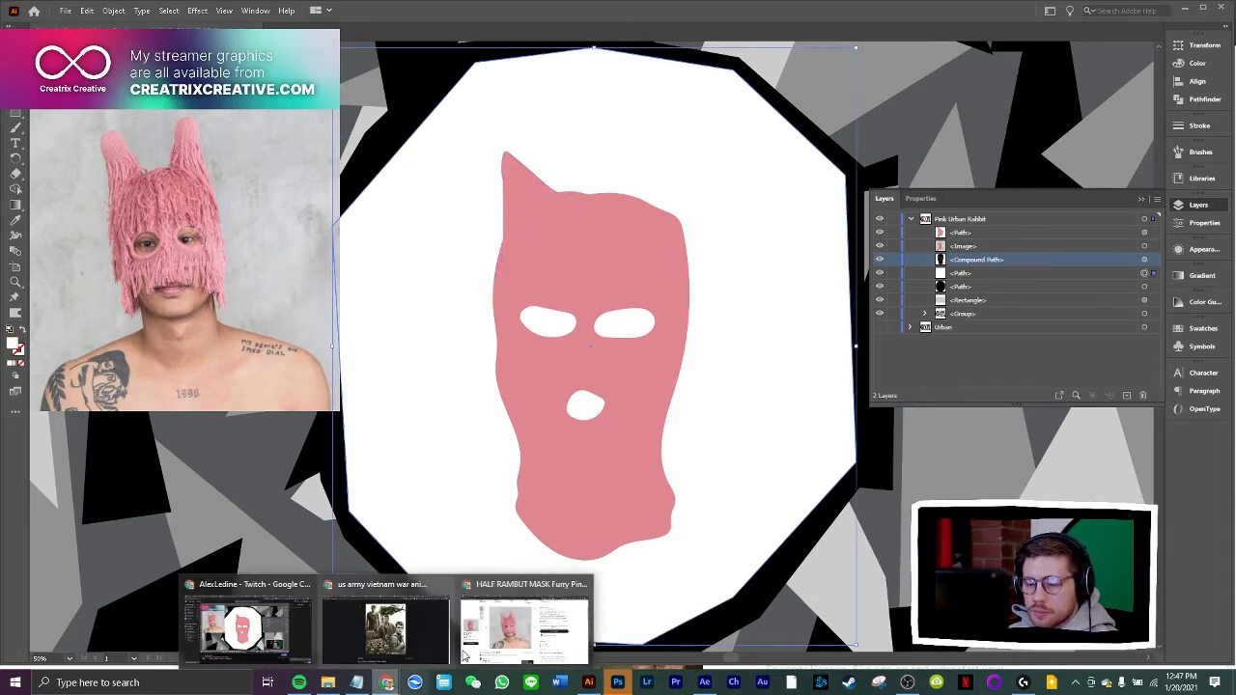
{"action": "left_click", "coordinate": [541, 627]}
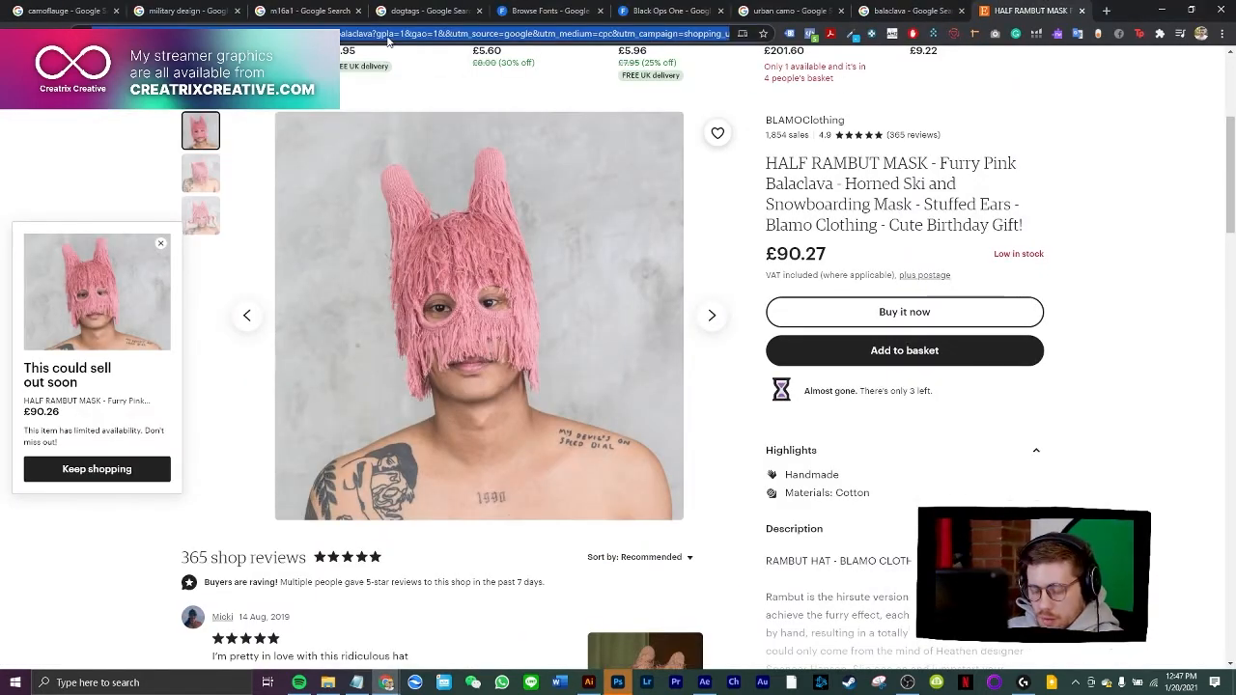
{"action": "type", "text": "kitty k"}
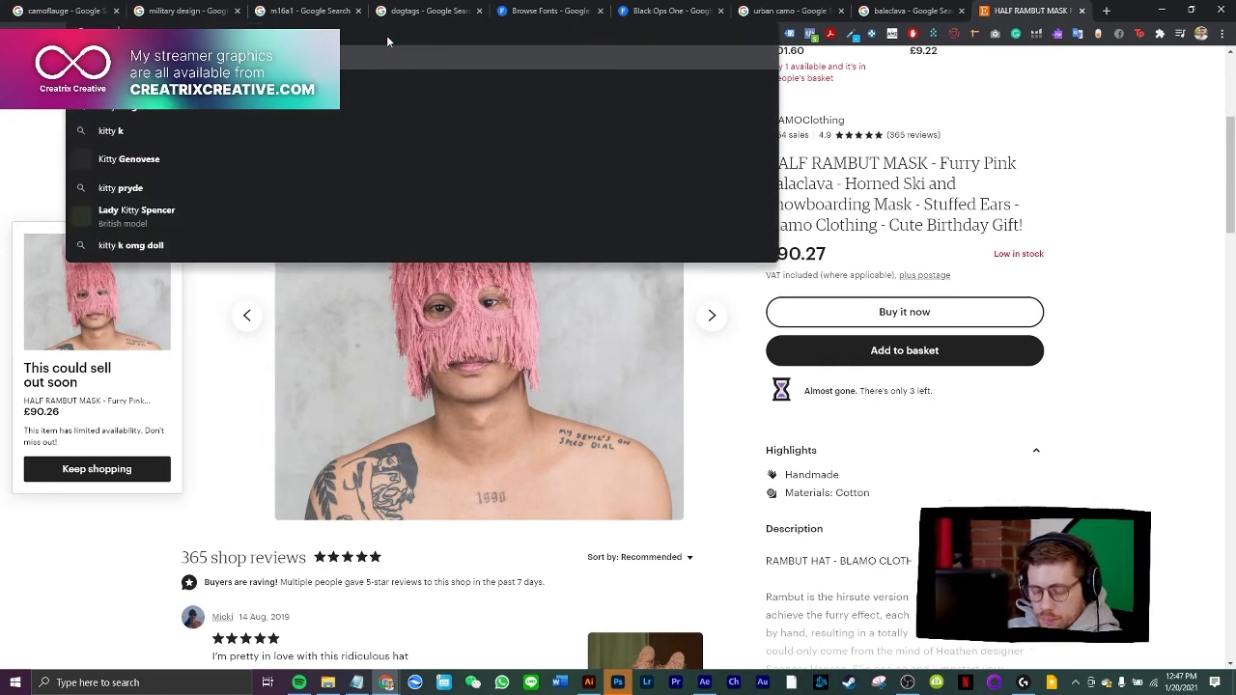
{"action": "key", "text": "BackSpace"}
{"action": "type", "text": "mask"}
{"action": "key", "text": "Return"}
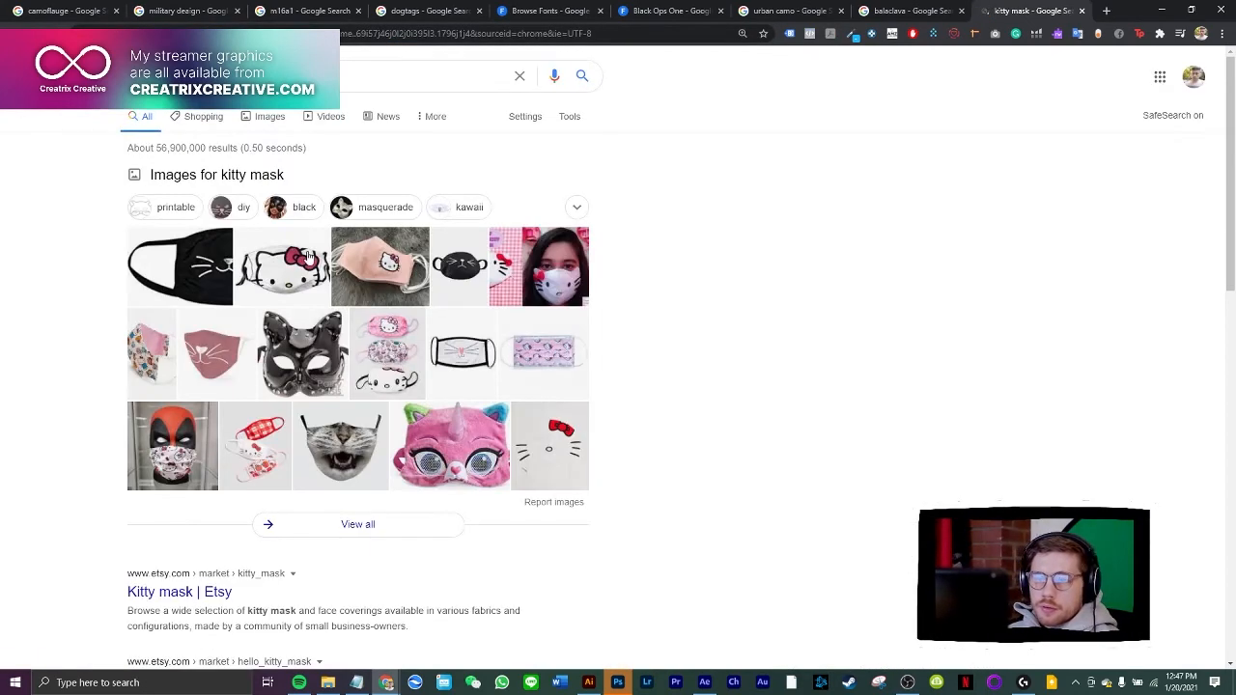
{"action": "left_click", "coordinate": [271, 118]}
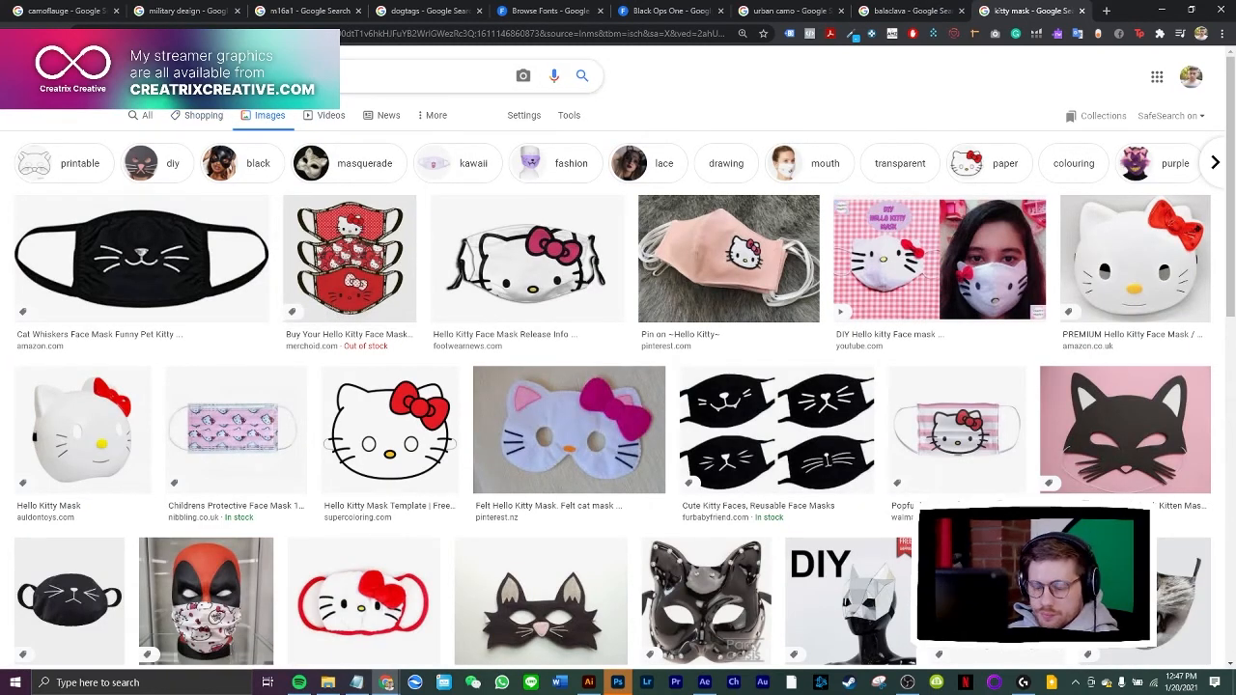
{"action": "left_click", "coordinate": [260, 77]}
{"action": "left_click", "coordinate": [662, 116]}
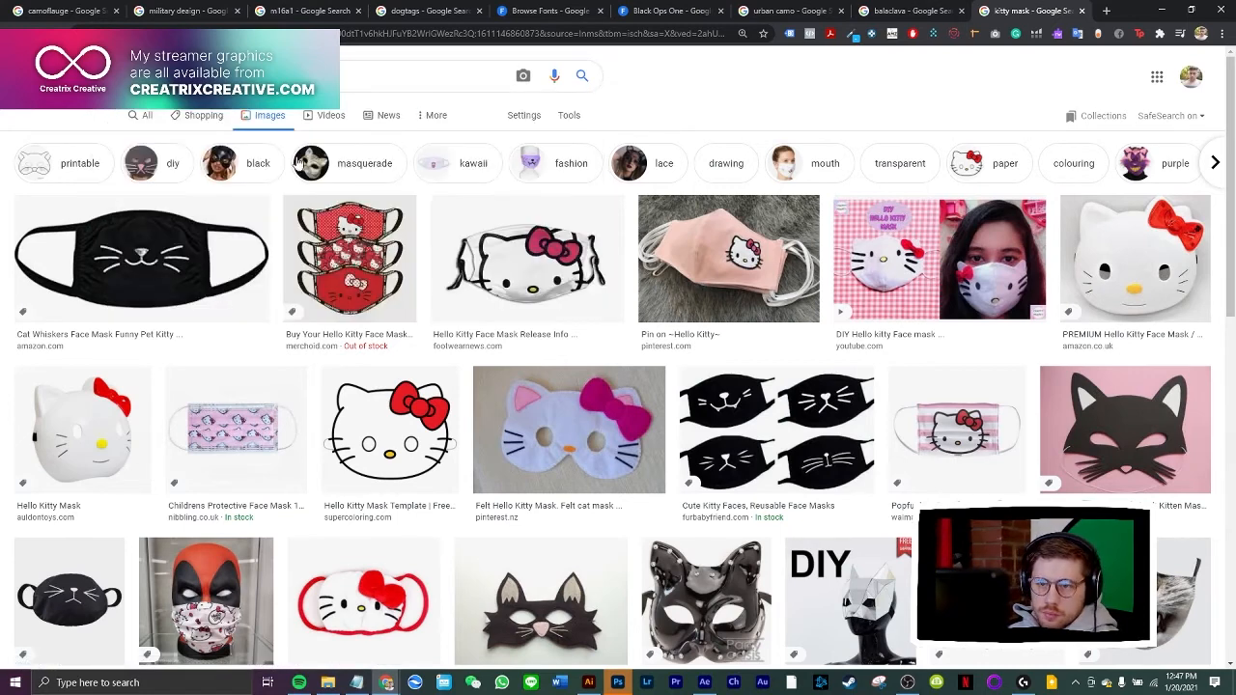
{"action": "left_click", "coordinate": [247, 164]}
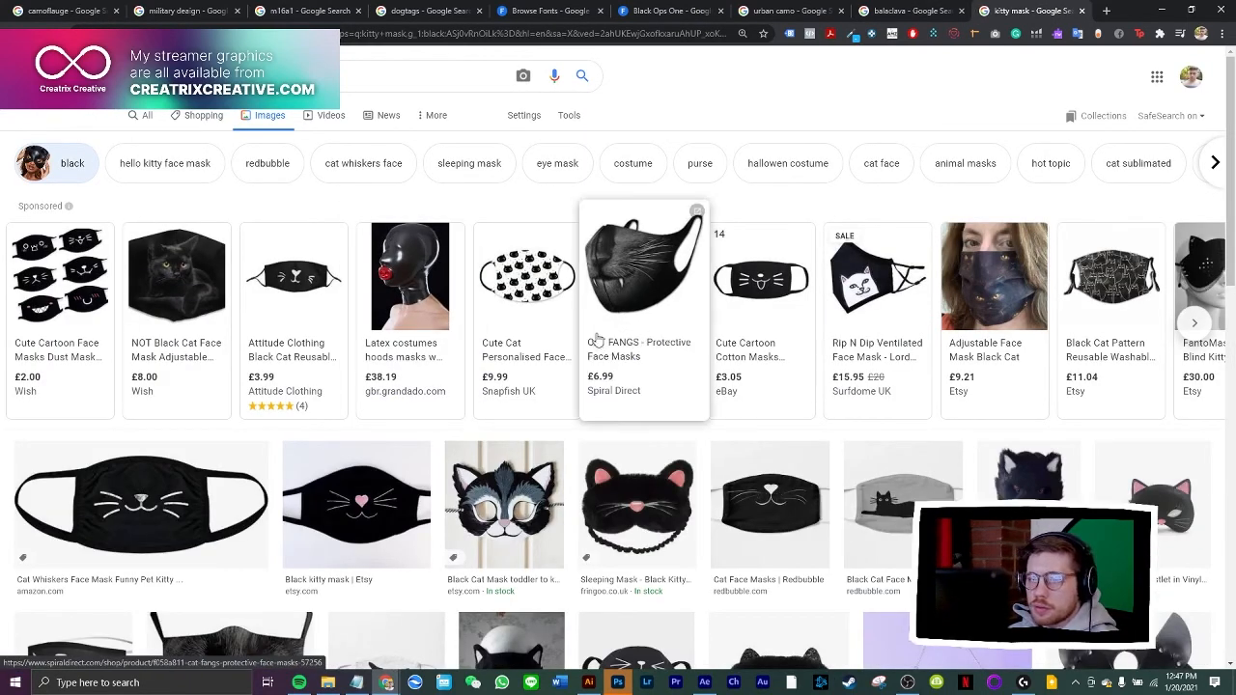
Find the black sequin cat mask with a pink bow in the results, copy its image and paste it into the Illustrator artwork
{"action": "scroll", "coordinate": [596, 340], "scroll_direction": "down", "scroll_amount": 4}
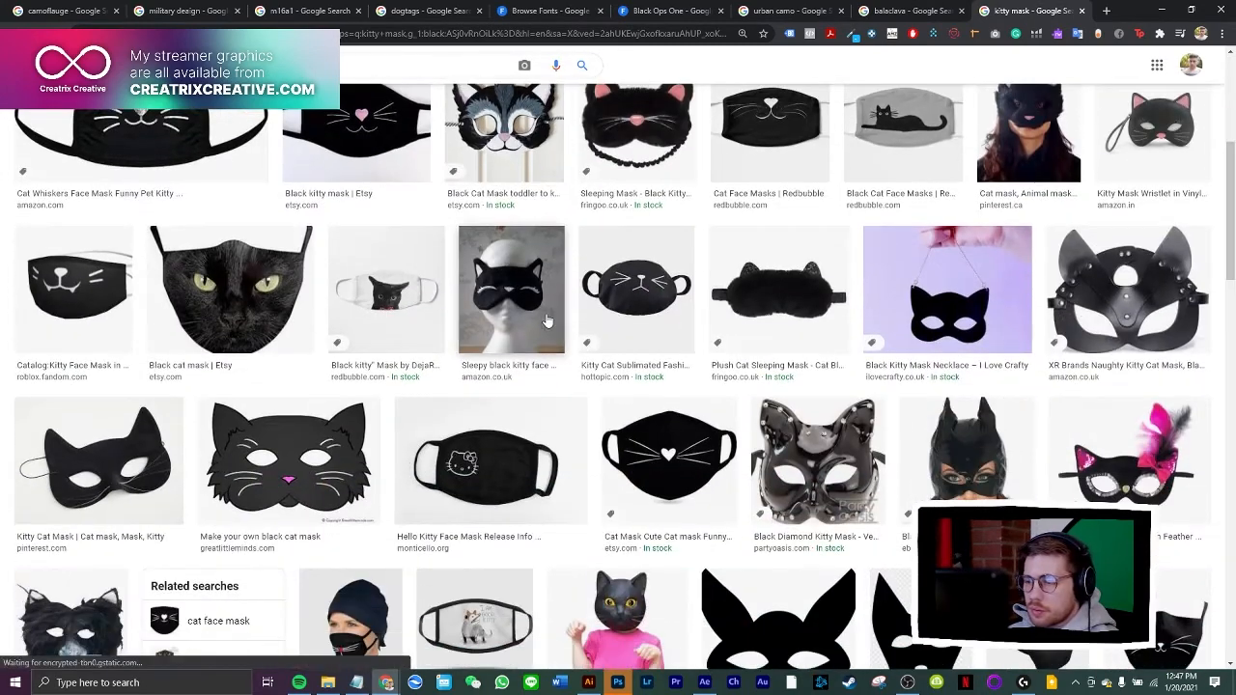
{"action": "scroll", "coordinate": [975, 312], "scroll_direction": "down", "scroll_amount": 1}
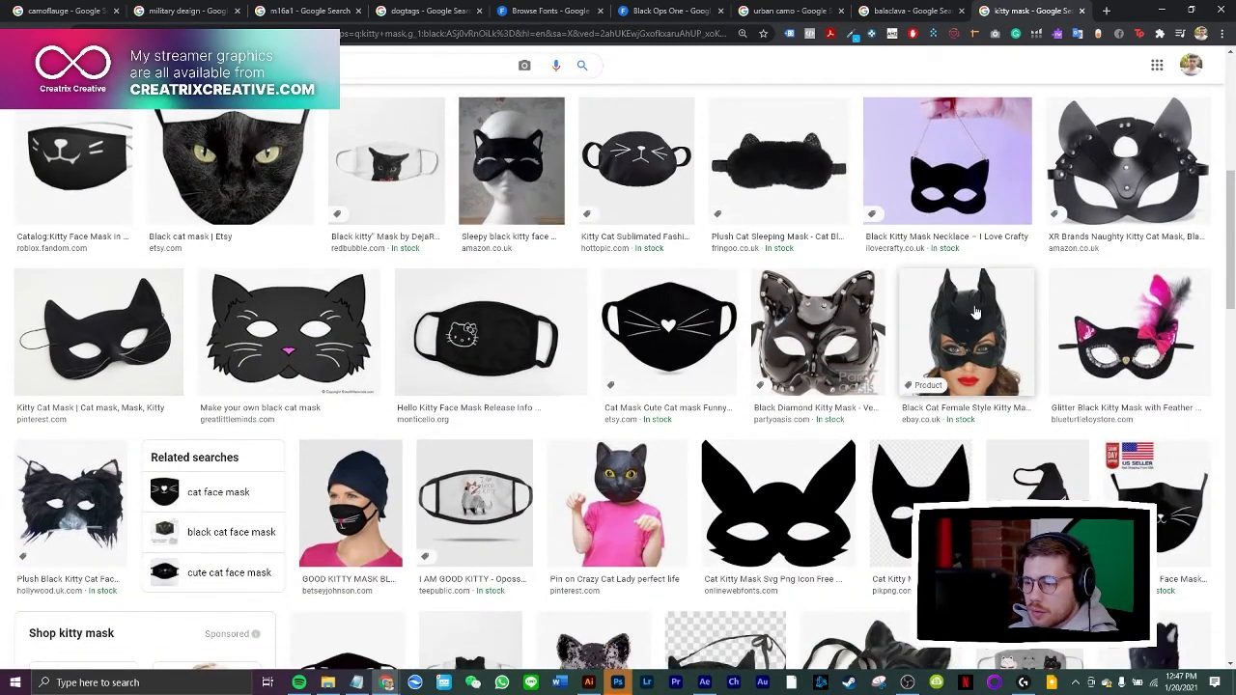
{"action": "scroll", "coordinate": [959, 326], "scroll_direction": "down", "scroll_amount": 2}
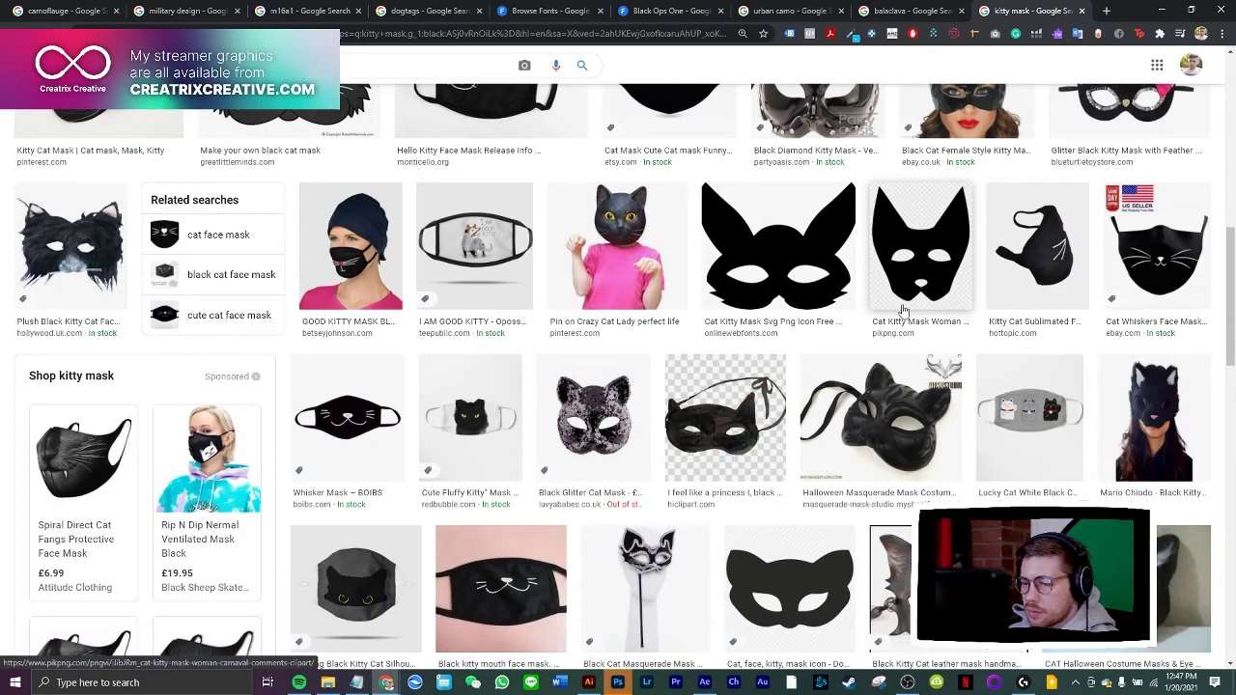
{"action": "scroll", "coordinate": [898, 314], "scroll_direction": "down", "scroll_amount": 6}
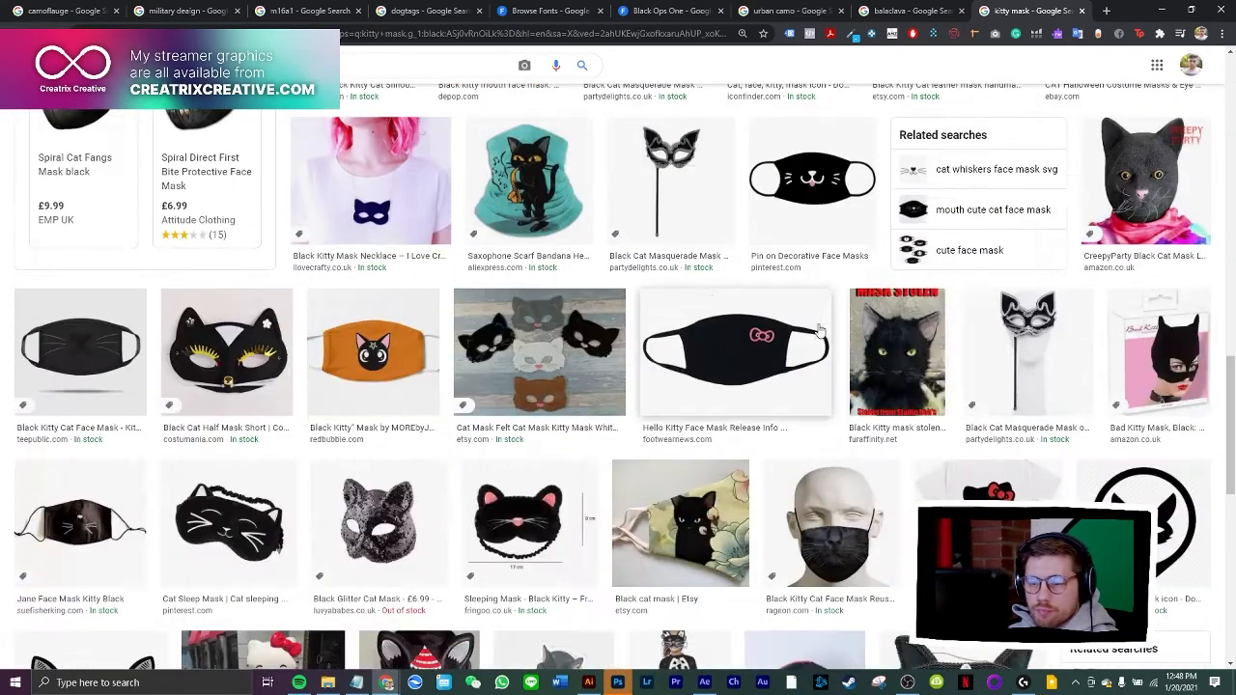
{"action": "scroll", "coordinate": [796, 320], "scroll_direction": "down", "scroll_amount": 3}
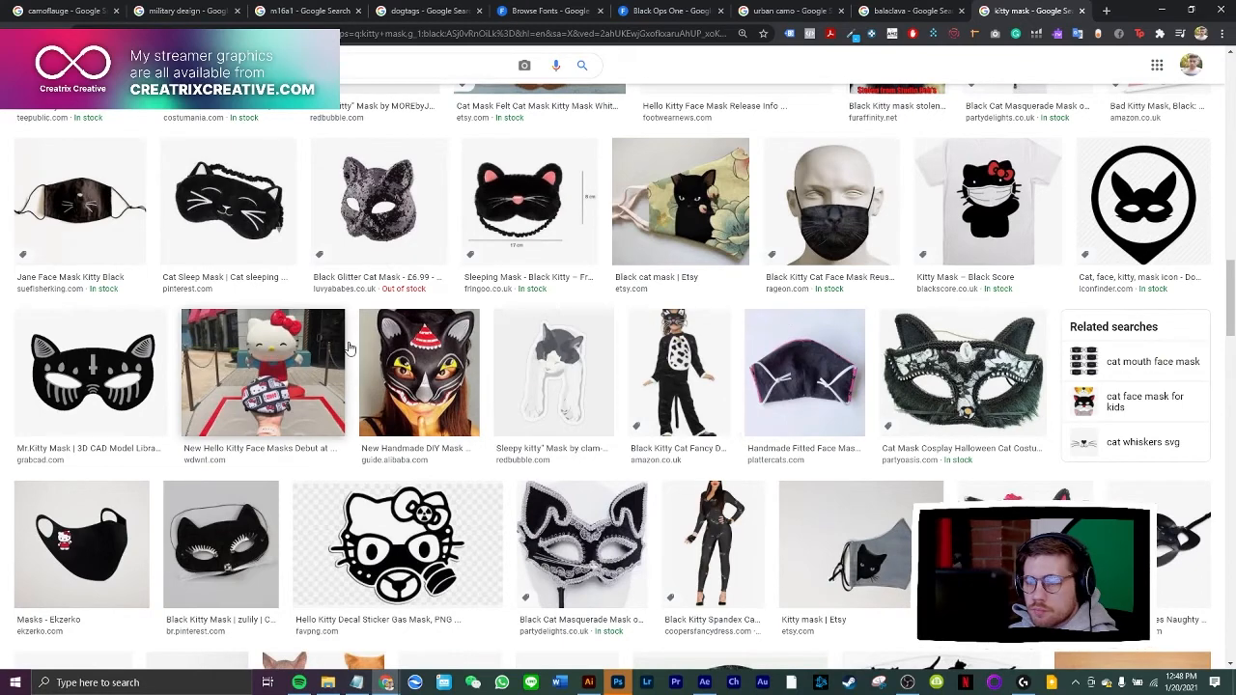
{"action": "scroll", "coordinate": [787, 328], "scroll_direction": "down", "scroll_amount": 2}
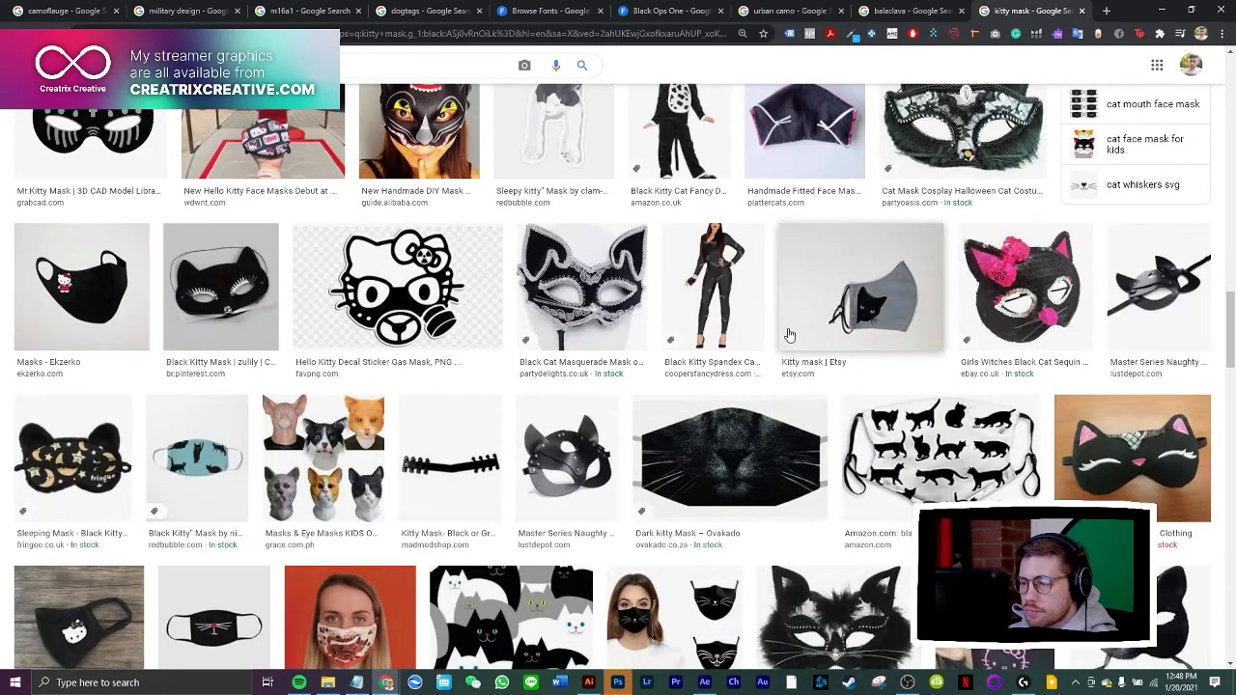
{"action": "left_click", "coordinate": [1016, 278]}
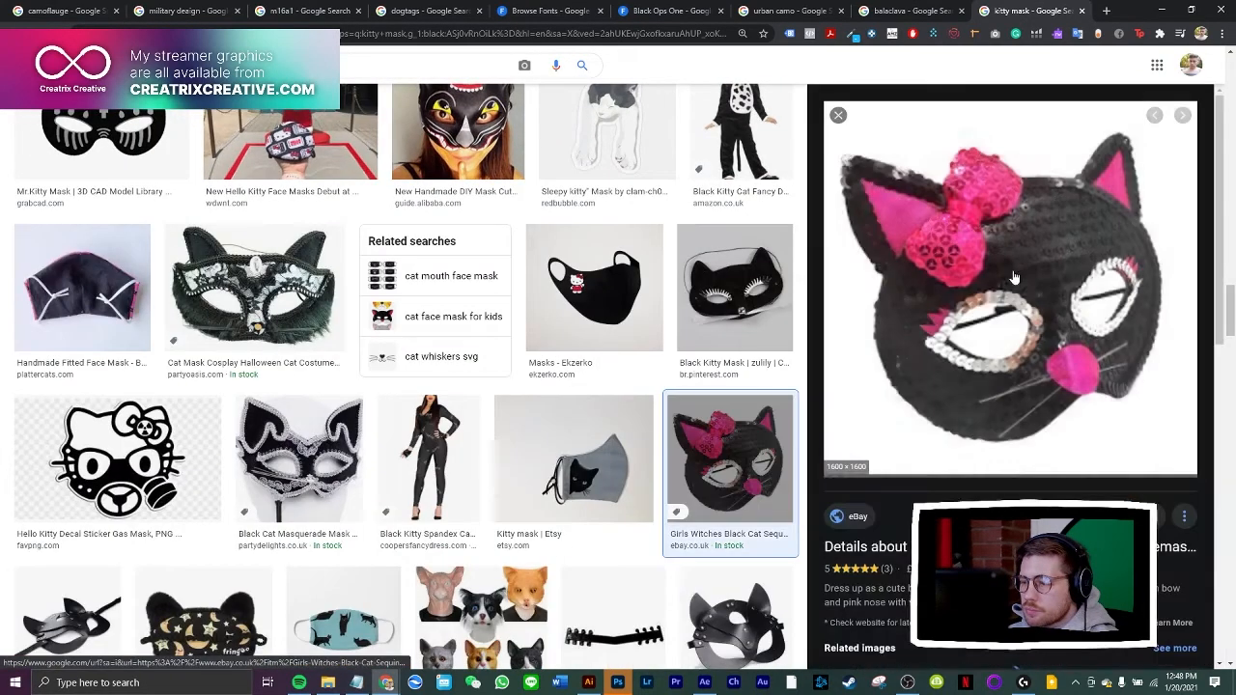
{"action": "right_click", "coordinate": [963, 249]}
{"action": "left_click", "coordinate": [1004, 391]}
{"action": "left_click", "coordinate": [587, 683]}
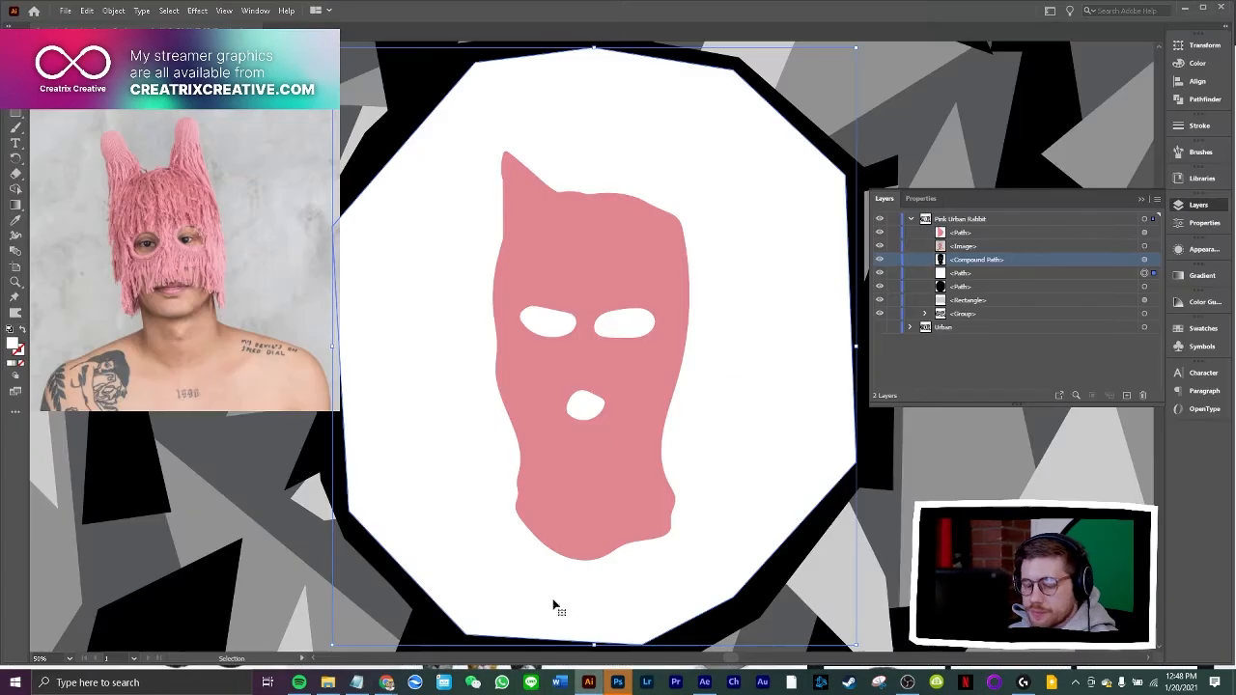
{"action": "key", "text": "ctrl+v"}
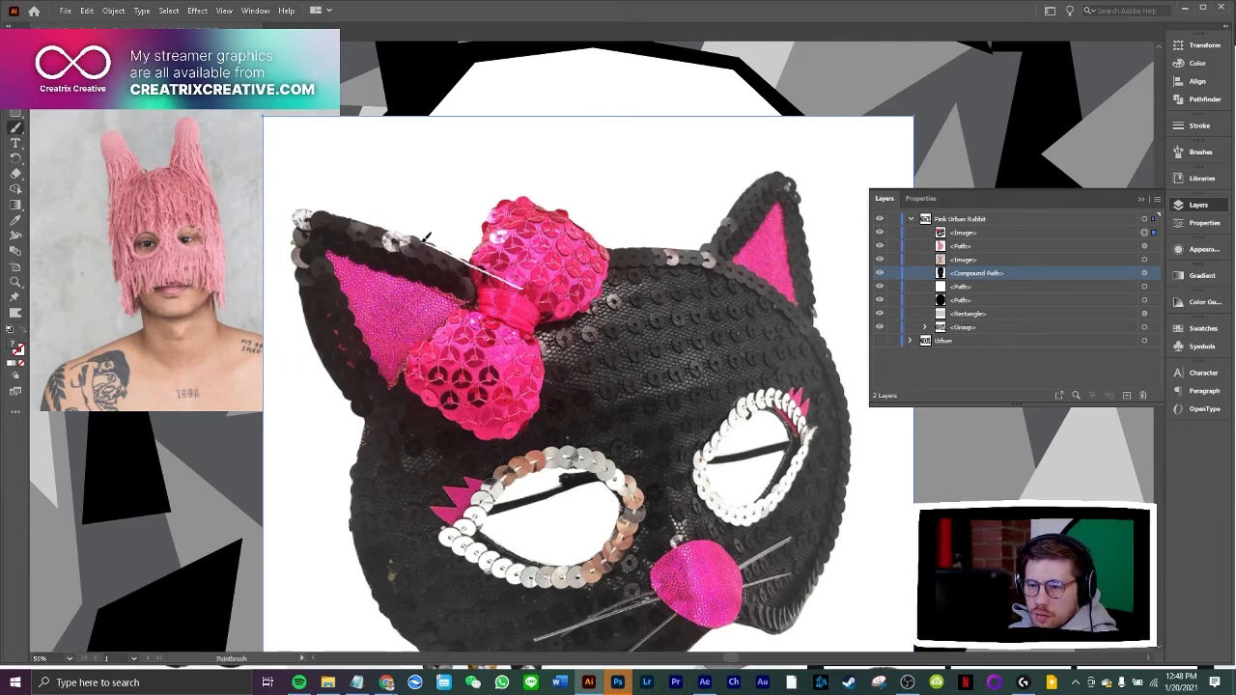
Trace the cat mask's left ear as a closed outline with the Paintbrush
{"action": "mouse_move", "coordinate": [374, 226]}
{"action": "left_mouse_down"}
{"action": "mouse_move", "coordinate": [304, 222]}
{"action": "mouse_move", "coordinate": [300, 273]}
{"action": "left_mouse_up"}
{"action": "left_click_drag", "start_coordinate": [324, 349], "coordinate": [353, 399]}
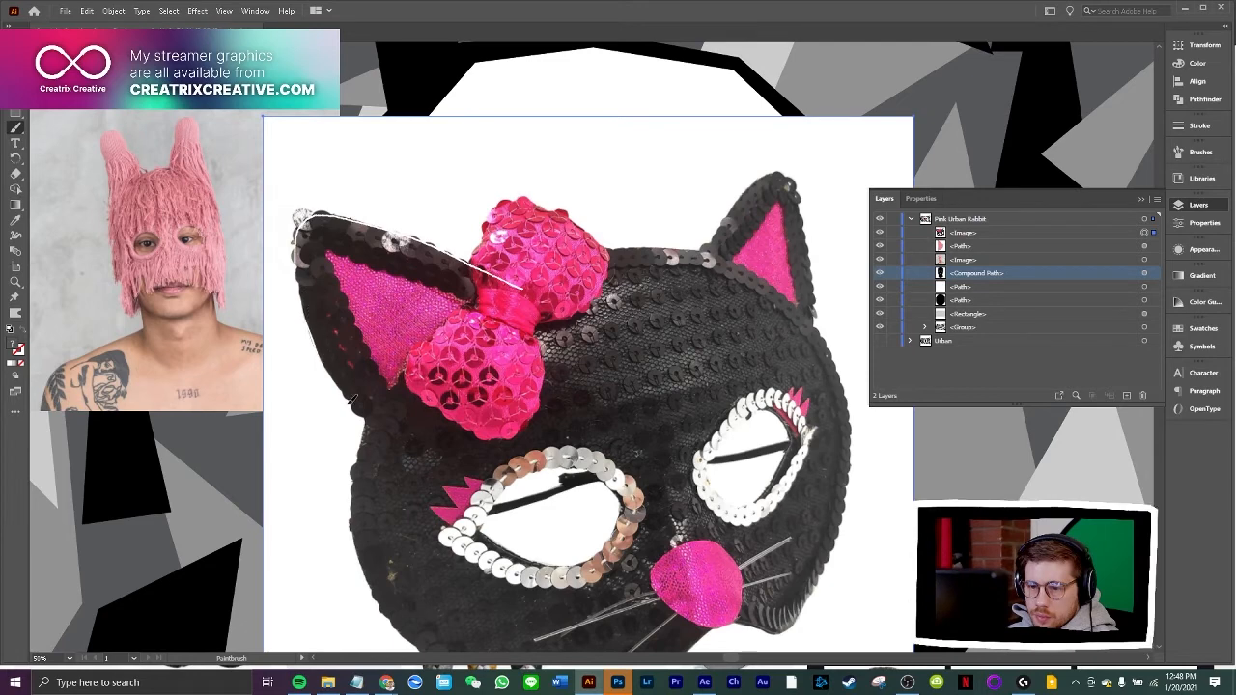
{"action": "left_click_drag", "start_coordinate": [404, 432], "coordinate": [523, 289]}
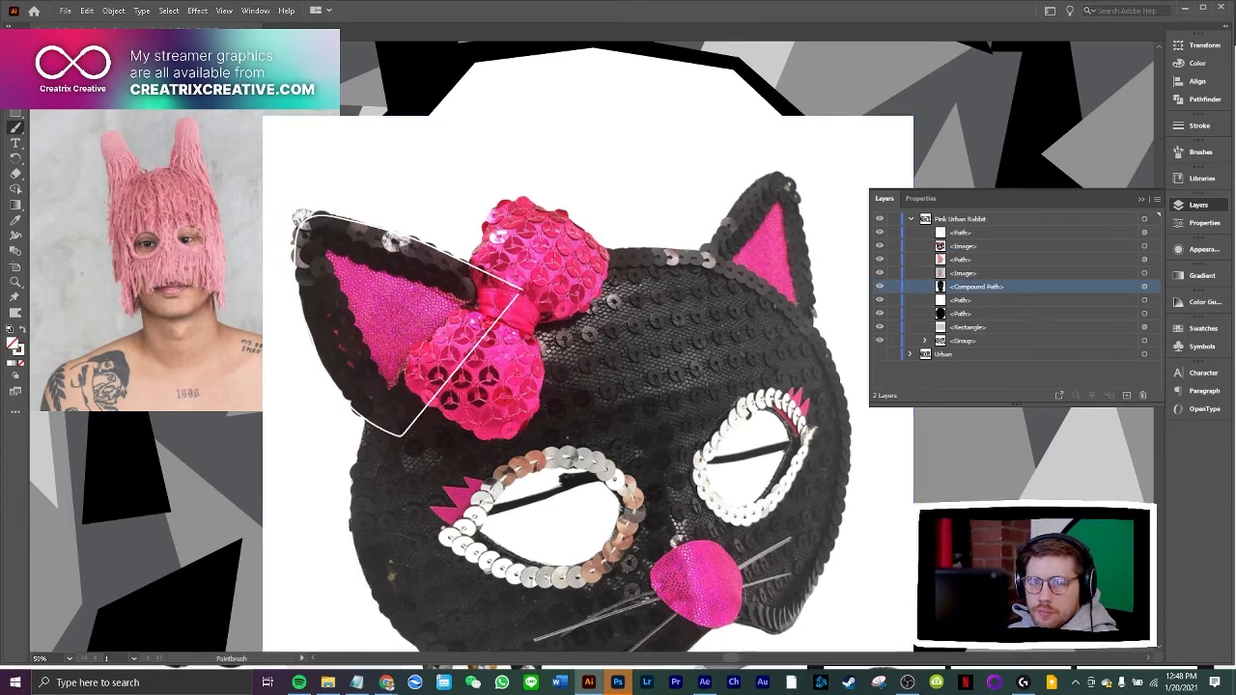
Delete the pasted cat mask photo and the pink mask reference photo
{"action": "left_click", "coordinate": [628, 352]}
{"action": "key", "text": "Delete"}
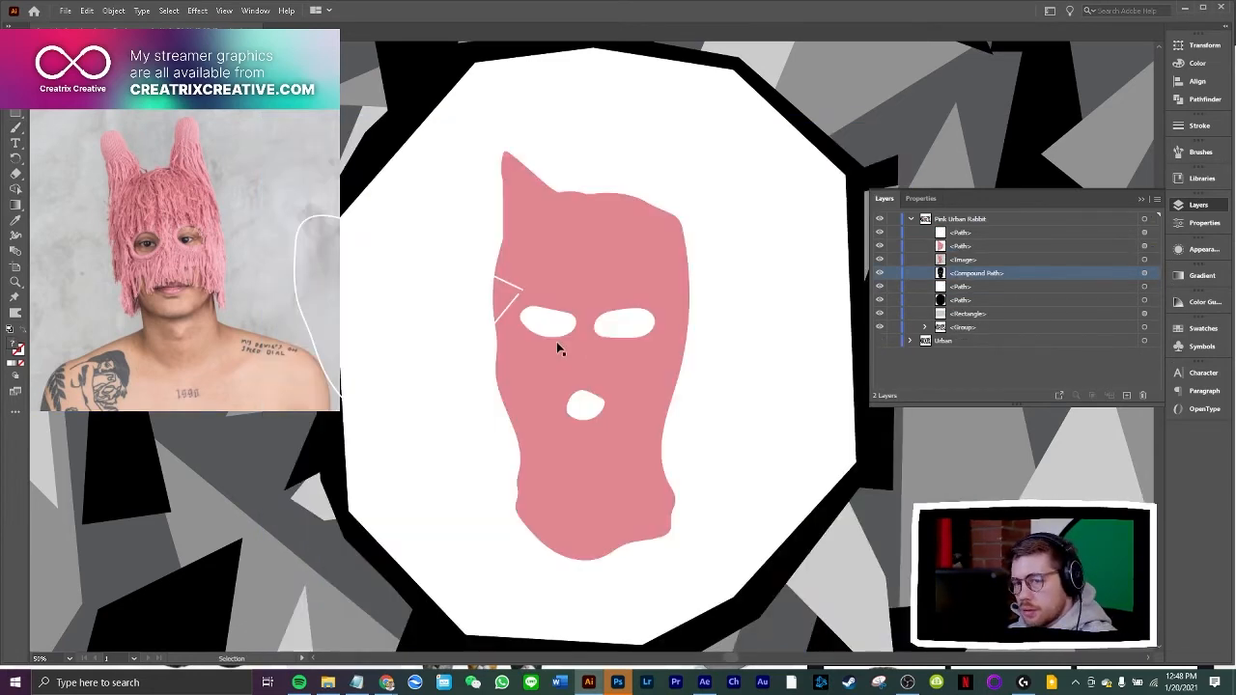
{"action": "left_click", "coordinate": [201, 280]}
{"action": "key", "text": "Delete"}
Fill the traced ear outline with the balaclava's pink using the Eyedropper
{"action": "left_click", "coordinate": [360, 235]}
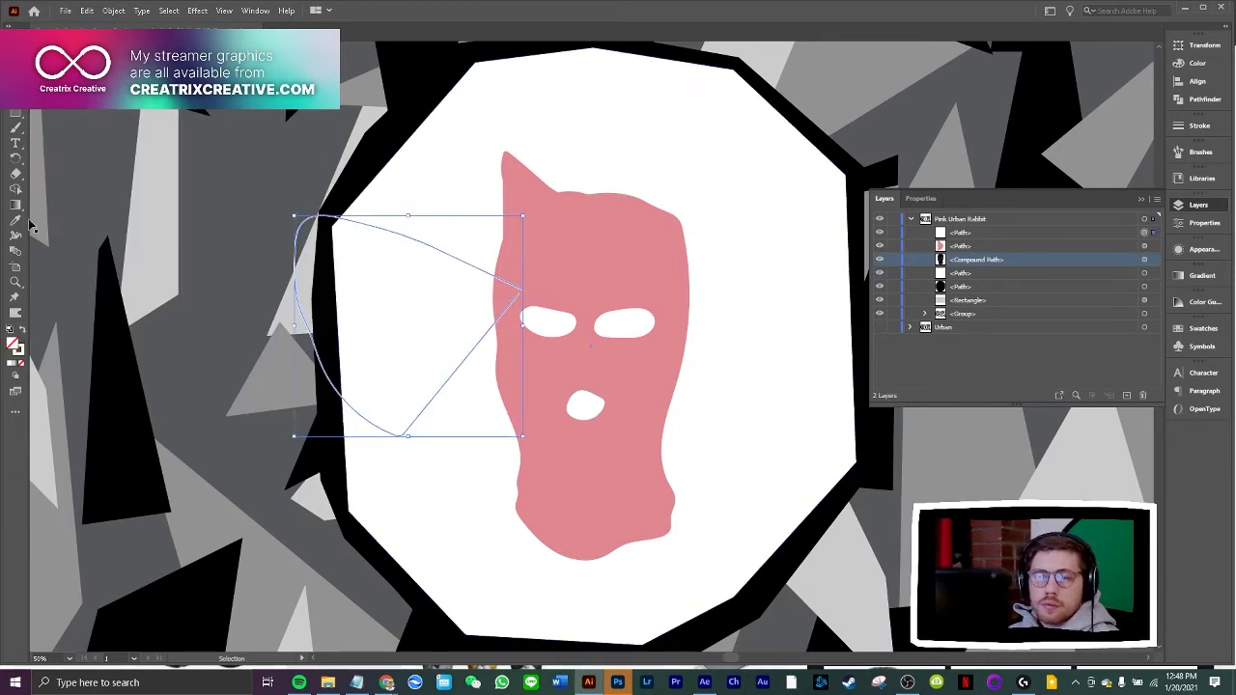
{"action": "left_click", "coordinate": [16, 221]}
{"action": "left_click", "coordinate": [543, 244]}
{"action": "left_click", "coordinate": [15, 50]}
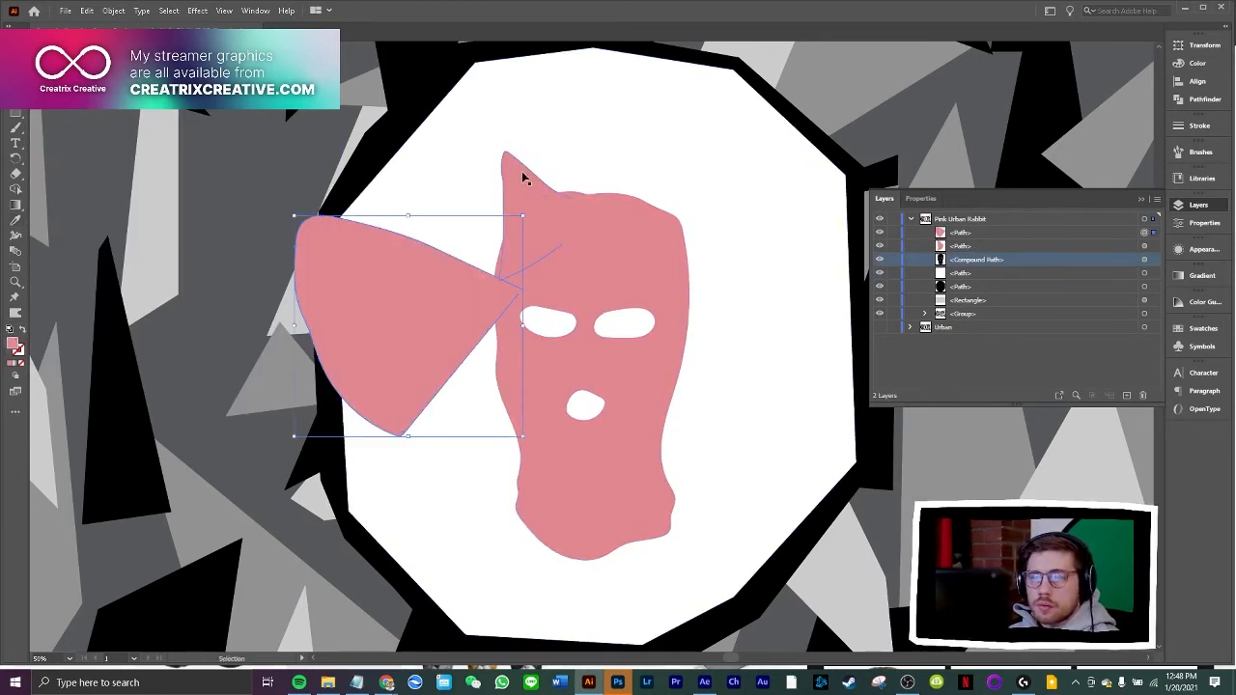
Scale down and rotate the traced ear onto the balaclava's upper-left corner, and set the old pointed ear aside left of the white shape
{"action": "left_click", "coordinate": [524, 173]}
{"action": "left_click_drag", "start_coordinate": [533, 203], "coordinate": [466, 240]}
{"action": "left_click", "coordinate": [377, 190]}
{"action": "left_click_drag", "start_coordinate": [414, 236], "coordinate": [499, 202]}
{"action": "left_click_drag", "start_coordinate": [431, 89], "coordinate": [499, 186]}
{"action": "left_click_drag", "start_coordinate": [532, 273], "coordinate": [515, 194]}
{"action": "left_click", "coordinate": [679, 162]}
{"action": "left_click_drag", "start_coordinate": [530, 131], "coordinate": [337, 172]}
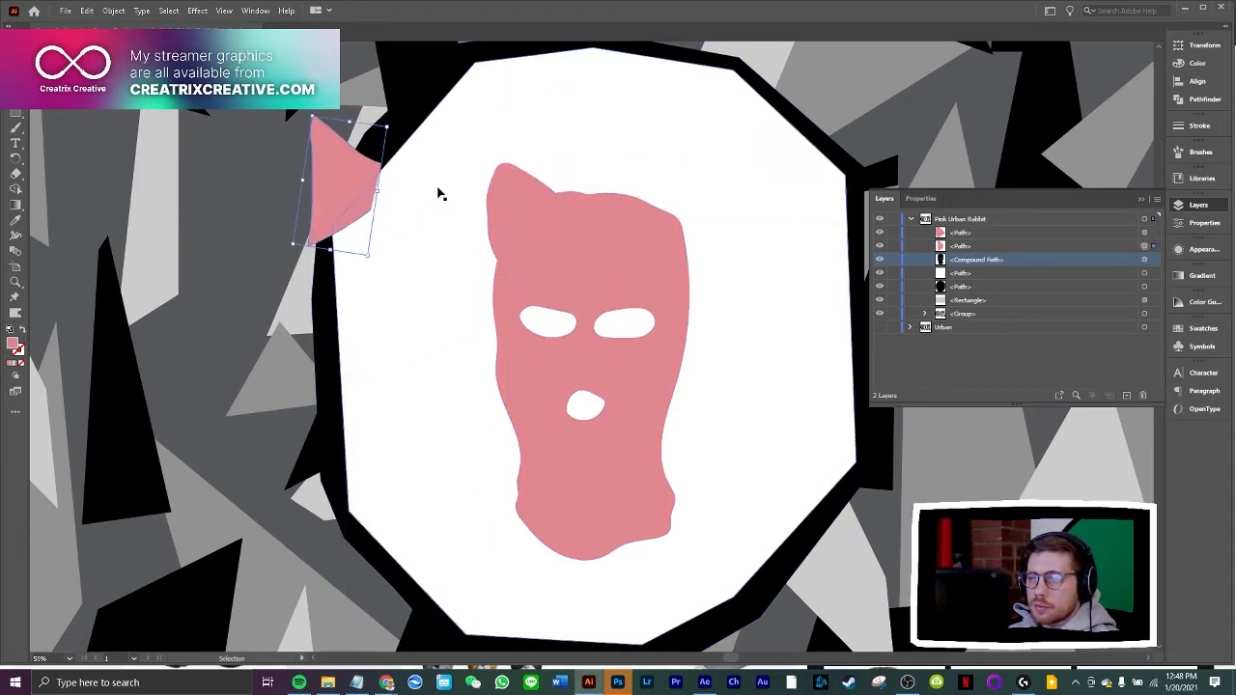
Adjust the new ear's rotation and lower it slightly so it blends into the balaclava's upper-left corner
{"action": "left_click", "coordinate": [518, 198]}
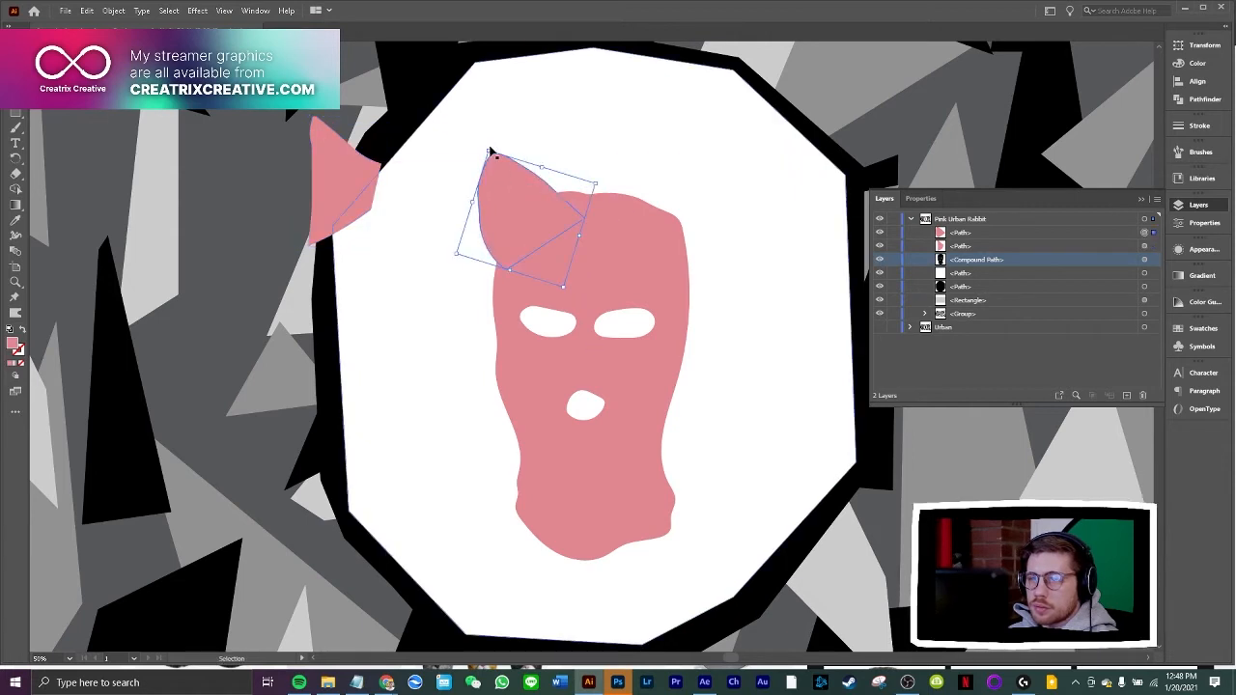
{"action": "mouse_move", "coordinate": [509, 211]}
{"action": "left_mouse_down"}
{"action": "mouse_move", "coordinate": [515, 225]}
{"action": "mouse_move", "coordinate": [506, 201]}
{"action": "left_mouse_up"}
{"action": "left_click", "coordinate": [415, 287]}
{"action": "left_click", "coordinate": [436, 298]}
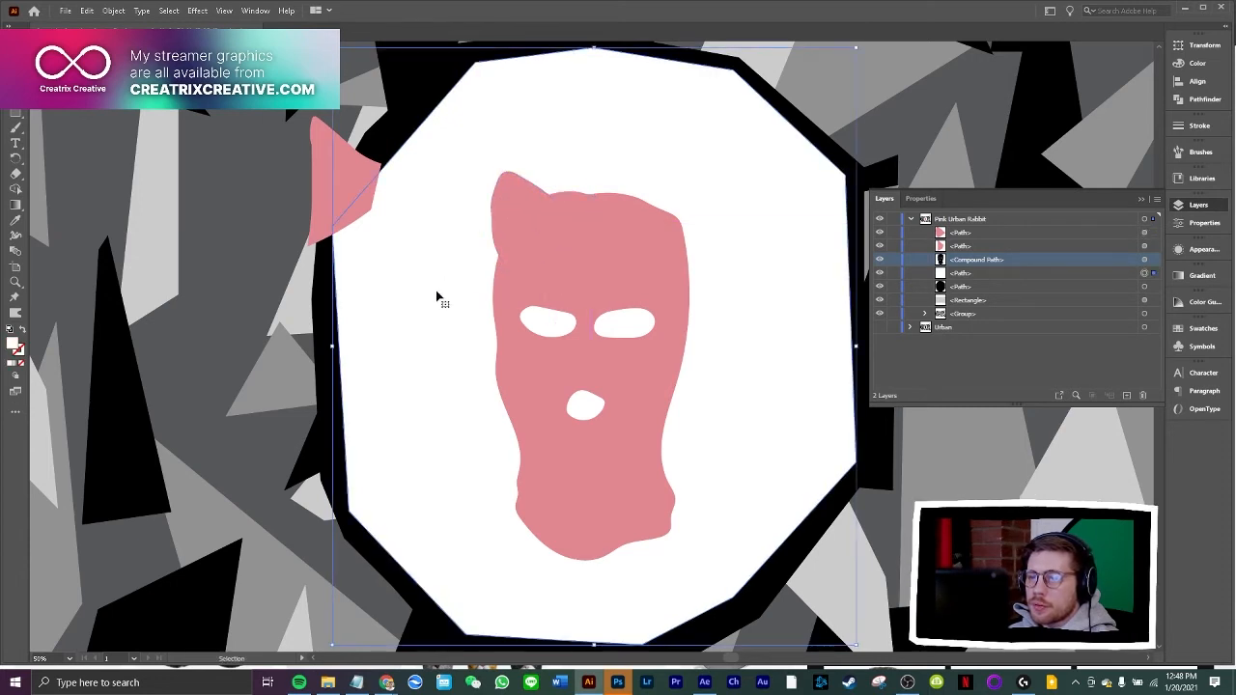
Draw a second cat ear outline with the Paintbrush over the balaclava's upper-right corner
{"action": "left_click", "coordinate": [15, 128]}
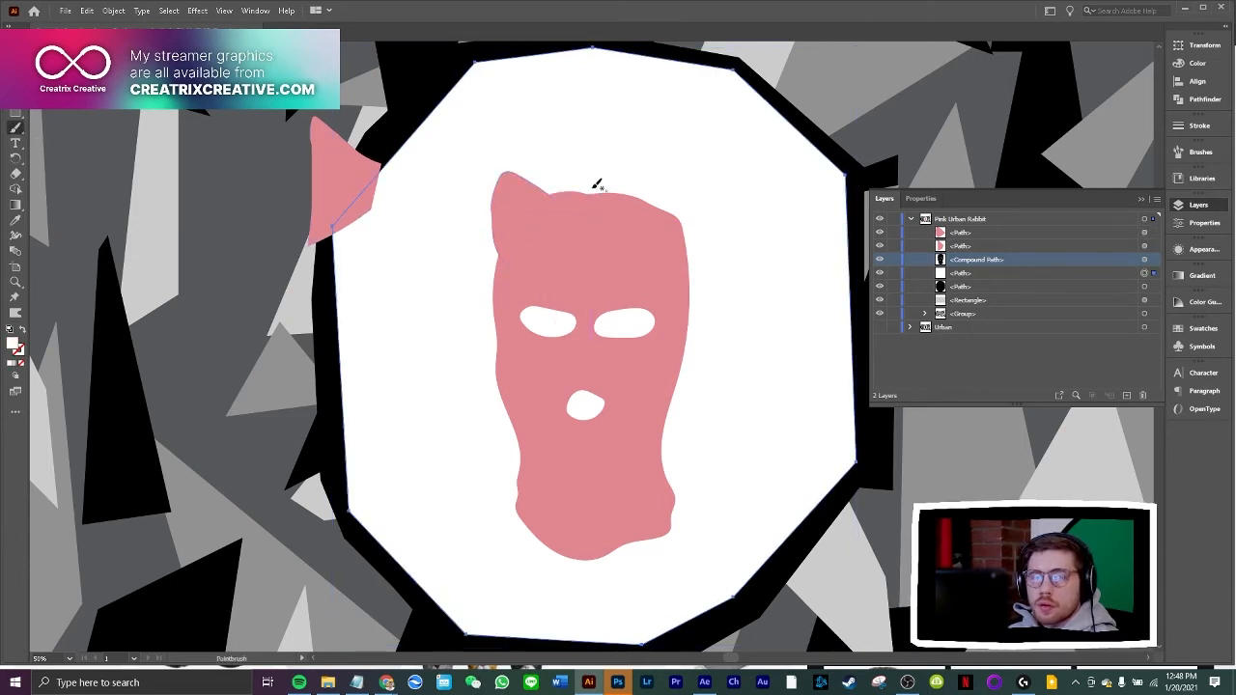
{"action": "left_click_drag", "start_coordinate": [641, 198], "coordinate": [634, 206]}
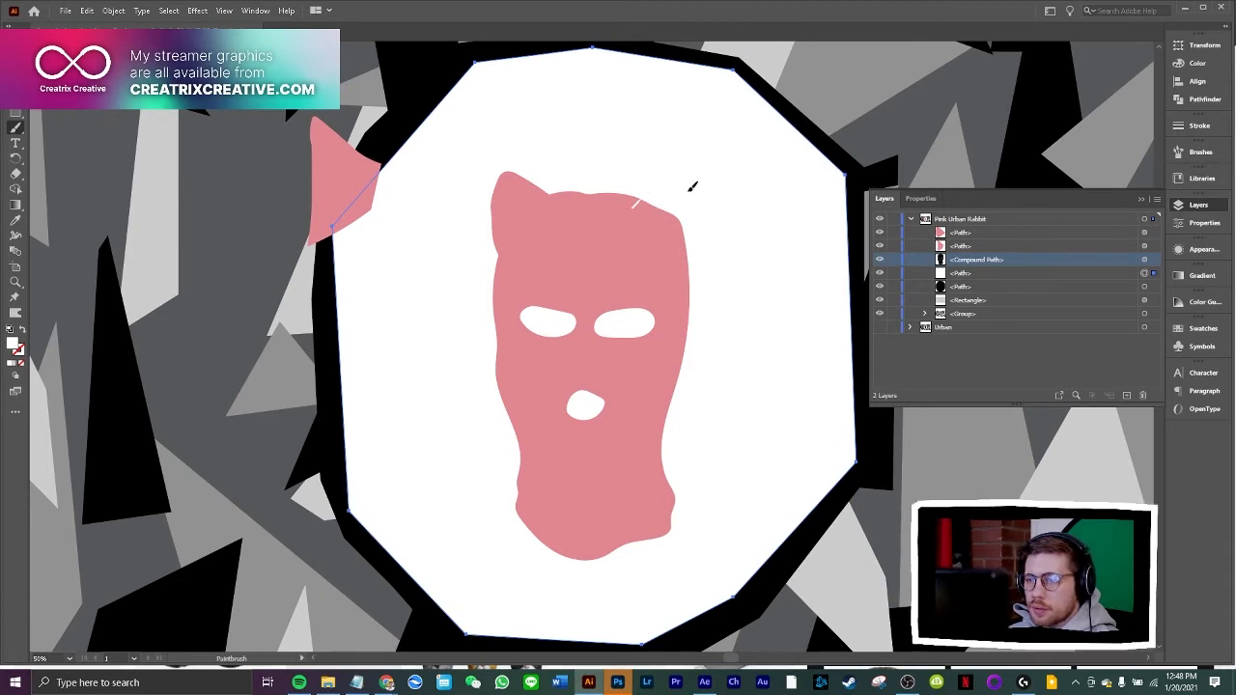
{"action": "left_click_drag", "start_coordinate": [676, 248], "coordinate": [672, 252]}
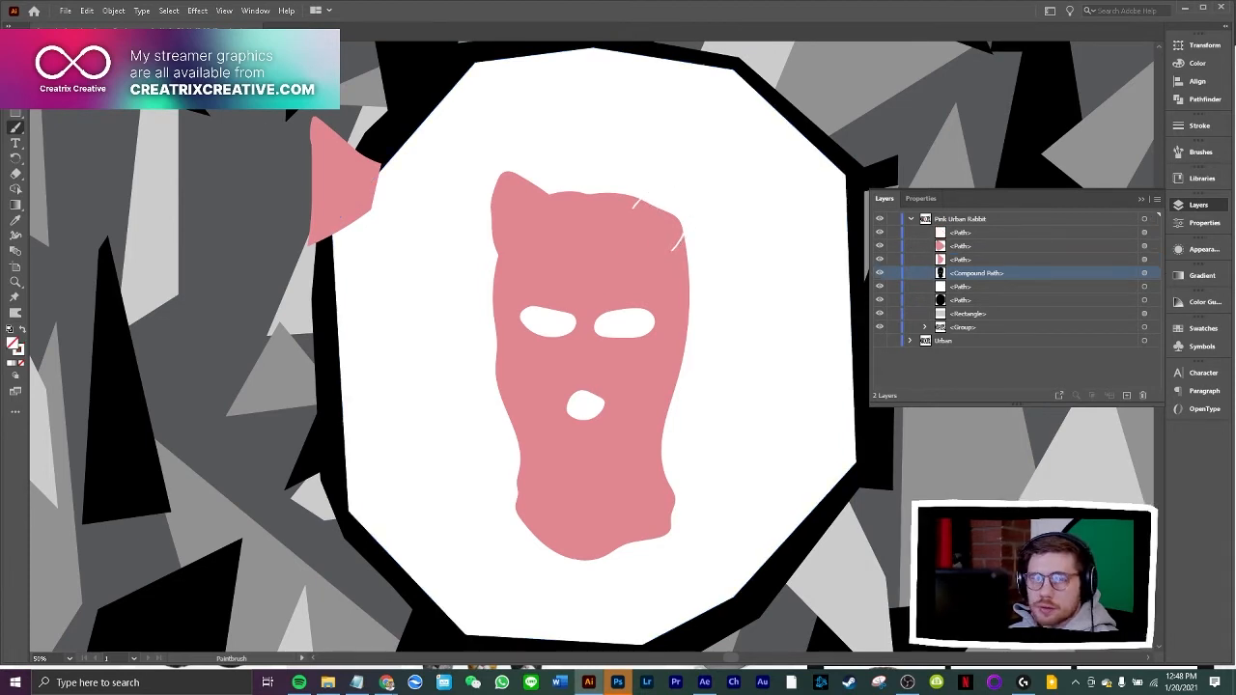
Match the right ear's fill to the pink of the left ear, and enlarge it slightly on the balaclava's upper-right corner
{"action": "key", "text": "v"}
{"action": "left_click", "coordinate": [676, 184]}
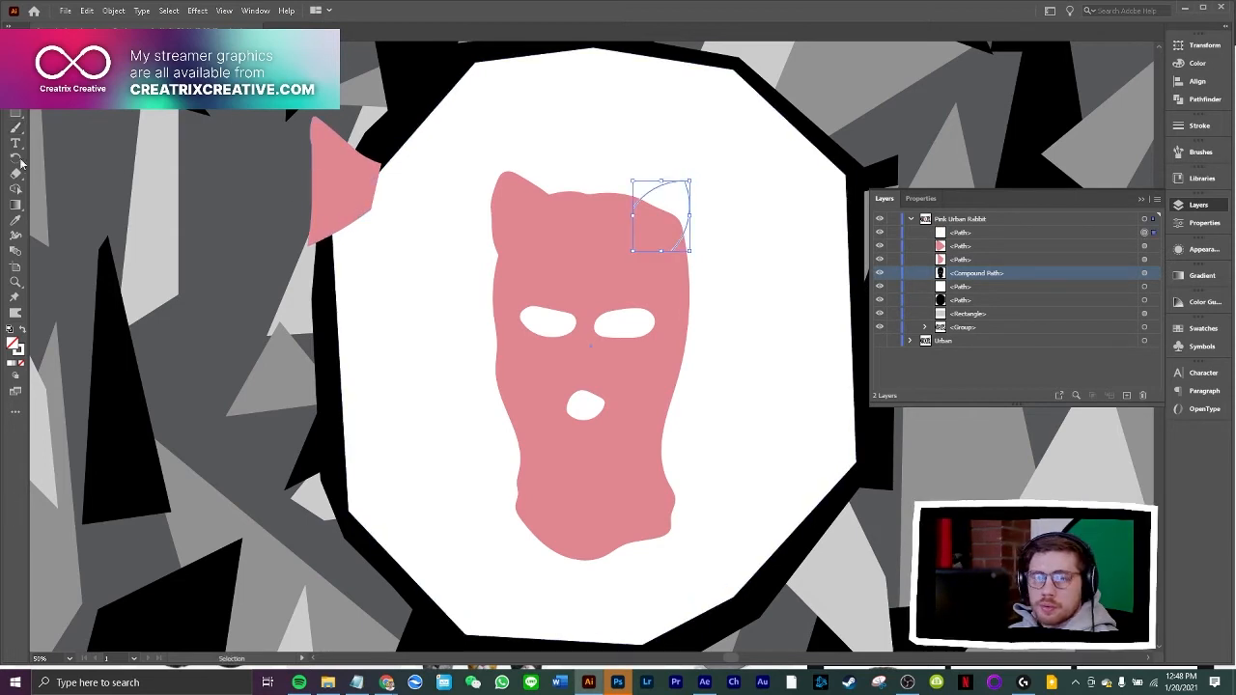
{"action": "left_click", "coordinate": [503, 200]}
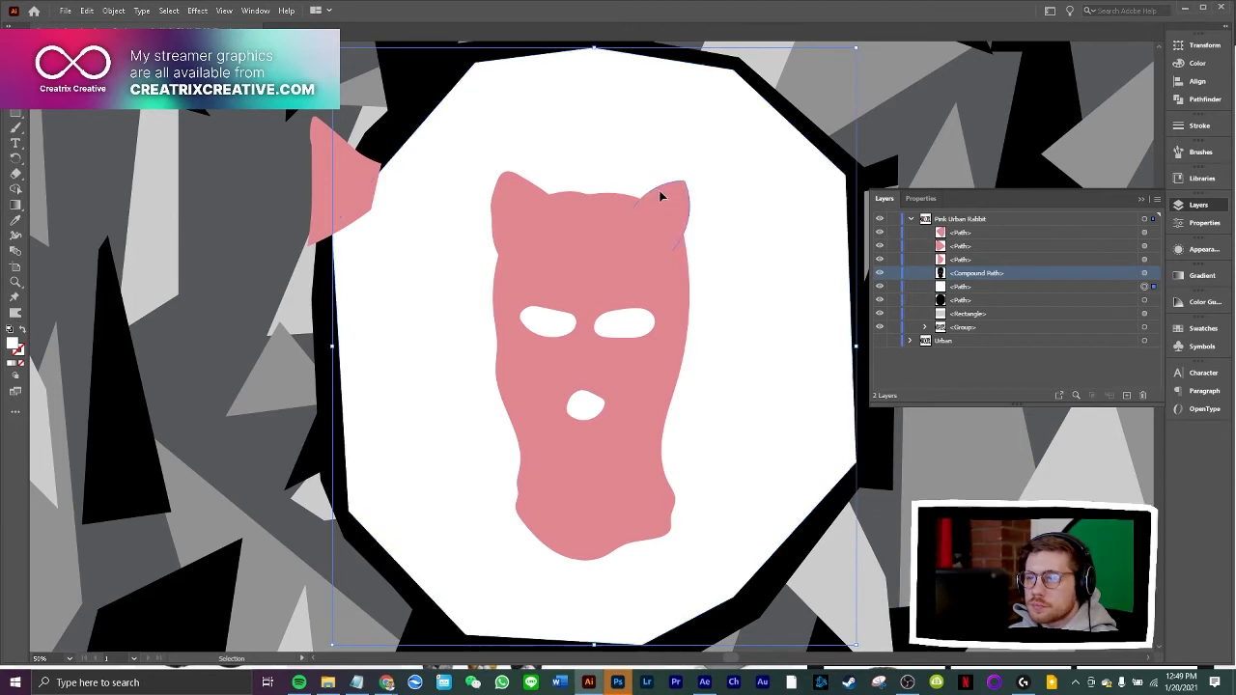
{"action": "left_click_drag", "start_coordinate": [687, 177], "coordinate": [703, 199]}
{"action": "left_click", "coordinate": [787, 255]}
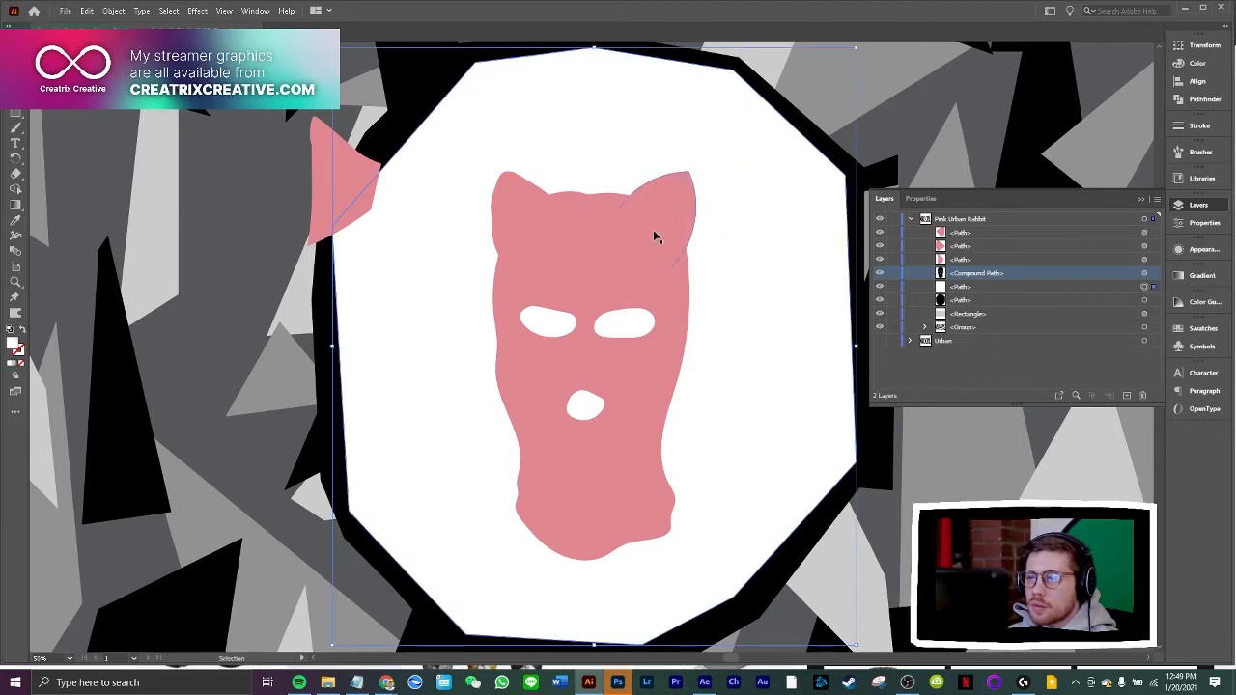
{"action": "left_click", "coordinate": [516, 201]}
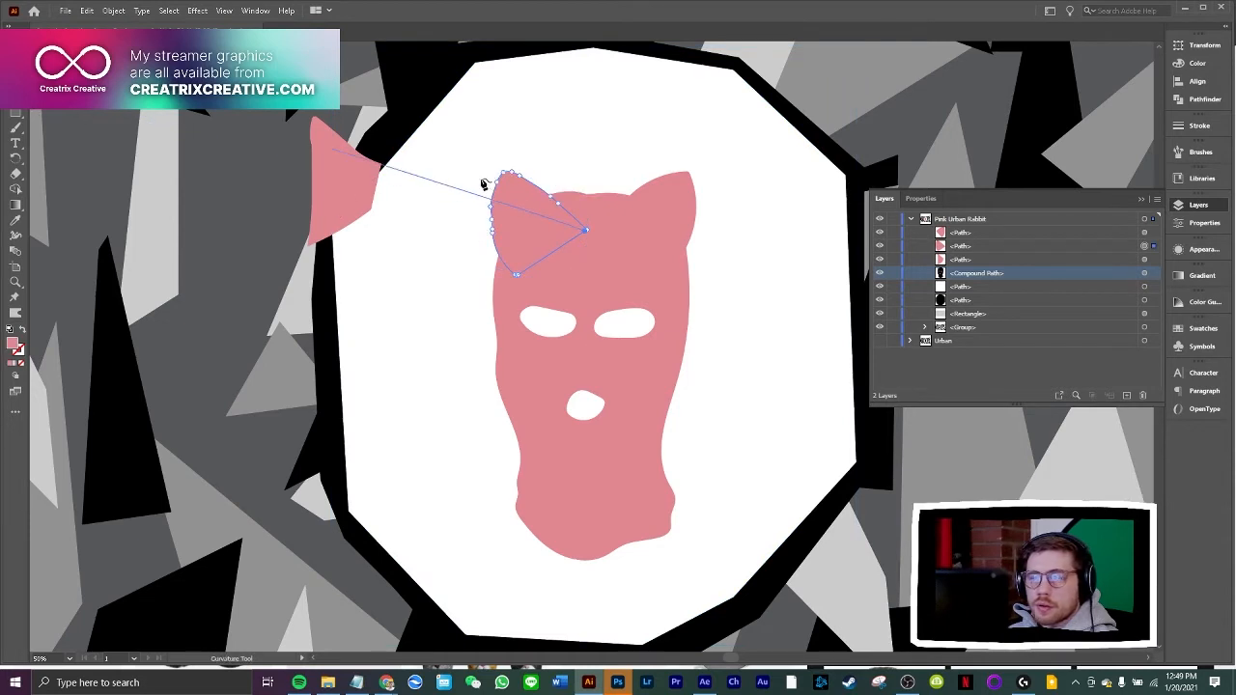
{"action": "key", "text": "v"}
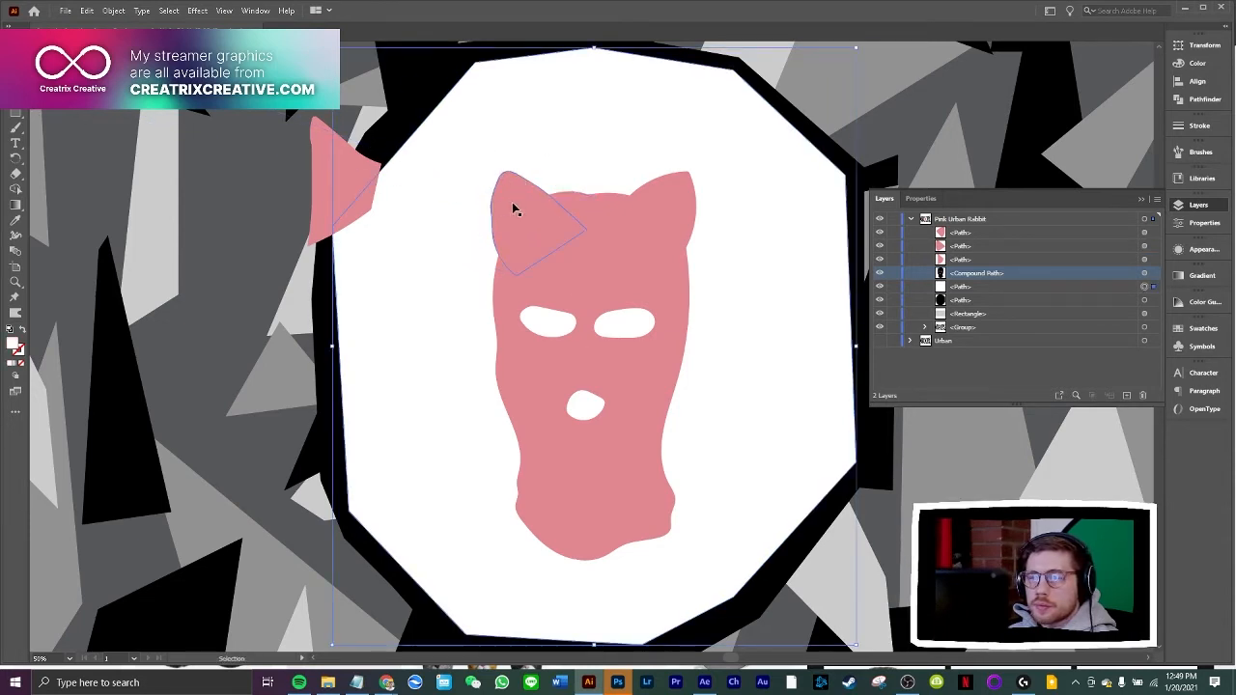
Move the existing left ear off the balaclava, and draw a replacement cat ear outline with the Paintbrush over its upper-left corner
{"action": "left_click_drag", "start_coordinate": [513, 206], "coordinate": [387, 231]}
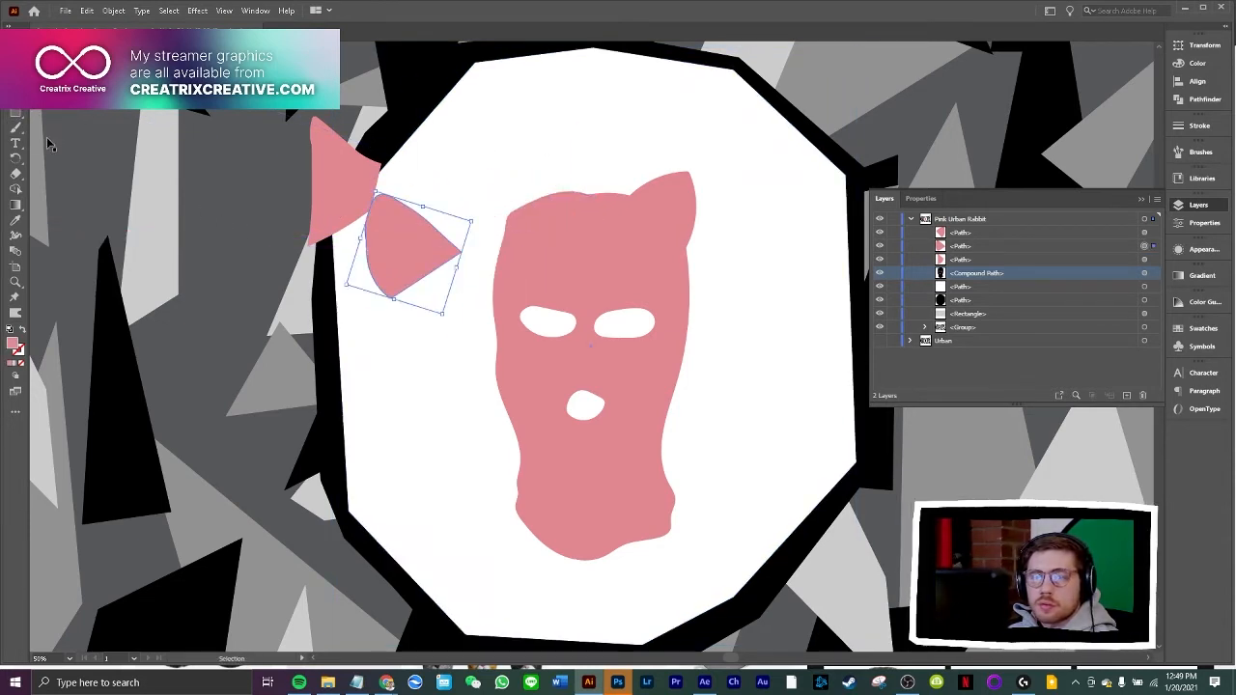
{"action": "left_click", "coordinate": [14, 128]}
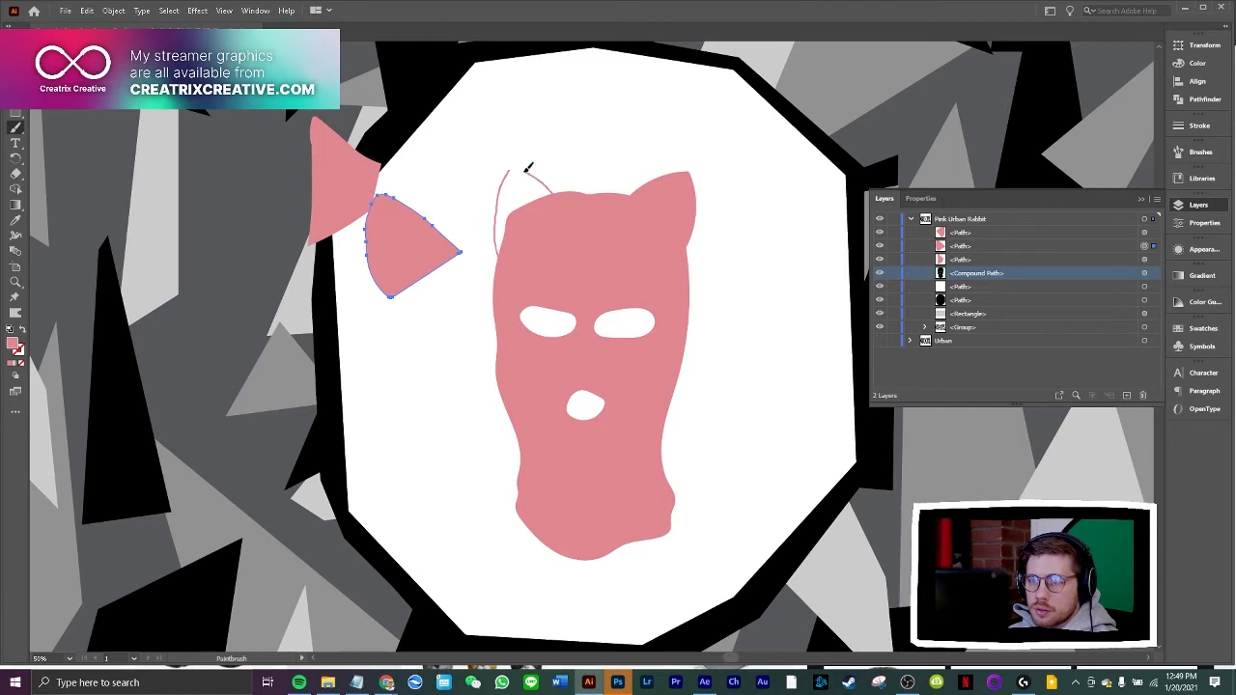
{"action": "left_click_drag", "start_coordinate": [516, 164], "coordinate": [515, 166]}
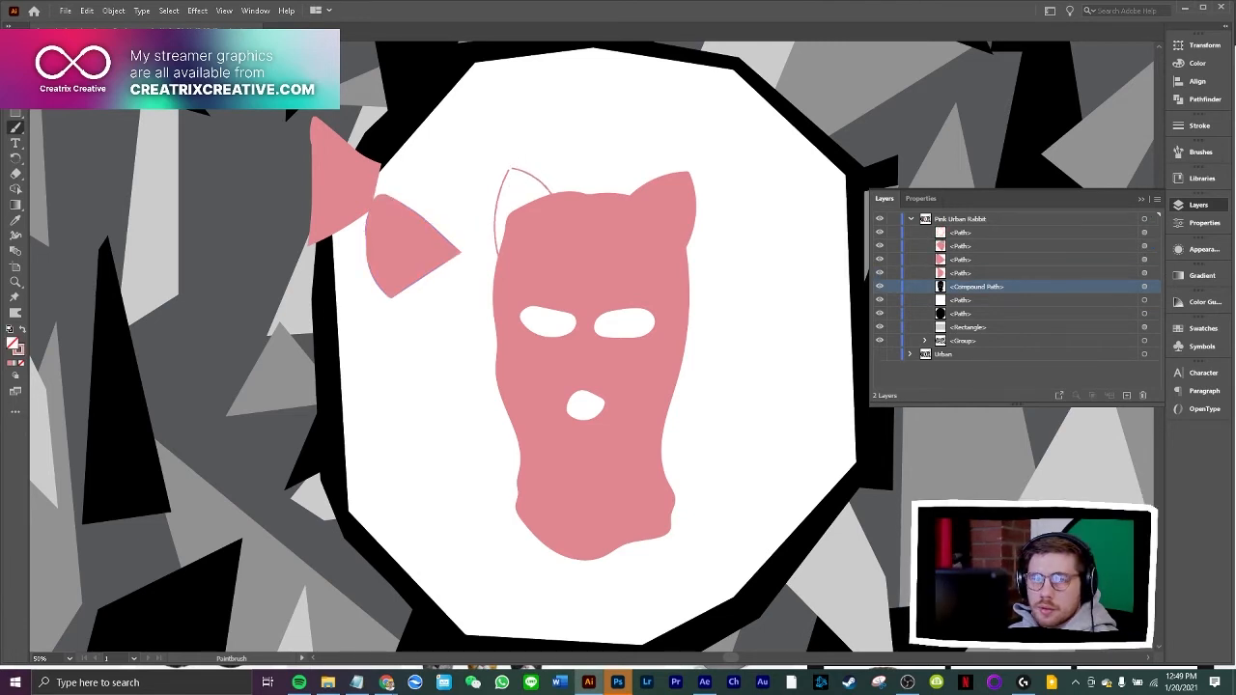
Join the open ends of the new left ear outline at its tip
{"action": "key", "text": "v"}
{"action": "right_click", "coordinate": [521, 166]}
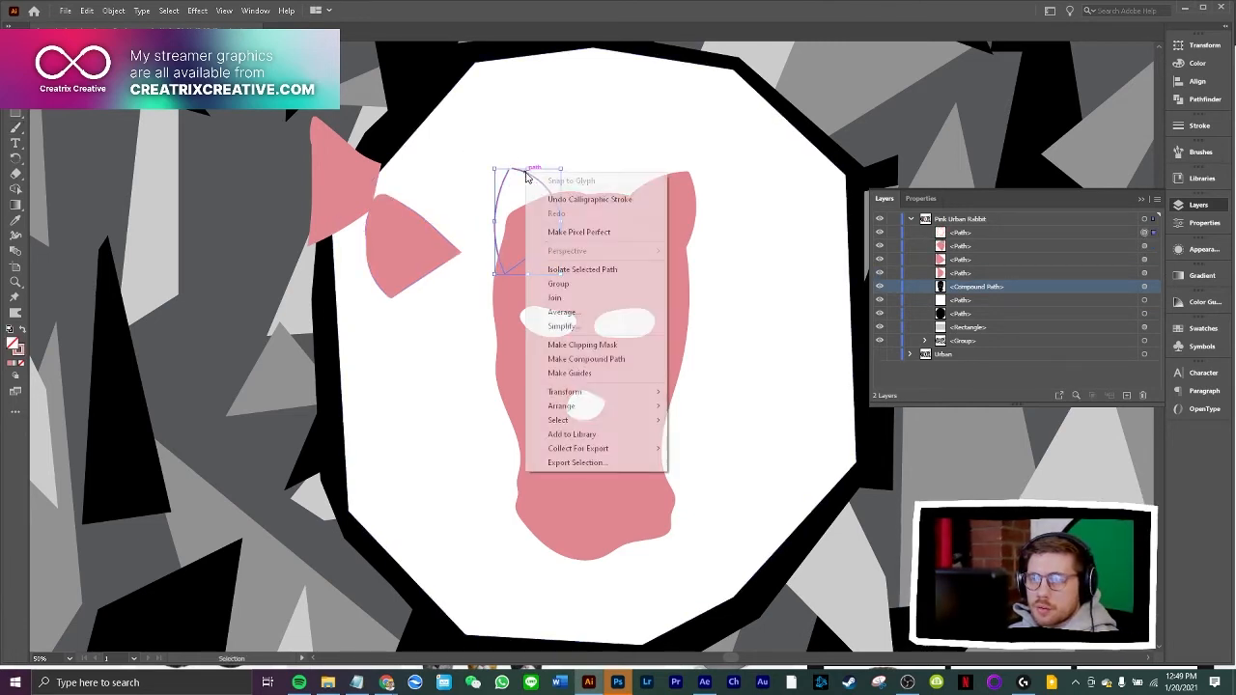
{"action": "left_click", "coordinate": [568, 312]}
{"action": "key", "text": "ctrl+plus"}
{"action": "key", "text": "ctrl+plus"}
{"action": "key", "text": "ctrl+plus"}
{"action": "key", "text": "ctrl+plus"}
{"action": "key", "text": "ctrl+plus"}
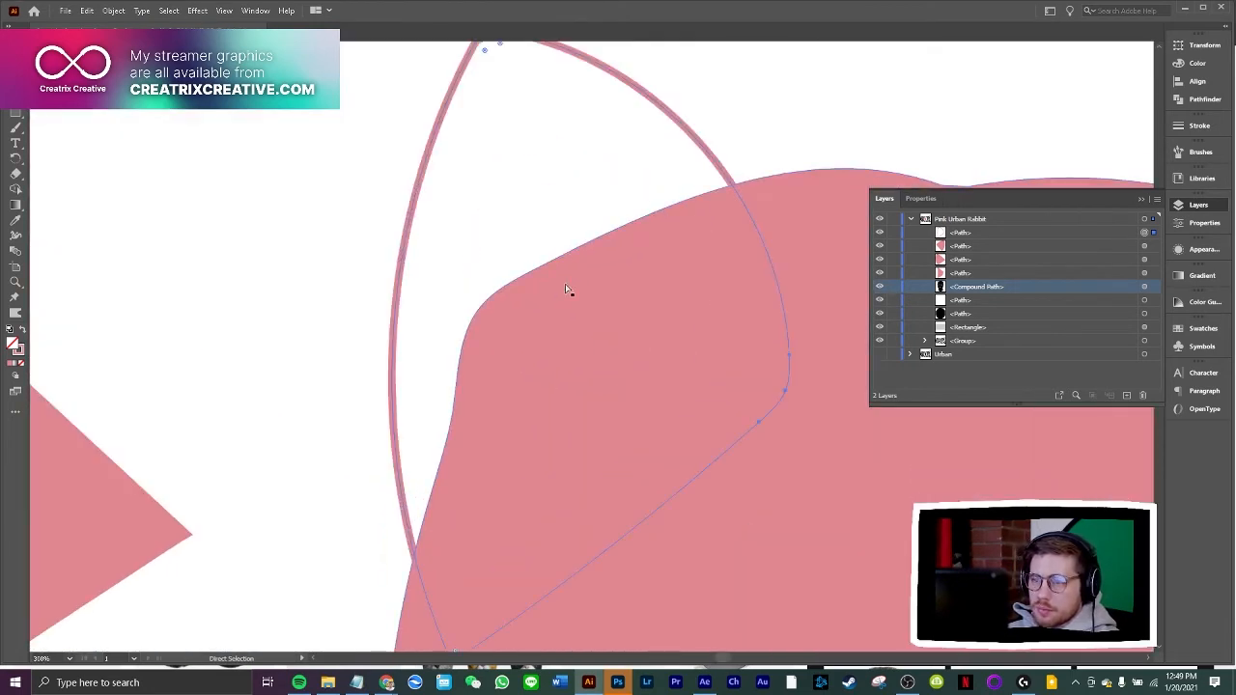
{"action": "scroll", "coordinate": [566, 289], "scroll_direction": "up", "scroll_amount": 3}
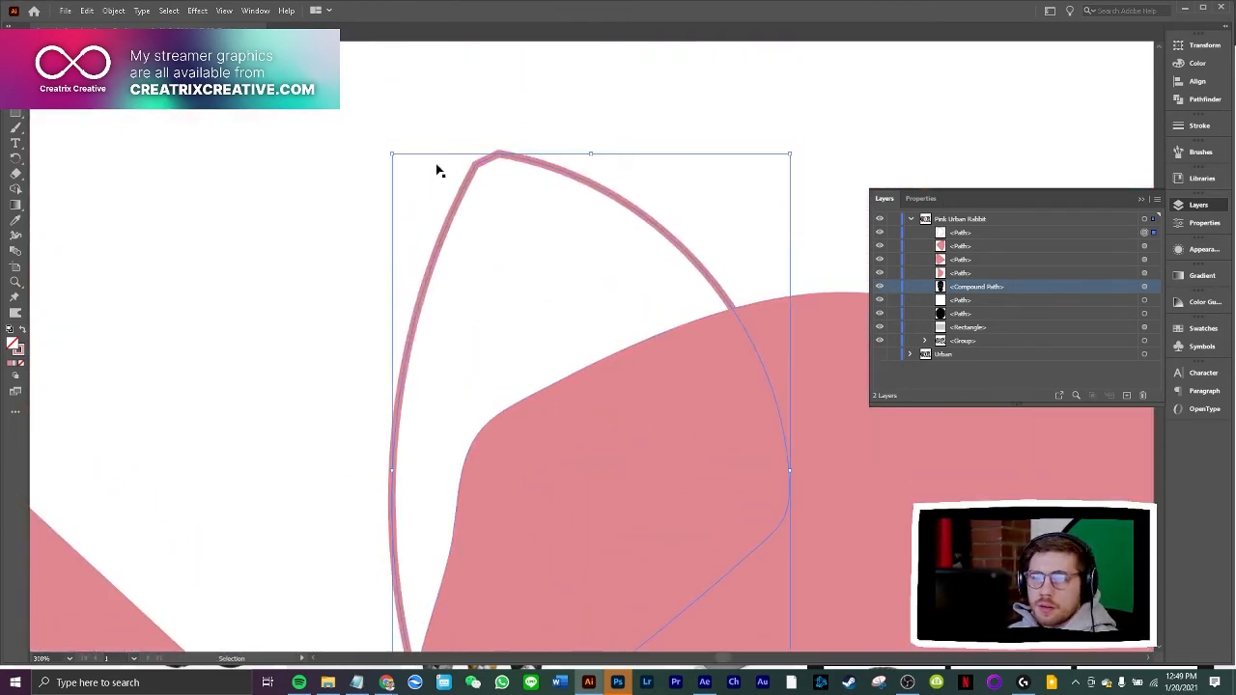
Reshape the left ear outline with the Curvature tool: remove the extra tip anchor, sharpen and raise the tip, and bow the inner edge outward
{"action": "key", "text": "shift+grave"}
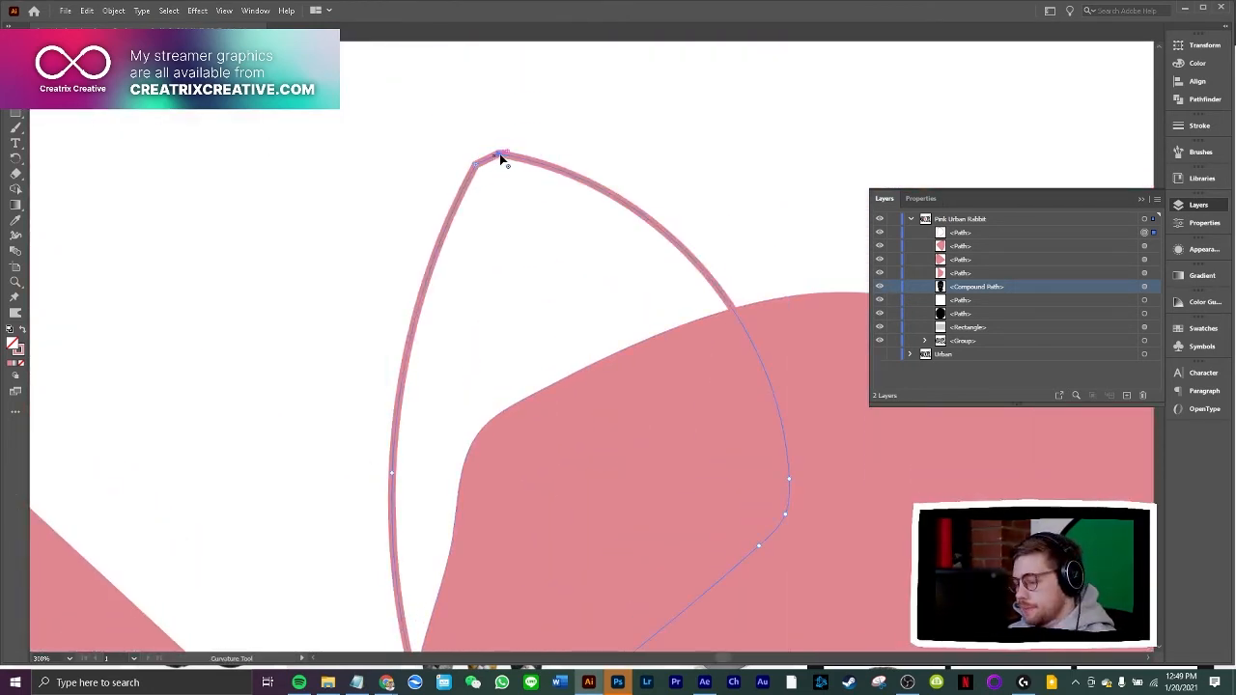
{"action": "left_click", "coordinate": [499, 155]}
{"action": "key", "text": "Delete"}
{"action": "double_click", "coordinate": [475, 165]}
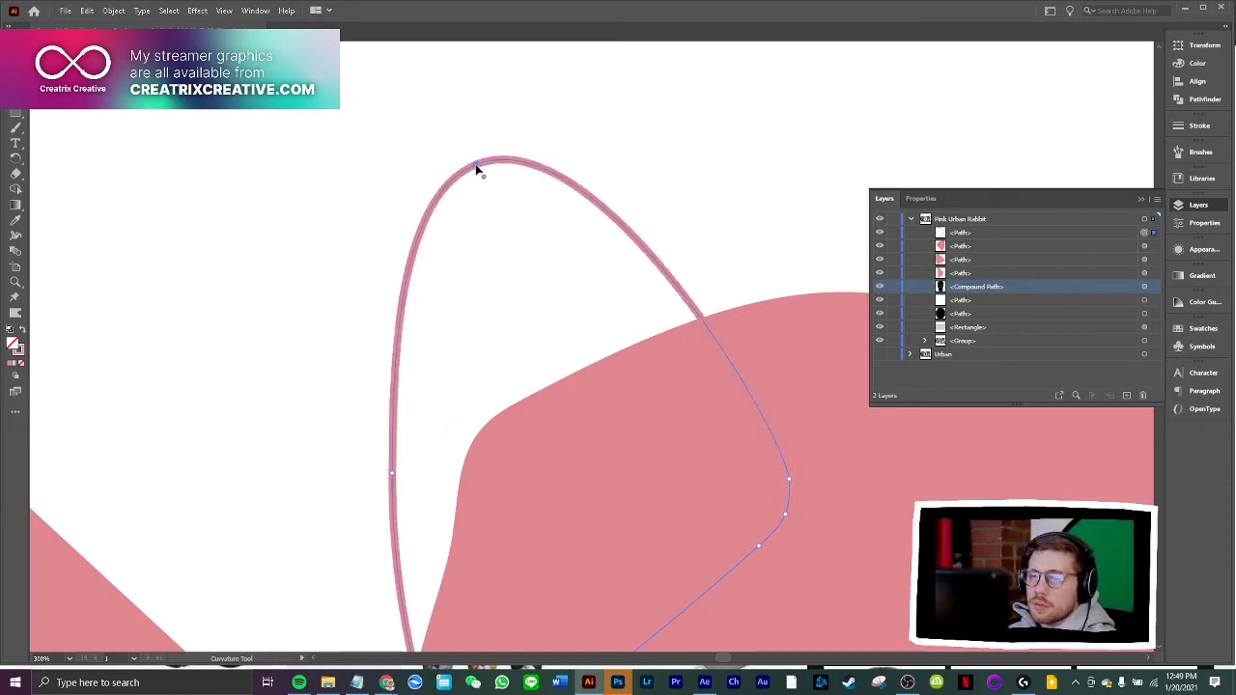
{"action": "left_click_drag", "start_coordinate": [475, 165], "coordinate": [466, 144]}
{"action": "double_click", "coordinate": [464, 141]}
{"action": "left_click_drag", "start_coordinate": [615, 276], "coordinate": [665, 262]}
Rotate the new left ear outline slightly counterclockwise on the balaclava's corner
{"action": "key", "text": "v"}
{"action": "left_click", "coordinate": [180, 127]}
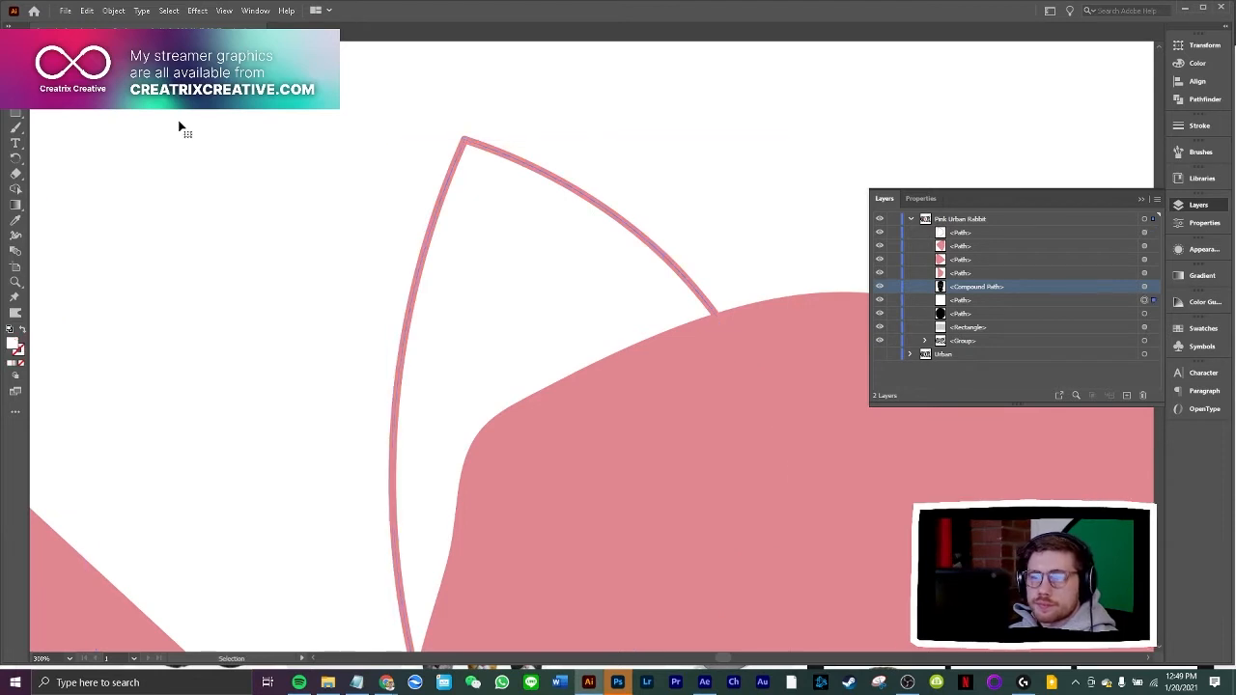
{"action": "key", "text": "ctrl+minus"}
{"action": "key", "text": "ctrl+minus"}
{"action": "key", "text": "ctrl+minus"}
{"action": "key", "text": "ctrl+minus"}
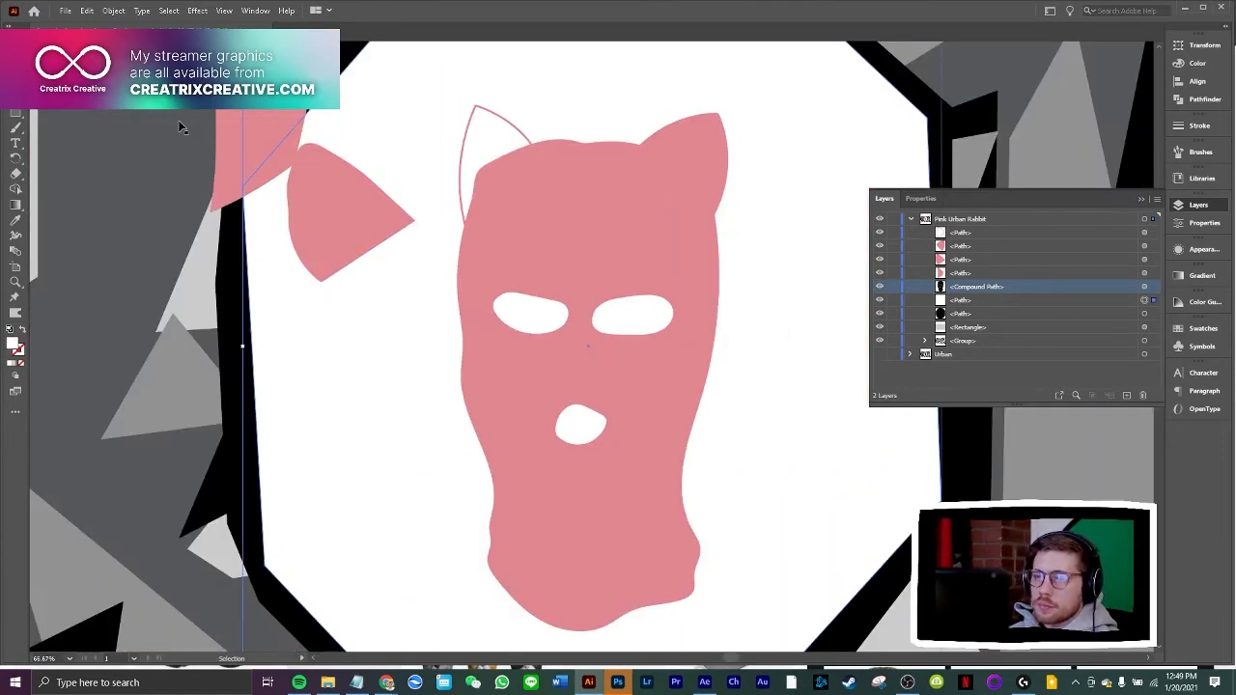
{"action": "left_click", "coordinate": [506, 128]}
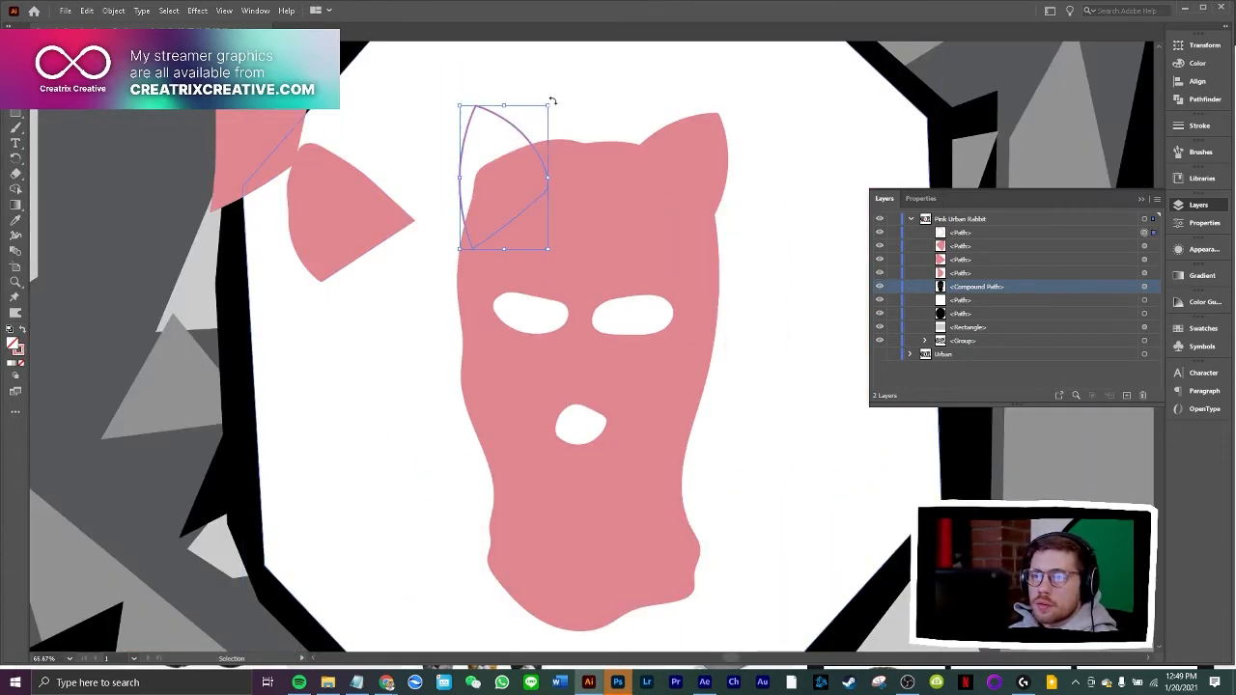
{"action": "left_click_drag", "start_coordinate": [547, 100], "coordinate": [536, 96]}
Fill the new left ear with the discarded ear's pink, and shift it slightly outward and down to level with the right ear's tip
{"action": "left_click", "coordinate": [15, 219]}
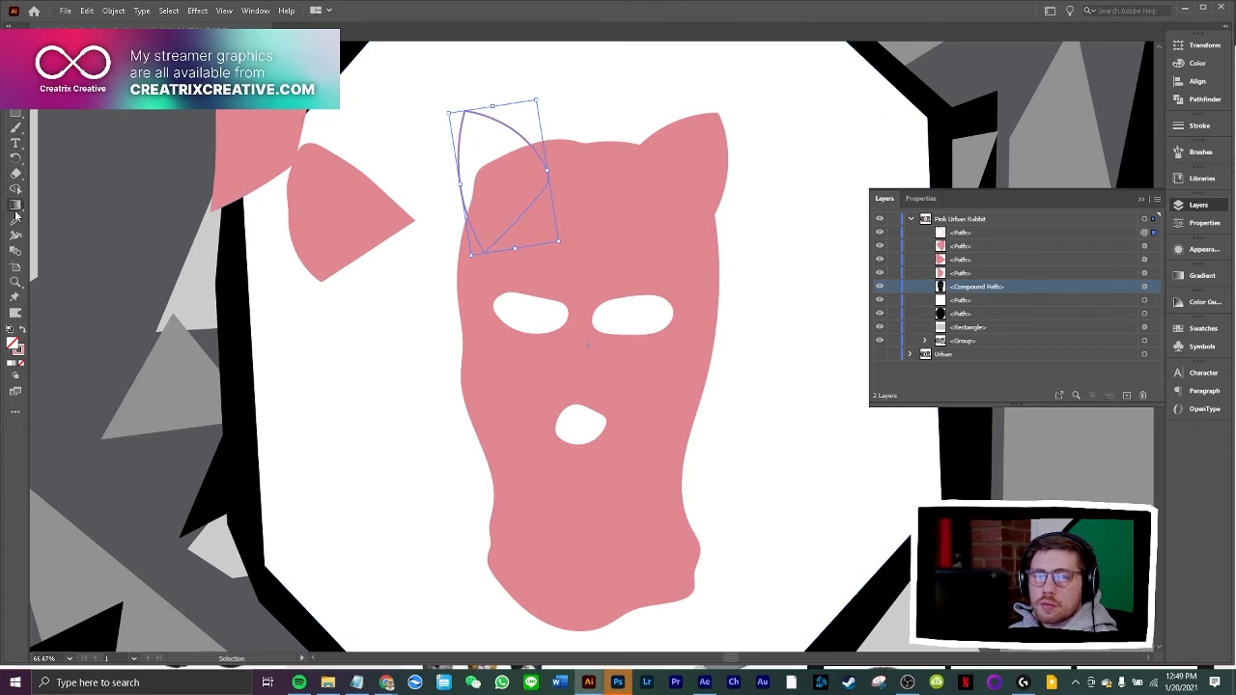
{"action": "left_click", "coordinate": [295, 209]}
{"action": "left_click", "coordinate": [160, 215]}
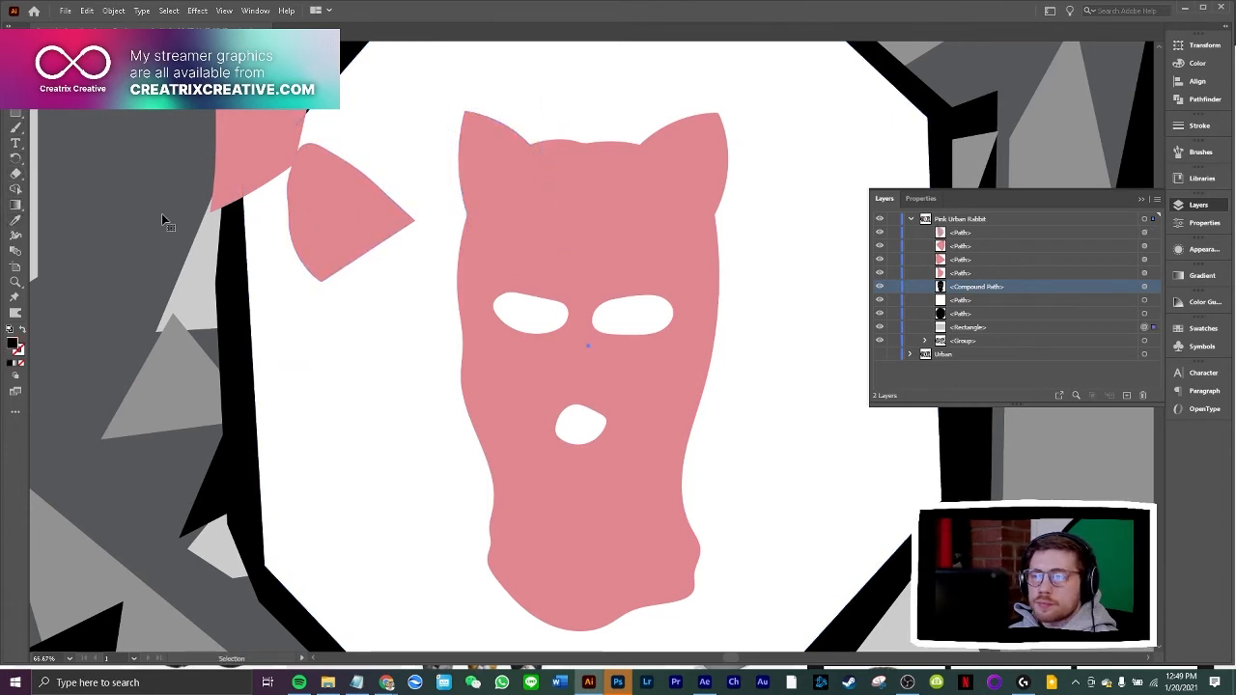
{"action": "left_click_drag", "start_coordinate": [492, 157], "coordinate": [474, 166]}
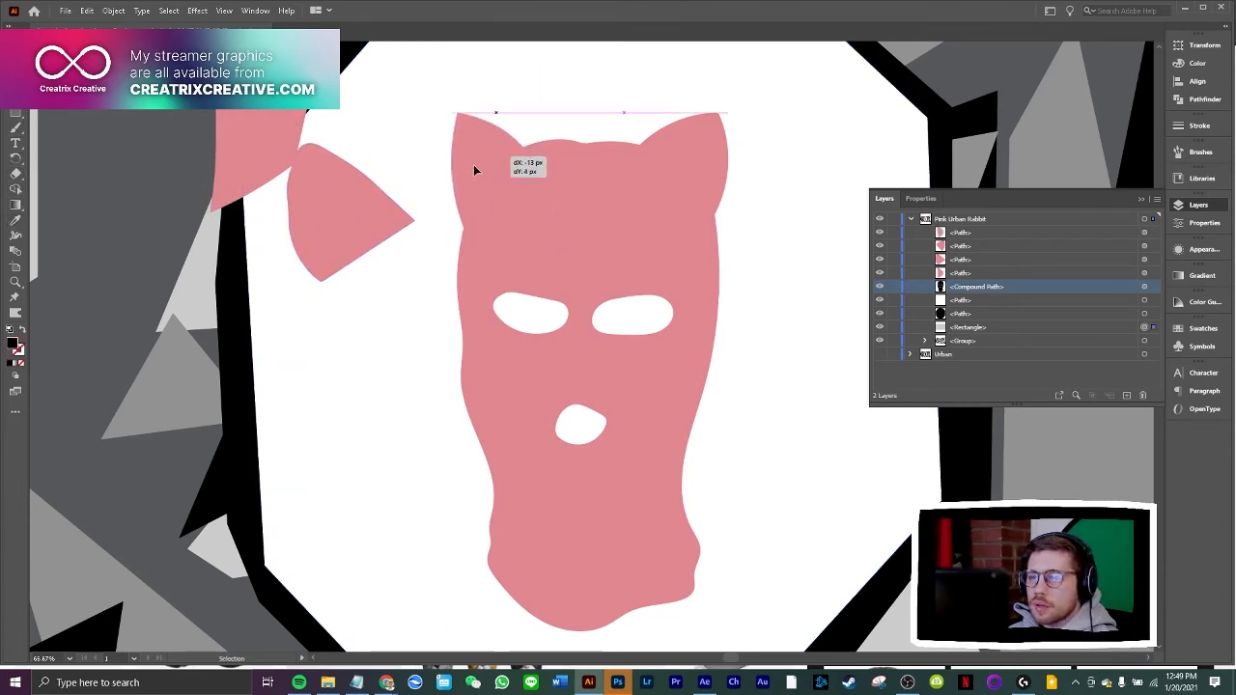
Delete the two discarded ear shapes beside the balaclava
{"action": "left_click", "coordinate": [297, 171]}
{"action": "key", "text": "Delete"}
{"action": "left_click", "coordinate": [223, 123]}
{"action": "key", "text": "Delete"}
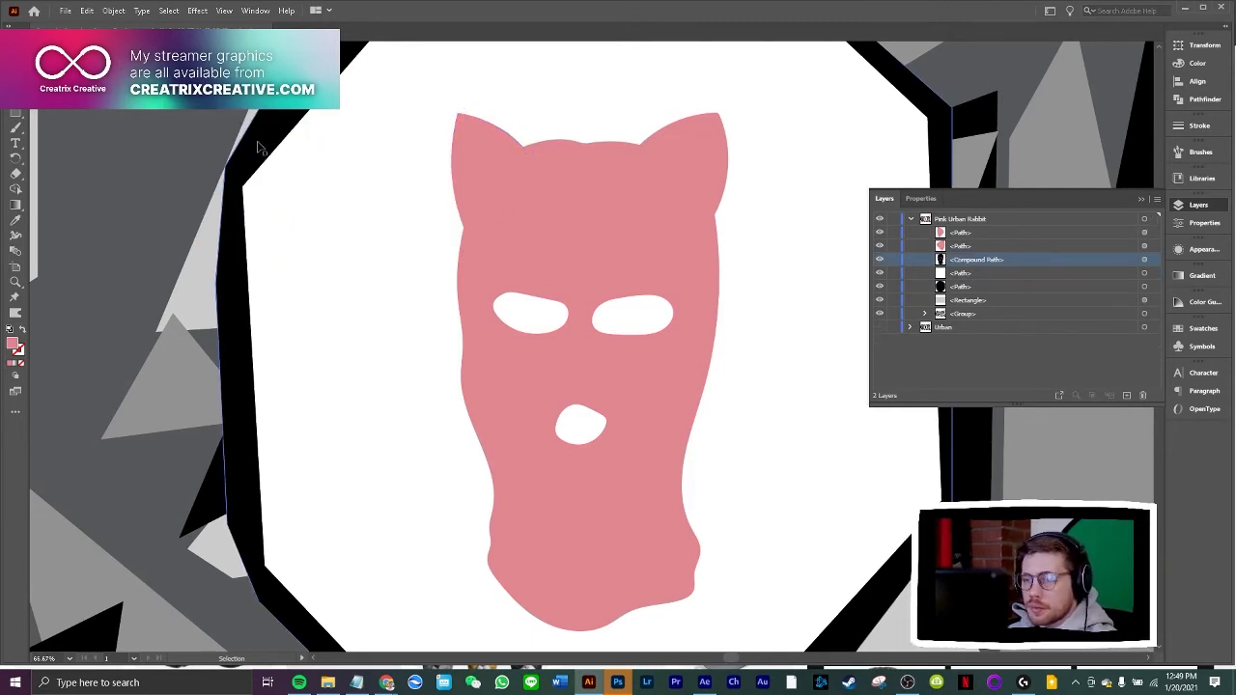
Examine the pink cat-eared balaclava against the whole camouflage artboard
{"action": "key", "text": "ctrl+minus"}
{"action": "key", "text": "ctrl+minus"}
{"action": "key", "text": "ctrl+minus"}
{"action": "key", "text": "ctrl+minus"}
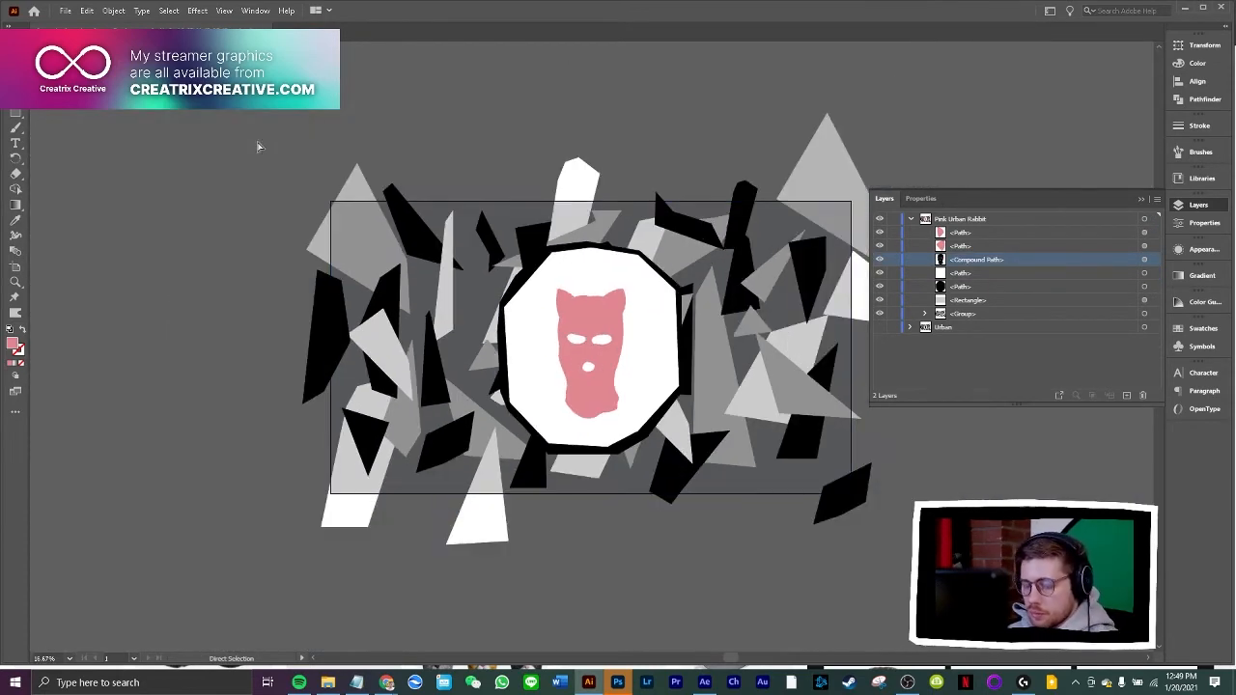
{"action": "key", "text": "ctrl+plus"}
{"action": "key", "text": "ctrl+plus"}
{"action": "key", "text": "a"}
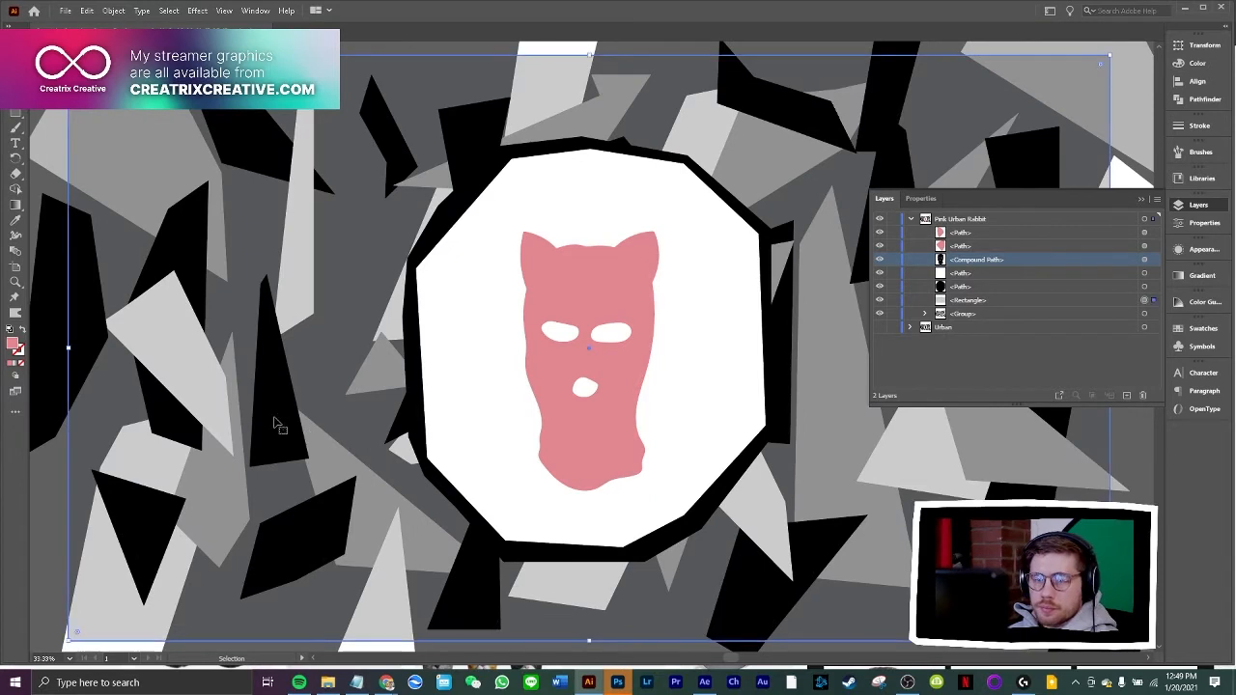
{"action": "left_click", "coordinate": [292, 351]}
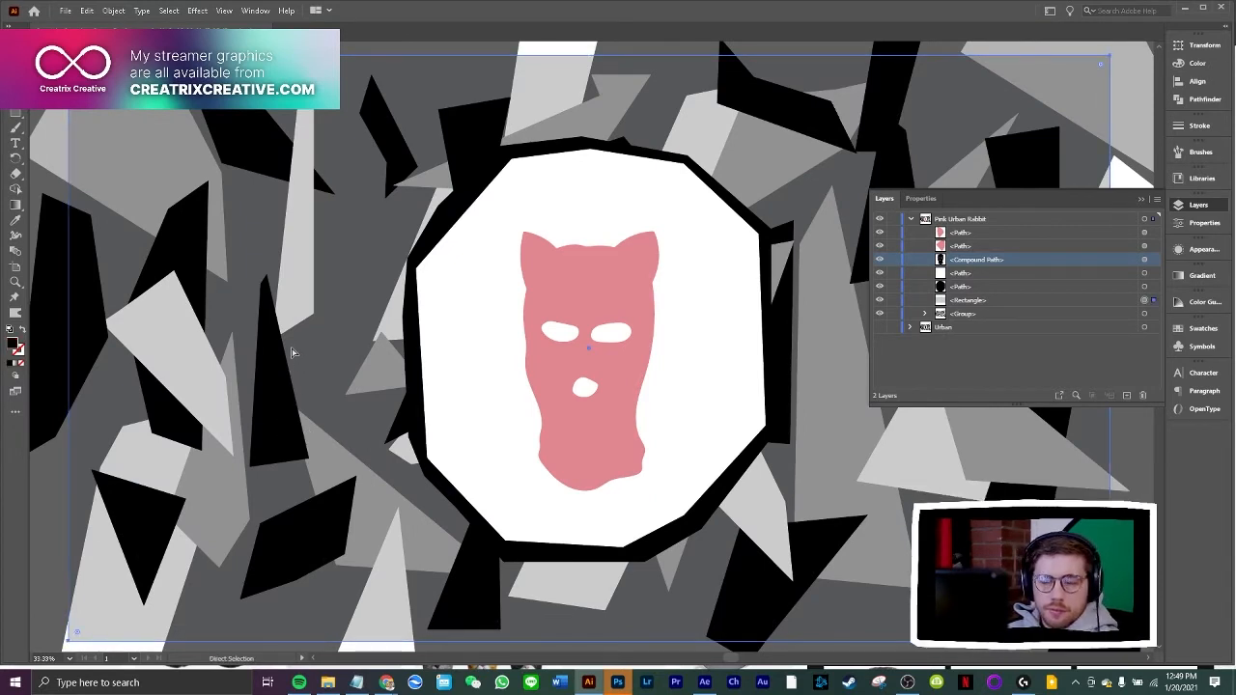
{"action": "key", "text": "ctrl+minus"}
{"action": "key", "text": "v"}
{"action": "left_click", "coordinate": [143, 116]}
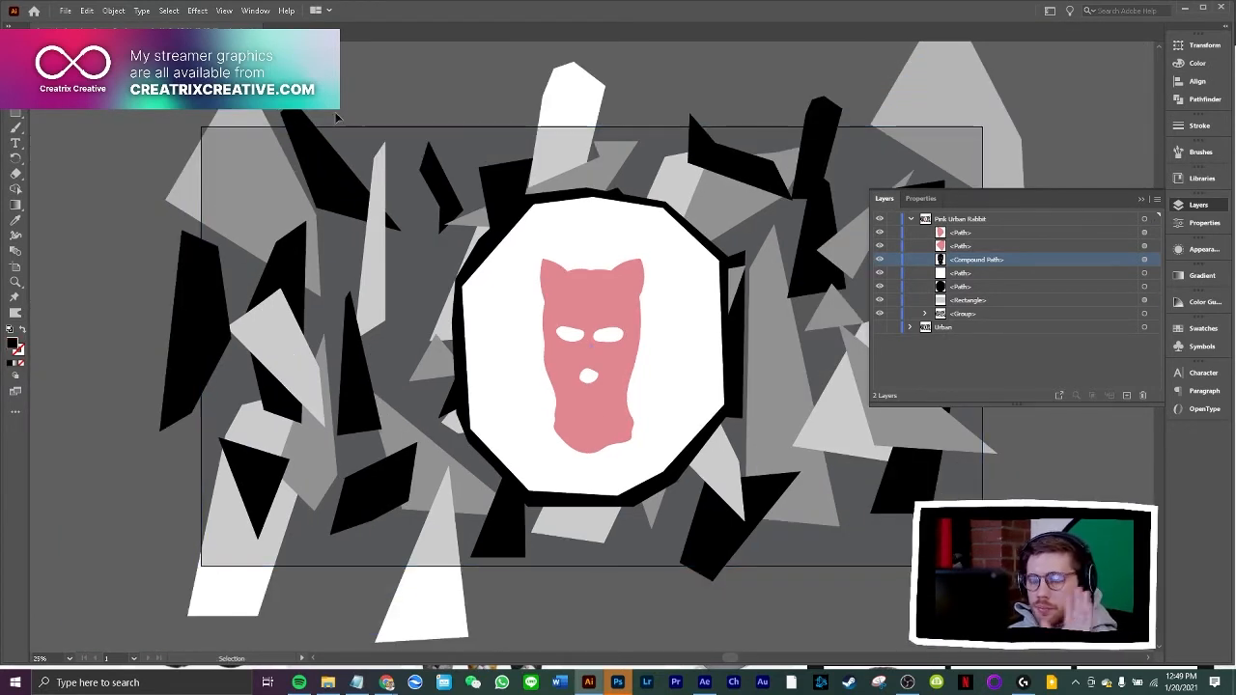
Switch to Photoshop and add a vertical ruler guide across the left part of the white emblem
{"action": "left_click", "coordinate": [617, 682]}
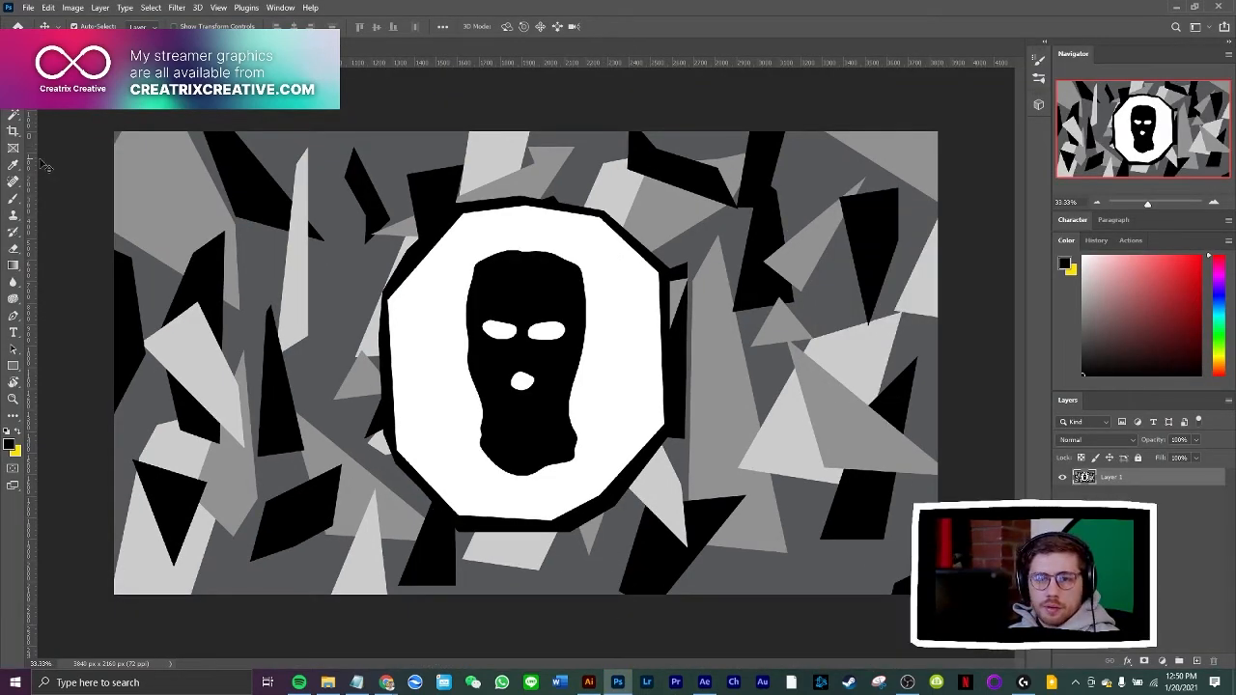
{"action": "left_click_drag", "start_coordinate": [32, 167], "coordinate": [23, 268]}
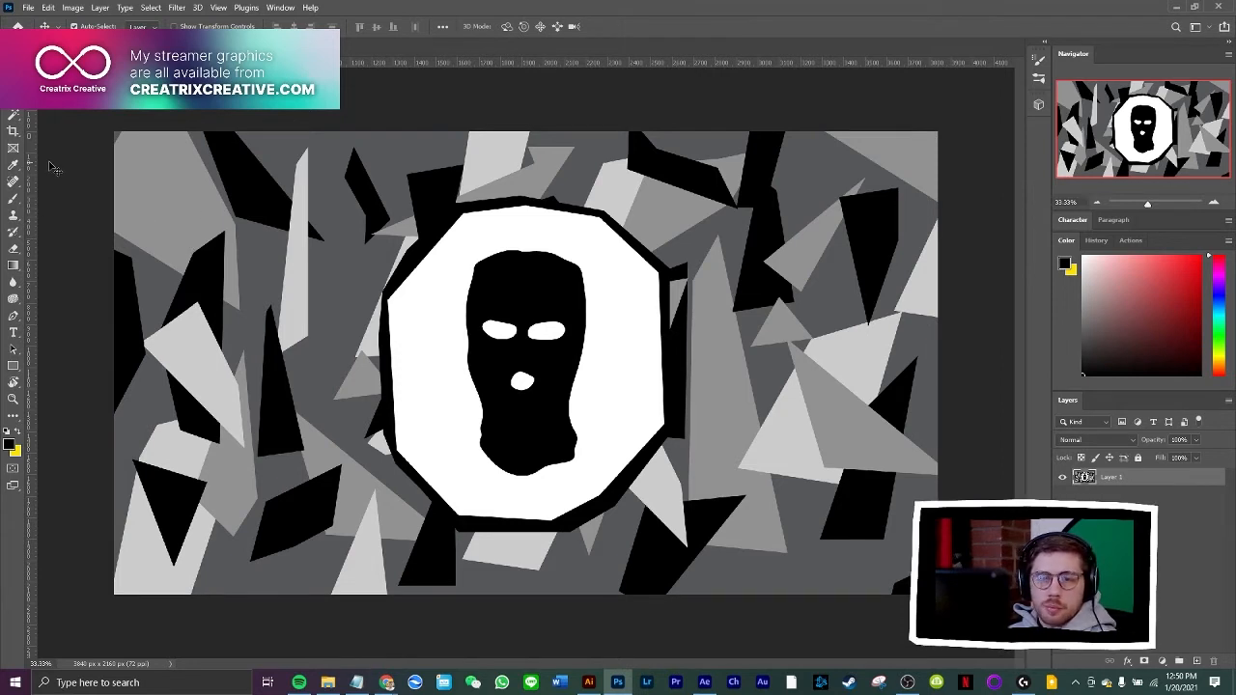
{"action": "left_click_drag", "start_coordinate": [48, 179], "coordinate": [425, 242]}
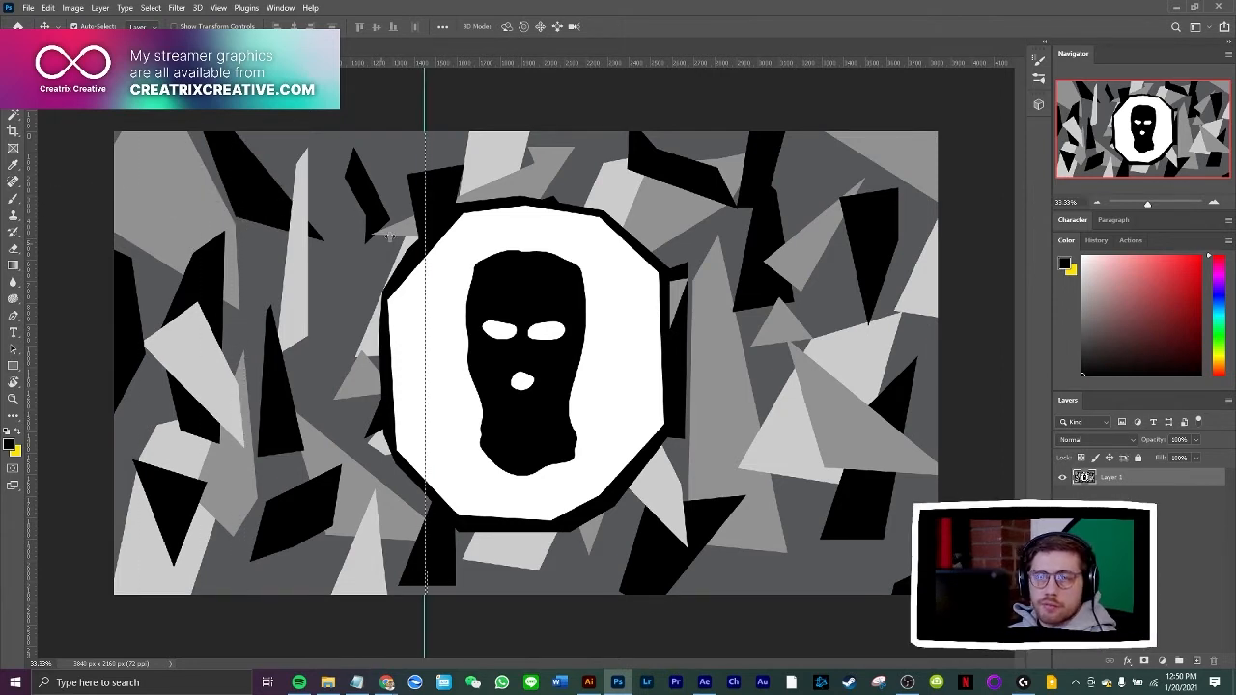
Look up the Rulers option among the view settings
{"action": "left_click", "coordinate": [280, 7]}
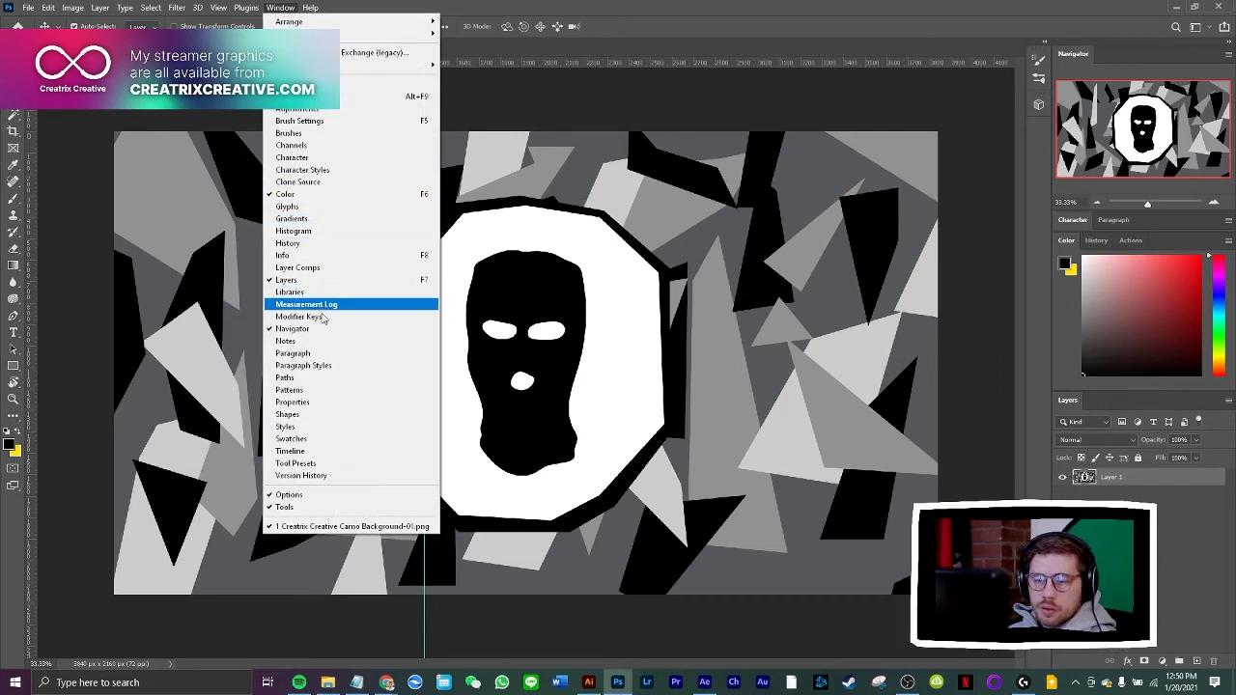
{"action": "left_click", "coordinate": [236, 9]}
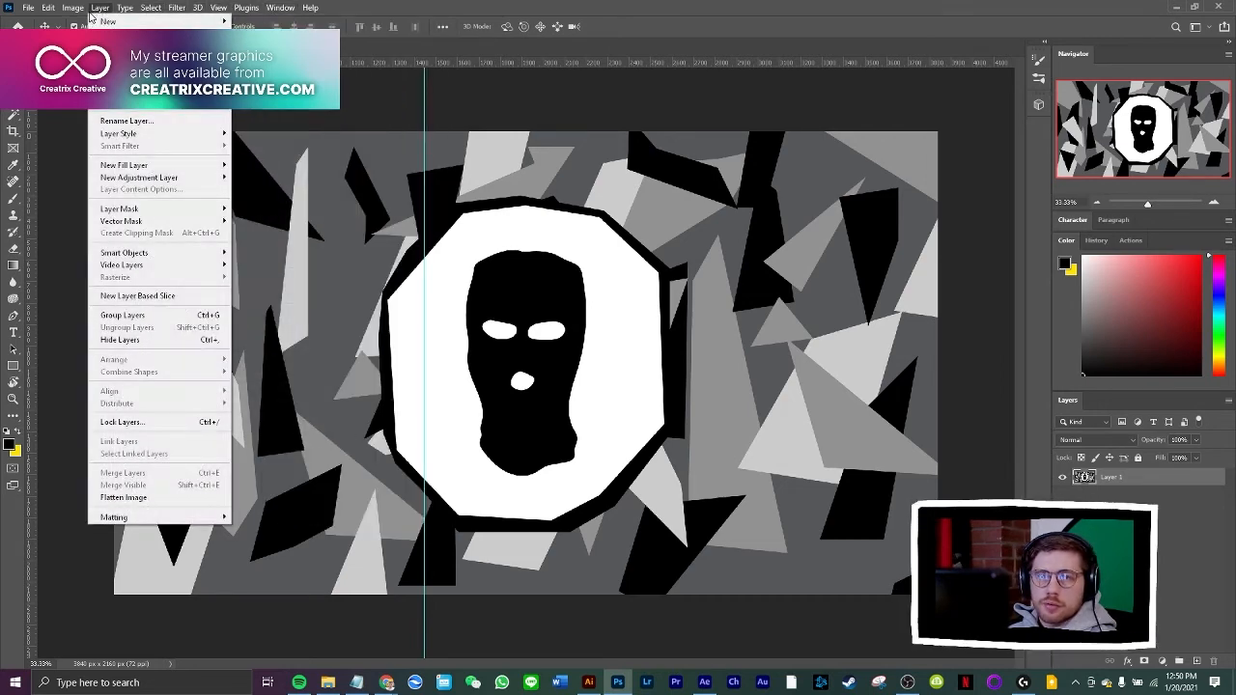
{"action": "mouse_move", "coordinate": [220, 10]}
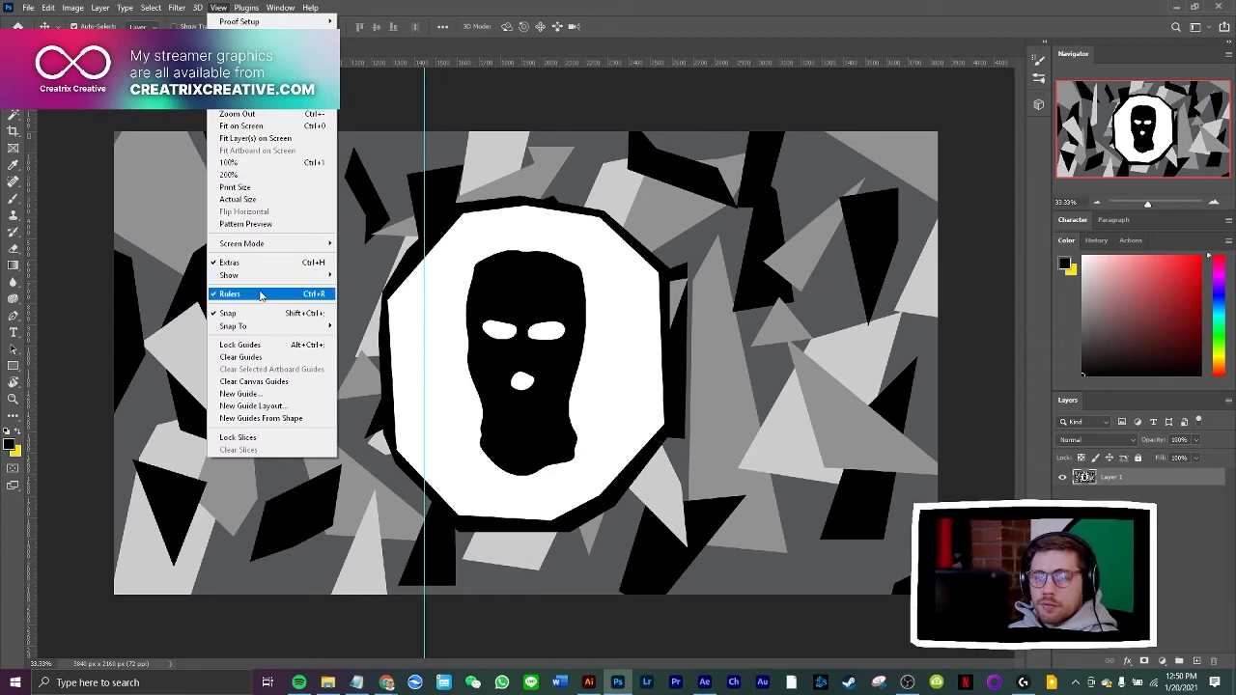
{"action": "left_click", "coordinate": [79, 184]}
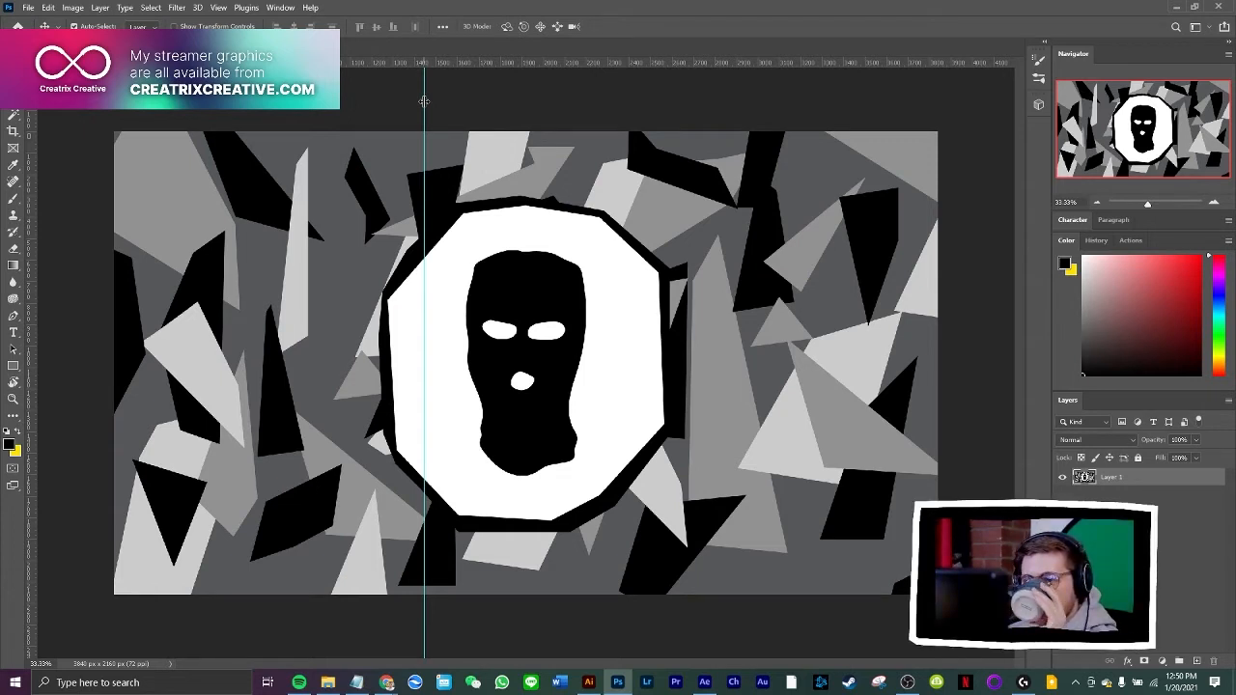
Move the vertical guide to just beside the centre of the canvas, and check the Snap option
{"action": "left_click_drag", "start_coordinate": [415, 103], "coordinate": [525, 150]}
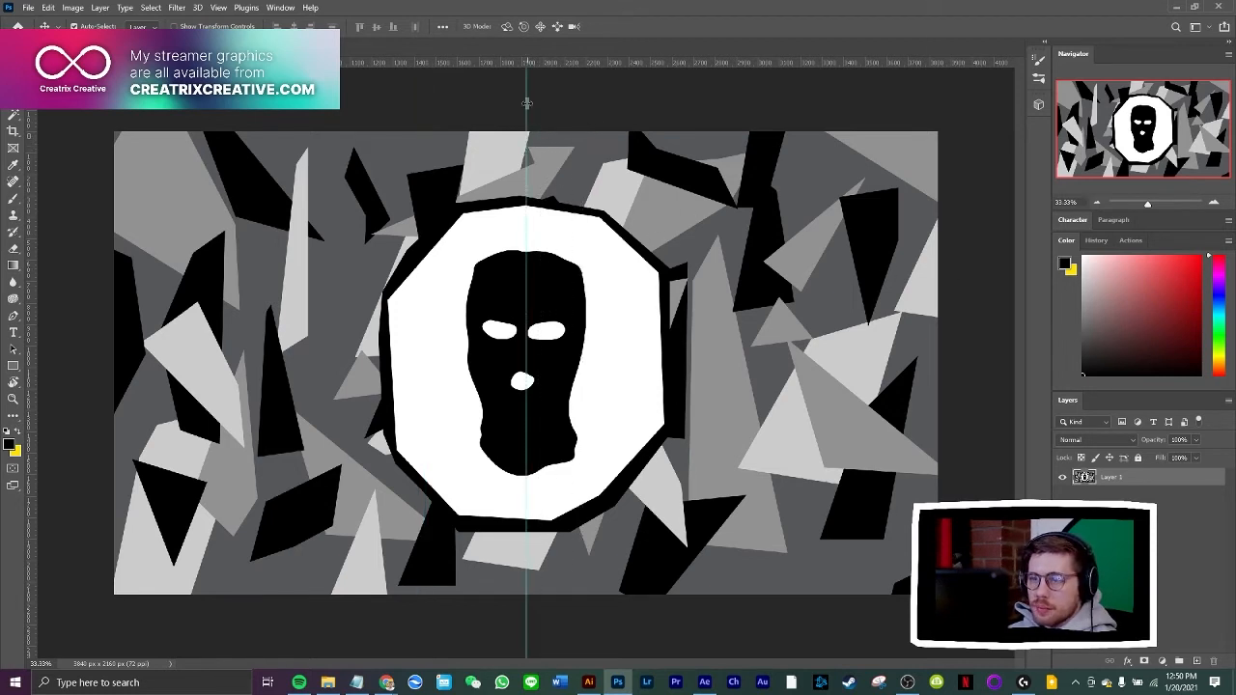
{"action": "left_click_drag", "start_coordinate": [283, 135], "coordinate": [530, 212]}
{"action": "left_click", "coordinate": [218, 7]}
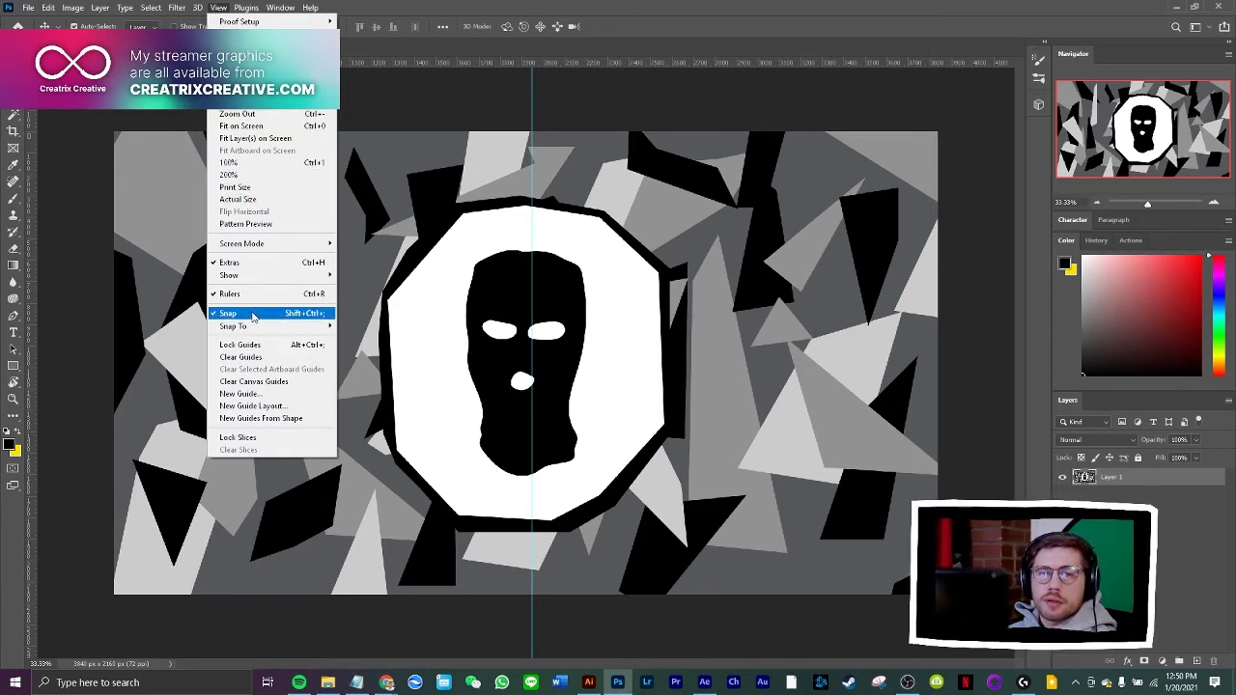
{"action": "left_click", "coordinate": [580, 104]}
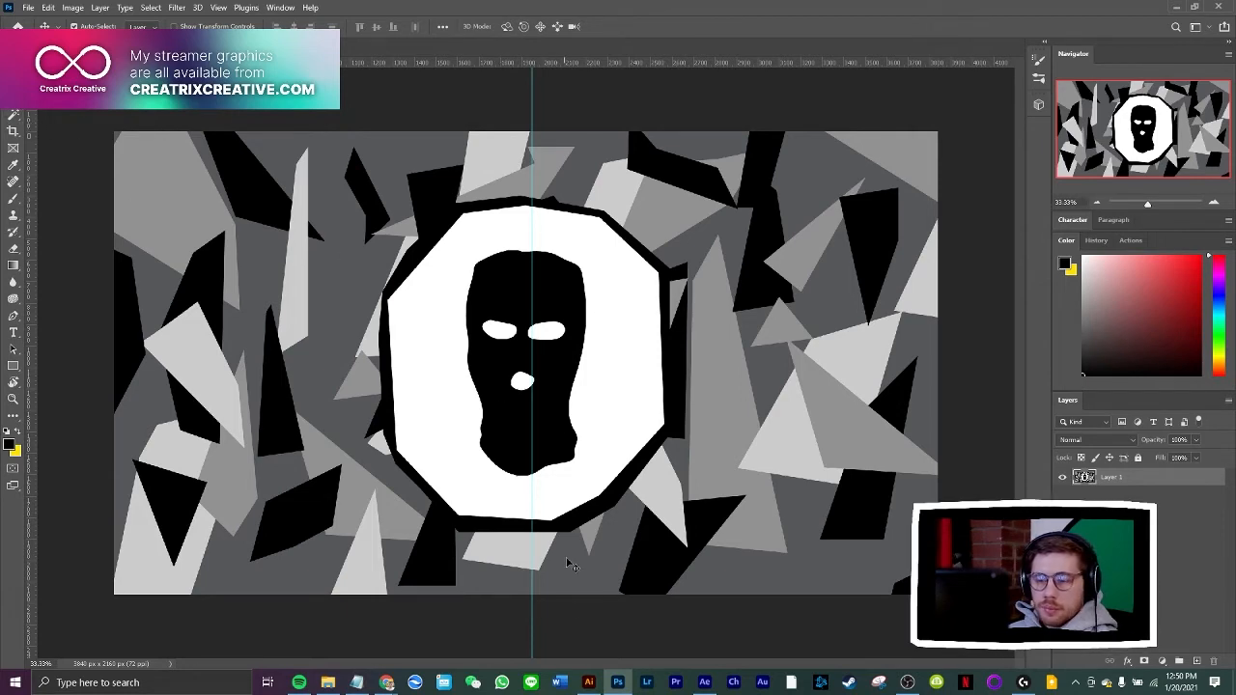
Switch to Illustrator, hide the two ears, and show the Urban layer in place of Pink Urban Rabbit
{"action": "left_click", "coordinate": [588, 683]}
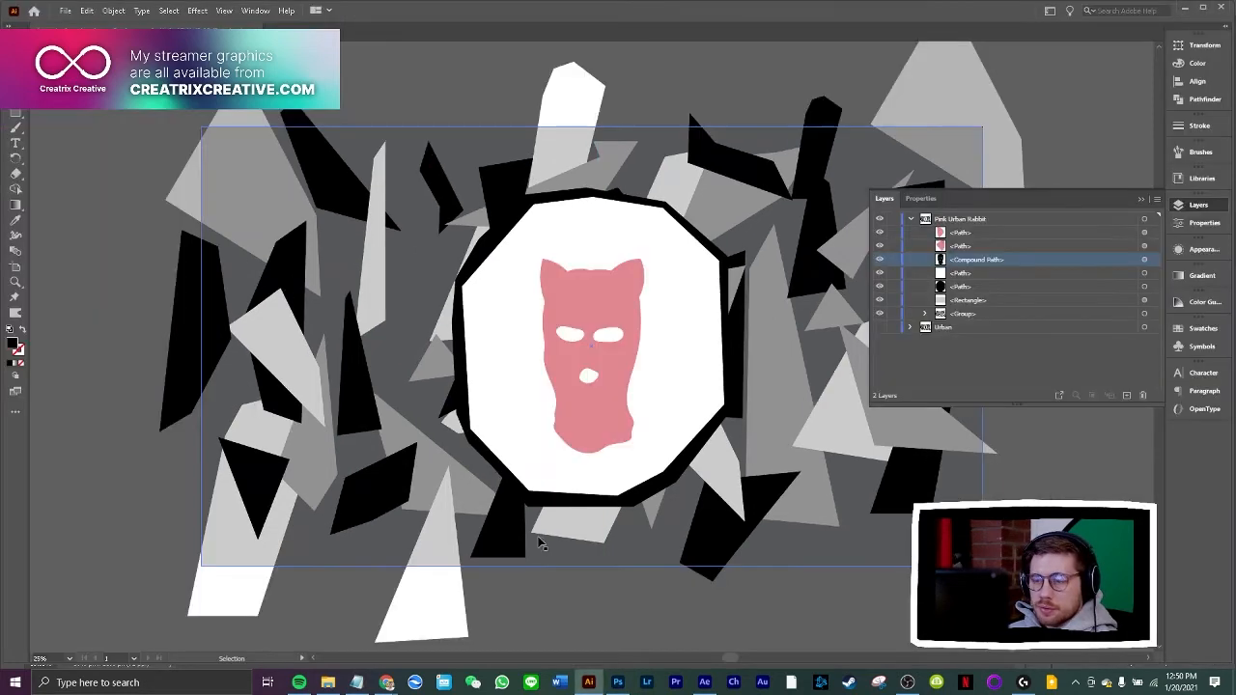
{"action": "left_click", "coordinate": [879, 247]}
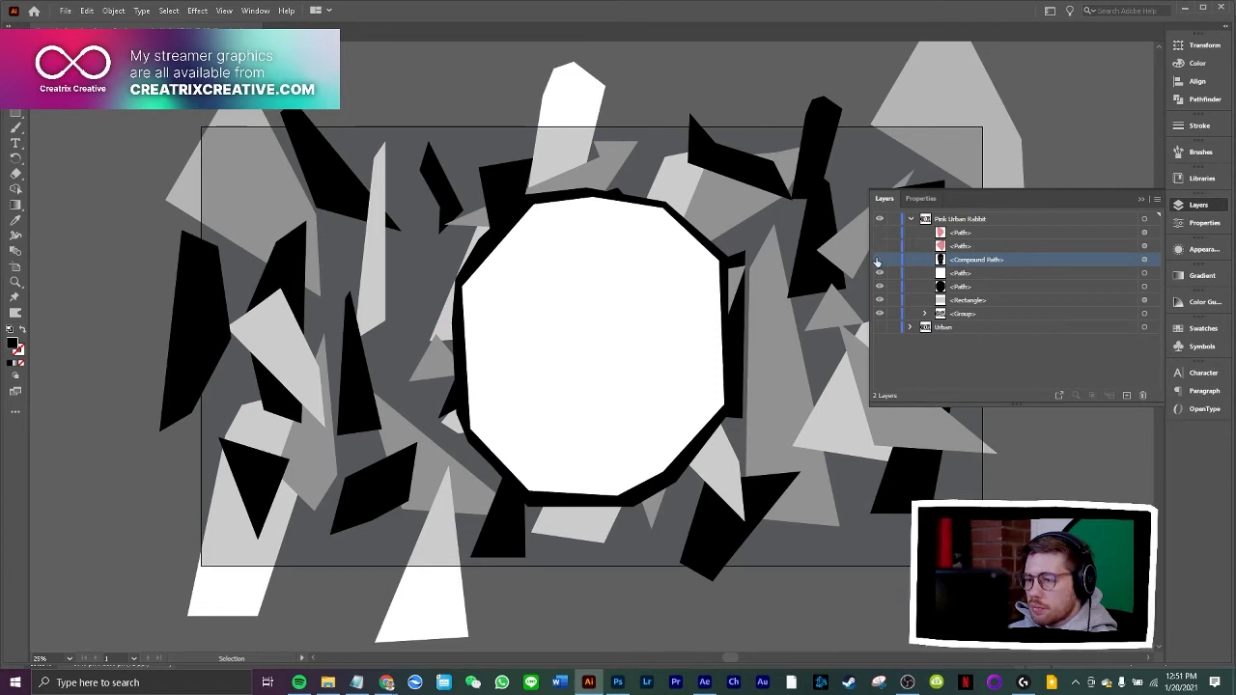
{"action": "left_click", "coordinate": [879, 247]}
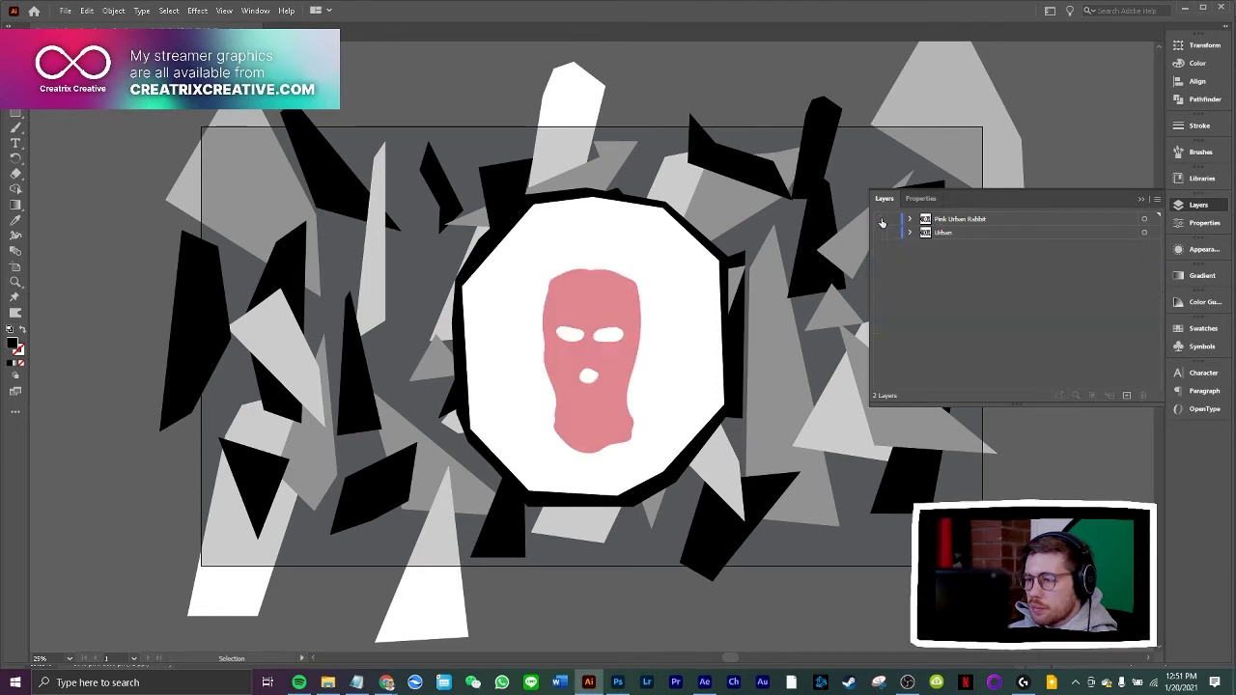
{"action": "left_click", "coordinate": [880, 221]}
Compare the black Urban balaclava artwork in Illustrator with the version open in Photoshop
{"action": "left_click", "coordinate": [548, 538]}
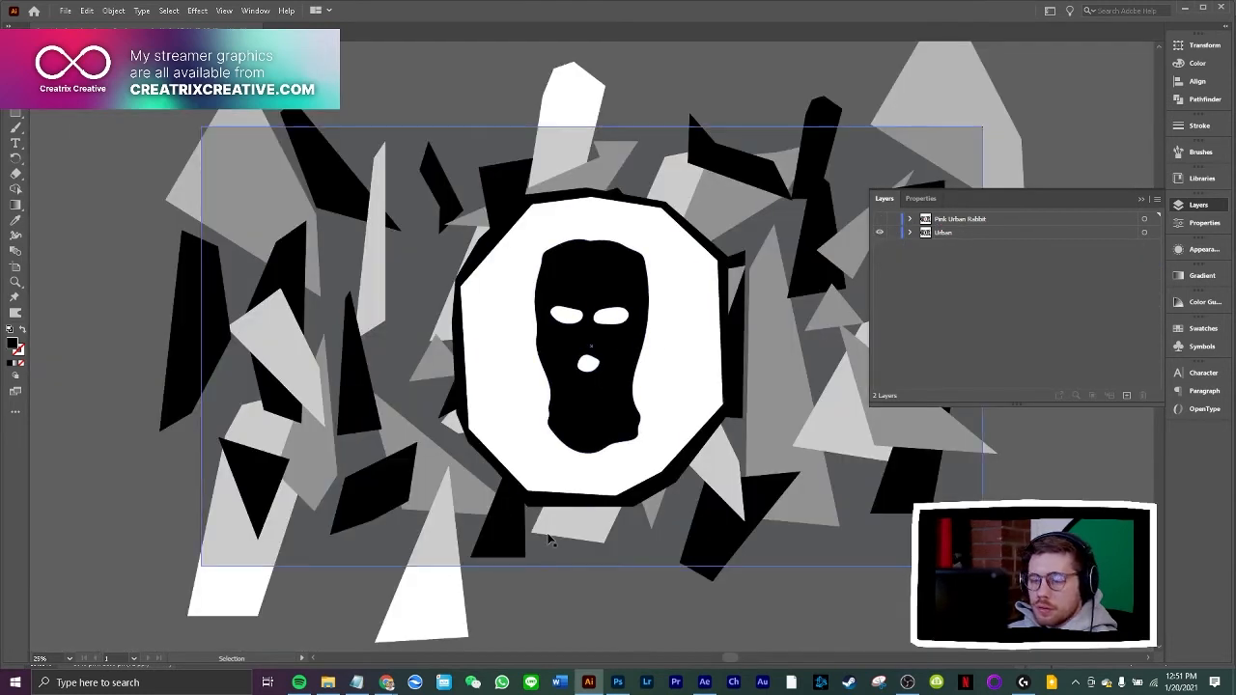
{"action": "left_click", "coordinate": [136, 226]}
{"action": "key", "text": "m"}
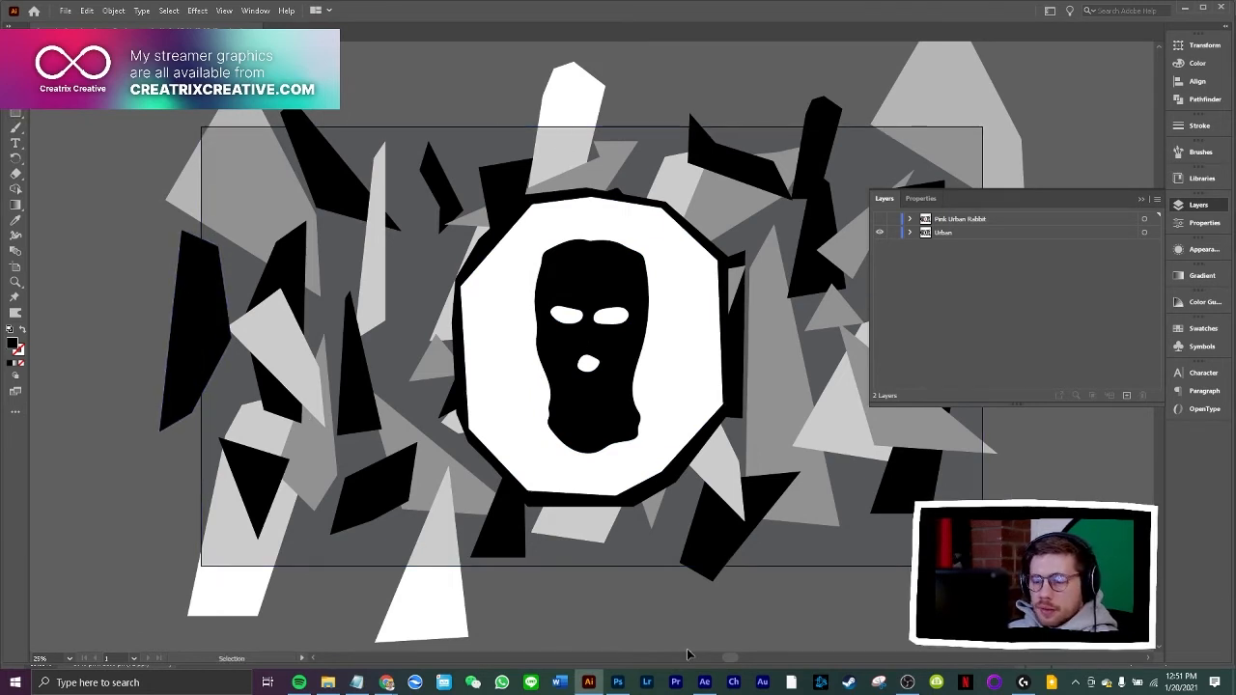
{"action": "left_click", "coordinate": [589, 683]}
{"action": "left_click", "coordinate": [589, 683]}
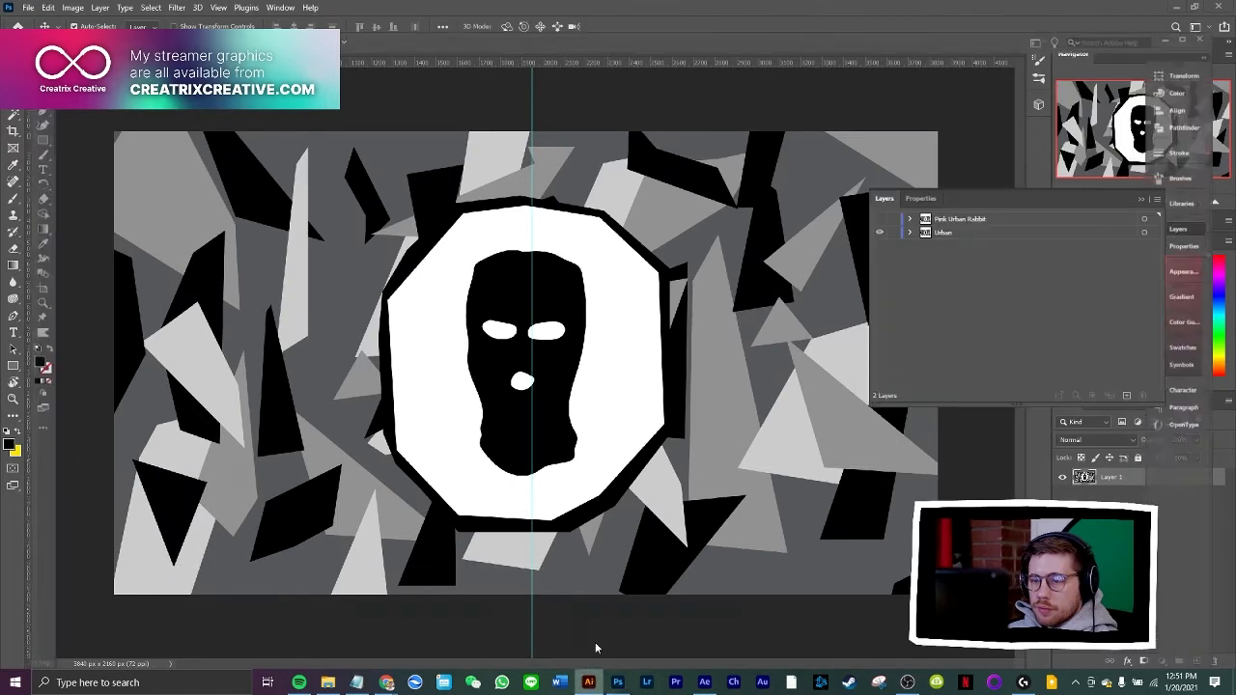
Nudge the balaclava, its white polygon and the black outline polygon together slightly to the right
{"action": "key", "text": "v"}
{"action": "left_click", "coordinate": [608, 292]}
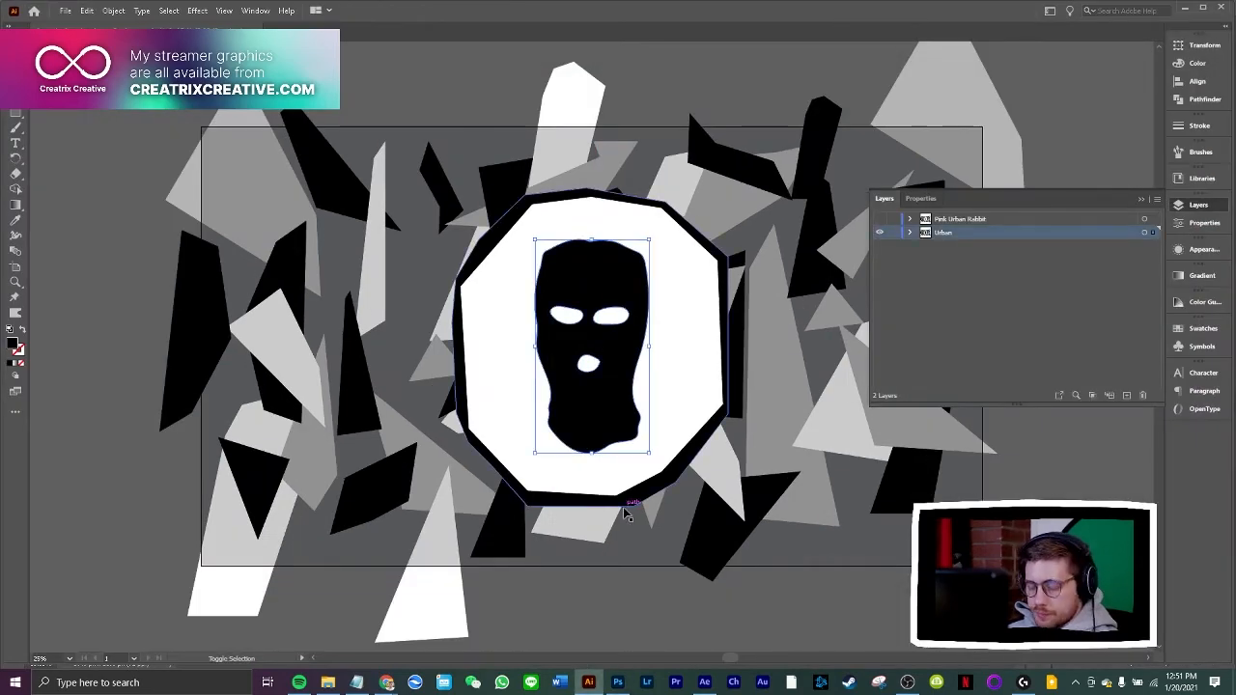
{"action": "left_click", "coordinate": [713, 391], "text": "shift"}
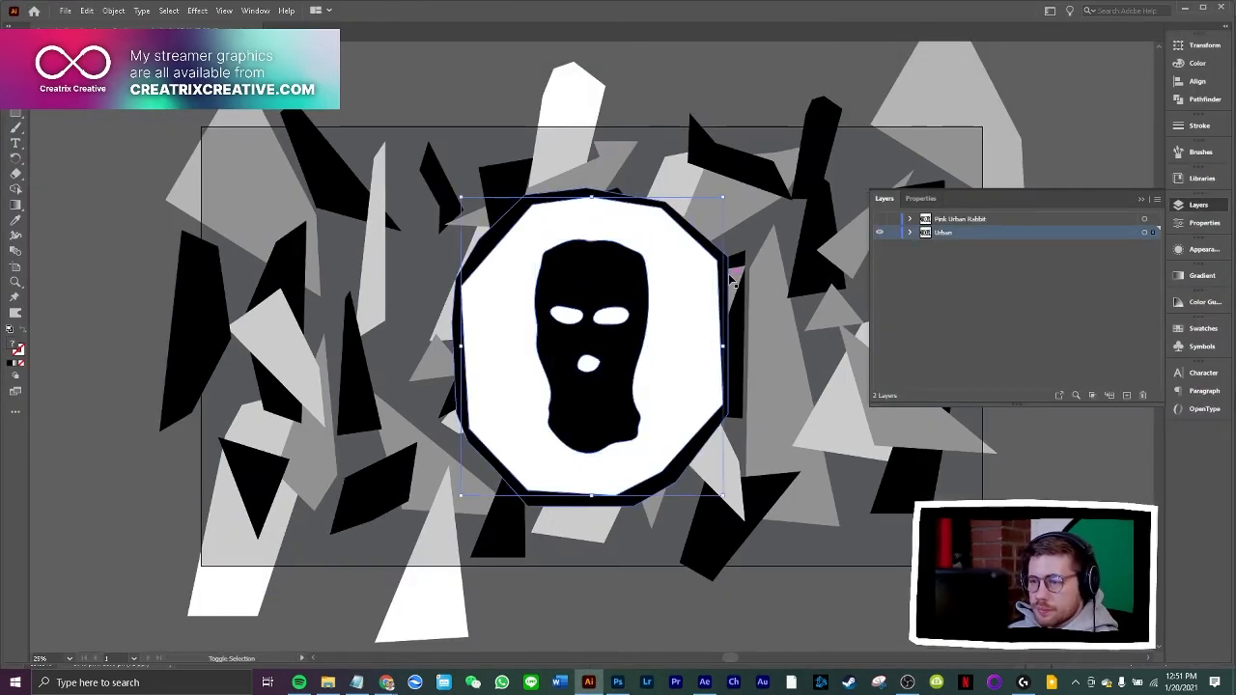
{"action": "left_click", "coordinate": [716, 255], "text": "shift"}
{"action": "key", "text": "shift+Right"}
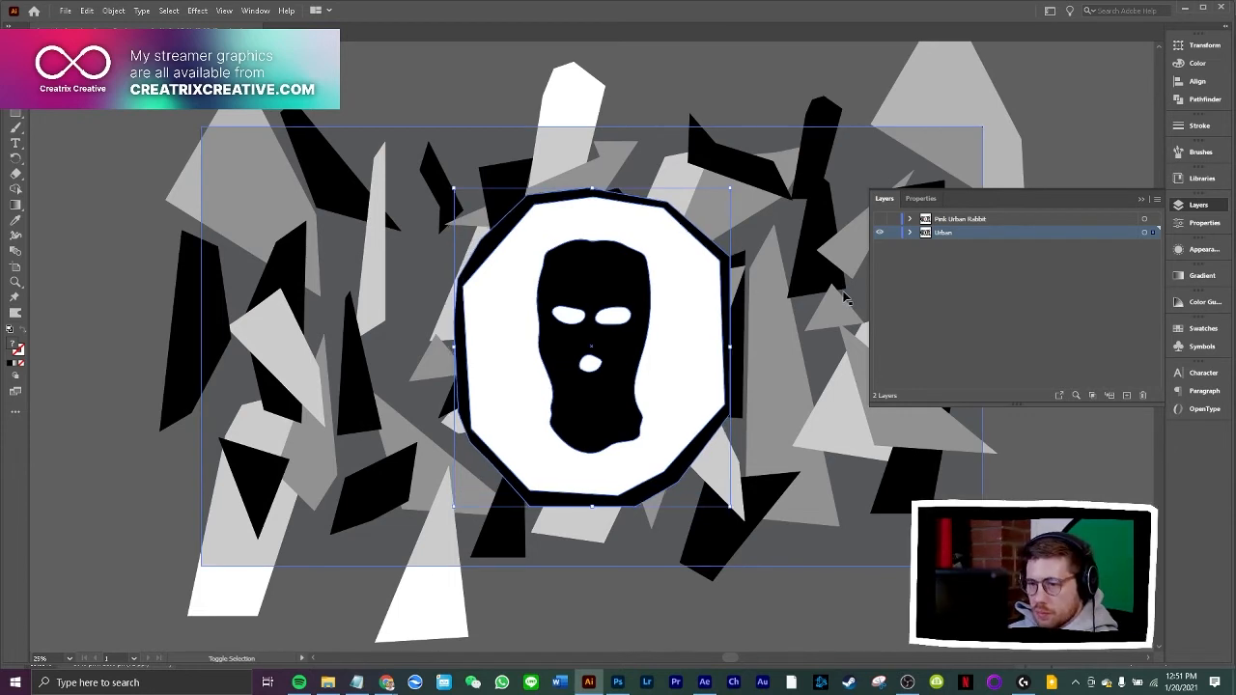
{"action": "key", "text": "shift+Right"}
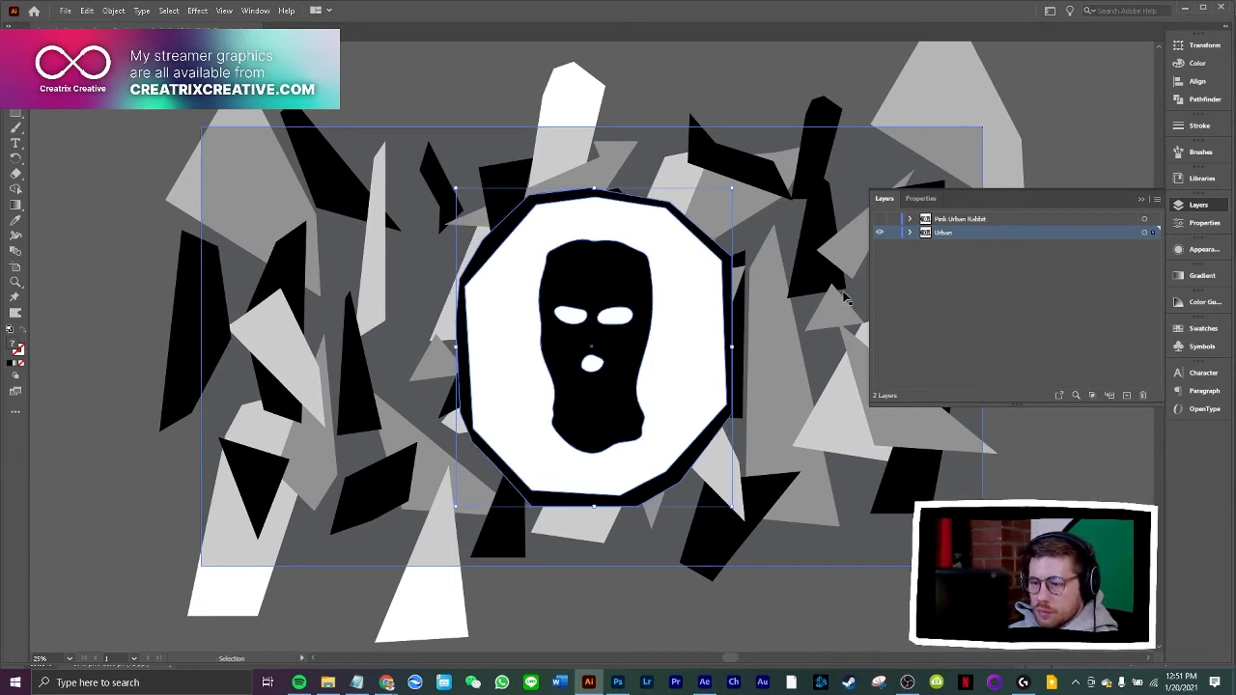
Nudge the black balaclava alone slightly further right within the white polygon
{"action": "left_click", "coordinate": [712, 436], "text": "shift"}
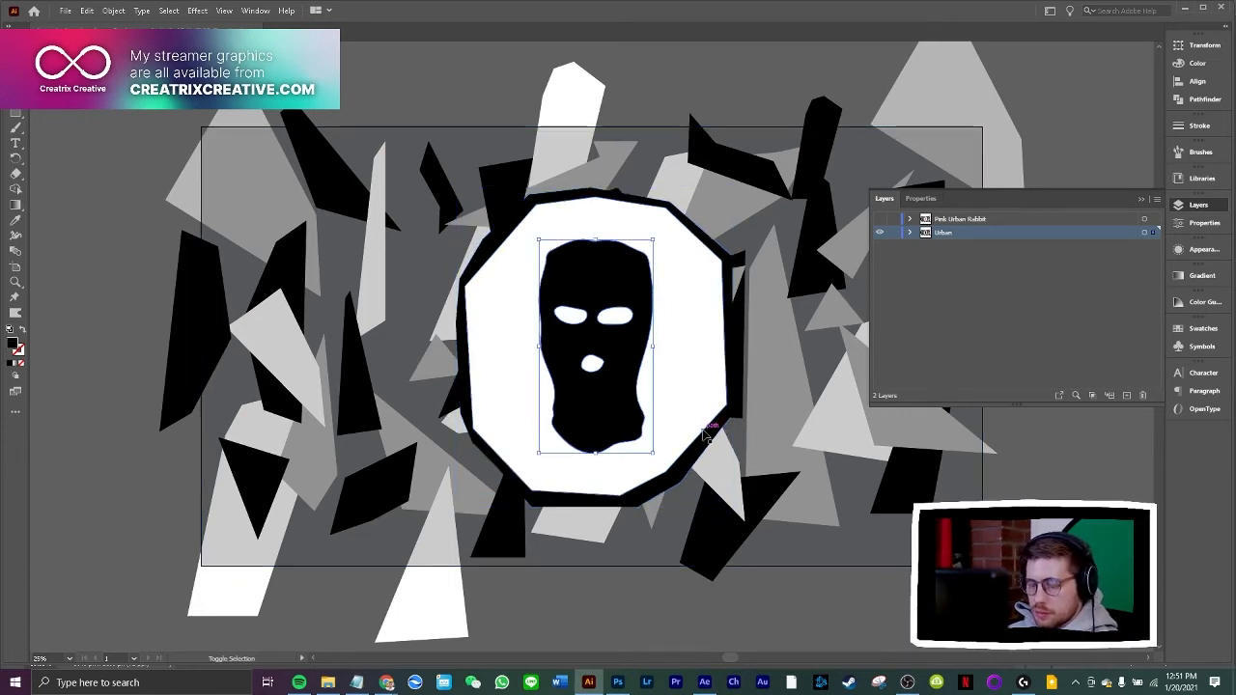
{"action": "key", "text": "shift+Right"}
{"action": "key", "text": "shift+Right"}
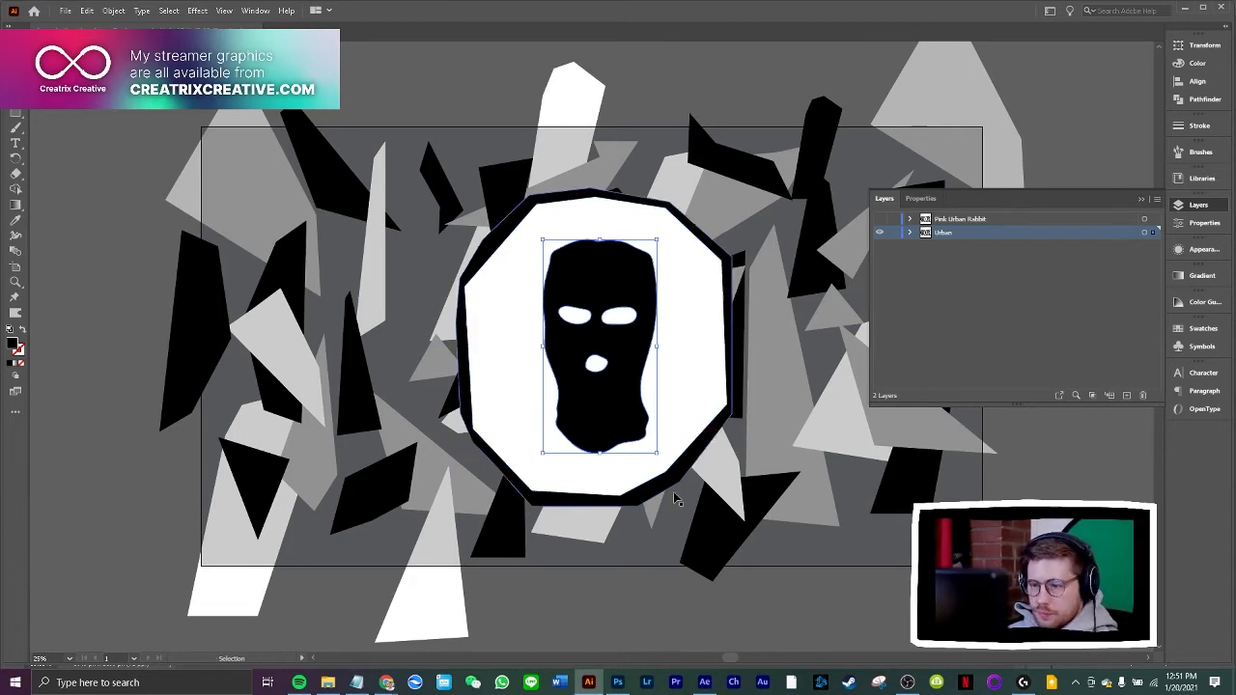
{"action": "left_click", "coordinate": [583, 681]}
{"action": "left_click", "coordinate": [586, 682]}
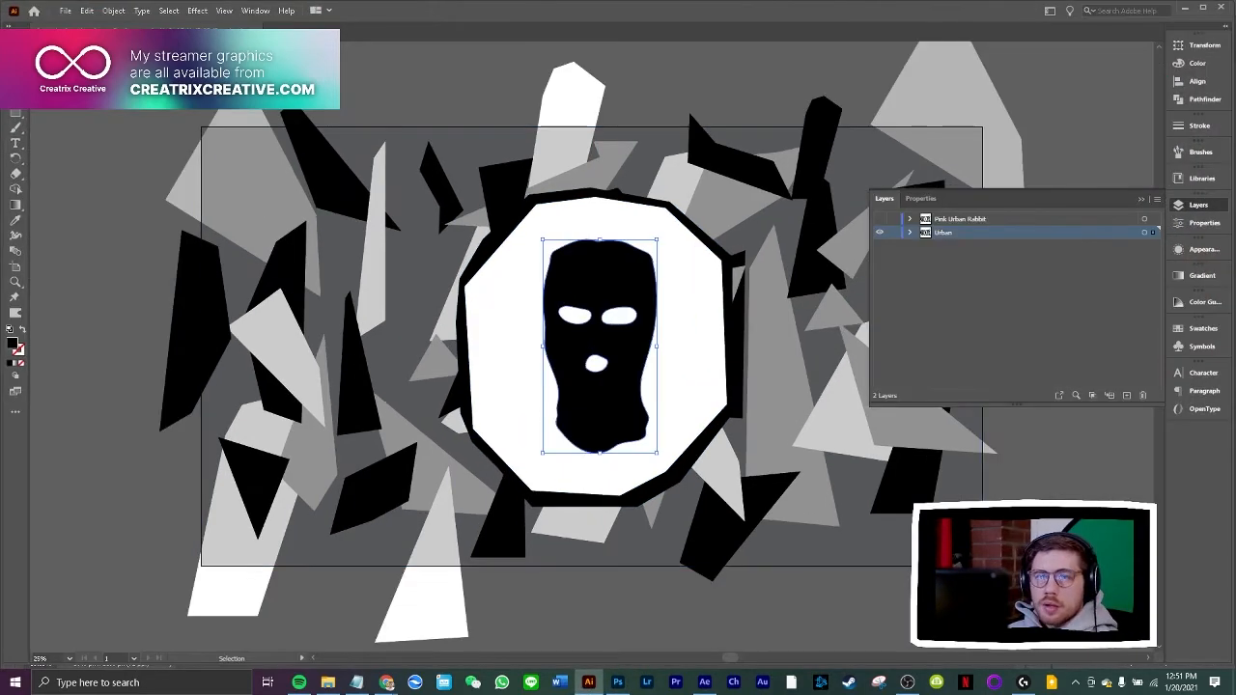
Start a PNG export into the Camo folder, basing its file name on the existing Creatrix Creative Camo Background-01 file
{"action": "left_click", "coordinate": [65, 11]}
{"action": "left_click", "coordinate": [66, 14]}
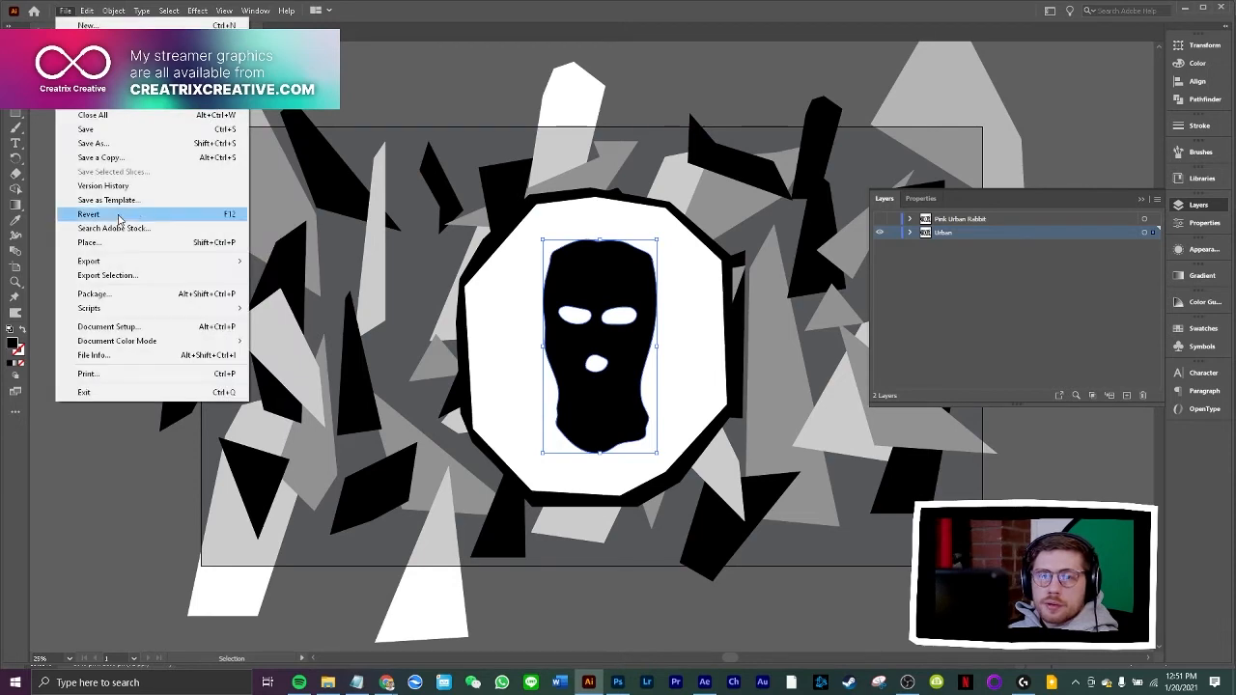
{"action": "mouse_move", "coordinate": [135, 266]}
{"action": "left_click", "coordinate": [277, 278]}
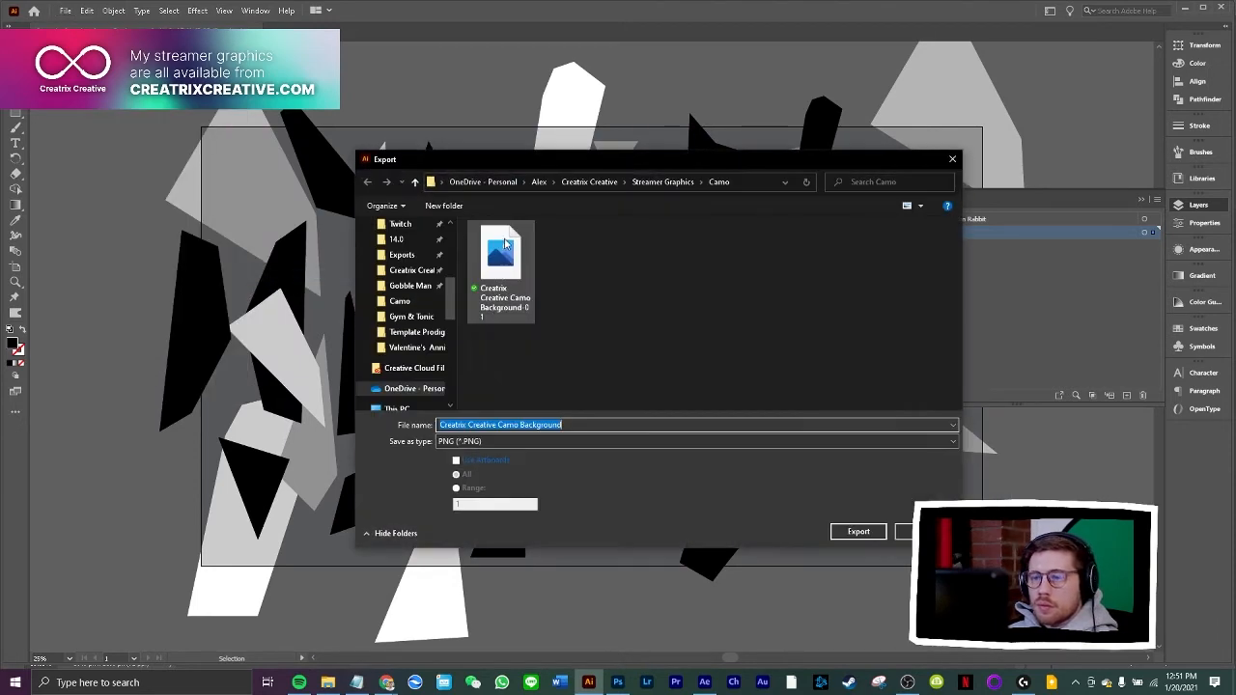
{"action": "left_click", "coordinate": [501, 265]}
{"action": "left_click", "coordinate": [601, 426]}
{"action": "key", "text": "BackSpace"}
{"action": "key", "text": "BackSpace"}
{"action": "key", "text": "BackSpace"}
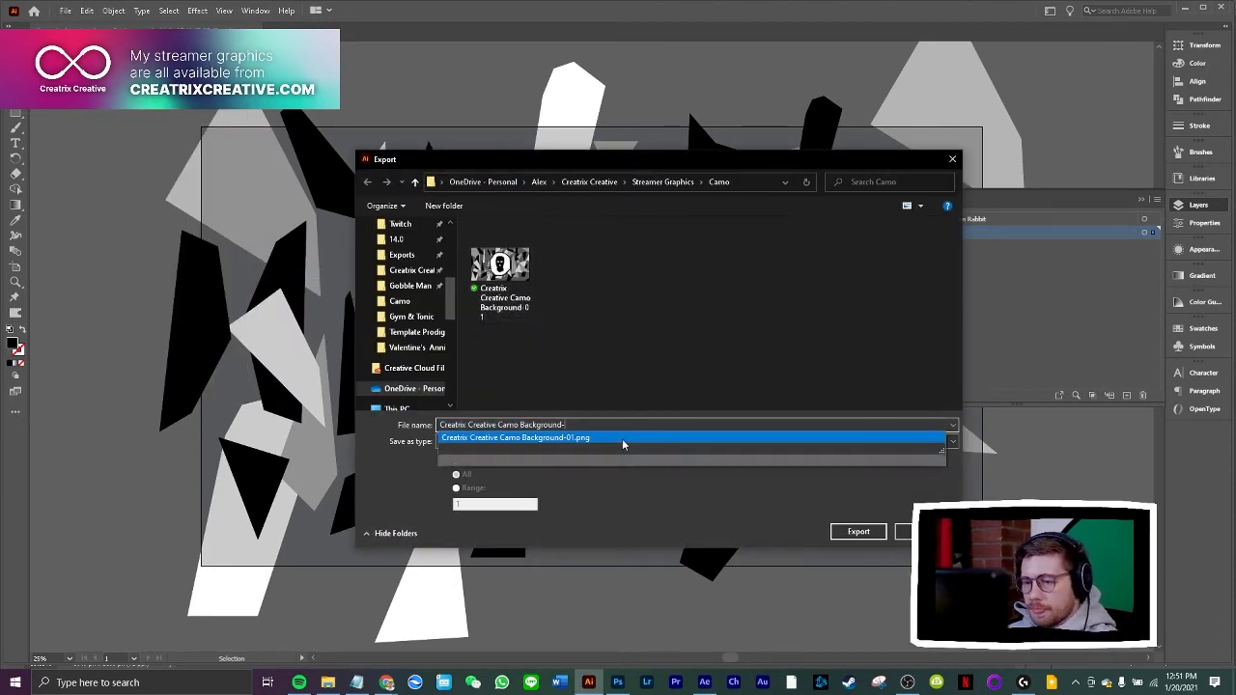
Export by artboards at Screen (72 ppi) with a transparent background, replacing Creatrix Creative Camo Background-01.png
{"action": "left_click", "coordinate": [505, 461]}
{"action": "left_click", "coordinate": [838, 531]}
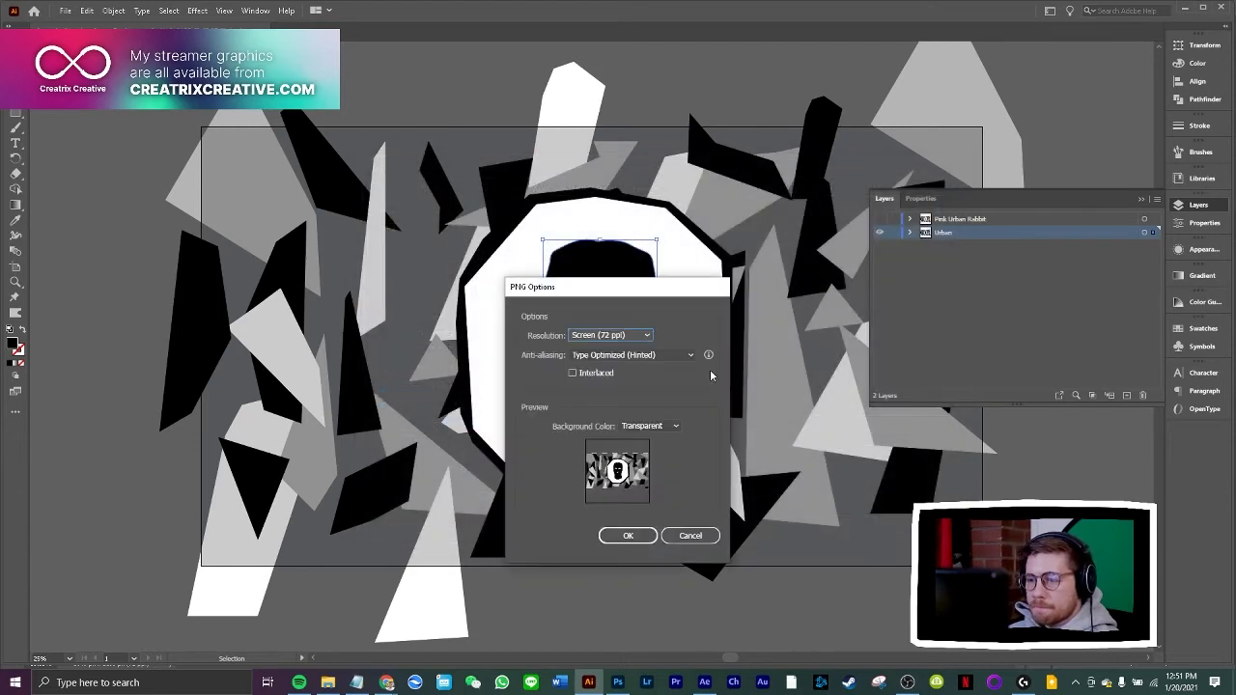
{"action": "left_click", "coordinate": [629, 536]}
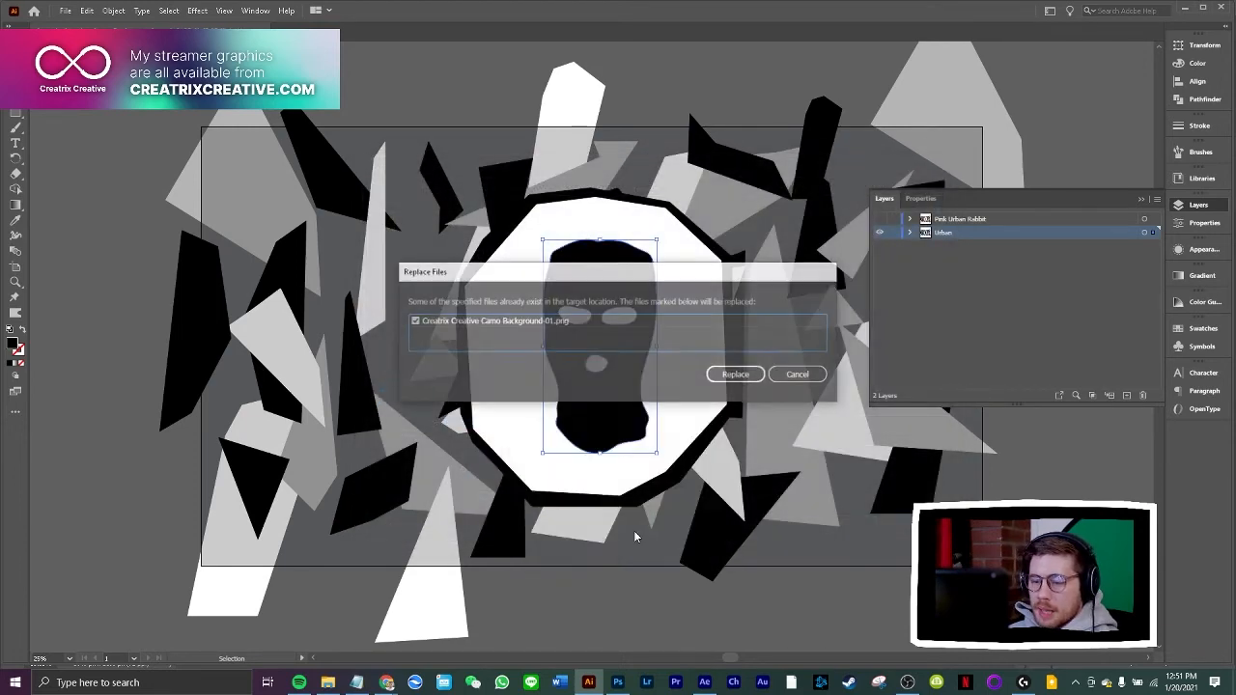
{"action": "left_click", "coordinate": [738, 375]}
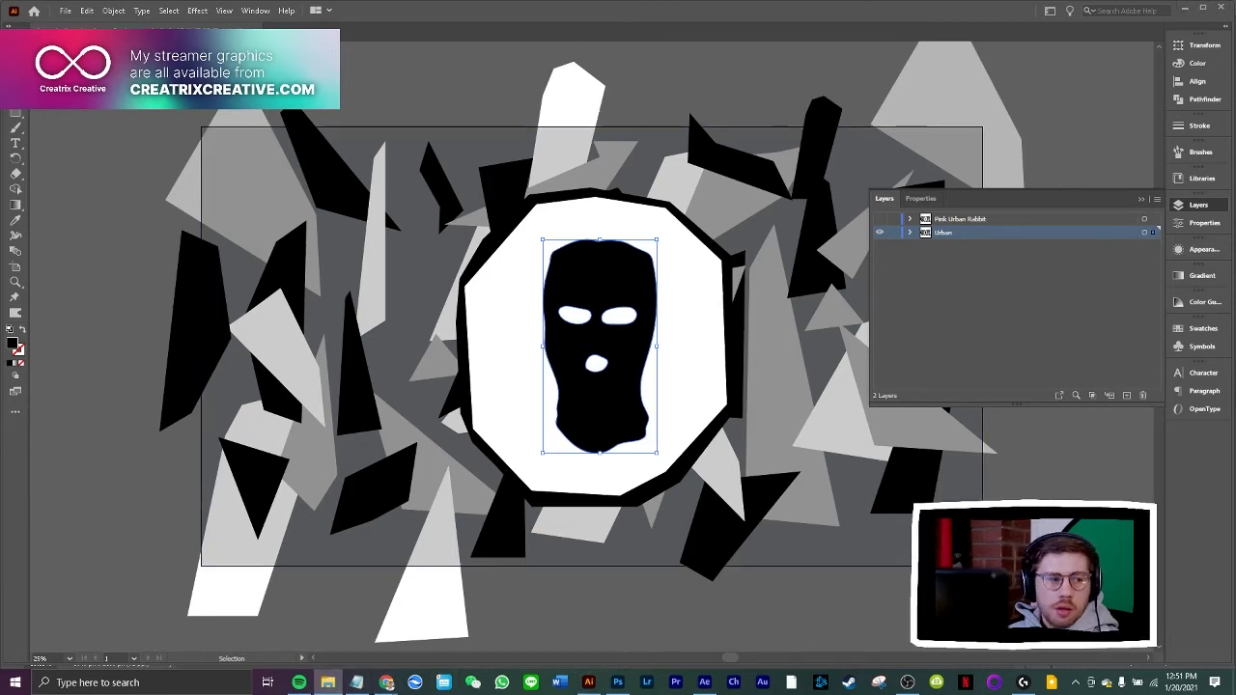
Place the exported PNG in the Photoshop document and copy its left half, up to the vertical guide, to a new layer
{"action": "left_click_drag", "start_coordinate": [148, 372], "coordinate": [587, 449]}
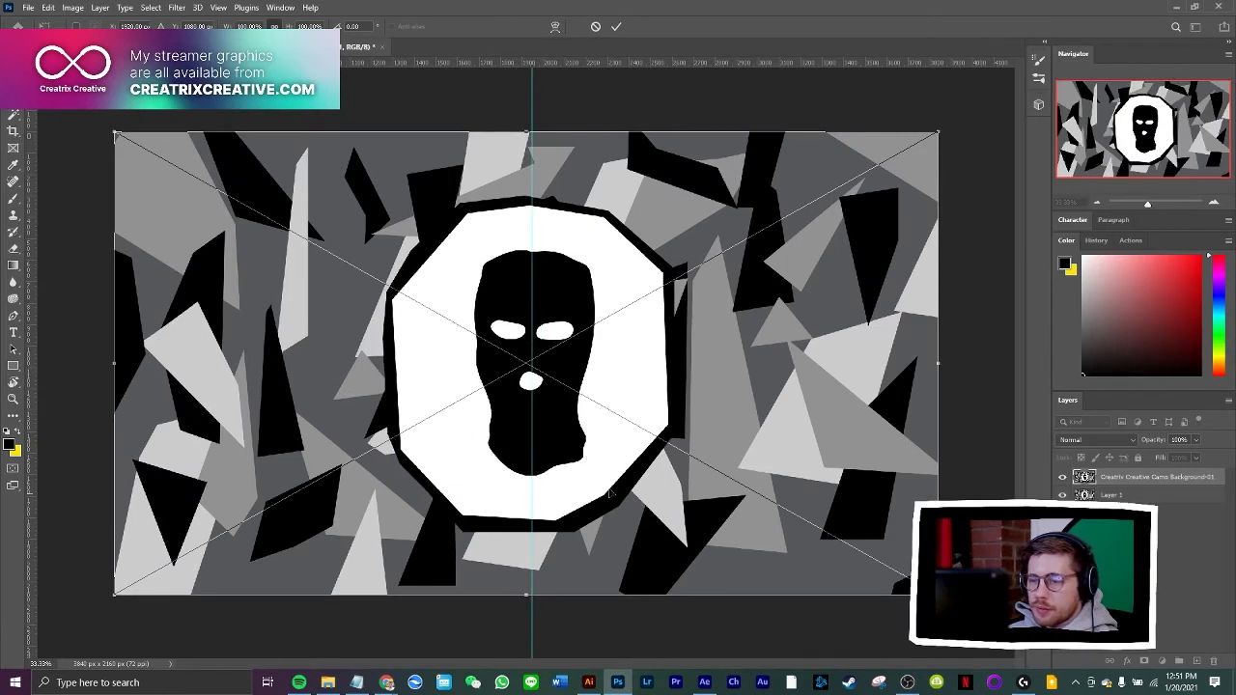
{"action": "key", "text": "Return"}
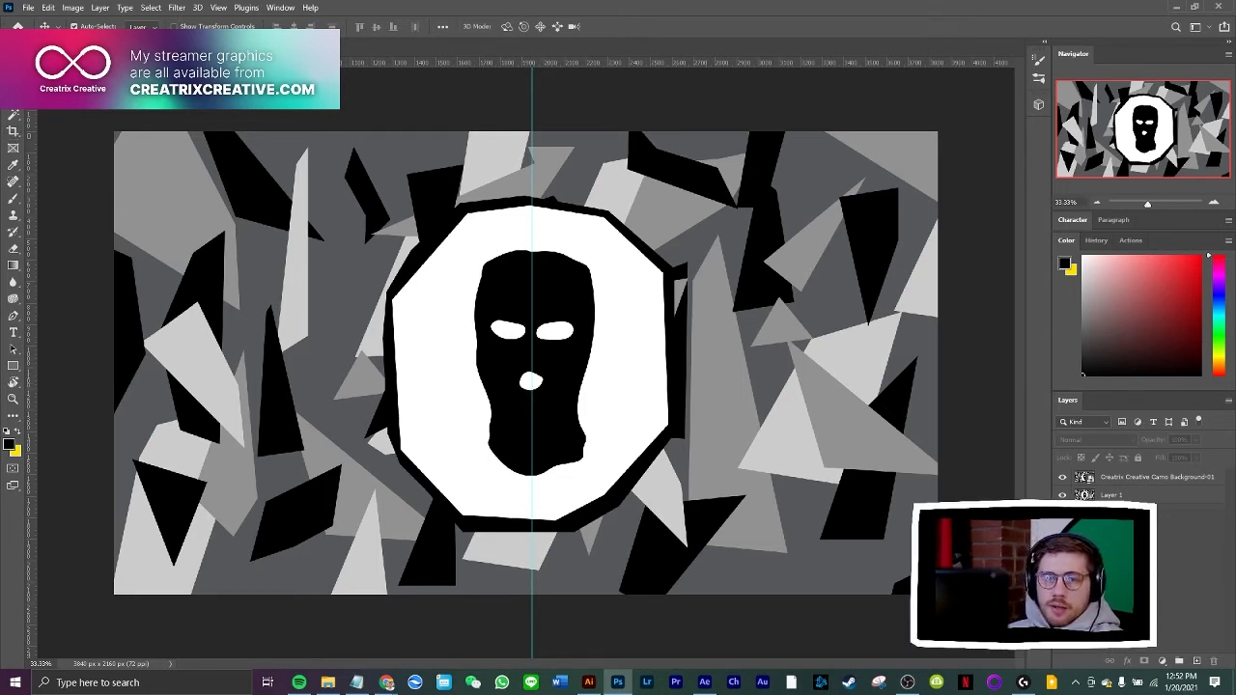
{"action": "left_click", "coordinate": [14, 81]}
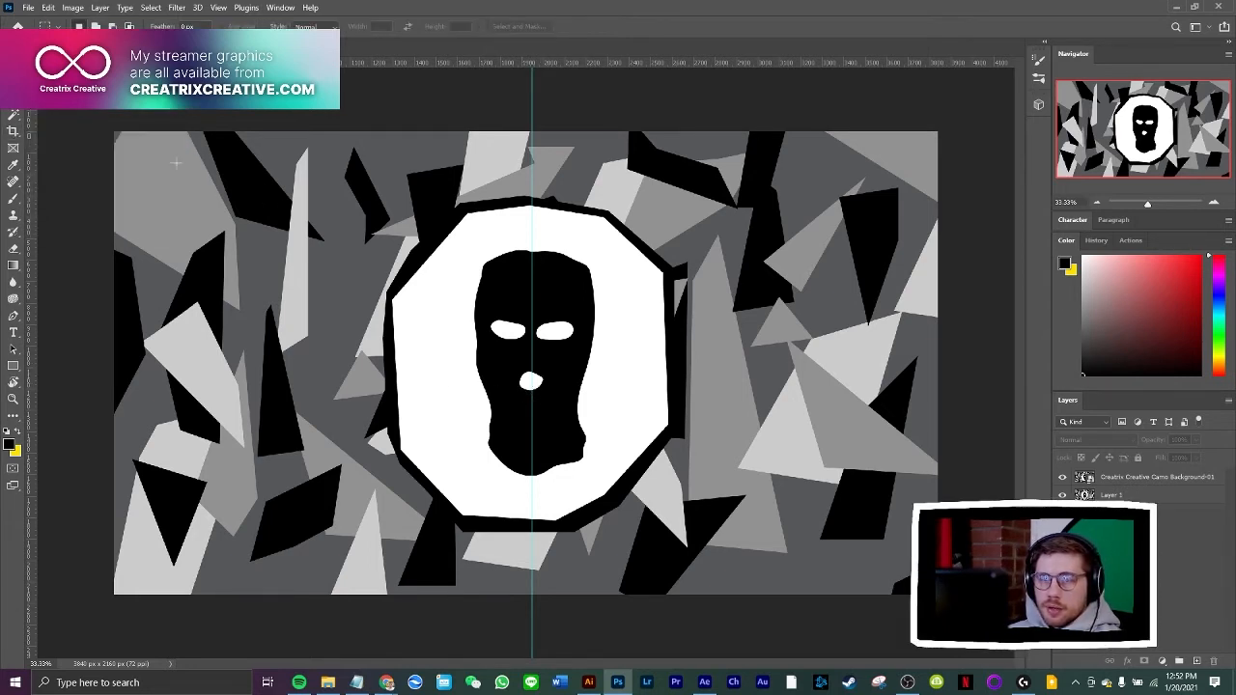
{"action": "left_click_drag", "start_coordinate": [292, 292], "coordinate": [529, 596]}
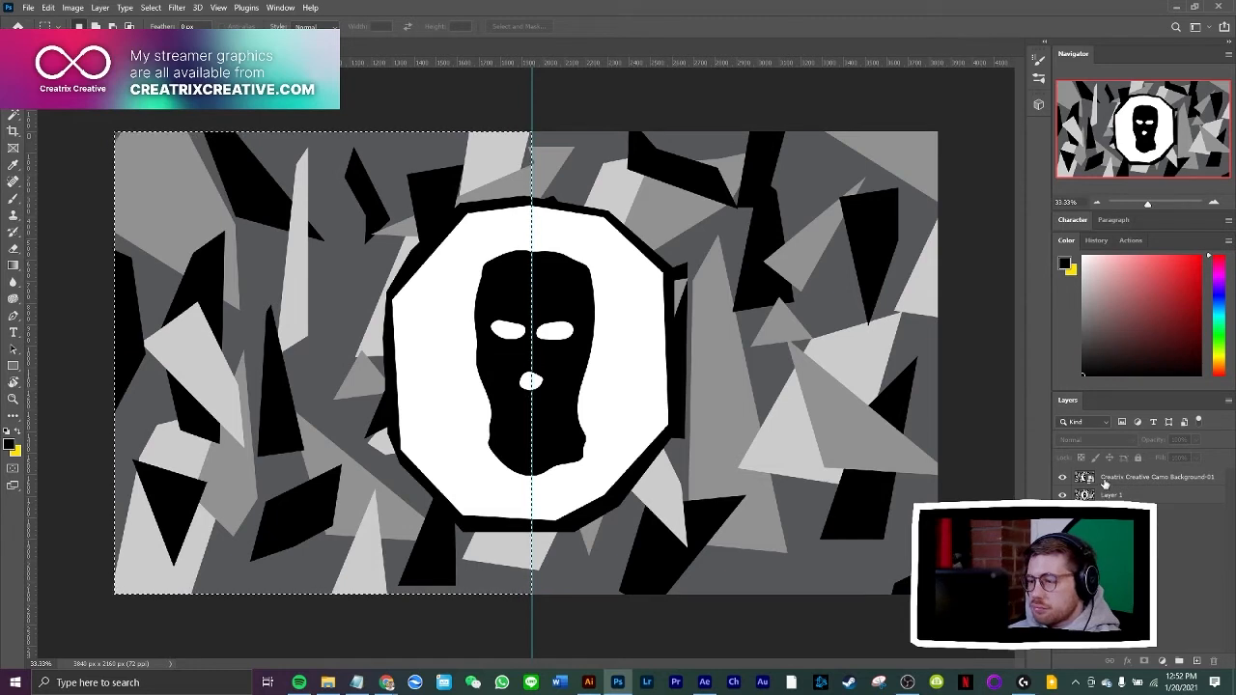
{"action": "right_click", "coordinate": [435, 346]}
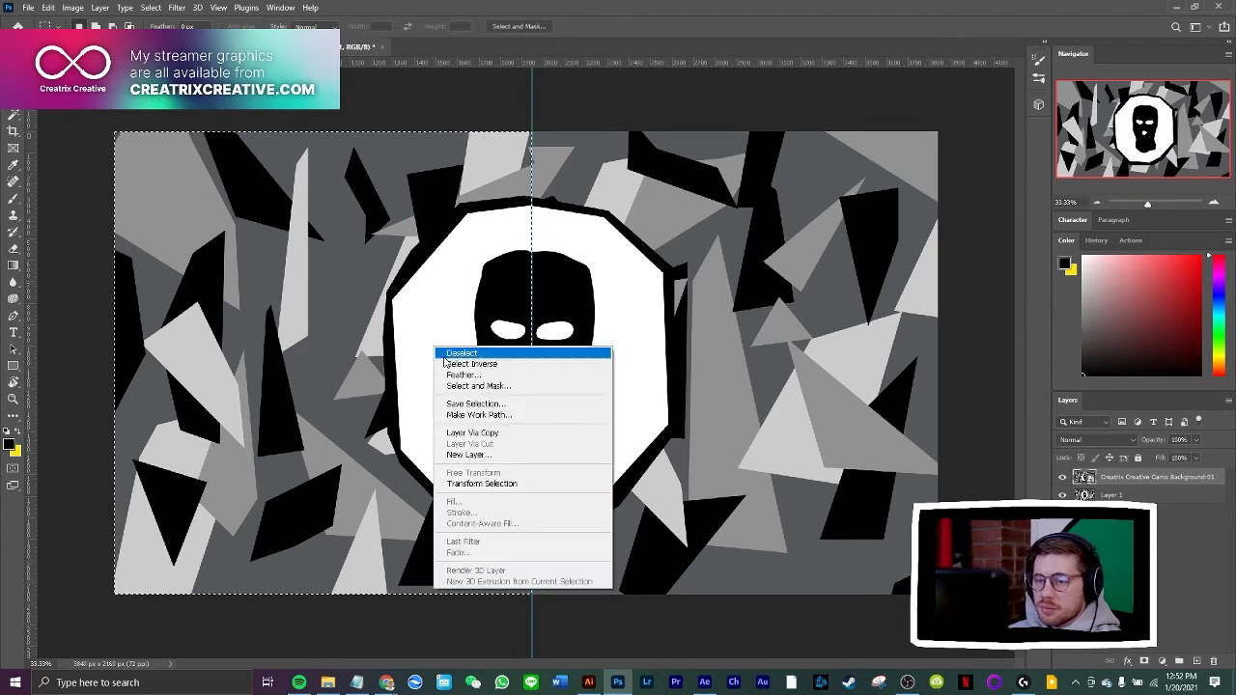
{"action": "left_click", "coordinate": [474, 434]}
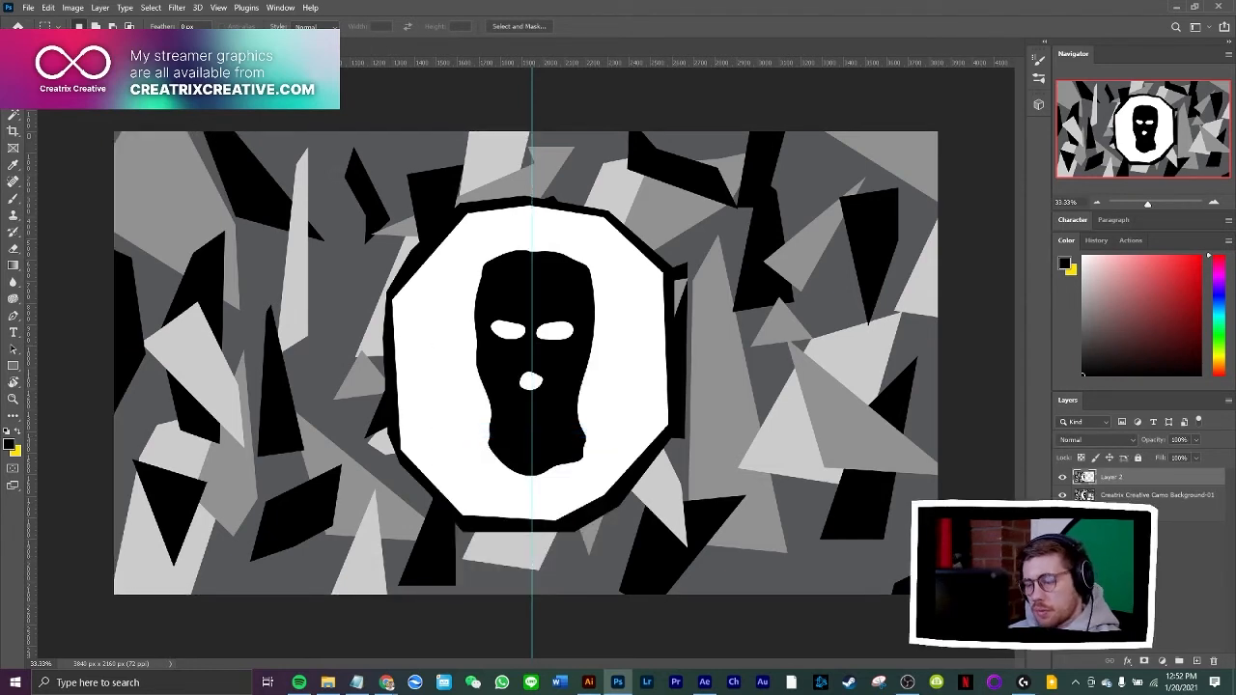
Copy the half of the placed artwork to the right of the guide to another new layer
{"action": "left_click_drag", "start_coordinate": [968, 126], "coordinate": [532, 619]}
{"action": "left_click", "coordinate": [825, 415], "text": "ctrl"}
{"action": "right_click", "coordinate": [769, 371]}
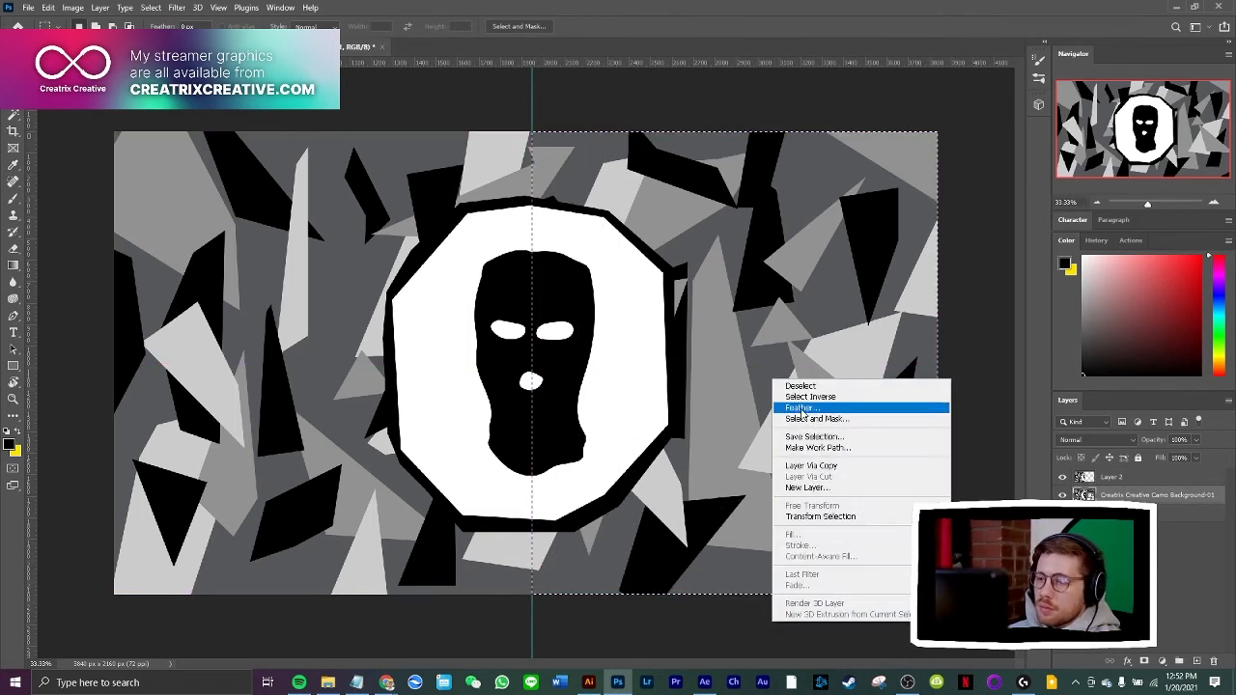
{"action": "left_click", "coordinate": [830, 467]}
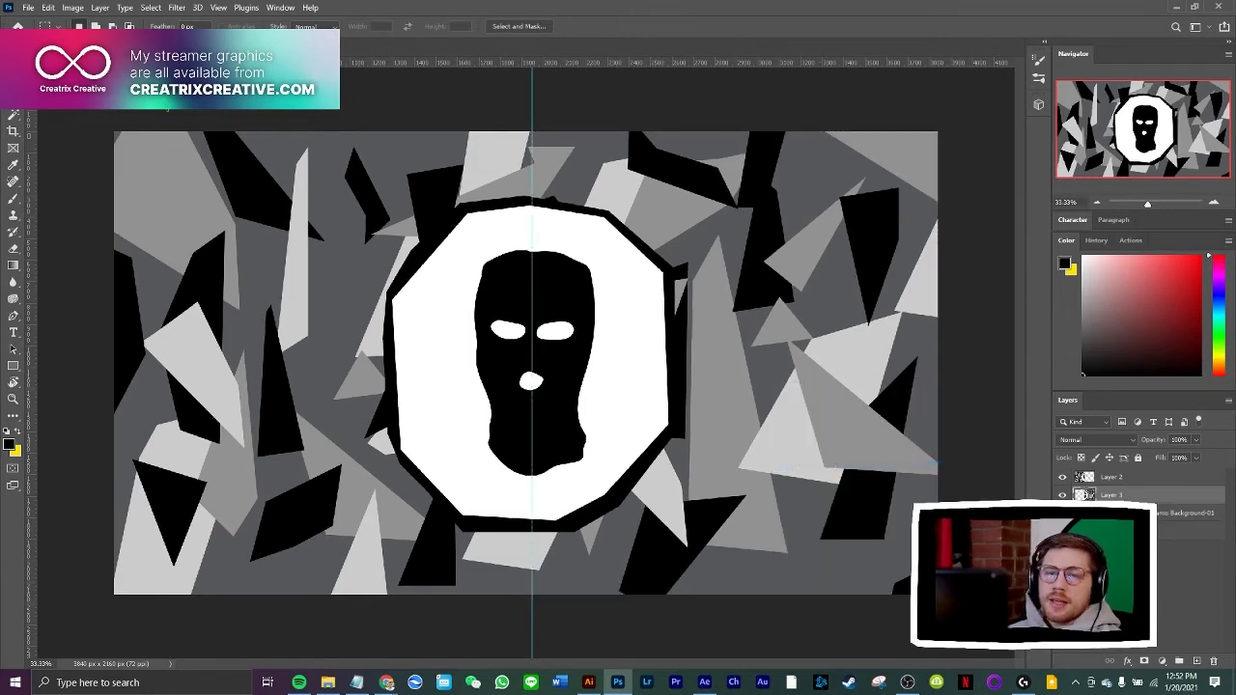
Hide Layer 3 so that only the left half of the artwork is shown
{"action": "key", "text": "v"}
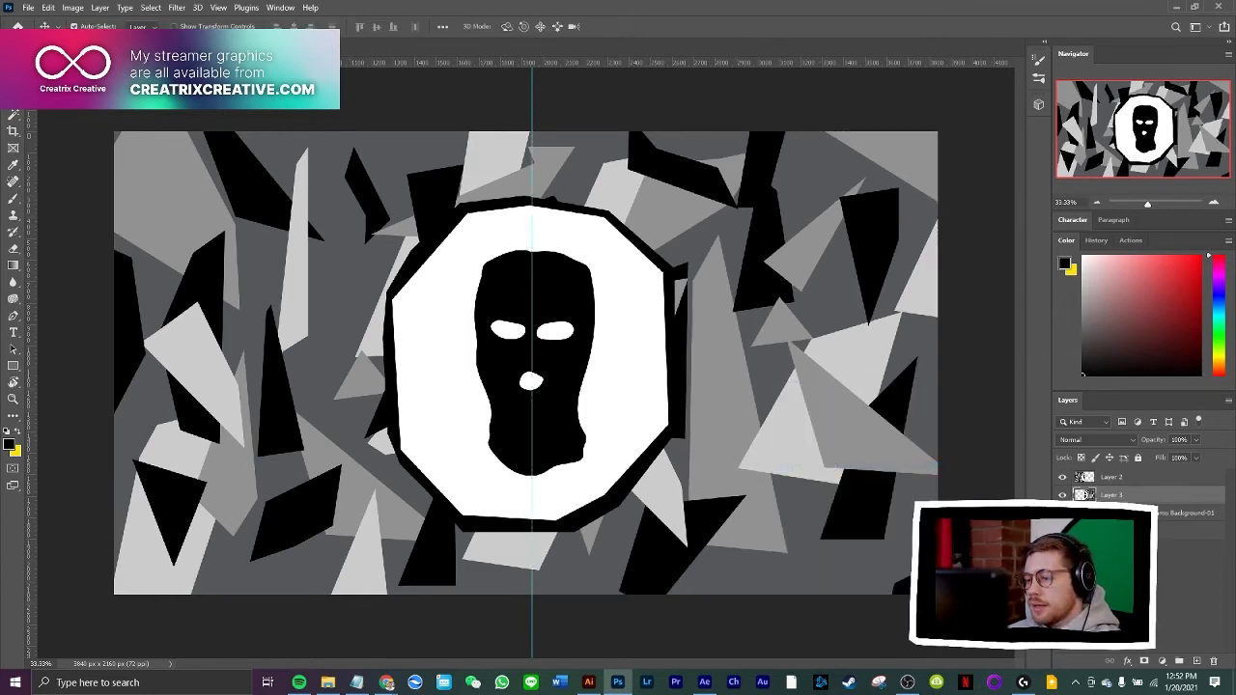
{"action": "left_click", "coordinate": [1062, 495]}
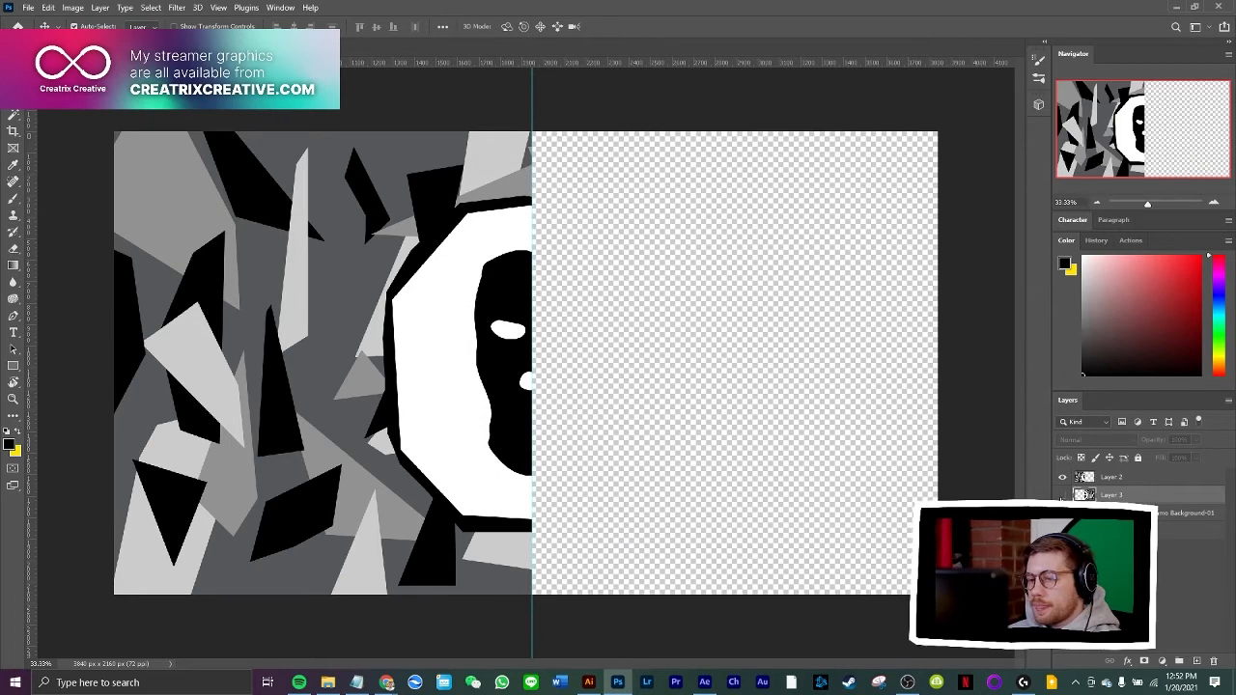
{"action": "left_click", "coordinate": [1062, 495]}
{"action": "left_click", "coordinate": [1062, 496]}
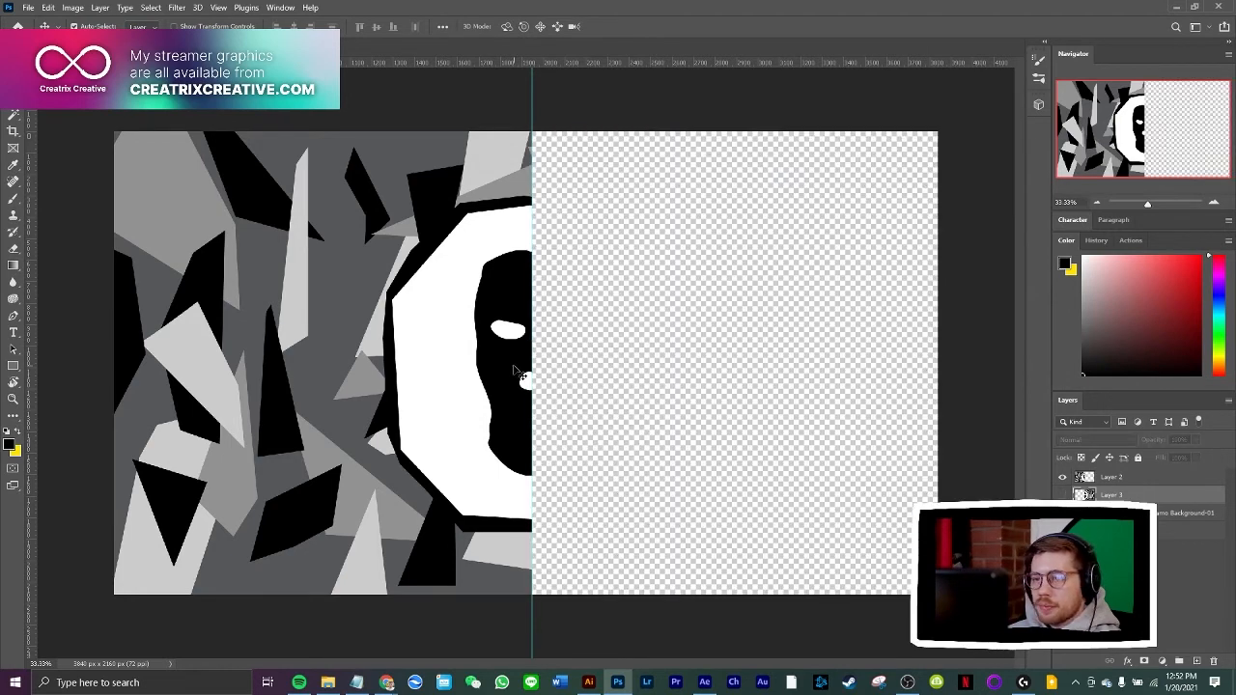
Save the left half as a PNG named Creatrix Creative Camo Background LEFT in the Camo folder
{"action": "left_click", "coordinate": [28, 8]}
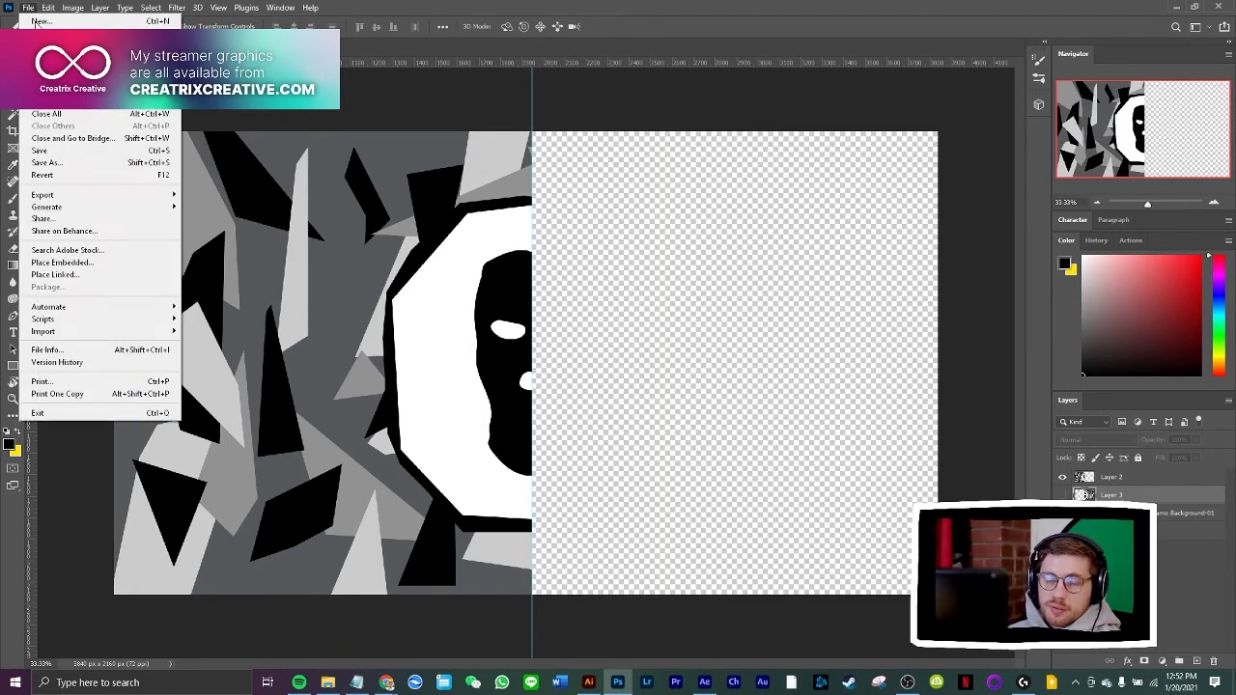
{"action": "left_click", "coordinate": [106, 162]}
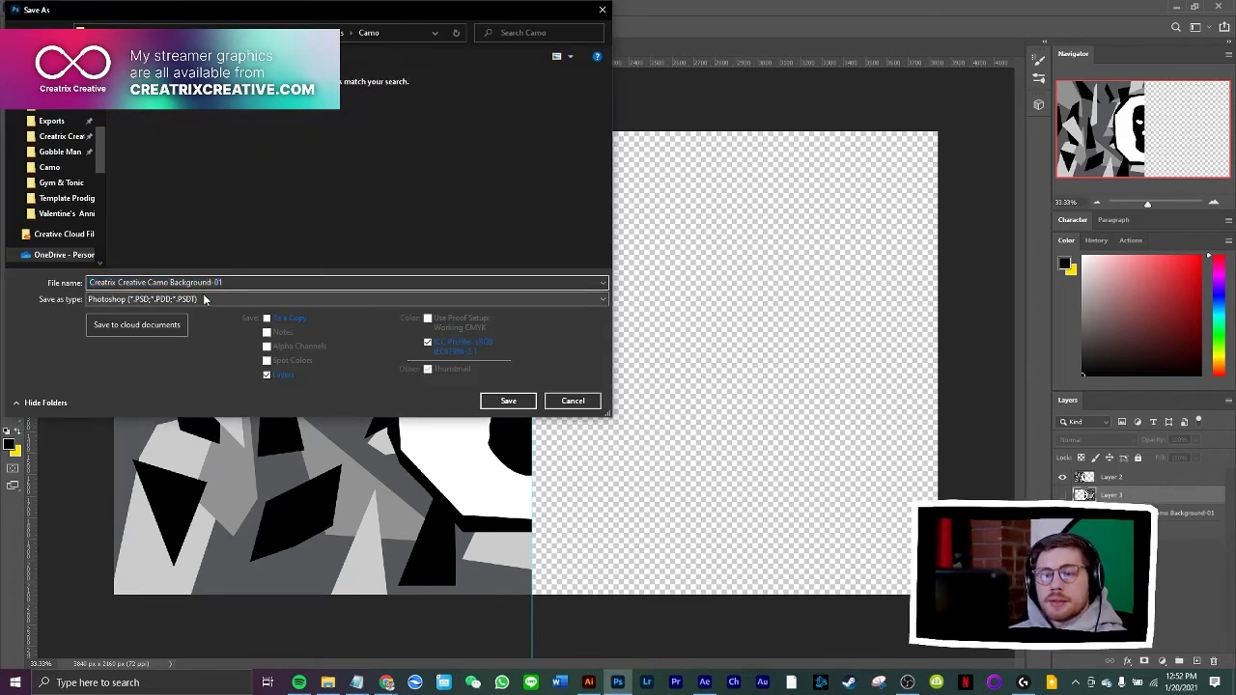
{"action": "left_click", "coordinate": [135, 299]}
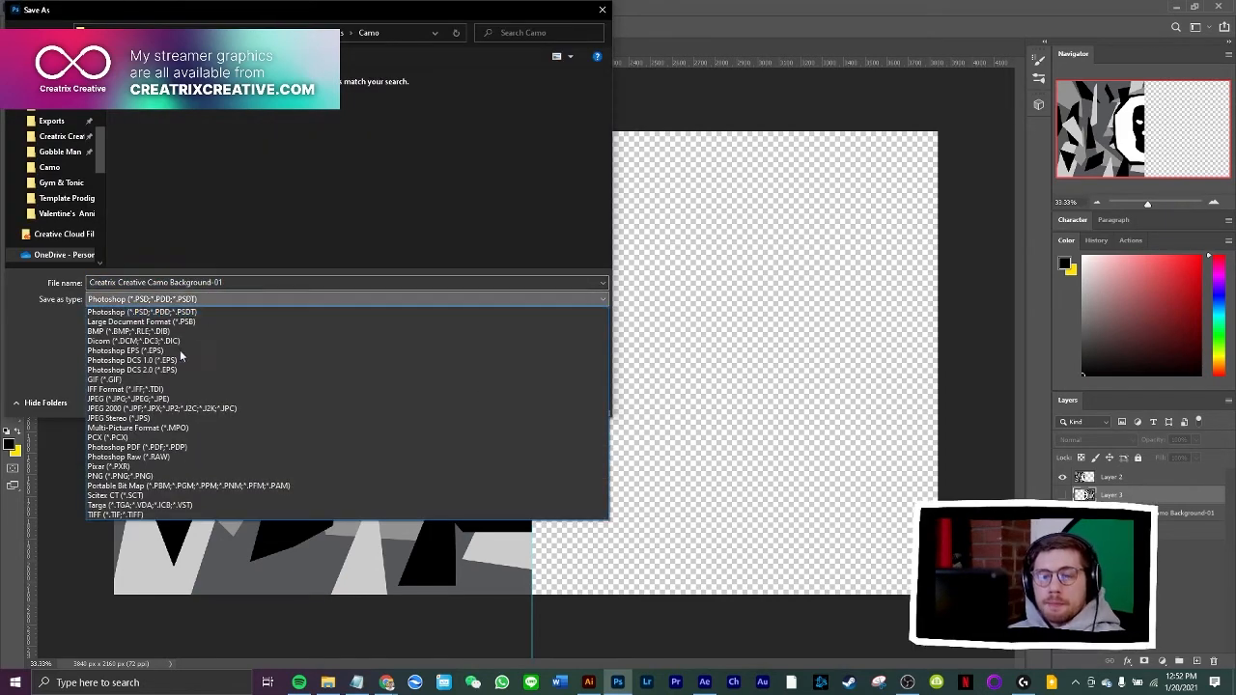
{"action": "left_click", "coordinate": [131, 477]}
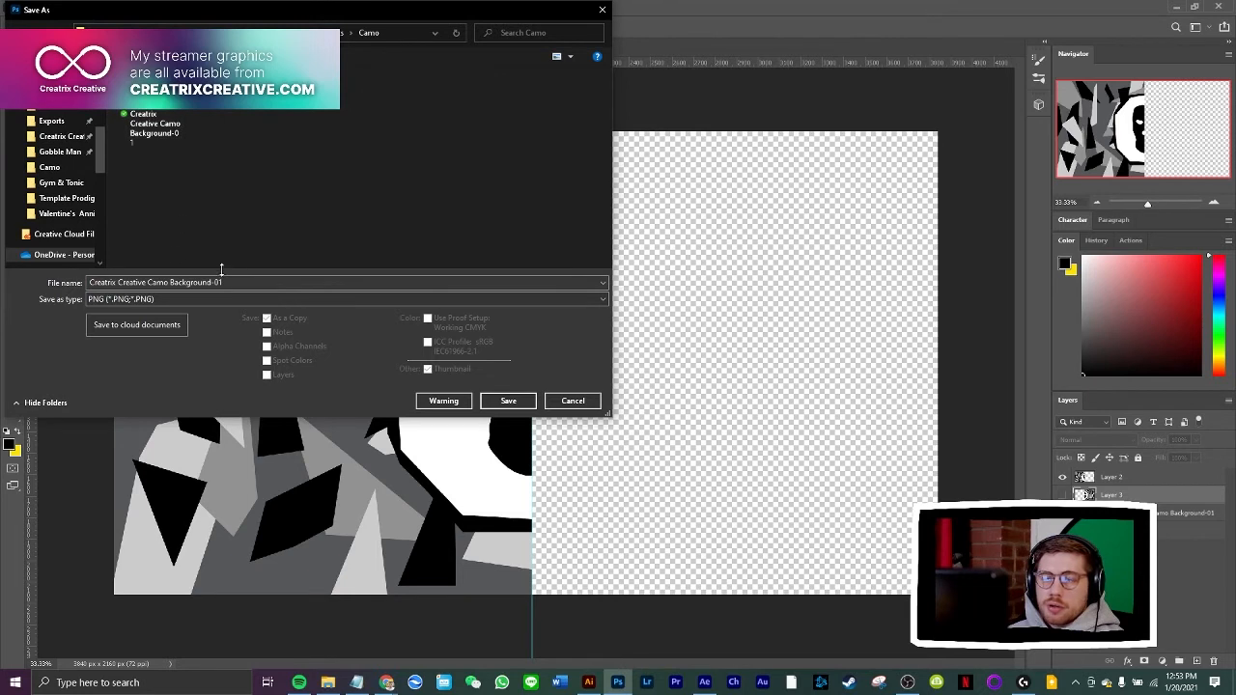
{"action": "left_click", "coordinate": [289, 282]}
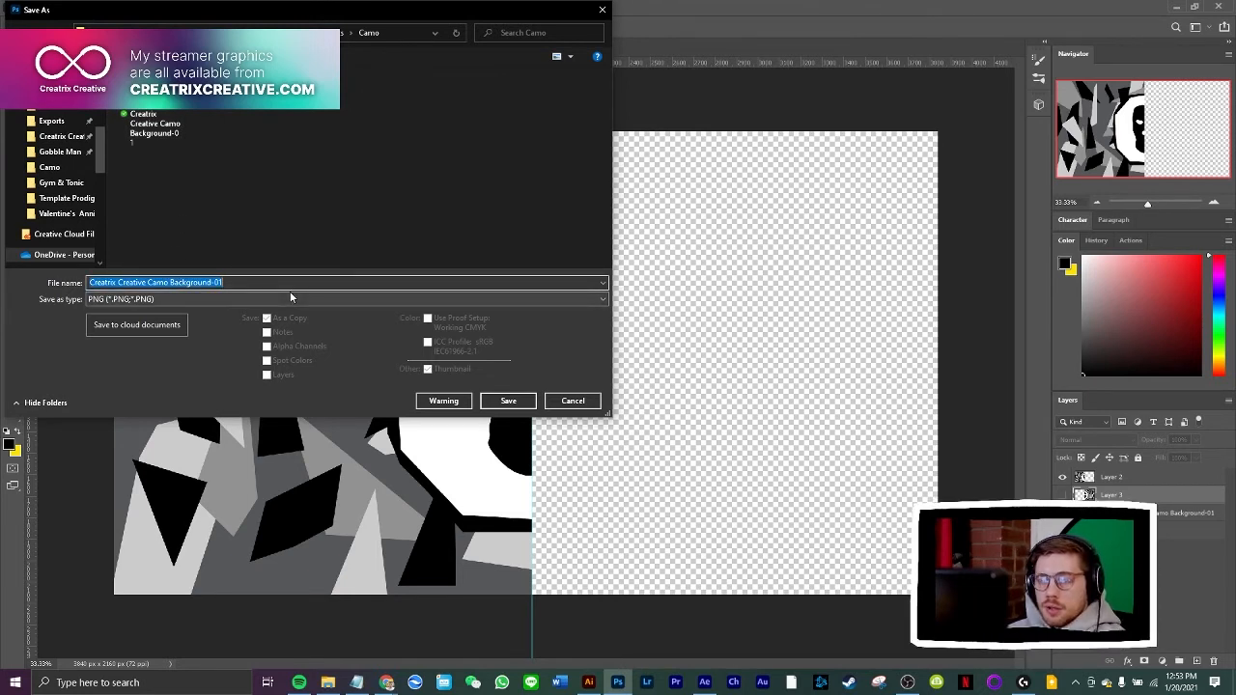
{"action": "key", "text": "End"}
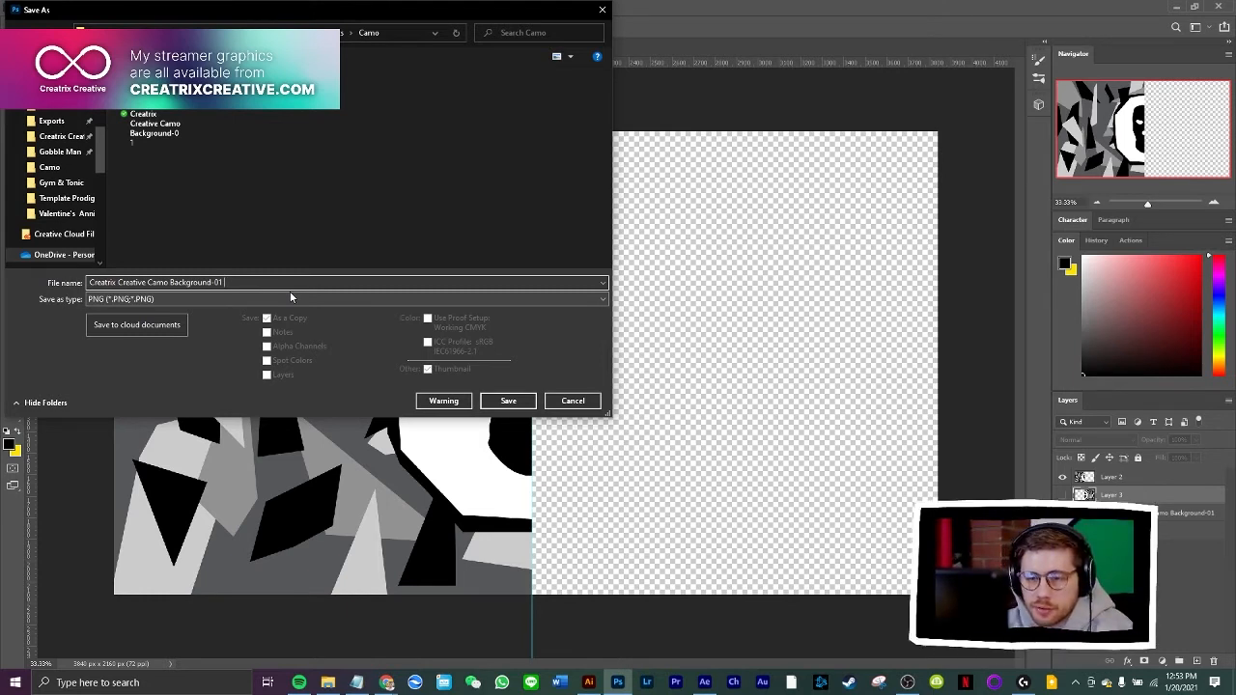
{"action": "key", "text": "BackSpace"}
{"action": "key", "text": "BackSpace"}
{"action": "key", "text": "BackSpace"}
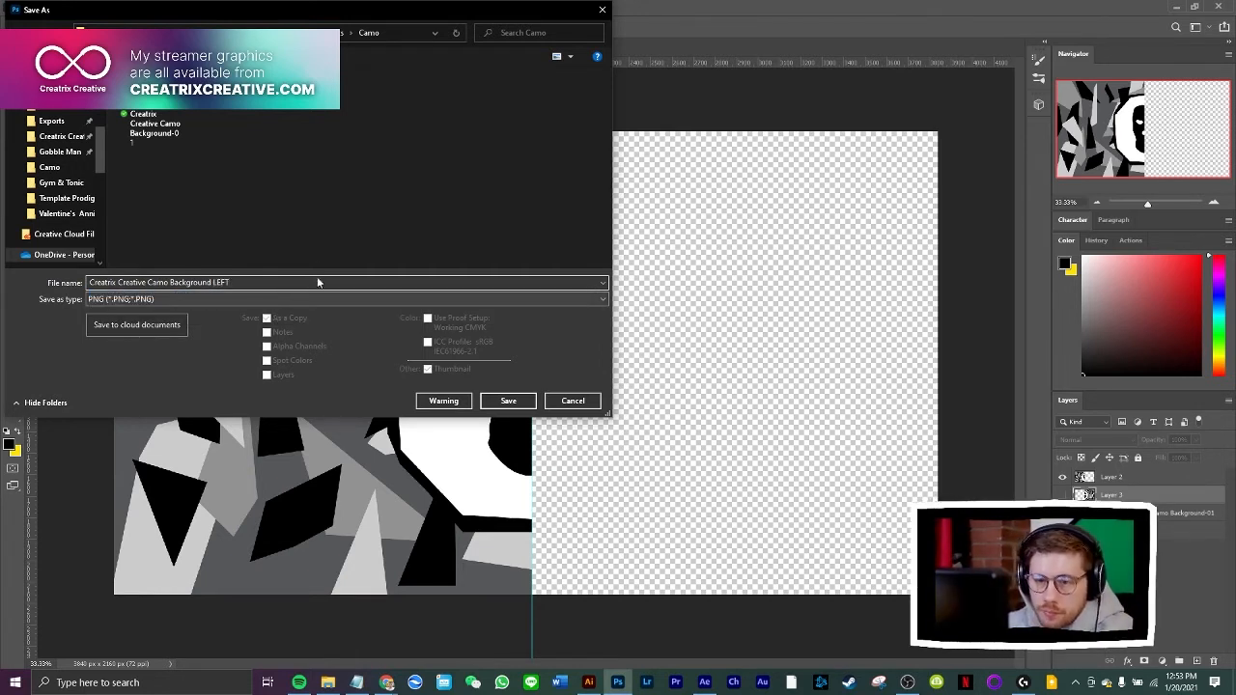
{"action": "left_click", "coordinate": [508, 401]}
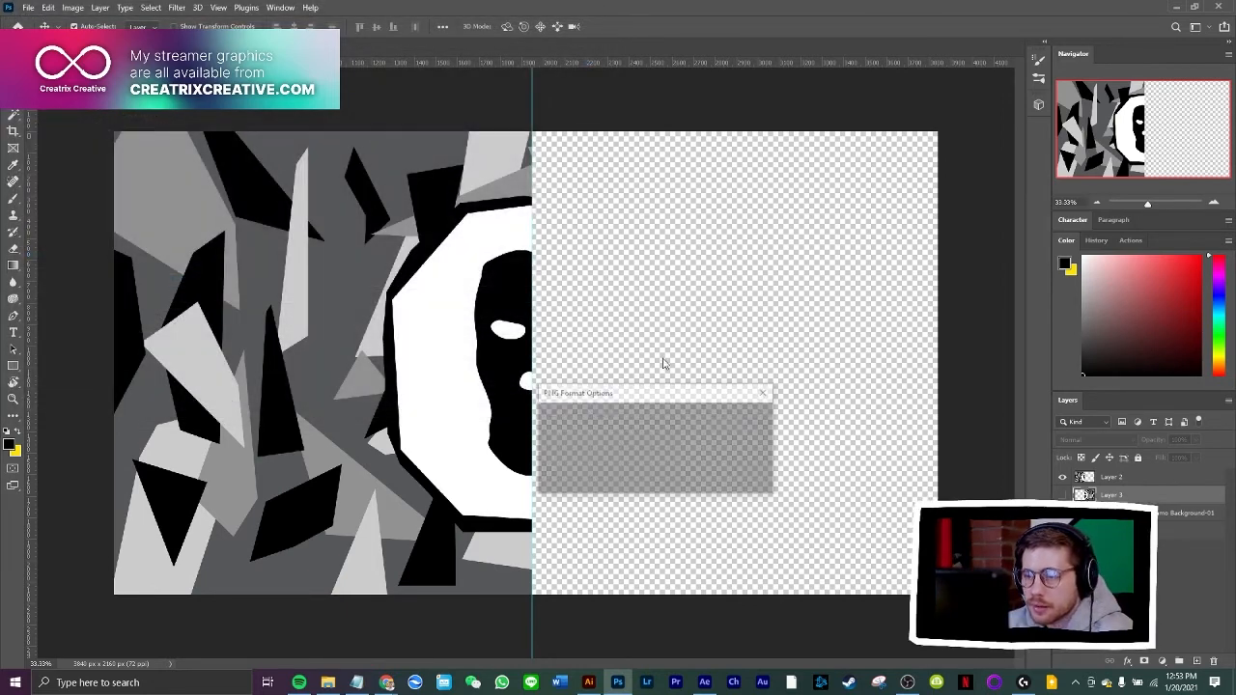
{"action": "left_click", "coordinate": [722, 421]}
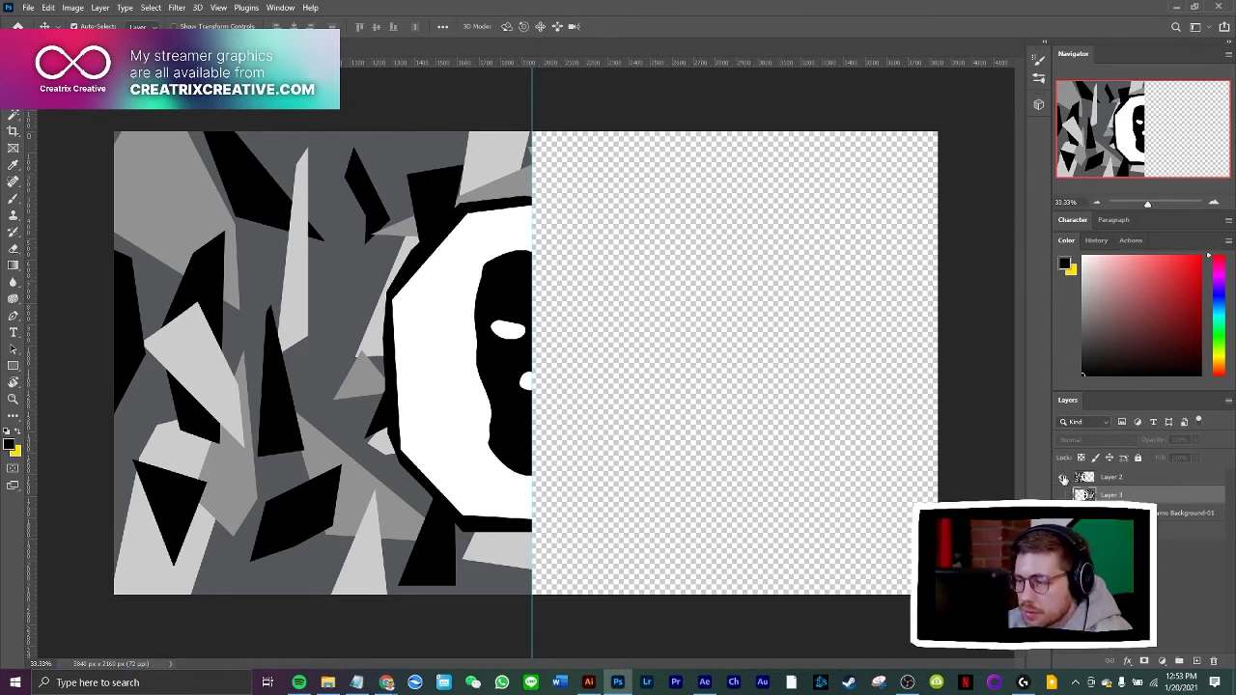
Hide Layer 2, show Layer 3, and save the right half as a PNG named Creatrix Creative Camo Background RIGHT in the Camo folder
{"action": "left_click", "coordinate": [1063, 477]}
{"action": "left_click", "coordinate": [1063, 494]}
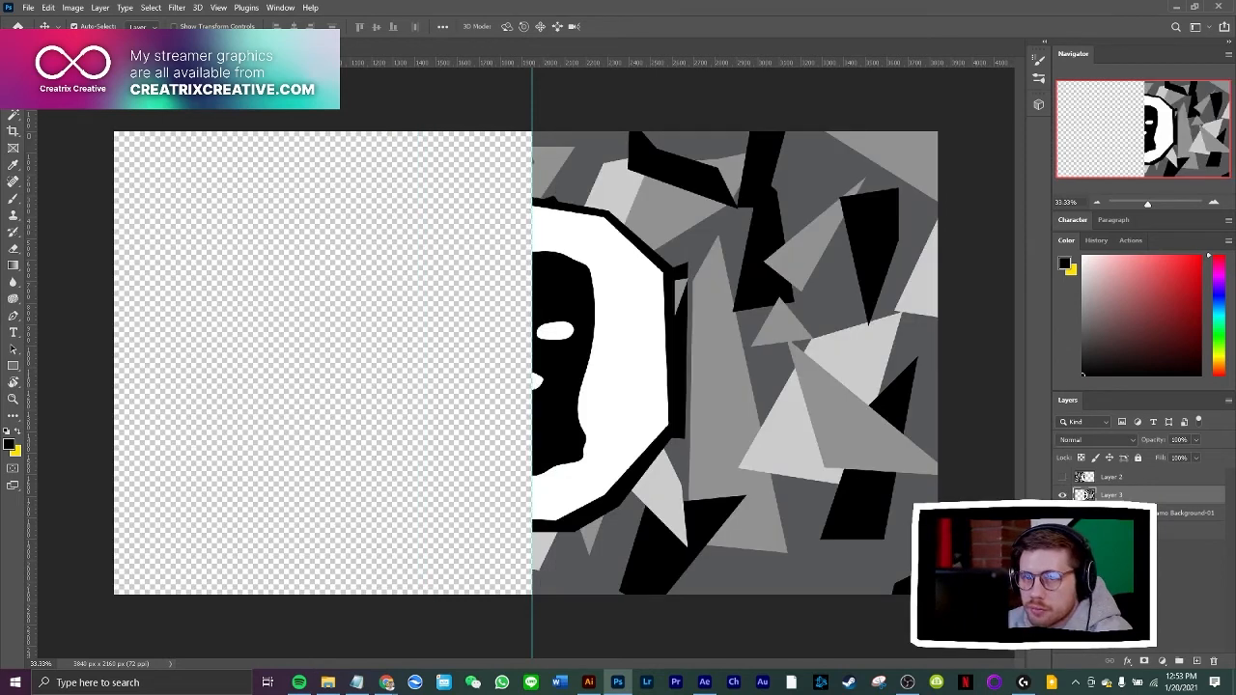
{"action": "left_click", "coordinate": [29, 8]}
{"action": "left_click", "coordinate": [63, 165]}
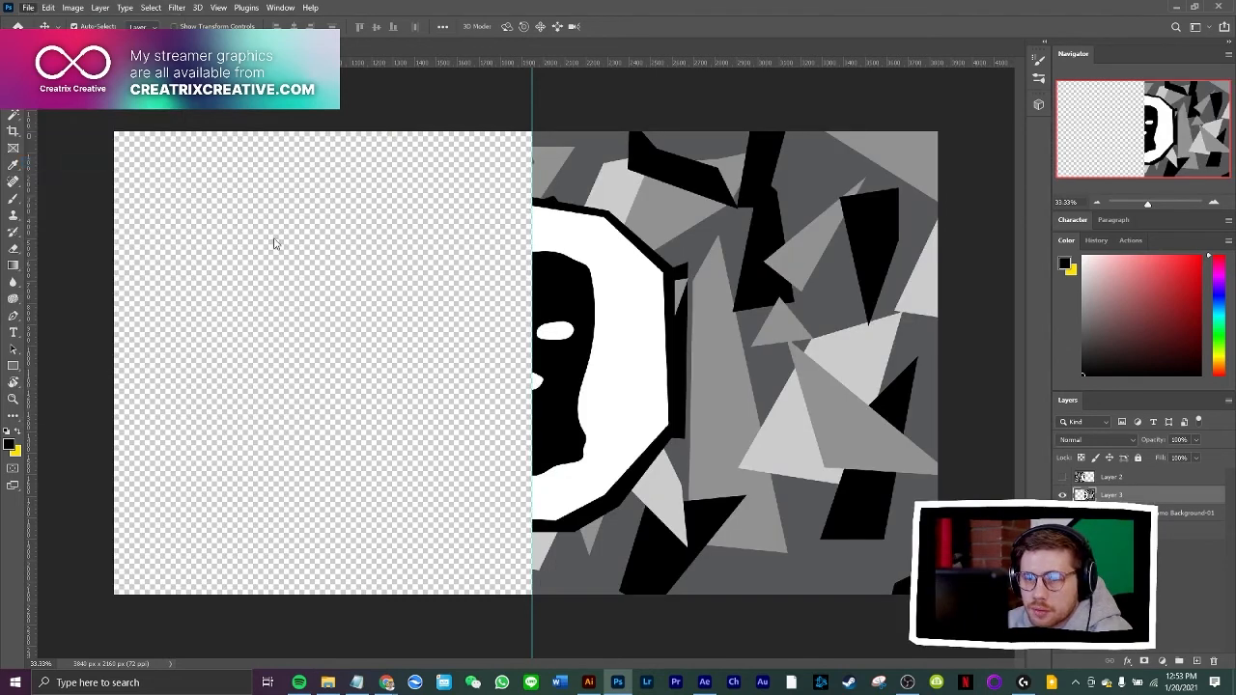
{"action": "left_click", "coordinate": [230, 300]}
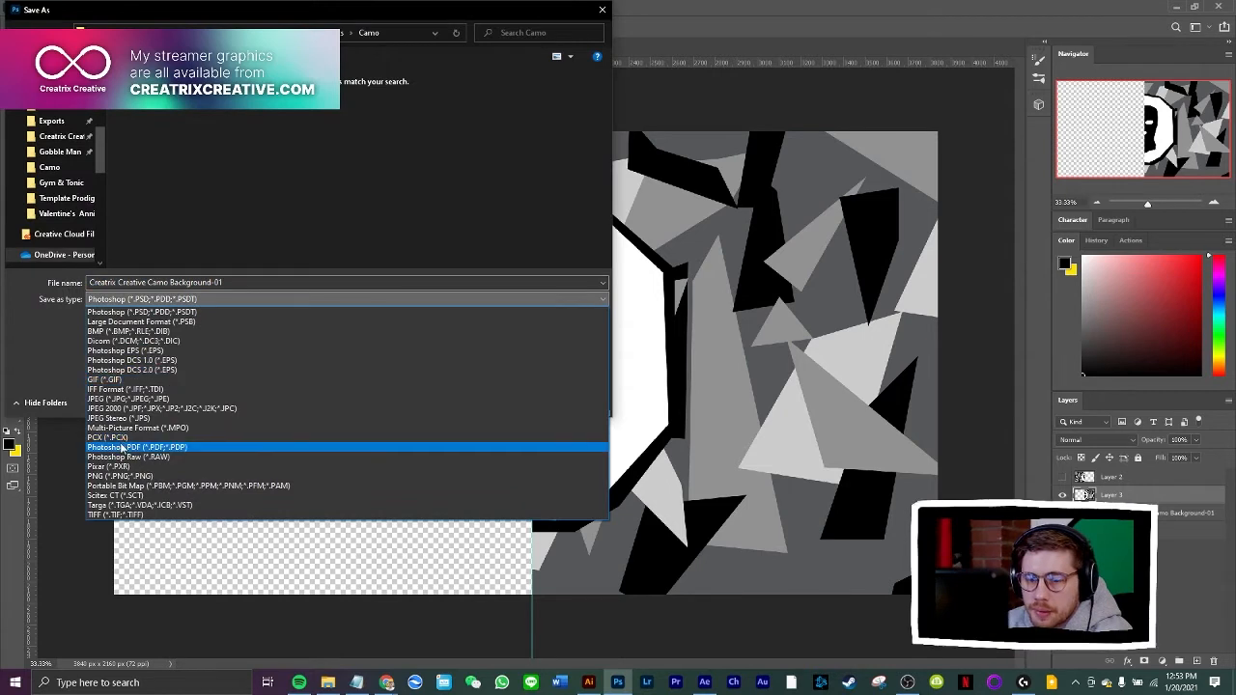
{"action": "left_click", "coordinate": [120, 476]}
{"action": "left_click", "coordinate": [151, 140]}
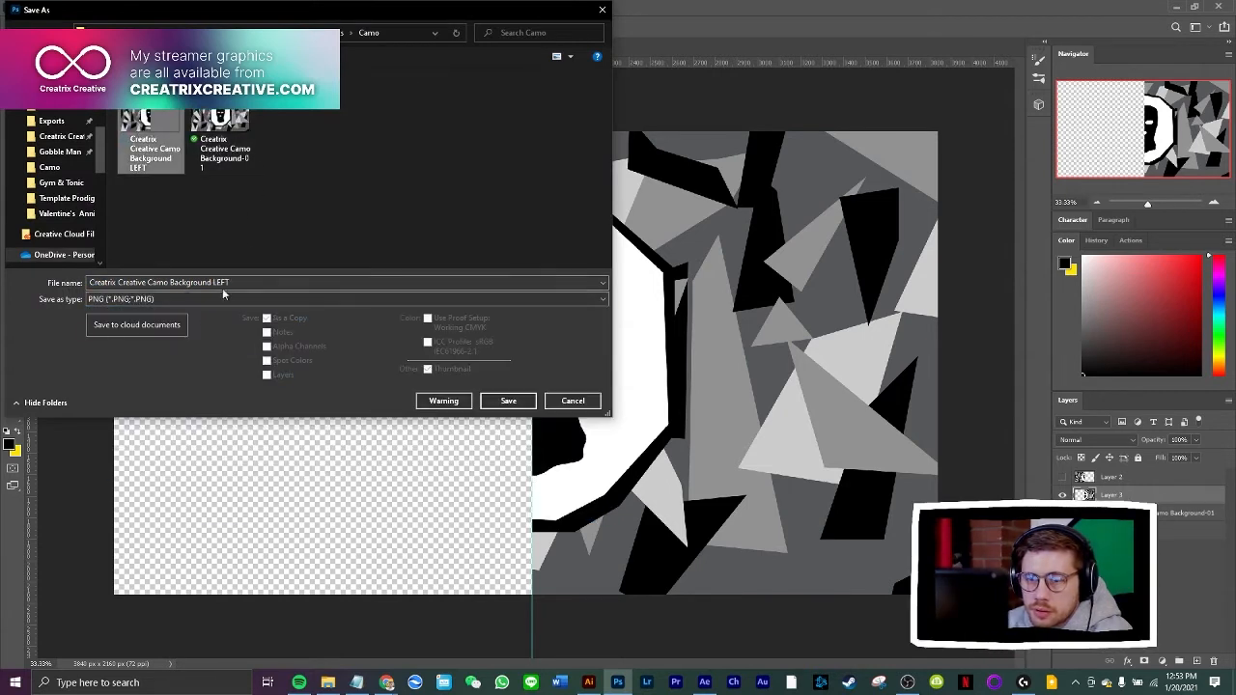
{"action": "double_click", "coordinate": [222, 283]}
{"action": "type", "text": "RIGH"}
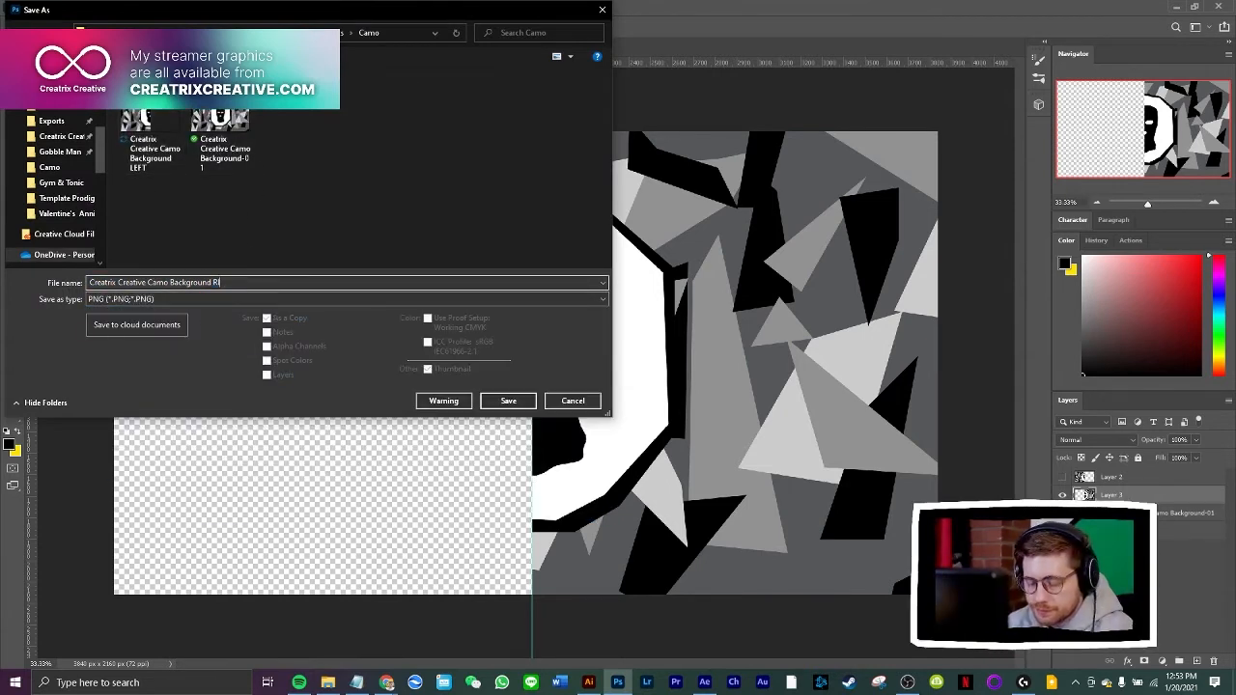
{"action": "left_click", "coordinate": [504, 400]}
{"action": "left_click", "coordinate": [732, 421]}
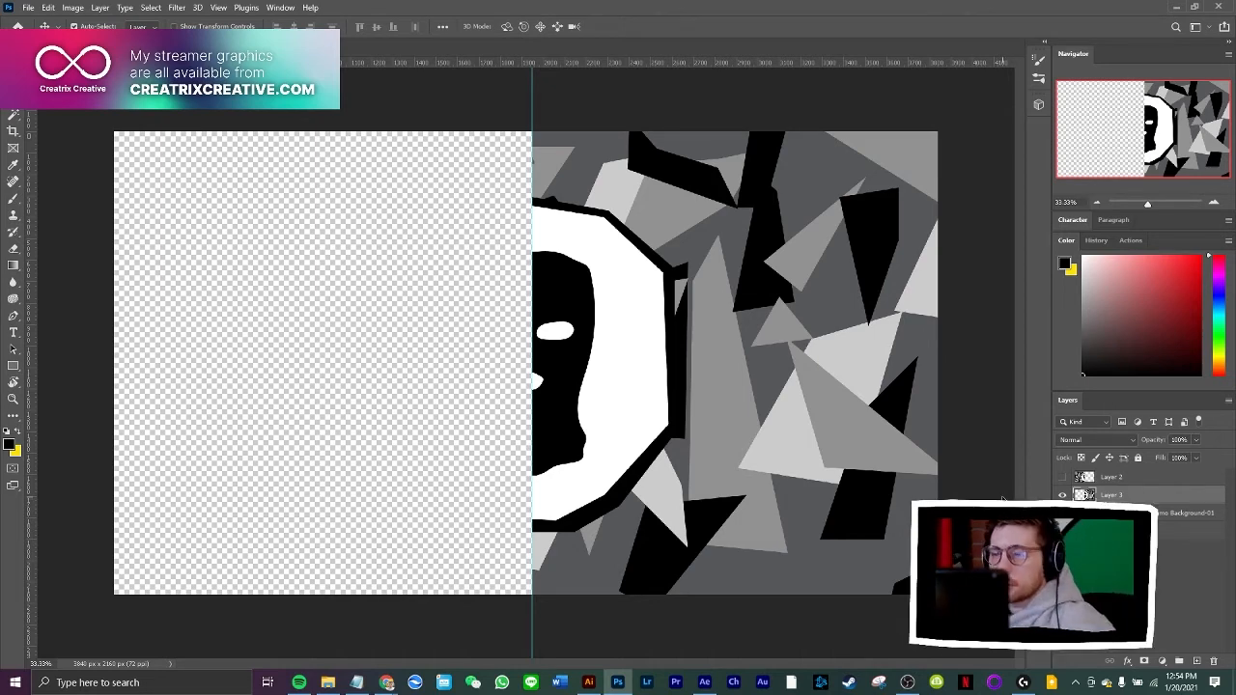
Switch to After Effects and scrub through the Feudal Japan stinger transition as a reference
{"action": "left_click", "coordinate": [705, 683]}
{"action": "left_click_drag", "start_coordinate": [634, 467], "coordinate": [575, 512]}
{"action": "left_click_drag", "start_coordinate": [390, 521], "coordinate": [650, 536]}
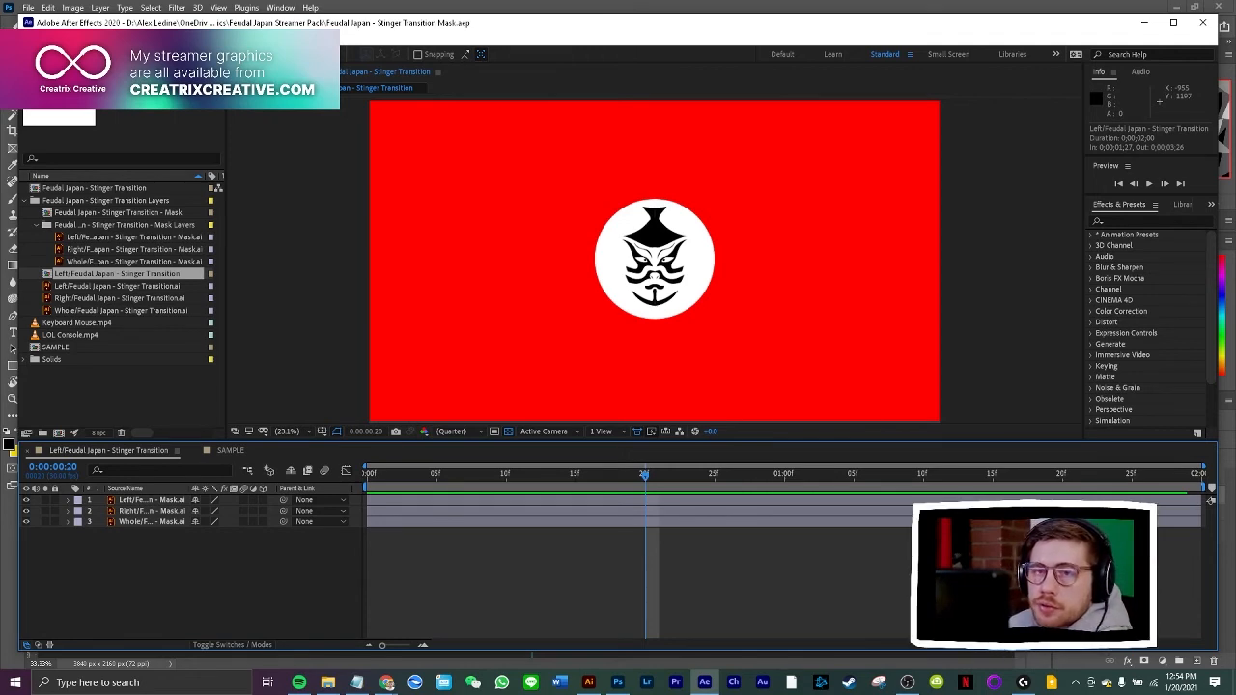
Start a new, empty After Effects project in place of the Feudal Japan one
{"action": "left_click", "coordinate": [27, 38]}
{"action": "mouse_move", "coordinate": [58, 44]}
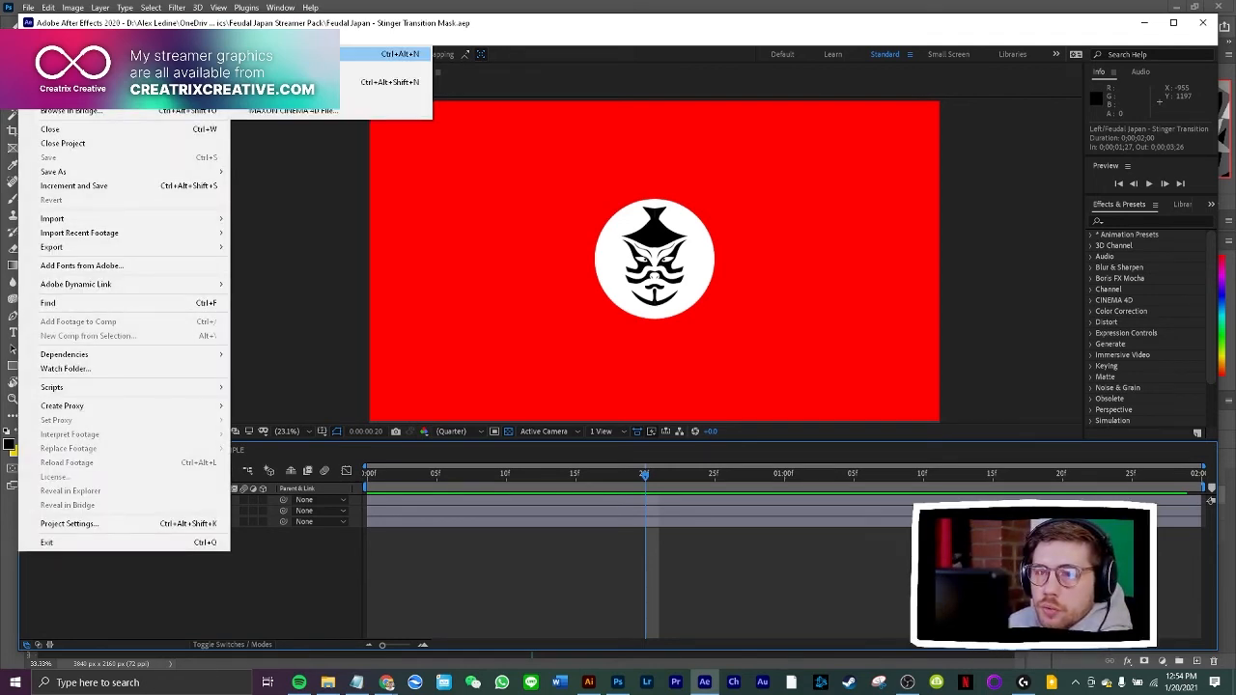
{"action": "left_click", "coordinate": [377, 50]}
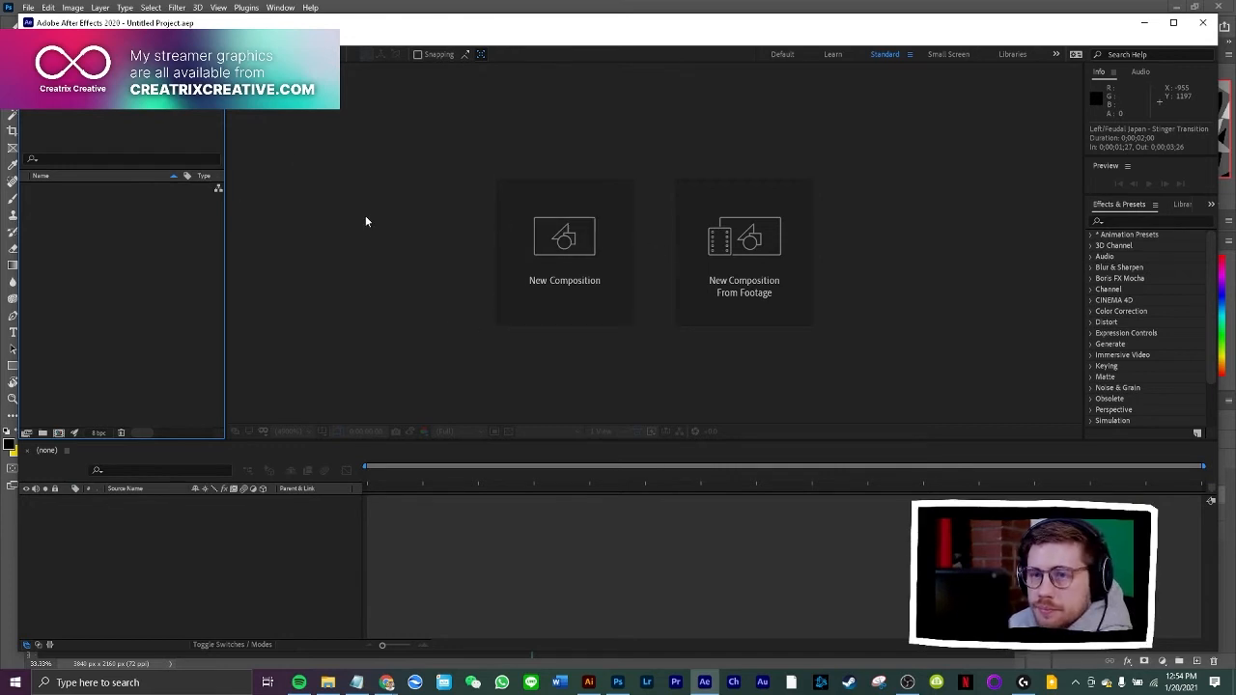
Start a new composition and set its width to 3840 px, calculating 1920 × 2 in Calculator
{"action": "left_click", "coordinate": [85, 37]}
{"action": "left_click", "coordinate": [111, 52]}
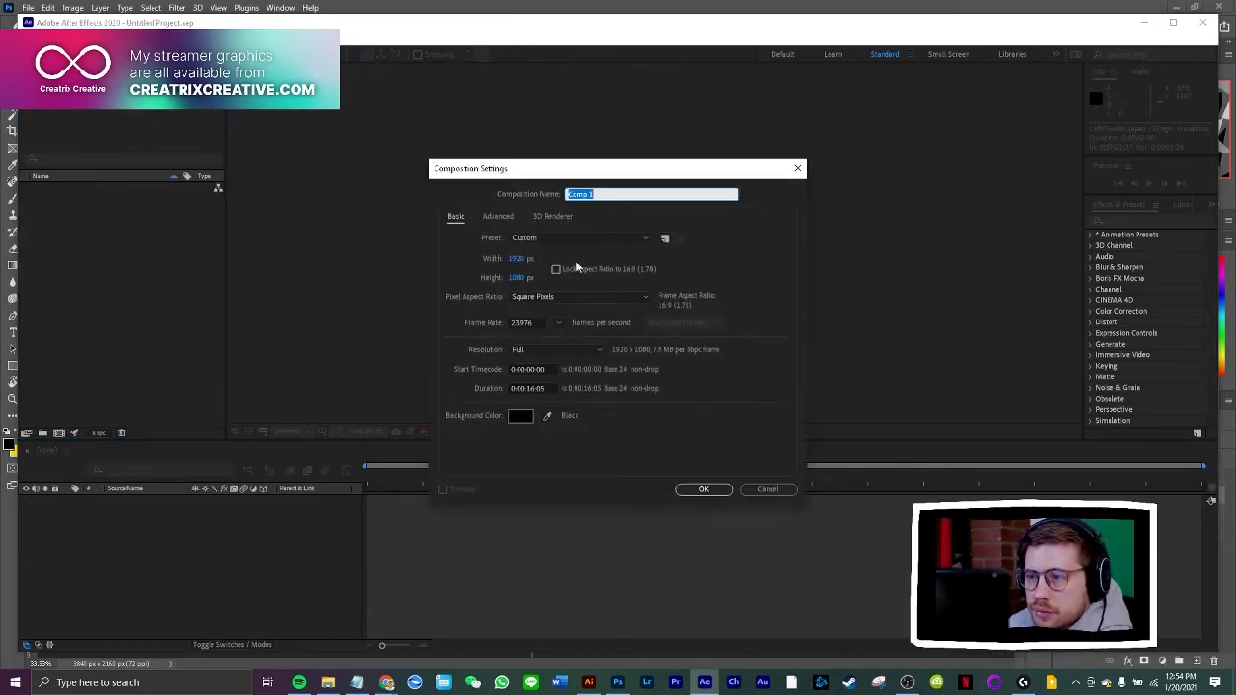
{"action": "left_click", "coordinate": [518, 258]}
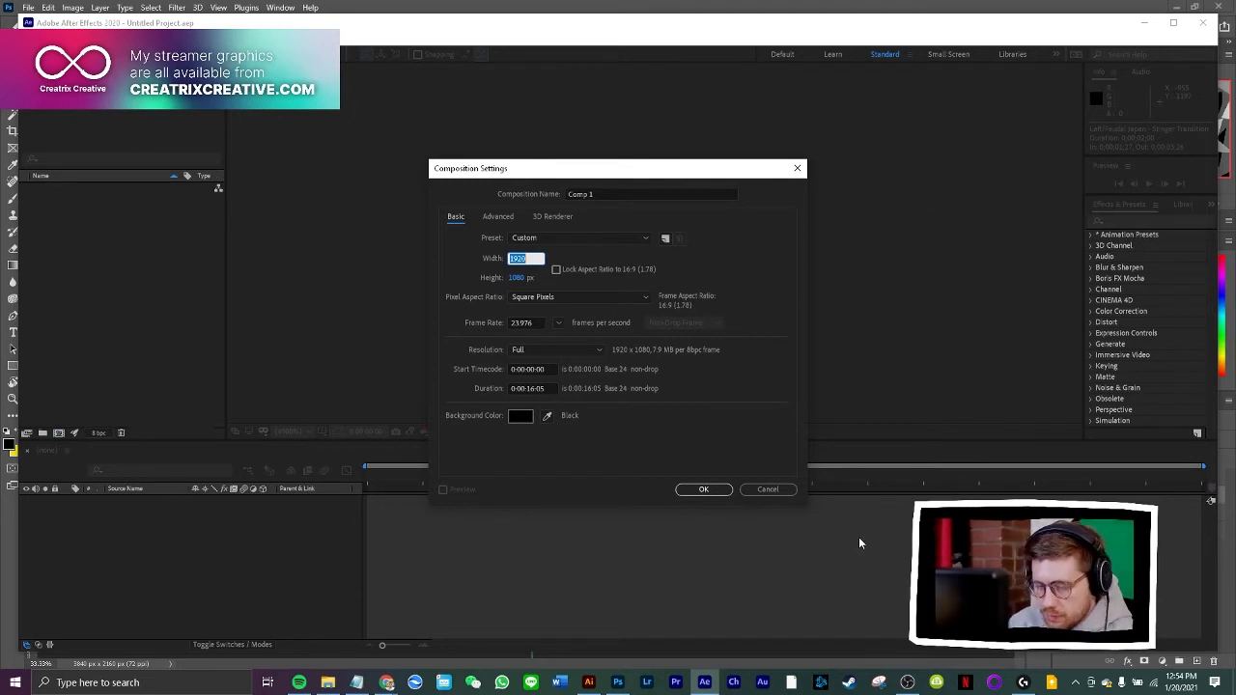
{"action": "key", "text": "XF86Calculator"}
{"action": "type", "text": "1920"}
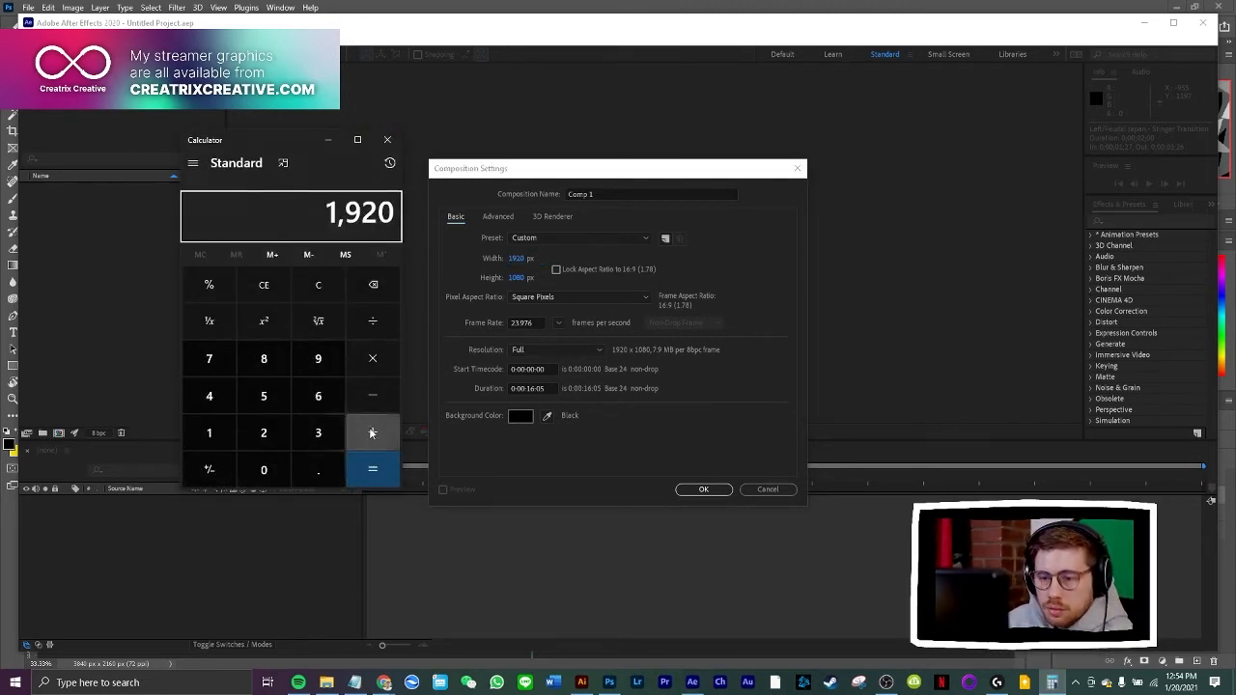
{"action": "left_click", "coordinate": [372, 358]}
{"action": "left_click", "coordinate": [263, 432]}
{"action": "left_click", "coordinate": [371, 469]}
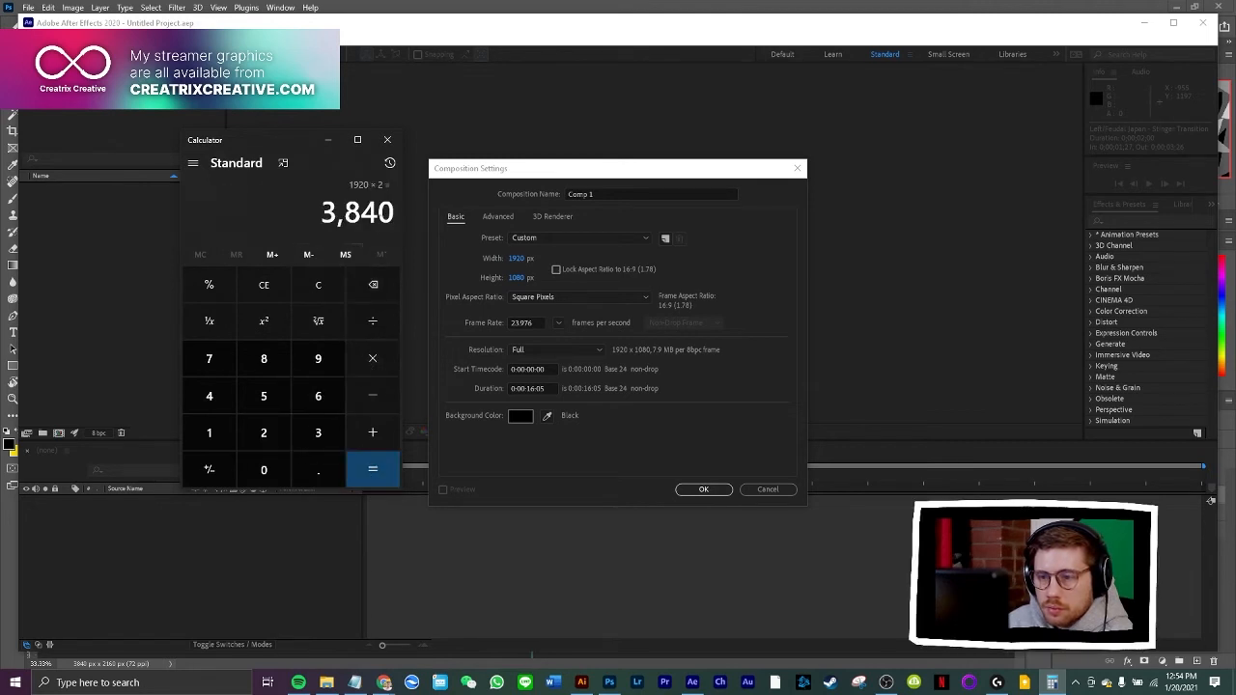
{"action": "left_click_drag", "start_coordinate": [320, 212], "coordinate": [396, 212]}
{"action": "left_click", "coordinate": [515, 266]}
{"action": "left_click", "coordinate": [515, 265]}
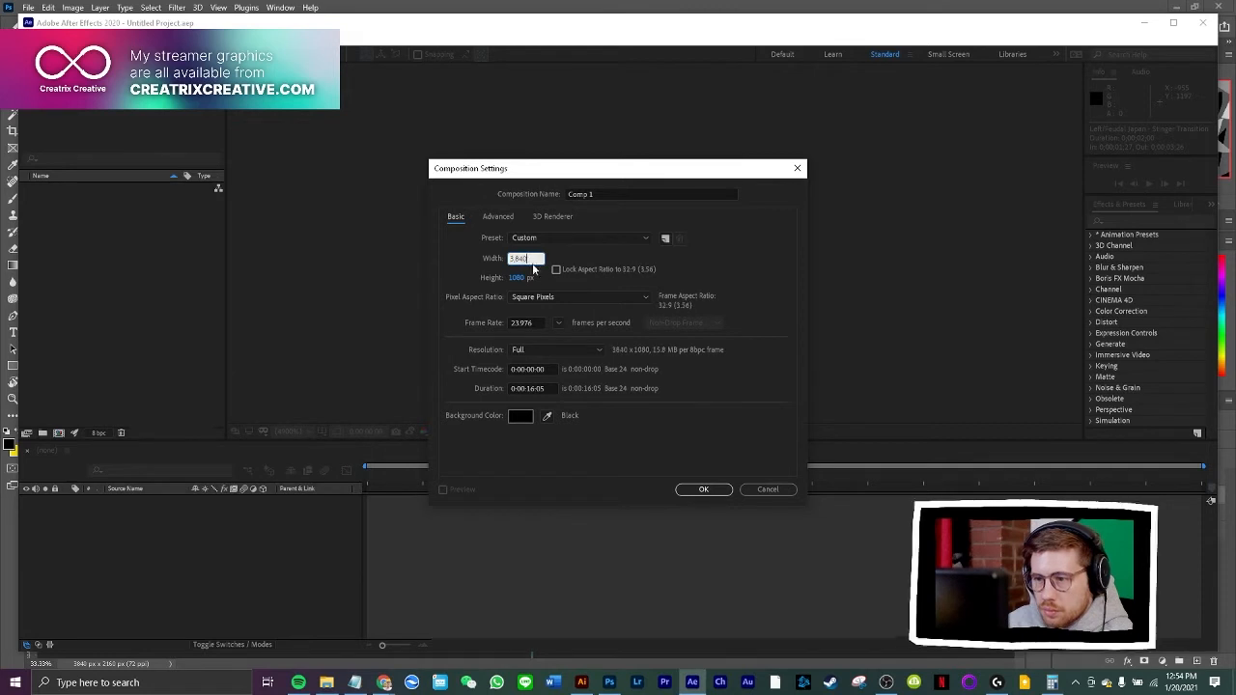
{"action": "type", "text": "3840"}
{"action": "key", "text": "Tab"}
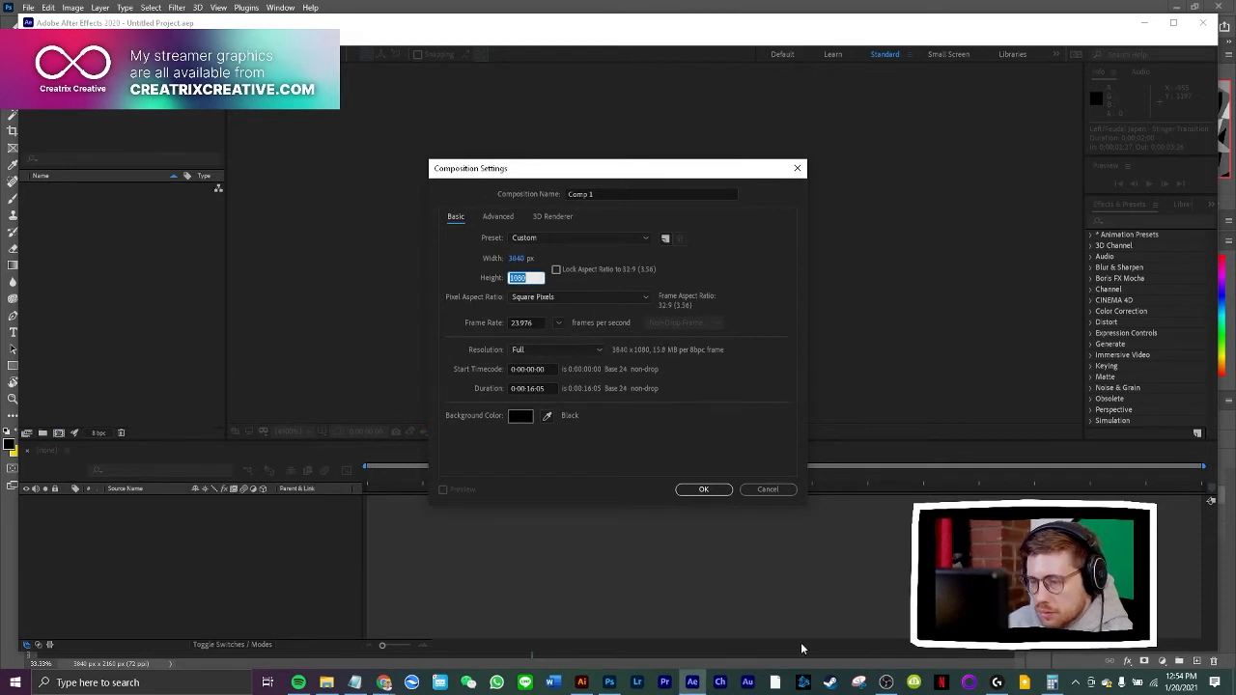
Calculate 1080 × 2 in Calculator and set the composition's height to 2160 px
{"action": "left_click", "coordinate": [1053, 683]}
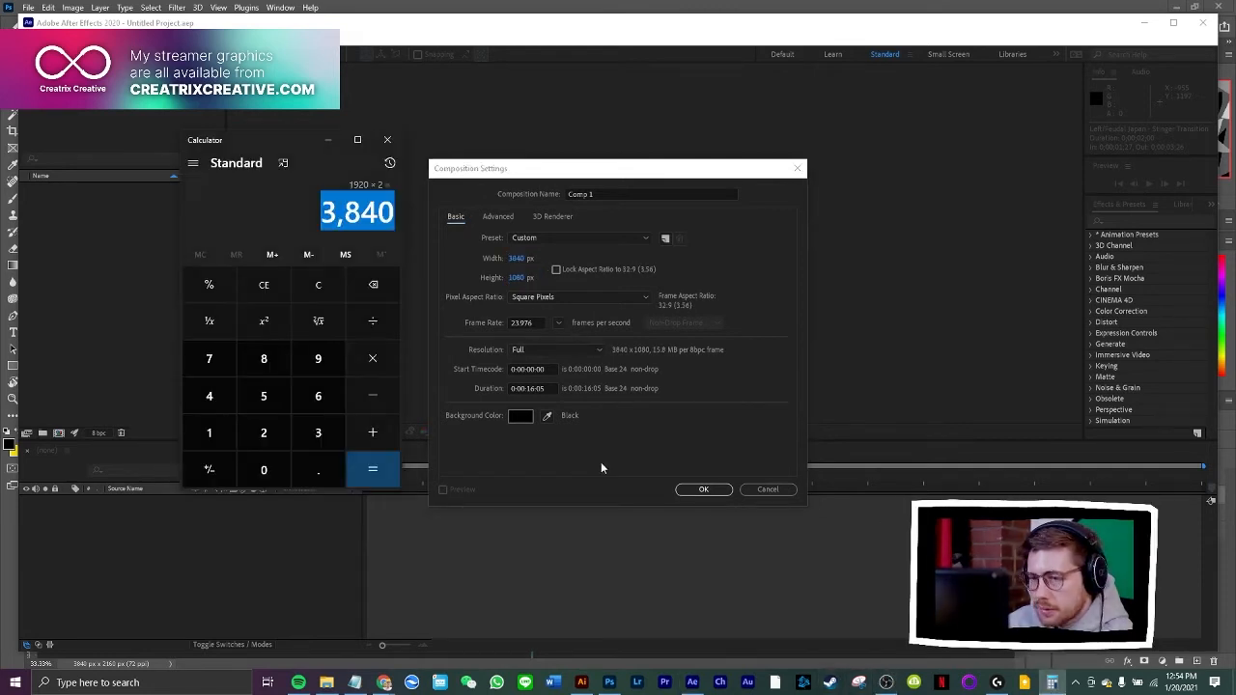
{"action": "type", "text": "1080"}
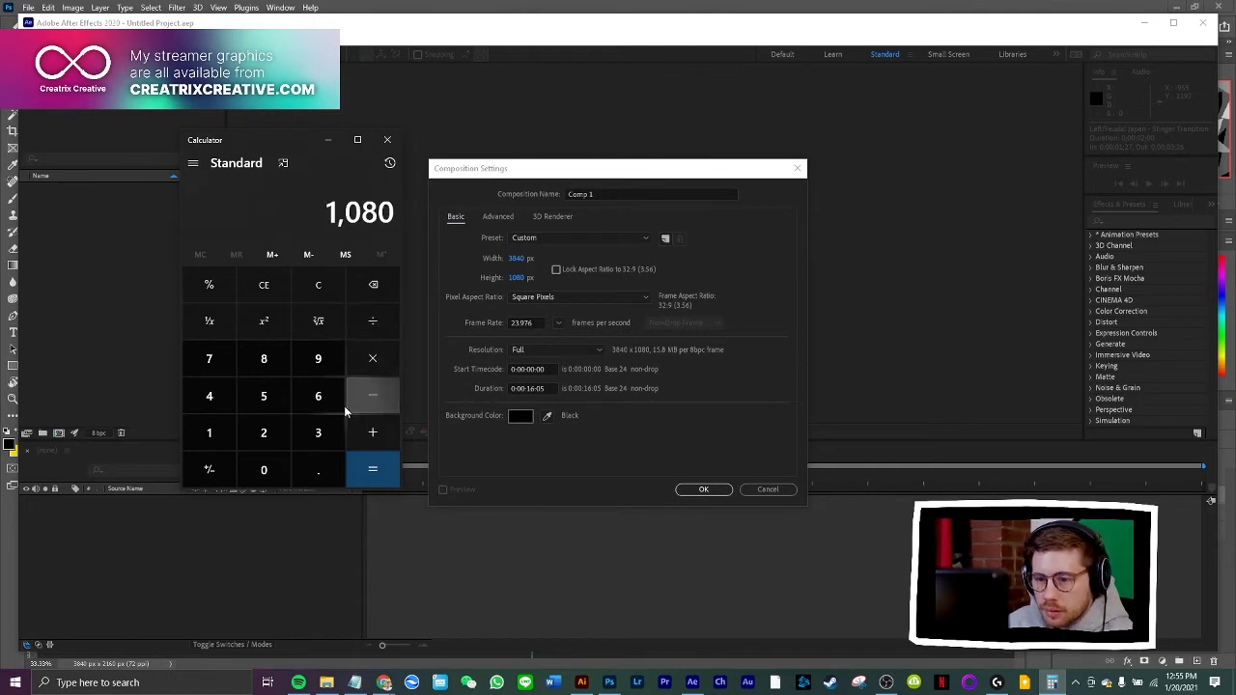
{"action": "left_click", "coordinate": [370, 358]}
{"action": "left_click", "coordinate": [260, 430]}
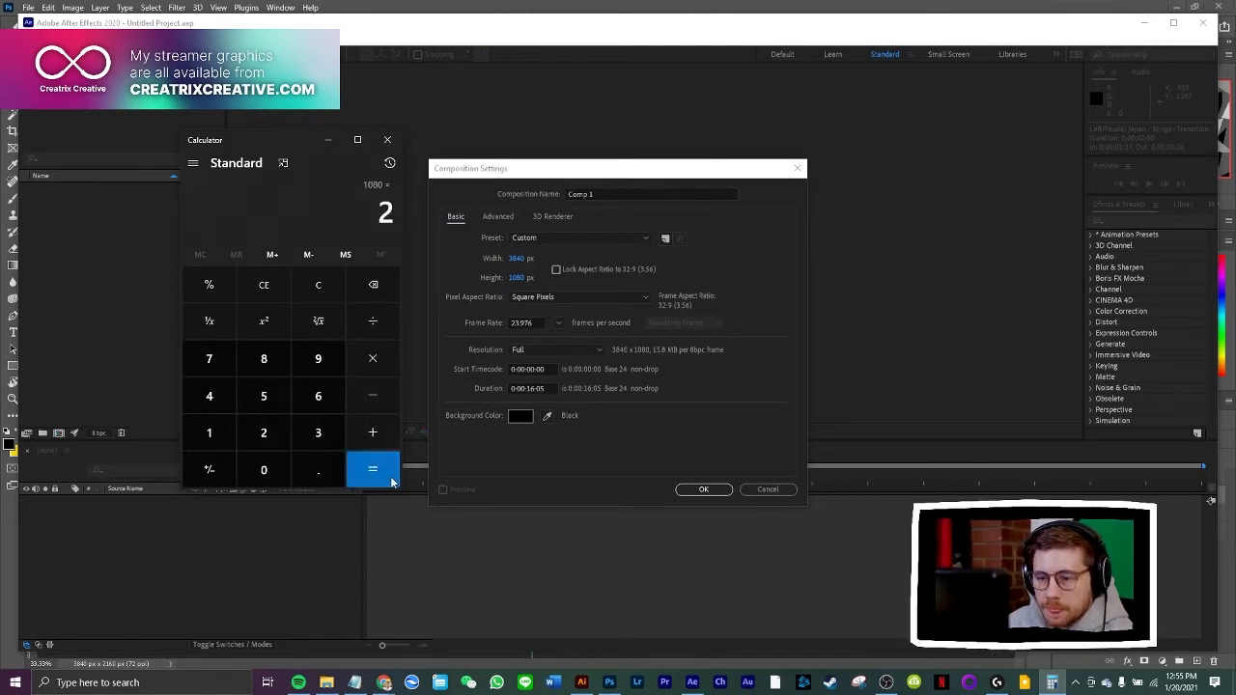
{"action": "left_click", "coordinate": [378, 471]}
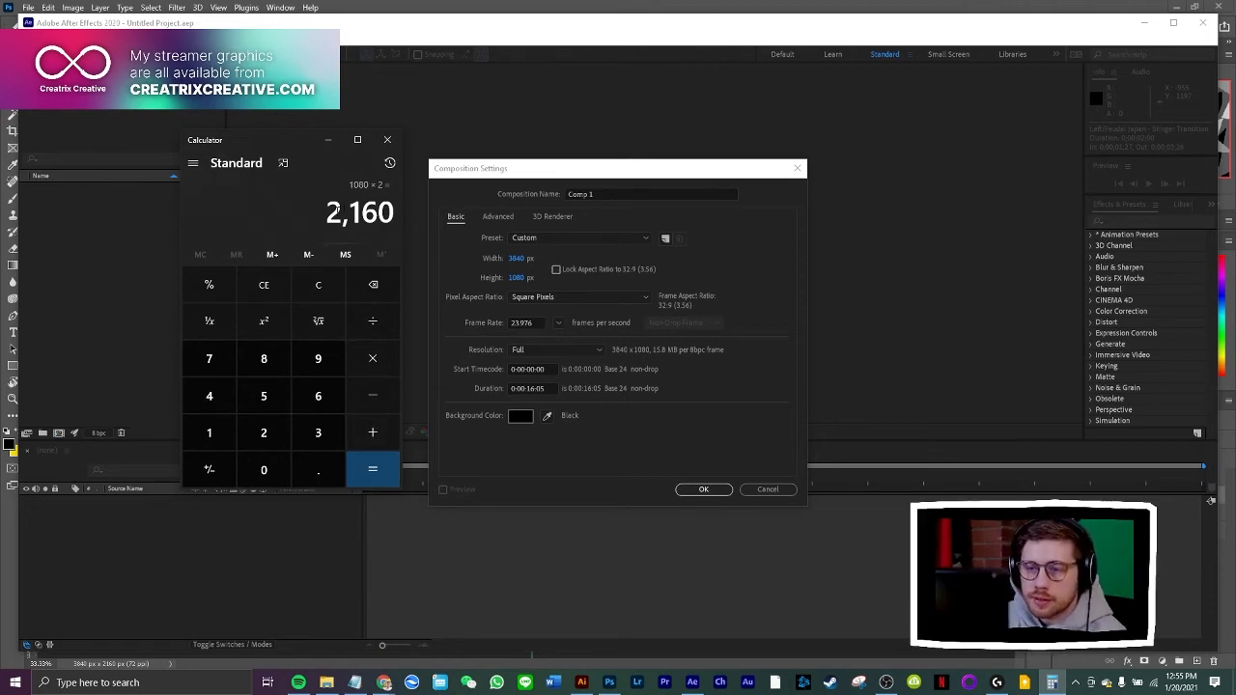
{"action": "left_click_drag", "start_coordinate": [324, 214], "coordinate": [405, 219]}
{"action": "key", "text": "ctrl+c"}
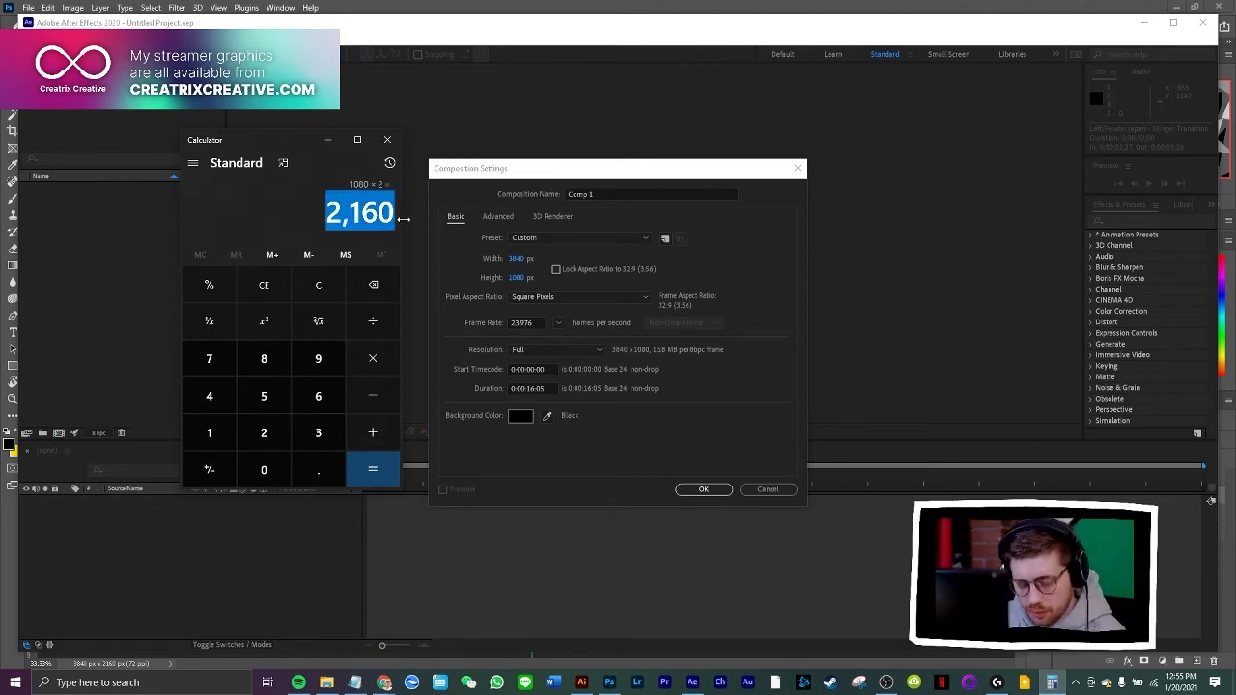
{"action": "left_click", "coordinate": [526, 278]}
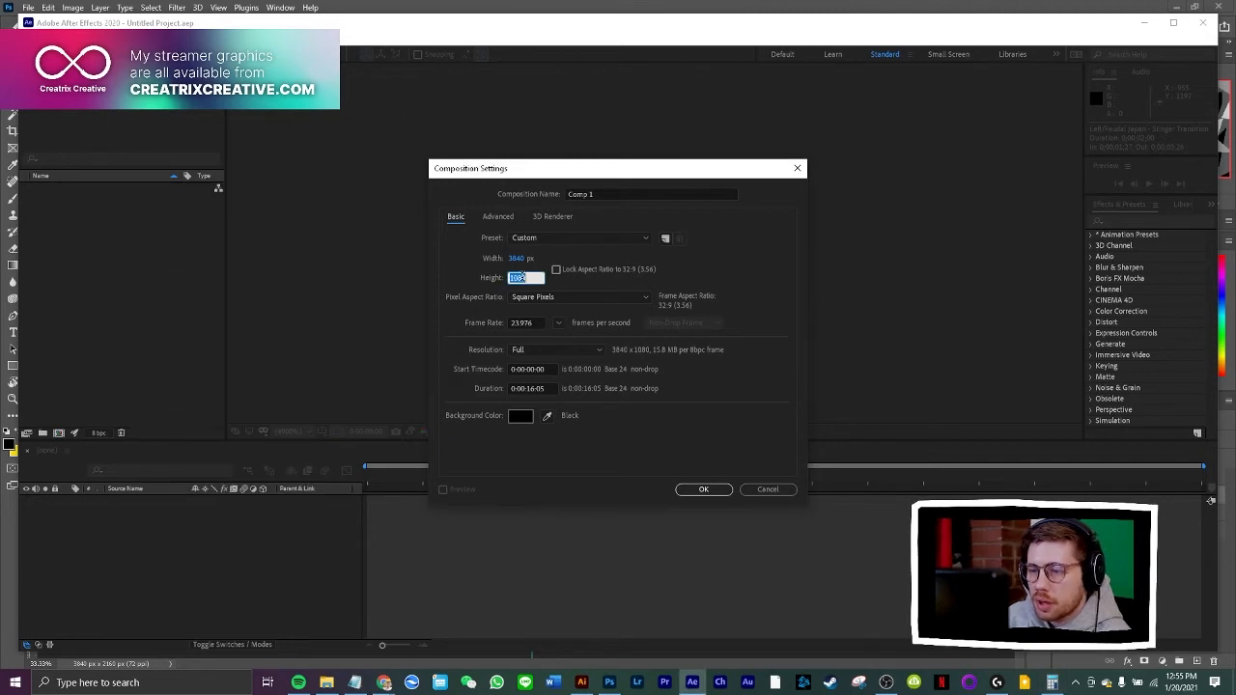
{"action": "key", "text": "ctrl+v"}
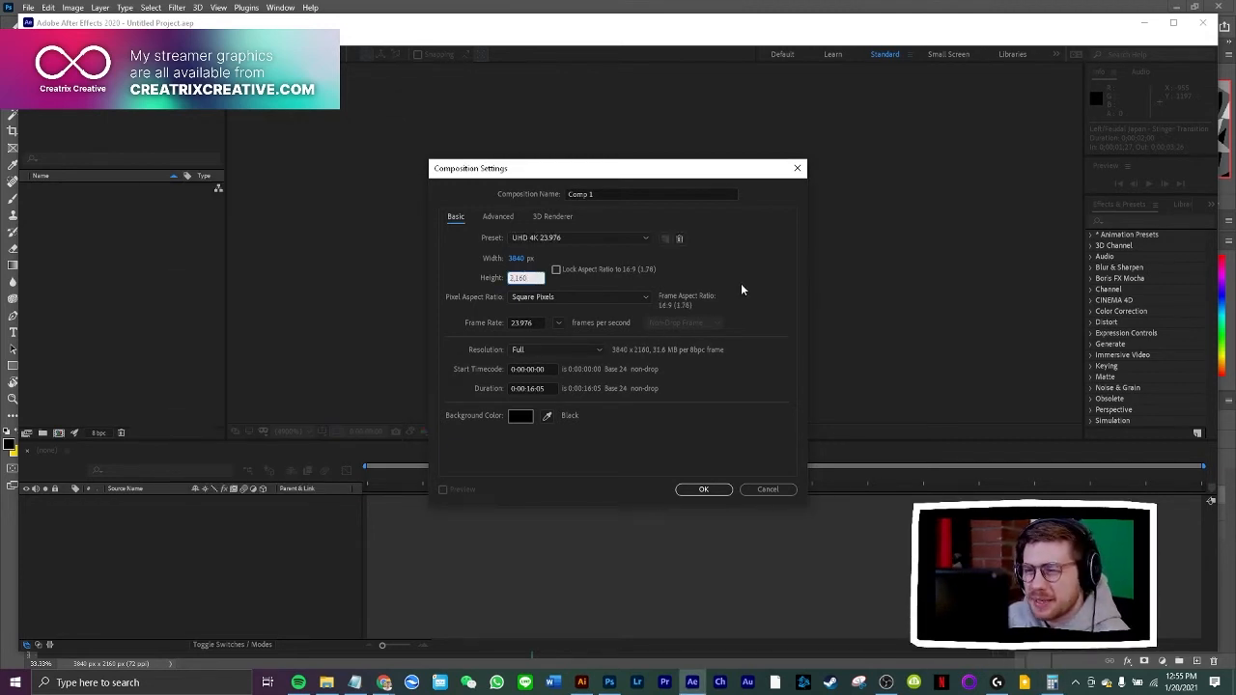
{"action": "left_click", "coordinate": [725, 303]}
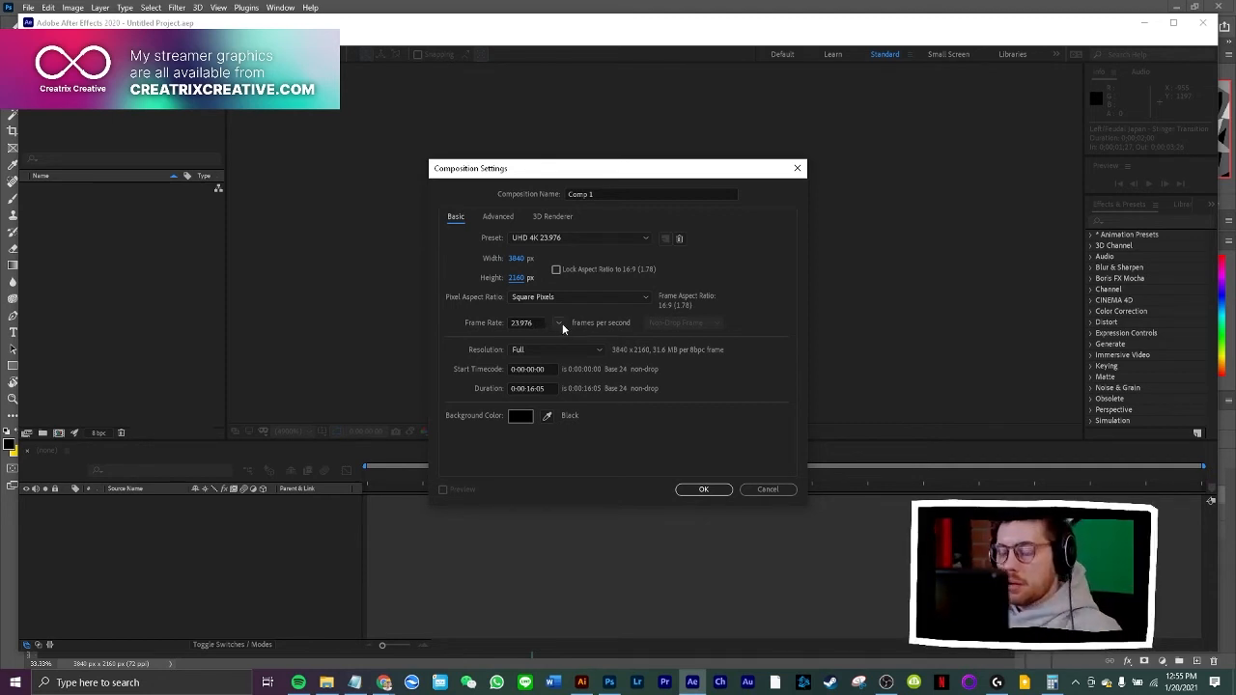
Set the composition's frame rate to 30 frames per second and create the composition
{"action": "left_click", "coordinate": [561, 323]}
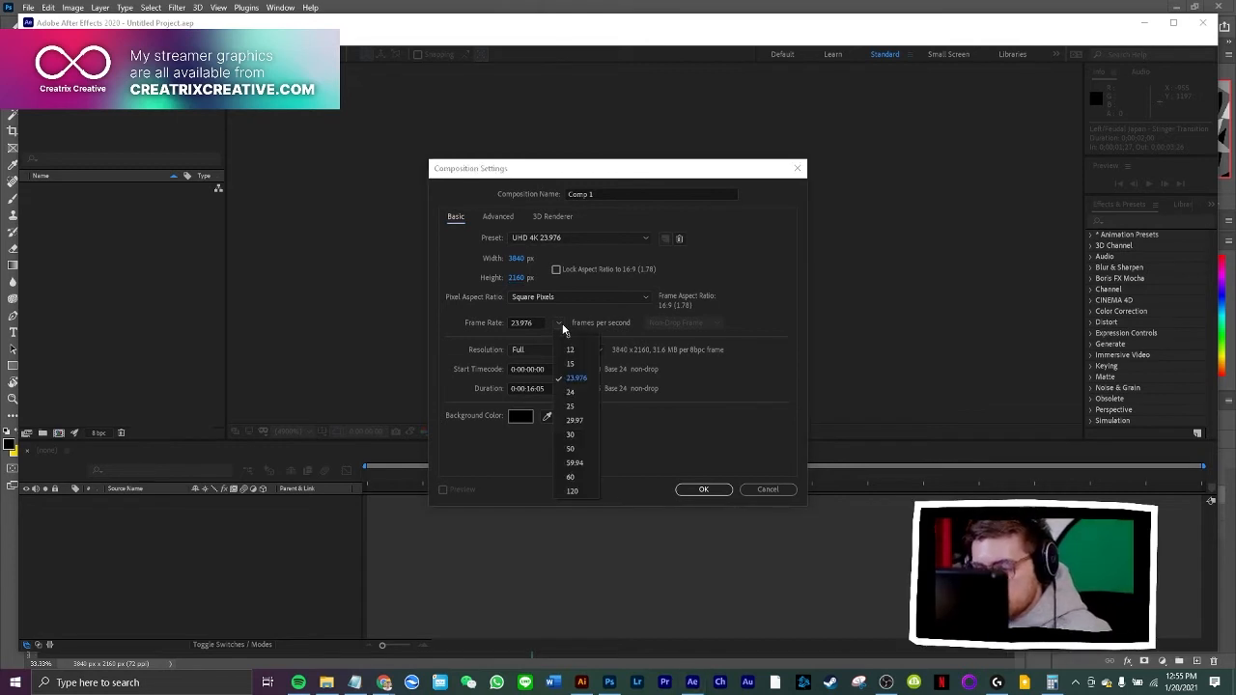
{"action": "left_click", "coordinate": [572, 435]}
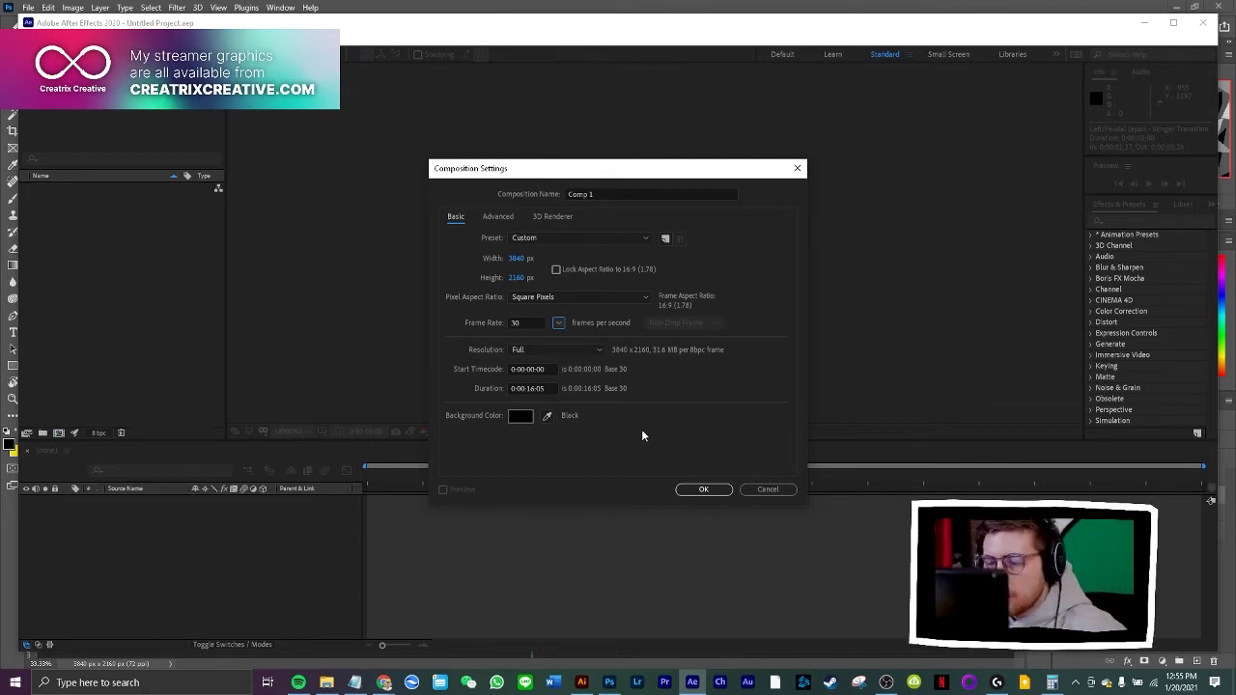
{"action": "left_click", "coordinate": [558, 322]}
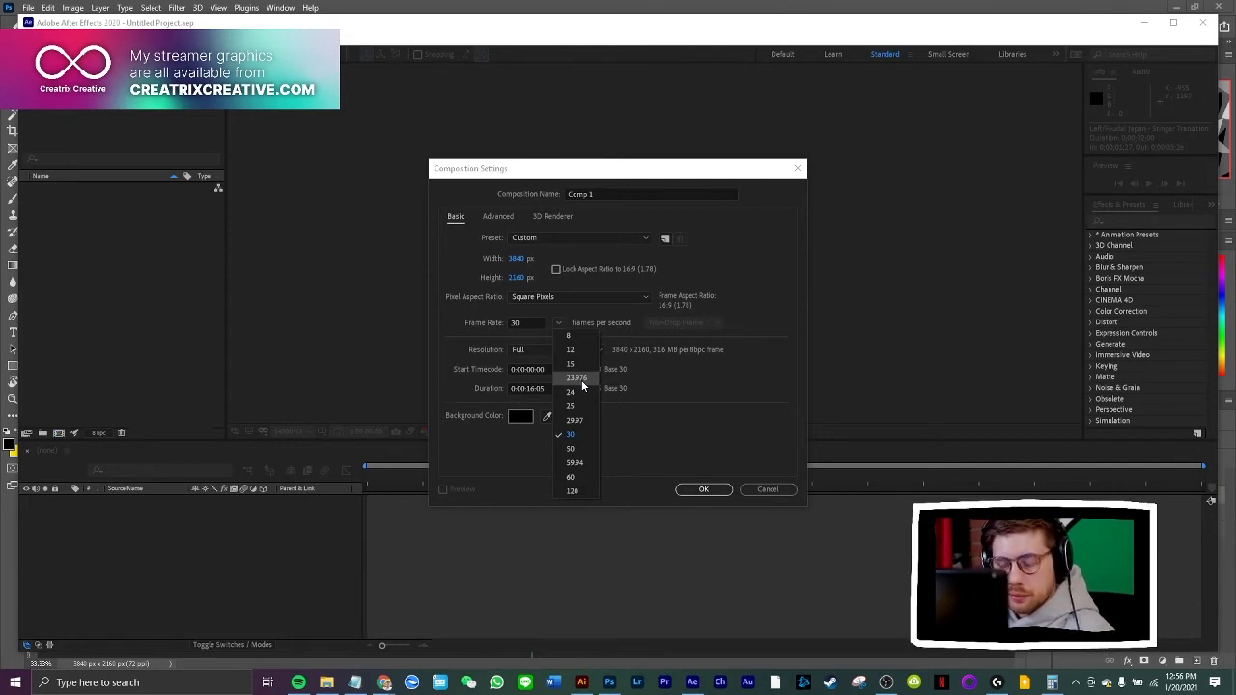
{"action": "left_click", "coordinate": [642, 383]}
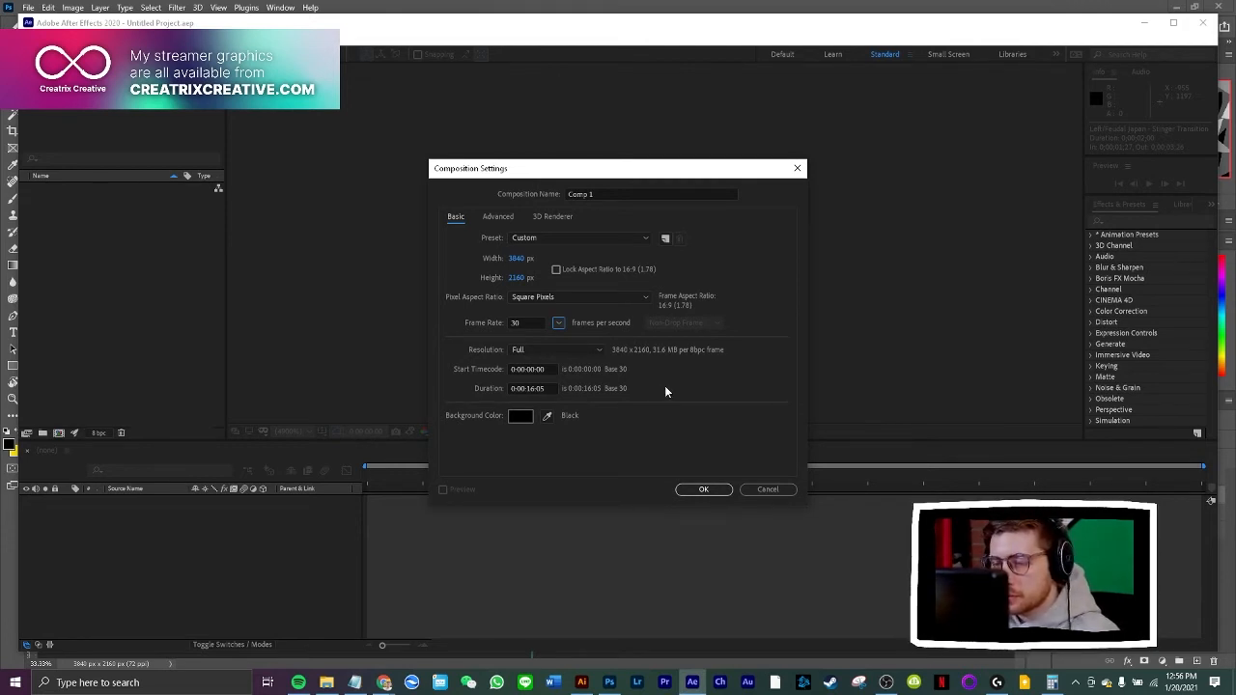
{"action": "left_click", "coordinate": [565, 324]}
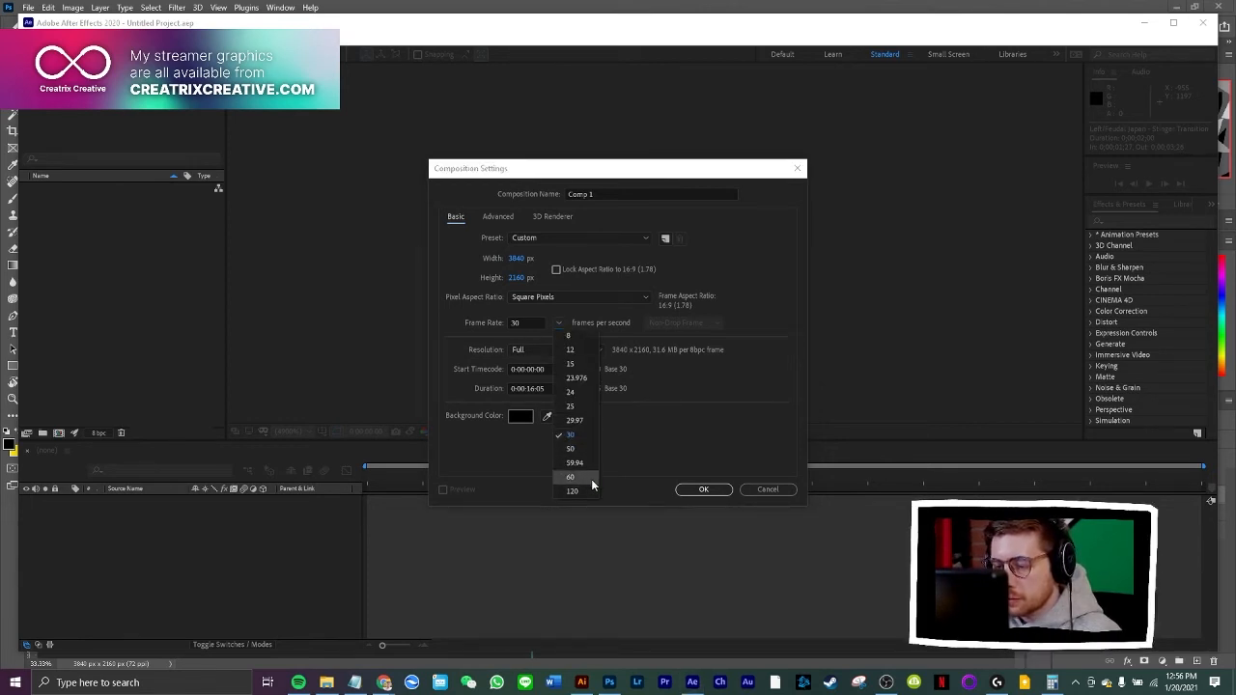
{"action": "left_click", "coordinate": [701, 404]}
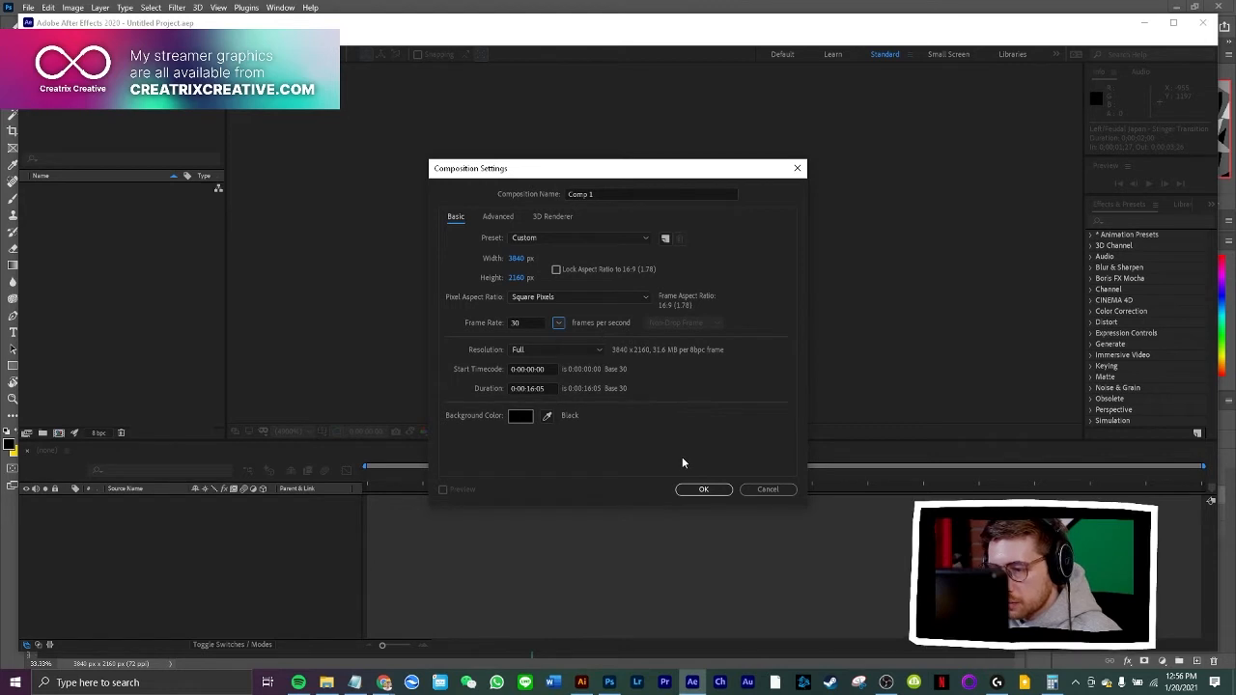
{"action": "left_click", "coordinate": [703, 491]}
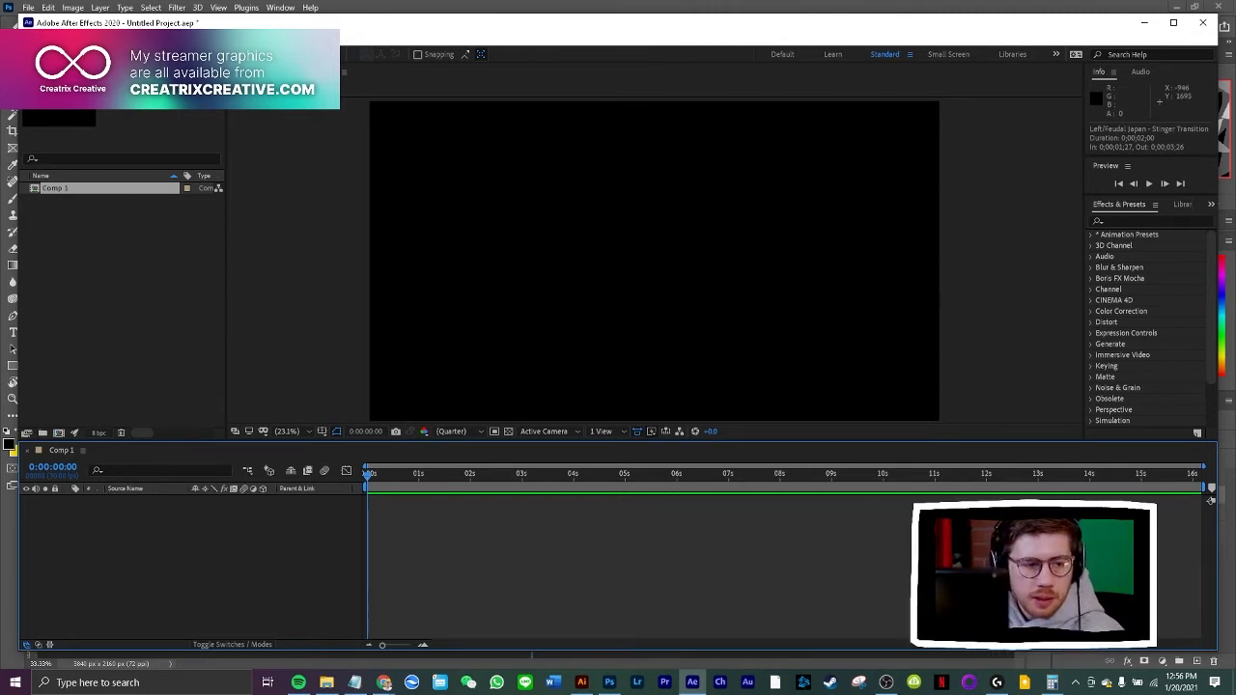
Import the three Creatrix Creative Camo Background PNGs (LEFT, RIGHT and -01) into the project
{"action": "left_click", "coordinate": [28, 7]}
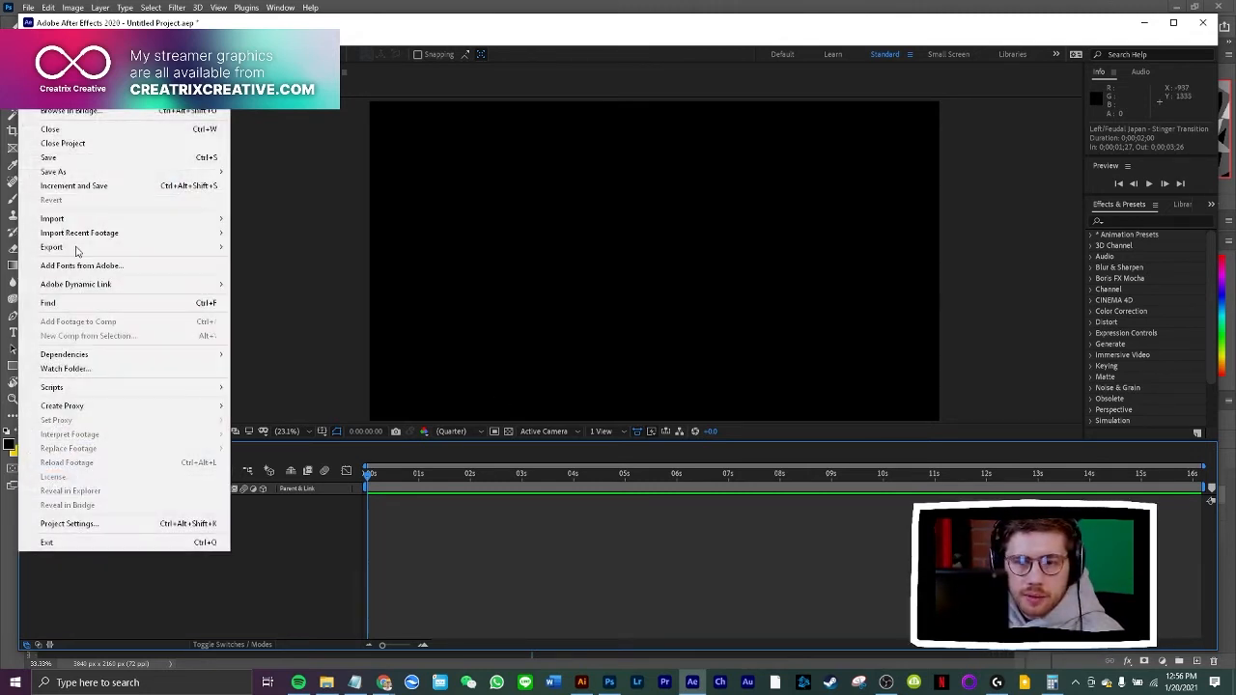
{"action": "left_click", "coordinate": [287, 301]}
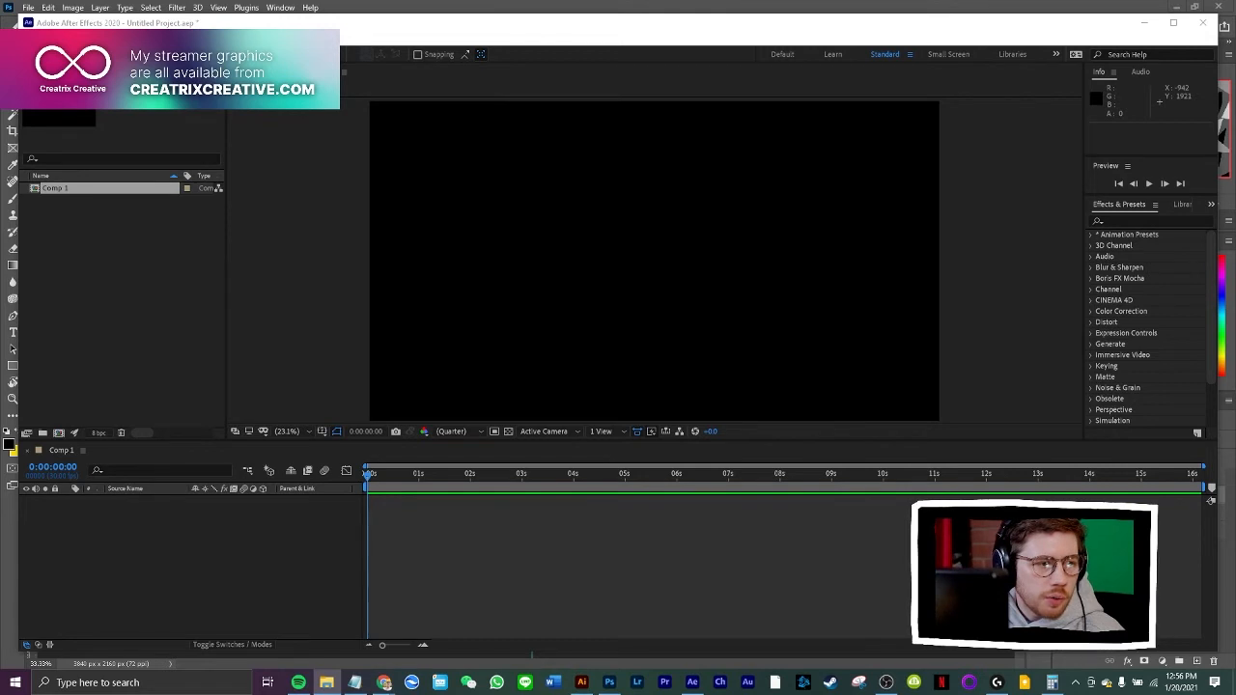
{"action": "left_click_drag", "start_coordinate": [112, 428], "coordinate": [133, 363]}
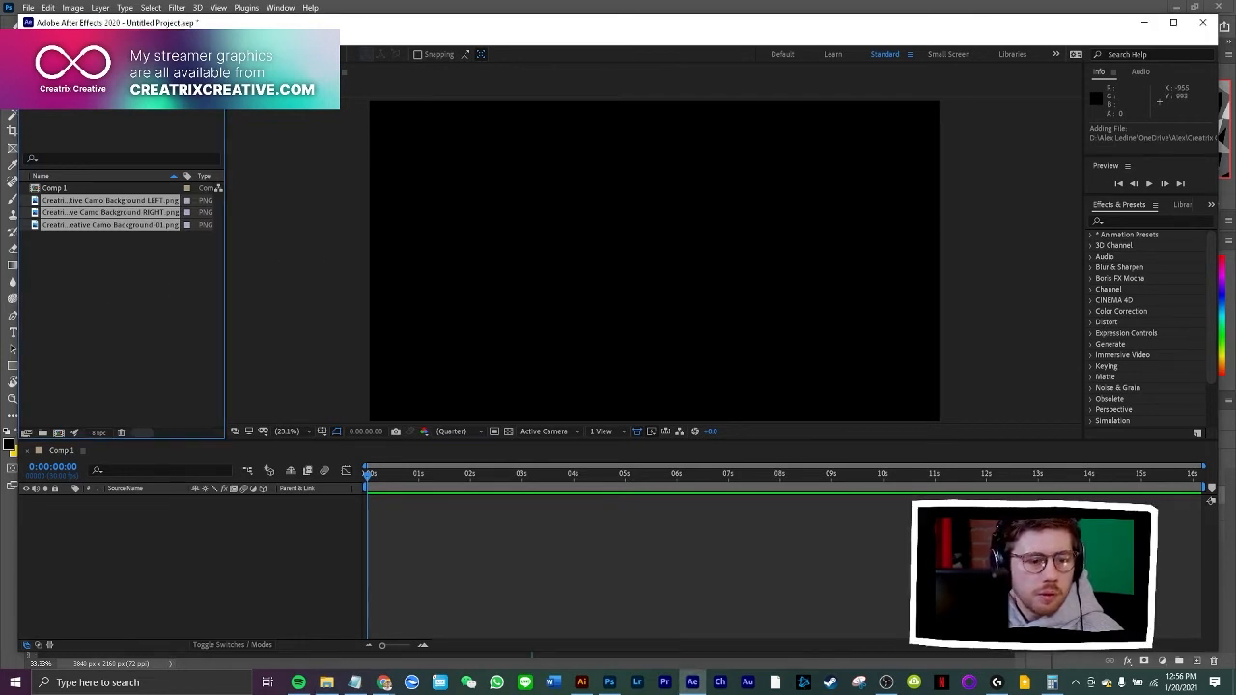
{"action": "left_click", "coordinate": [144, 339]}
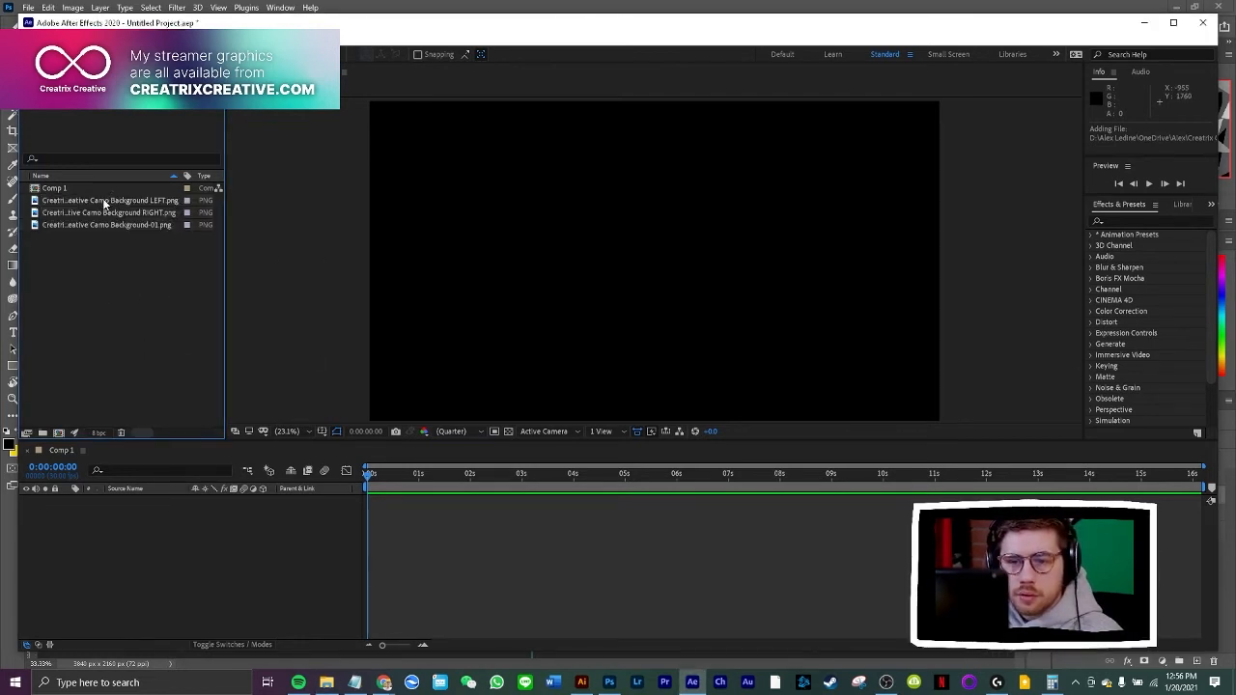
Add the LEFT and RIGHT camo background PNGs to Comp 1 as layers, with LEFT above RIGHT
{"action": "left_click", "coordinate": [102, 198]}
{"action": "left_click_drag", "start_coordinate": [104, 215], "coordinate": [120, 504]}
{"action": "left_click_drag", "start_coordinate": [109, 212], "coordinate": [136, 521]}
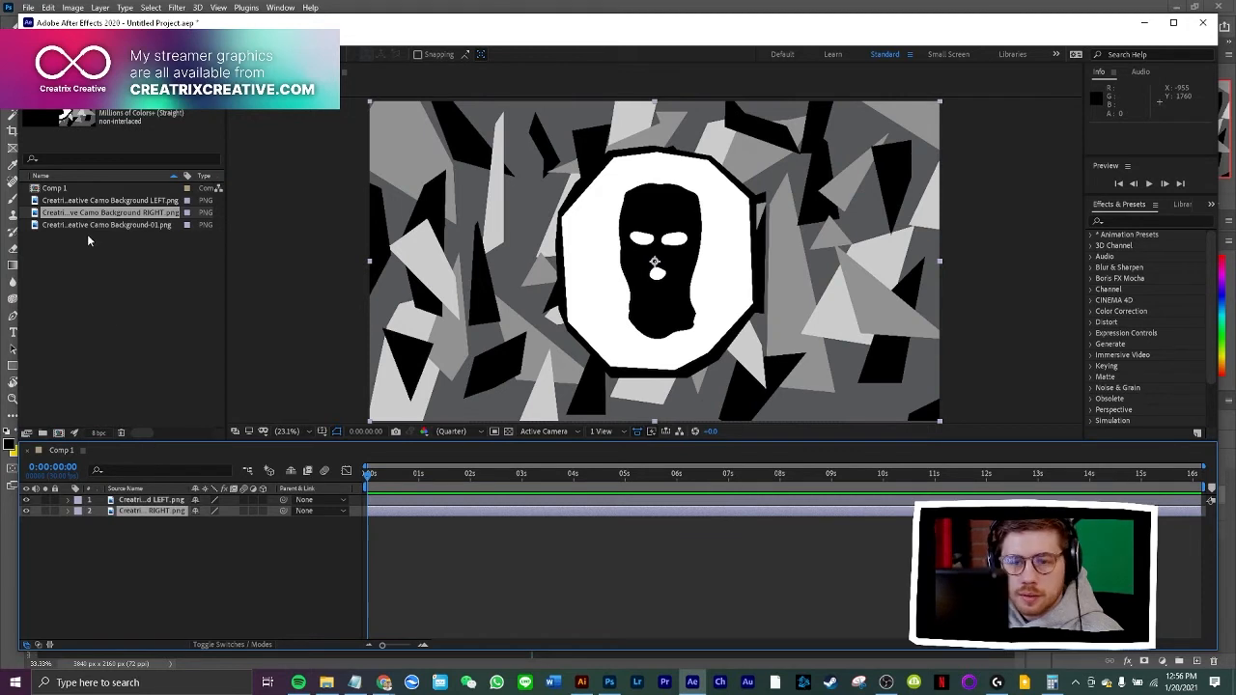
Add the Creatrix Creative Camo Background-01 PNG to Comp 1 beneath the LEFT and RIGHT layers
{"action": "left_click_drag", "start_coordinate": [96, 225], "coordinate": [109, 537]}
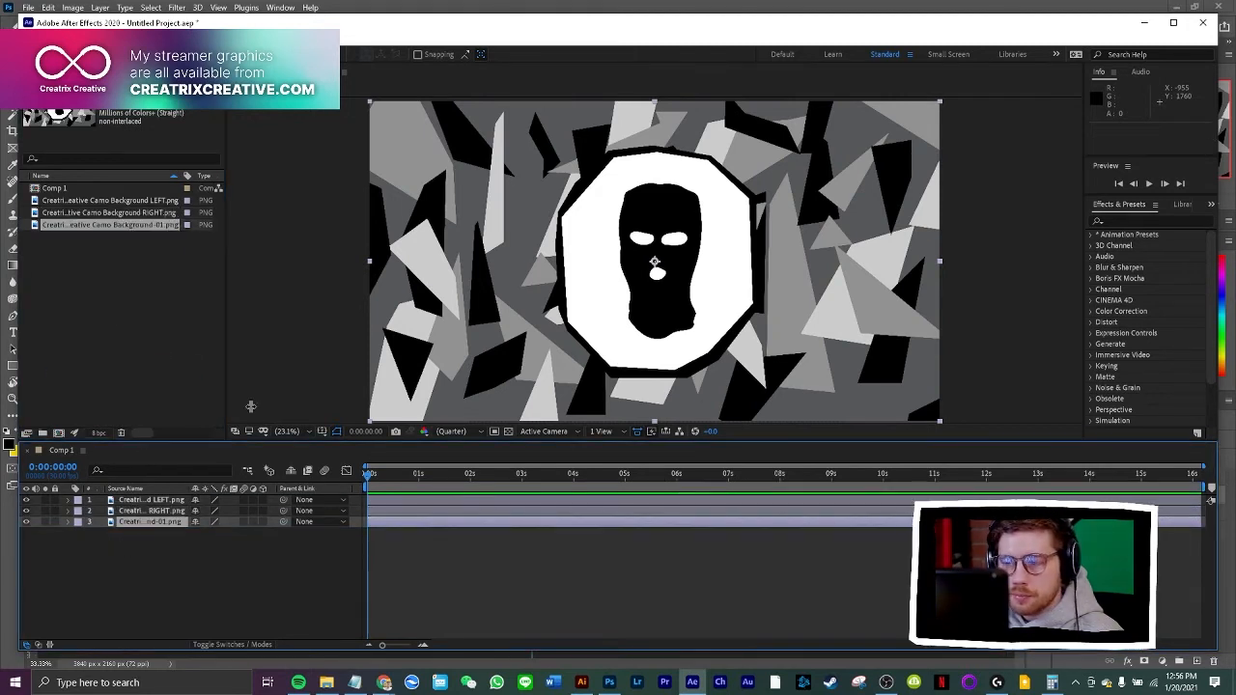
{"action": "left_click", "coordinate": [278, 300]}
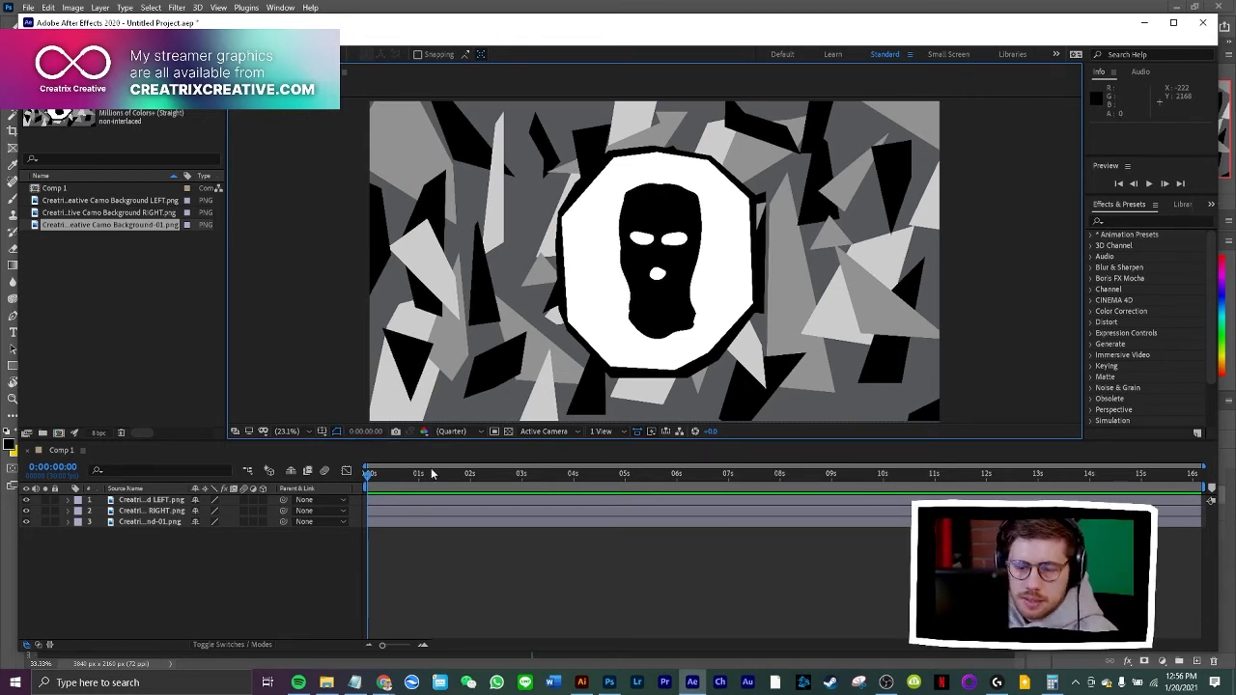
Enable Position keyframing on the LEFT layer and place its 1920, 1080 keyframe at 0:00:00:14
{"action": "left_click", "coordinate": [69, 500]}
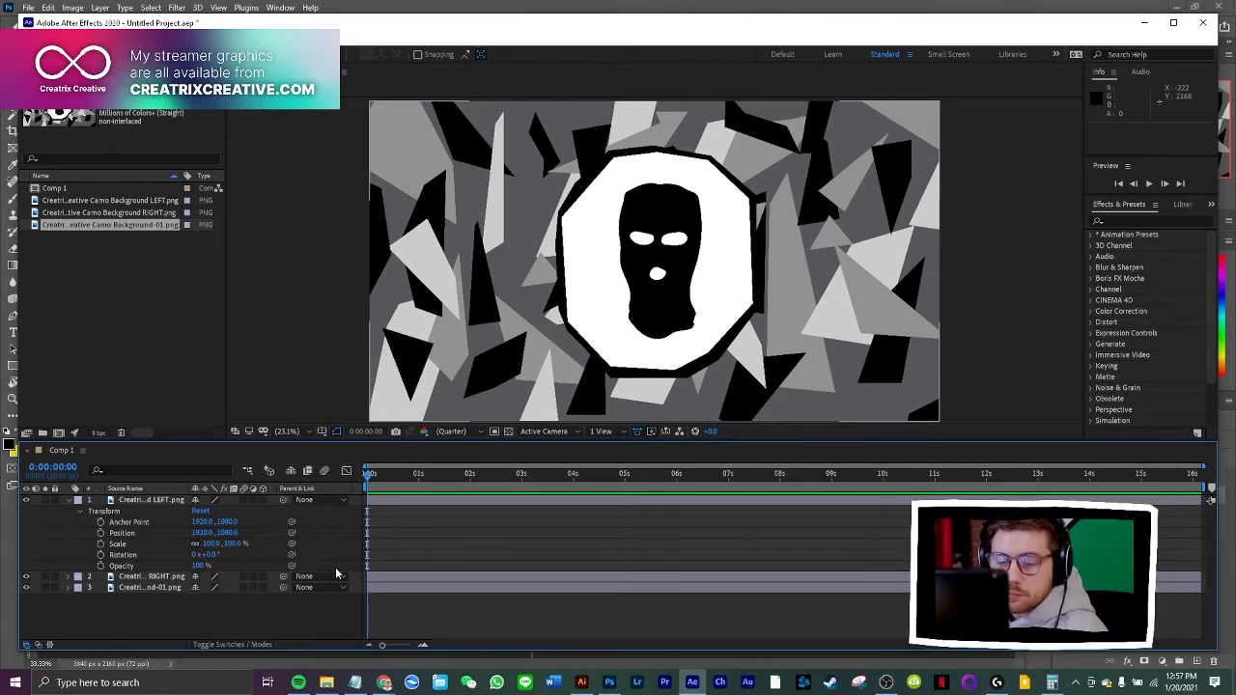
{"action": "mouse_move", "coordinate": [371, 475]}
{"action": "left_mouse_down"}
{"action": "mouse_move", "coordinate": [473, 479]}
{"action": "mouse_move", "coordinate": [361, 485]}
{"action": "left_mouse_up"}
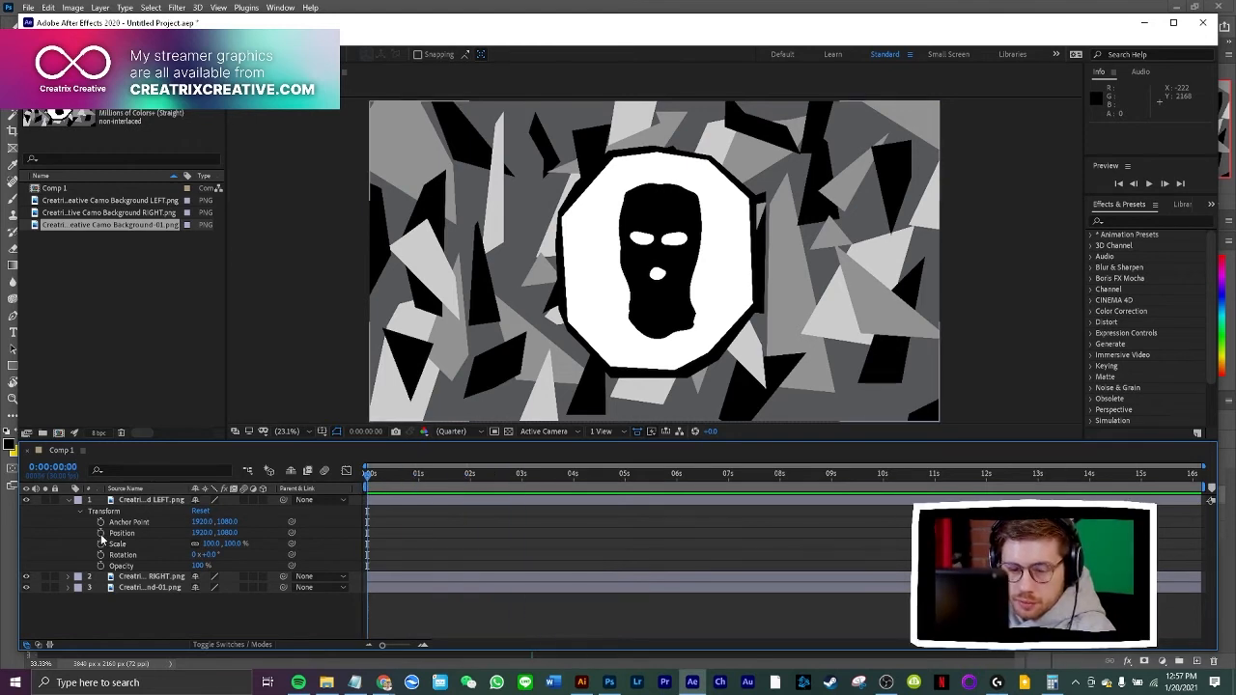
{"action": "left_click", "coordinate": [68, 500]}
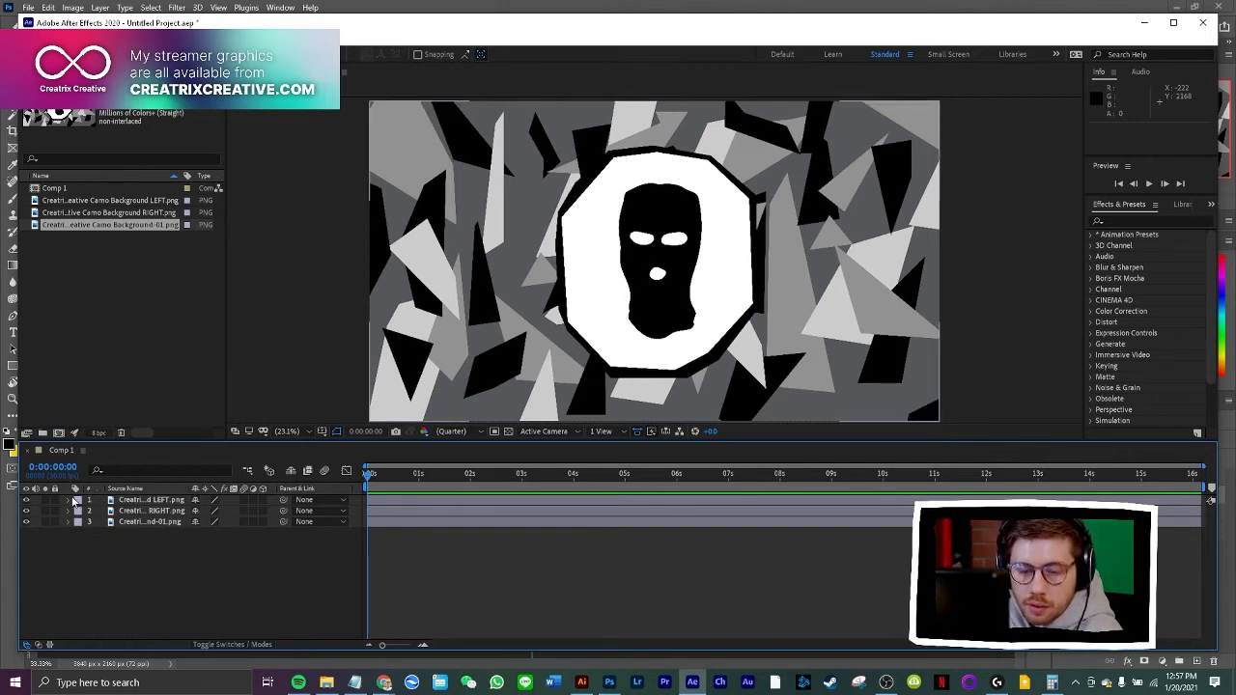
{"action": "left_click", "coordinate": [69, 500]}
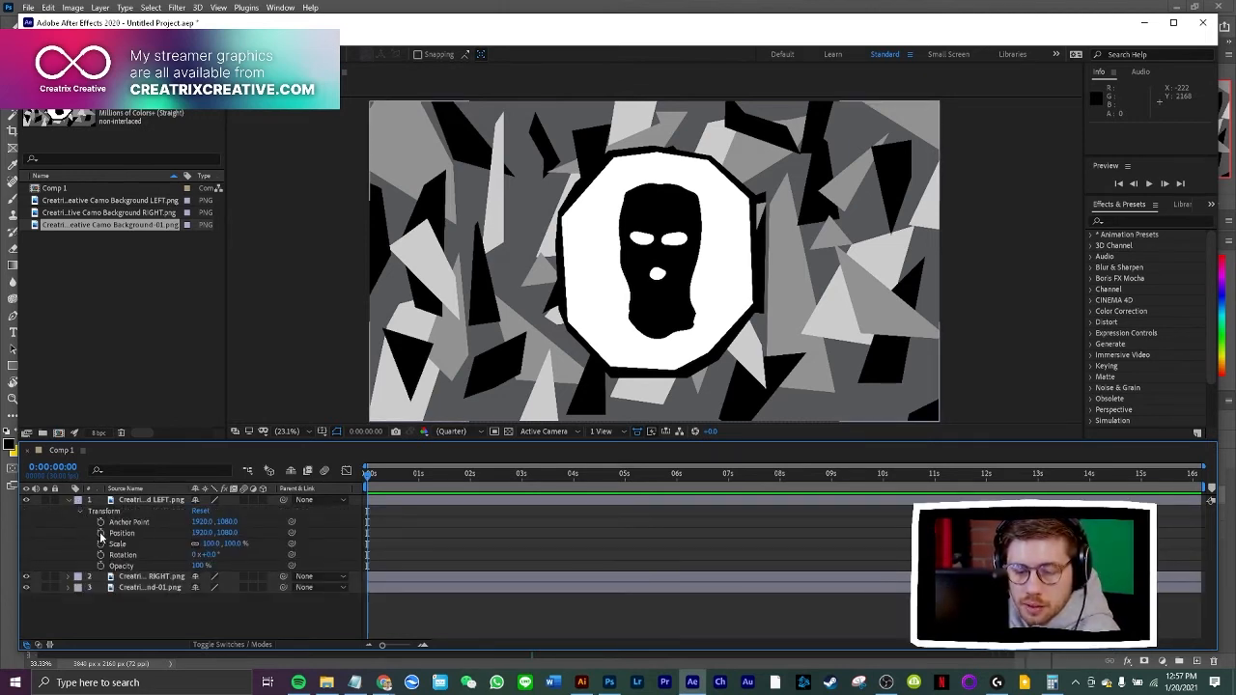
{"action": "left_click", "coordinate": [100, 535]}
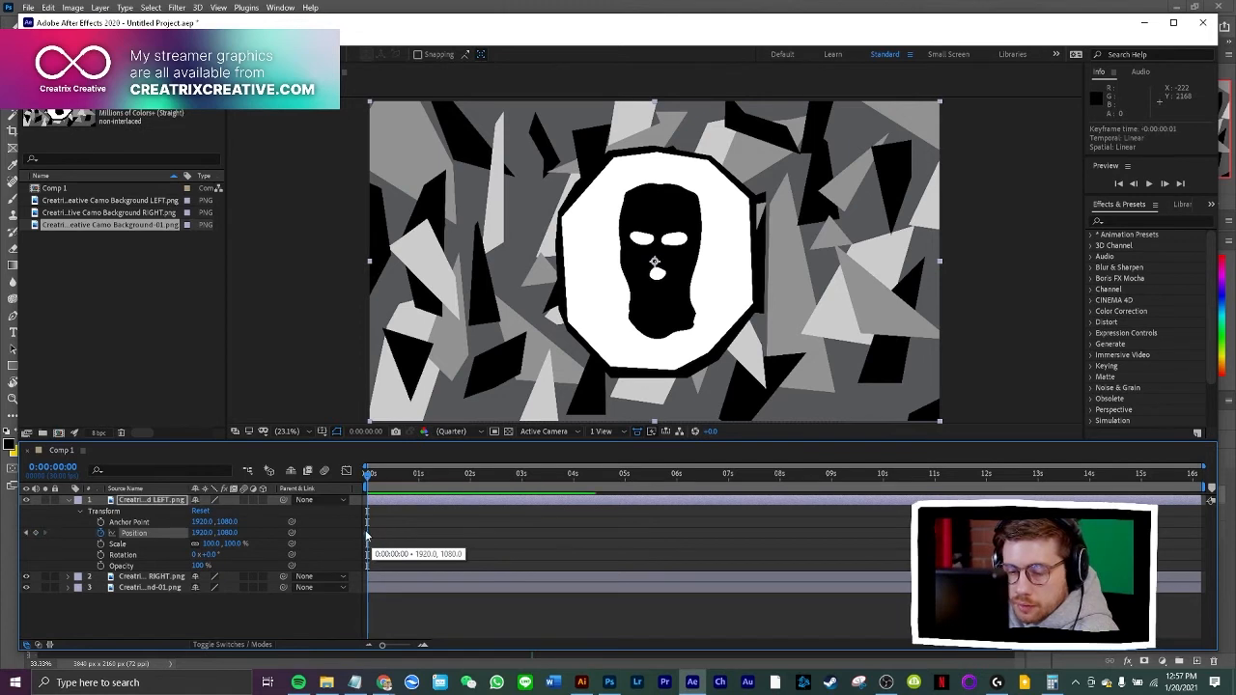
{"action": "left_click_drag", "start_coordinate": [366, 536], "coordinate": [368, 538]}
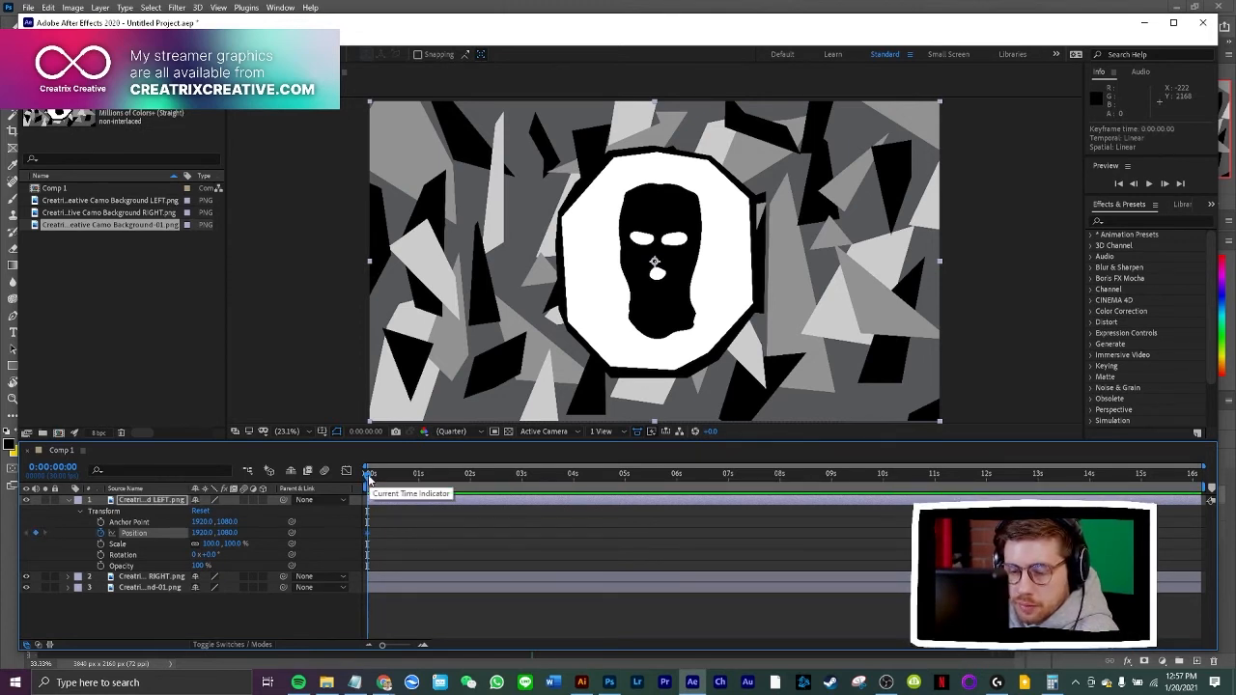
{"action": "left_click_drag", "start_coordinate": [385, 649], "coordinate": [407, 651]}
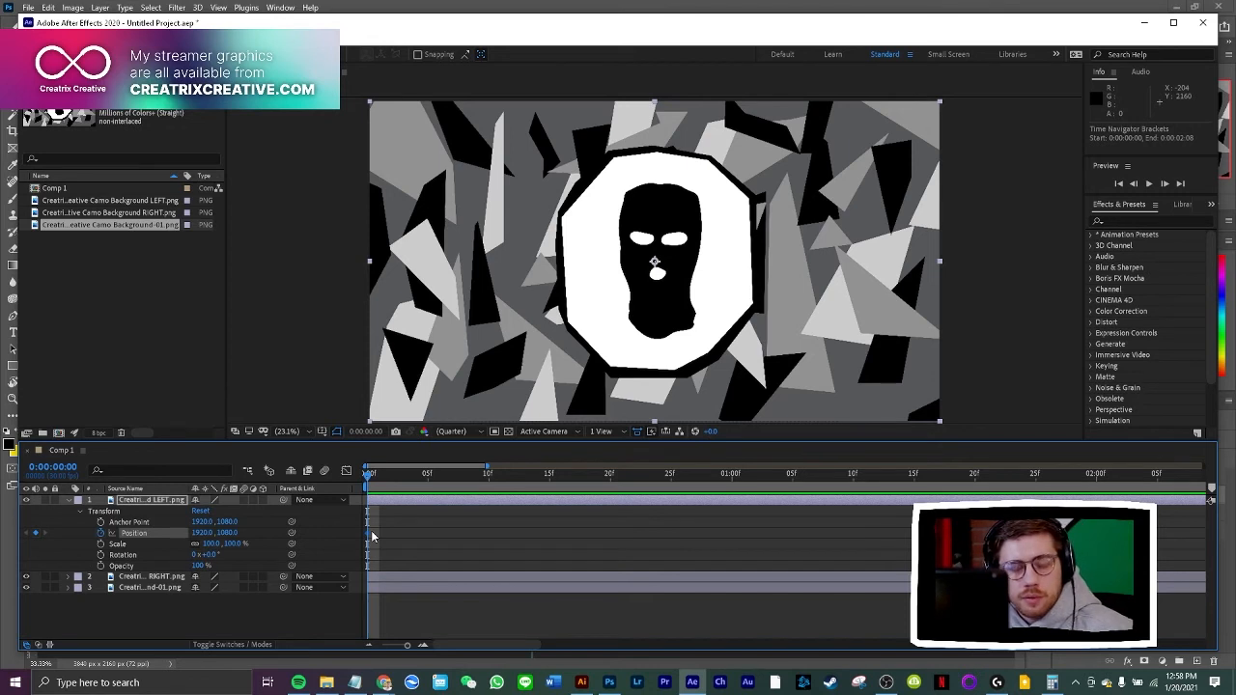
{"action": "left_click_drag", "start_coordinate": [366, 536], "coordinate": [531, 533]}
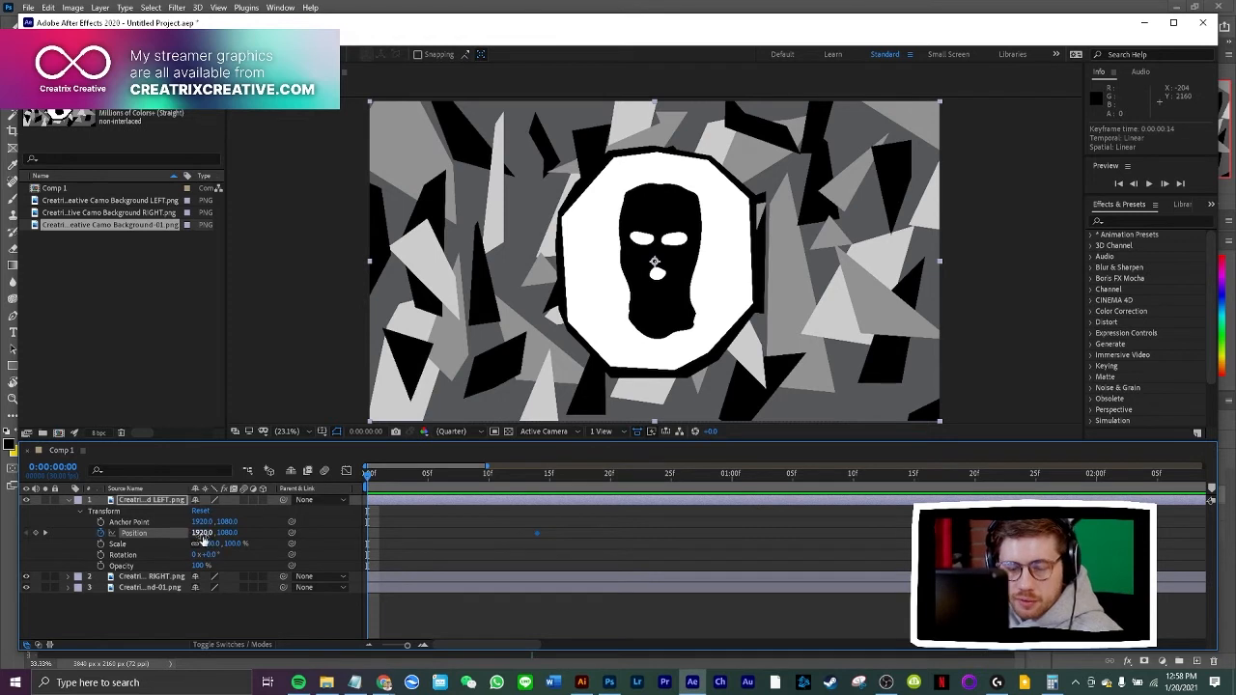
Hide the Background-01 layer and set the LEFT layer's X position to -26 at 0:00:00:00, moving it off the frame
{"action": "left_click_drag", "start_coordinate": [200, 536], "coordinate": [188, 539]}
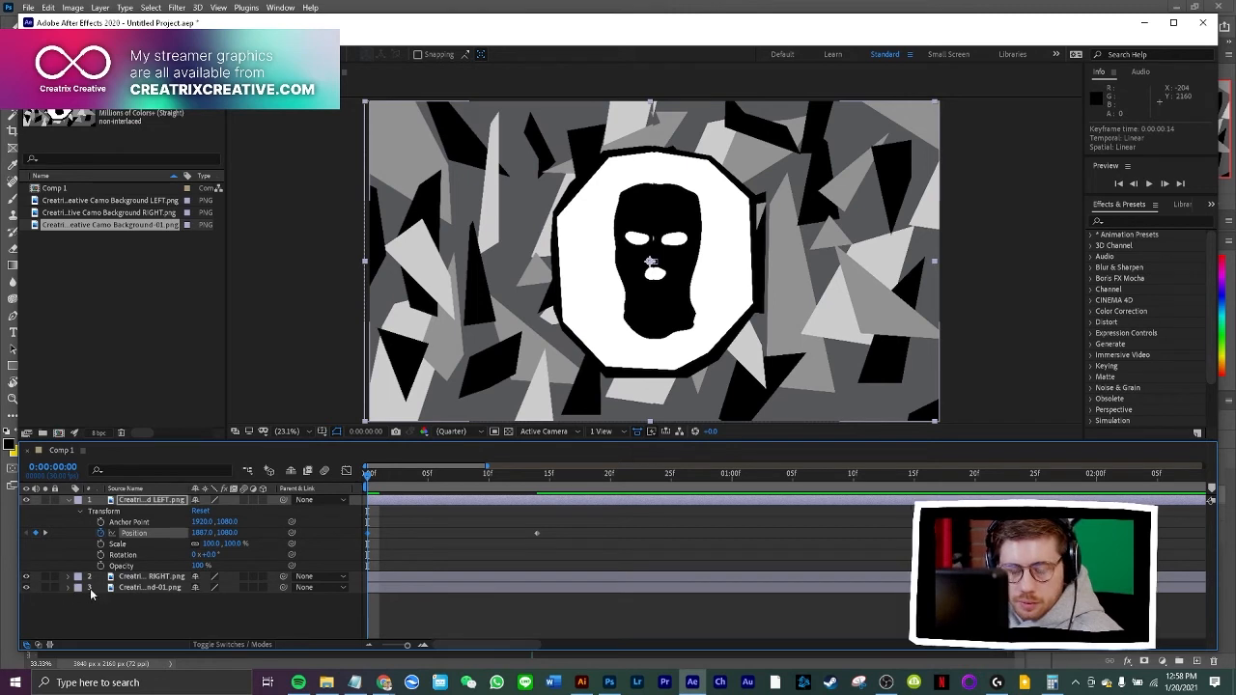
{"action": "left_click", "coordinate": [26, 587]}
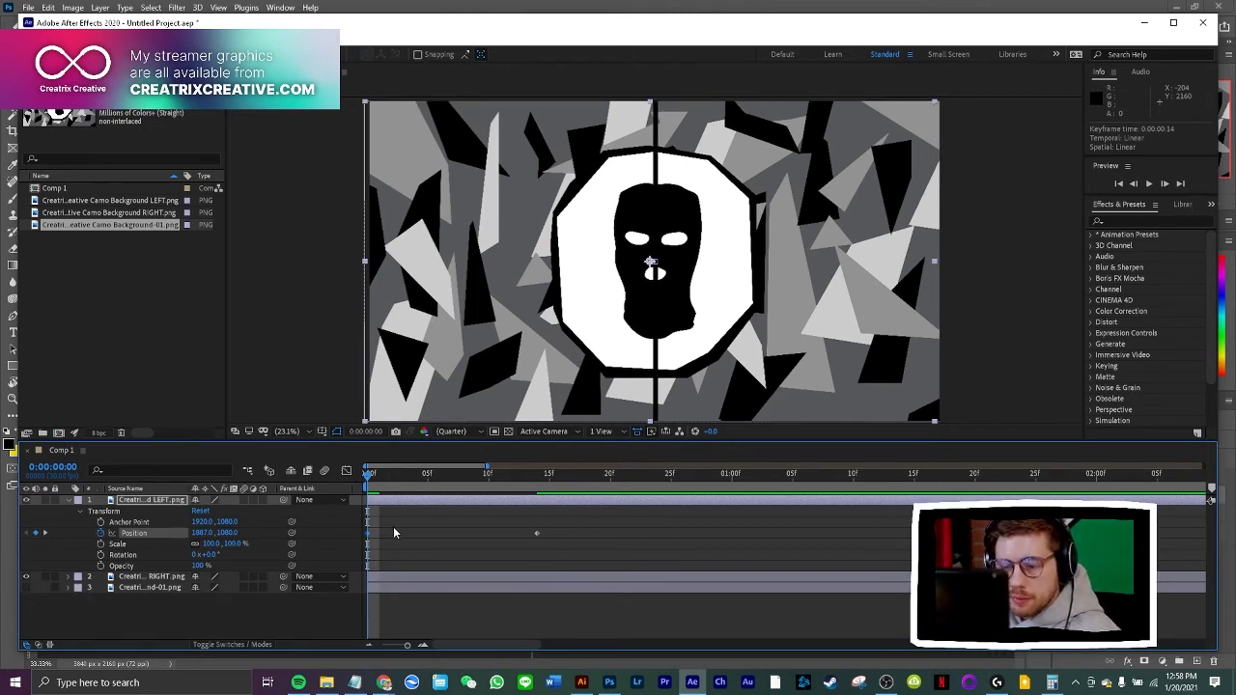
{"action": "left_click", "coordinate": [201, 533]}
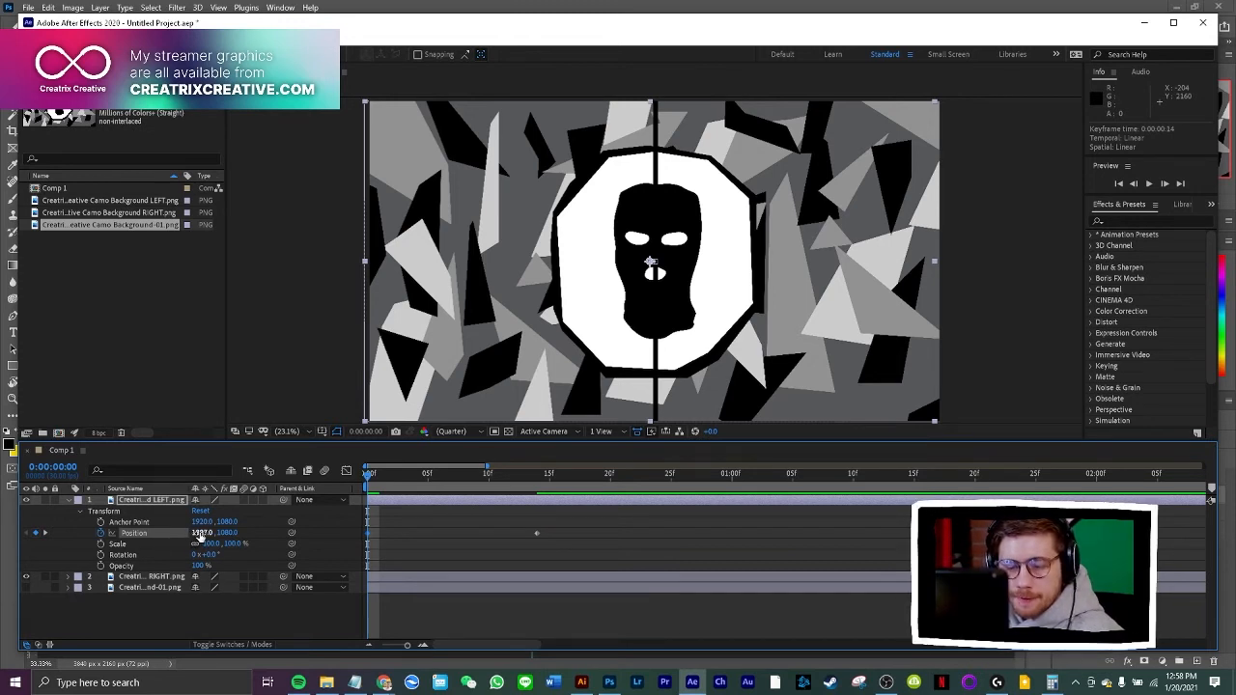
{"action": "left_click_drag", "start_coordinate": [202, 539], "coordinate": [176, 534]}
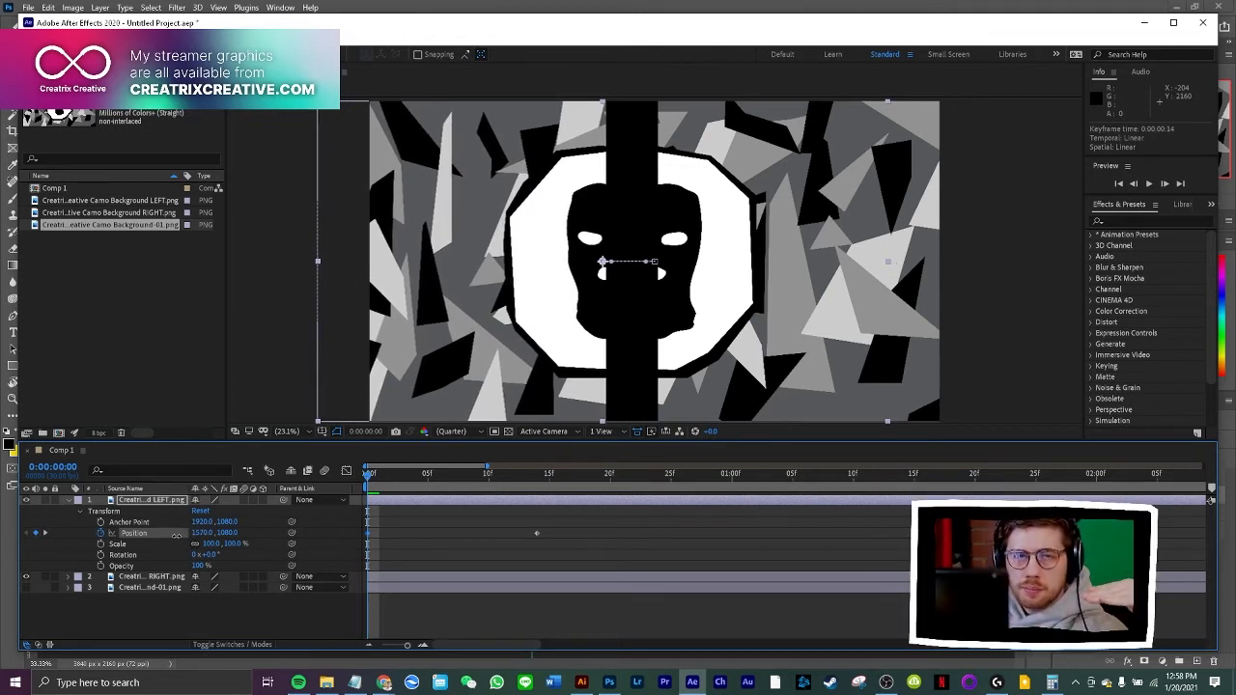
{"action": "left_click_drag", "start_coordinate": [176, 534], "coordinate": [68, 554]}
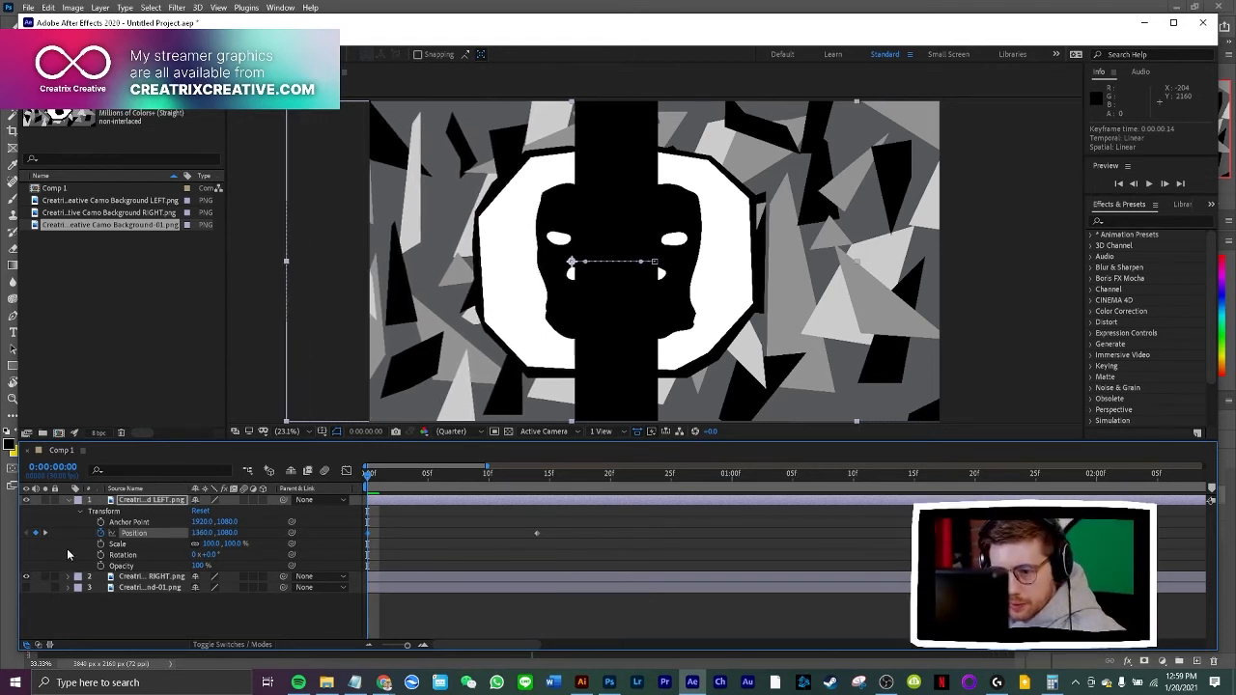
{"action": "left_click", "coordinate": [202, 533]}
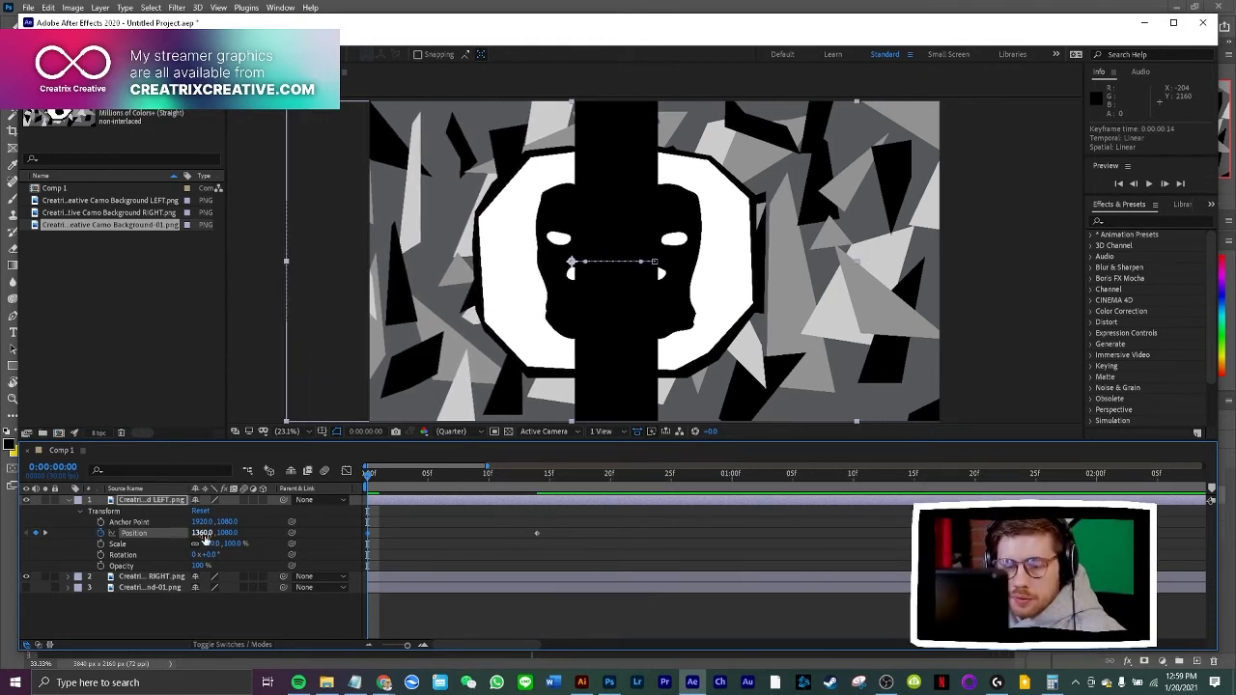
{"action": "left_click_drag", "start_coordinate": [204, 537], "coordinate": [112, 542]}
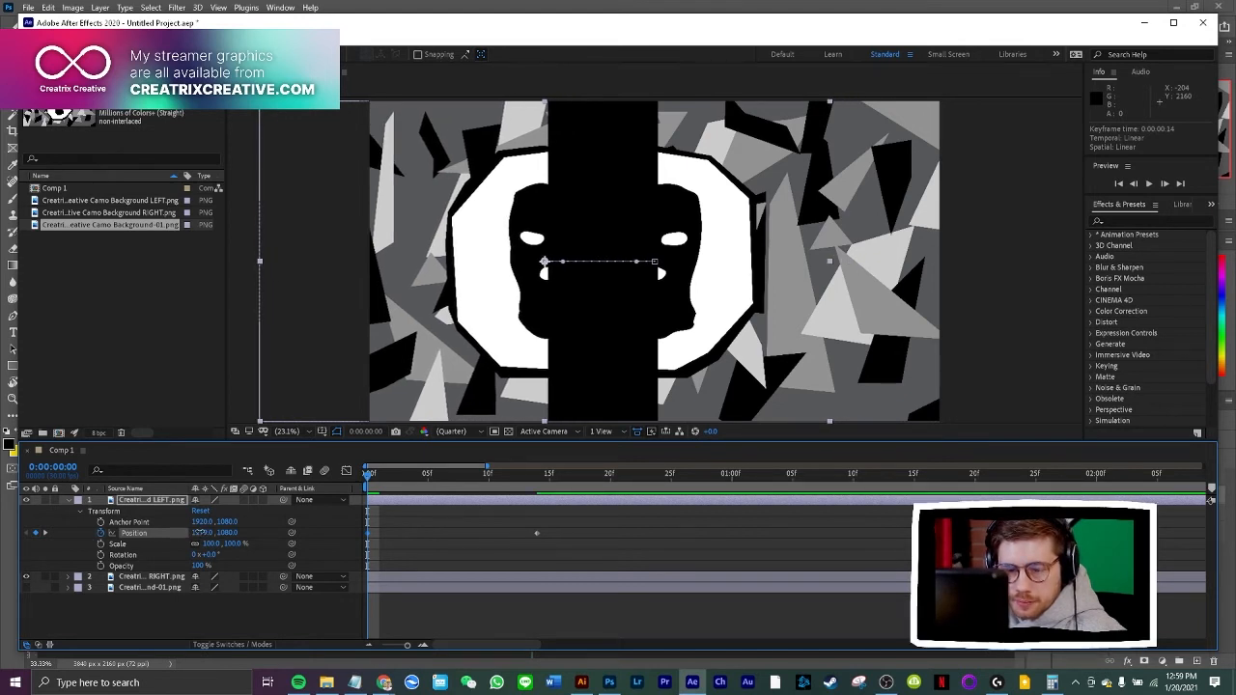
{"action": "left_click_drag", "start_coordinate": [198, 533], "coordinate": [117, 542]}
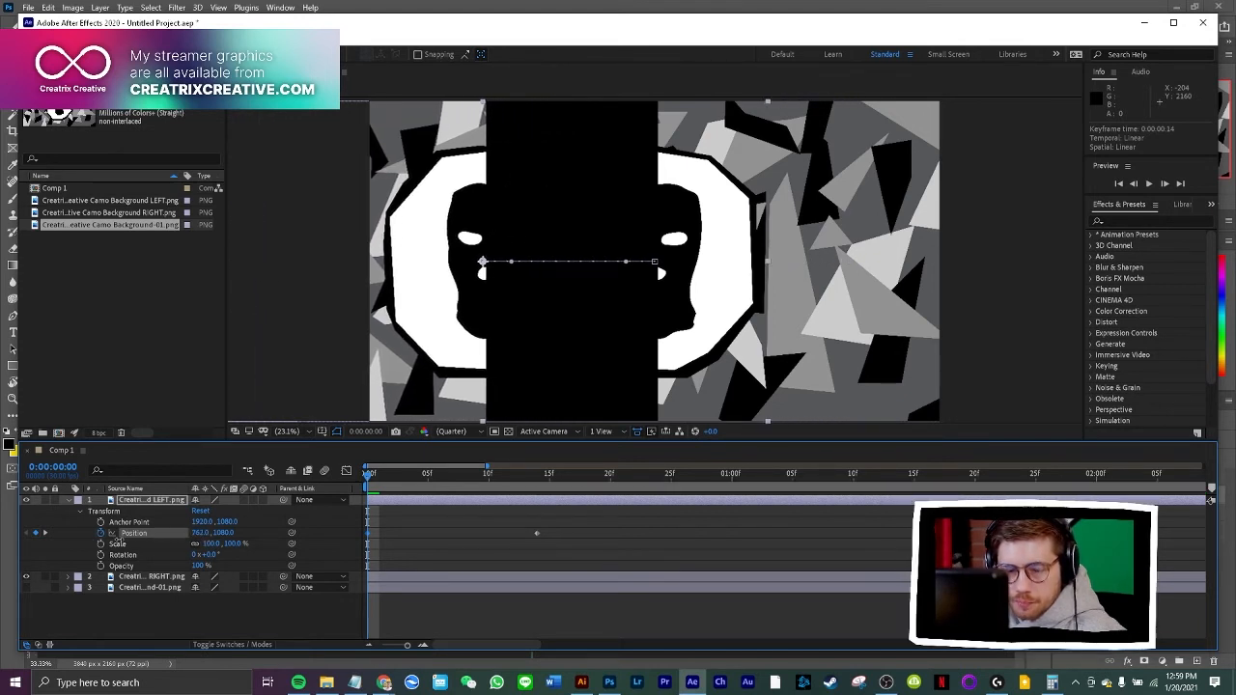
{"action": "mouse_move", "coordinate": [199, 534]}
{"action": "left_mouse_down"}
{"action": "mouse_move", "coordinate": [130, 538]}
{"action": "mouse_move", "coordinate": [200, 537]}
{"action": "left_mouse_up"}
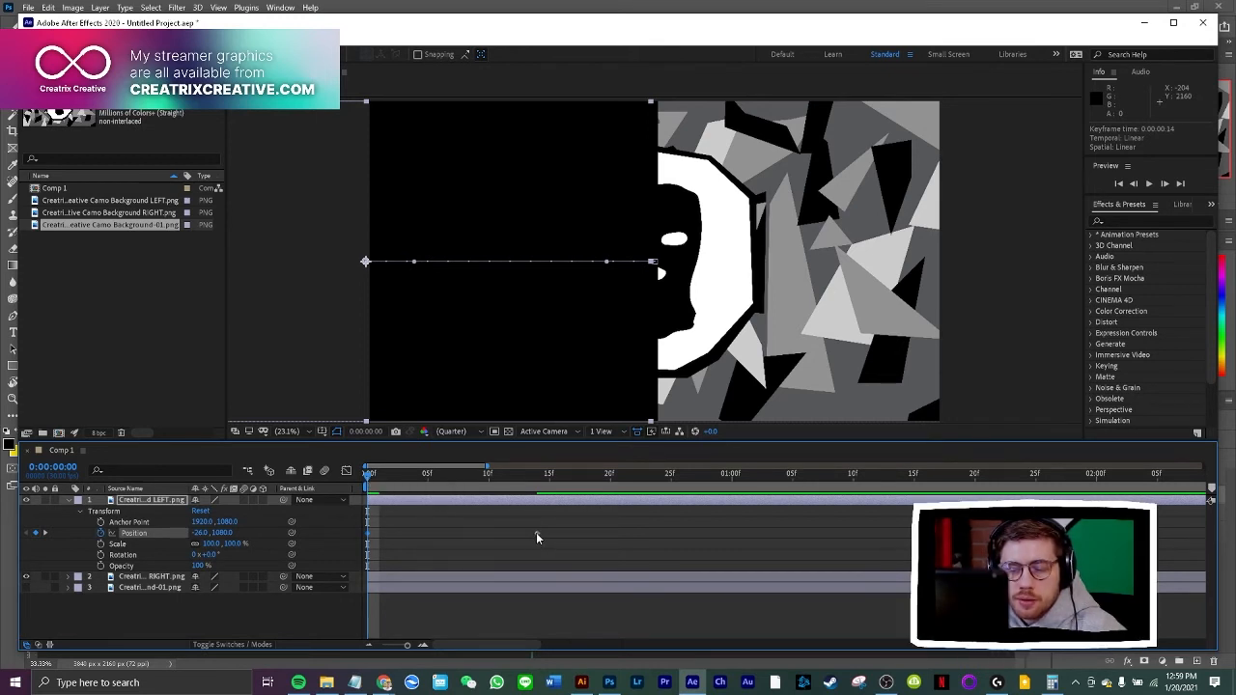
Move the LEFT layer's ending Position keyframe to 0:00:00:09 and preview the slide-in
{"action": "mouse_move", "coordinate": [536, 538]}
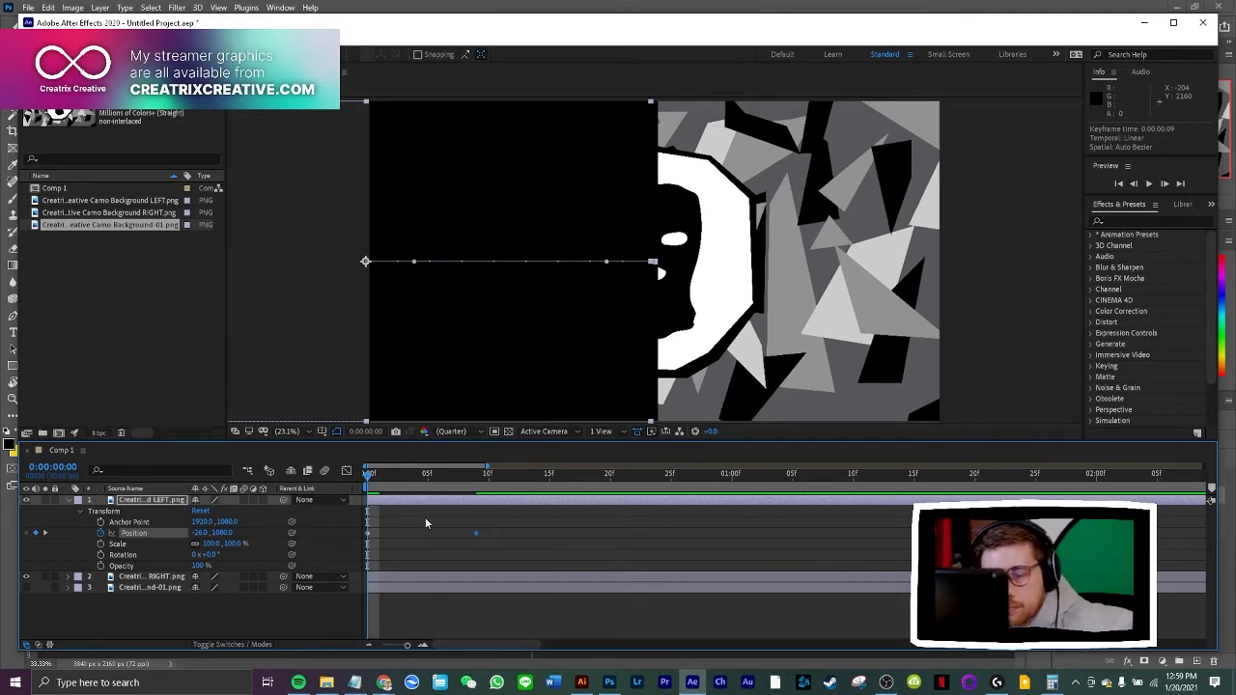
{"action": "left_click", "coordinate": [379, 482]}
{"action": "left_click_drag", "start_coordinate": [379, 481], "coordinate": [477, 491]}
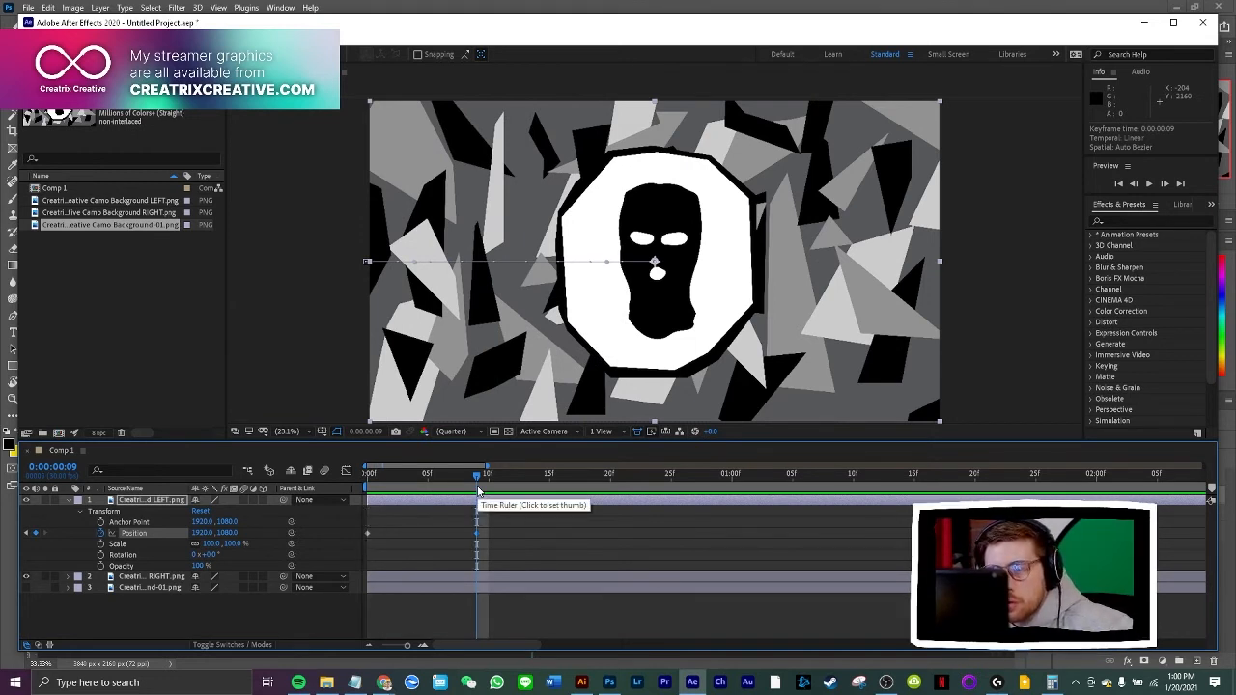
{"action": "left_click_drag", "start_coordinate": [476, 478], "coordinate": [302, 485]}
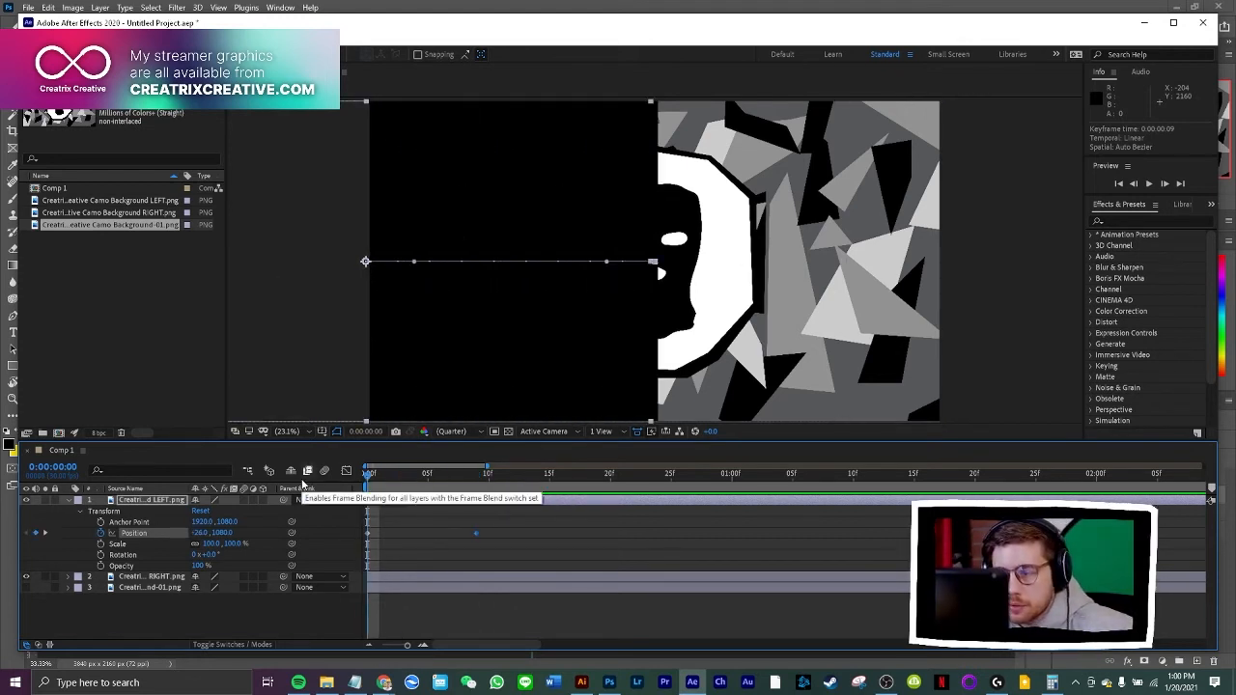
{"action": "key", "text": "space"}
{"action": "key", "text": "space"}
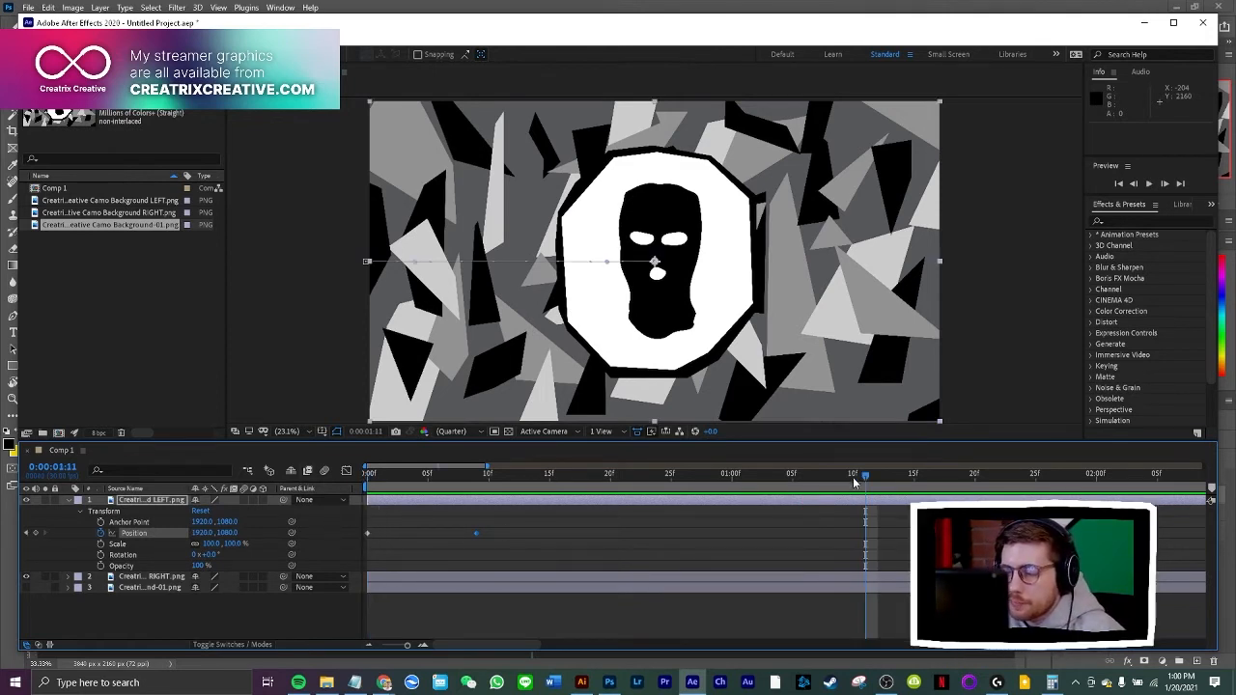
Slow the LEFT layer's slide-in by moving its ending Position keyframe to 0:00:00:17, and preview the motion
{"action": "left_click_drag", "start_coordinate": [865, 474], "coordinate": [474, 505]}
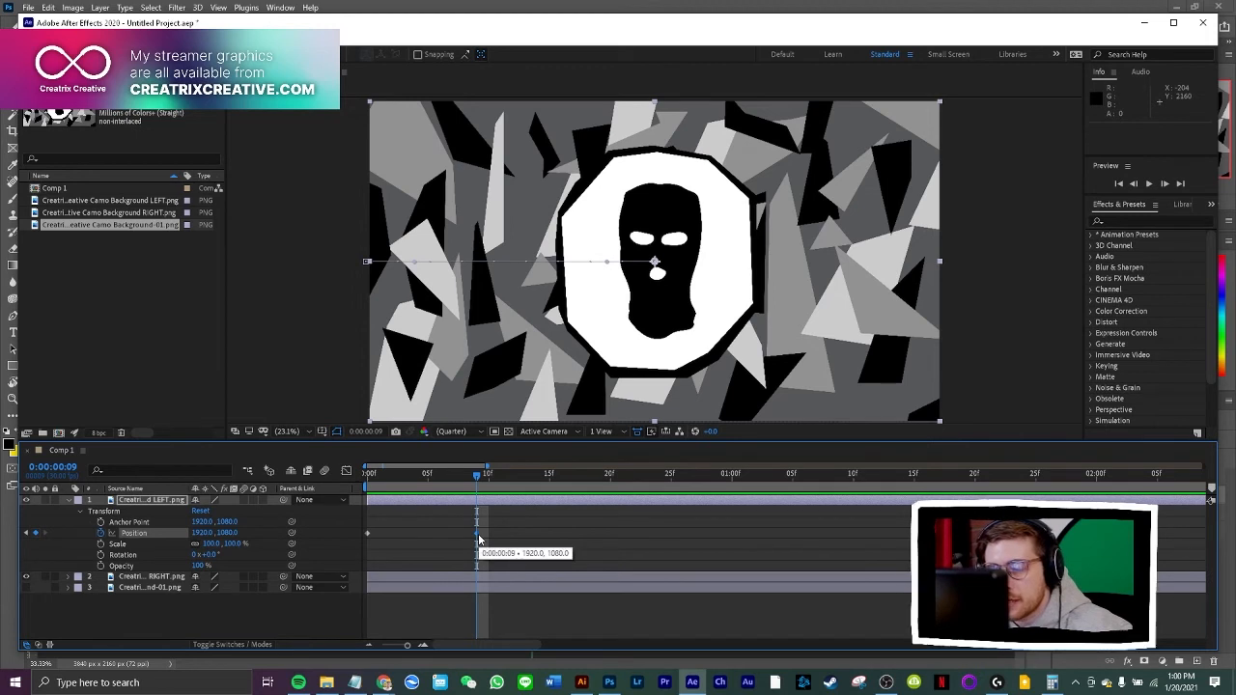
{"action": "left_click_drag", "start_coordinate": [477, 540], "coordinate": [579, 540]}
{"action": "left_click_drag", "start_coordinate": [476, 496], "coordinate": [575, 497]}
{"action": "key", "text": "space"}
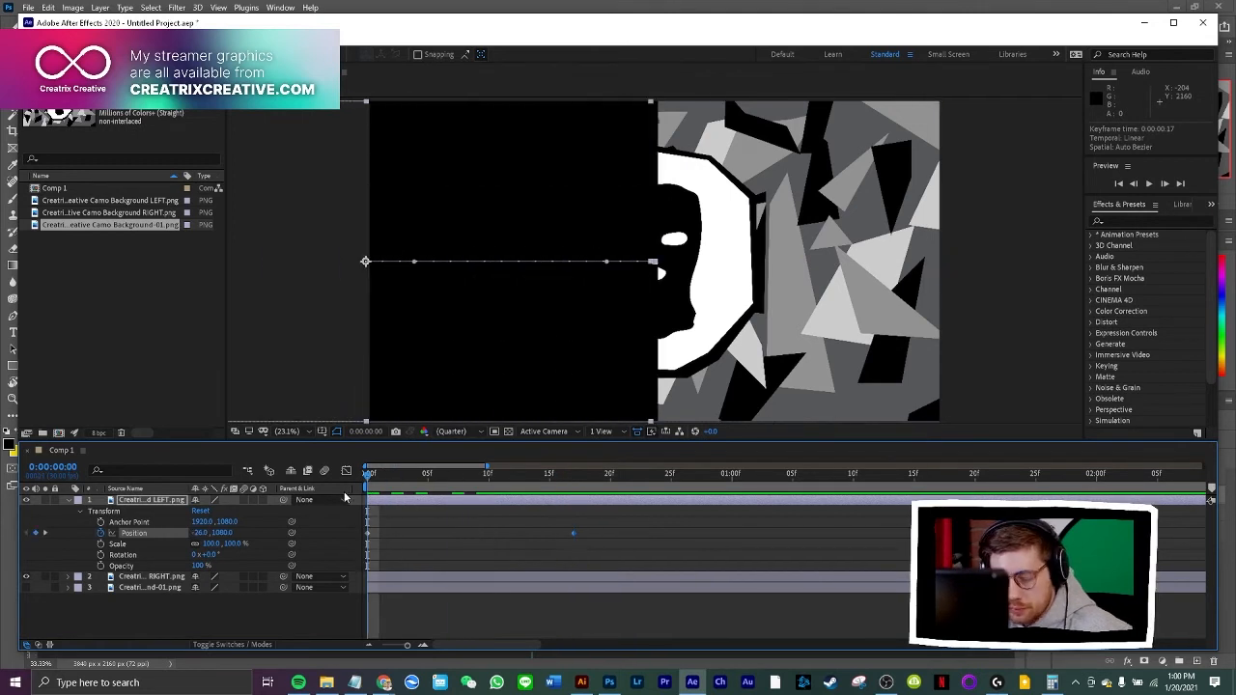
{"action": "key", "text": "space"}
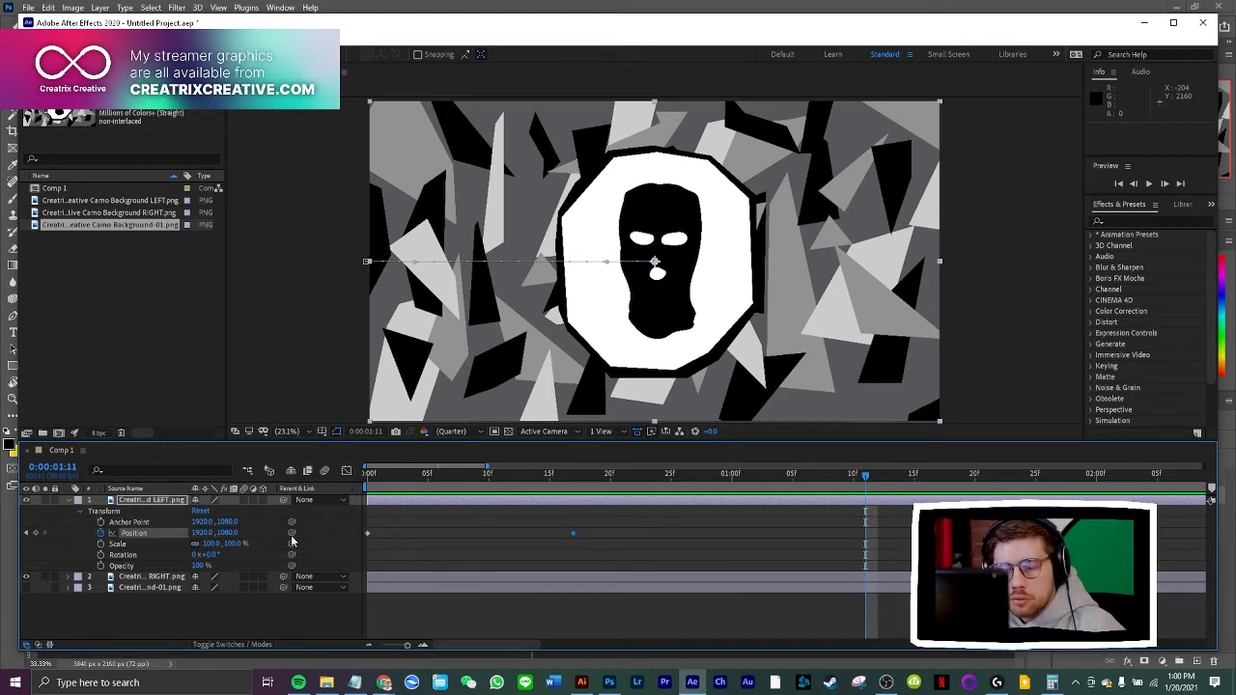
Add a Position keyframe to the RIGHT layer at 0:00:00:17, aligned with the LEFT layer's ending keyframe
{"action": "left_click", "coordinate": [69, 576]}
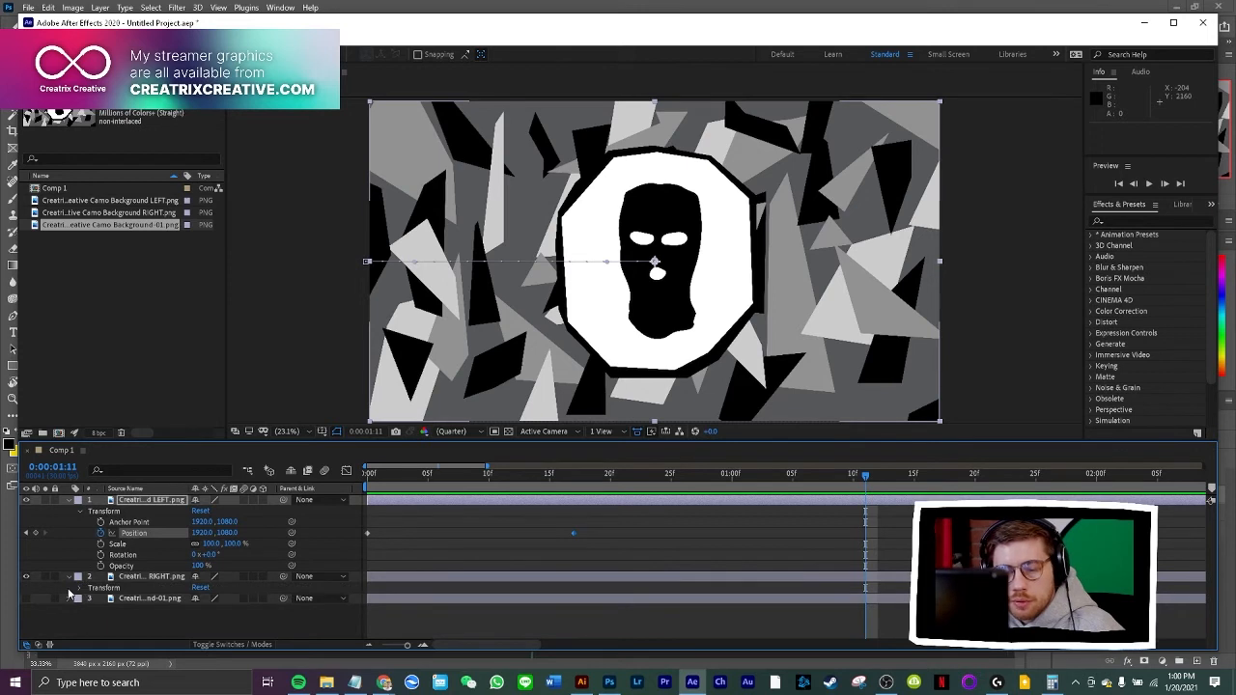
{"action": "left_click", "coordinate": [81, 587]}
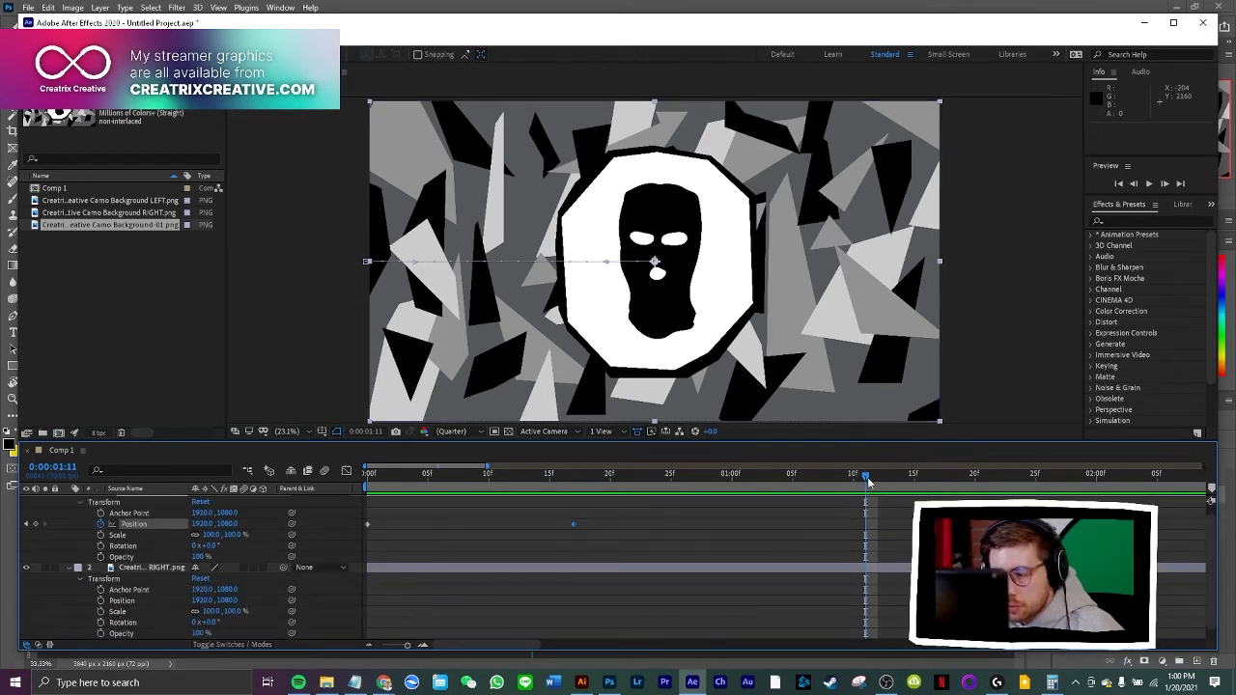
{"action": "left_click_drag", "start_coordinate": [865, 475], "coordinate": [575, 502]}
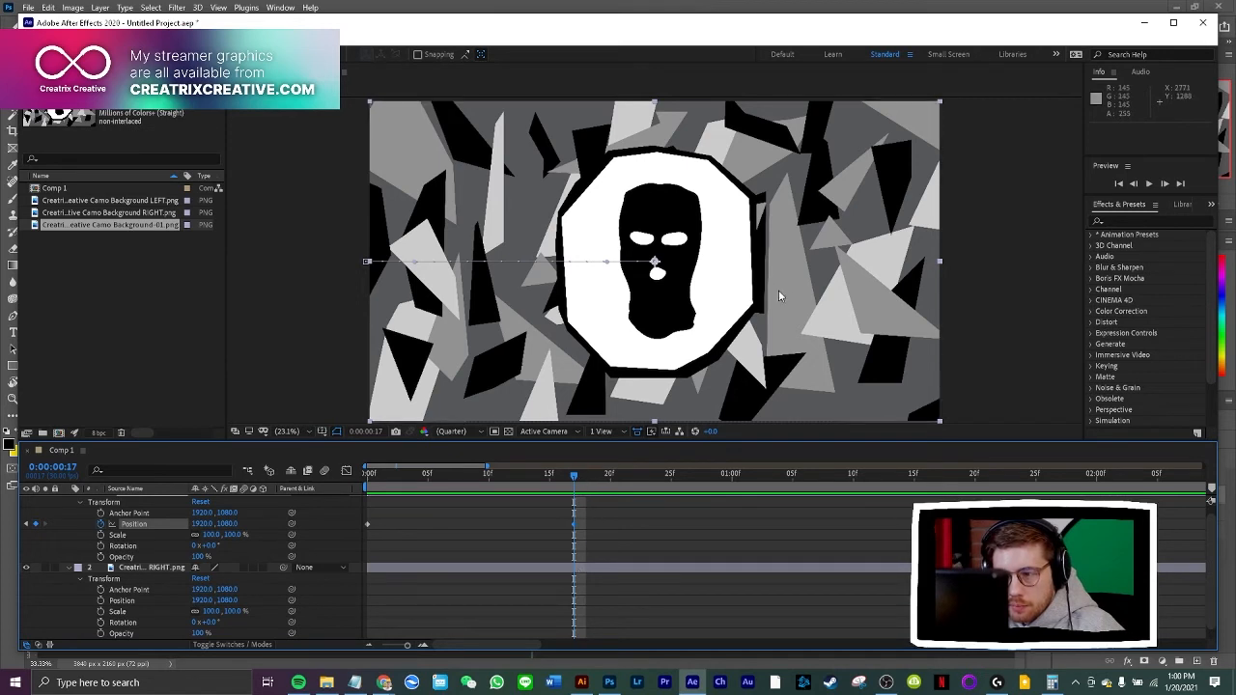
{"action": "left_click", "coordinate": [101, 600]}
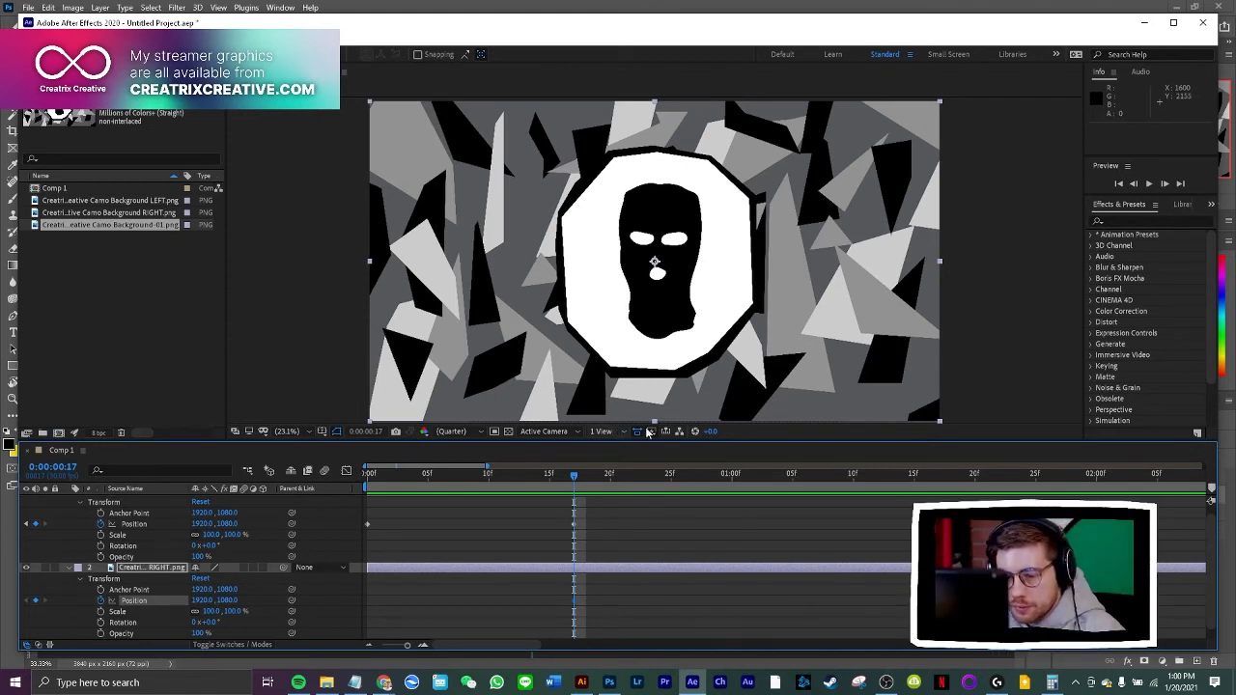
Set the RIGHT layer's X position to 3825 at 0:00:00:00, moving it off the frame
{"action": "left_click_drag", "start_coordinate": [577, 480], "coordinate": [367, 479]}
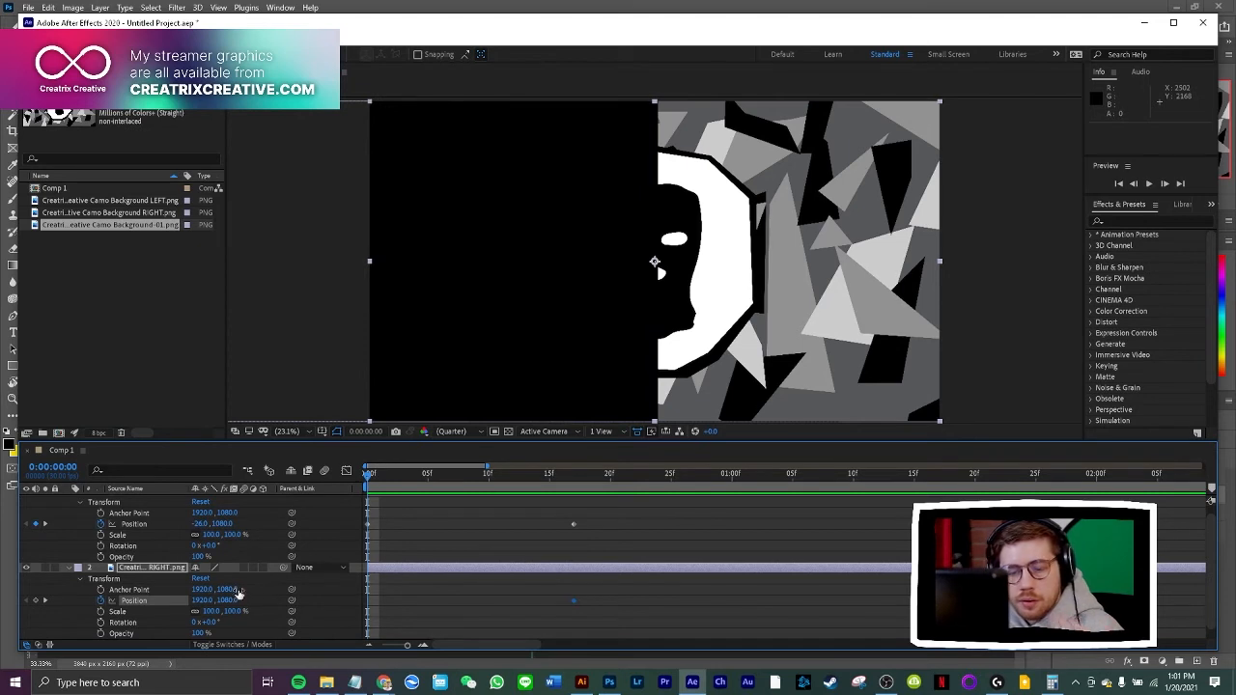
{"action": "left_click_drag", "start_coordinate": [207, 601], "coordinate": [515, 547]}
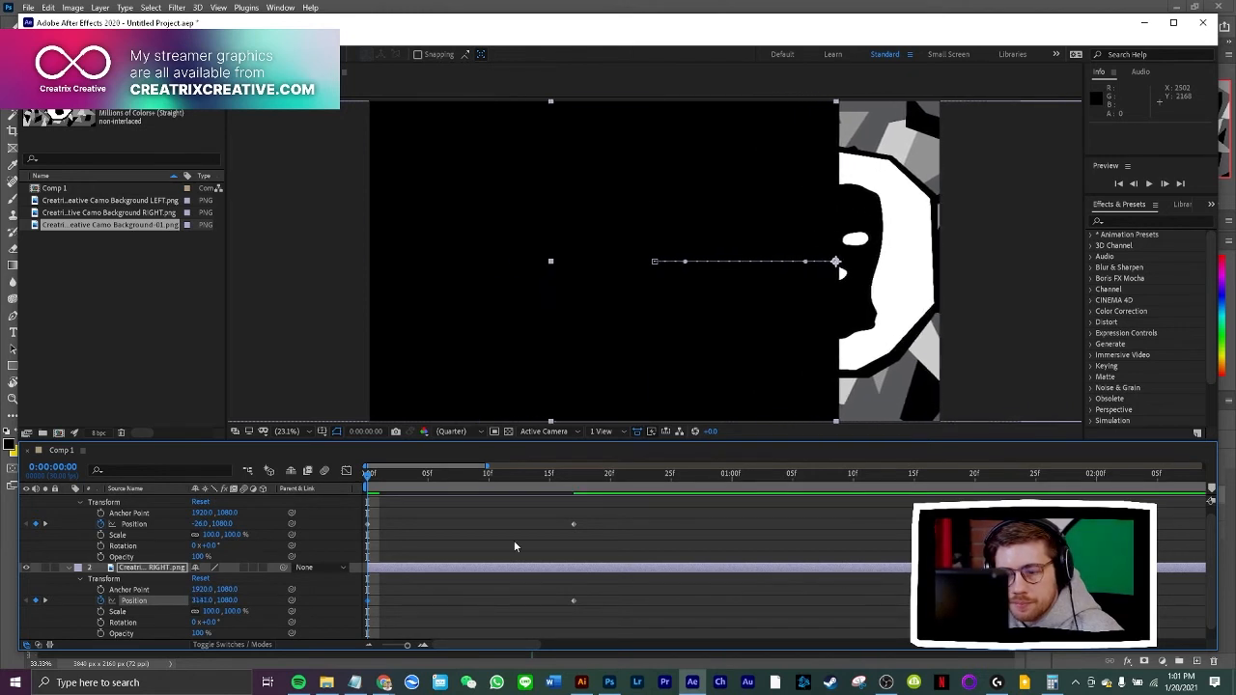
{"action": "left_click_drag", "start_coordinate": [197, 605], "coordinate": [645, 607]}
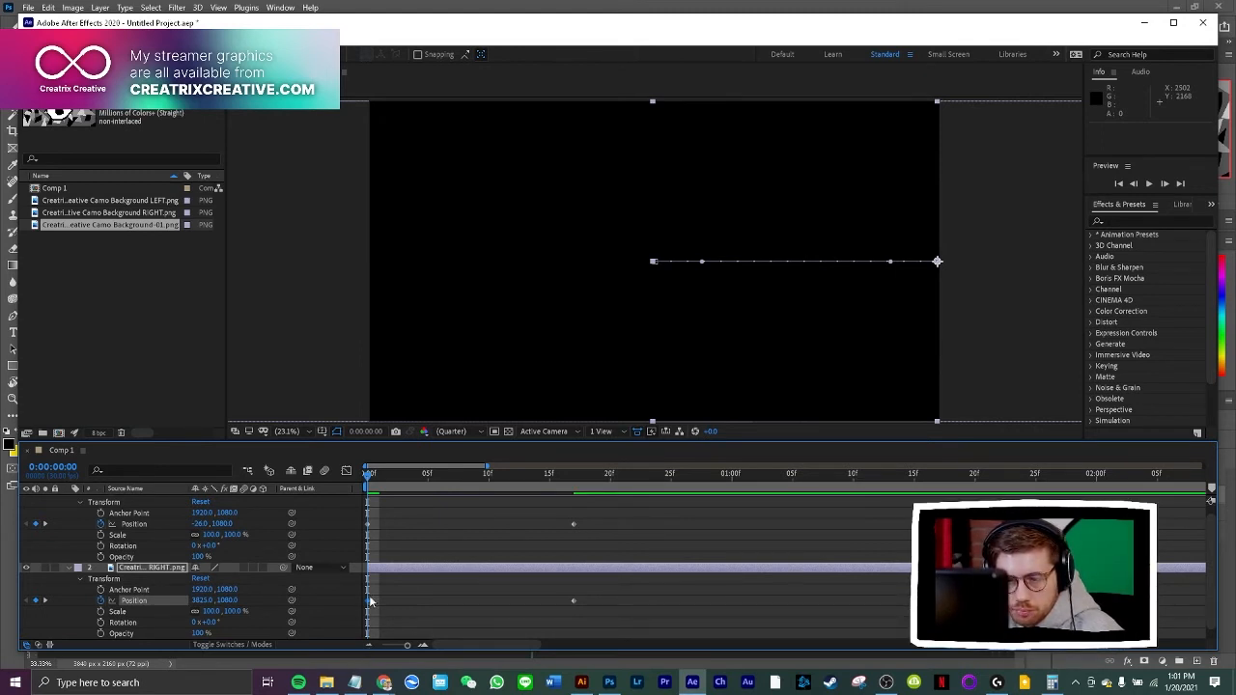
Preview the LEFT and RIGHT halves sliding together from the start of the composition
{"action": "key", "text": "space"}
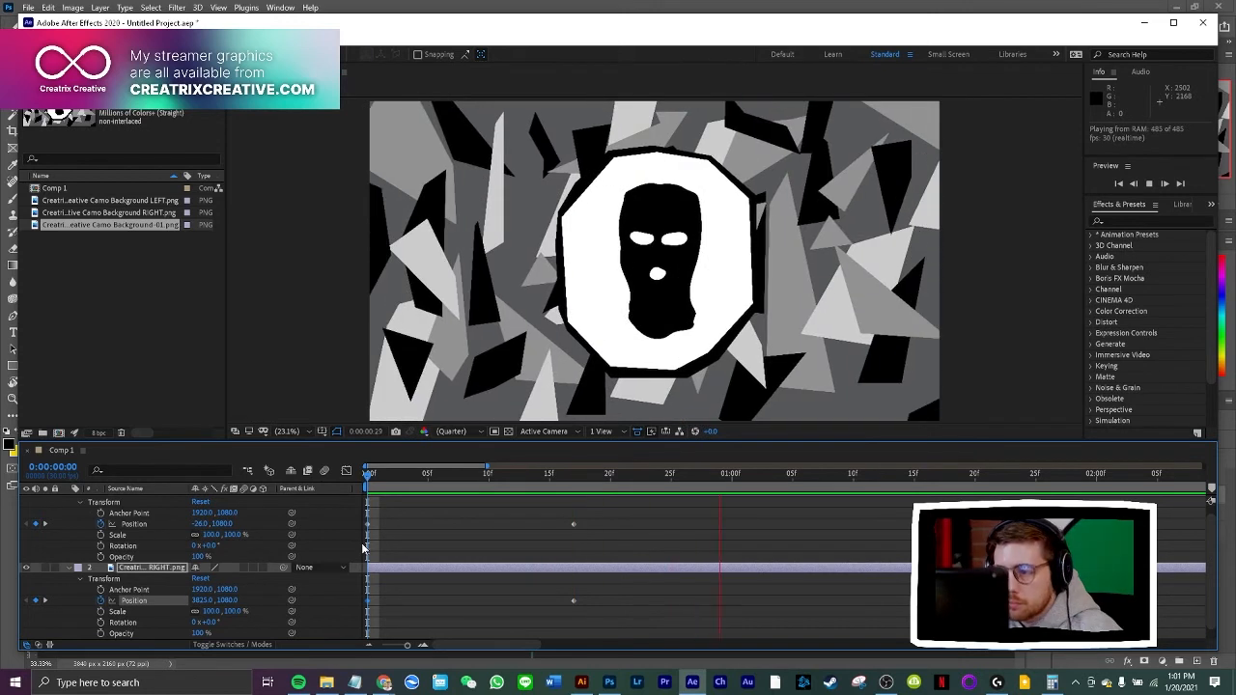
{"action": "key", "text": "space"}
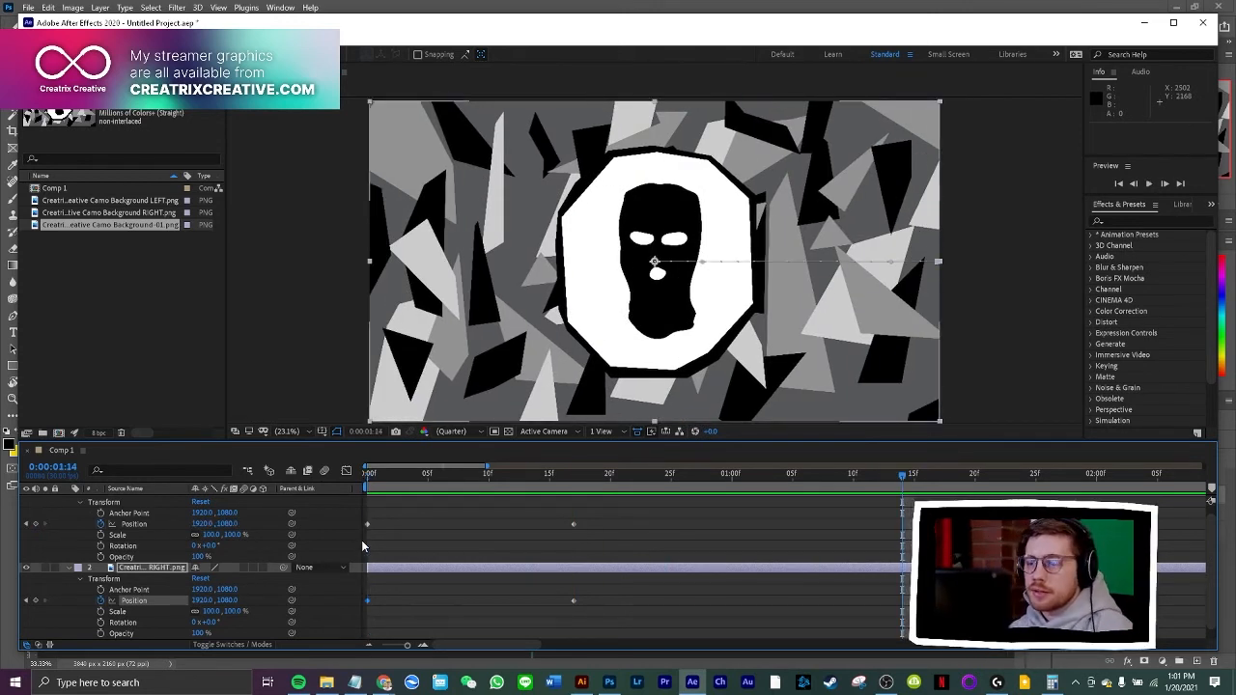
{"action": "left_click_drag", "start_coordinate": [903, 475], "coordinate": [368, 475]}
{"action": "key", "text": "space"}
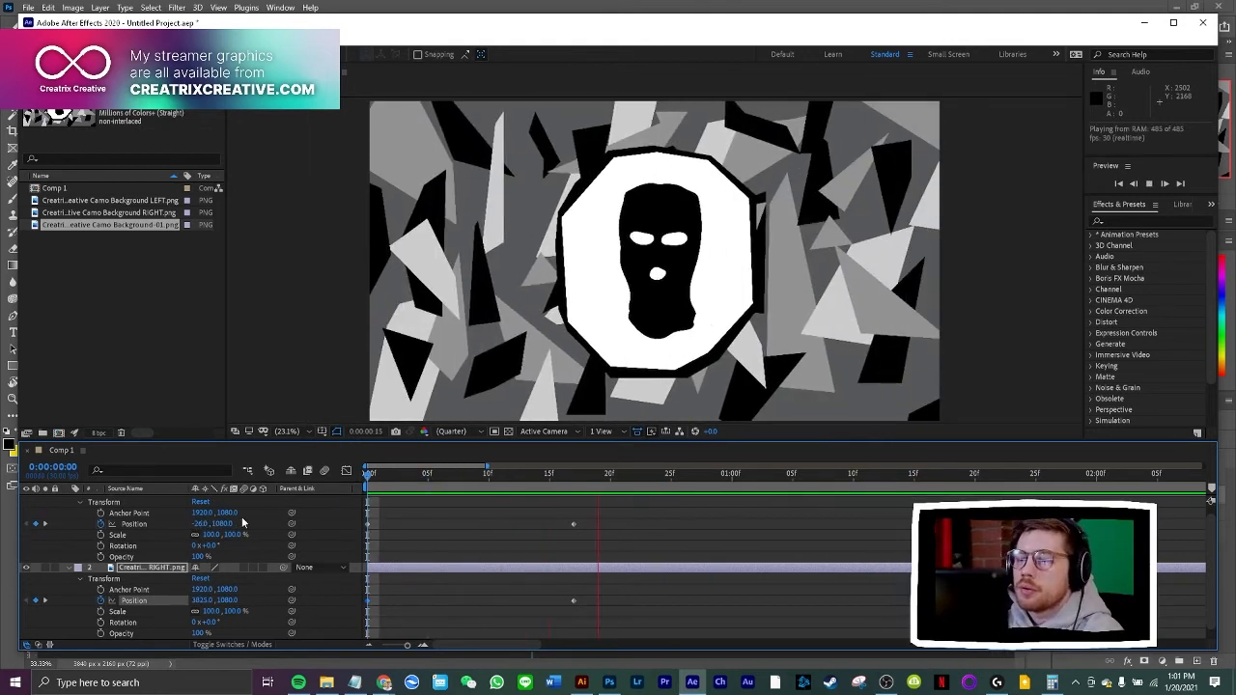
{"action": "key", "text": "space"}
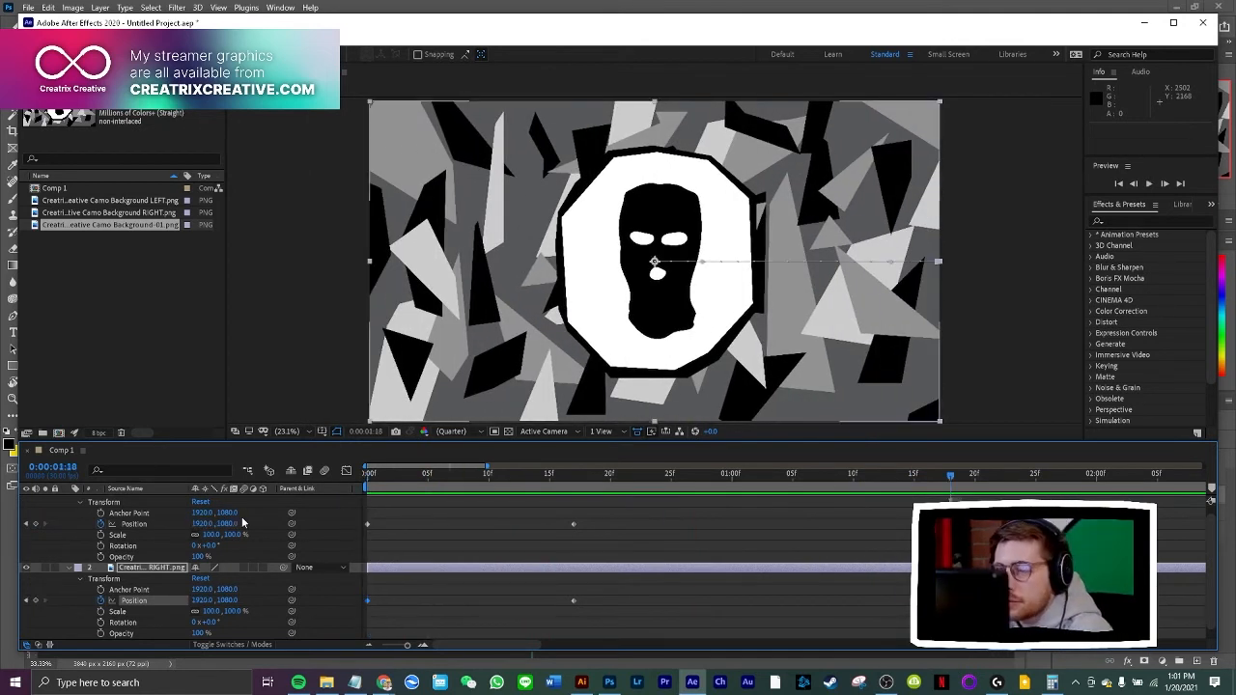
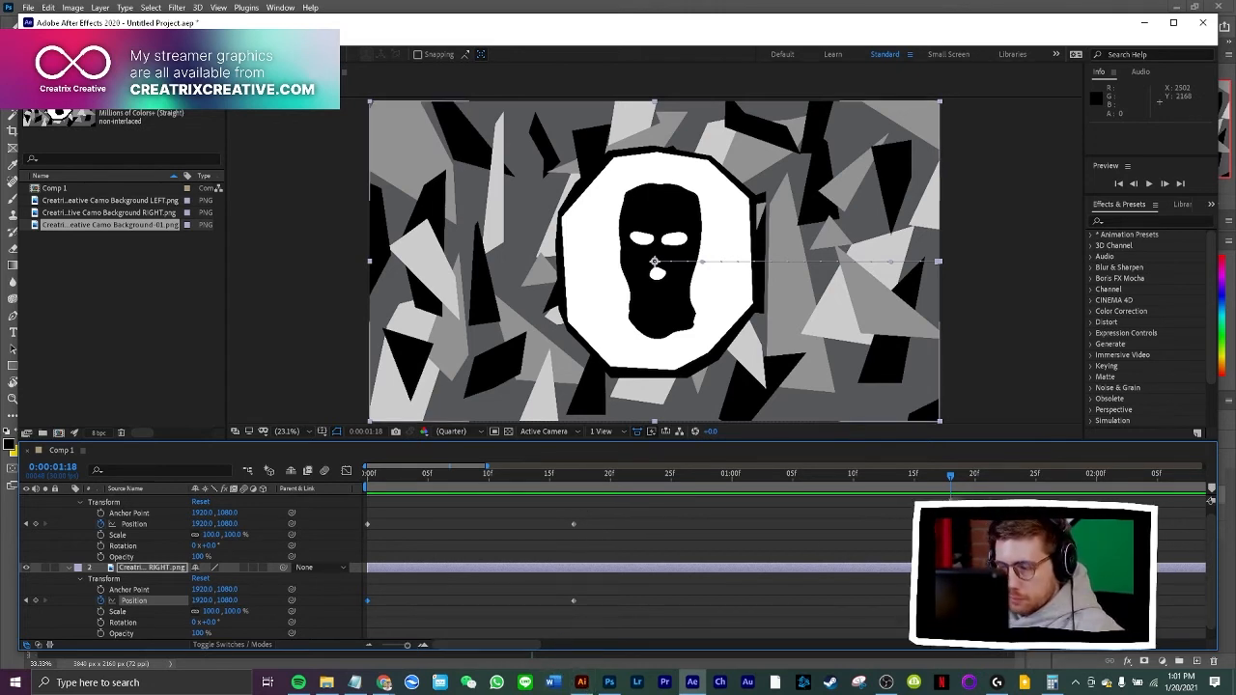
Try to paste copies of the LEFT and RIGHT layers' ending Position keyframes at 0:00:01:08, and undo the paste
{"action": "left_click_drag", "start_coordinate": [907, 476], "coordinate": [875, 518]}
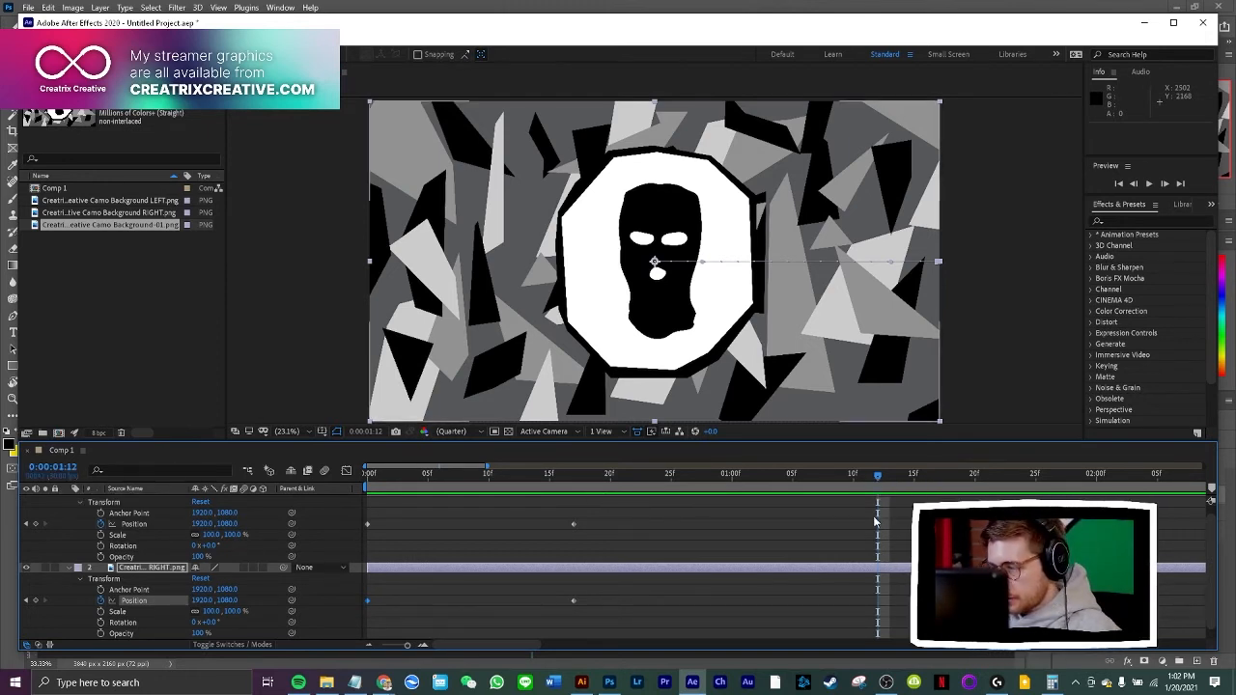
{"action": "left_click_drag", "start_coordinate": [900, 483], "coordinate": [1083, 481]}
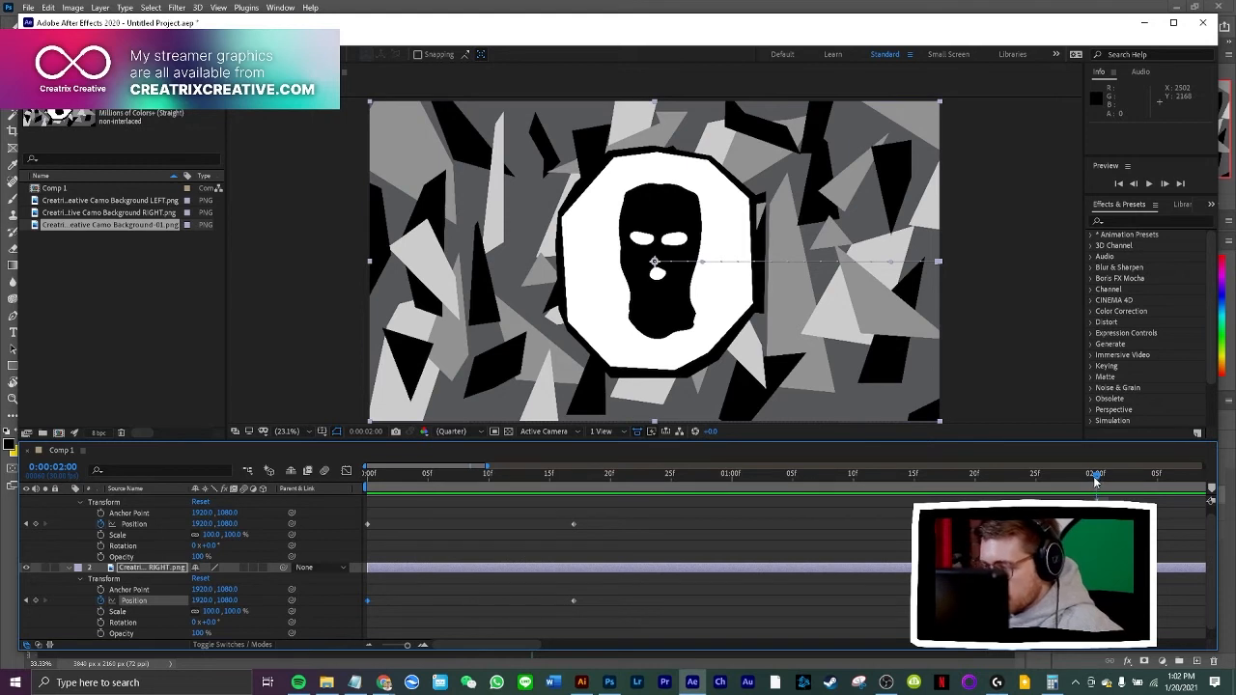
{"action": "left_click_drag", "start_coordinate": [1095, 474], "coordinate": [708, 474]}
{"action": "left_click_drag", "start_coordinate": [582, 513], "coordinate": [828, 529]}
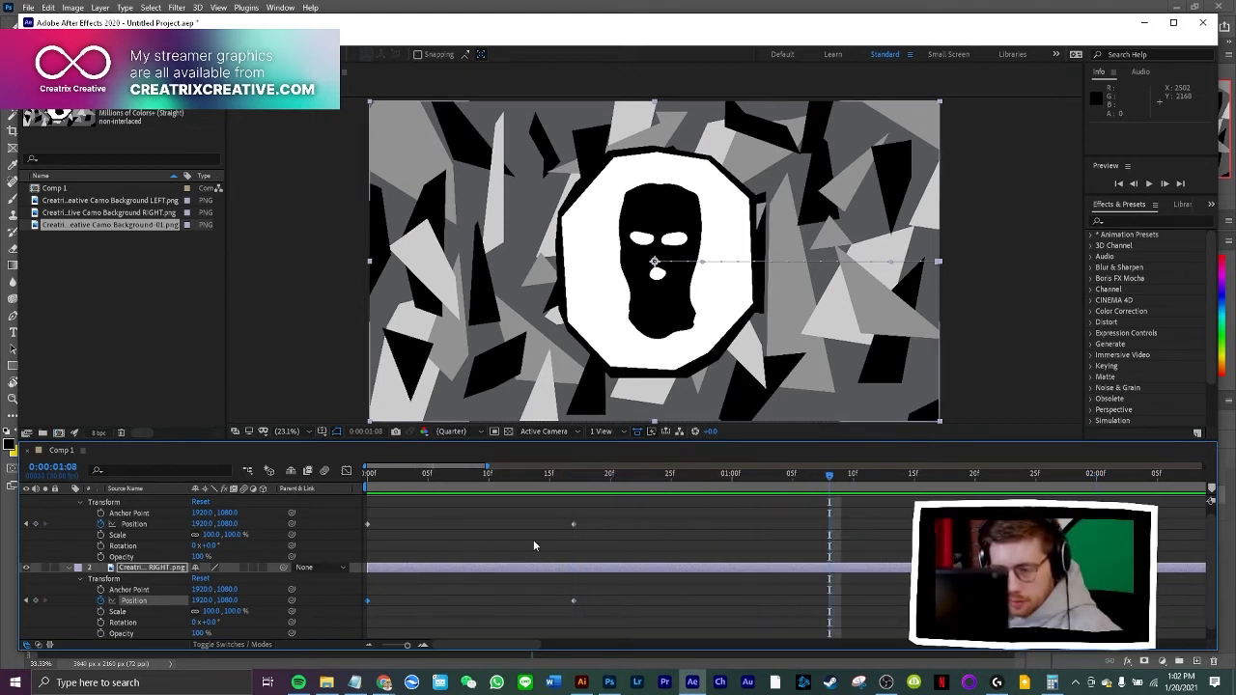
{"action": "left_click_drag", "start_coordinate": [602, 507], "coordinate": [569, 616]}
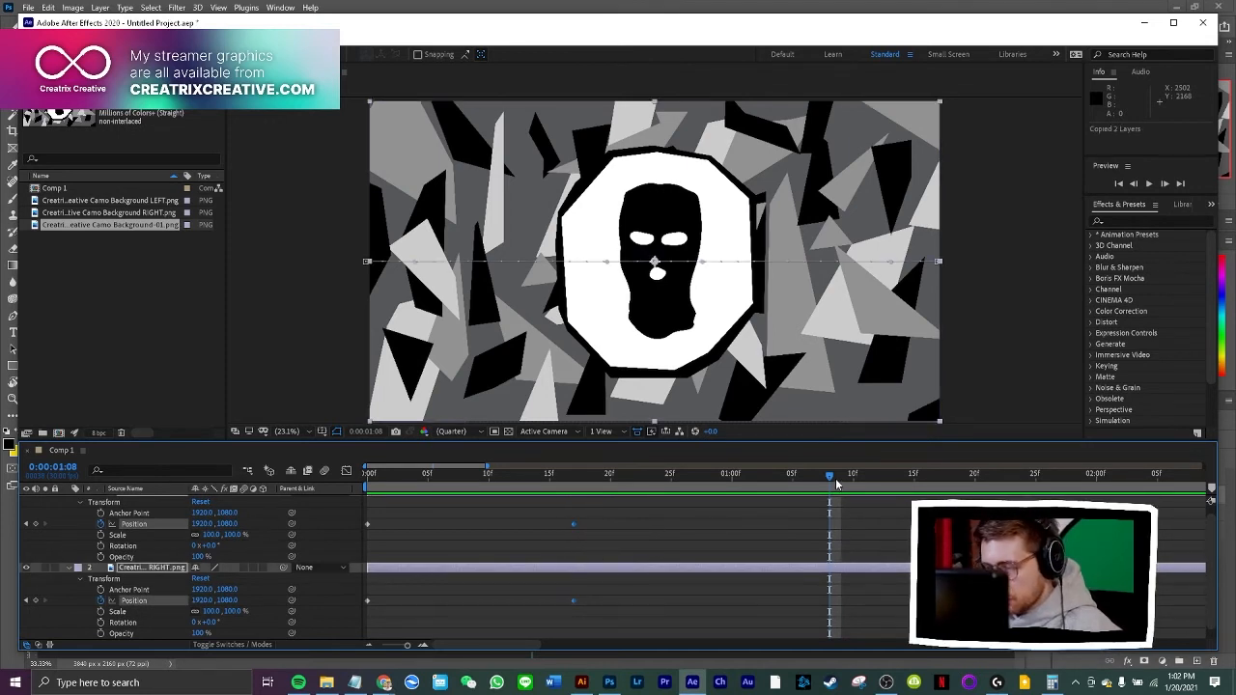
{"action": "key", "text": "ctrl+v"}
{"action": "key", "text": "ctrl+z"}
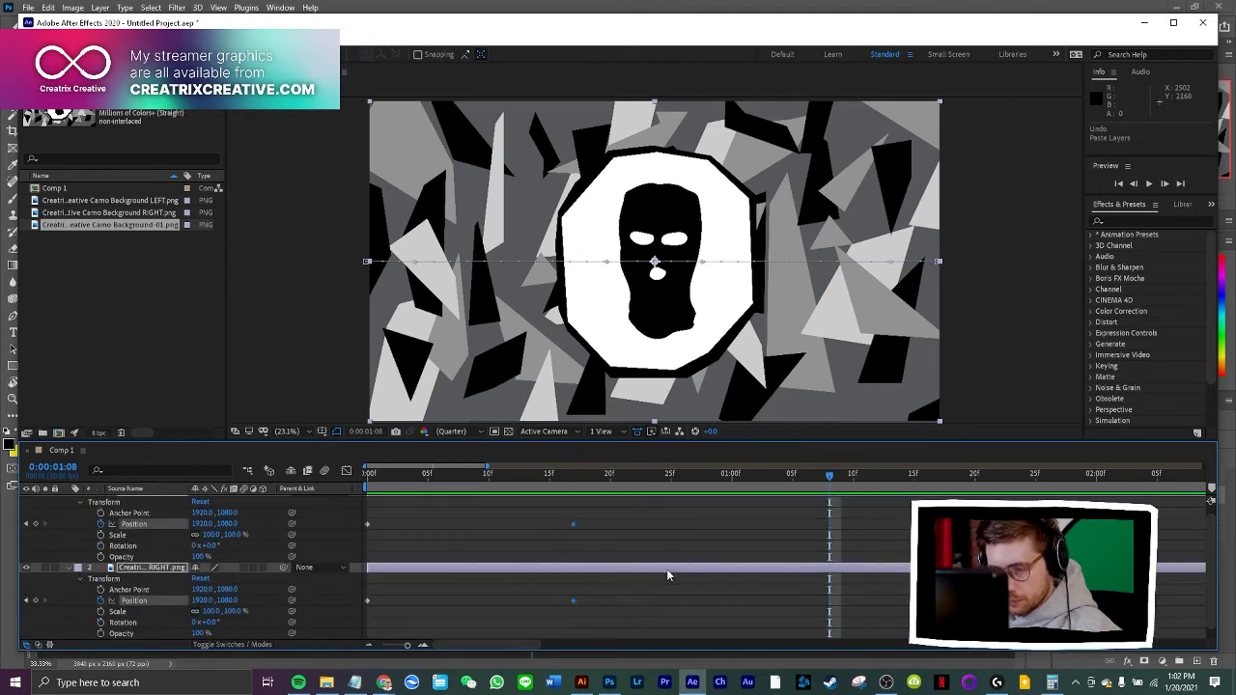
Copy the LEFT layer's Position keyframe at 0:00:00:17 to 0:00:01:08 so the half holds in place, and preview it
{"action": "left_click", "coordinate": [614, 538]}
{"action": "left_click_drag", "start_coordinate": [612, 502], "coordinate": [560, 546]}
{"action": "scroll", "coordinate": [856, 523], "scroll_direction": "up", "scroll_amount": 1}
{"action": "left_click", "coordinate": [633, 528]}
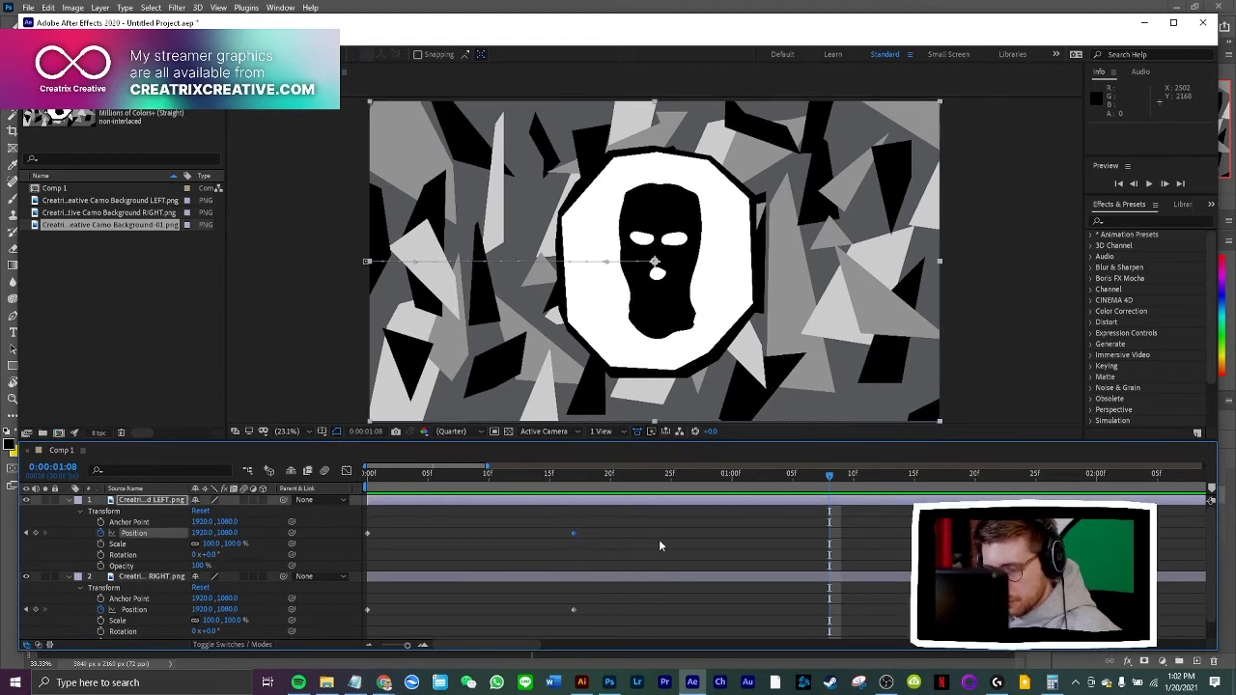
{"action": "left_click_drag", "start_coordinate": [596, 523], "coordinate": [562, 545]}
{"action": "left_click", "coordinate": [595, 519]}
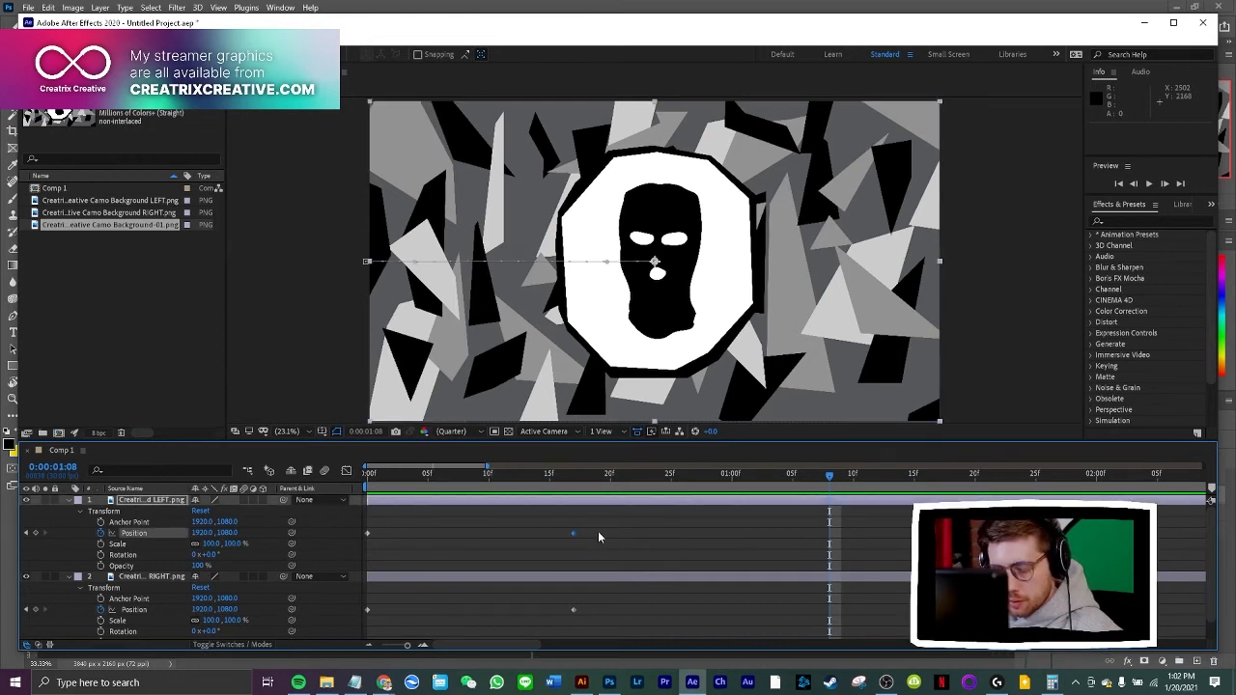
{"action": "left_click", "coordinate": [786, 500]}
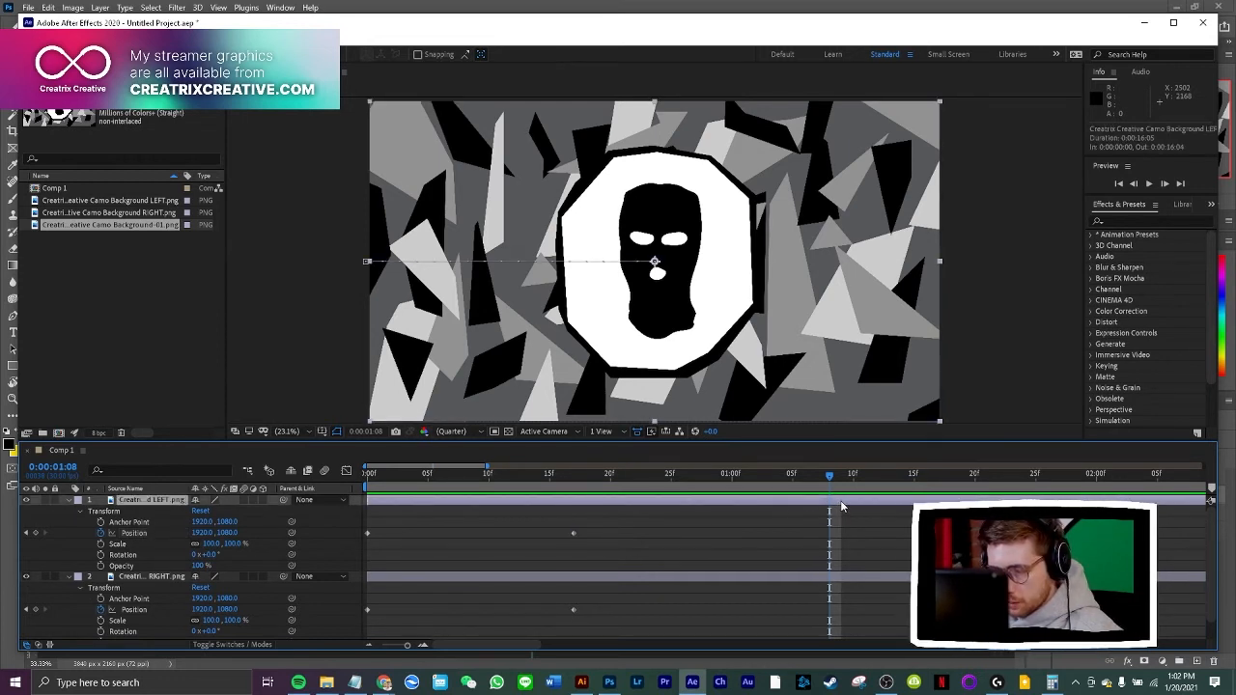
{"action": "left_click_drag", "start_coordinate": [794, 487], "coordinate": [829, 491]}
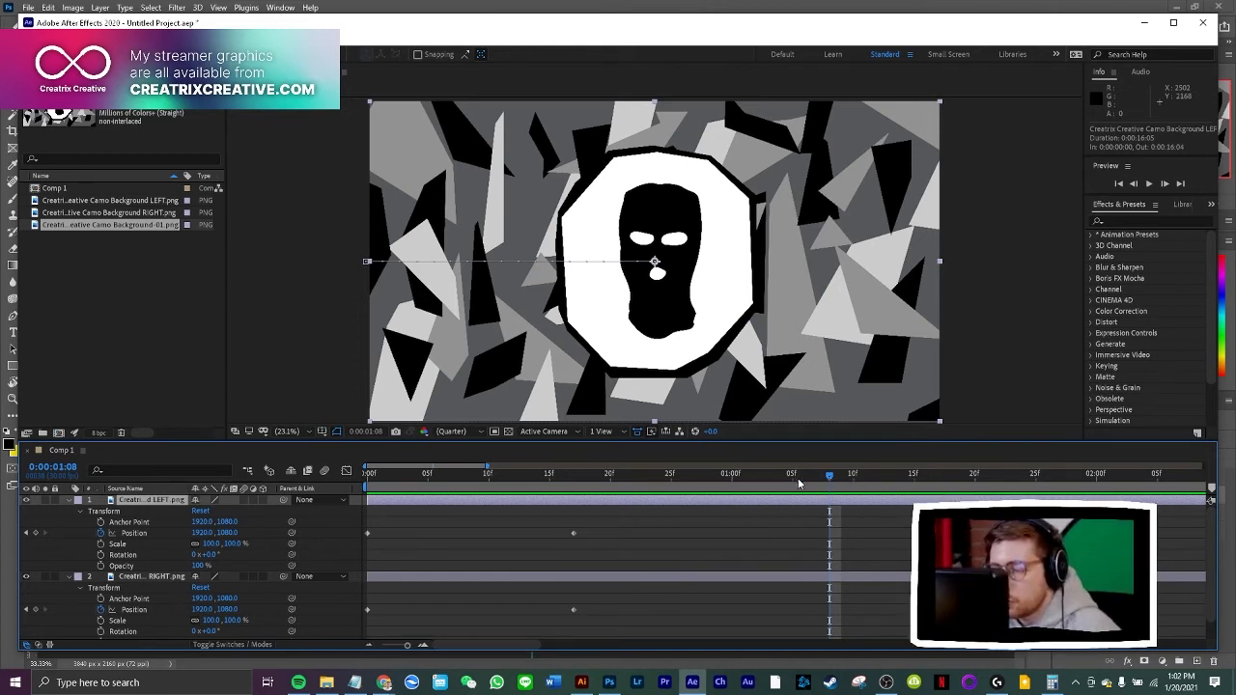
{"action": "key", "text": "ctrl+v"}
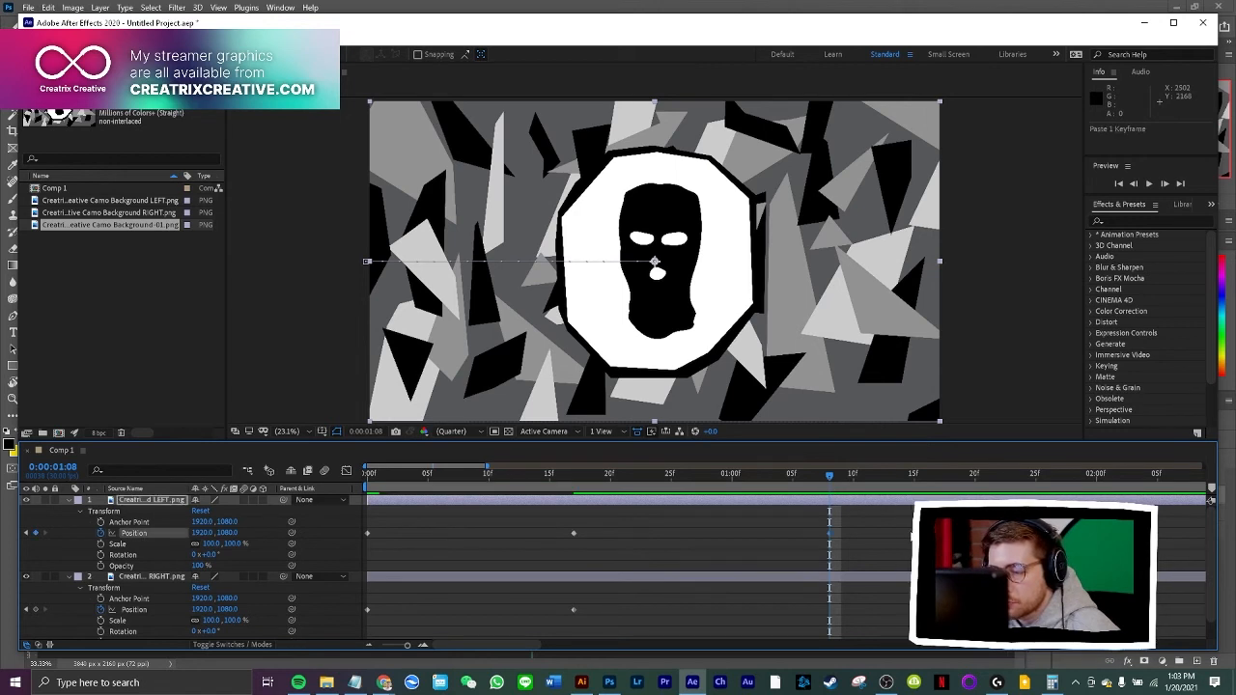
{"action": "key", "text": "space"}
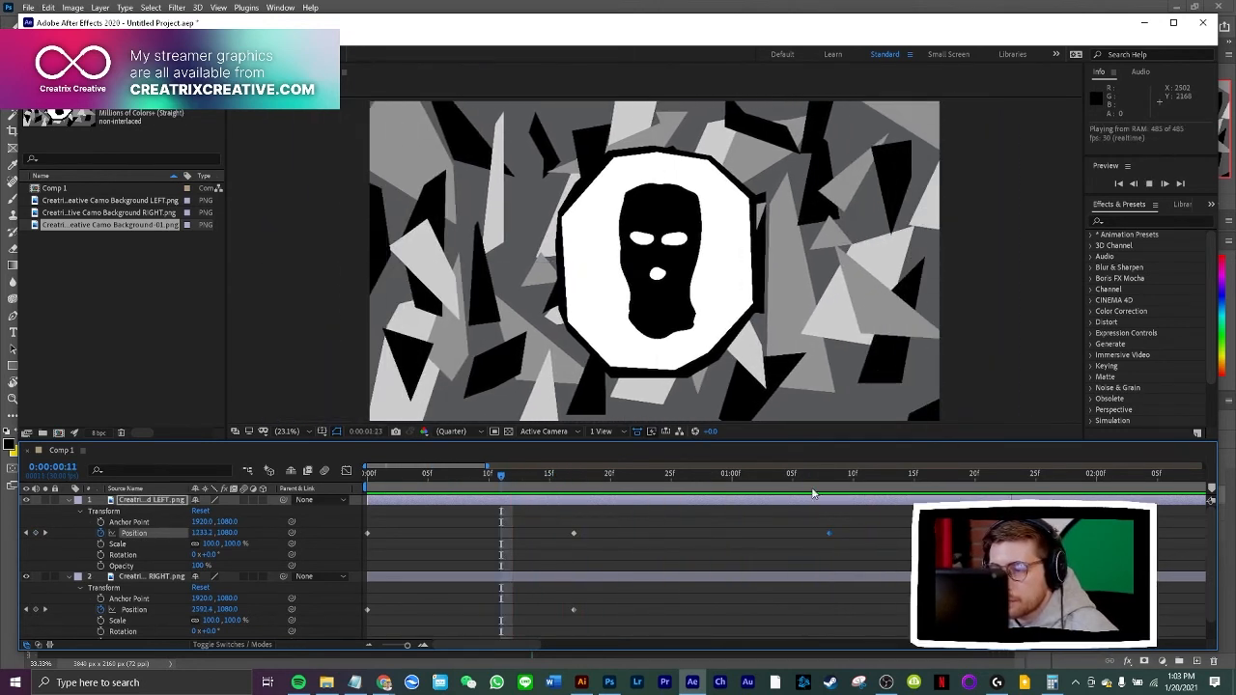
{"action": "key", "text": "space"}
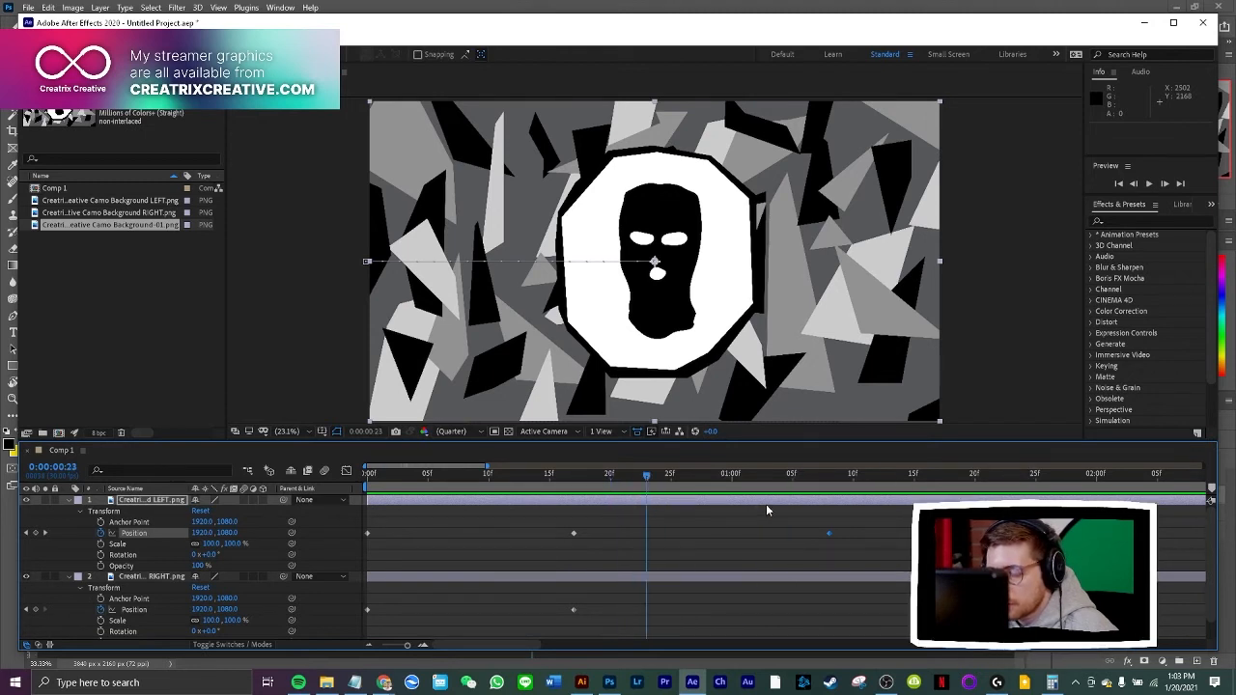
Copy the LEFT layer's starting off-frame Position keyframe to 0:00:01:24, and preview the half sliding back out
{"action": "left_click_drag", "start_coordinate": [766, 505], "coordinate": [1070, 494]}
{"action": "left_click_drag", "start_coordinate": [781, 496], "coordinate": [610, 504]}
{"action": "left_click_drag", "start_coordinate": [388, 526], "coordinate": [365, 547]}
{"action": "key", "text": "ctrl+c"}
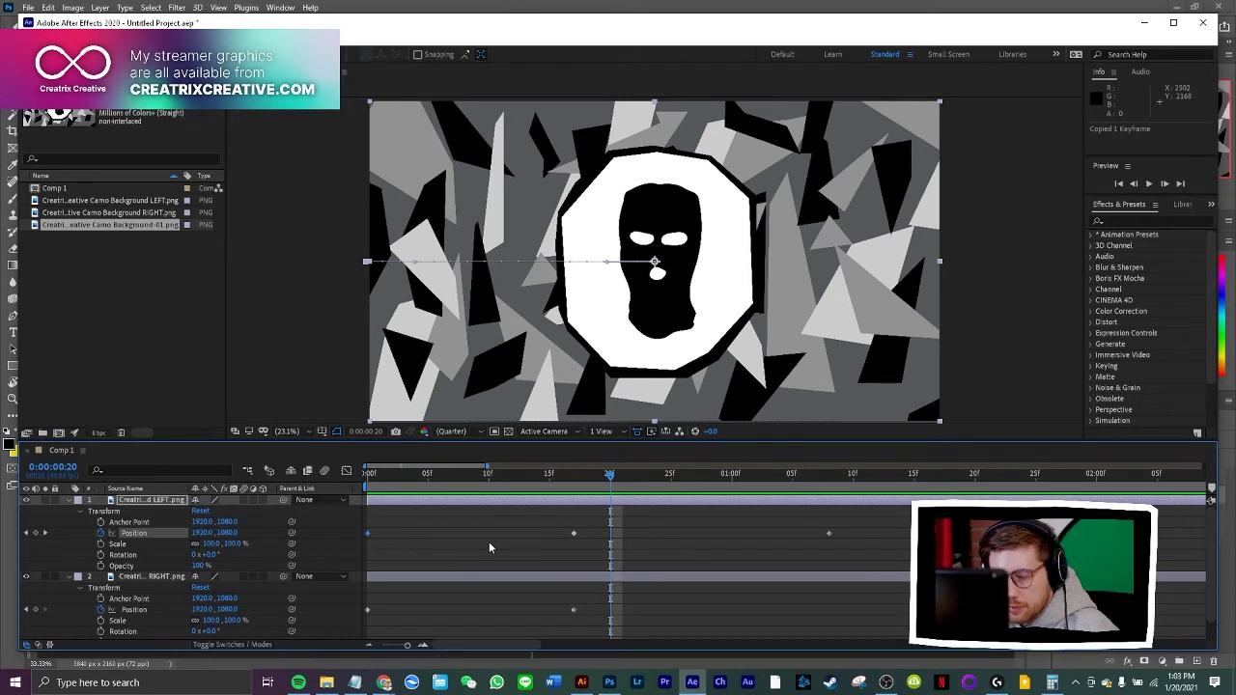
{"action": "left_click_drag", "start_coordinate": [610, 477], "coordinate": [1023, 506]}
{"action": "key", "text": "ctrl+v"}
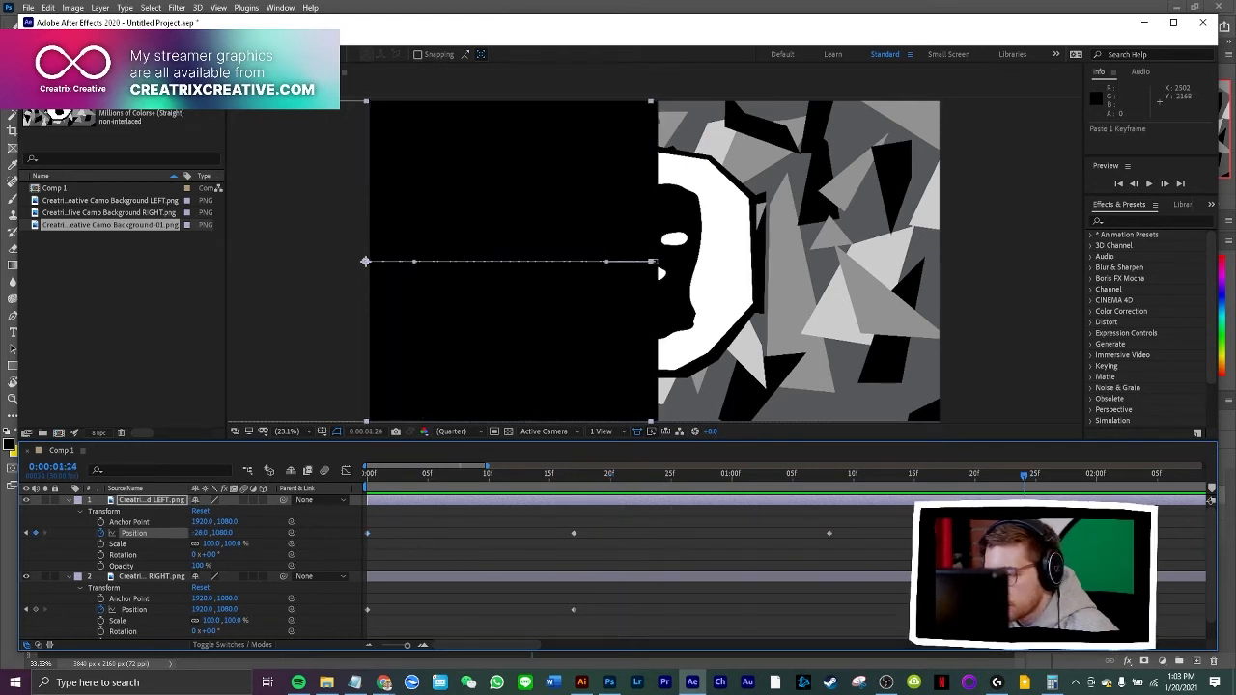
{"action": "key", "text": "space"}
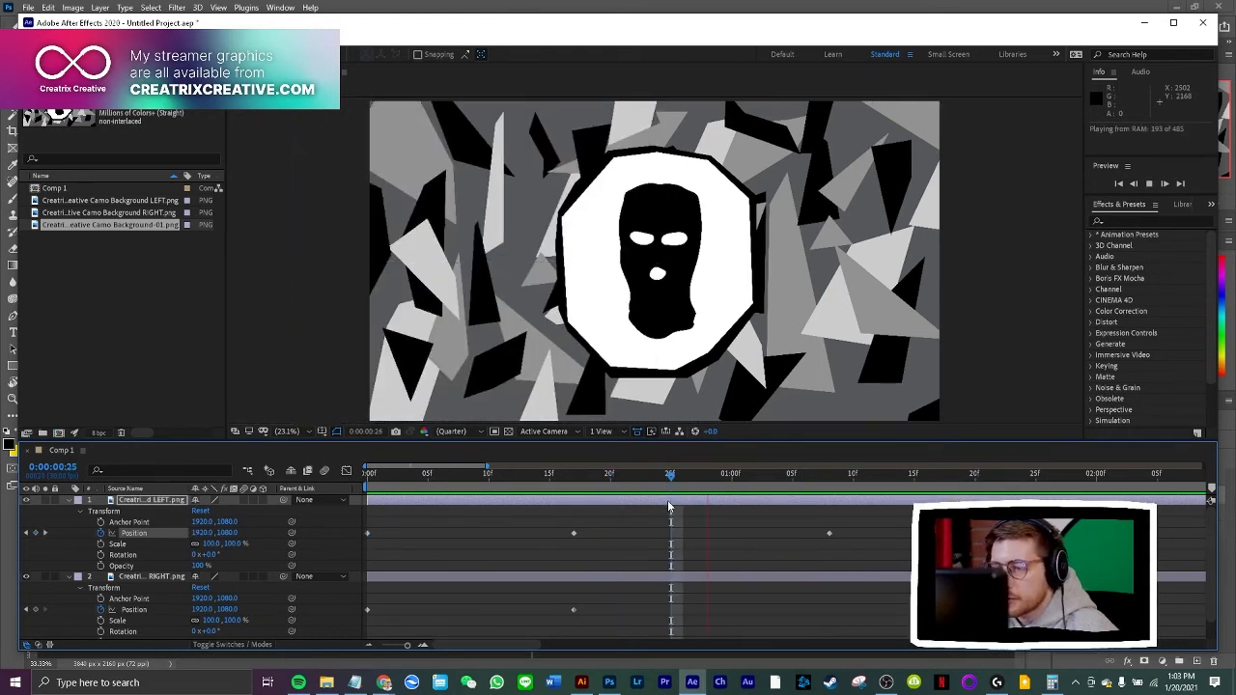
{"action": "key", "text": "space"}
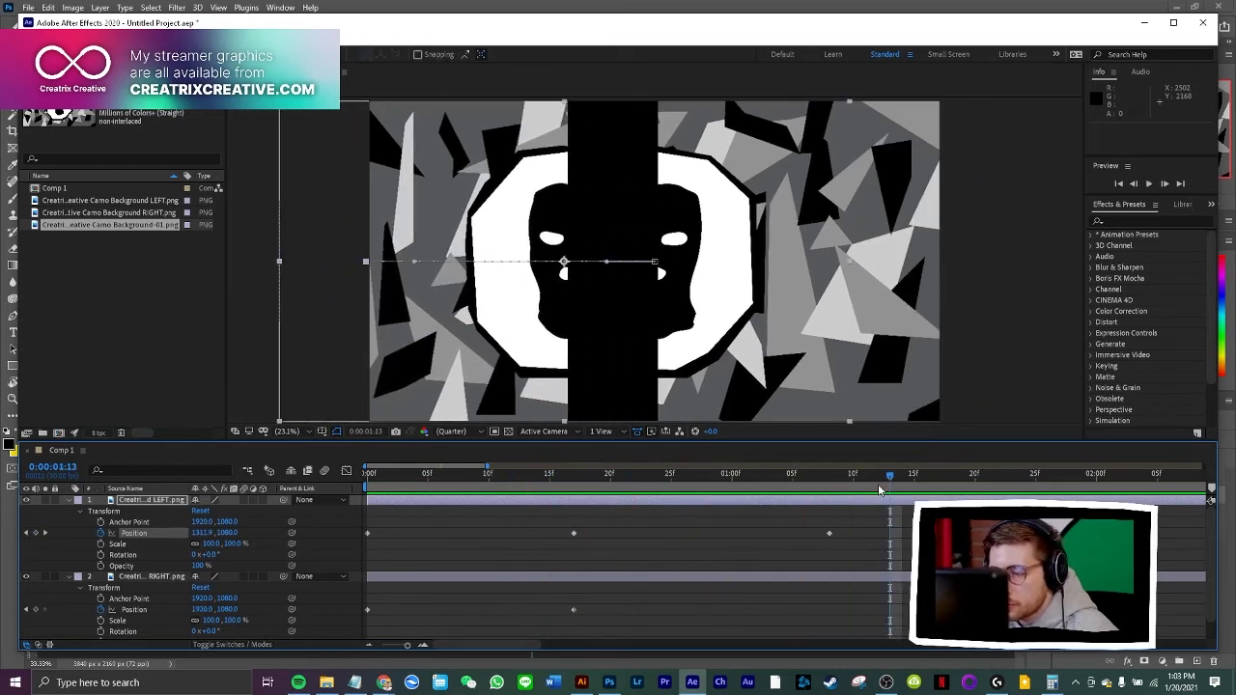
{"action": "key", "text": "space"}
{"action": "left_click_drag", "start_coordinate": [686, 505], "coordinate": [684, 505]}
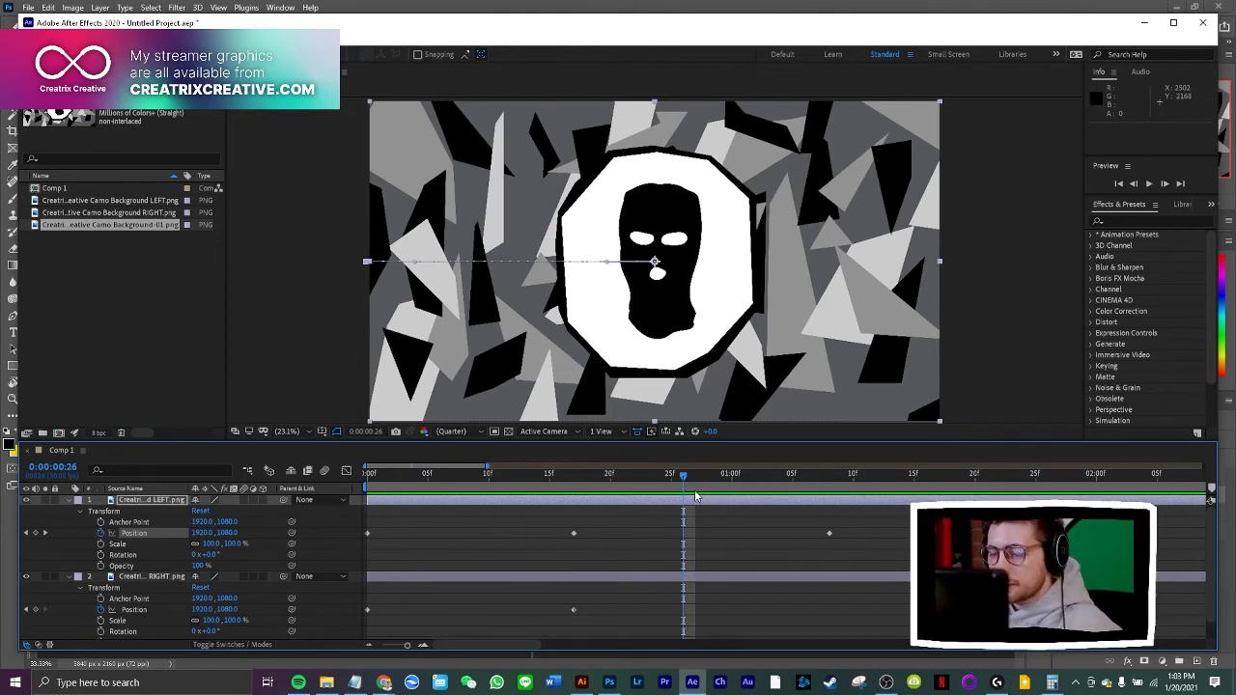
{"action": "left_click_drag", "start_coordinate": [684, 476], "coordinate": [659, 510]}
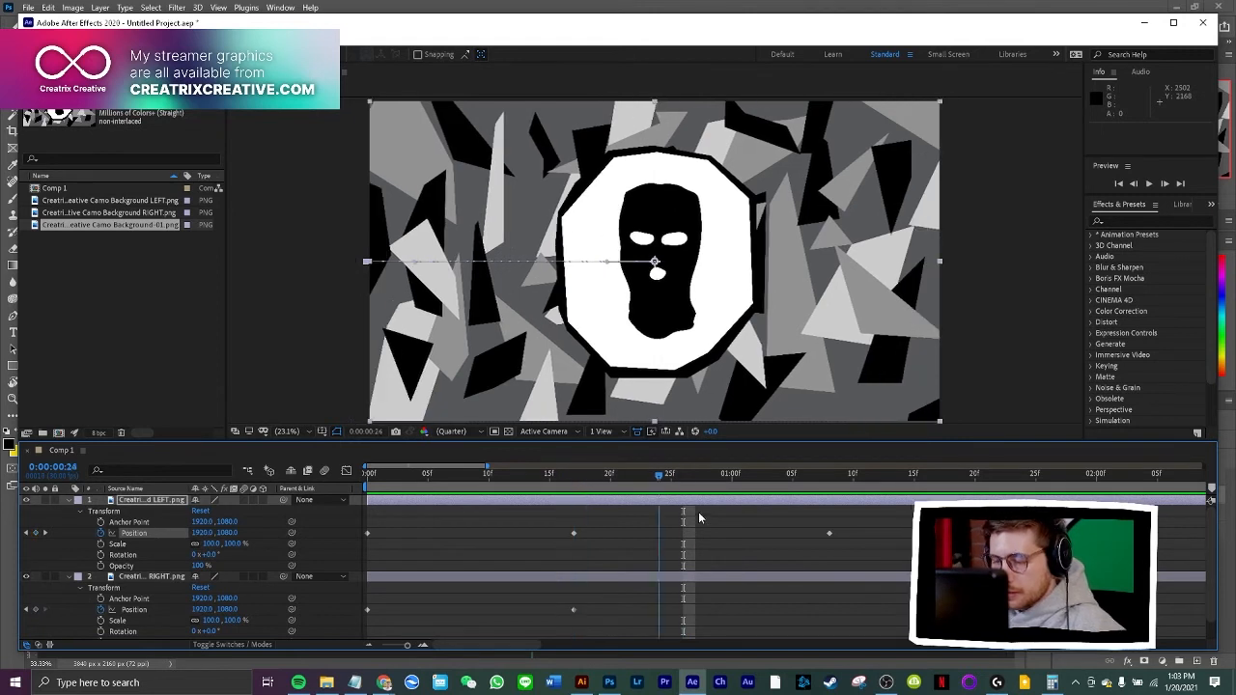
Move the LEFT layer's final off-frame Position keyframe to 0:00:02:00
{"action": "left_click_drag", "start_coordinate": [836, 527], "coordinate": [837, 529]}
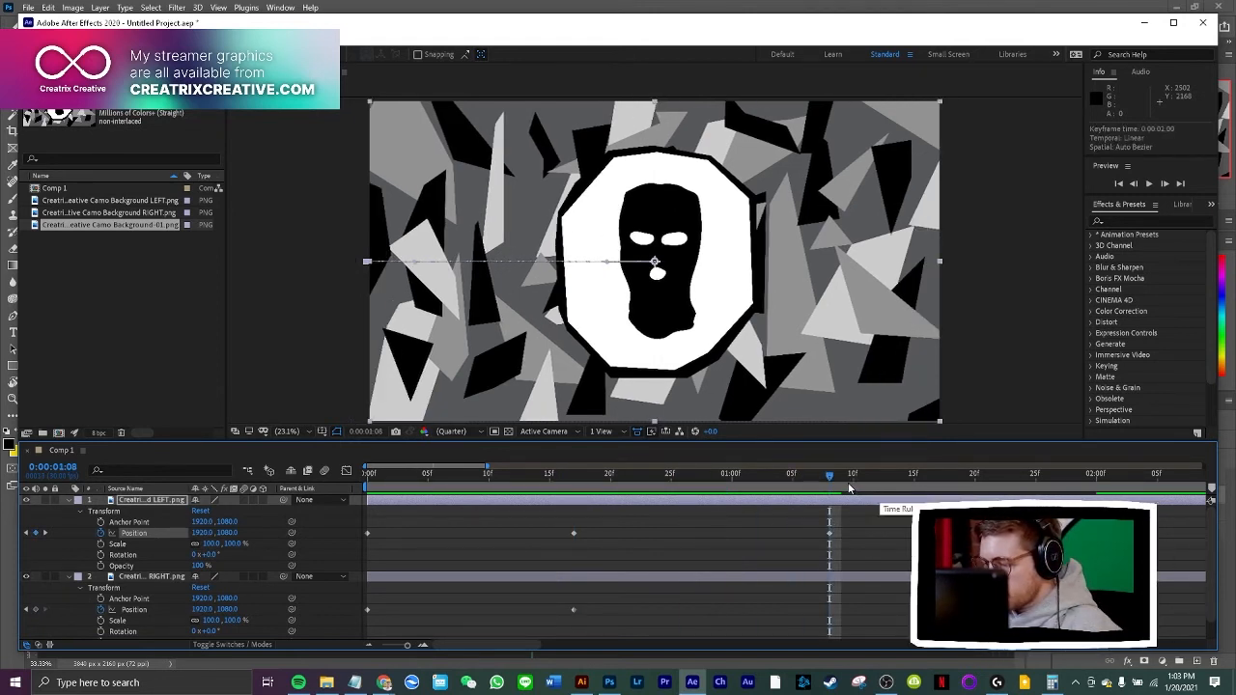
{"action": "key", "text": "Page_Down"}
{"action": "key", "text": "k"}
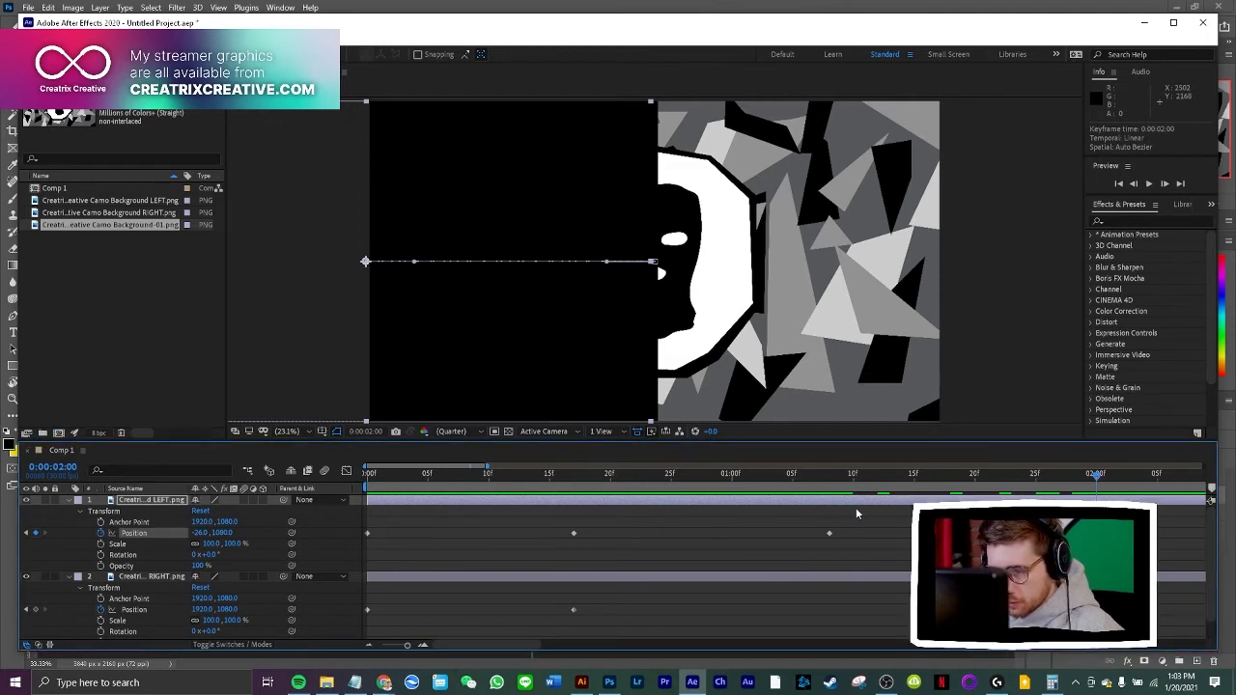
Retime the LEFT layer's two closed-position keyframes to 0:00:00:15 and 0:00:01:15
{"action": "left_click_drag", "start_coordinate": [1091, 483], "coordinate": [552, 485]}
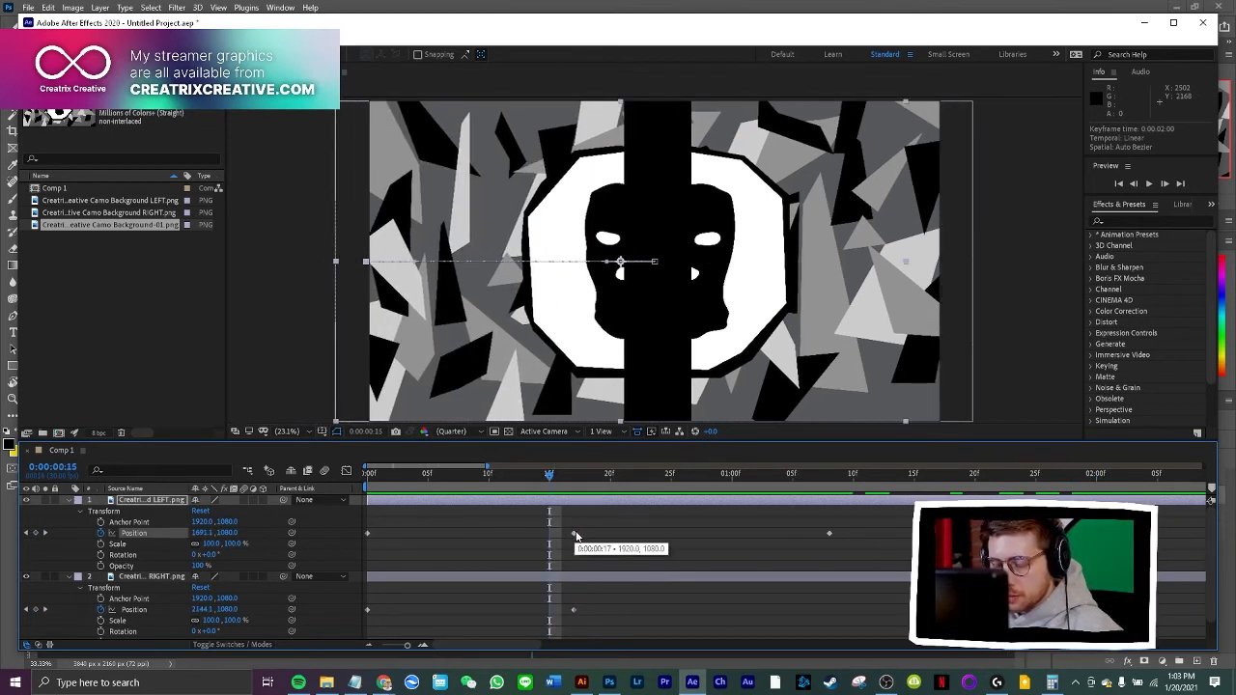
{"action": "left_click_drag", "start_coordinate": [573, 537], "coordinate": [552, 539]}
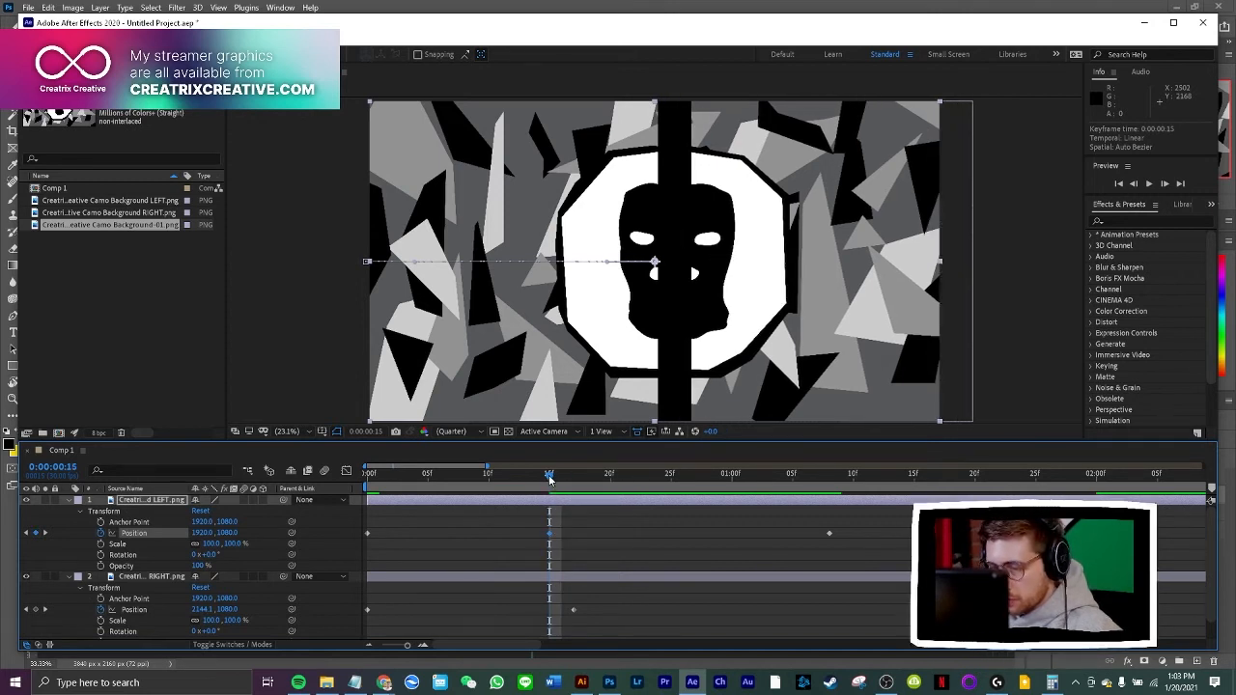
{"action": "left_click_drag", "start_coordinate": [549, 478], "coordinate": [914, 488]}
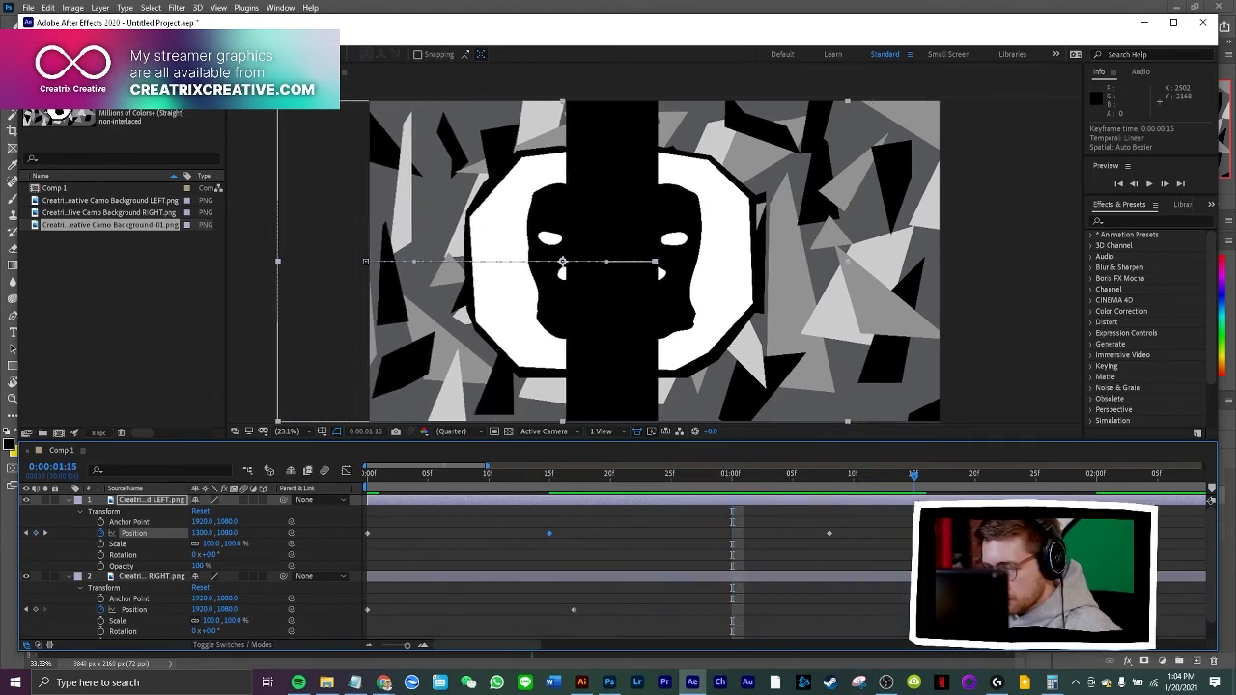
{"action": "left_click_drag", "start_coordinate": [829, 533], "coordinate": [914, 535]}
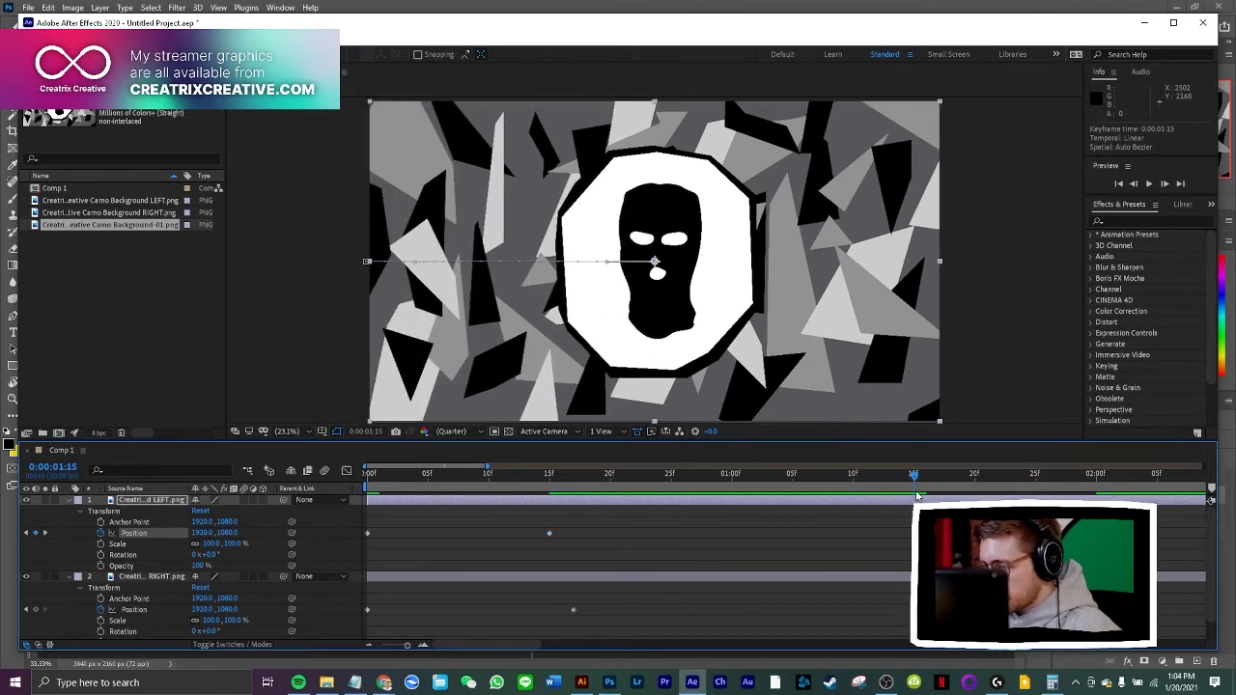
End the work area at 0:00:02:00, trim the composition to it, and fit the whole duration in the timeline
{"action": "left_click_drag", "start_coordinate": [915, 479], "coordinate": [696, 490]}
{"action": "left_click_drag", "start_coordinate": [571, 645], "coordinate": [555, 652]}
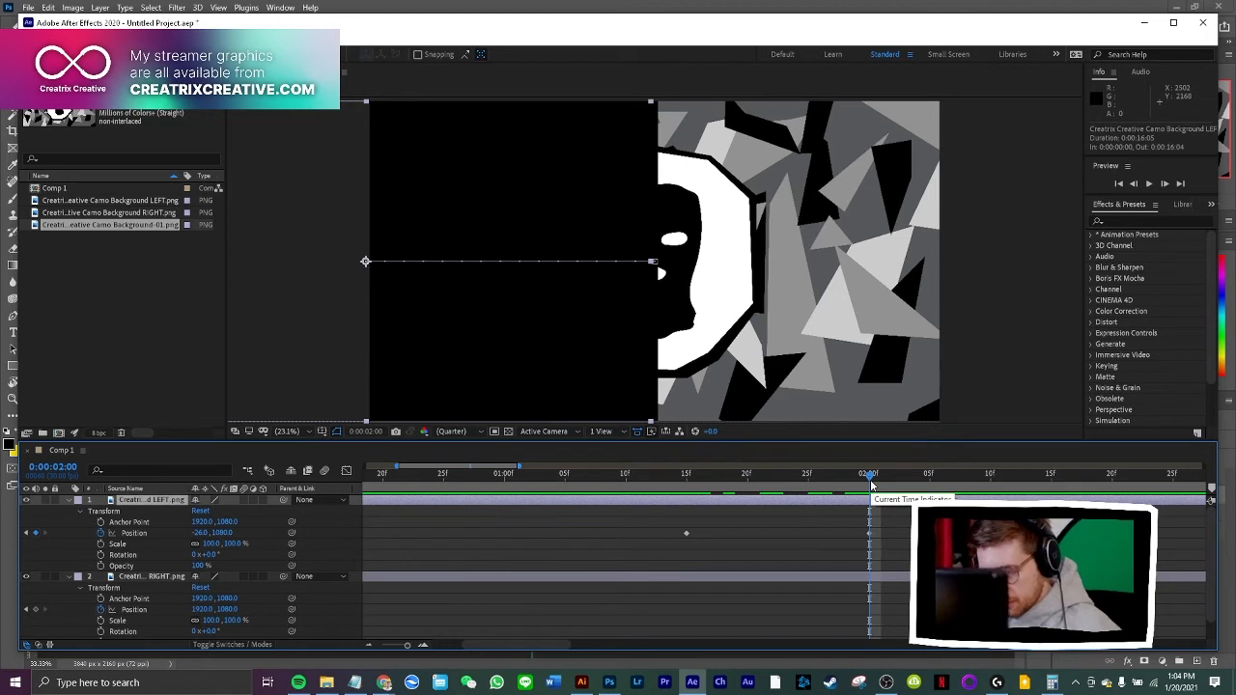
{"action": "key", "text": "n"}
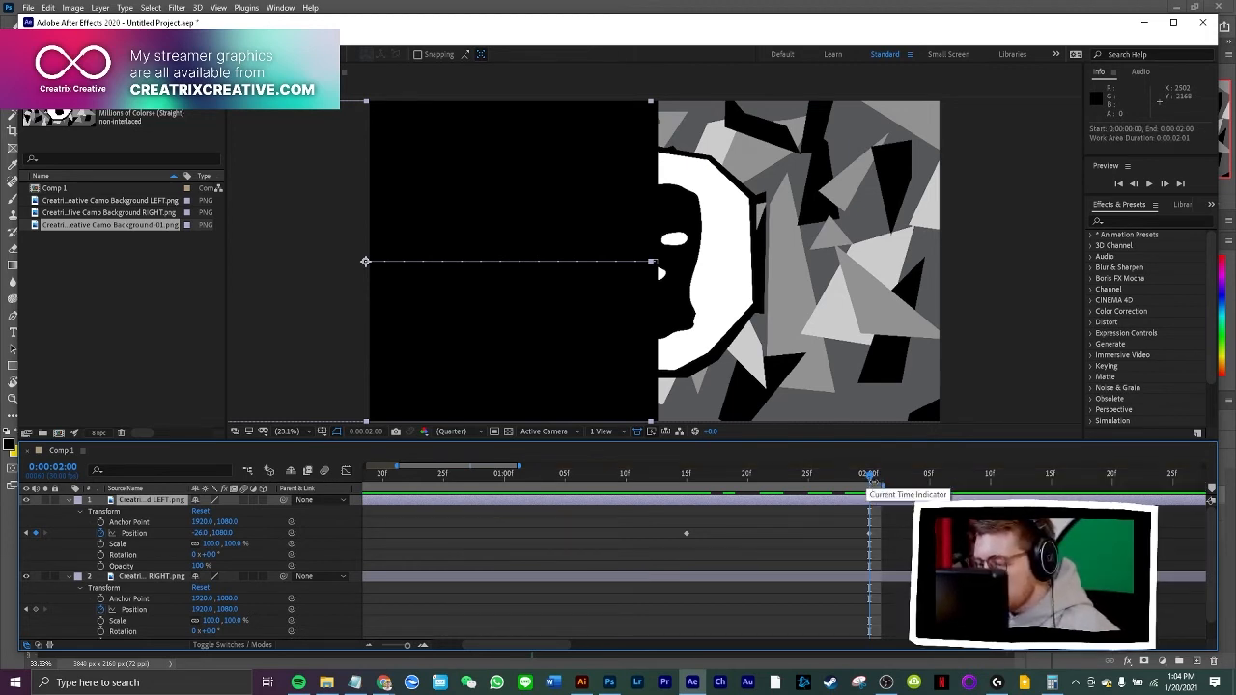
{"action": "right_click", "coordinate": [874, 486]}
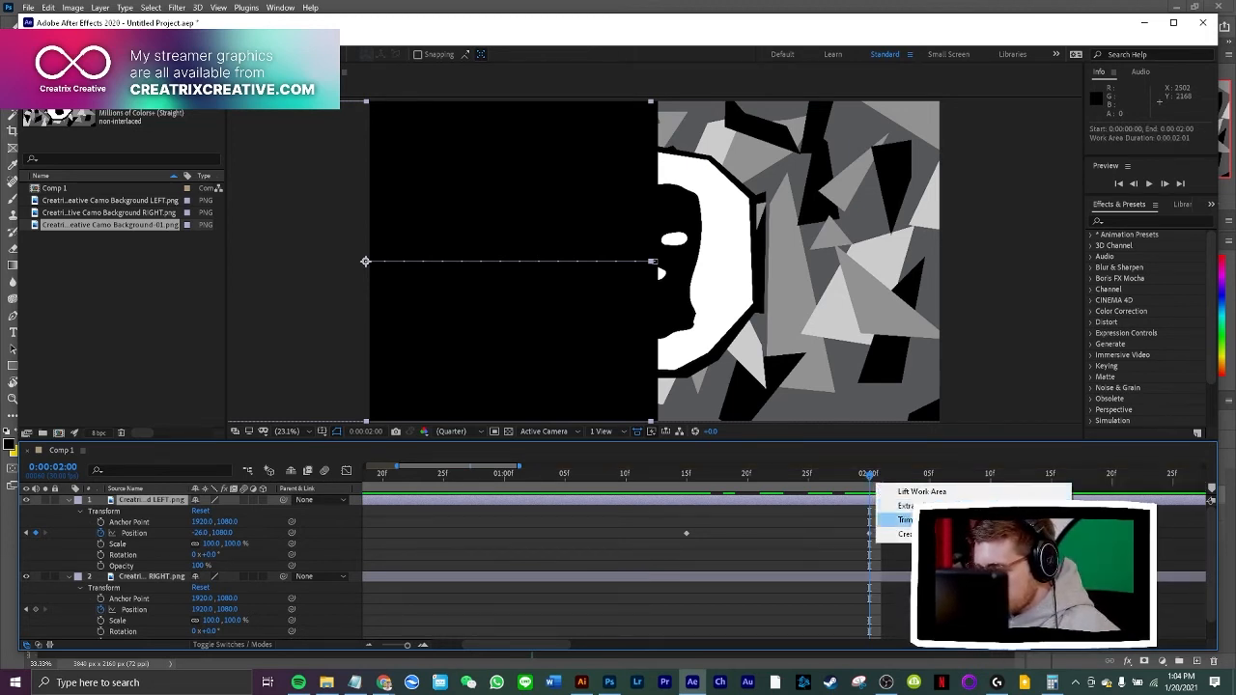
{"action": "left_click", "coordinate": [912, 519]}
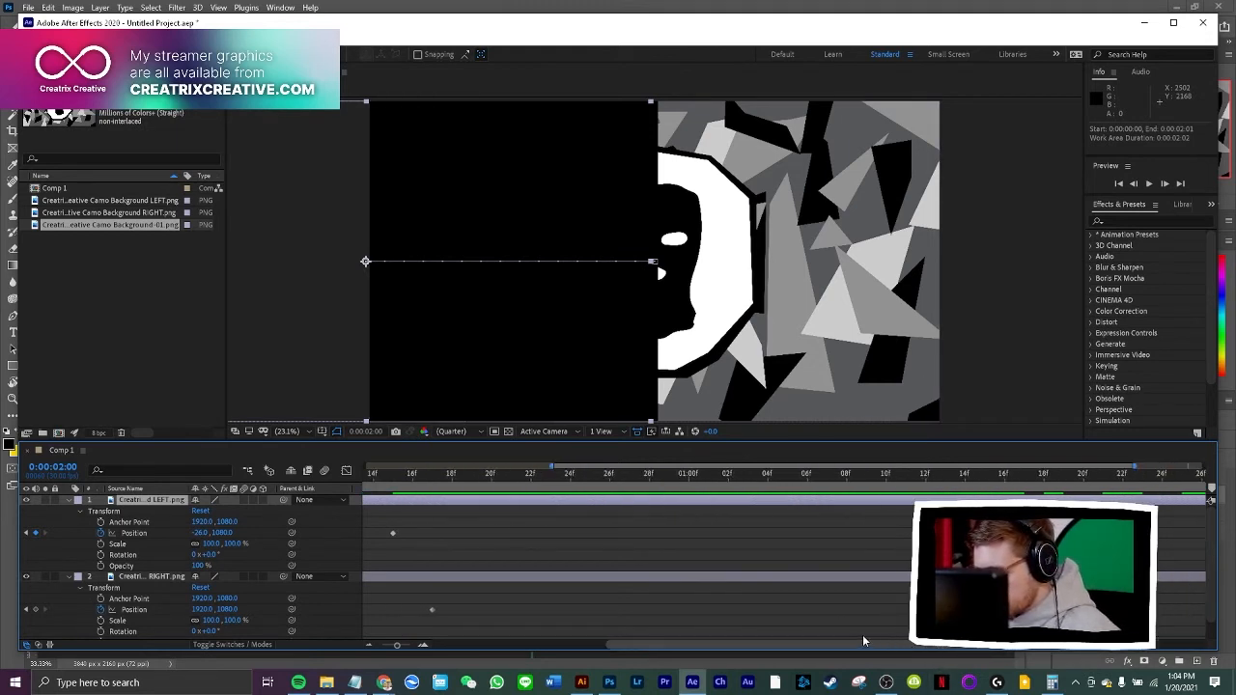
{"action": "left_click_drag", "start_coordinate": [963, 645], "coordinate": [818, 632]}
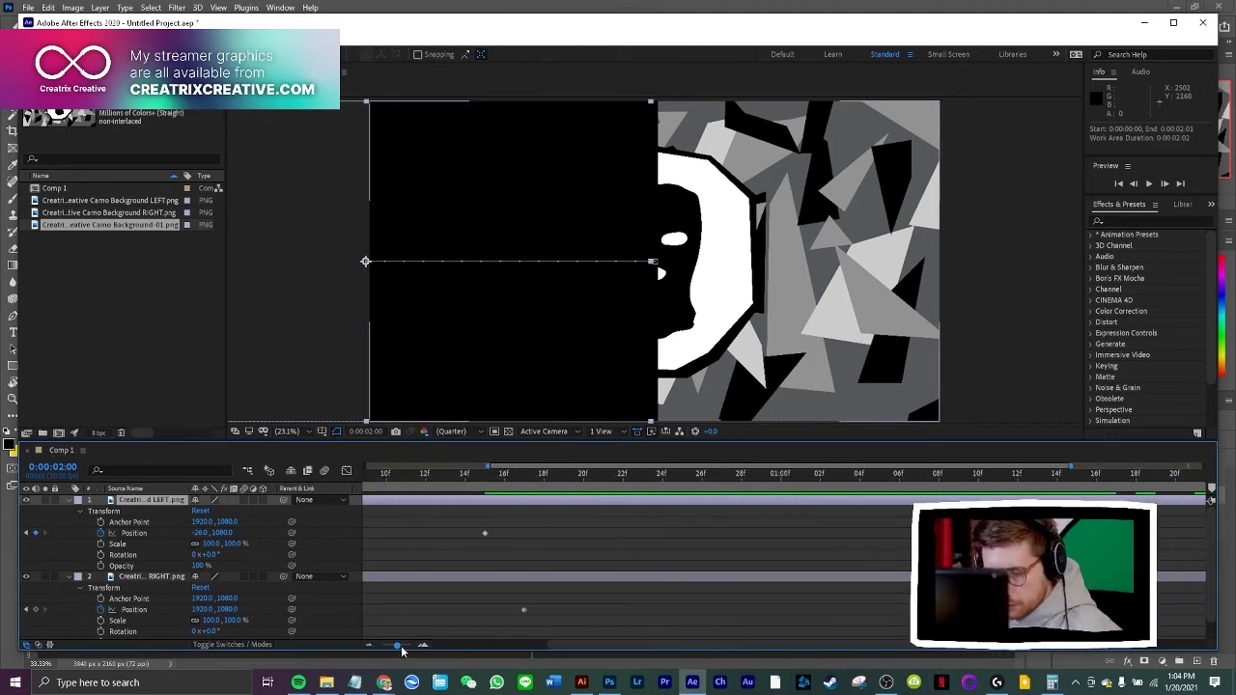
{"action": "left_click_drag", "start_coordinate": [397, 646], "coordinate": [382, 646]}
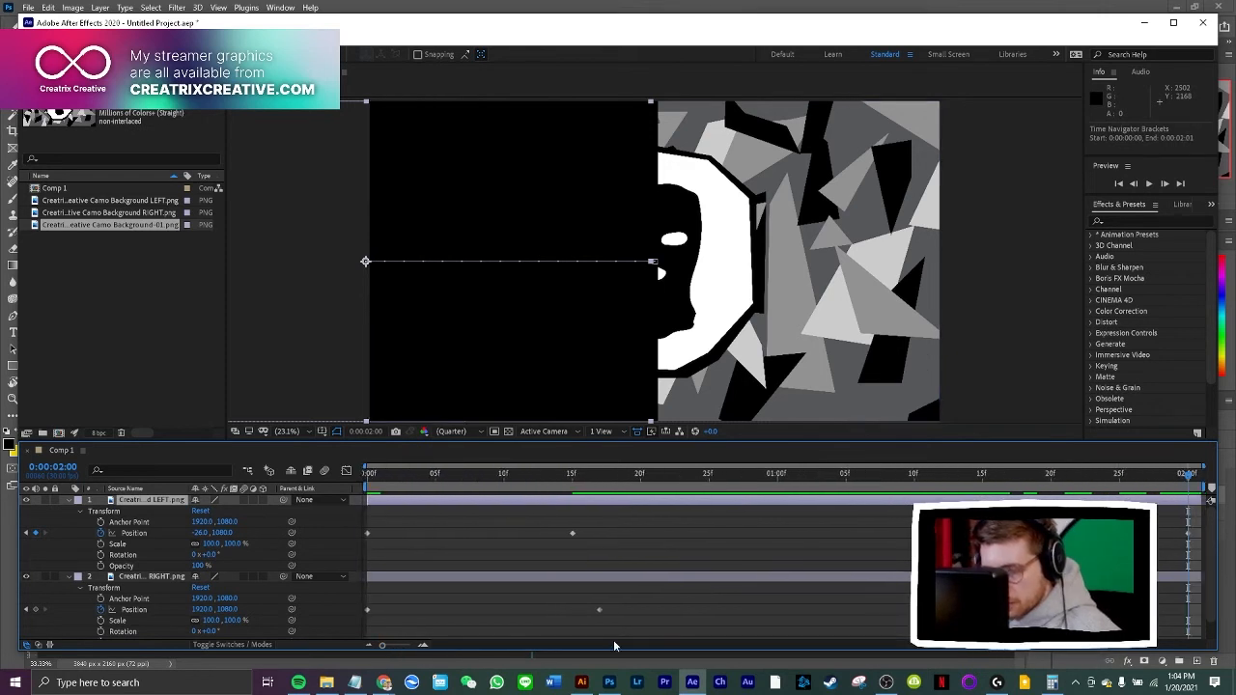
Move the RIGHT layer's closed-position keyframe to 0:00:00:15, and scrub through the animation to 0:00:02:00
{"action": "left_click_drag", "start_coordinate": [599, 612], "coordinate": [572, 609]}
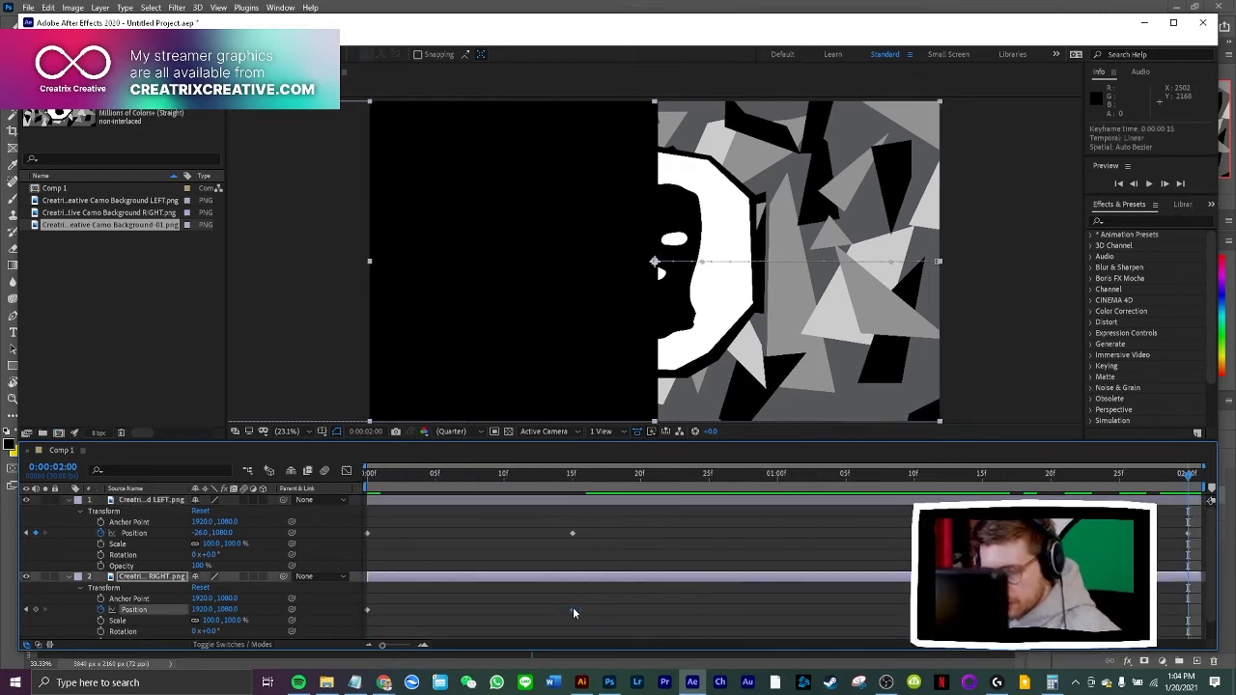
{"action": "left_click", "coordinate": [572, 473]}
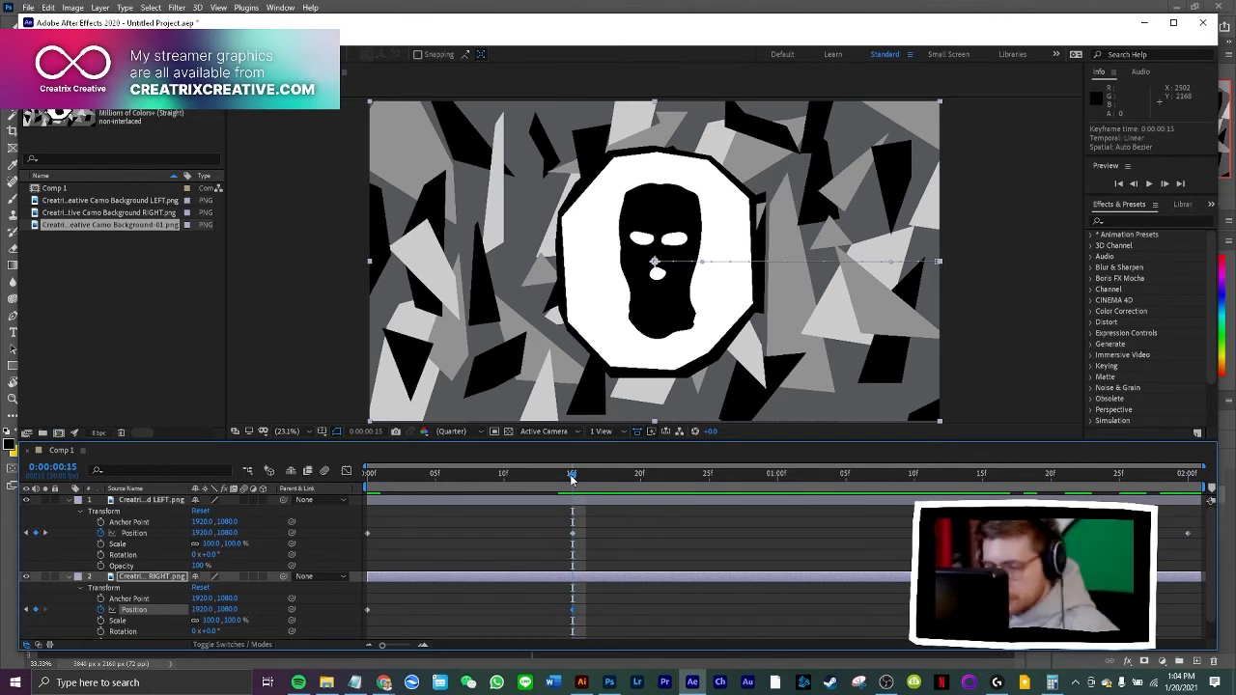
{"action": "left_click_drag", "start_coordinate": [572, 473], "coordinate": [354, 482]}
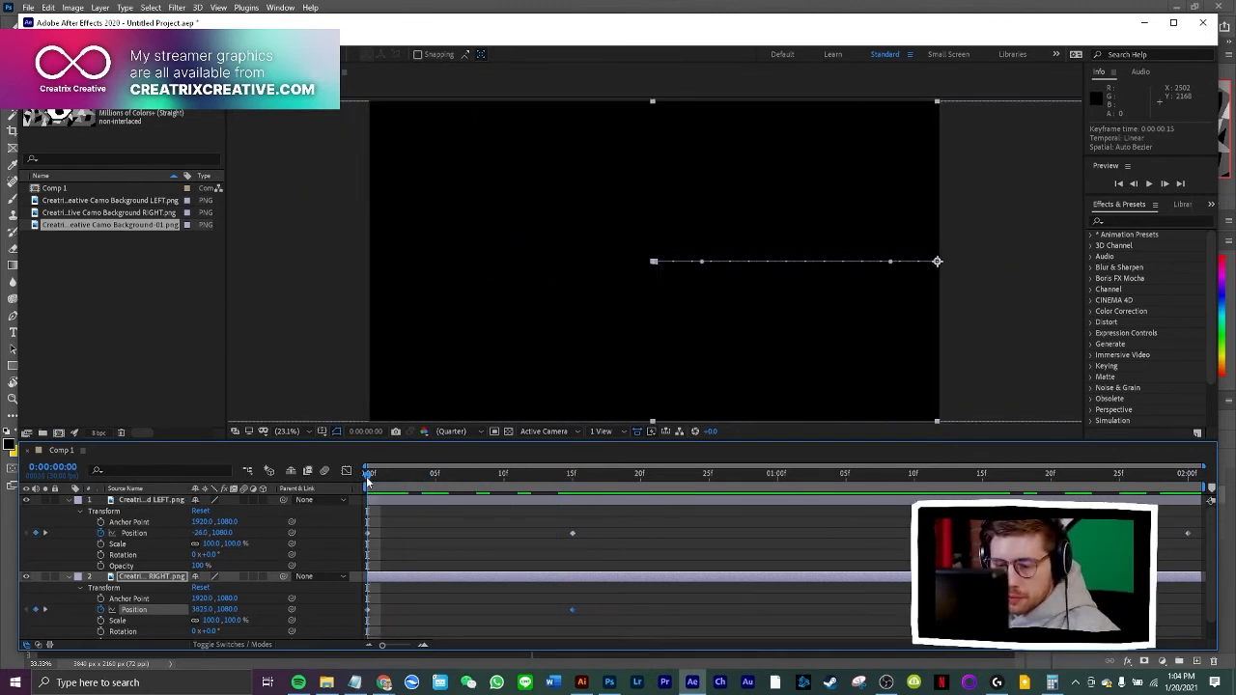
{"action": "left_click", "coordinate": [376, 473]}
{"action": "left_click_drag", "start_coordinate": [376, 473], "coordinate": [574, 509]}
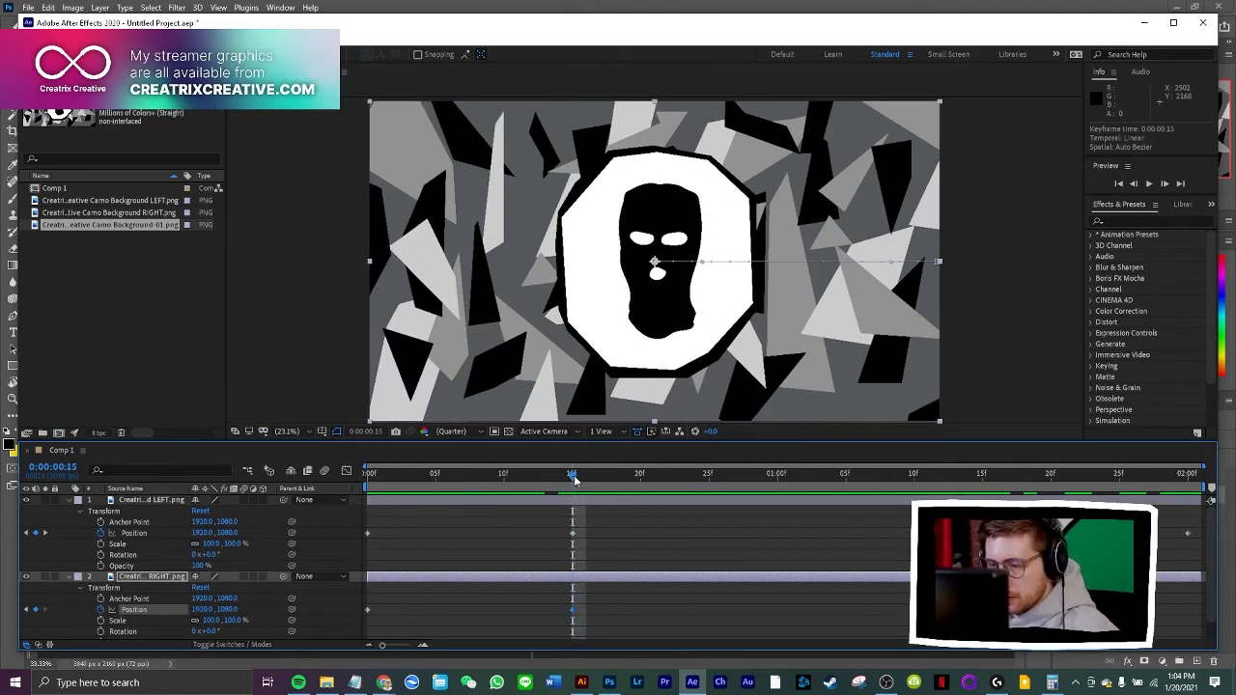
{"action": "left_click_drag", "start_coordinate": [574, 477], "coordinate": [830, 505]}
{"action": "left_click_drag", "start_coordinate": [941, 477], "coordinate": [1189, 494]}
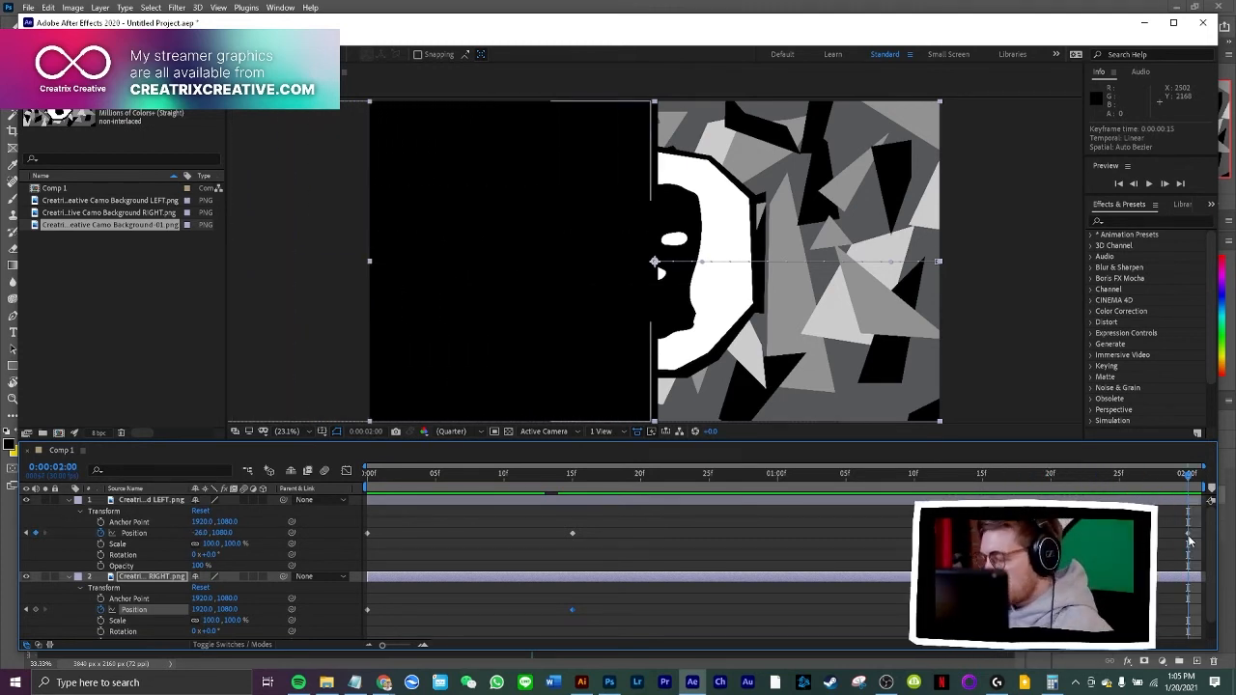
Try to trim the composition to a work area ending at 0:00:01:29, and preview the timing
{"action": "left_click_drag", "start_coordinate": [1198, 539], "coordinate": [1192, 542]}
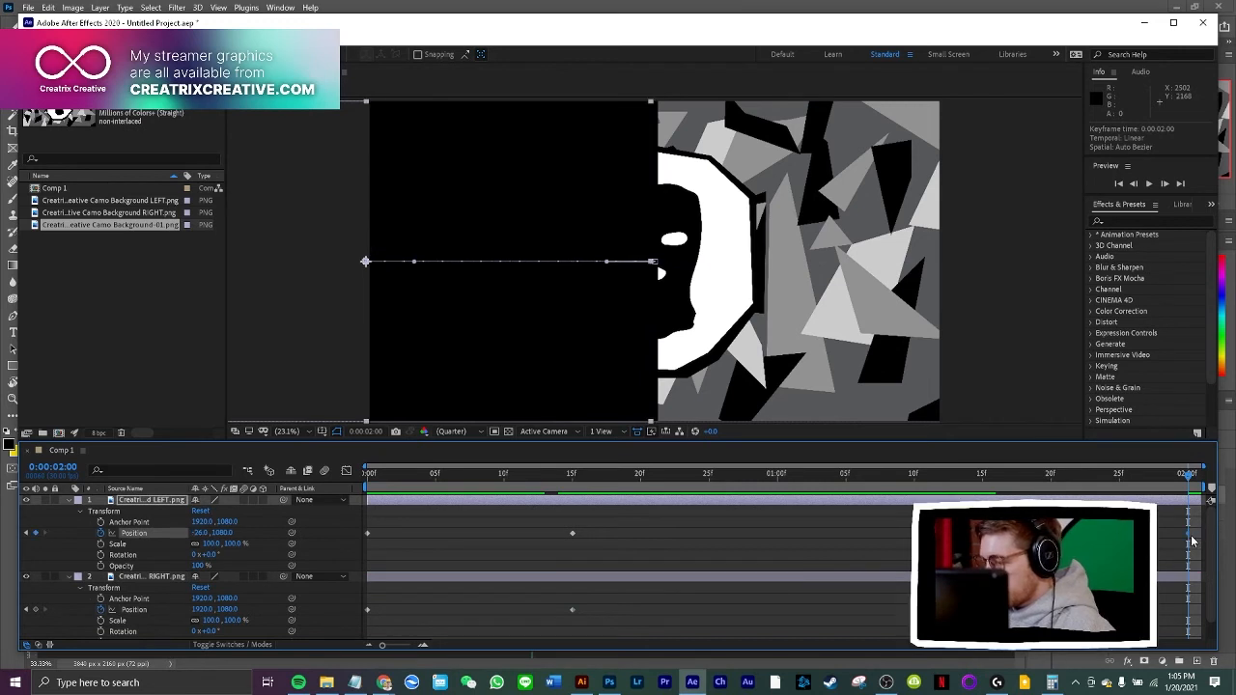
{"action": "left_click_drag", "start_coordinate": [1184, 480], "coordinate": [1179, 482]}
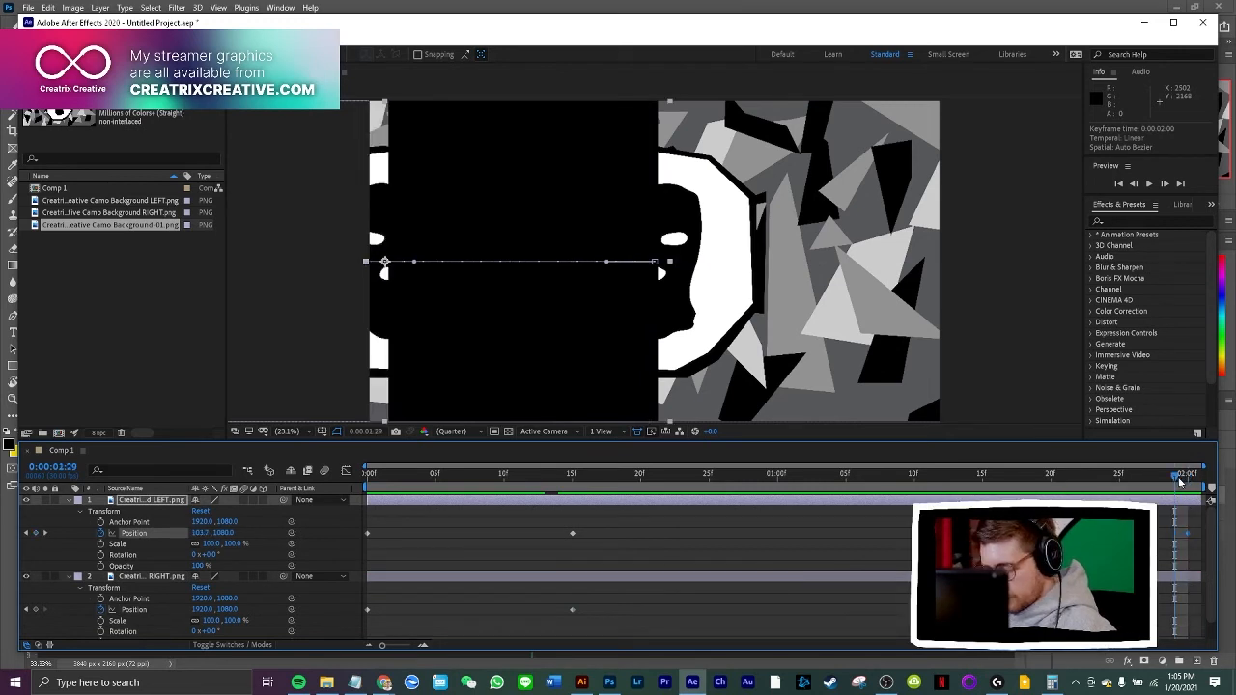
{"action": "key", "text": "n"}
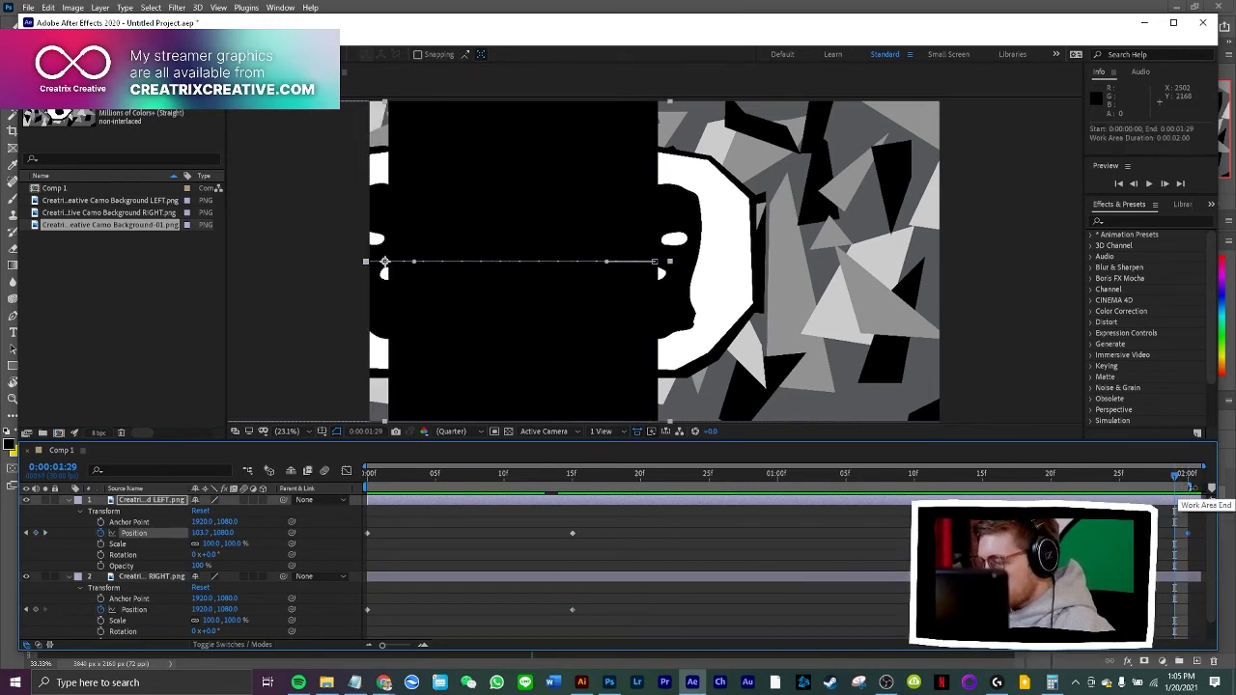
{"action": "right_click", "coordinate": [1195, 487]}
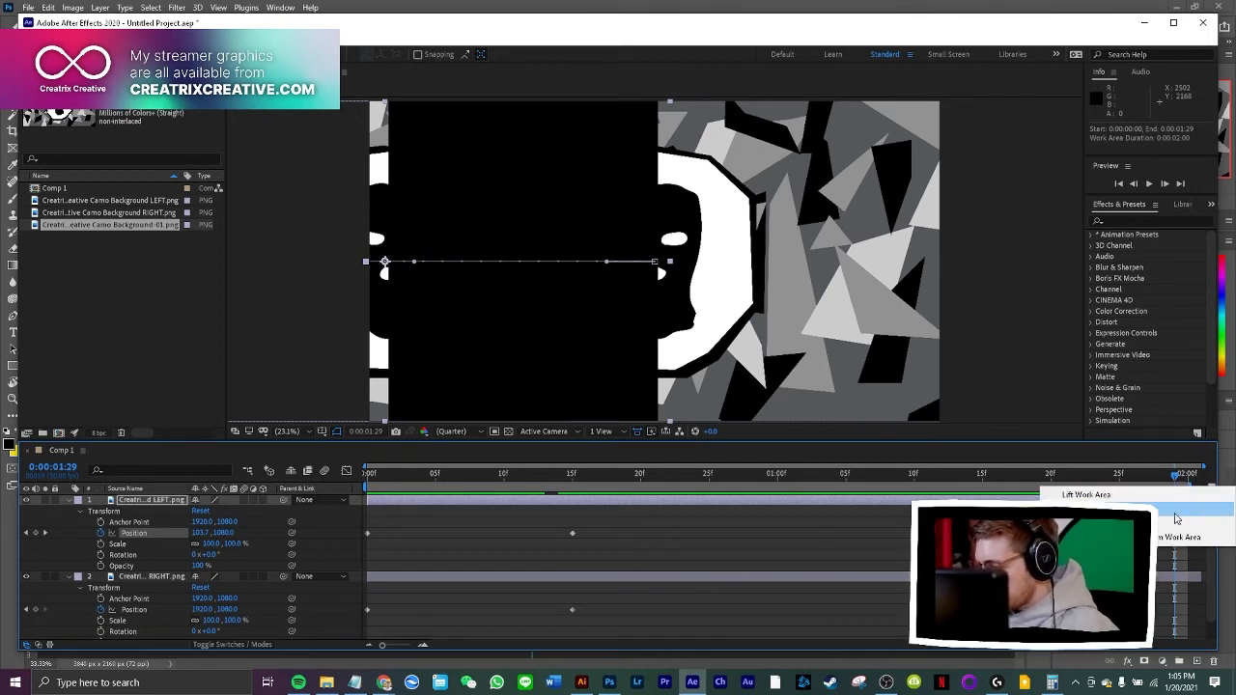
{"action": "left_click", "coordinate": [1174, 518]}
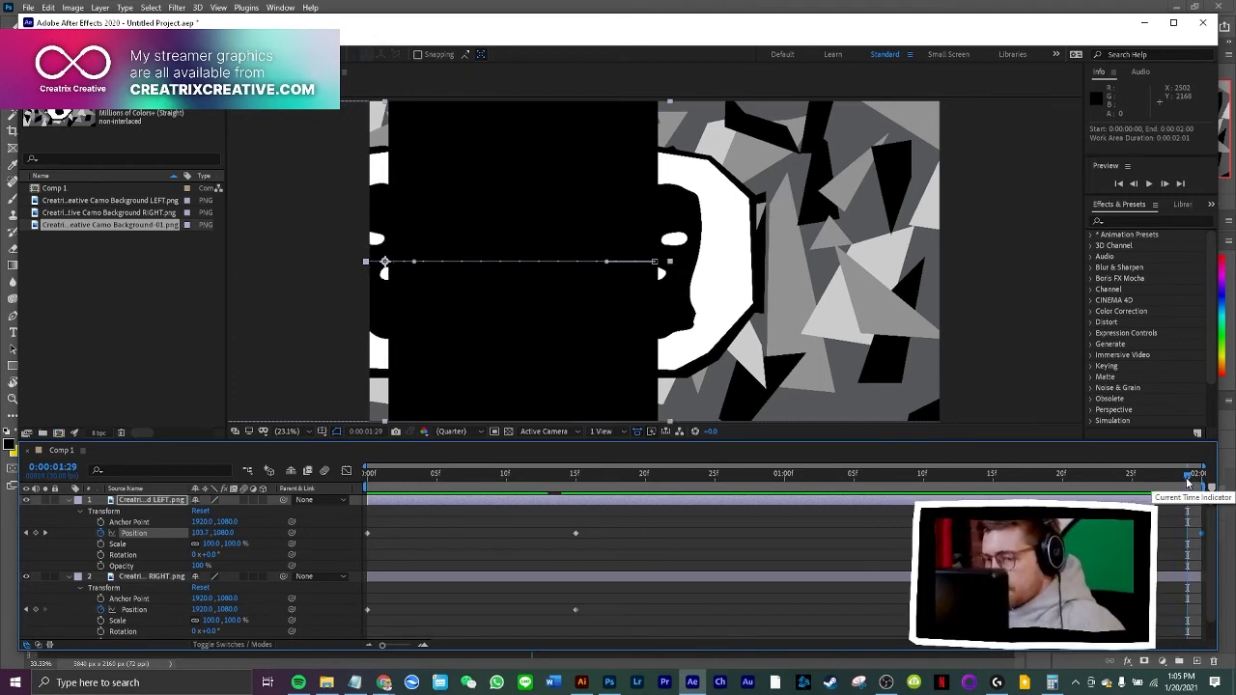
{"action": "key", "text": "space"}
{"action": "left_click", "coordinate": [1200, 477]}
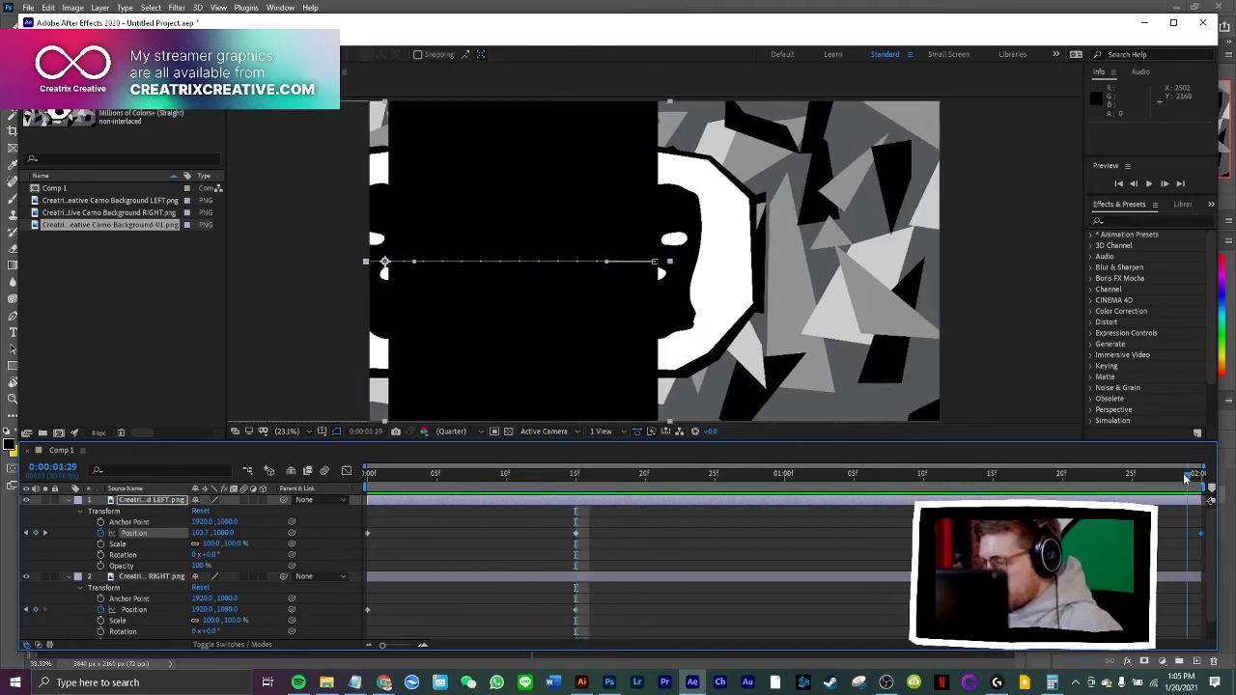
{"action": "key", "text": "ctrl+z"}
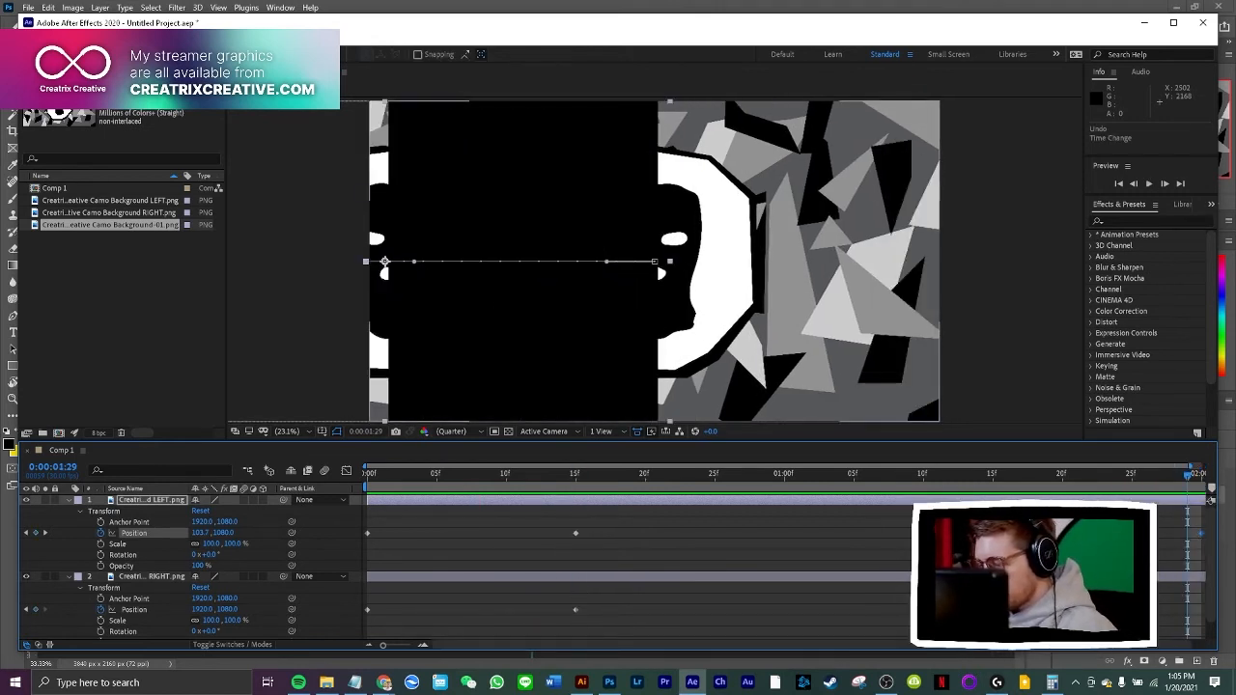
{"action": "left_click_drag", "start_coordinate": [1080, 645], "coordinate": [1102, 656]}
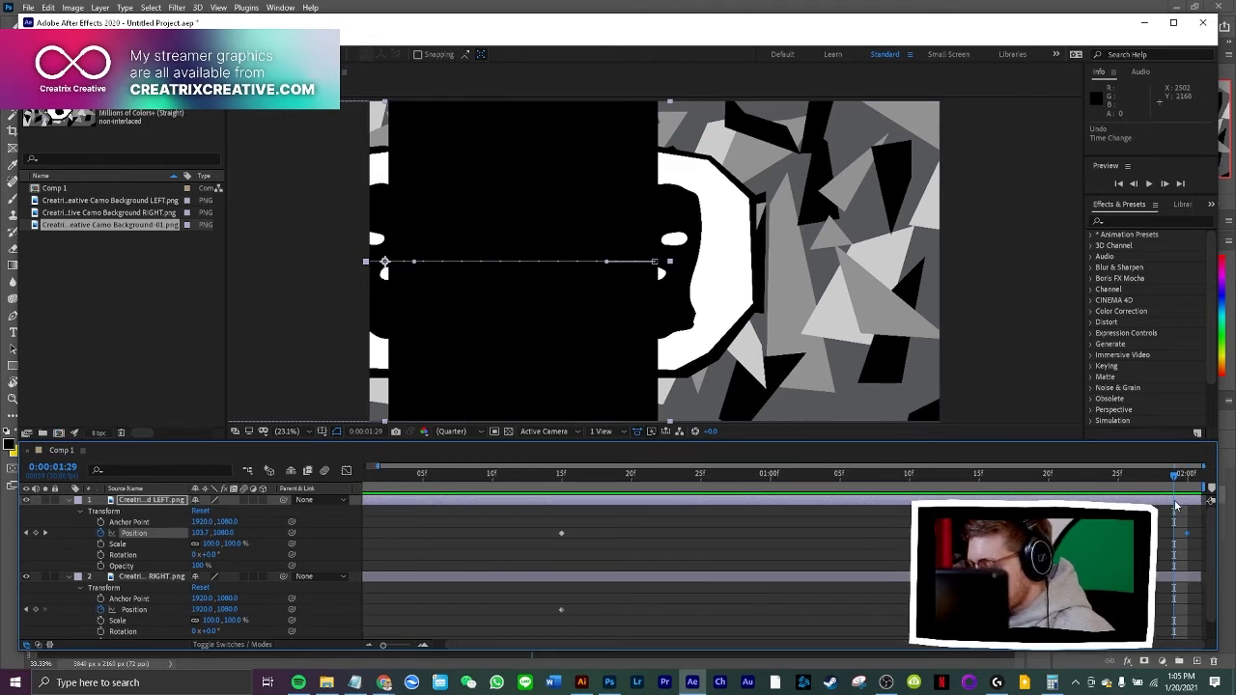
Copy the RIGHT layer's starting off-frame Position keyframe to 0:00:02:00, and preview the sliding movement
{"action": "left_click", "coordinate": [1156, 477]}
{"action": "left_click_drag", "start_coordinate": [1155, 483], "coordinate": [971, 498]}
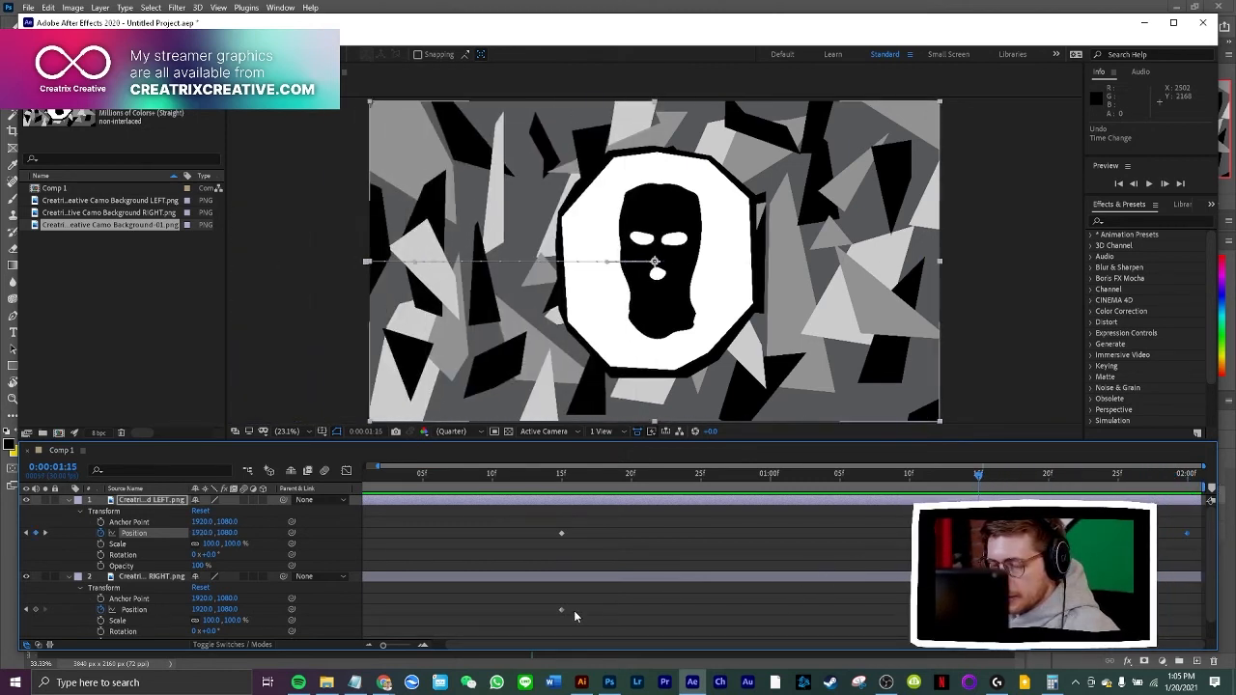
{"action": "left_click_drag", "start_coordinate": [567, 644], "coordinate": [471, 648]}
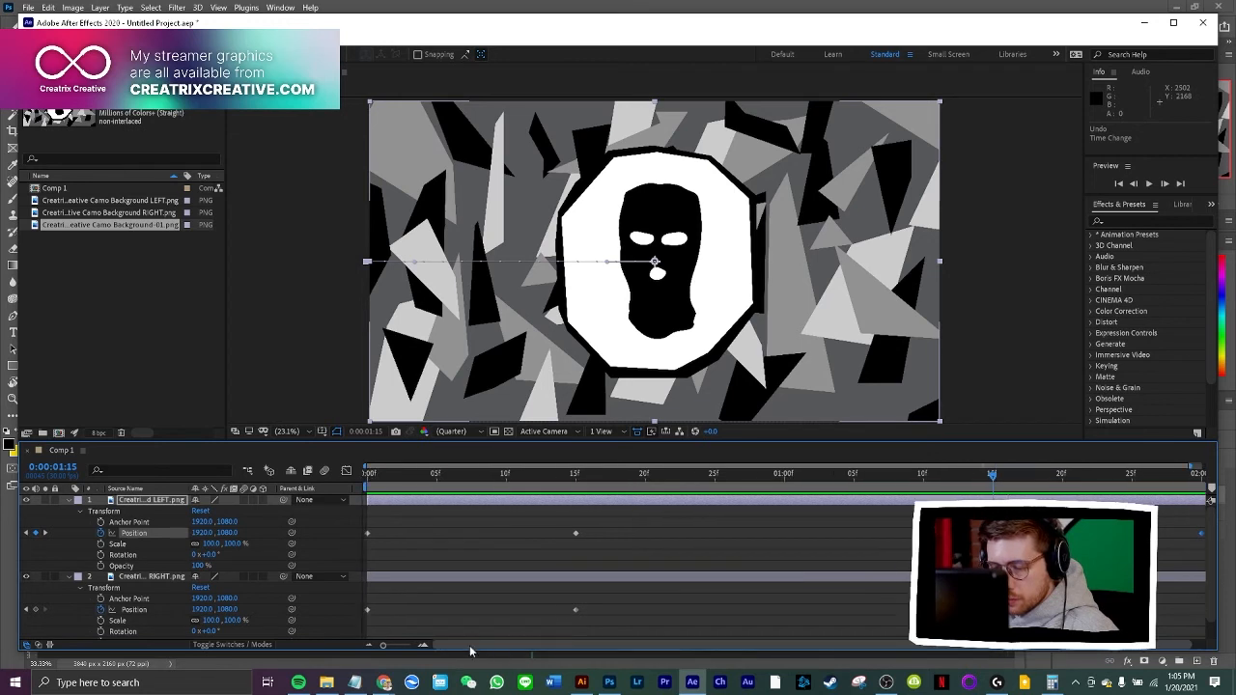
{"action": "left_click", "coordinate": [368, 610]}
{"action": "key", "text": "ctrl+c"}
{"action": "left_click_drag", "start_coordinate": [993, 475], "coordinate": [1202, 498]}
{"action": "key", "text": "ctrl+v"}
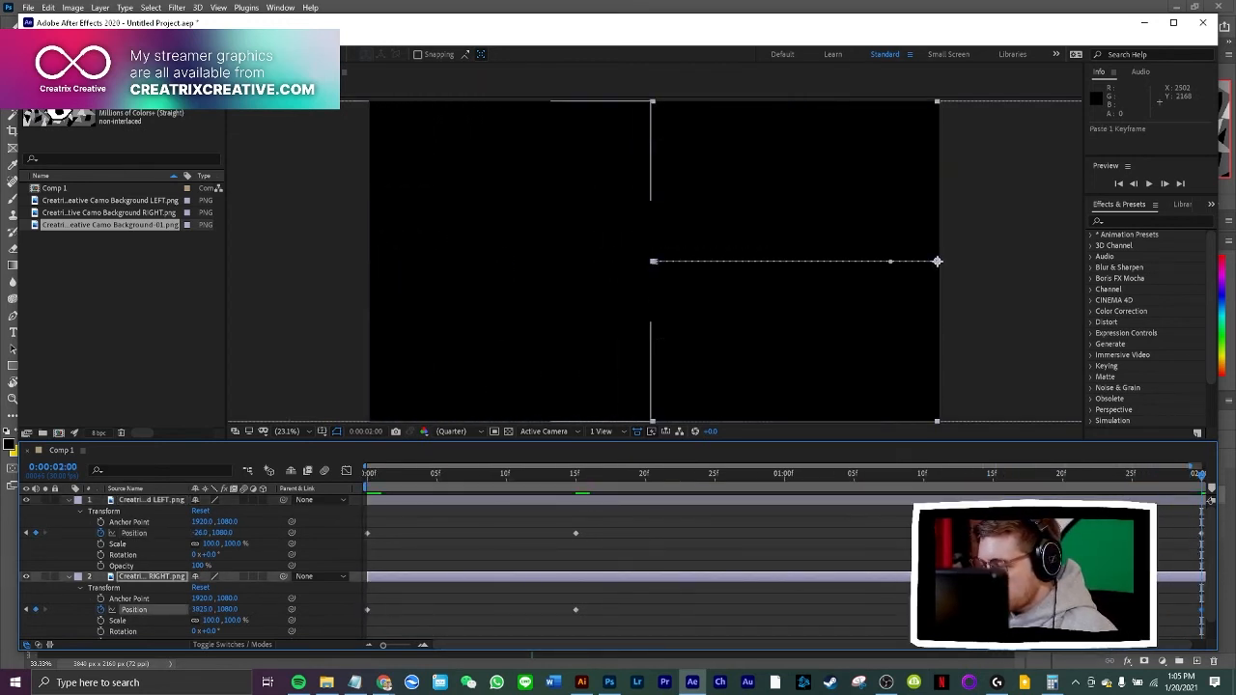
{"action": "key", "text": "space"}
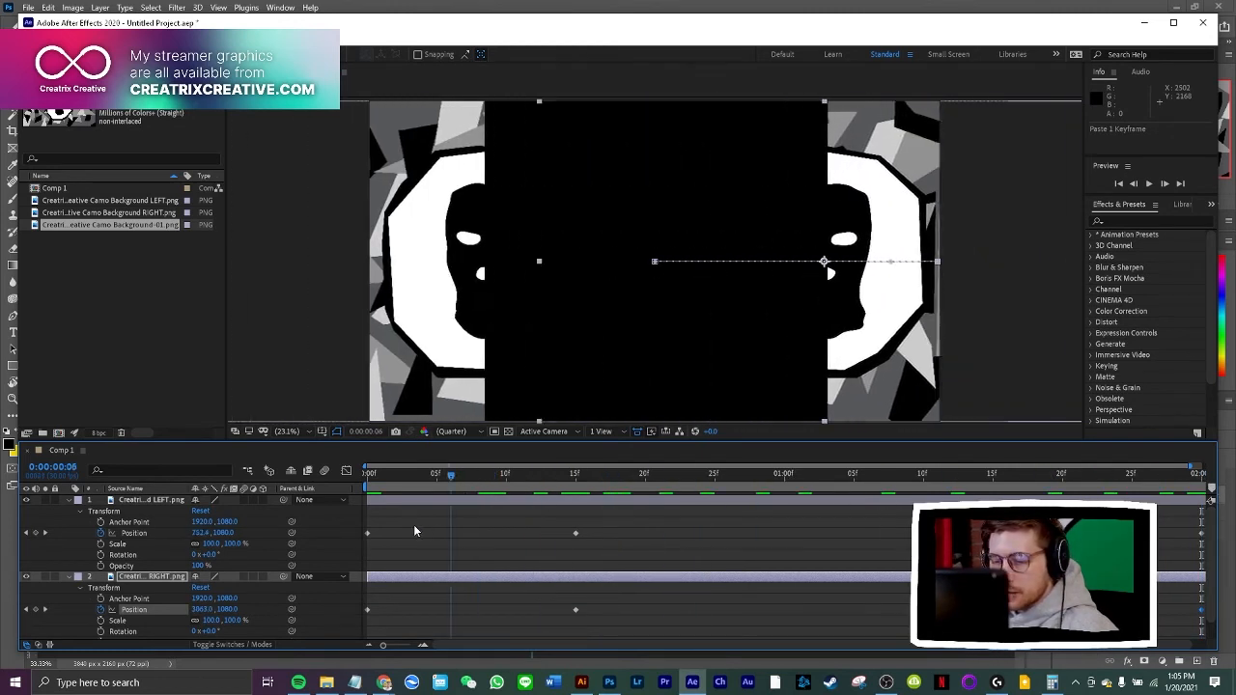
{"action": "left_click_drag", "start_coordinate": [415, 527], "coordinate": [572, 537]}
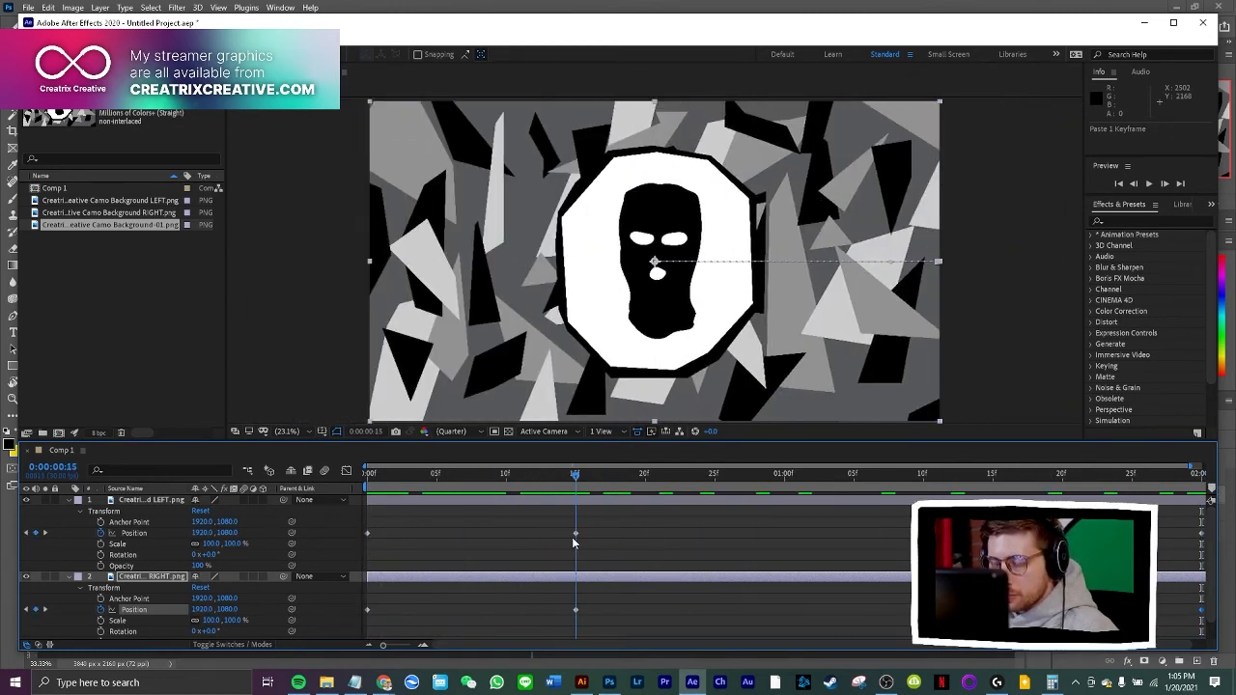
{"action": "key", "text": "space"}
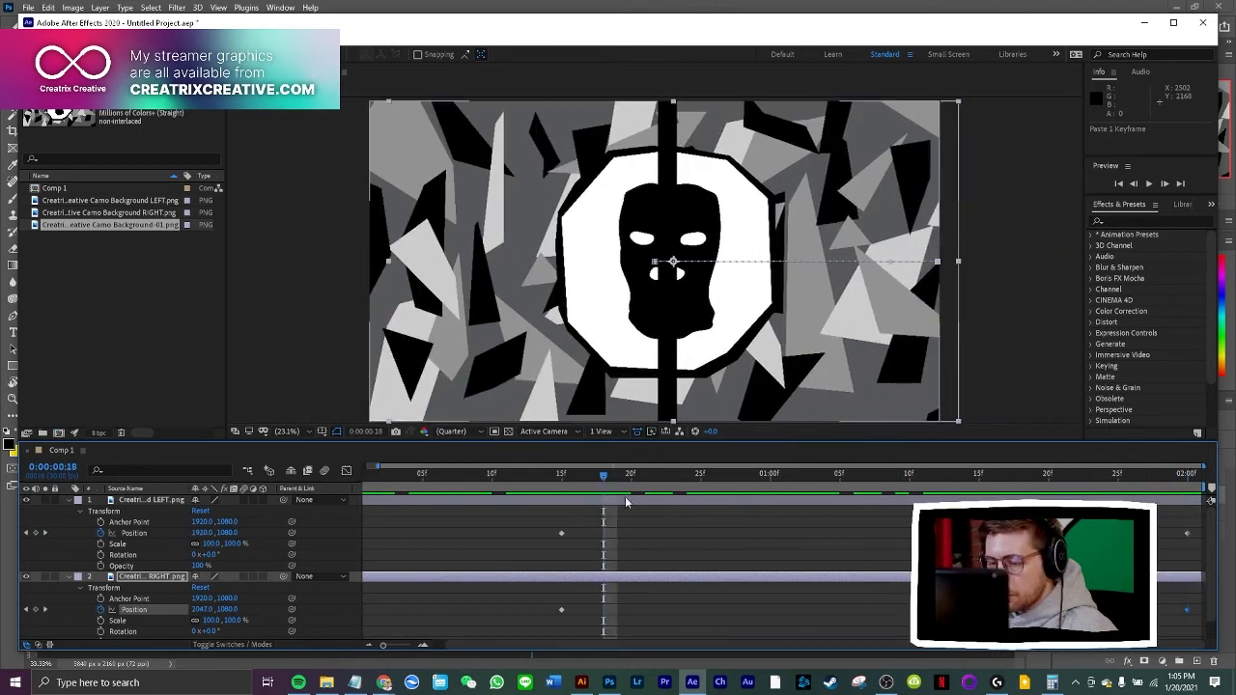
Copy the RIGHT layer's closed-position keyframe from 0:00:00:15 to 0:00:01:15, and play back the full transition
{"action": "mouse_move", "coordinate": [601, 473]}
{"action": "left_mouse_down"}
{"action": "mouse_move", "coordinate": [563, 479]}
{"action": "mouse_move", "coordinate": [590, 481]}
{"action": "left_mouse_up"}
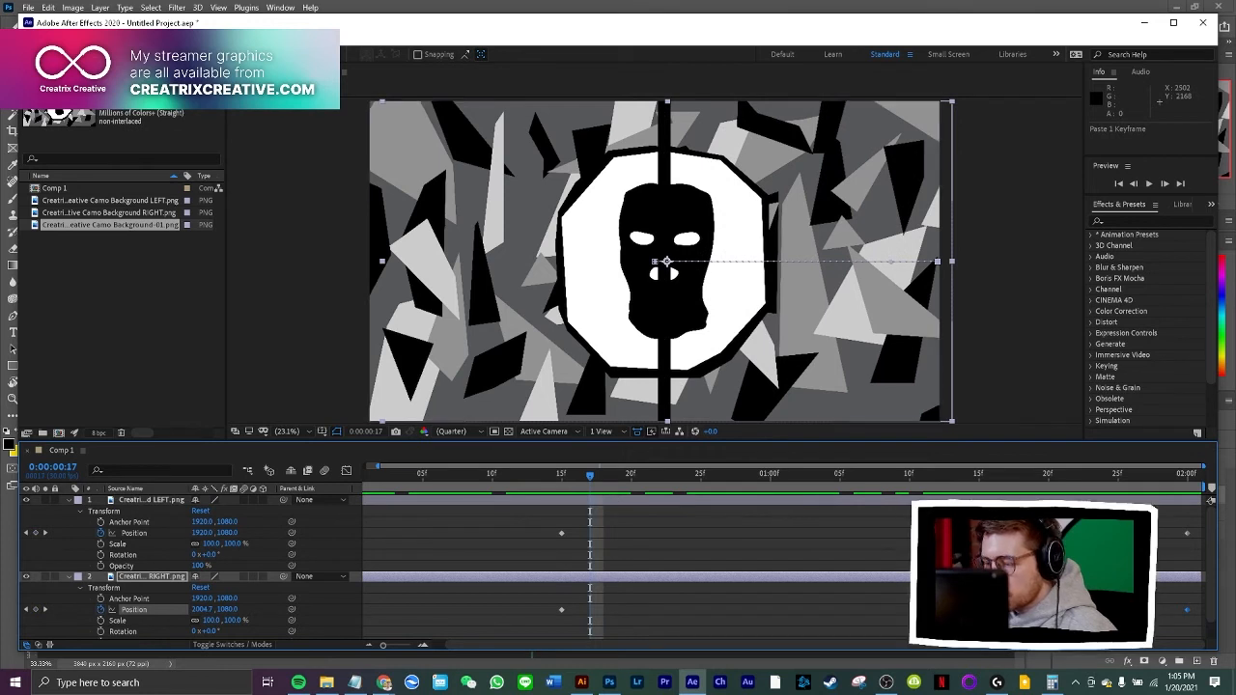
{"action": "left_click", "coordinate": [975, 555]}
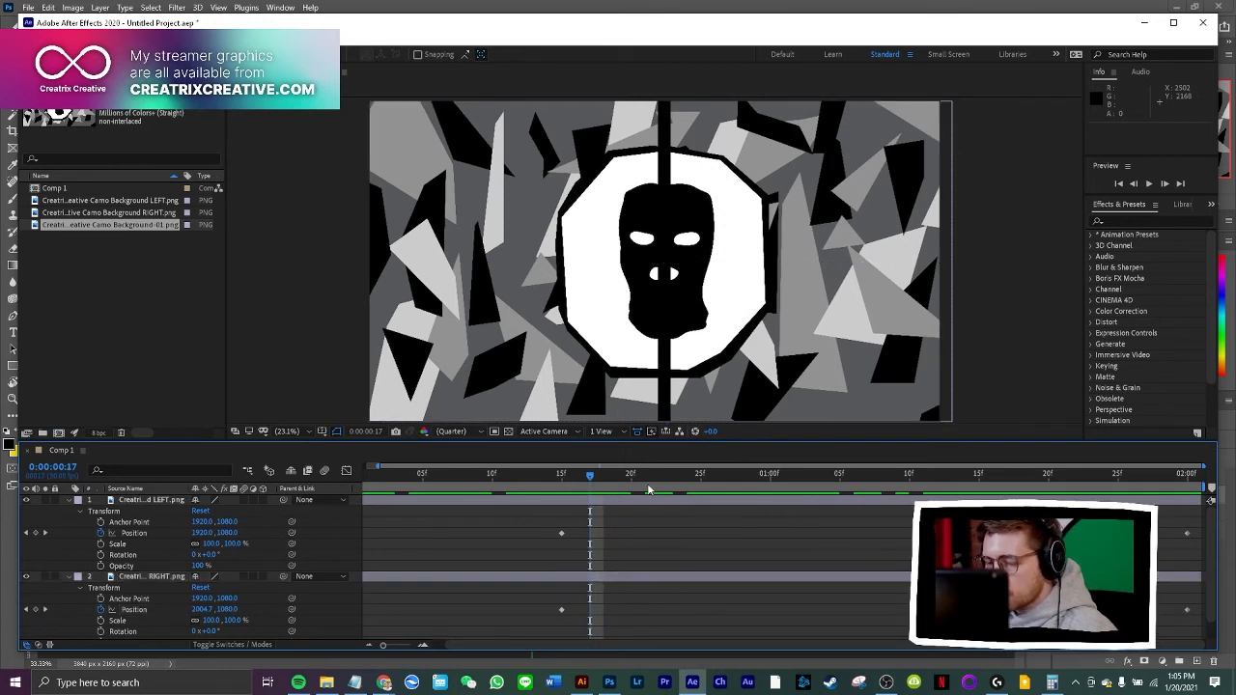
{"action": "left_click_drag", "start_coordinate": [587, 475], "coordinate": [618, 589]}
{"action": "left_click", "coordinate": [561, 609]}
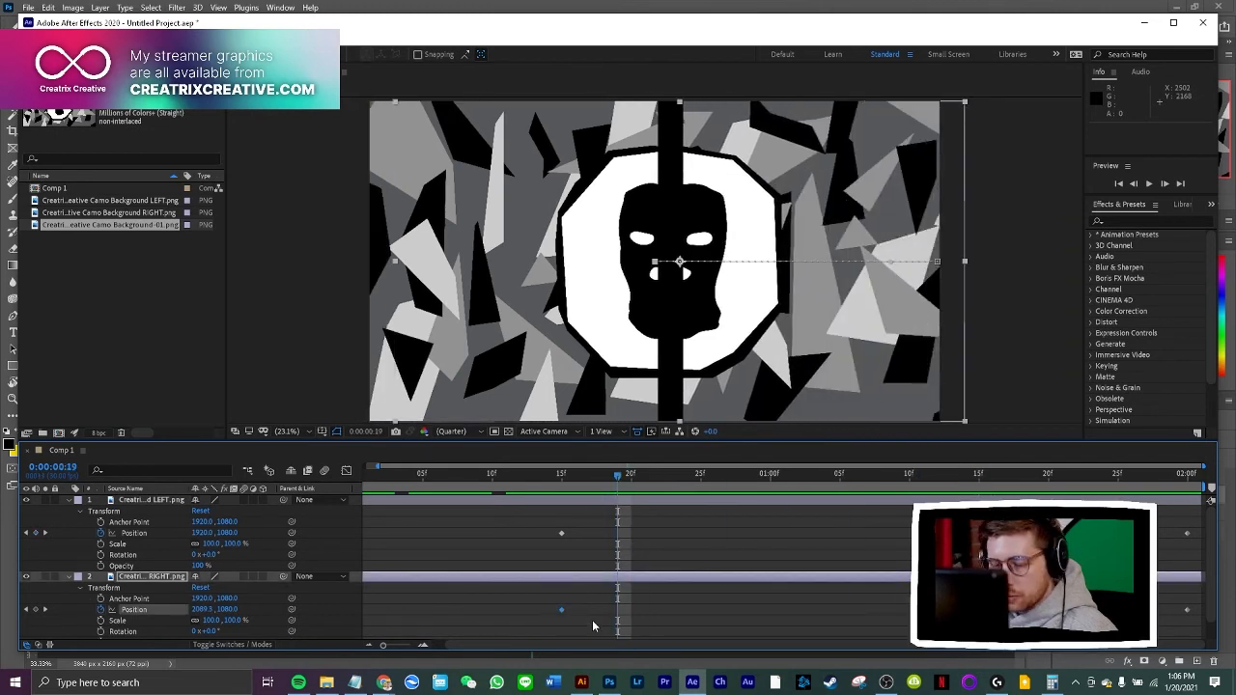
{"action": "key", "text": "ctrl+c"}
{"action": "left_click_drag", "start_coordinate": [615, 475], "coordinate": [590, 476]}
{"action": "left_click_drag", "start_coordinate": [701, 505], "coordinate": [978, 517]}
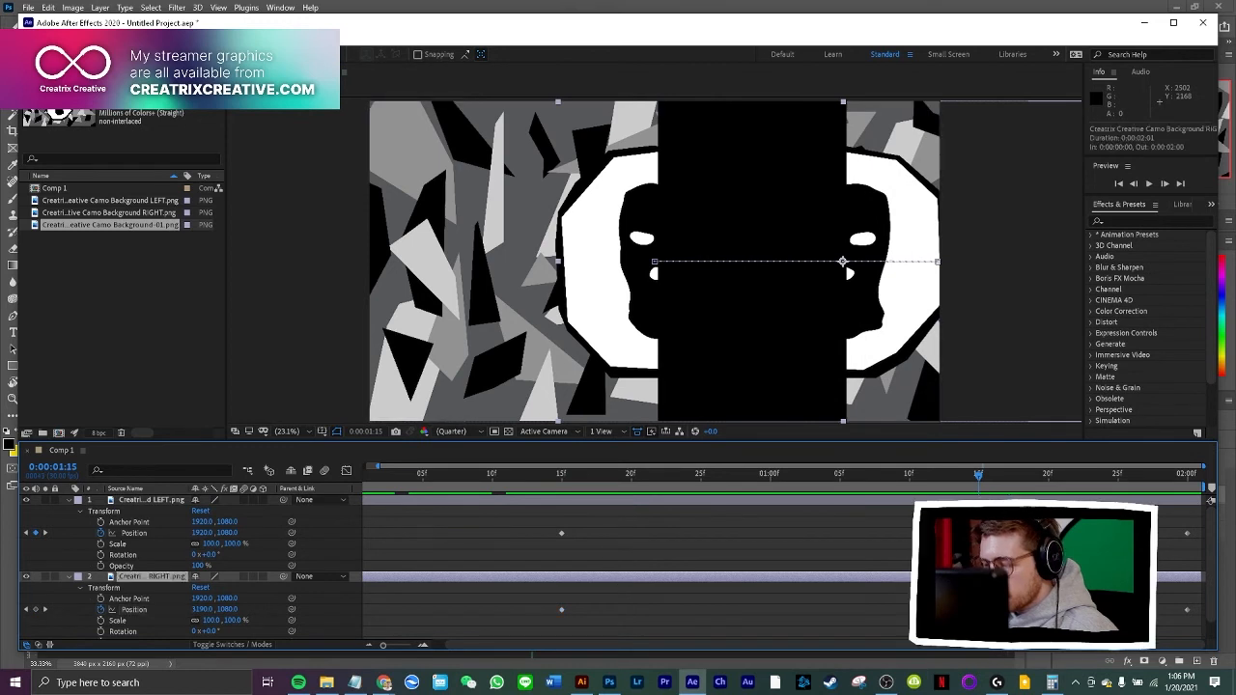
{"action": "key", "text": "ctrl+v"}
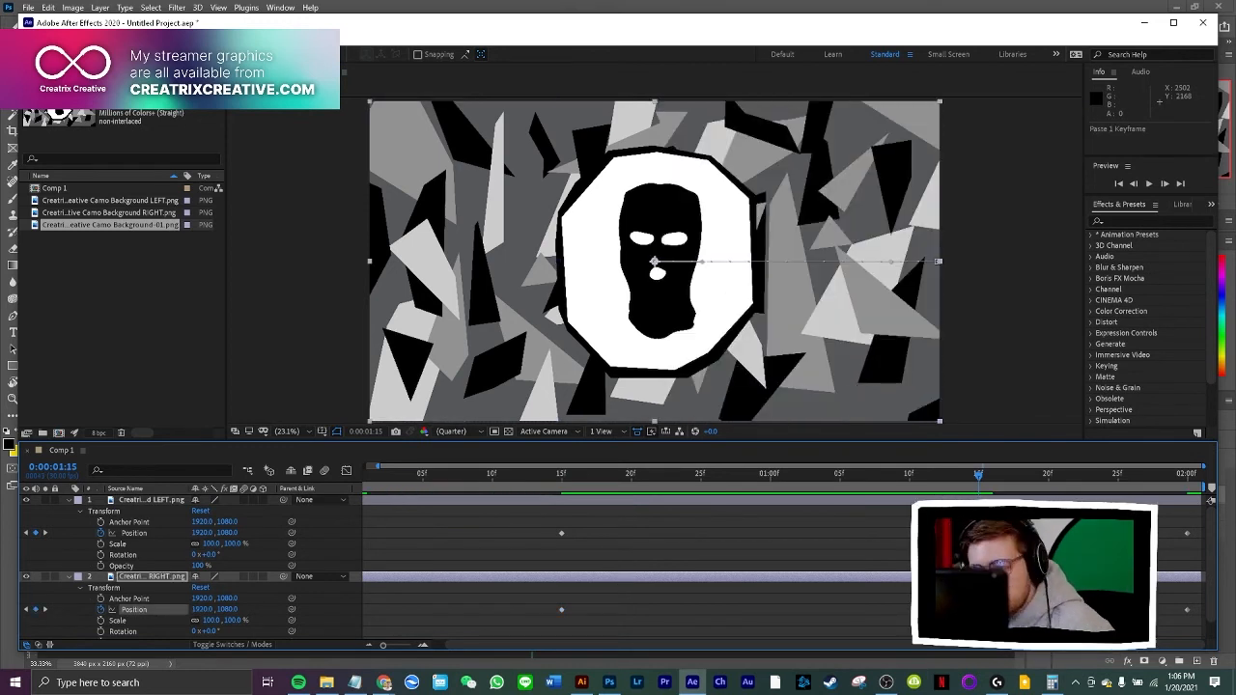
{"action": "key", "text": "space"}
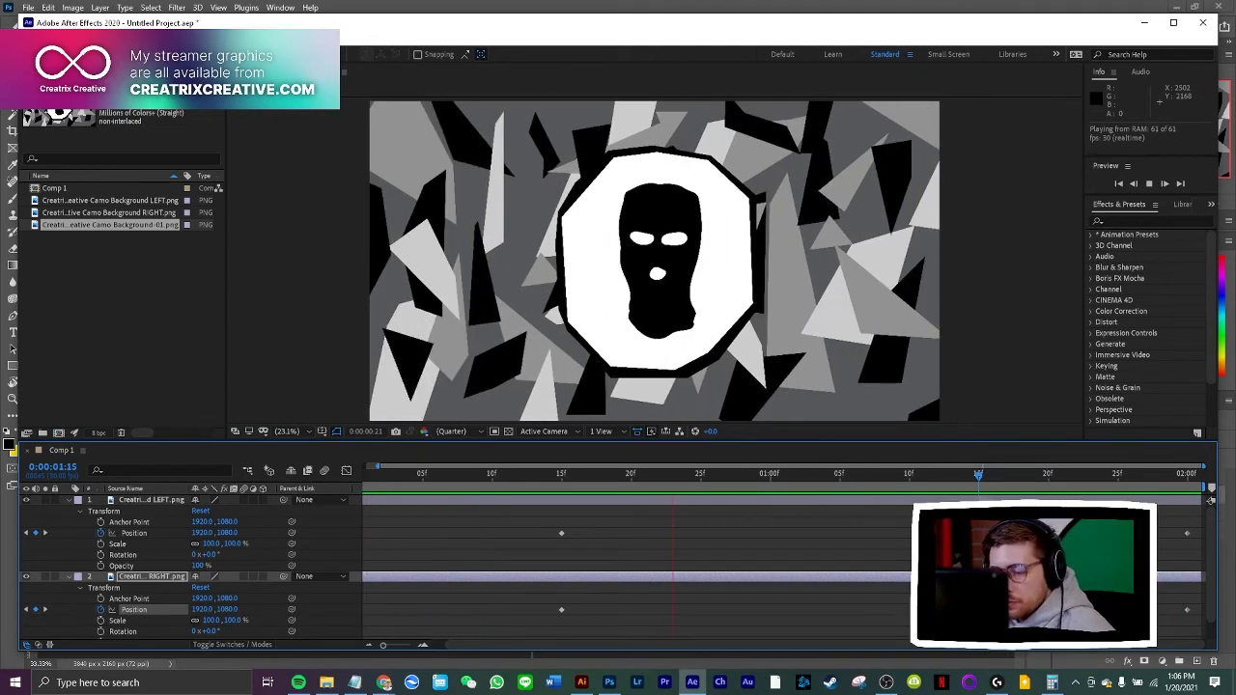
{"action": "key", "text": "space"}
Save the project in the Camo folder as Camo Streamer Graphics Transition Stinger
{"action": "key", "text": "ctrl+s"}
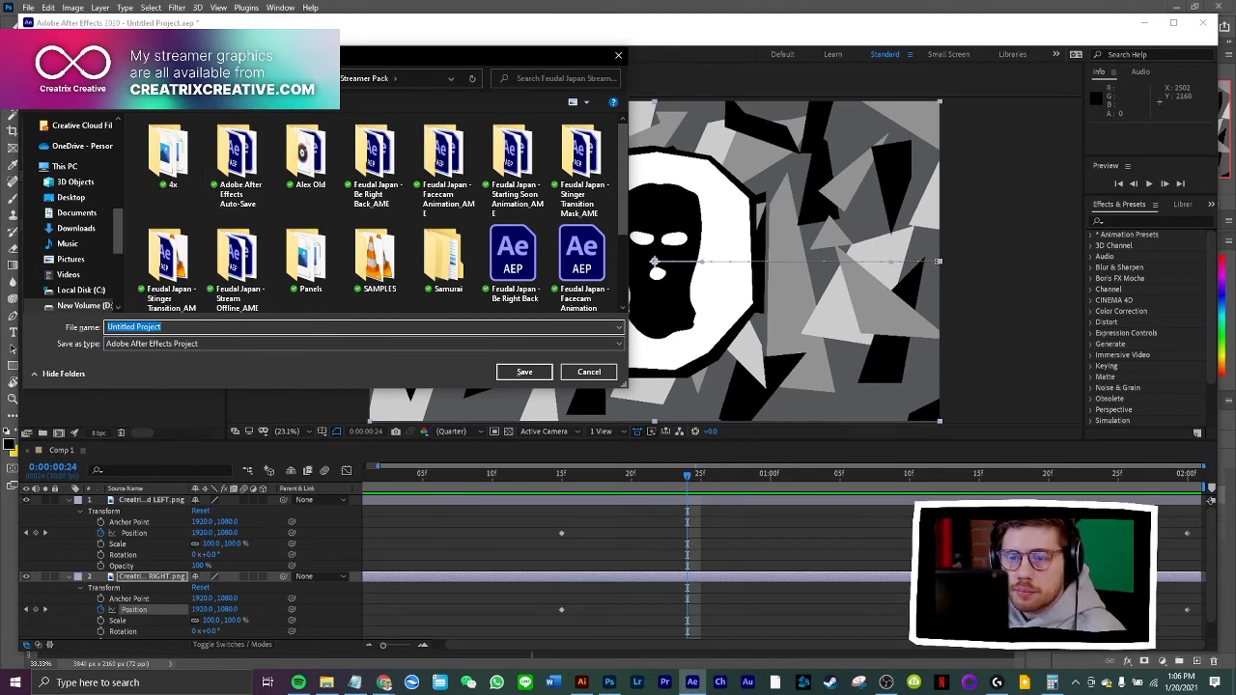
{"action": "left_click", "coordinate": [245, 79]}
{"action": "double_click", "coordinate": [169, 153]}
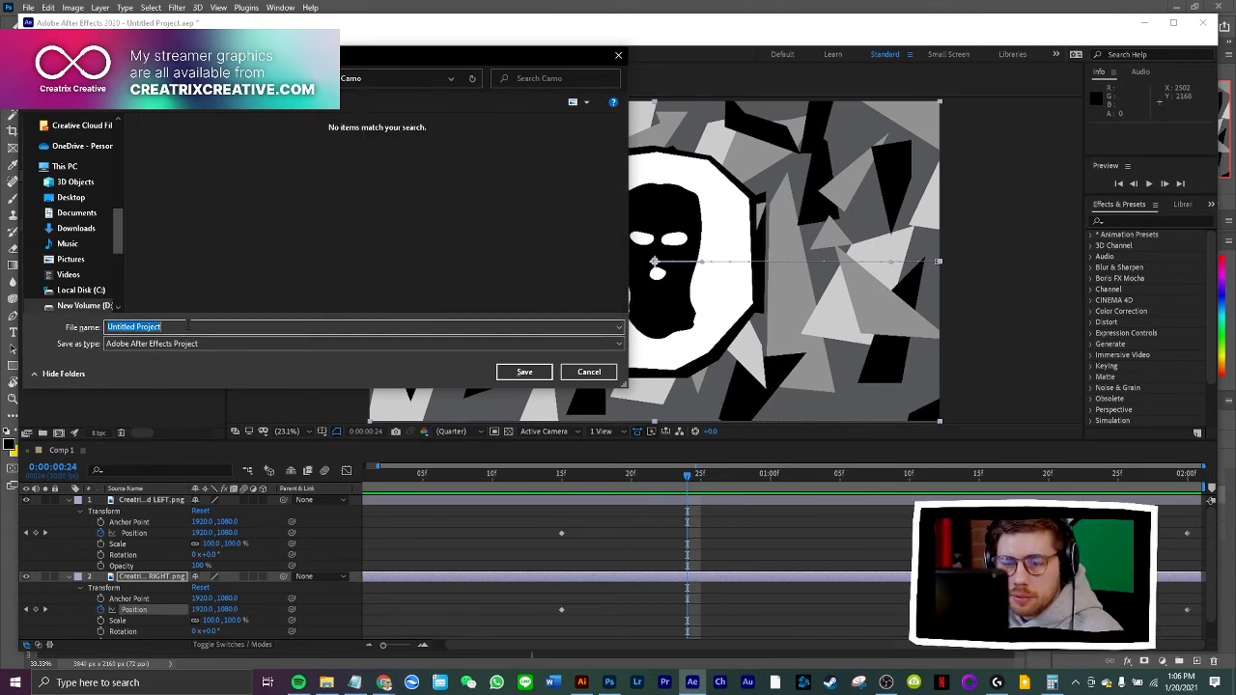
{"action": "type", "text": "Camo"}
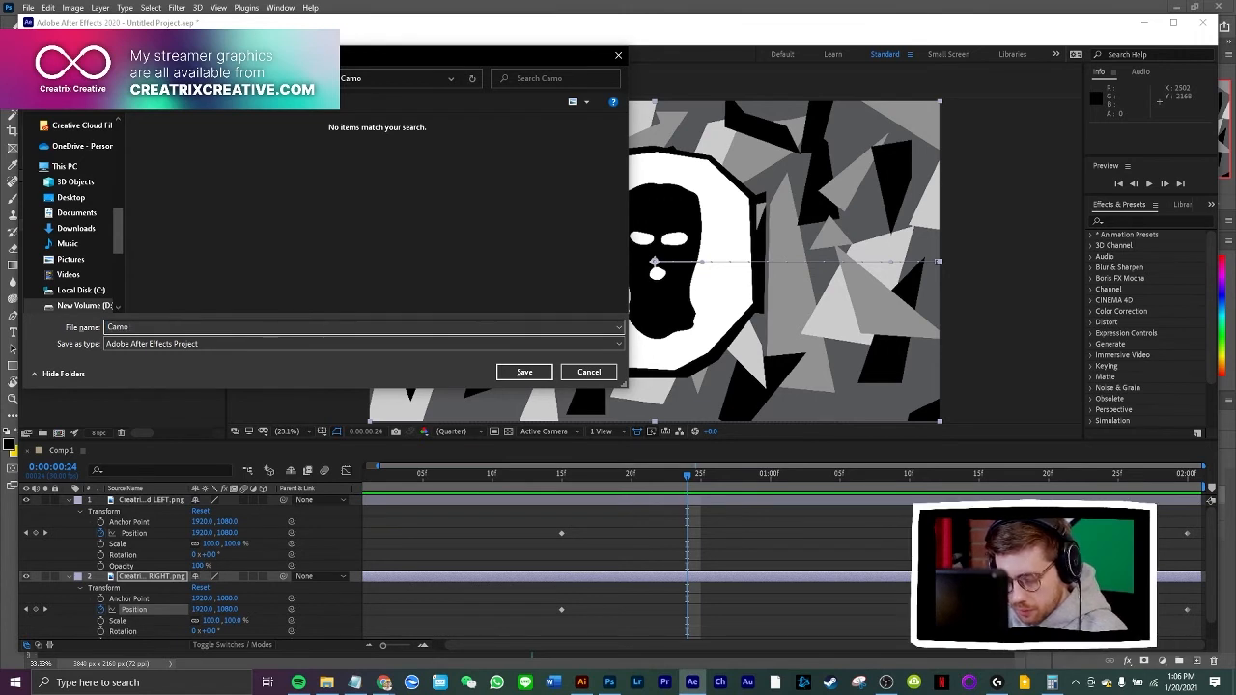
{"action": "type", "text": " Streamer Gra"}
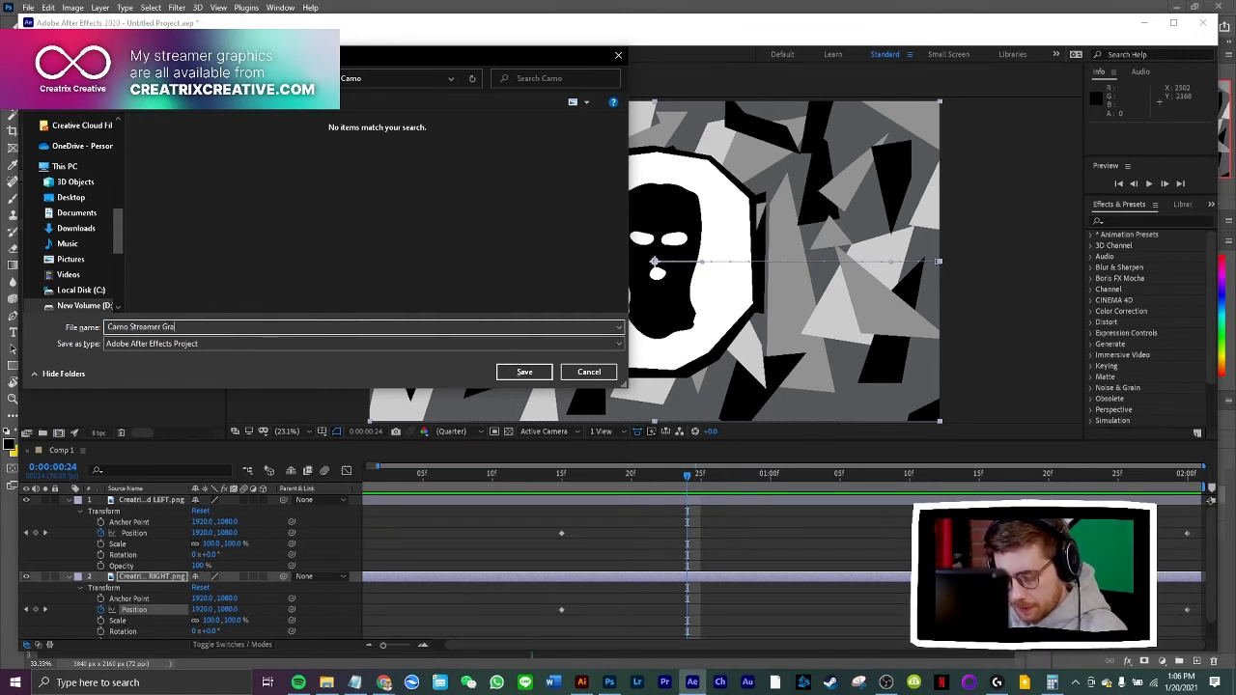
{"action": "type", "text": "phics Tr"}
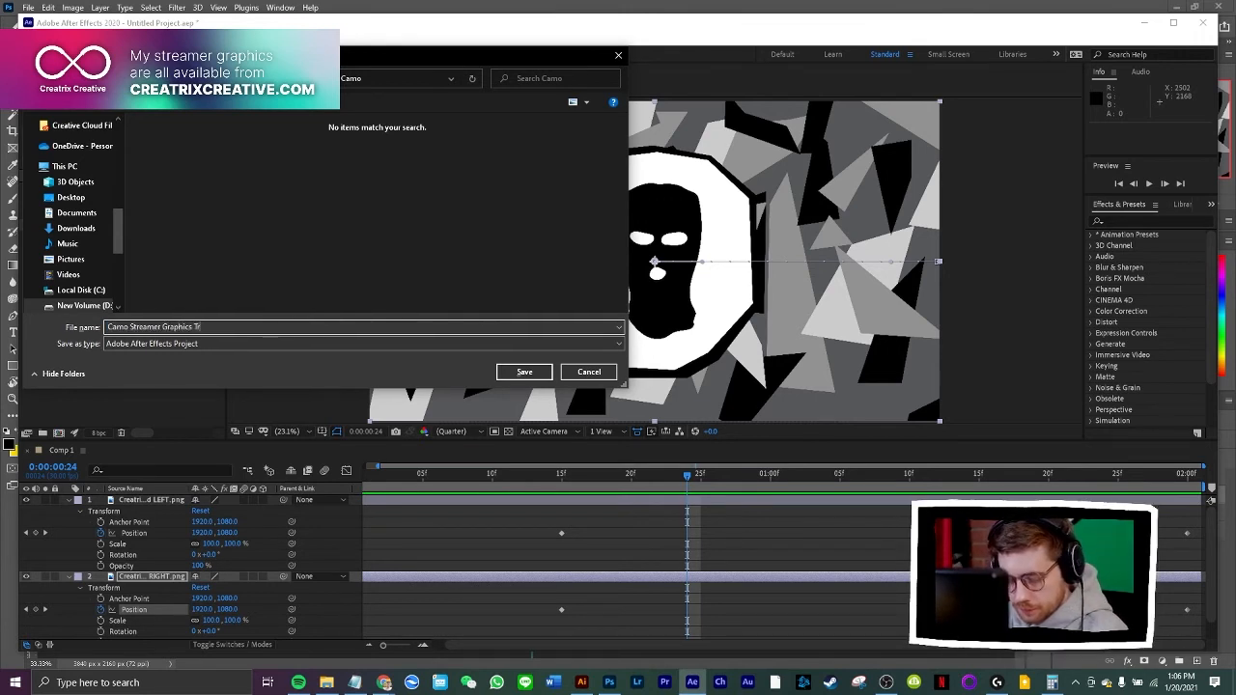
{"action": "type", "text": "ansition St"}
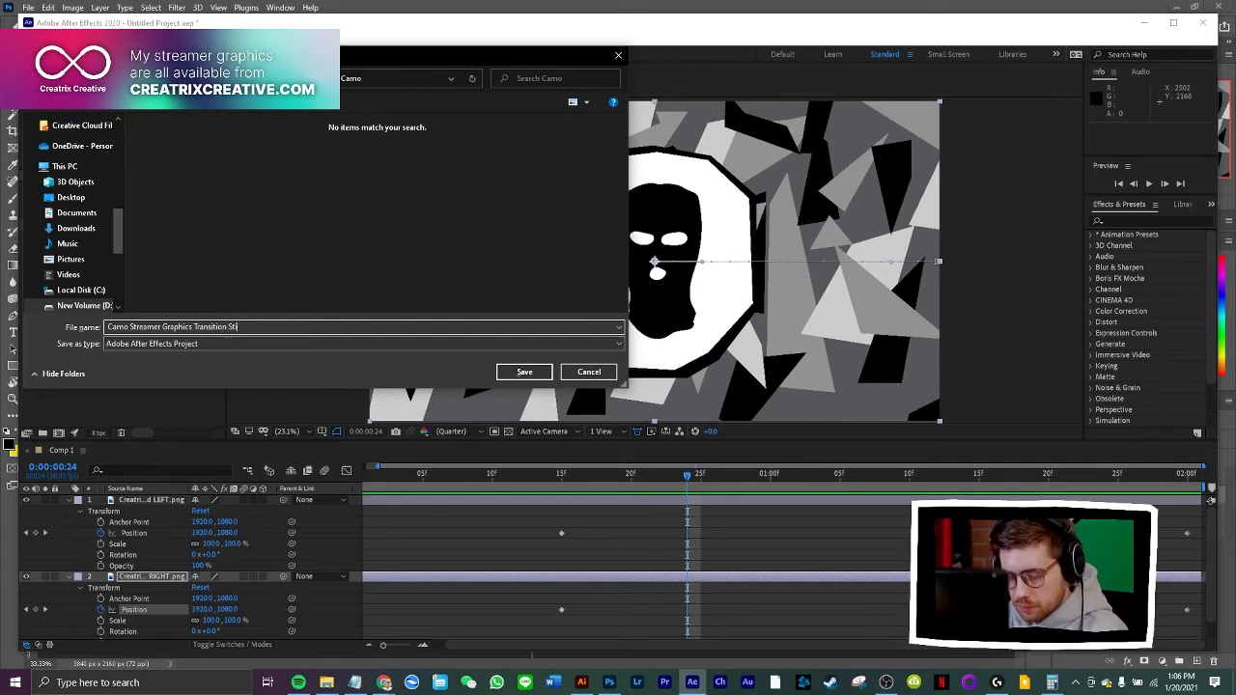
{"action": "type", "text": "inger"}
{"action": "key", "text": "Return"}
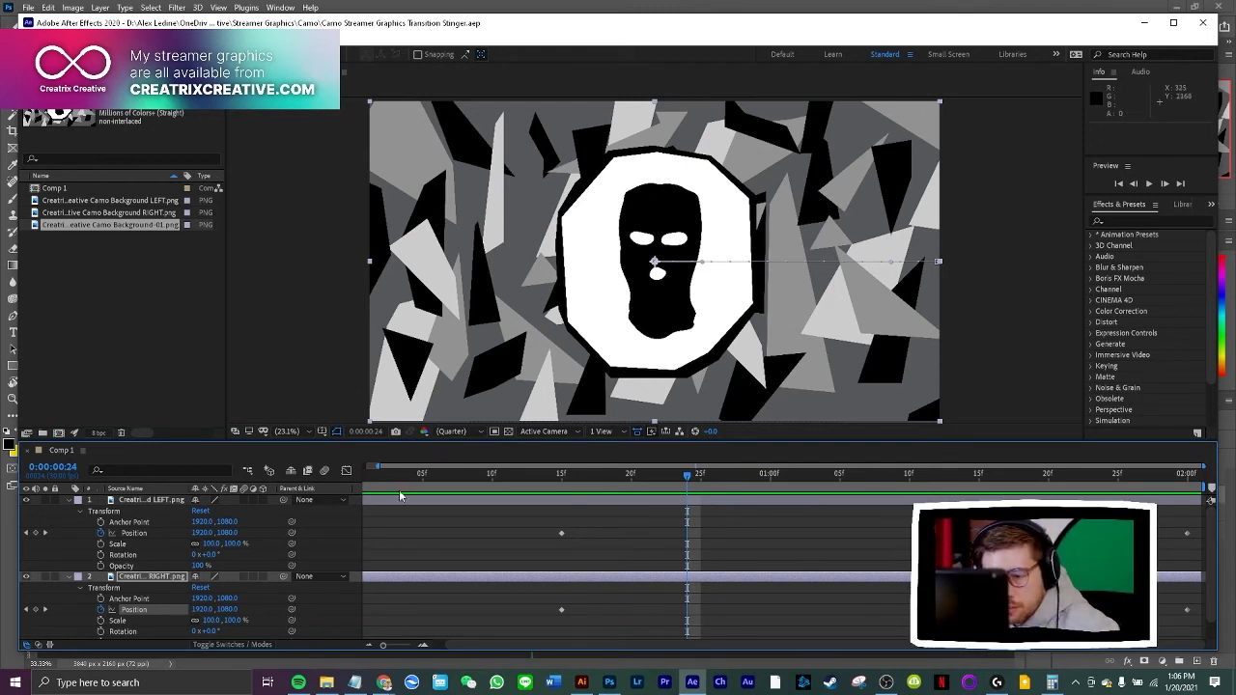
Apply Easy Ease to the LEFT layer's Position keyframes at 0:00:00:00 and 0:00:00:15
{"action": "left_click_drag", "start_coordinate": [471, 647], "coordinate": [445, 647]}
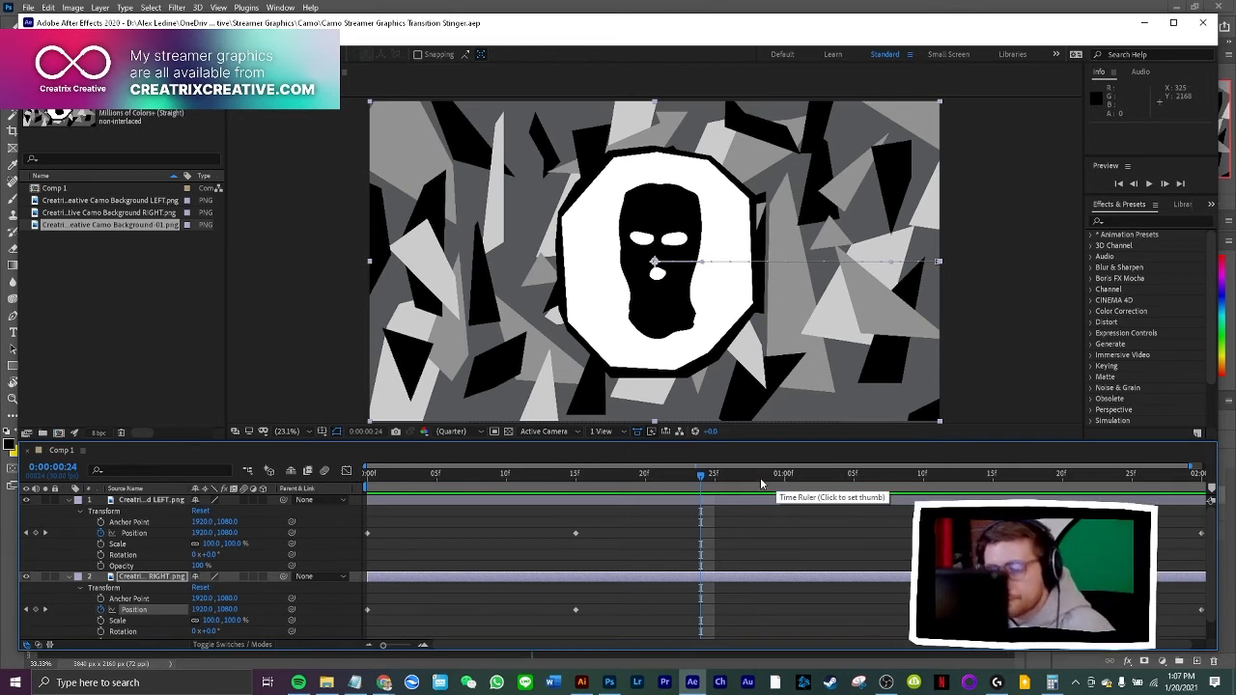
{"action": "left_click_drag", "start_coordinate": [642, 518], "coordinate": [363, 551]}
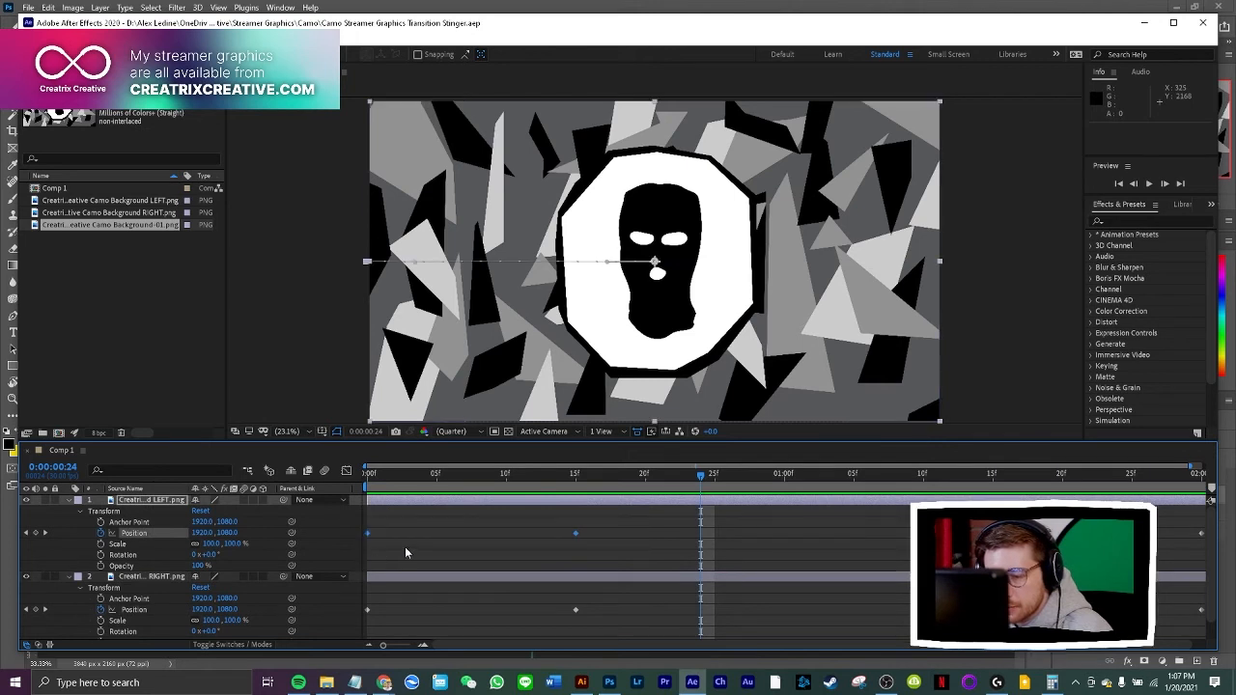
{"action": "right_click", "coordinate": [578, 534]}
{"action": "mouse_move", "coordinate": [663, 526]}
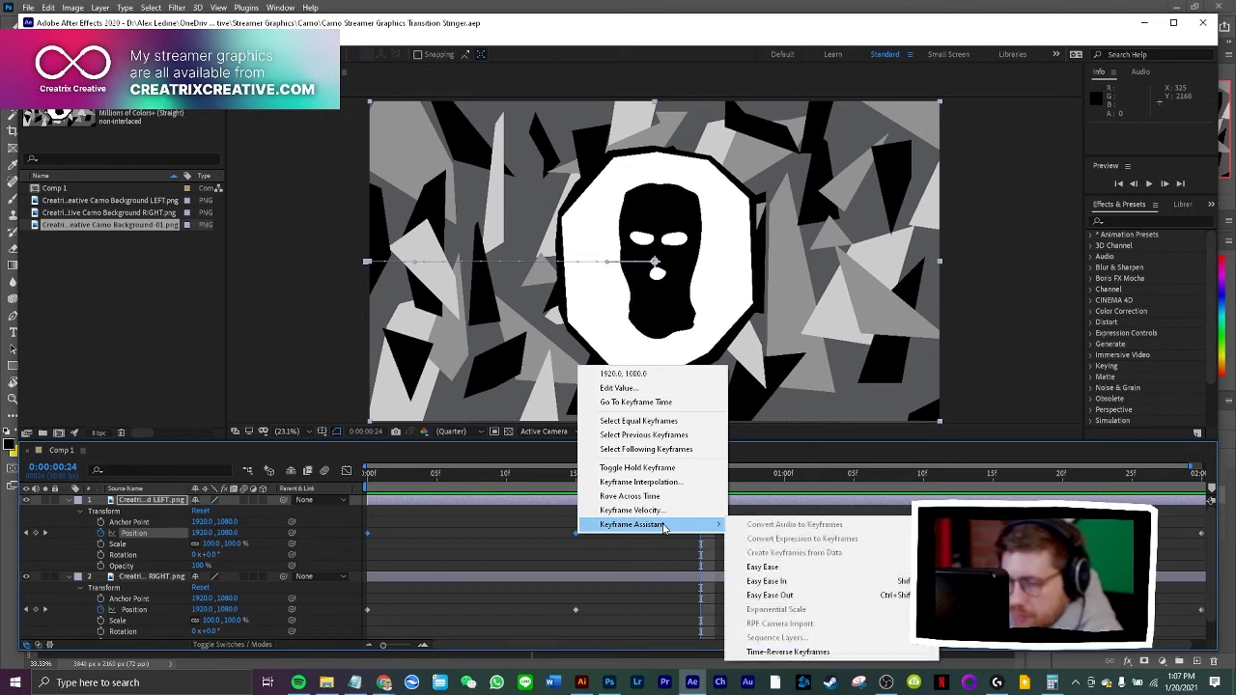
{"action": "left_click", "coordinate": [795, 568]}
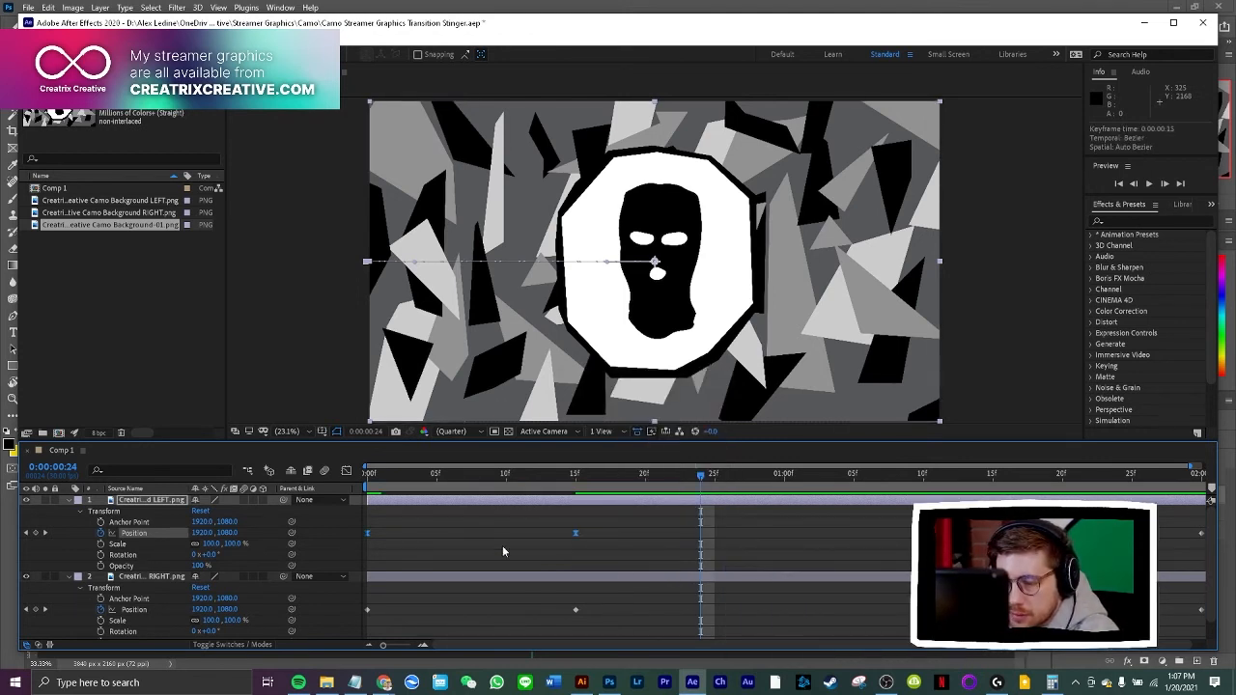
Show the LEFT layer's Position in the graph editor, compare the value graph, and return to editing the speed graph
{"action": "left_click", "coordinate": [347, 471]}
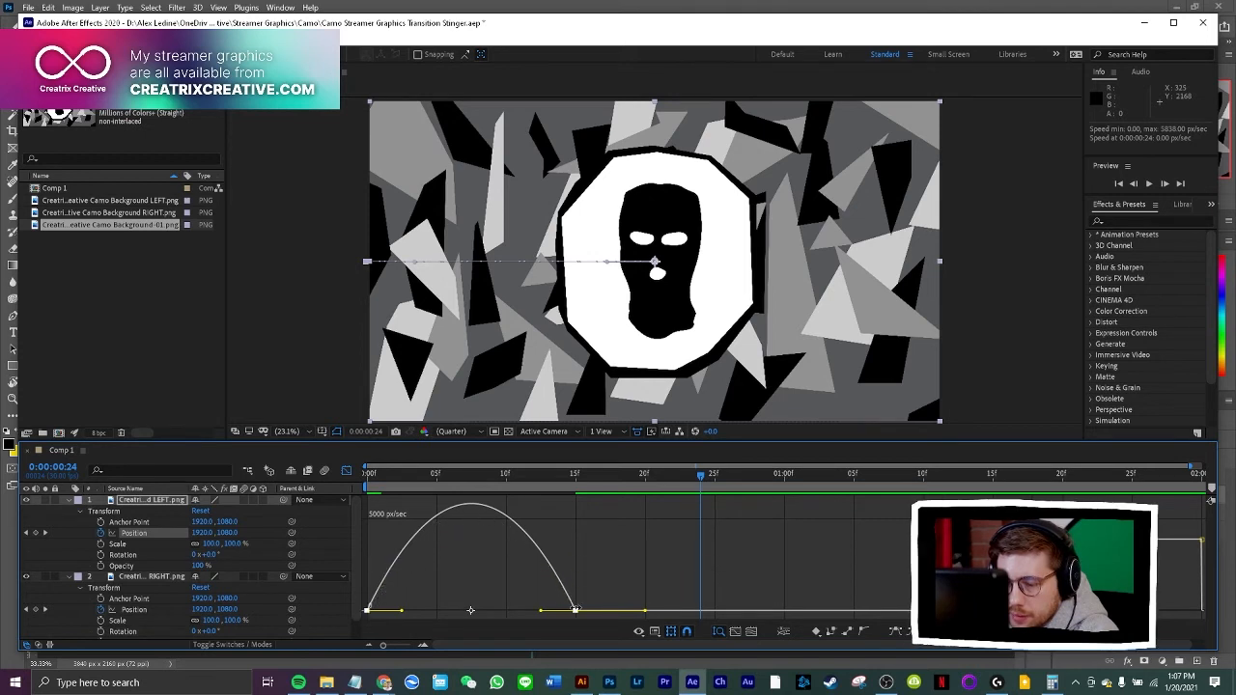
{"action": "left_click", "coordinate": [654, 632]}
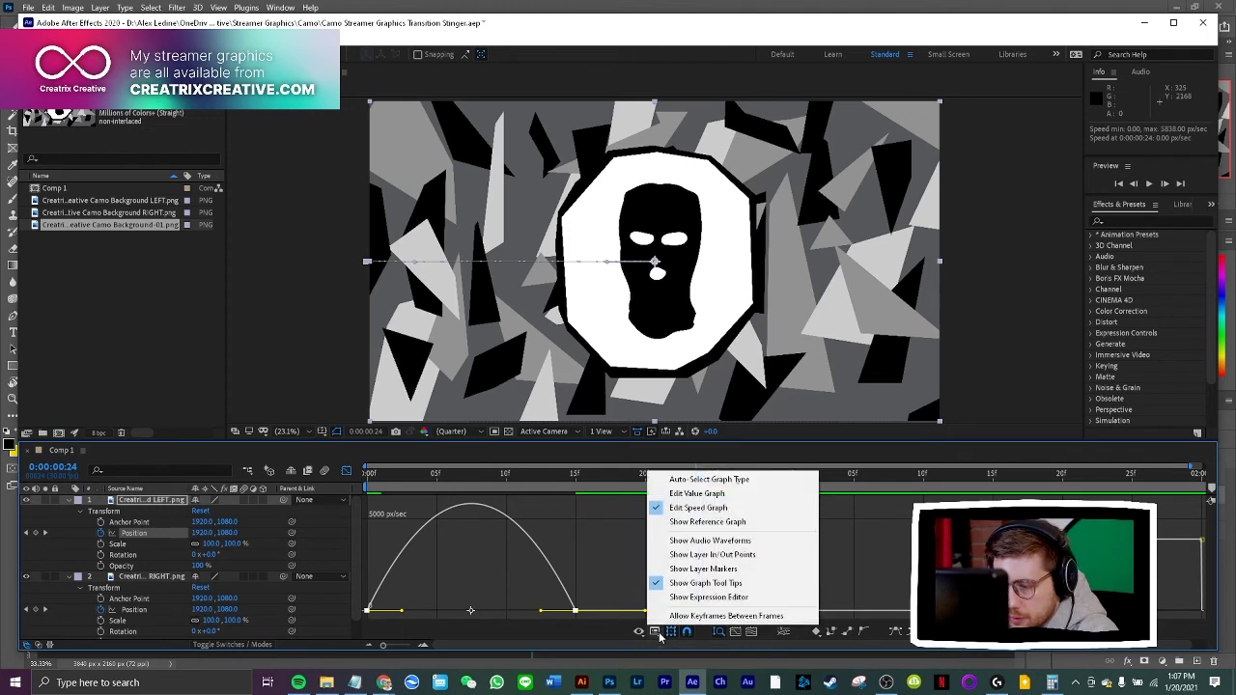
{"action": "left_click", "coordinate": [731, 495]}
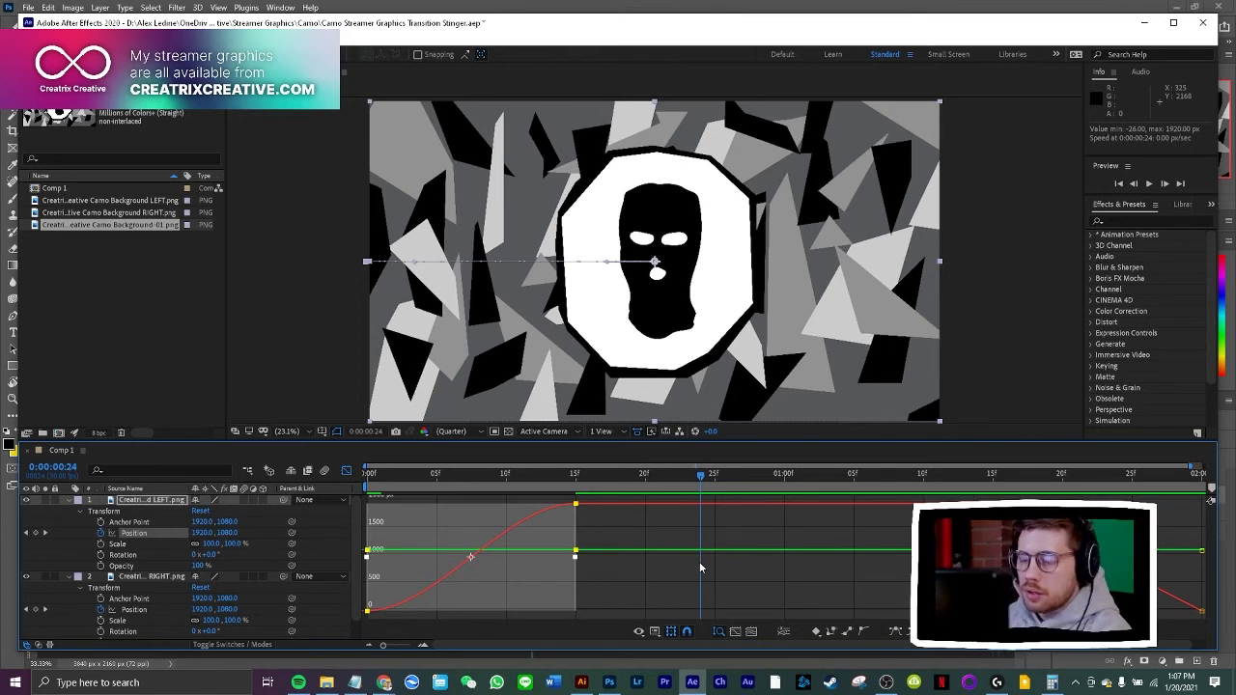
{"action": "left_click", "coordinate": [655, 632]}
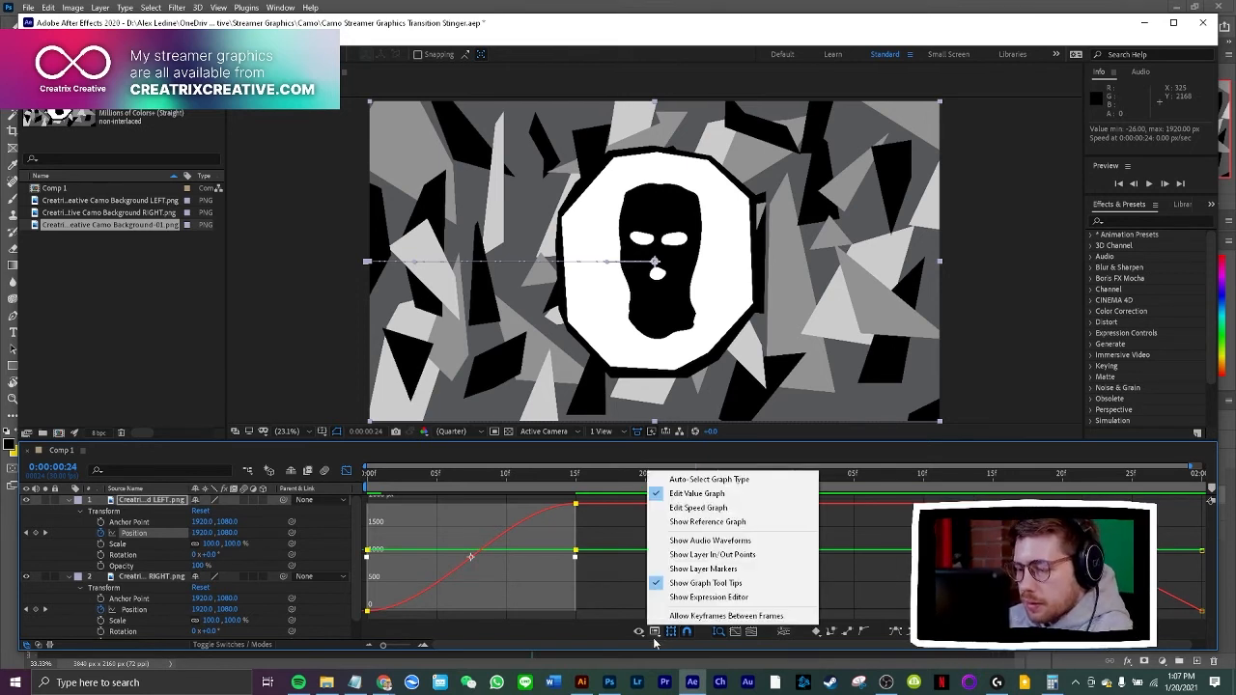
{"action": "left_click", "coordinate": [753, 510]}
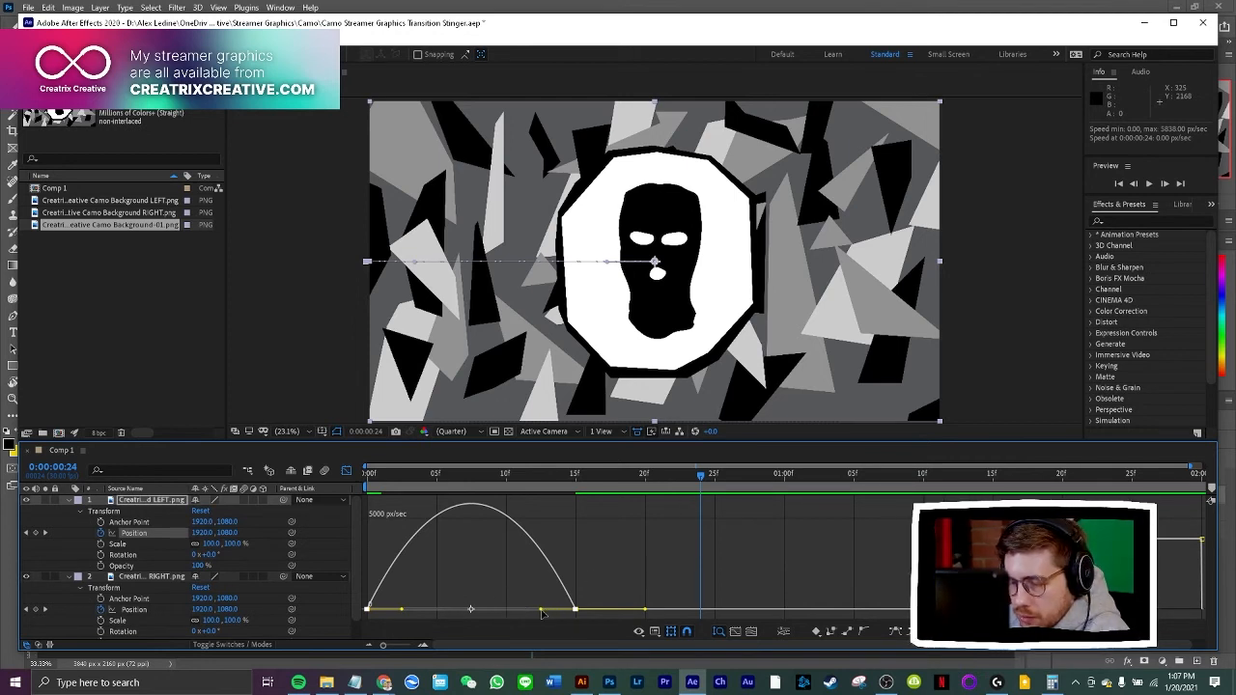
Lengthen the incoming ease of the LEFT layer's 0:00:00:15 Position keyframe to about 0:00:00:08 so the speed peaks early
{"action": "left_click_drag", "start_coordinate": [540, 609], "coordinate": [481, 610]}
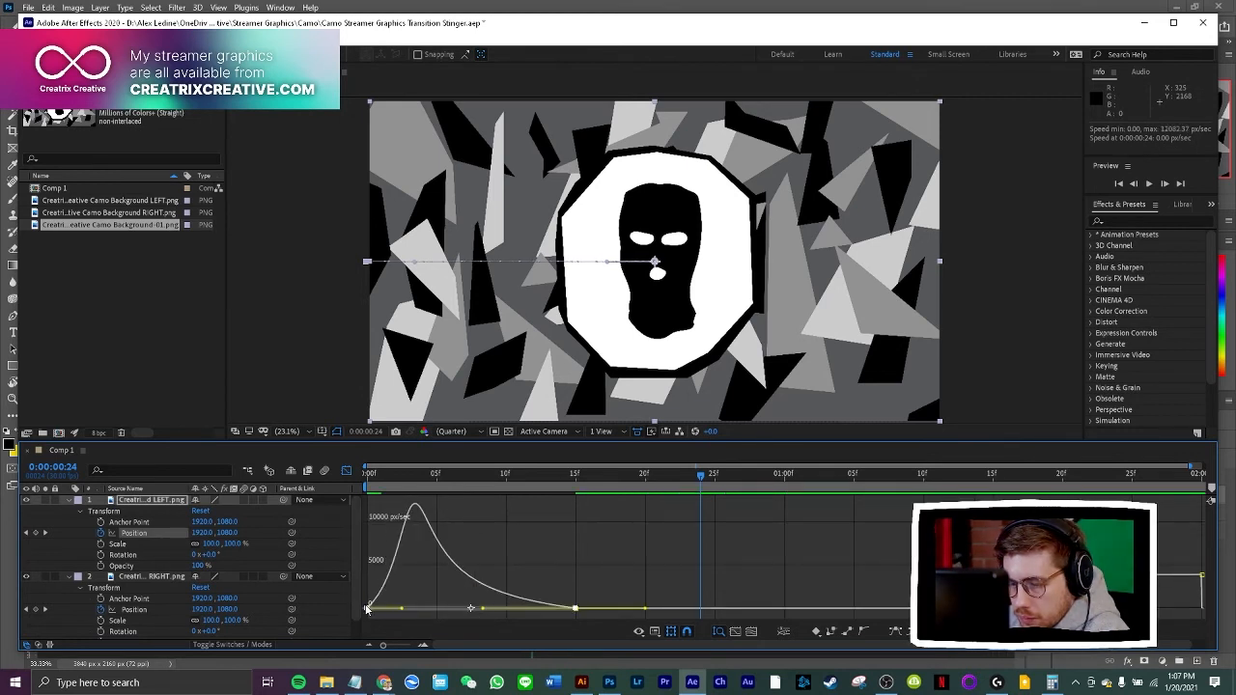
{"action": "mouse_move", "coordinate": [415, 509]}
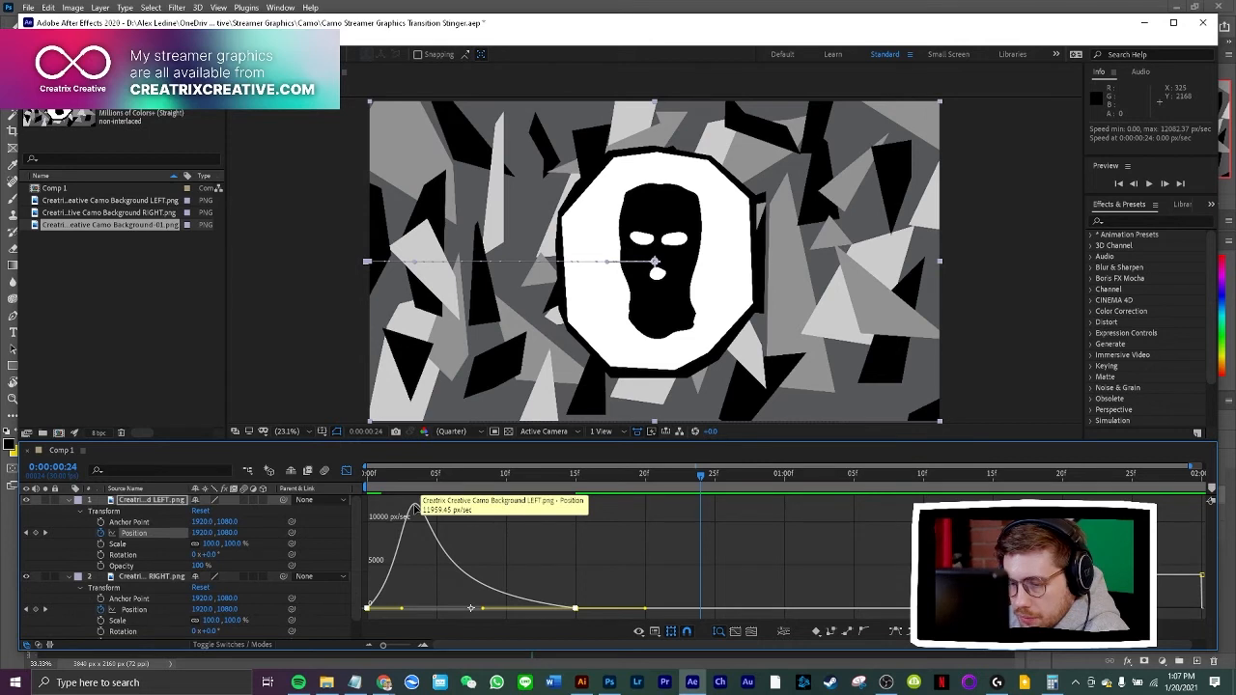
{"action": "left_click", "coordinate": [479, 560]}
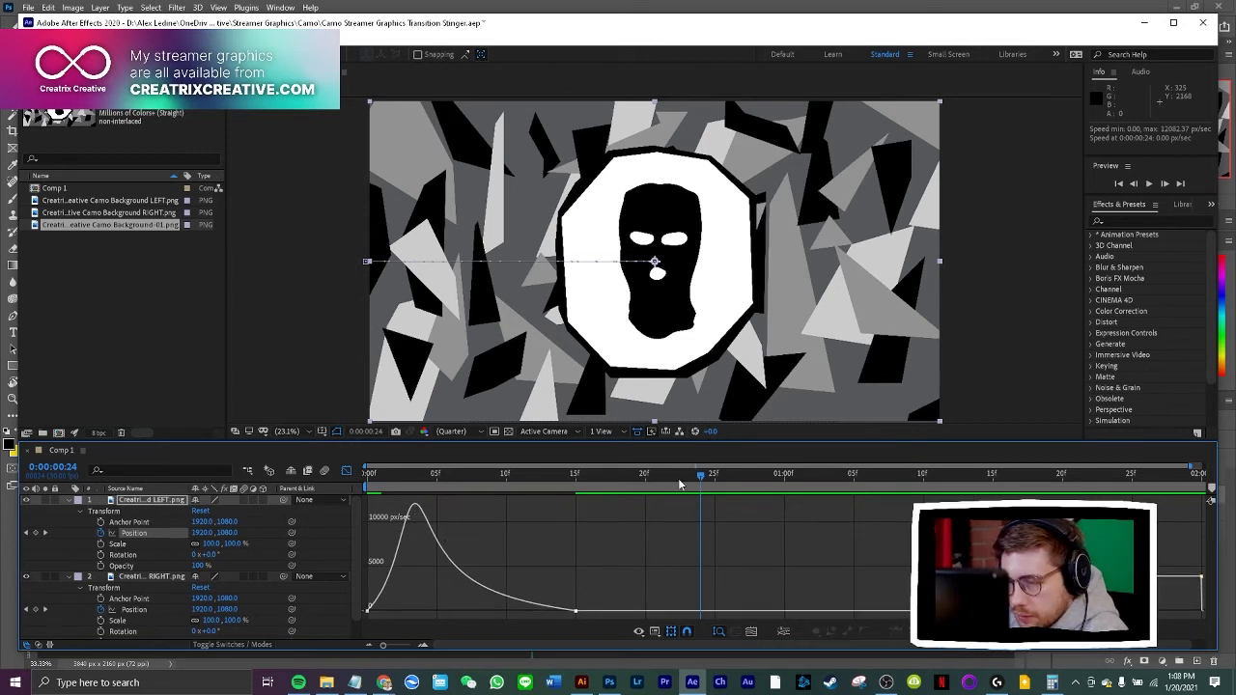
Play the transition repeatedly from the start to compare the LEFT half's eased entry with the RIGHT half
{"action": "key", "text": "space"}
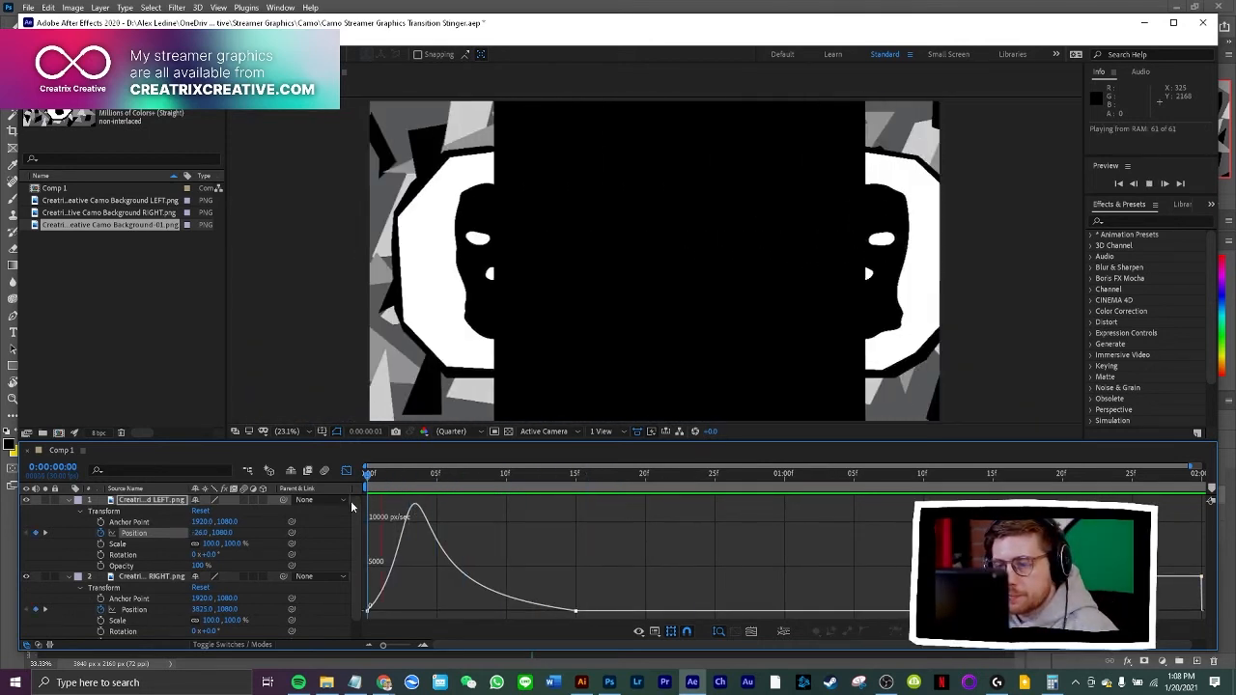
{"action": "key", "text": "space"}
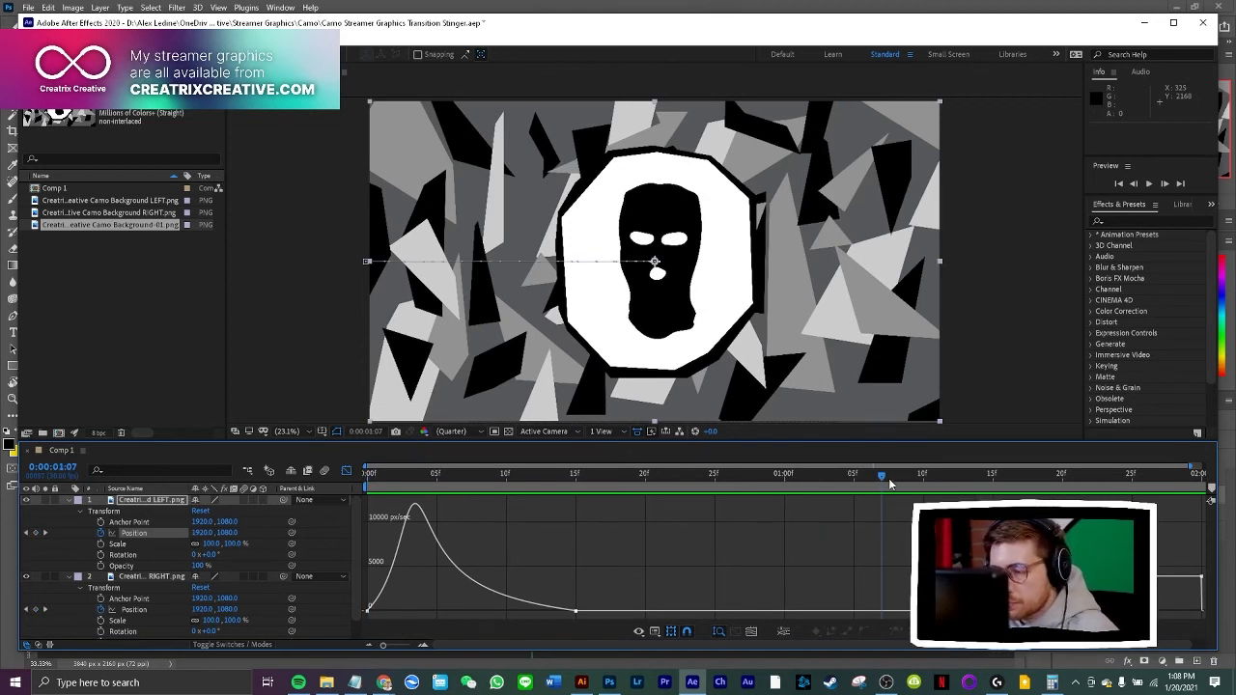
{"action": "left_click_drag", "start_coordinate": [880, 475], "coordinate": [355, 502]}
{"action": "key", "text": "space"}
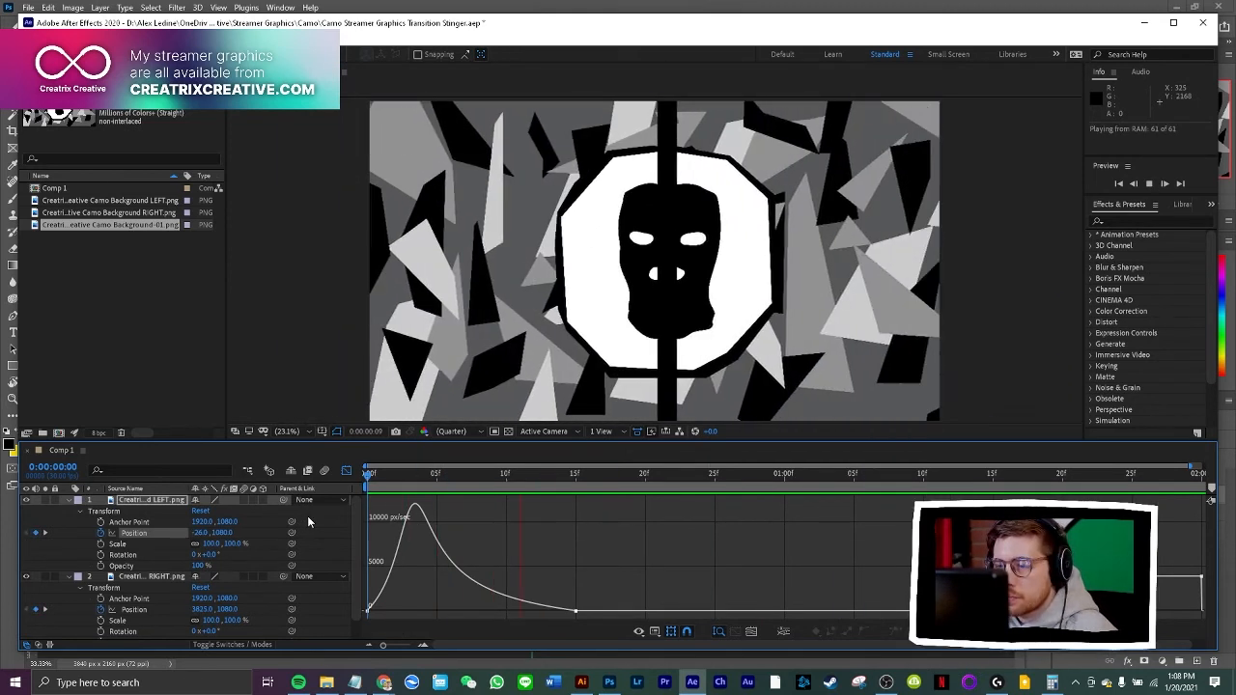
{"action": "key", "text": "space"}
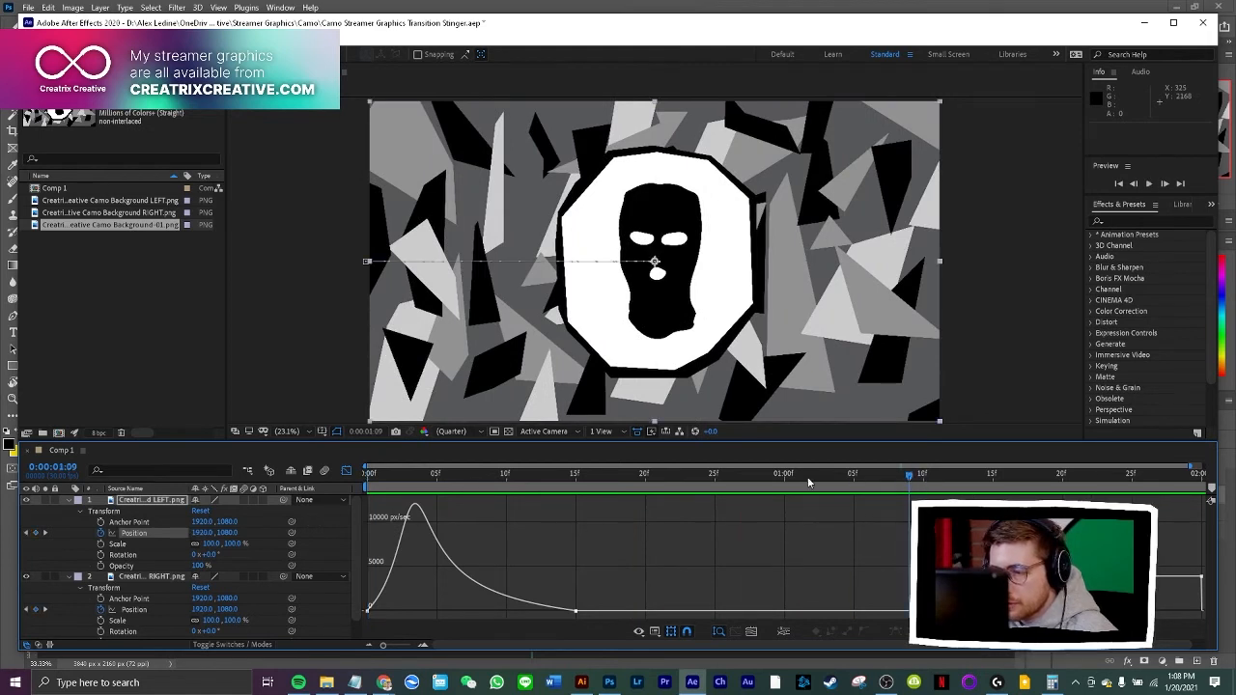
{"action": "key", "text": "space"}
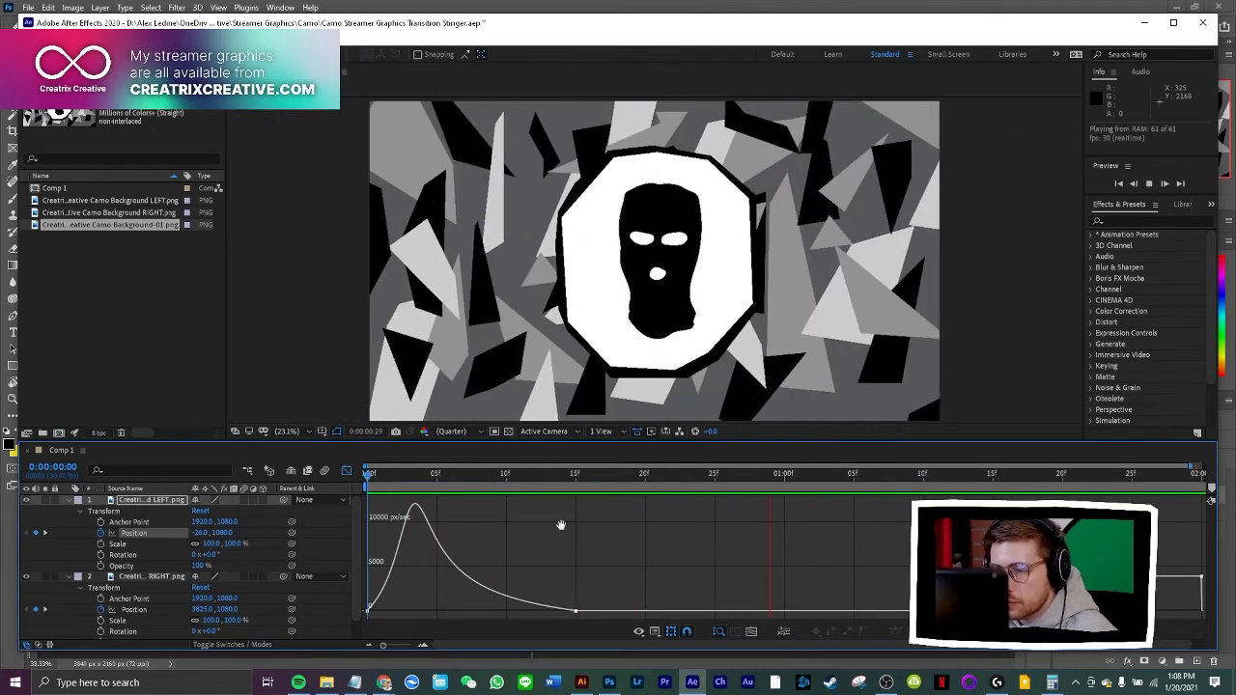
{"action": "key", "text": "space"}
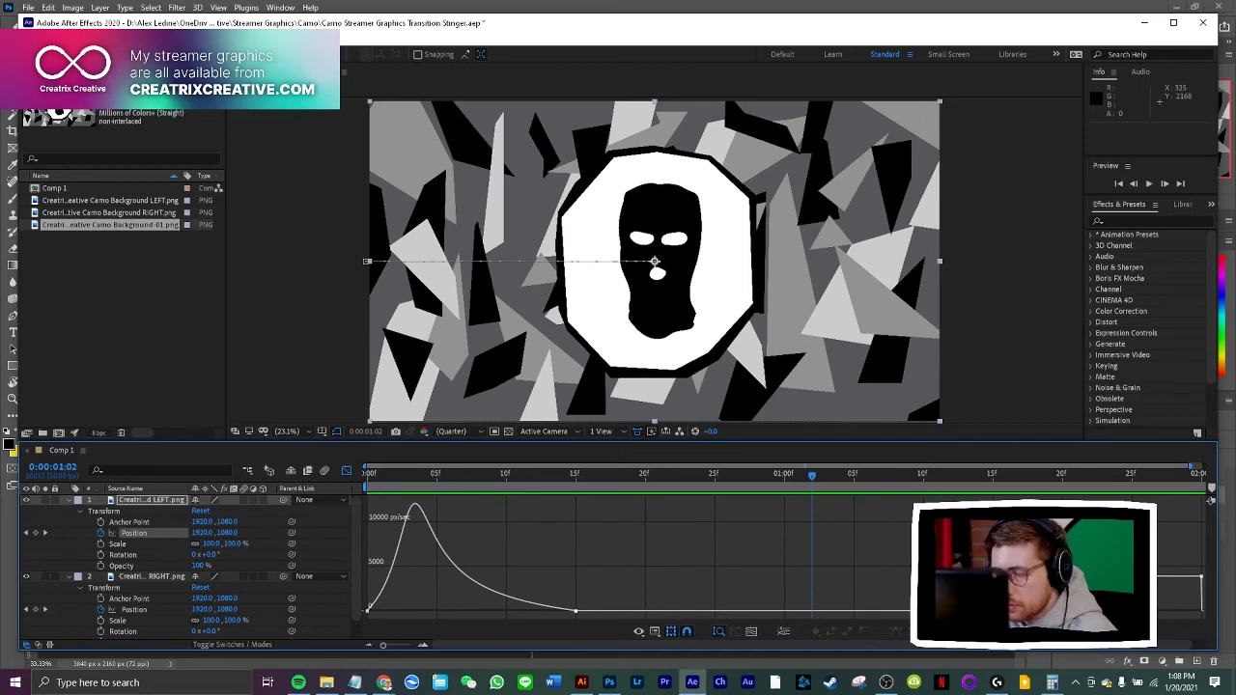
Apply Easy Ease to the LEFT layer's Position keyframes at 0:00:01:15 and 0:00:02:00
{"action": "left_click", "coordinate": [345, 471]}
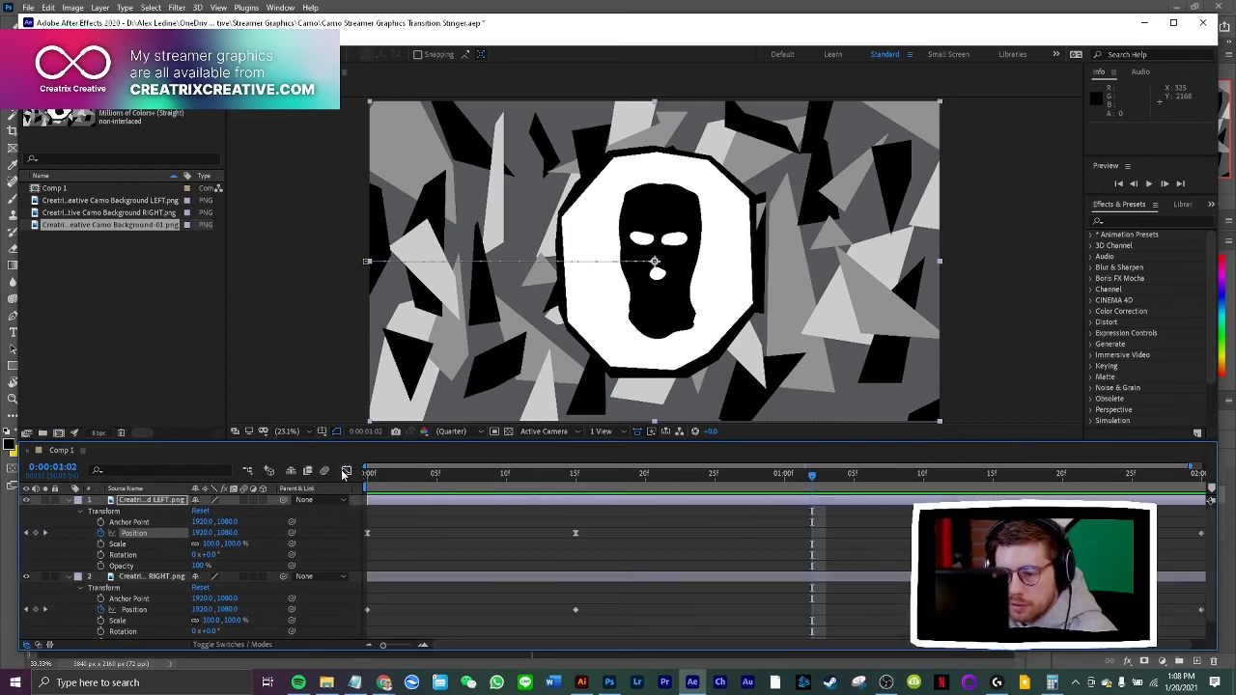
{"action": "left_click_drag", "start_coordinate": [1158, 521], "coordinate": [1207, 545]}
{"action": "right_click", "coordinate": [1187, 532]}
{"action": "mouse_move", "coordinate": [1023, 524]}
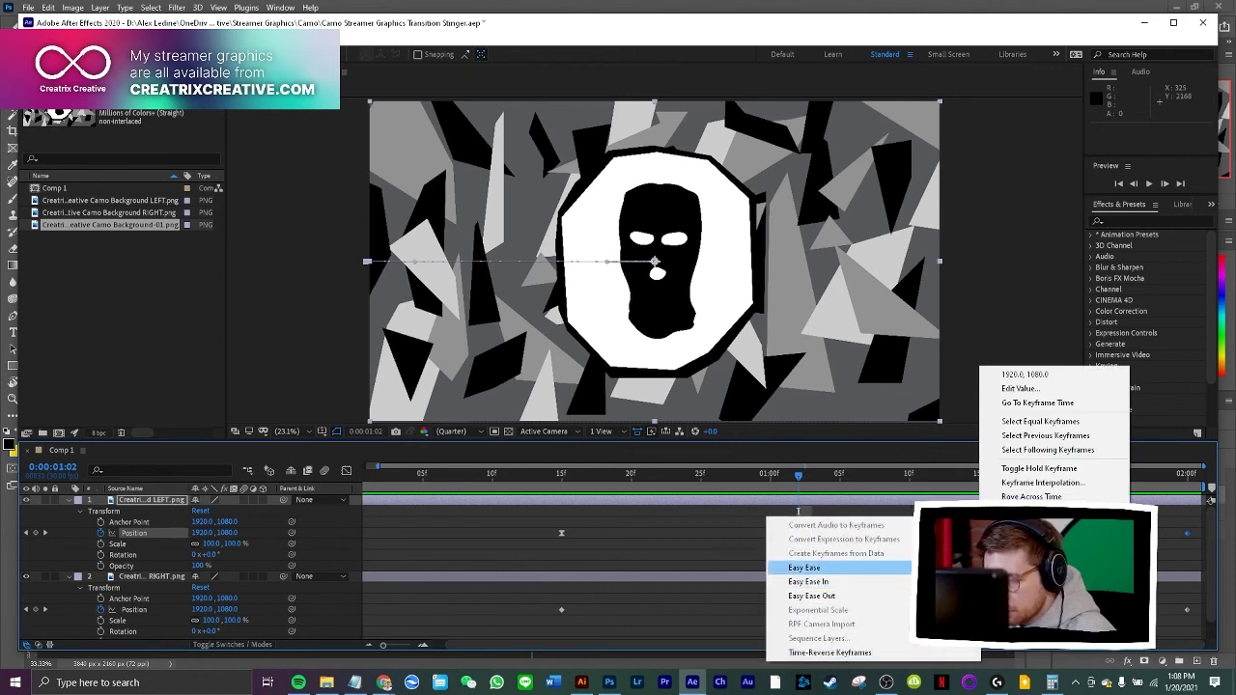
{"action": "left_click", "coordinate": [803, 567]}
Reshape the LEFT layer's exit speed curve so it peaks just before 0:00:02:00, and play the transition from the start
{"action": "left_click", "coordinate": [347, 470]}
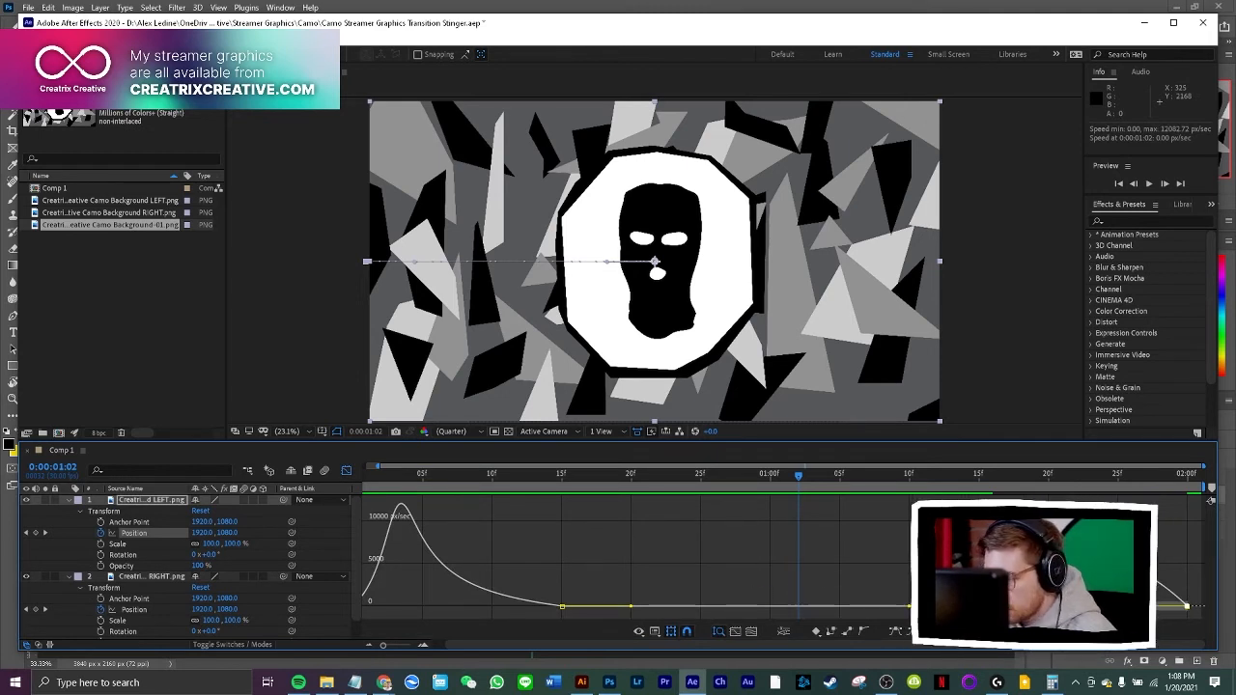
{"action": "left_click_drag", "start_coordinate": [1047, 606], "coordinate": [1136, 606]}
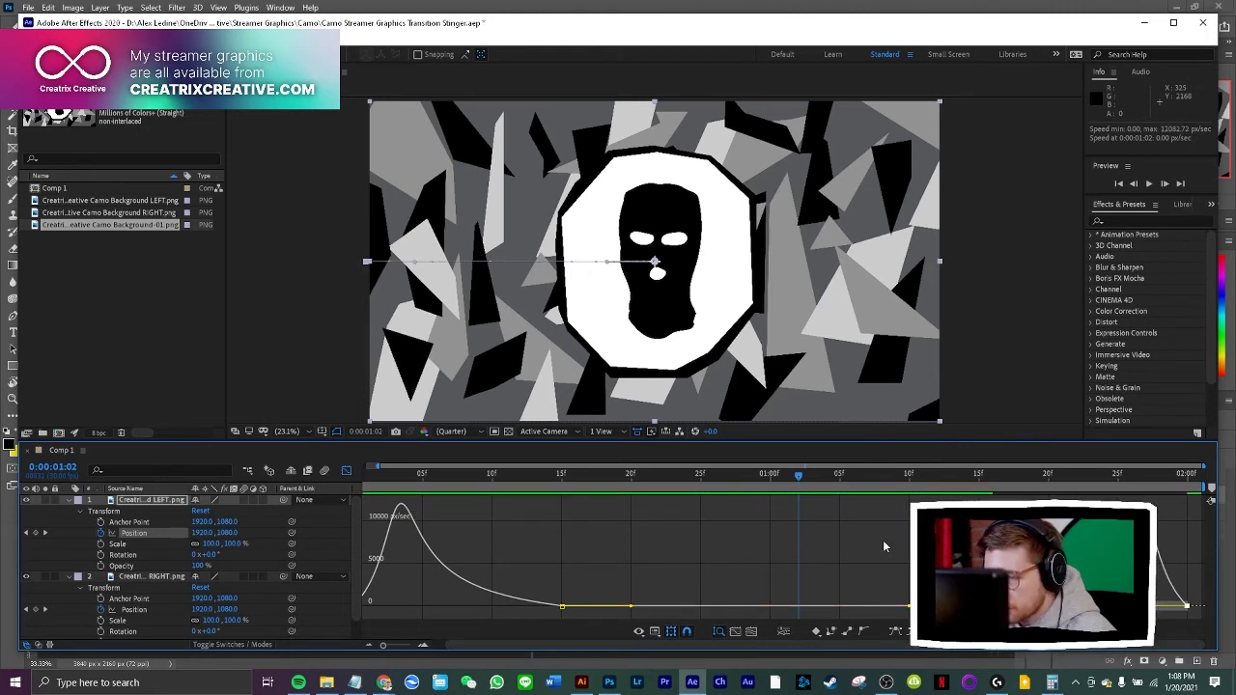
{"action": "key", "text": "Home"}
{"action": "key", "text": "space"}
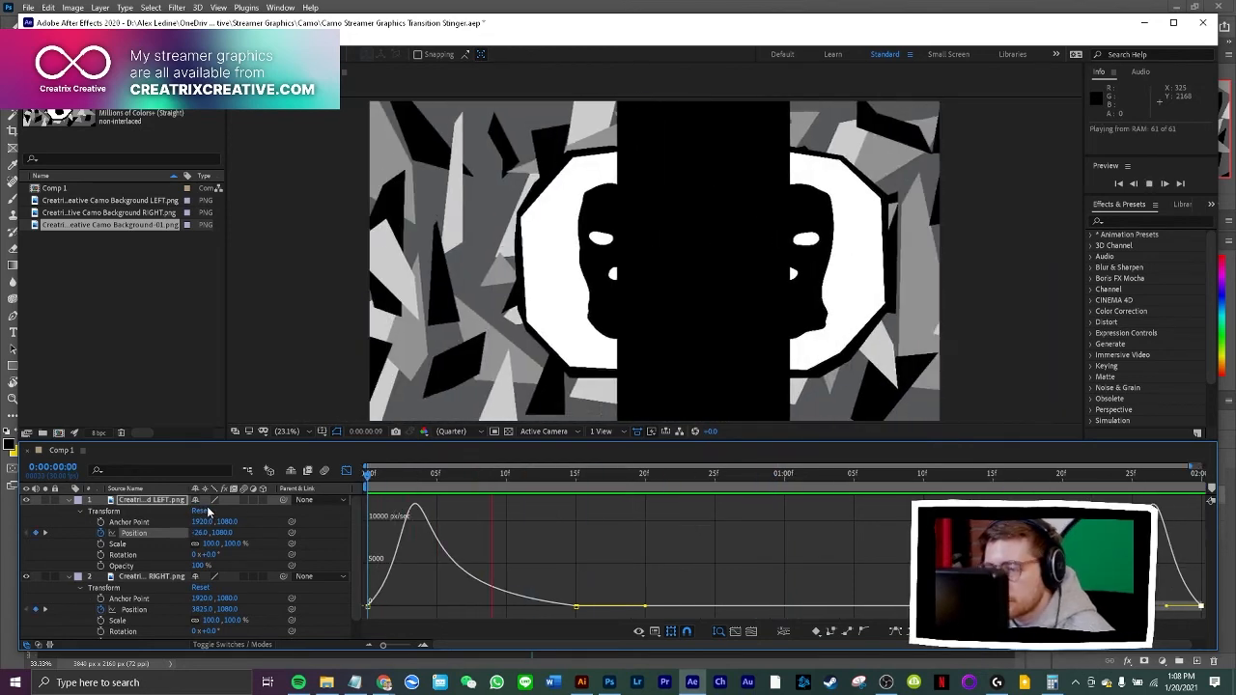
{"action": "key", "text": "space"}
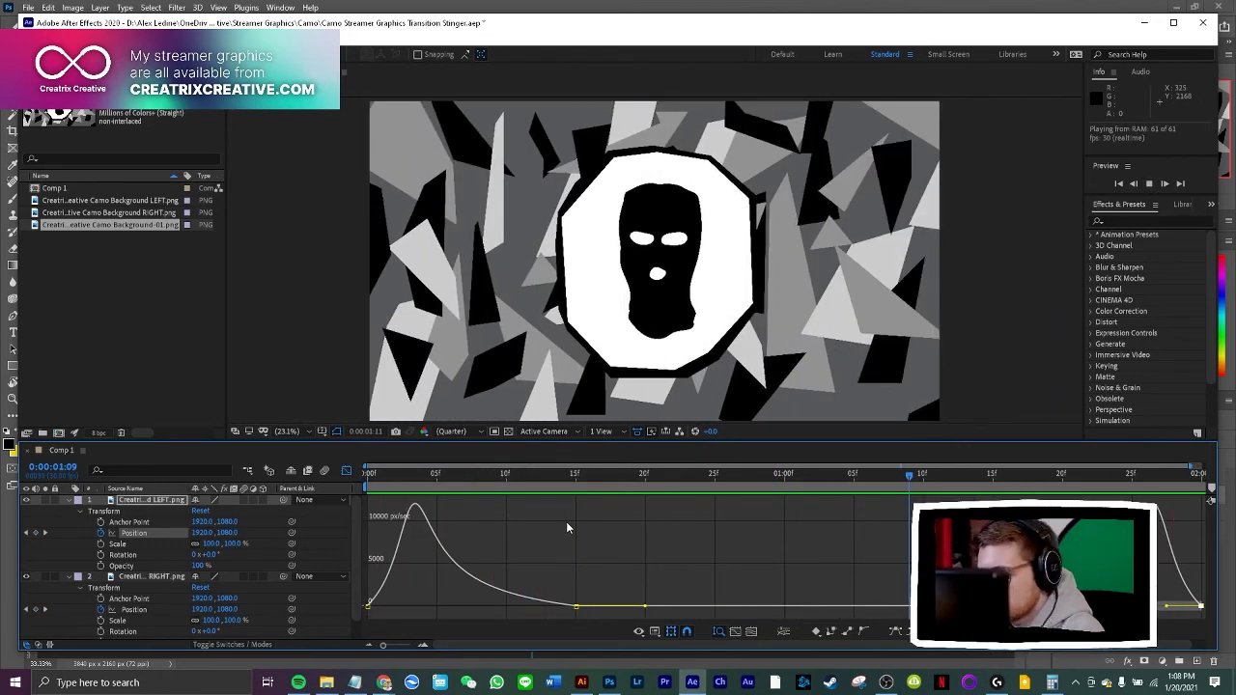
{"action": "key", "text": "space"}
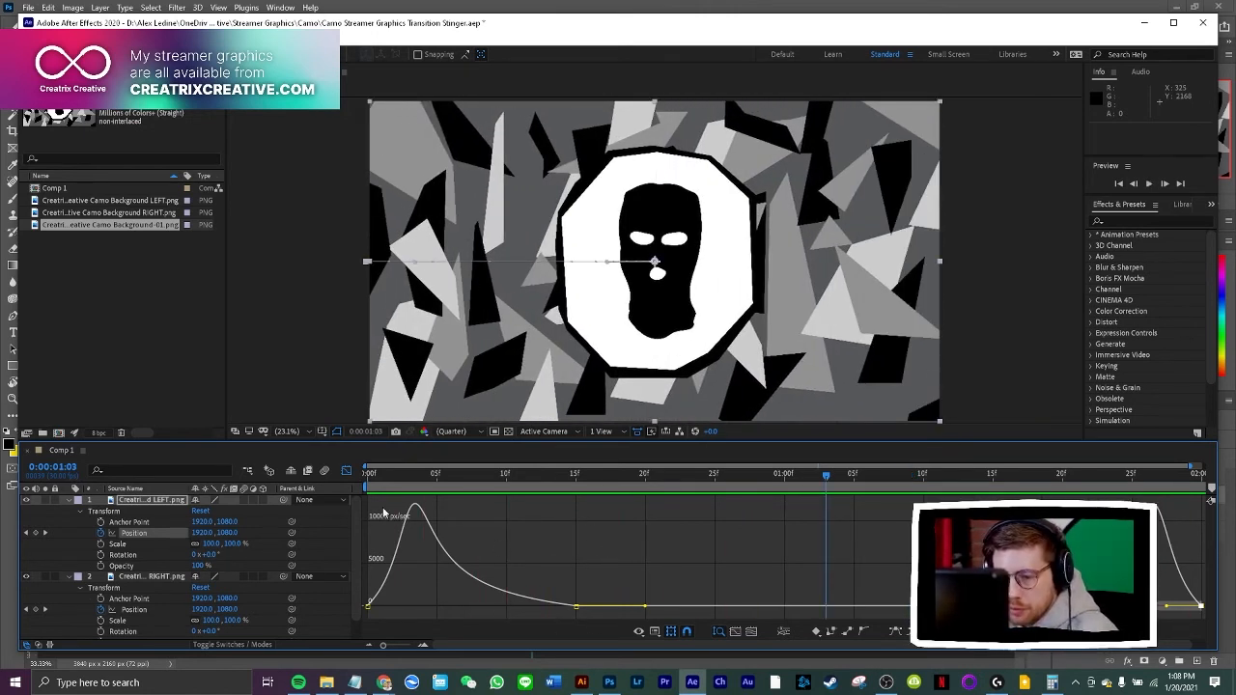
Return to the keyframe view and delete the LEFT layer's Position keyframes at 0:00:01:15 and 0:00:02:00
{"action": "left_click", "coordinate": [346, 470]}
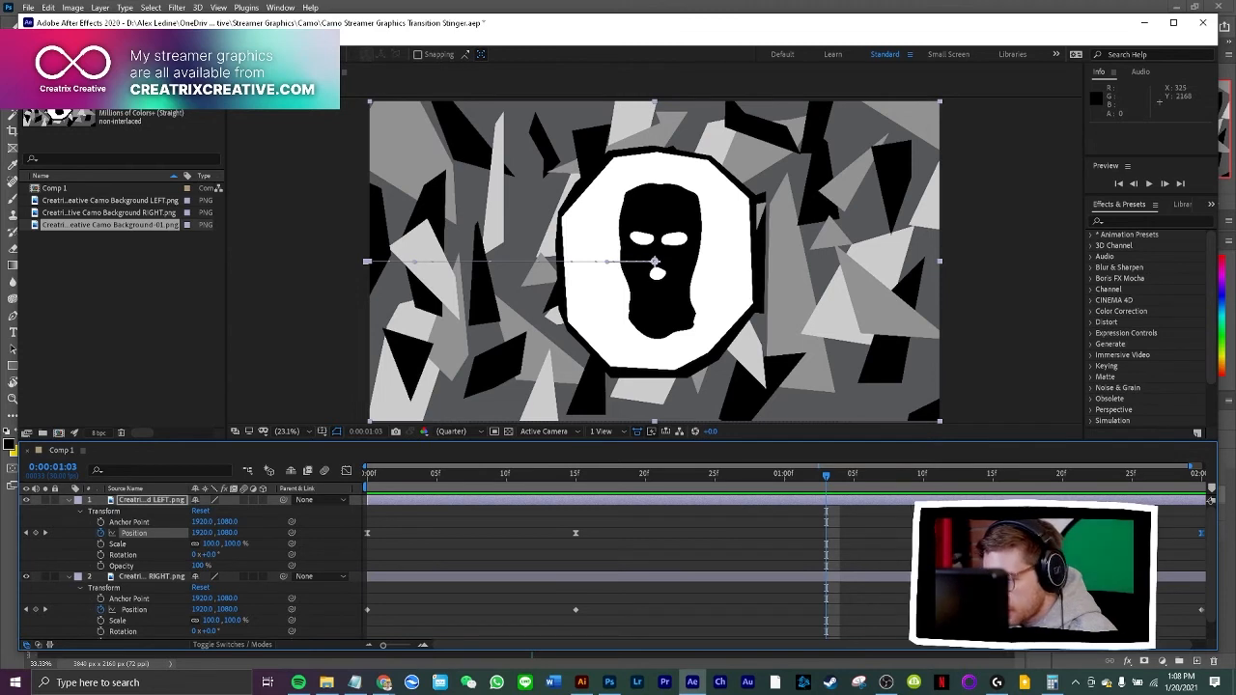
{"action": "left_click_drag", "start_coordinate": [1156, 515], "coordinate": [1206, 554]}
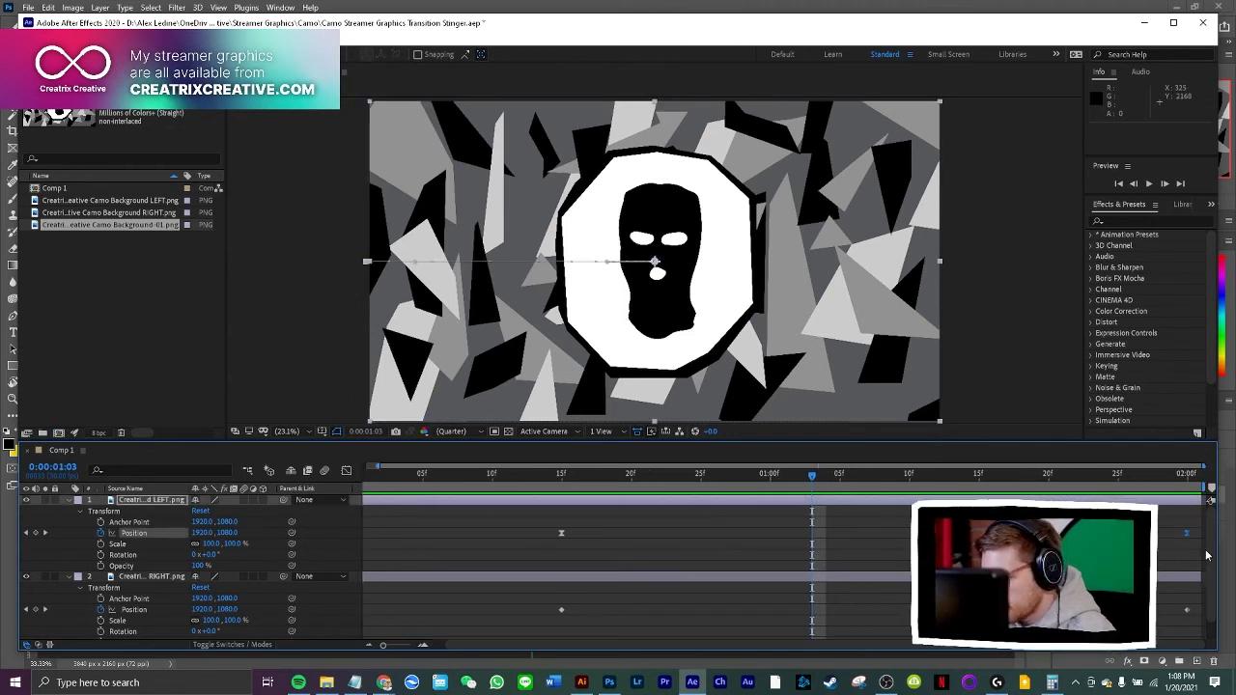
{"action": "key", "text": "Delete"}
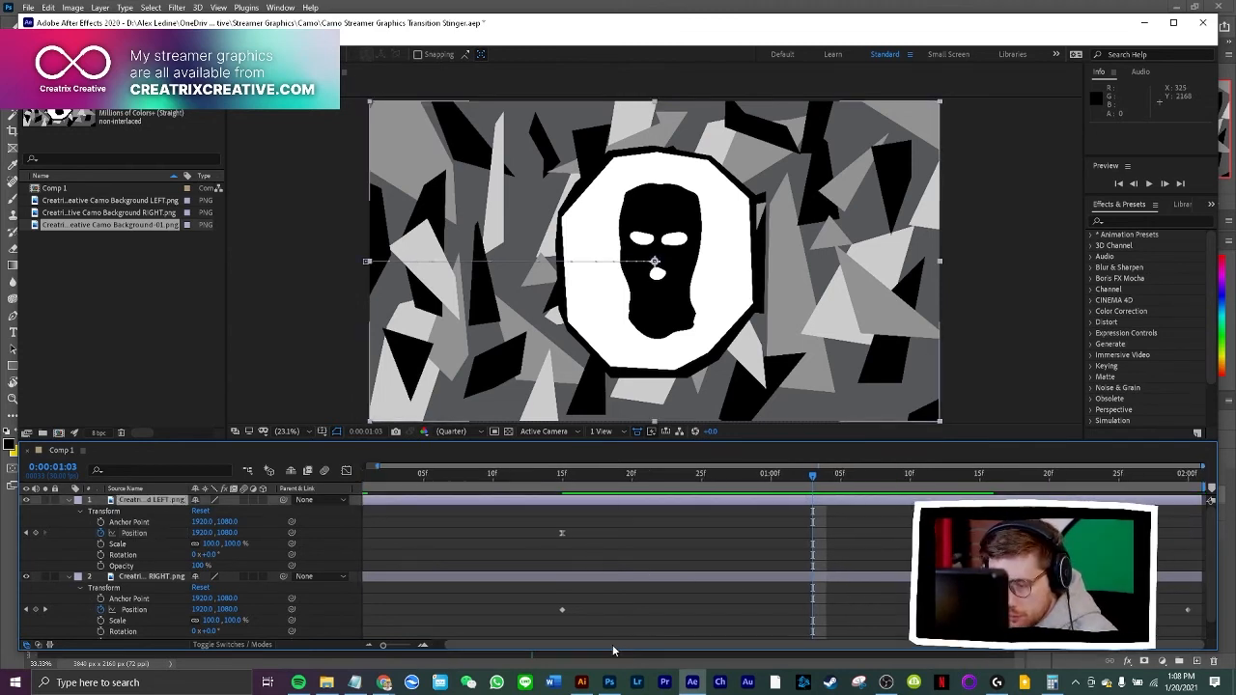
Copy the LEFT layer's eased closed-position keyframe from 0:00:00:15 to 0:00:01:15
{"action": "left_click_drag", "start_coordinate": [612, 643], "coordinate": [502, 637]}
{"action": "left_click_drag", "start_coordinate": [618, 521], "coordinate": [363, 549]}
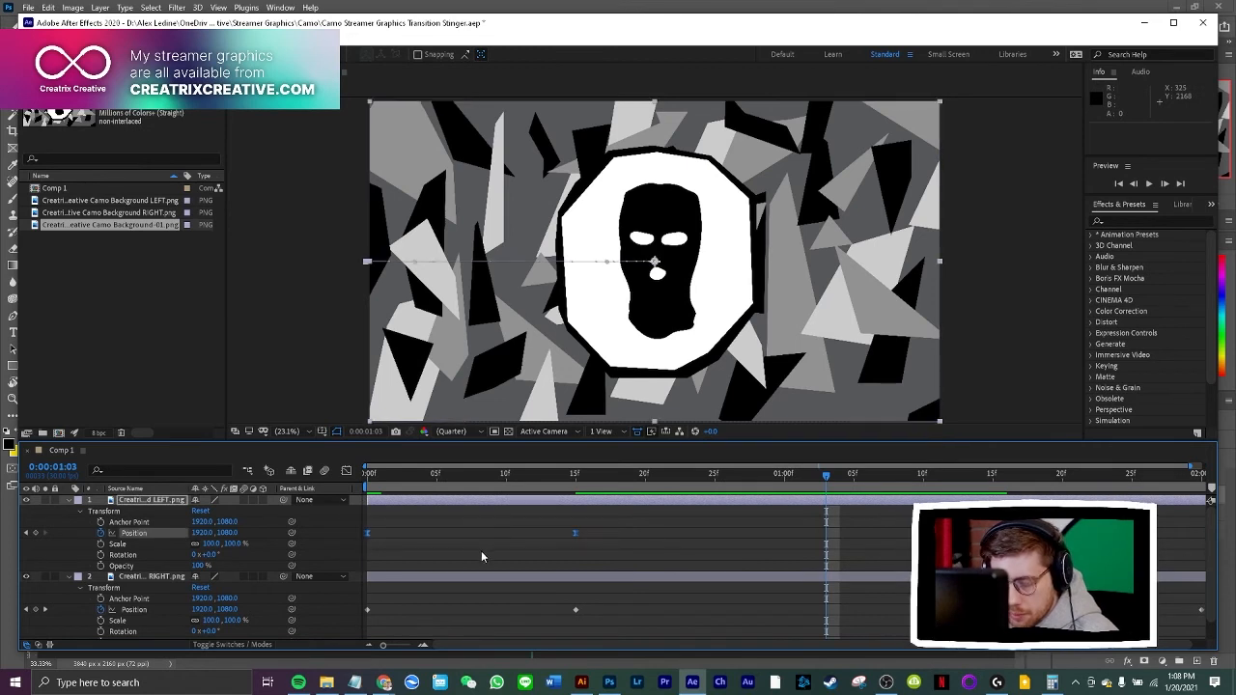
{"action": "left_click_drag", "start_coordinate": [596, 524], "coordinate": [565, 538]}
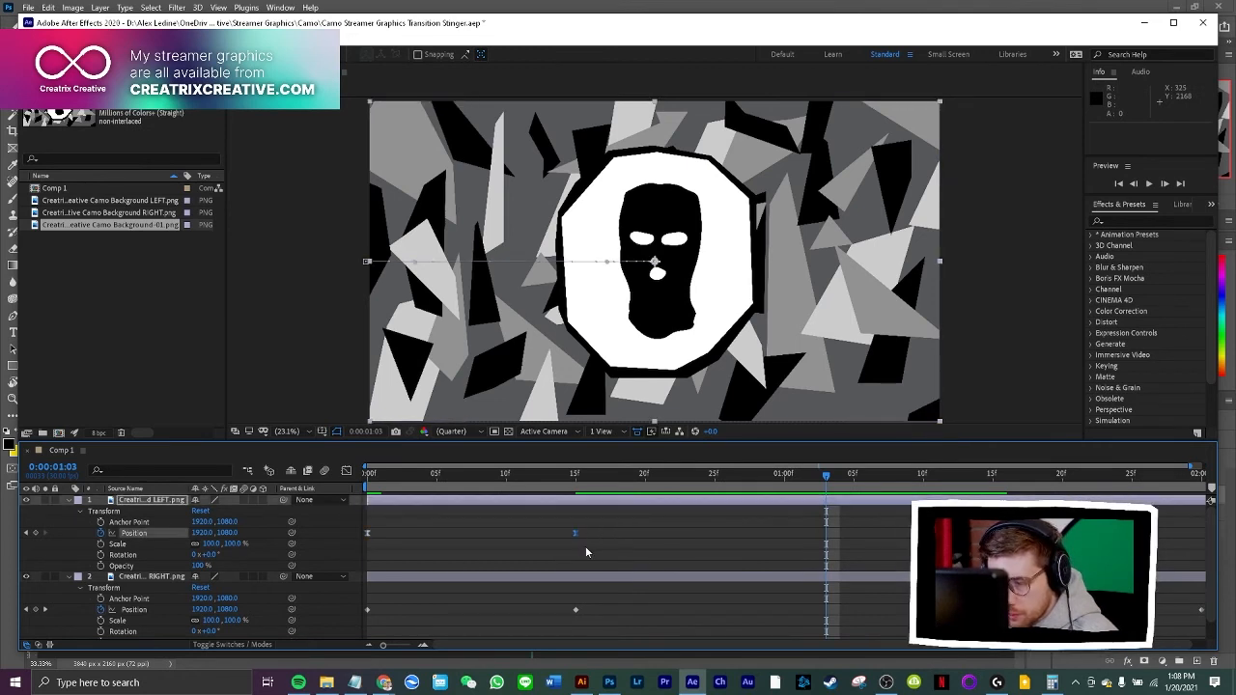
{"action": "key", "text": "ctrl+c"}
{"action": "left_click_drag", "start_coordinate": [827, 475], "coordinate": [993, 475]}
Copy the LEFT layer's eased off-frame Position keyframe from 0:00:00:00 to 0:00:02:00, and replay the full transition
{"action": "left_click_drag", "start_coordinate": [415, 521], "coordinate": [355, 556]}
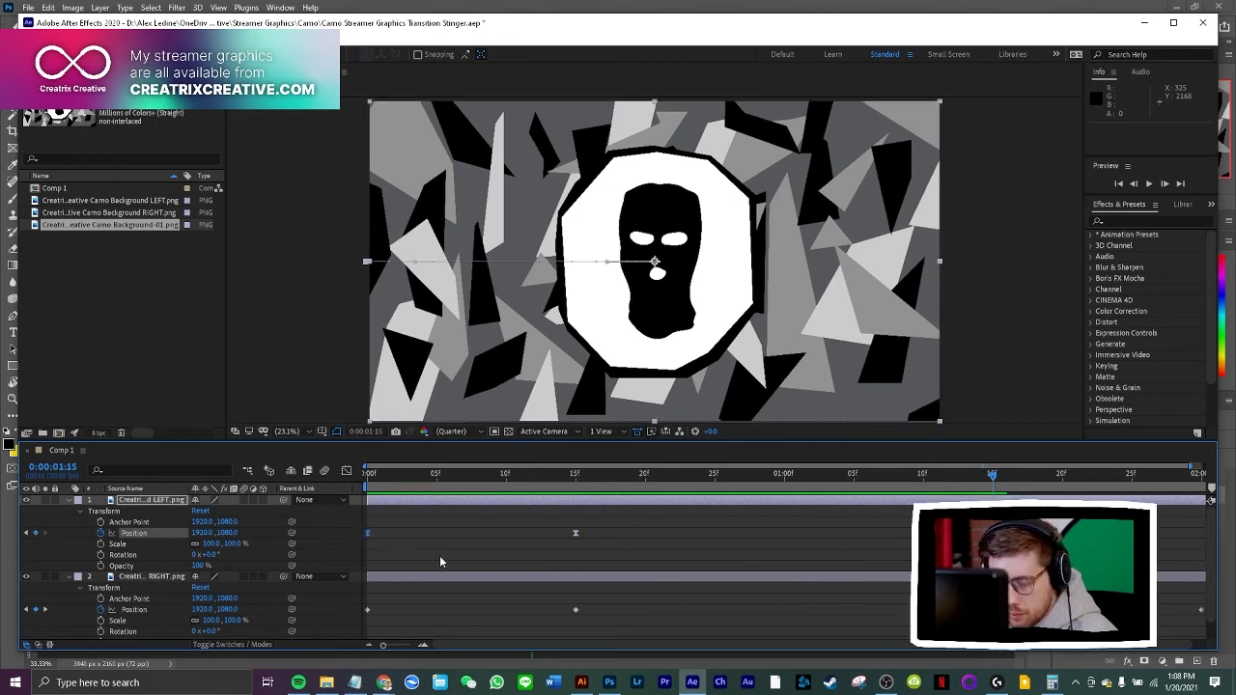
{"action": "left_click_drag", "start_coordinate": [994, 476], "coordinate": [368, 489]}
{"action": "key", "text": "ctrl+v"}
{"action": "key", "text": "space"}
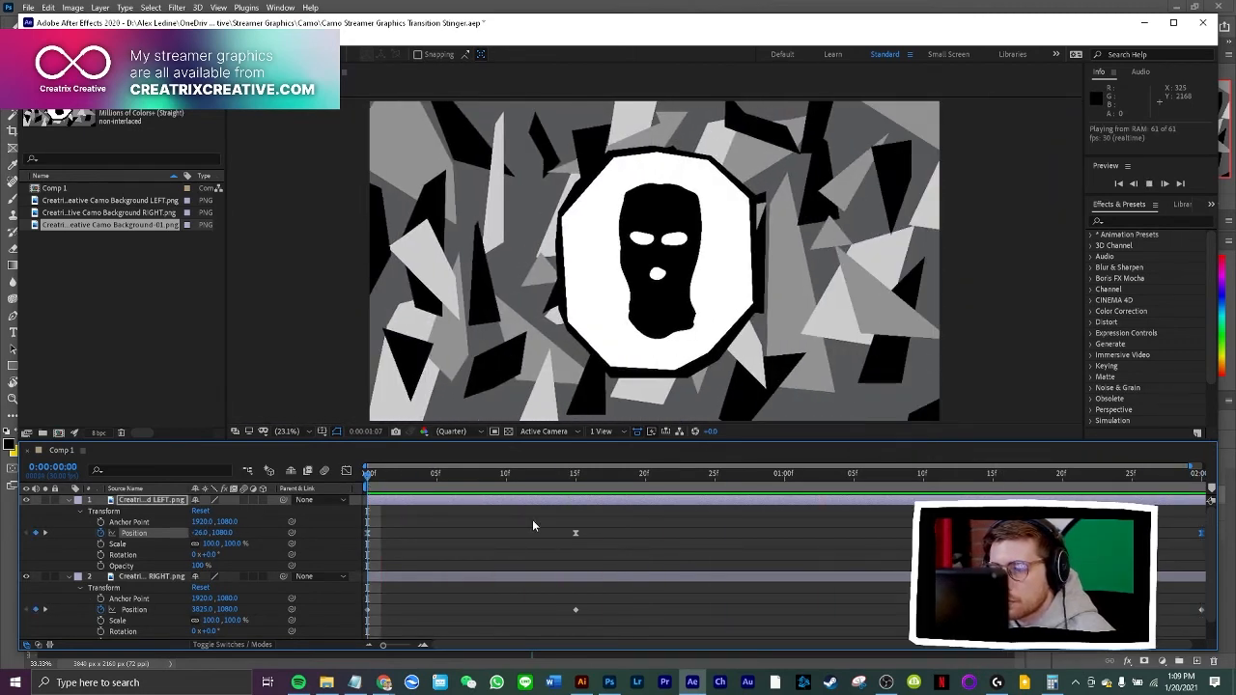
{"action": "key", "text": "space"}
{"action": "key", "text": "Home"}
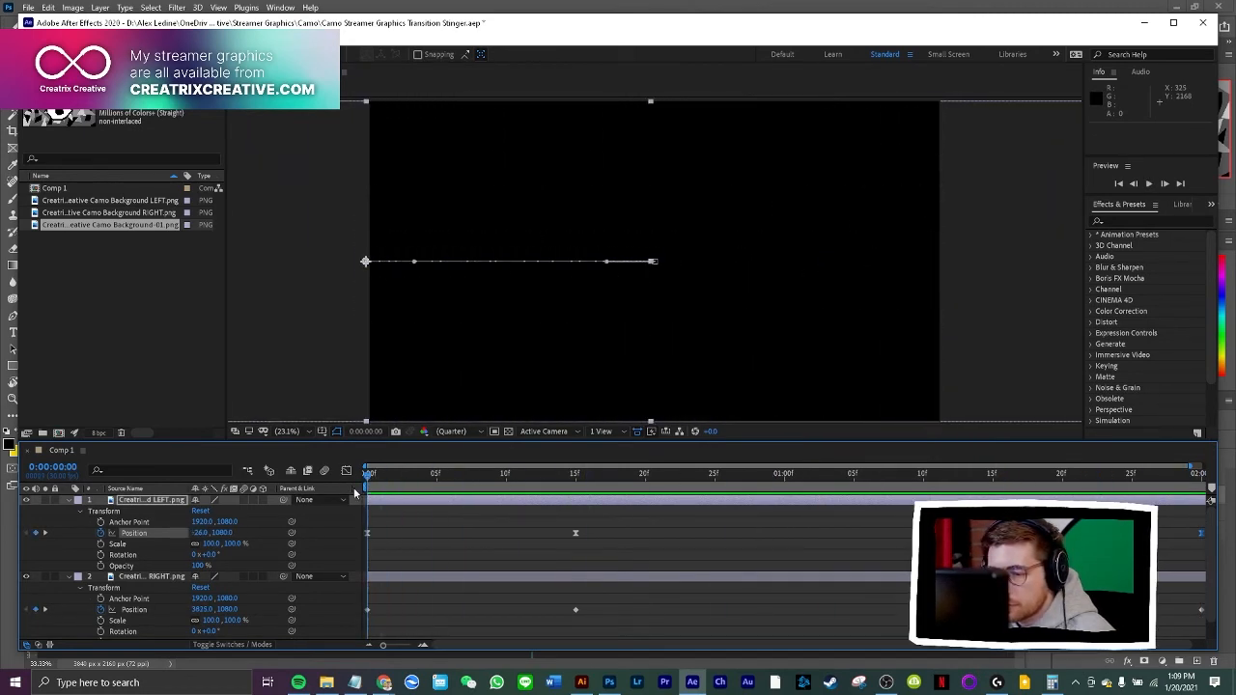
{"action": "key", "text": "space"}
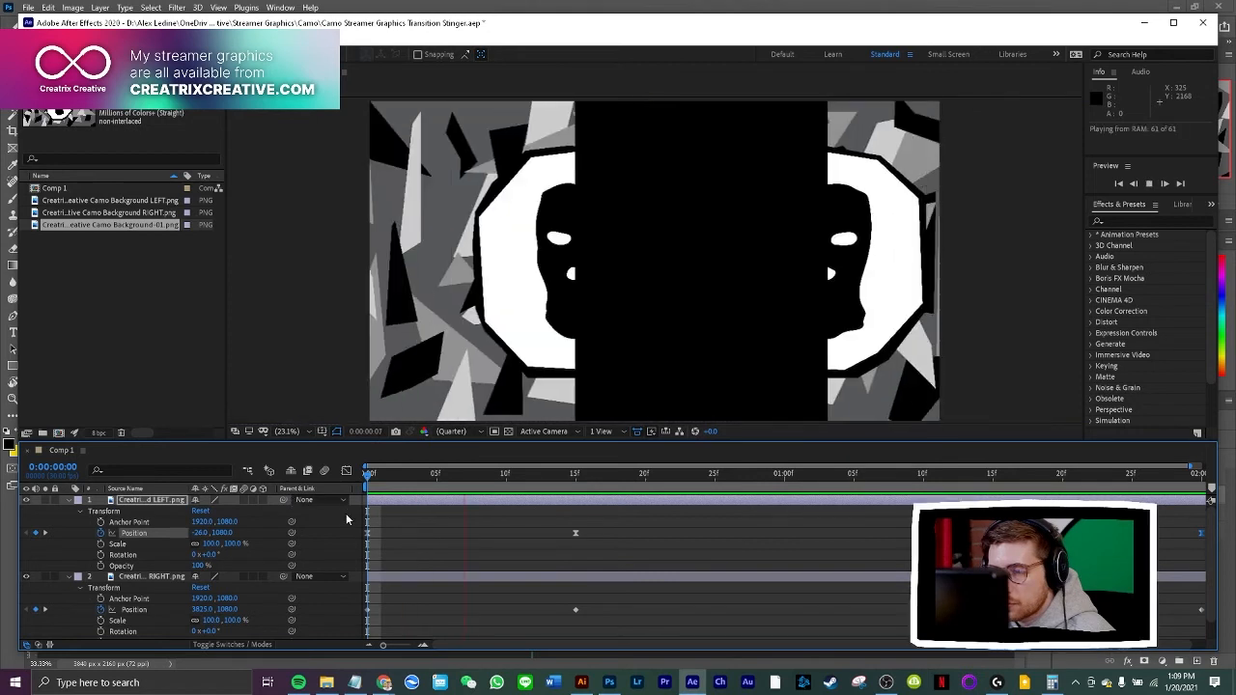
{"action": "key", "text": "space"}
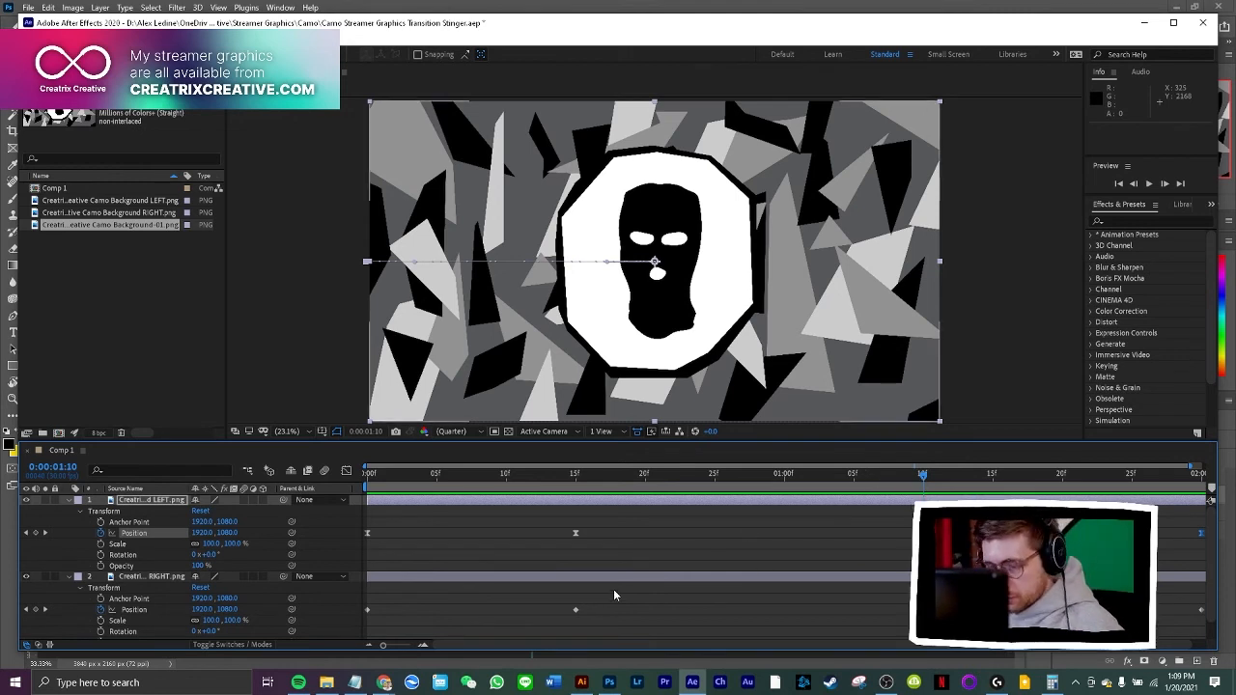
Copy the LEFT layer's off-frame starting Position keyframe to 0:00:00:22
{"action": "left_click_drag", "start_coordinate": [610, 594], "coordinate": [351, 630]}
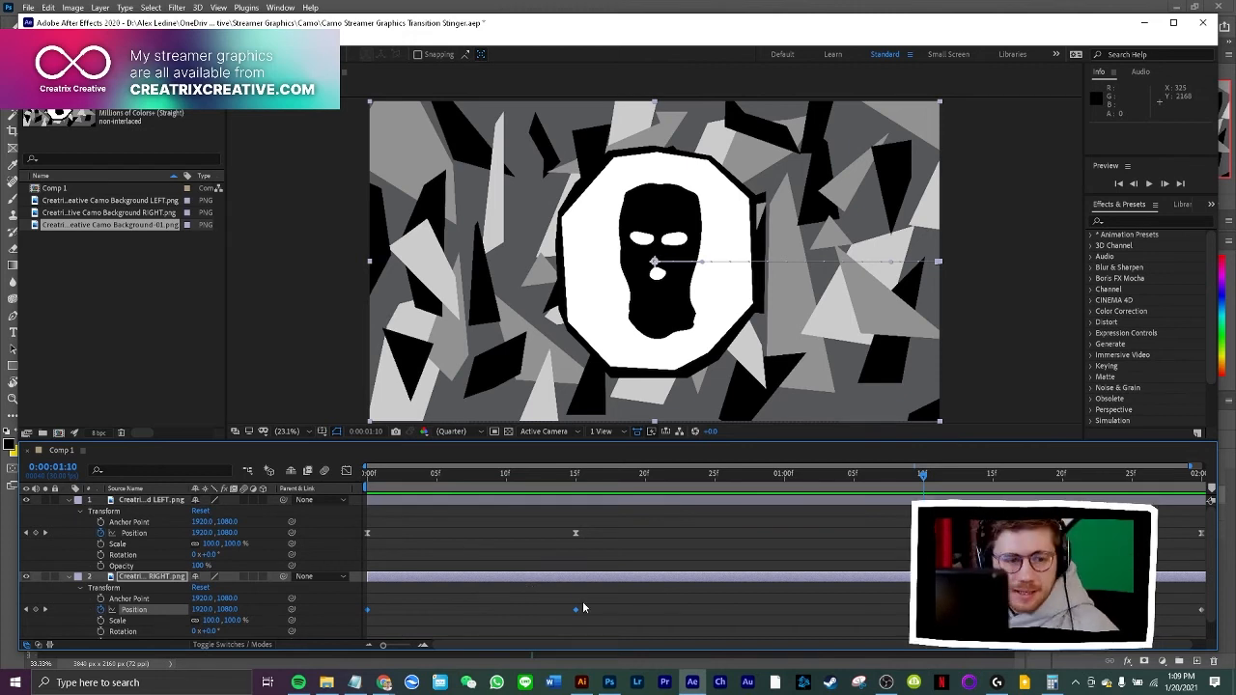
{"action": "left_click", "coordinate": [611, 599]}
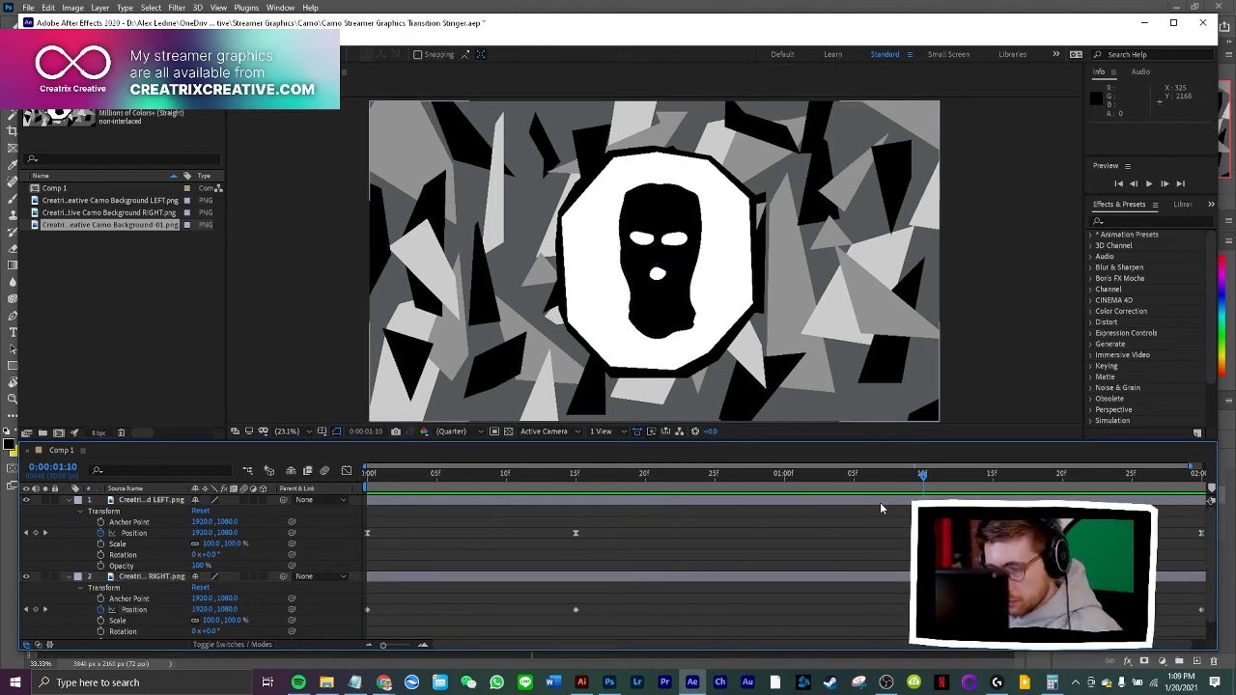
{"action": "left_click_drag", "start_coordinate": [417, 523], "coordinate": [365, 546]}
{"action": "key", "text": "ctrl+c"}
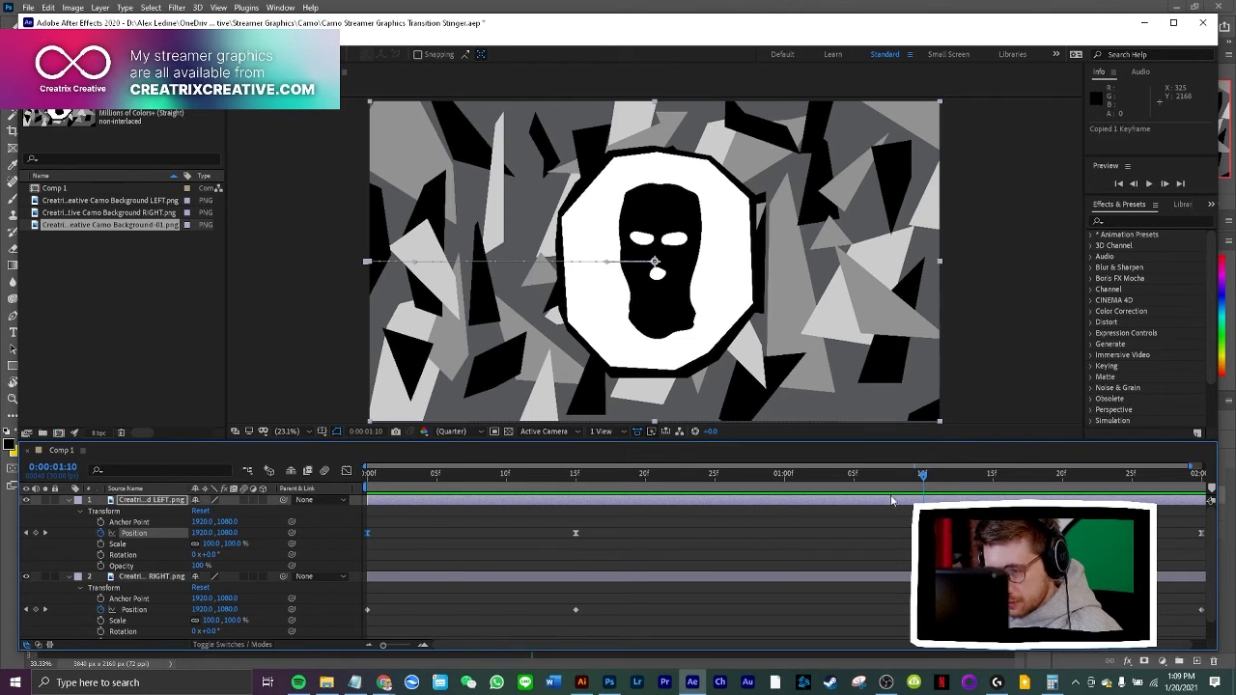
{"action": "left_click_drag", "start_coordinate": [899, 483], "coordinate": [679, 515]}
{"action": "key", "text": "ctrl+v"}
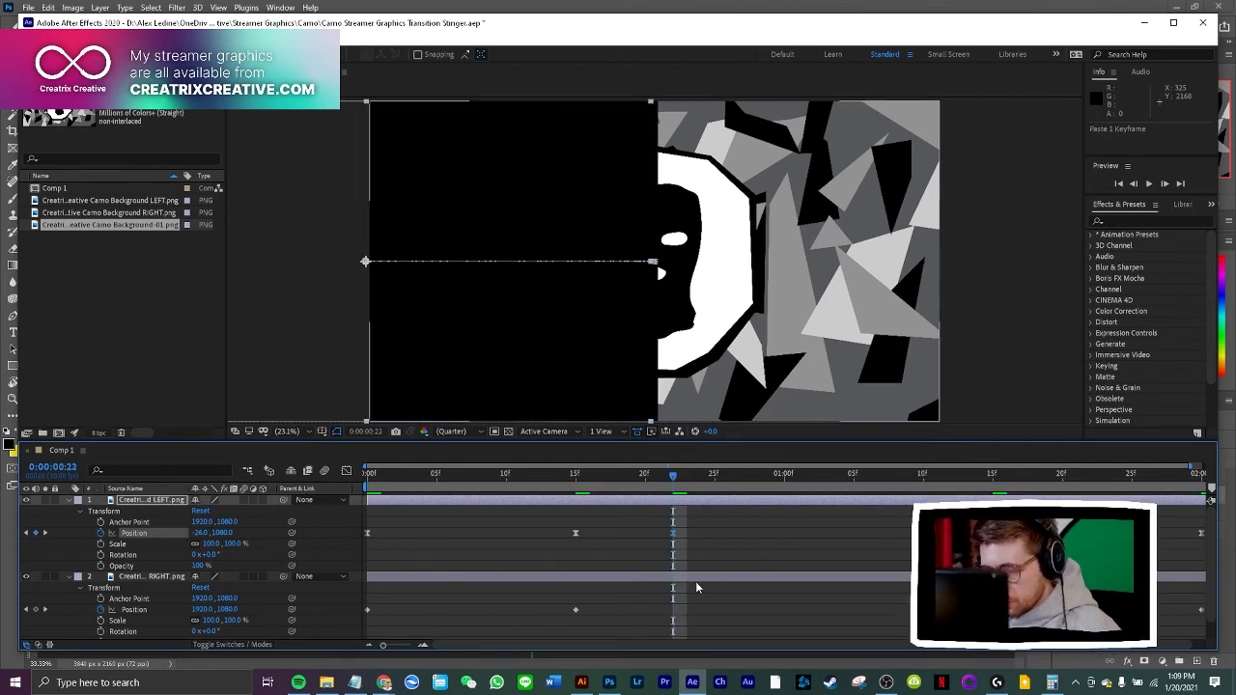
Undo the LEFT layer's last keyframe paste, and copy its off-frame starting Position keyframe to the RIGHT layer at 0:00:00:22
{"action": "key", "text": "ctrl+z"}
{"action": "left_click", "coordinate": [718, 577]}
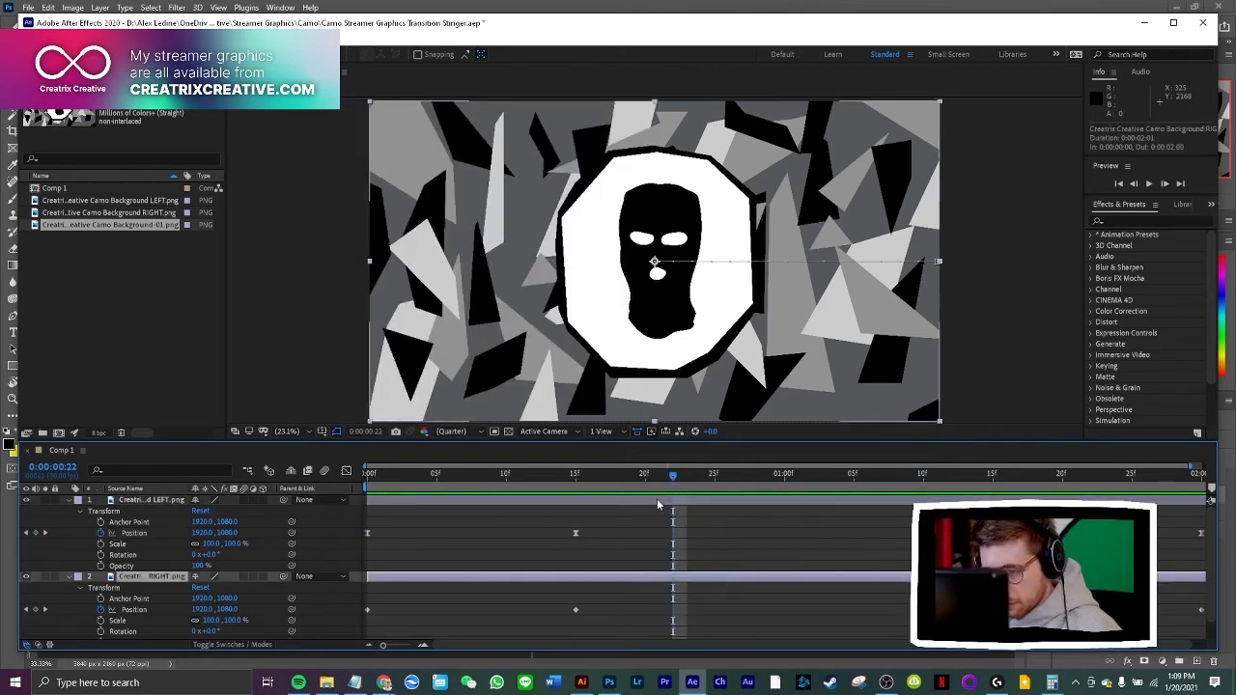
{"action": "left_click", "coordinate": [368, 532]}
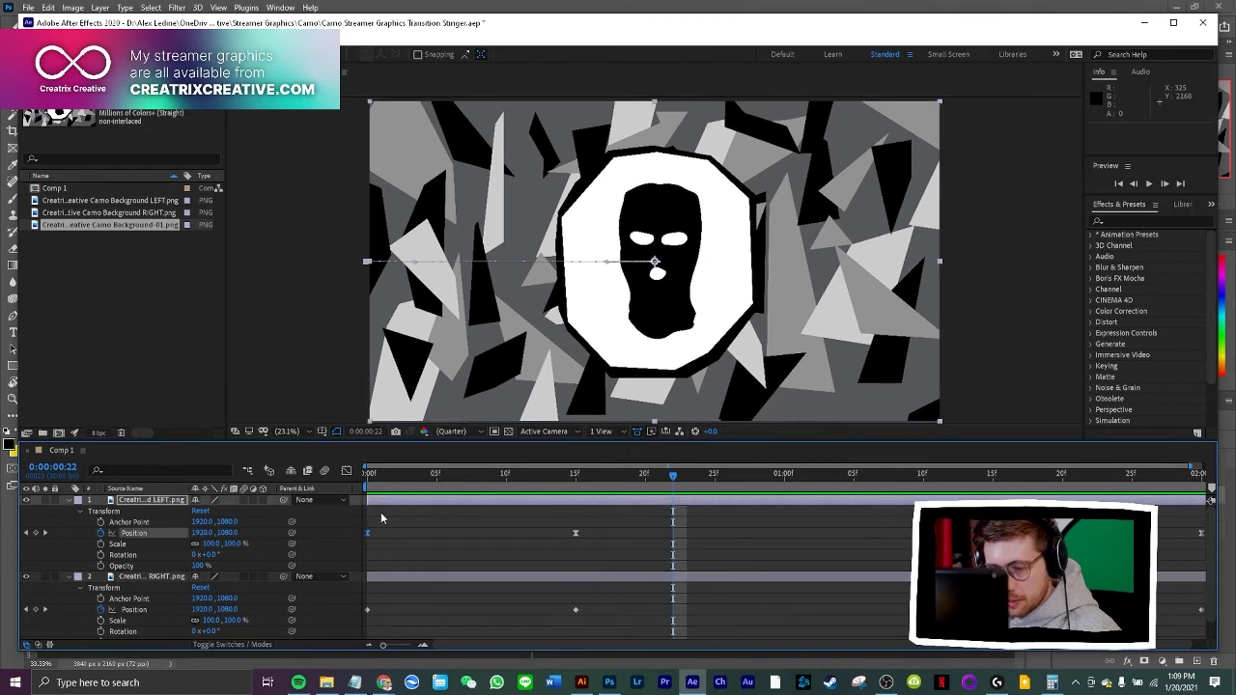
{"action": "key", "text": "ctrl+c"}
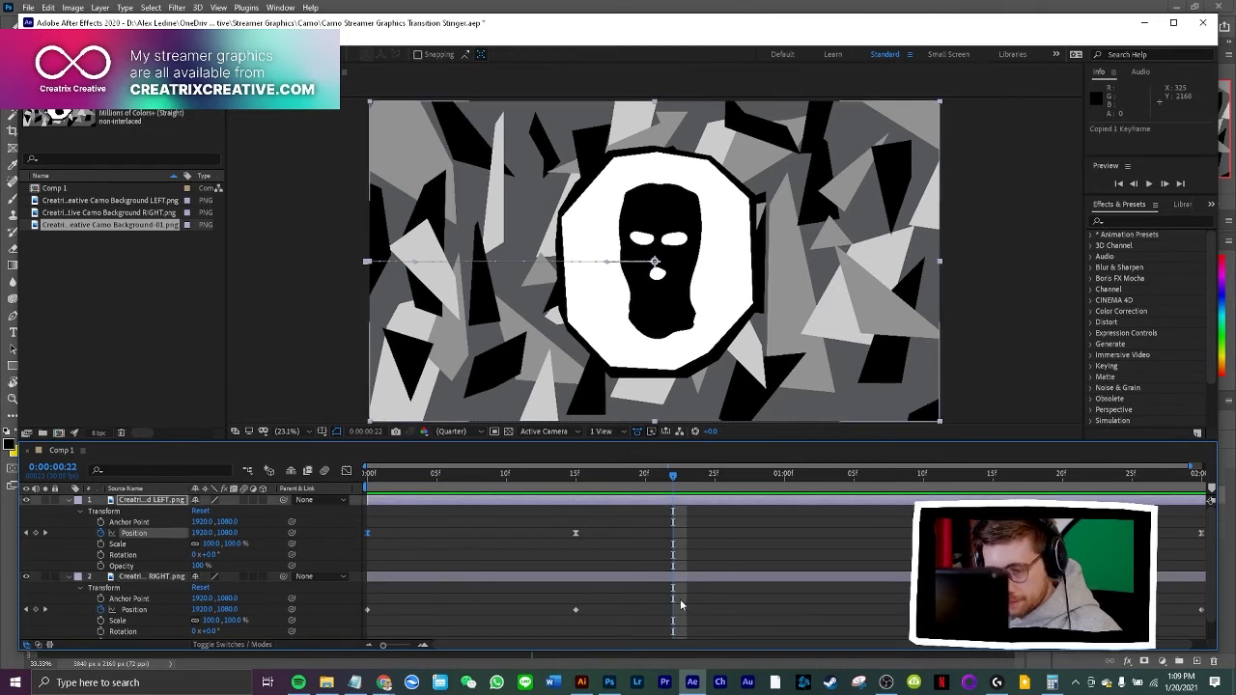
{"action": "left_click", "coordinate": [708, 575]}
{"action": "key", "text": "ctrl+v"}
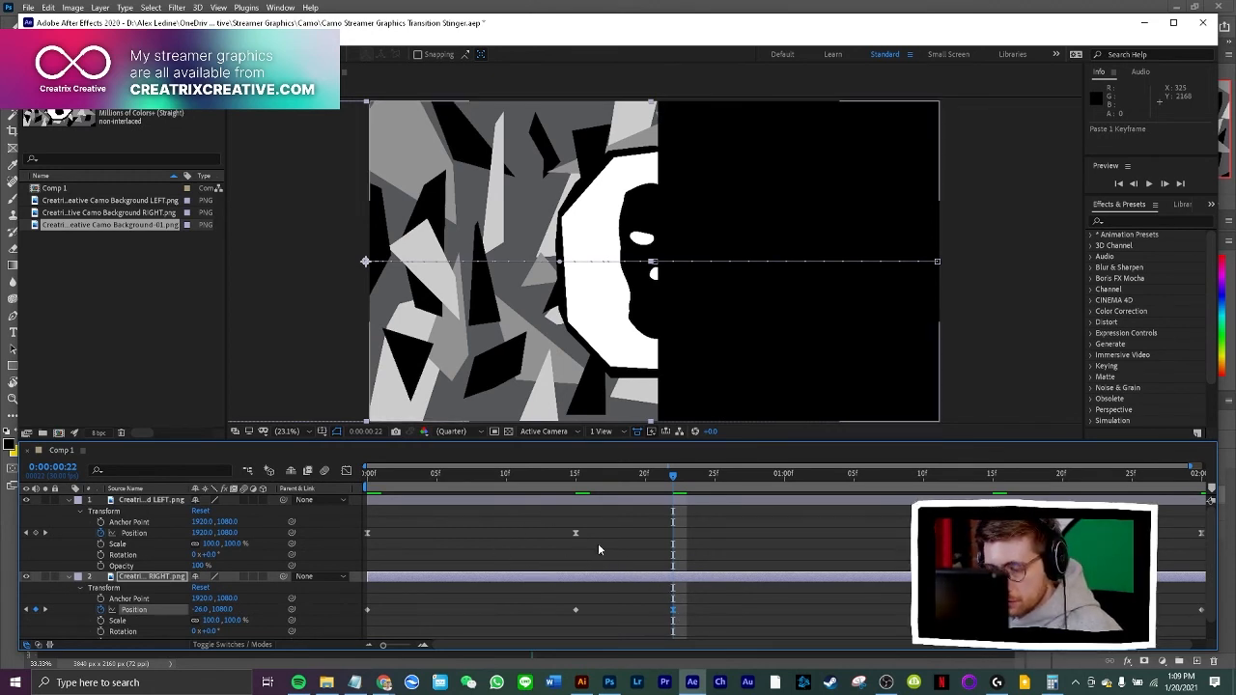
Copy the LEFT layer's closed-position keyframe from 0:00:00:15 to the RIGHT layer at 0:00:00:26
{"action": "left_click", "coordinate": [576, 532]}
{"action": "key", "text": "ctrl+c"}
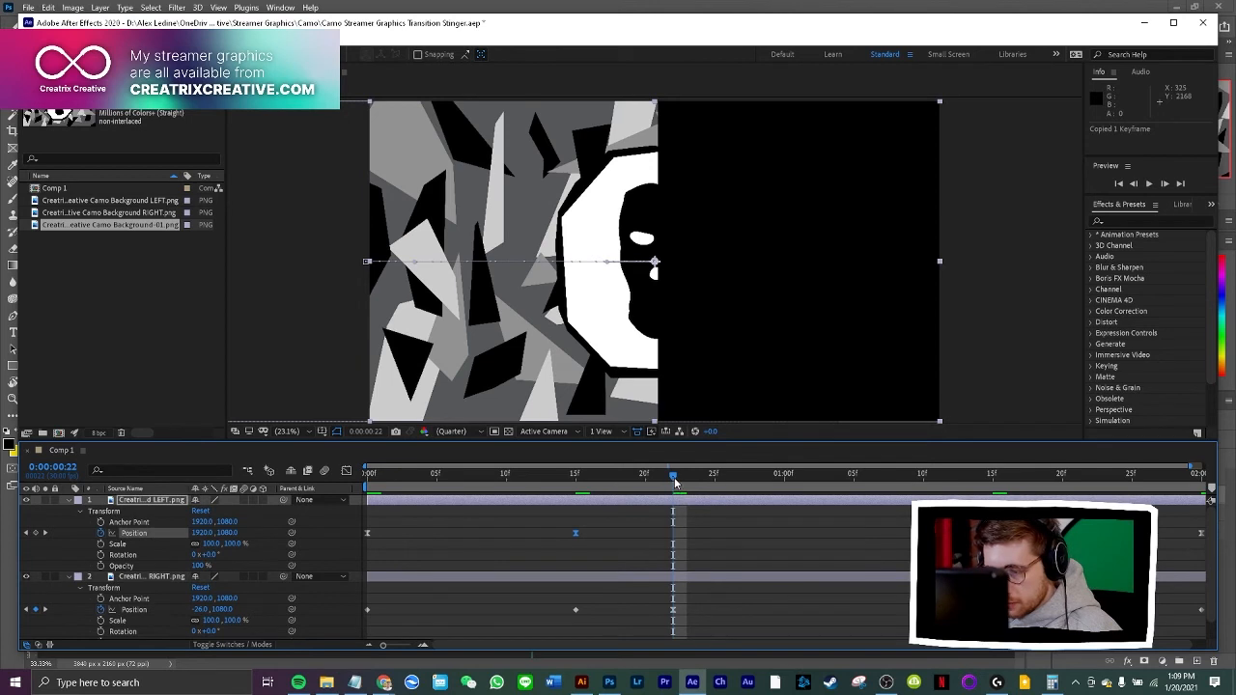
{"action": "left_click_drag", "start_coordinate": [674, 480], "coordinate": [729, 479]}
{"action": "key", "text": "ctrl+v"}
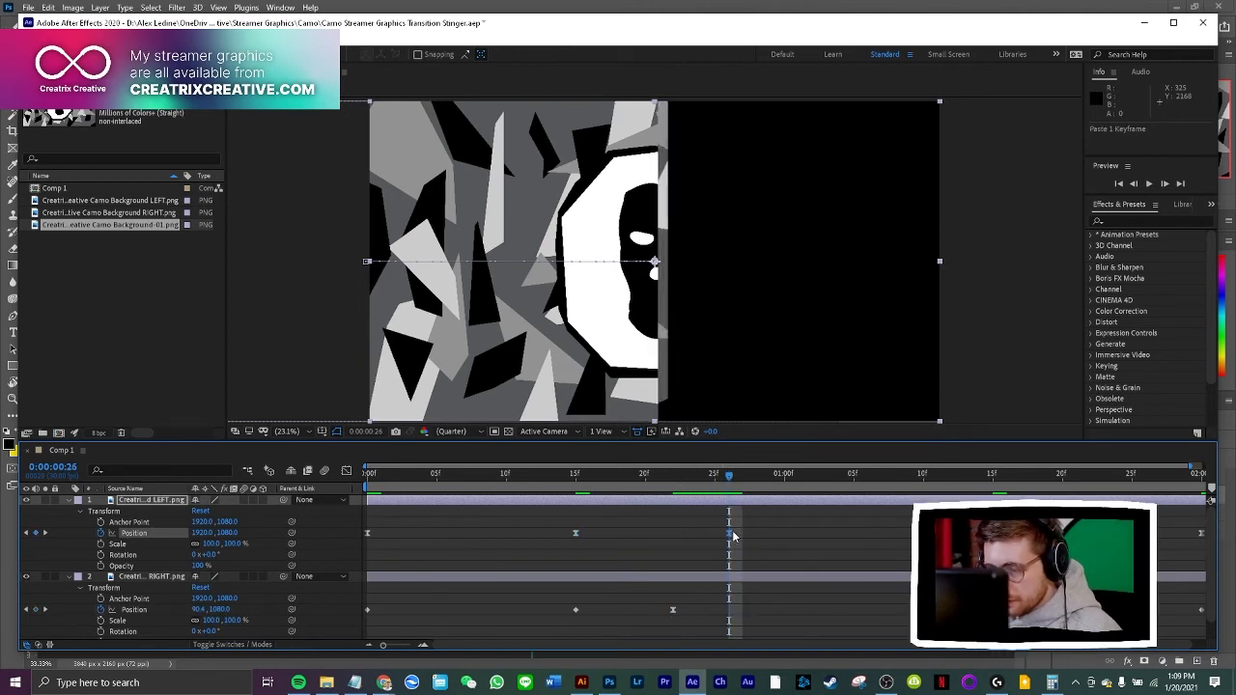
{"action": "left_click", "coordinate": [758, 575]}
{"action": "key", "text": "ctrl+v"}
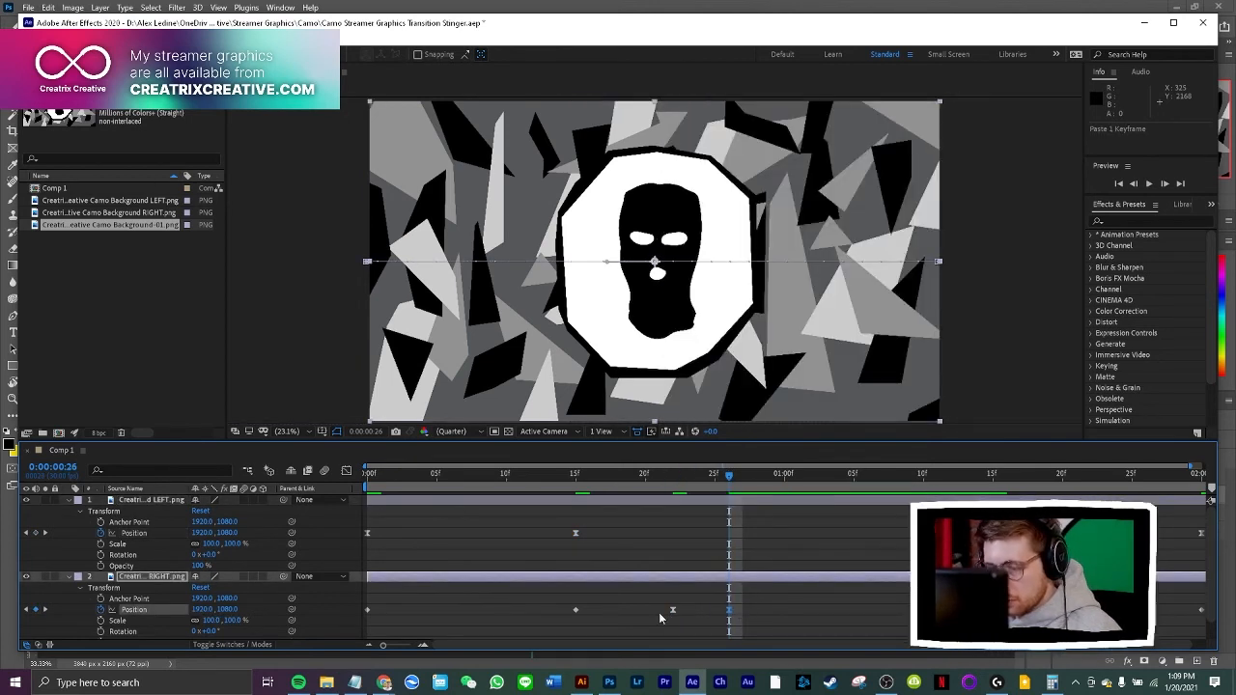
Delete the RIGHT layer's old Position keyframes at 0:00:00:00 and 0:00:00:15, and move the two pasted eased keyframes to those times
{"action": "left_click_drag", "start_coordinate": [600, 598], "coordinate": [359, 628]}
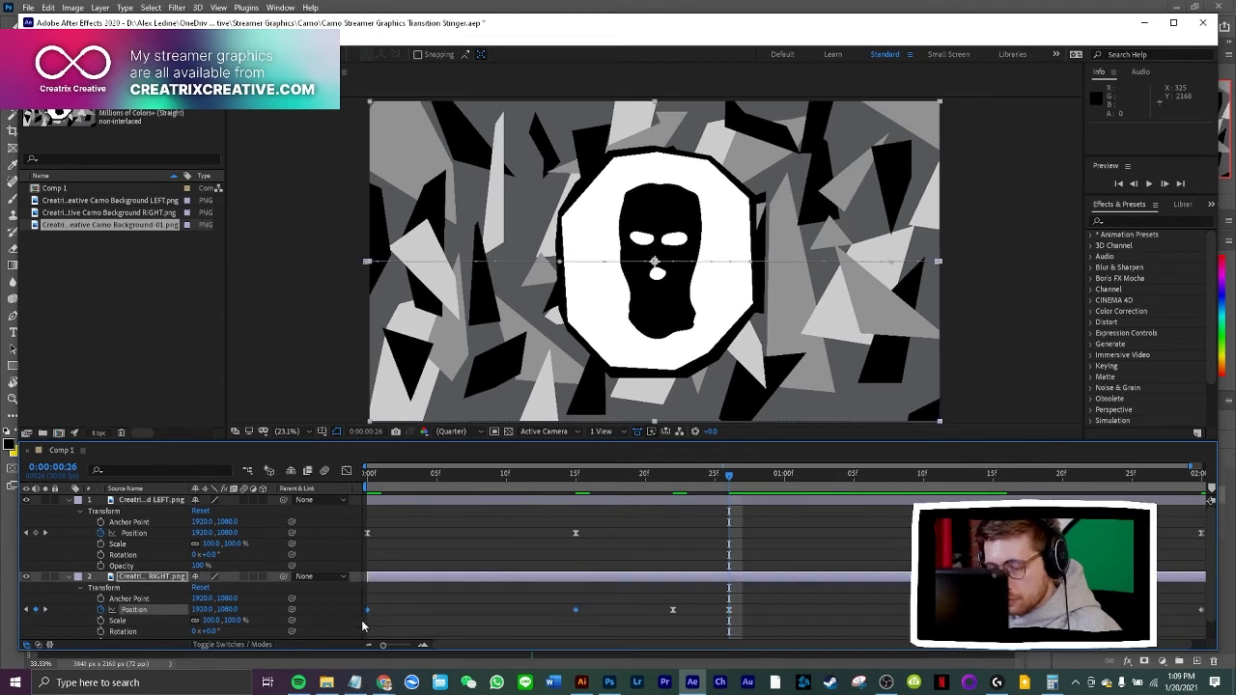
{"action": "key", "text": "Delete"}
{"action": "left_click", "coordinate": [682, 601]}
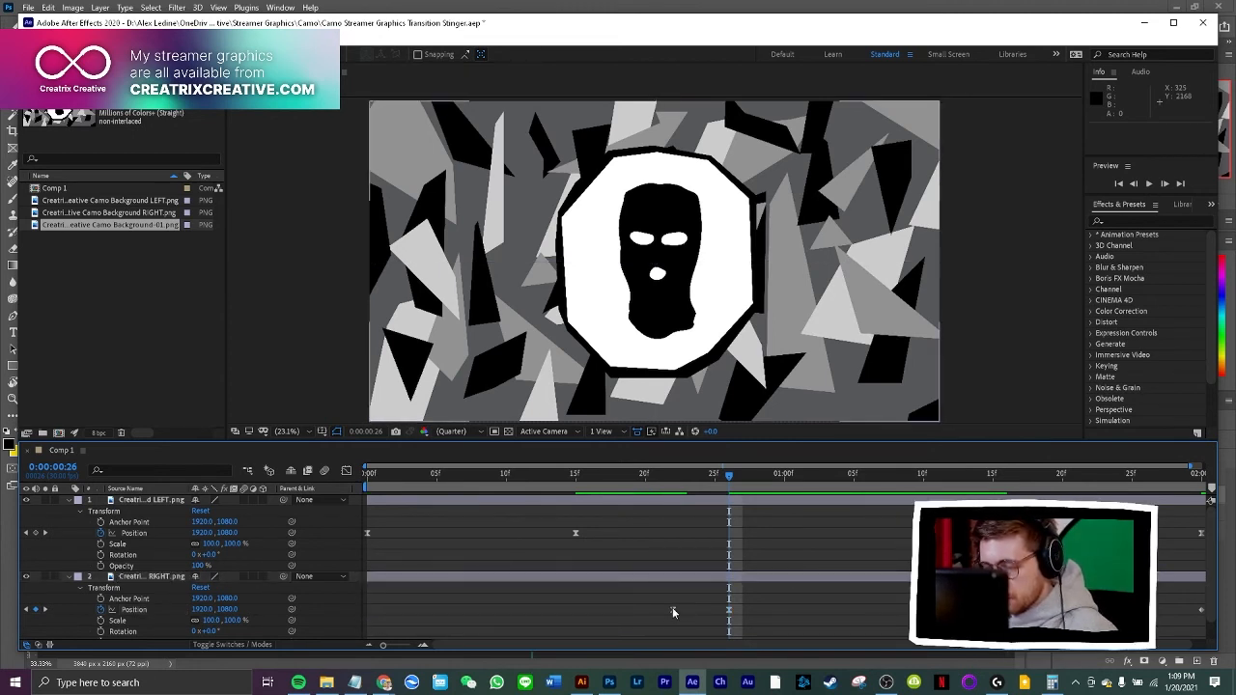
{"action": "left_click_drag", "start_coordinate": [673, 609], "coordinate": [368, 610]}
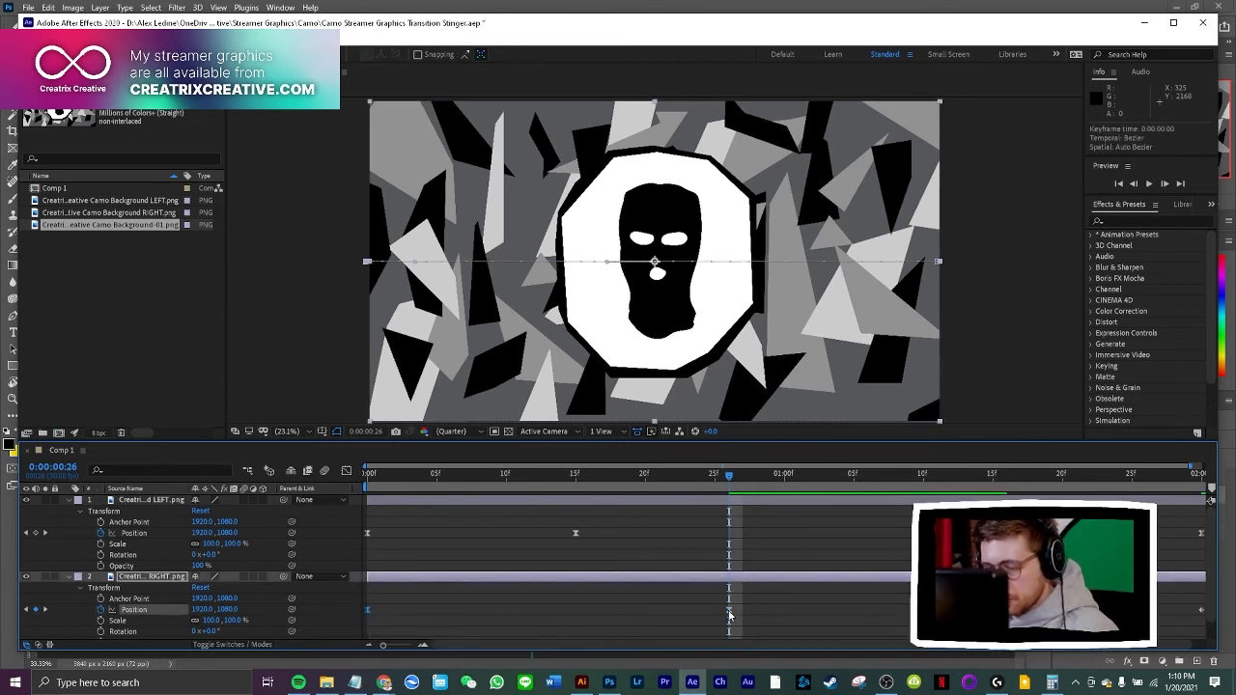
{"action": "left_click_drag", "start_coordinate": [730, 477], "coordinate": [579, 492]}
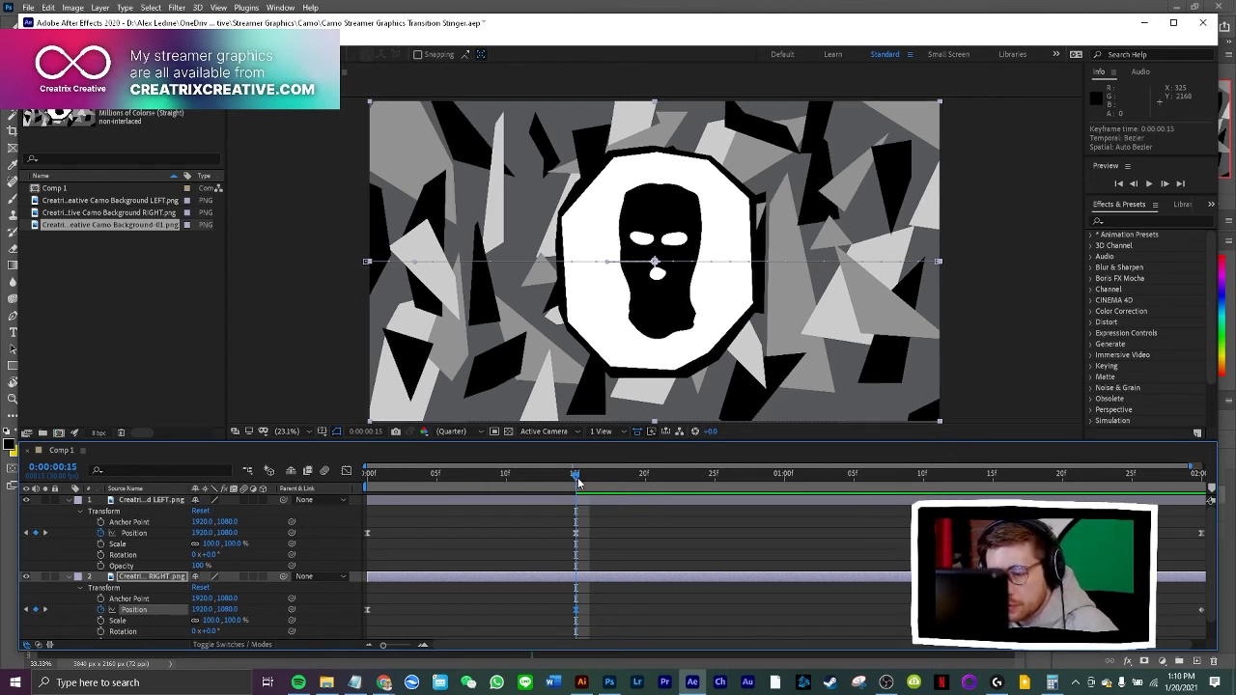
Copy the RIGHT layer's eased closed-position keyframe from 0:00:00:15 to 0:00:01:15
{"action": "key", "text": "ctrl+c"}
{"action": "left_click_drag", "start_coordinate": [576, 474], "coordinate": [854, 474]}
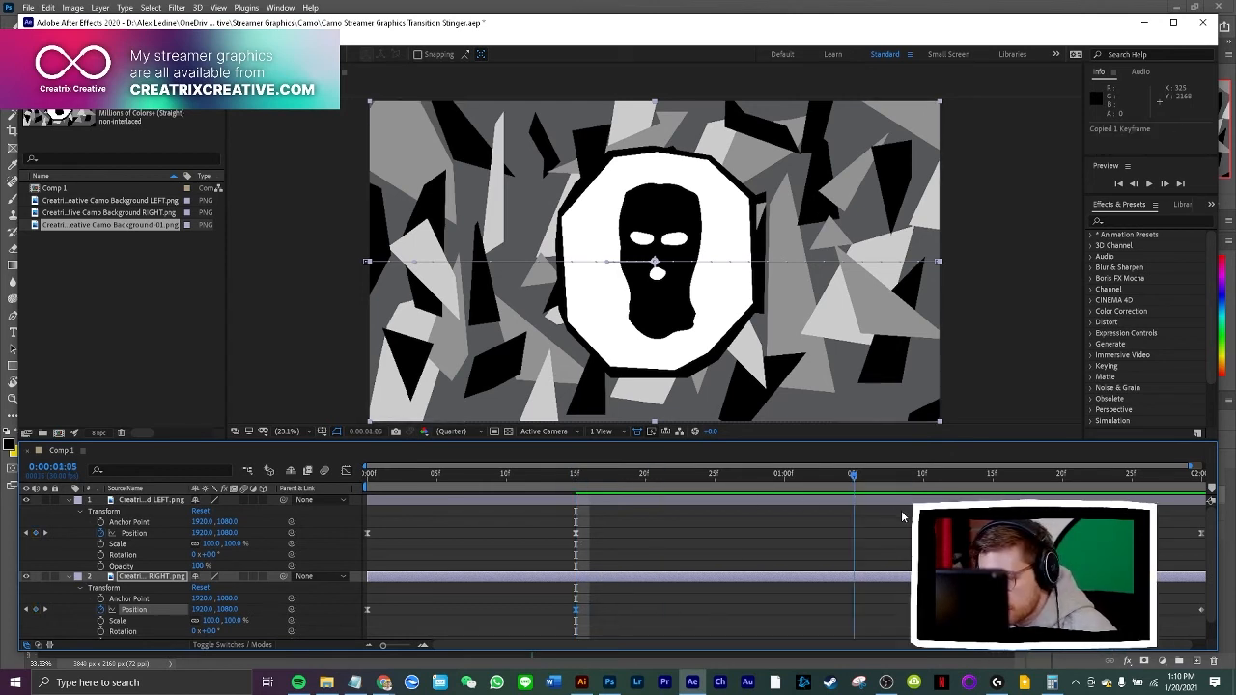
{"action": "key", "text": "ctrl+v"}
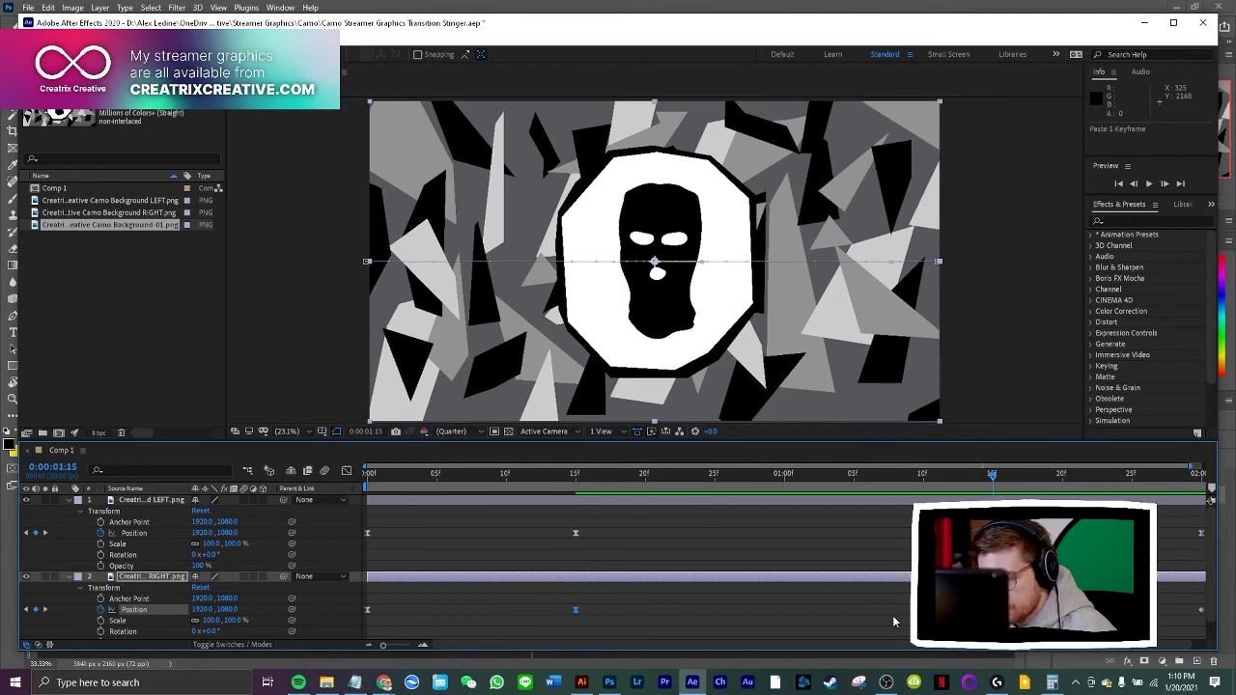
At 0:00:00:00, move the RIGHT layer out past the frame's right edge by setting its Position X to about 3829
{"action": "key", "text": "Home"}
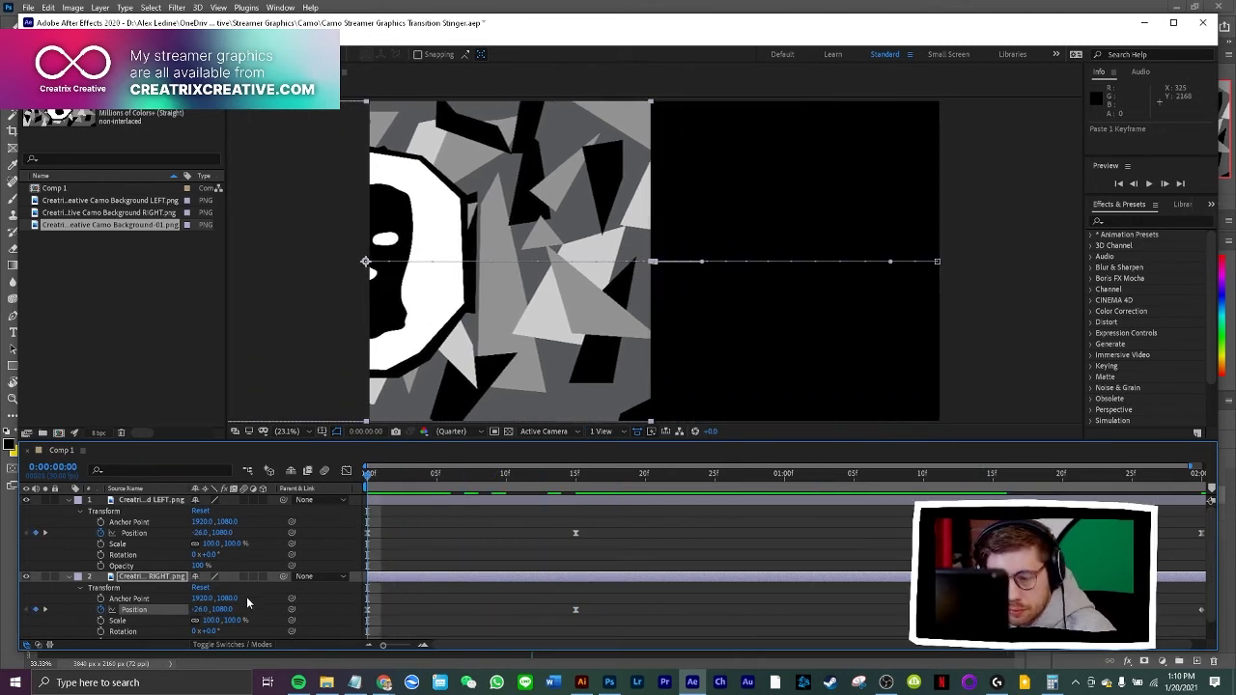
{"action": "left_click_drag", "start_coordinate": [196, 610], "coordinate": [290, 610]}
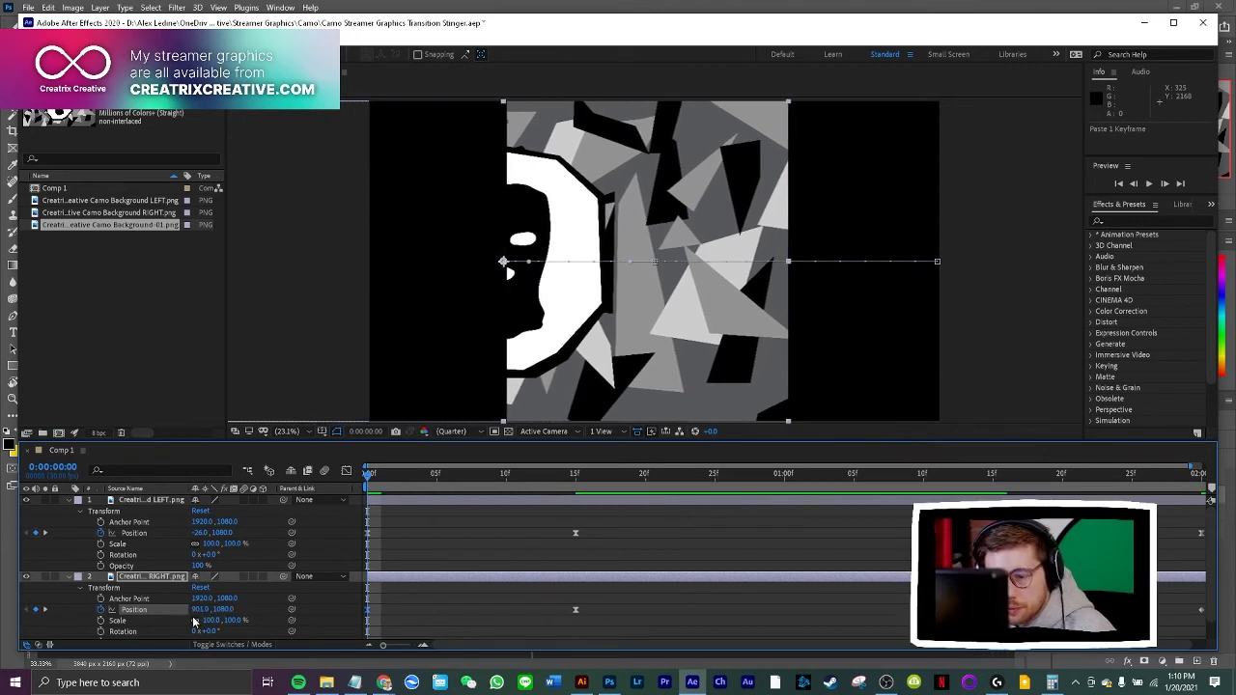
{"action": "left_click_drag", "start_coordinate": [194, 614], "coordinate": [626, 600]}
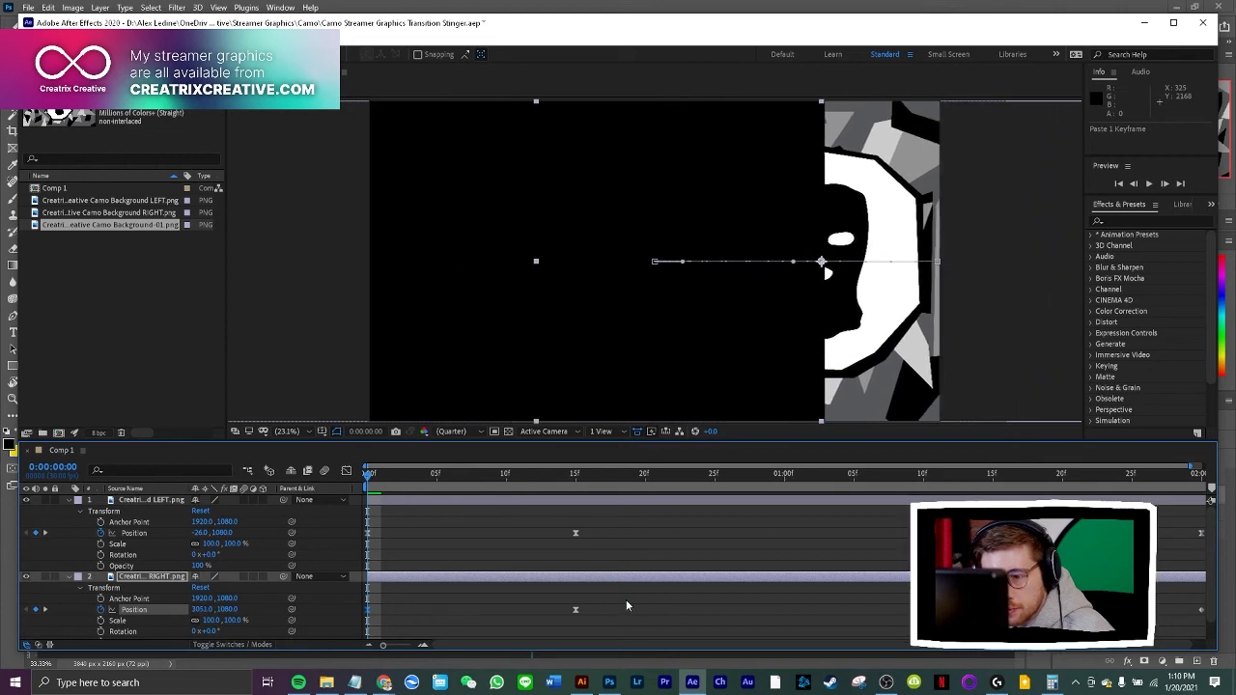
{"action": "left_click_drag", "start_coordinate": [198, 610], "coordinate": [588, 598]}
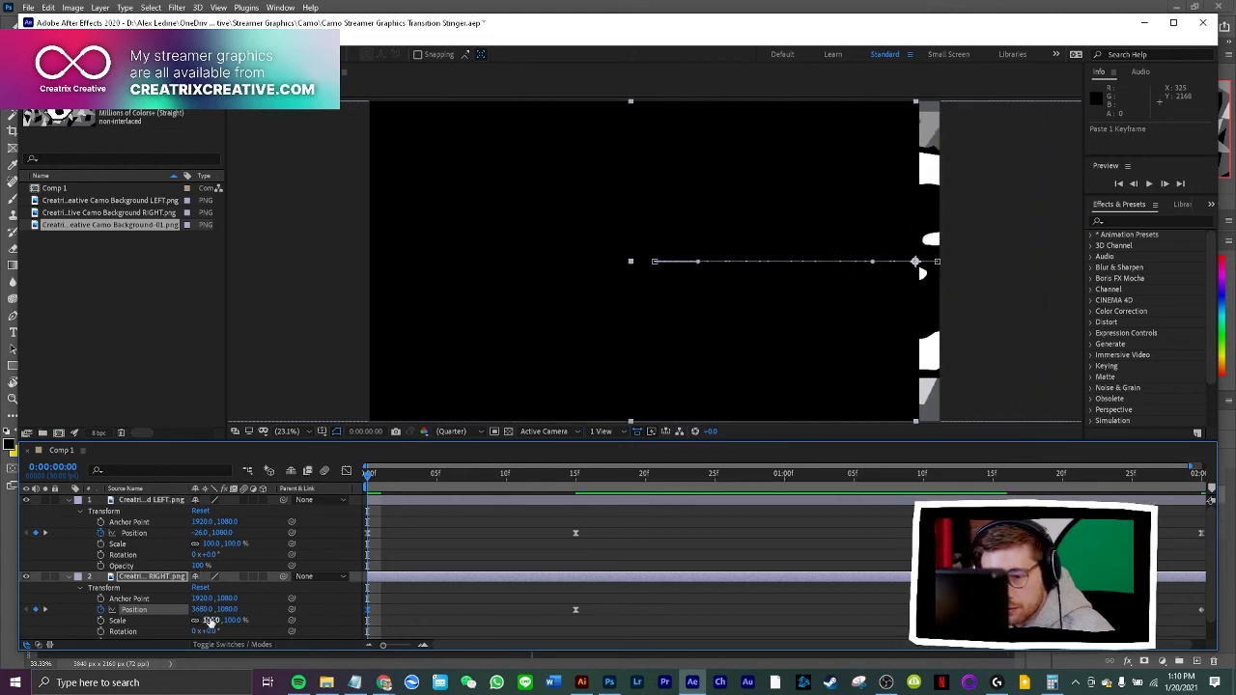
{"action": "left_click_drag", "start_coordinate": [209, 621], "coordinate": [292, 610]}
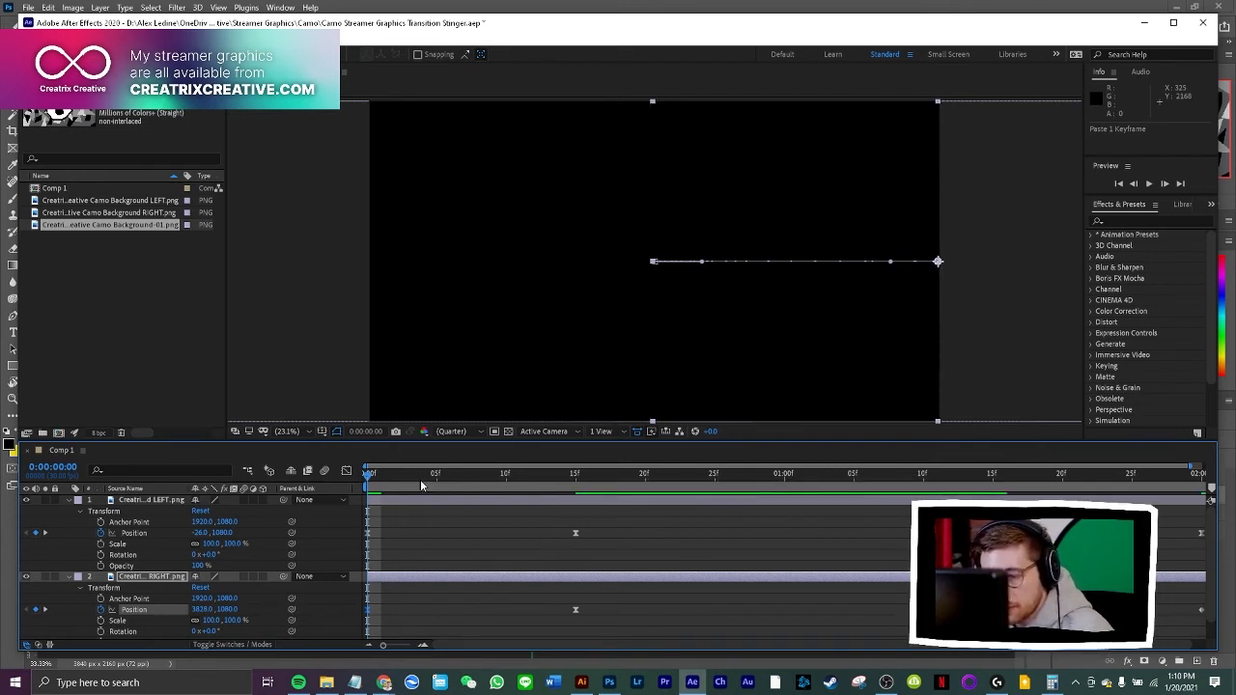
Copy the RIGHT layer's off-frame Position keyframe from 0:00:00:00 to 0:00:02:00, and preview the full transition
{"action": "left_click", "coordinate": [385, 604]}
{"action": "left_click_drag", "start_coordinate": [384, 599], "coordinate": [362, 616]}
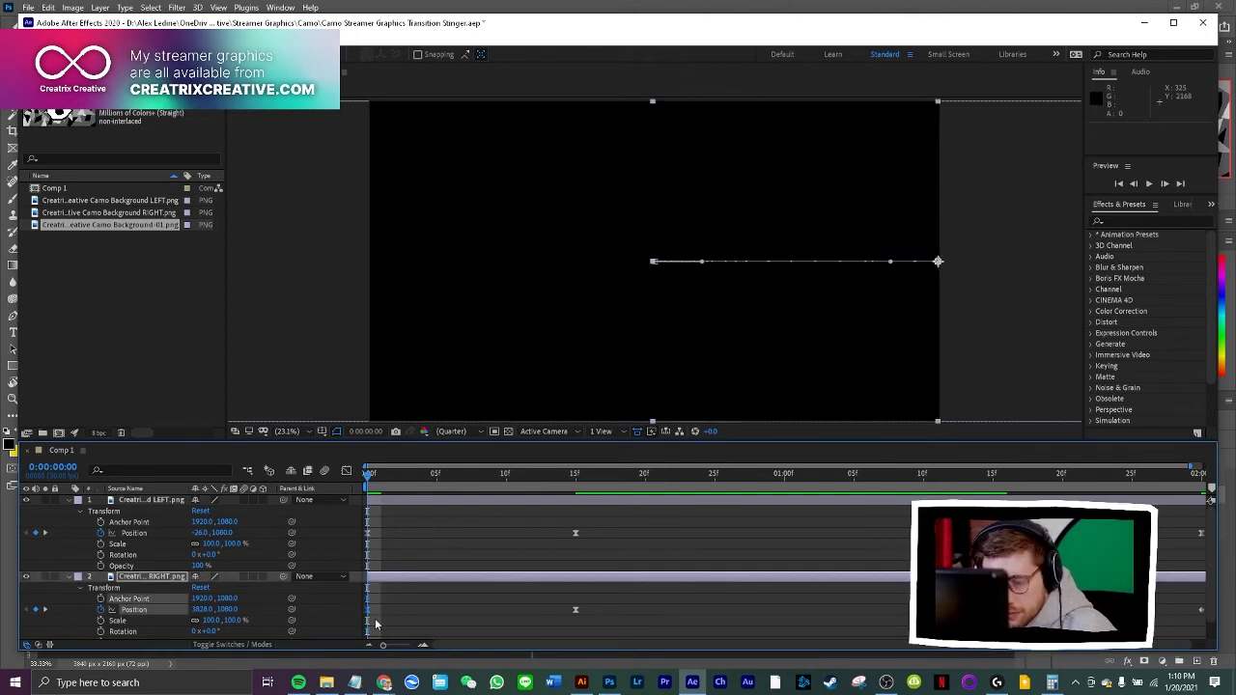
{"action": "key", "text": "ctrl+c"}
{"action": "left_click_drag", "start_coordinate": [1183, 484], "coordinate": [1205, 486]}
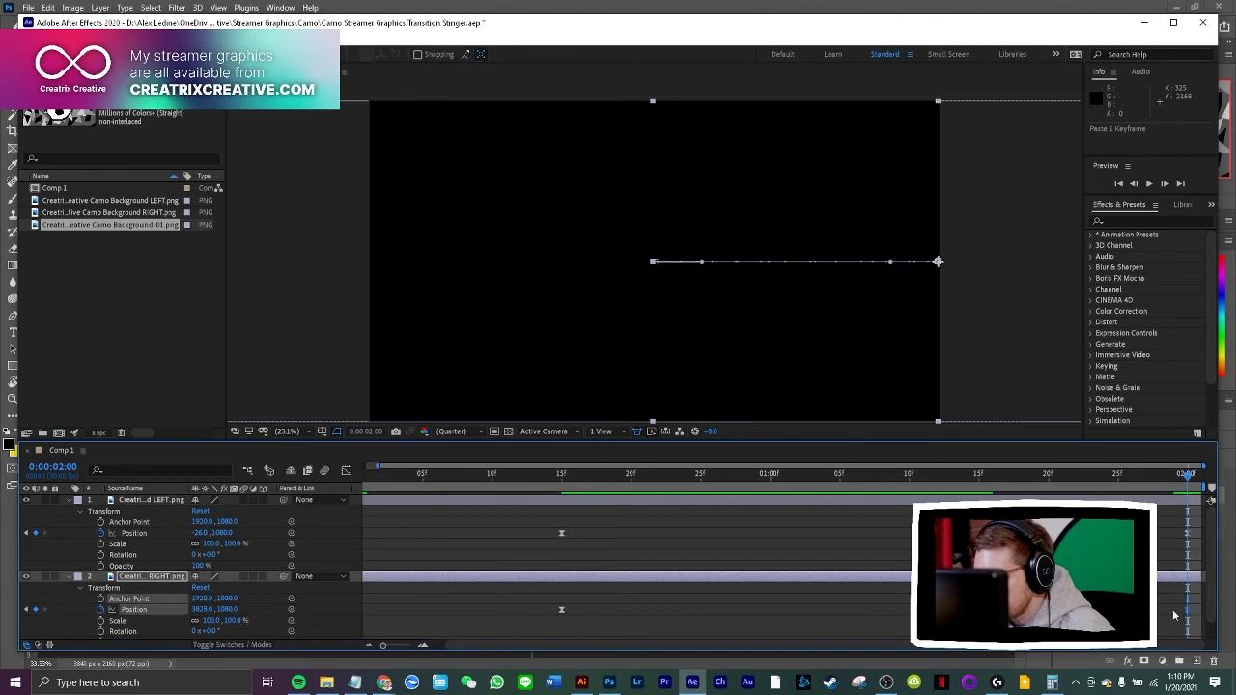
{"action": "key", "text": "ctrl+v"}
{"action": "left_click_drag", "start_coordinate": [1186, 475], "coordinate": [631, 475]}
{"action": "key", "text": "space"}
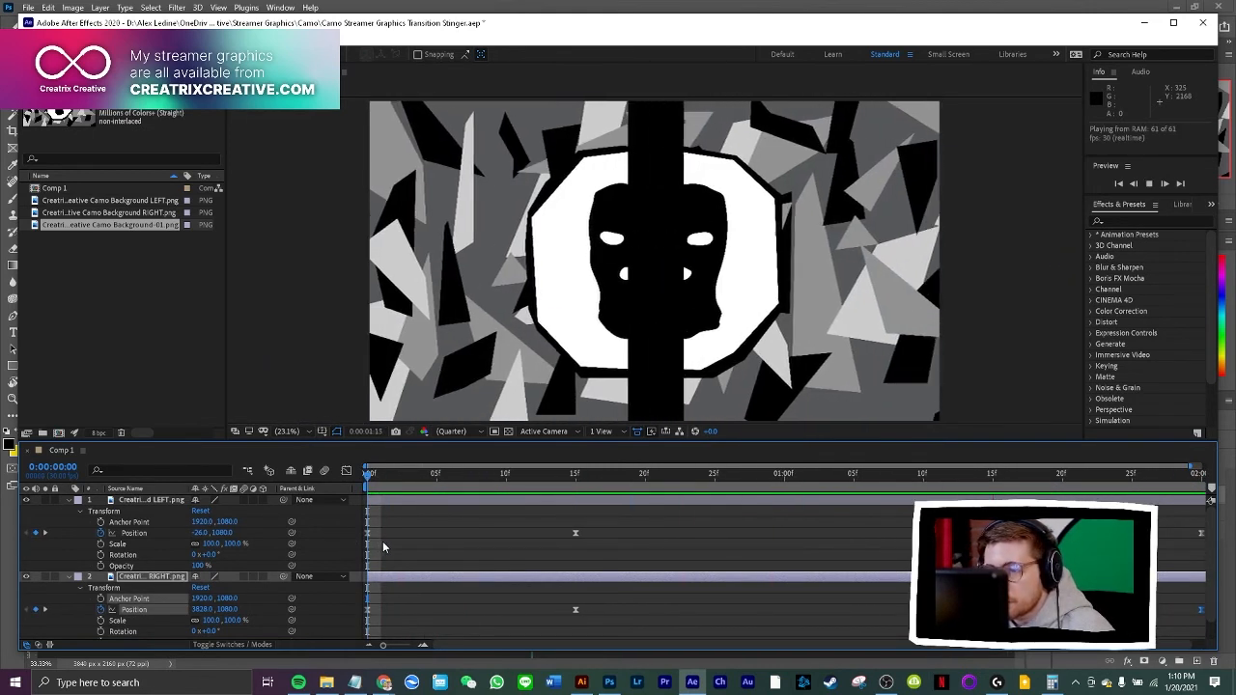
{"action": "key", "text": "space"}
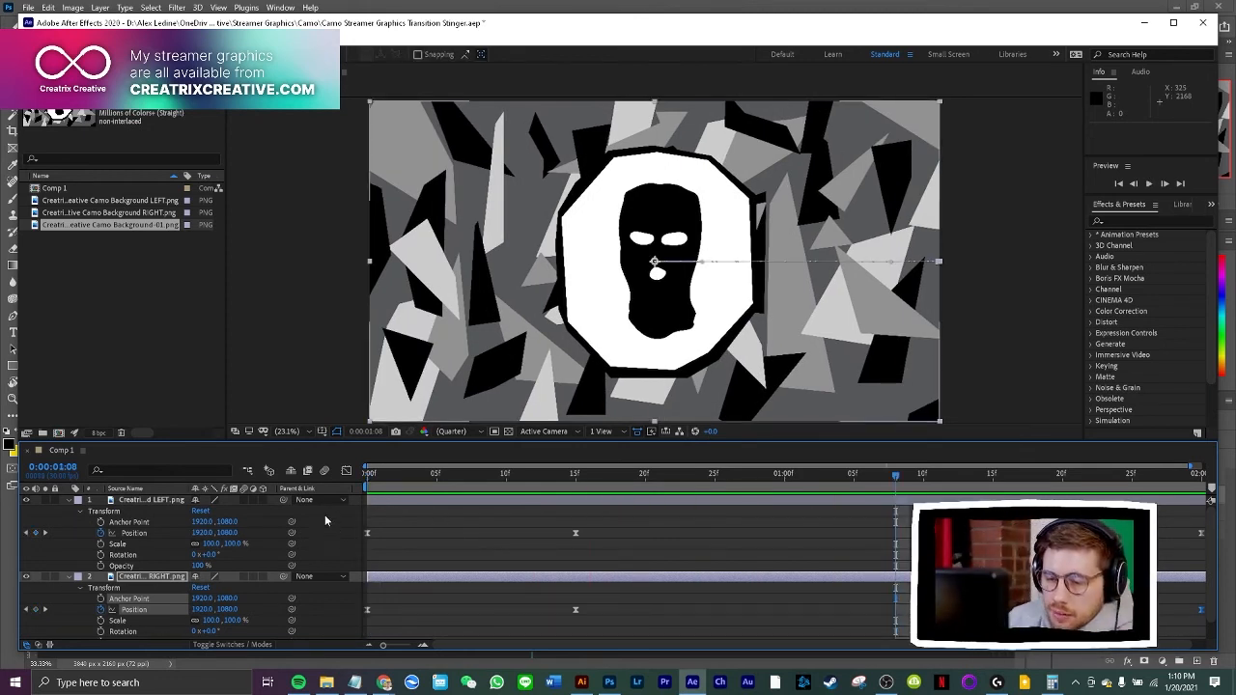
Examine the RIGHT layer's Position speed graph, return to the keyframe view and scrub through the closed hold to 0:00:01:09
{"action": "left_click", "coordinate": [347, 470]}
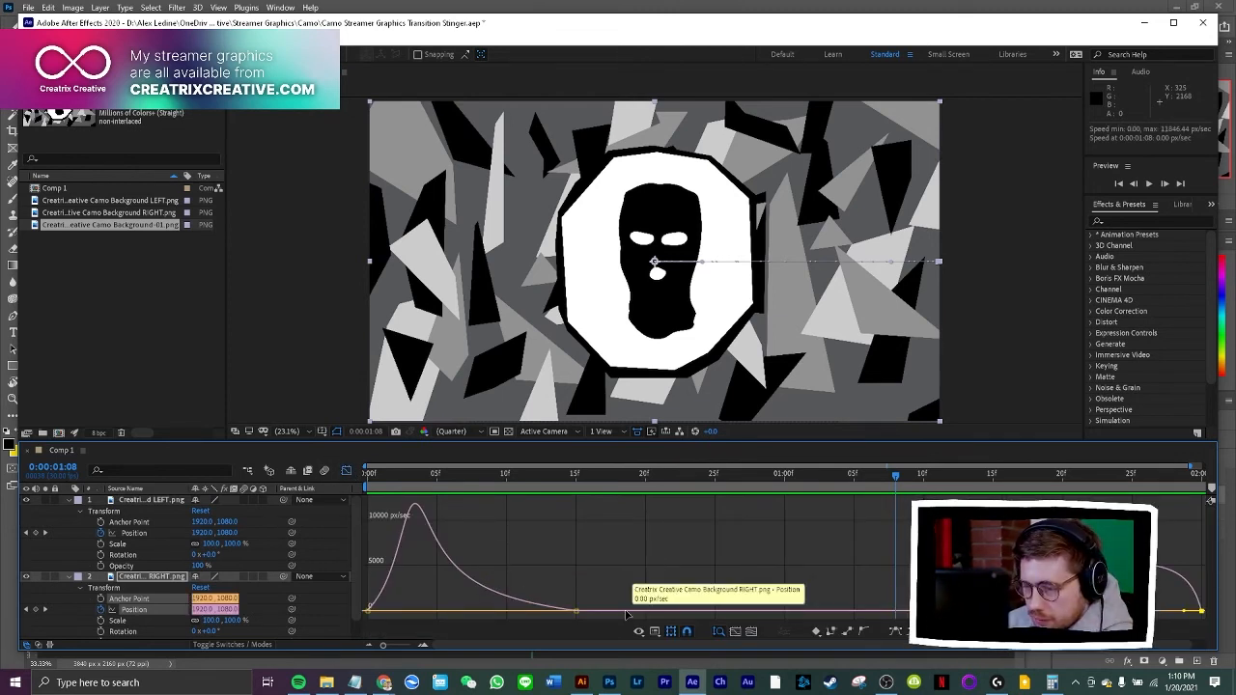
{"action": "left_click", "coordinate": [145, 501]}
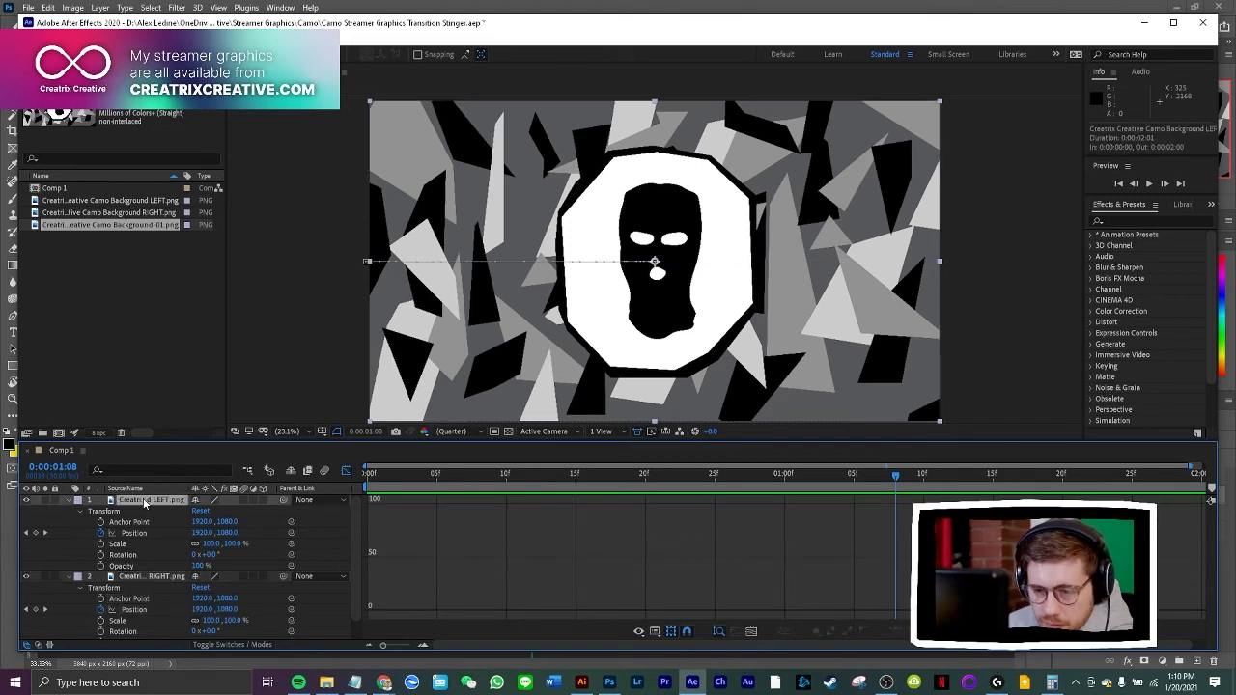
{"action": "left_click", "coordinate": [150, 576]}
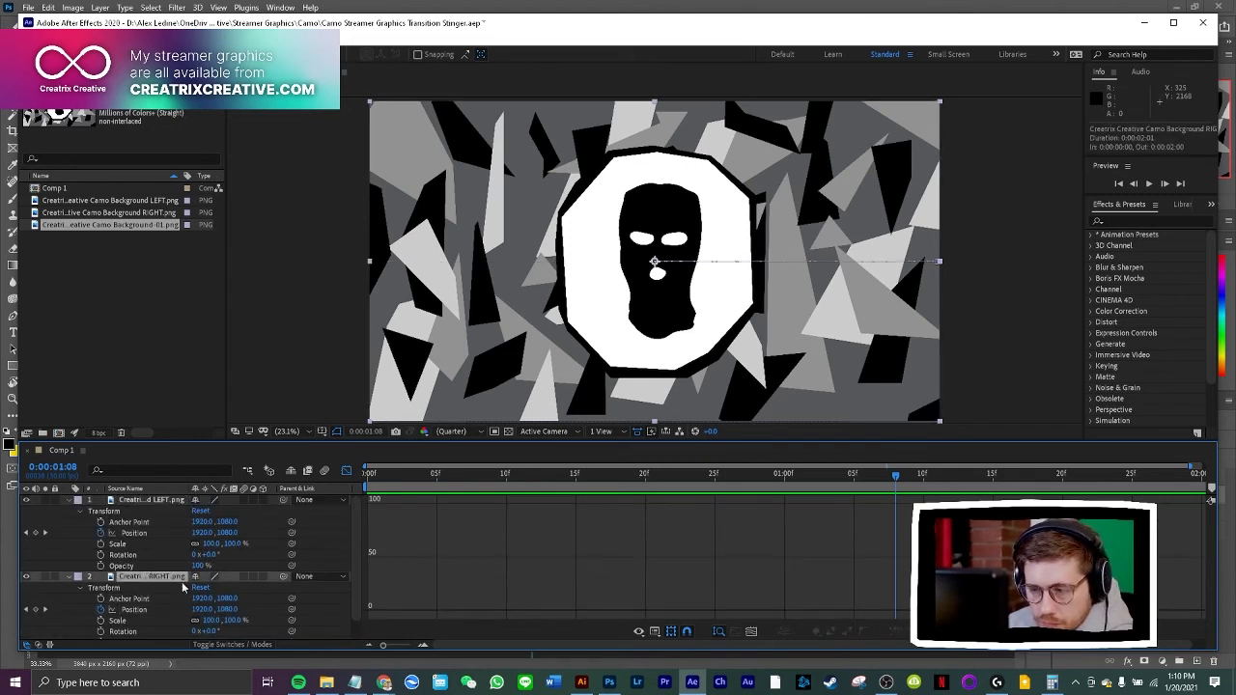
{"action": "left_click", "coordinate": [345, 470]}
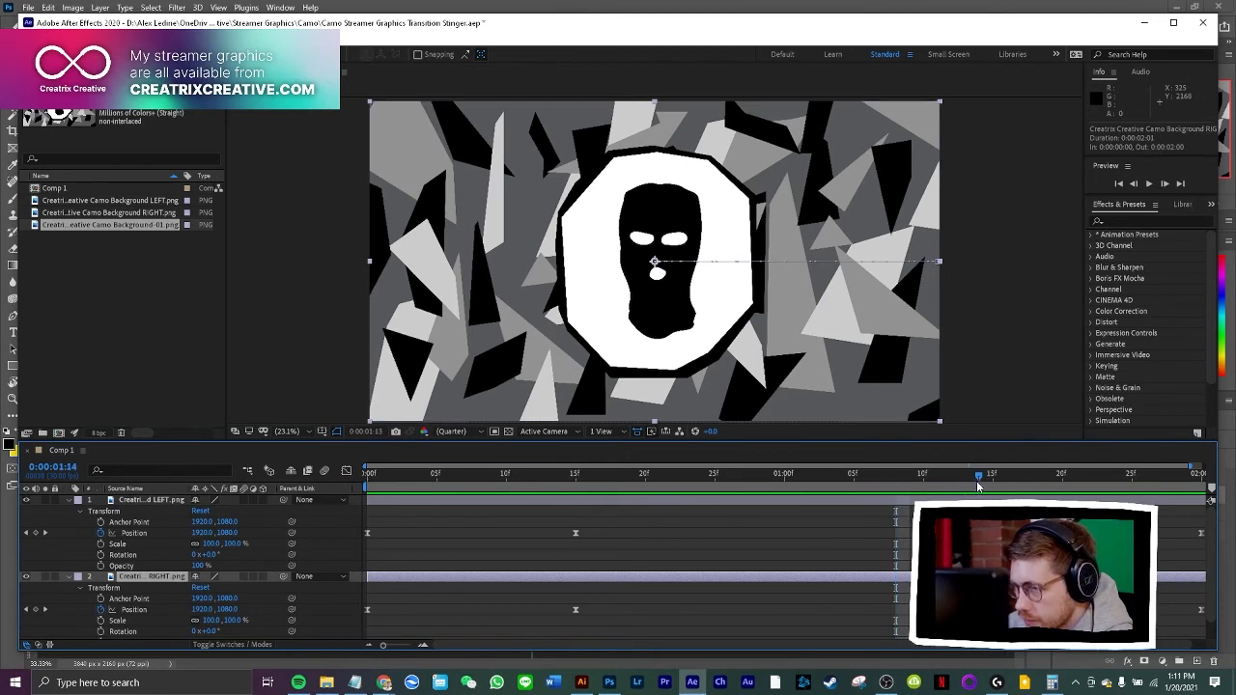
{"action": "left_click_drag", "start_coordinate": [978, 486], "coordinate": [1081, 497]}
{"action": "left_click_drag", "start_coordinate": [972, 498], "coordinate": [908, 502]}
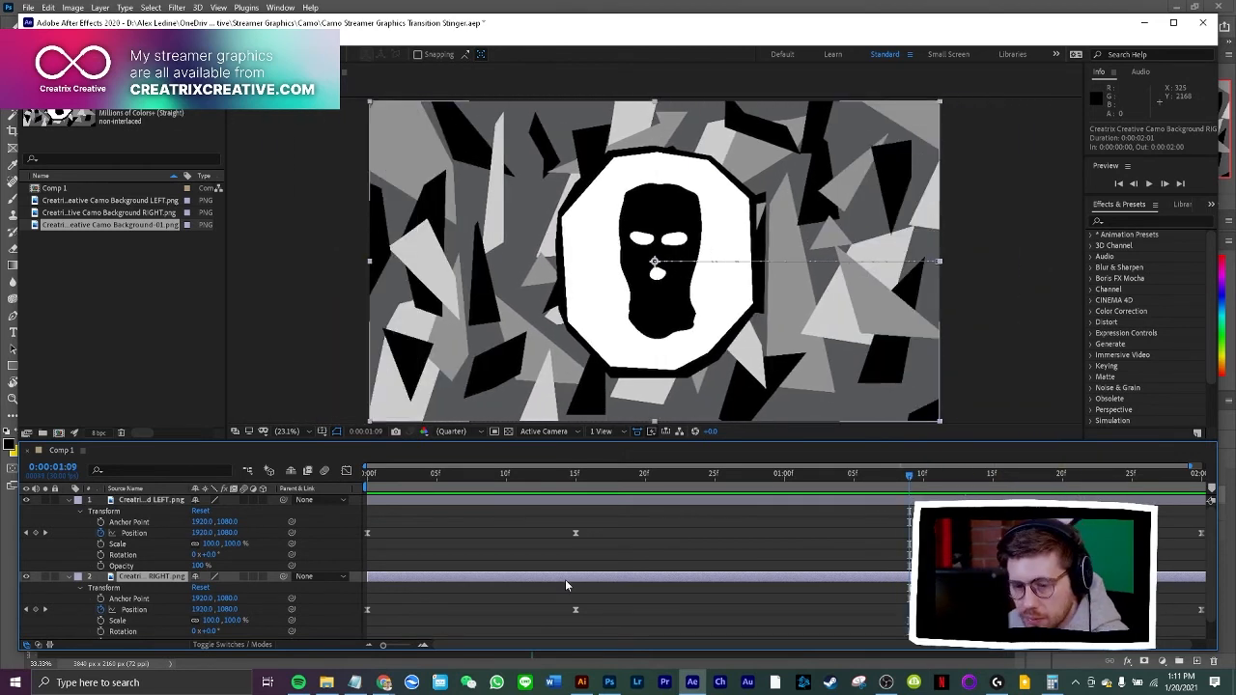
Collapse the RIGHT layer, display the speed graph of all the LEFT layer's Position keyframes, and examine its opening curve from 0:00:00:01
{"action": "left_click", "coordinate": [346, 470]}
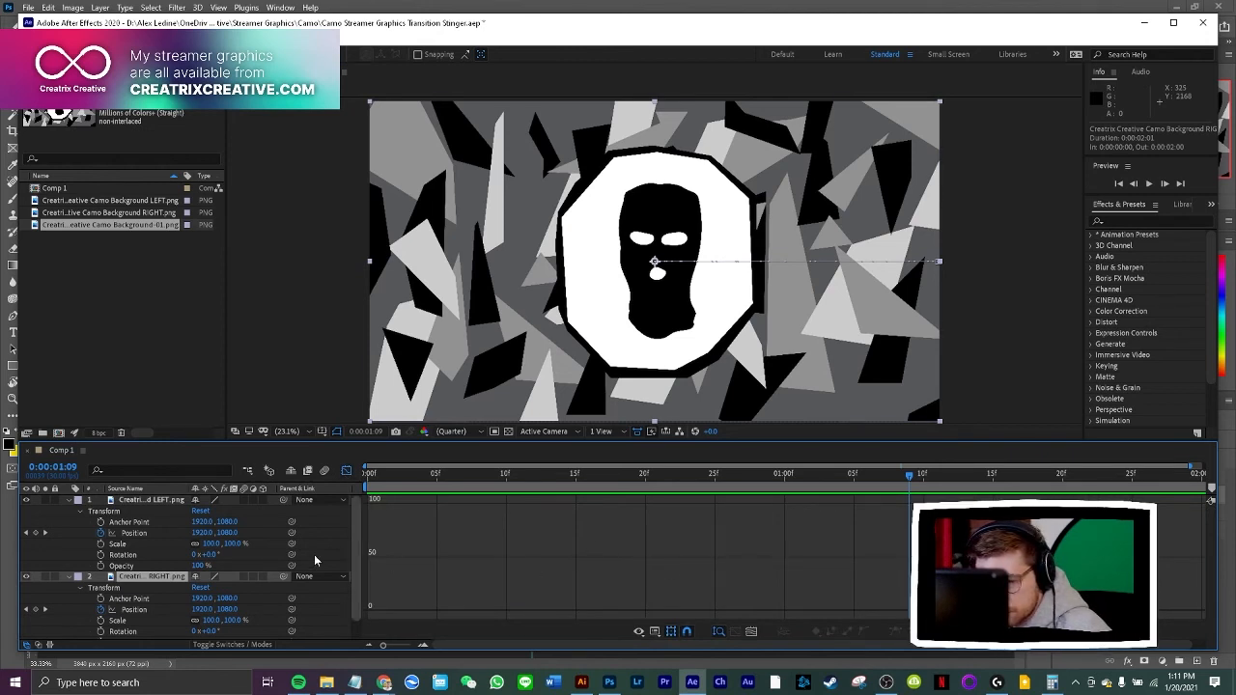
{"action": "left_click", "coordinate": [70, 577]}
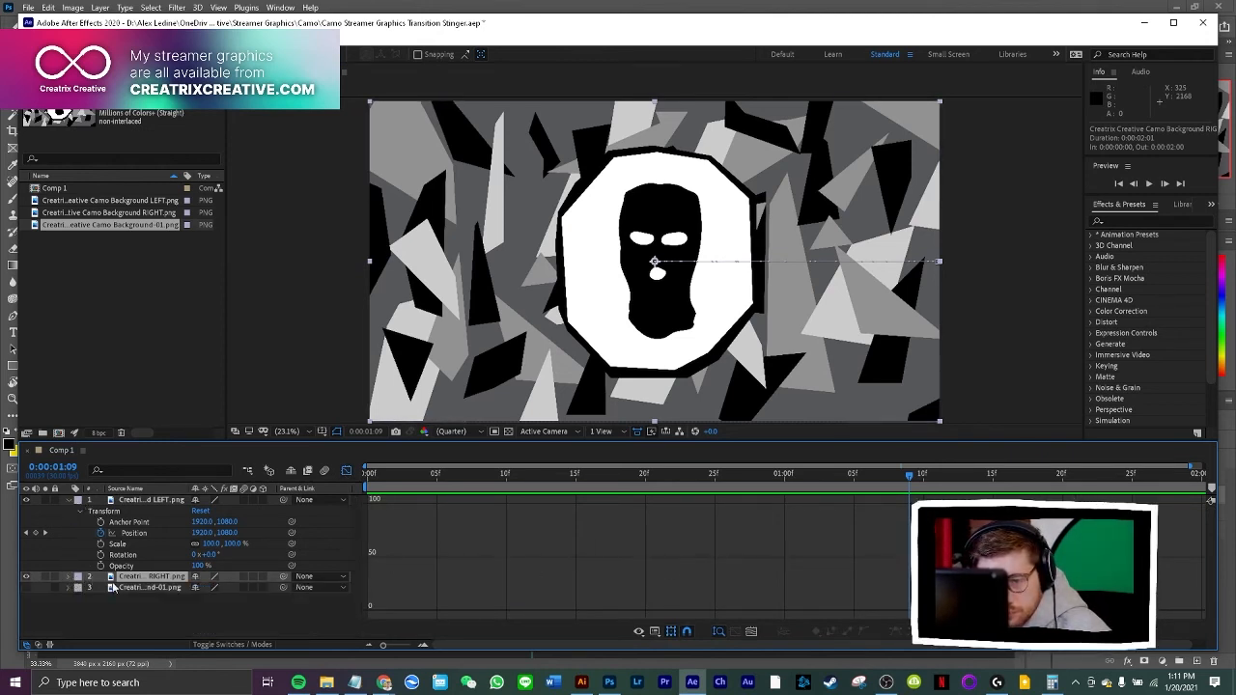
{"action": "left_click", "coordinate": [128, 501]}
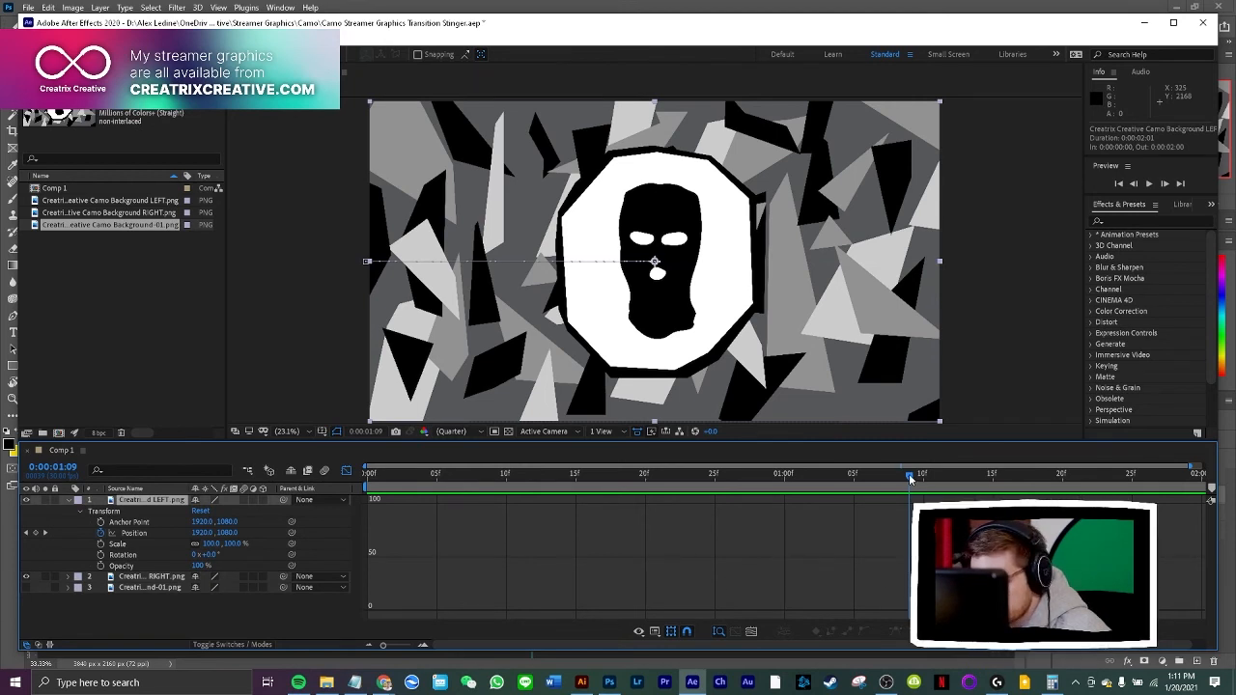
{"action": "left_click_drag", "start_coordinate": [909, 473], "coordinate": [644, 560]}
{"action": "left_click", "coordinate": [654, 632]}
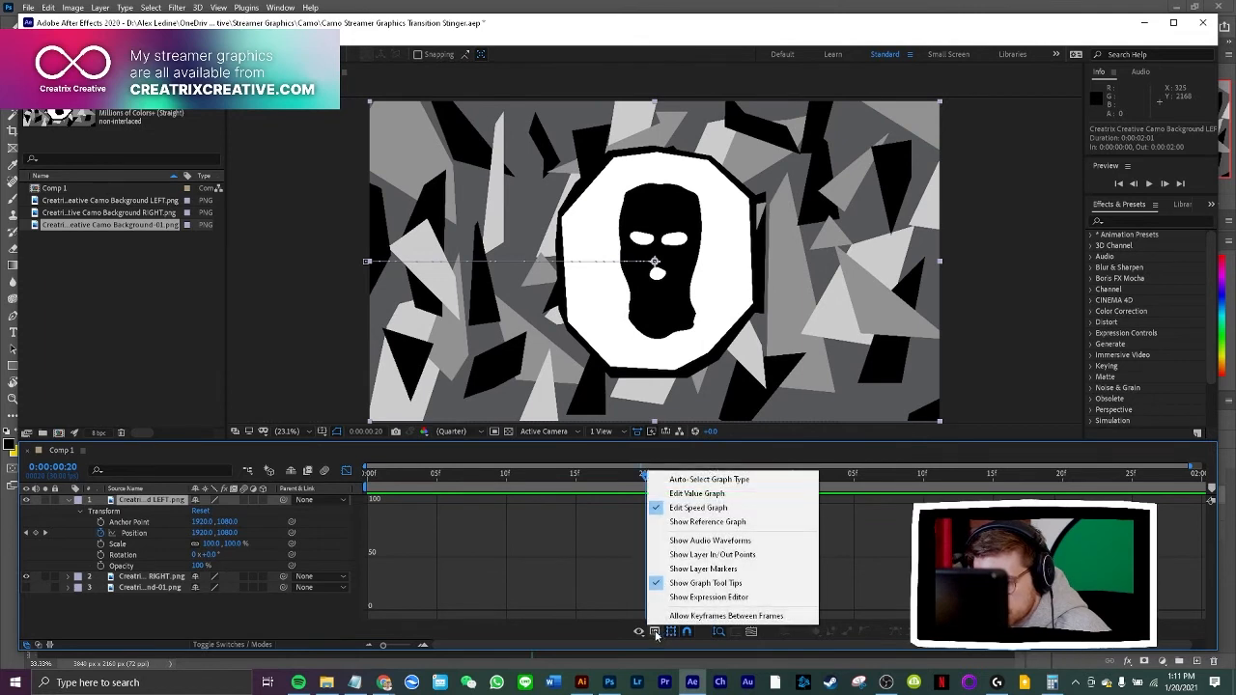
{"action": "left_click", "coordinate": [346, 471]}
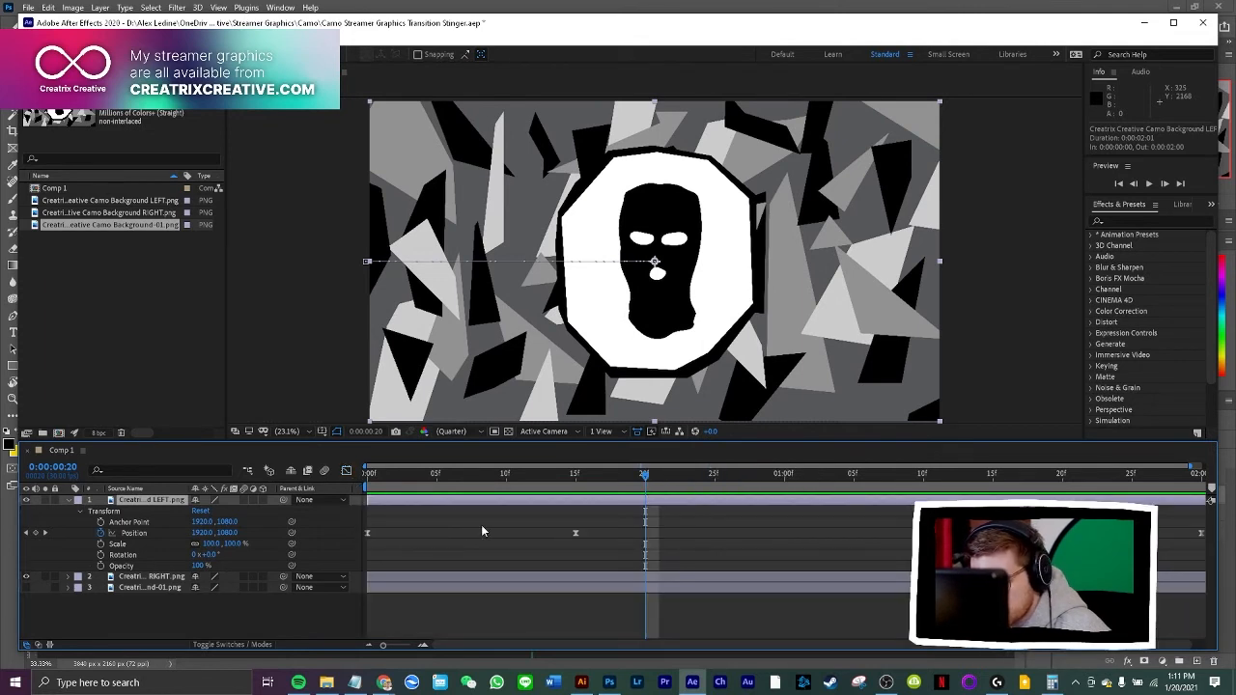
{"action": "left_click_drag", "start_coordinate": [363, 522], "coordinate": [1207, 549]}
{"action": "left_click", "coordinate": [346, 471]}
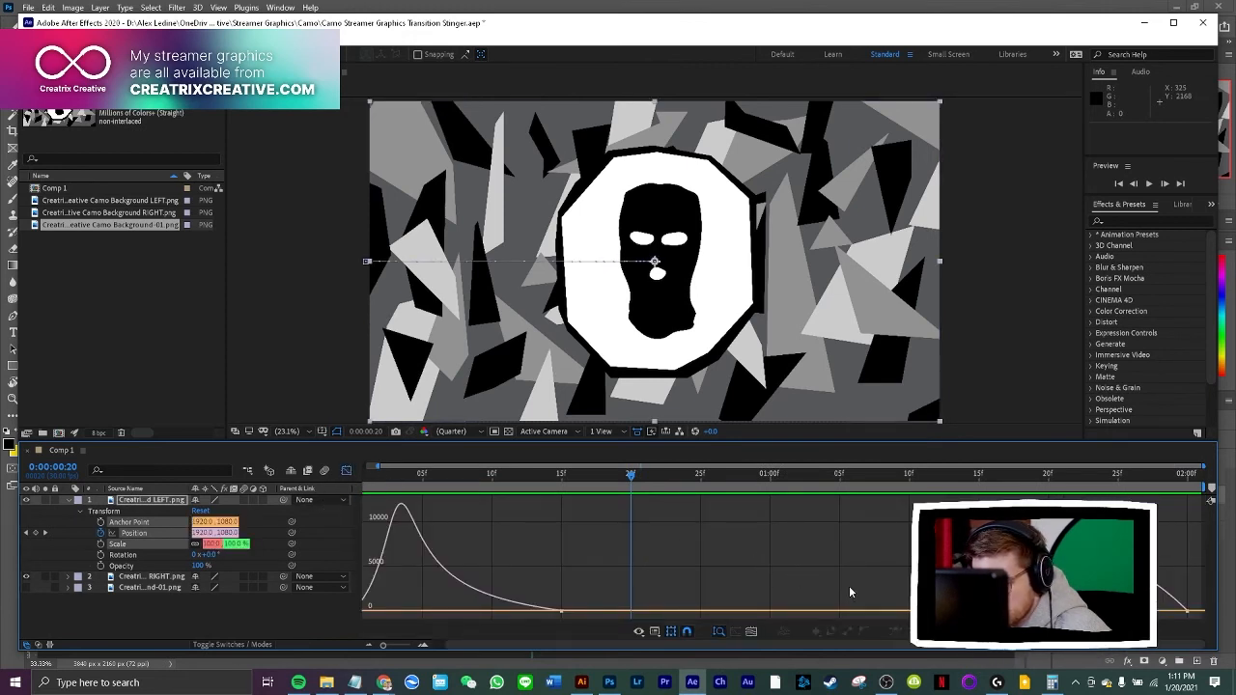
{"action": "left_click", "coordinate": [935, 610]}
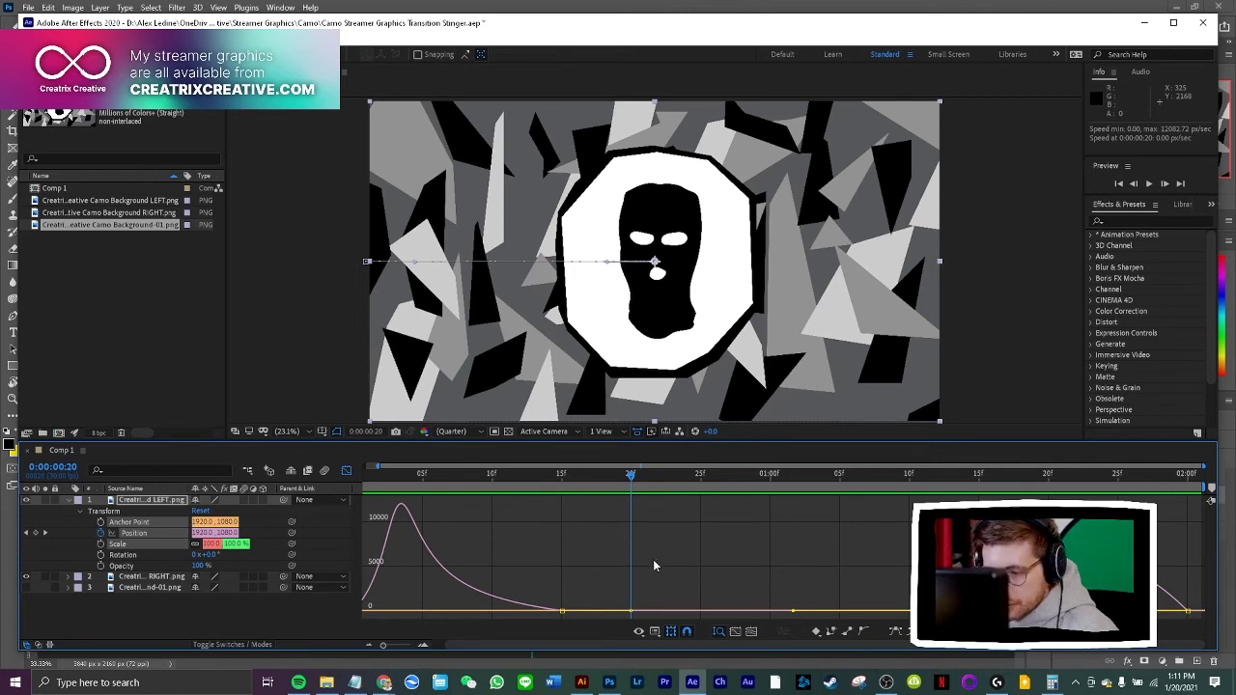
{"action": "left_click_drag", "start_coordinate": [628, 473], "coordinate": [381, 475]}
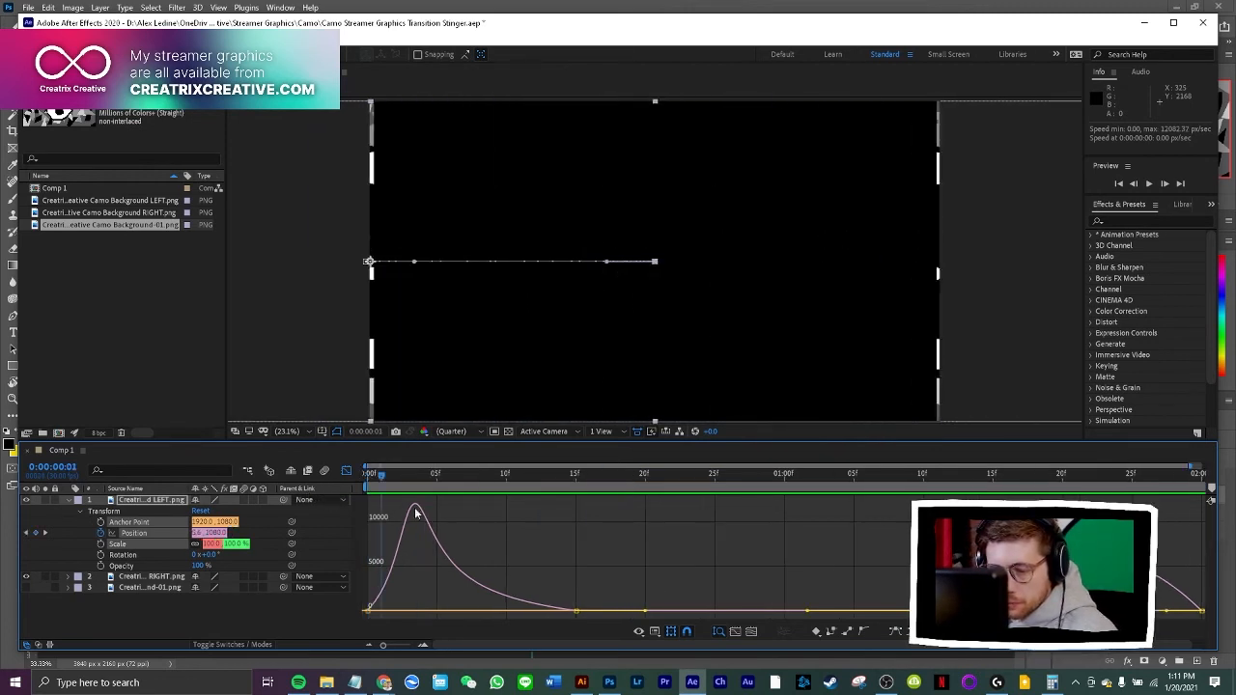
Lengthen the outgoing ease of the LEFT layer's 0:00:01:15 Position keyframe so its exit speed peaks sharply near the end
{"action": "mouse_move", "coordinate": [416, 514]}
{"action": "left_mouse_down"}
{"action": "mouse_move", "coordinate": [360, 507]}
{"action": "mouse_move", "coordinate": [438, 517]}
{"action": "left_mouse_up"}
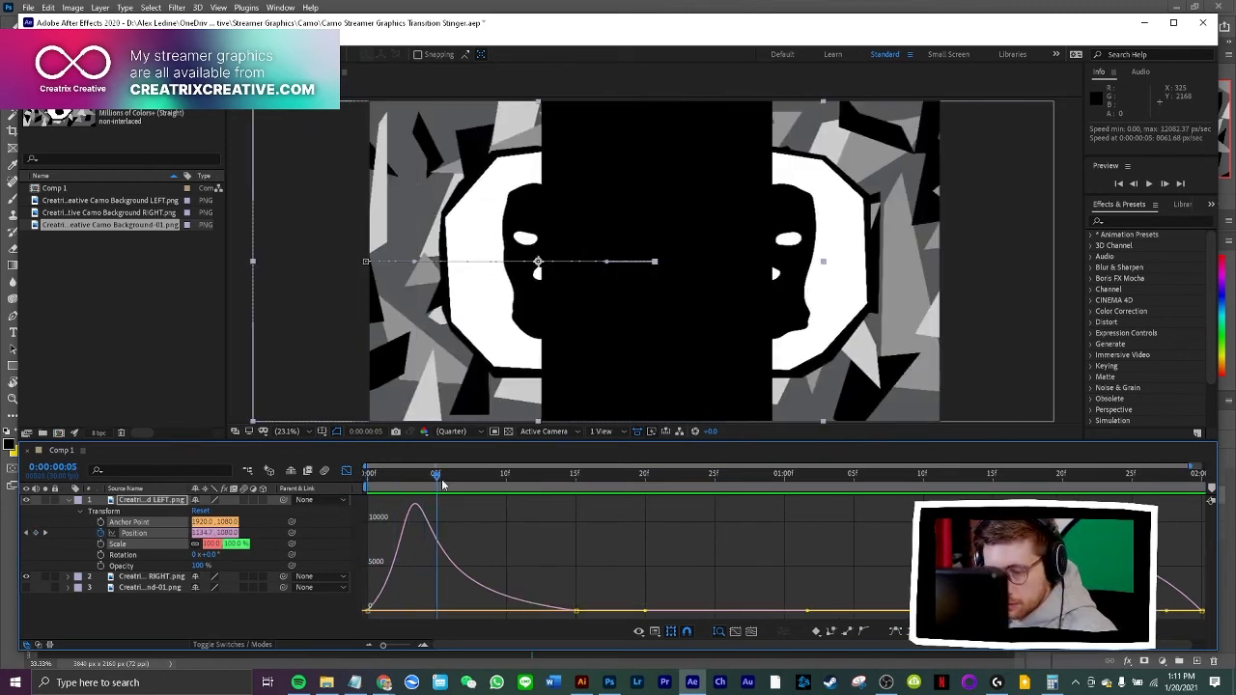
{"action": "key", "text": "space"}
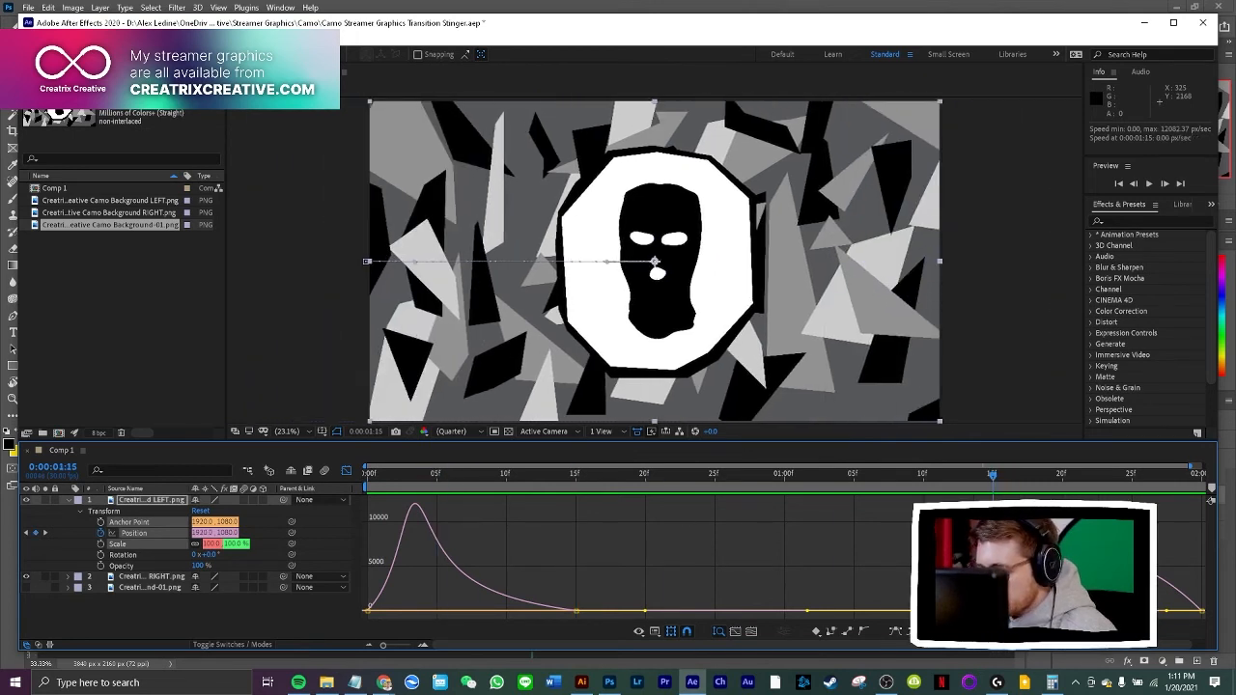
{"action": "left_click_drag", "start_coordinate": [1027, 610], "coordinate": [1083, 611]}
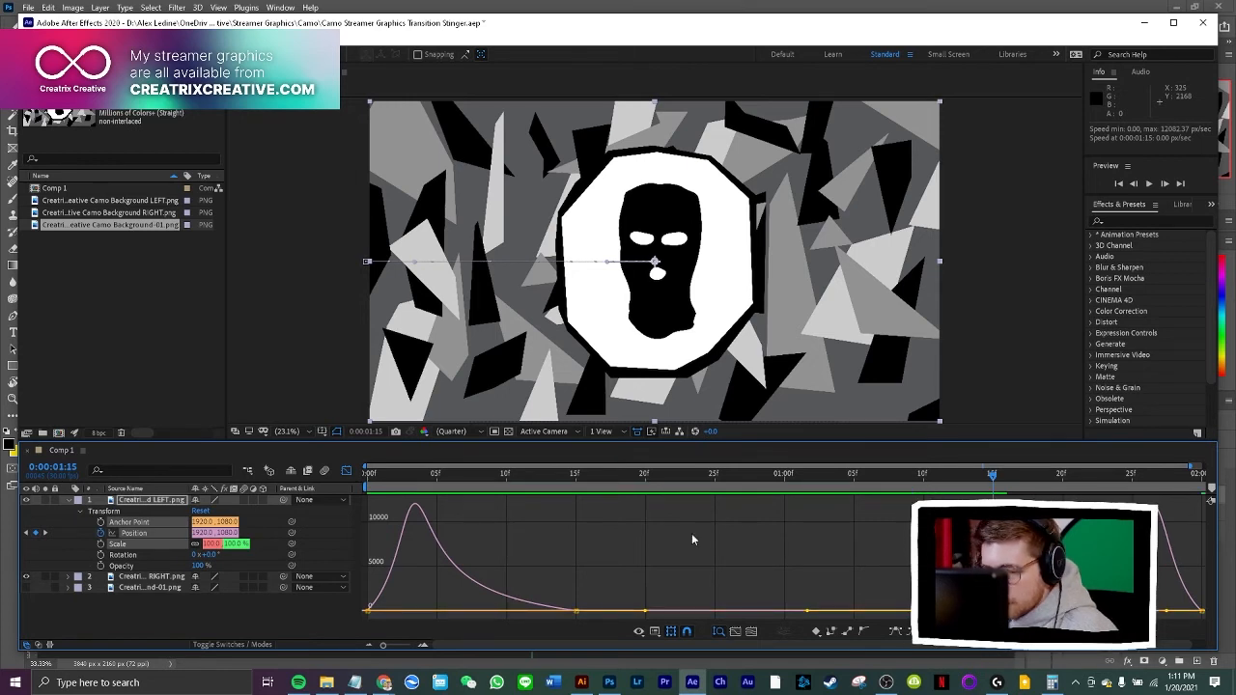
Display the speed graph of the RIGHT layer's Position keyframes and lengthen the outgoing ease at 0:00:01:15 to match the LEFT layer's exit curve
{"action": "left_click", "coordinate": [69, 578]}
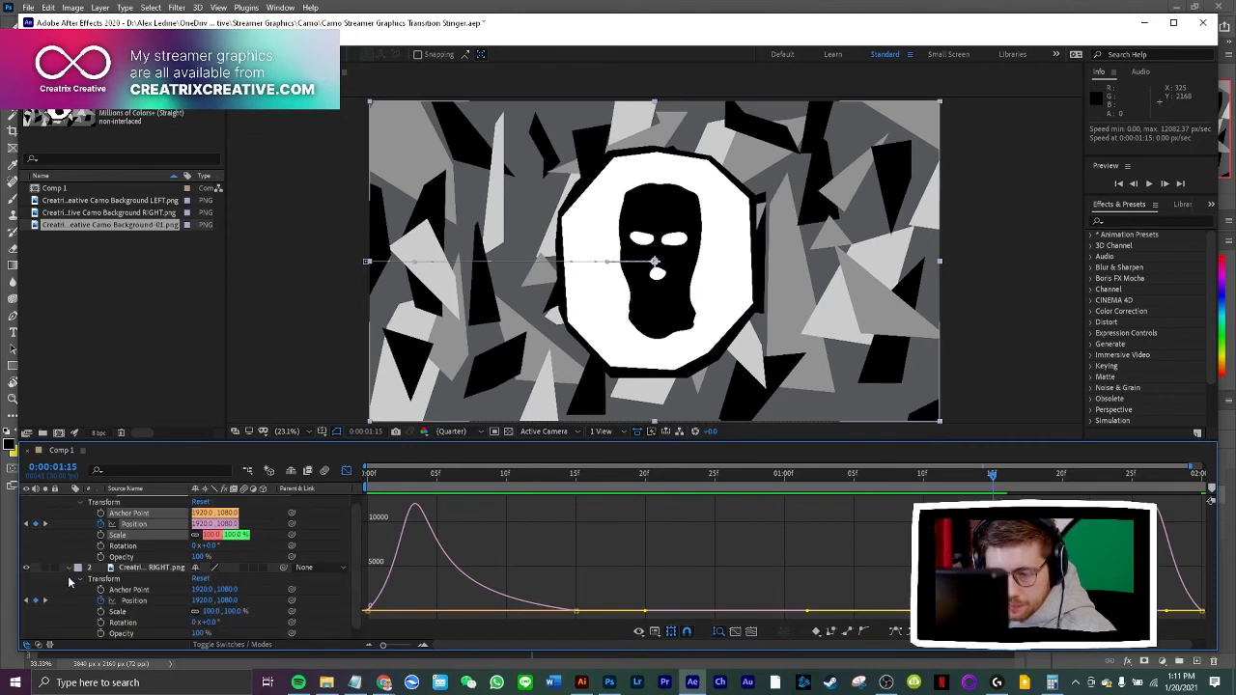
{"action": "left_click", "coordinate": [347, 471]}
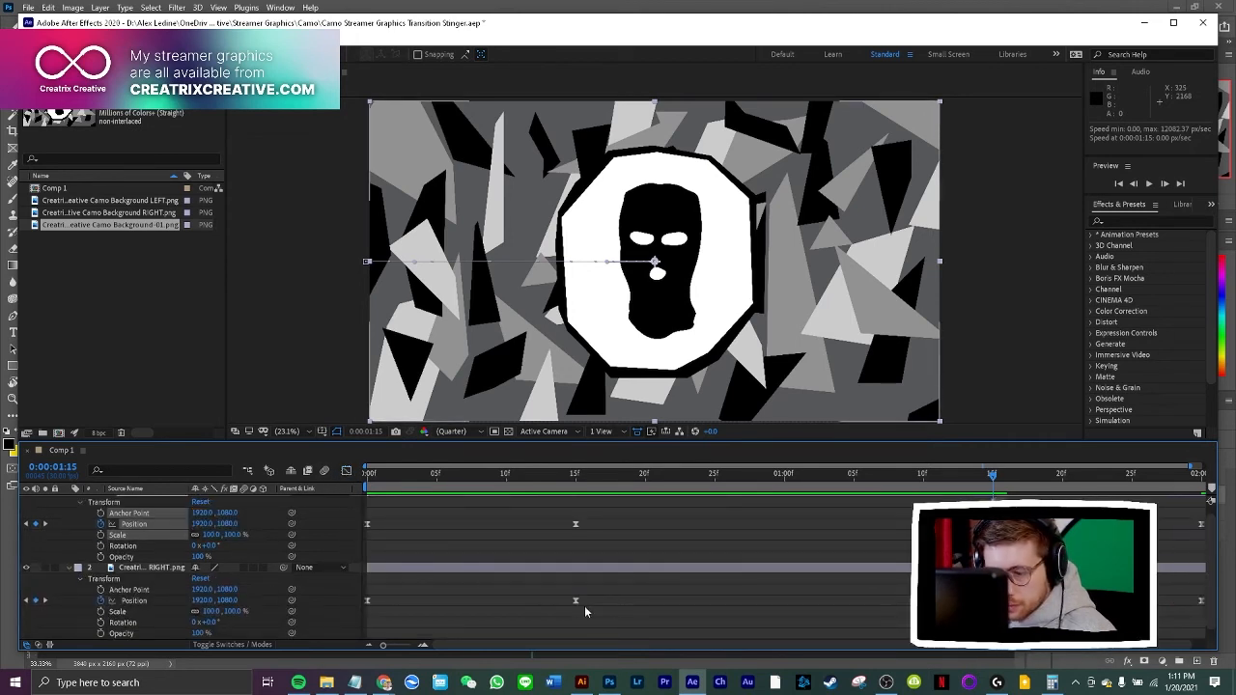
{"action": "left_click_drag", "start_coordinate": [609, 587], "coordinate": [1204, 608]}
{"action": "left_click", "coordinate": [345, 471]}
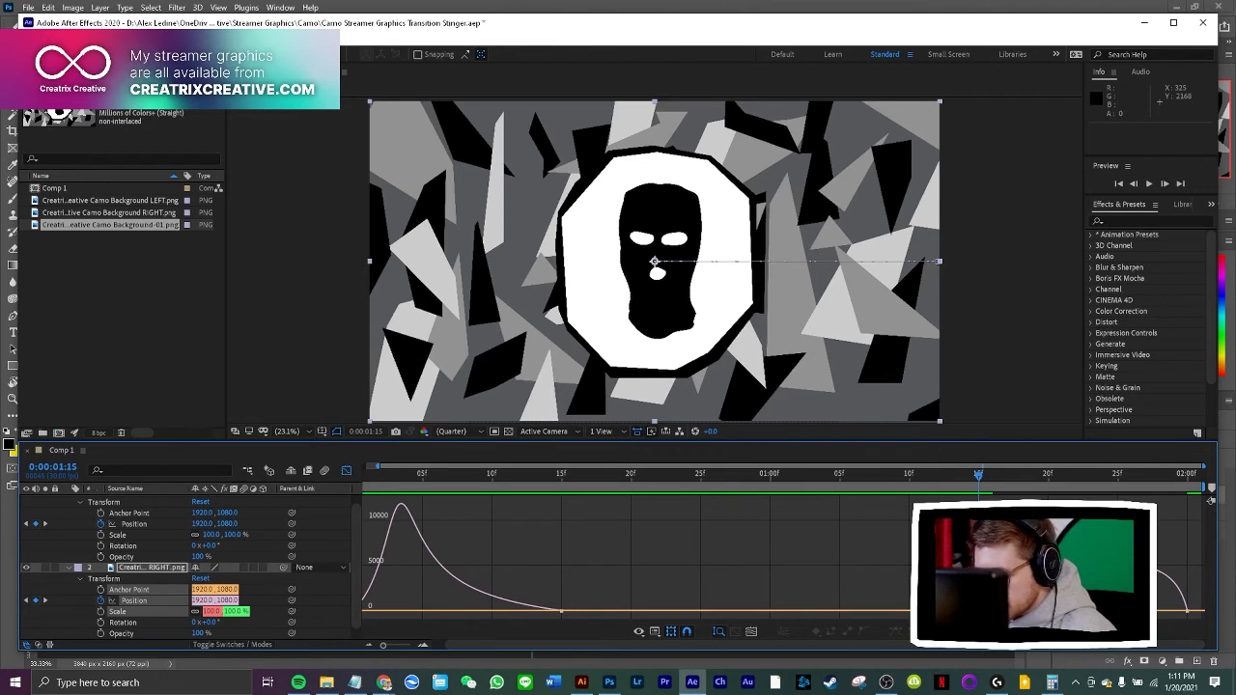
{"action": "left_click", "coordinate": [978, 610]}
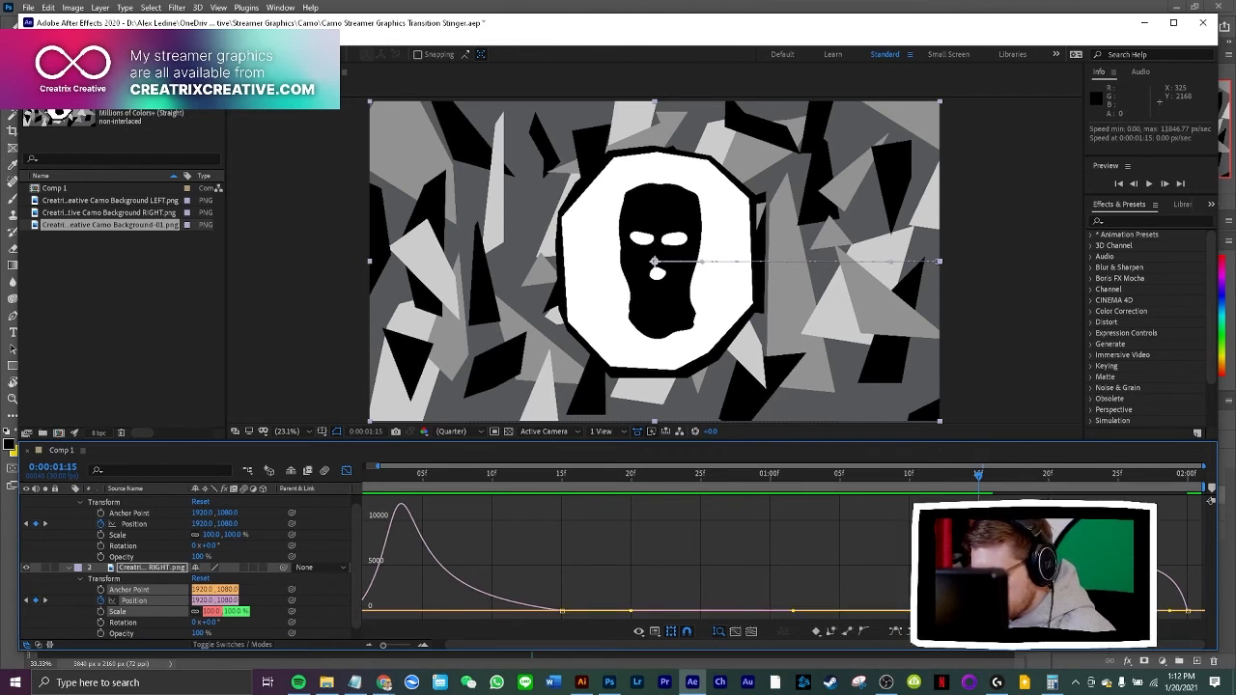
{"action": "left_click_drag", "start_coordinate": [1047, 610], "coordinate": [1124, 610]}
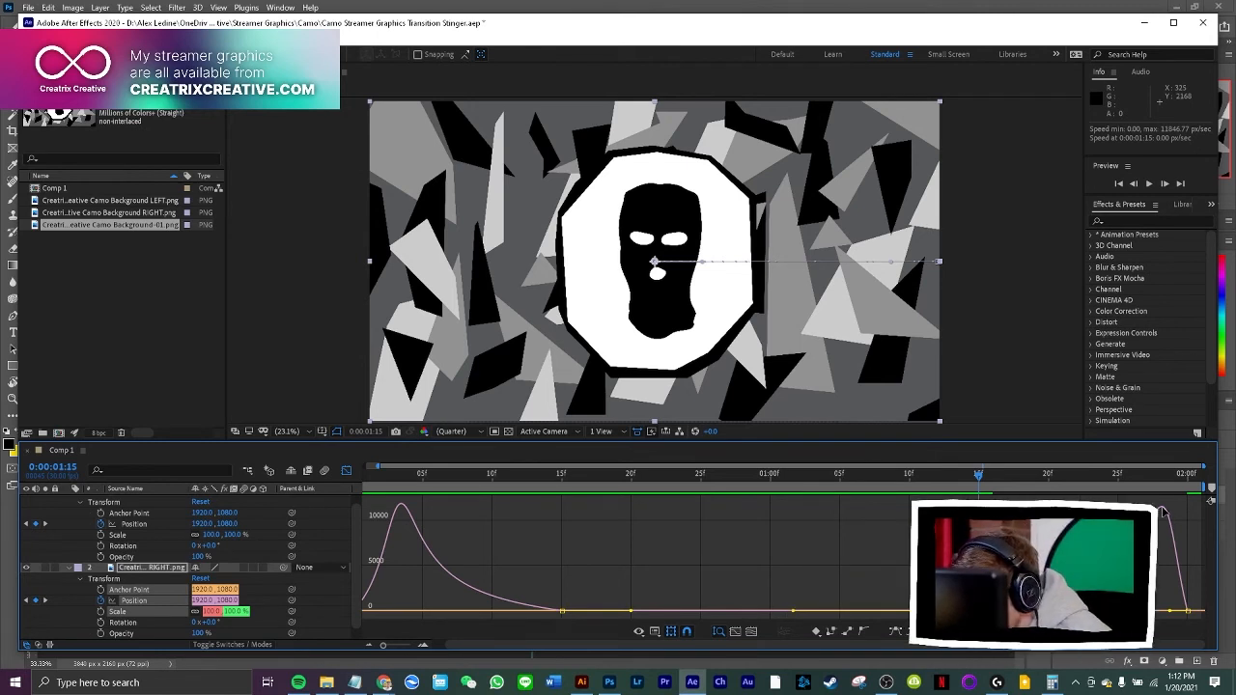
Compare the RIGHT layer's opening and closing speed curves, preview the transition and return to the keyframe view
{"action": "mouse_move", "coordinate": [403, 509]}
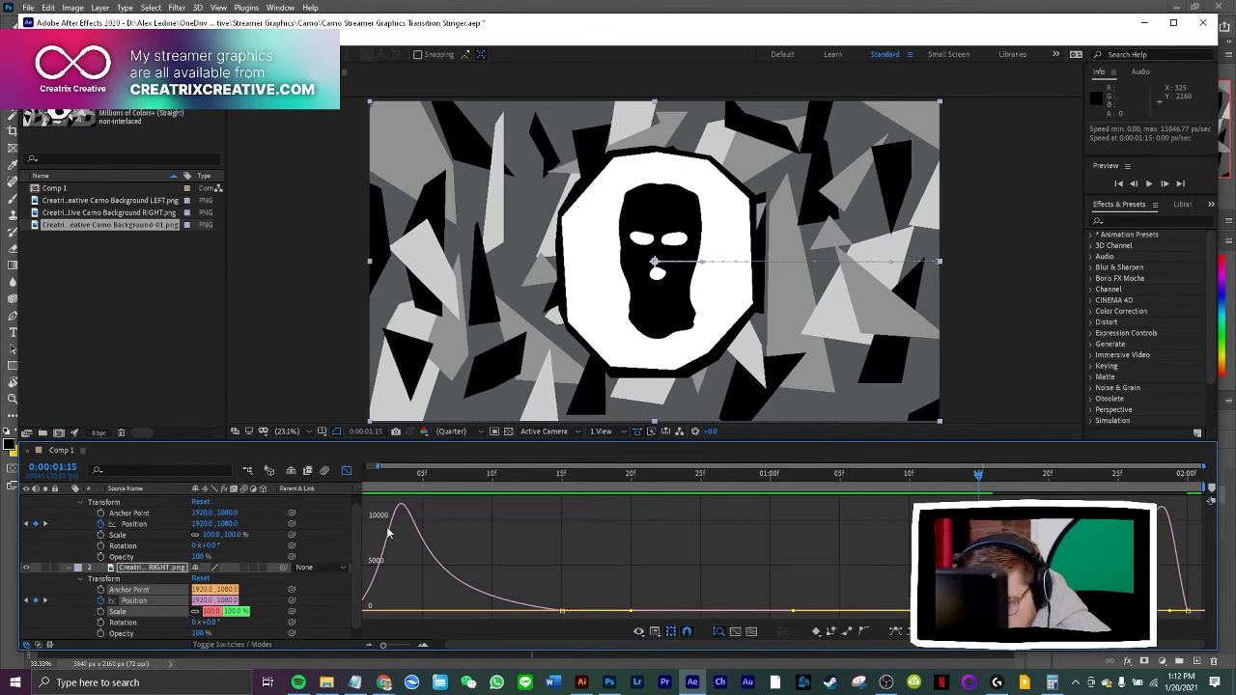
{"action": "scroll", "coordinate": [357, 599], "scroll_direction": "down", "scroll_amount": 1}
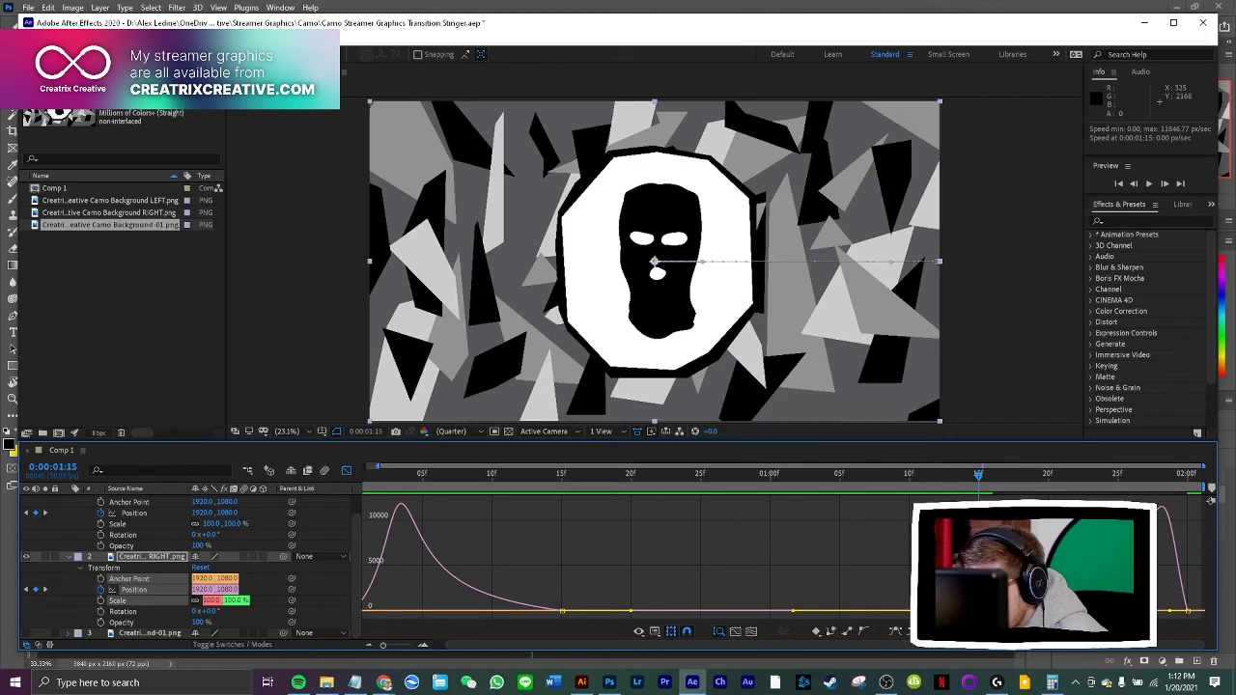
{"action": "left_click_drag", "start_coordinate": [843, 647], "coordinate": [783, 649]}
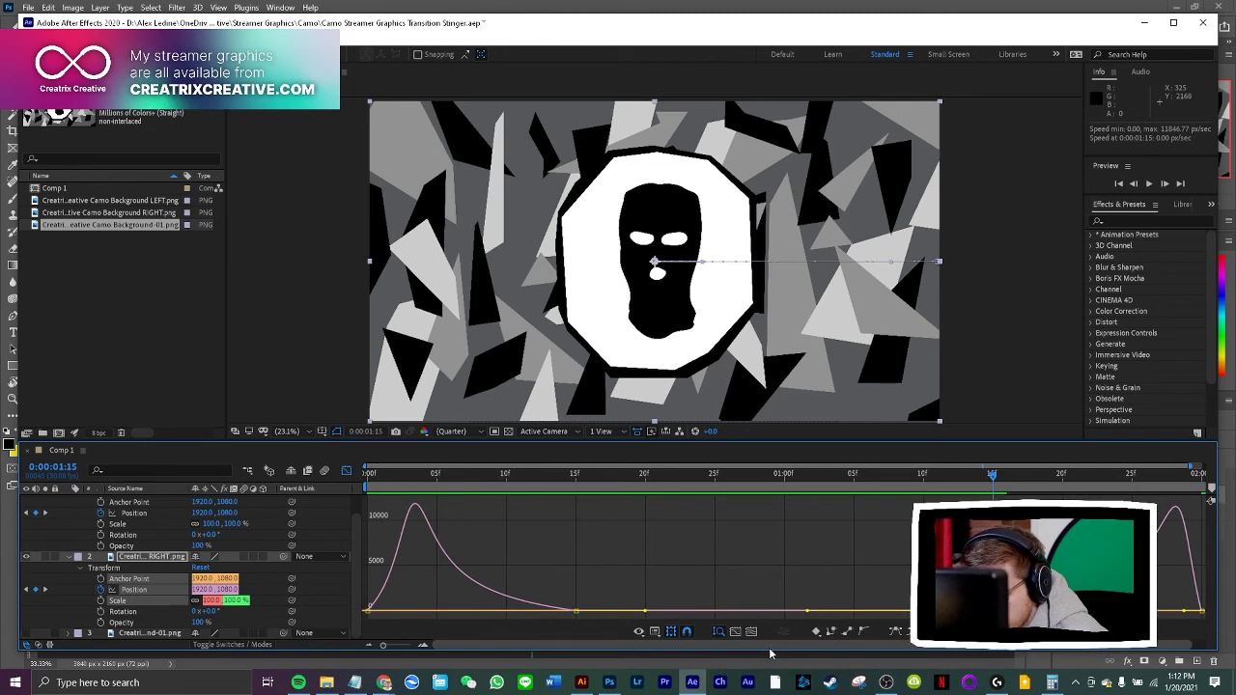
{"action": "left_click_drag", "start_coordinate": [774, 652], "coordinate": [807, 650]}
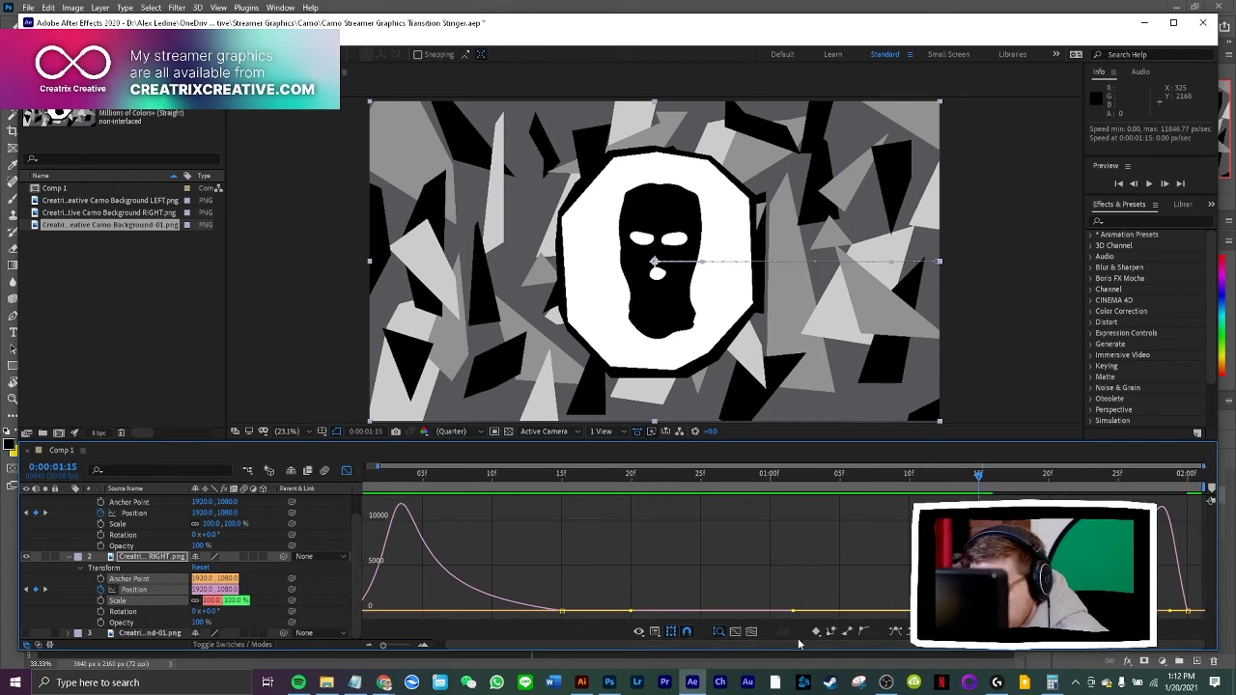
{"action": "key", "text": "space"}
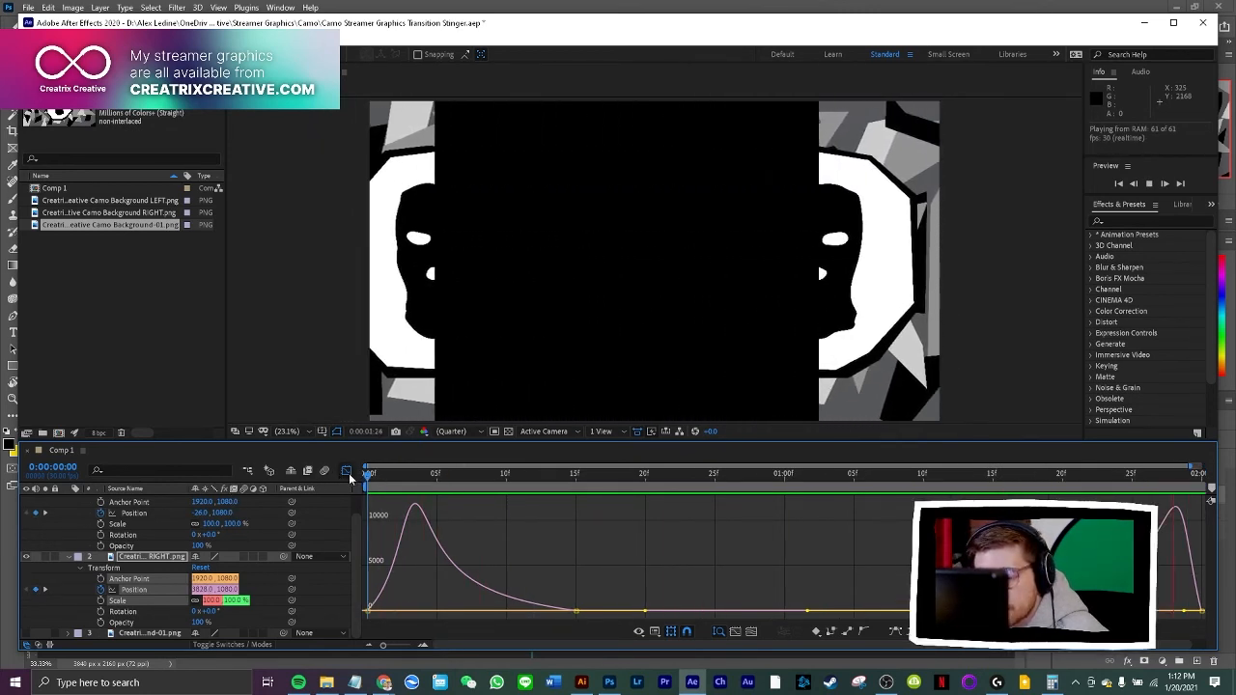
{"action": "key", "text": "shift+F3"}
{"action": "key", "text": "space"}
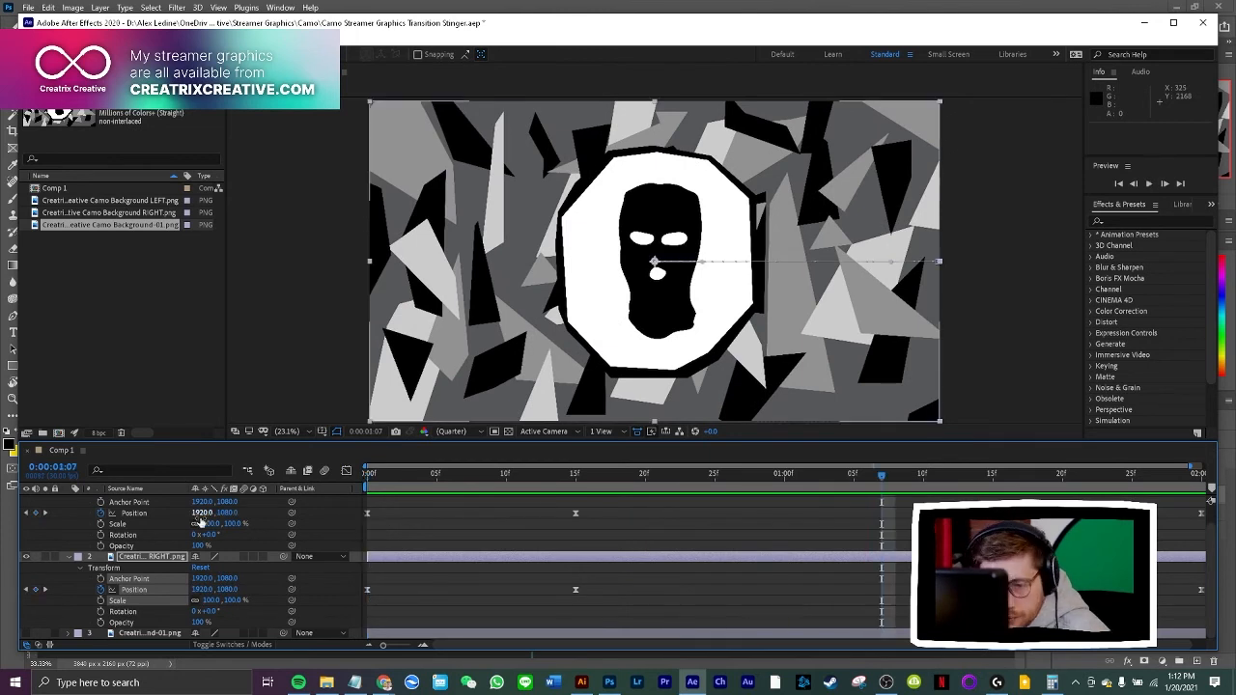
Collapse the LEFT and RIGHT layers and preview the full eased transition
{"action": "scroll", "coordinate": [96, 541], "scroll_direction": "up", "scroll_amount": 1}
{"action": "left_click", "coordinate": [75, 500]}
{"action": "left_click", "coordinate": [68, 500]}
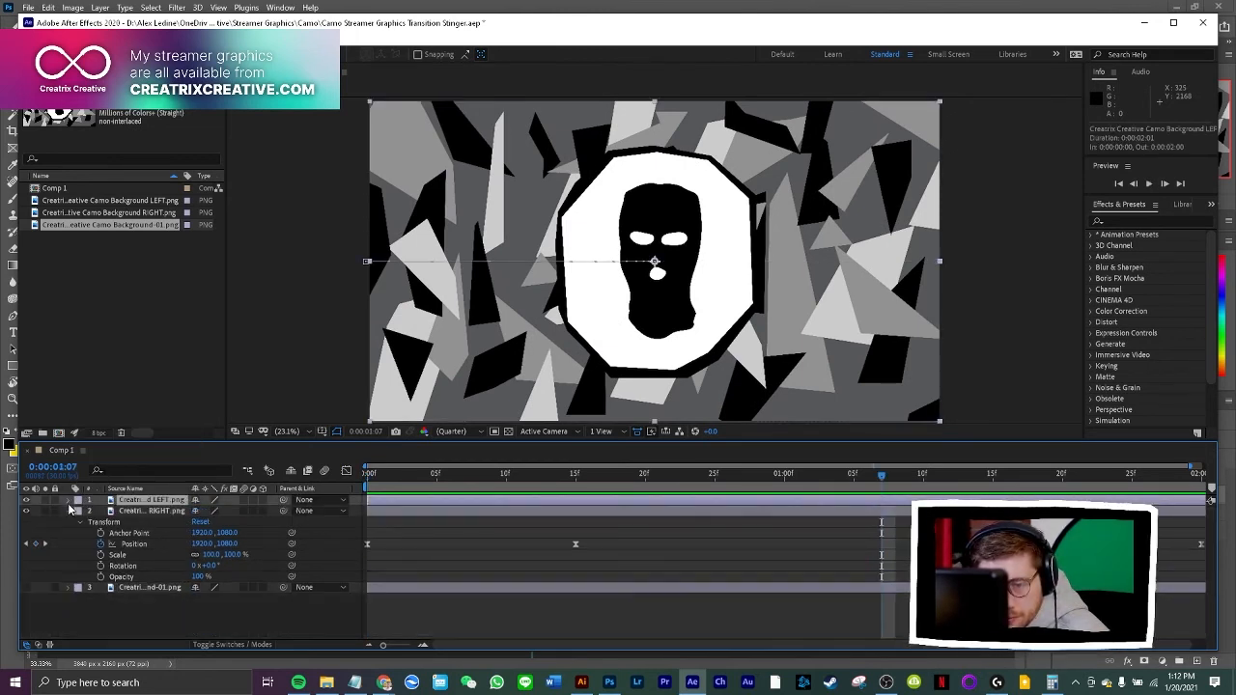
{"action": "left_click", "coordinate": [68, 511]}
{"action": "key", "text": "space"}
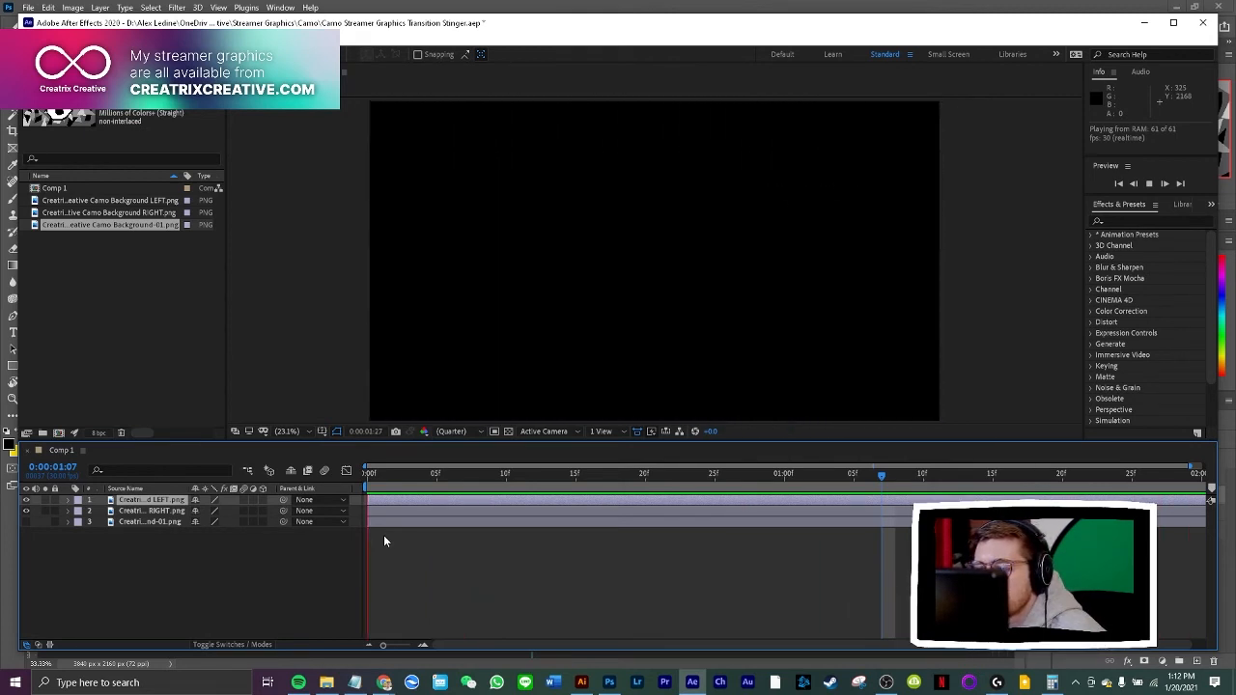
{"action": "key", "text": "space"}
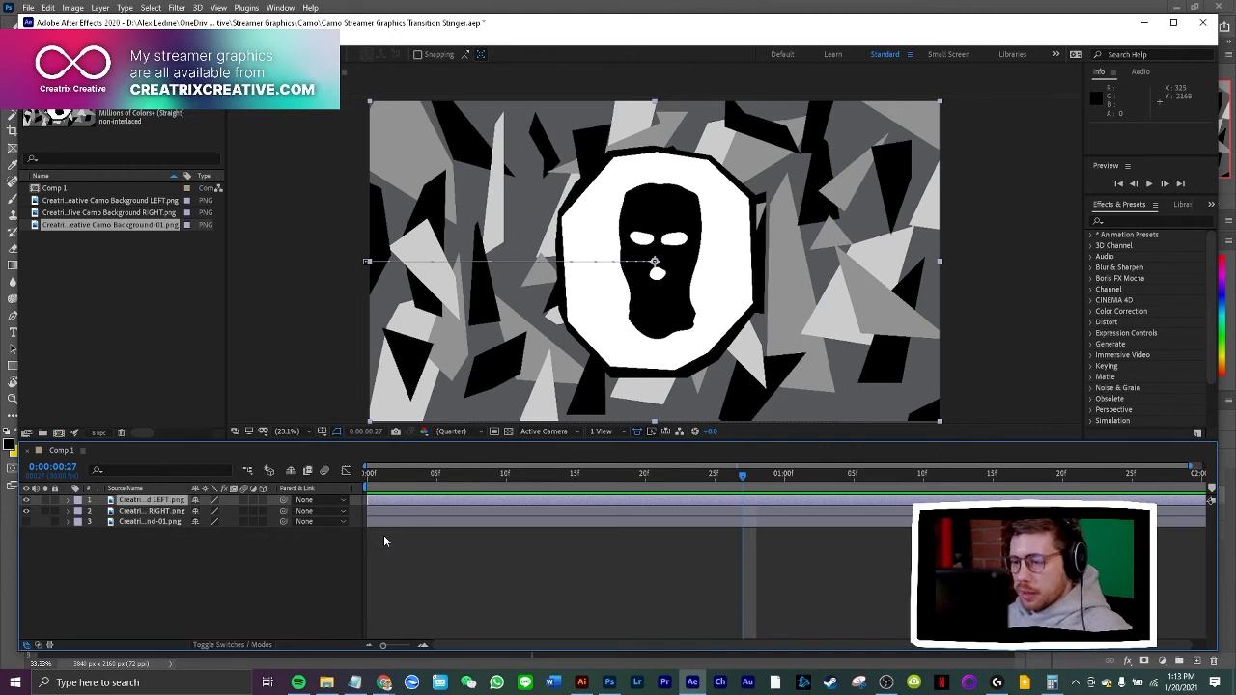
{"action": "key", "text": "space"}
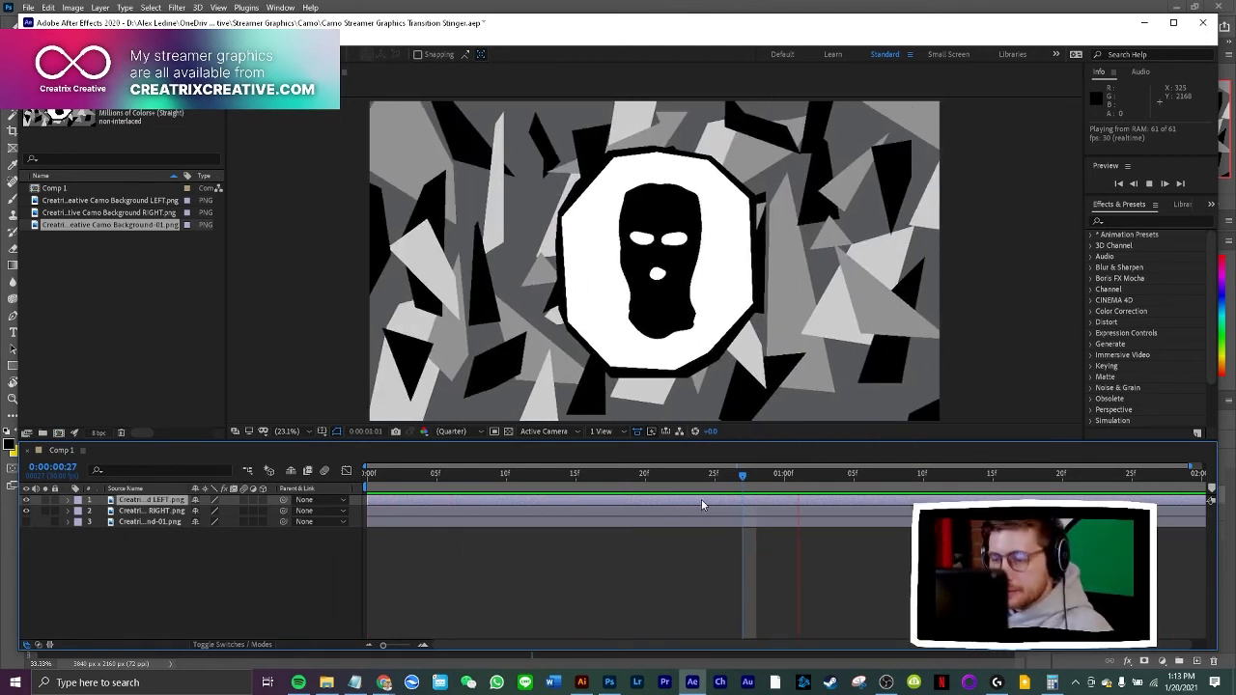
{"action": "key", "text": "space"}
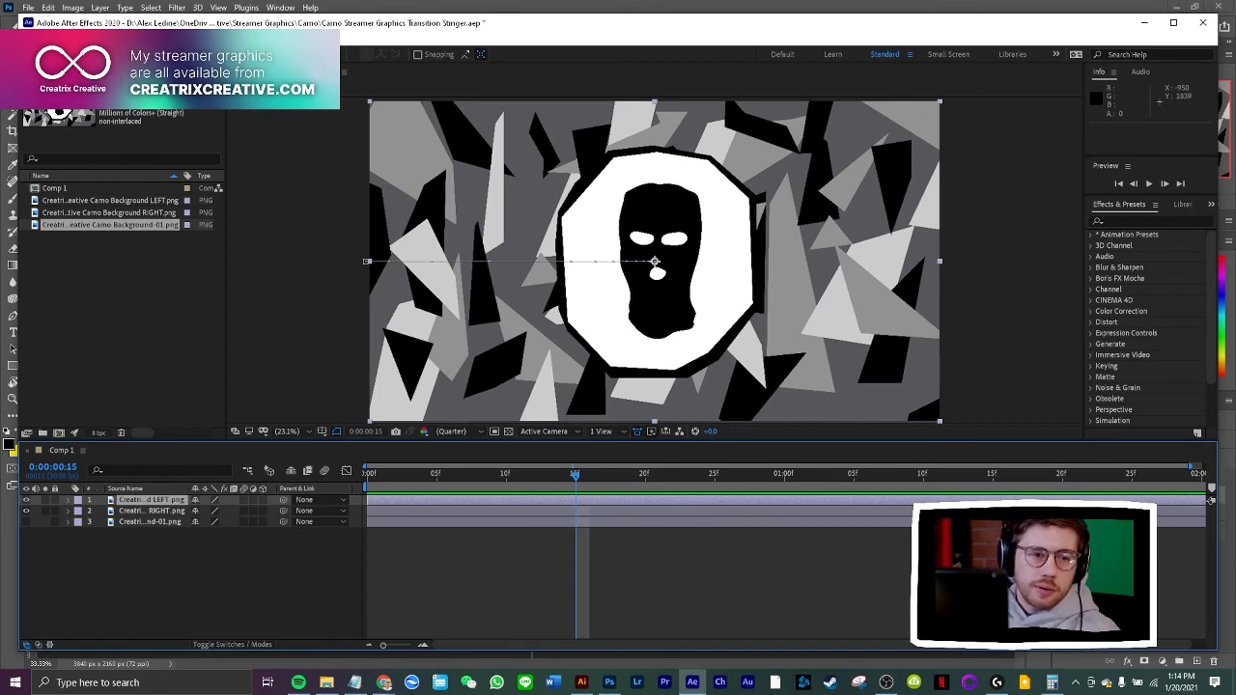
Switch to Chrome, review the "after effects webm codec" search results and fnord's WebM for Premiere plug-in page, and close the tab
{"action": "key", "text": "alt+Tab"}
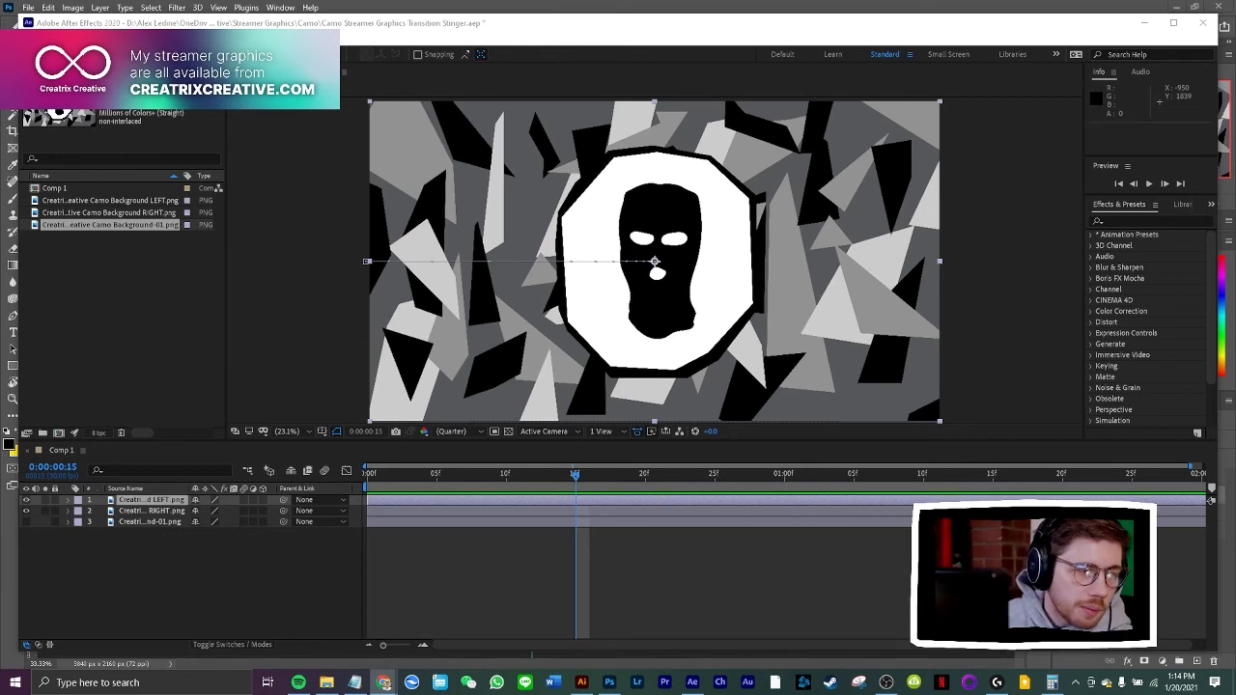
{"action": "left_click_drag", "start_coordinate": [0, 34], "coordinate": [599, 131]}
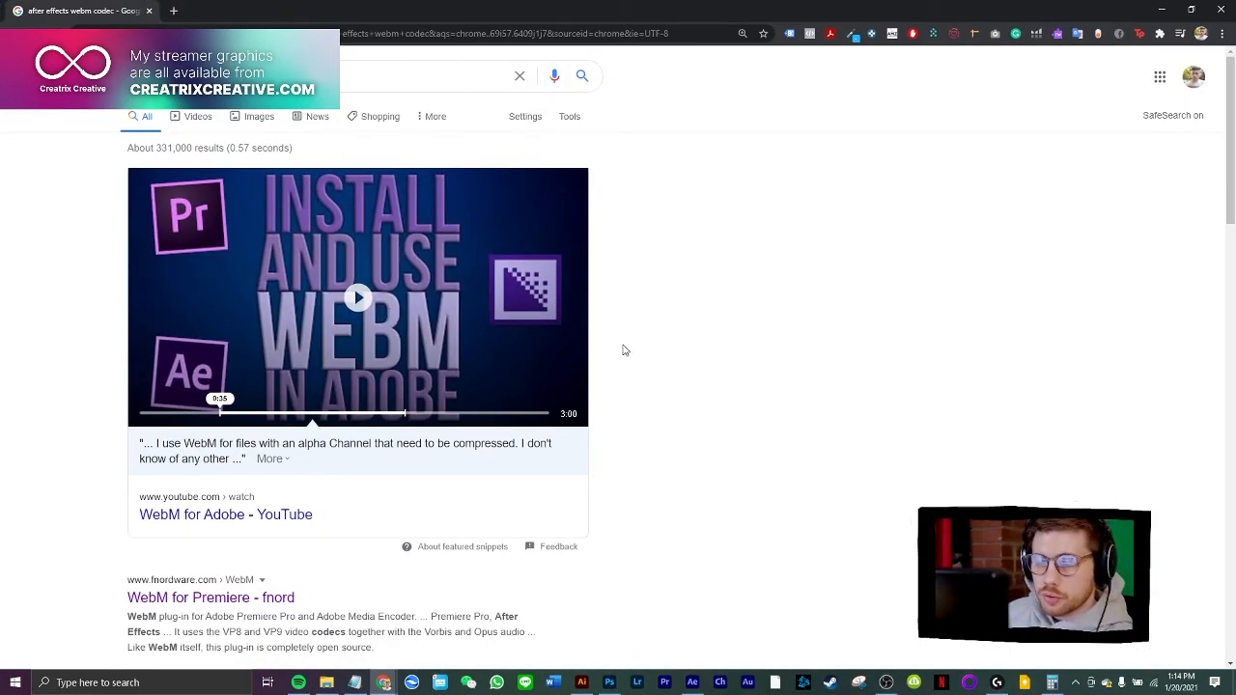
{"action": "scroll", "coordinate": [629, 353], "scroll_direction": "down", "scroll_amount": 2}
{"action": "left_click", "coordinate": [233, 406]}
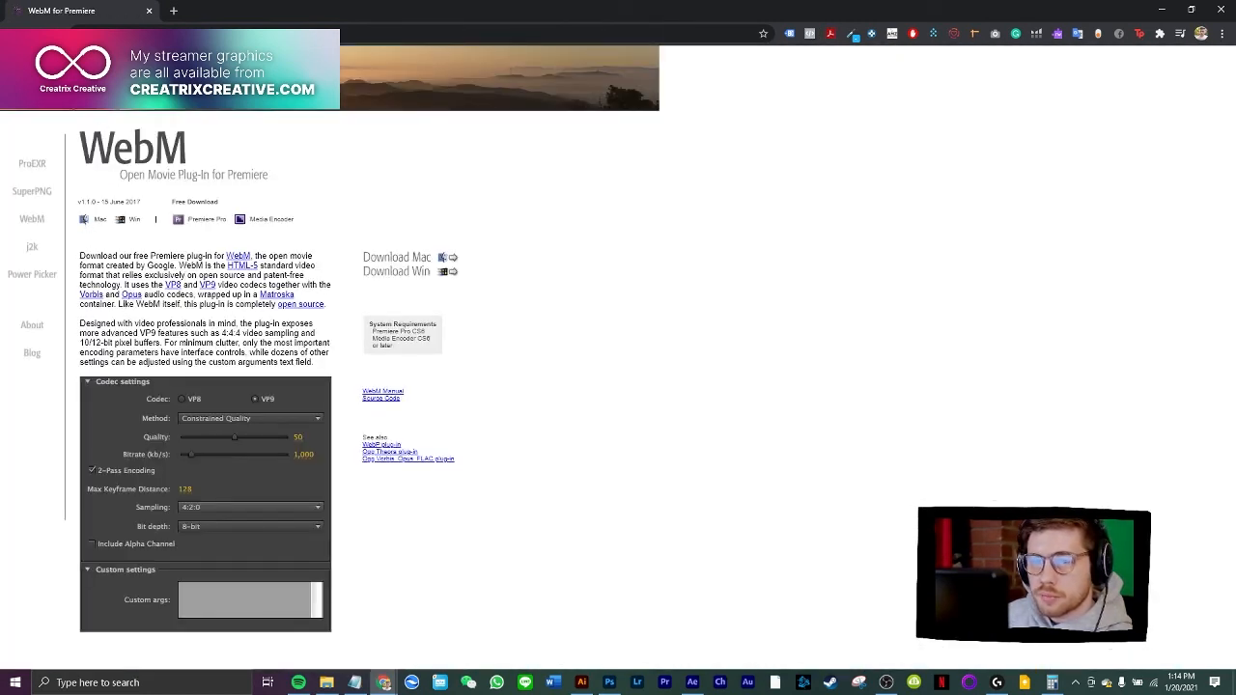
{"action": "key", "text": "alt+Left"}
{"action": "scroll", "coordinate": [212, 447], "scroll_direction": "down", "scroll_amount": 2}
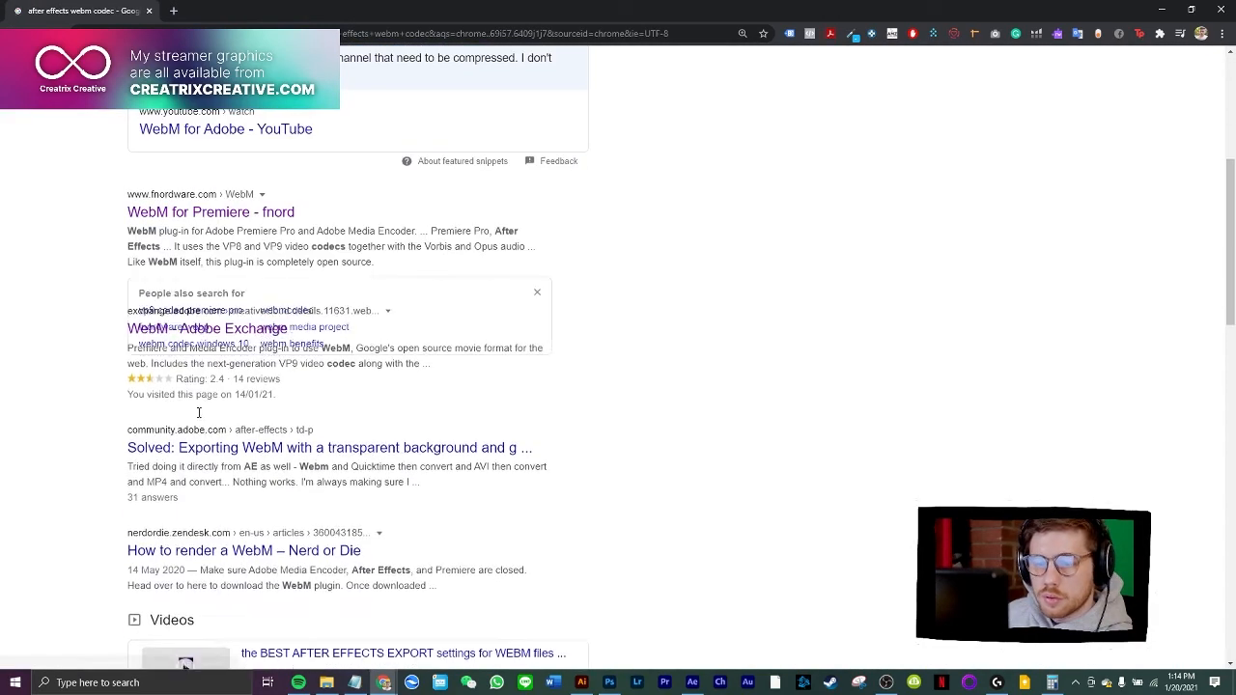
{"action": "scroll", "coordinate": [213, 447], "scroll_direction": "down", "scroll_amount": 5}
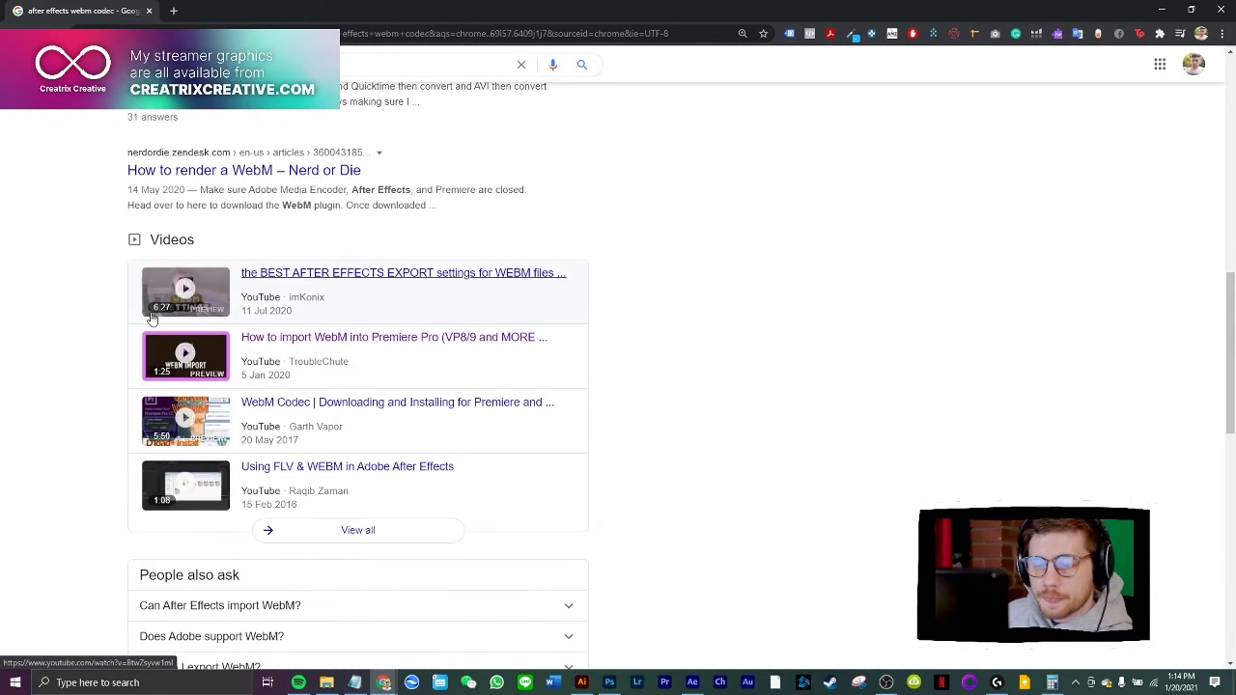
{"action": "scroll", "coordinate": [666, 338], "scroll_direction": "up", "scroll_amount": 10}
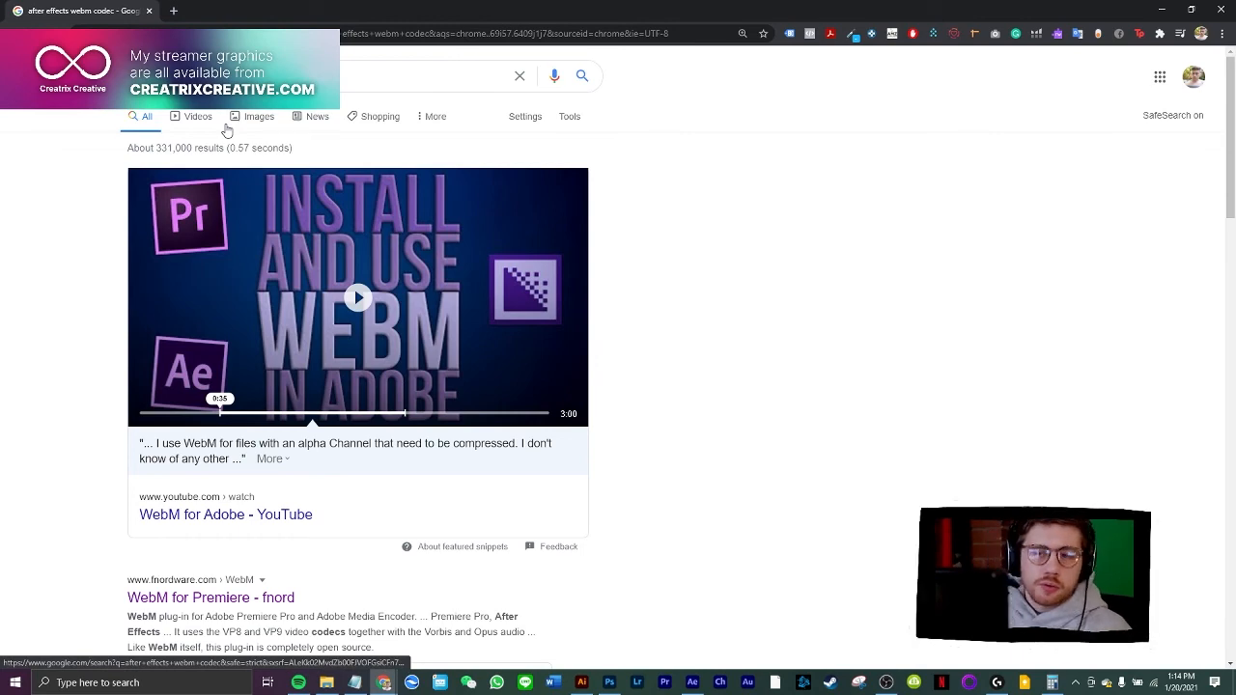
{"action": "left_click", "coordinate": [149, 12]}
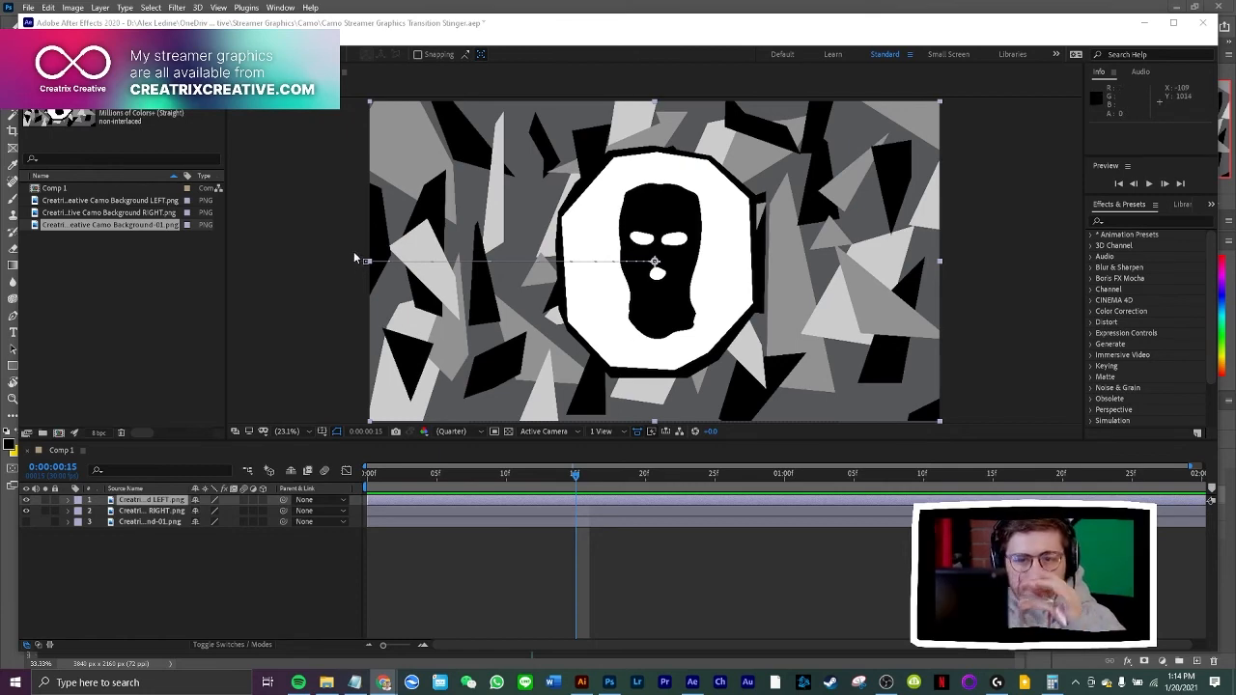
Send Comp 1 to the Adobe Media Encoder queue and set its output format to WebM
{"action": "left_click", "coordinate": [28, 6]}
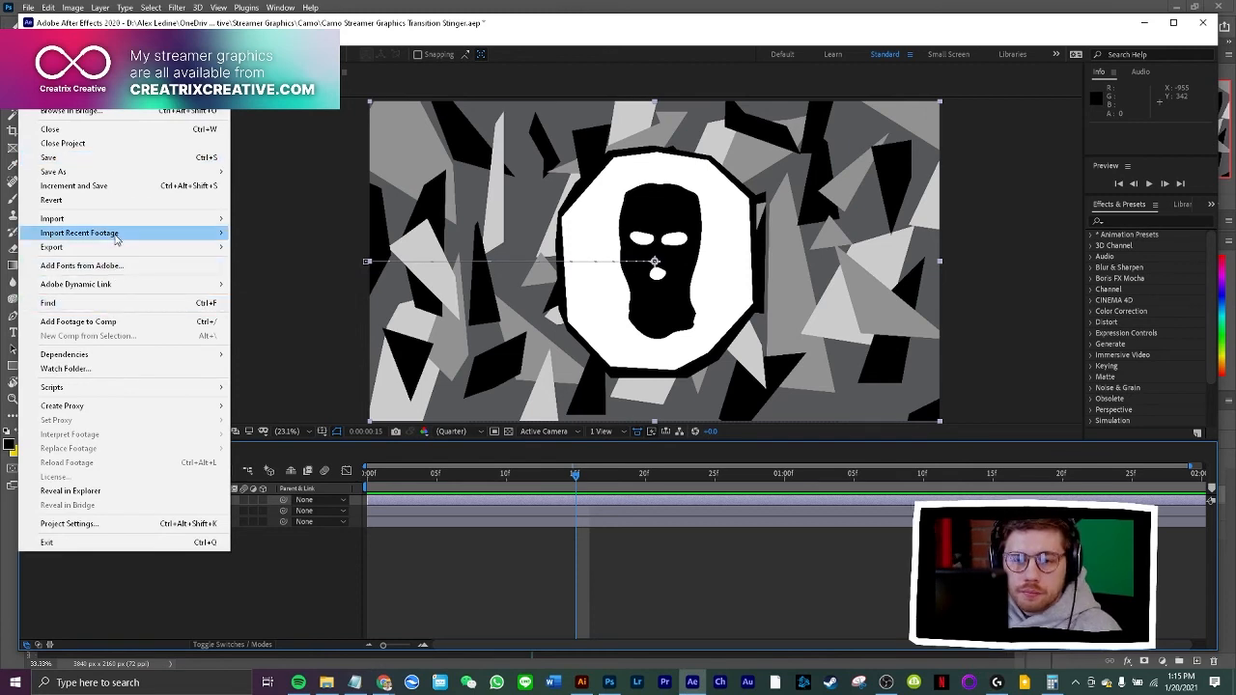
{"action": "mouse_move", "coordinate": [114, 248]}
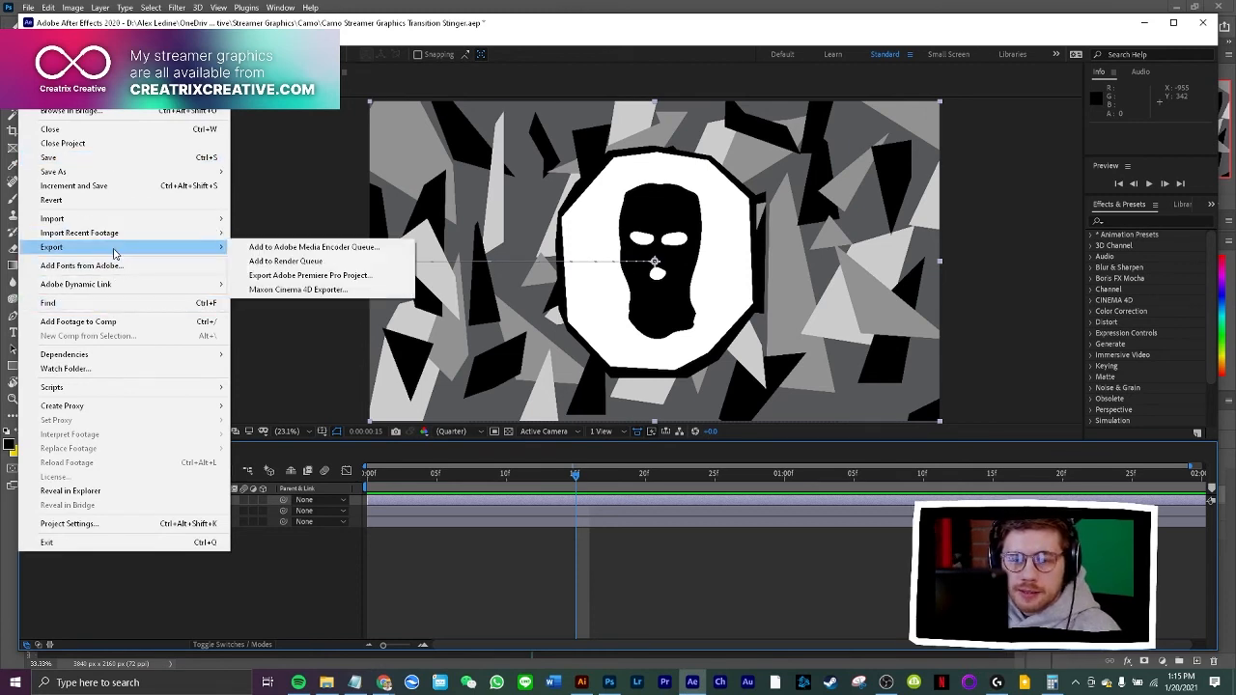
{"action": "left_click", "coordinate": [307, 249]}
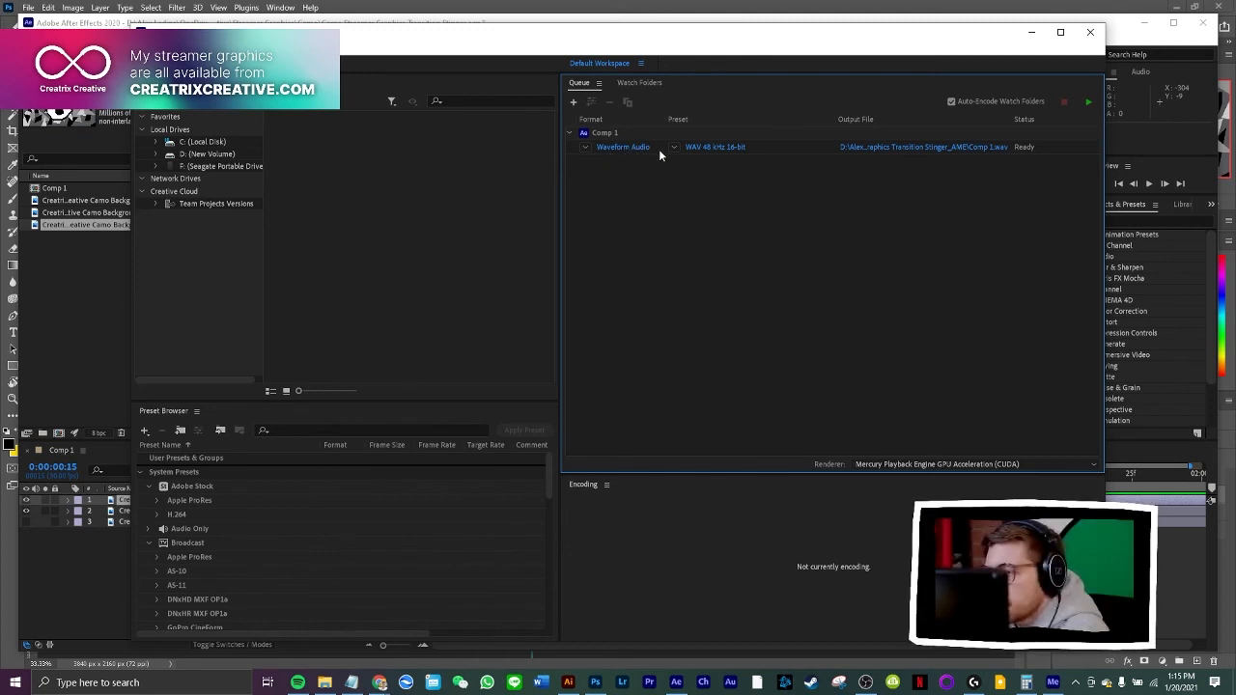
{"action": "left_click", "coordinate": [584, 147]}
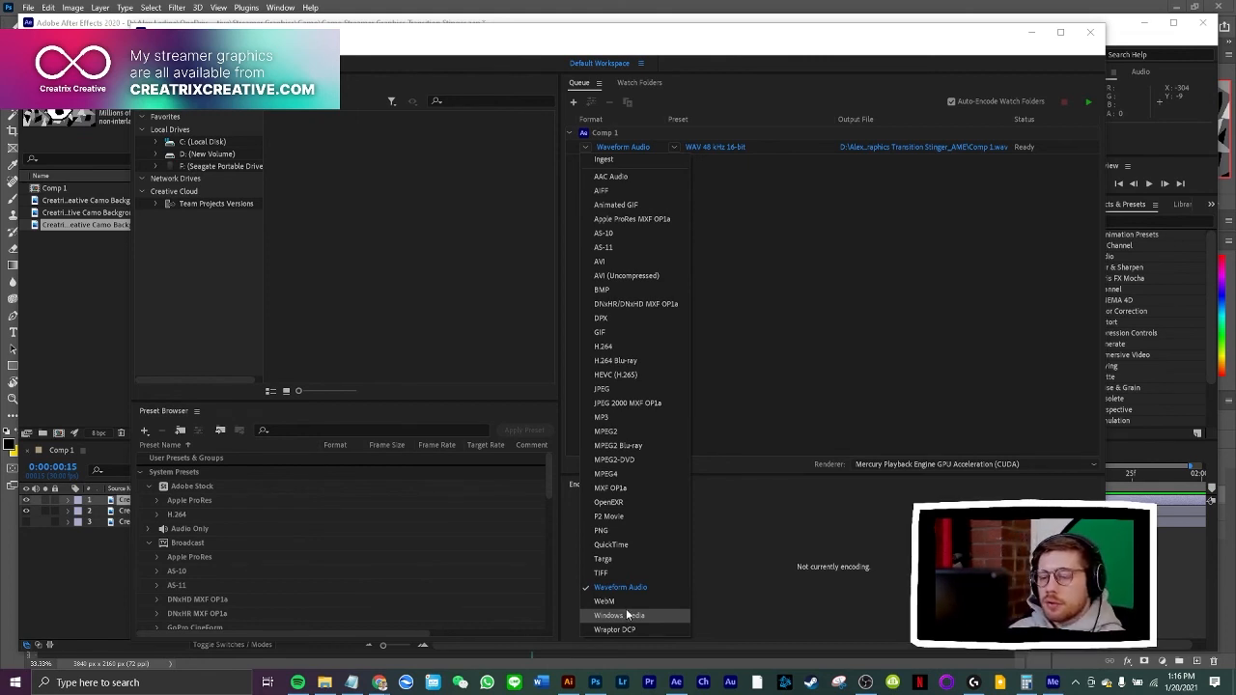
{"action": "left_click", "coordinate": [619, 587]}
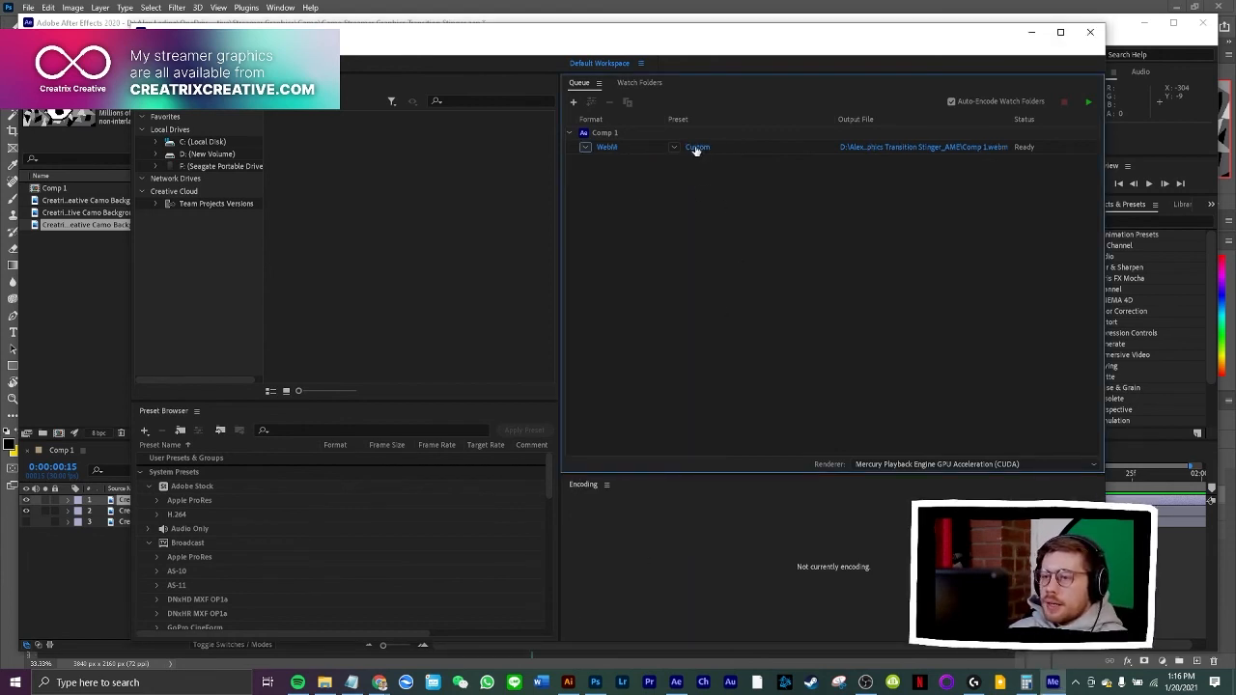
Include the alpha channel in Comp 1's WebM video export settings and accept them
{"action": "mouse_move", "coordinate": [699, 151]}
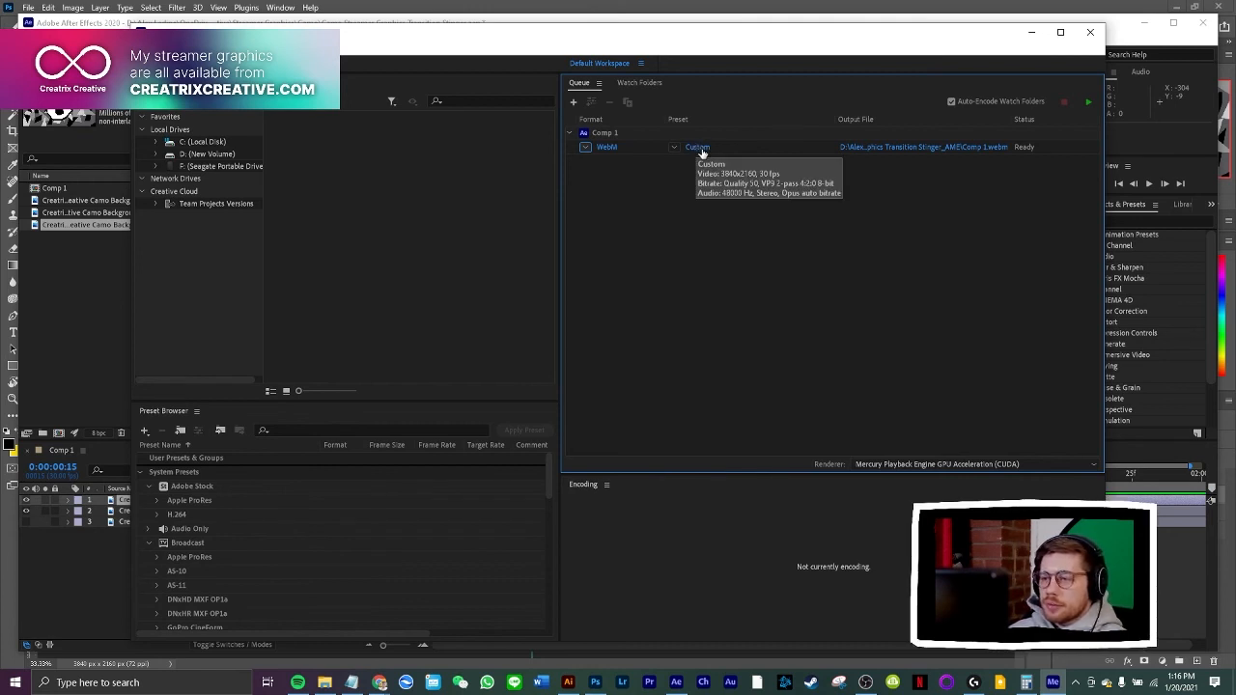
{"action": "left_click", "coordinate": [699, 149]}
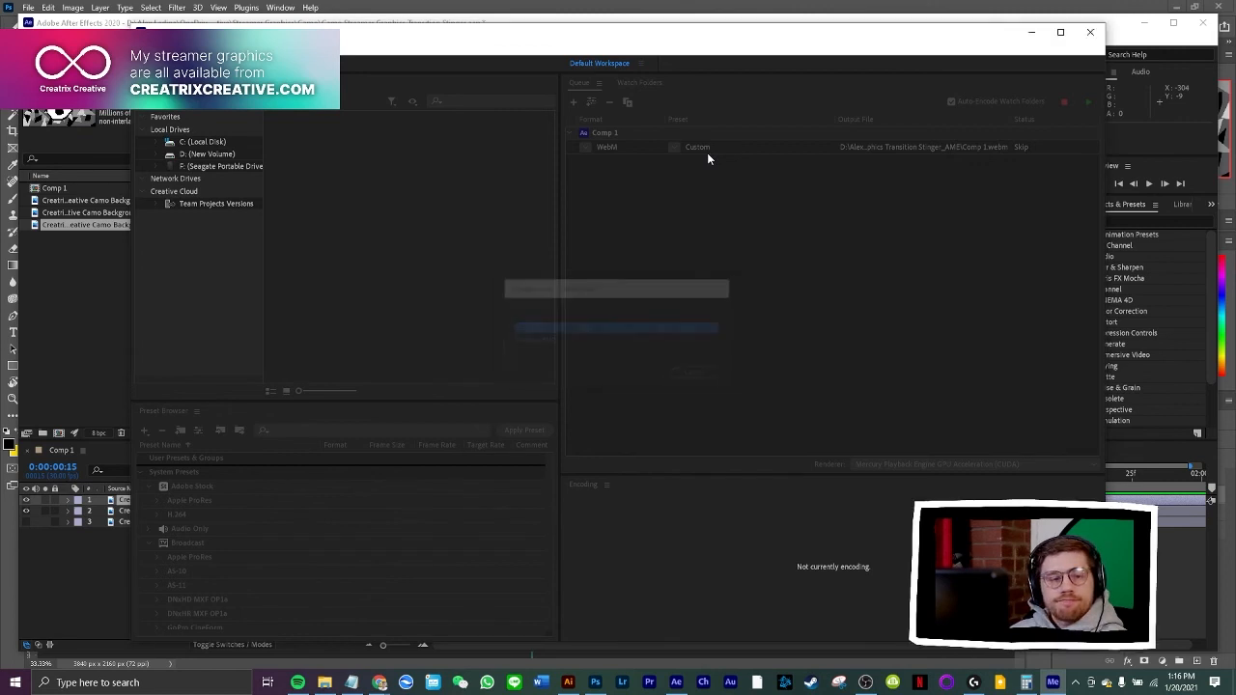
{"action": "left_click", "coordinate": [705, 153]}
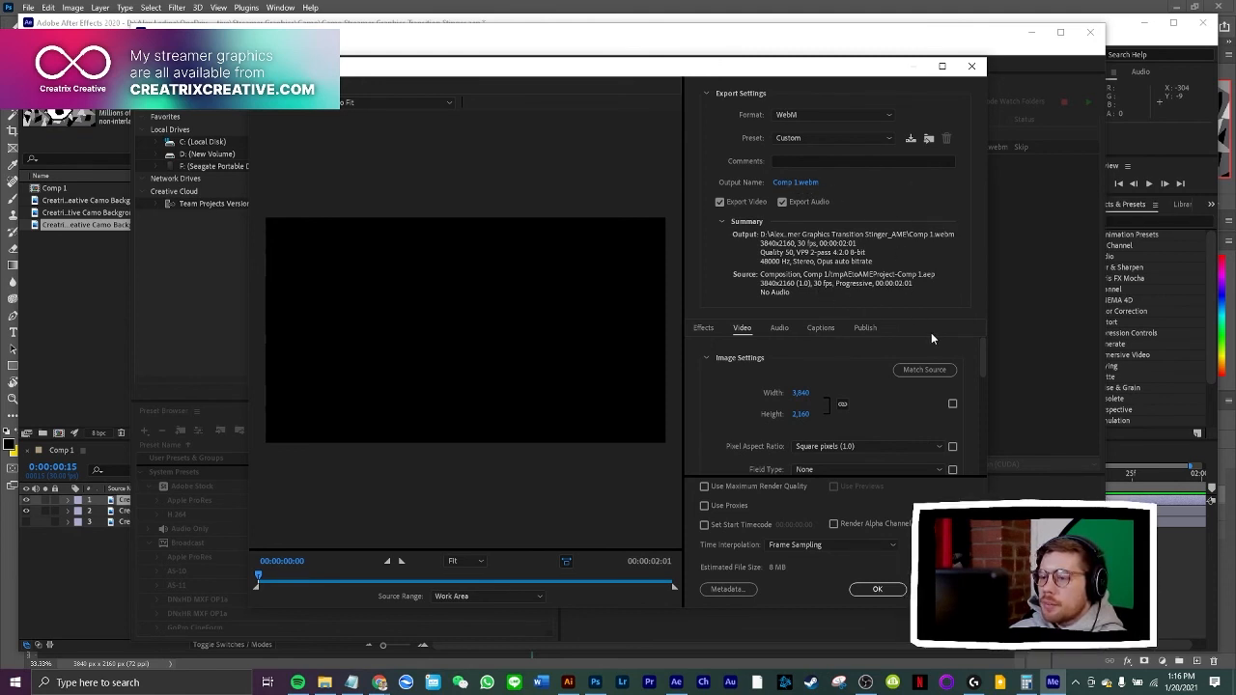
{"action": "mouse_move", "coordinate": [985, 345]}
{"action": "left_mouse_down"}
{"action": "mouse_move", "coordinate": [984, 363]}
{"action": "mouse_move", "coordinate": [984, 352]}
{"action": "left_mouse_up"}
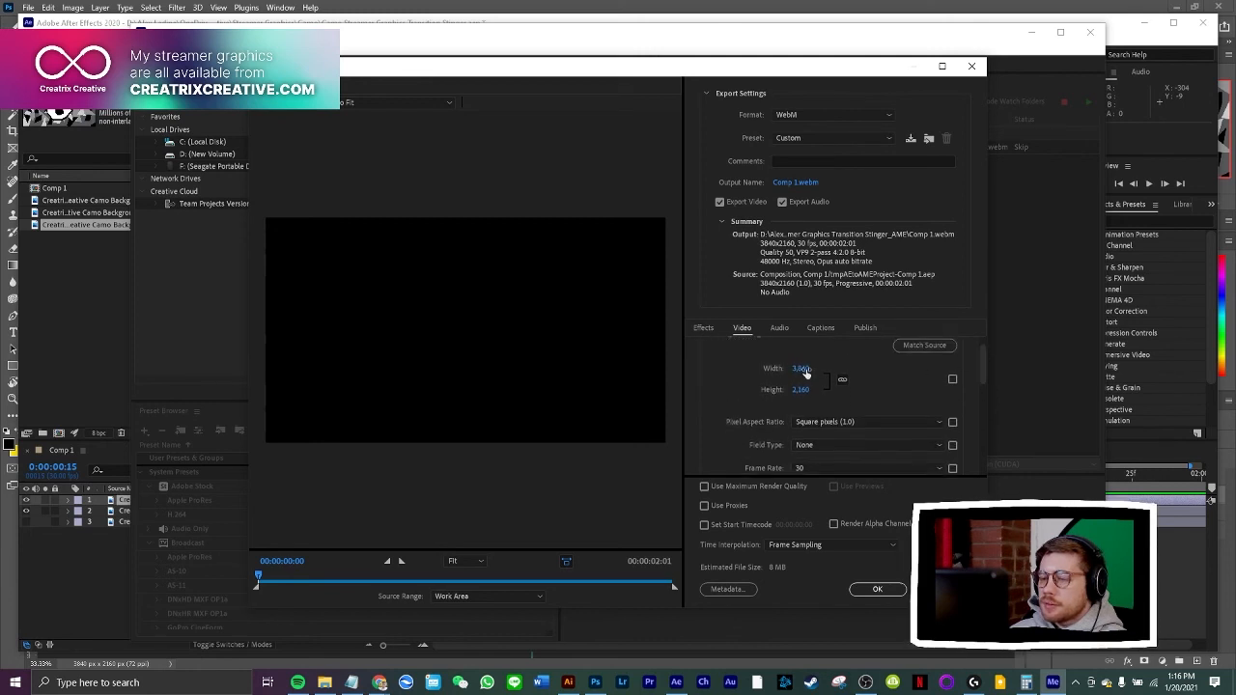
{"action": "scroll", "coordinate": [969, 367], "scroll_direction": "up", "scroll_amount": 1}
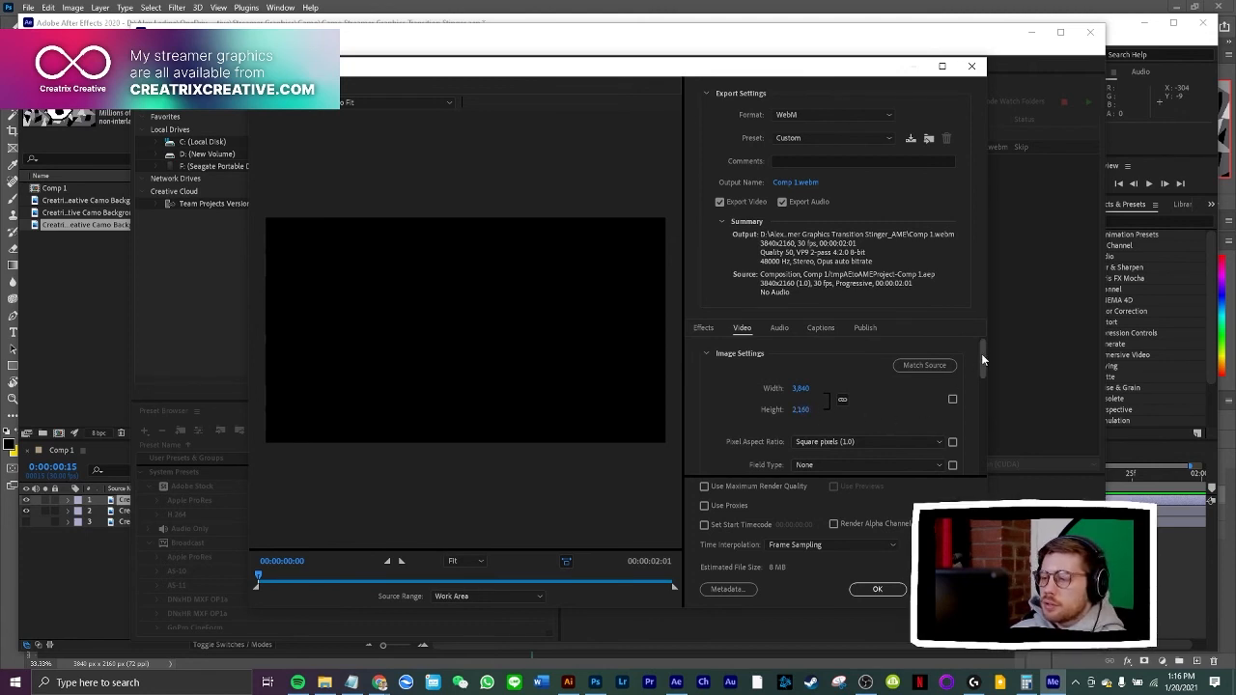
{"action": "left_click_drag", "start_coordinate": [981, 353], "coordinate": [981, 408]}
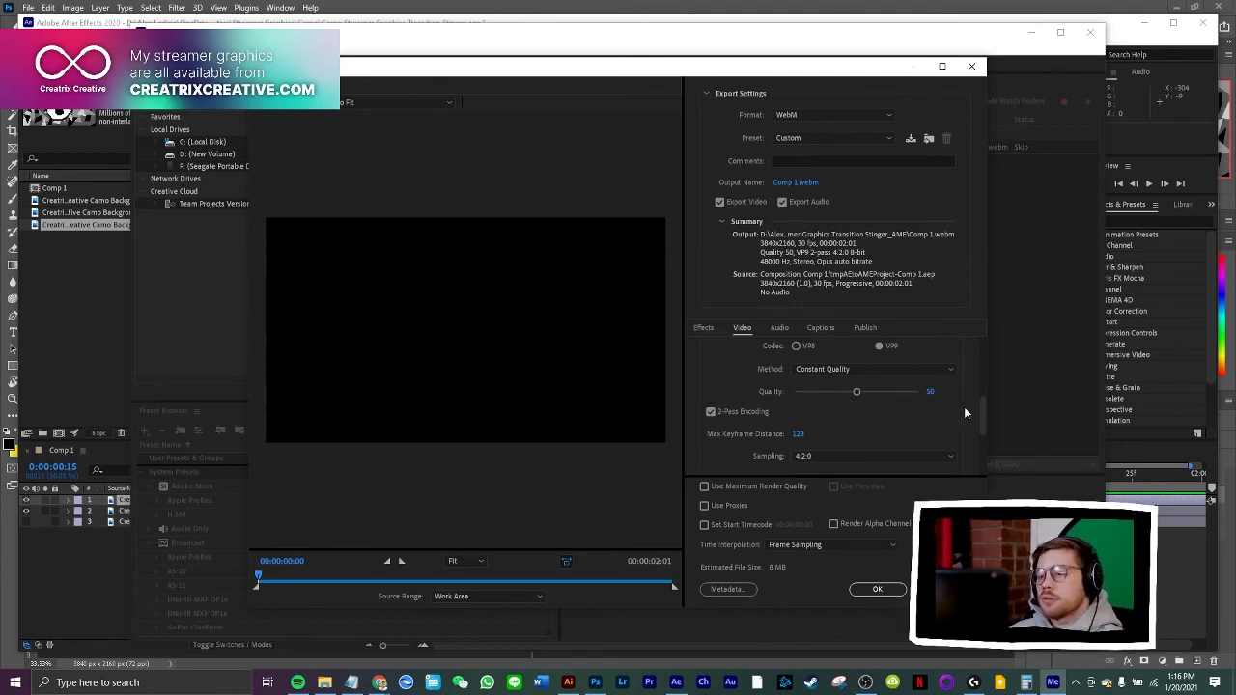
{"action": "left_click_drag", "start_coordinate": [983, 404], "coordinate": [982, 429]}
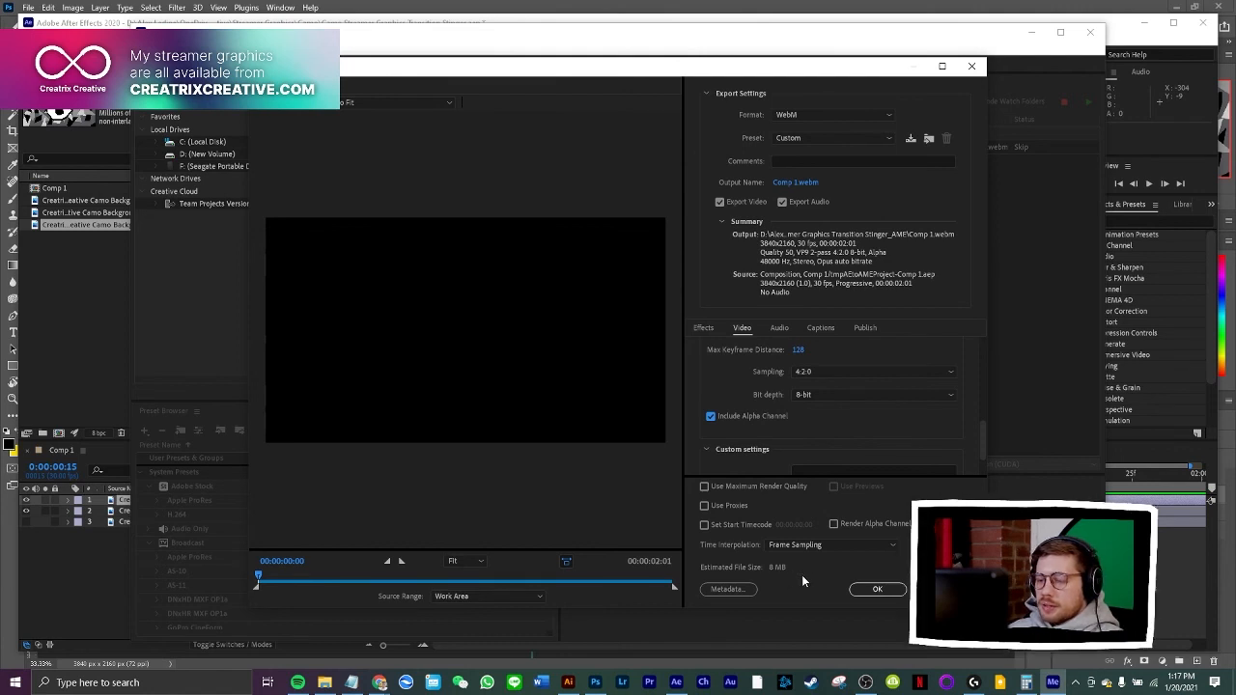
{"action": "left_click", "coordinate": [874, 590]}
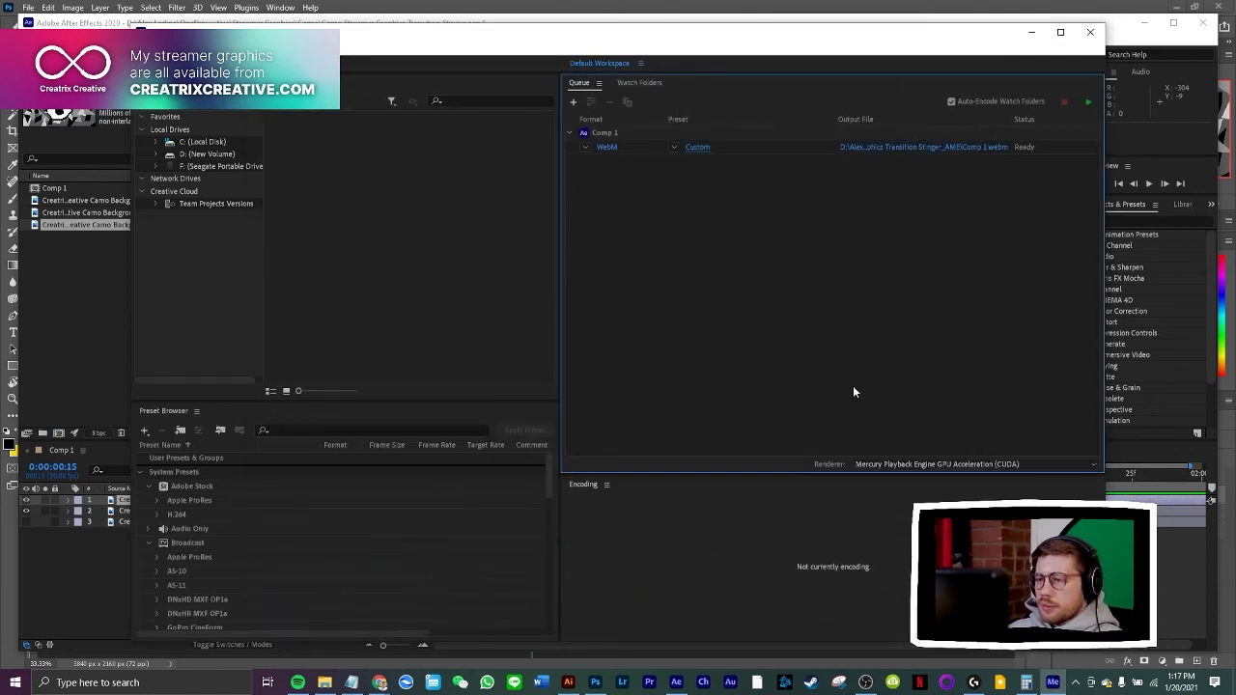
Name the output file Camo Stinger Transition, save it to the Camo folder and start encoding the queue
{"action": "left_click", "coordinate": [873, 148]}
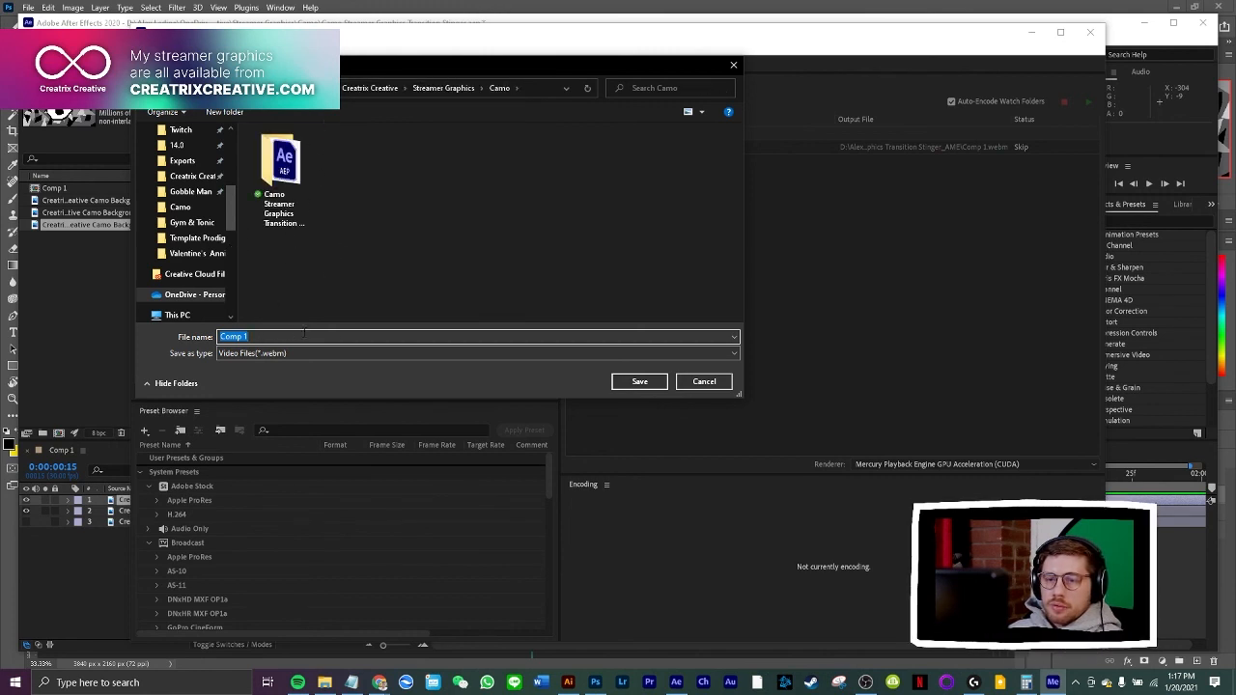
{"action": "type", "text": "Camo"}
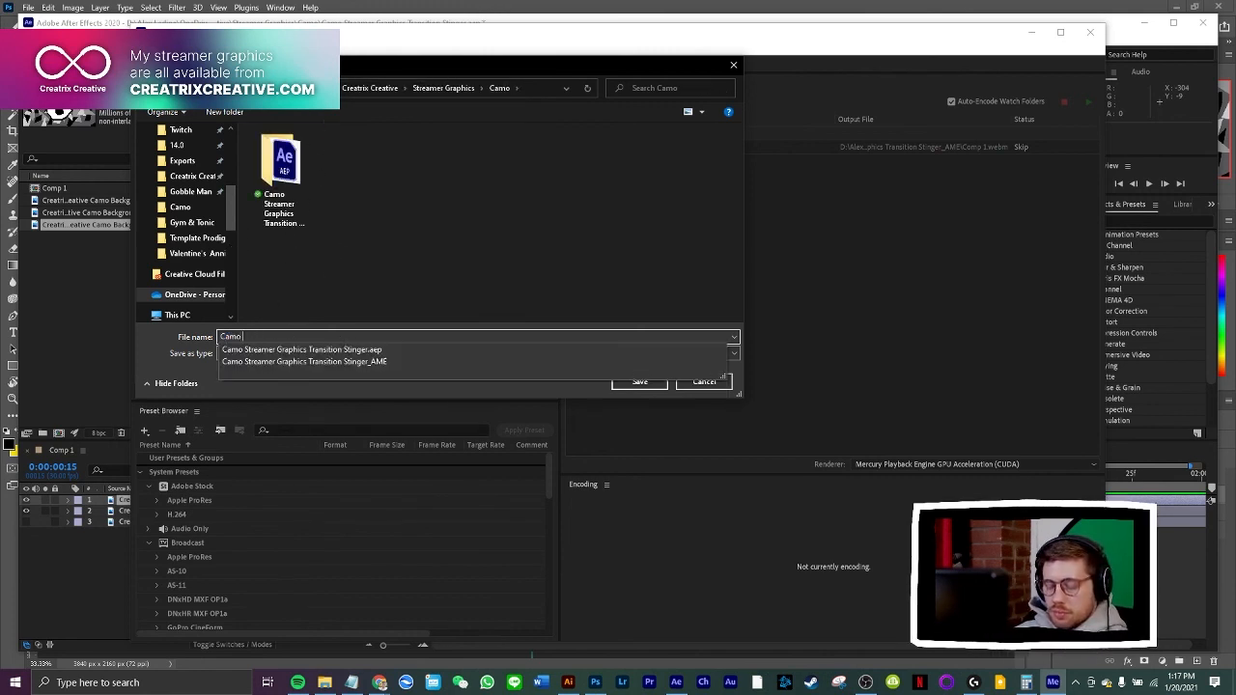
{"action": "type", "text": " S"}
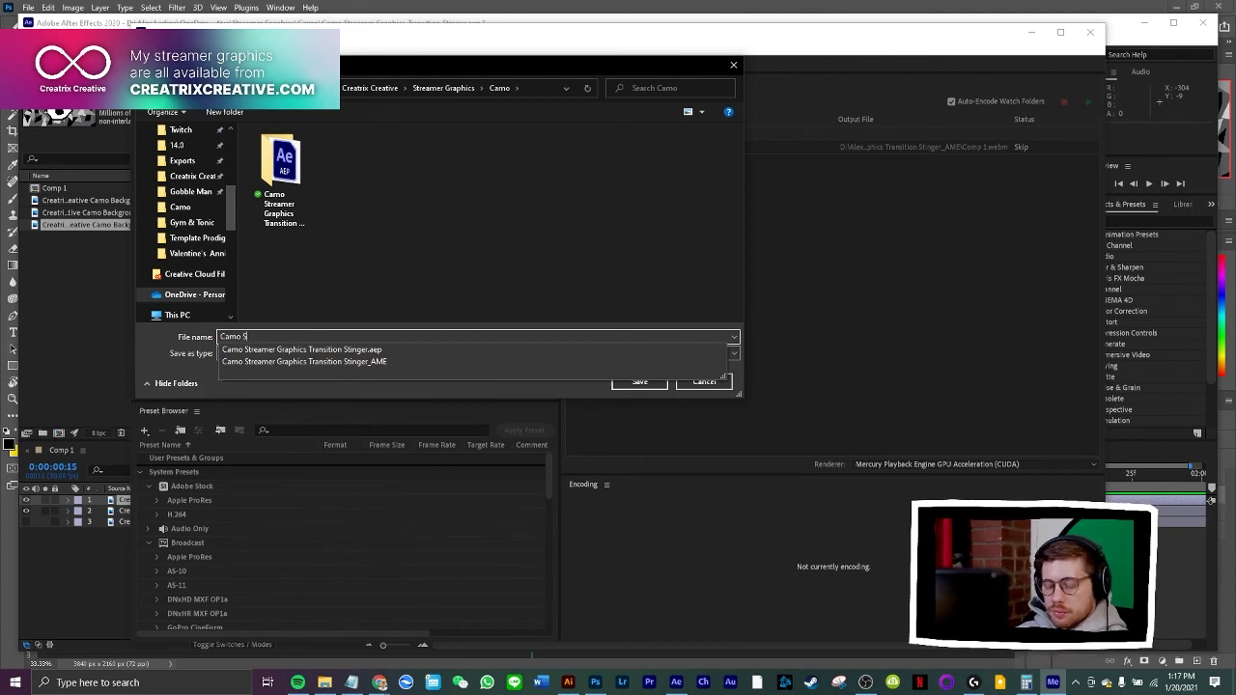
{"action": "type", "text": "tinger Tran"}
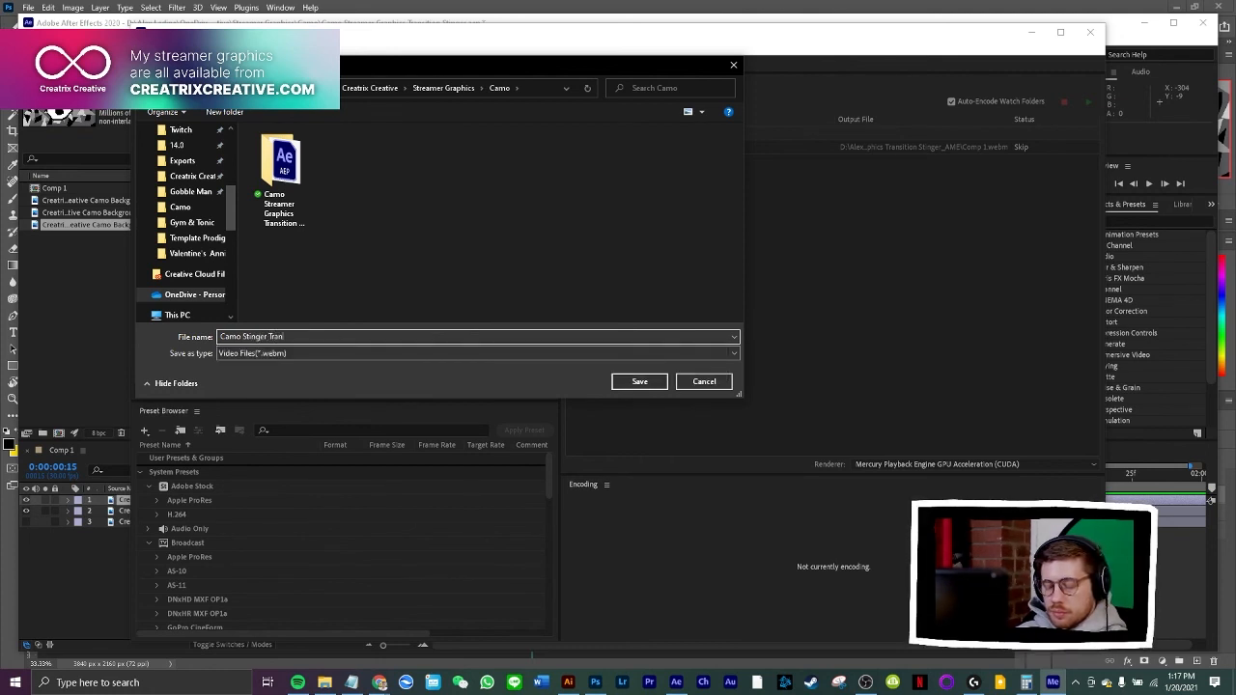
{"action": "type", "text": "sitio"}
{"action": "type", "text": "n"}
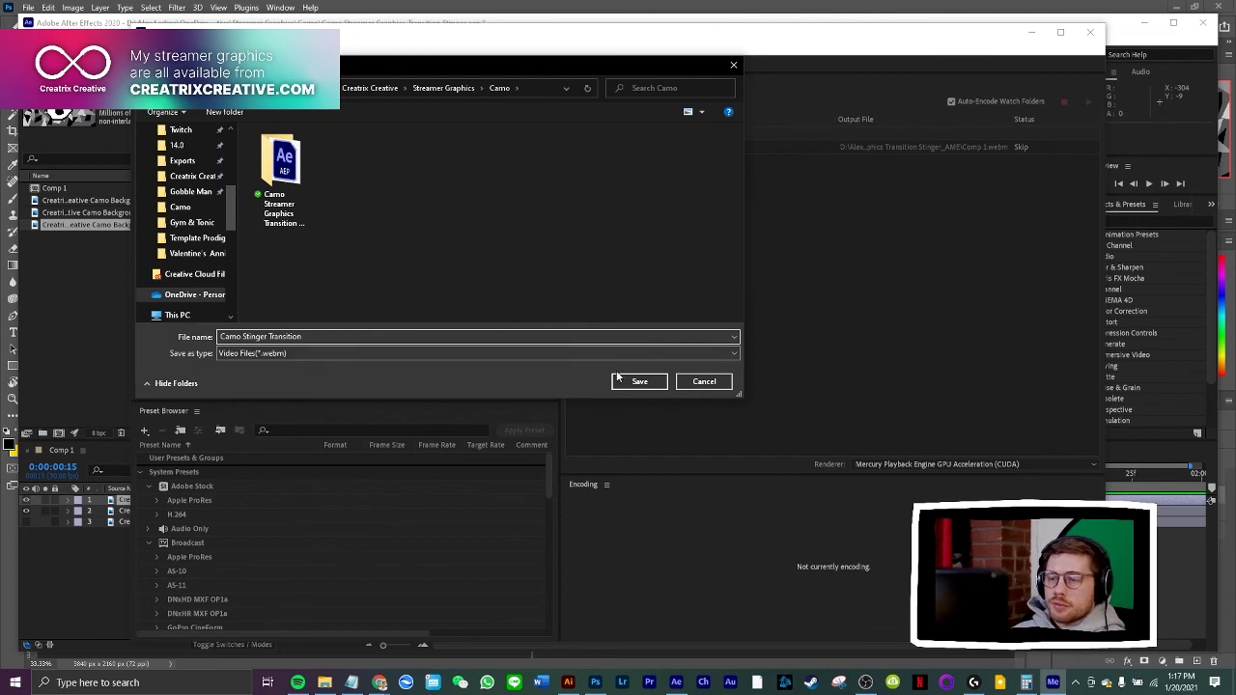
{"action": "left_click", "coordinate": [639, 381]}
{"action": "left_click", "coordinate": [1083, 105]}
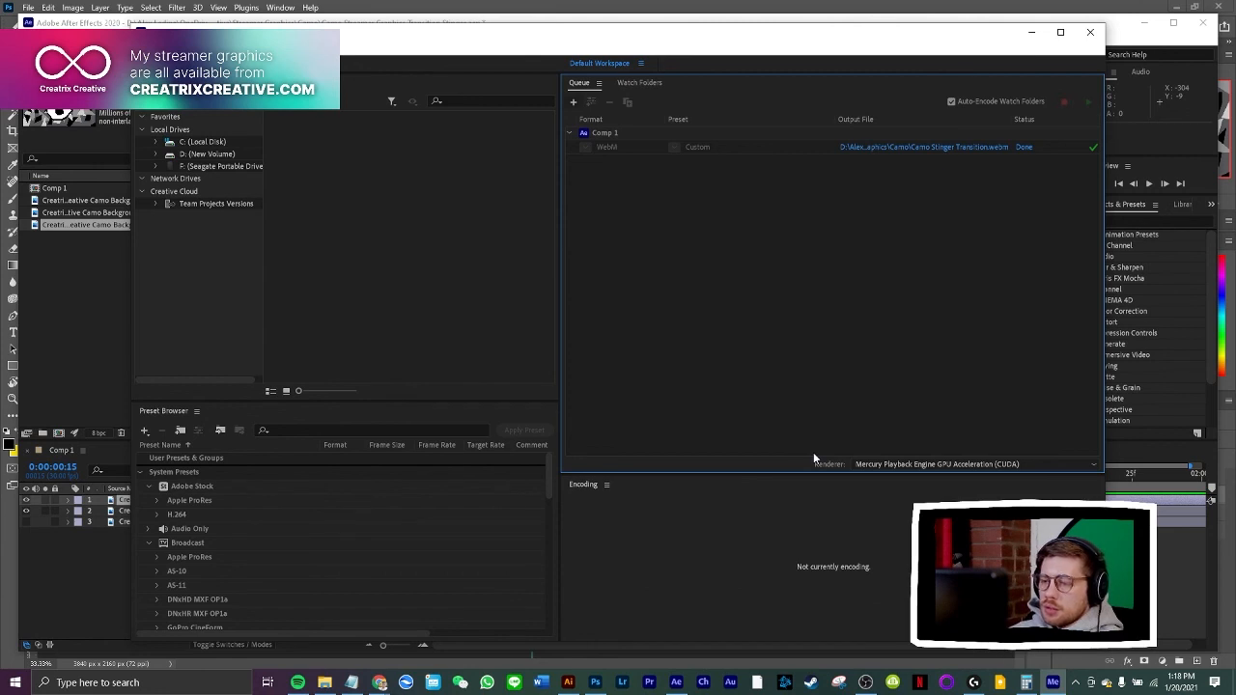
Switch to File Explorer and view the exported stinger files in the maximized Camo folder window
{"action": "left_click", "coordinate": [330, 684]}
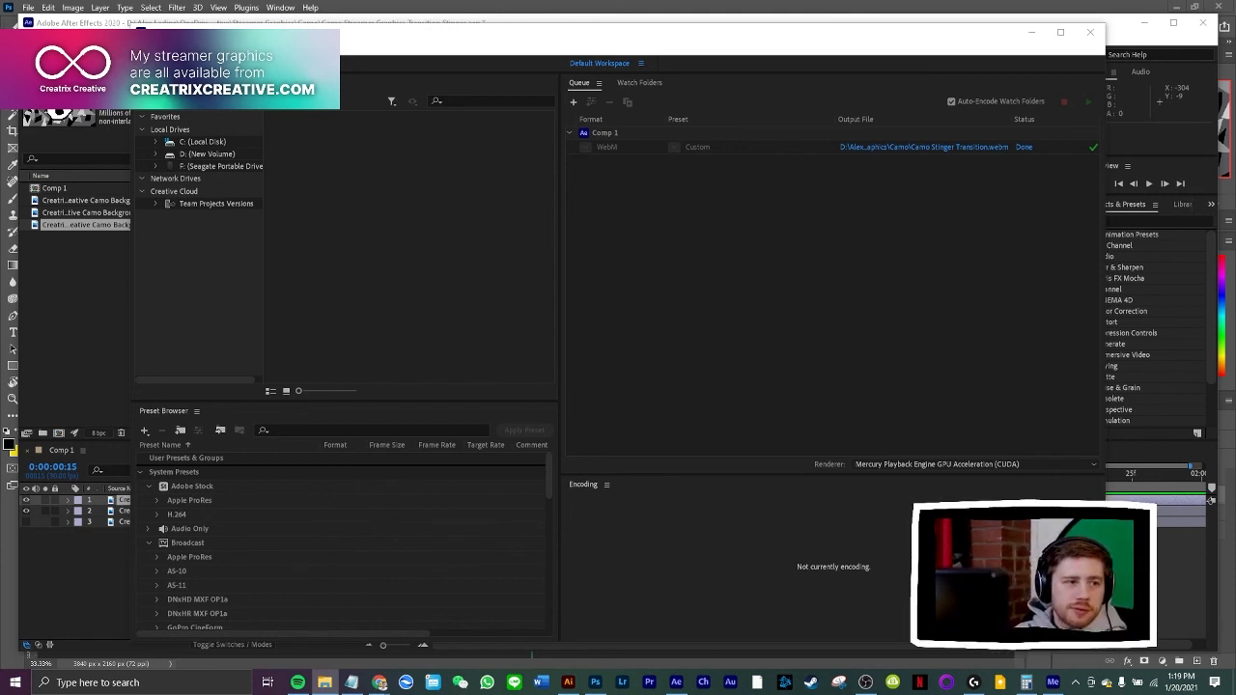
{"action": "left_click_drag", "start_coordinate": [0, 83], "coordinate": [295, 126]}
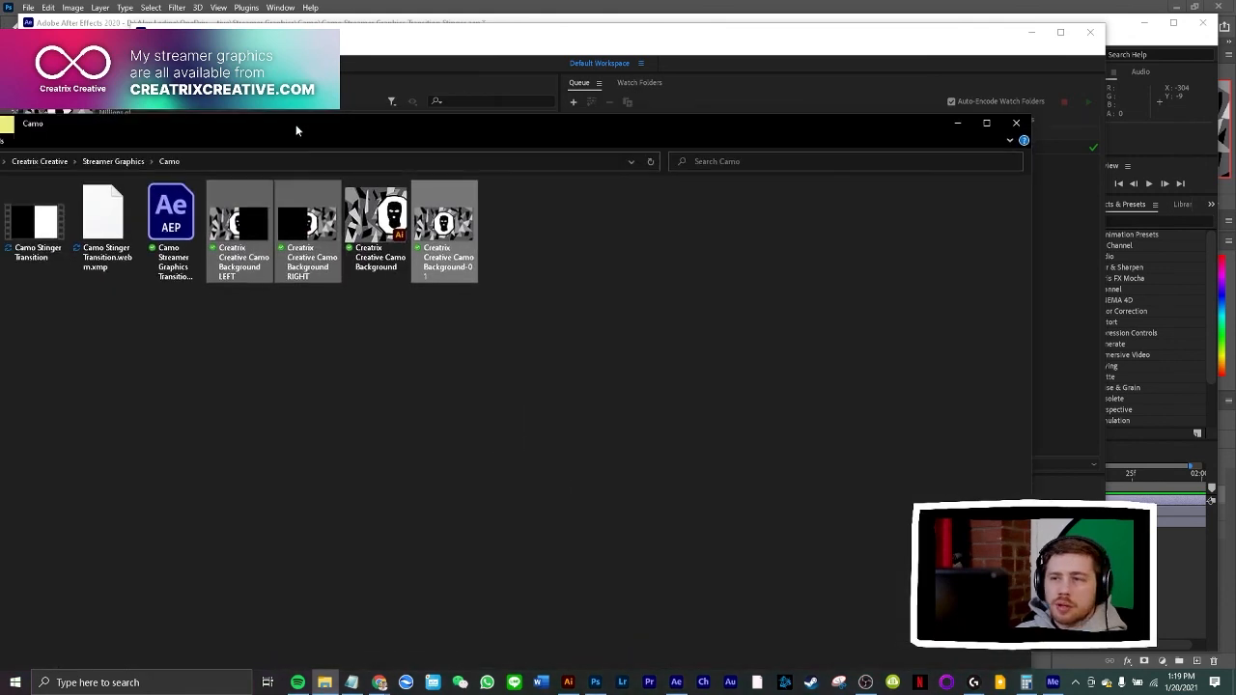
{"action": "double_click", "coordinate": [344, 141]}
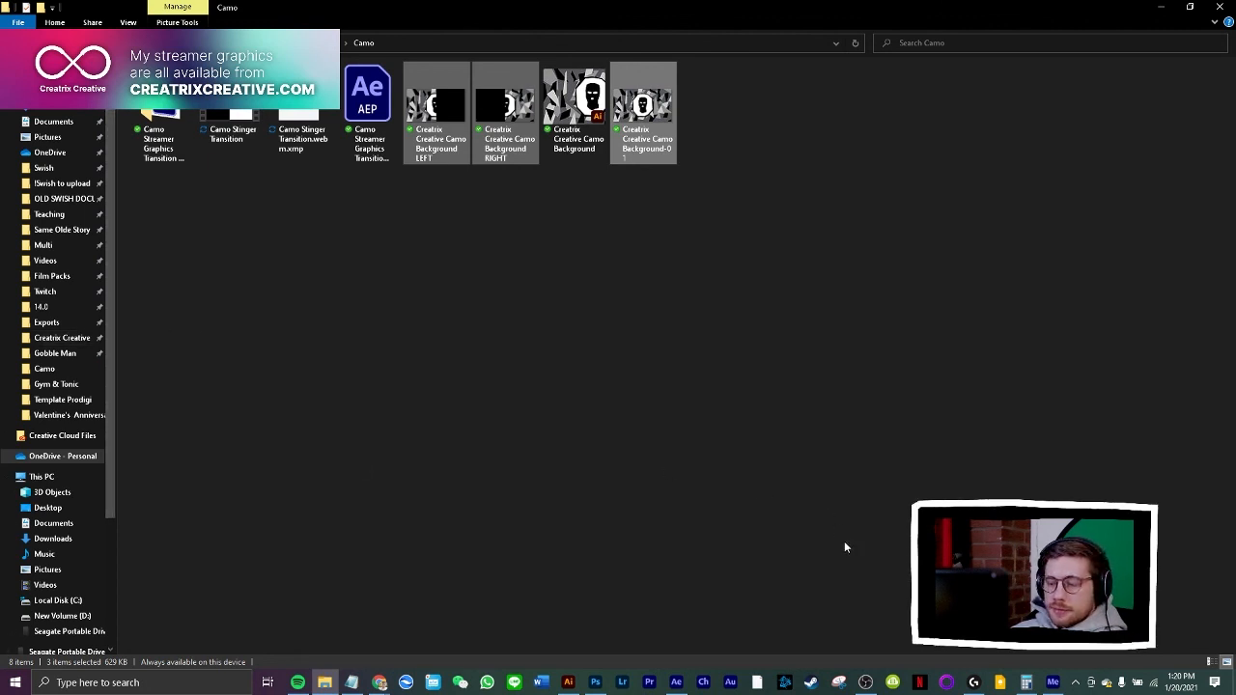
Switch to OBS Studio and add a Stinger scene transition named Camo Stinger
{"action": "left_click", "coordinate": [865, 683]}
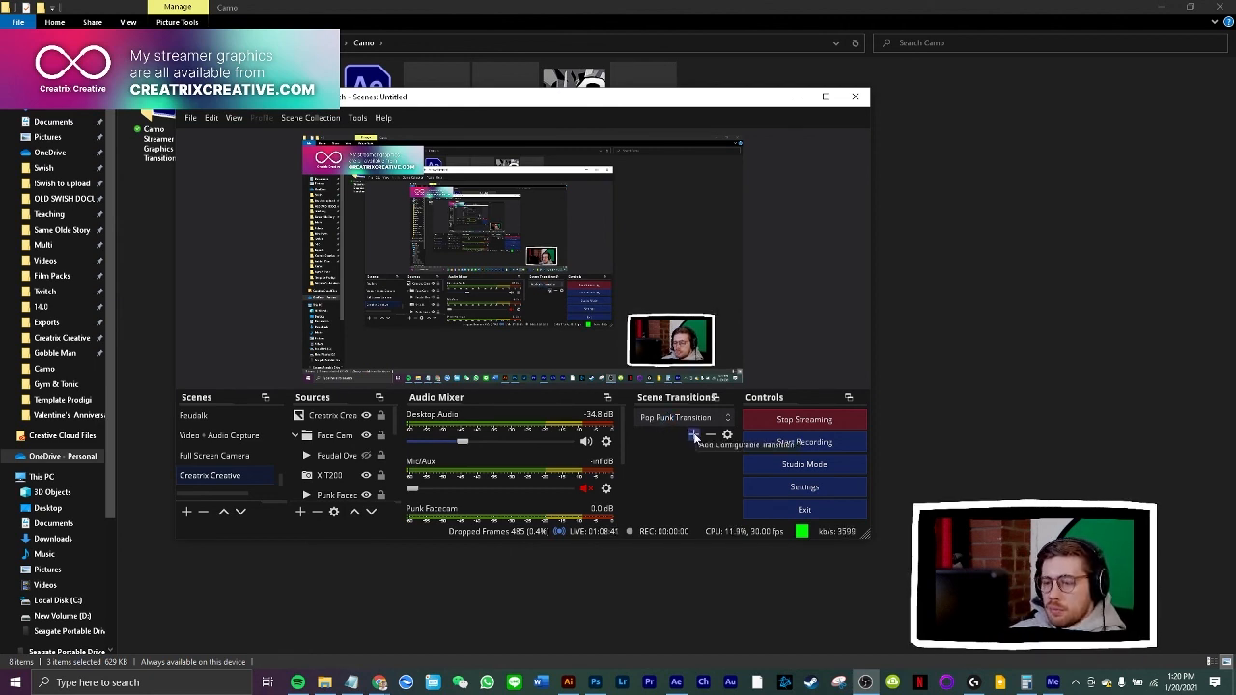
{"action": "left_click", "coordinate": [693, 436]}
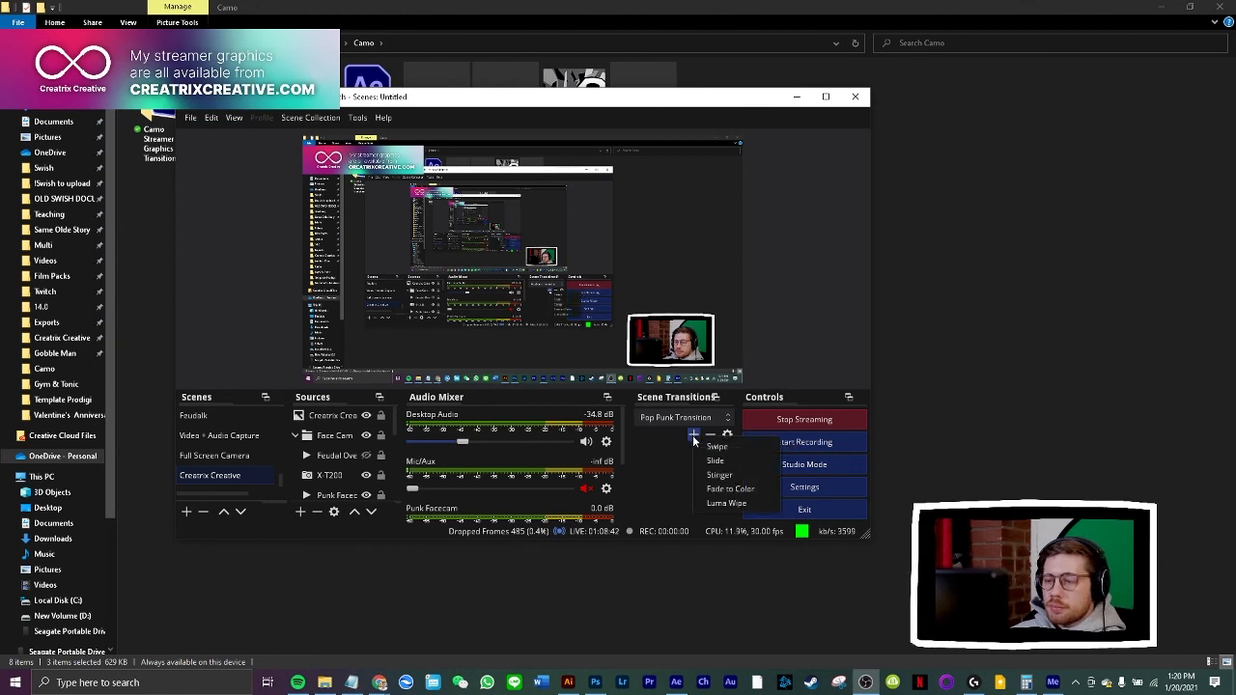
{"action": "left_click", "coordinate": [748, 477]}
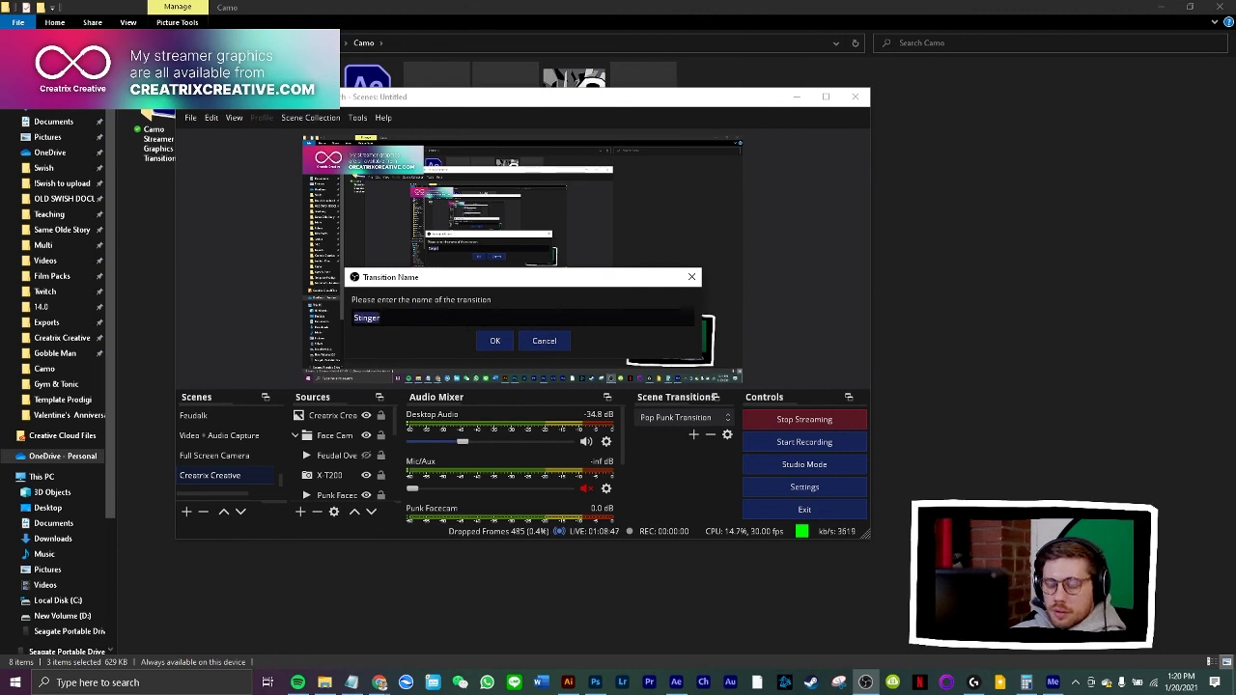
{"action": "type", "text": "Camo St"}
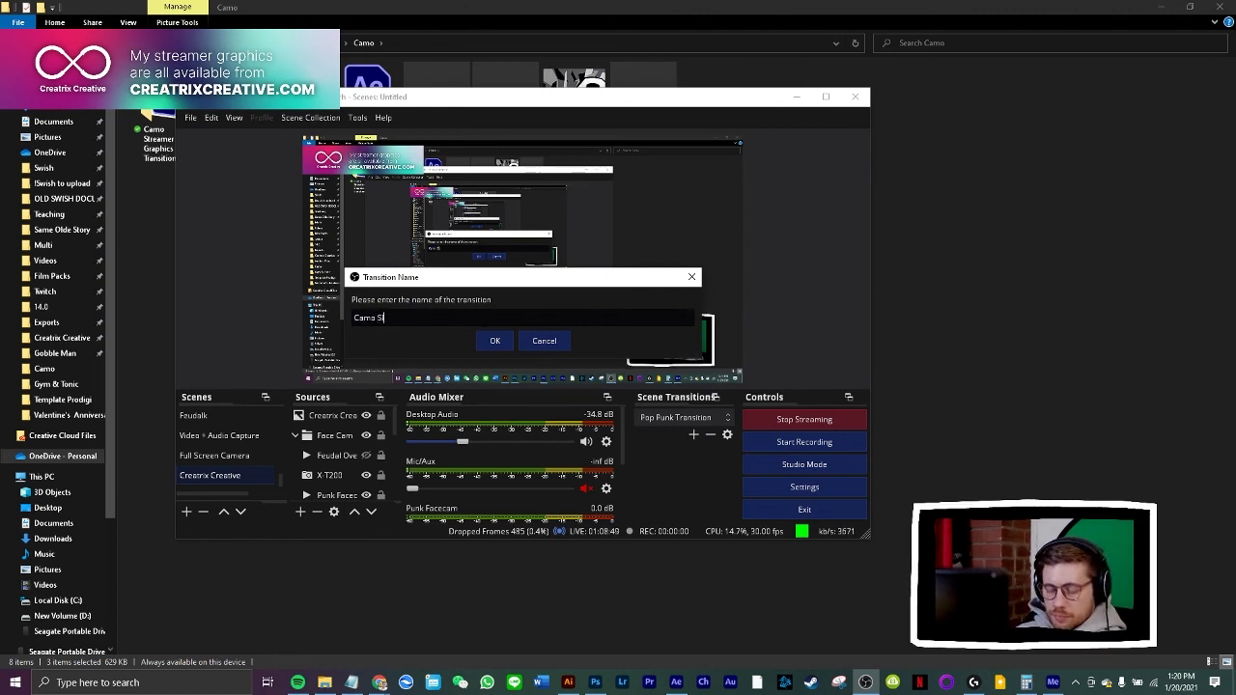
{"action": "type", "text": "tre"}
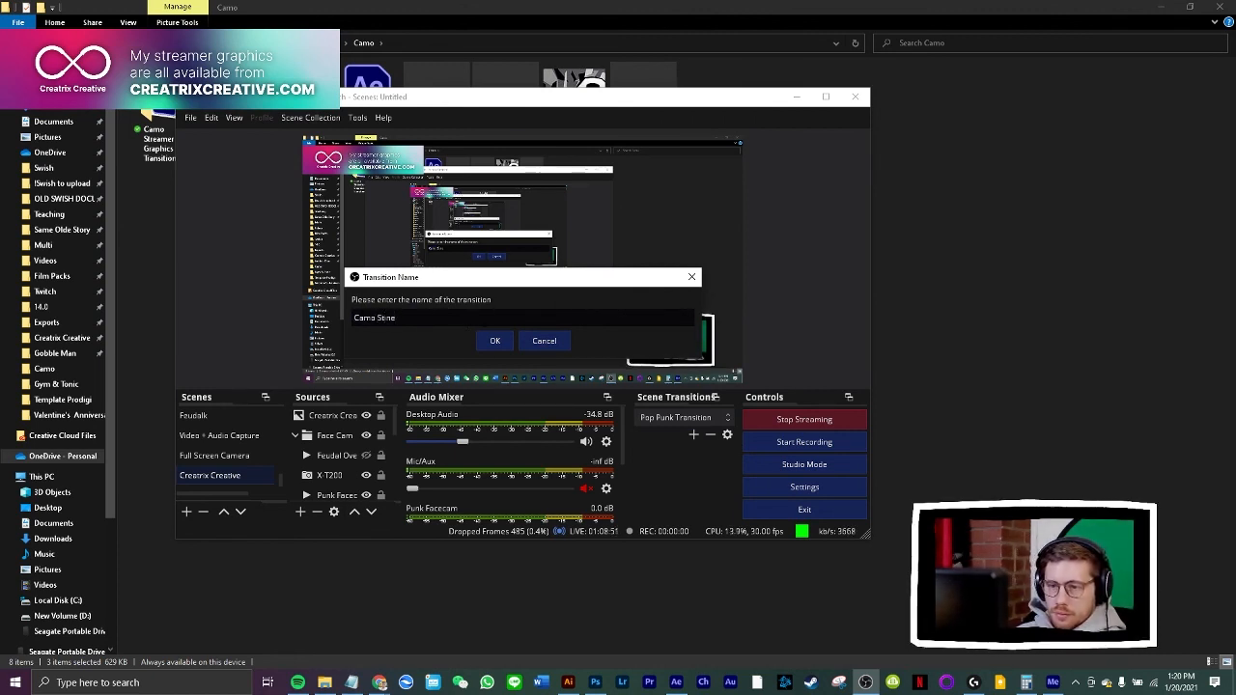
{"action": "key", "text": "BackSpace"}
{"action": "key", "text": "BackSpace"}
{"action": "type", "text": "inger"}
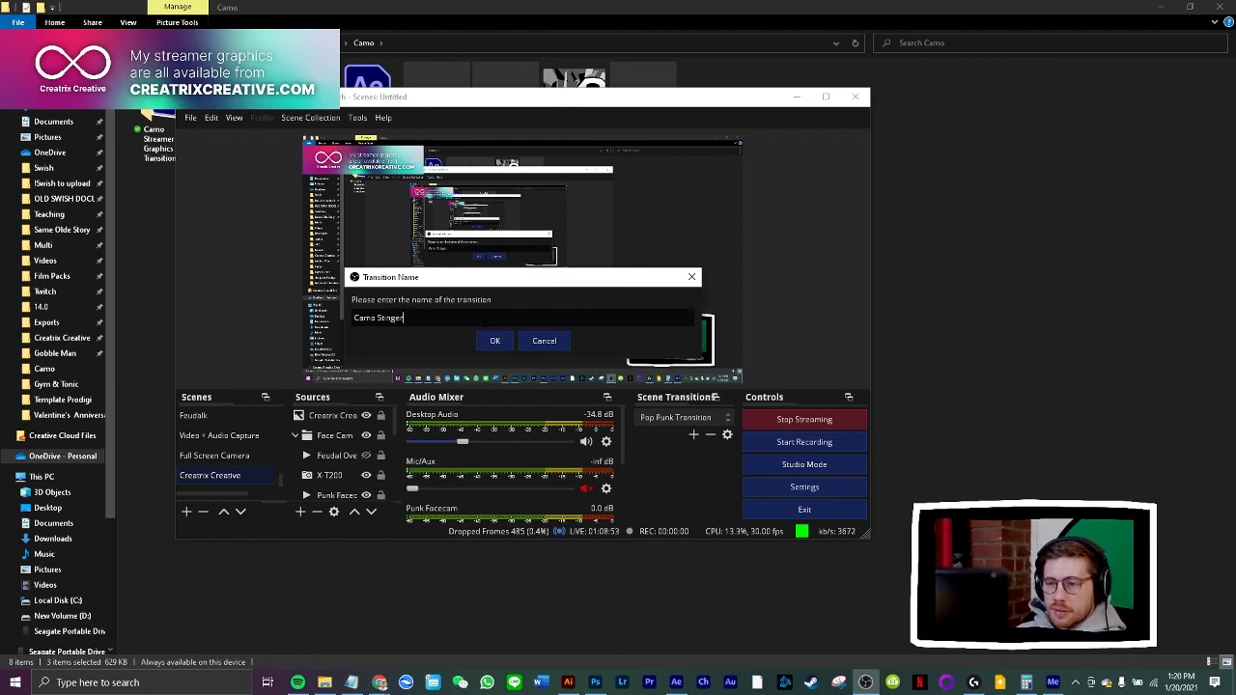
{"action": "left_click", "coordinate": [490, 343]}
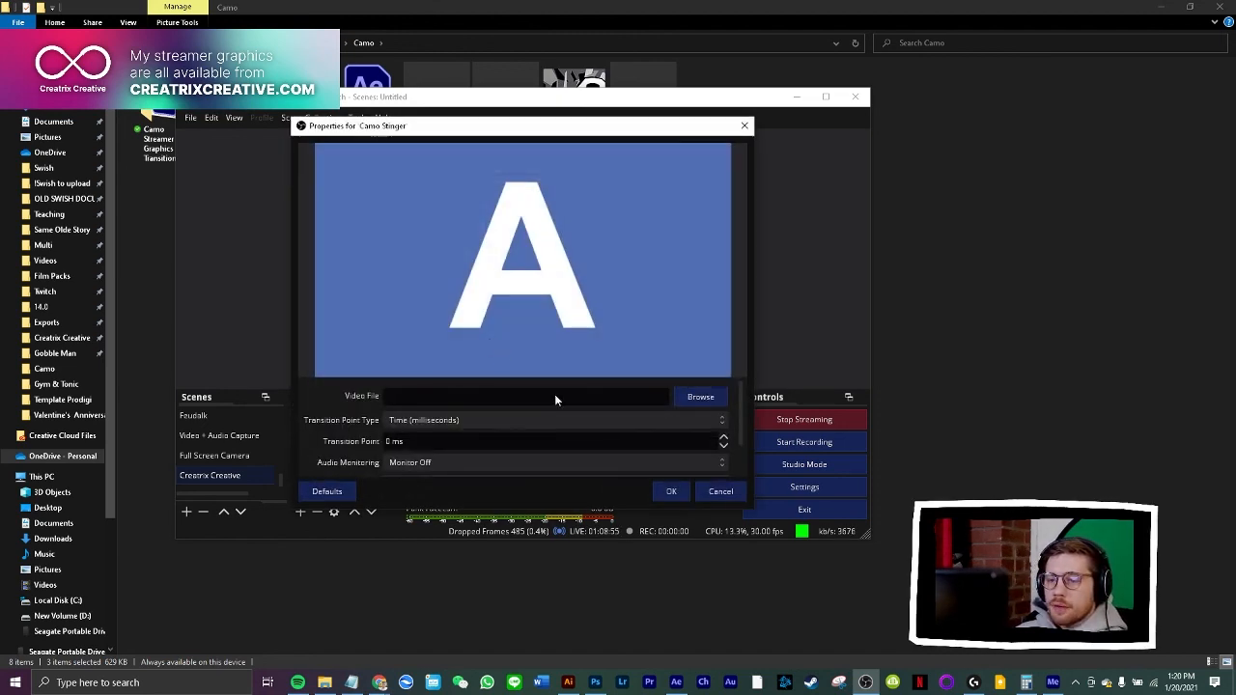
Load Camo Stinger Transition.webm from the Camo folder as the stinger's video file
{"action": "left_click", "coordinate": [688, 397]}
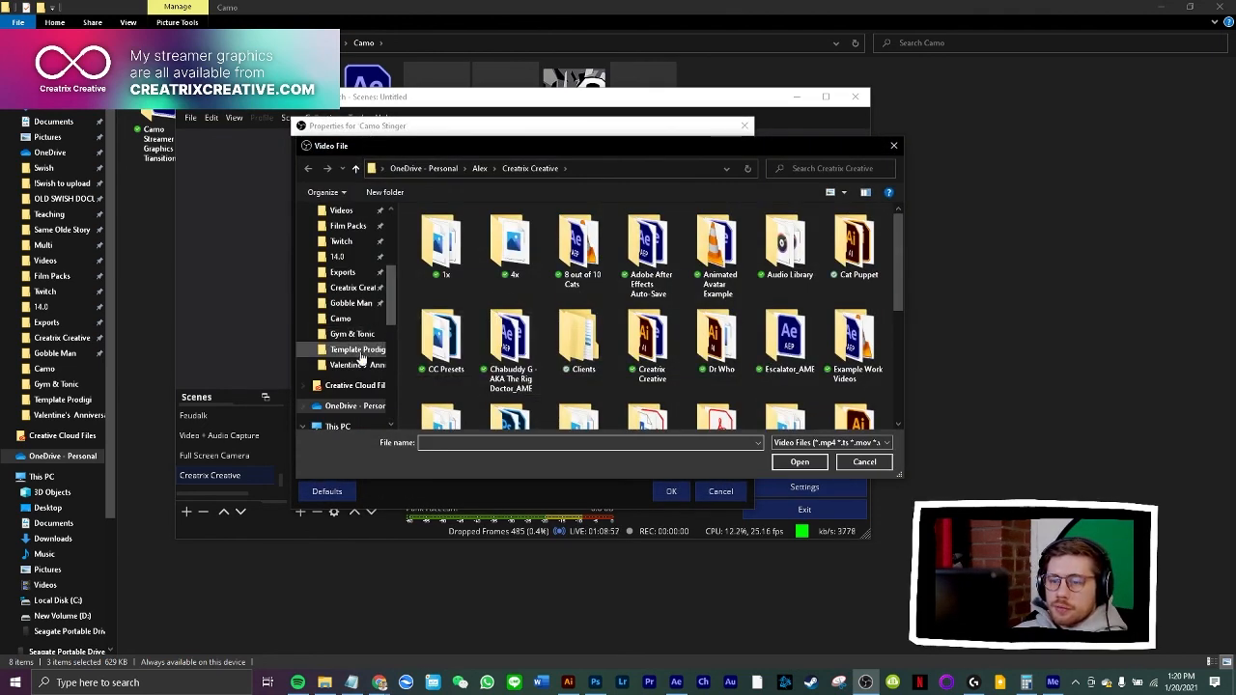
{"action": "left_click", "coordinate": [343, 319]}
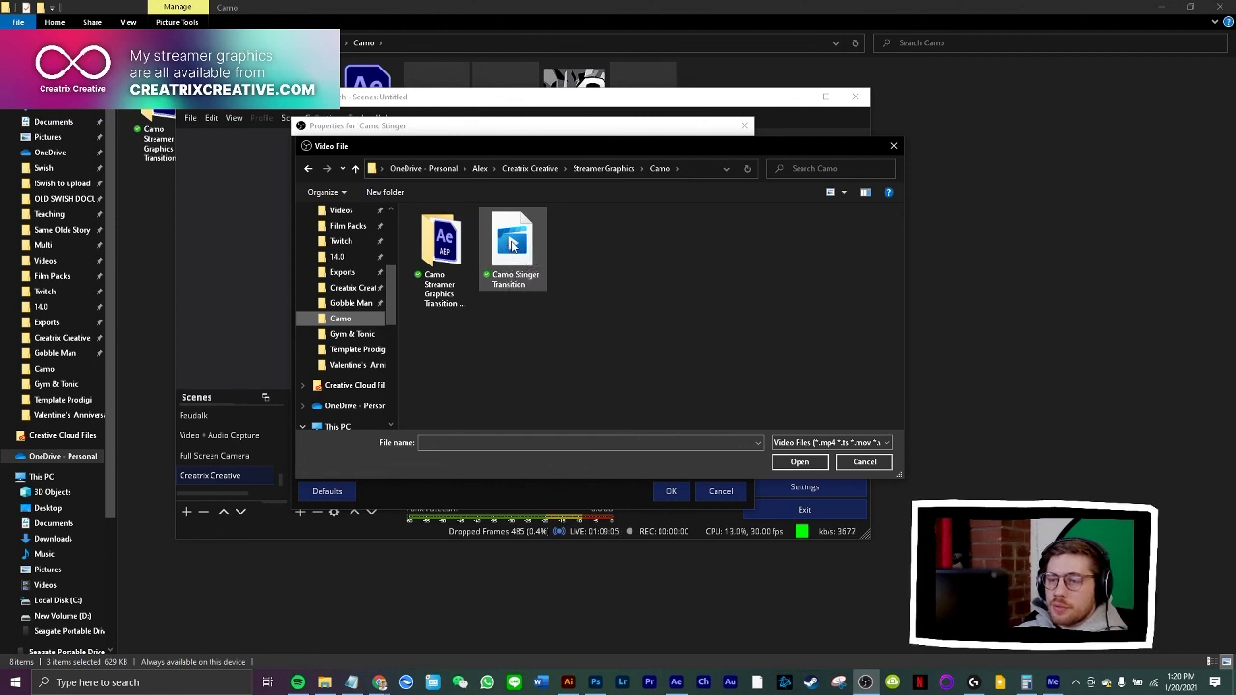
{"action": "double_click", "coordinate": [526, 248]}
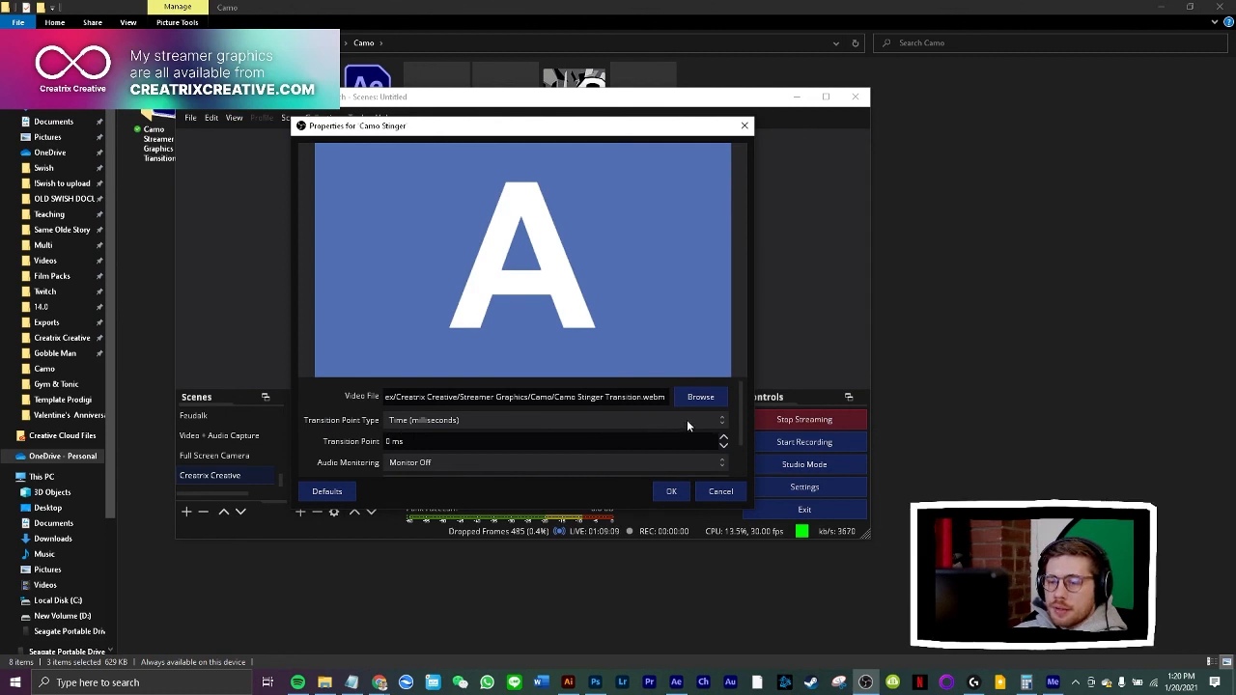
Set the stinger's transition point to 1300 ms, accept the properties and move the OBS window off this screen
{"action": "double_click", "coordinate": [388, 443]}
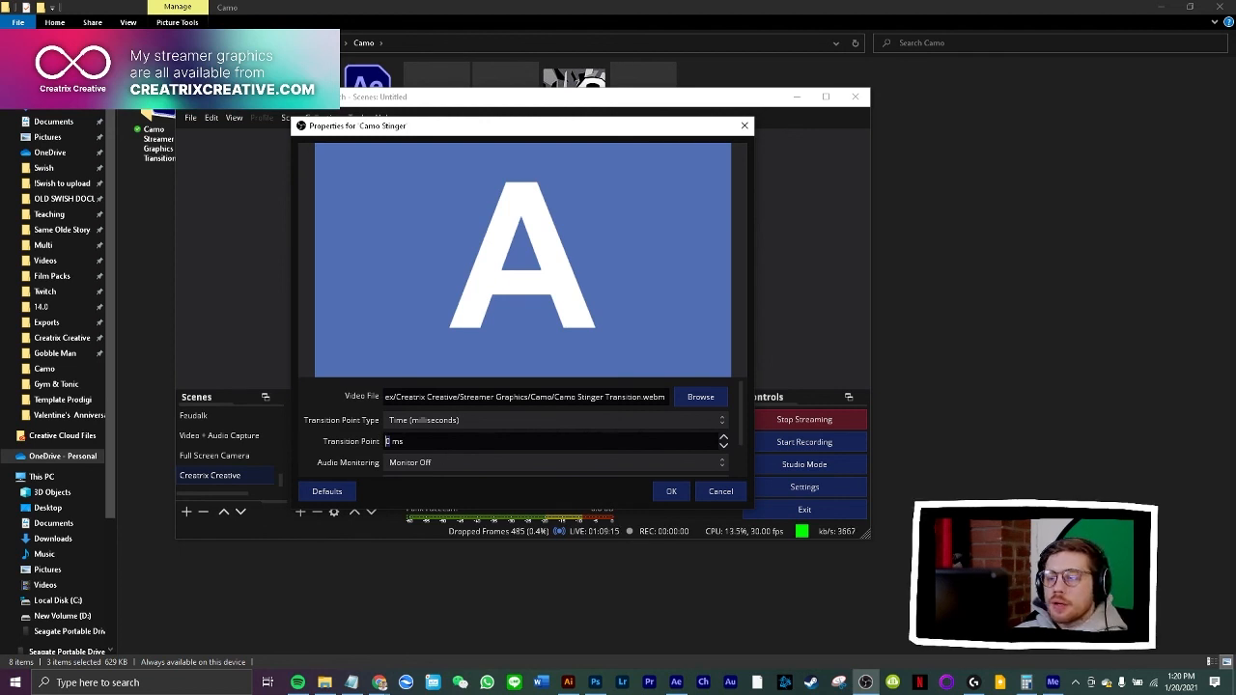
{"action": "type", "text": "2"}
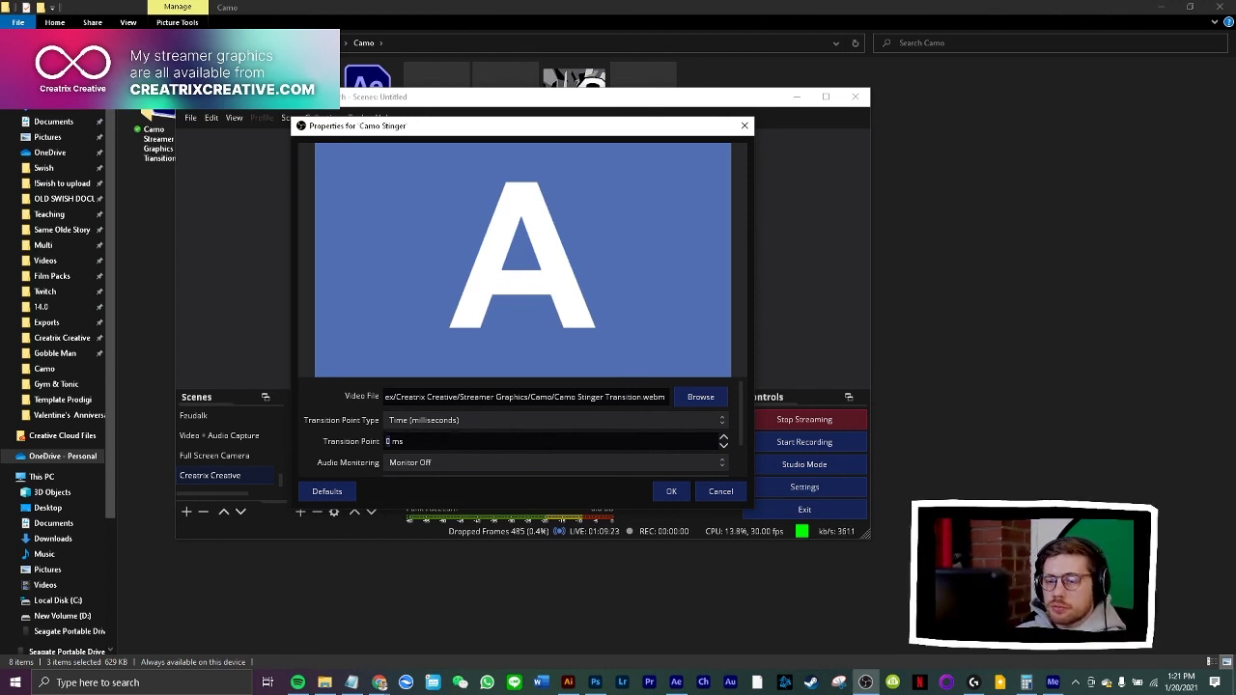
{"action": "type", "text": "1300"}
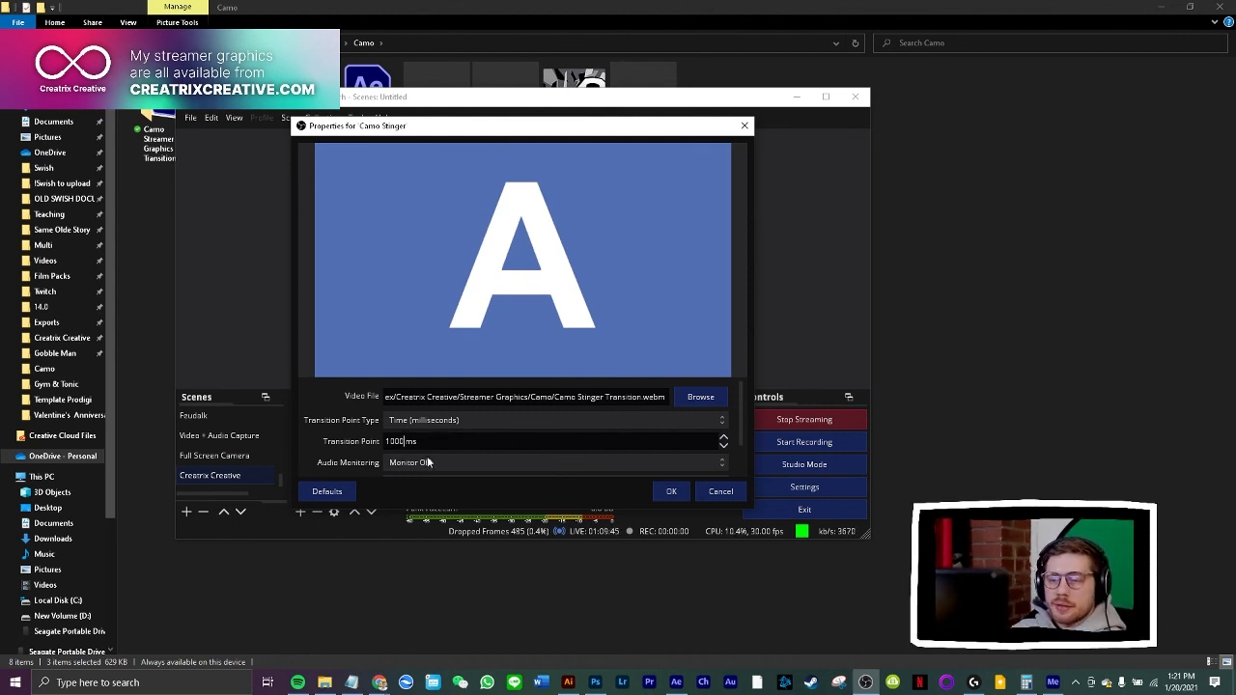
{"action": "left_click", "coordinate": [669, 491]}
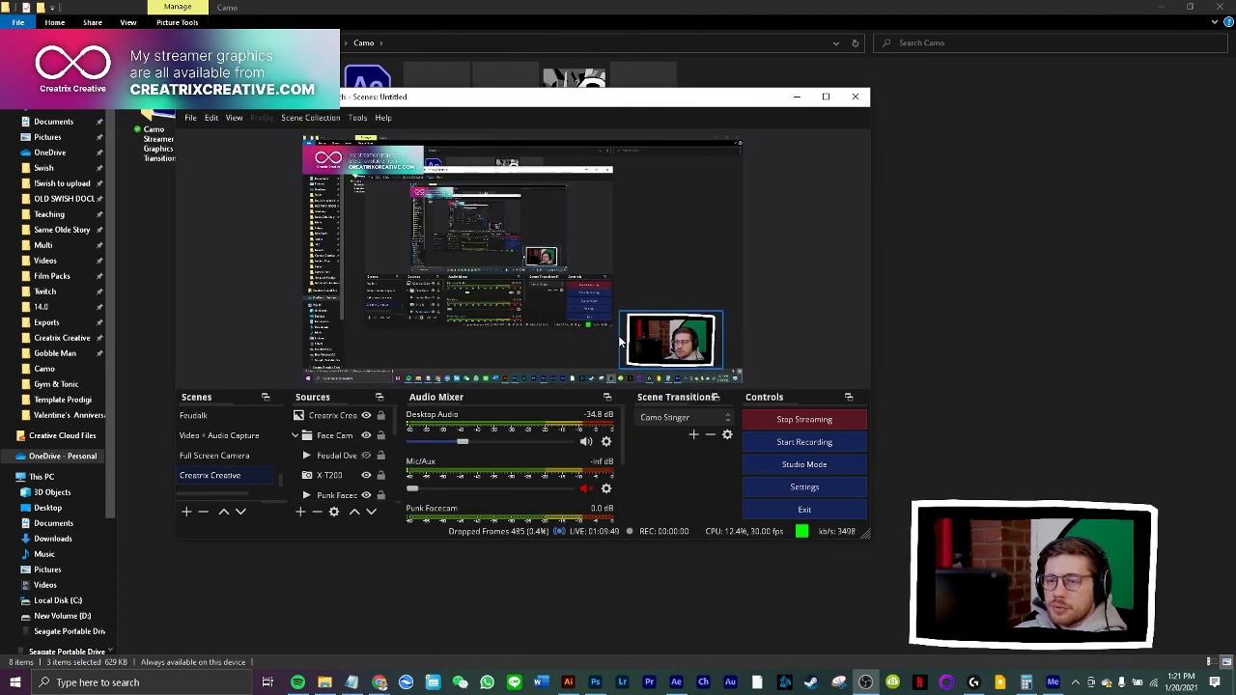
{"action": "left_click_drag", "start_coordinate": [573, 96], "coordinate": [0, 145]}
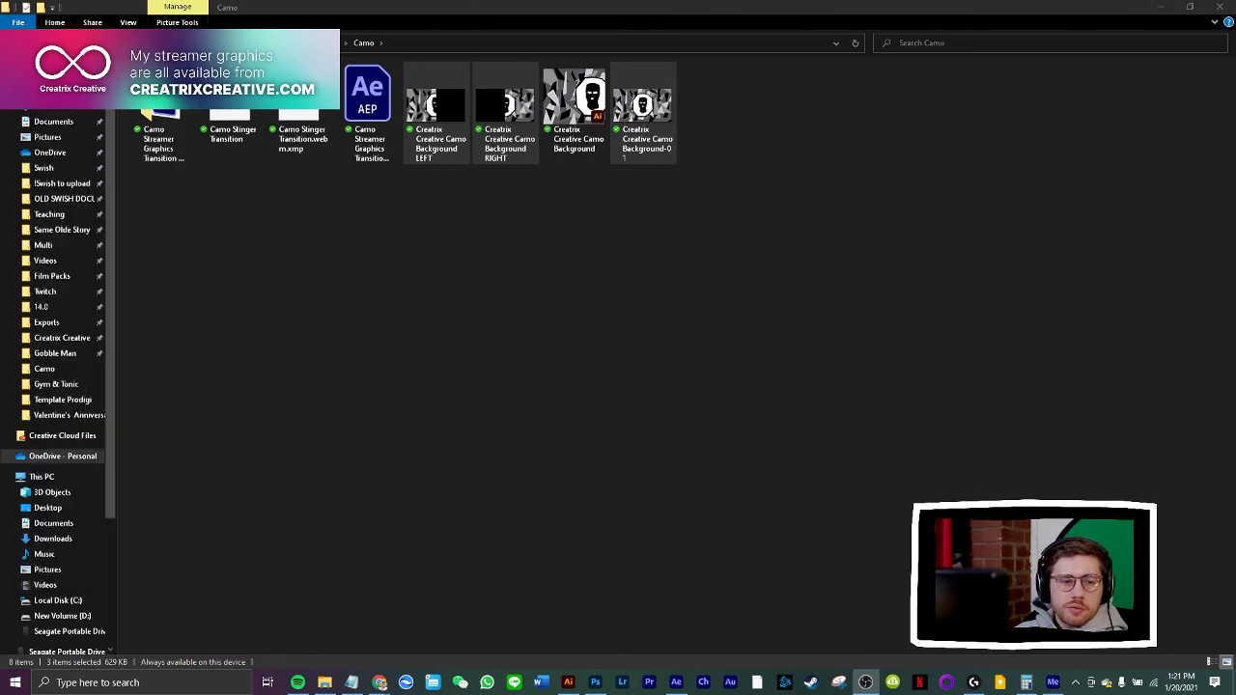